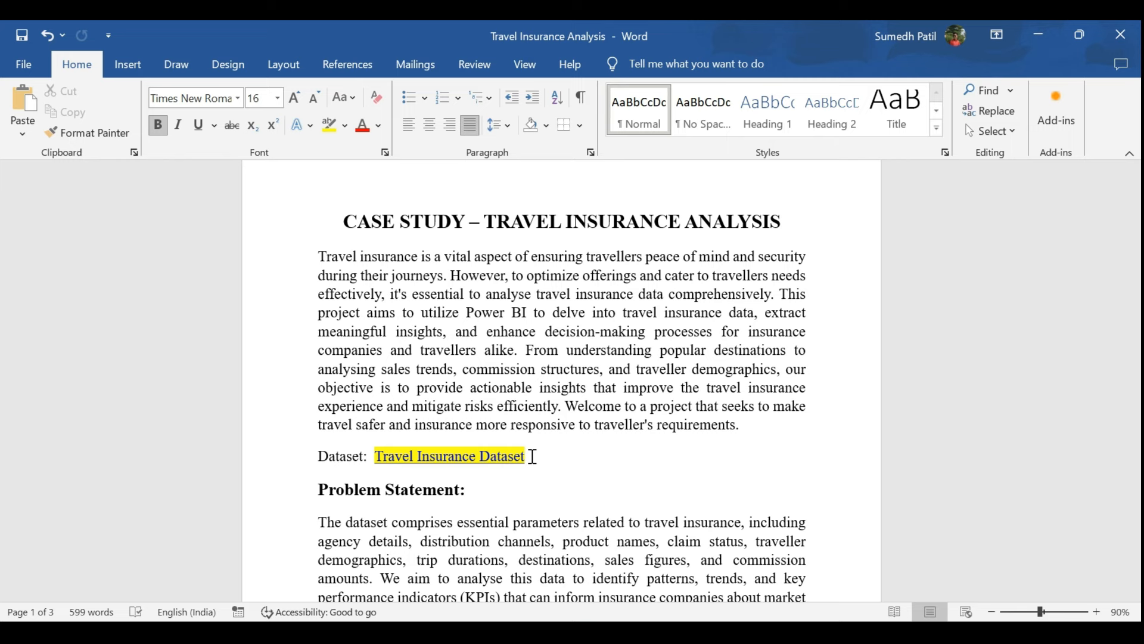
# Switch to the travel insurance workbook in Excel and go to the Destination column's heading cell
pyautogui.scroll(-4, 532, 456)
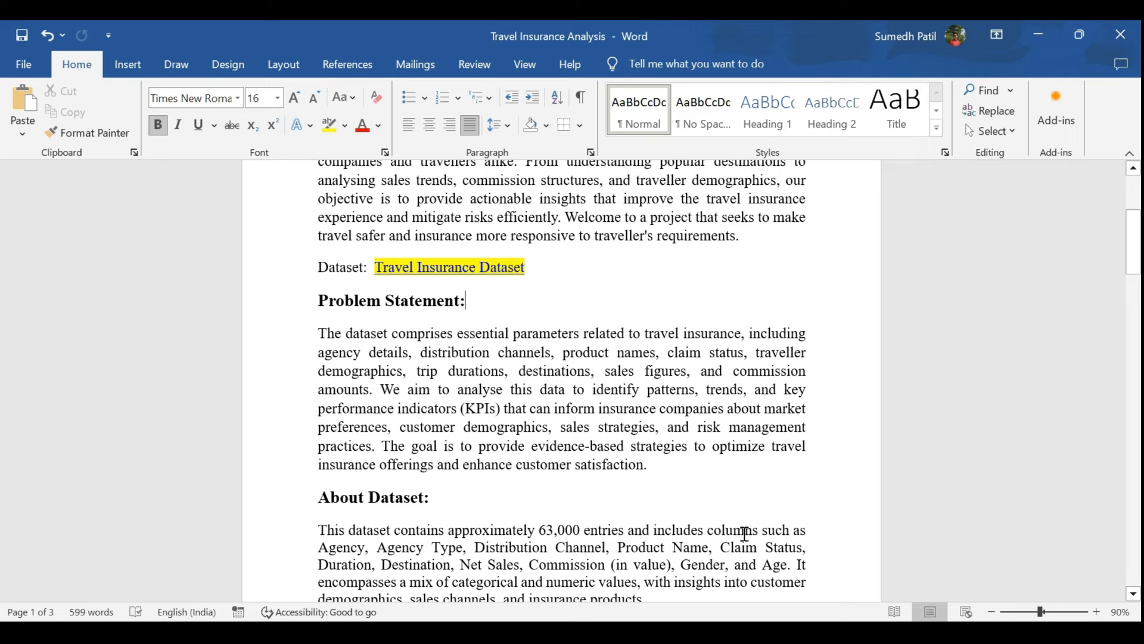
pyautogui.click(733, 631)
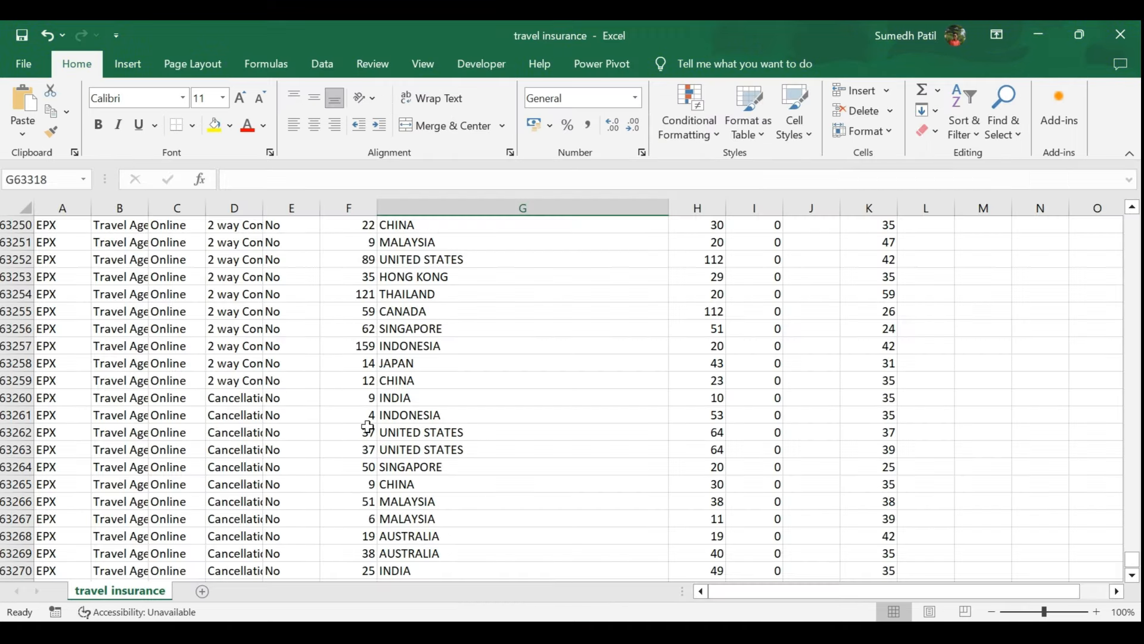
pyautogui.click(401, 400)
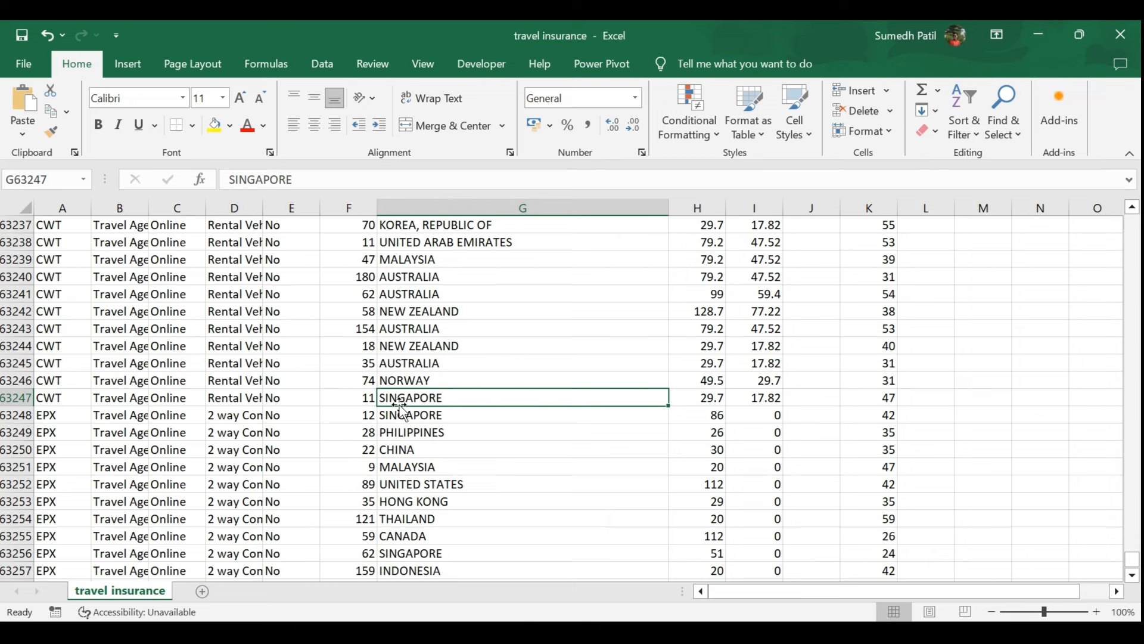
pyautogui.hotkey('ctrl', 'Up')
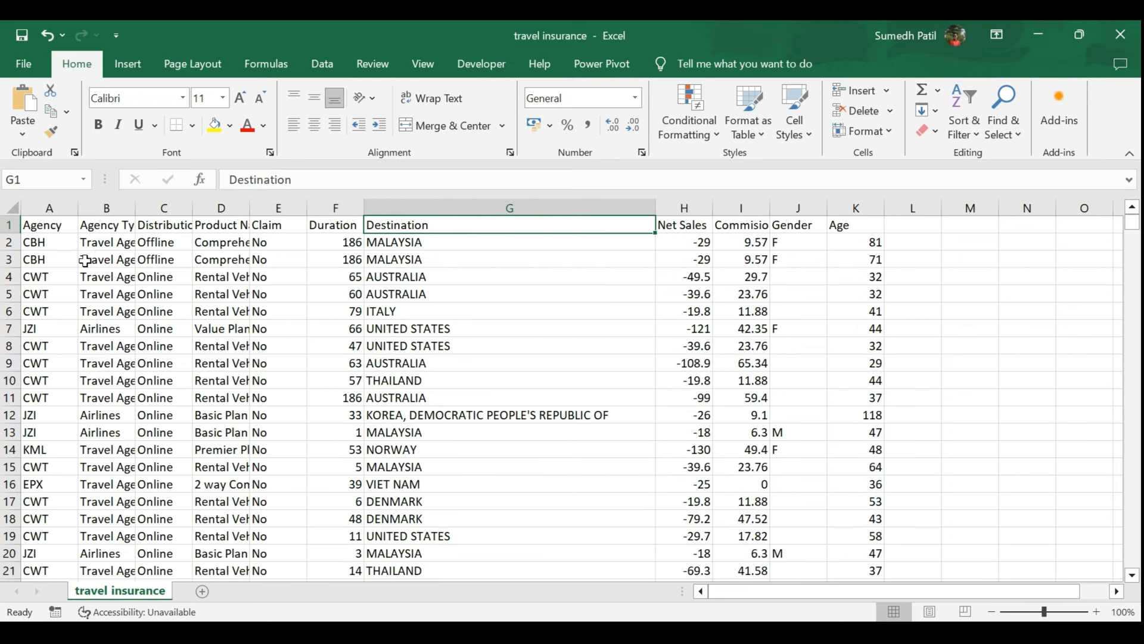
# Examine the entries in the Agency, Agency Type and Distribution Channel columns of the travel insurance sheet
pyautogui.click(65, 241)
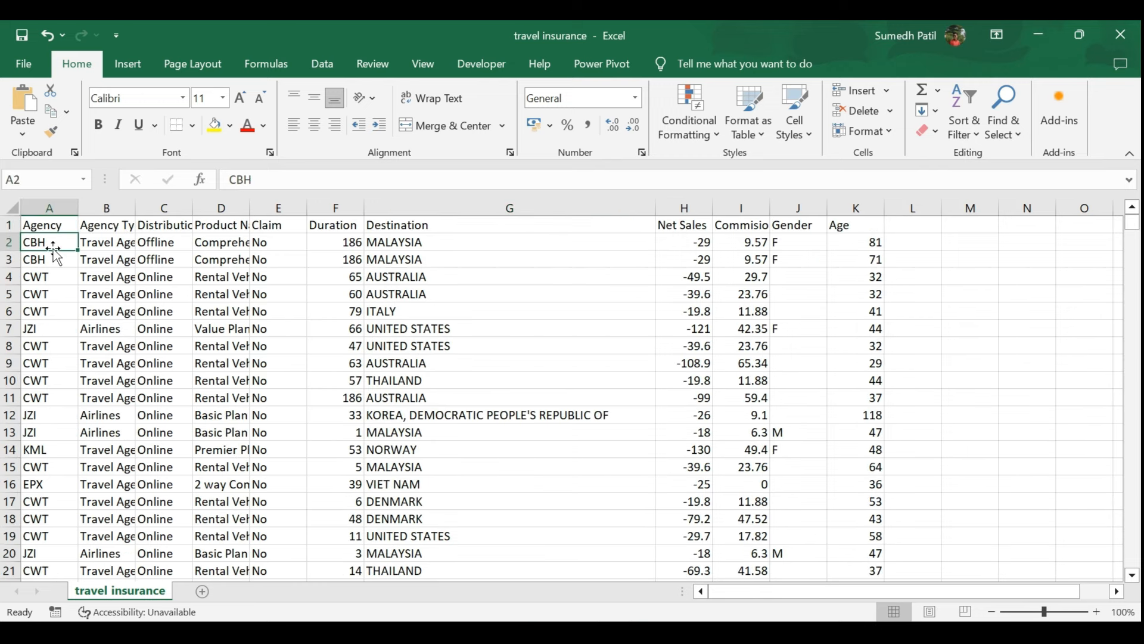
pyautogui.click(53, 260)
pyautogui.click(45, 293)
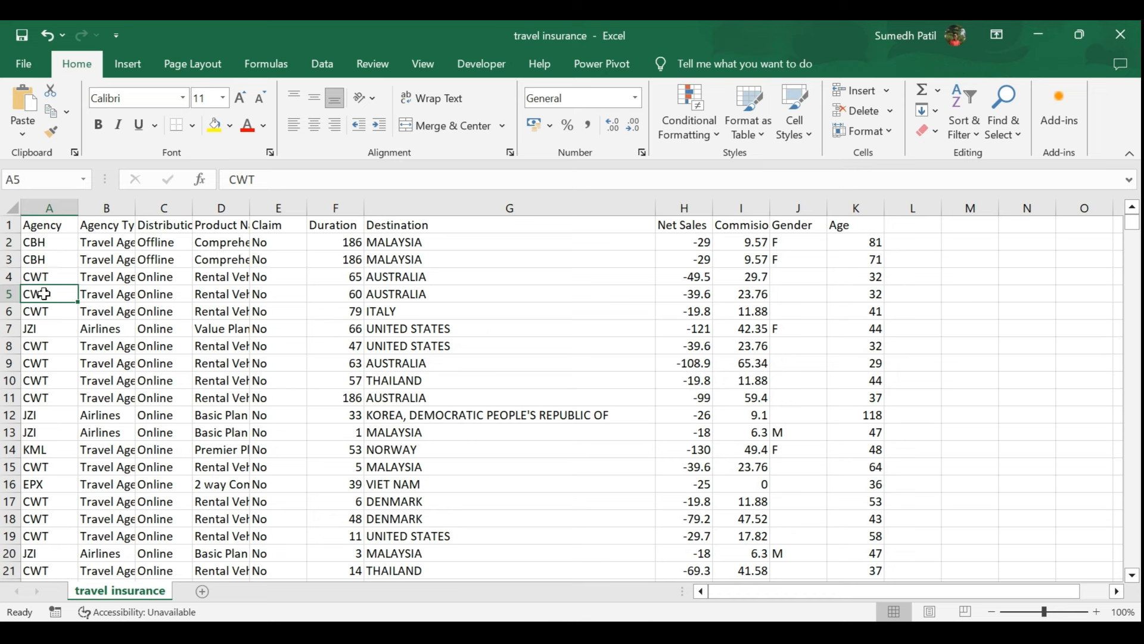
pyautogui.click(30, 329)
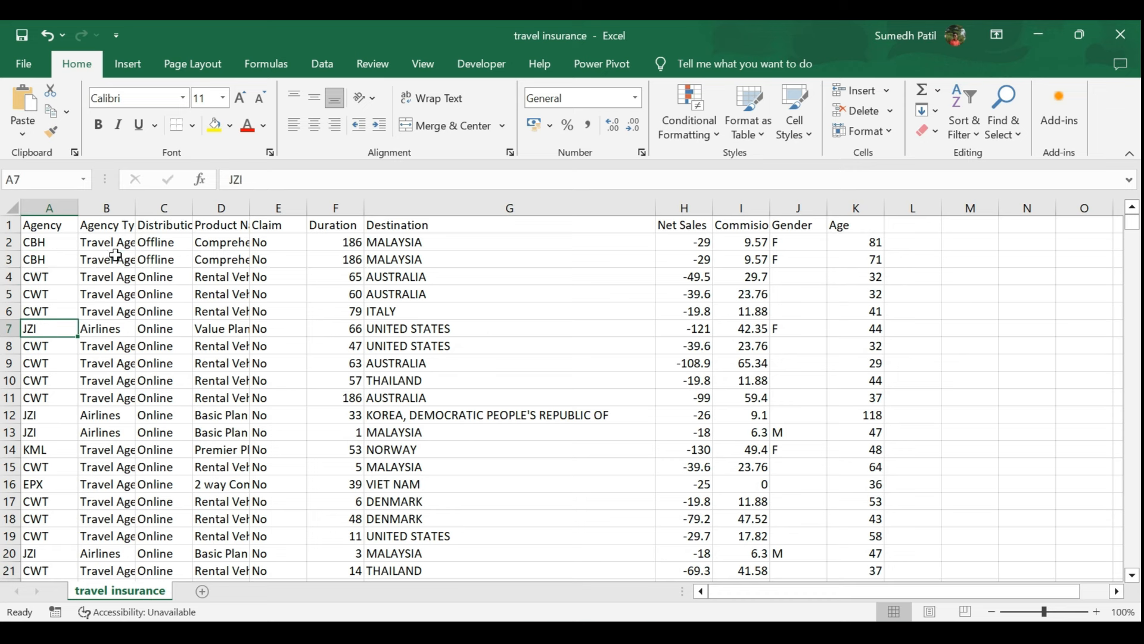
pyautogui.click(111, 272)
pyautogui.click(100, 327)
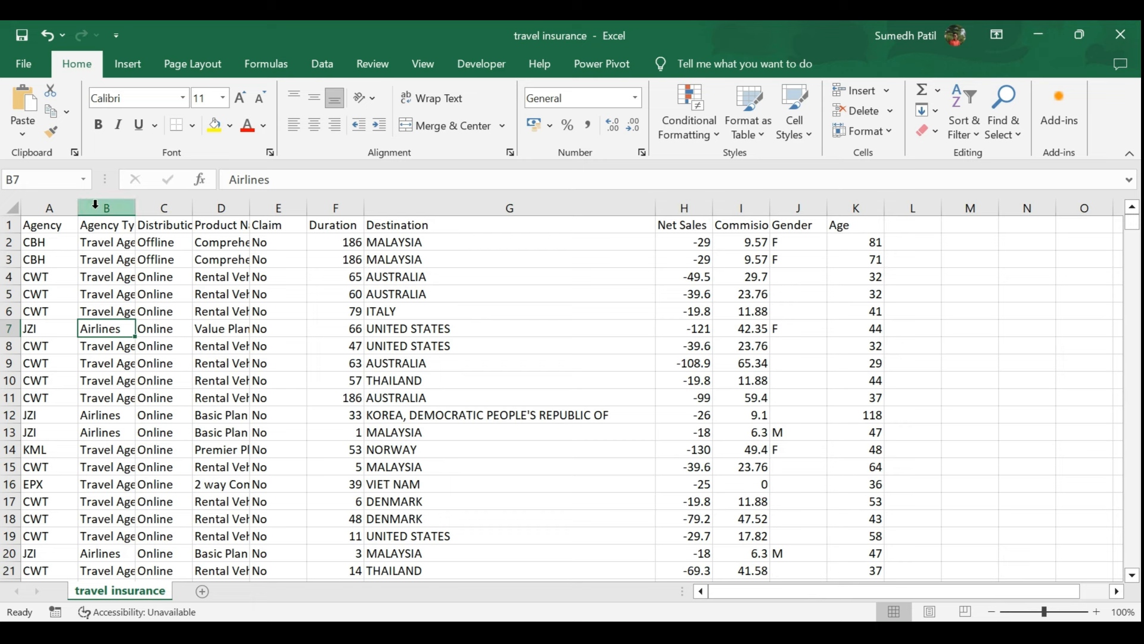
pyautogui.click(170, 226)
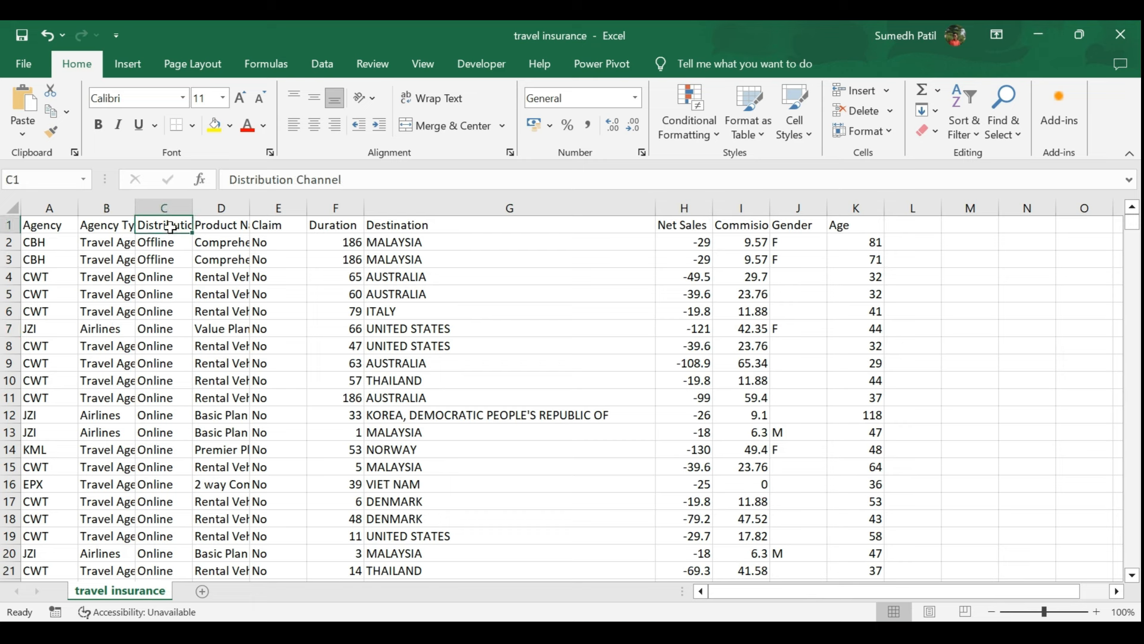
pyautogui.click(166, 316)
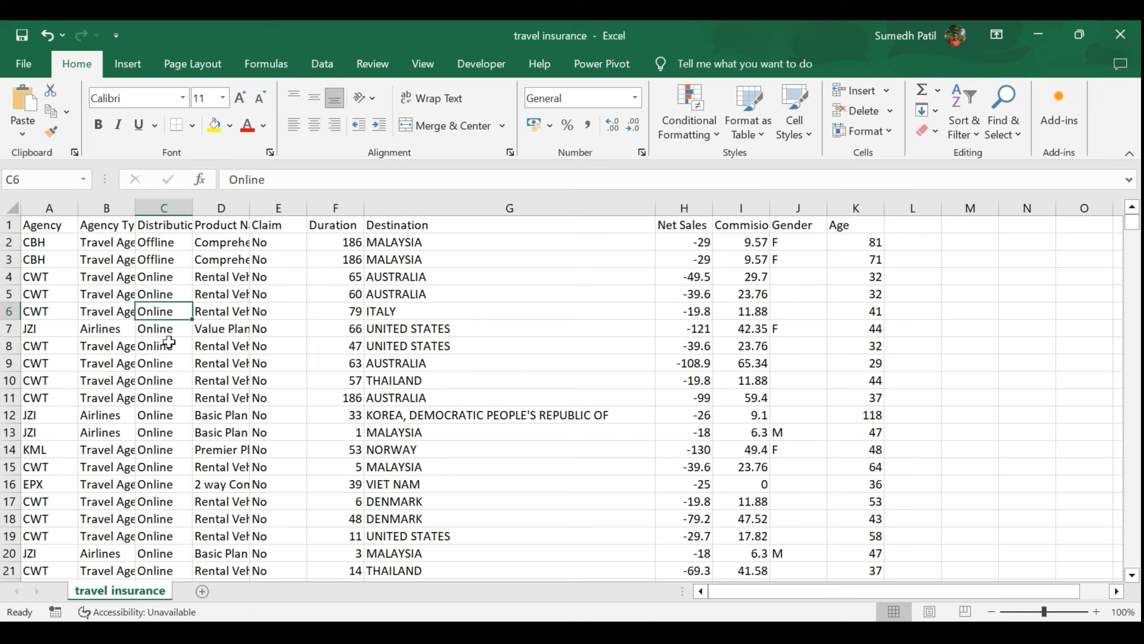
# Widen the Product Name column so that its full entries fit
pyautogui.click(238, 256)
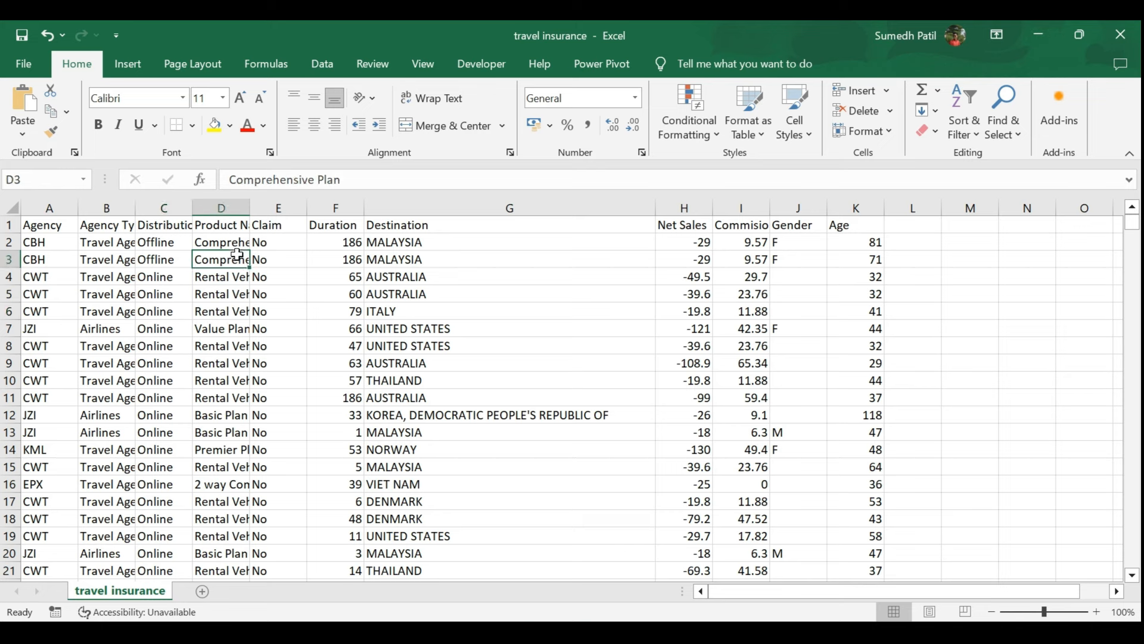
pyautogui.moveTo(255, 202); pyautogui.dragTo(254, 202)
pyautogui.doubleClick(254, 202)
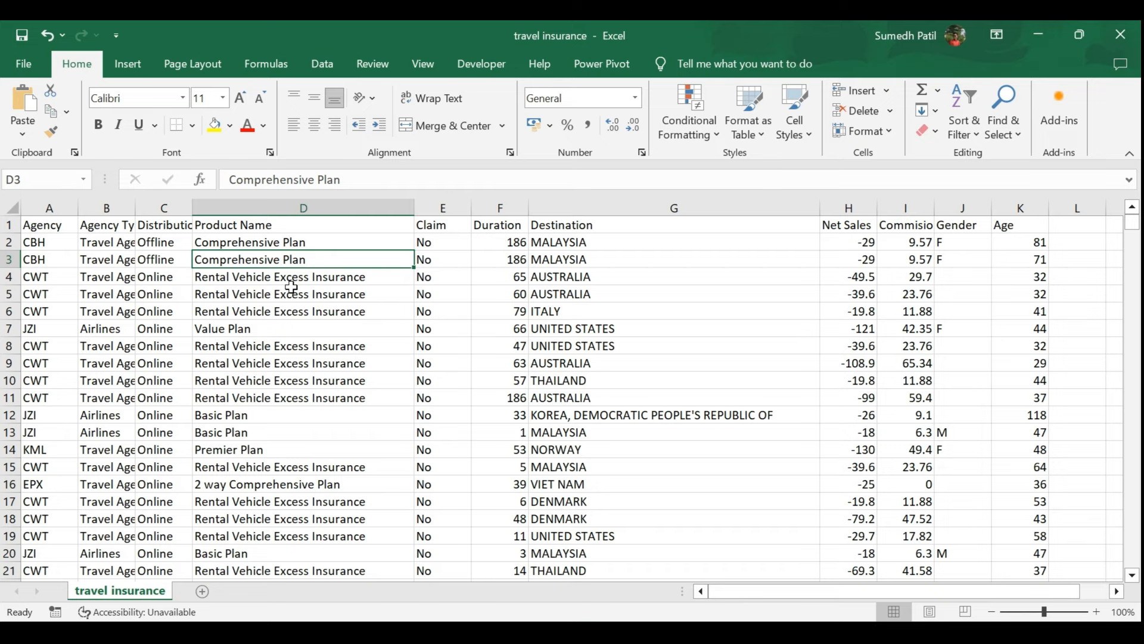
# Examine the entries in the Claim and Duration columns
pyautogui.hscroll(3, 305, 284)
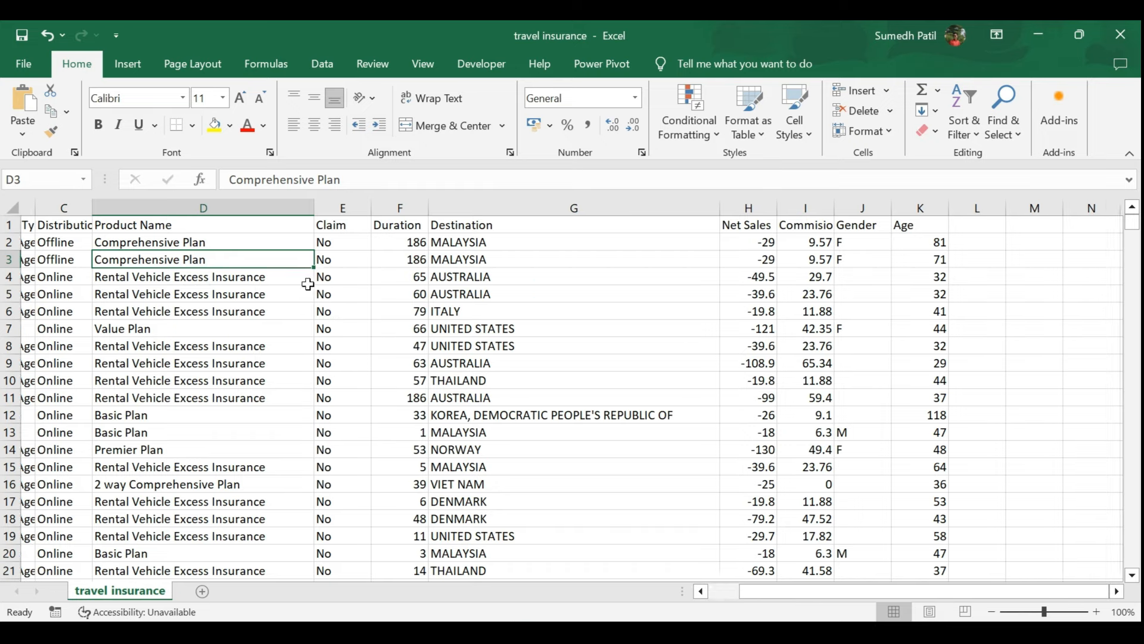
pyautogui.hscroll(1, 308, 285)
pyautogui.click(305, 309)
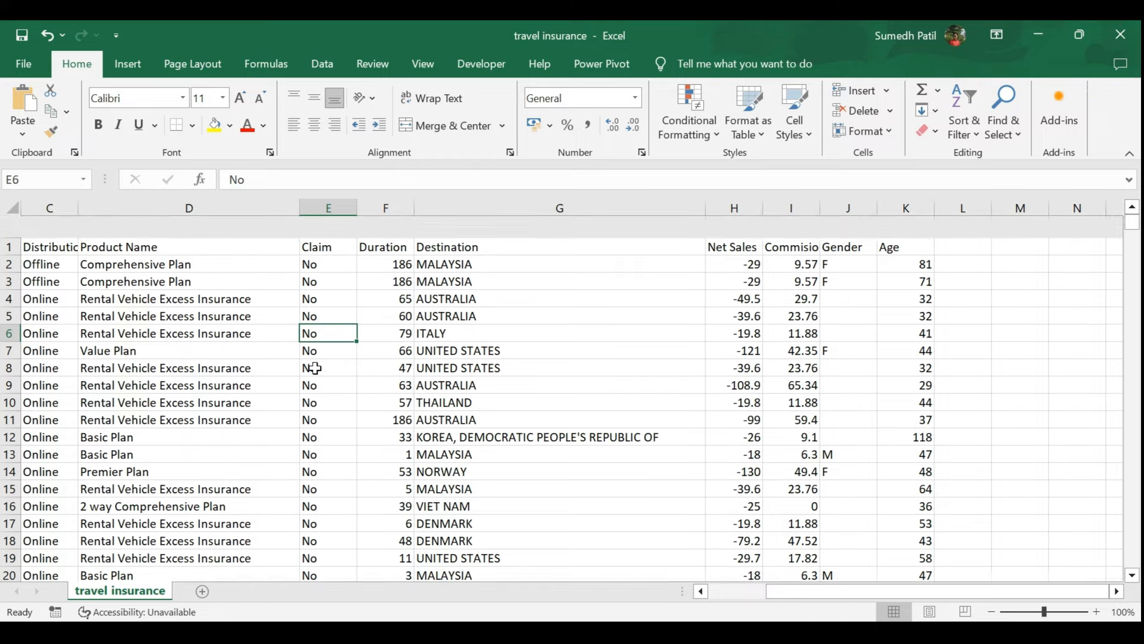
pyautogui.hscroll(1, 397, 347)
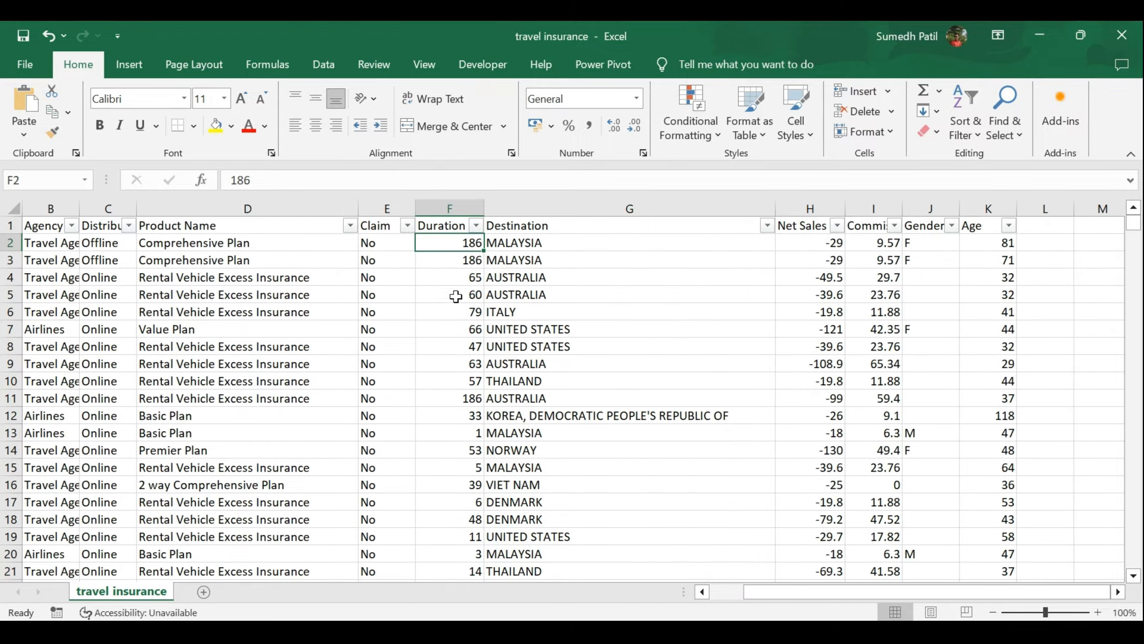
# View the list of countries in the Destination column's filter, keeping every country selected
pyautogui.click(575, 224)
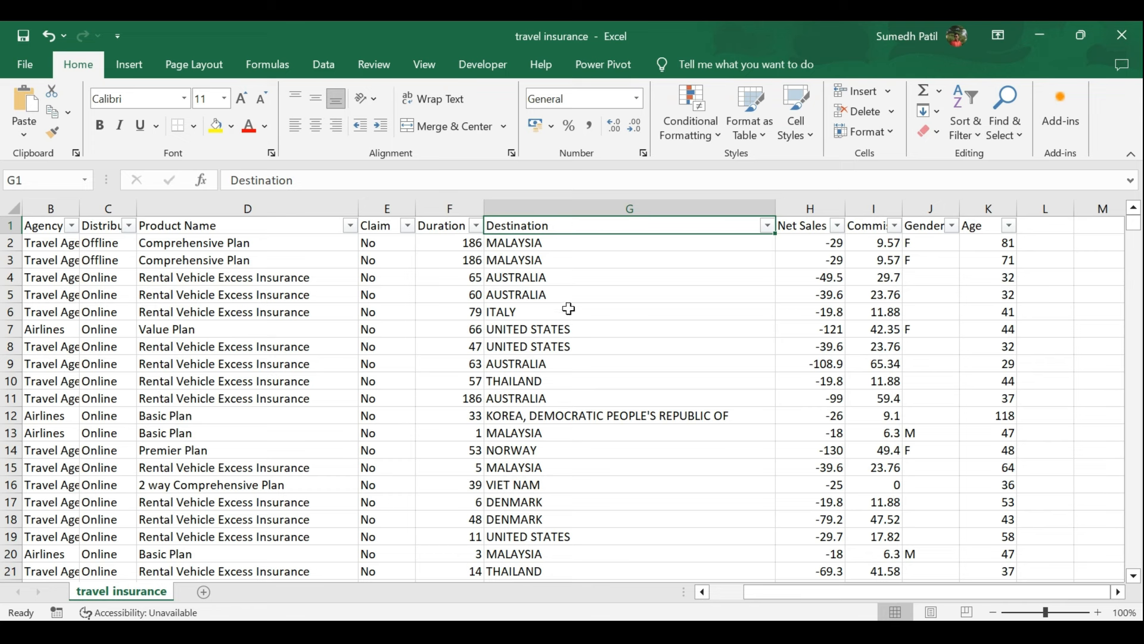
pyautogui.click(767, 226)
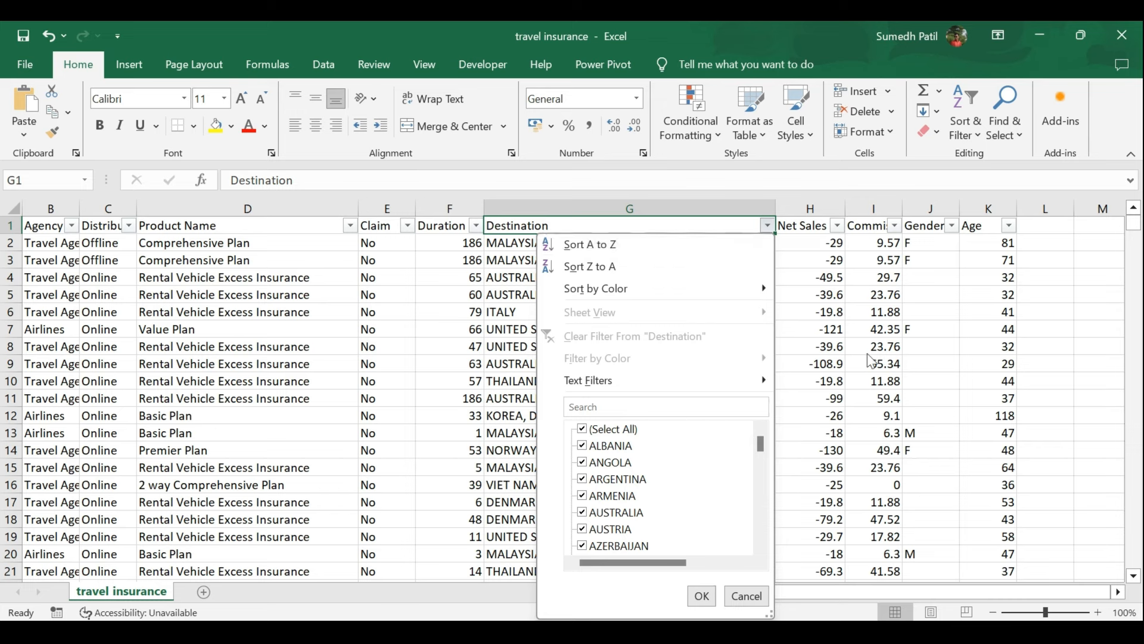
pyautogui.press('Return')
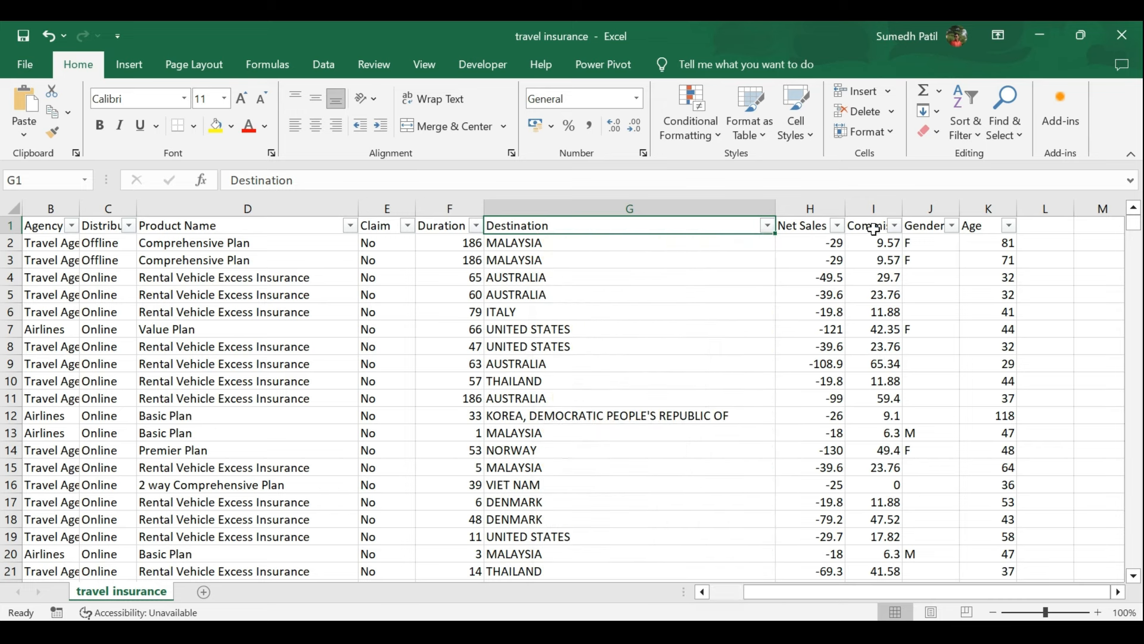
# Widen the Commision (in value) column to fit its full heading and look across all the table's columns
pyautogui.doubleClick(902, 209)
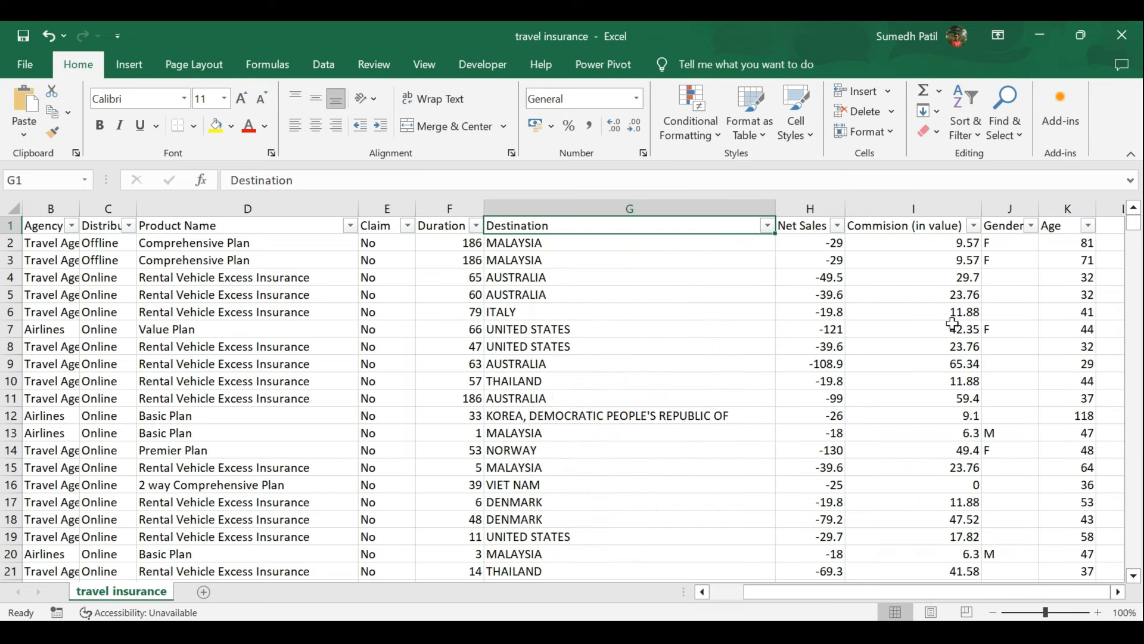
pyautogui.hscroll(3, 953, 323)
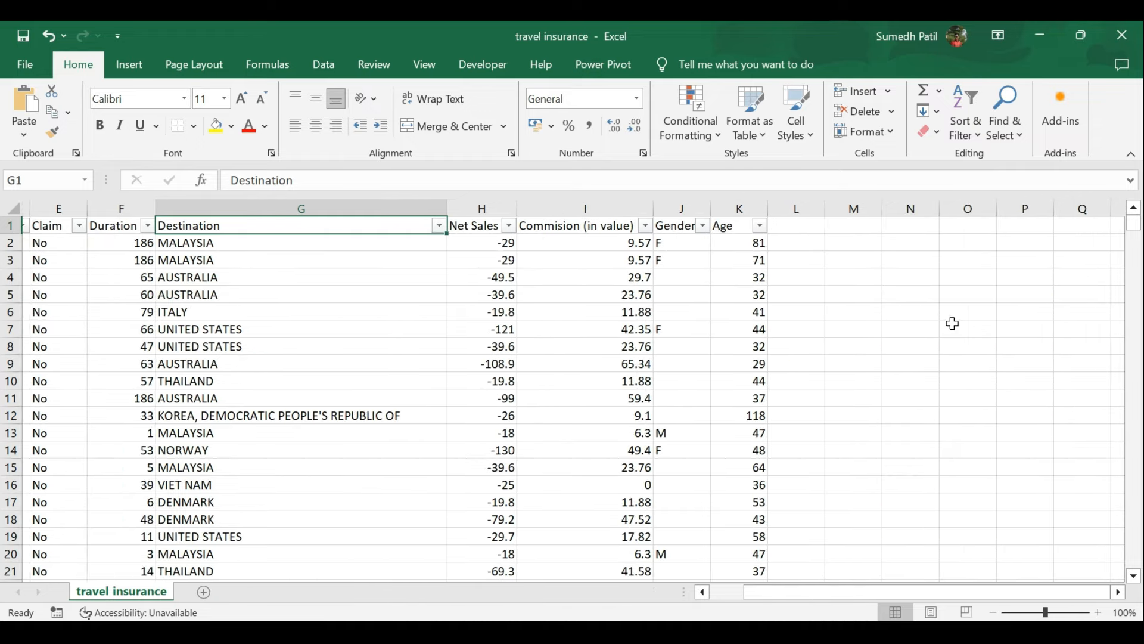
pyautogui.hscroll(-4, 687, 345)
pyautogui.hscroll(2, 688, 345)
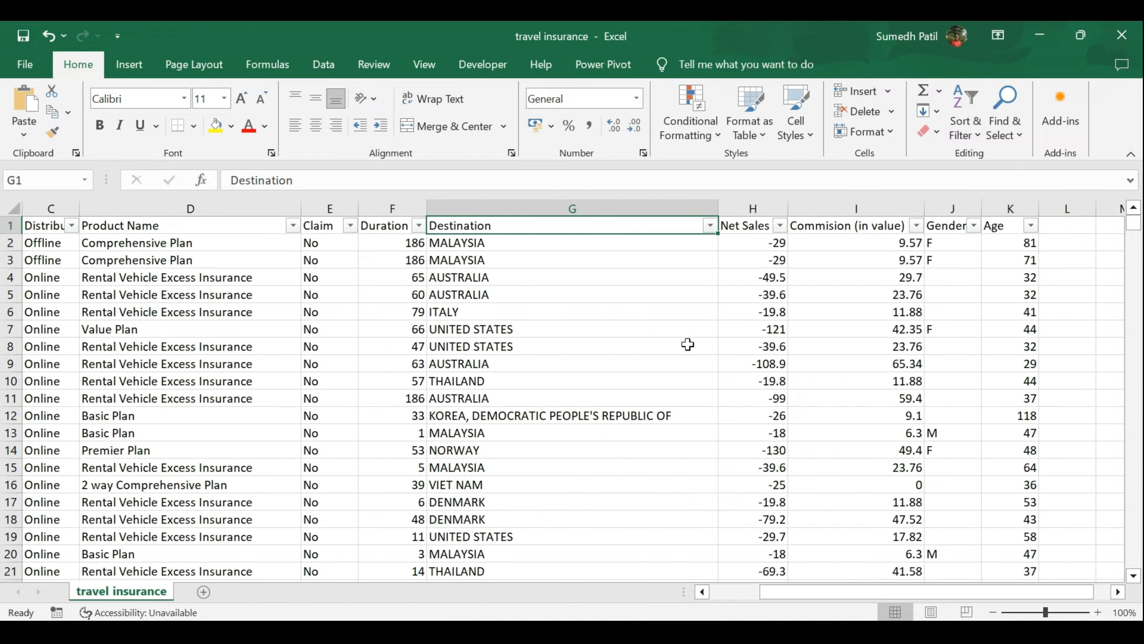
pyautogui.hscroll(-2, 688, 344)
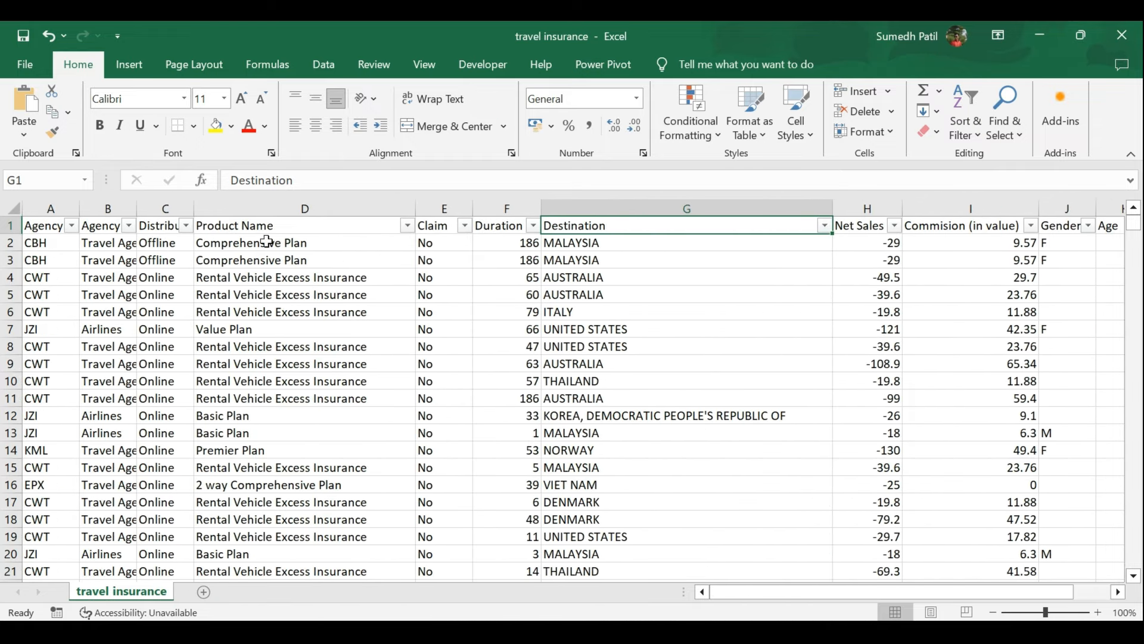
# Examine the values in the Commision (in value), Gender and Age columns
pyautogui.hscroll(2, 529, 383)
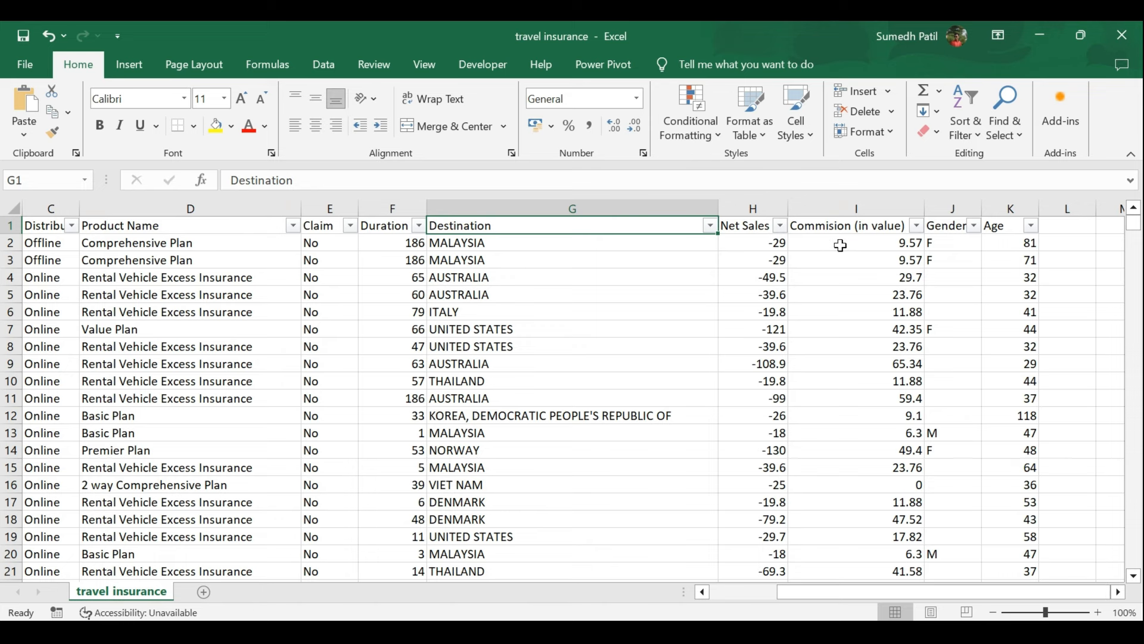
pyautogui.click(840, 245)
pyautogui.hscroll(1, 840, 244)
pyautogui.hscroll(-1, 841, 244)
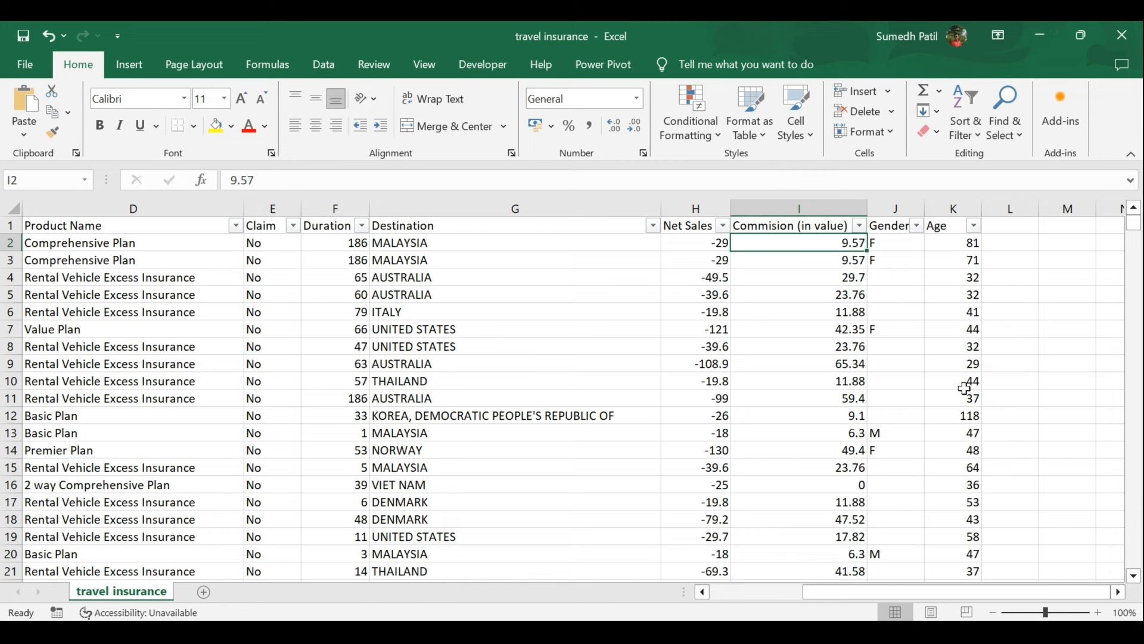
pyautogui.scroll(-2, 963, 395)
pyautogui.scroll(2, 963, 395)
# Switch back to the Travel Insurance Analysis document in Word and read the Problem Statement and About Dataset sections
pyautogui.hotkey('alt', 'Tab')
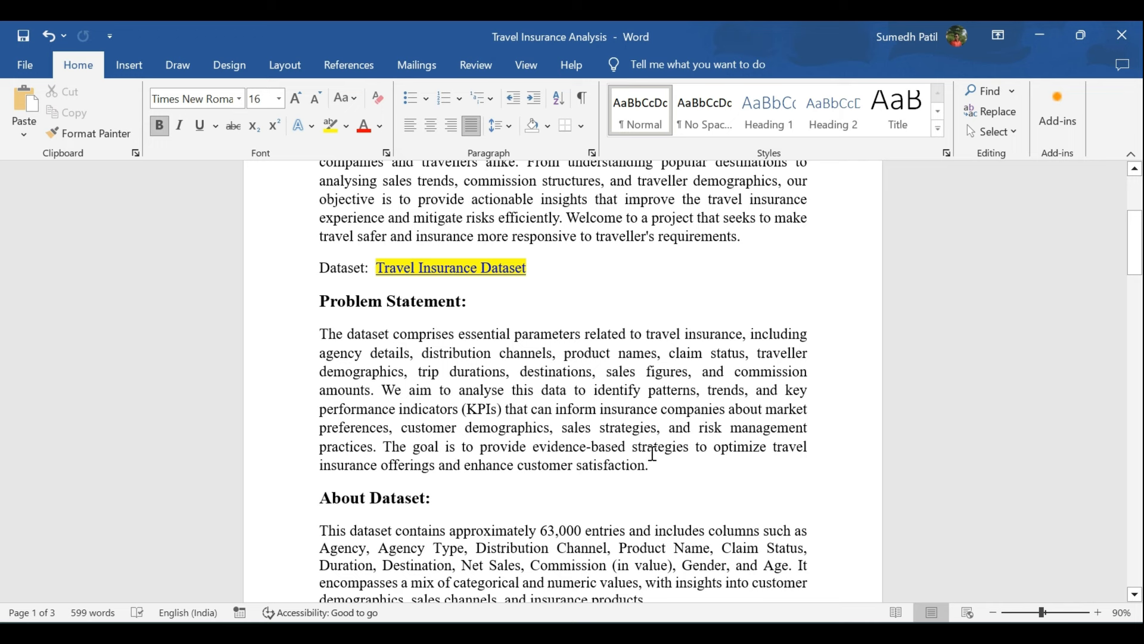
pyautogui.scroll(-1, 652, 454)
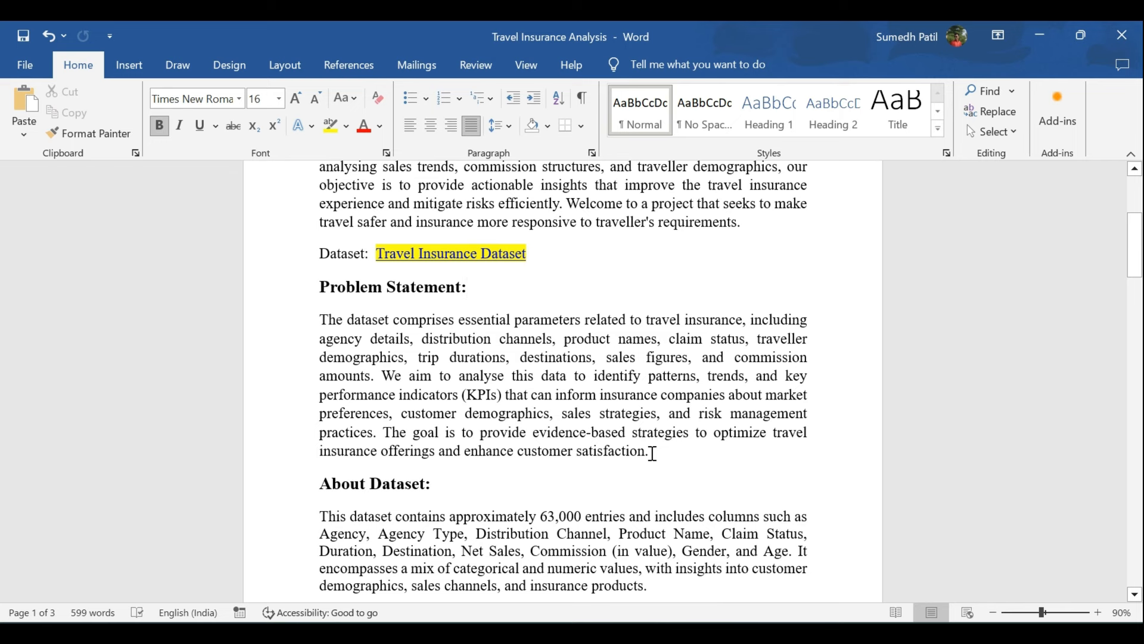
pyautogui.scroll(-2, 651, 453)
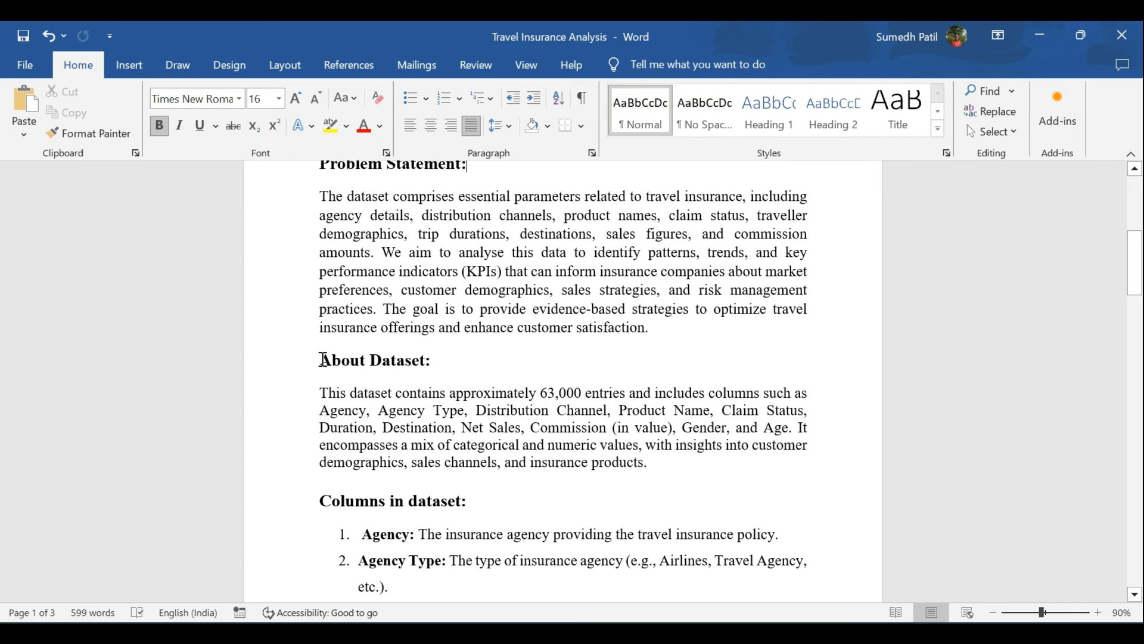
pyautogui.scroll(-1, 323, 359)
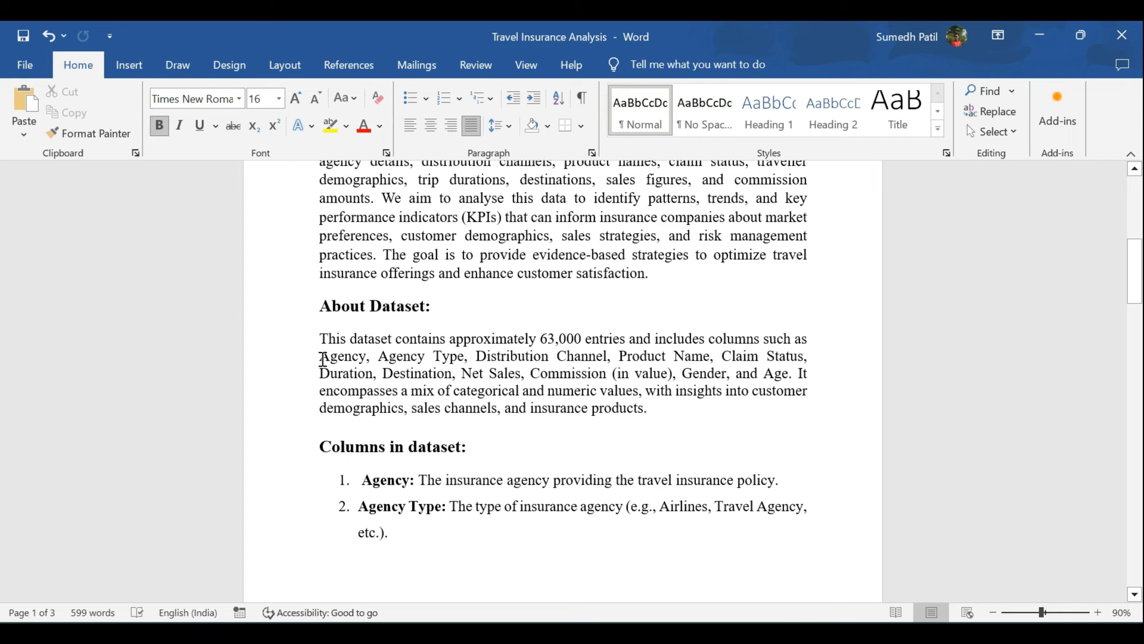
pyautogui.moveTo(320, 338); pyautogui.dragTo(659, 416)
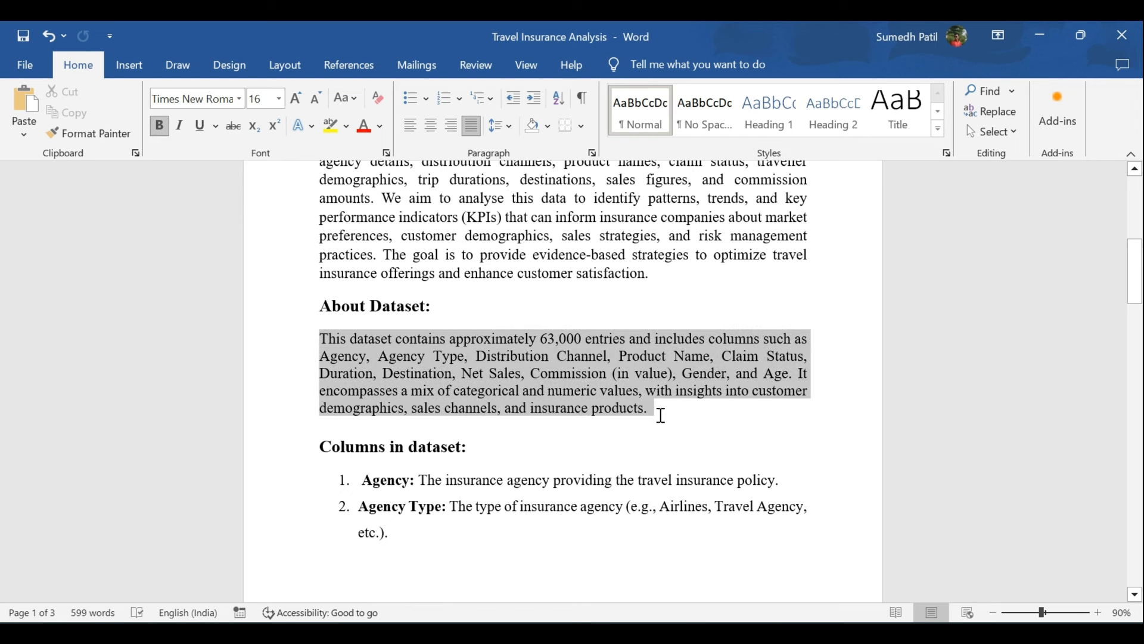
pyautogui.click(443, 349)
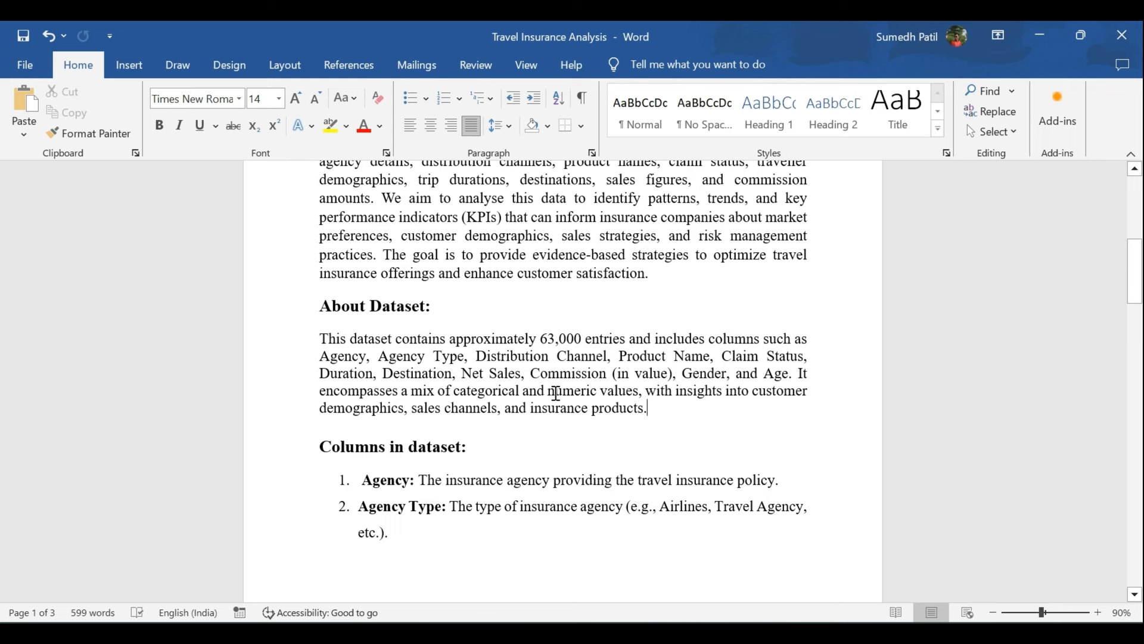
# Read the column descriptions under Columns in dataset and continue to the Recommended Analysis questions
pyautogui.scroll(-3, 556, 391)
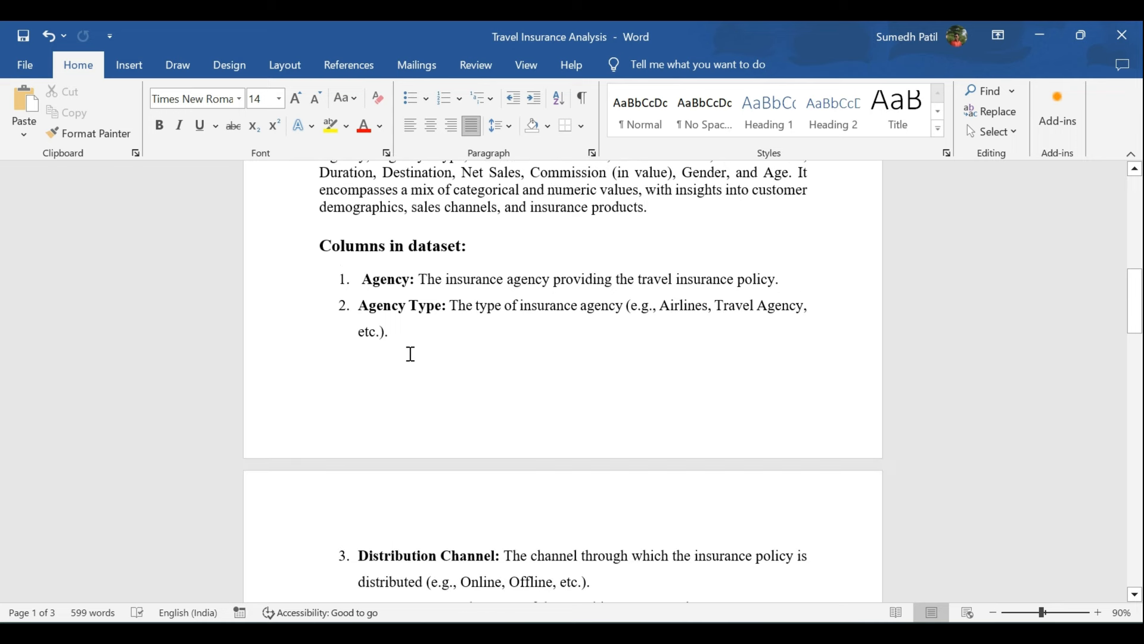
pyautogui.scroll(-2, 409, 352)
pyautogui.scroll(-4, 447, 503)
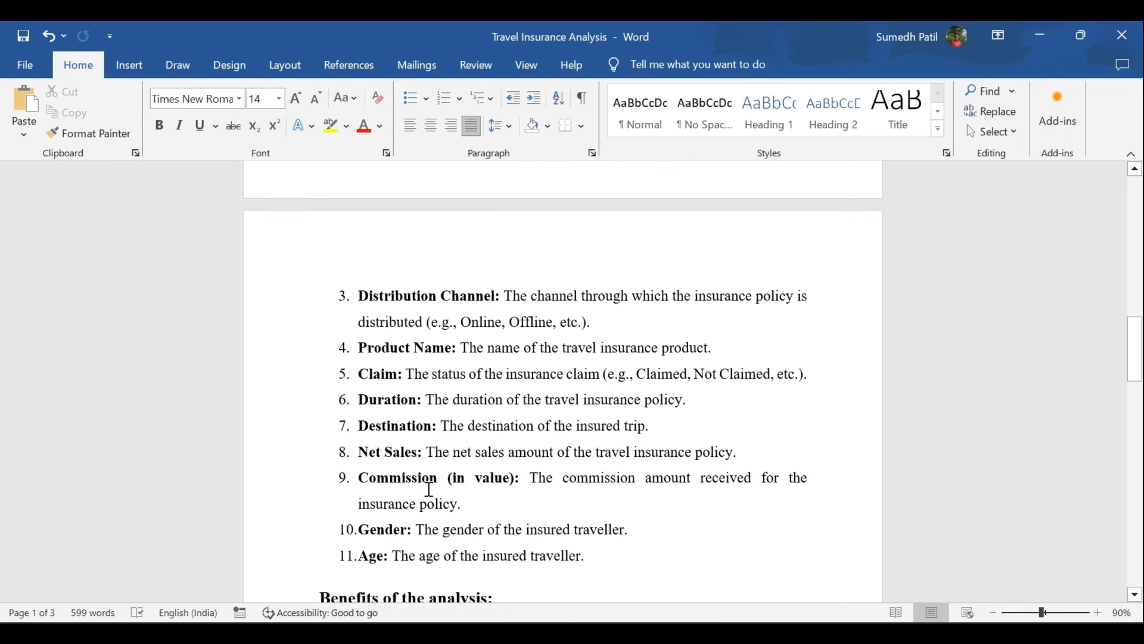
pyautogui.scroll(1, 578, 393)
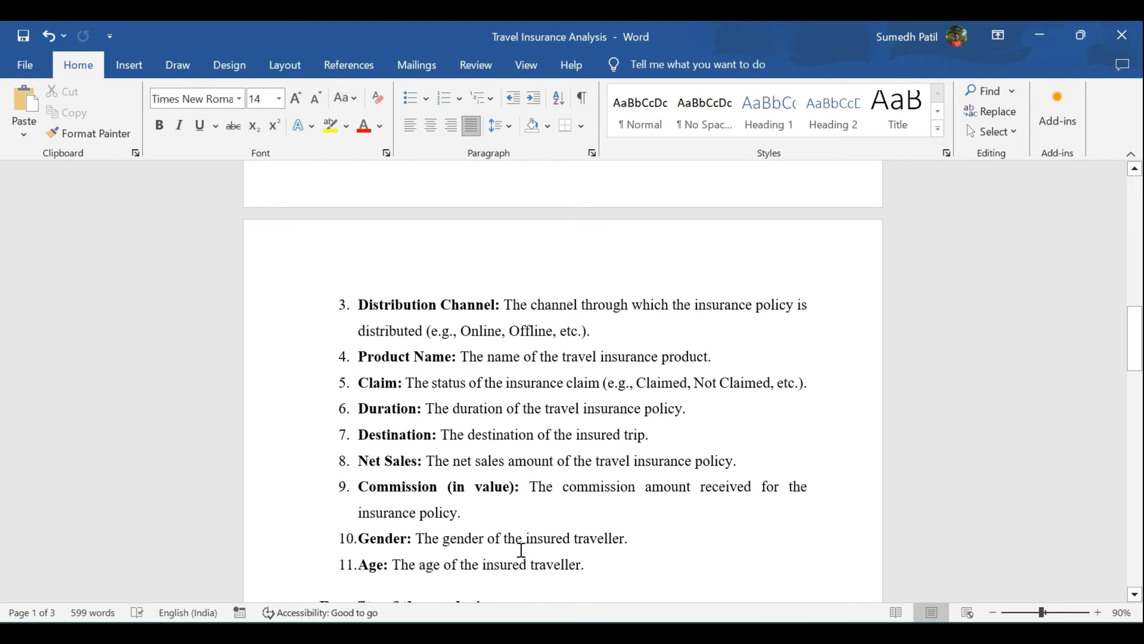
pyautogui.scroll(-2, 596, 537)
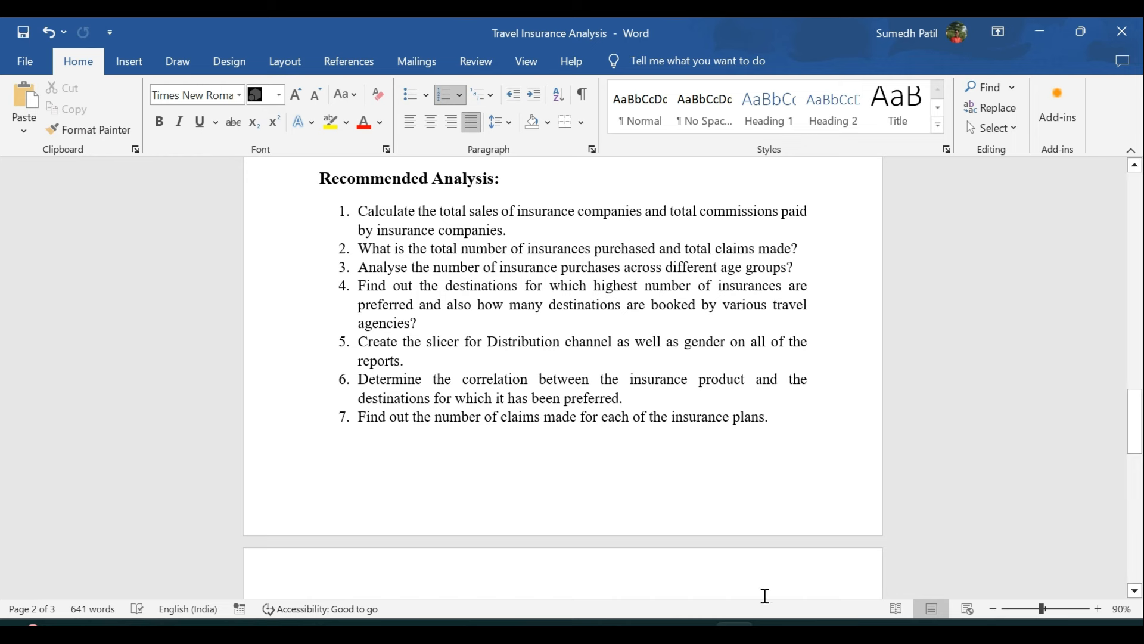
# Switch to Power BI Desktop and import the travel insurance file from the Travel Insurance Analysis folder as a Text/CSV source
pyautogui.moveTo(773, 626)
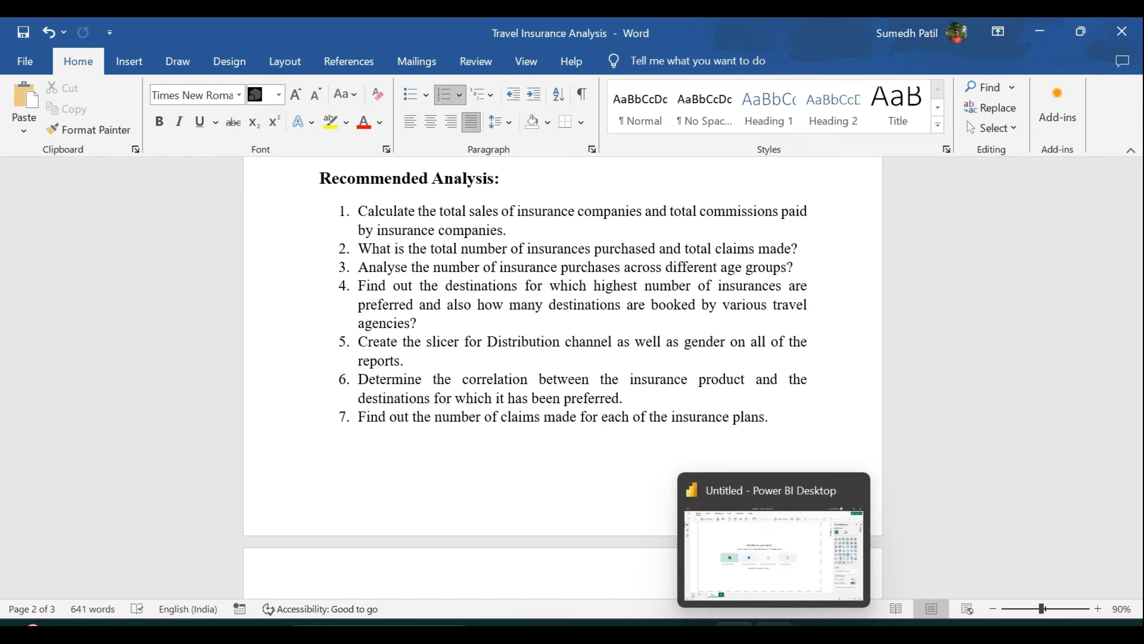
pyautogui.click(774, 626)
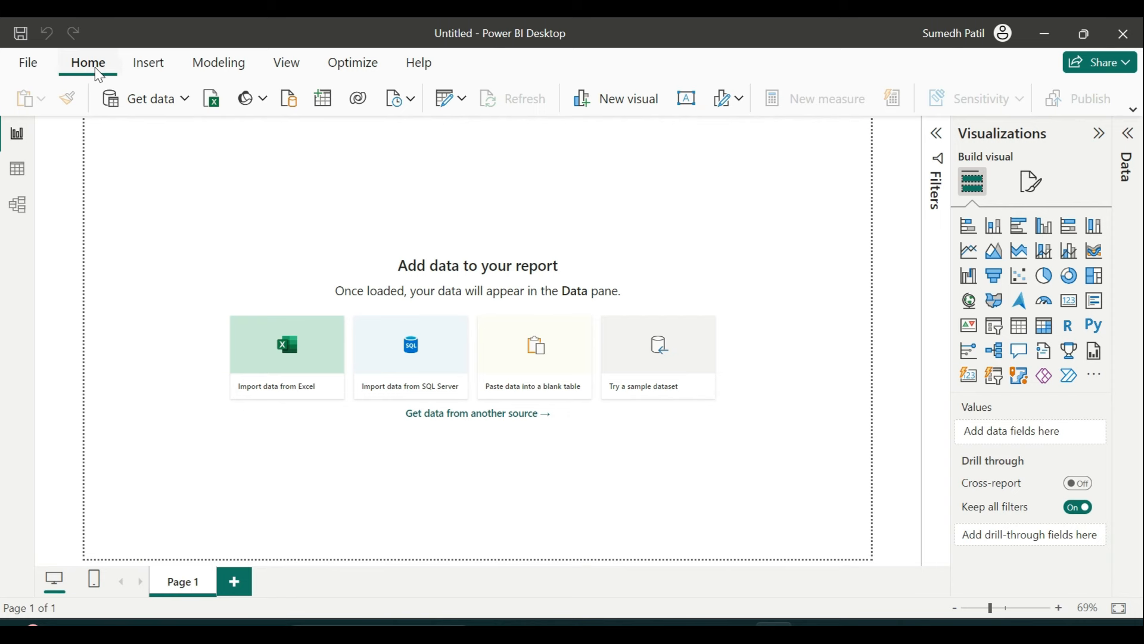
pyautogui.click(176, 103)
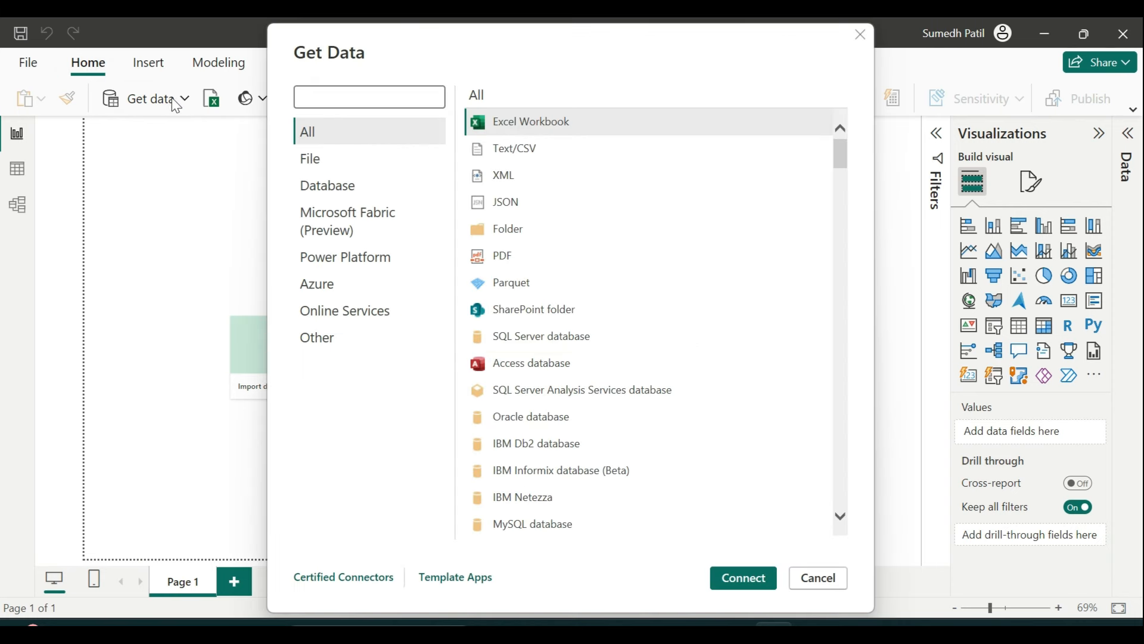
pyautogui.click(532, 154)
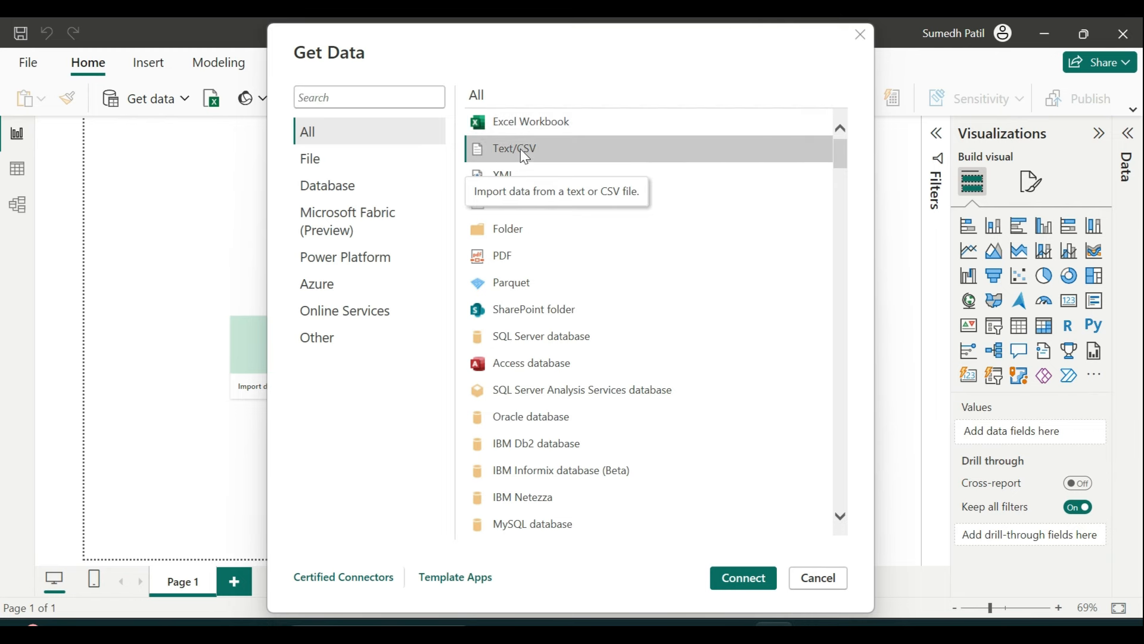
pyautogui.click(743, 579)
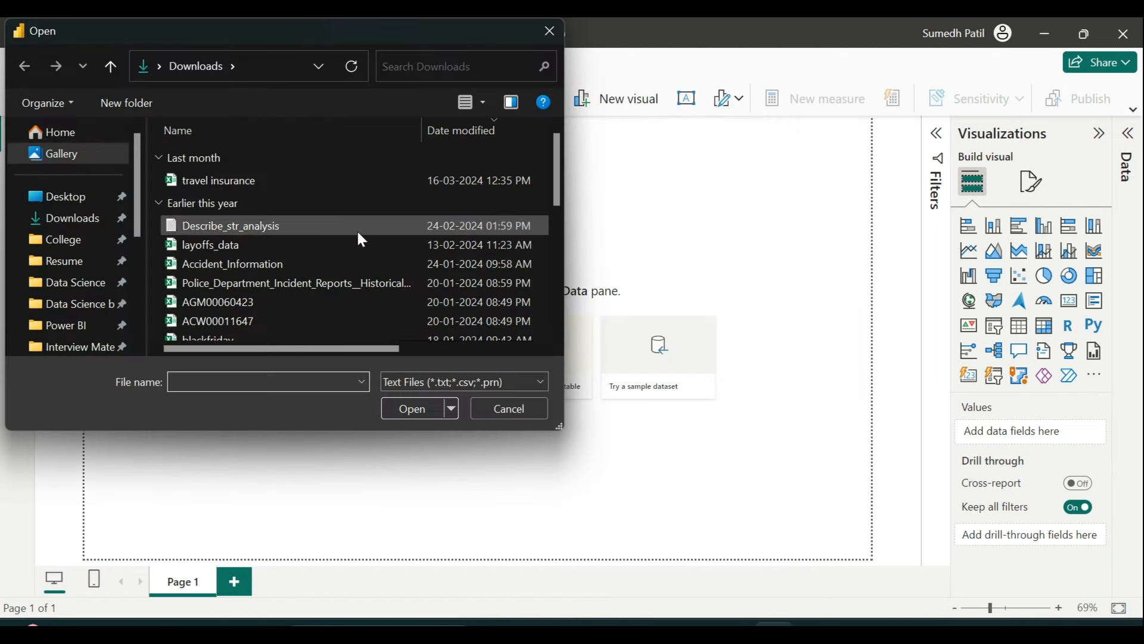
pyautogui.scroll(-4, 59, 316)
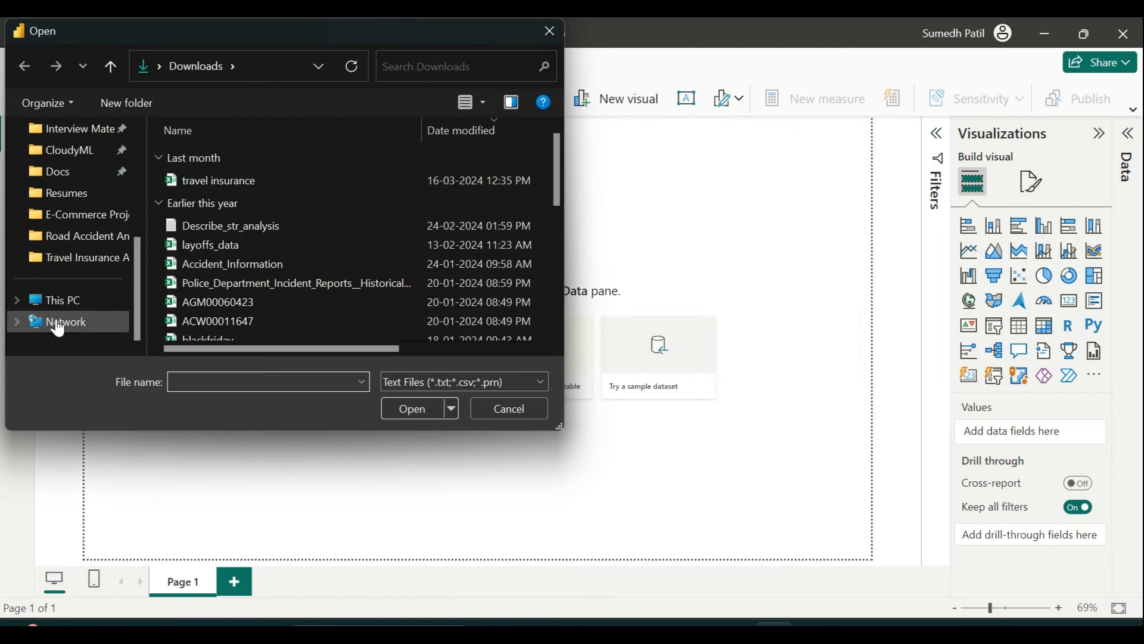
pyautogui.click(85, 268)
pyautogui.click(234, 195)
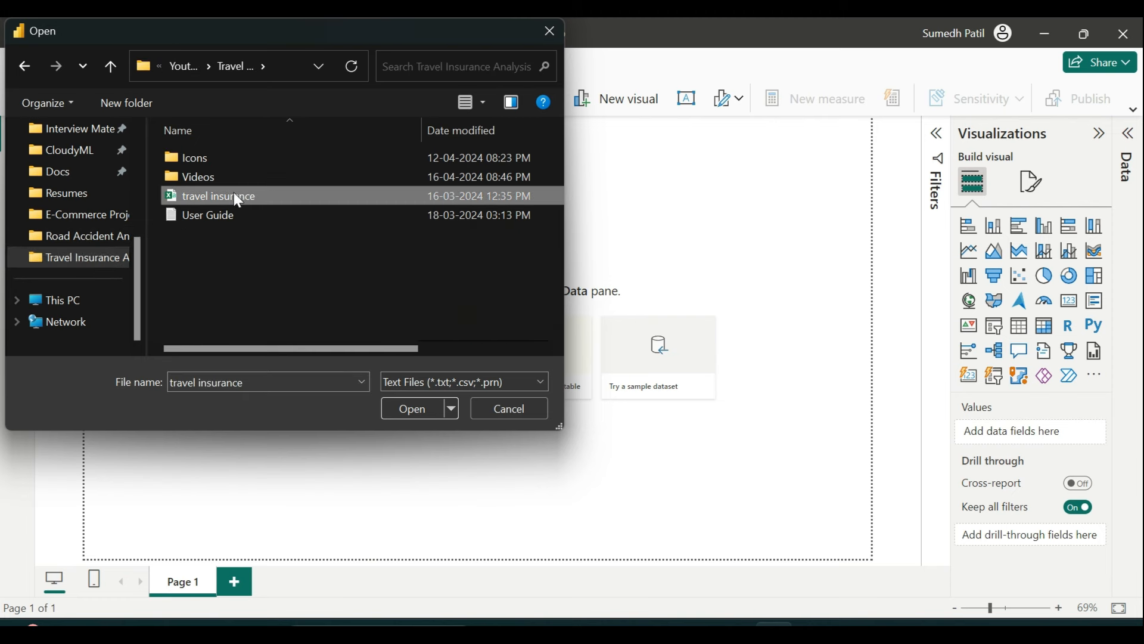
pyautogui.click(427, 410)
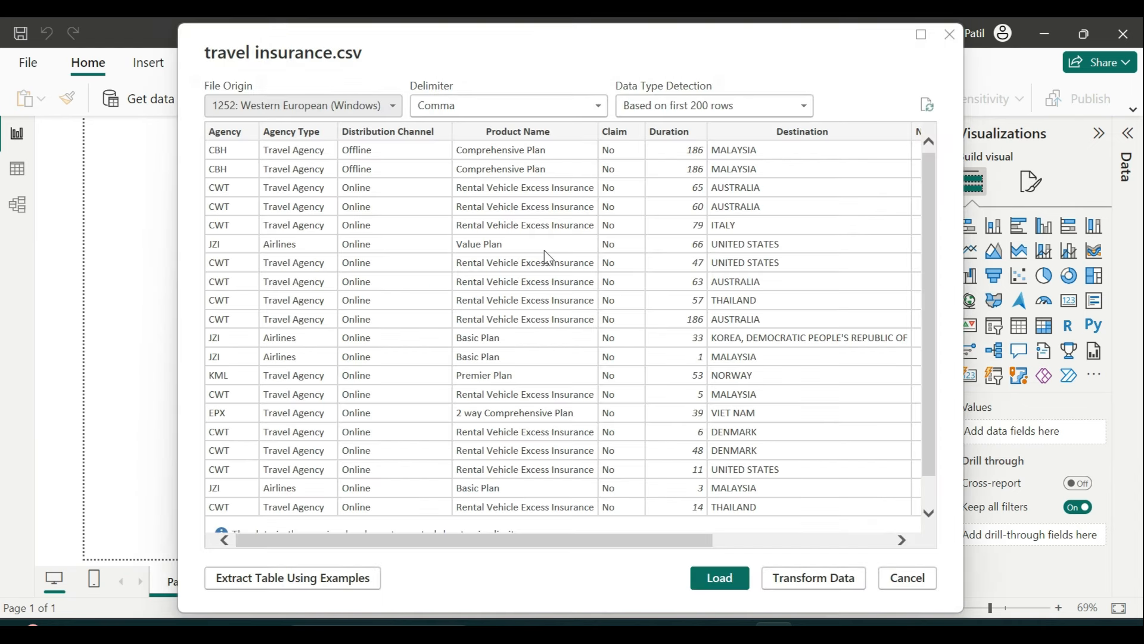
# Check all columns in the travel insurance.csv preview and load the data into the report
pyautogui.scroll(-1, 545, 251)
pyautogui.scroll(1, 398, 335)
pyautogui.hscroll(3, 778, 372)
pyautogui.hscroll(1, 777, 373)
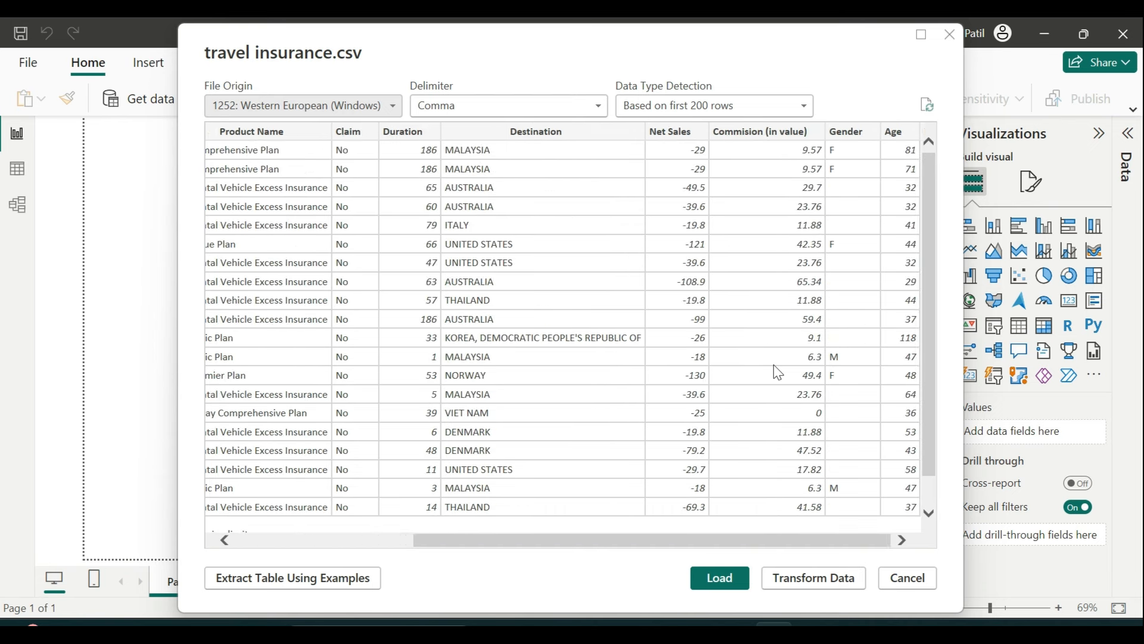
pyautogui.hscroll(-4, 777, 373)
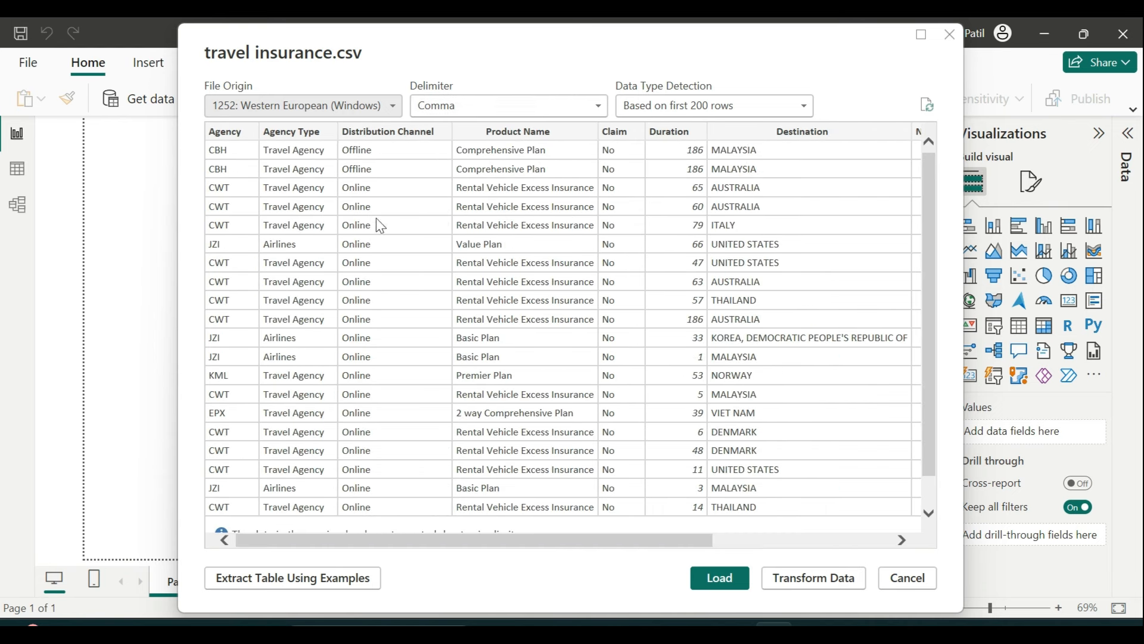
pyautogui.click(724, 576)
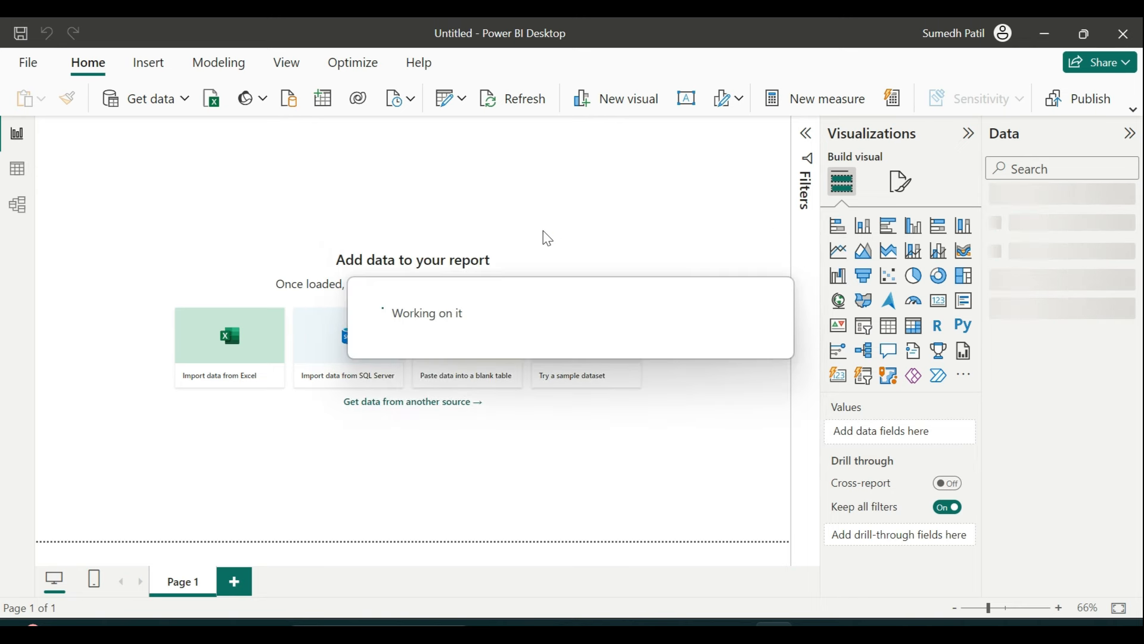
# Examine the loaded travel insurance table's columns and rows in Table view, and return to Report view
pyautogui.click(19, 171)
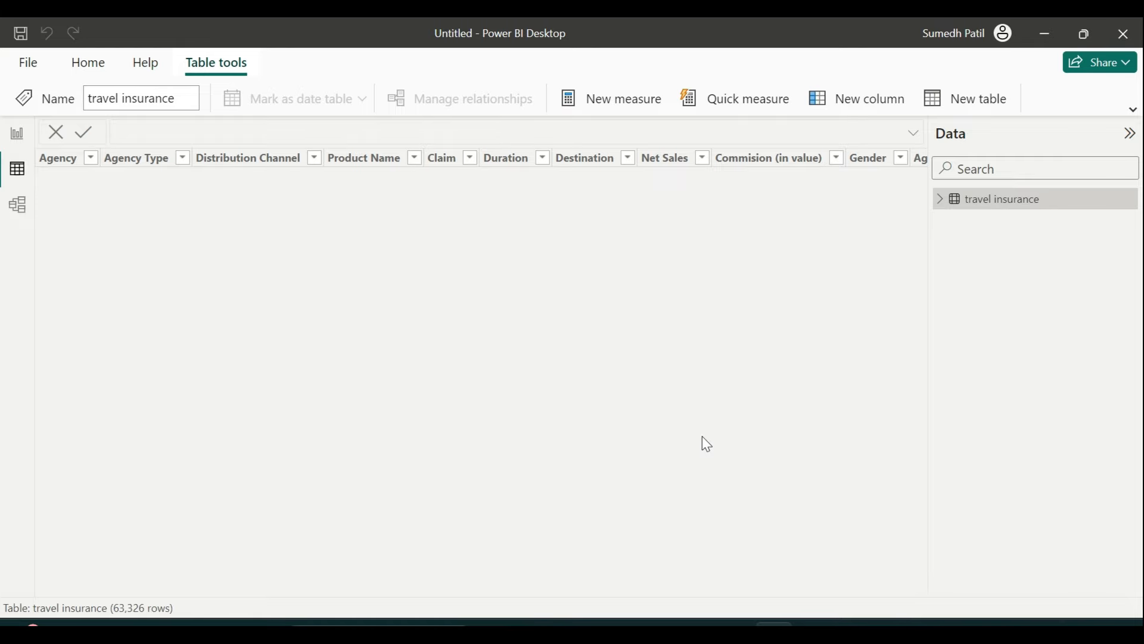
pyautogui.hscroll(1, 707, 444)
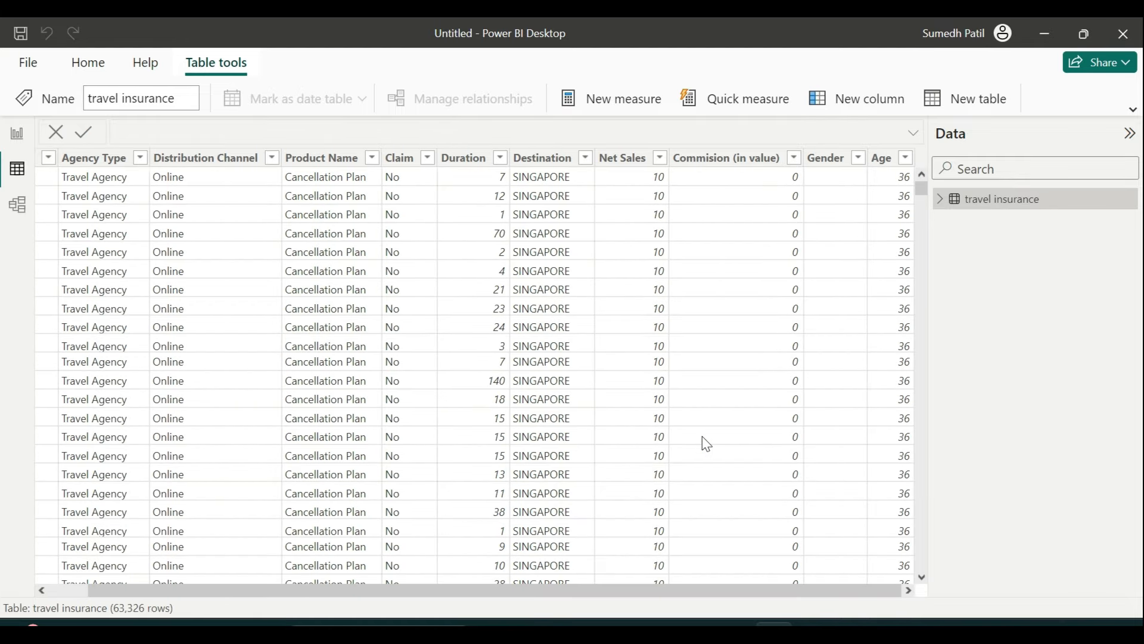
pyautogui.hscroll(-1, 513, 410)
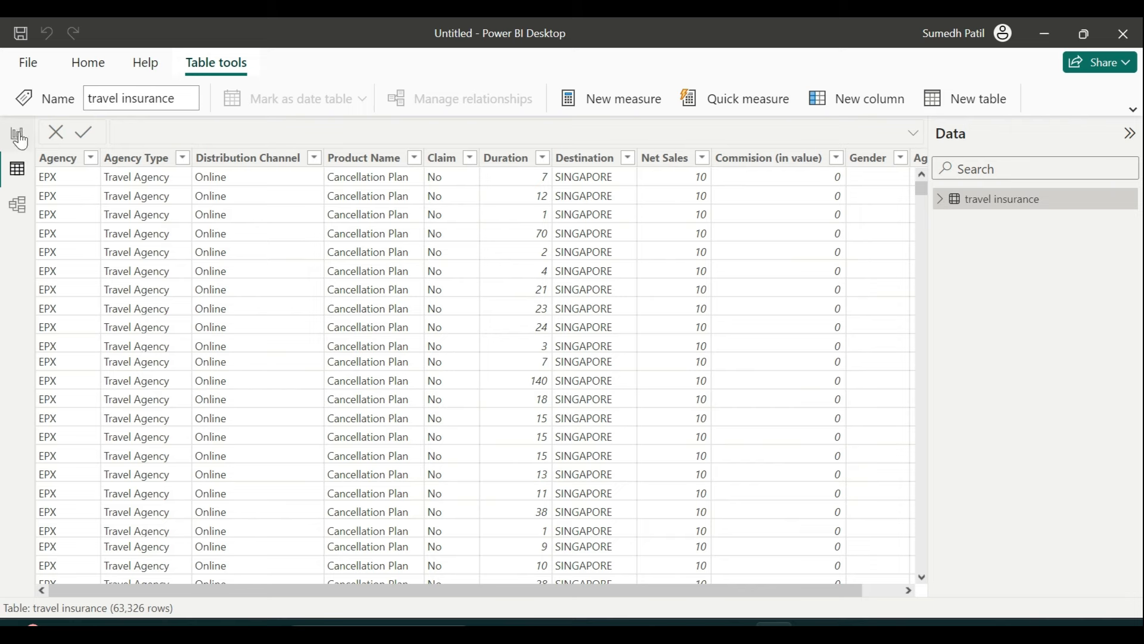
pyautogui.scroll(-20, 391, 370)
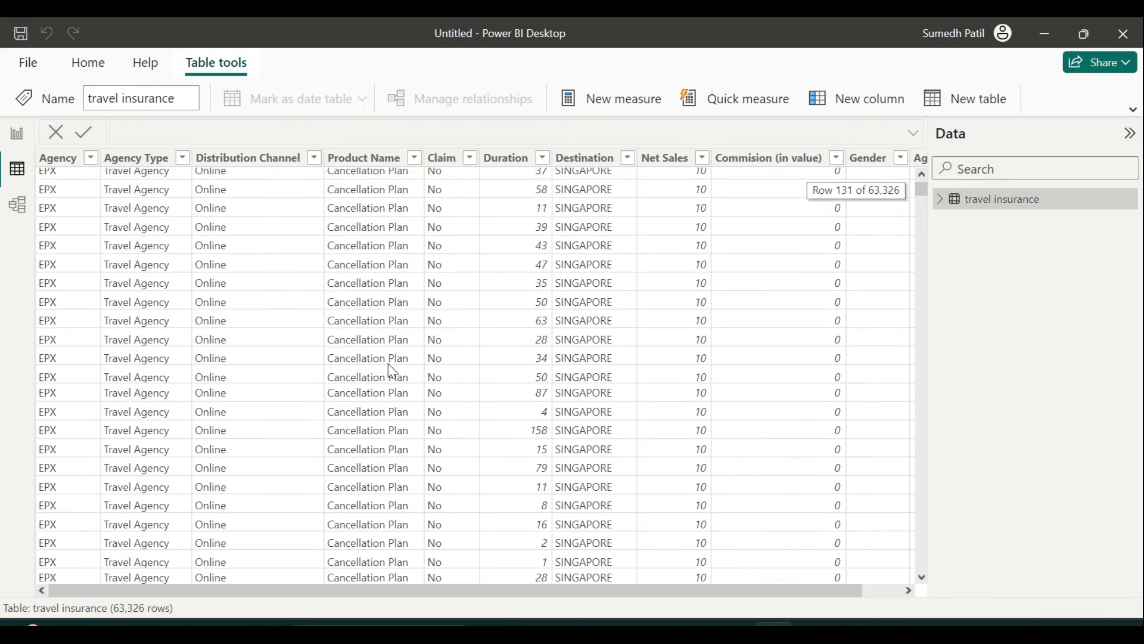
pyautogui.scroll(20, 391, 370)
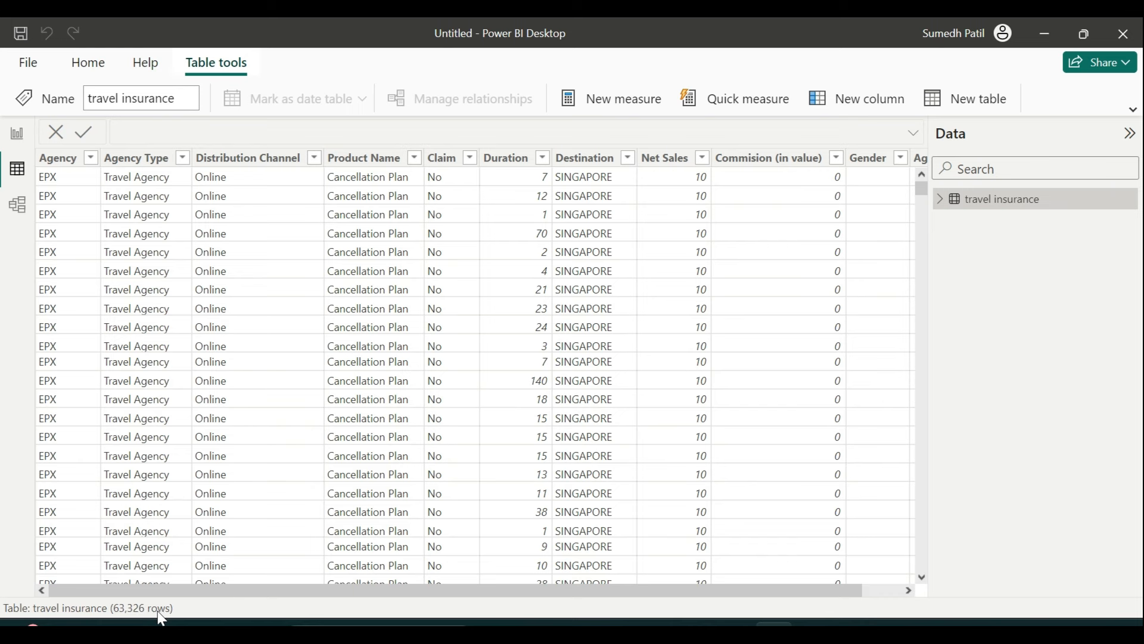
pyautogui.click(17, 132)
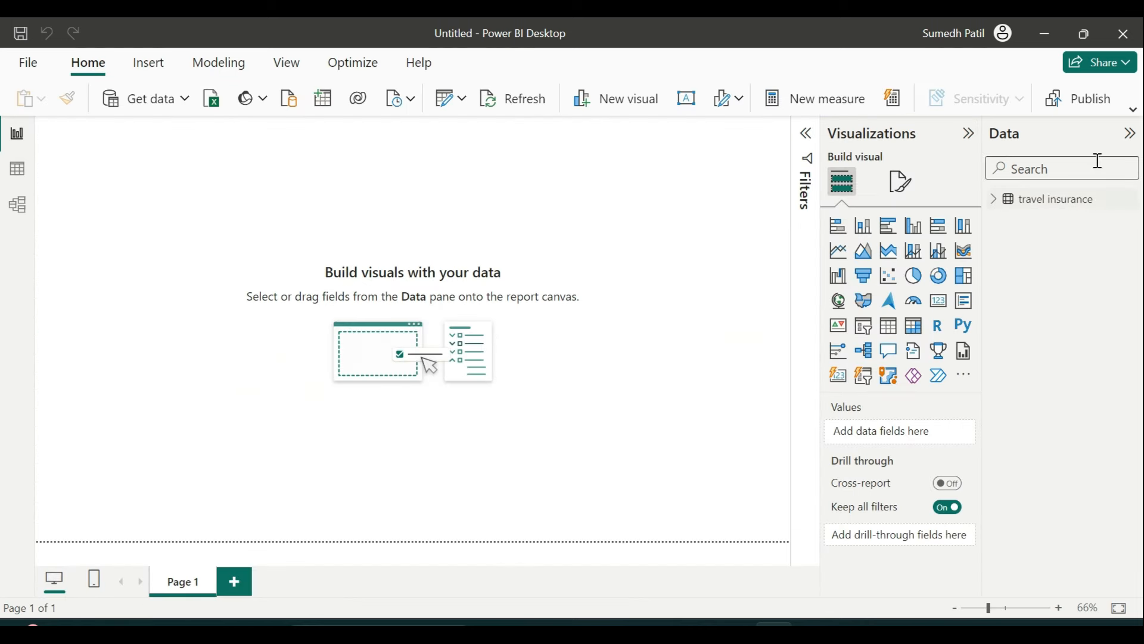
# Expand the ribbon and open the travel insurance data for transformation in Power Query Editor
pyautogui.click(1135, 112)
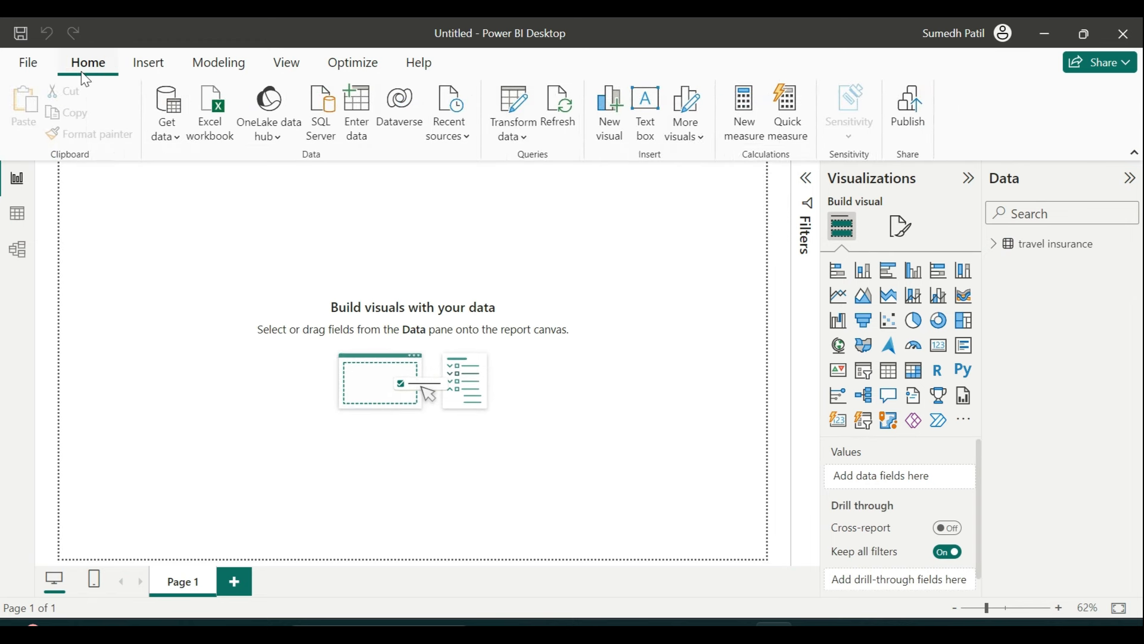
pyautogui.click(521, 136)
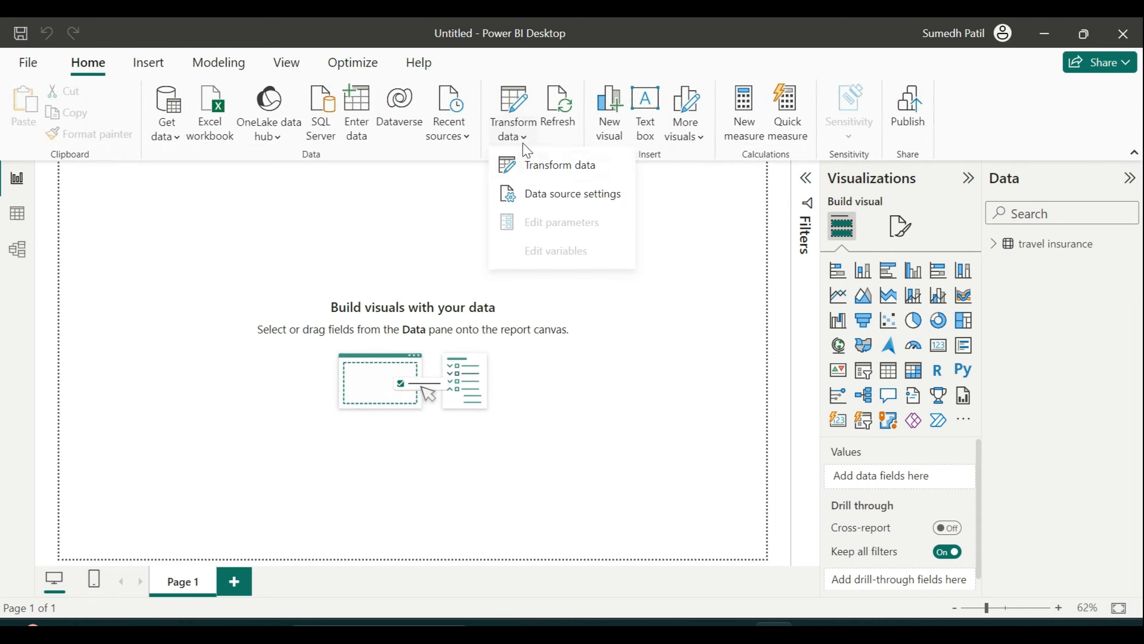
pyautogui.click(546, 173)
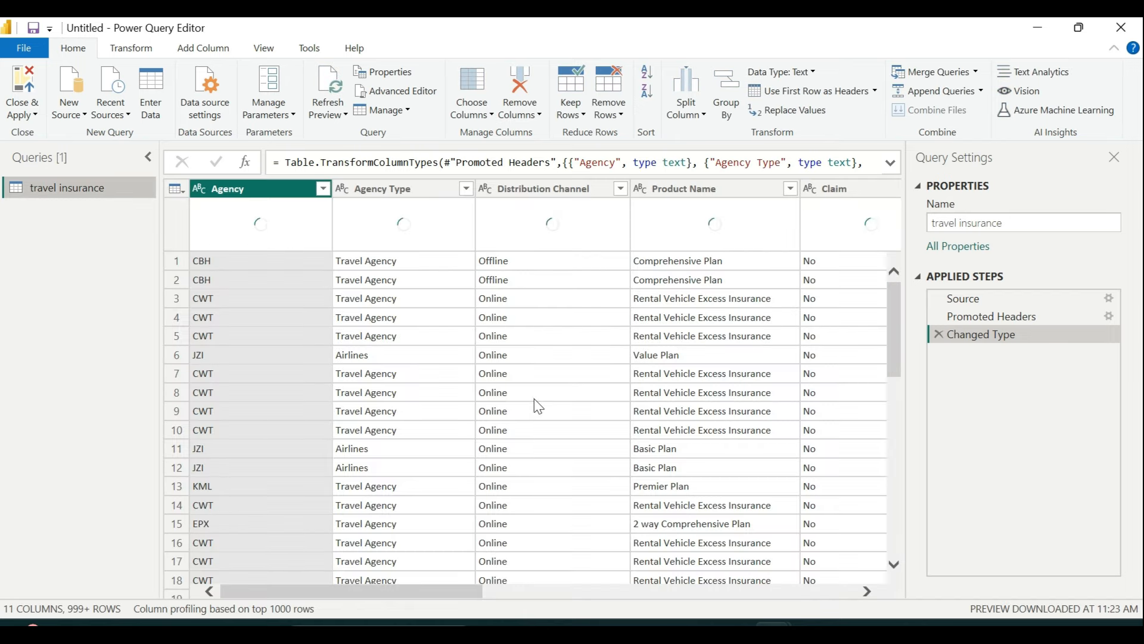
# Examine the column quality across the query and the distinct values in the Gender column, without filtering
pyautogui.hscroll(5, 534, 411)
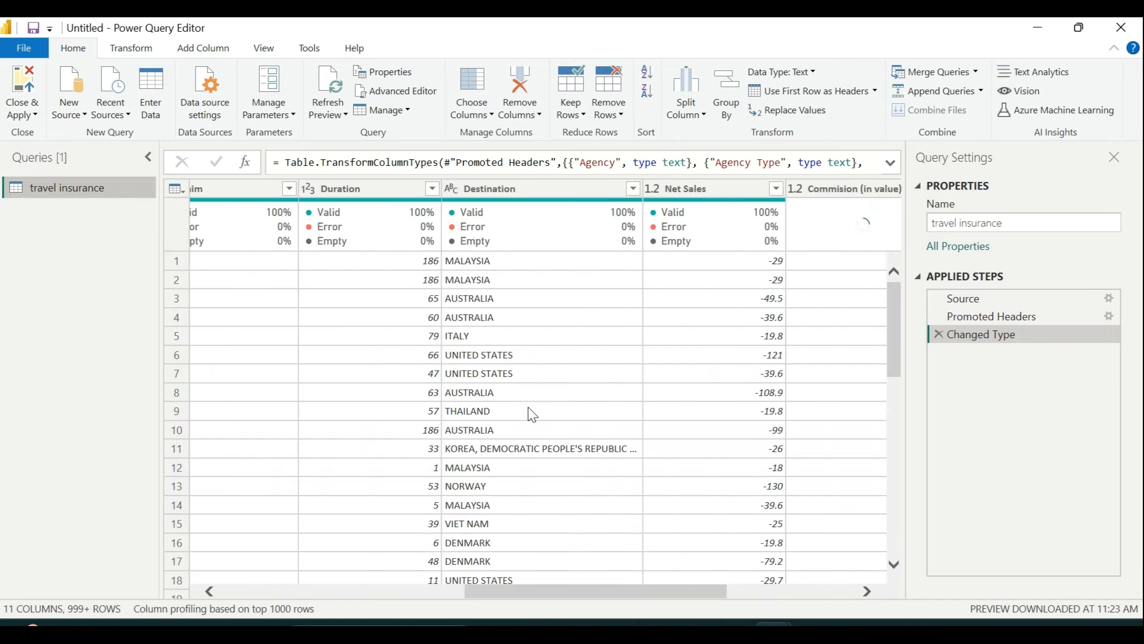
pyautogui.hscroll(5, 532, 413)
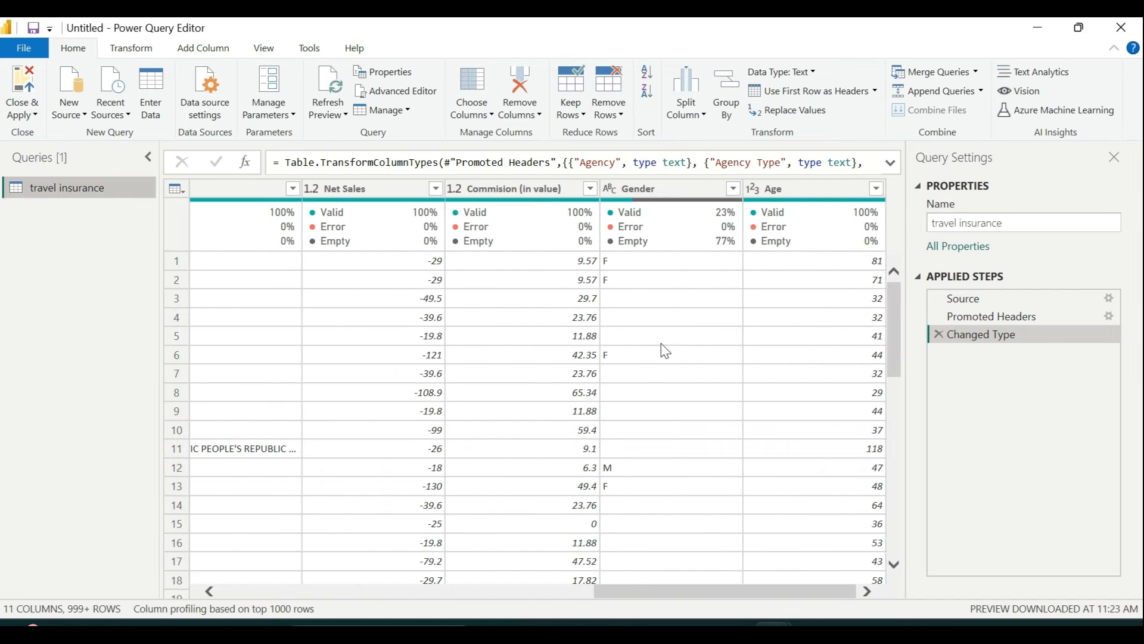
pyautogui.click(735, 190)
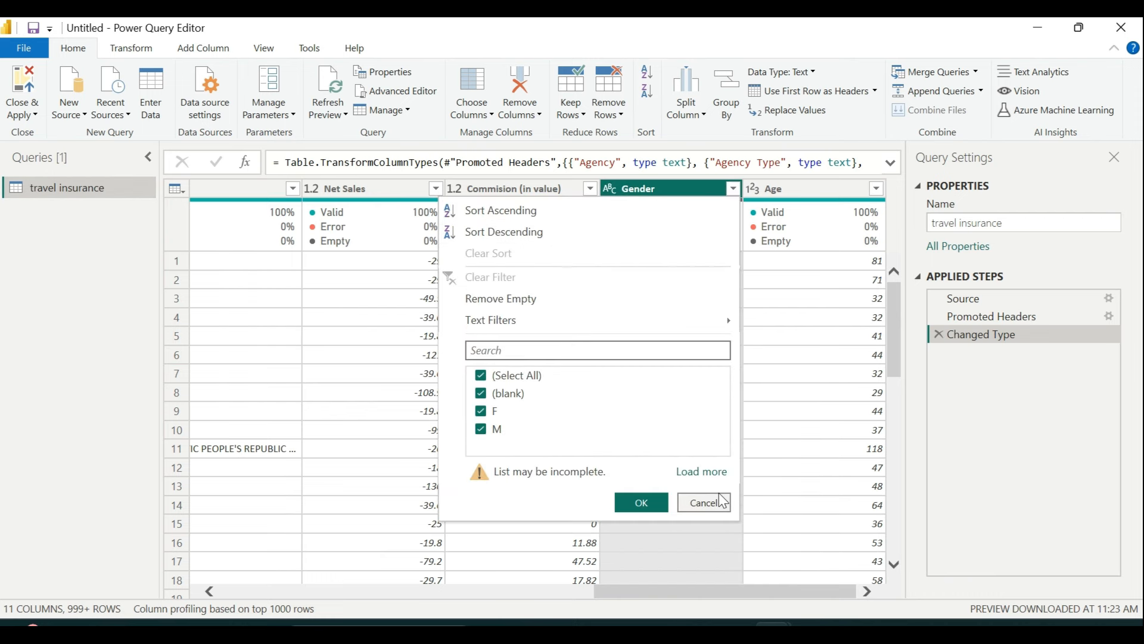
pyautogui.click(721, 504)
# Replace the value F with Female in the Gender column
pyautogui.click(773, 117)
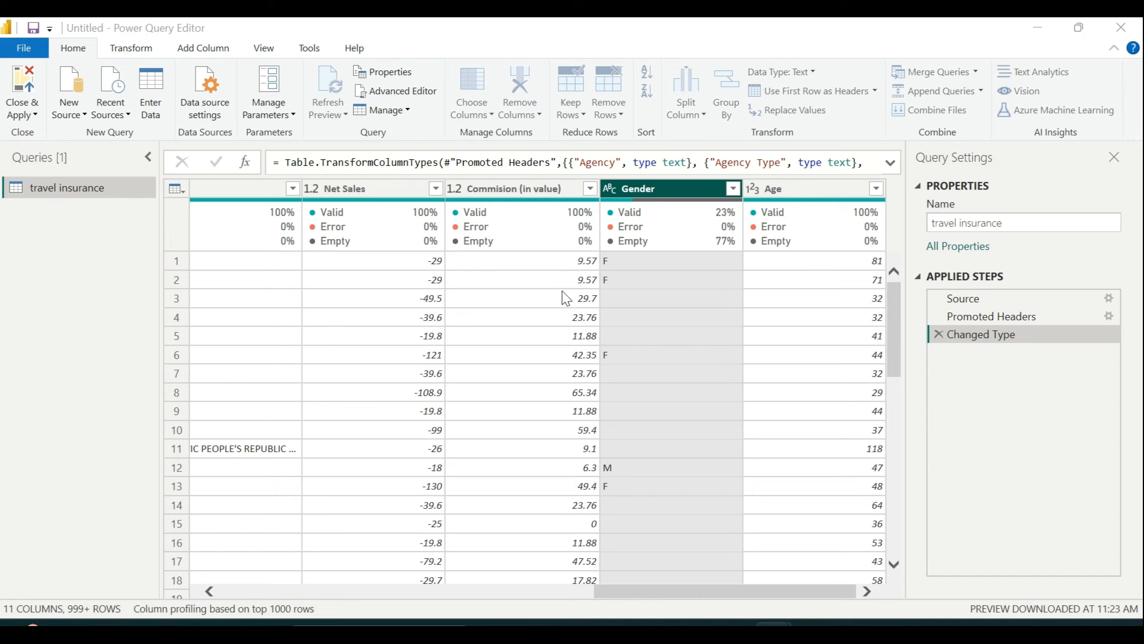
pyautogui.write('F')
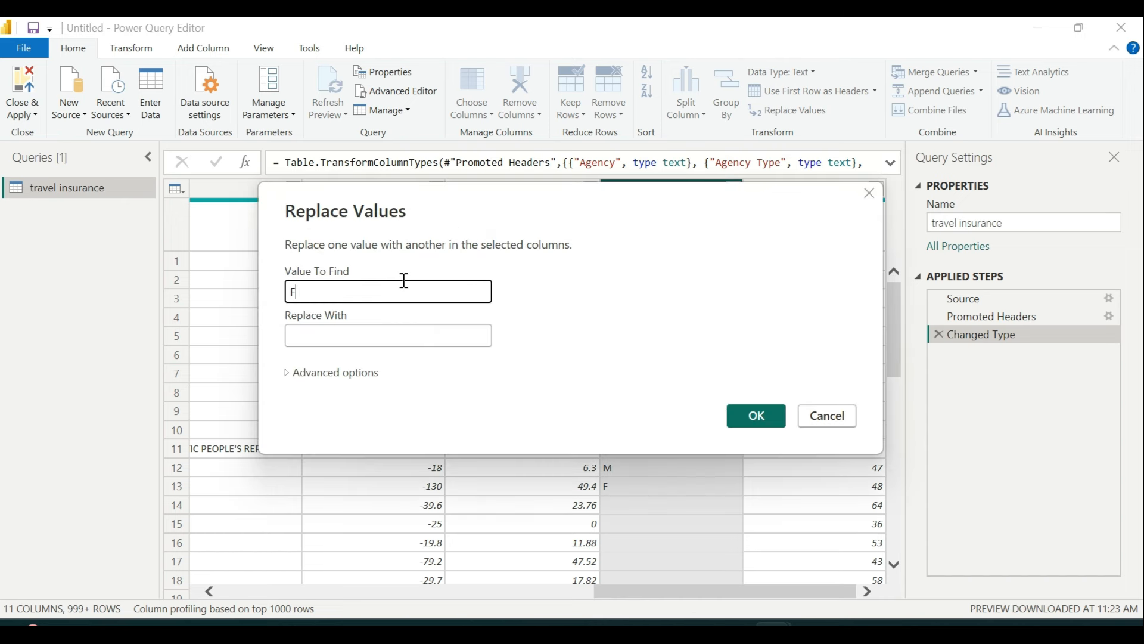
pyautogui.click(356, 331)
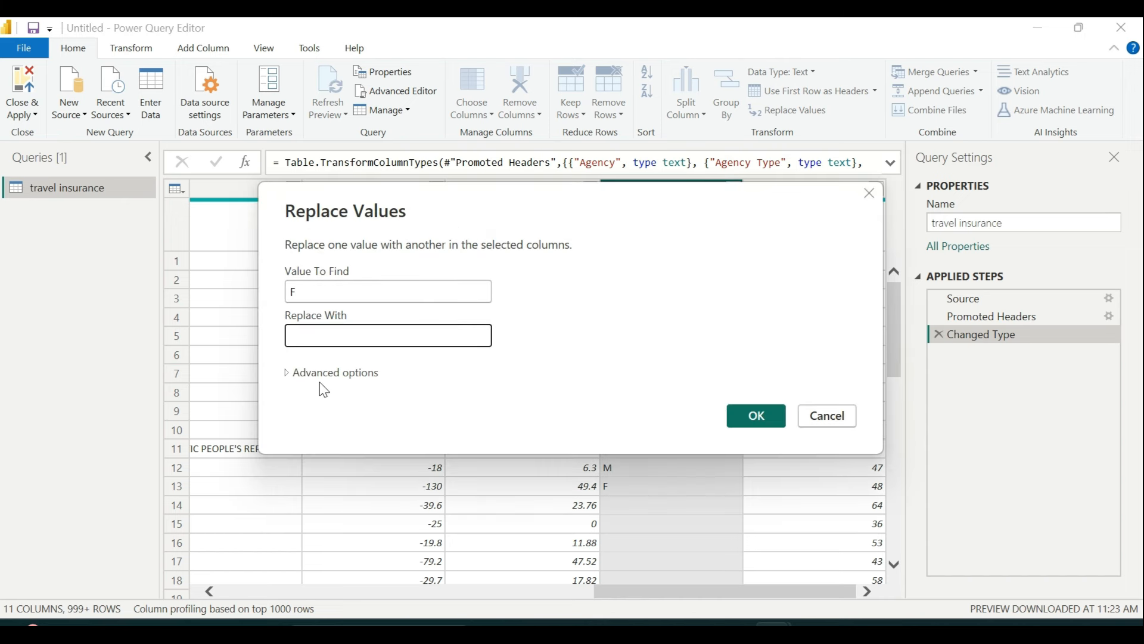
pyautogui.write('Fr')
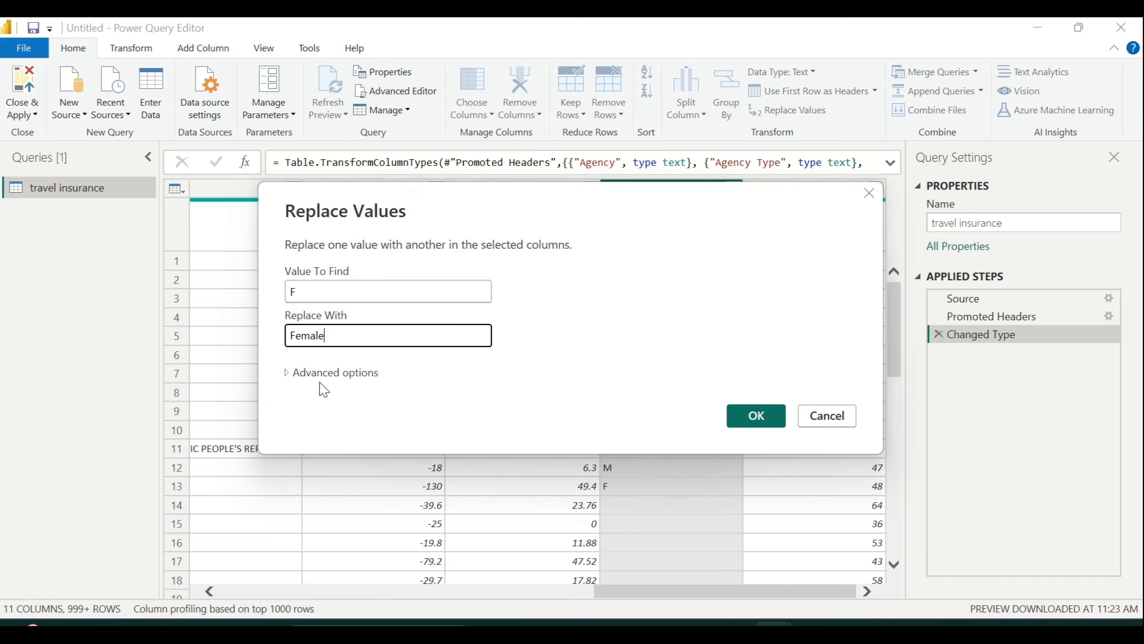
pyautogui.write('male')
pyautogui.click(755, 416)
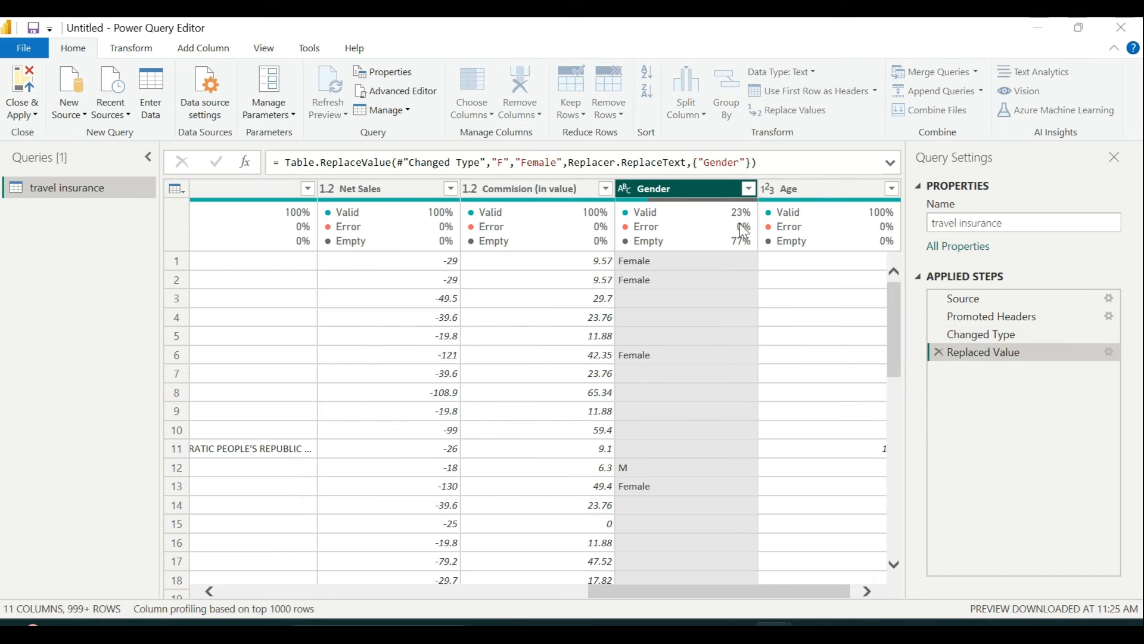
# Replace M with Male and blank entries with Unknown in the Gender column
pyautogui.write('M')
pyautogui.press('Tab')
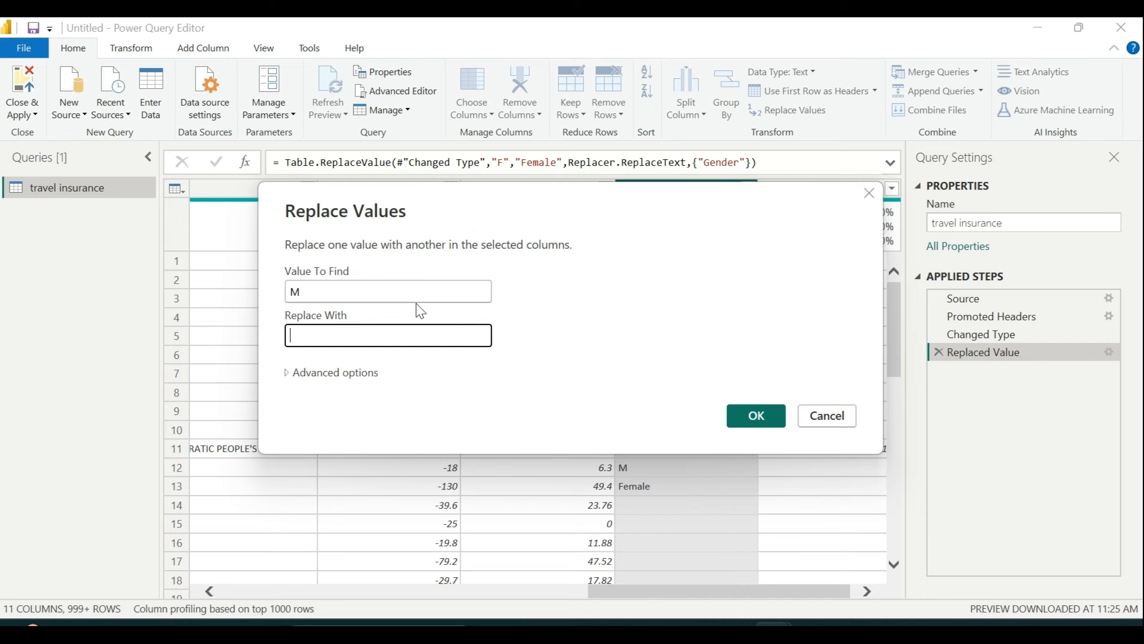
pyautogui.write('Male')
pyautogui.click(743, 422)
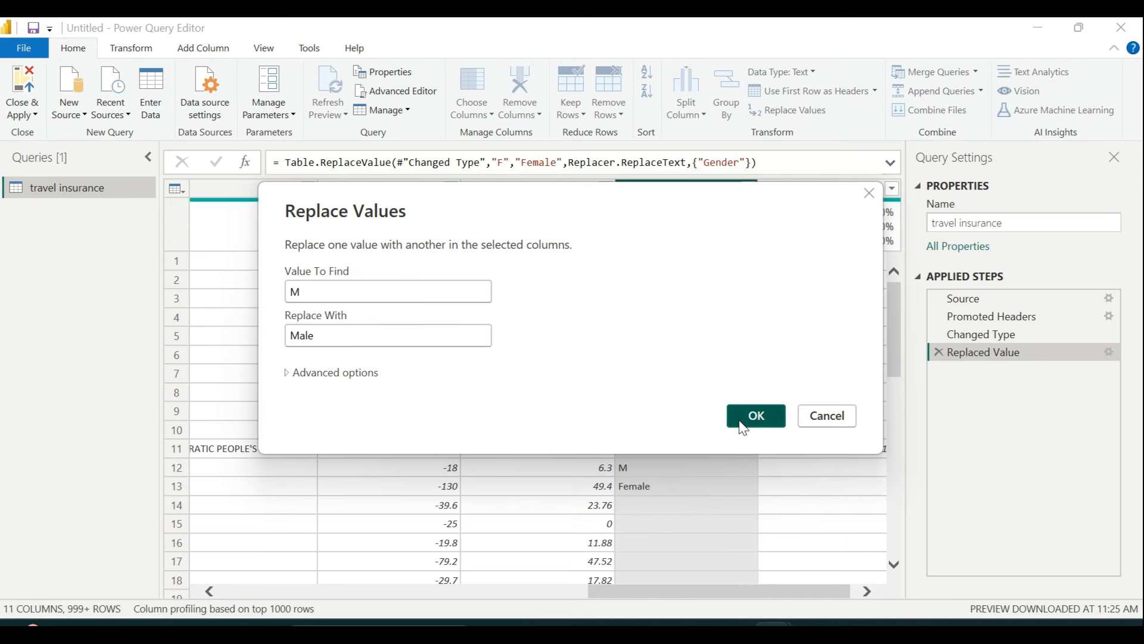
pyautogui.click(793, 111)
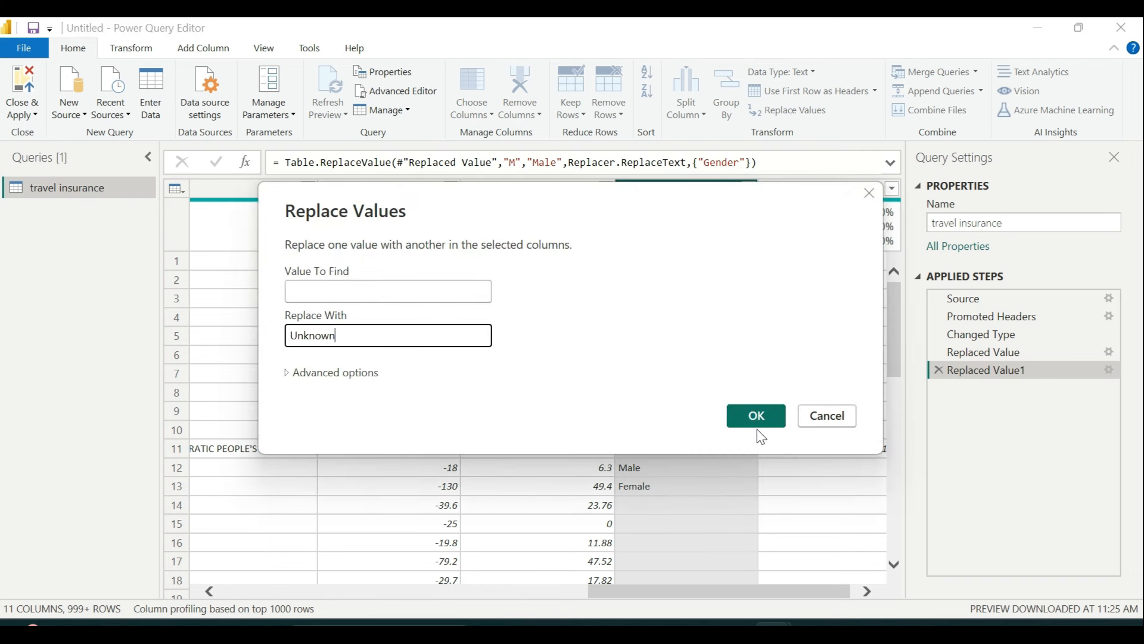
pyautogui.click(767, 409)
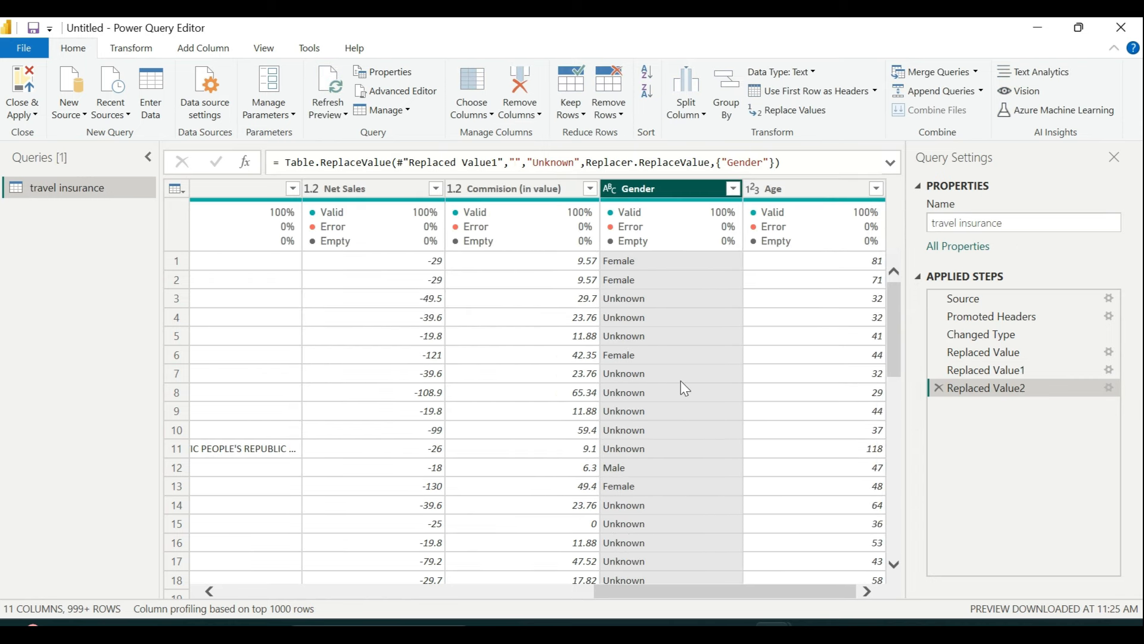
# Start a conditional column for the Age data and name it Age Groups
pyautogui.click(803, 186)
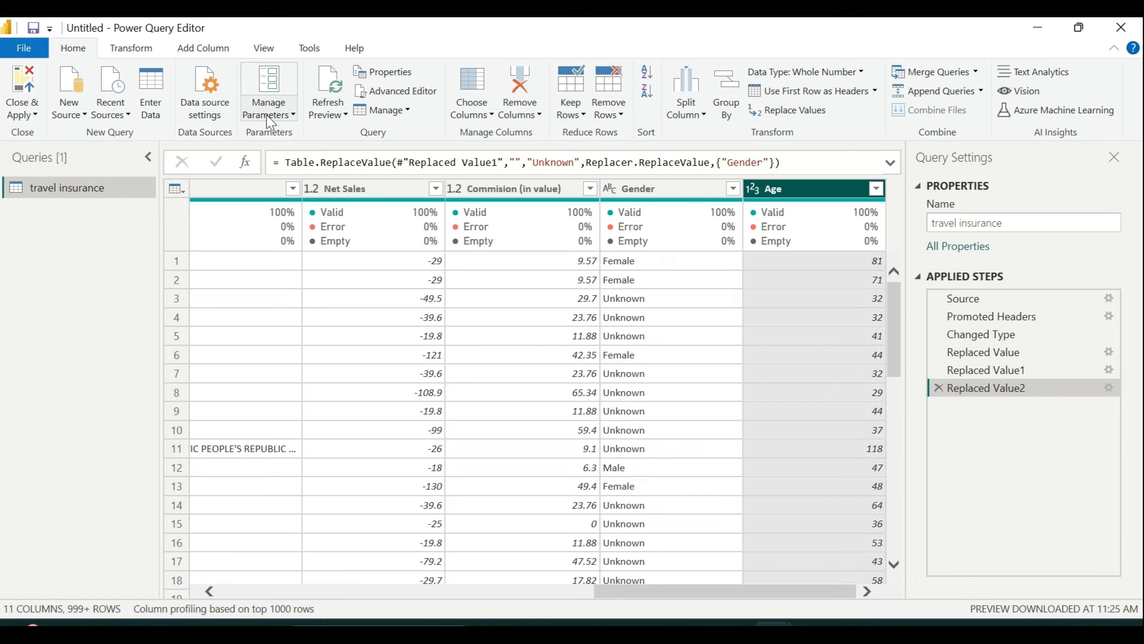
pyautogui.click(191, 48)
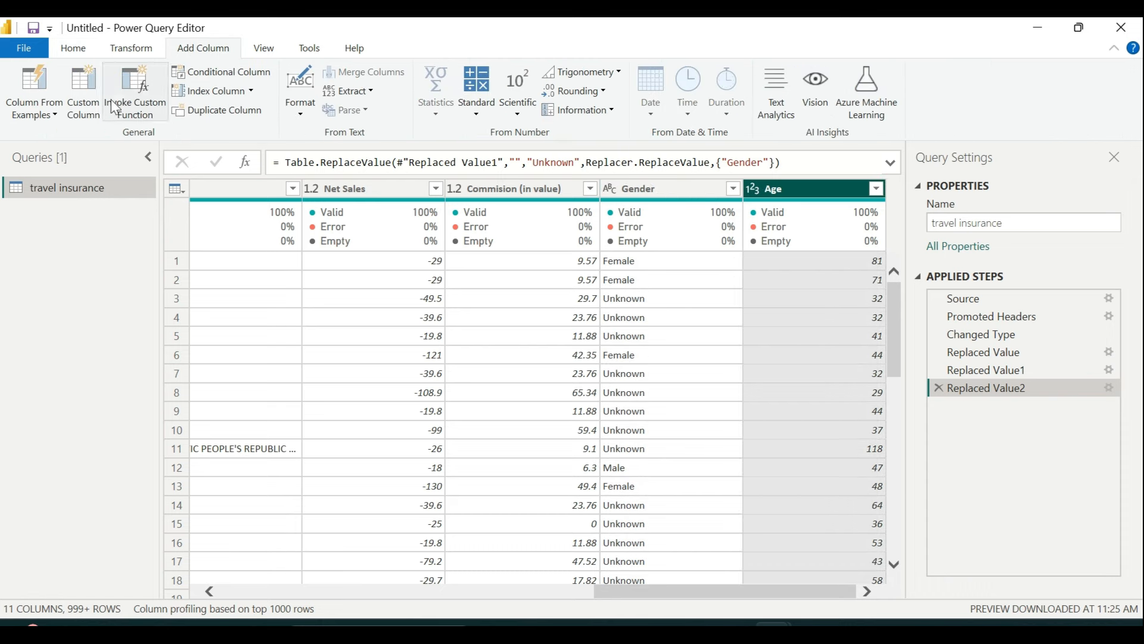
pyautogui.click(255, 74)
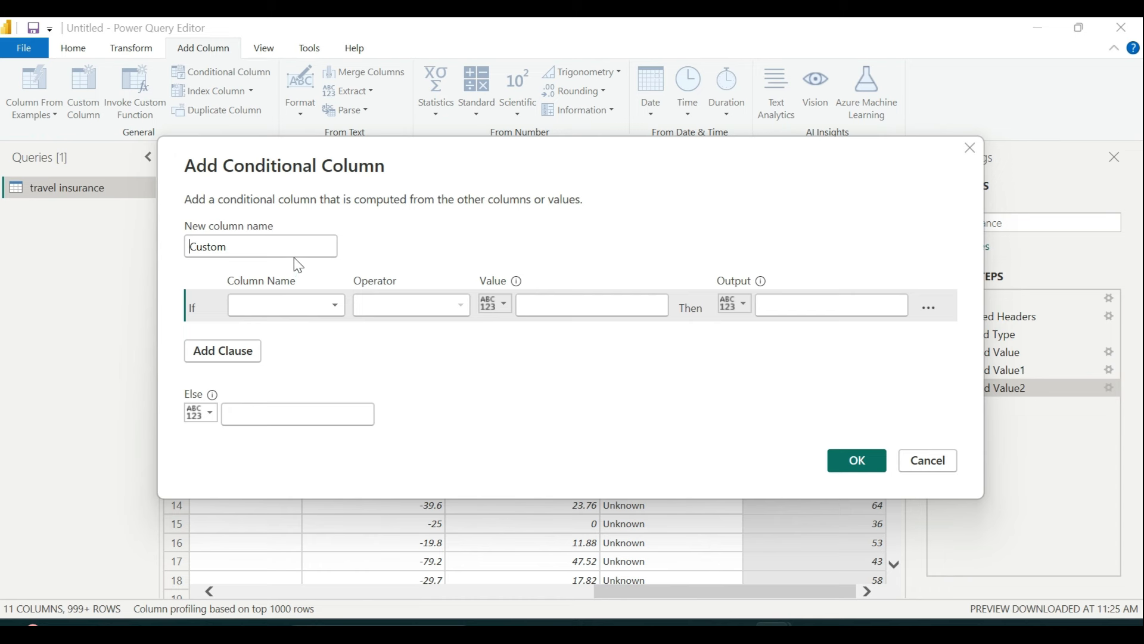
pyautogui.moveTo(248, 243); pyautogui.dragTo(72, 244)
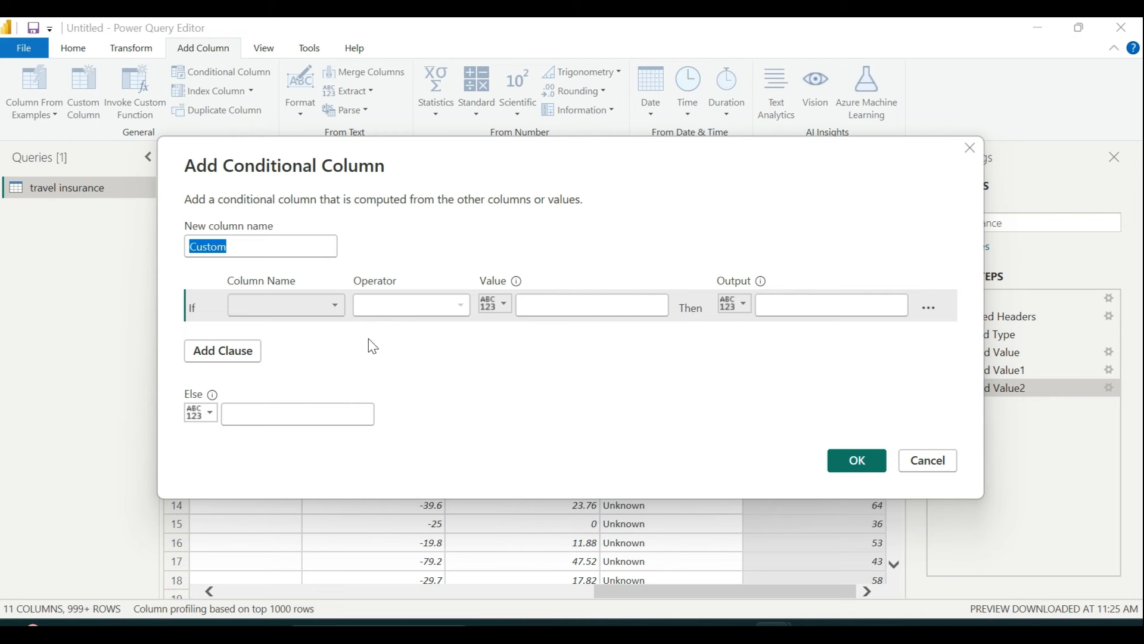
pyautogui.press('capslock')
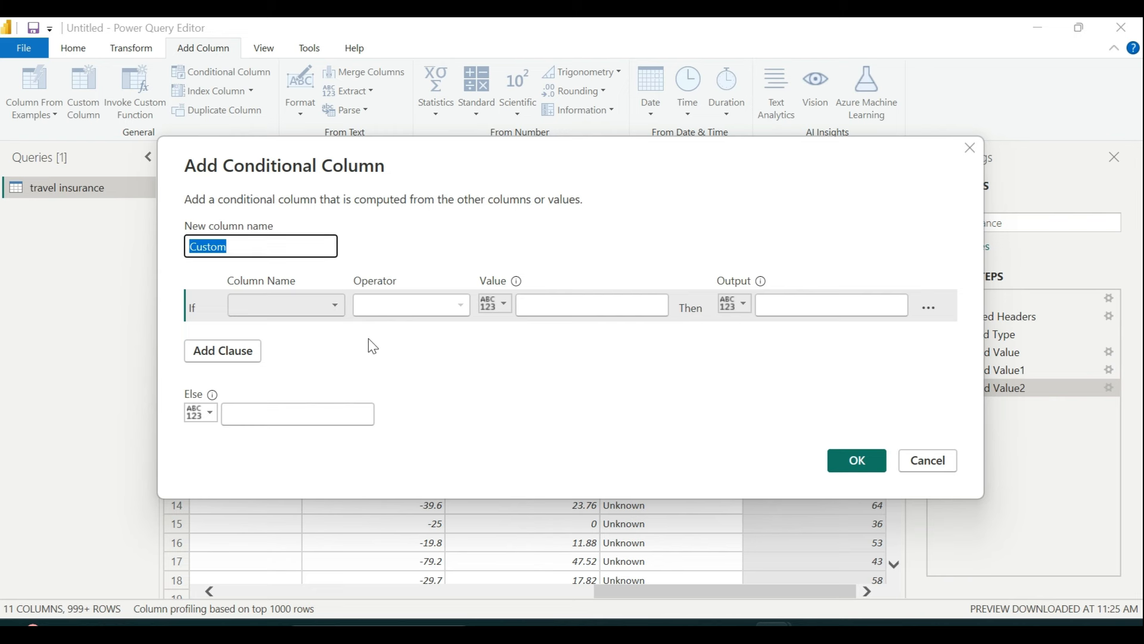
pyautogui.write('Age Group')
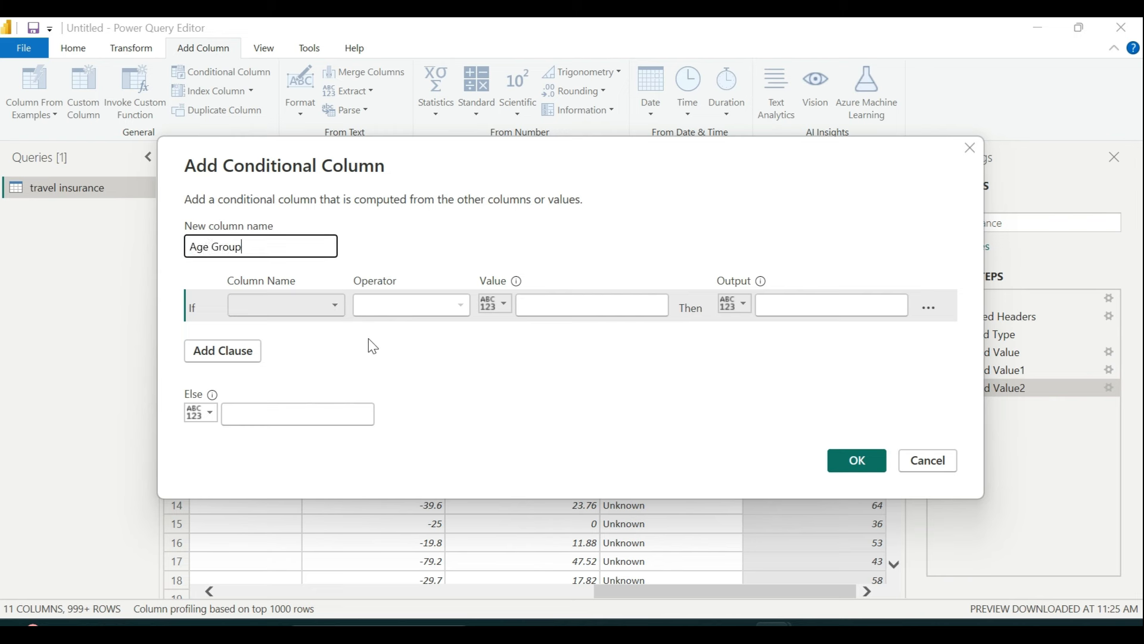
pyautogui.write('s')
# Define the first Age Groups rule so that Age greater than 60 outputs Senior
pyautogui.click(322, 310)
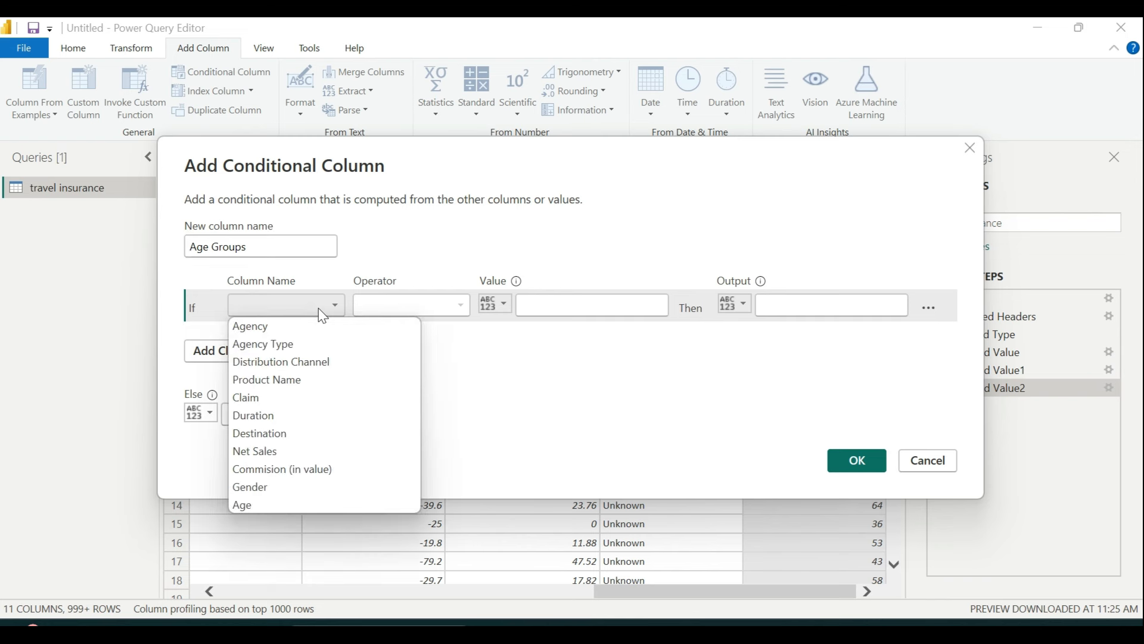
pyautogui.click(284, 506)
pyautogui.click(421, 306)
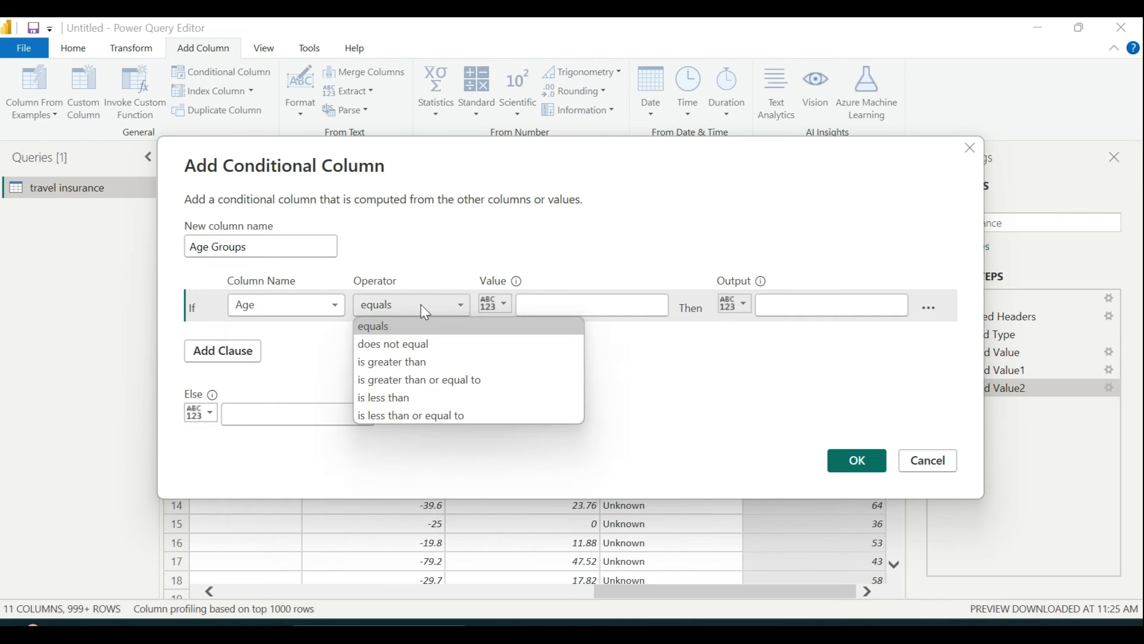
pyautogui.click(439, 363)
pyautogui.click(565, 308)
pyautogui.write('60')
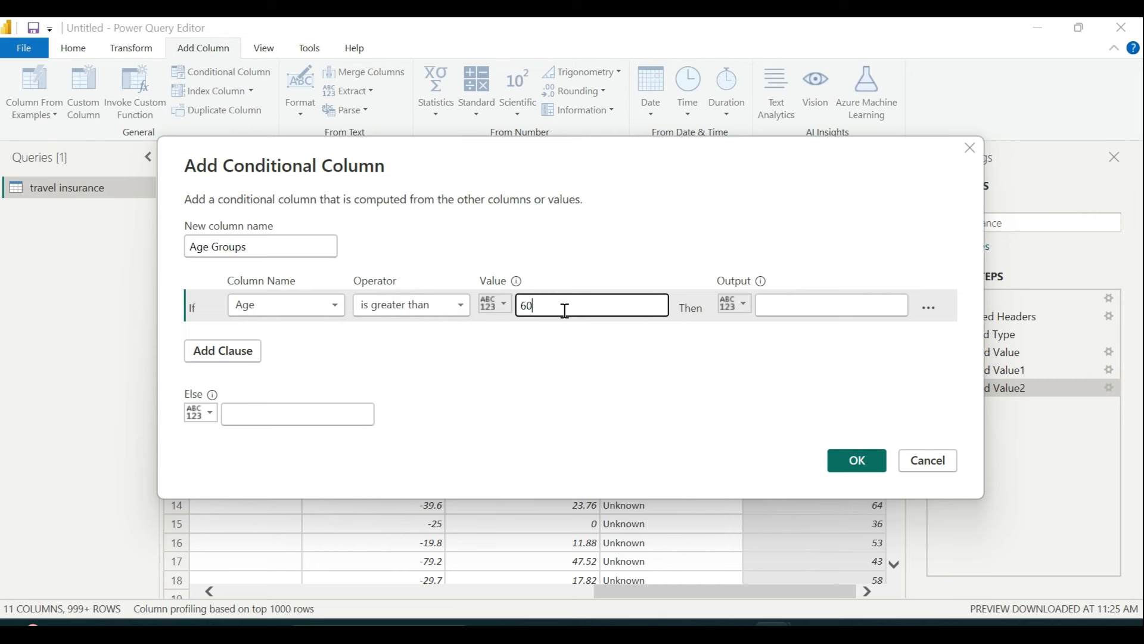
pyautogui.click(811, 311)
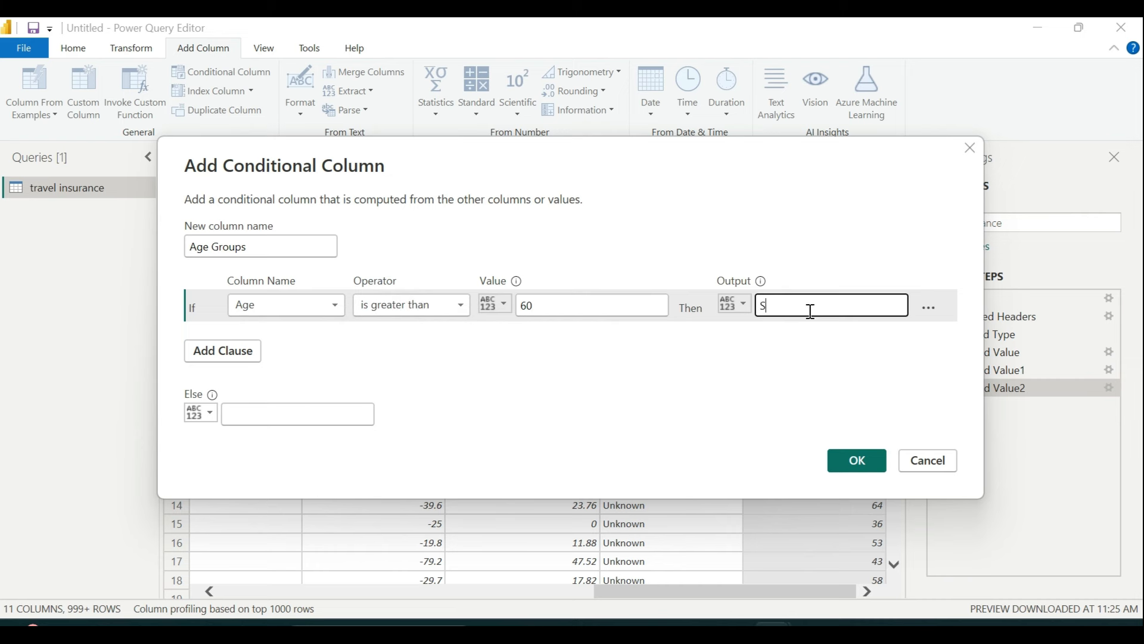
pyautogui.write('Senior')
# Add a second clause so that Age greater than 40 outputs Middle Aged Adults
pyautogui.click(225, 355)
pyautogui.click(327, 336)
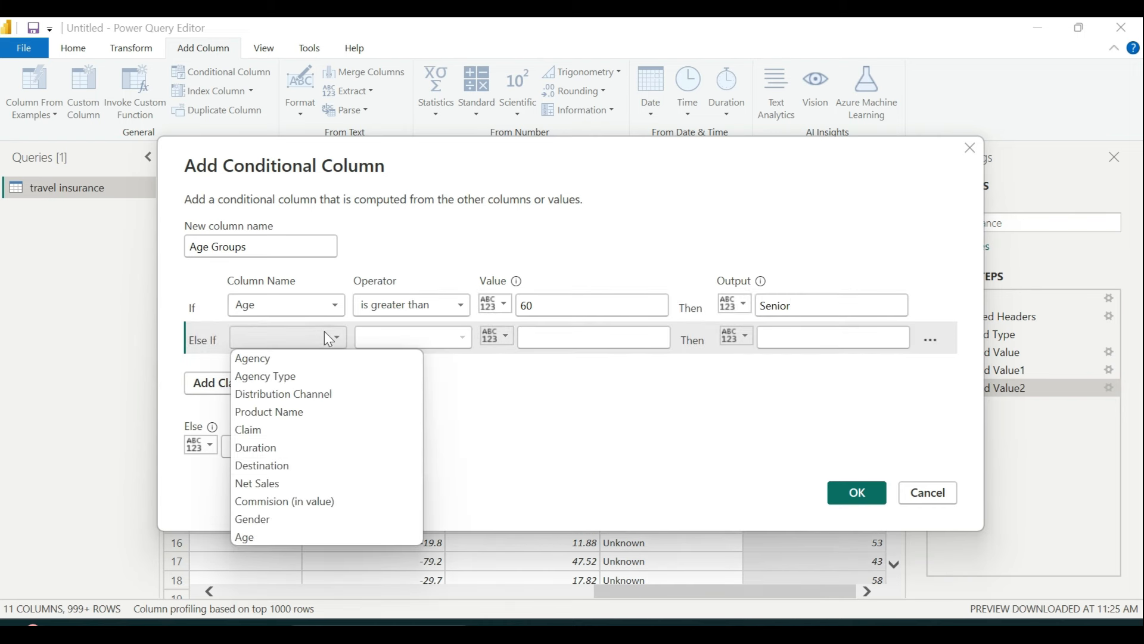
pyautogui.click(313, 532)
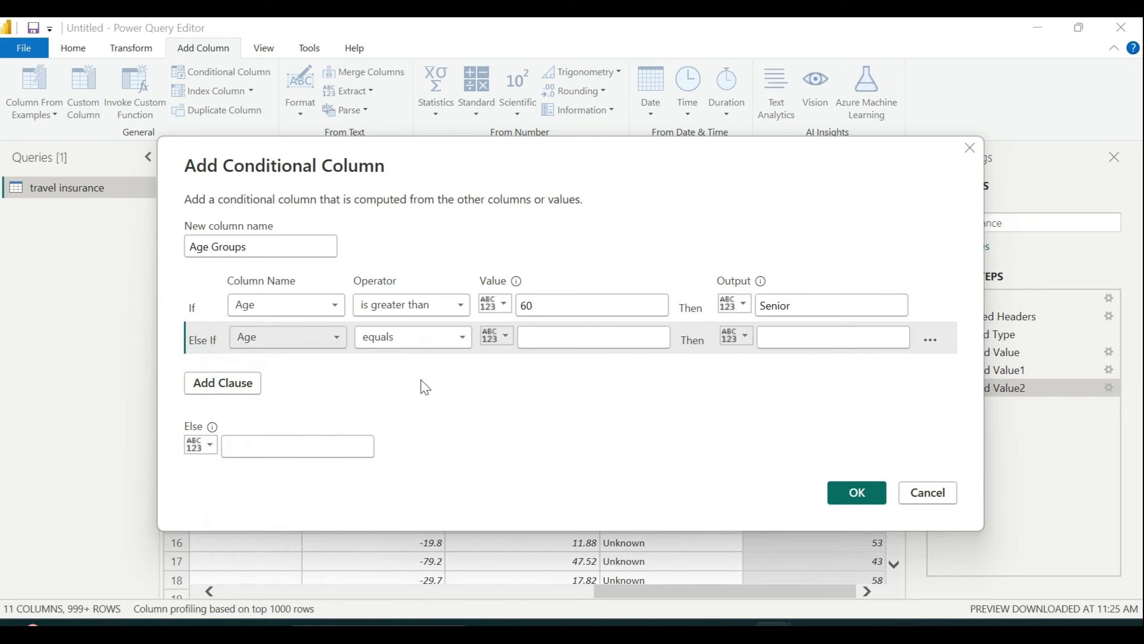
pyautogui.click(471, 334)
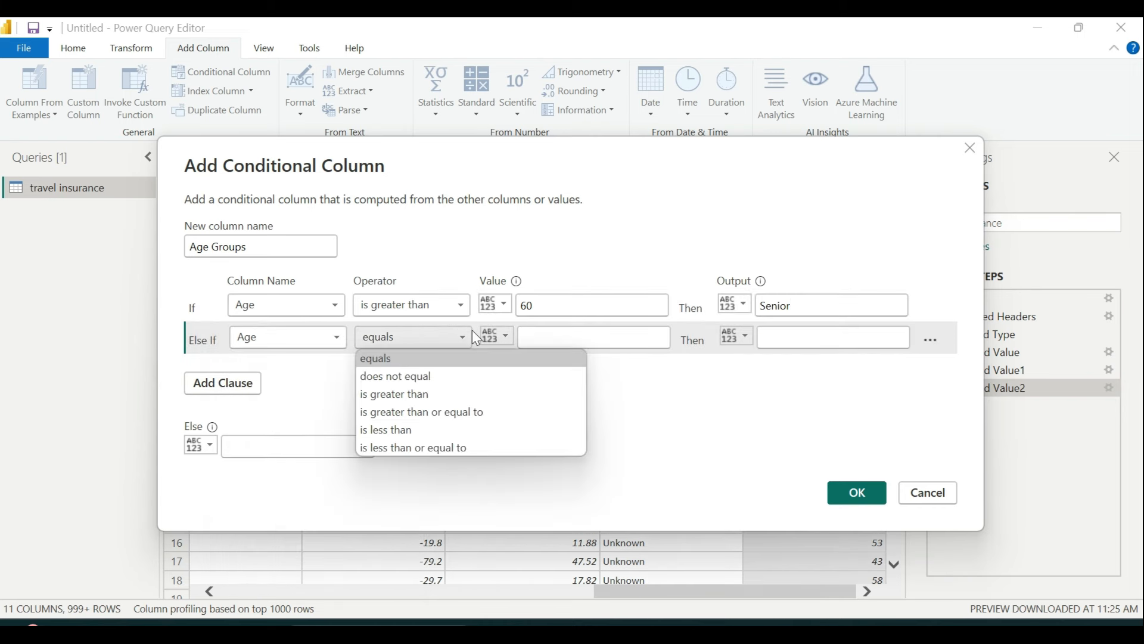
pyautogui.click(442, 395)
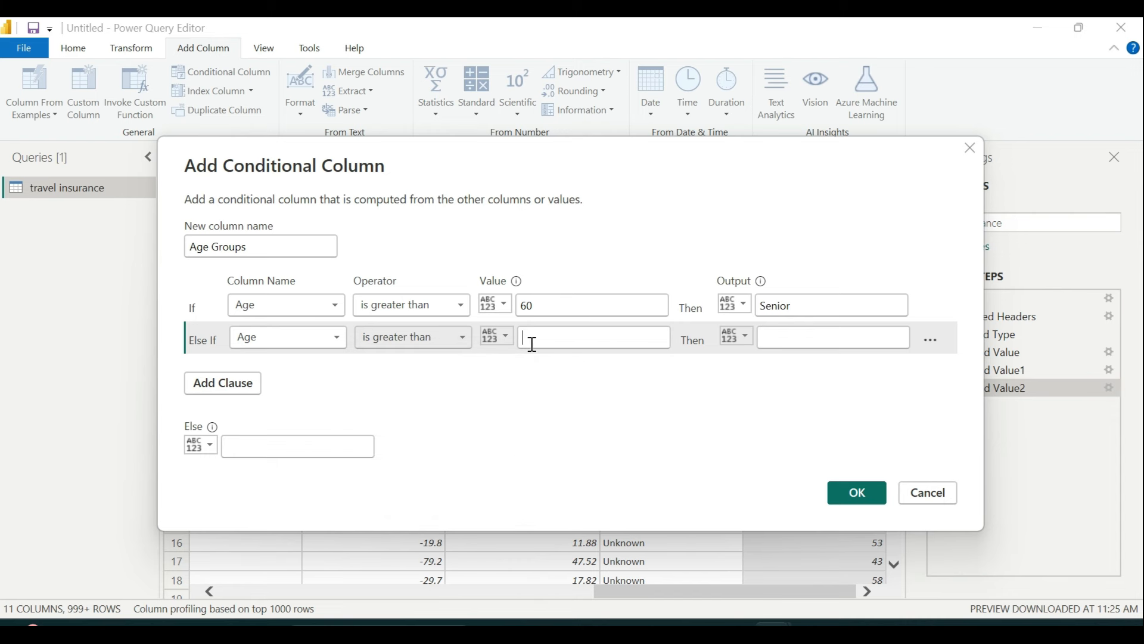
pyautogui.write('40')
pyautogui.click(808, 338)
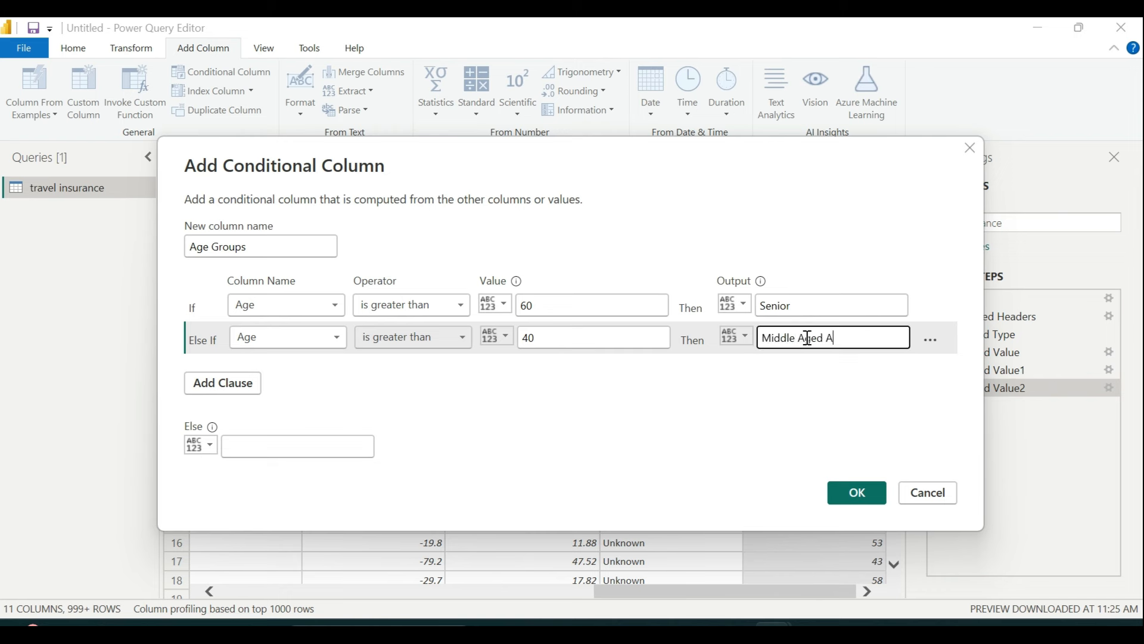
# Add a third clause so that Age greater than 24 outputs Adults
pyautogui.click(214, 392)
pyautogui.click(320, 364)
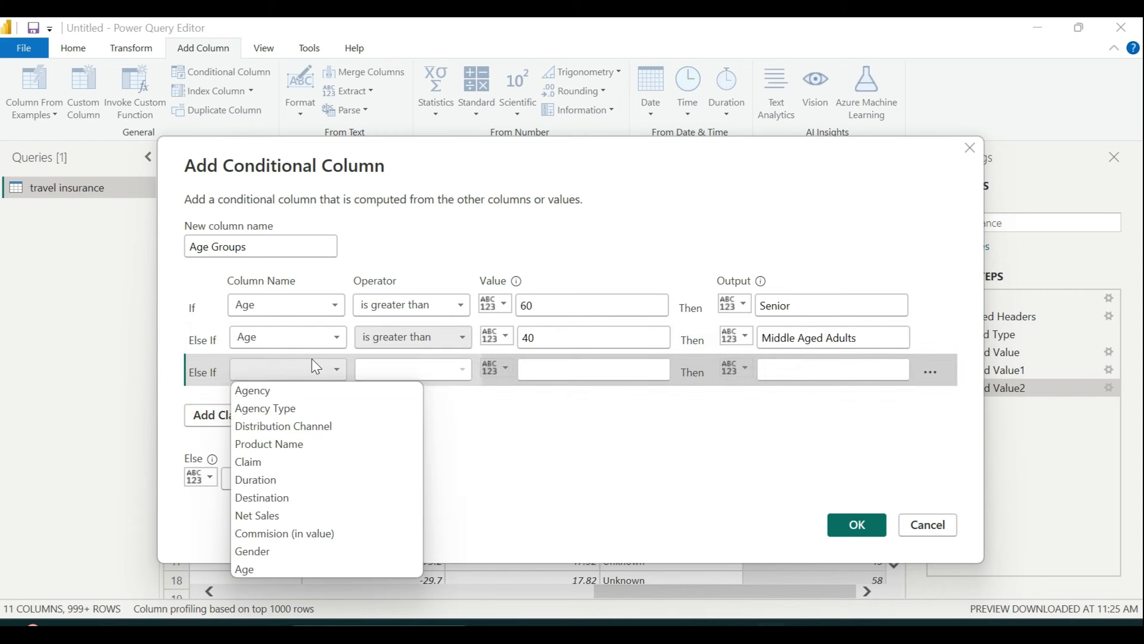
pyautogui.click(270, 567)
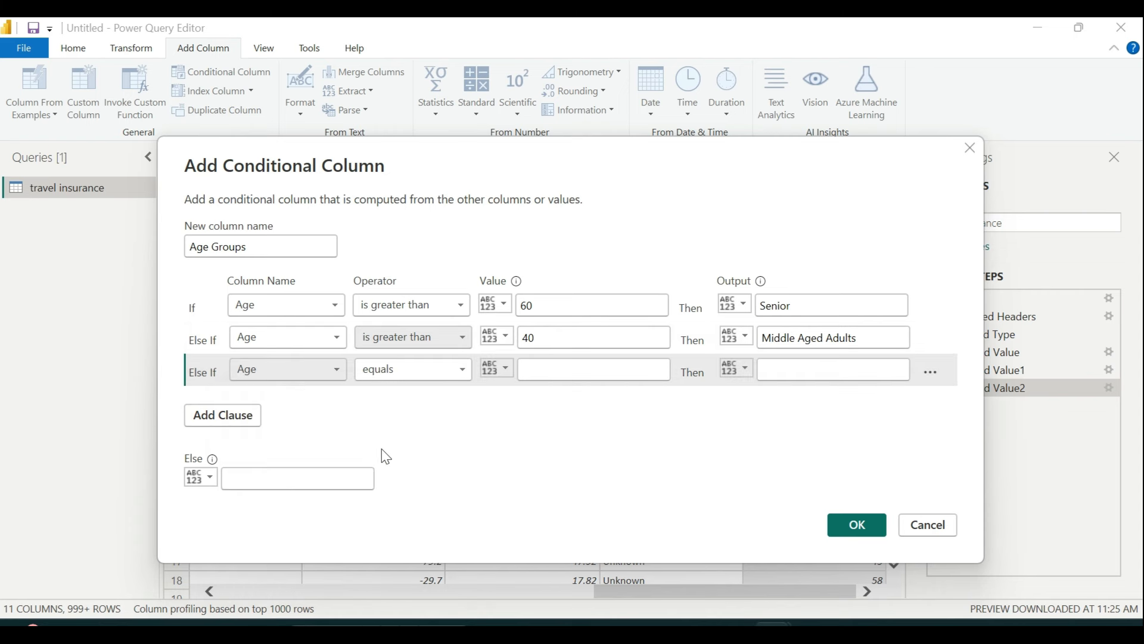
pyautogui.click(445, 364)
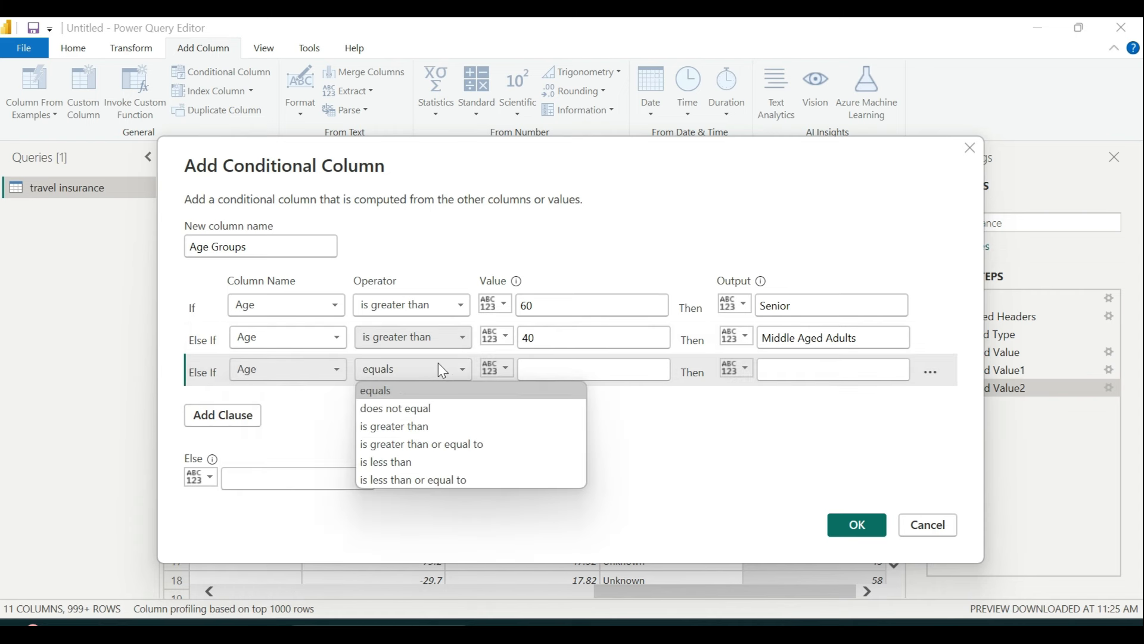
pyautogui.click(421, 426)
pyautogui.click(570, 369)
pyautogui.write('24')
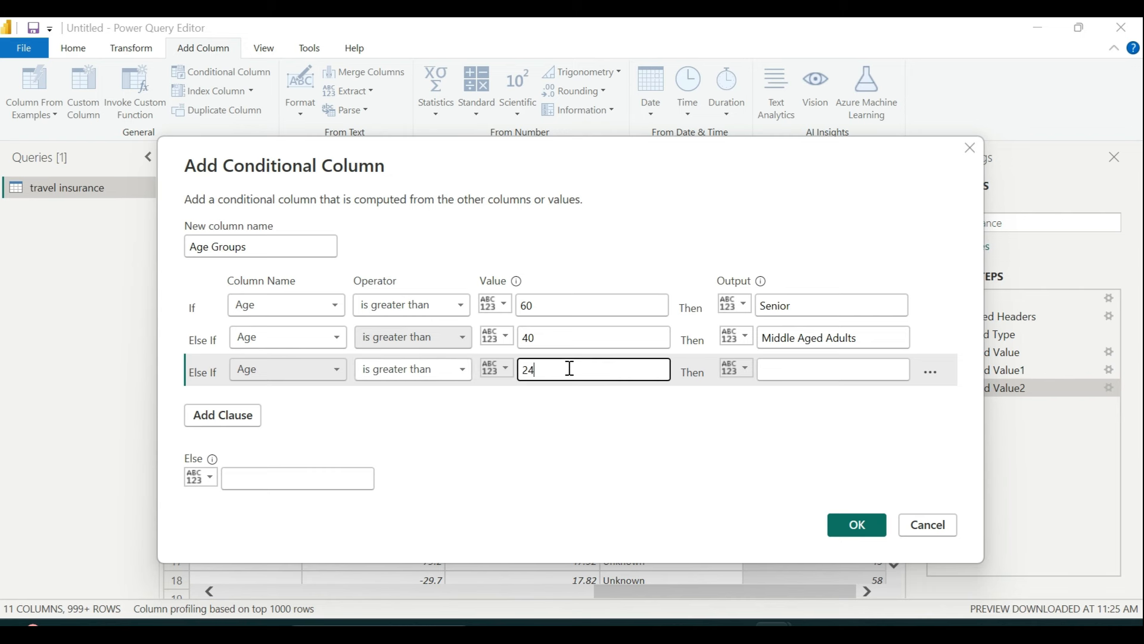
pyautogui.click(776, 372)
pyautogui.click(777, 372)
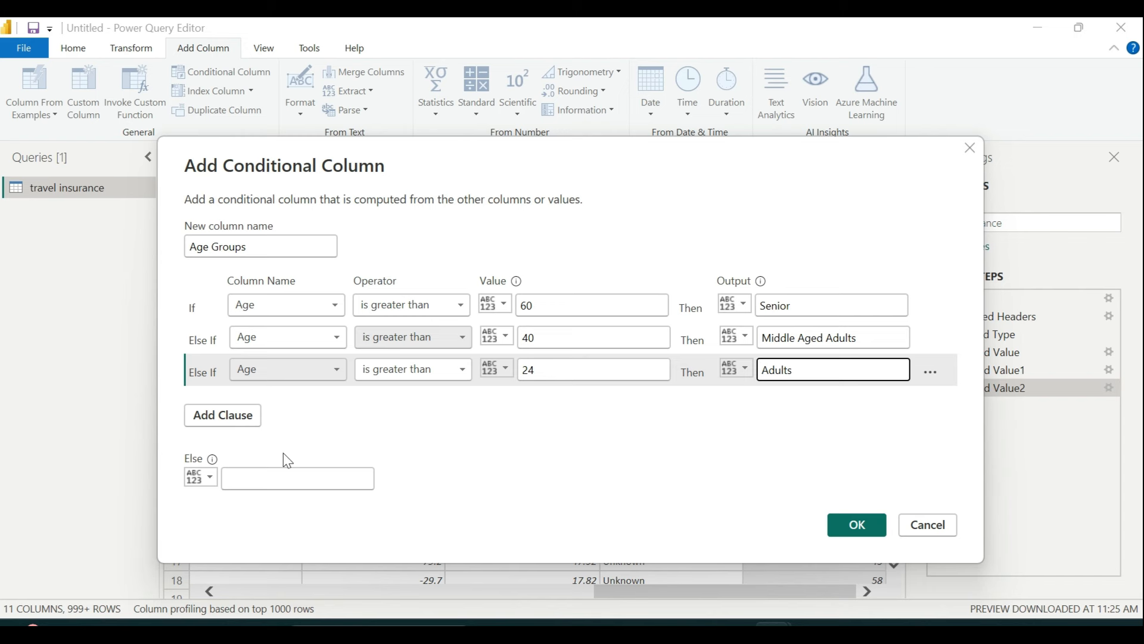
# Set the Else output to Youth and create the Age Groups column
pyautogui.click(277, 472)
pyautogui.write('Youth')
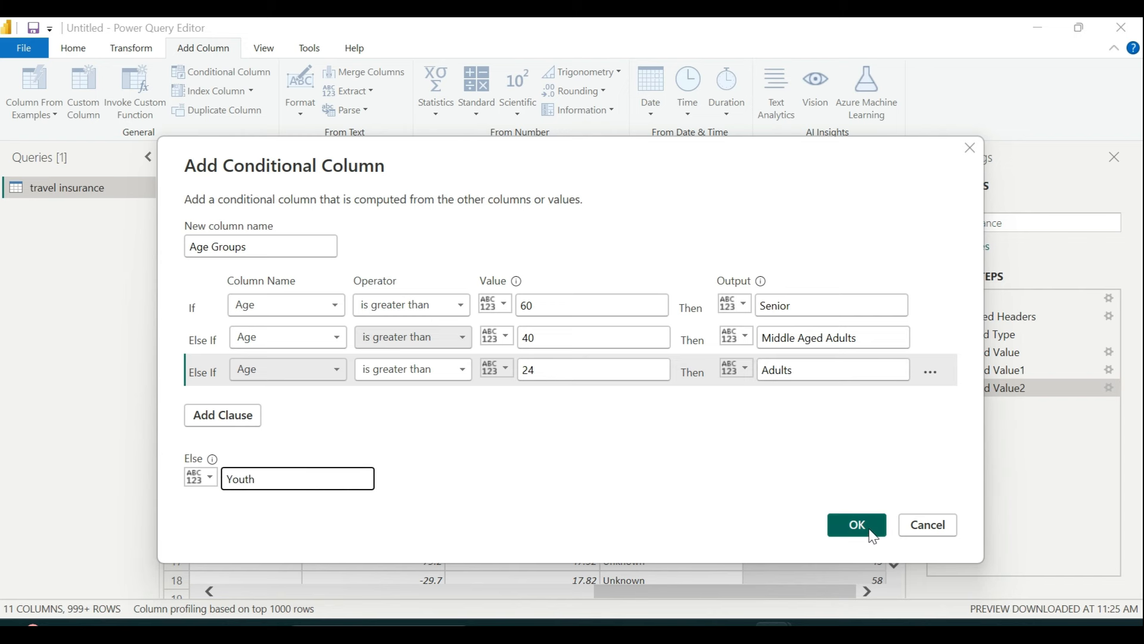
pyautogui.click(873, 537)
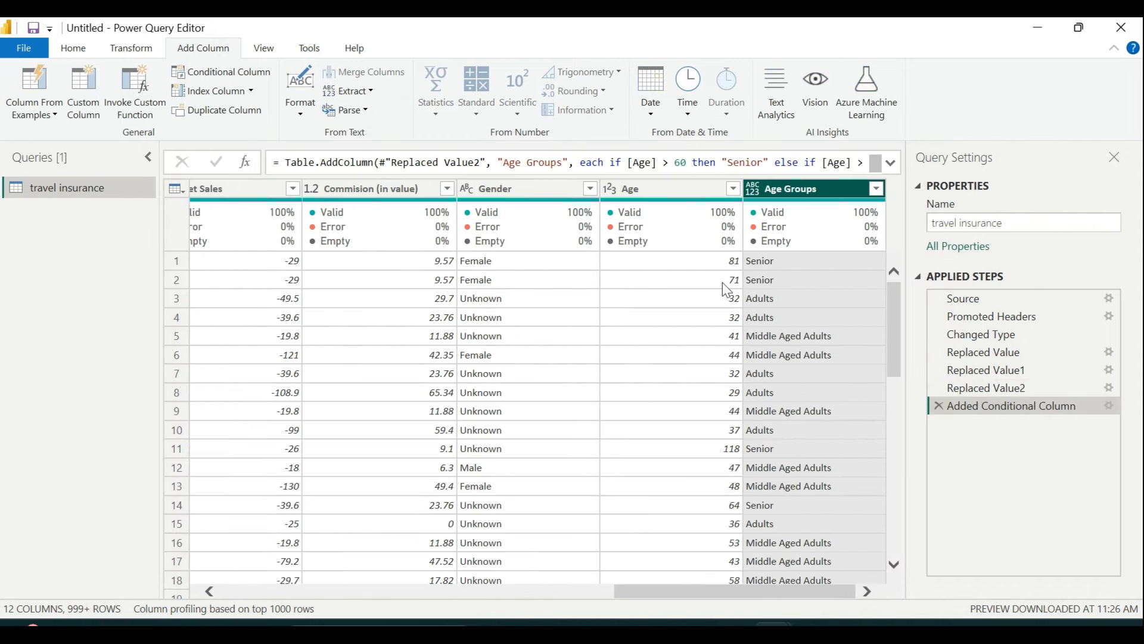
# Compare the Age Groups values with the Age column row by row and look over the query's other columns
pyautogui.click(724, 267)
pyautogui.click(781, 256)
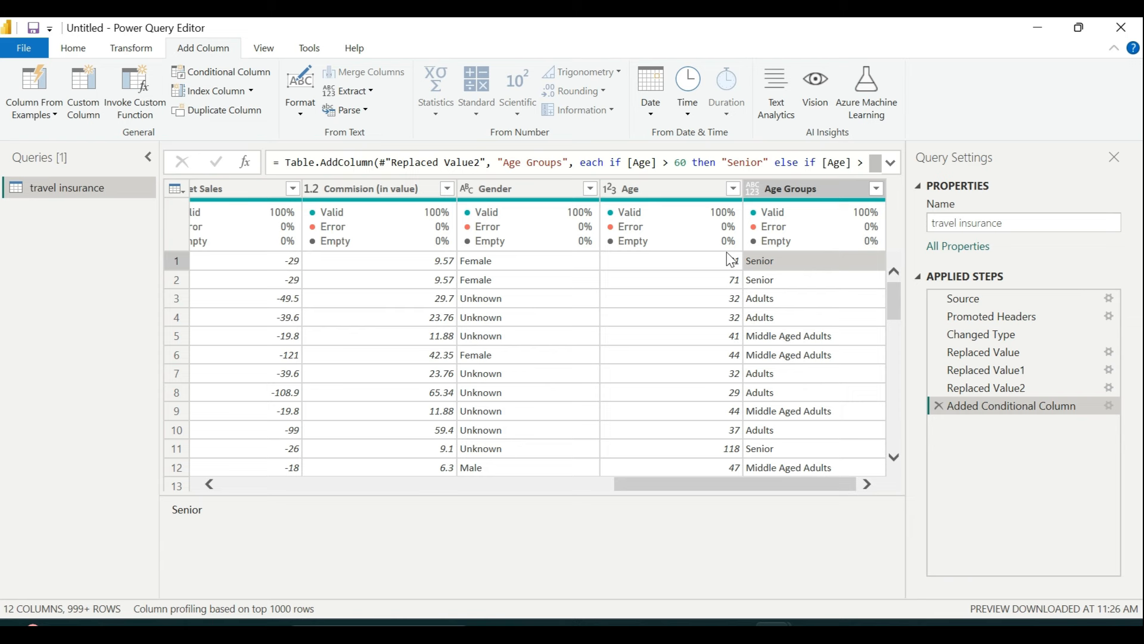
pyautogui.click(697, 268)
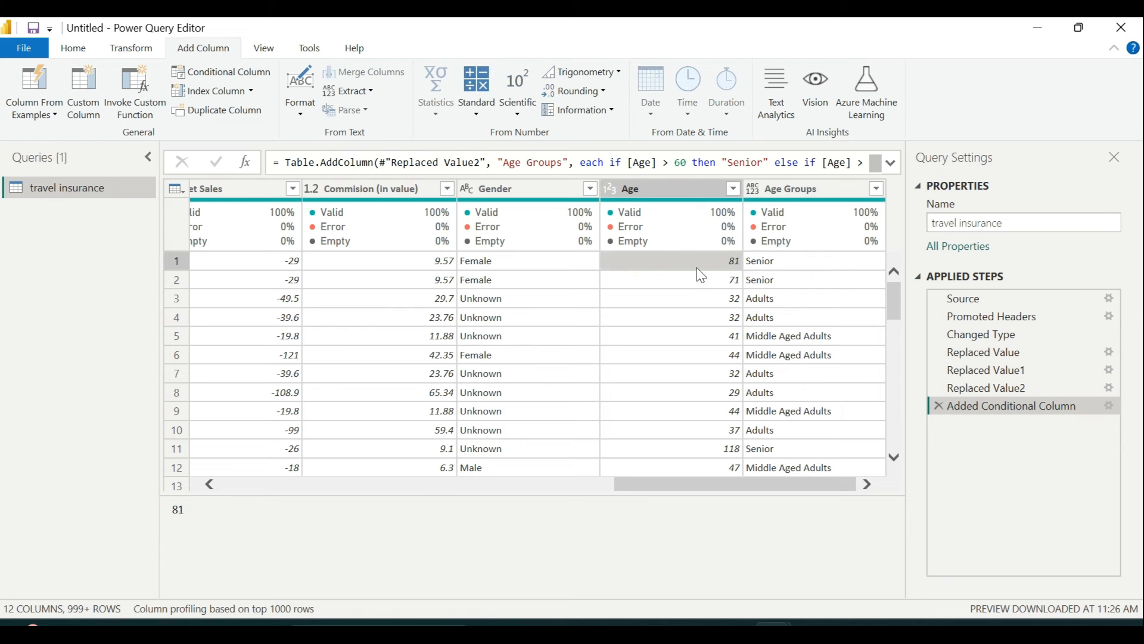
pyautogui.click(761, 262)
pyautogui.click(721, 304)
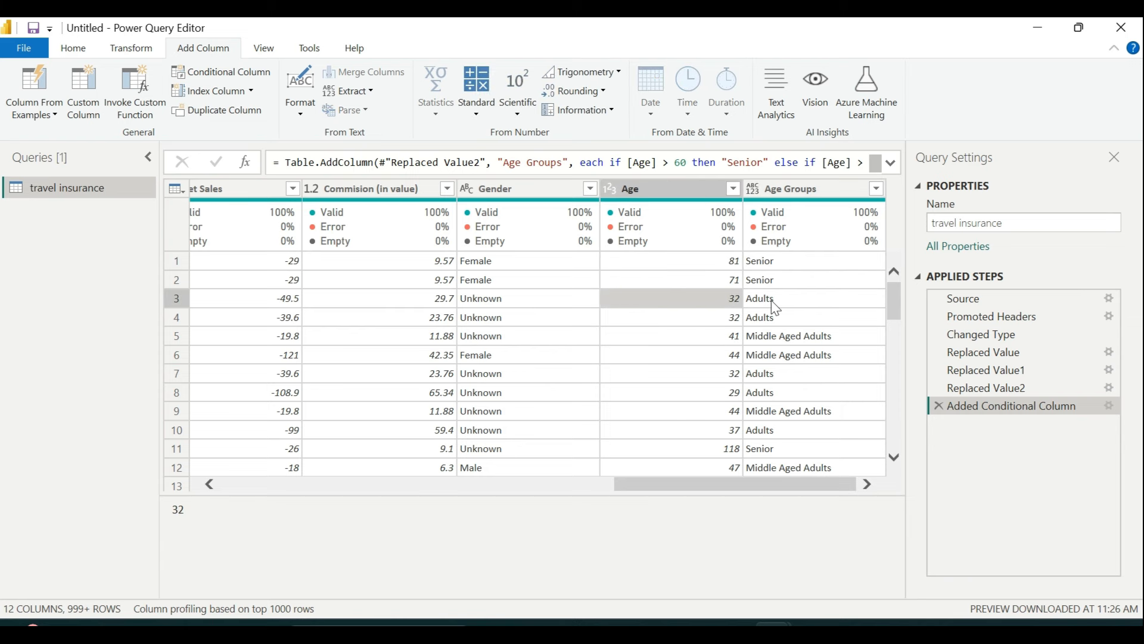
pyautogui.scroll(-1, 752, 405)
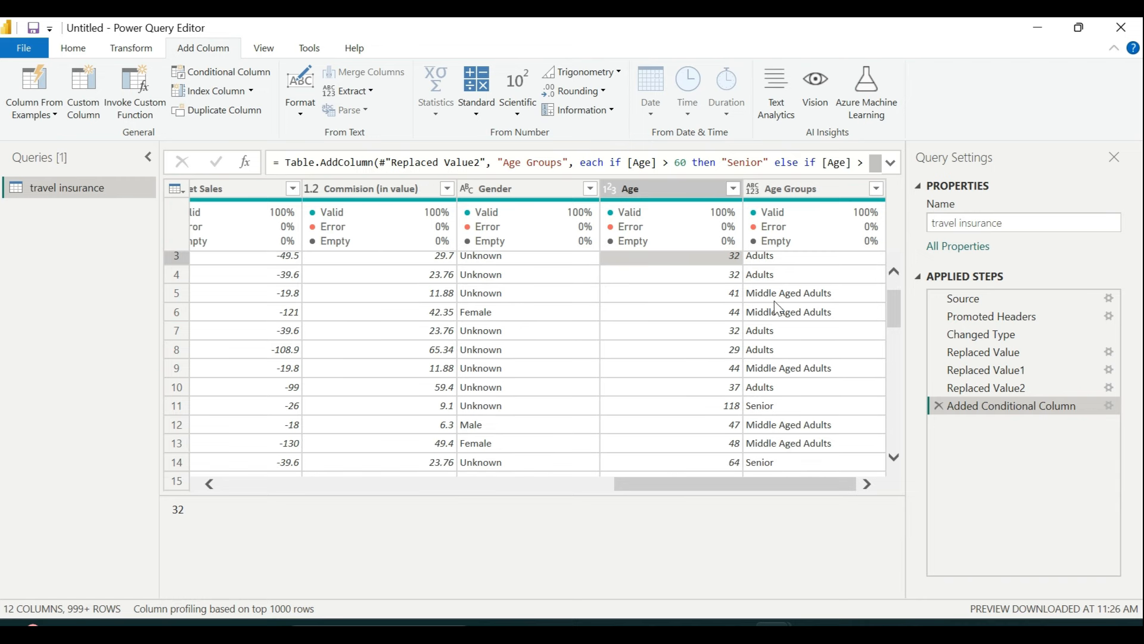
pyautogui.scroll(-5, 764, 444)
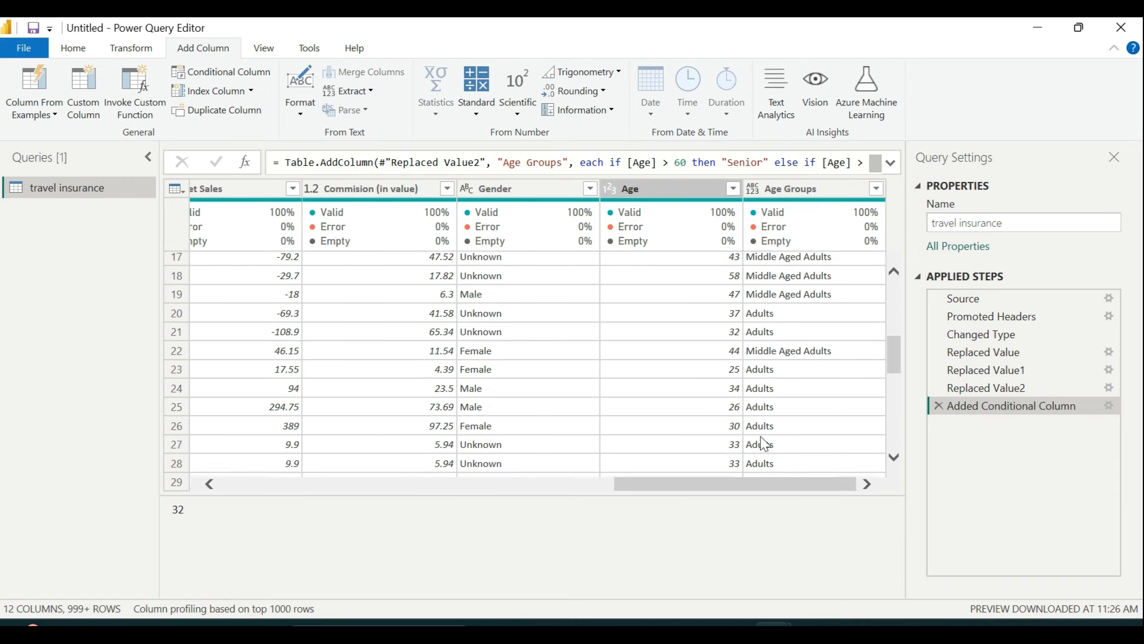
pyautogui.scroll(6, 765, 444)
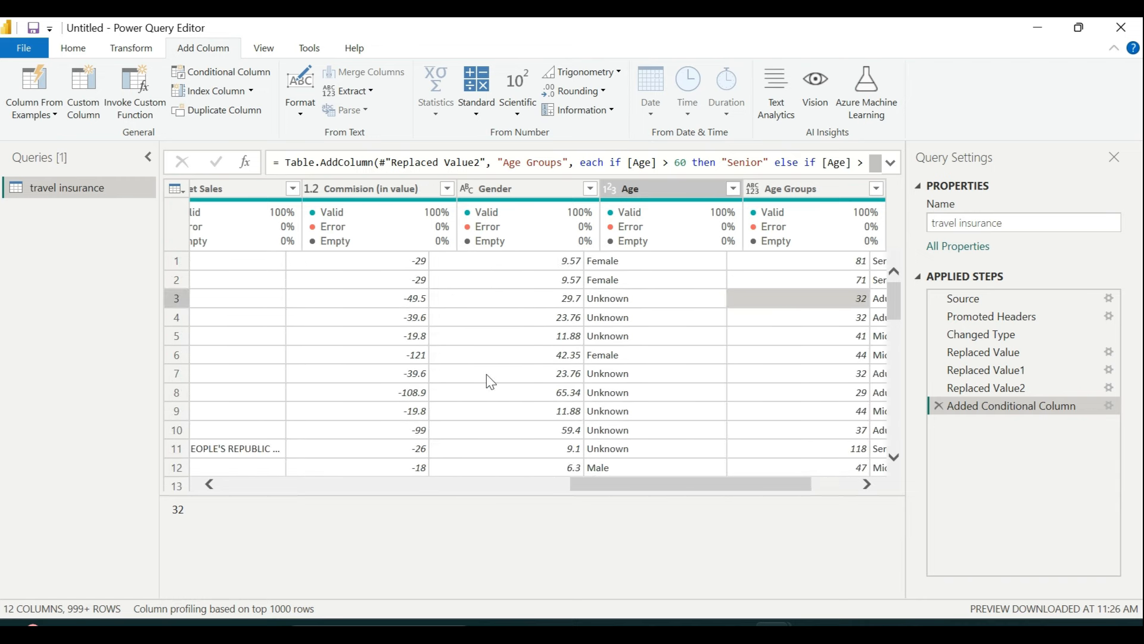
pyautogui.hscroll(-5, 348, 329)
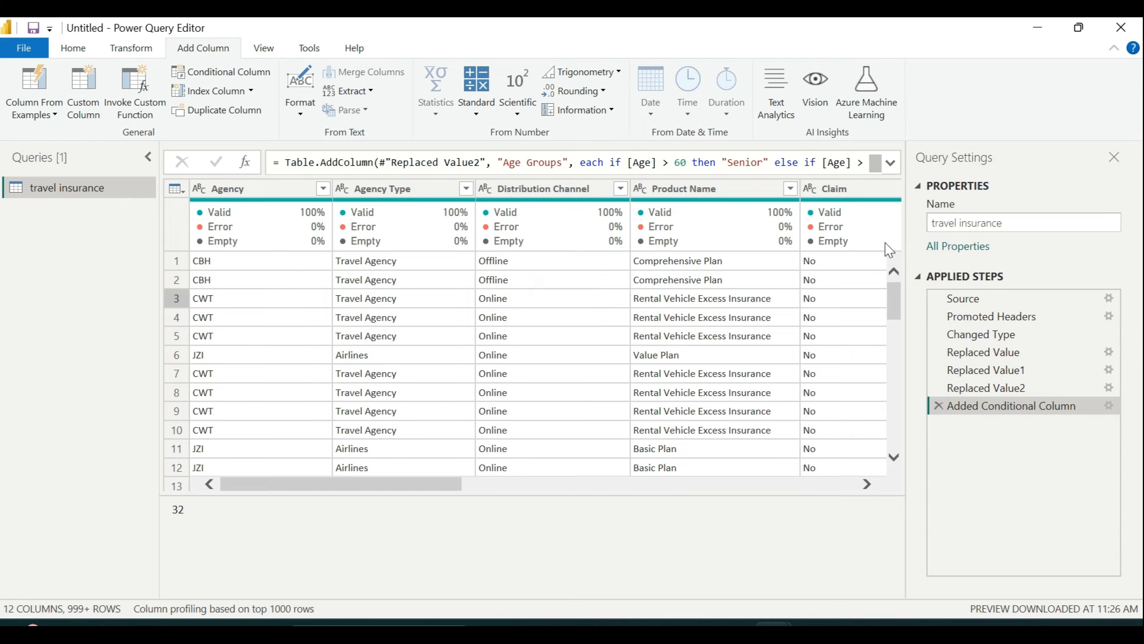
pyautogui.hscroll(10, 769, 449)
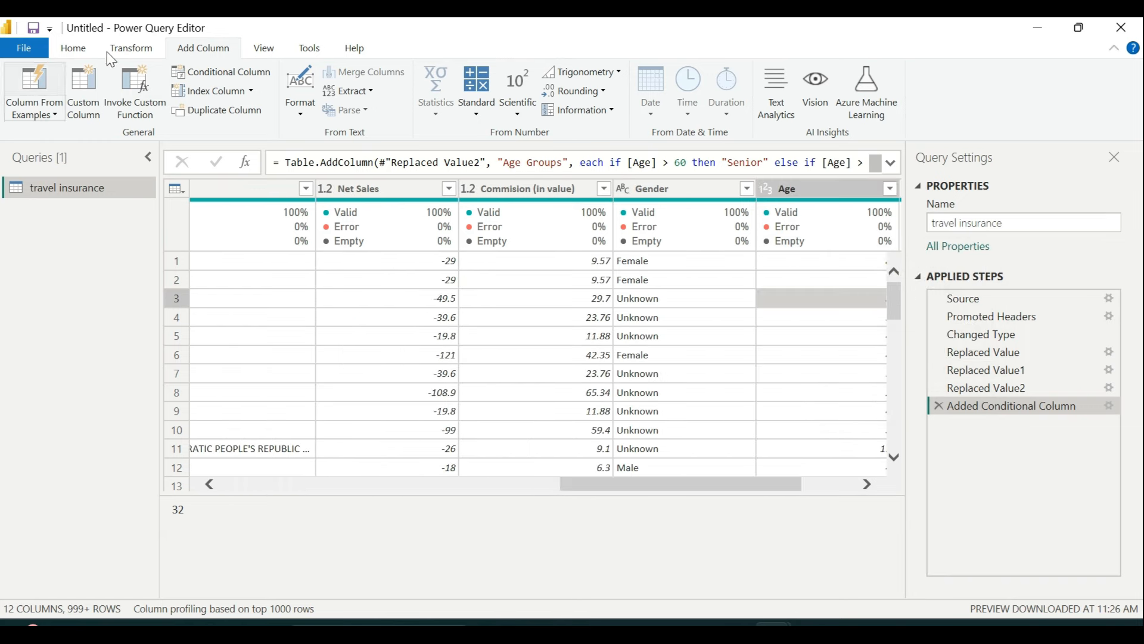
# Close Power Query Editor with the changes applied and show the loaded travel insurance table in Table view
pyautogui.click(75, 48)
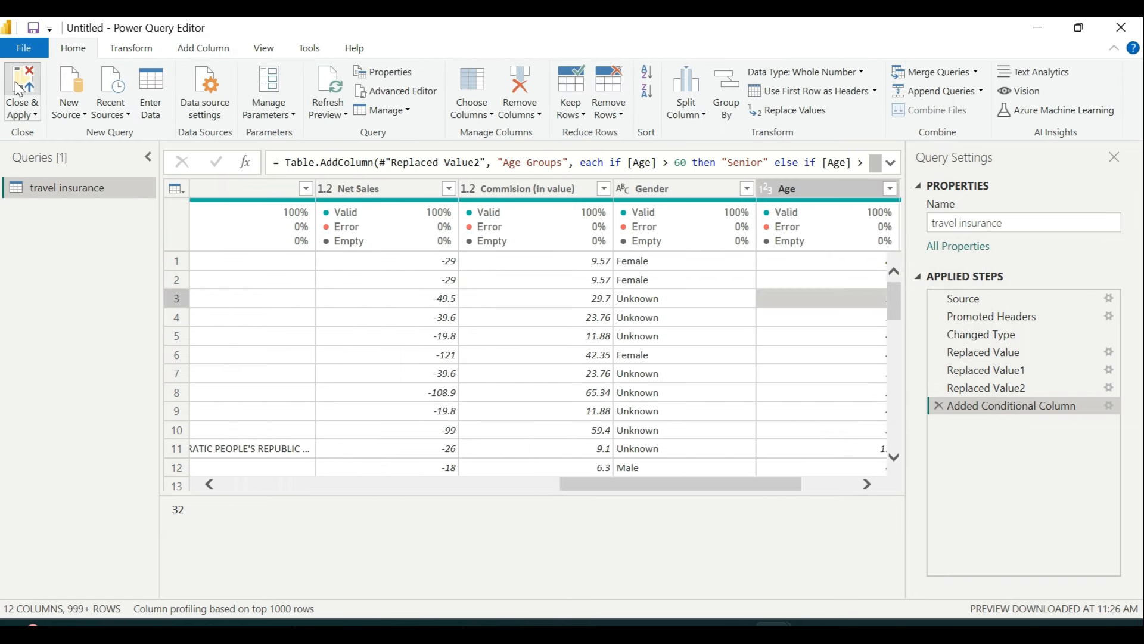
pyautogui.click(21, 91)
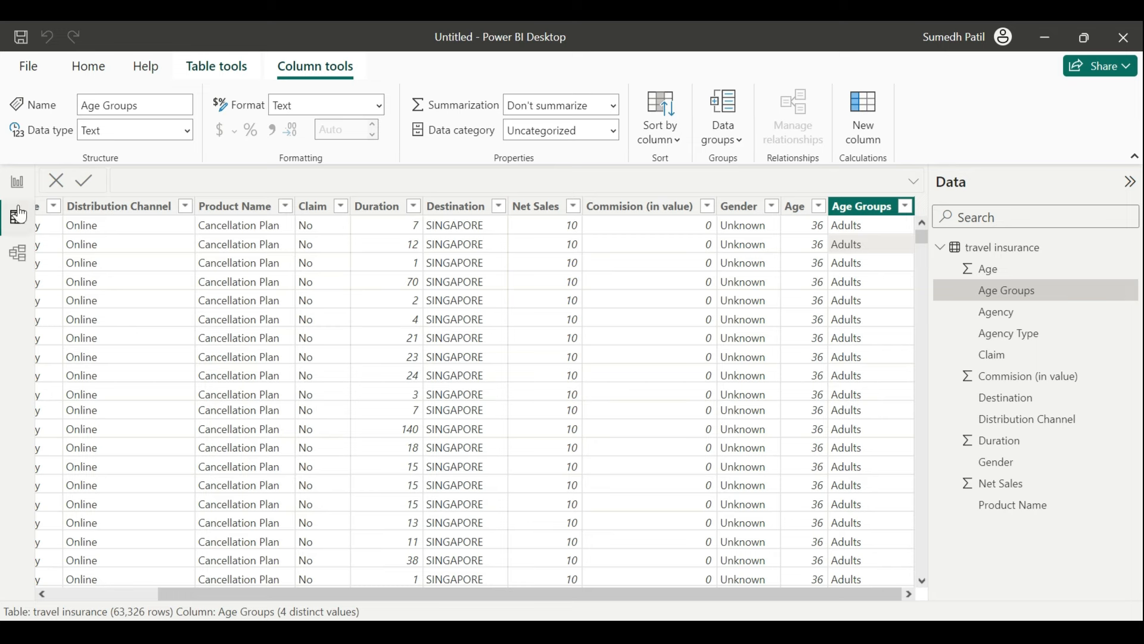
pyautogui.hscroll(-2, 296, 396)
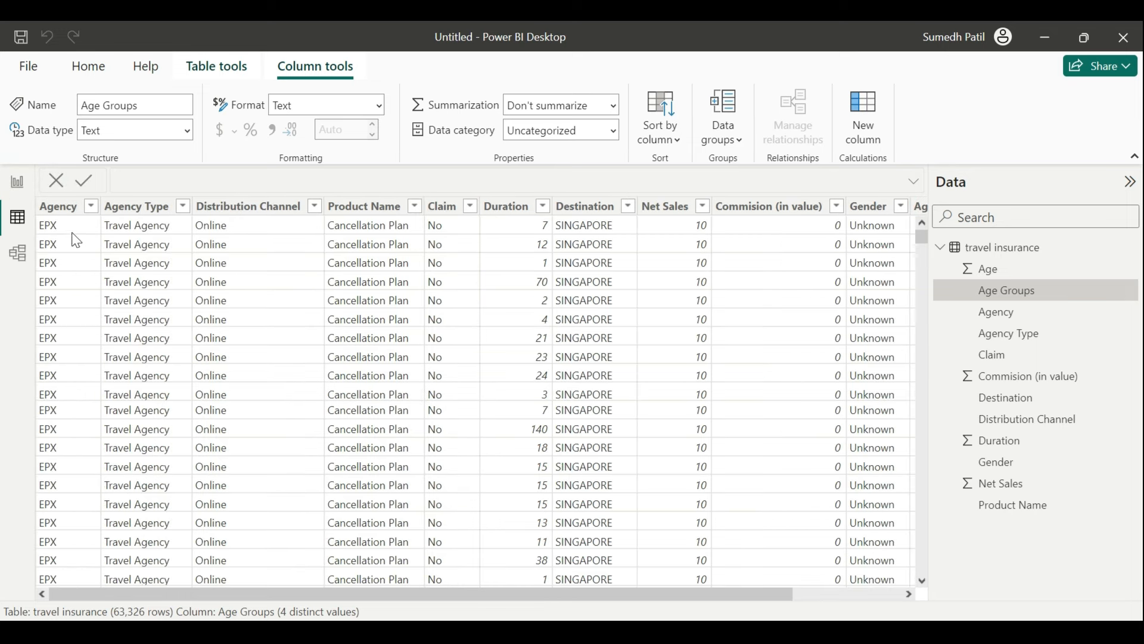
# Return to the report canvas and switch to the Travel Insurance Analysis document in Word to consult the Recommended Analysis list
pyautogui.click(15, 189)
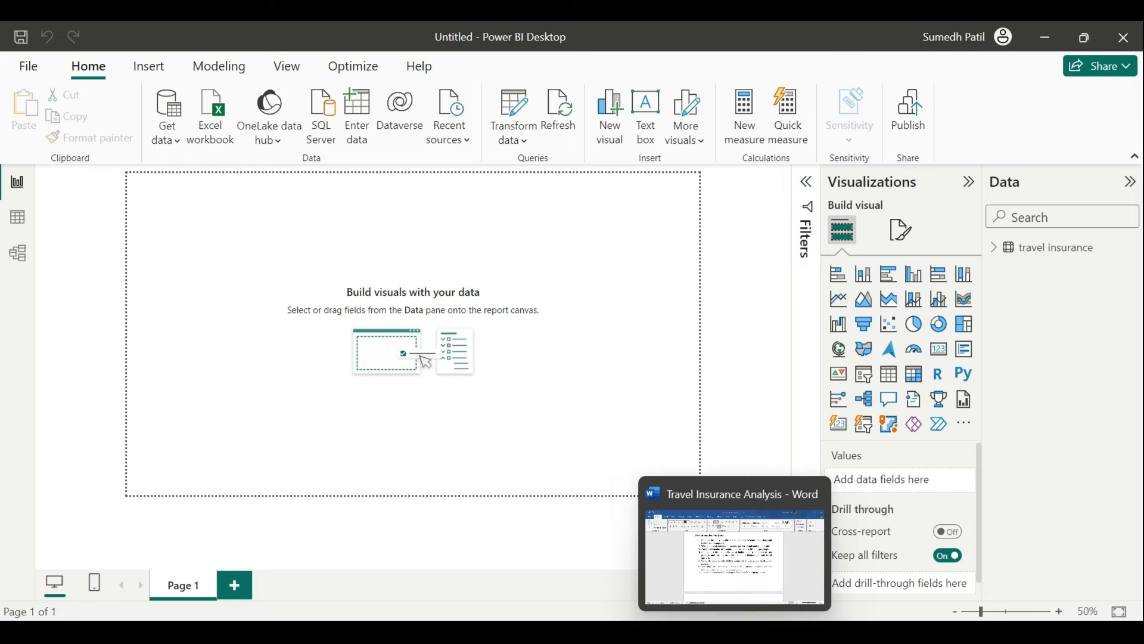
pyautogui.click(734, 631)
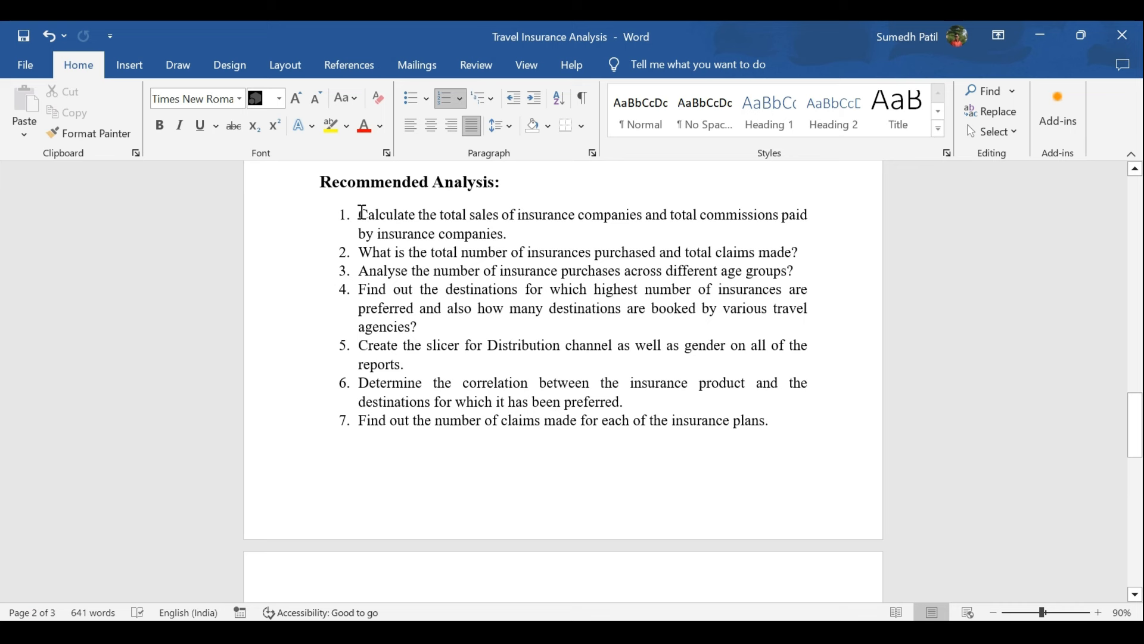
# Highlight the first Recommended Analysis item about total sales and commissions, clear the highlight, and switch back to Power BI Desktop
pyautogui.moveTo(361, 212); pyautogui.dragTo(511, 232)
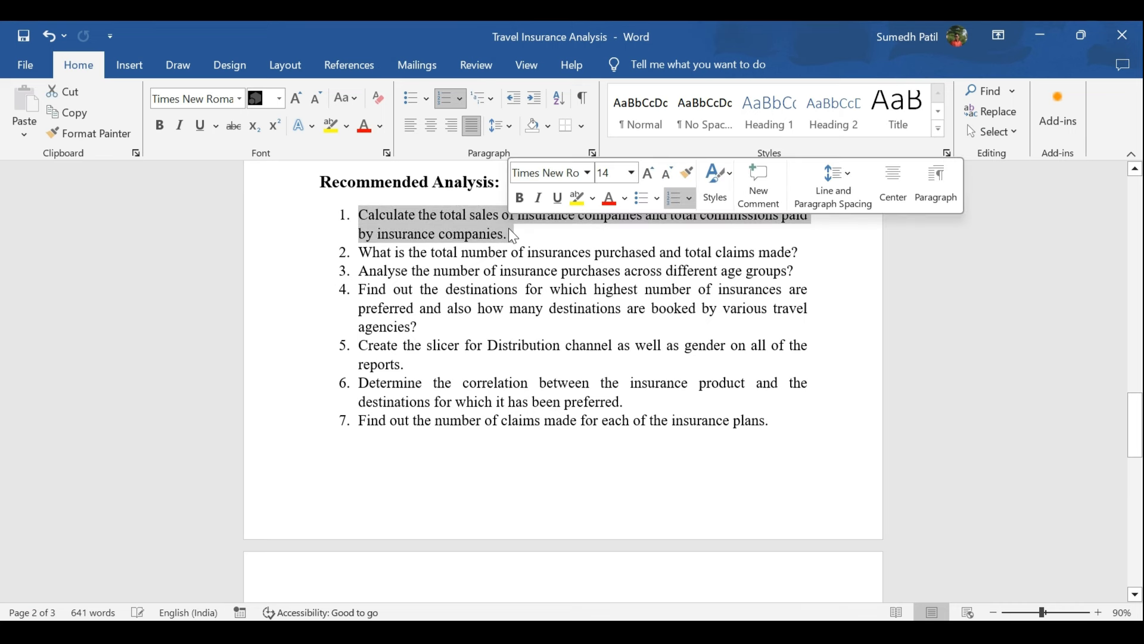
pyautogui.click(612, 215)
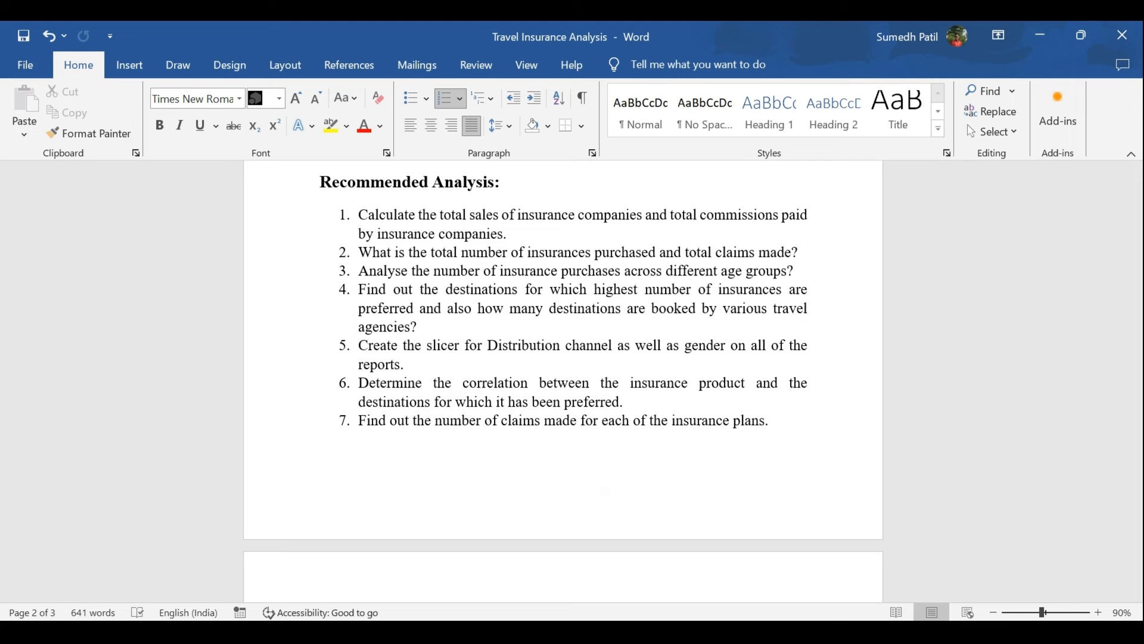
pyautogui.click(775, 631)
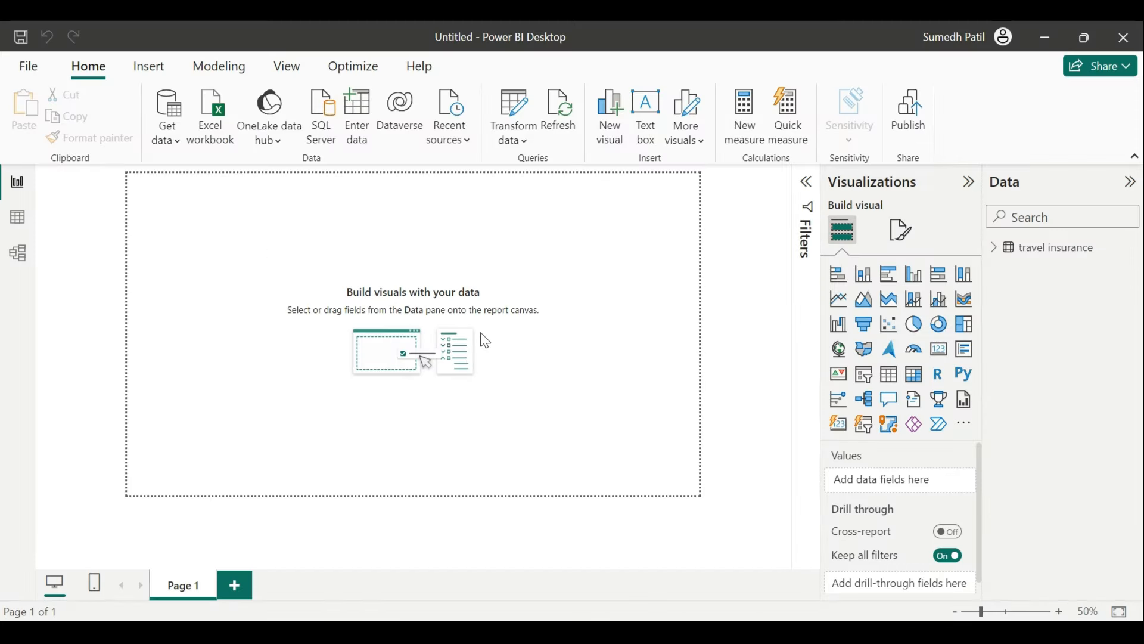
# Create the measure Total Revenue Generated = SUM('travel insurance'[Net Sales]) in the travel insurance table
pyautogui.click(992, 249)
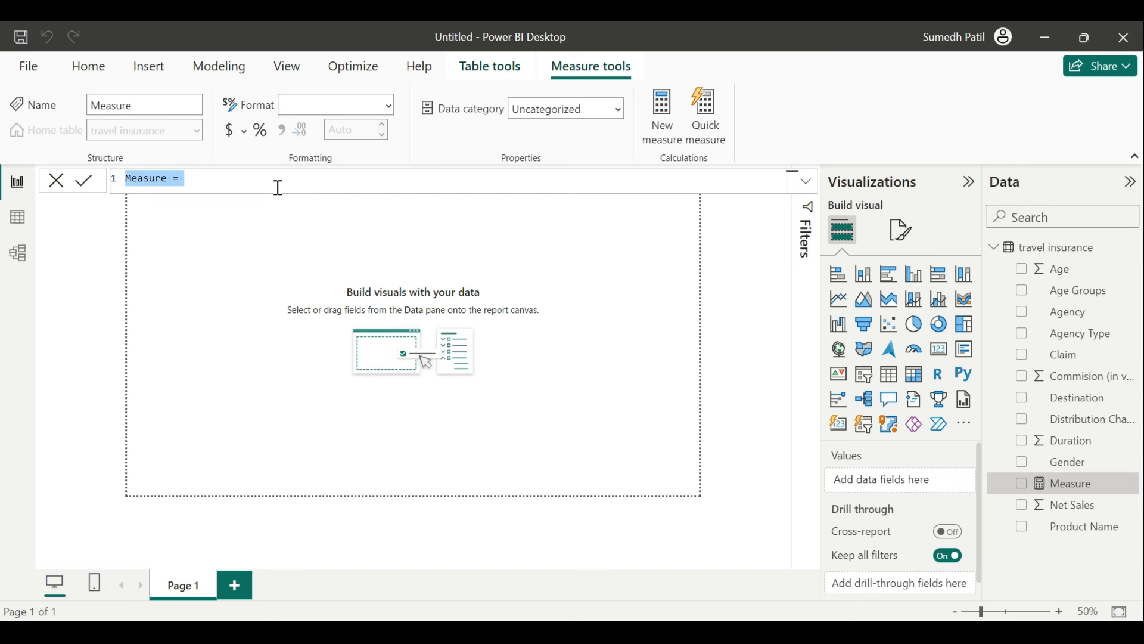
pyautogui.write('Tot')
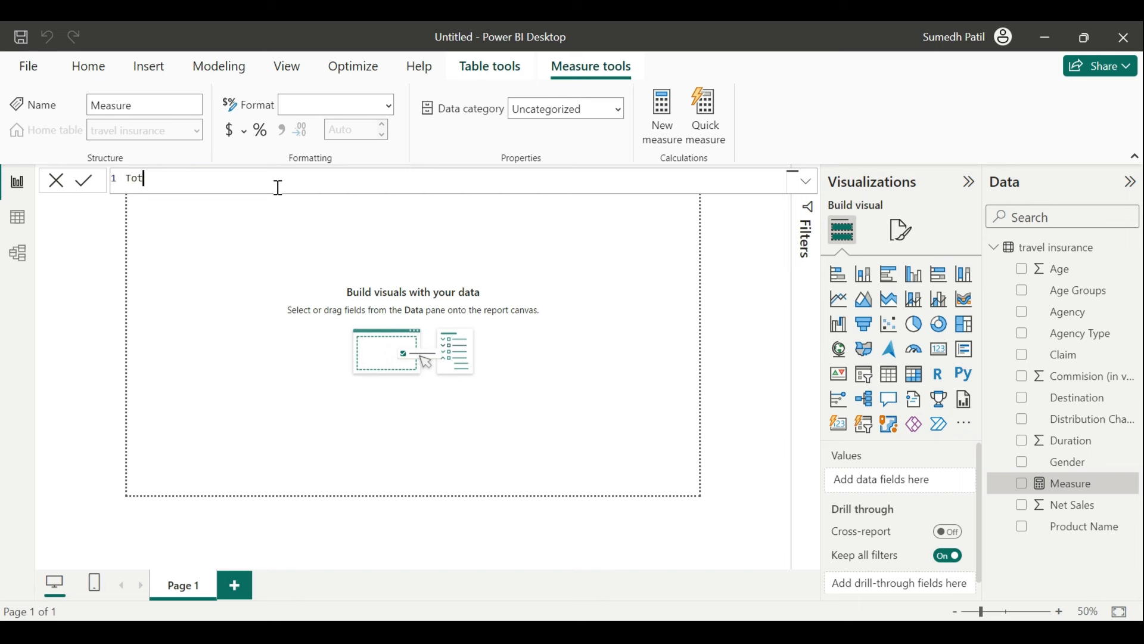
pyautogui.write('al Revenue Generated')
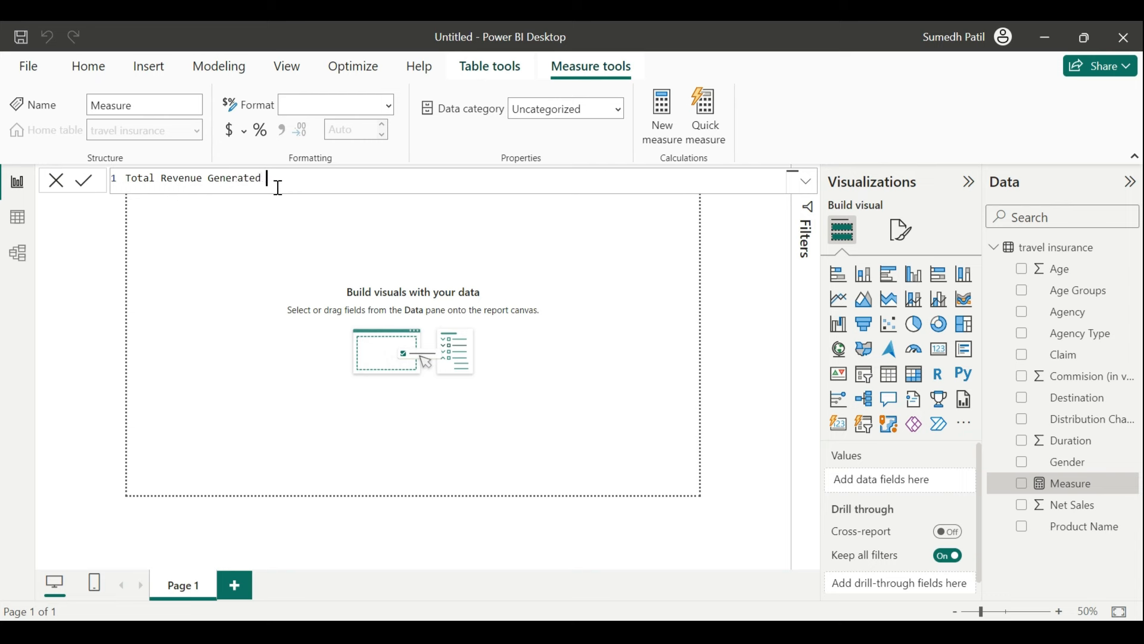
pyautogui.write(' = SUM(')
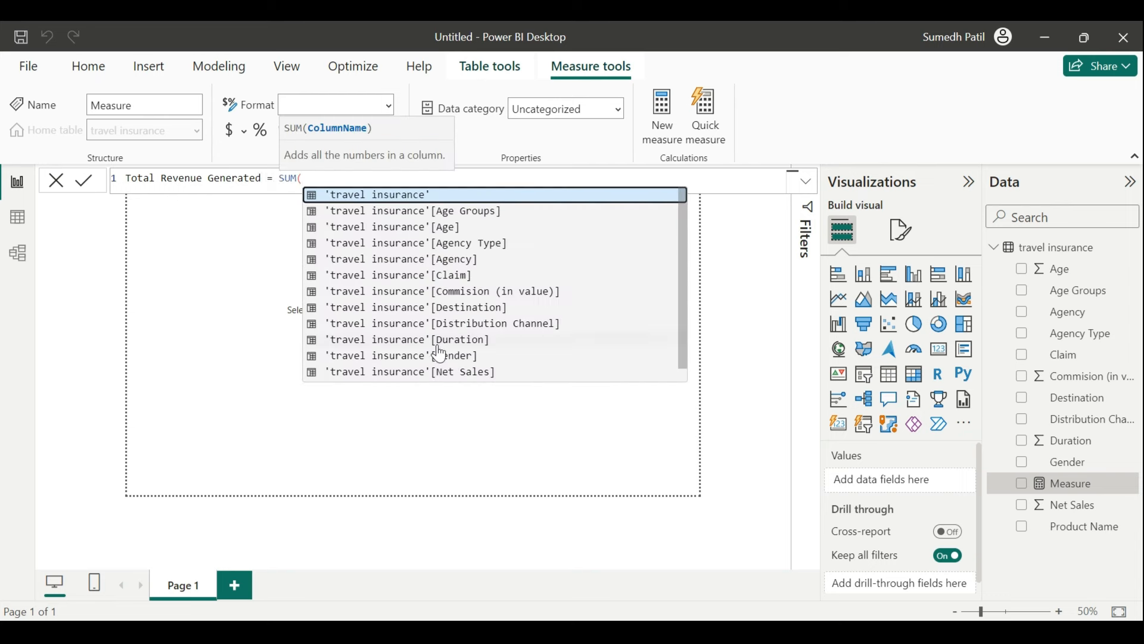
pyautogui.click(451, 379)
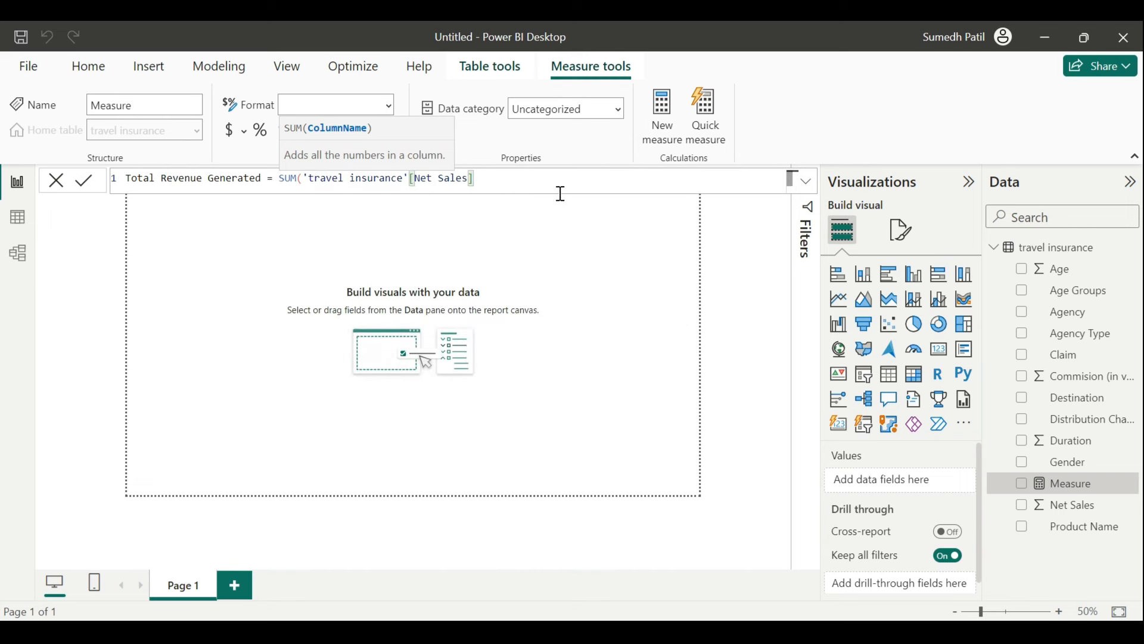
pyautogui.write(')')
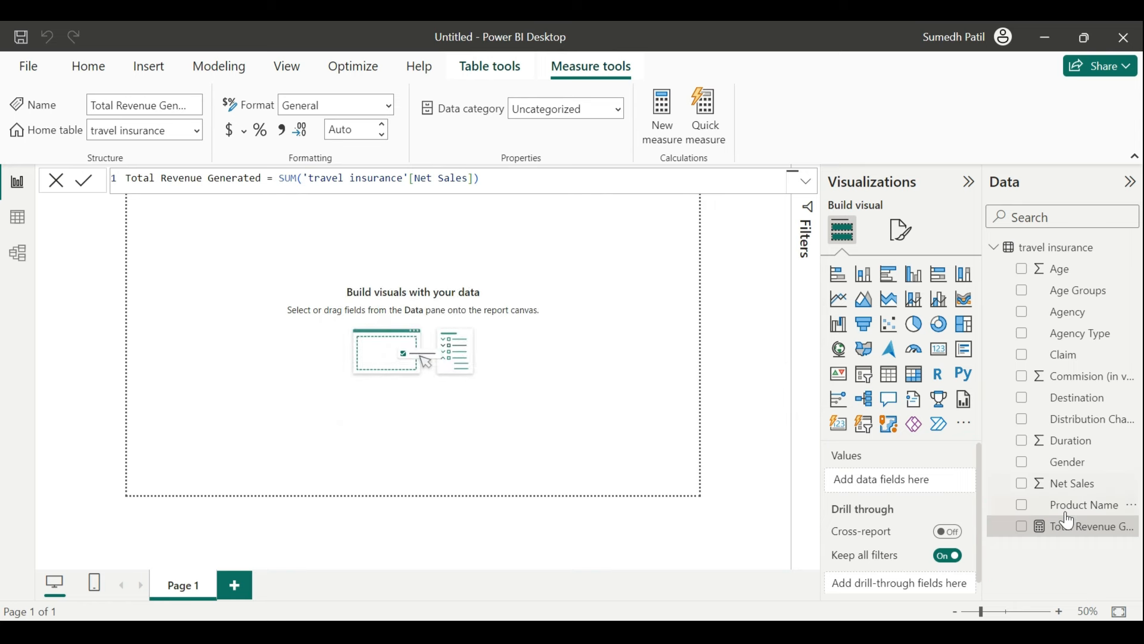
# Place Total Revenue Generated on the report page as a card and set its callout value's display units to None
pyautogui.moveTo(1052, 528); pyautogui.dragTo(455, 411)
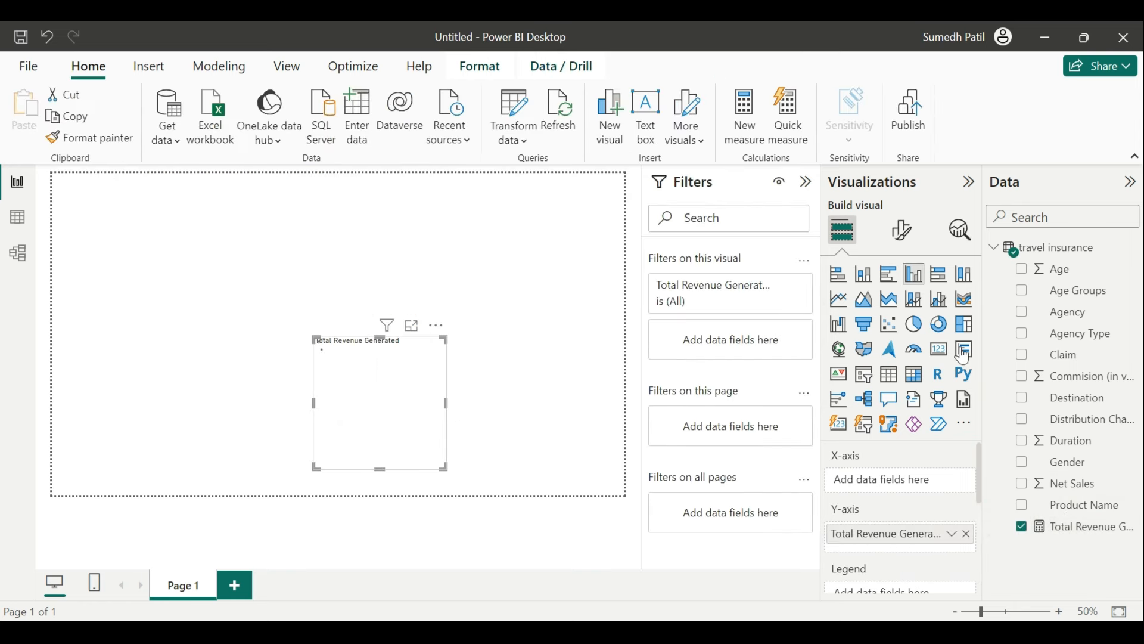
pyautogui.click(943, 354)
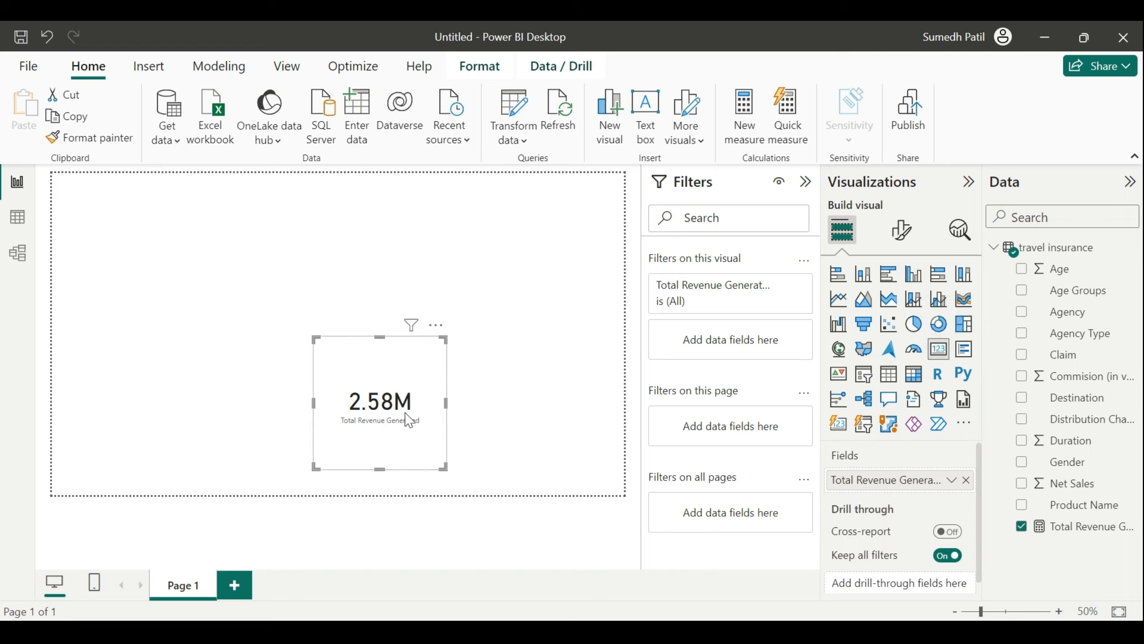
pyautogui.click(900, 232)
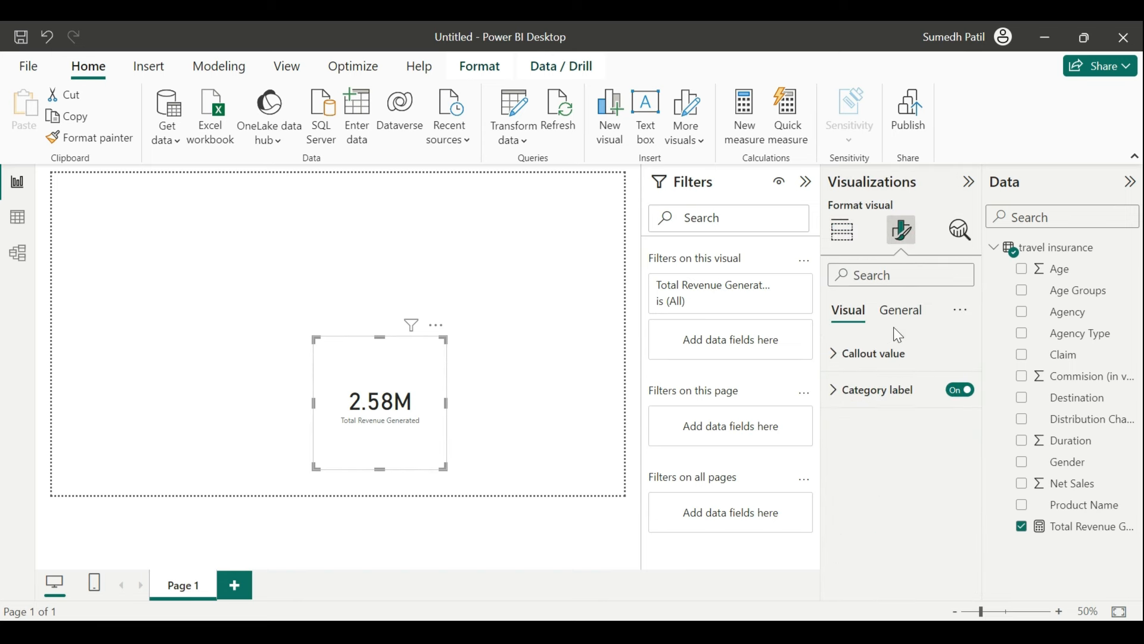
pyautogui.click(852, 355)
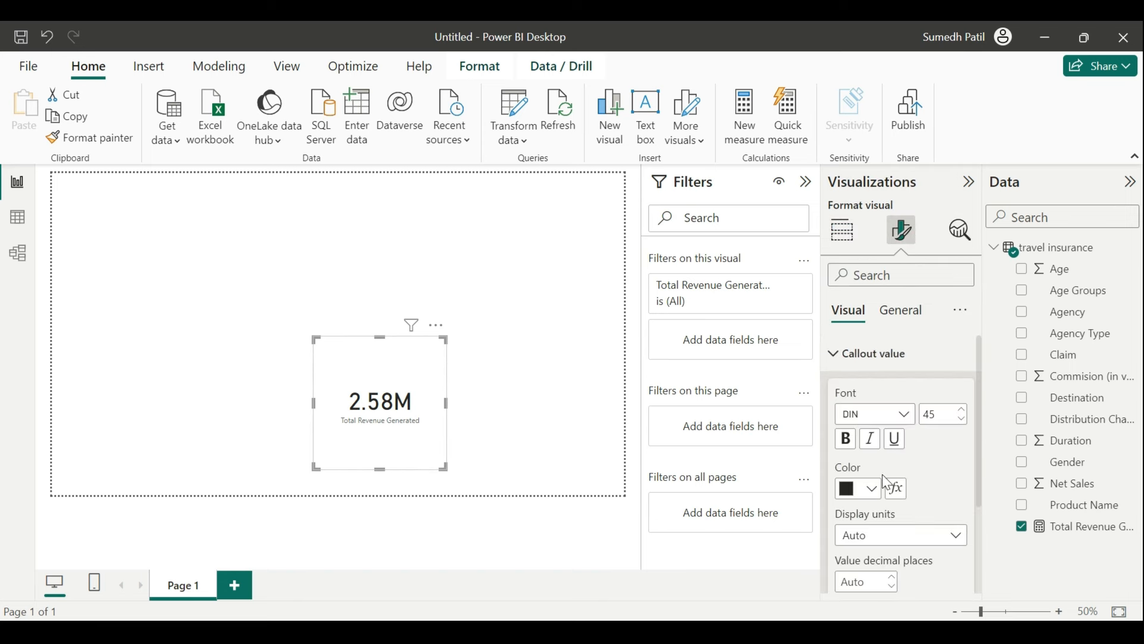
pyautogui.click(862, 535)
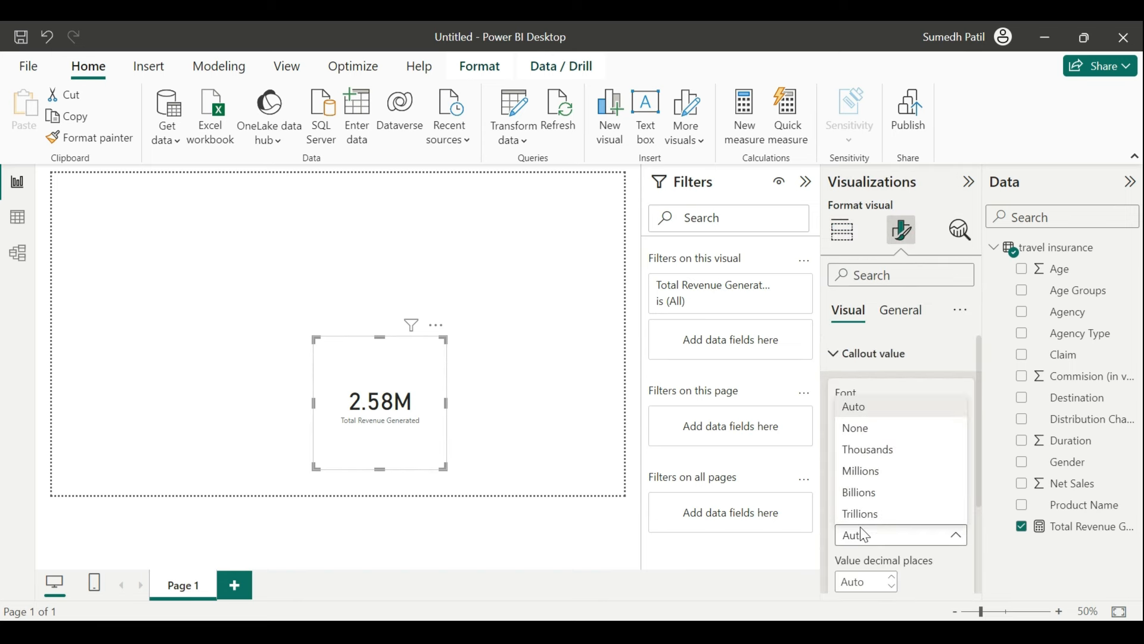
pyautogui.click(888, 430)
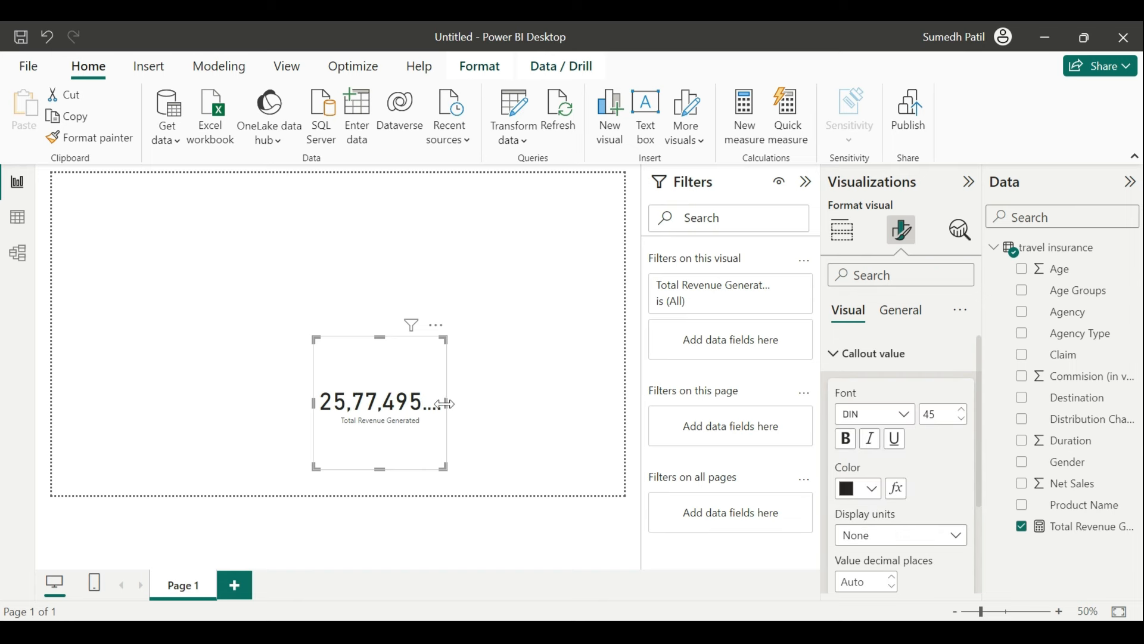
# Widen and shorten the revenue card, move it up and to the left on the page, and set its display units to Thousands
pyautogui.moveTo(445, 404); pyautogui.dragTo(511, 404)
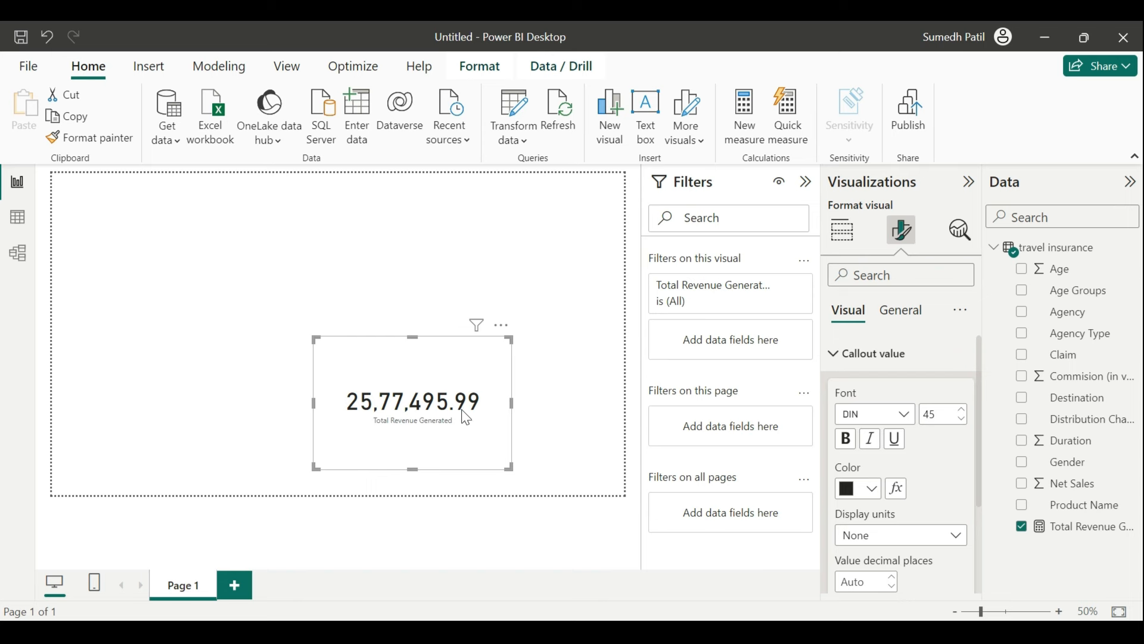
pyautogui.moveTo(467, 418); pyautogui.dragTo(380, 334)
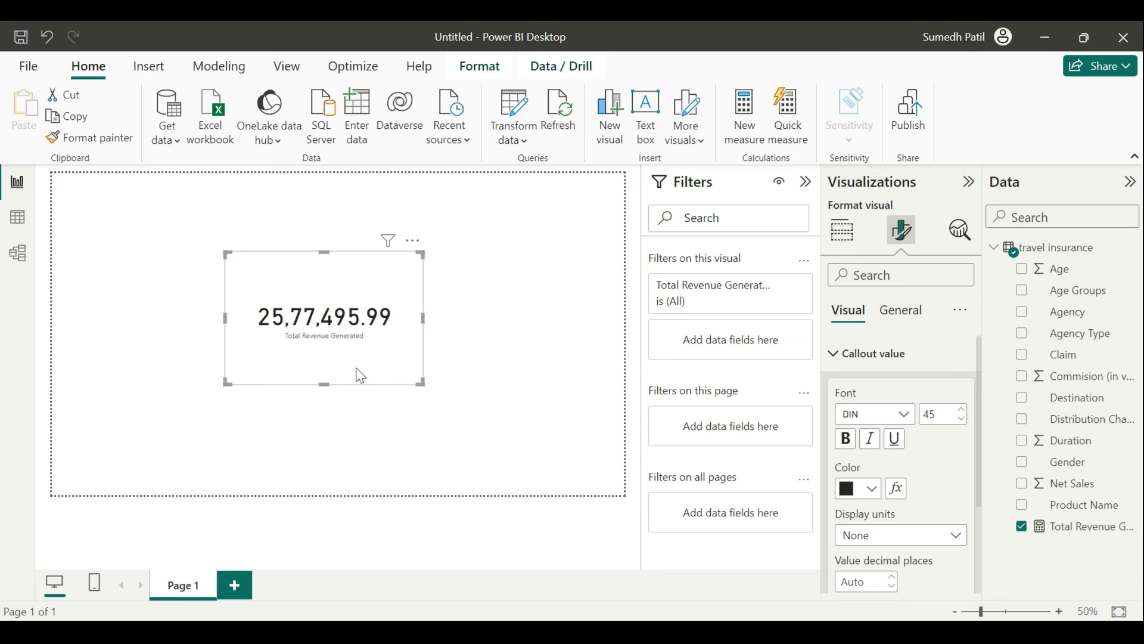
pyautogui.moveTo(327, 384); pyautogui.dragTo(327, 366)
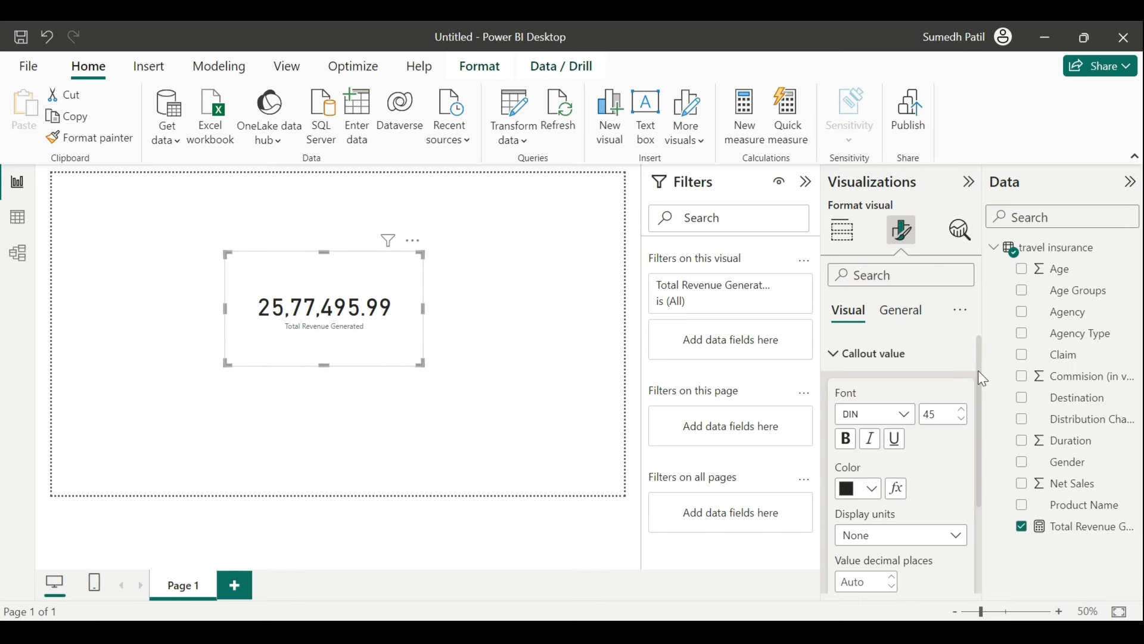
pyautogui.click(881, 535)
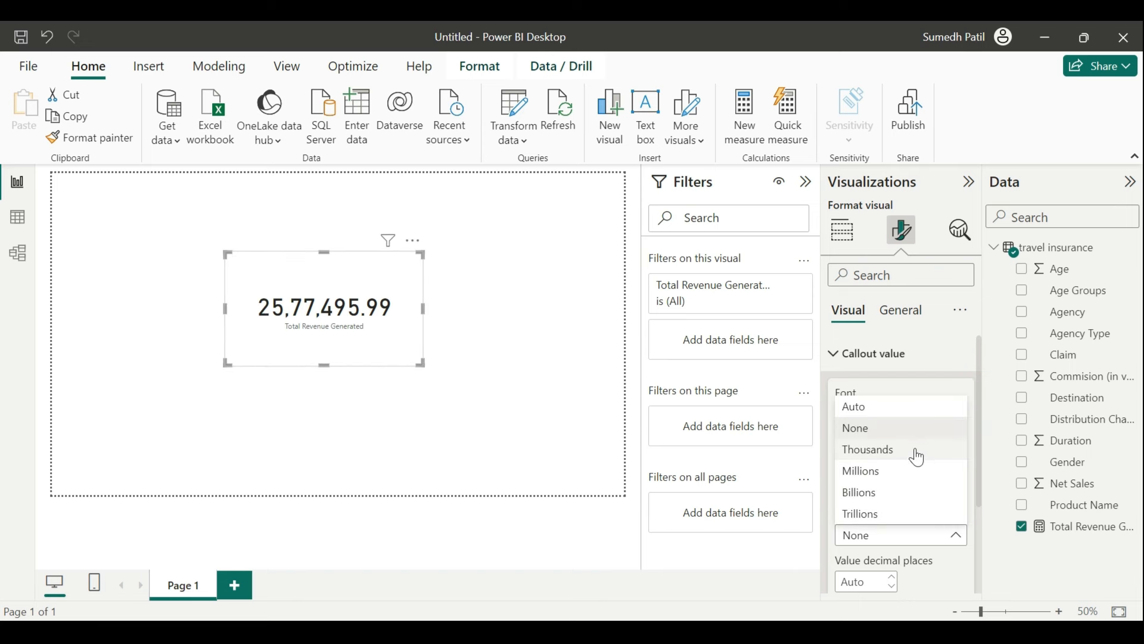
pyautogui.click(915, 448)
pyautogui.click(366, 431)
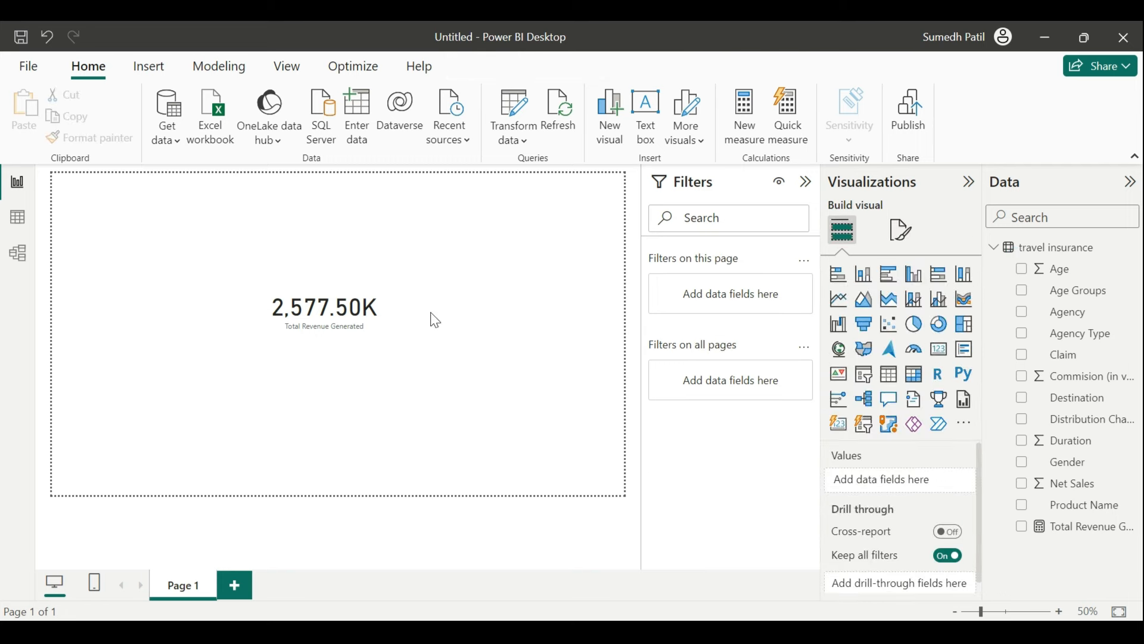
# Create the measure Total Commission Paid = SUM('travel insurance'[Commision (in value)])
pyautogui.click(774, 128)
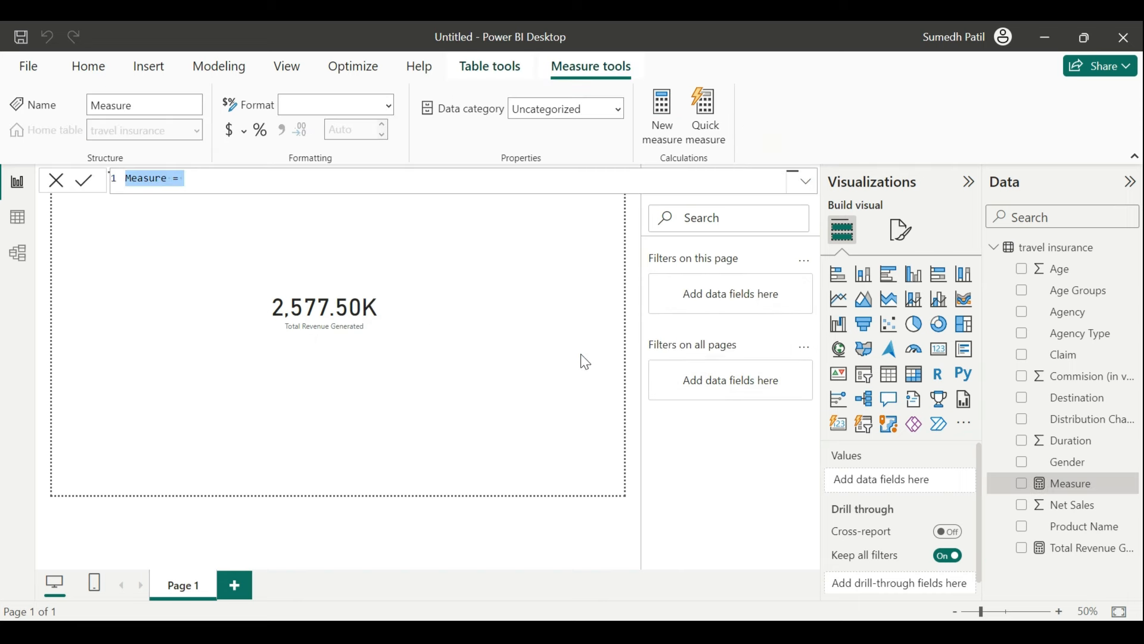
pyautogui.write('To')
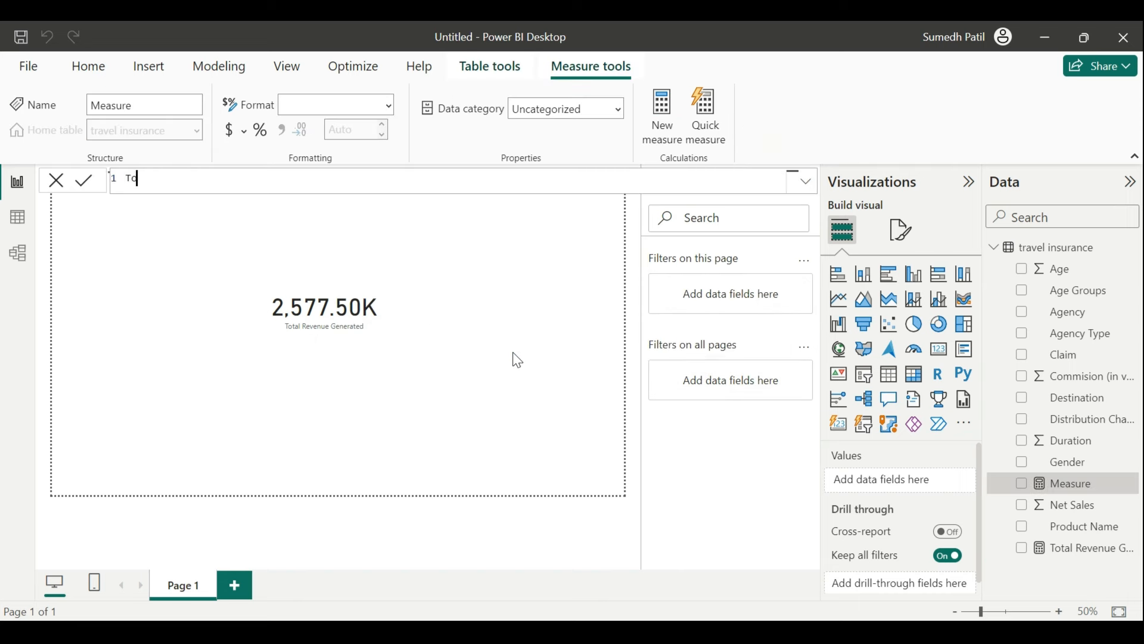
pyautogui.write('tal Commission Paid = su')
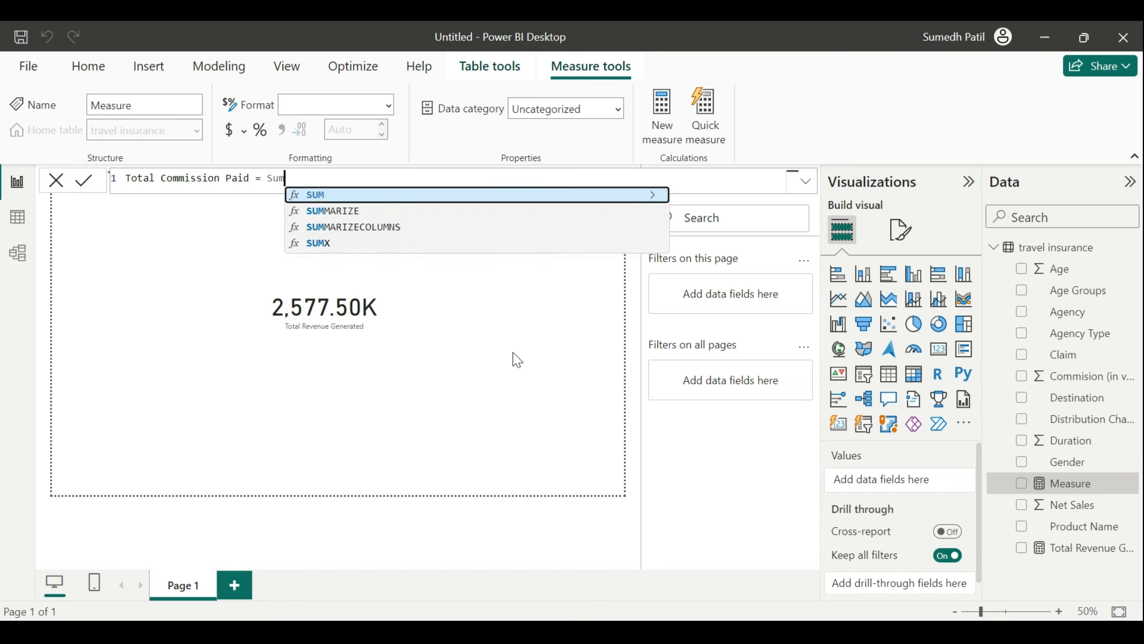
pyautogui.press('Tab')
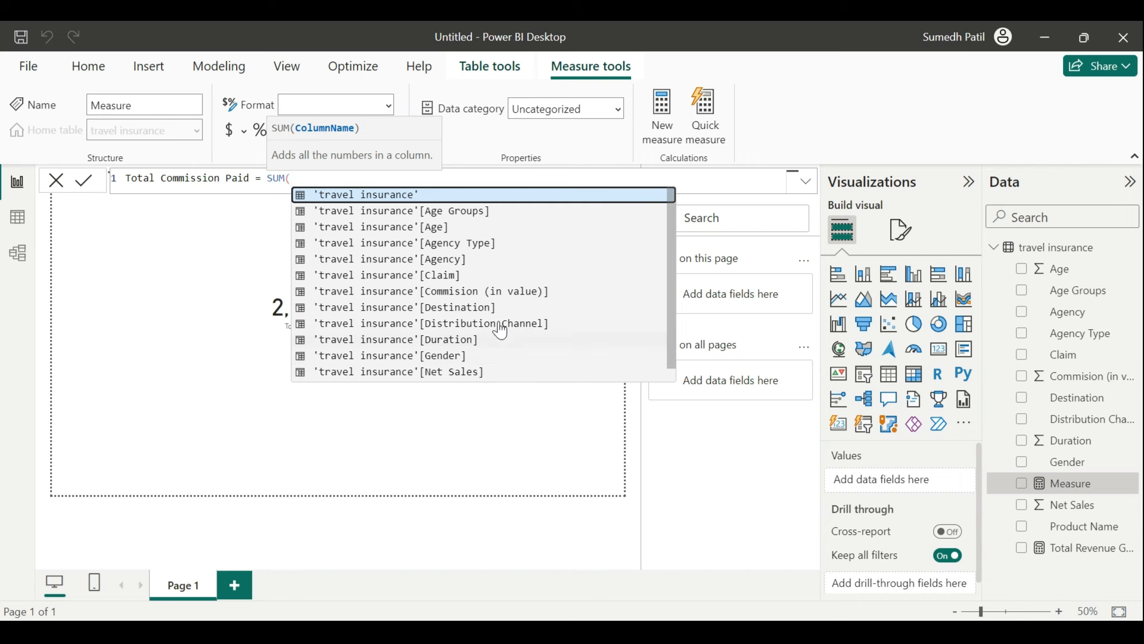
pyautogui.click(495, 292)
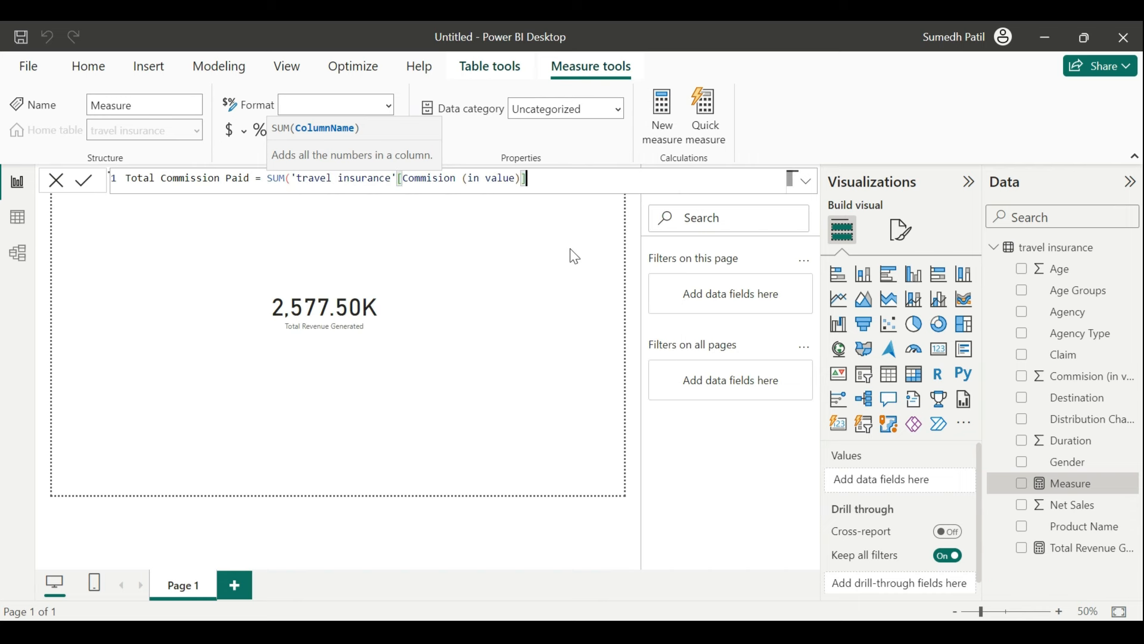
pyautogui.write(')')
pyautogui.press('Return')
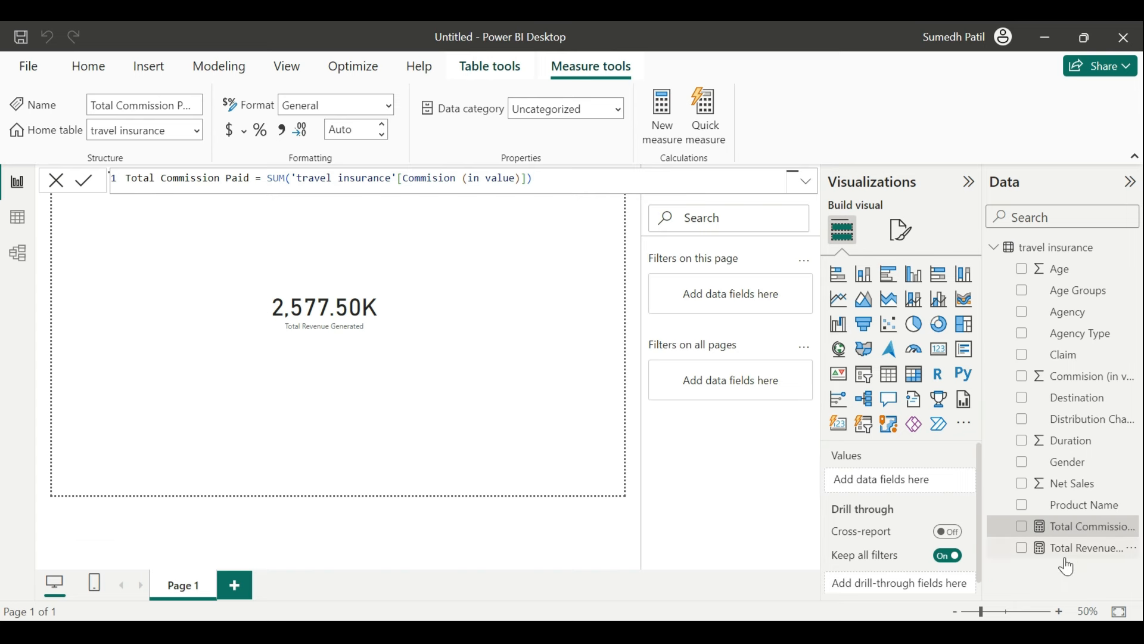
# Show Total Commission Paid as a card below the revenue card, and collapse the Filters and Visualizations panes
pyautogui.moveTo(1083, 536); pyautogui.dragTo(386, 430)
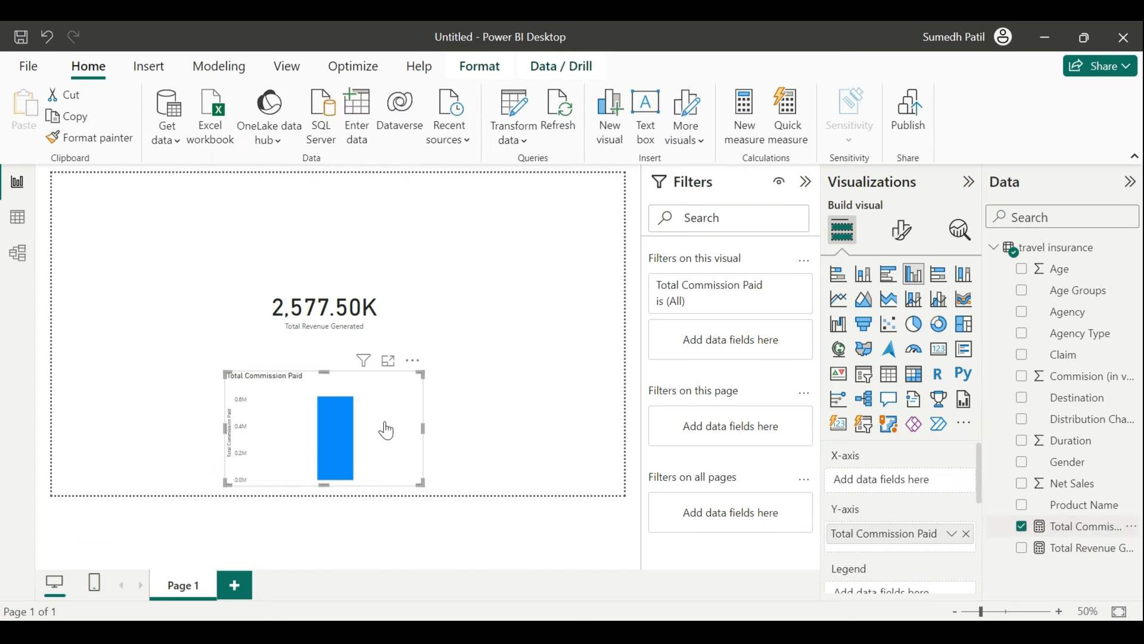
pyautogui.click(940, 349)
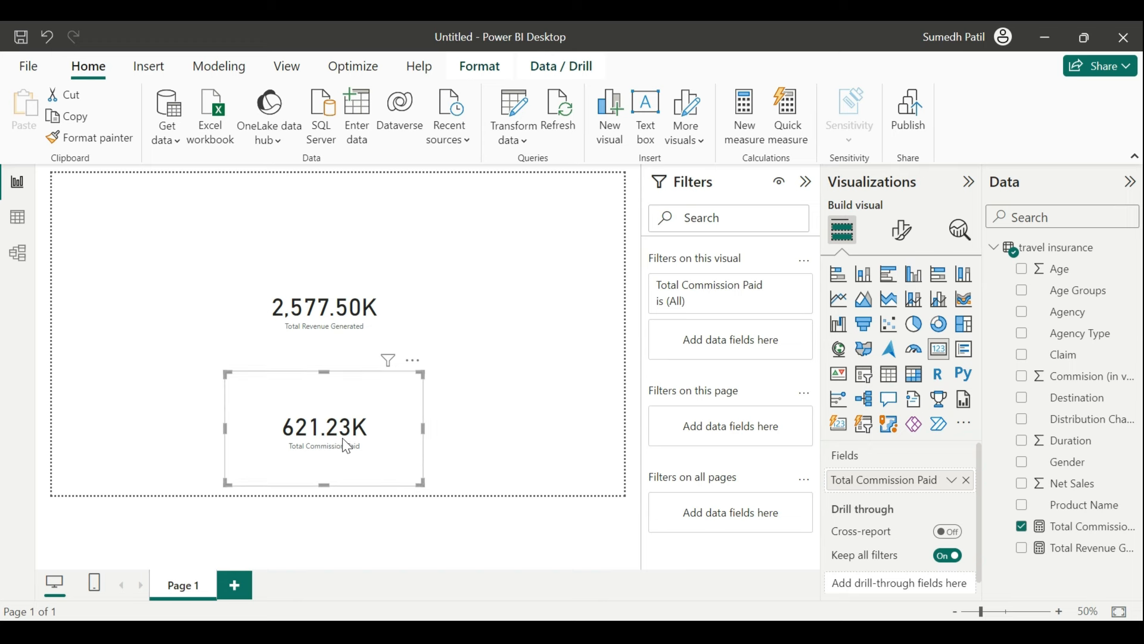
pyautogui.click(459, 424)
pyautogui.click(806, 181)
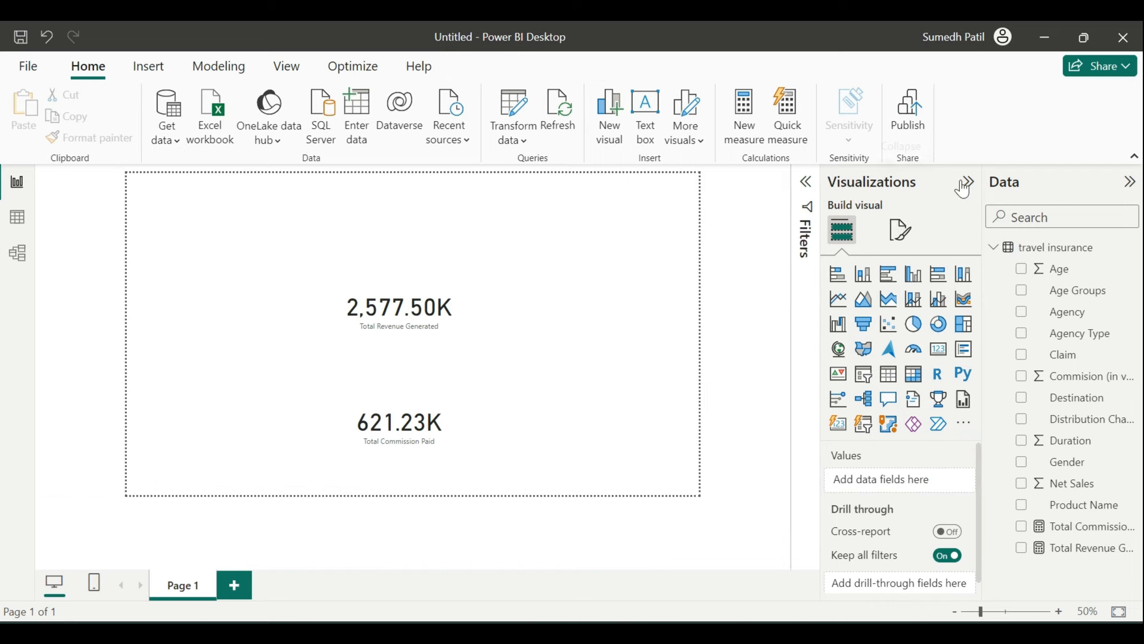
pyautogui.click(966, 182)
# Consult the Recommended Analysis list in the Word document and return to the Power BI report page
pyautogui.click(626, 633)
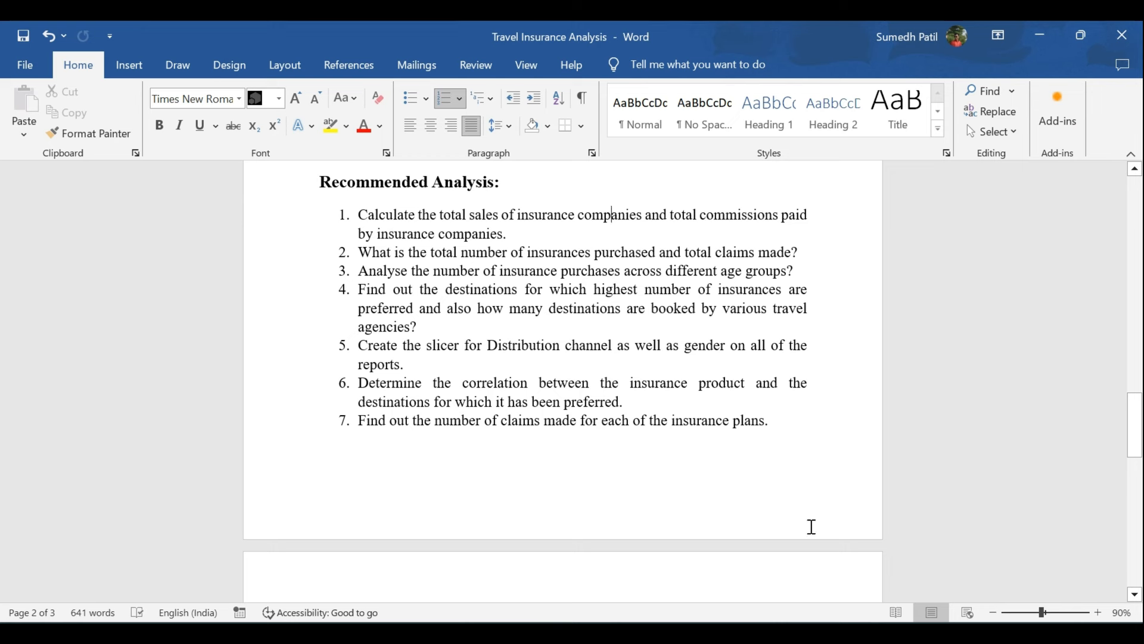
pyautogui.click(608, 633)
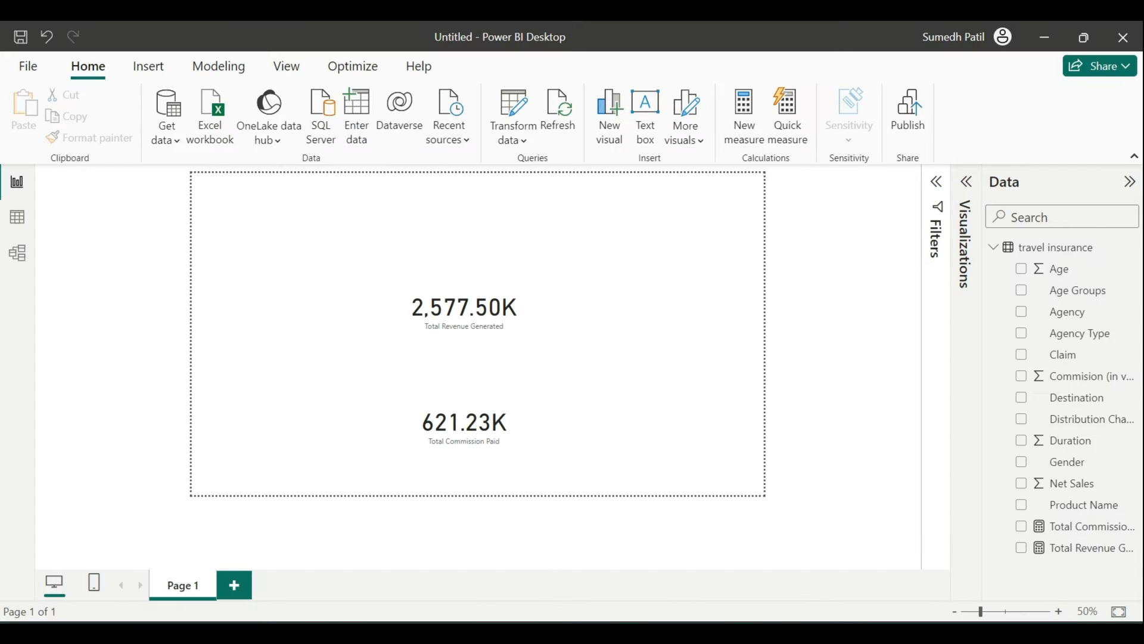
pyautogui.click(454, 328)
pyautogui.click(705, 302)
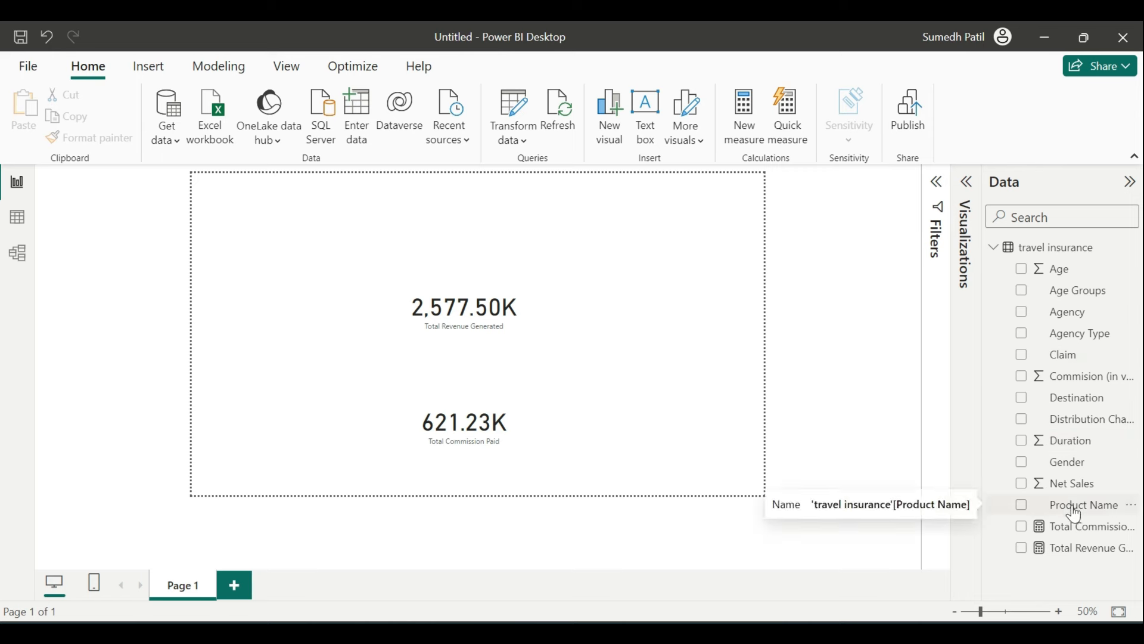
# Add a card showing the Count of Product Name and place it beside the Total Revenue Generated card
pyautogui.moveTo(1075, 514); pyautogui.dragTo(620, 415)
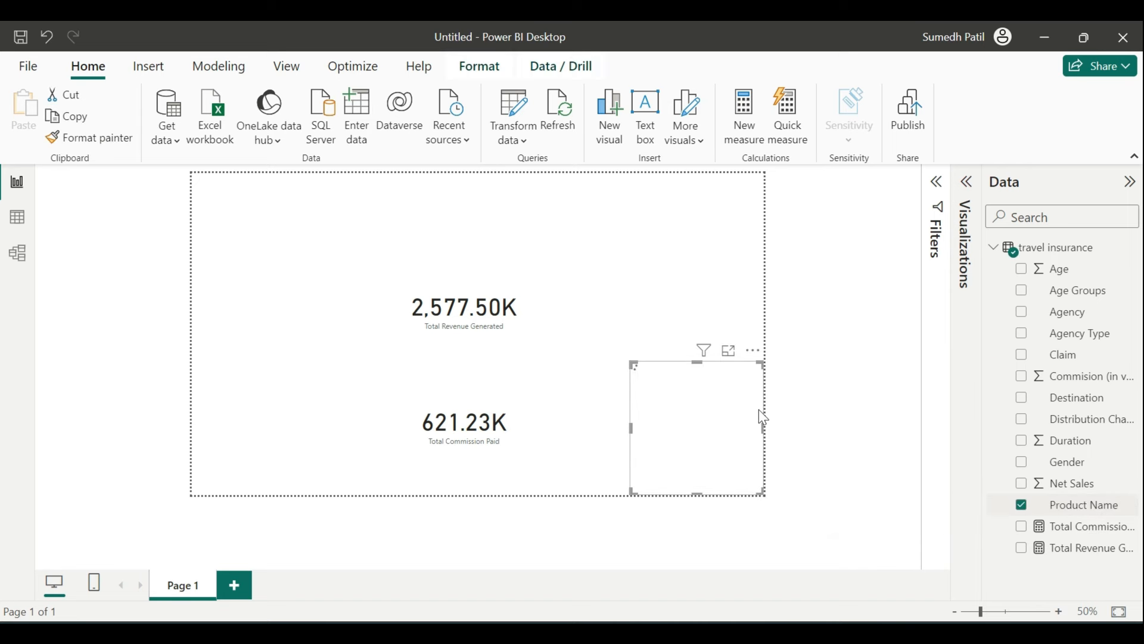
pyautogui.click(963, 183)
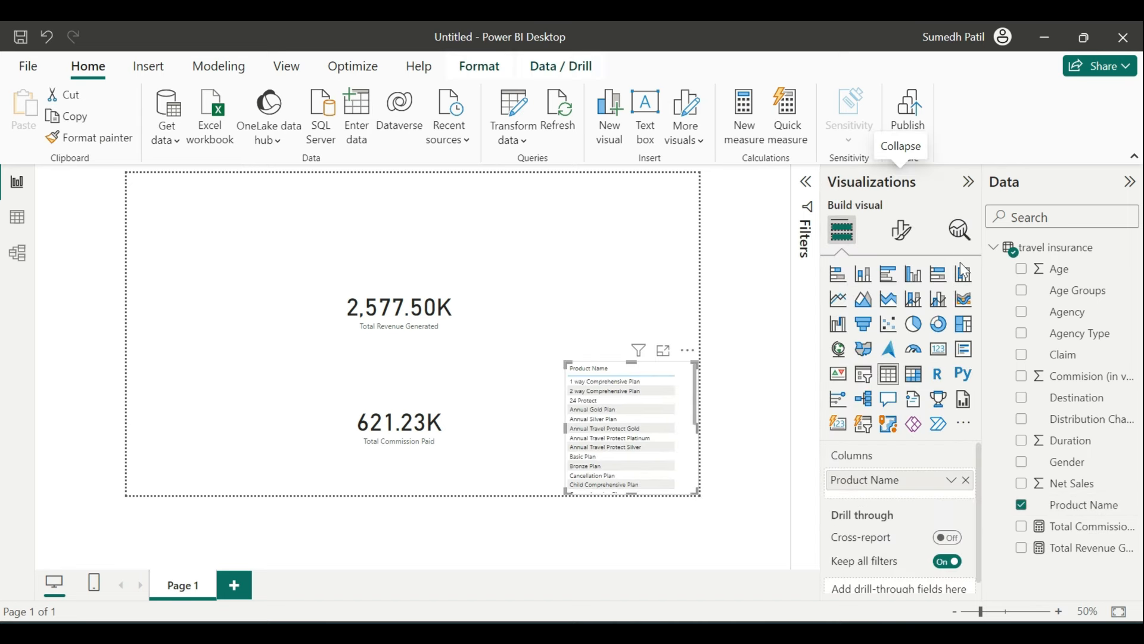
pyautogui.click(949, 480)
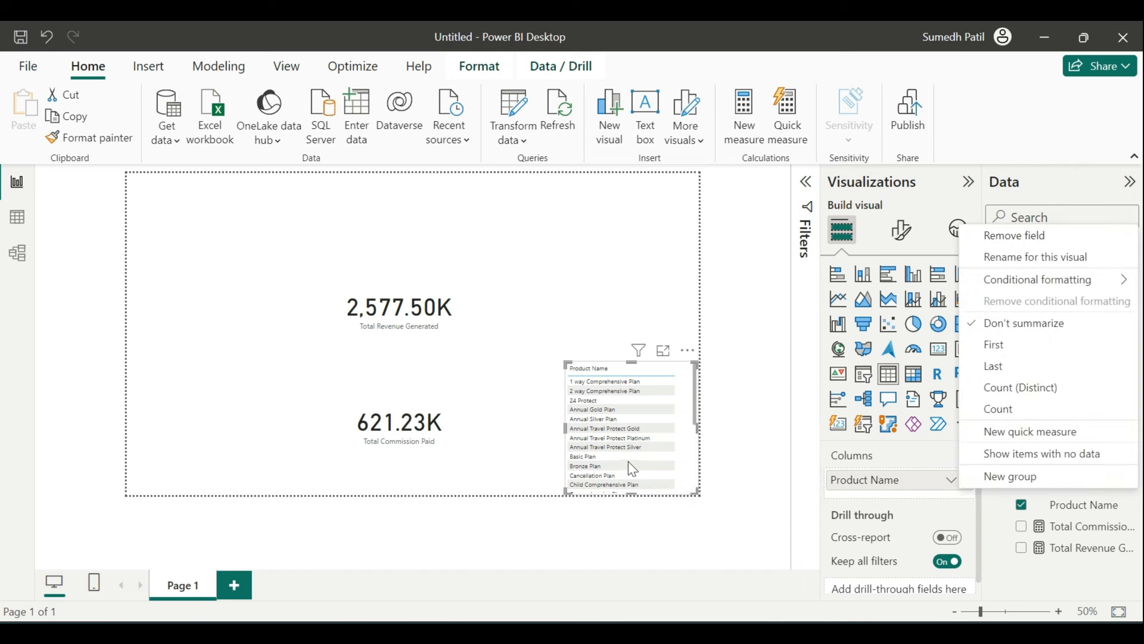
pyautogui.click(1025, 411)
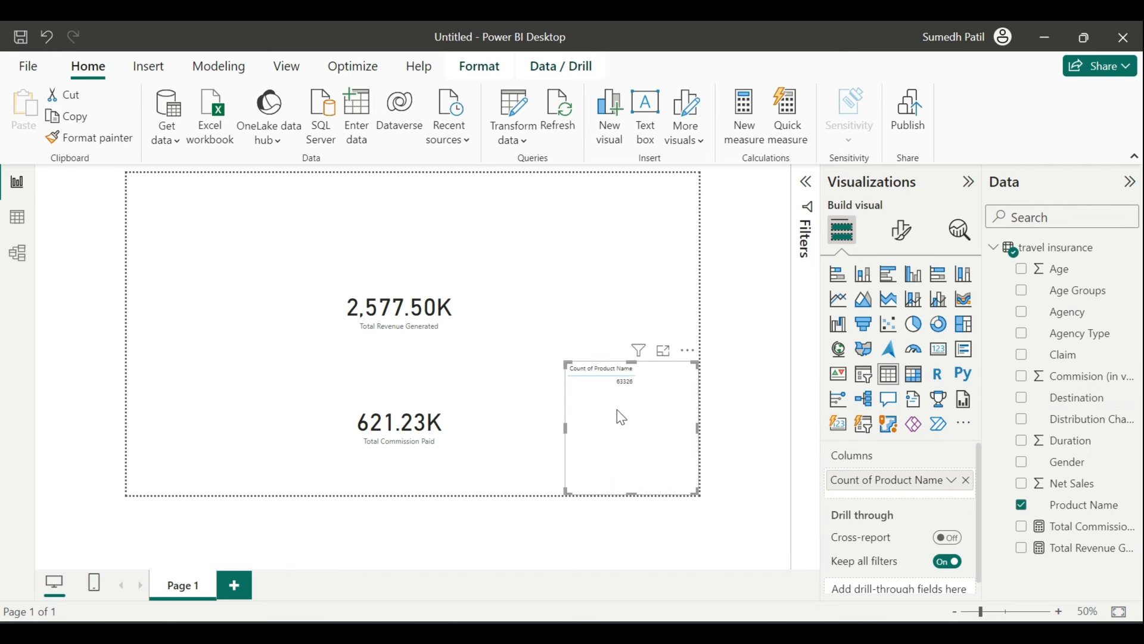
pyautogui.click(940, 350)
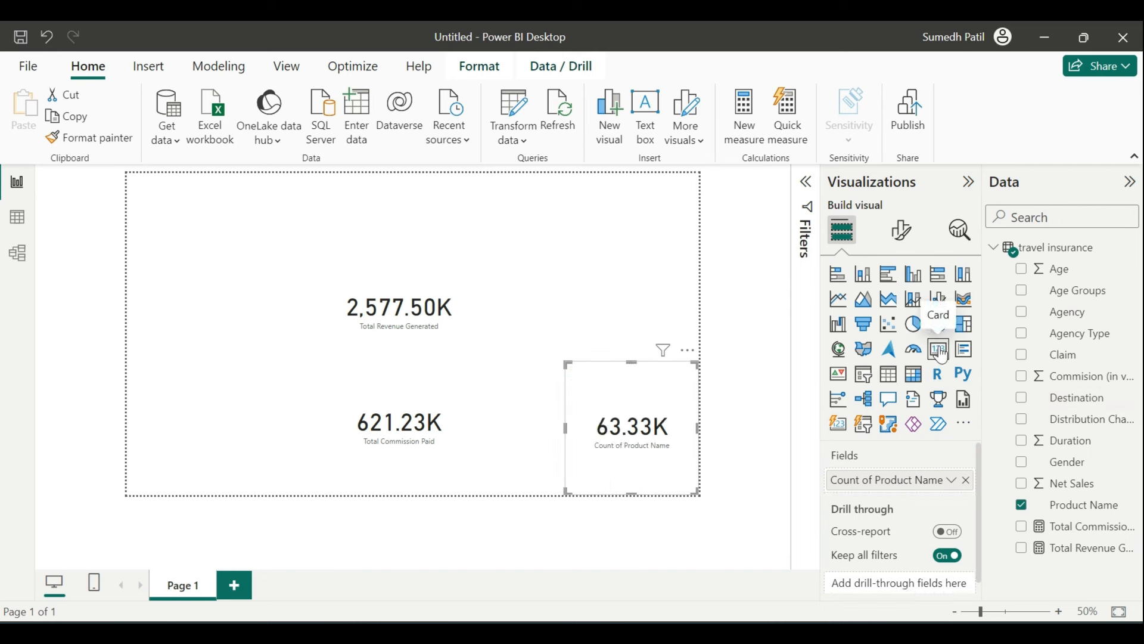
pyautogui.moveTo(631, 403); pyautogui.dragTo(534, 281)
# Set the callout value display units of the Count of Product Name card to None
pyautogui.click(902, 231)
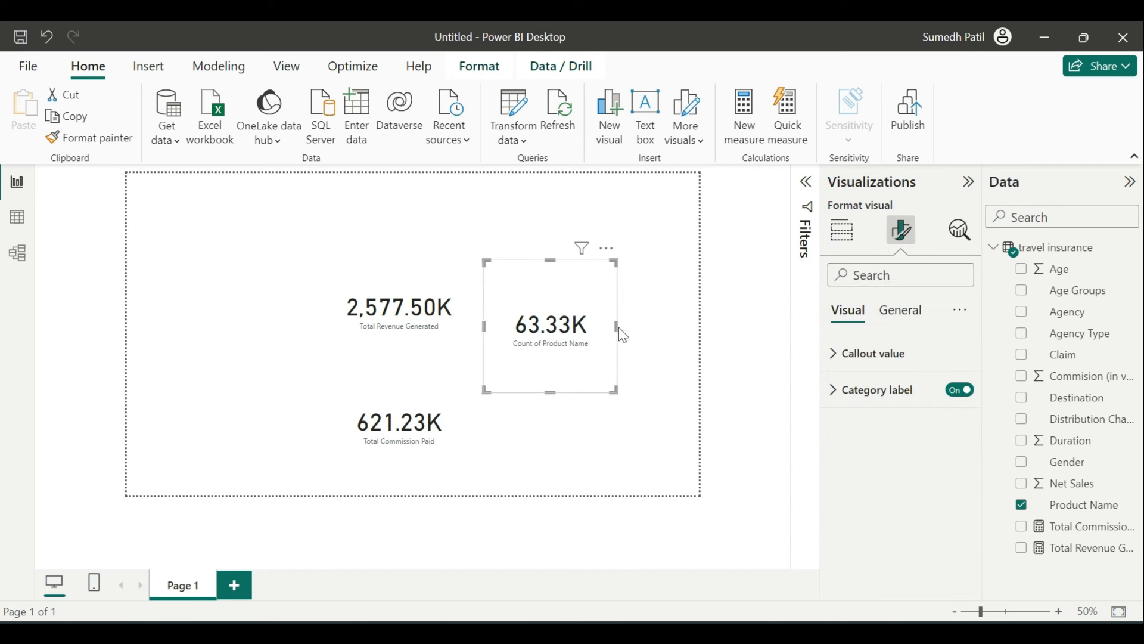
pyautogui.click(842, 356)
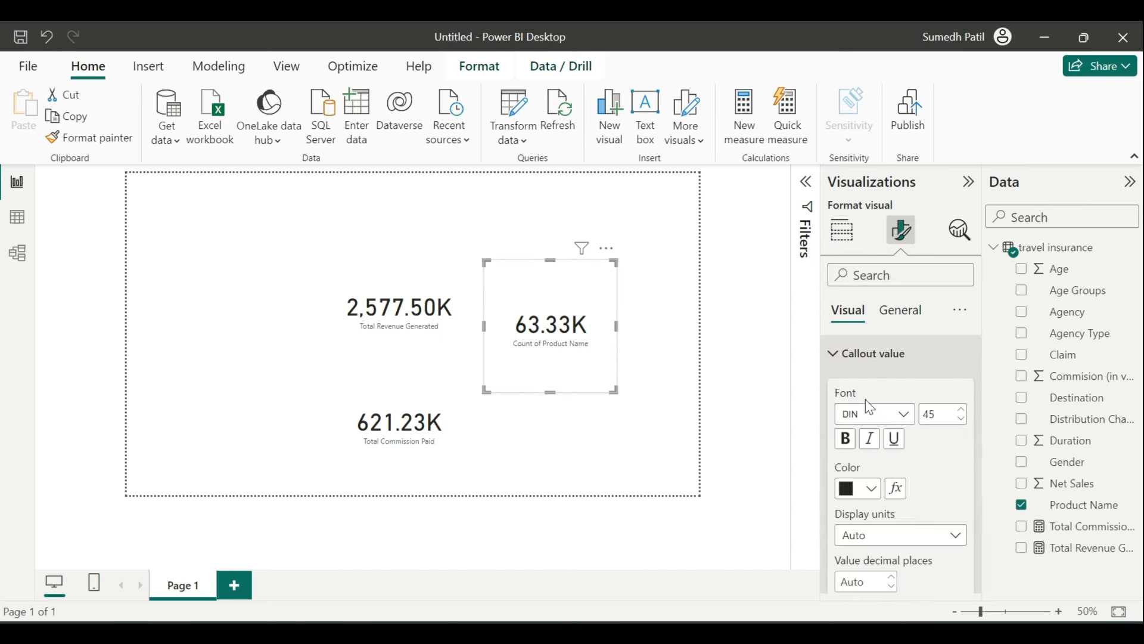
pyautogui.click(876, 547)
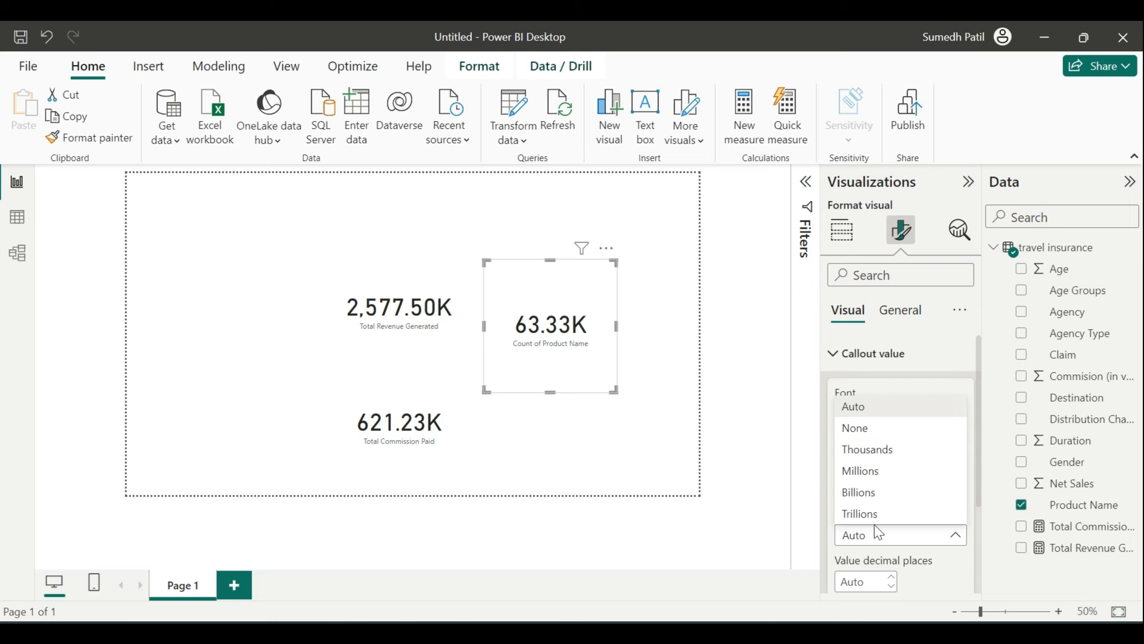
pyautogui.click(891, 435)
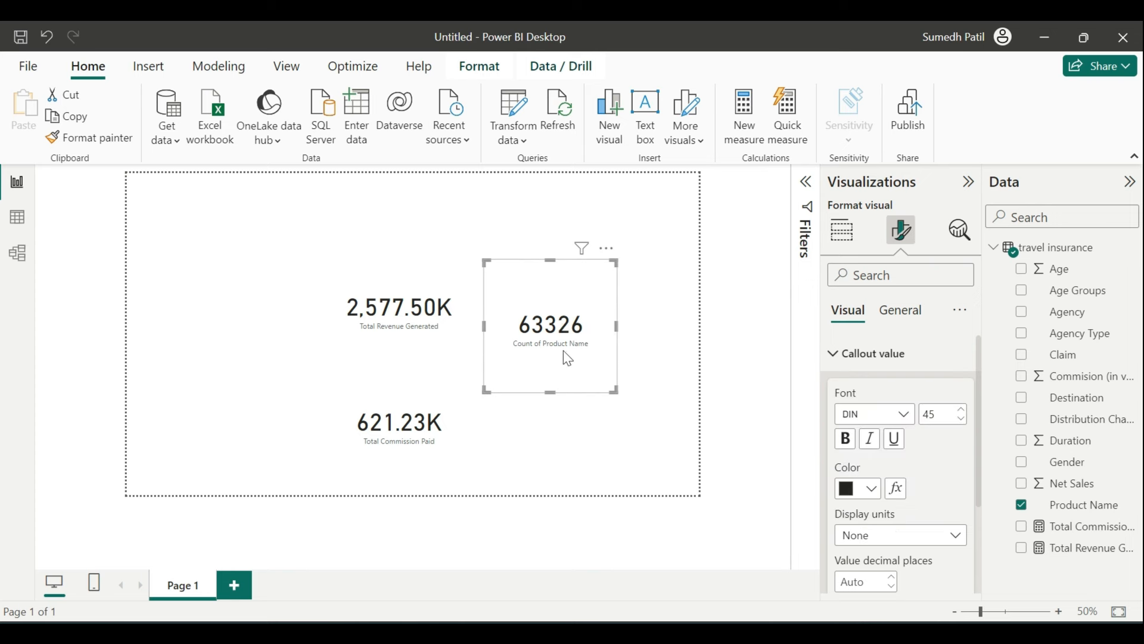
# Shorten the Count of Product Name card so its value lines up with the revenue card's
pyautogui.moveTo(557, 390); pyautogui.dragTo(565, 371)
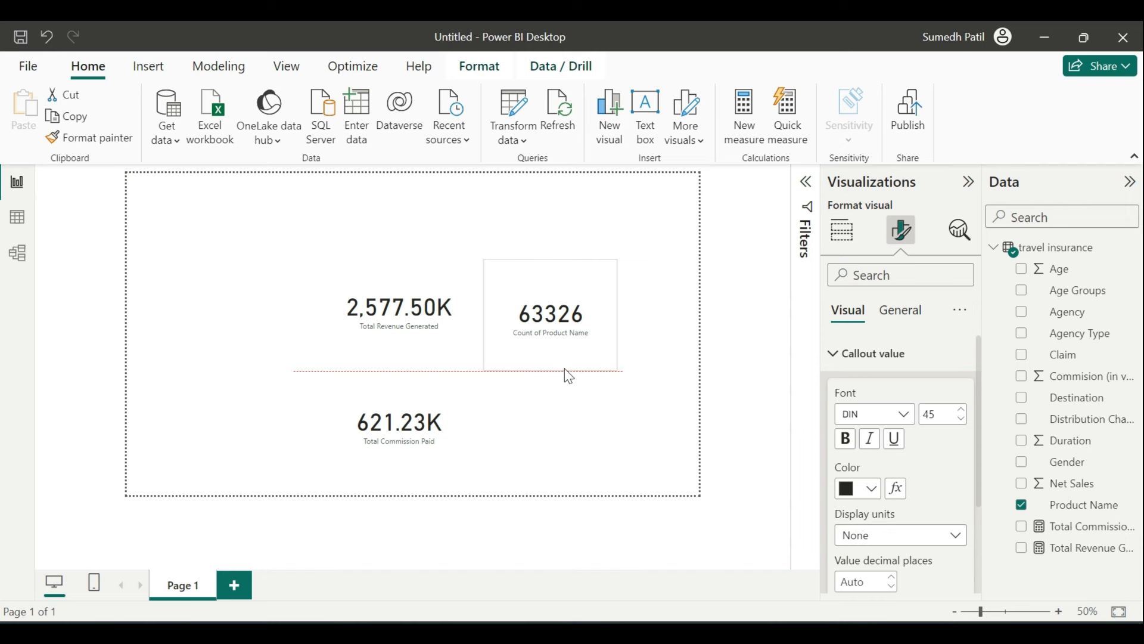
pyautogui.click(598, 462)
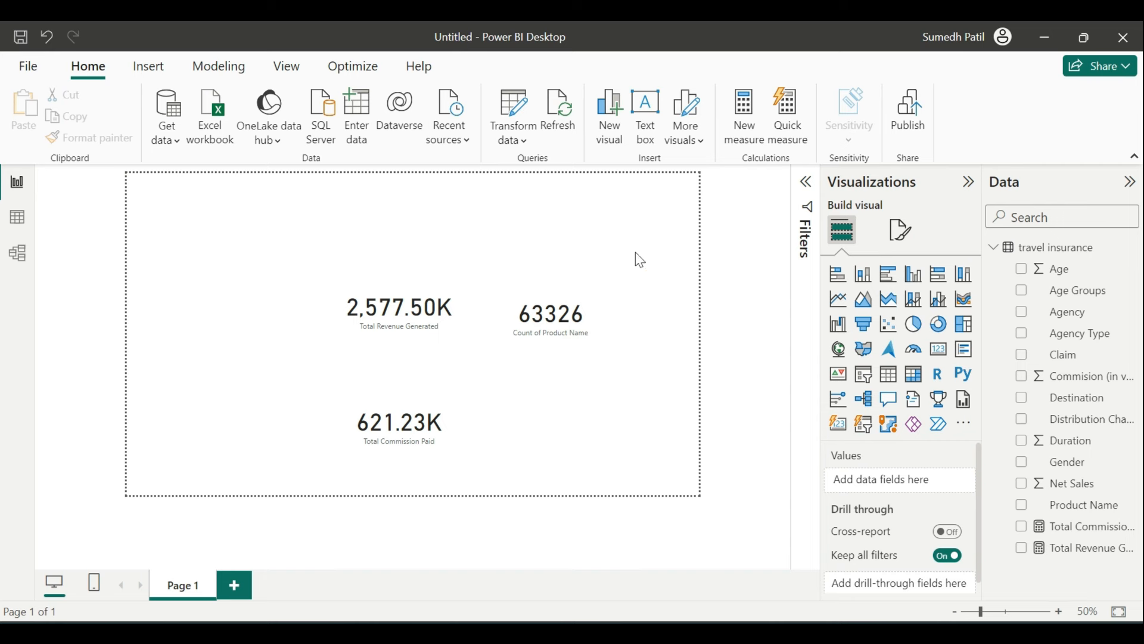
pyautogui.click(571, 287)
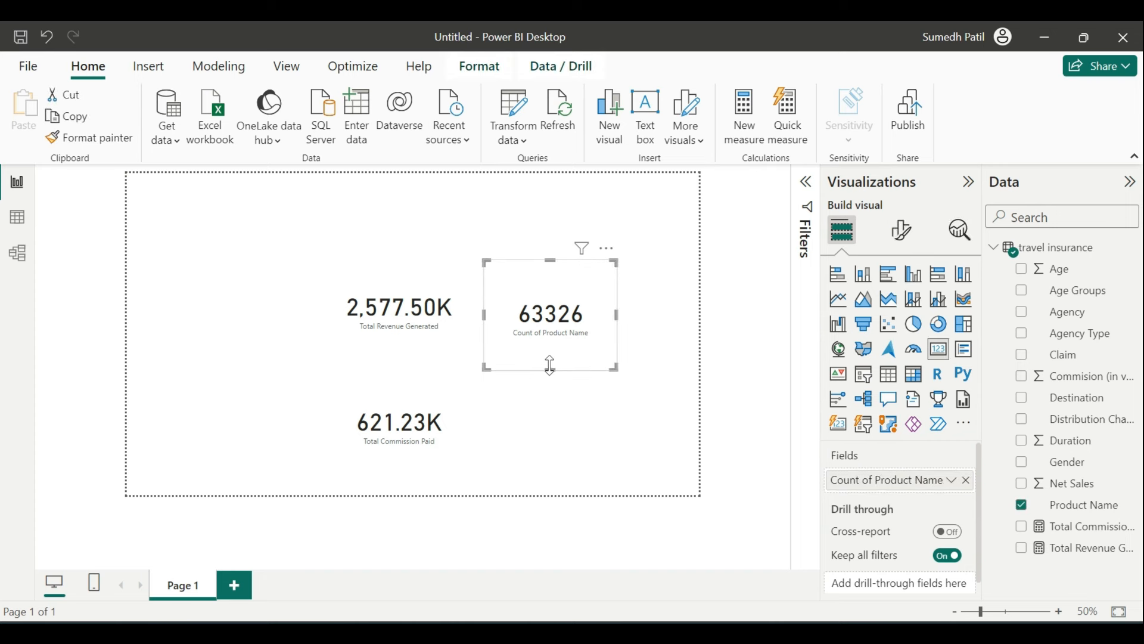
pyautogui.moveTo(549, 370); pyautogui.dragTo(574, 353)
# Create the measure Total Claims Made = CALCULATE(COUNT('travel insurance'[Claim]),'travel insurance'[Claim] = "Yes")
pyautogui.click(664, 302)
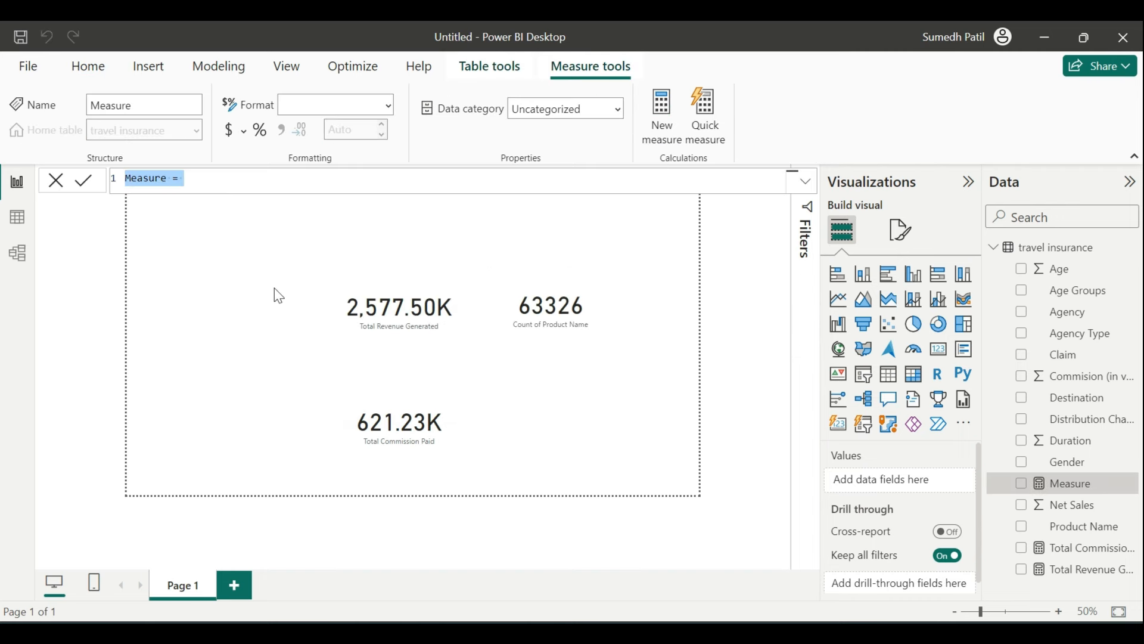
pyautogui.press('BackSpace')
pyautogui.write('To')
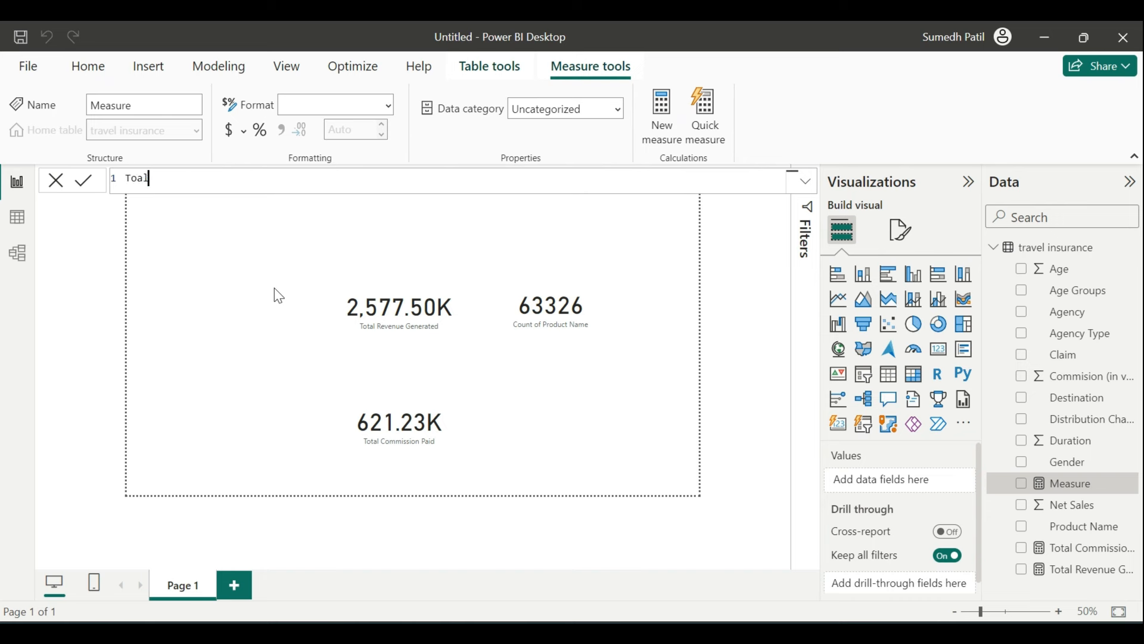
pyautogui.write('tal Claims Made = Cal')
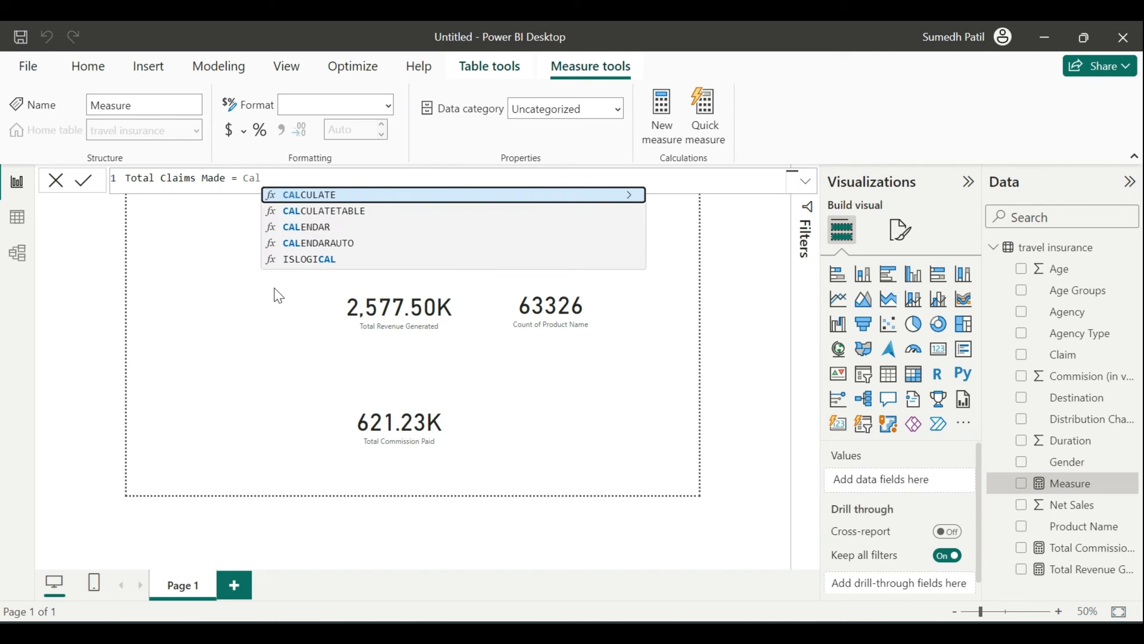
pyautogui.press('Tab')
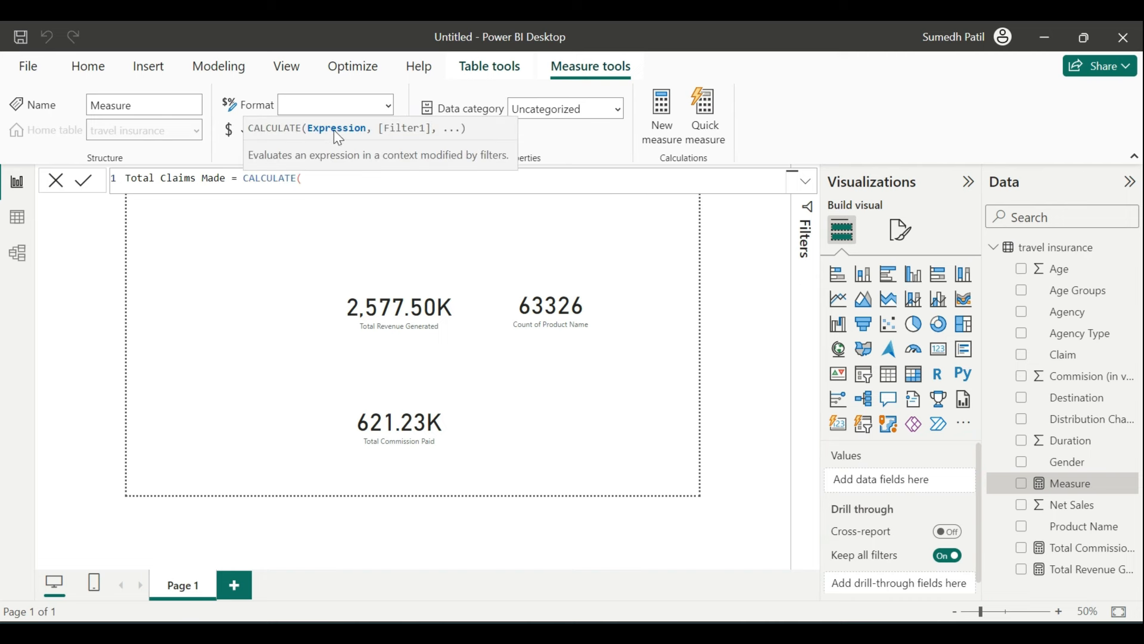
pyautogui.write('Count')
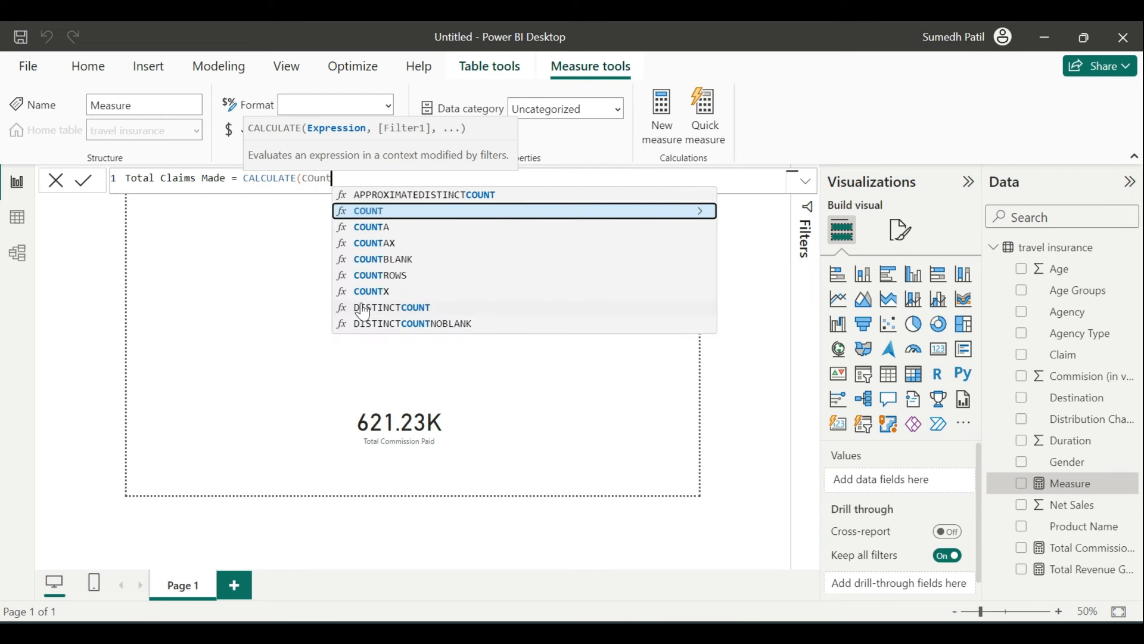
pyautogui.press('Tab')
pyautogui.write('Cla')
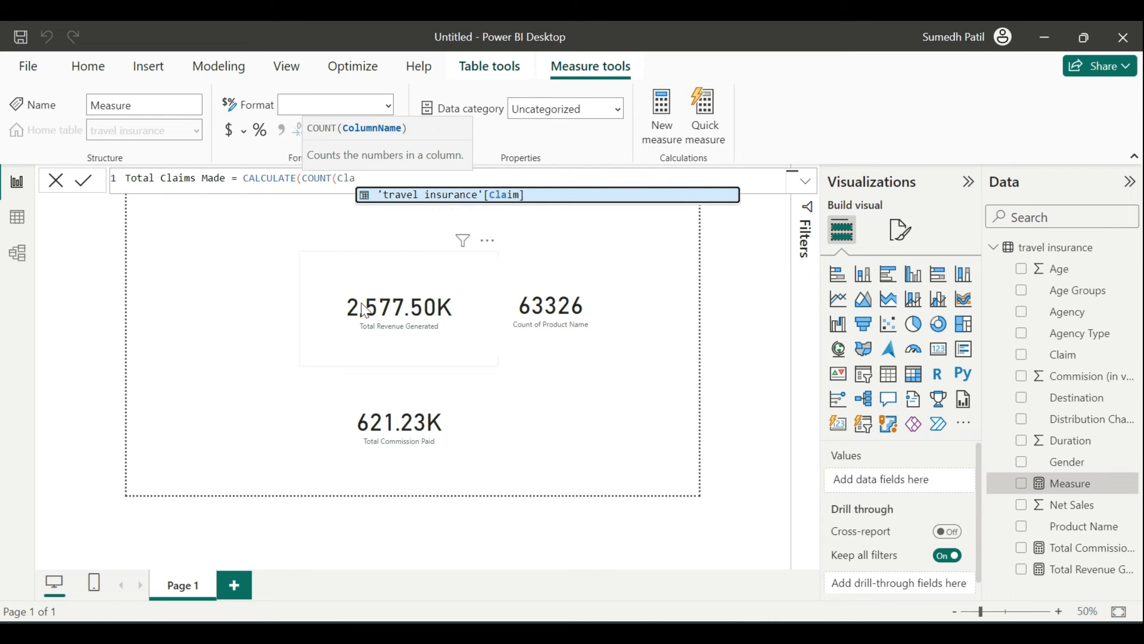
pyautogui.press('Tab')
pyautogui.write(')')
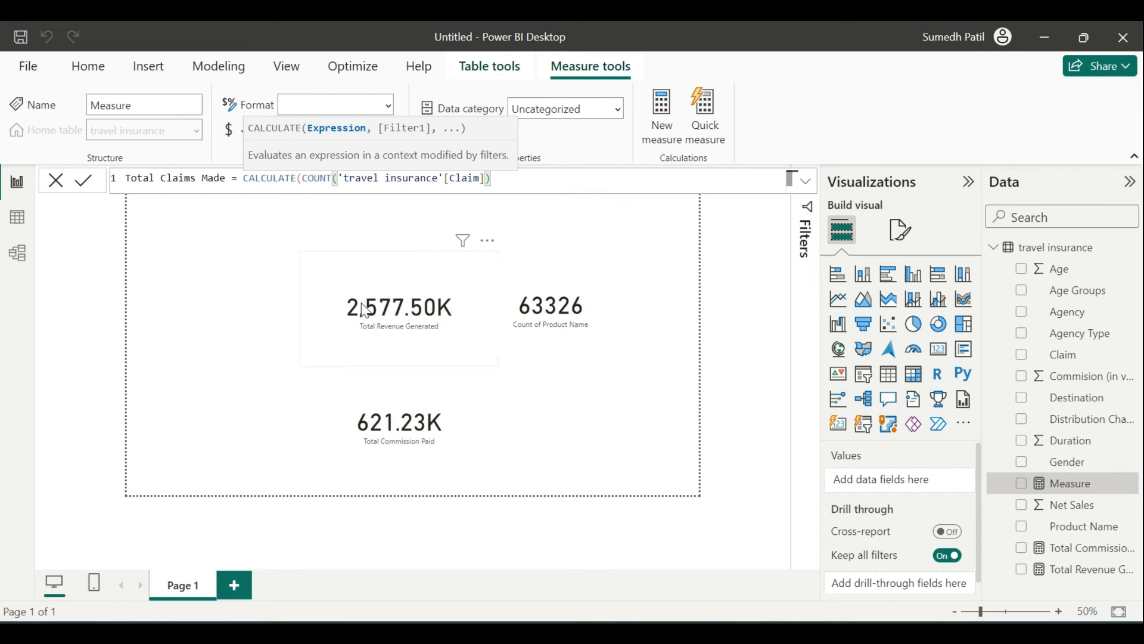
pyautogui.write(',')
pyautogui.write('Cla')
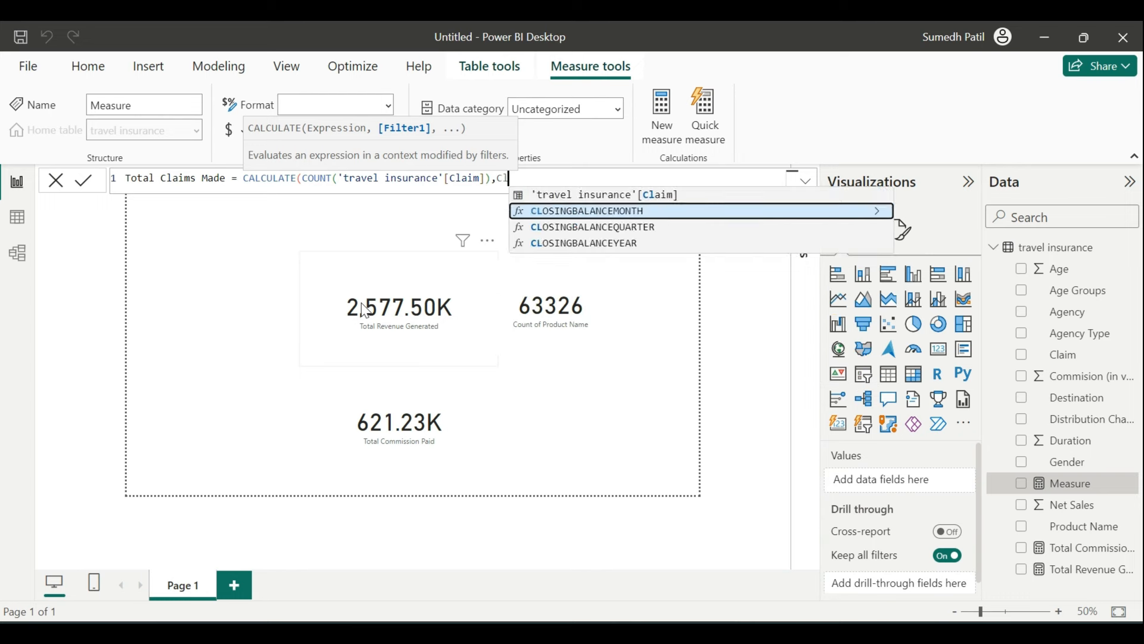
pyautogui.press('BackSpace')
pyautogui.press('BackSpace')
pyautogui.press('BackSpace')
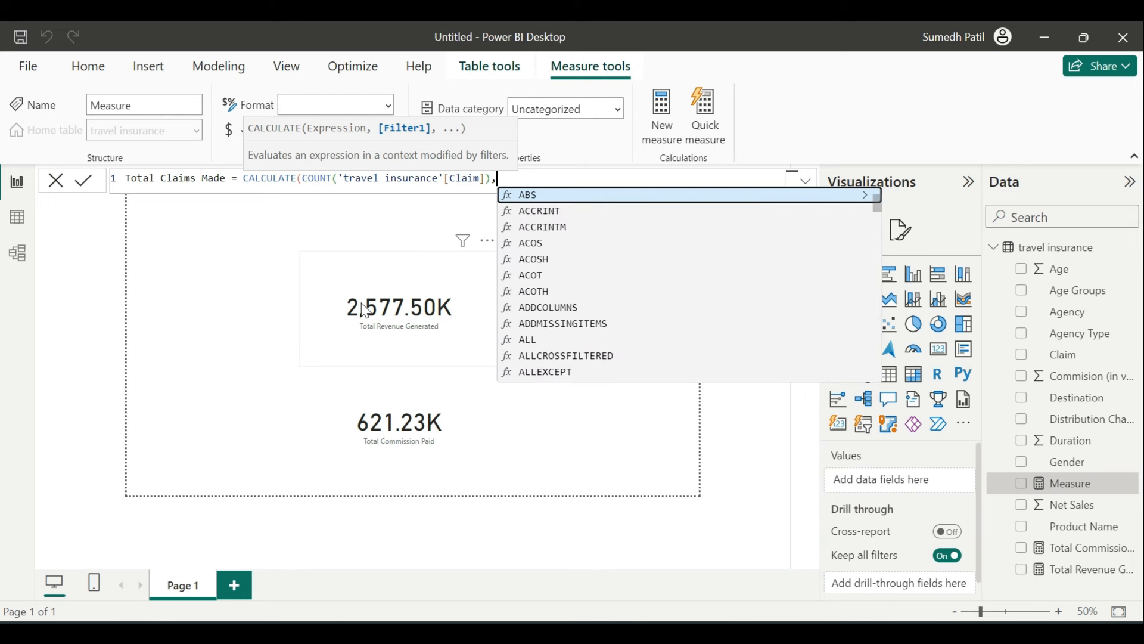
pyautogui.write("'travel insurance'[Claim] =")
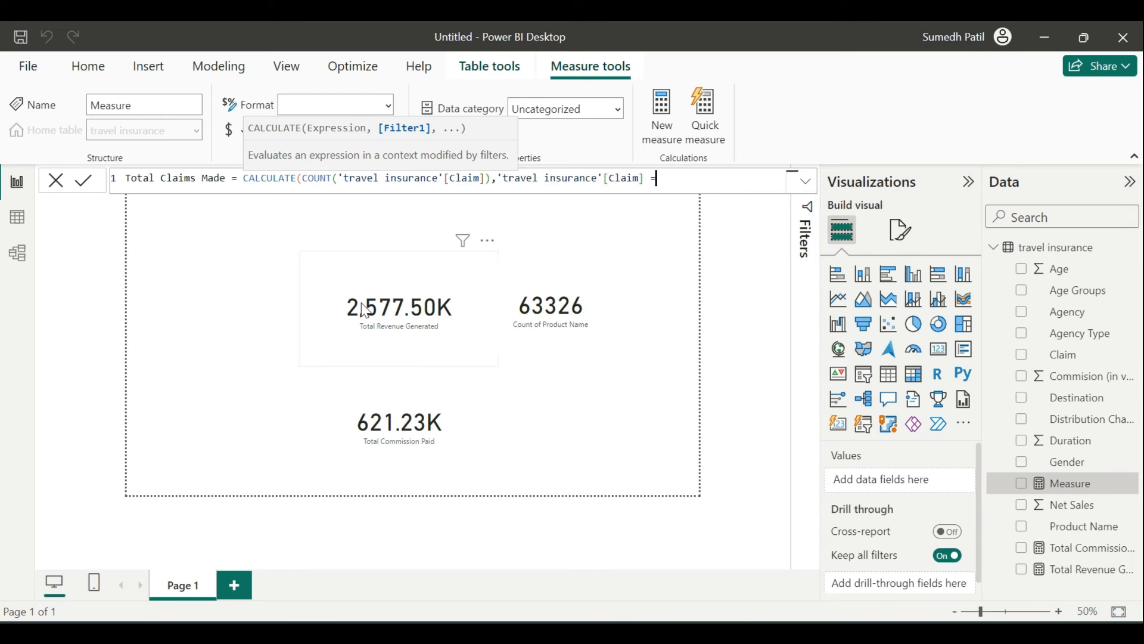
pyautogui.write(' "Yes")')
pyautogui.press('Return')
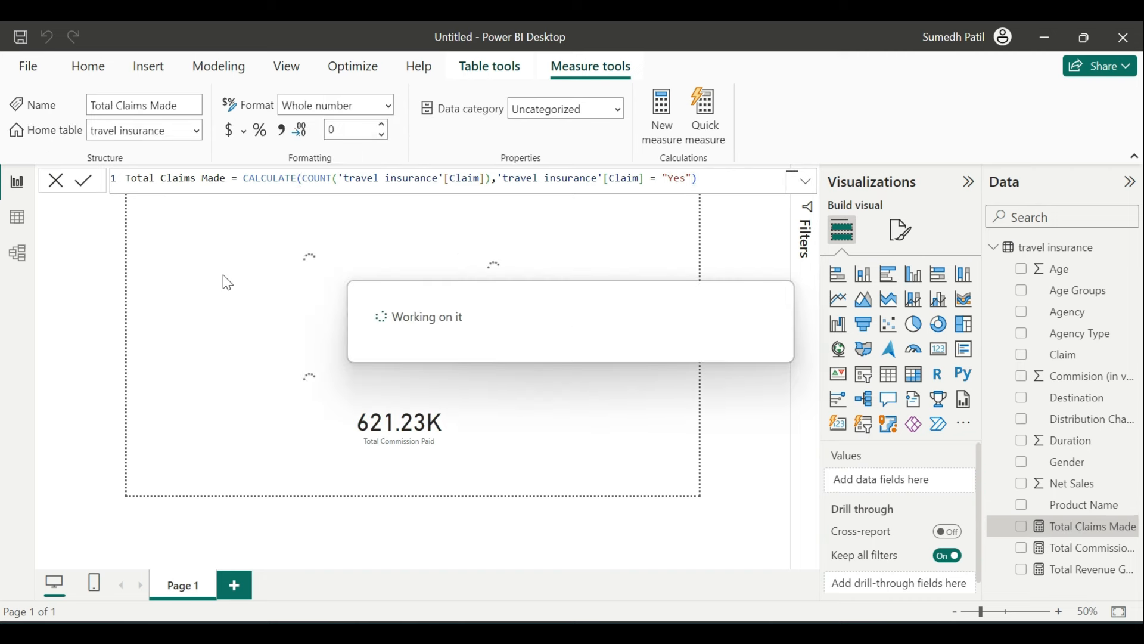
pyautogui.click(663, 511)
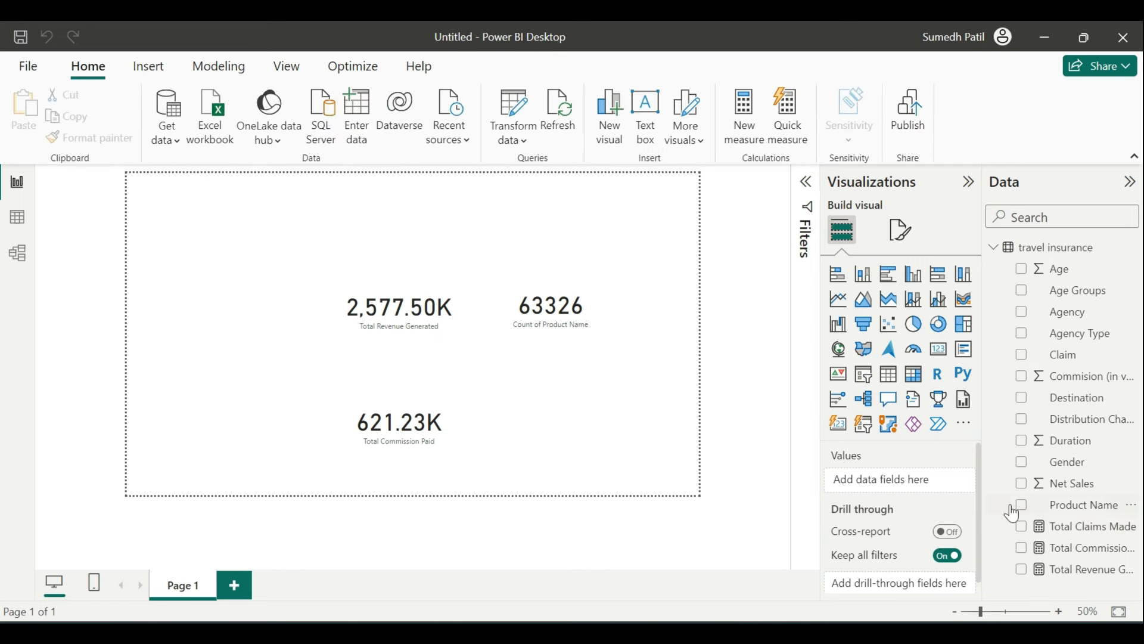
# Show Total Claims Made as a card below the Count of Product Name card
pyautogui.moveTo(1074, 535); pyautogui.dragTo(613, 426)
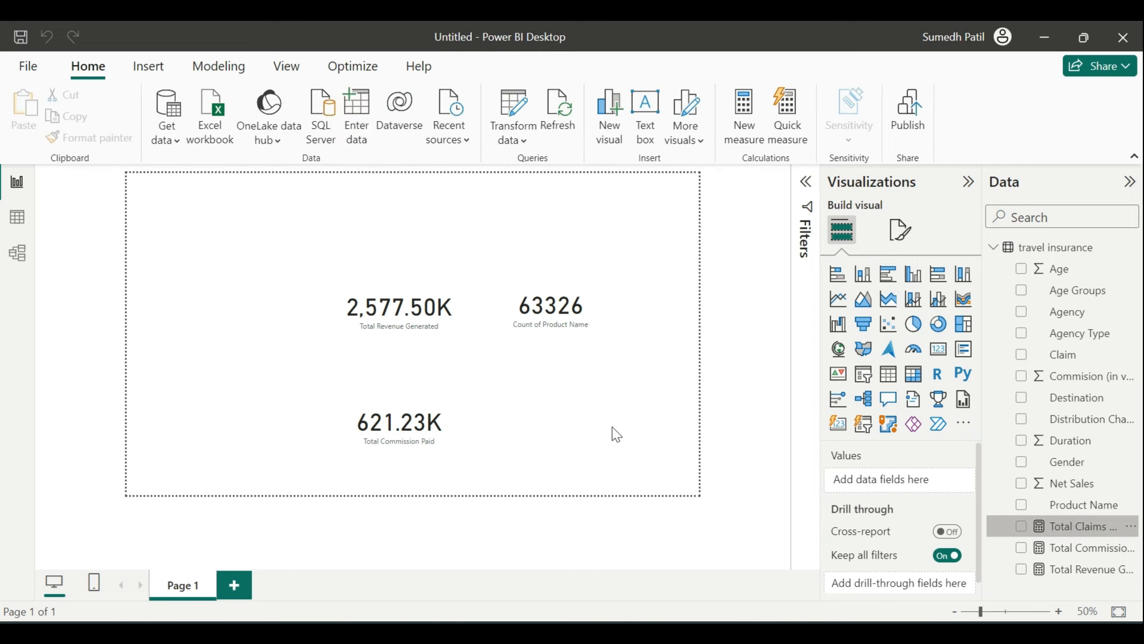
pyautogui.click(938, 348)
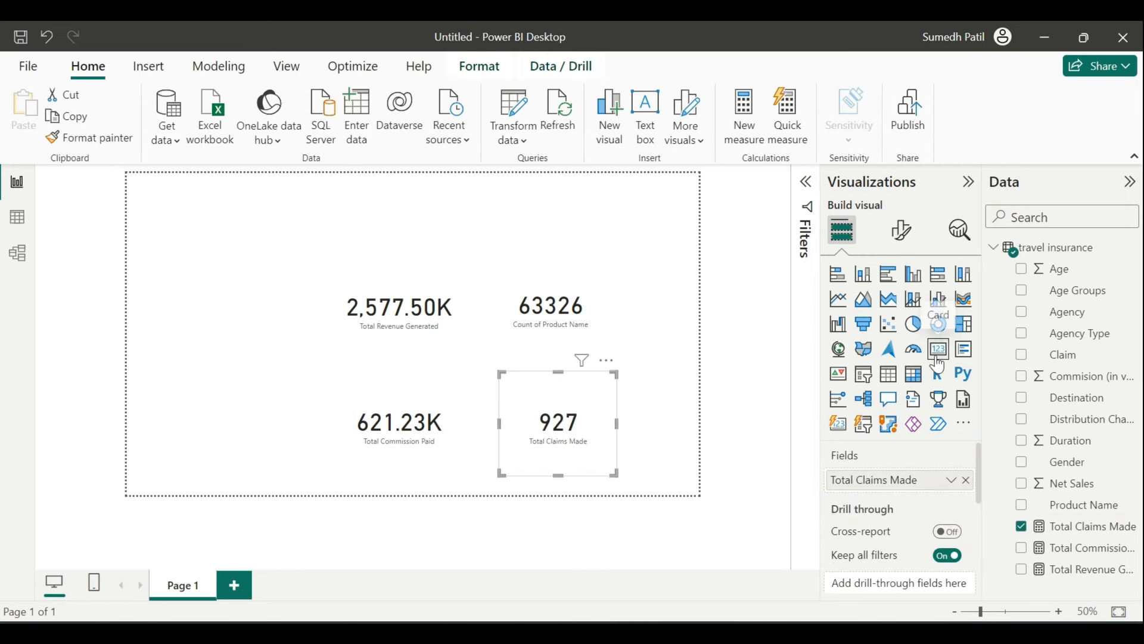
pyautogui.click(634, 431)
pyautogui.click(593, 430)
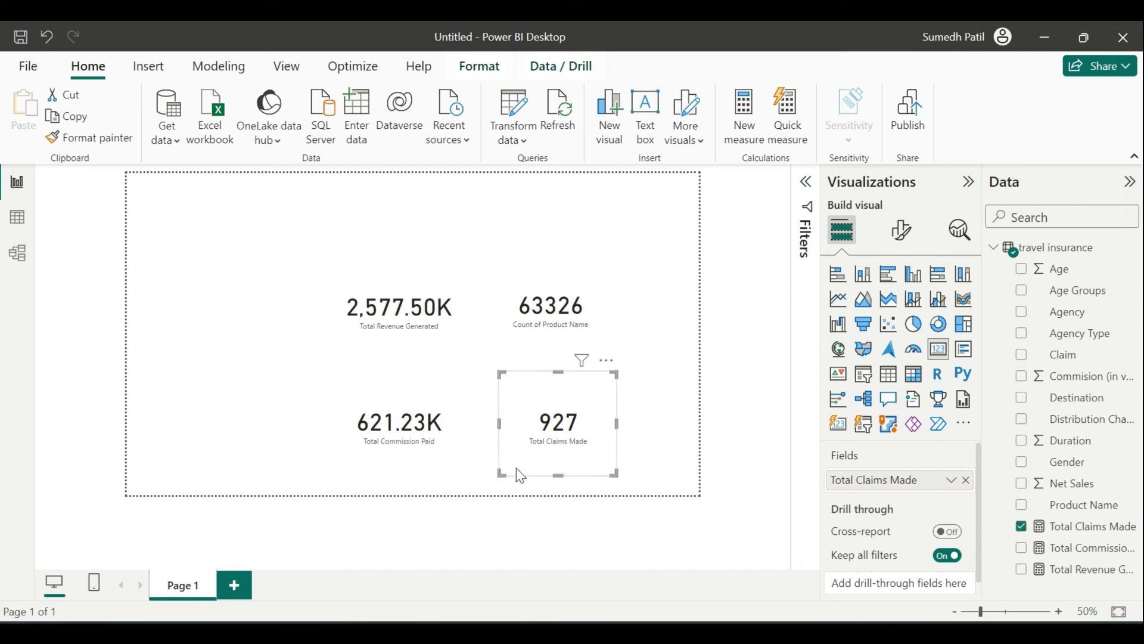
pyautogui.click(659, 391)
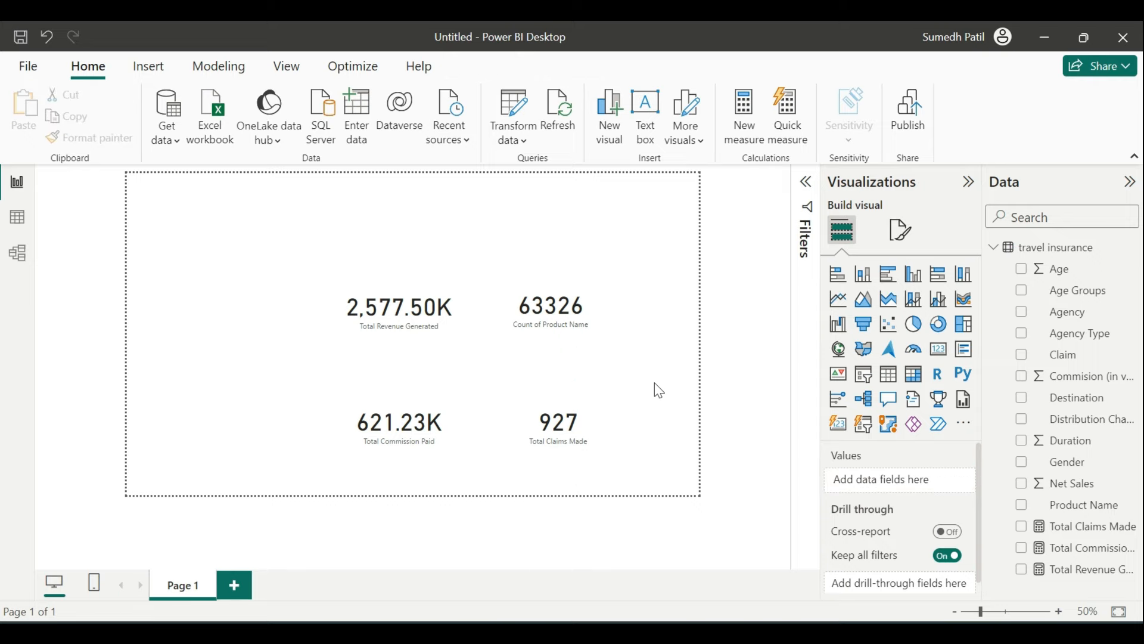
# Check the Recommended Analysis tasks in the Word document and the Age Groups column in the travel insurance table, ending on the Power BI report page
pyautogui.hotkey('alt', 'Tab')
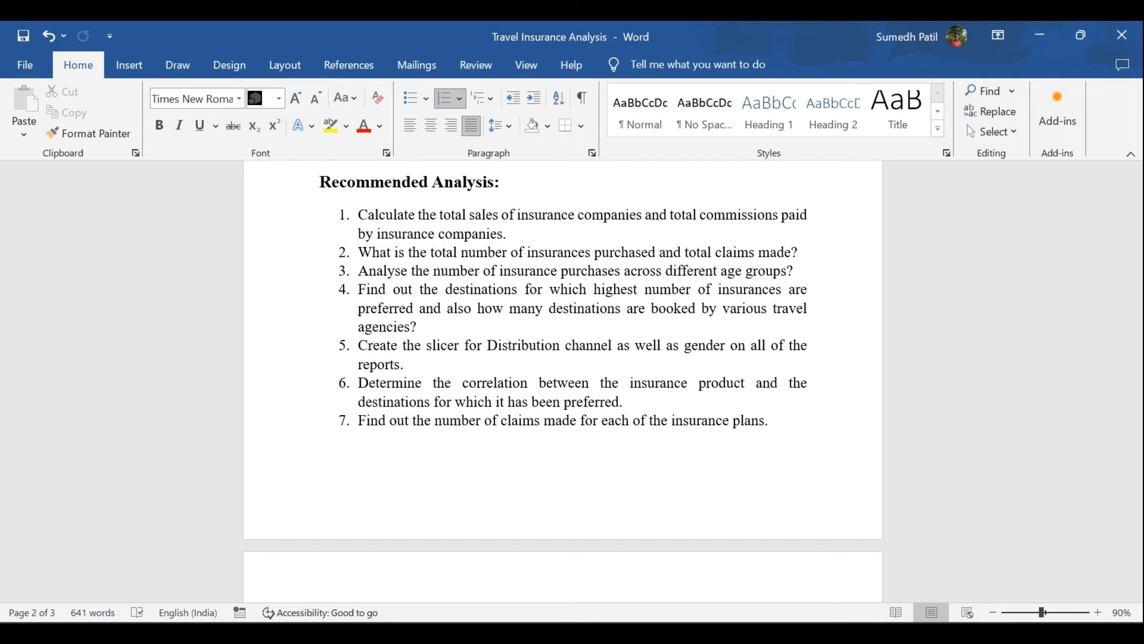
pyautogui.hotkey('alt', 'Tab')
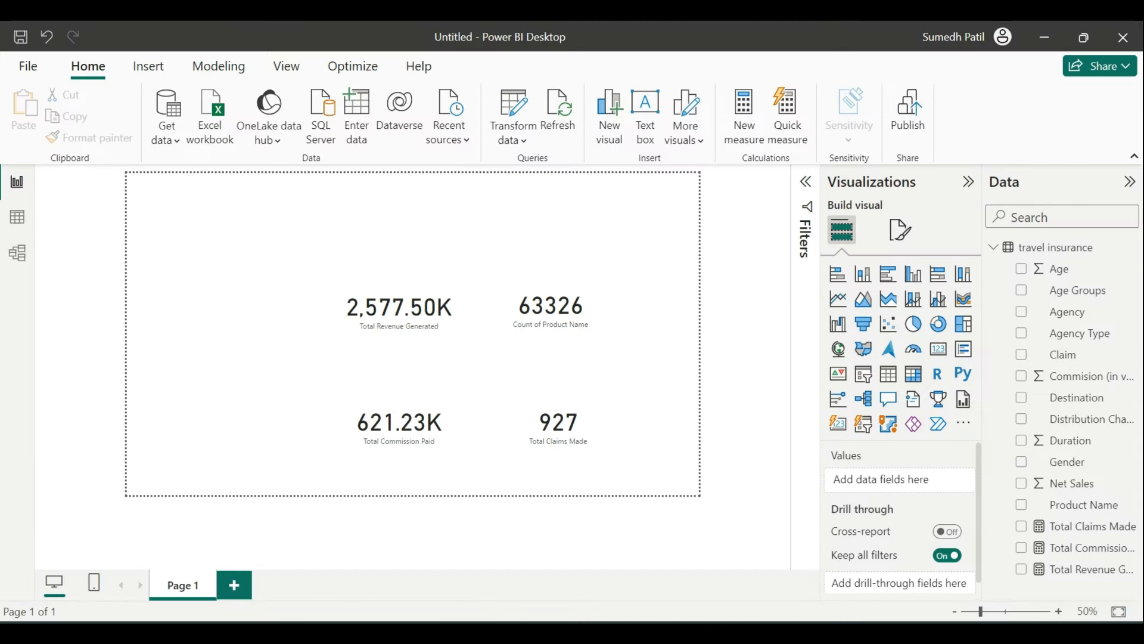
pyautogui.click(17, 231)
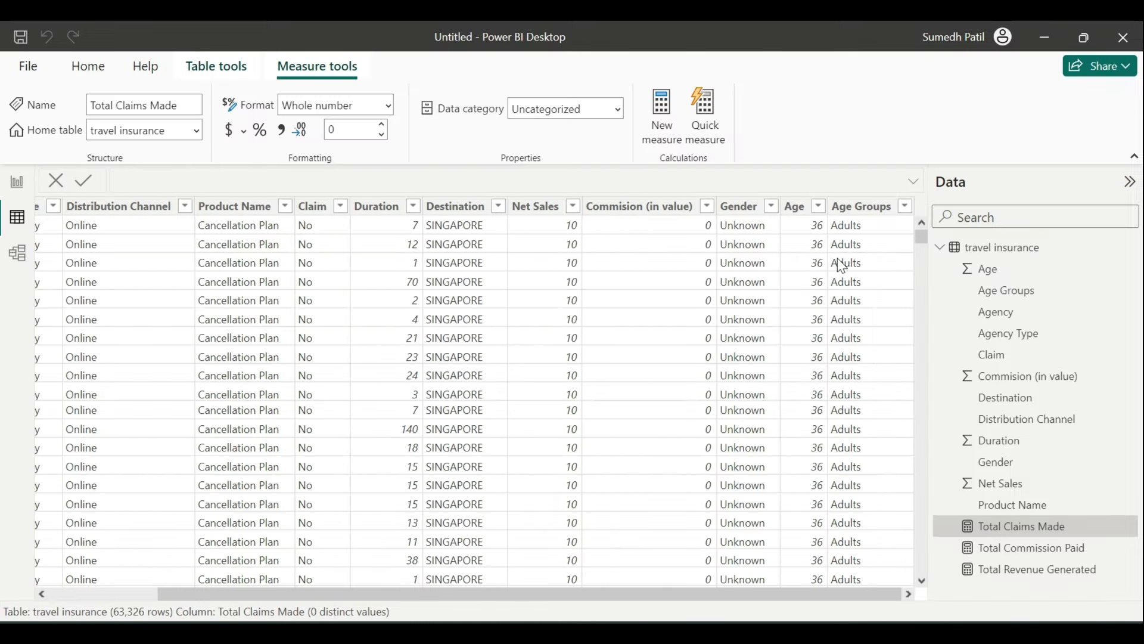
pyautogui.click(16, 182)
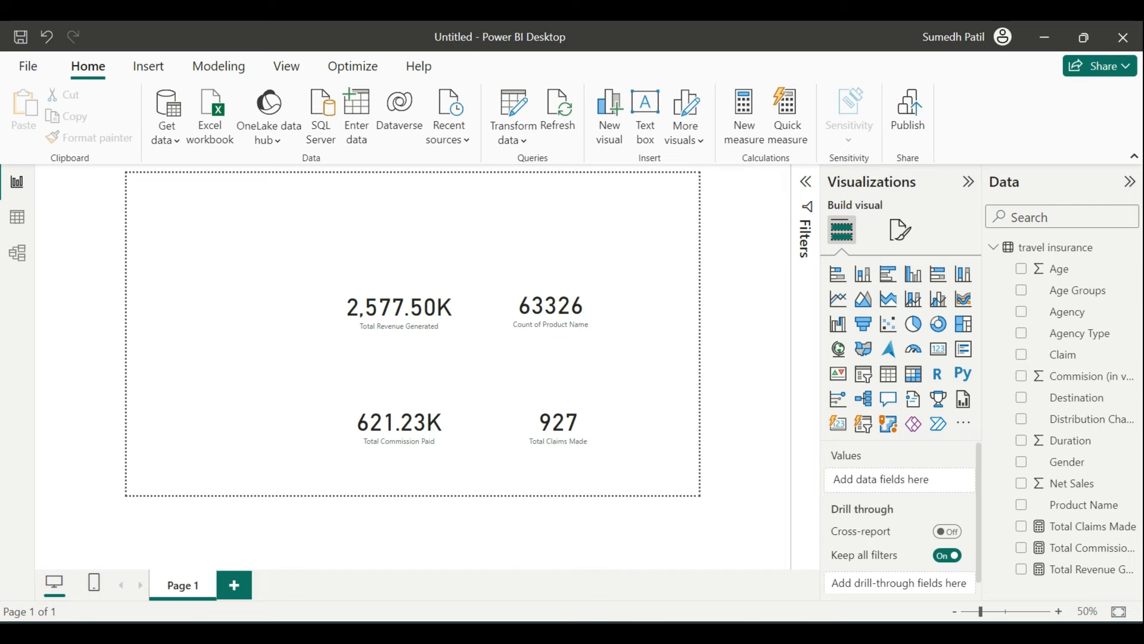
pyautogui.hotkey('alt', 'Tab')
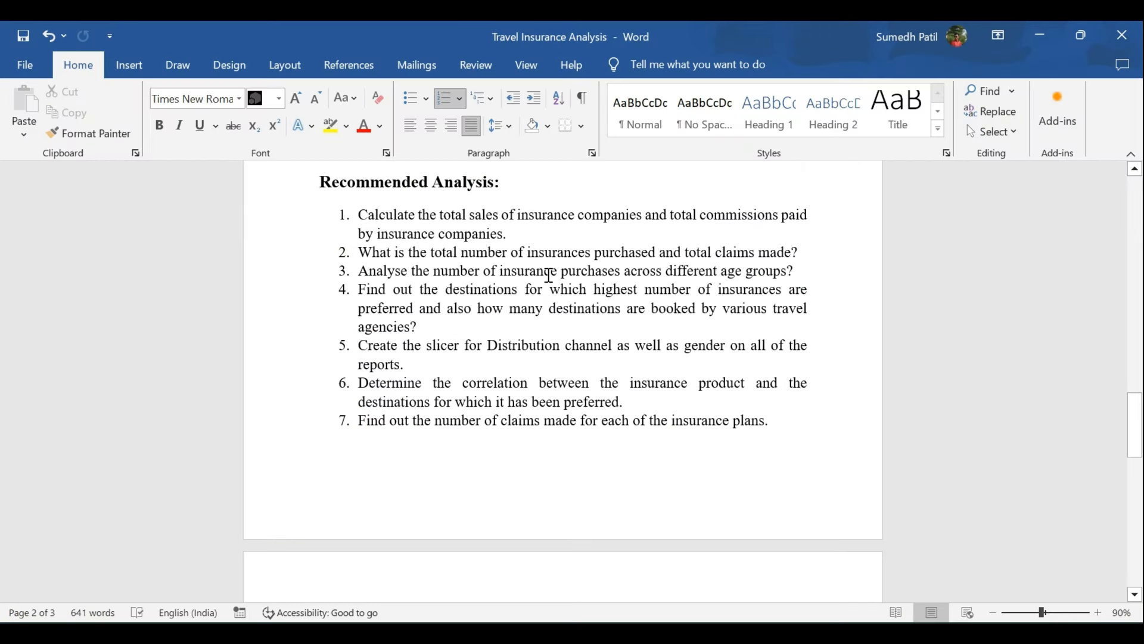
pyautogui.moveTo(813, 633)
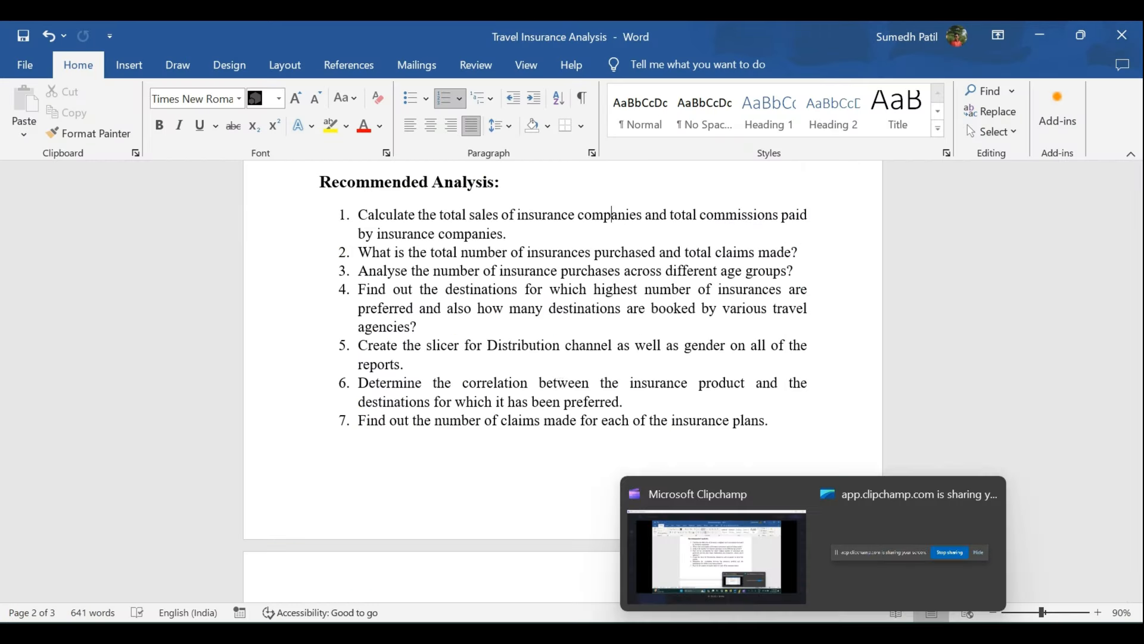
pyautogui.hotkey('alt', 'Tab')
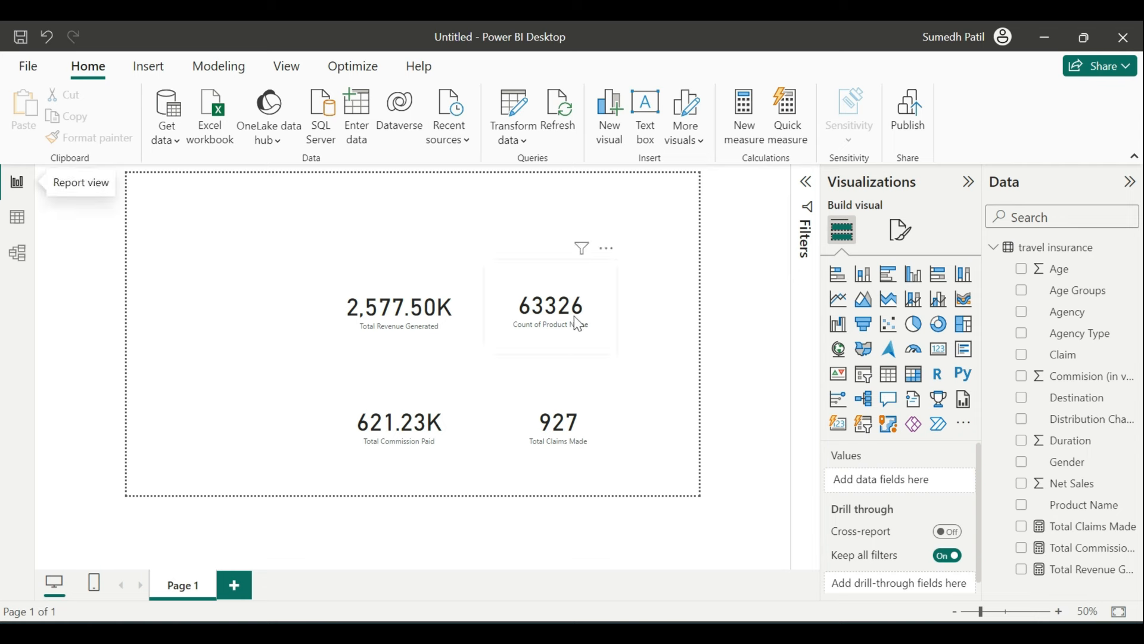
# Create the measure No. Of insurance purchased = COUNT('travel insurance'[Product Name])
pyautogui.click(525, 335)
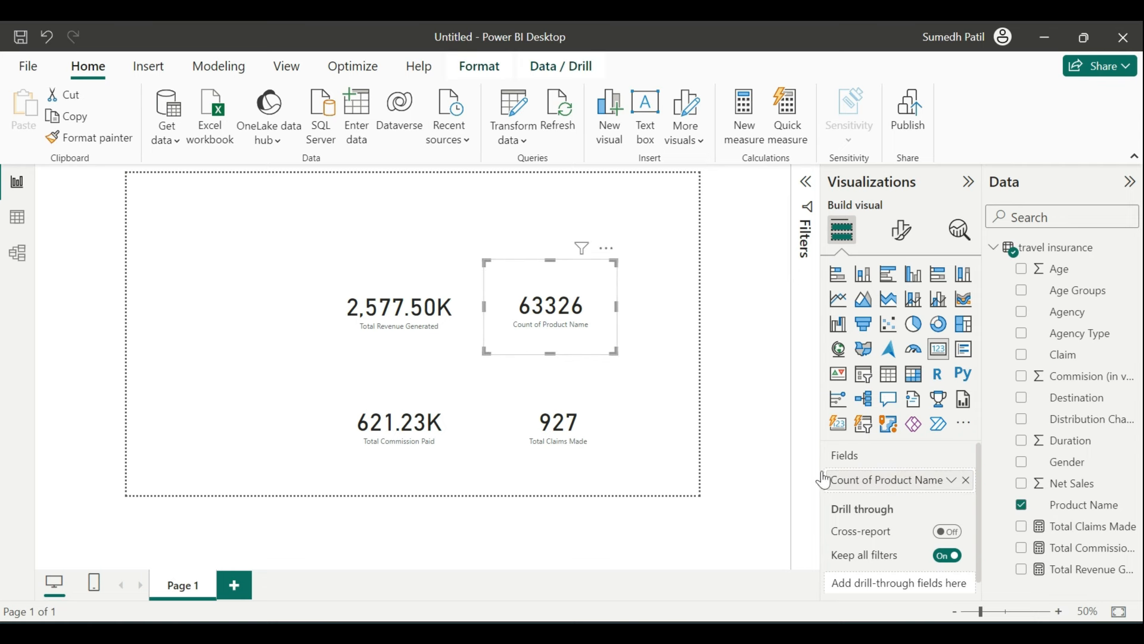
pyautogui.click(639, 294)
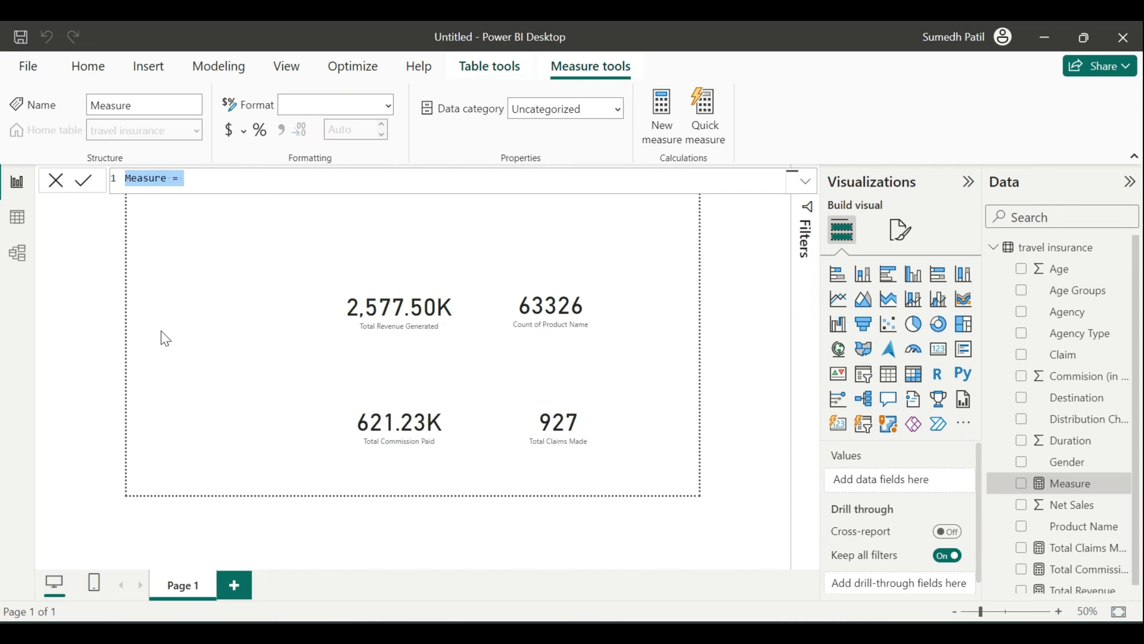
pyautogui.write('No. Of')
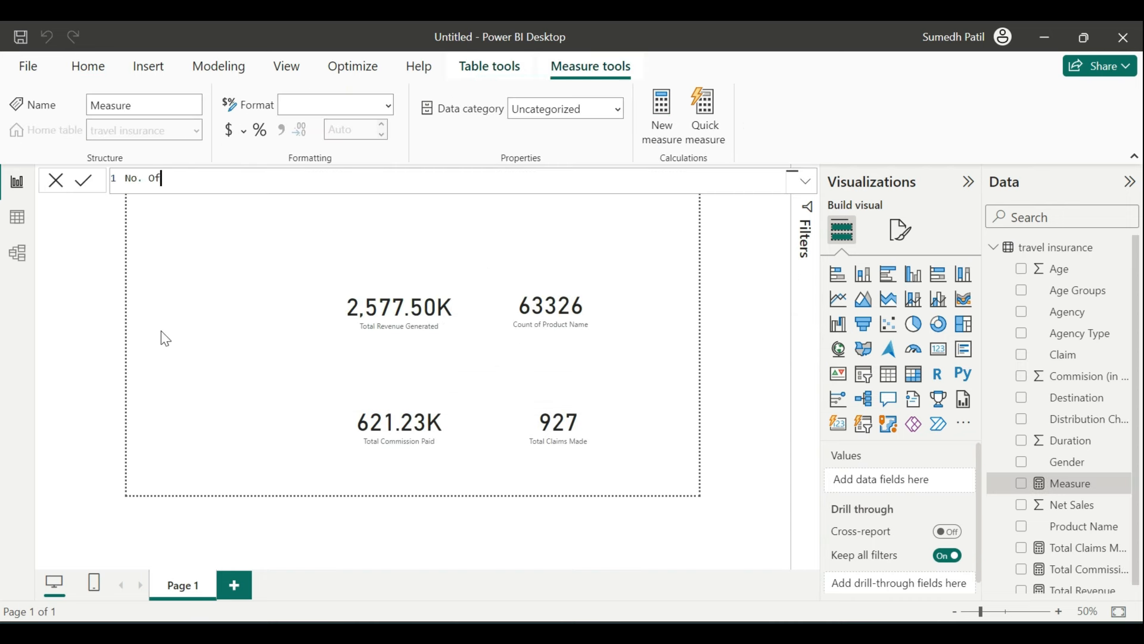
pyautogui.write(' insurance purchased')
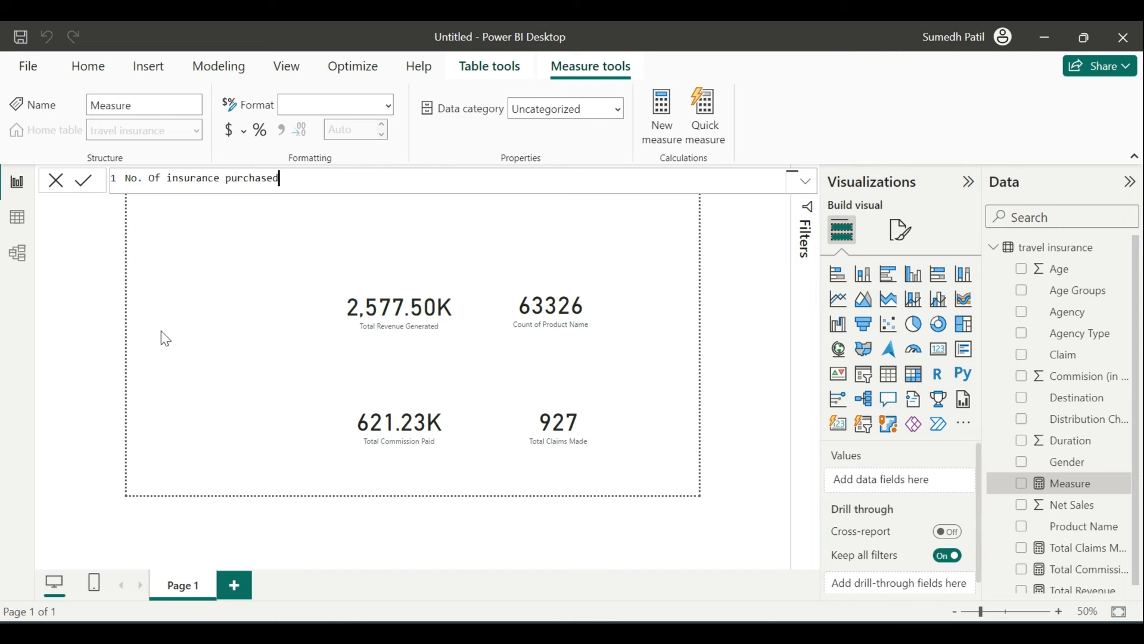
pyautogui.write(' = COU')
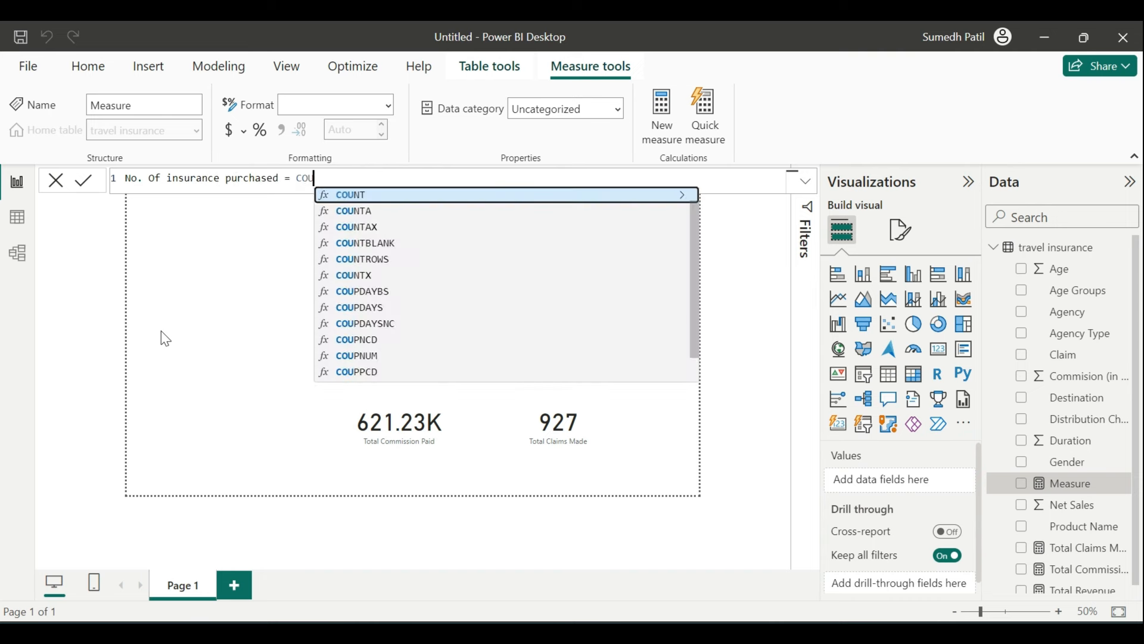
pyautogui.write('NT(')
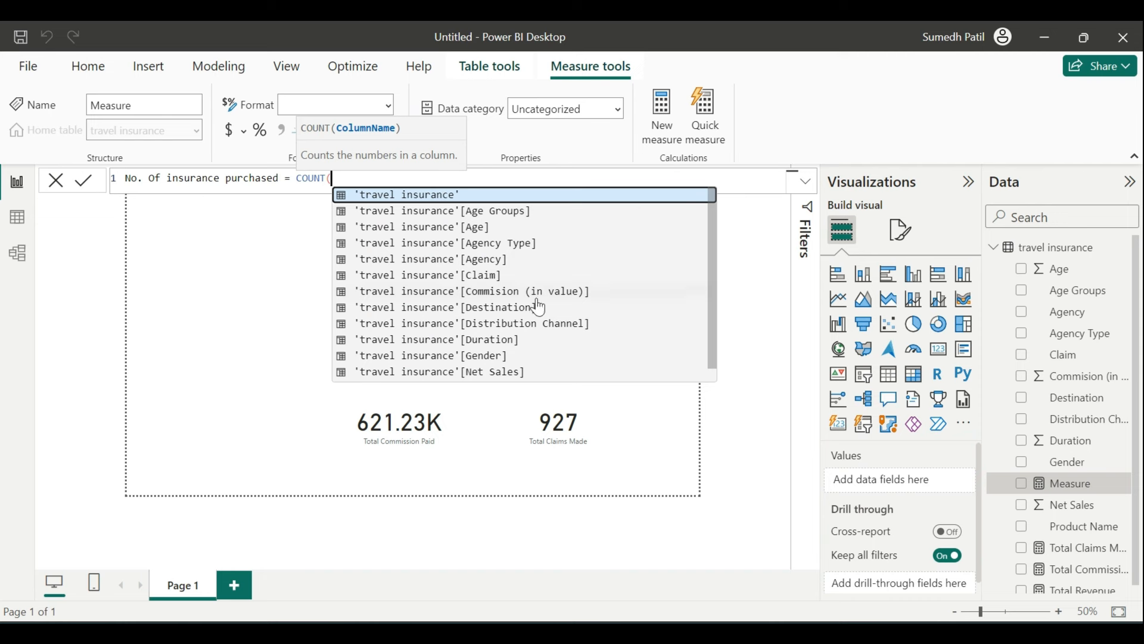
pyautogui.scroll(-1, 524, 352)
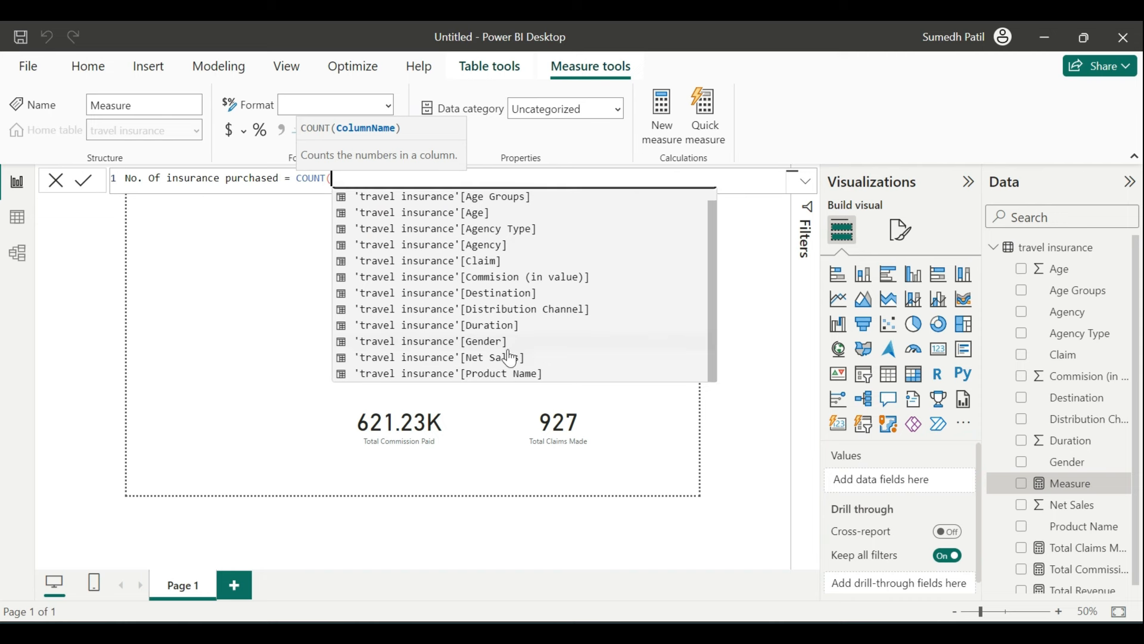
pyautogui.click(503, 371)
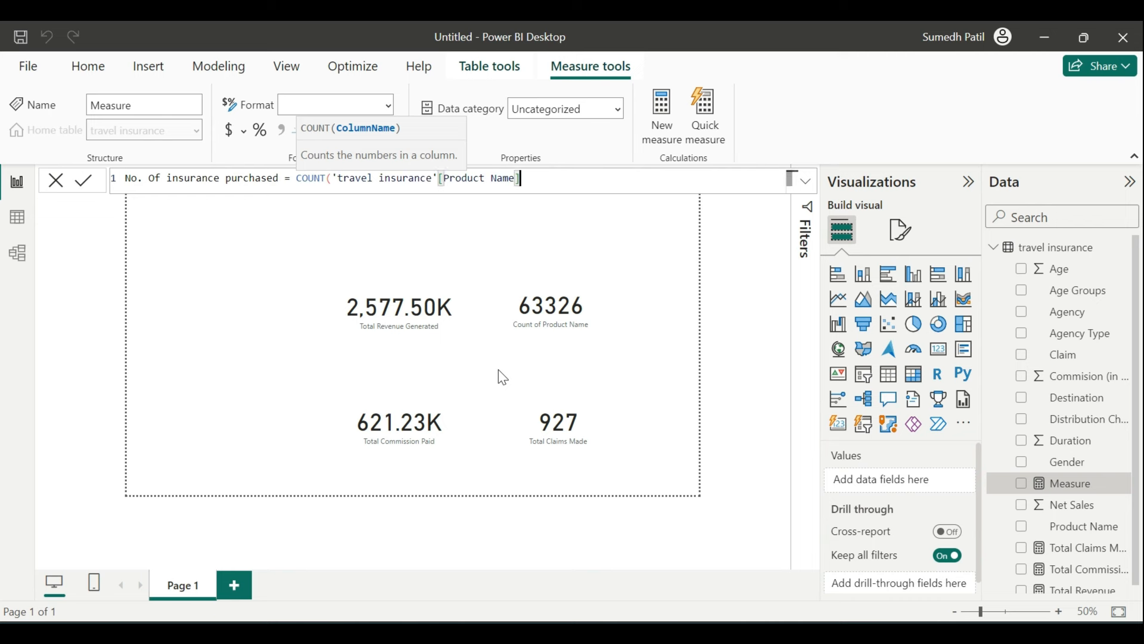
pyautogui.write(')')
pyautogui.press('Return')
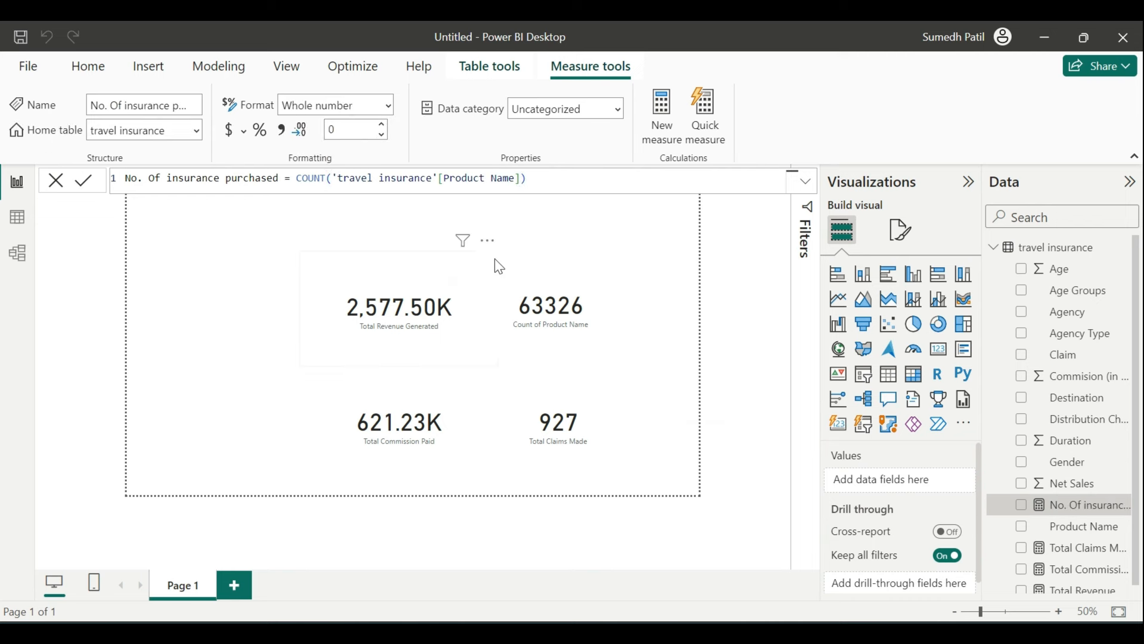
# Show No. Of insurance purchased as a card on the report page, with the callout value's display units set to None
pyautogui.moveTo(1085, 504); pyautogui.dragTo(256, 358)
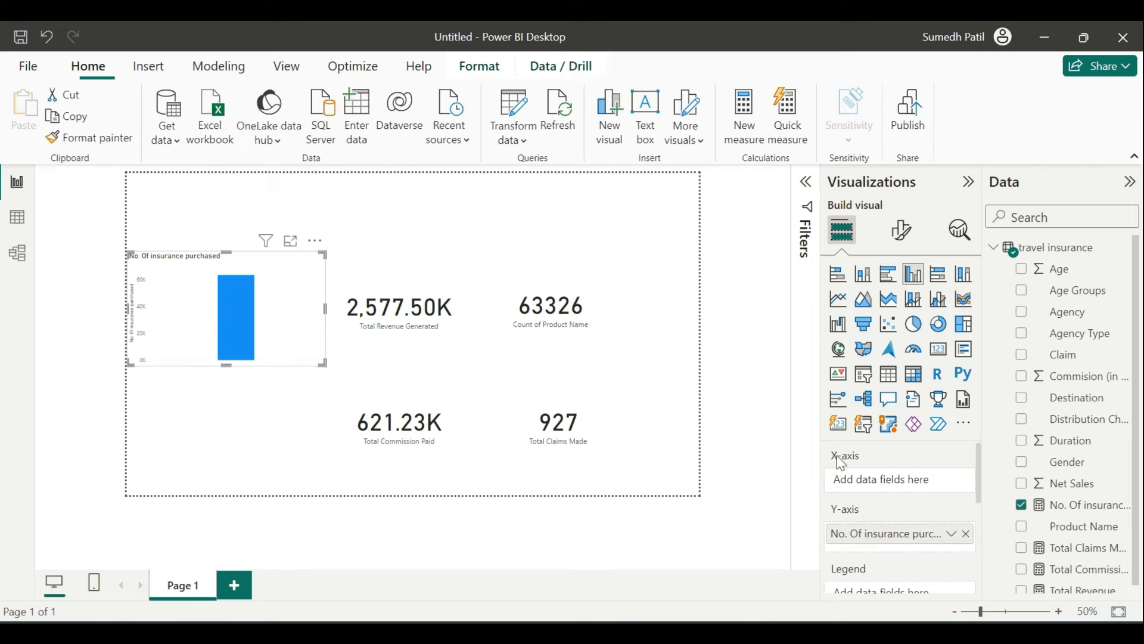
pyautogui.click(946, 351)
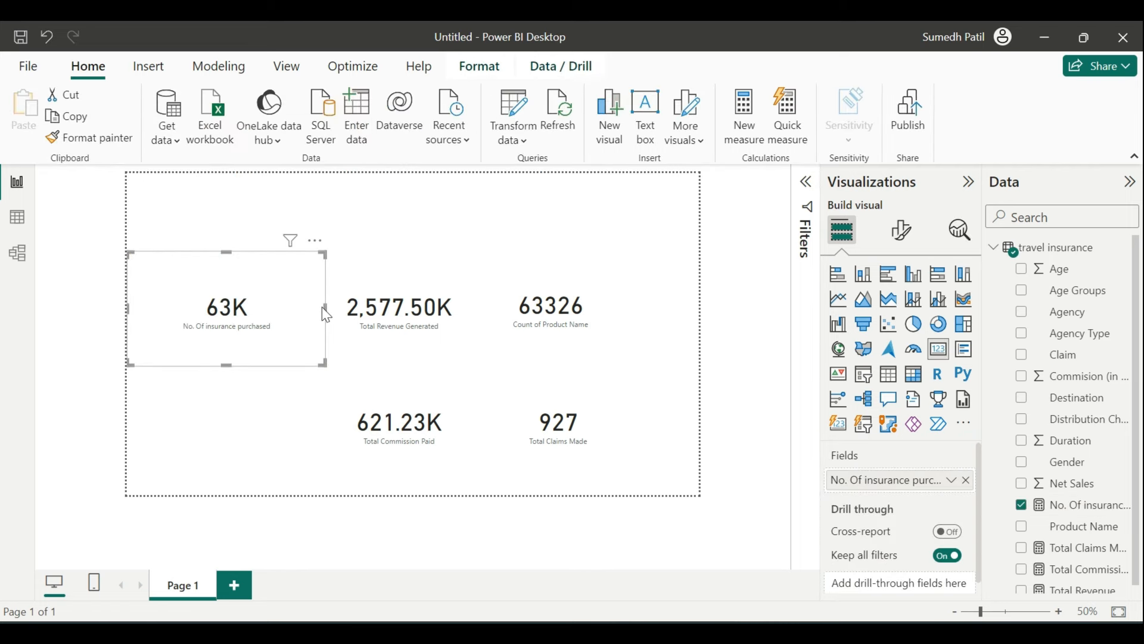
pyautogui.click(903, 236)
pyautogui.click(888, 352)
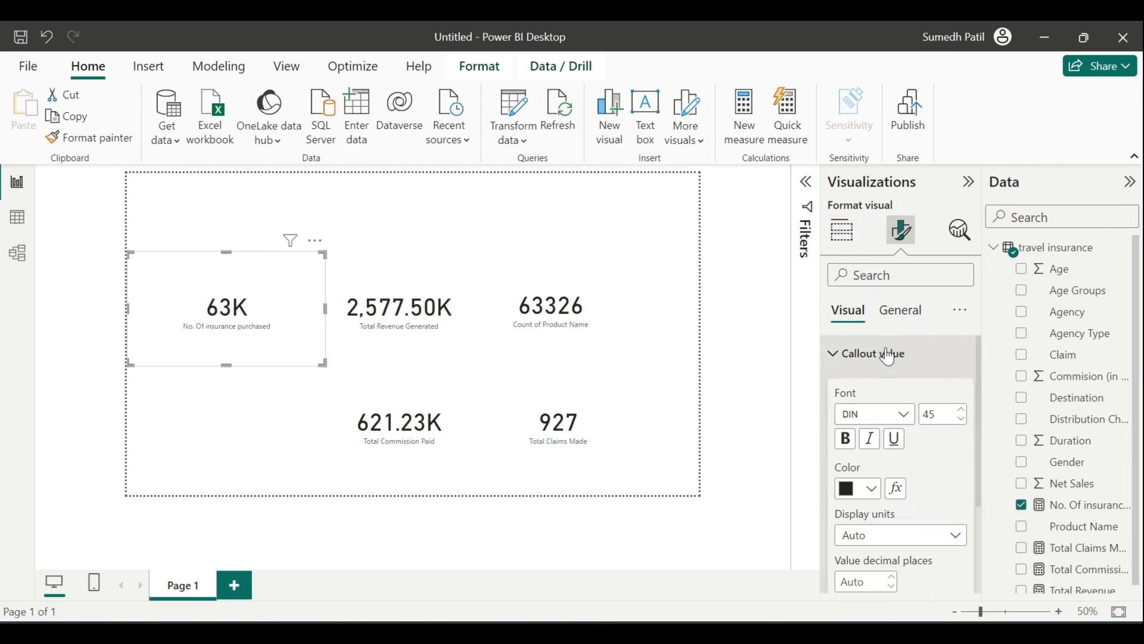
pyautogui.click(881, 535)
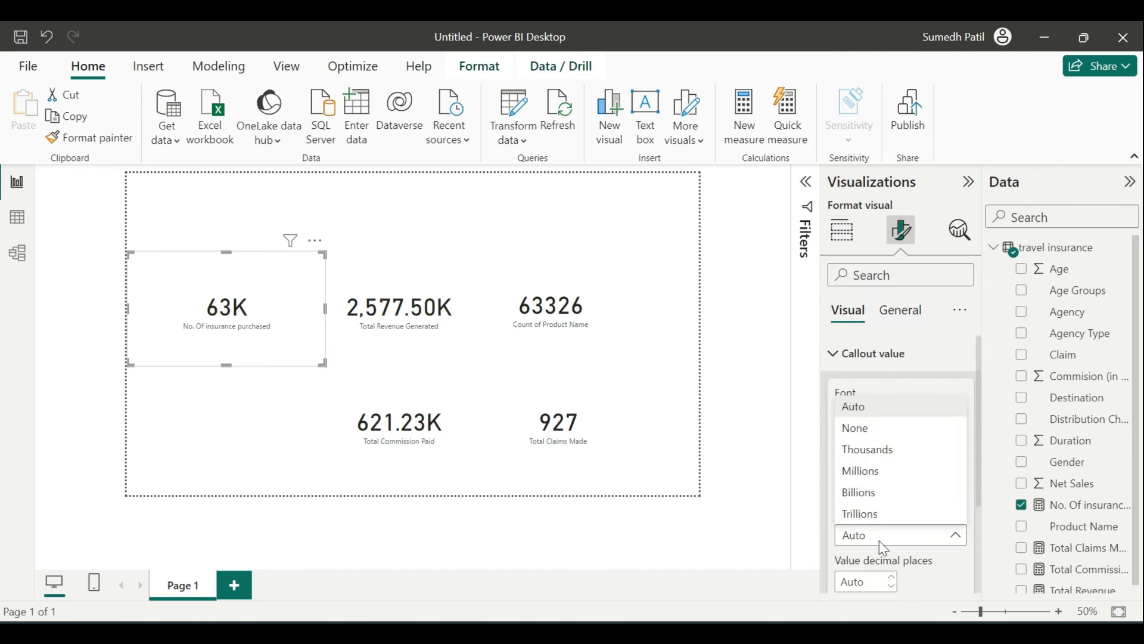
pyautogui.click(892, 428)
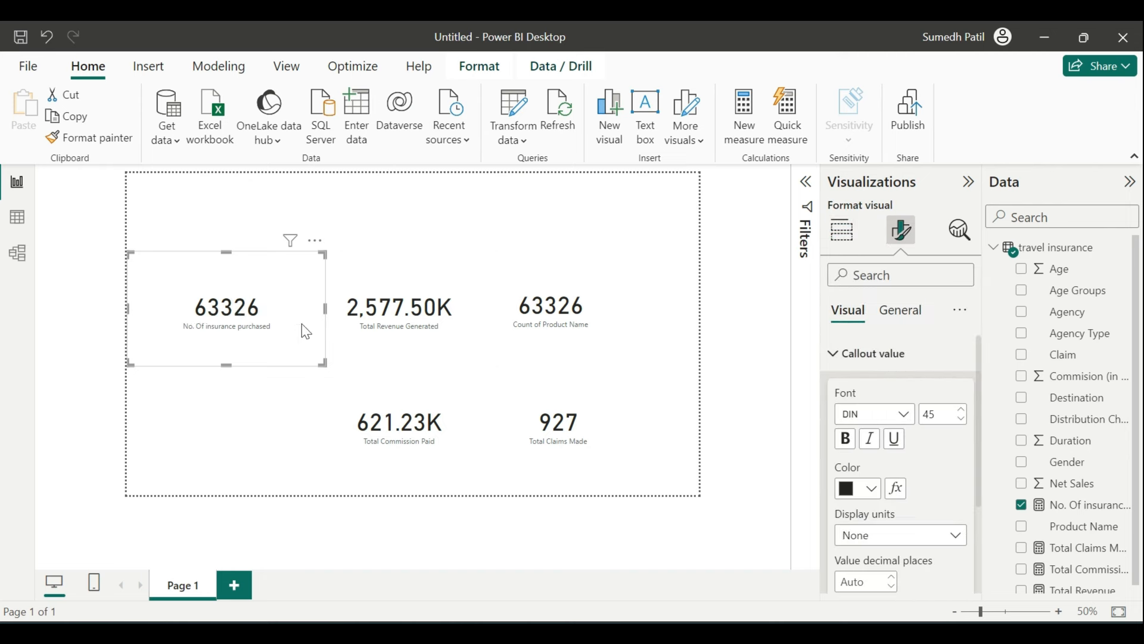
# Replace the Count of Product Name card with the No. Of insurance purchased card, resized so its value lines up with the revenue card's
pyautogui.click(524, 347)
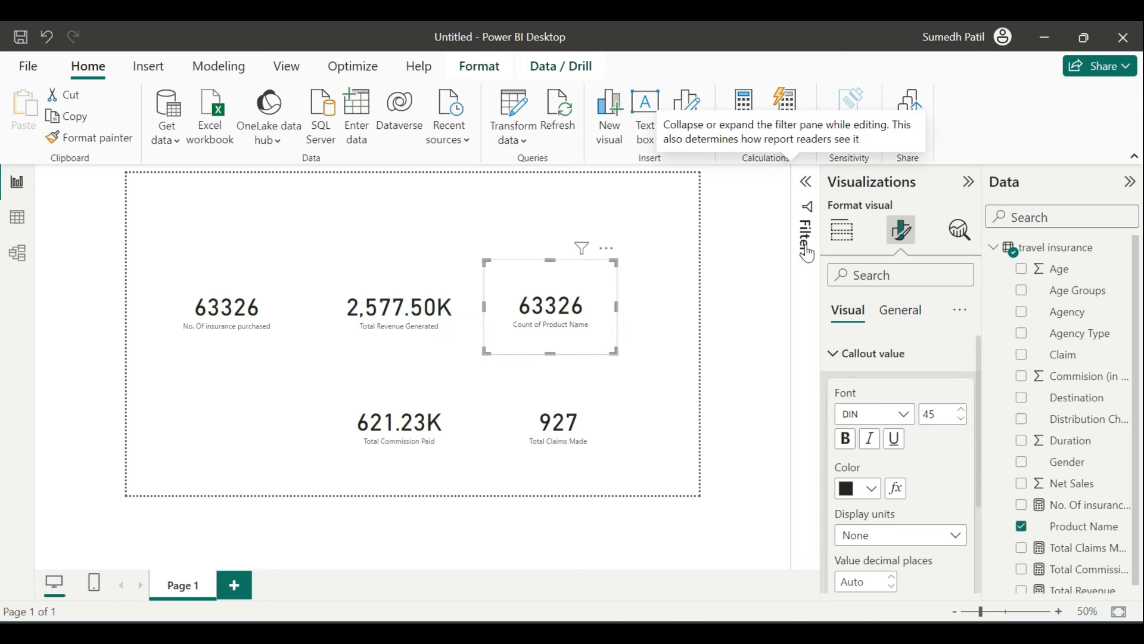
pyautogui.press('Delete')
pyautogui.moveTo(251, 362); pyautogui.dragTo(617, 347)
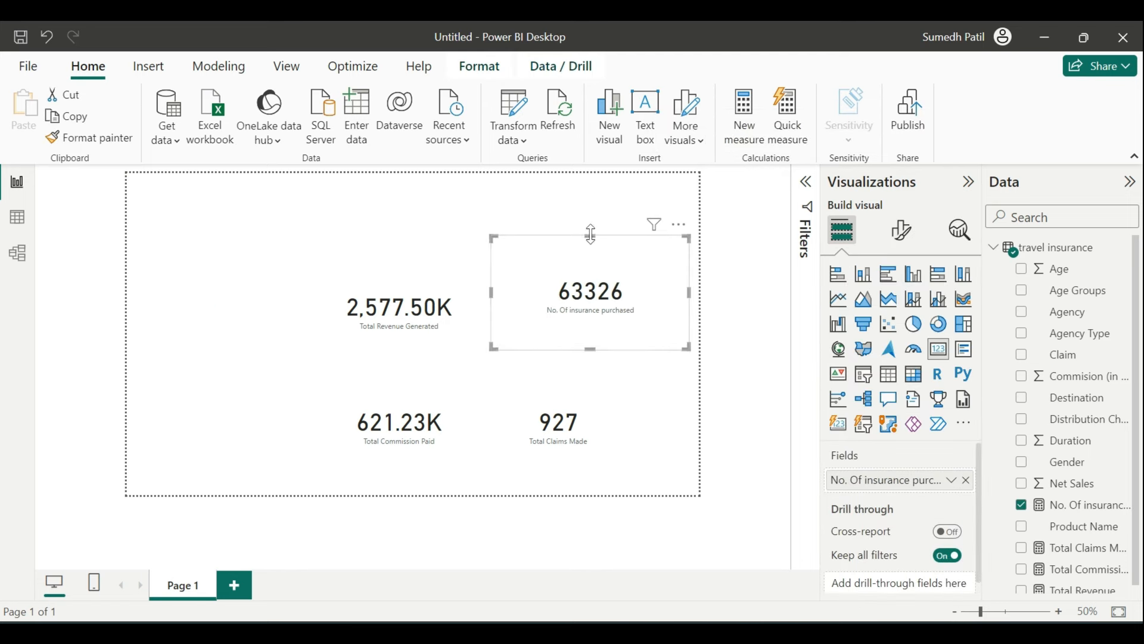
pyautogui.moveTo(590, 237); pyautogui.dragTo(591, 270)
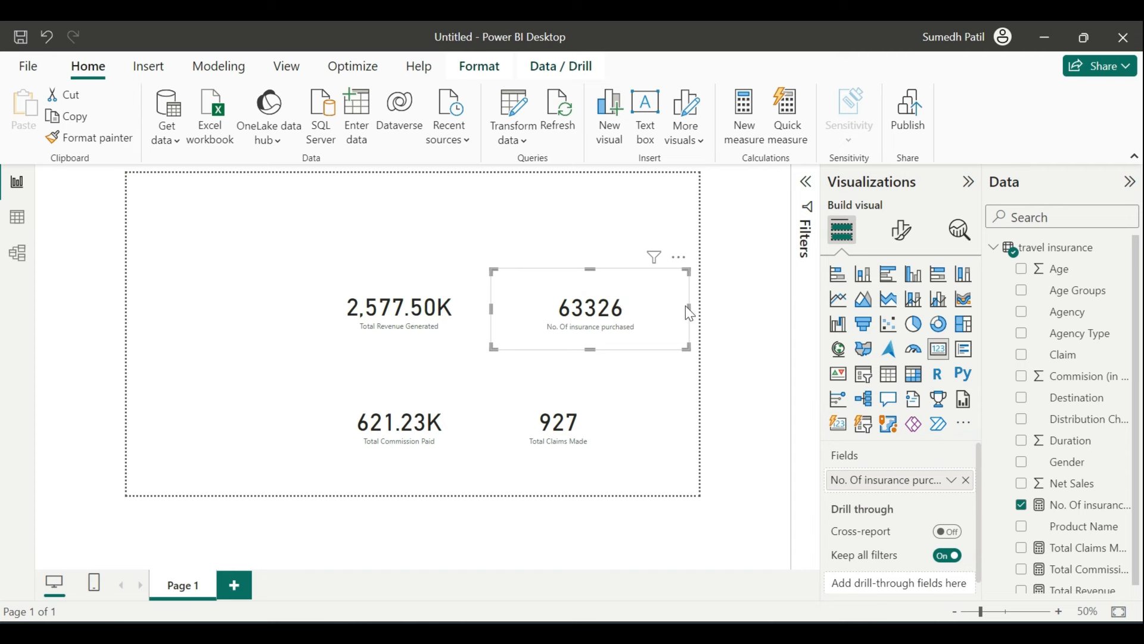
pyautogui.moveTo(687, 309); pyautogui.dragTo(649, 315)
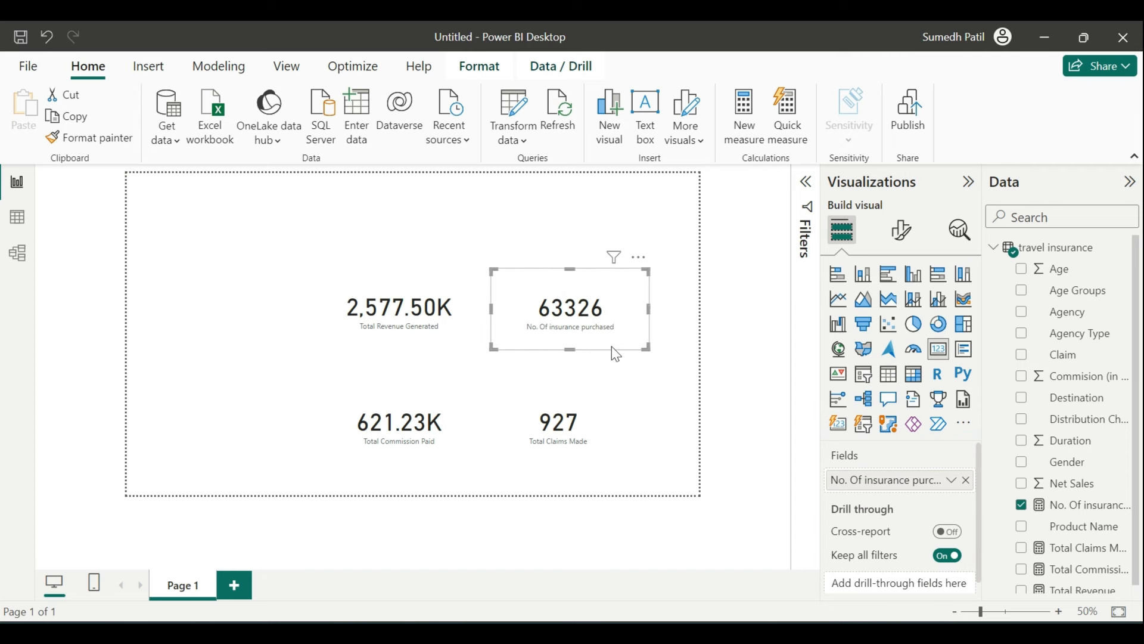
pyautogui.click(626, 412)
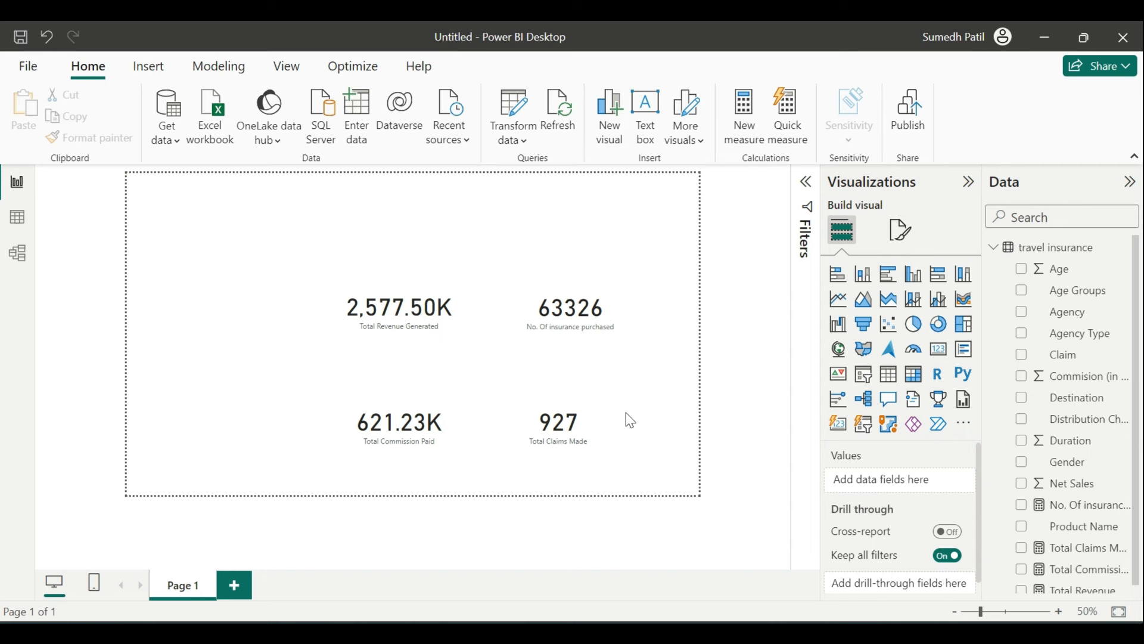
# Add a table of No. Of insurance purchased by Age Groups and enlarge it to fit both columns
pyautogui.scroll(-1, 1031, 477)
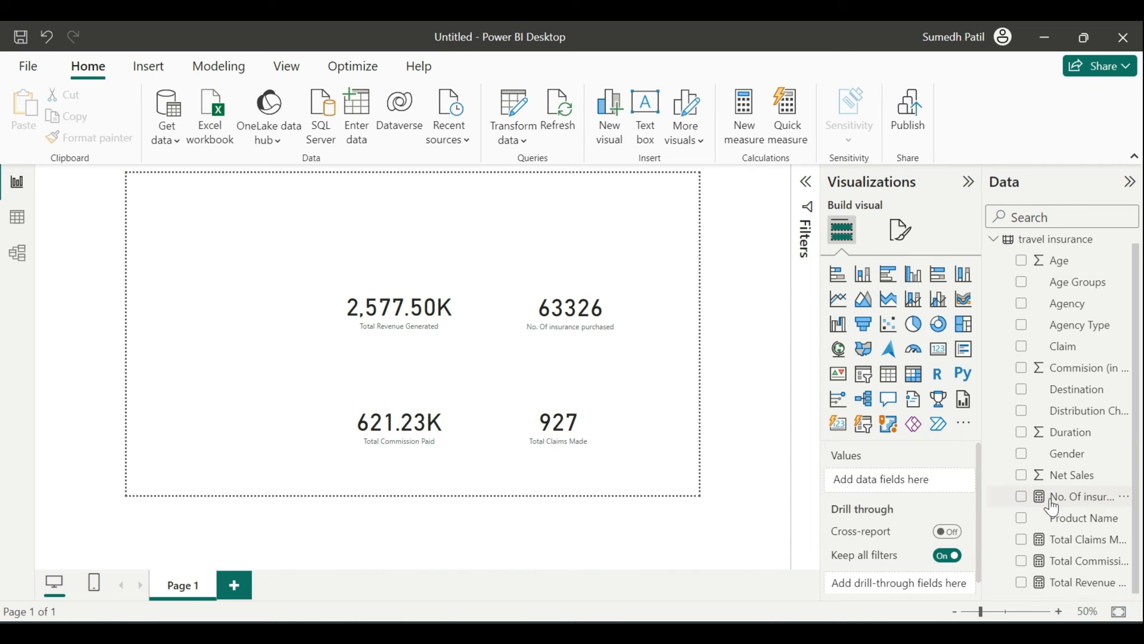
pyautogui.scroll(1, 1071, 450)
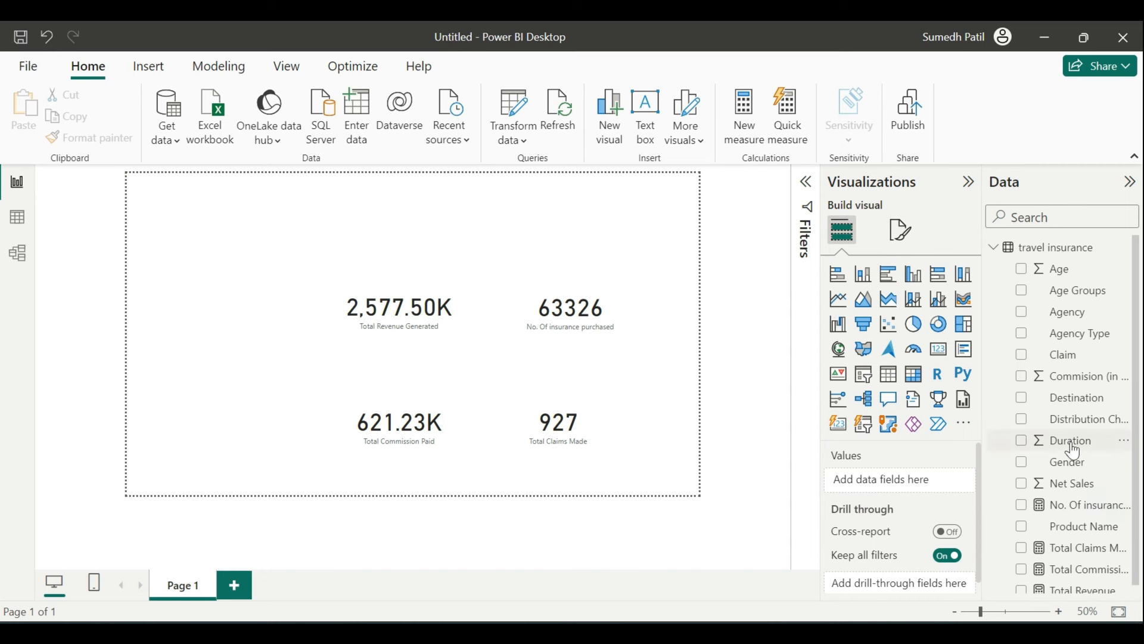
pyautogui.click(1022, 291)
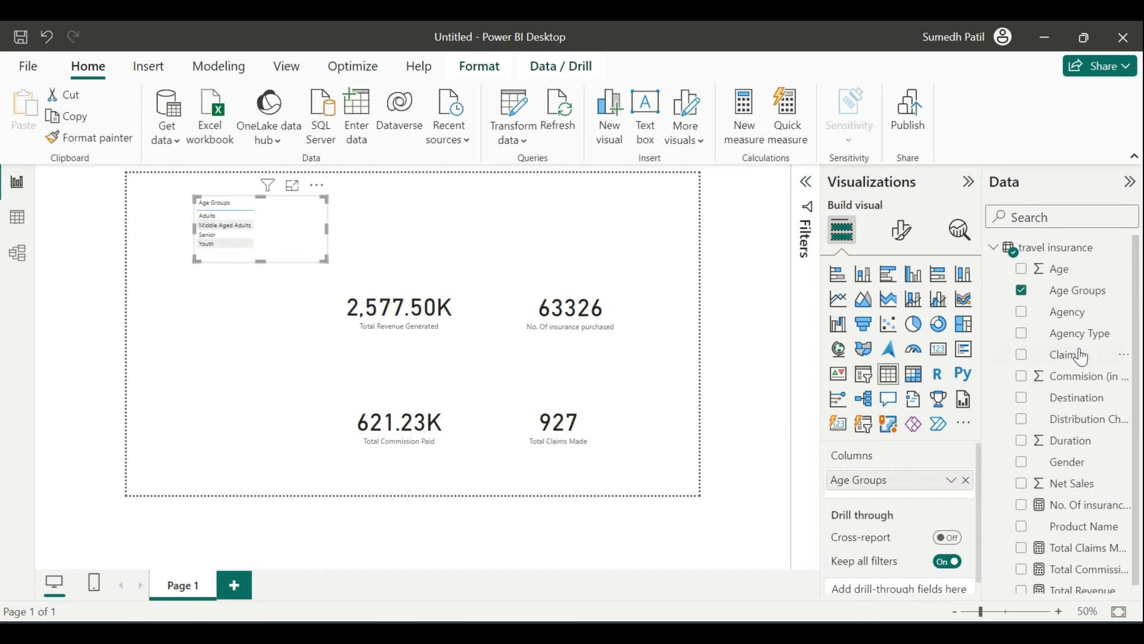
pyautogui.scroll(-1, 1050, 502)
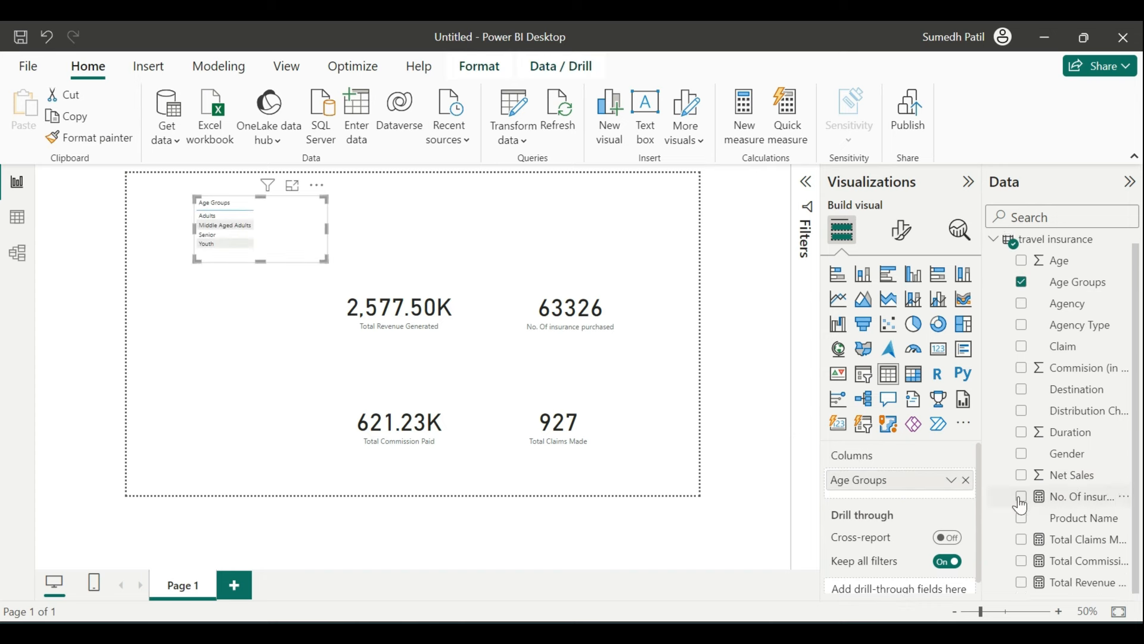
pyautogui.click(1022, 497)
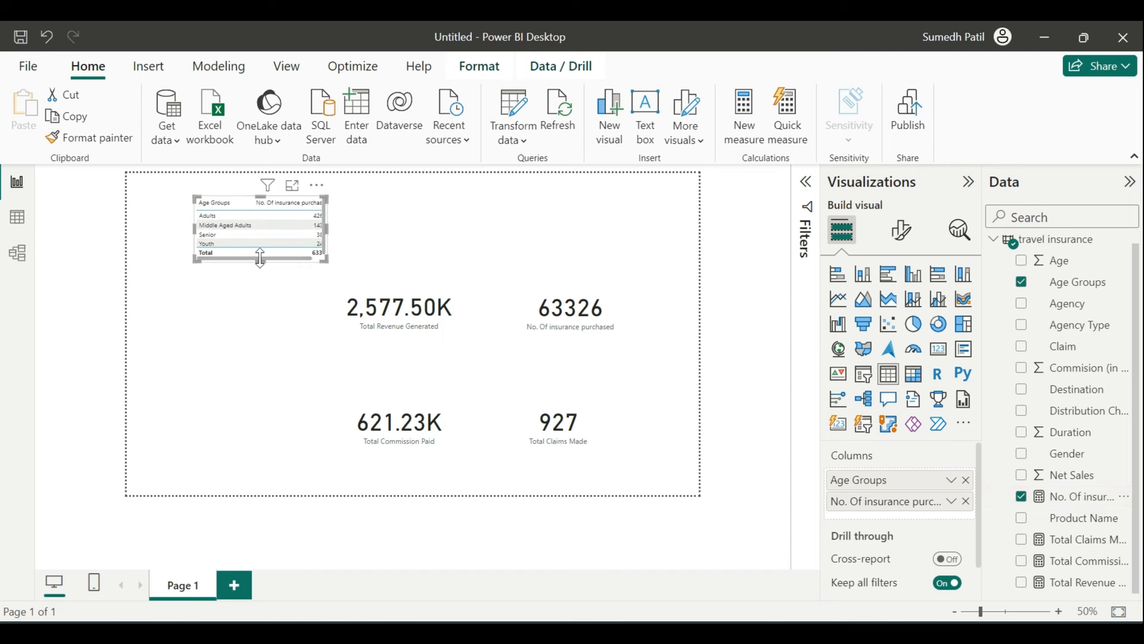
pyautogui.moveTo(261, 260); pyautogui.dragTo(265, 284)
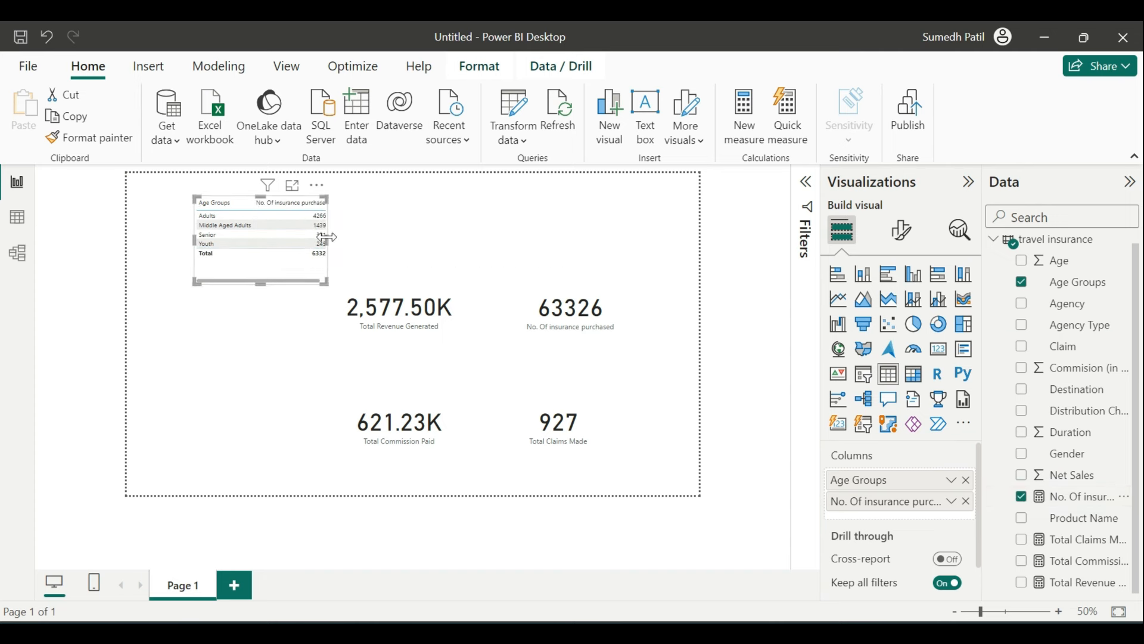
pyautogui.moveTo(329, 241); pyautogui.dragTo(360, 244)
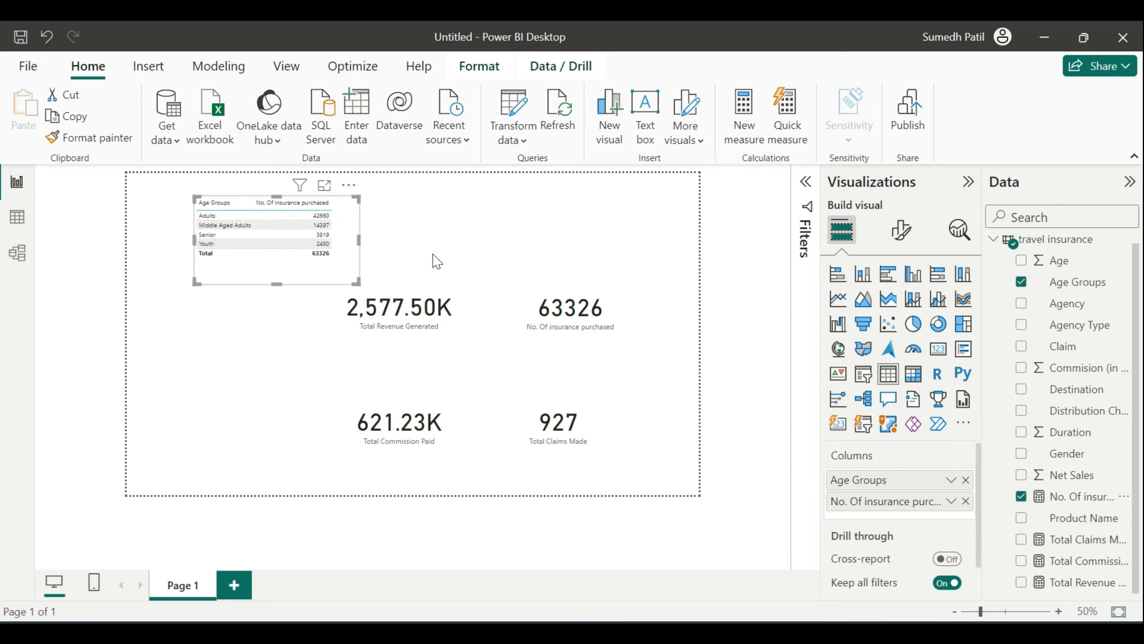
# Convert the Age Groups table to a pie chart and make it taller
pyautogui.click(913, 327)
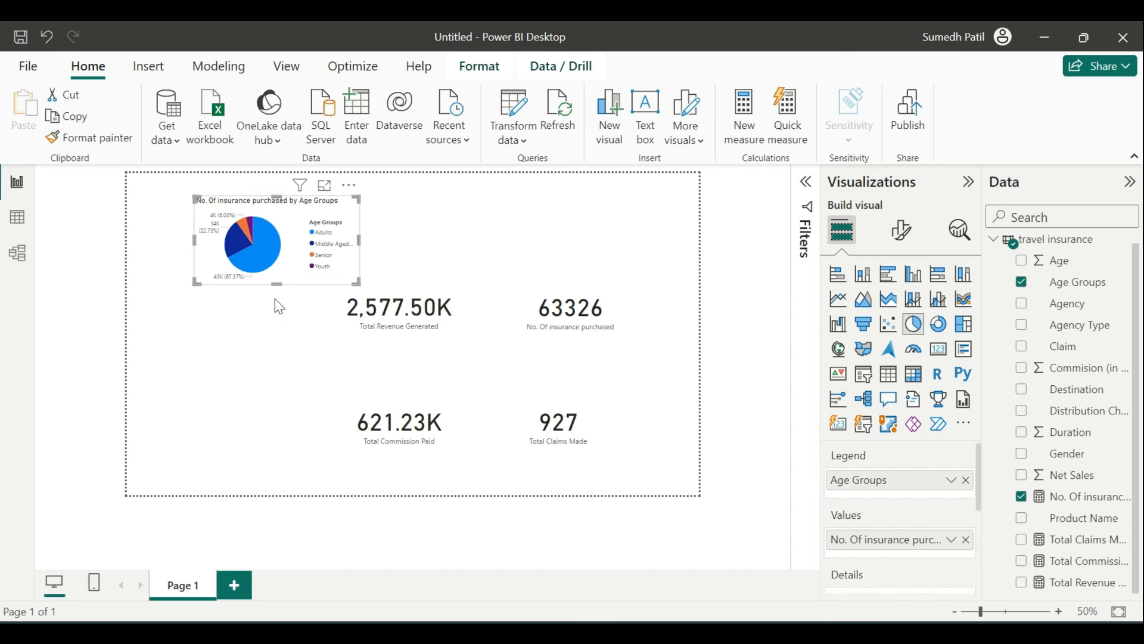
pyautogui.moveTo(276, 284); pyautogui.dragTo(276, 322)
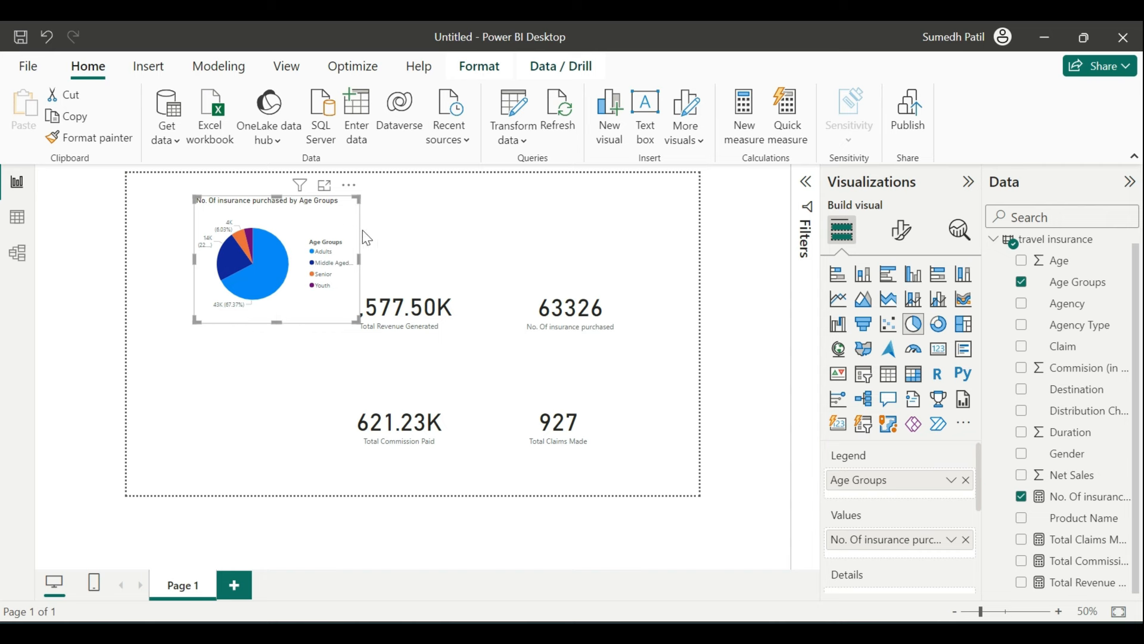
pyautogui.click(468, 237)
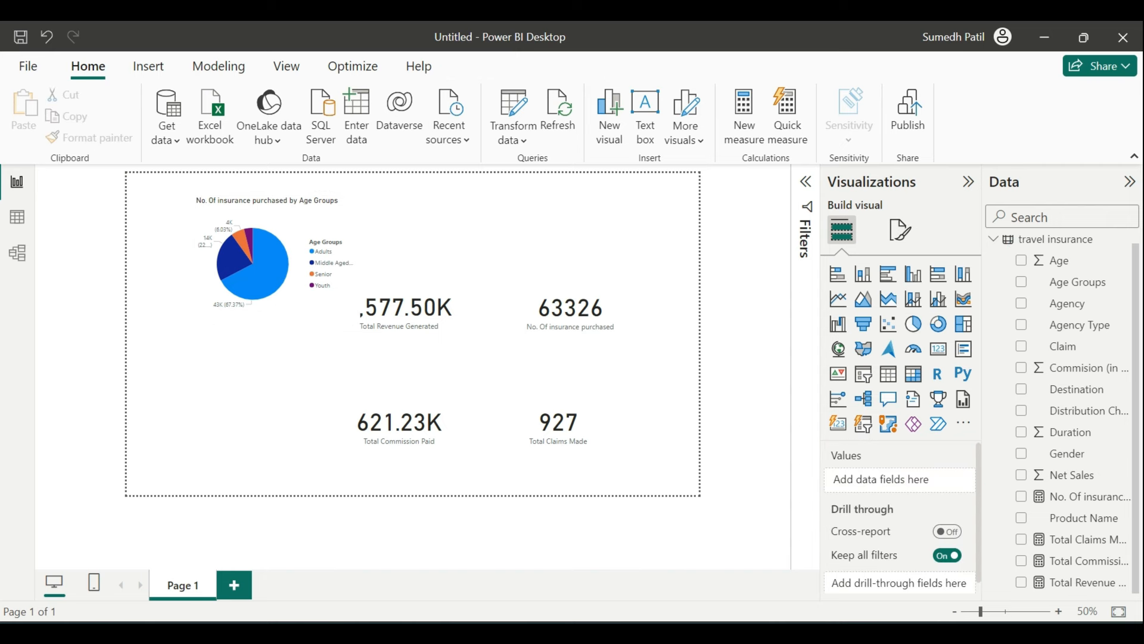
# Check the Recommended Analysis tasks in the Word document, and back in Power BI add a table of No. Of insurance purchased by Destination
pyautogui.click(735, 633)
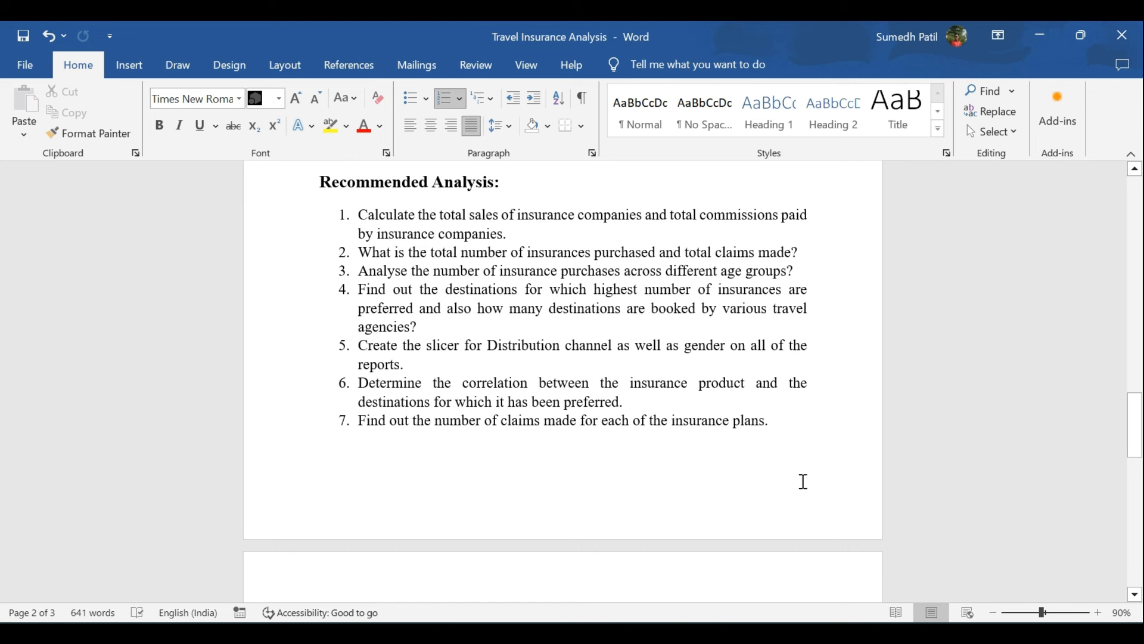
pyautogui.click(773, 634)
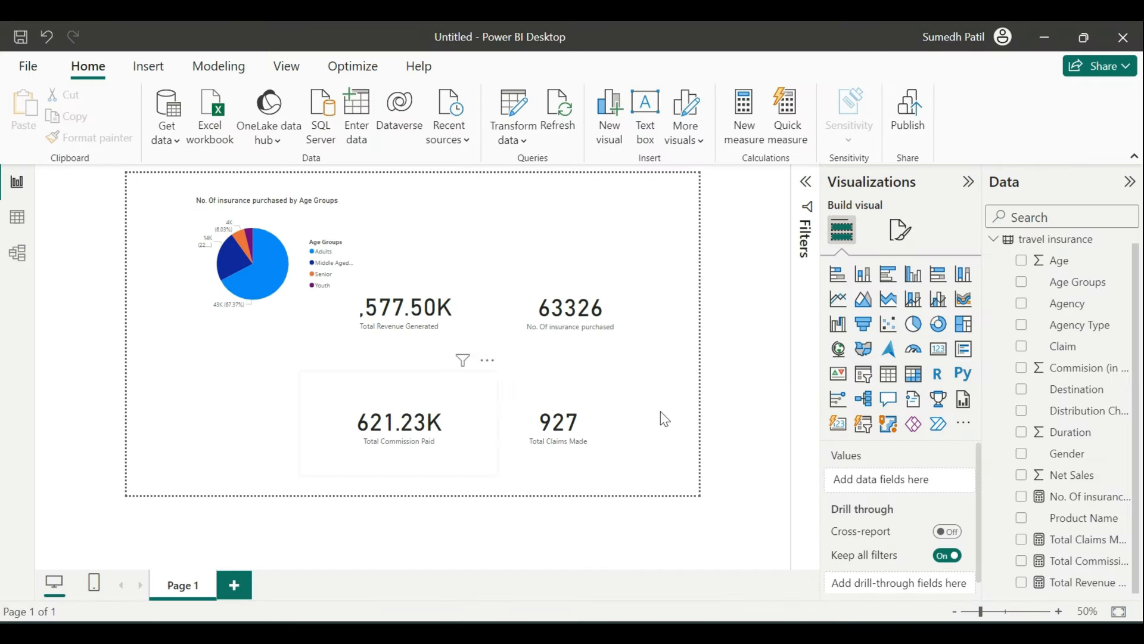
pyautogui.click(1022, 391)
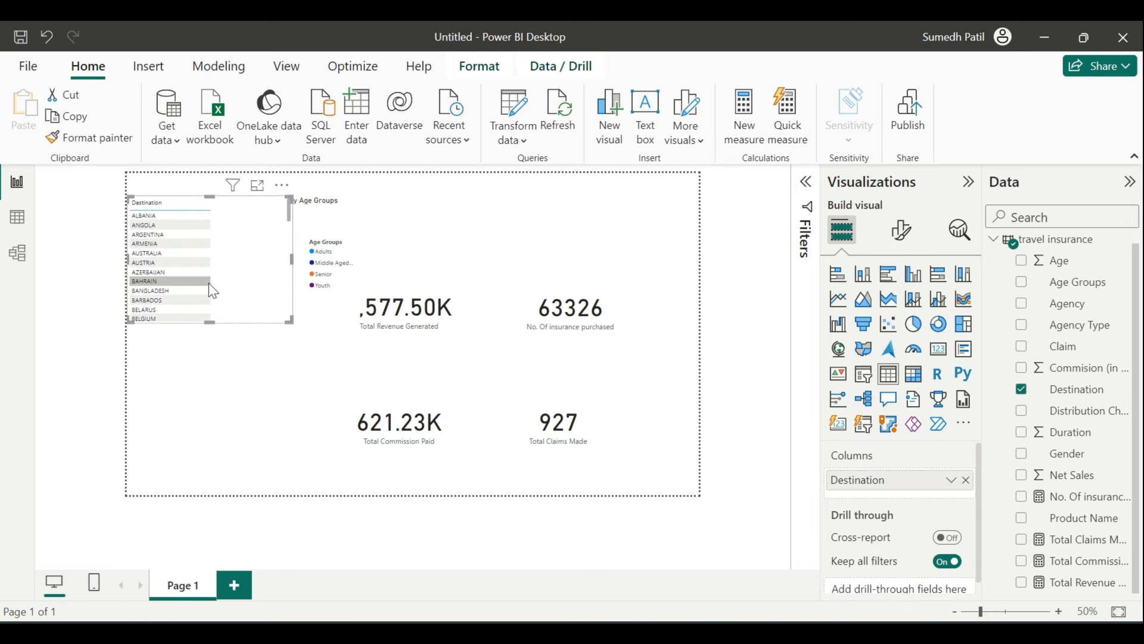
pyautogui.scroll(-10, 209, 286)
pyautogui.scroll(-10, 209, 284)
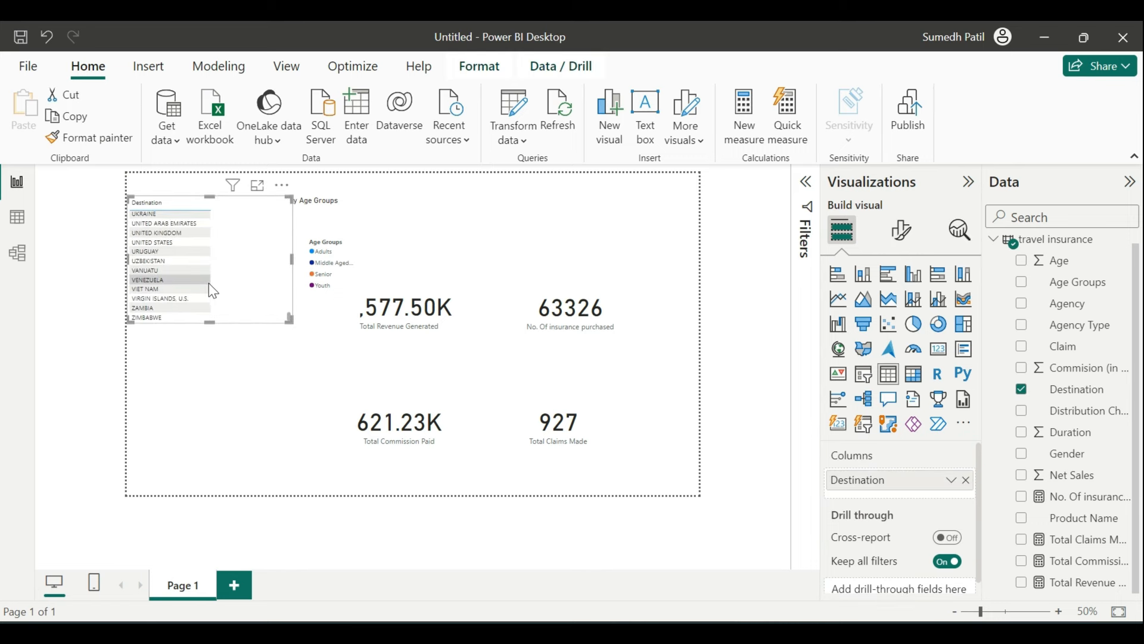
pyautogui.scroll(20, 227, 280)
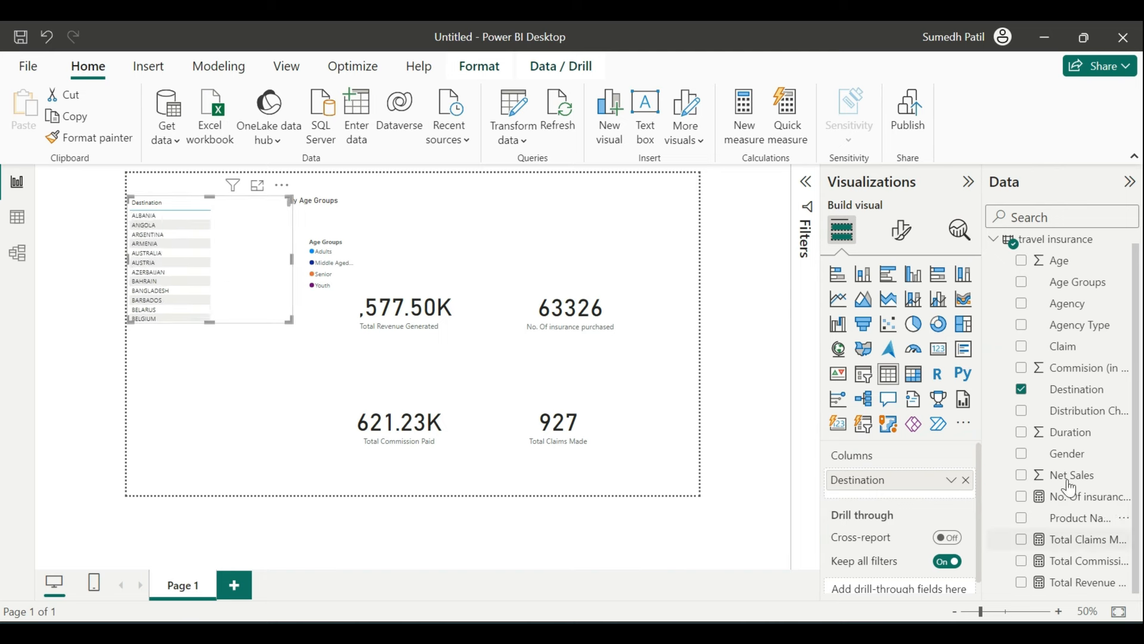
pyautogui.click(1021, 496)
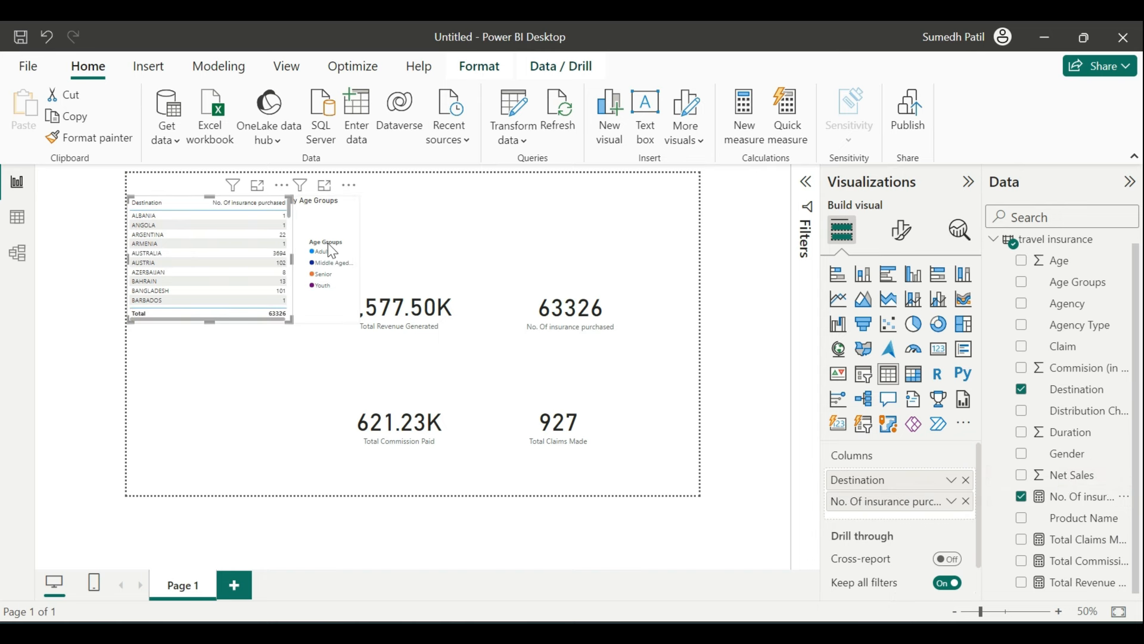
# Sort the Destination table by No. Of insurance purchased in descending order and widen it to show both columns
pyautogui.moveTo(302, 267); pyautogui.dragTo(308, 269)
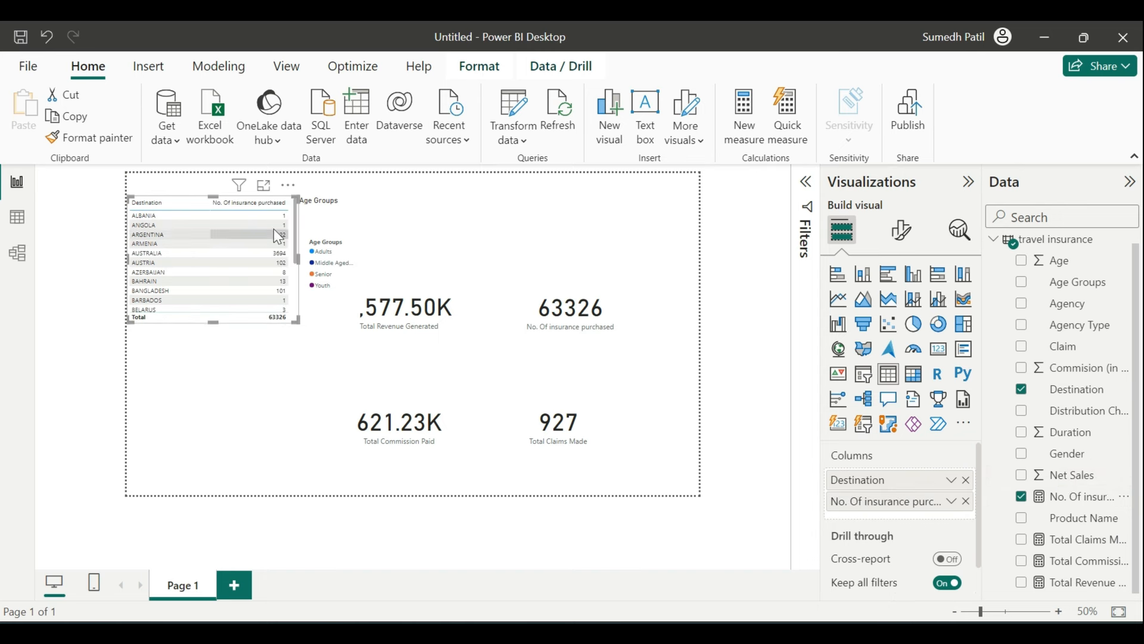
pyautogui.click(217, 205)
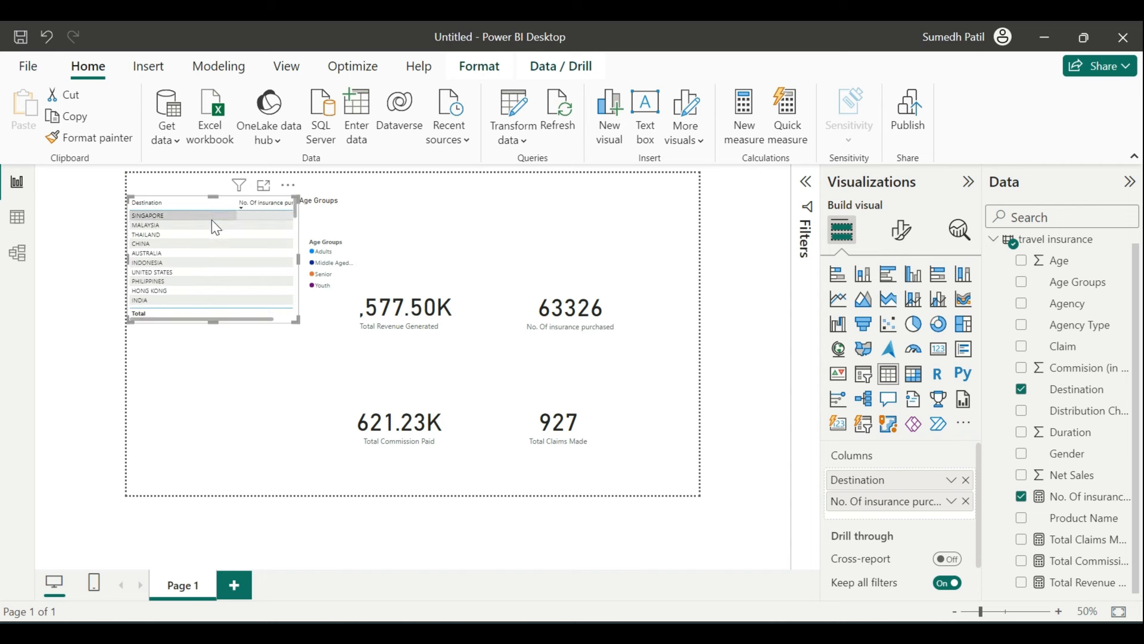
pyautogui.moveTo(297, 262); pyautogui.dragTo(359, 267)
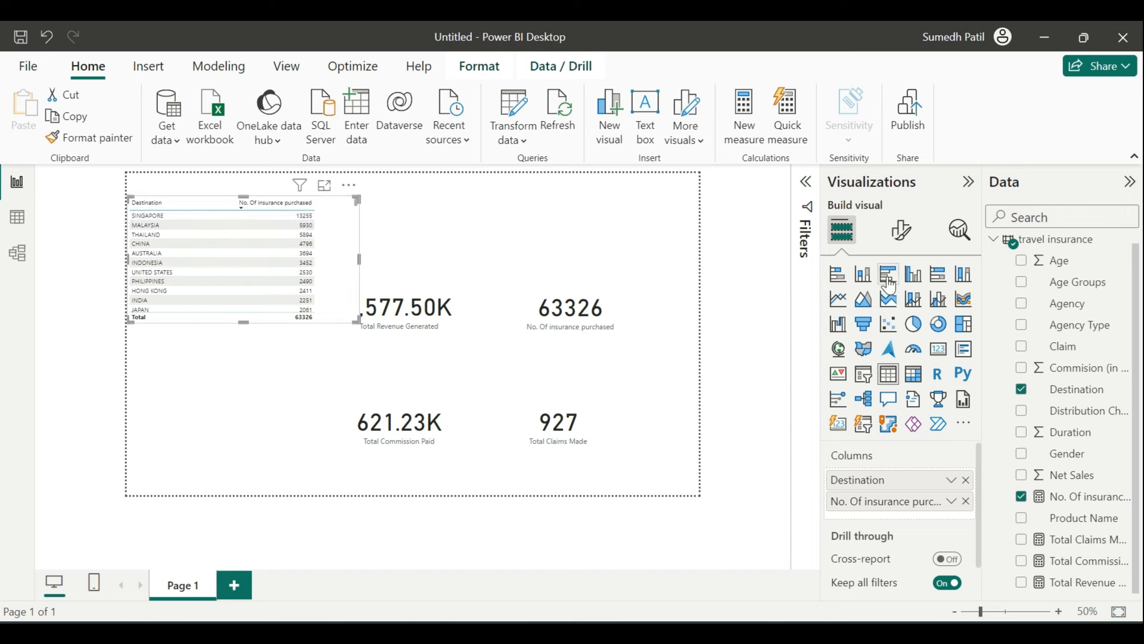
# Convert the Destination table to a clustered column chart, make it taller and wider, and look through its destinations
pyautogui.click(912, 292)
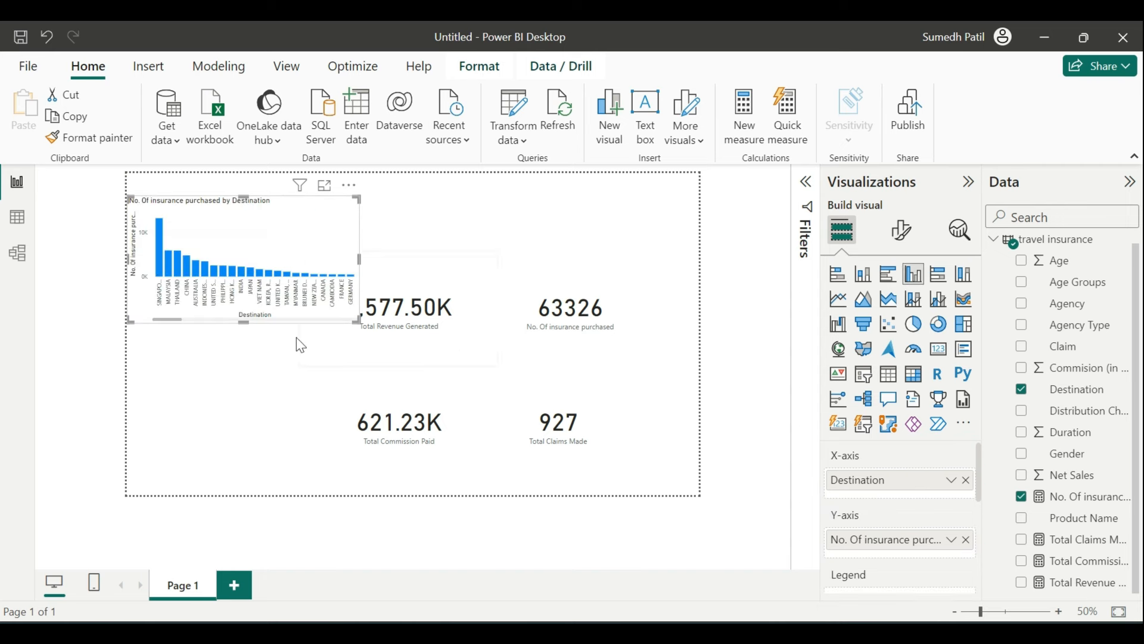
pyautogui.moveTo(239, 324); pyautogui.dragTo(262, 394)
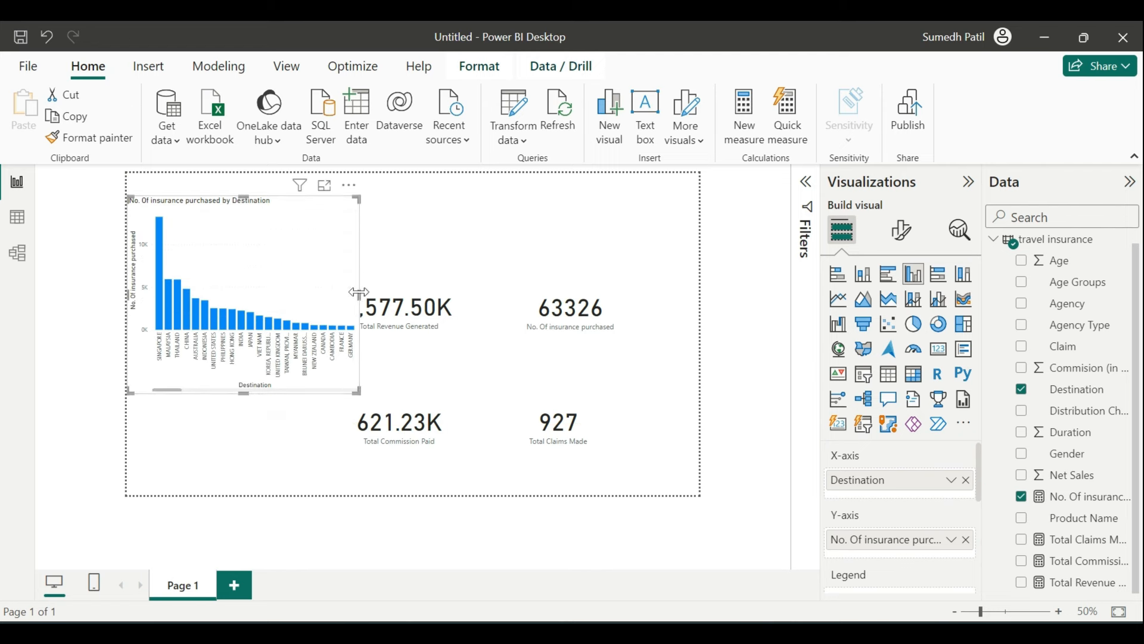
pyautogui.moveTo(361, 294); pyautogui.dragTo(390, 294)
pyautogui.scroll(-5, 338, 344)
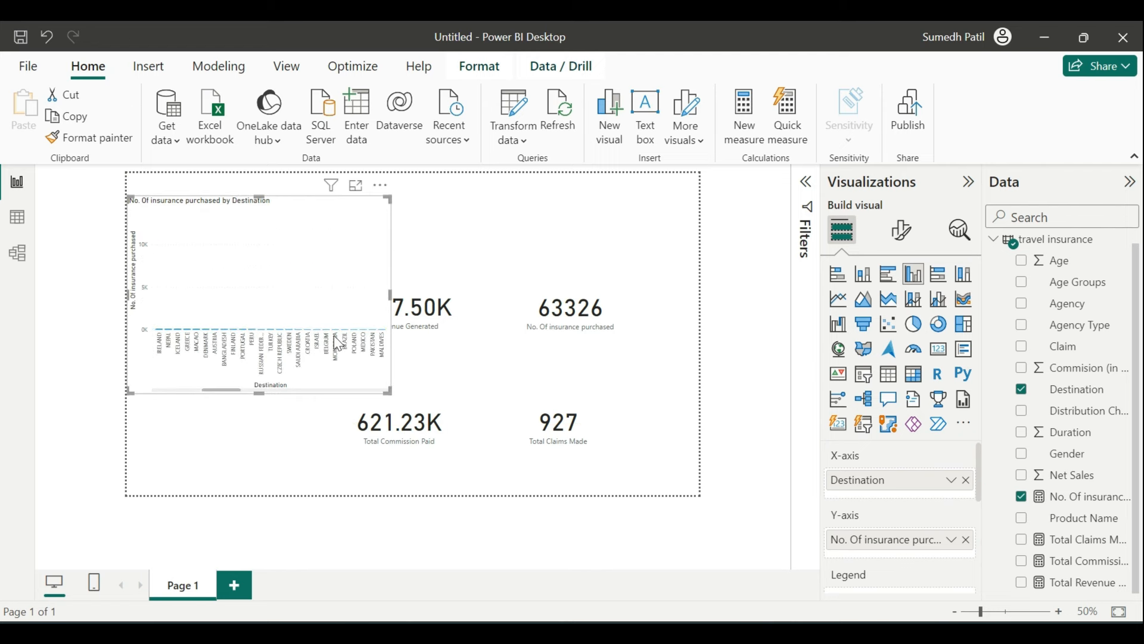
pyautogui.scroll(8, 339, 344)
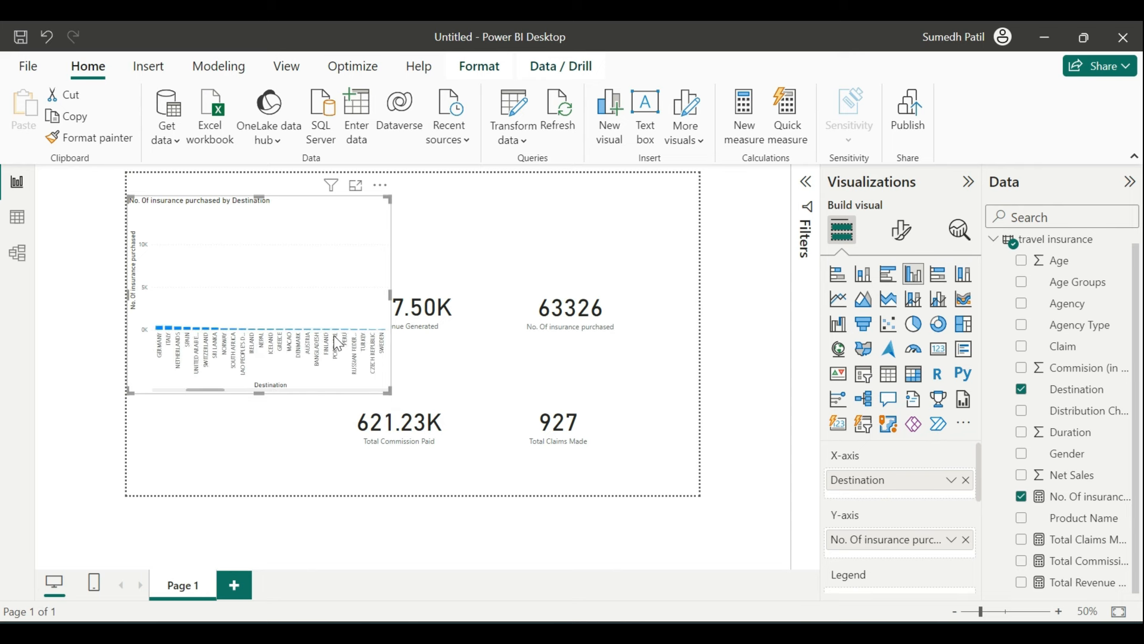
pyautogui.scroll(3, 261, 343)
# Move the Destination column chart below the Age Groups pie chart and adjust its height to fit there
pyautogui.moveTo(273, 242); pyautogui.dragTo(482, 314)
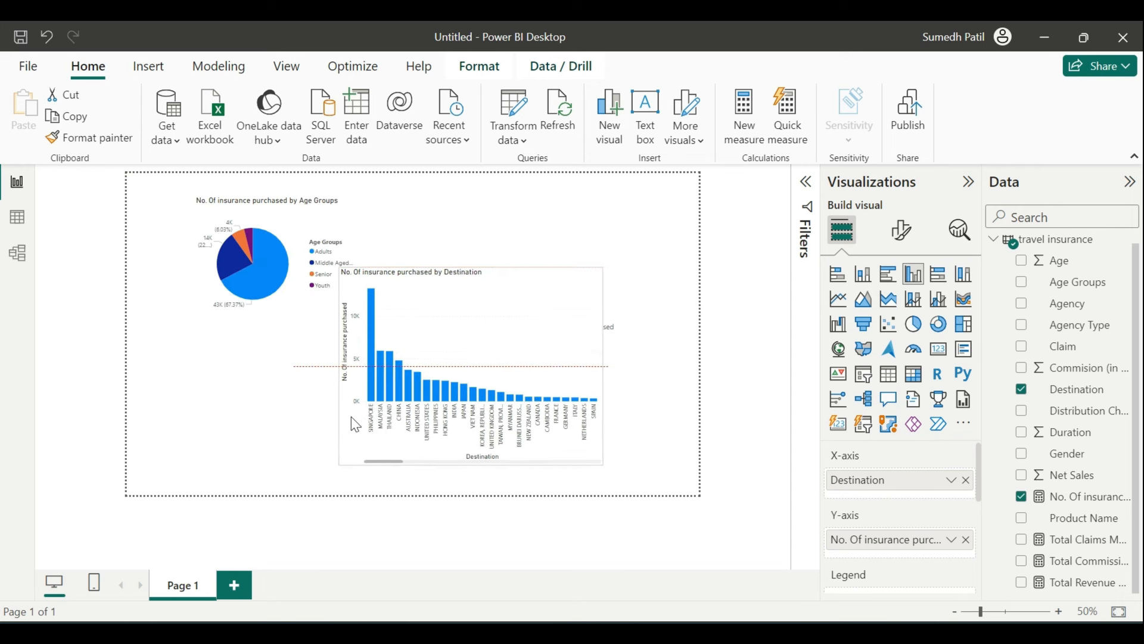
pyautogui.moveTo(467, 269); pyautogui.dragTo(388, 363)
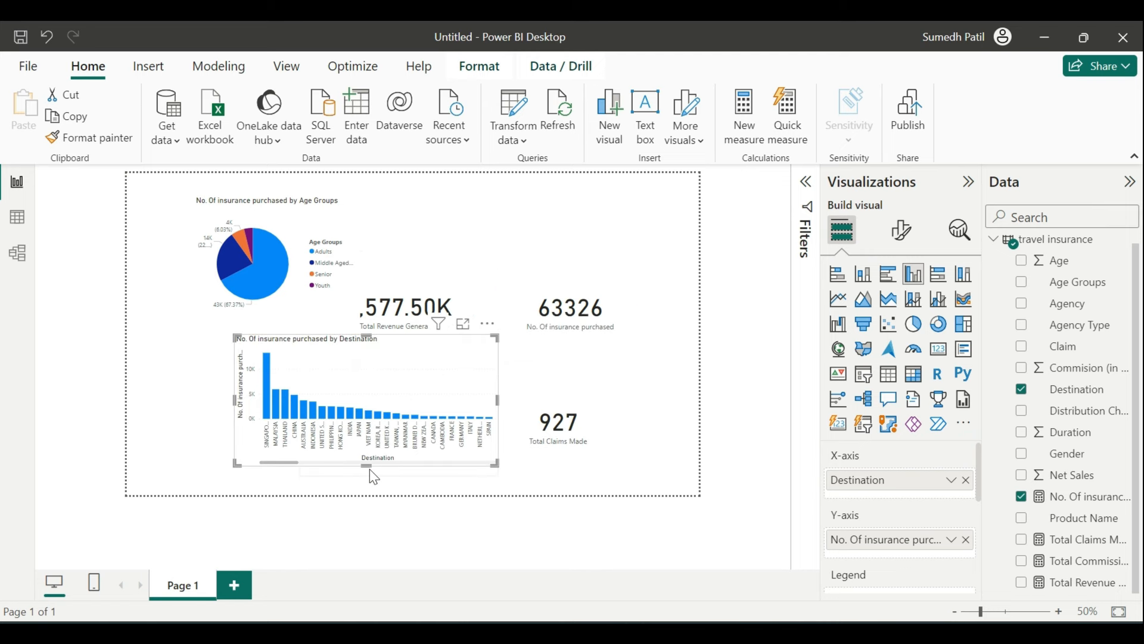
pyautogui.moveTo(368, 466); pyautogui.dragTo(368, 475)
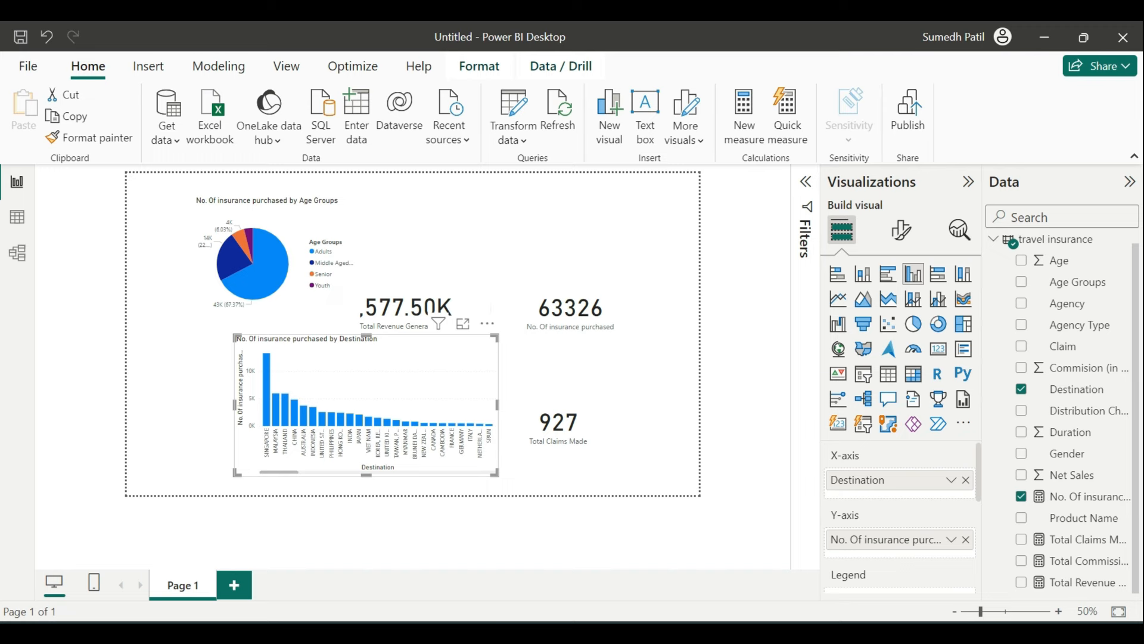
# Check the slicer task in the Word document, and back in Power BI add a slightly narrowed Gender slicer
pyautogui.click(734, 633)
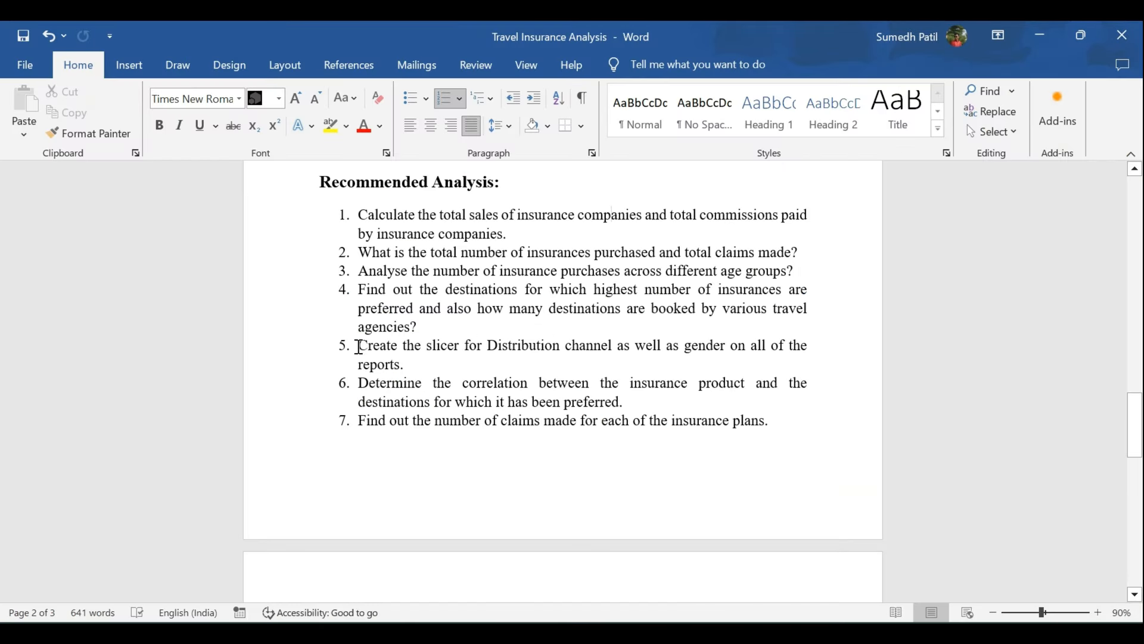
pyautogui.moveTo(358, 347); pyautogui.dragTo(417, 350)
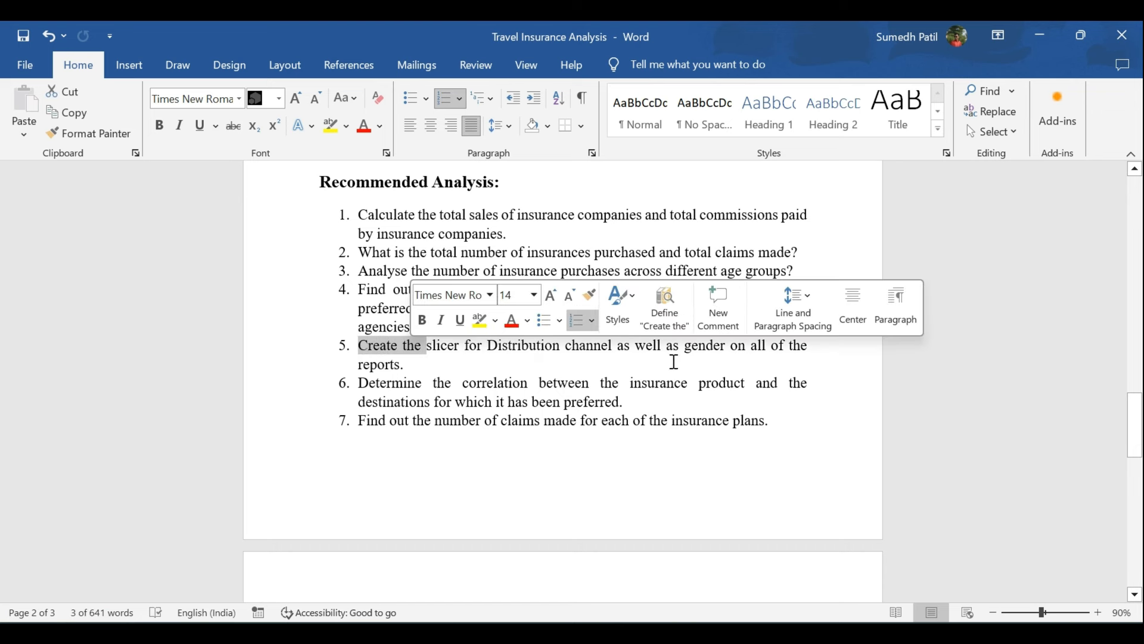
pyautogui.click(415, 364)
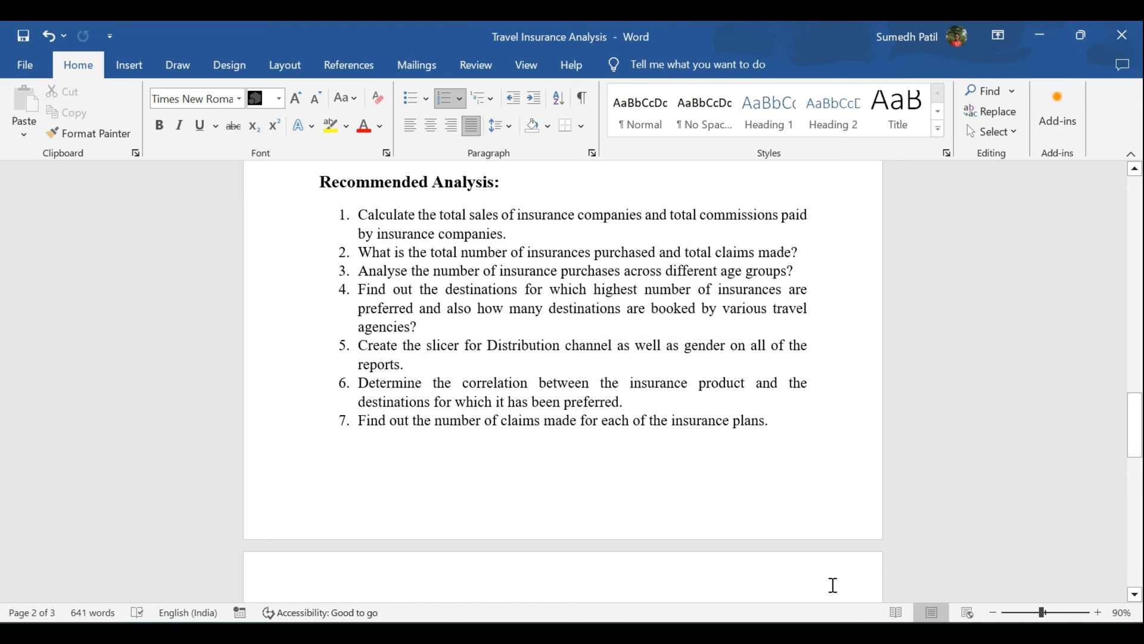
pyautogui.hotkey('alt', 'Tab')
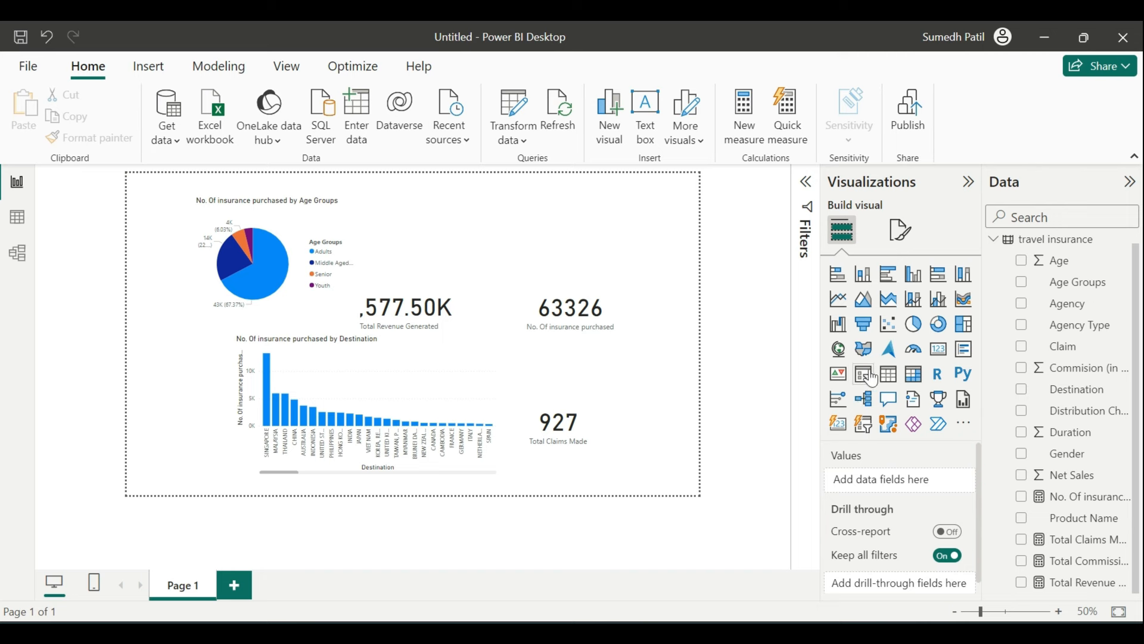
pyautogui.click(866, 380)
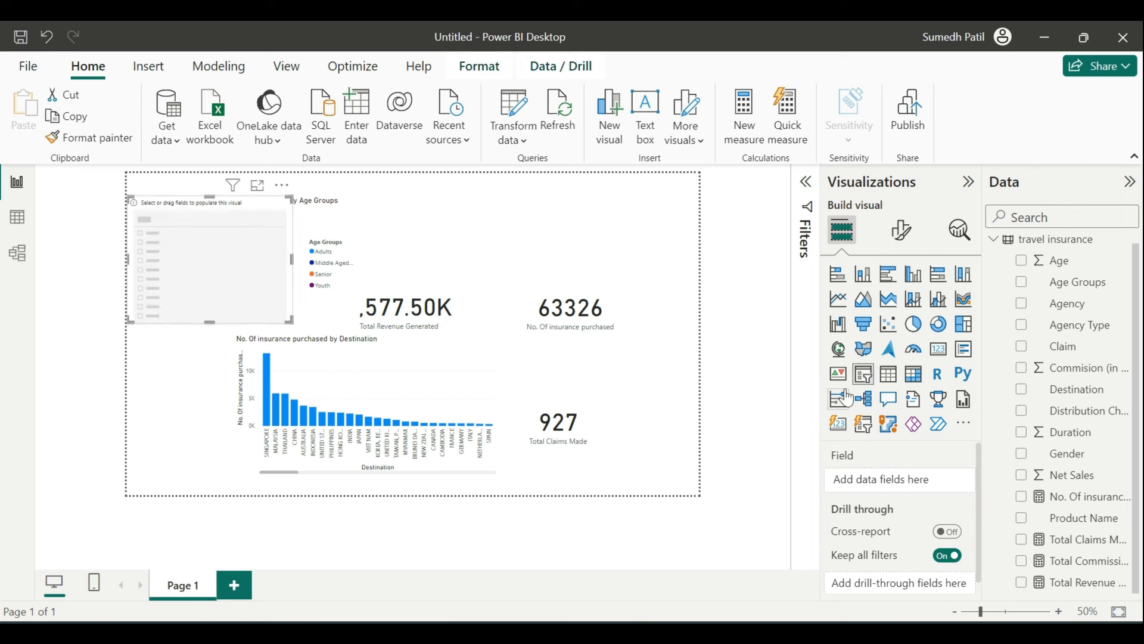
pyautogui.moveTo(292, 260); pyautogui.dragTo(278, 262)
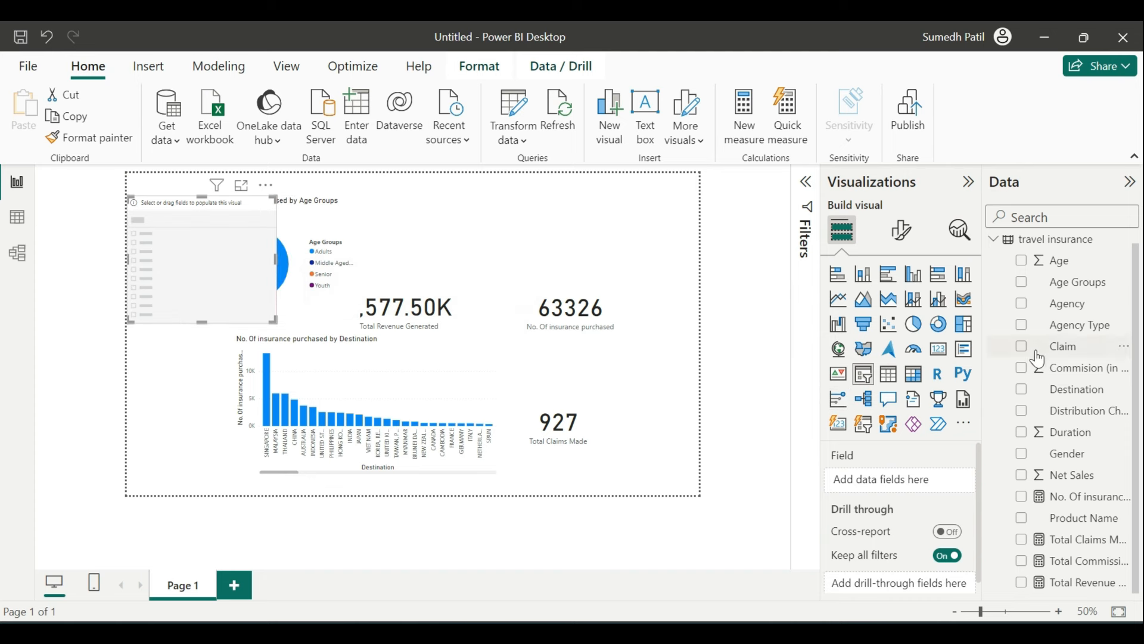
pyautogui.click(1023, 454)
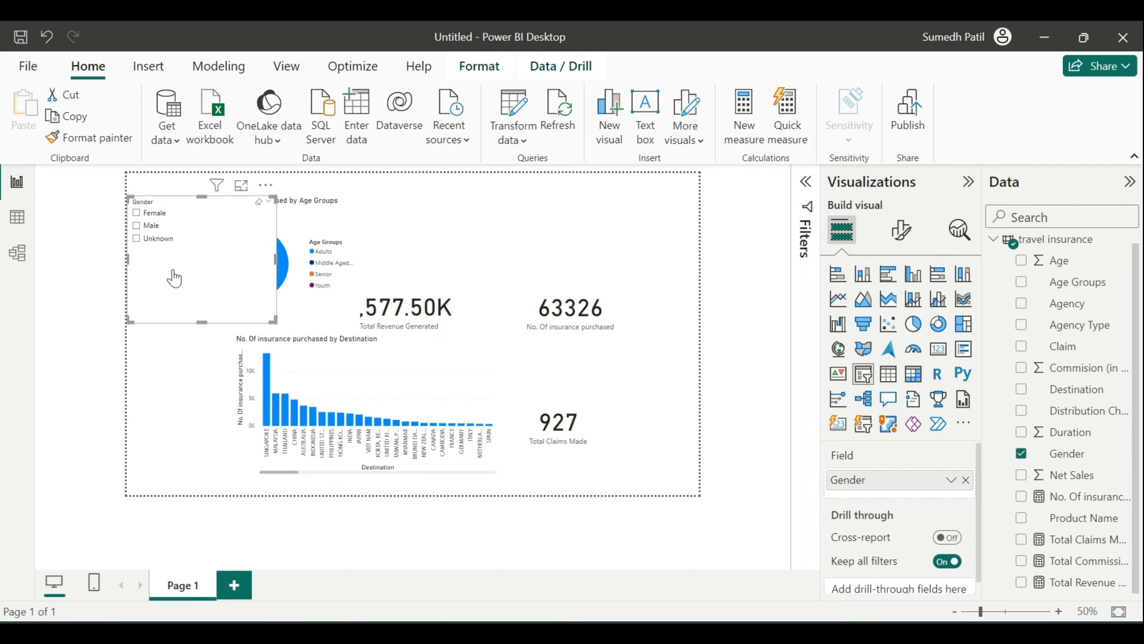
# Set the Gender slicer's style to Tile
pyautogui.click(898, 233)
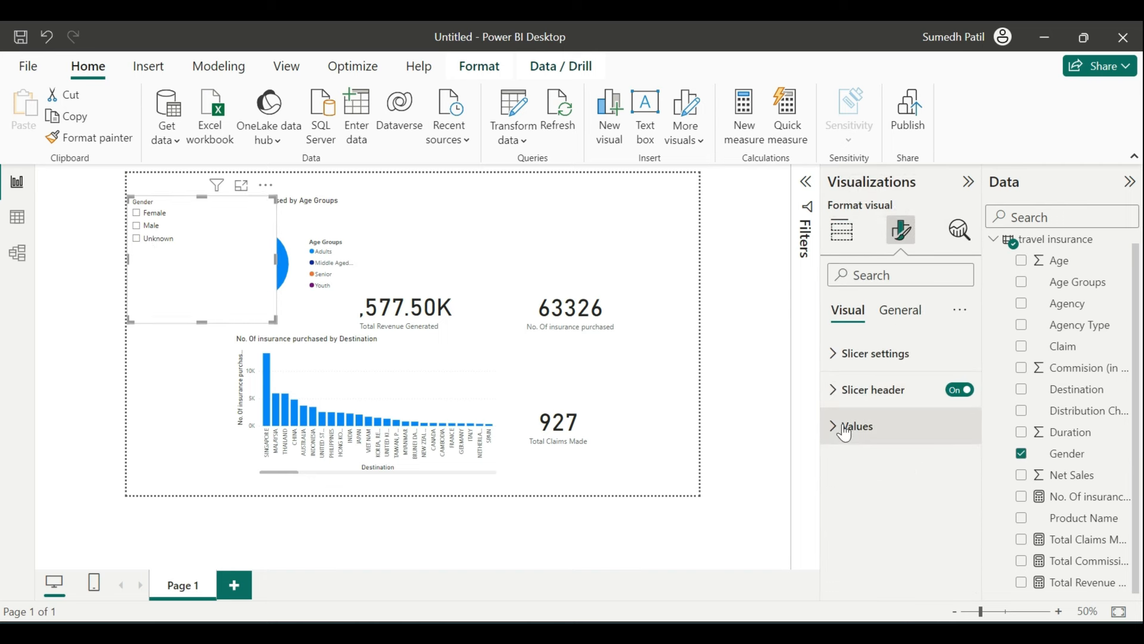
pyautogui.click(899, 309)
pyautogui.click(849, 309)
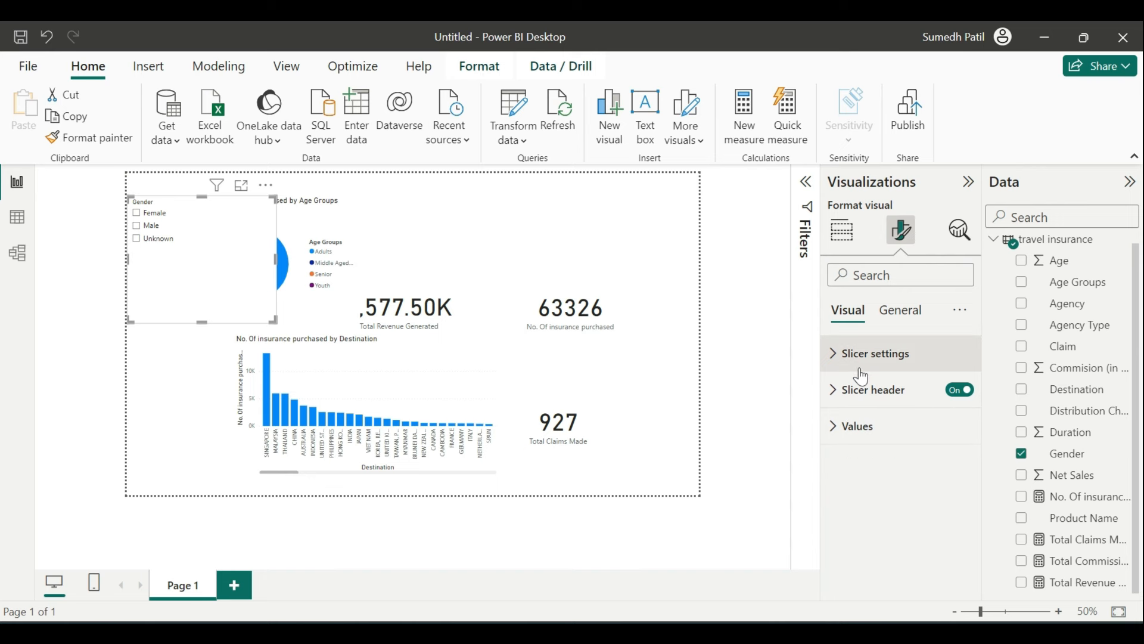
pyautogui.click(861, 374)
pyautogui.click(869, 443)
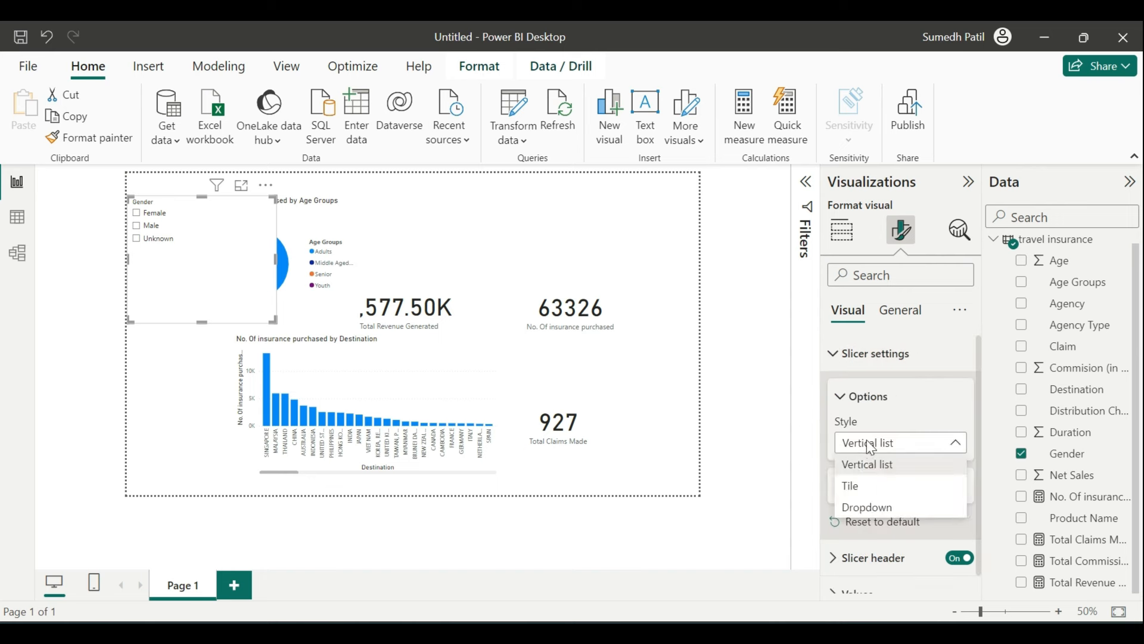
pyautogui.click(863, 487)
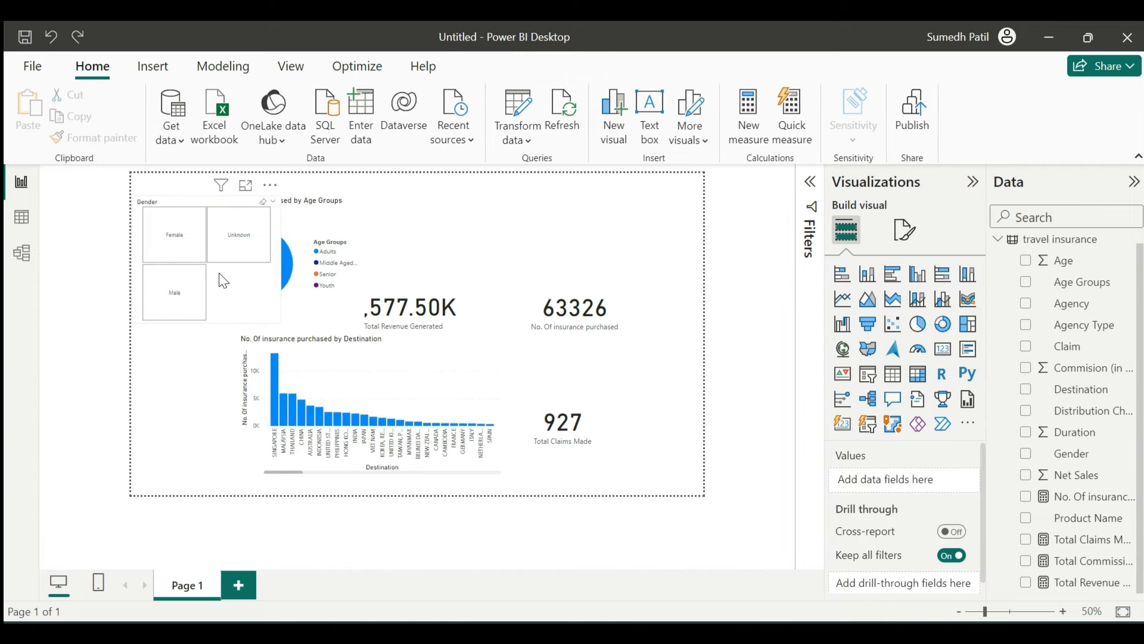
# Convert the Gender slicer to a button slicer and set its button shape to Rounded Rectangle
pyautogui.click(223, 281)
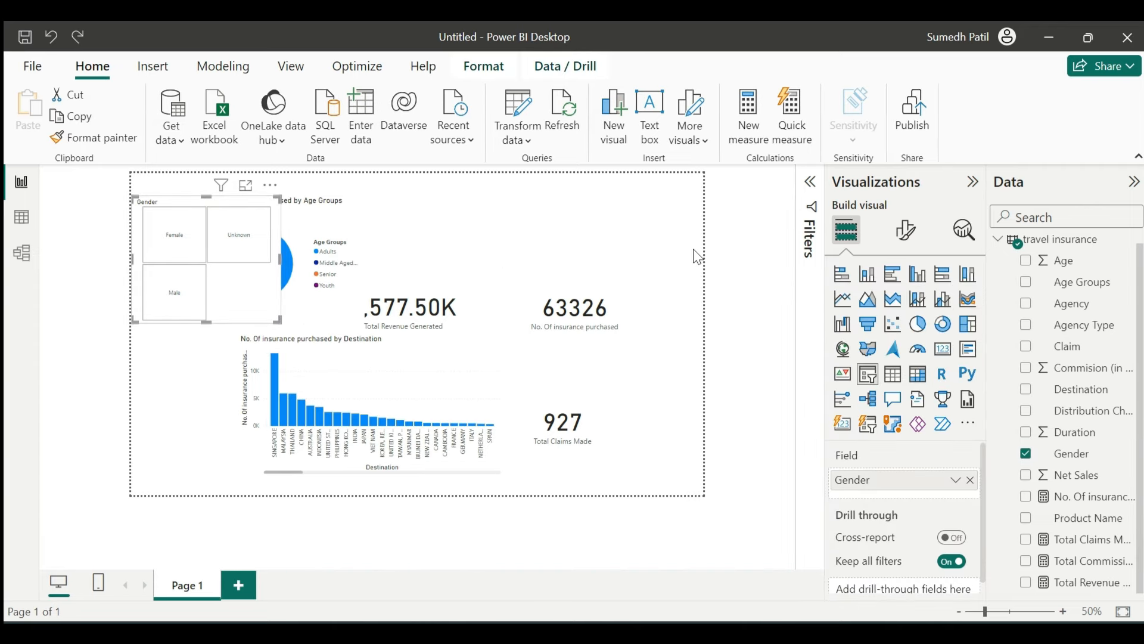
pyautogui.click(866, 427)
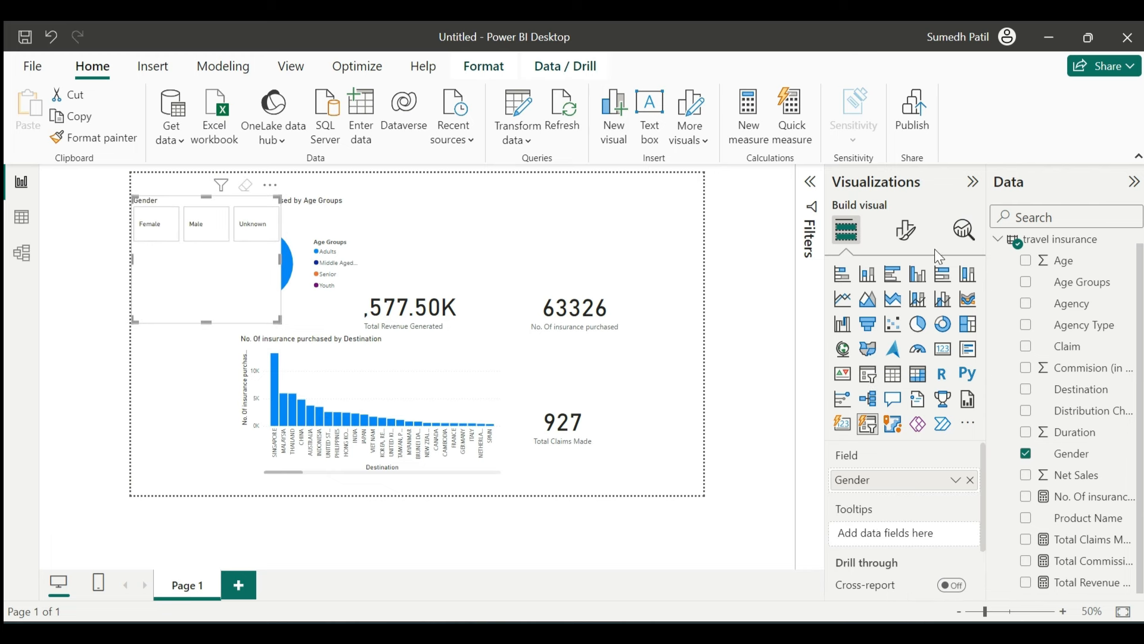
pyautogui.click(904, 247)
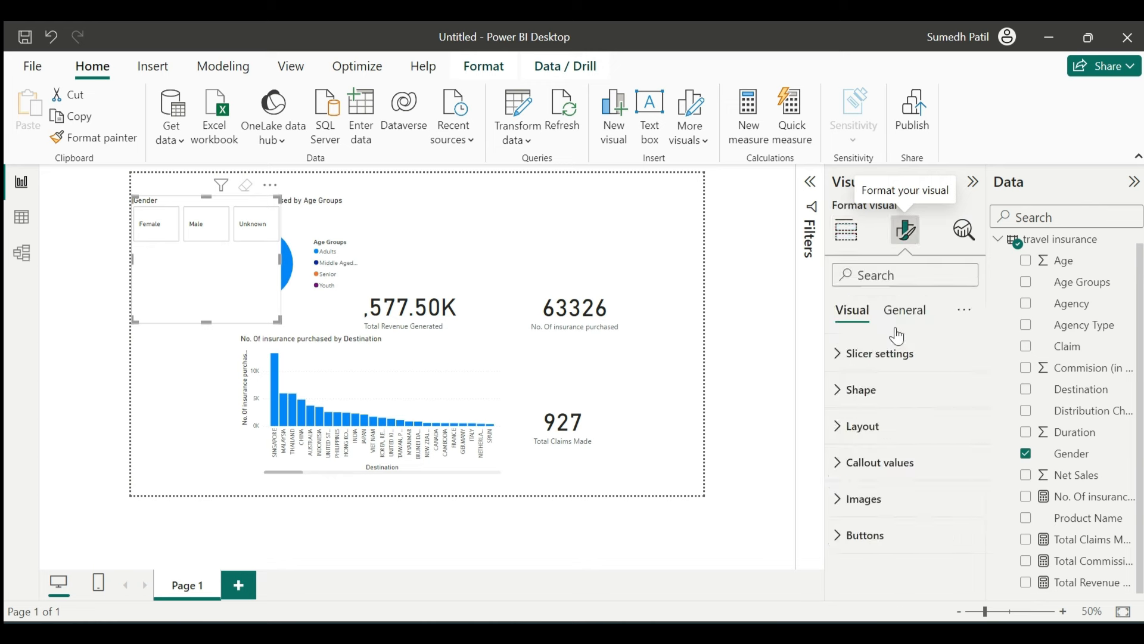
pyautogui.click(869, 408)
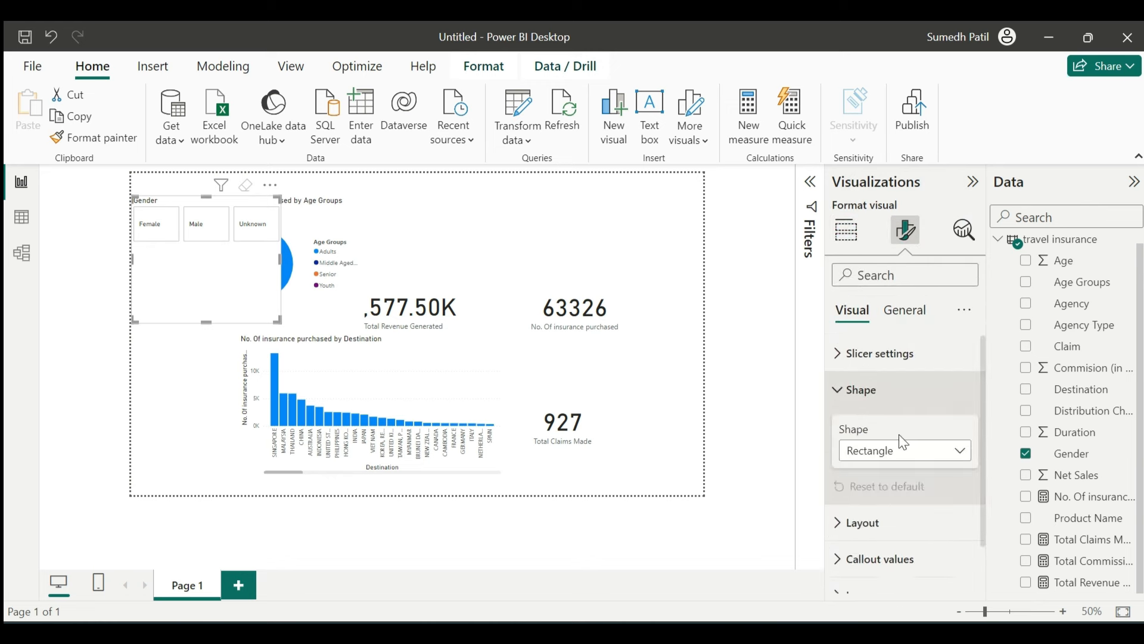
pyautogui.click(922, 454)
pyautogui.click(901, 492)
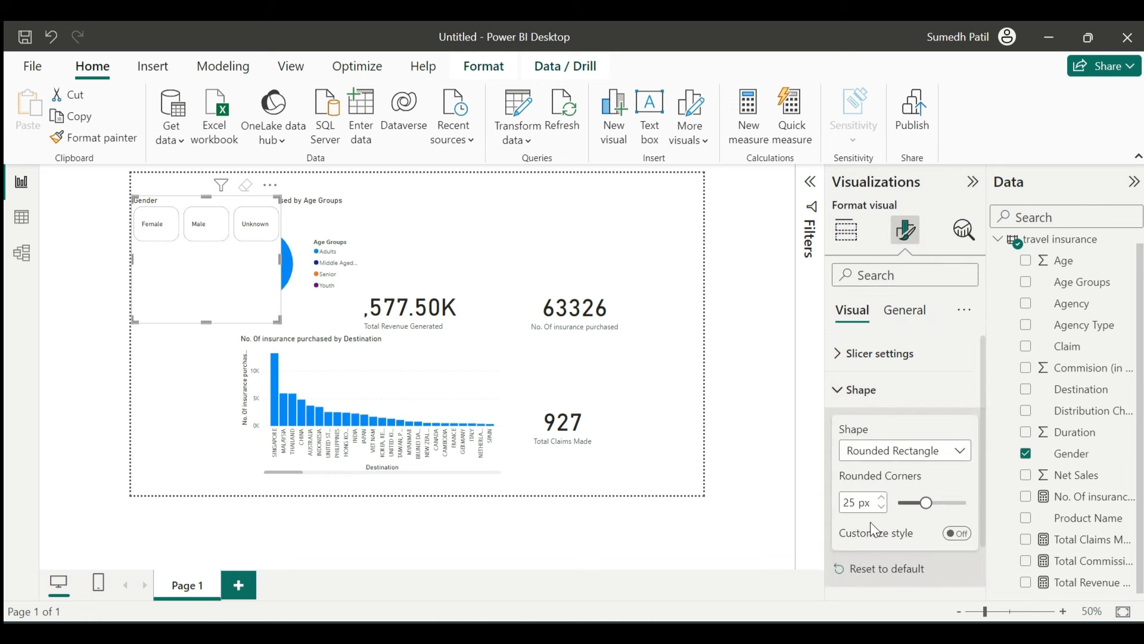
# Set the Gender button slicer's layout to 1 column so its buttons stack vertically
pyautogui.scroll(-2, 870, 521)
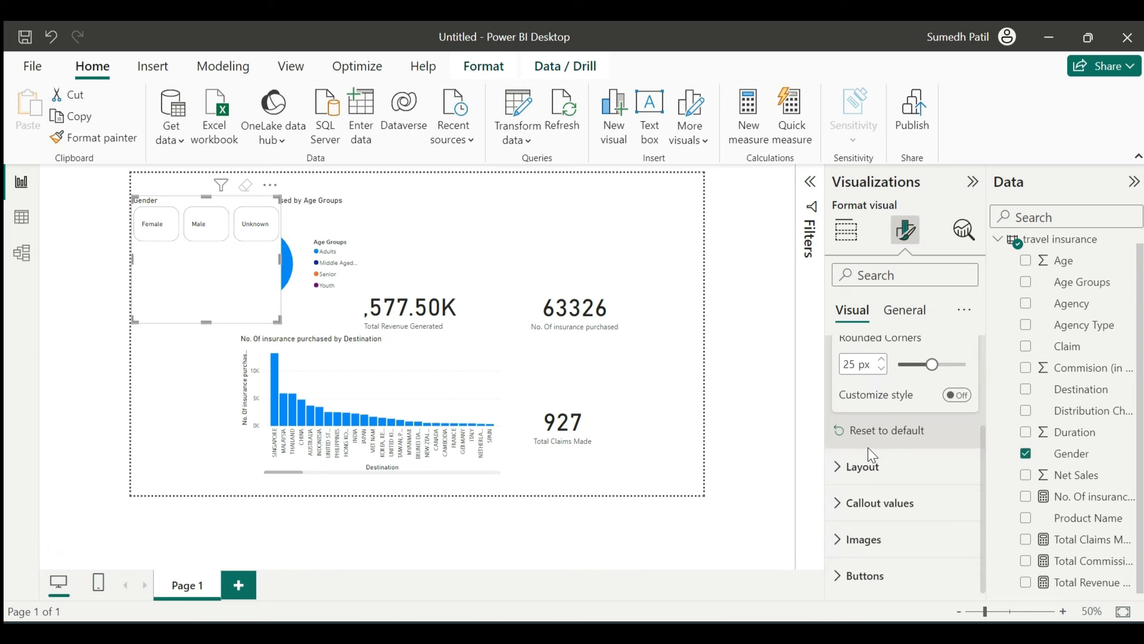
pyautogui.click(870, 480)
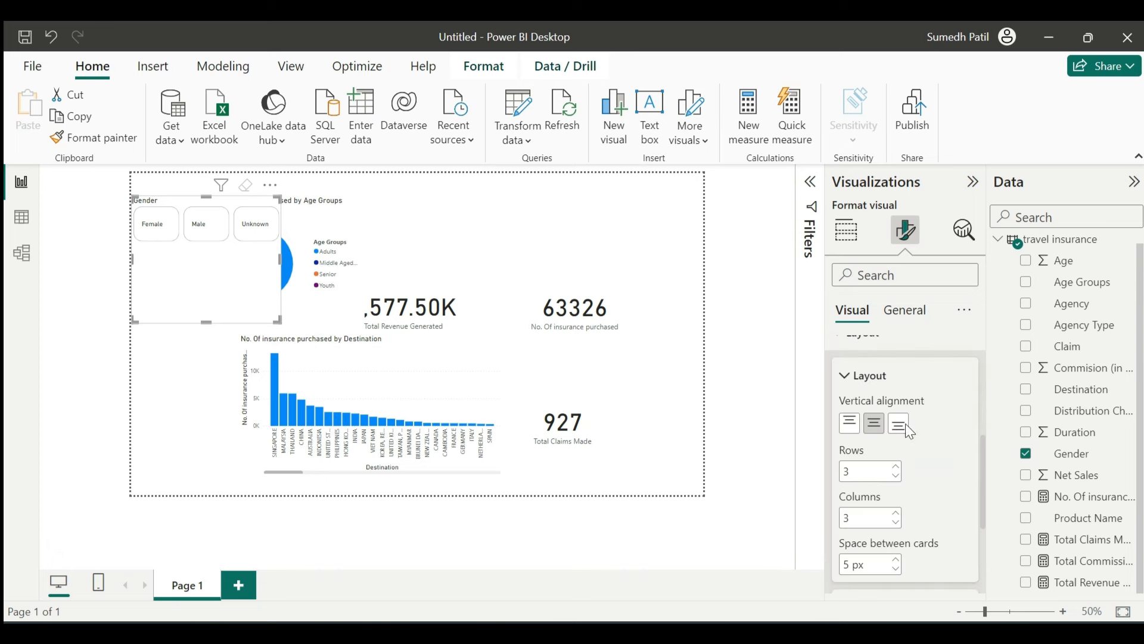
pyautogui.click(896, 522)
pyautogui.click(896, 522)
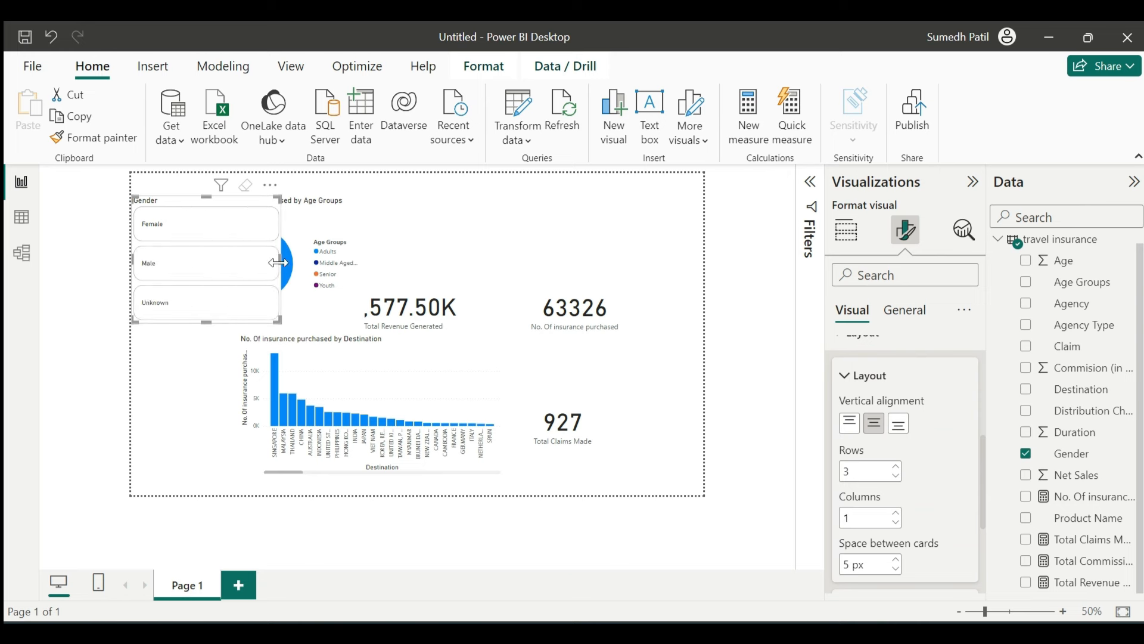
# Narrow the Gender slicer and move it to the lower-left corner of the report page
pyautogui.moveTo(280, 261); pyautogui.dragTo(258, 266)
pyautogui.moveTo(236, 210); pyautogui.dragTo(241, 381)
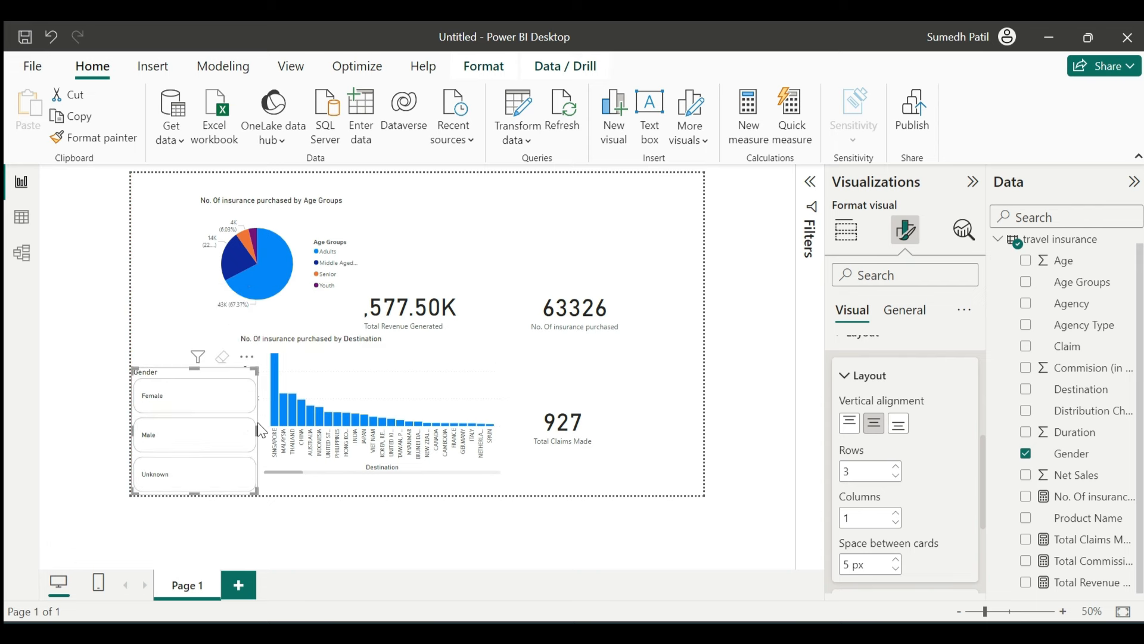
pyautogui.moveTo(258, 423); pyautogui.dragTo(250, 433)
# Shift the Destination chart down and away from the Gender slicer, and move the Total Revenue Generated card clear of the charts
pyautogui.moveTo(292, 349); pyautogui.dragTo(320, 365)
pyautogui.click(476, 234)
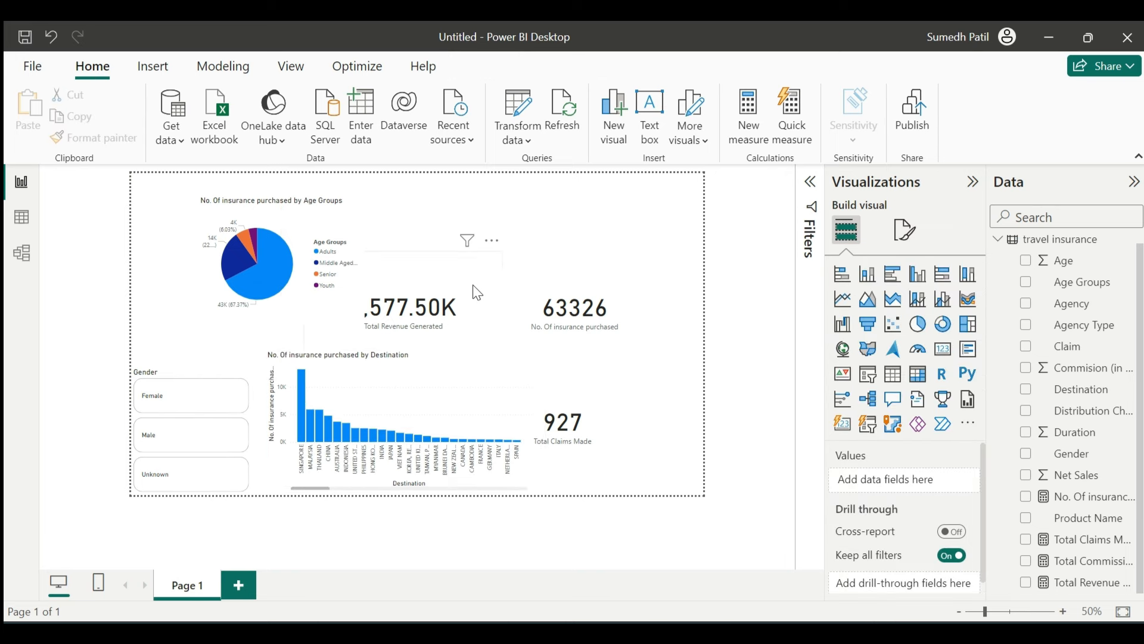
pyautogui.moveTo(507, 277); pyautogui.dragTo(521, 266)
pyautogui.click(635, 267)
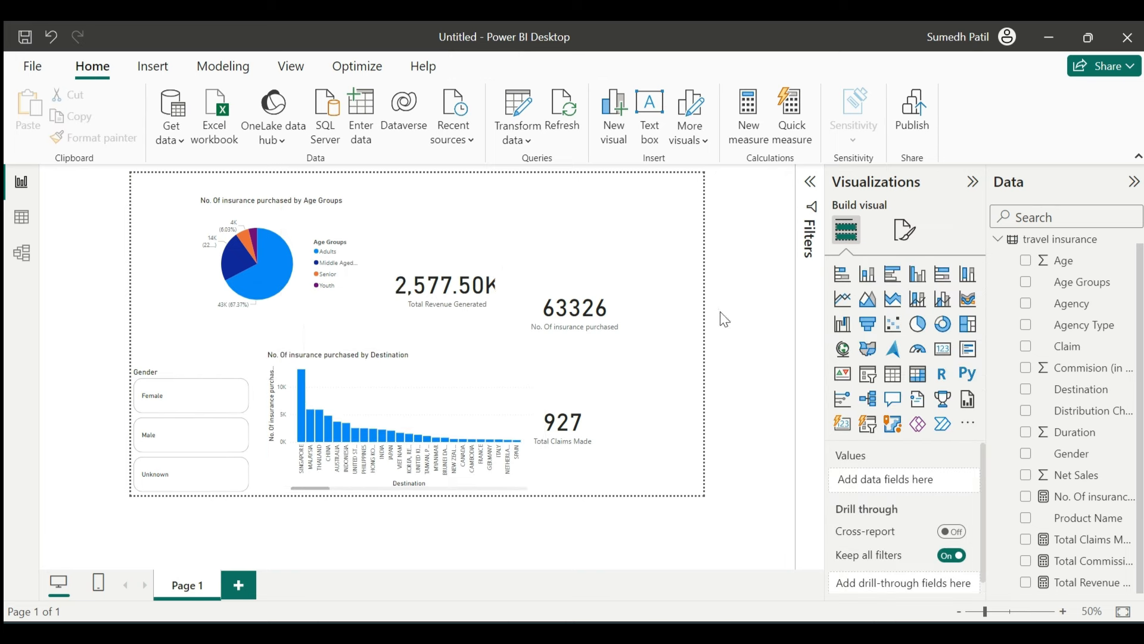
# Add a button slicer for Distribution Channel and set its button shape to Rounded Rectangle
pyautogui.click(868, 424)
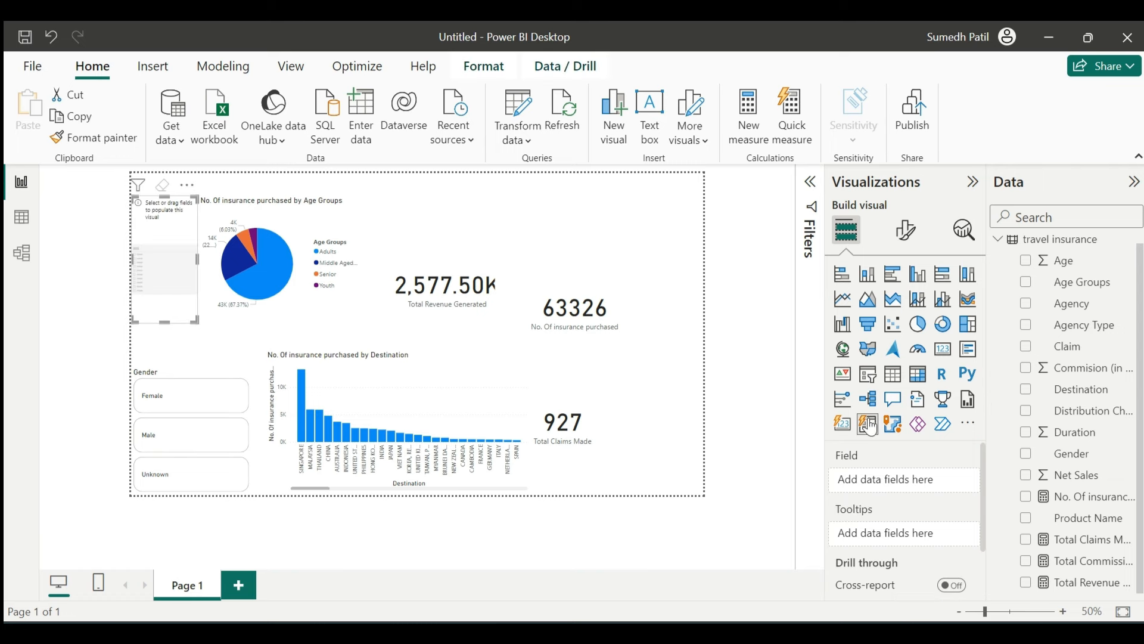
pyautogui.click(1030, 417)
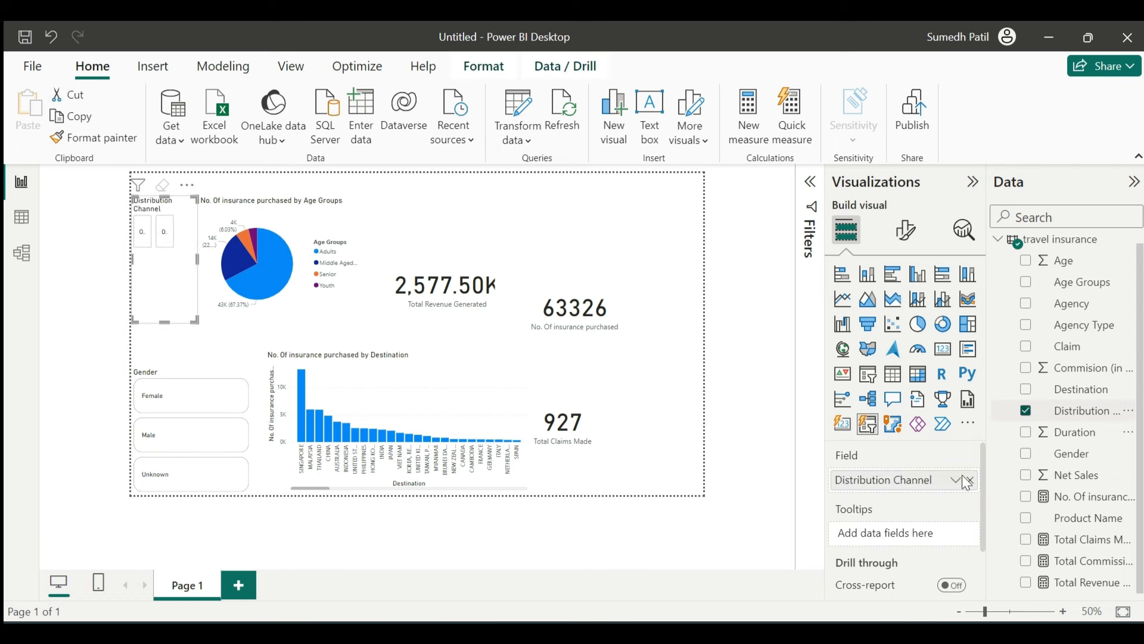
pyautogui.click(905, 229)
pyautogui.click(870, 394)
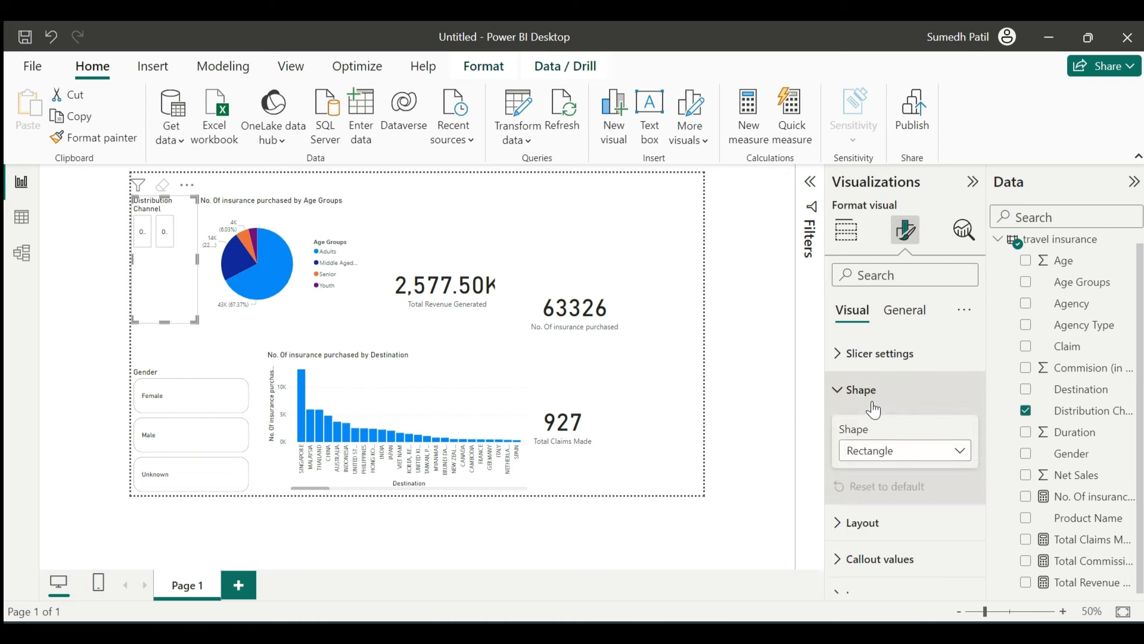
pyautogui.click(909, 464)
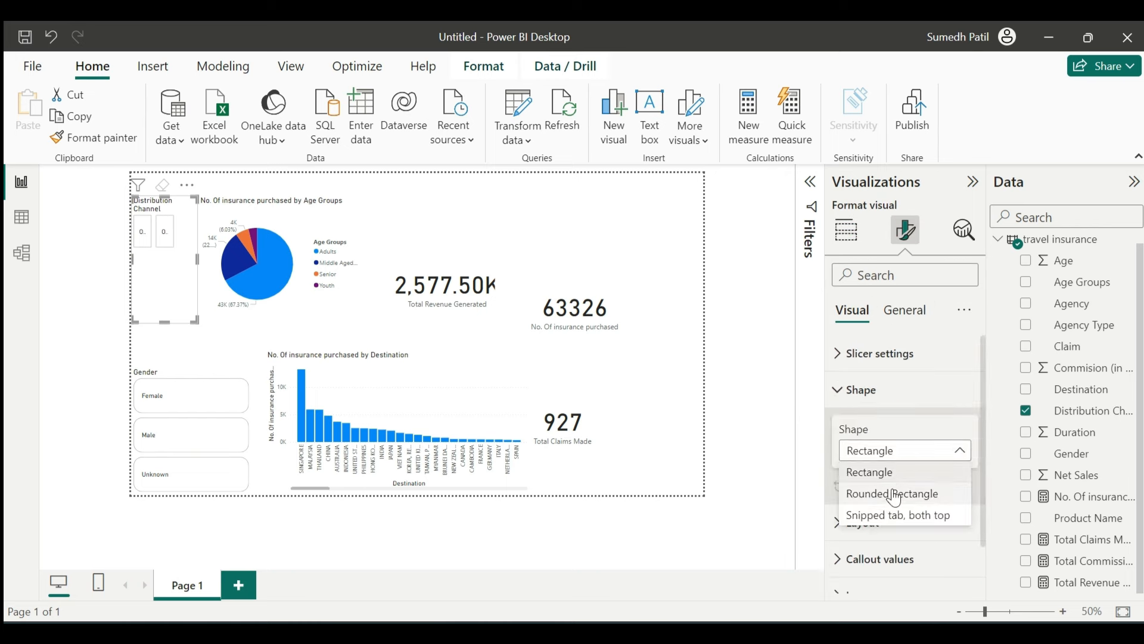
pyautogui.click(894, 494)
# Set the Distribution Channel slicer's layout to 1 column and place the slicer directly above the Gender slicer
pyautogui.scroll(-3, 875, 519)
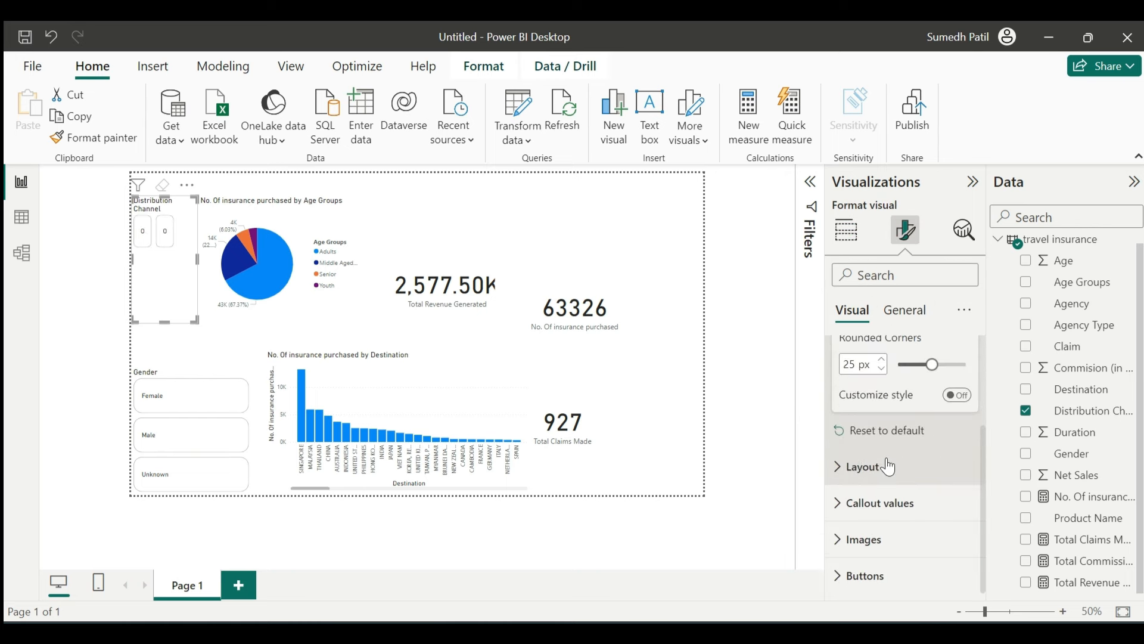
pyautogui.click(888, 466)
pyautogui.click(895, 535)
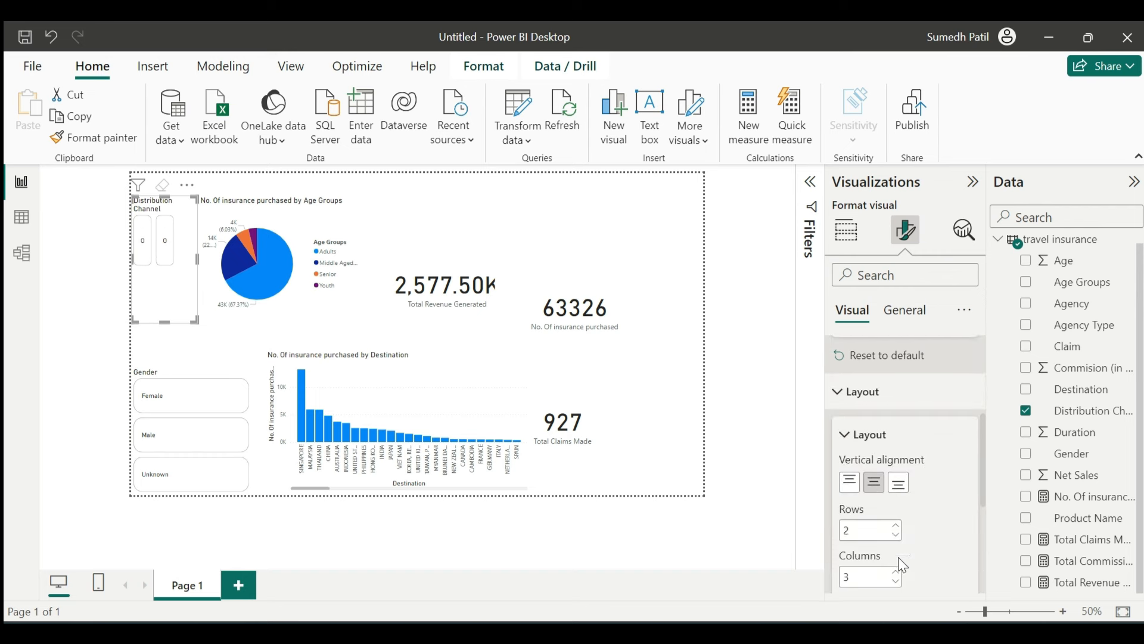
pyautogui.click(895, 581)
pyautogui.click(896, 581)
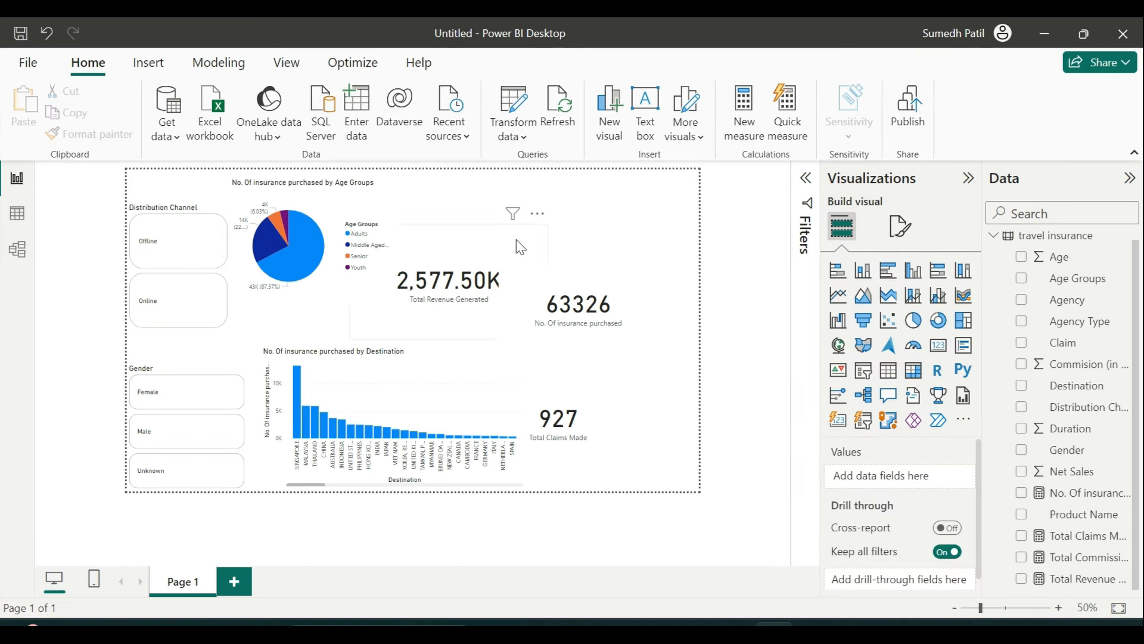
pyautogui.moveTo(222, 233); pyautogui.dragTo(219, 255)
pyautogui.click(534, 189)
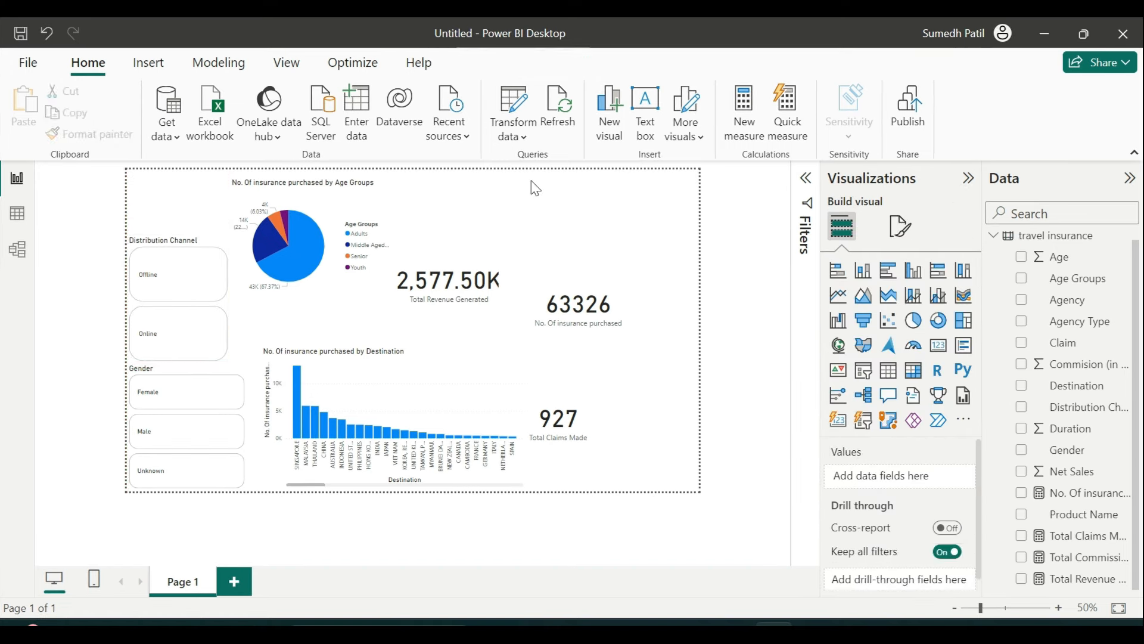
# Switch to the Travel Insurance Analysis Word document and review the remaining items under Recommended Analysis
pyautogui.click(739, 627)
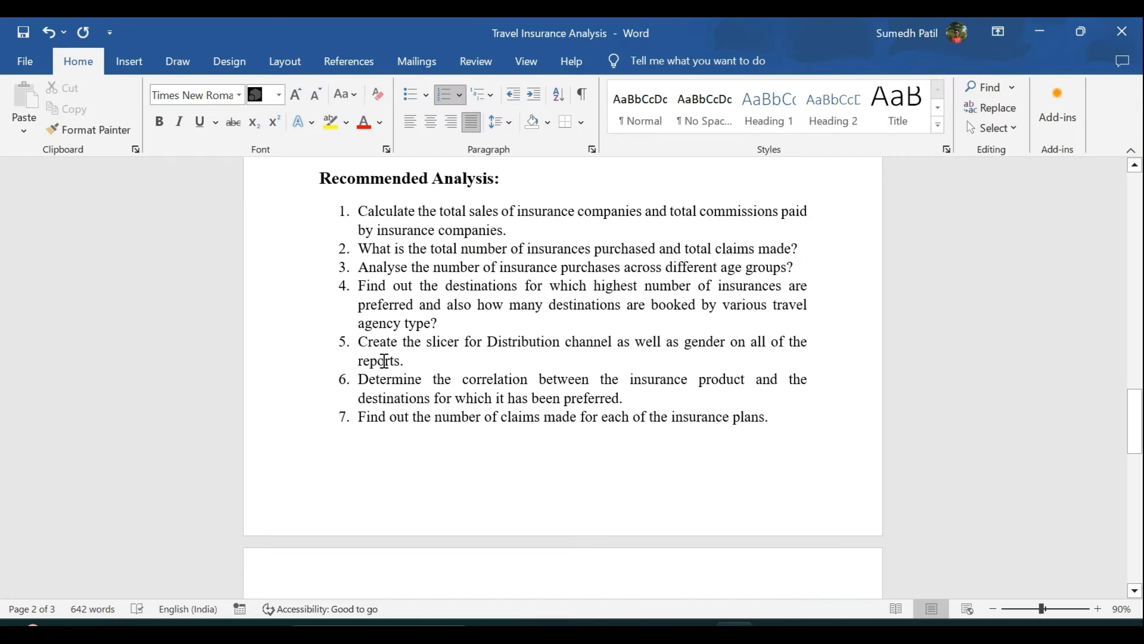
pyautogui.moveTo(365, 379); pyautogui.dragTo(626, 399)
pyautogui.click(626, 399)
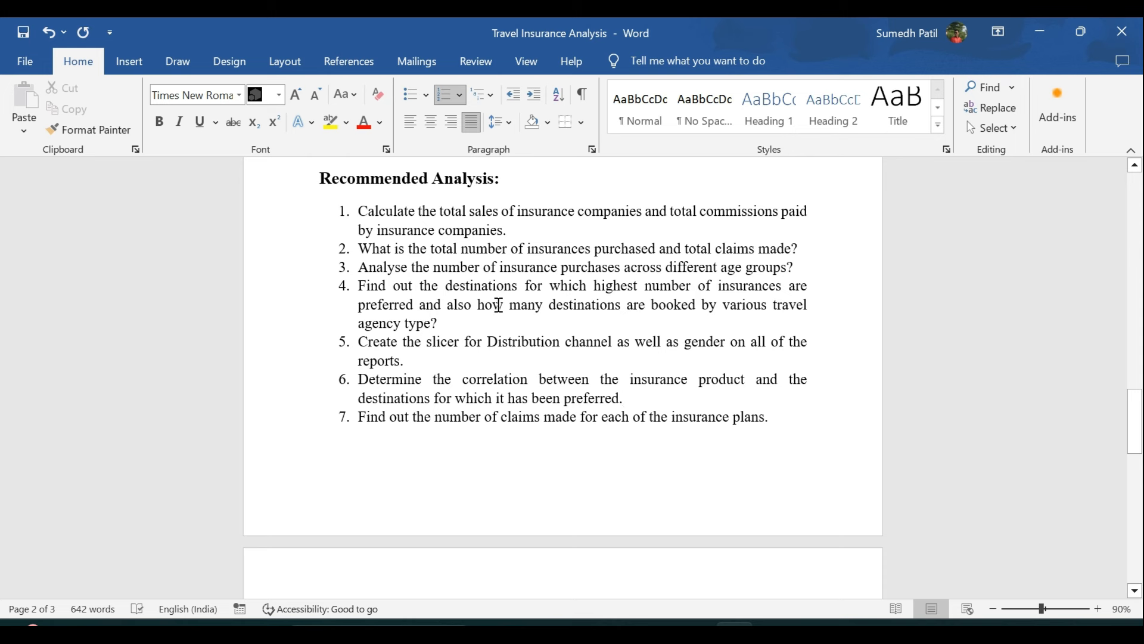
# Return to Power BI and create a donut chart of No. Of insurance purchased by Agency Type
pyautogui.click(773, 627)
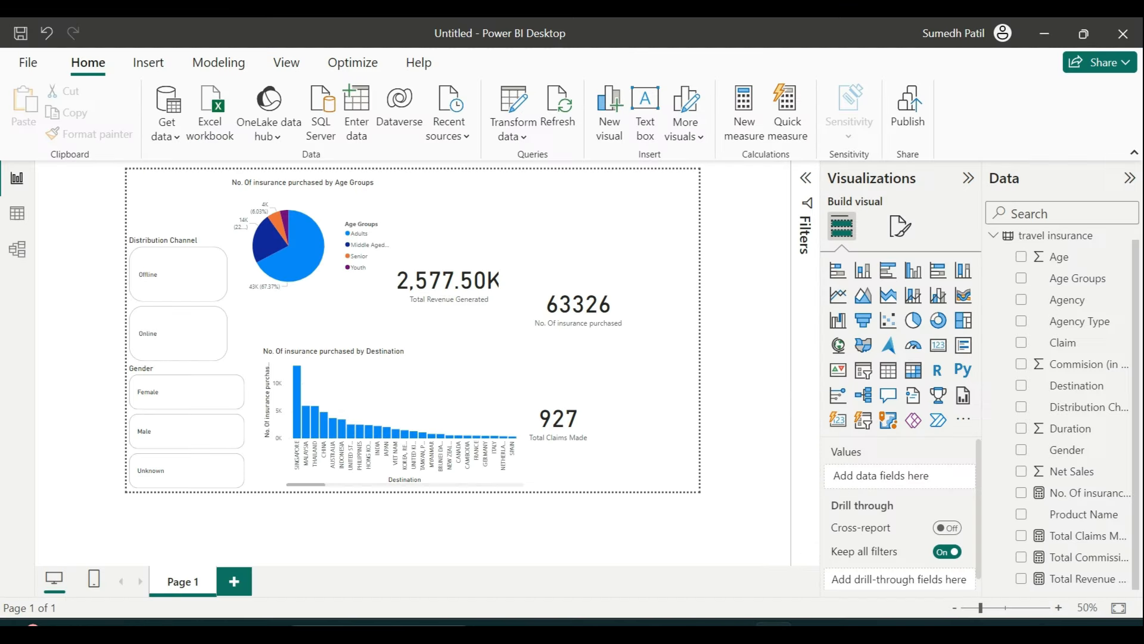
pyautogui.scroll(1, 1050, 470)
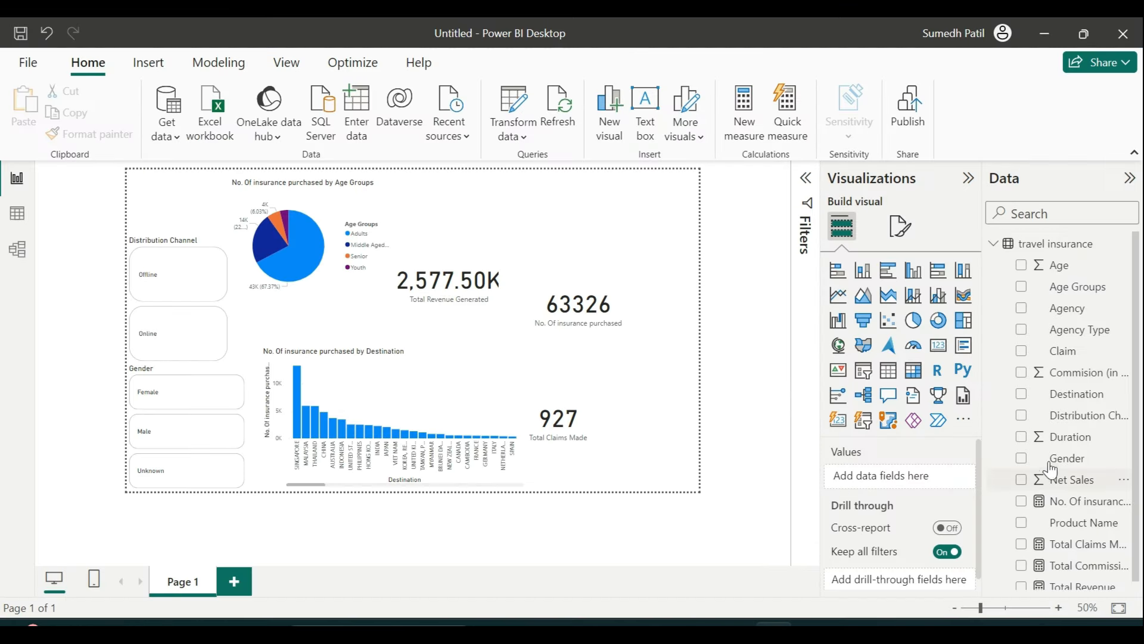
pyautogui.click(1022, 329)
pyautogui.scroll(-1, 1044, 459)
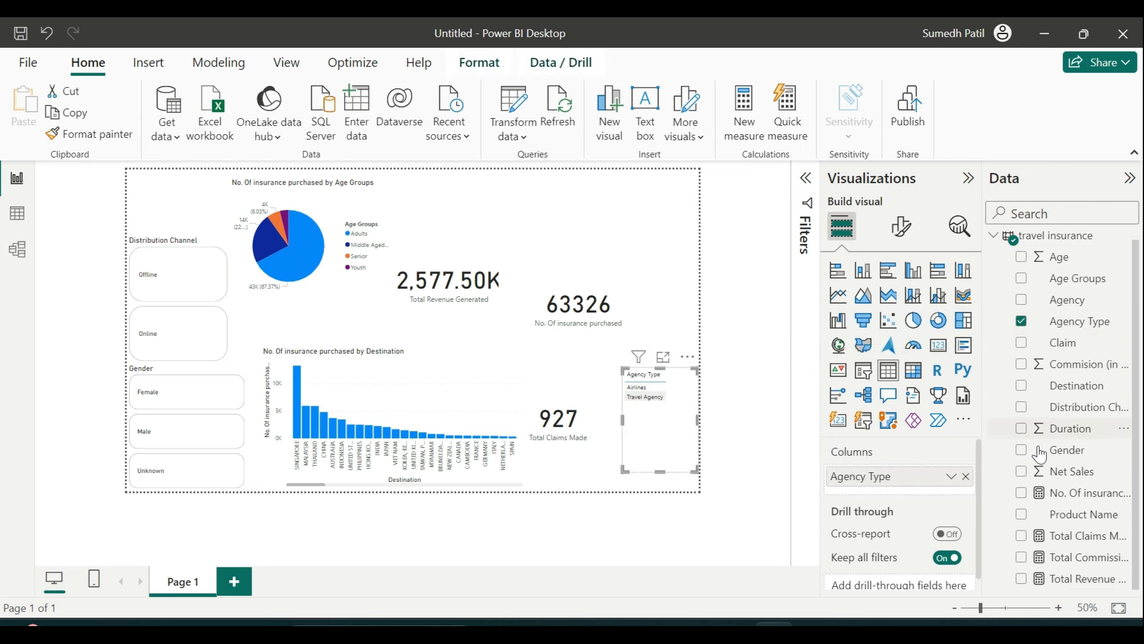
pyautogui.click(1021, 492)
pyautogui.moveTo(665, 445); pyautogui.dragTo(617, 338)
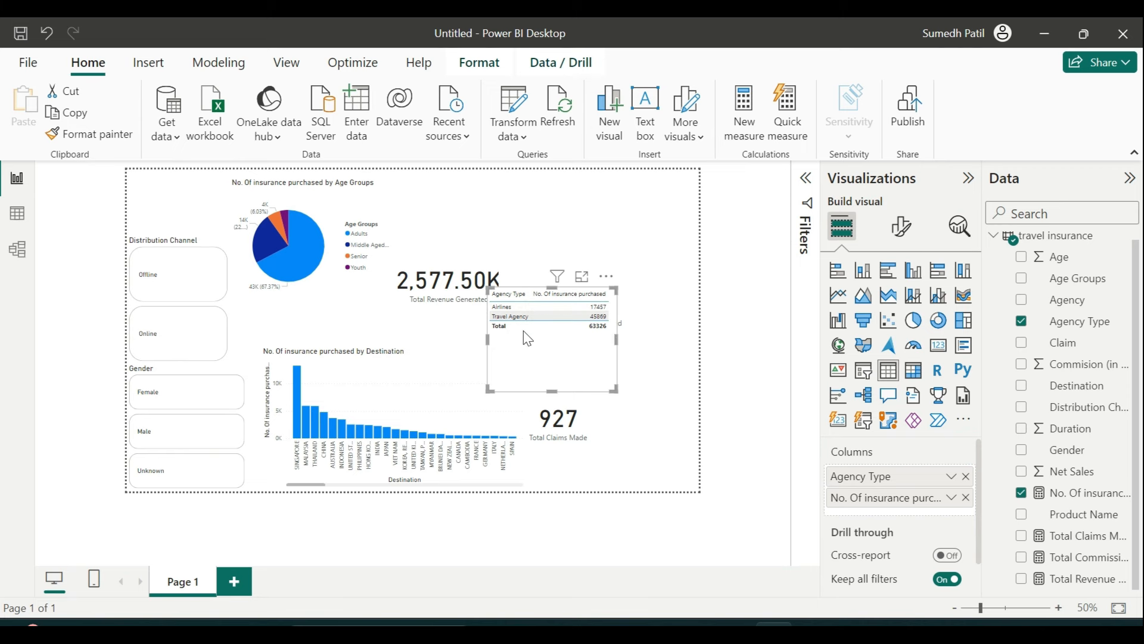
pyautogui.click(937, 322)
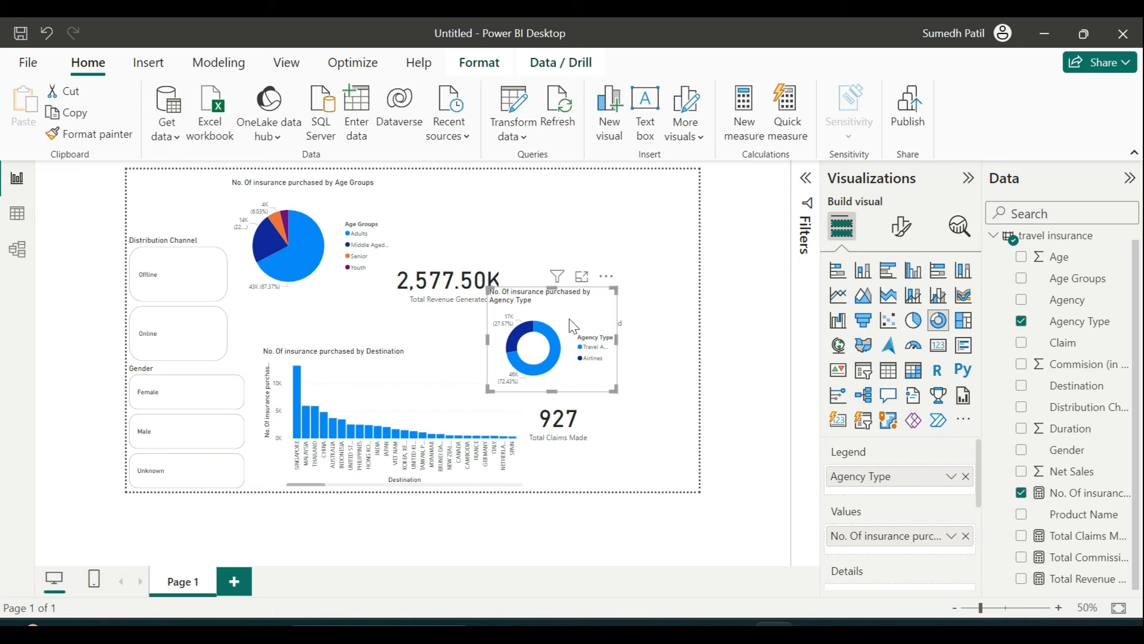
# Widen and heighten the Agency Type donut chart, then move it to the right edge of the report page
pyautogui.moveTo(616, 340); pyautogui.dragTo(648, 354)
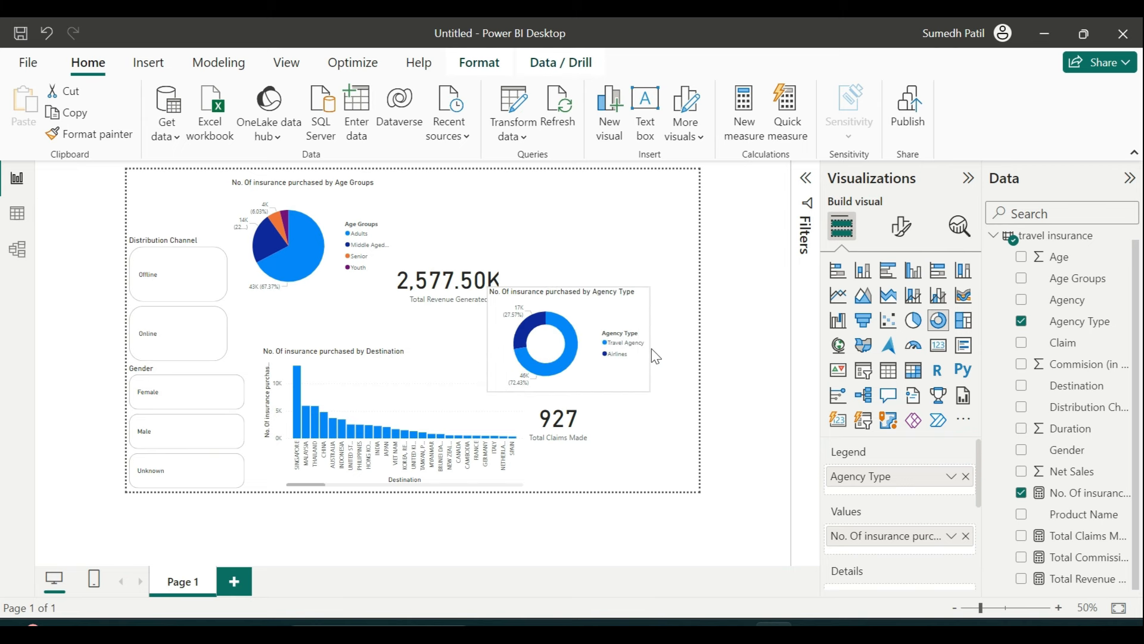
pyautogui.moveTo(569, 392); pyautogui.dragTo(569, 409)
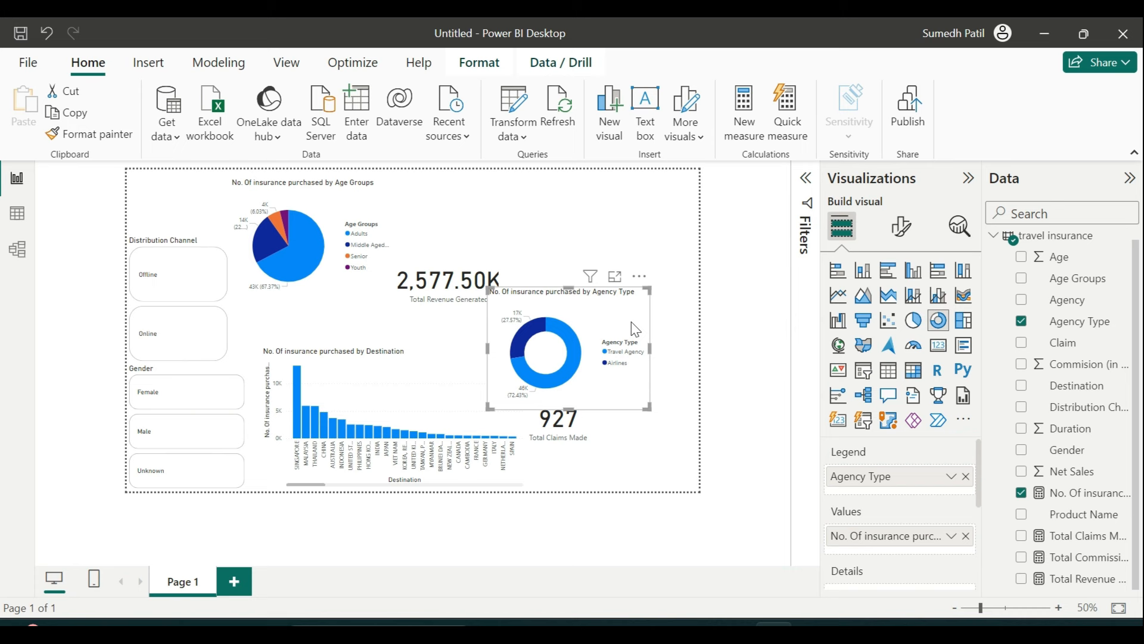
pyautogui.moveTo(631, 326); pyautogui.dragTo(632, 353)
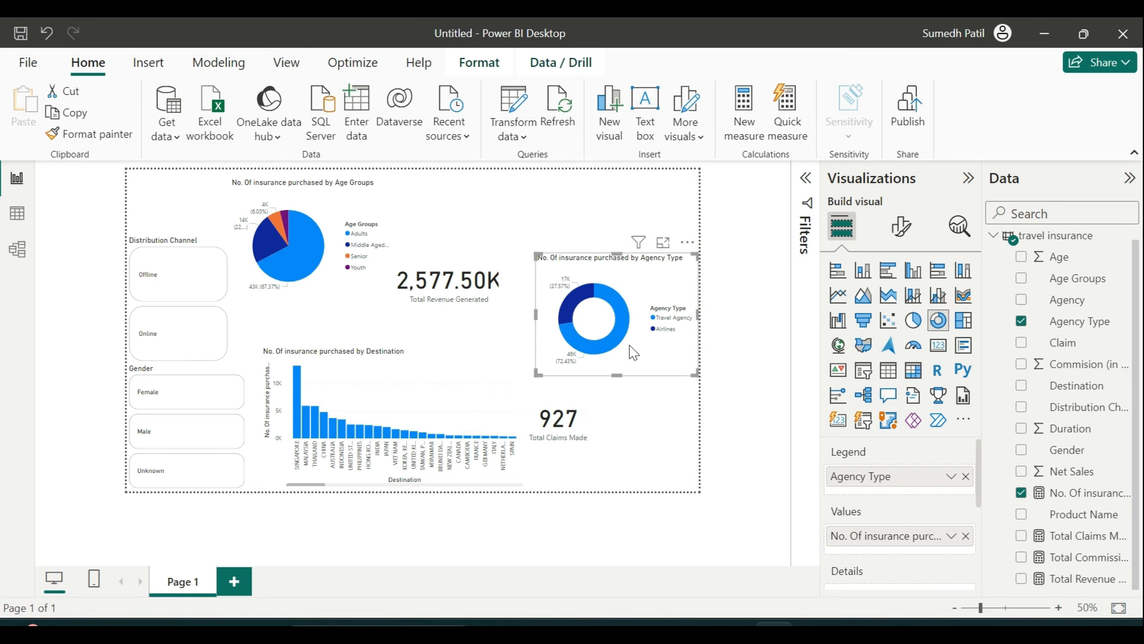
pyautogui.click(506, 363)
pyautogui.click(637, 396)
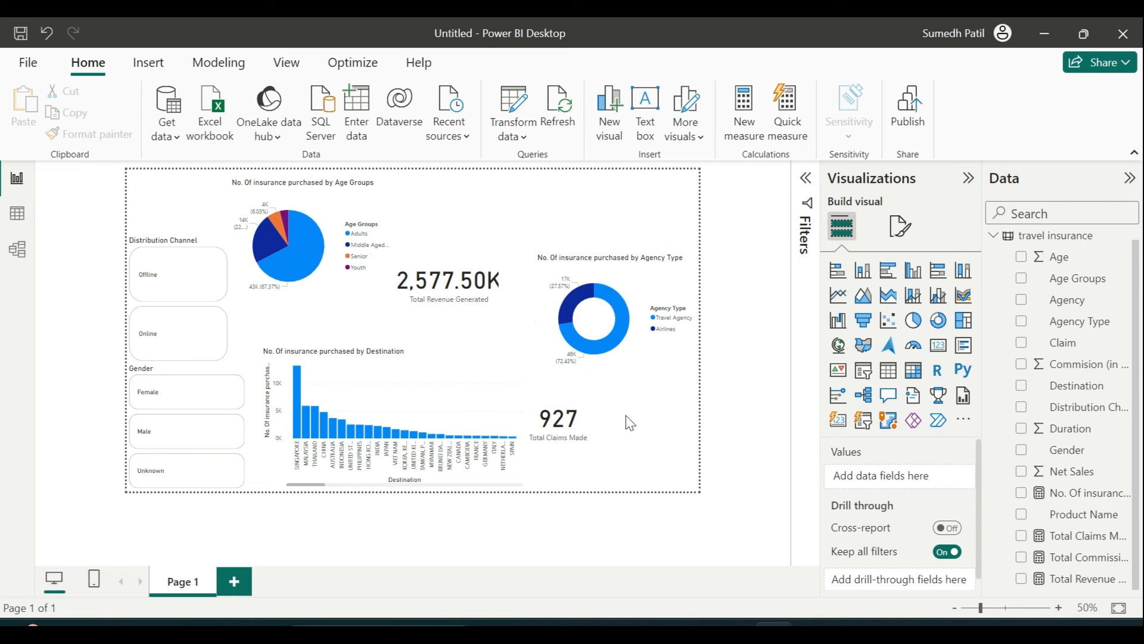
# Recheck the Word analysis list, then move the Agency Type donut beside the Age Groups pie and the Total Revenue Generated card below them
pyautogui.click(734, 548)
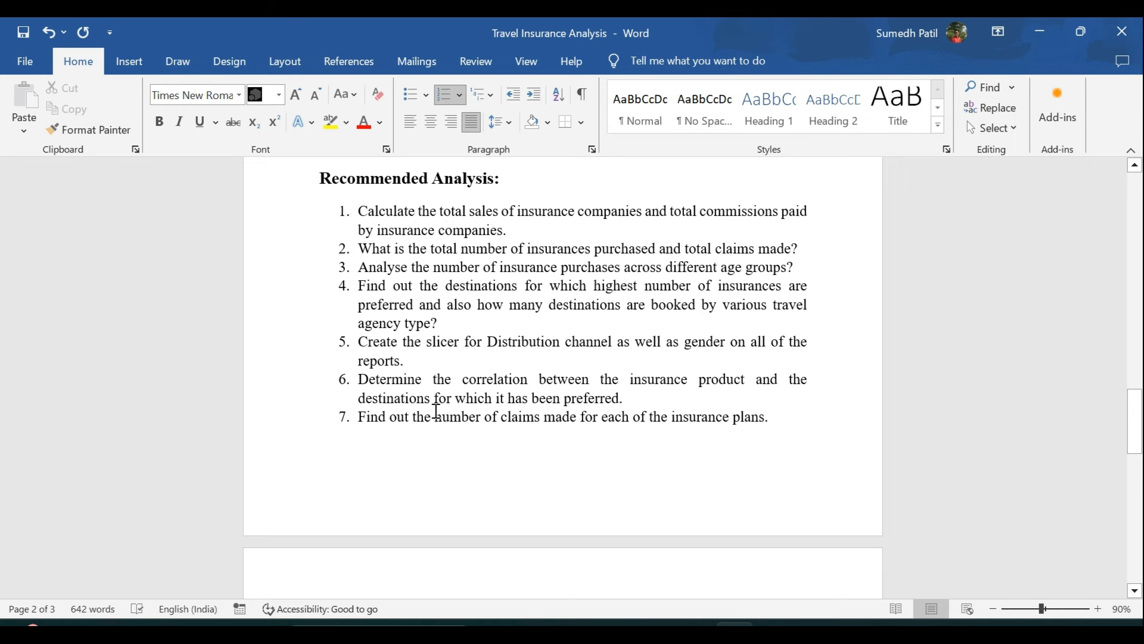
pyautogui.click(774, 633)
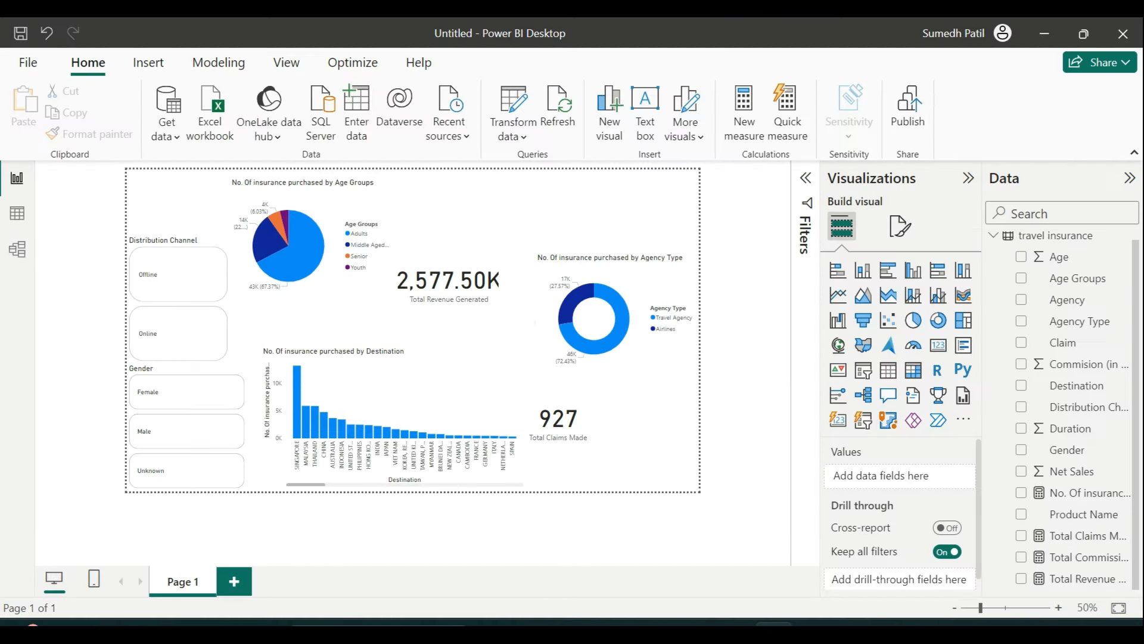
pyautogui.moveTo(577, 295); pyautogui.dragTo(497, 210)
pyautogui.moveTo(441, 275); pyautogui.dragTo(425, 324)
pyautogui.click(605, 369)
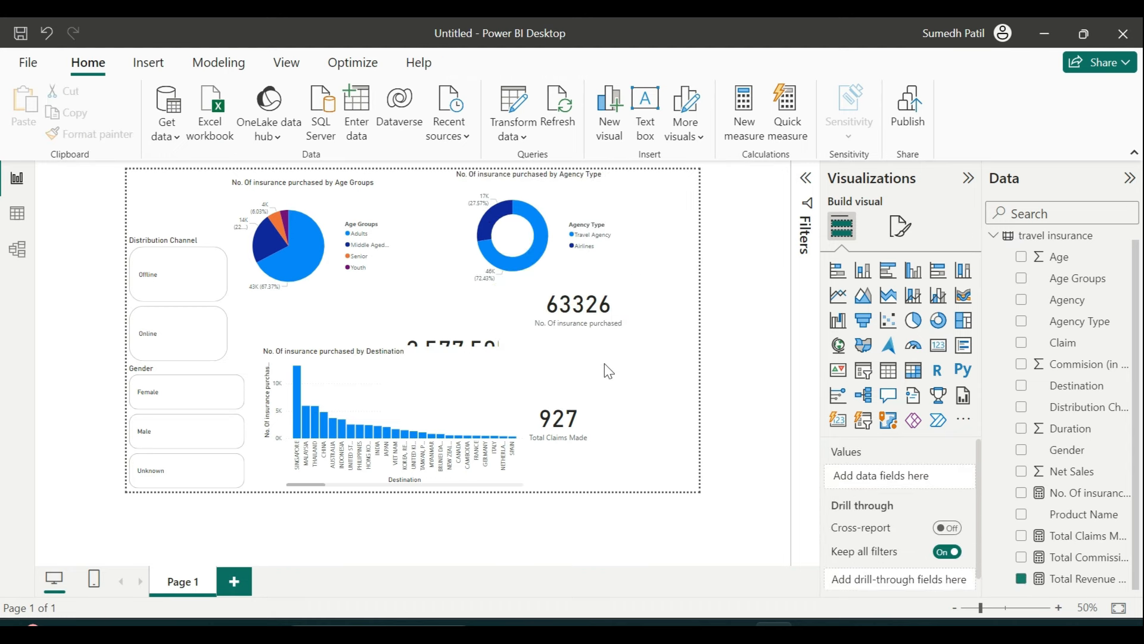
# Shorten the Destination chart from its upper edge and align the Total Revenue Generated and No. Of insurance purchased cards in the row above it
pyautogui.click(414, 359)
pyautogui.moveTo(394, 347); pyautogui.dragTo(394, 378)
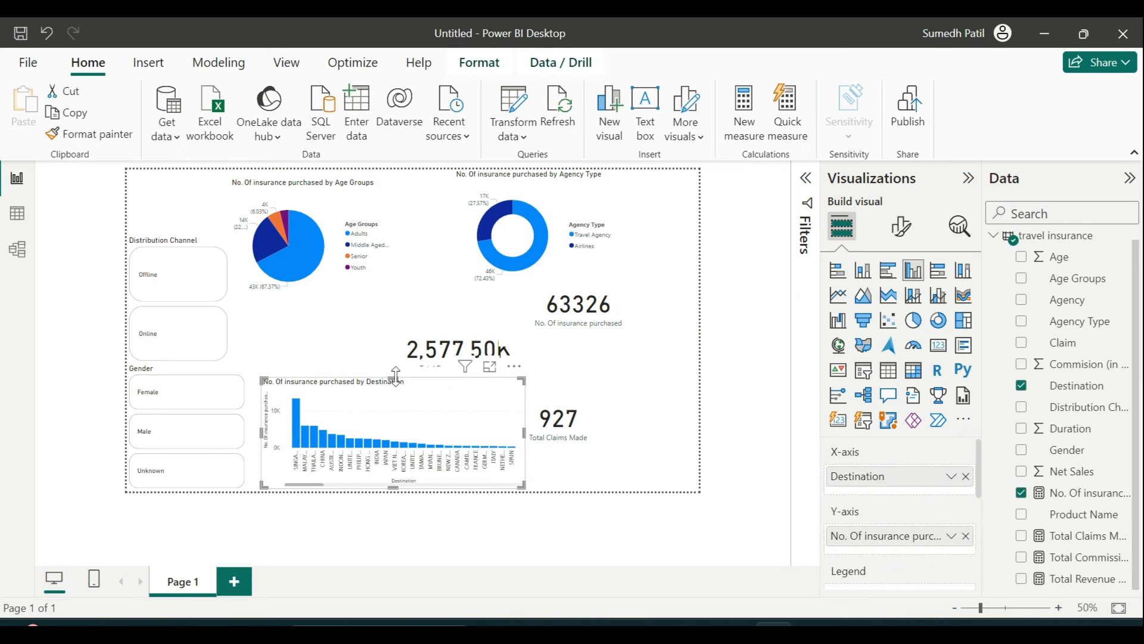
pyautogui.click(524, 357)
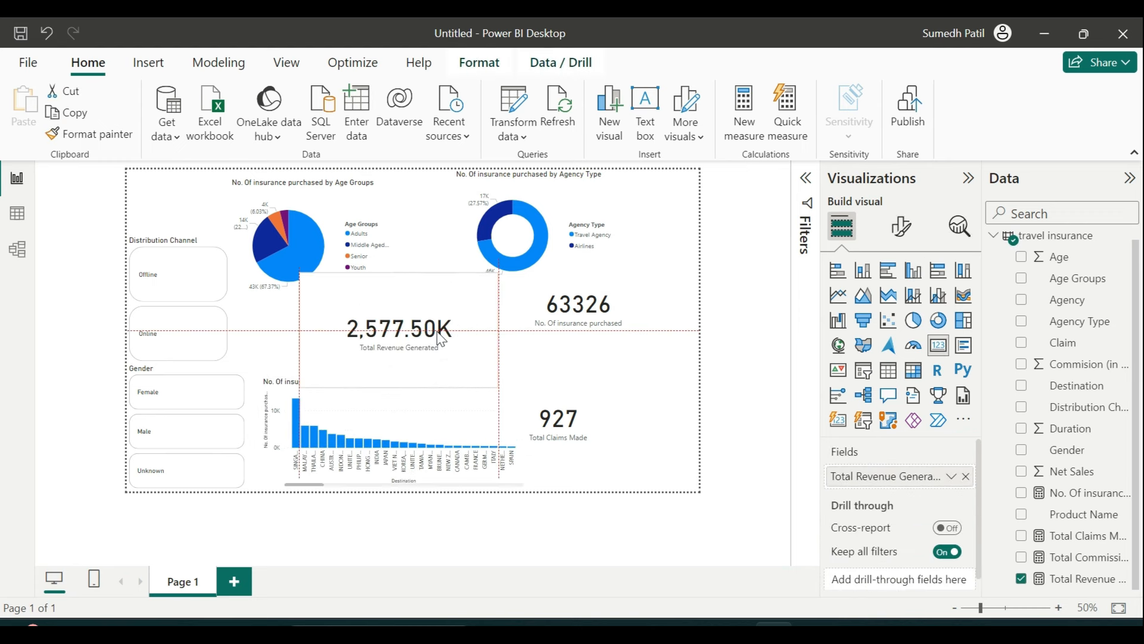
pyautogui.click(656, 397)
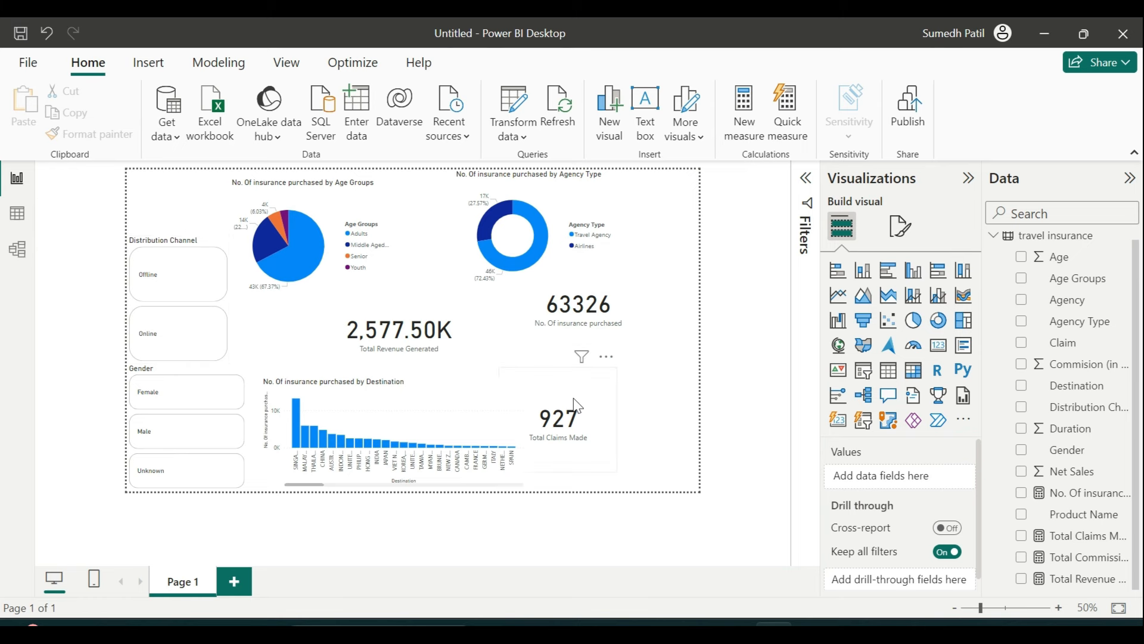
pyautogui.moveTo(533, 347); pyautogui.dragTo(532, 351)
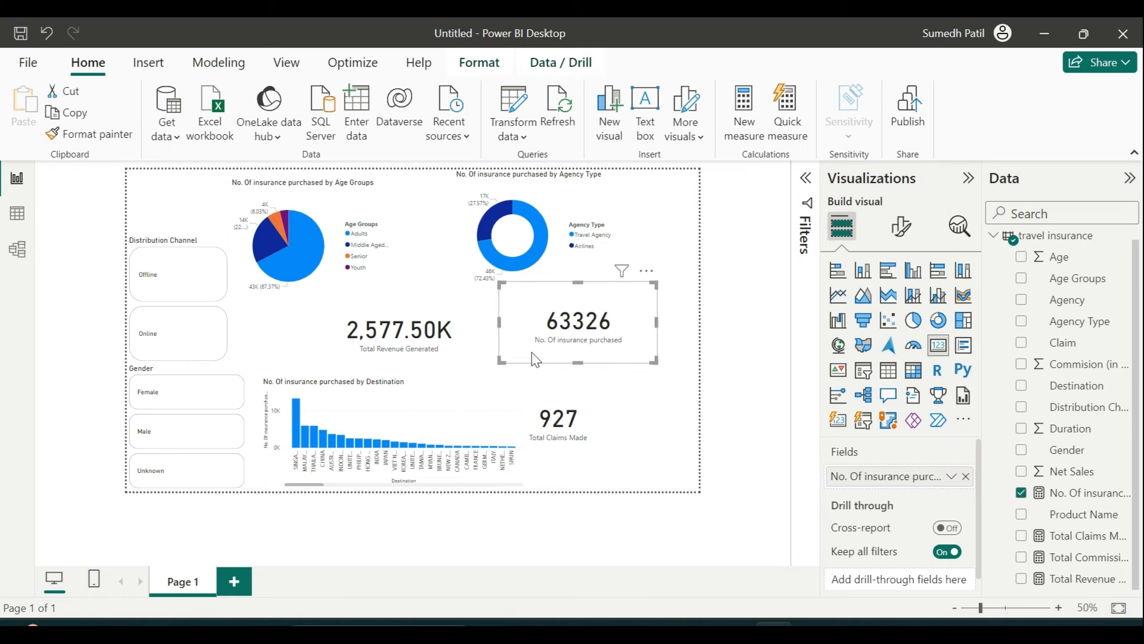
pyautogui.click(665, 208)
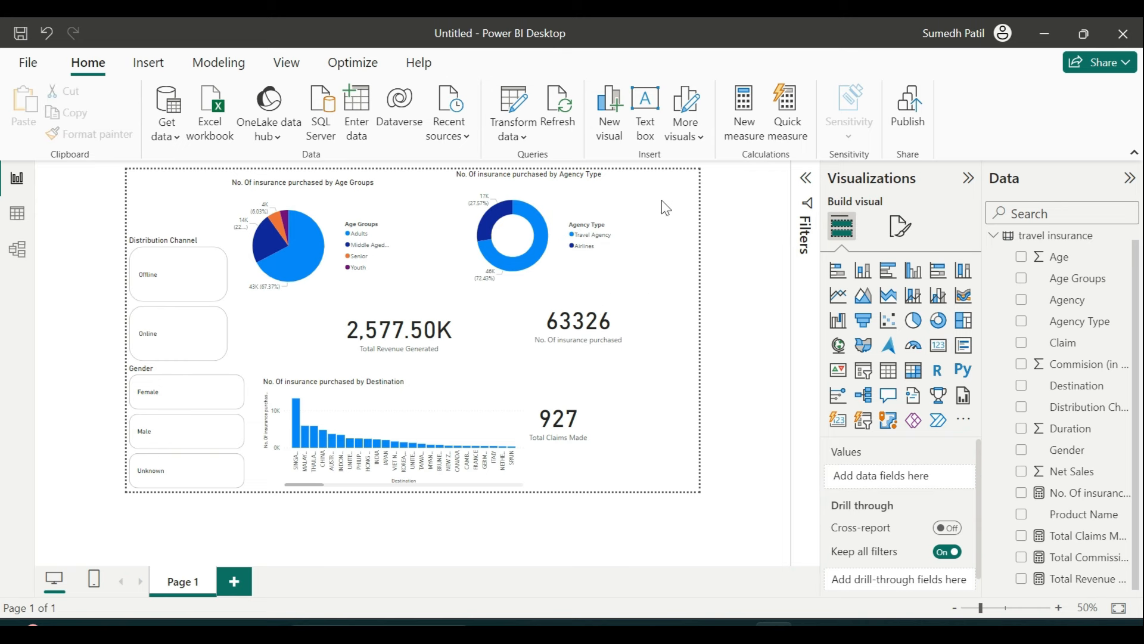
# Duplicate Page 1 and slightly reduce the height of the Distribution Channel slicer on the copy
pyautogui.rightClick(196, 587)
pyautogui.click(255, 549)
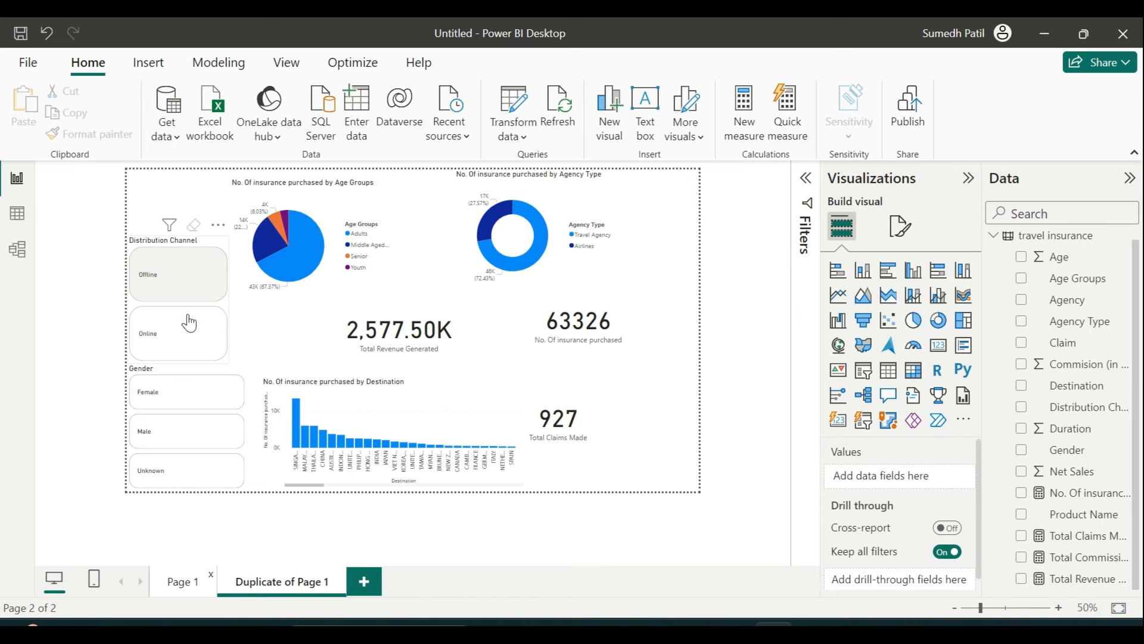
pyautogui.click(185, 241)
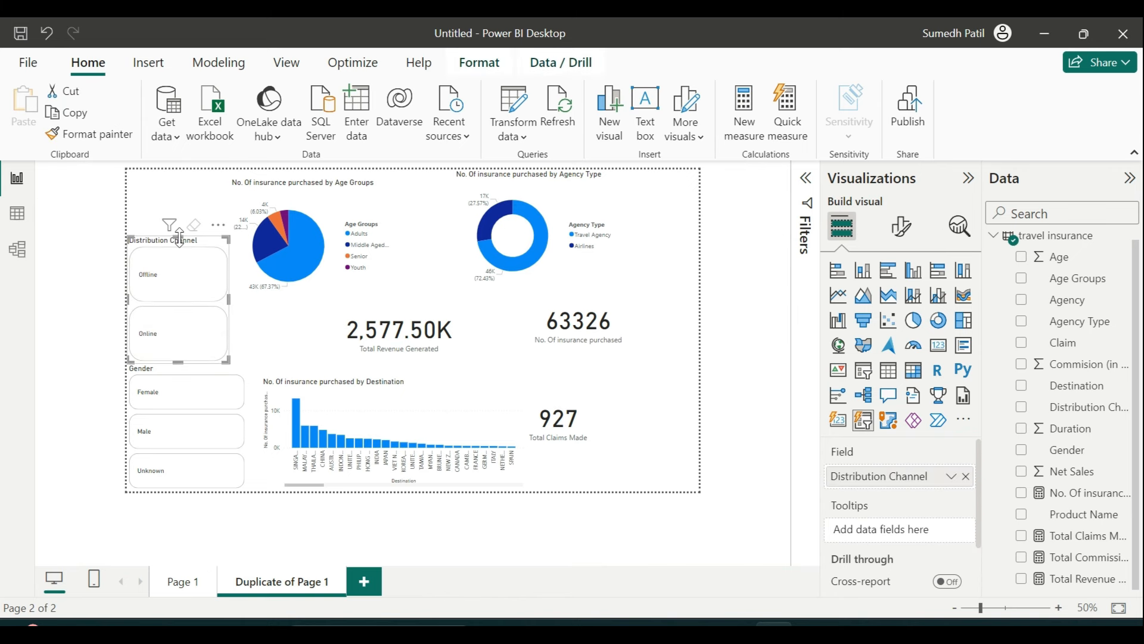
pyautogui.moveTo(180, 237); pyautogui.dragTo(182, 243)
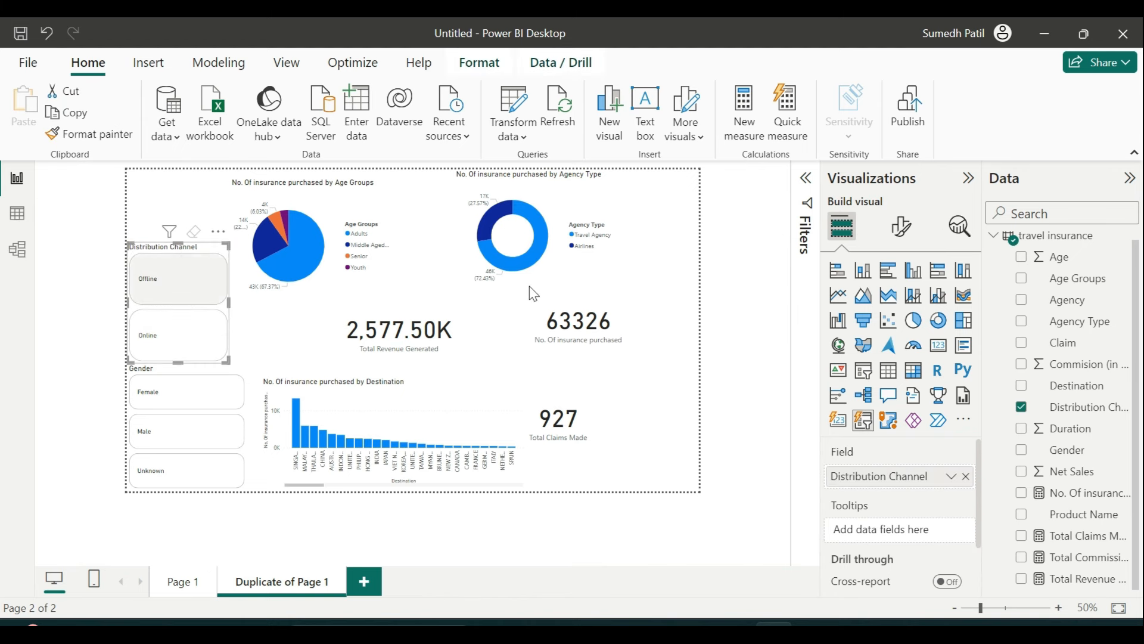
pyautogui.click(691, 306)
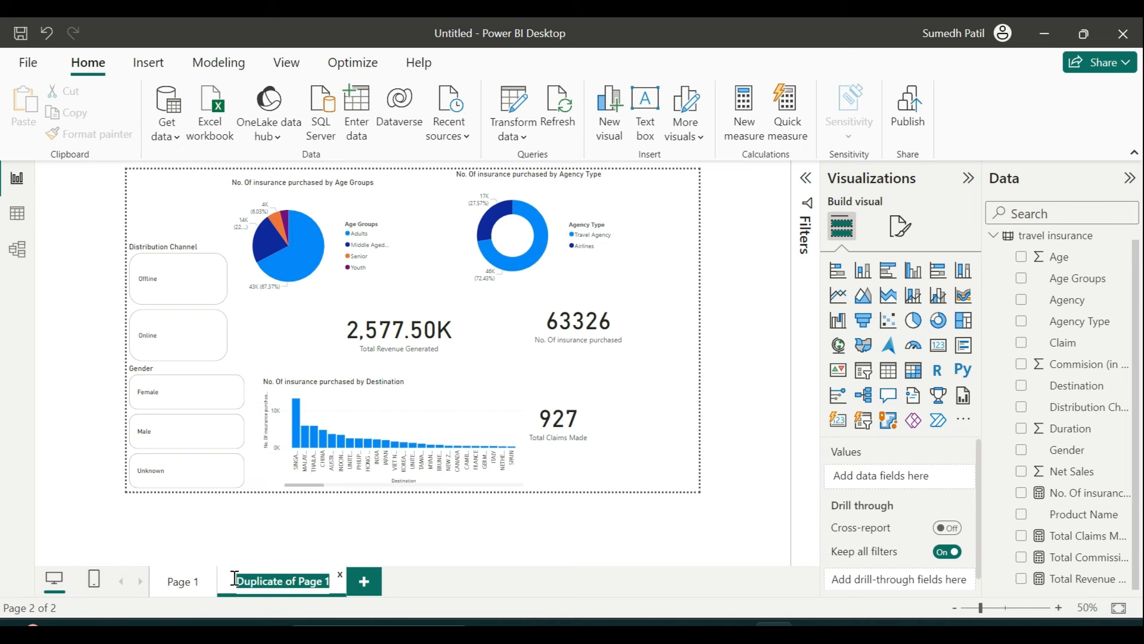
# Rename Page 1 as Overall Insights
pyautogui.click(184, 583)
pyautogui.doubleClick(180, 585)
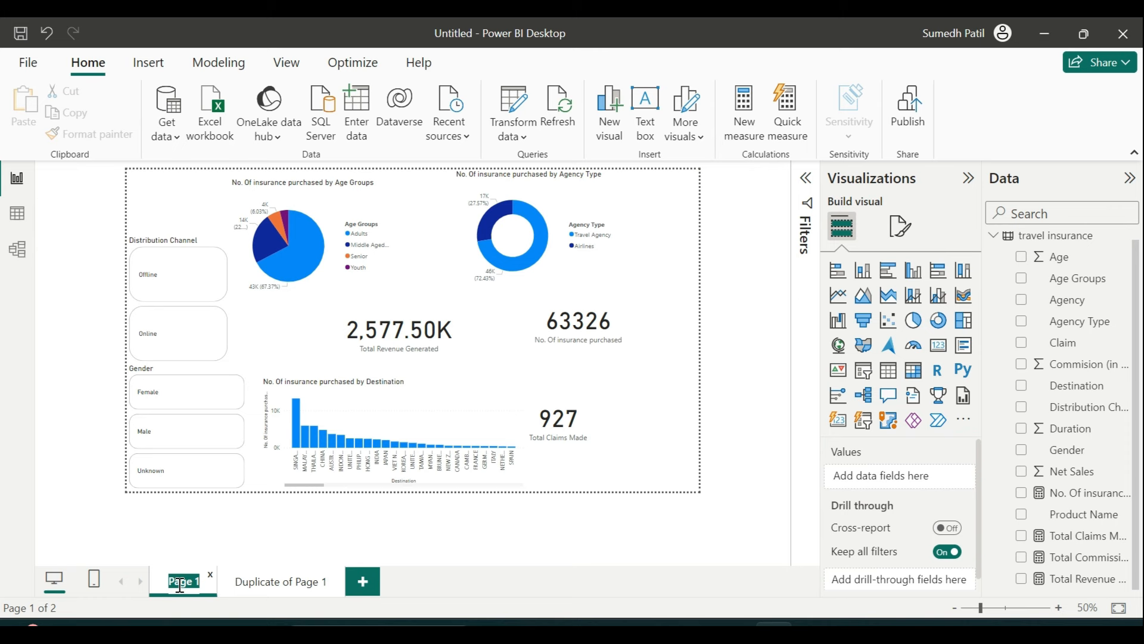
pyautogui.write('Pver')
pyautogui.press('BackSpace')
pyautogui.press('BackSpace')
pyautogui.press('BackSpace')
pyautogui.press('BackSpace')
pyautogui.write('Insights')
pyautogui.press('Return')
# Rename the duplicated report page as Products Insights
pyautogui.click(282, 593)
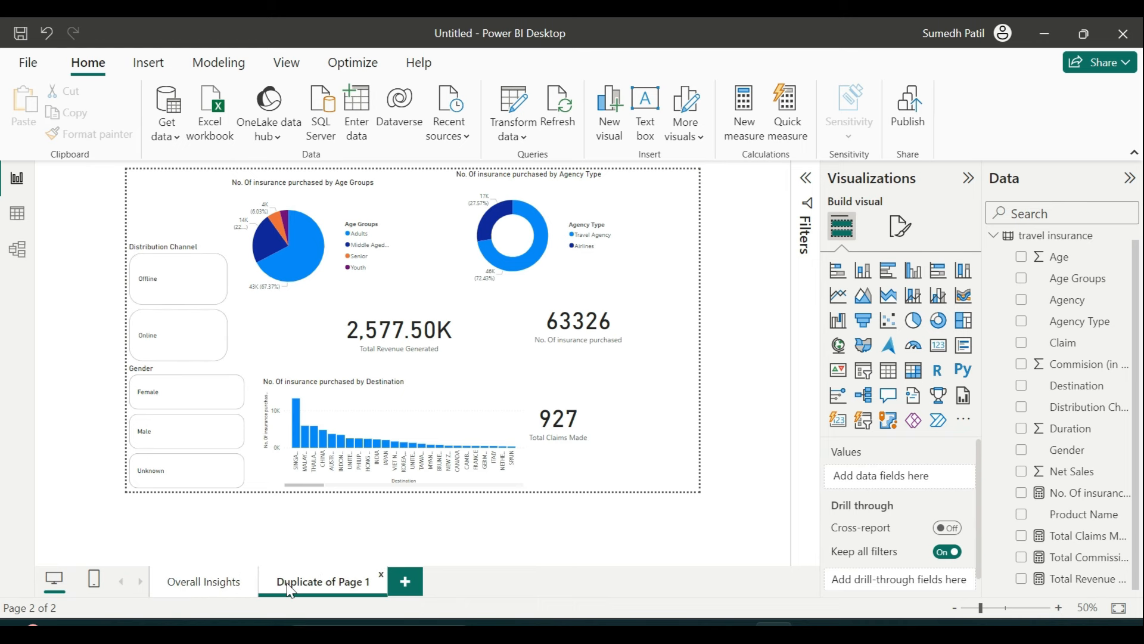
pyautogui.doubleClick(288, 583)
pyautogui.write('Products In')
pyautogui.write('sigfghts')
pyautogui.press('BackSpace')
pyautogui.press('BackSpace')
pyautogui.press('BackSpace')
pyautogui.press('BackSpace')
pyautogui.press('BackSpace')
pyautogui.write('hts')
pyautogui.press('Return')
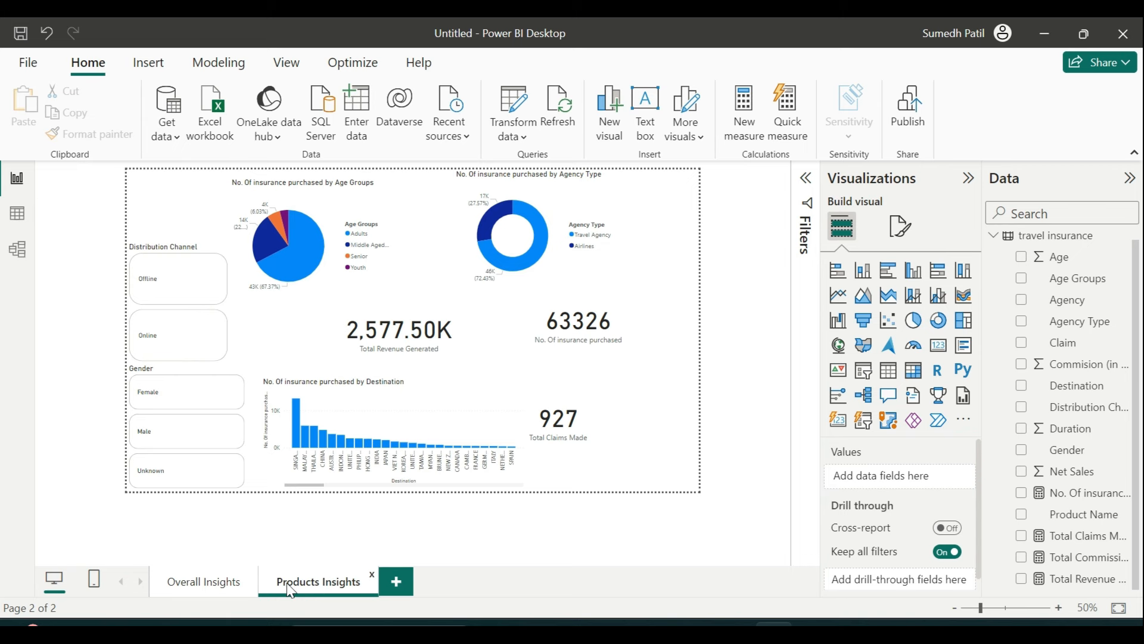
# Delete the Total Revenue Generated card from the Products Insights page
pyautogui.click(306, 335)
pyautogui.press('Delete')
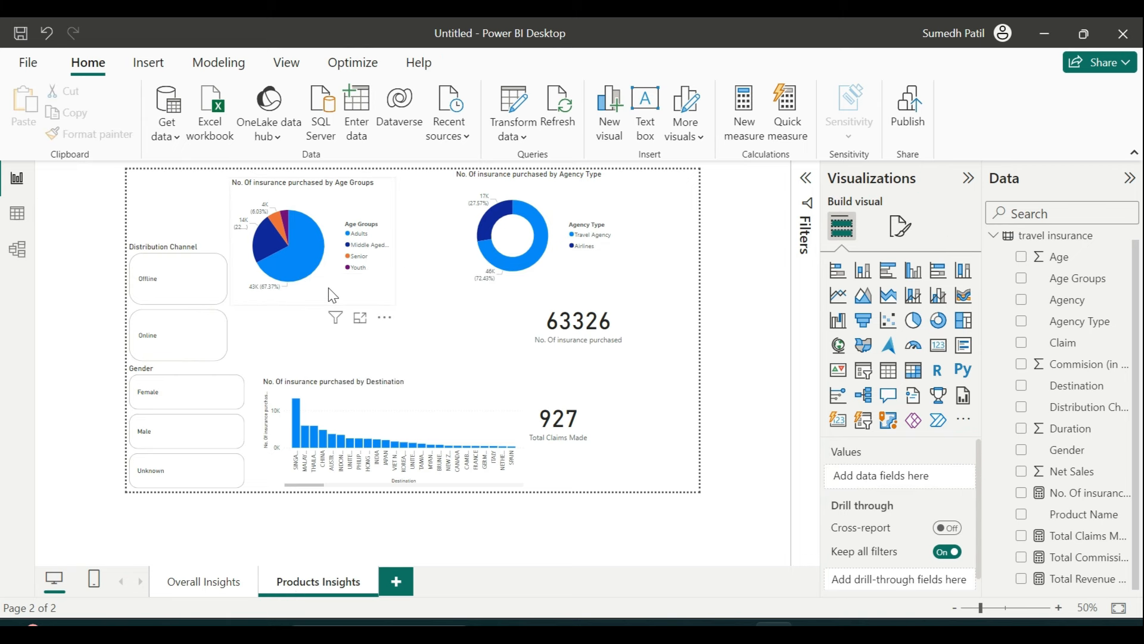
# Delete the remaining charts and cards from the Products Insights page, keeping only the Distribution Channel and Gender slicers
pyautogui.click(332, 294)
pyautogui.press('Delete')
pyautogui.click(402, 407)
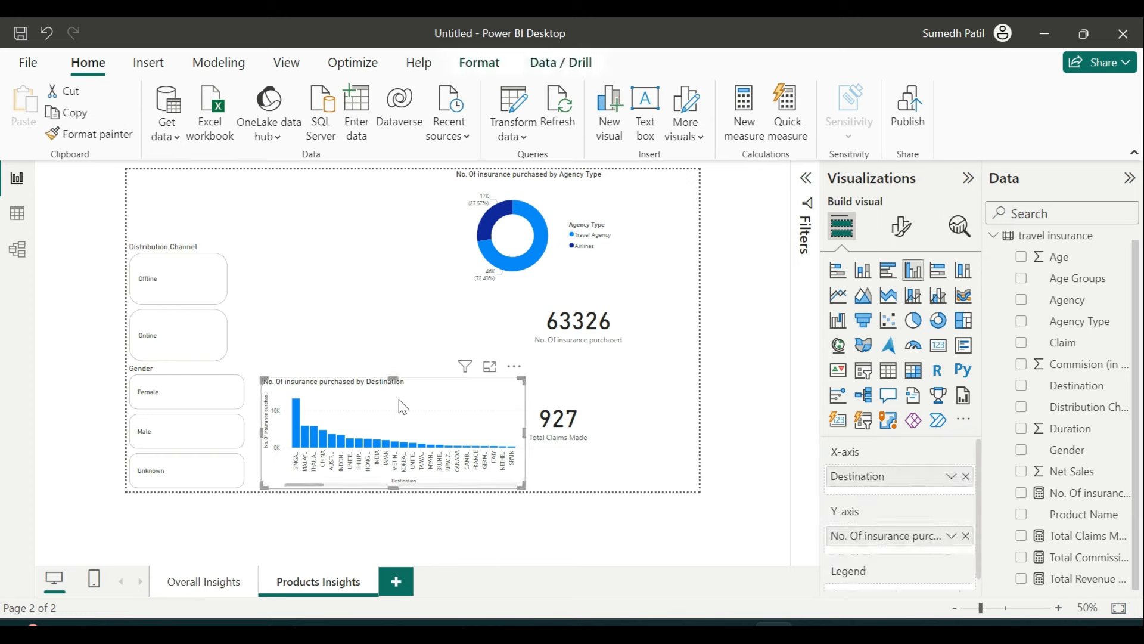
pyautogui.press('Delete')
pyautogui.click(464, 395)
pyautogui.press('Delete')
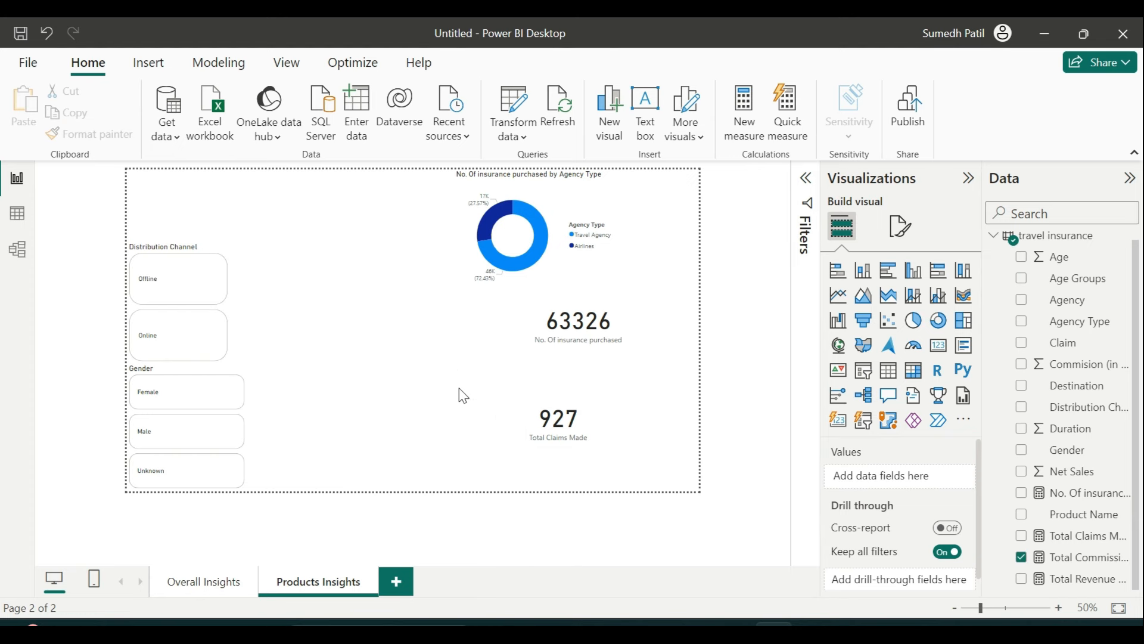
pyautogui.click(557, 398)
pyautogui.press('Delete')
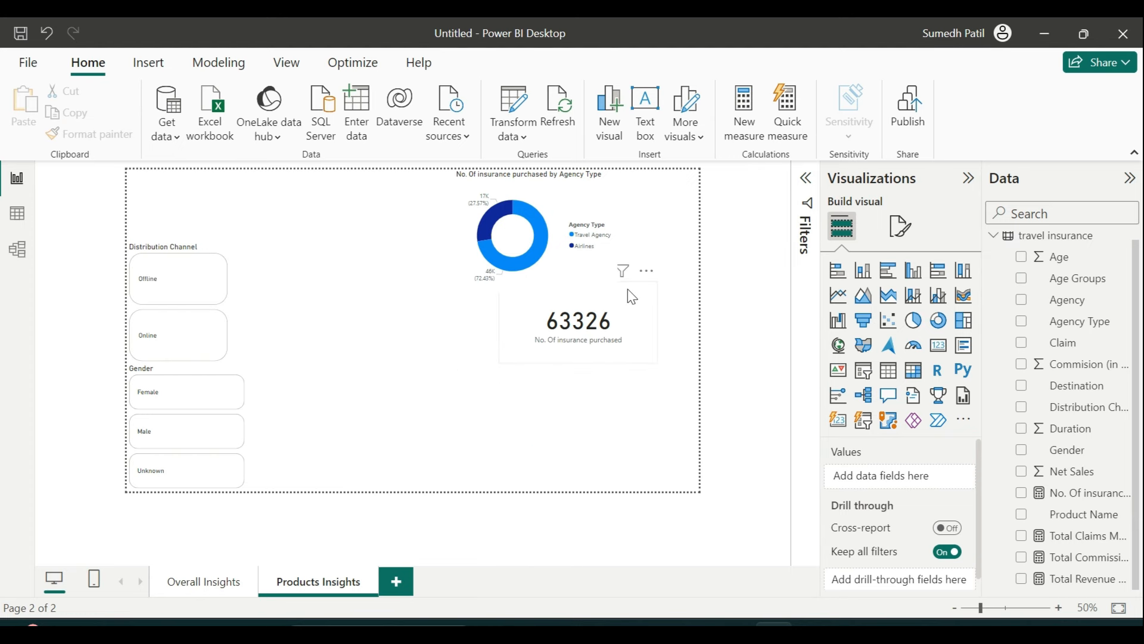
pyautogui.click(628, 299)
pyautogui.press('Delete')
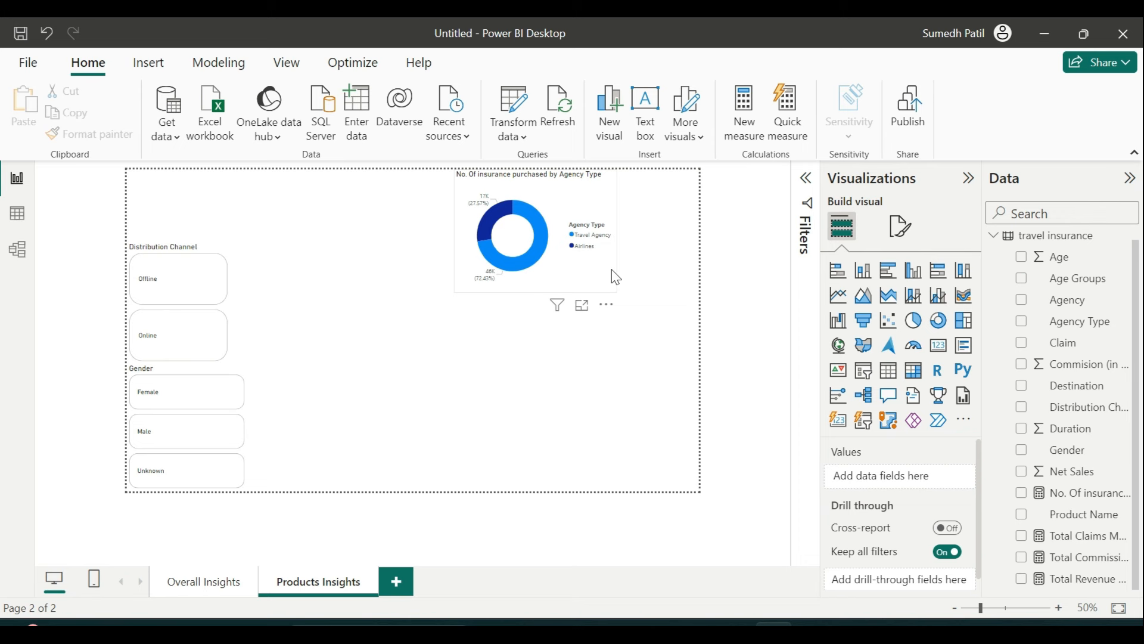
pyautogui.click(616, 277)
pyautogui.press('Delete')
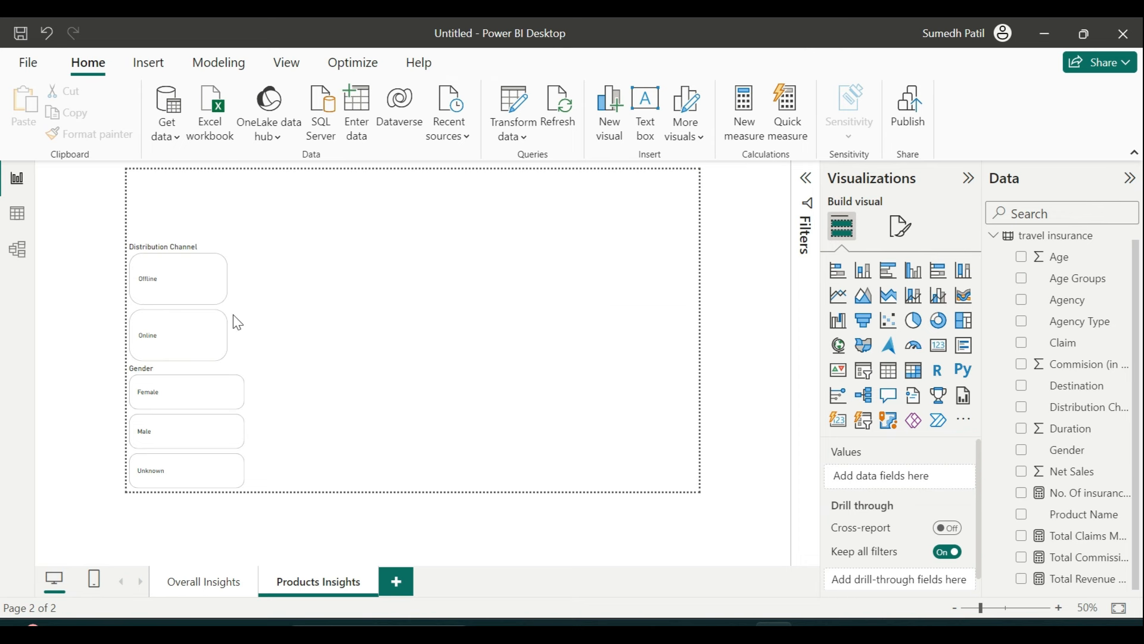
# Check the recommended analysis list in the Word document and adjust the Distribution Channel slicer's width to nearly match the Gender slicer
pyautogui.click(230, 304)
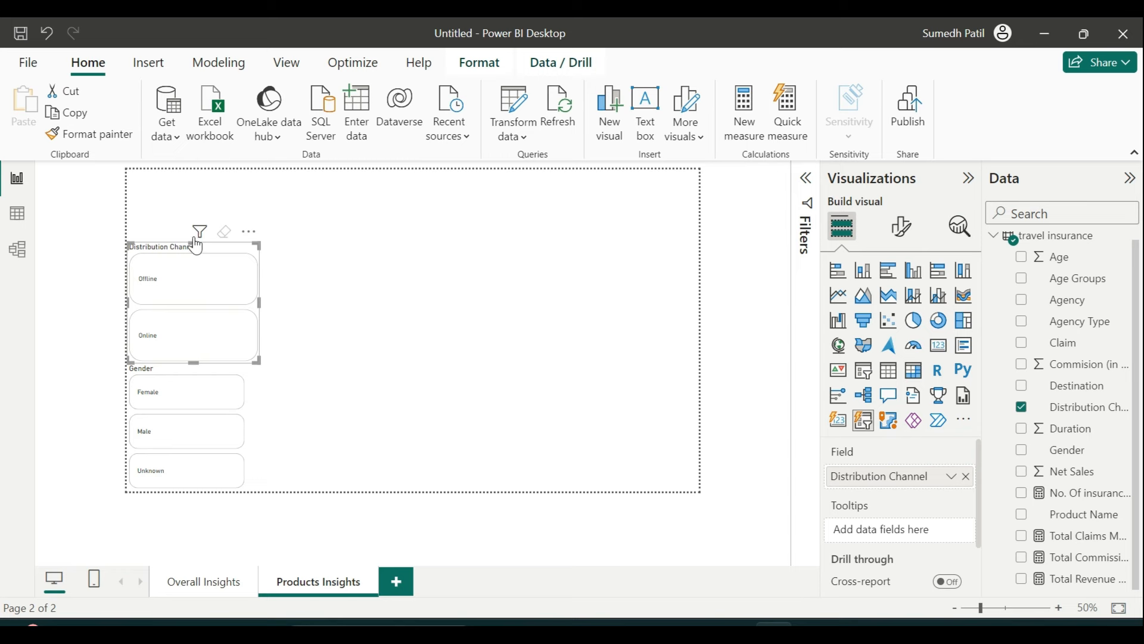
pyautogui.moveTo(200, 233)
pyautogui.click(734, 631)
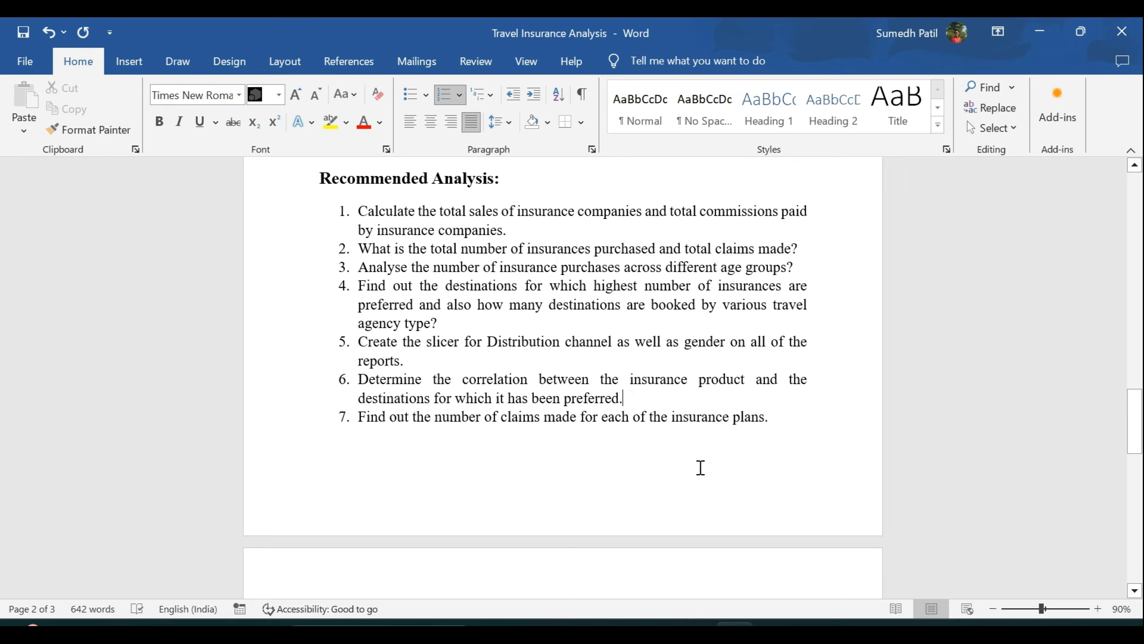
pyautogui.click(786, 631)
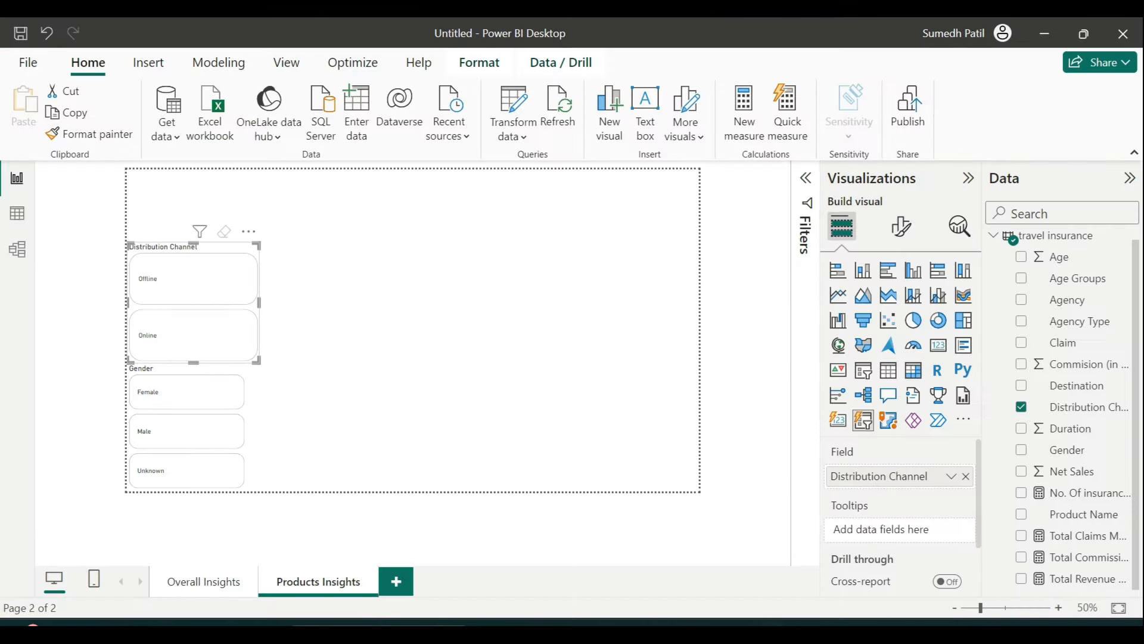
pyautogui.click(502, 434)
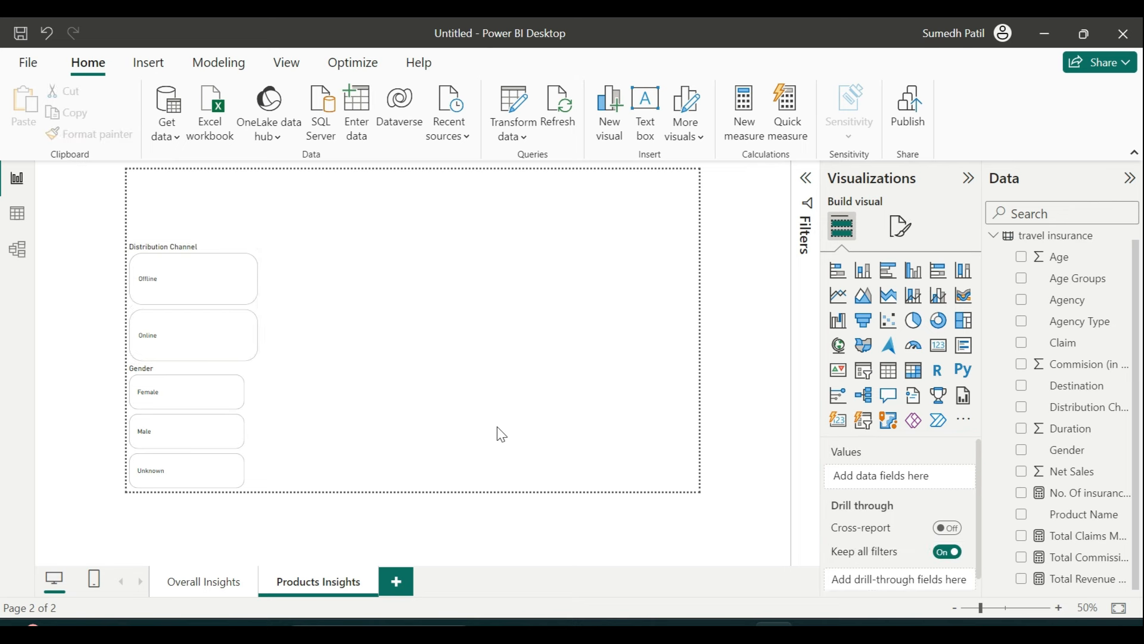
pyautogui.click(259, 311)
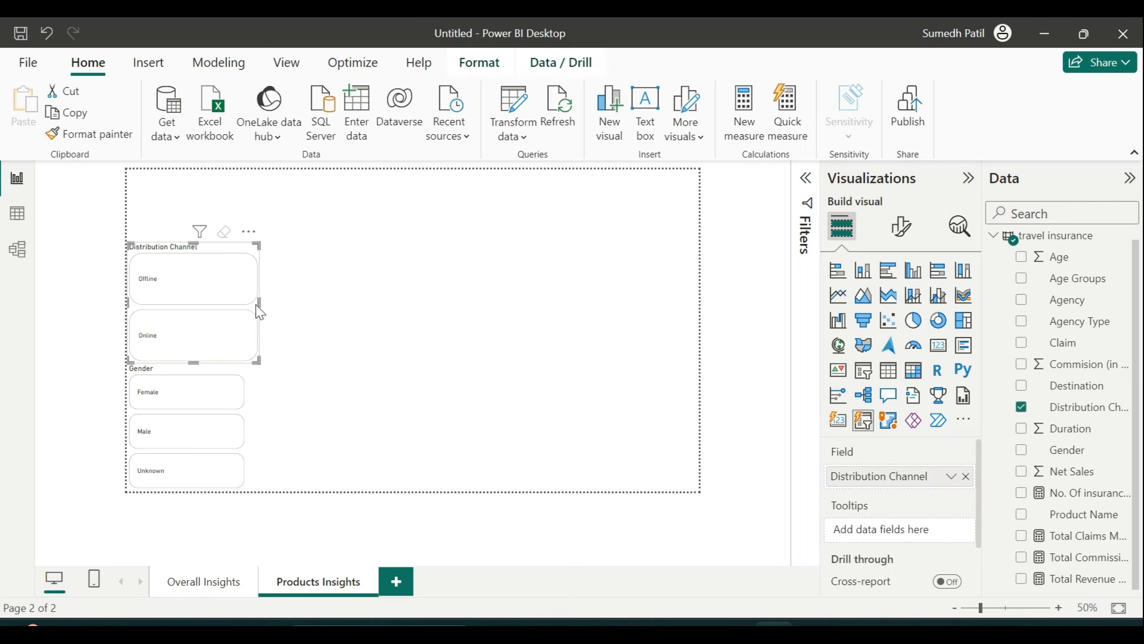
pyautogui.moveTo(260, 311); pyautogui.dragTo(238, 310)
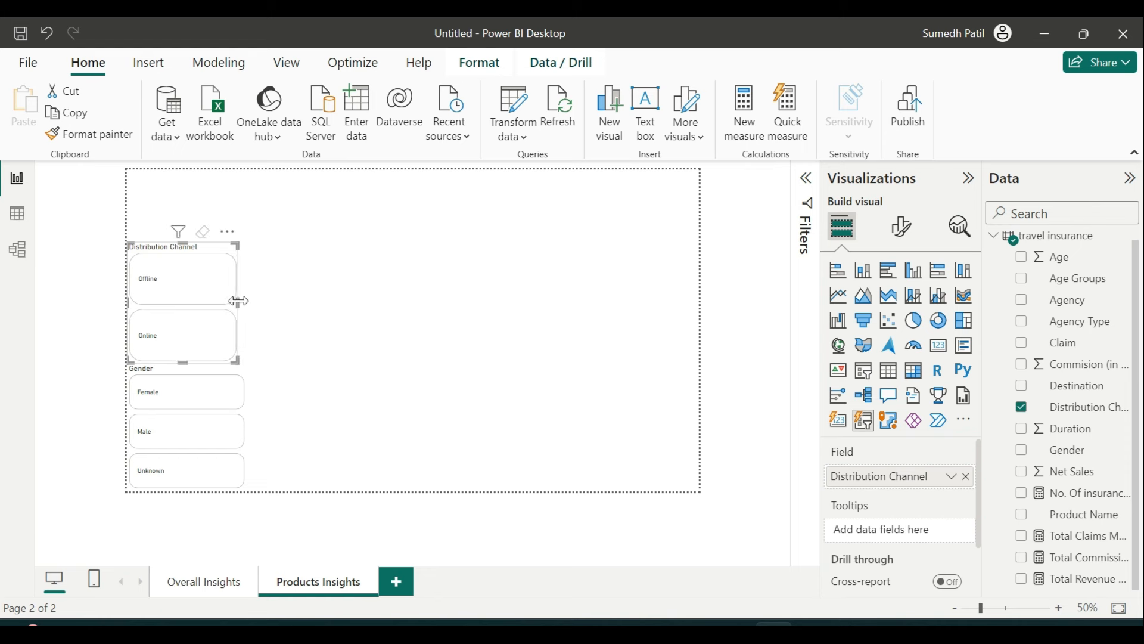
pyautogui.click(303, 322)
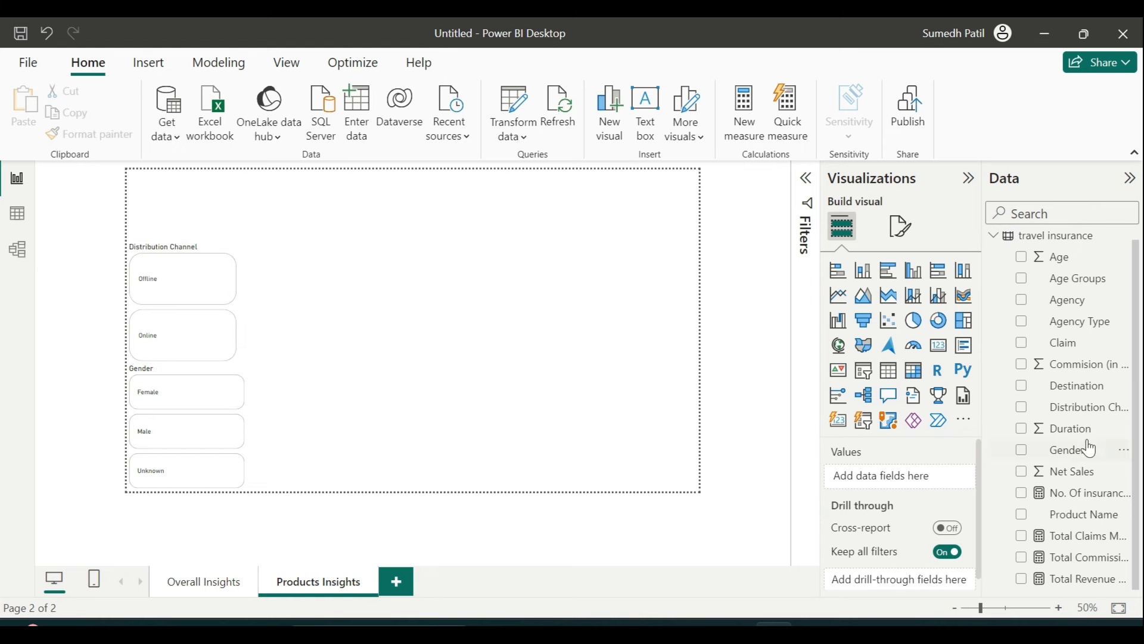
# Add a clustered column chart with Product Name on the X-axis and Count of Destination on the Y-axis
pyautogui.scroll(1, 1070, 361)
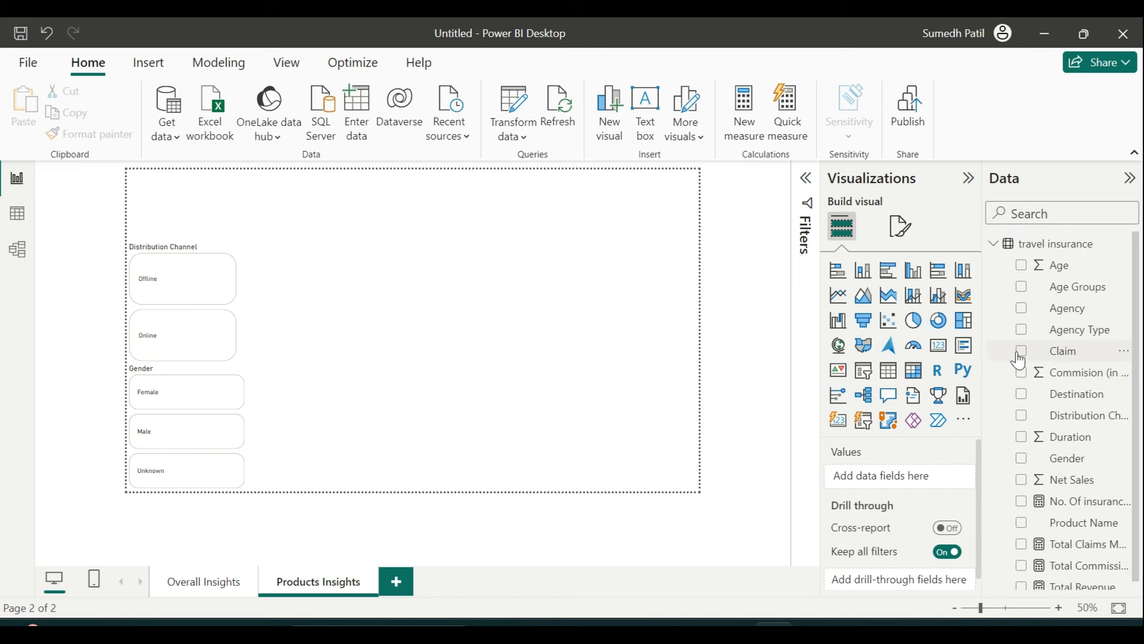
pyautogui.click(914, 271)
pyautogui.scroll(-1, 1015, 406)
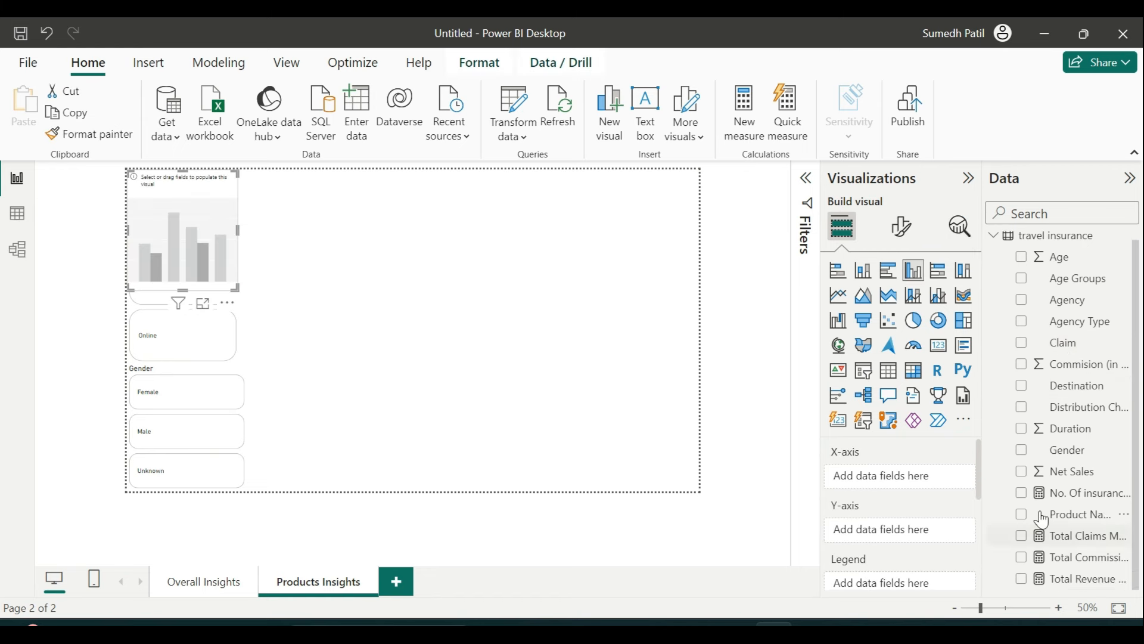
pyautogui.click(1022, 516)
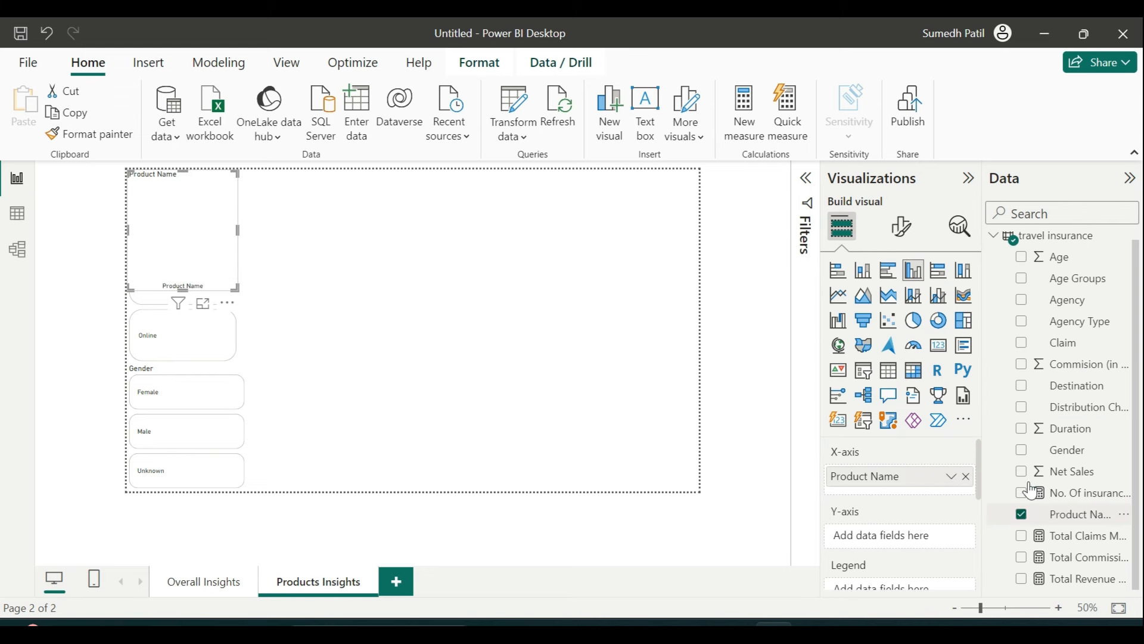
pyautogui.scroll(1, 1036, 472)
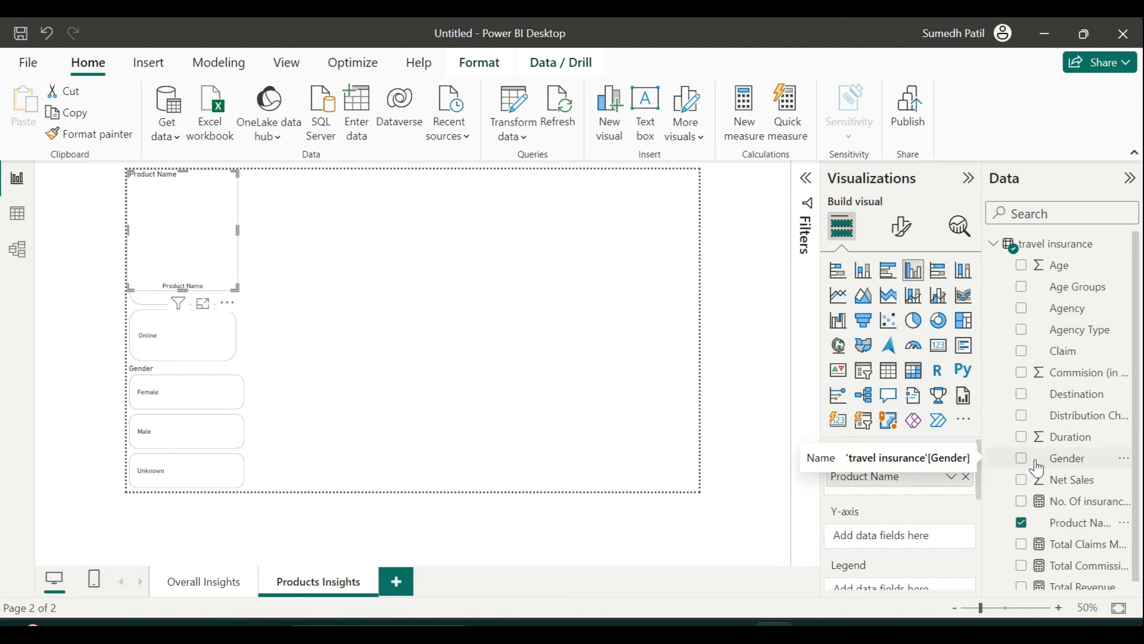
pyautogui.click(1022, 393)
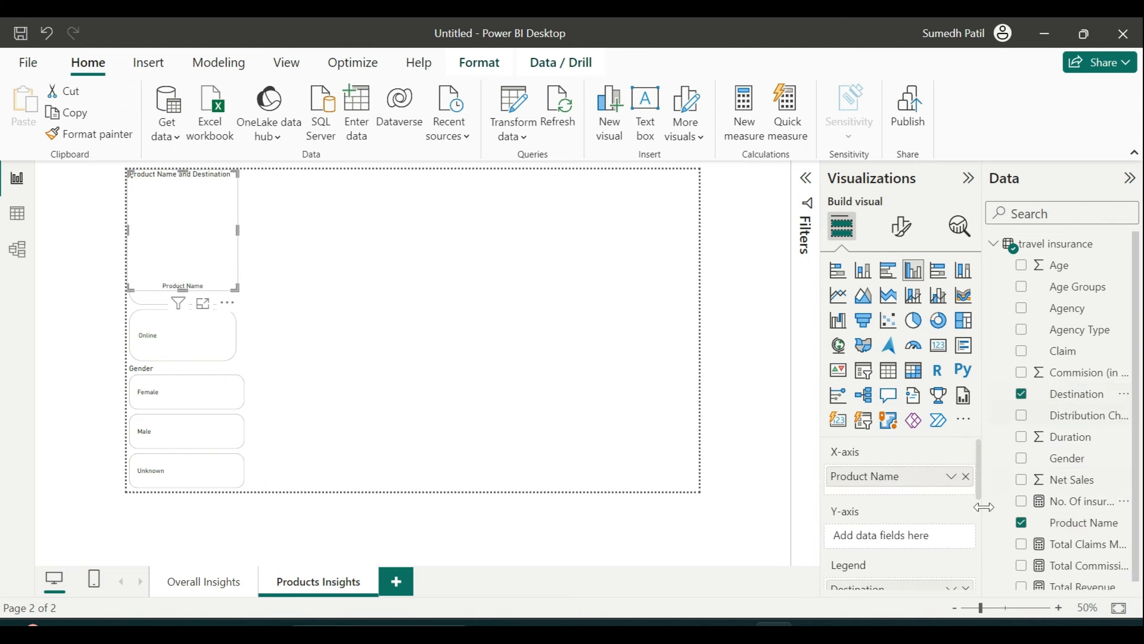
pyautogui.scroll(-2, 882, 502)
pyautogui.scroll(2, 881, 502)
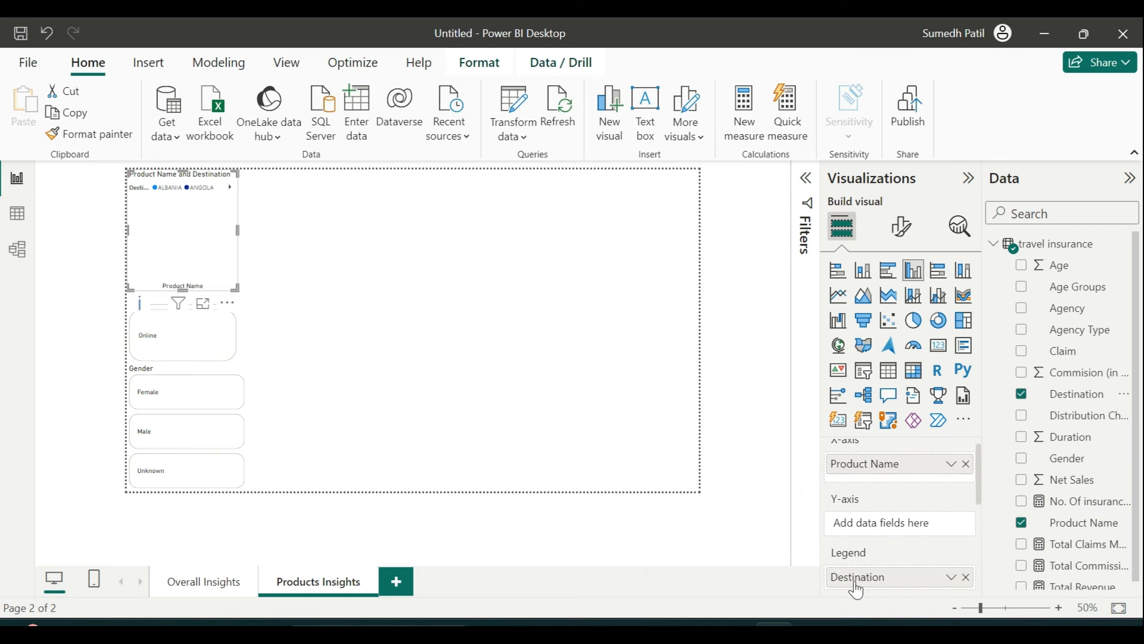
pyautogui.moveTo(858, 590); pyautogui.dragTo(897, 532)
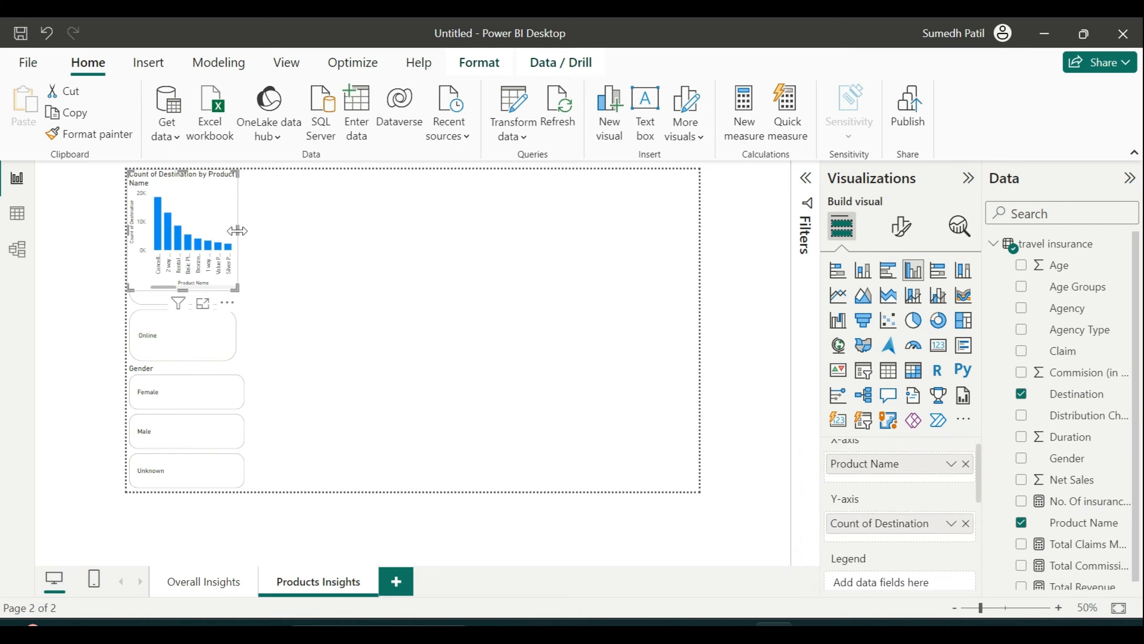
# Enlarge the Count of Destination by Product Name chart and move it clear of the slicers to the middle of the page
pyautogui.moveTo(237, 230); pyautogui.dragTo(405, 247)
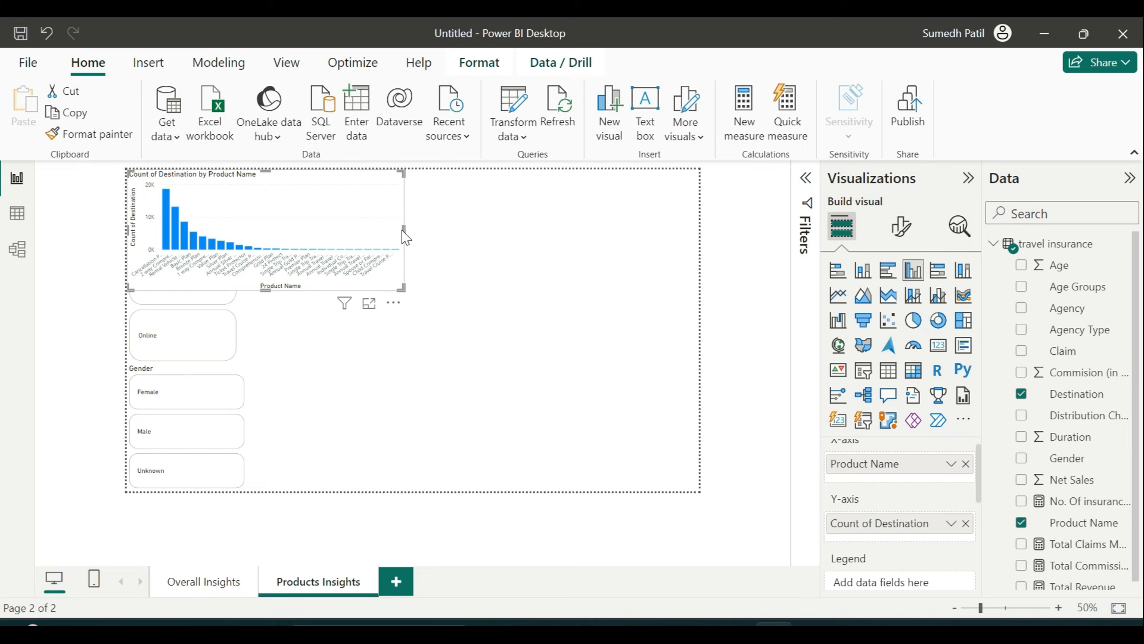
pyautogui.moveTo(404, 228); pyautogui.dragTo(449, 323)
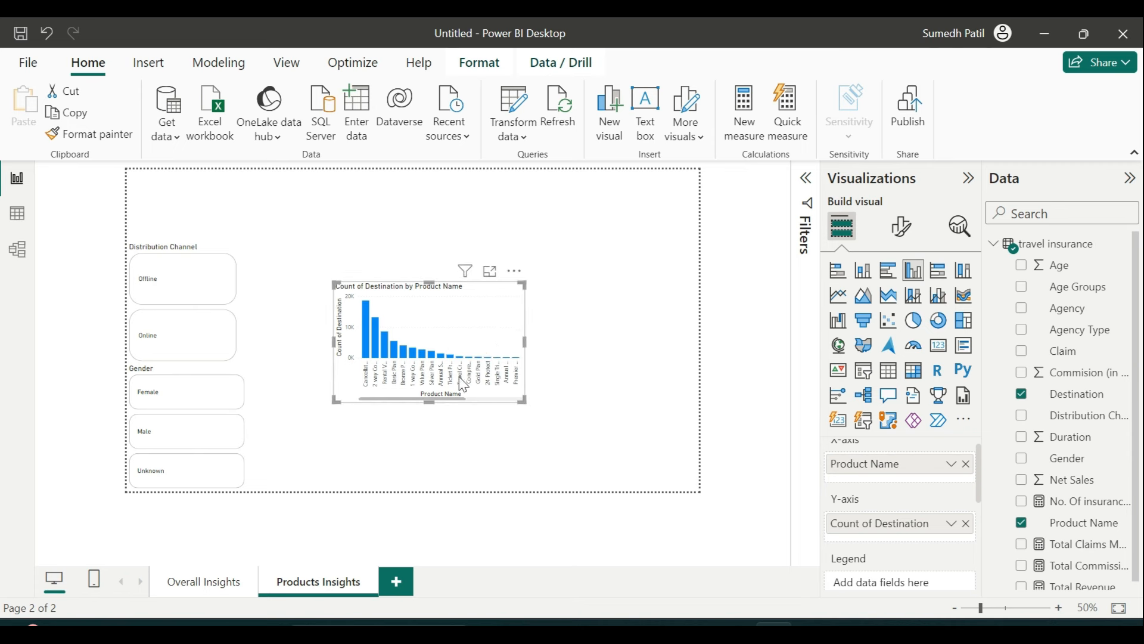
pyautogui.moveTo(430, 402); pyautogui.dragTo(432, 428)
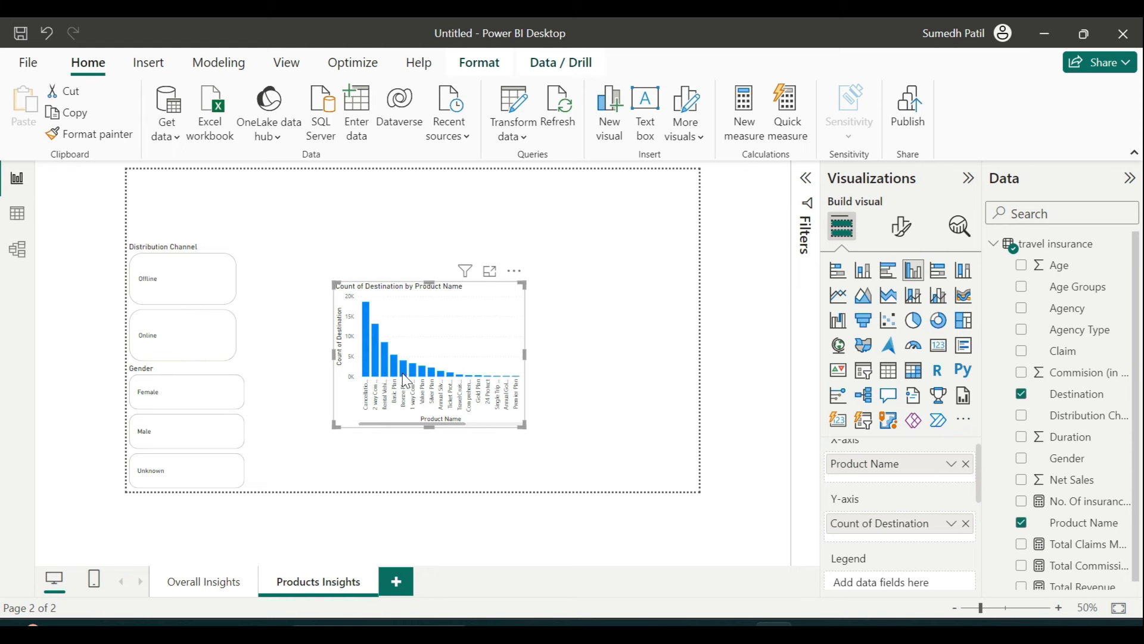
pyautogui.click(558, 395)
pyautogui.click(482, 413)
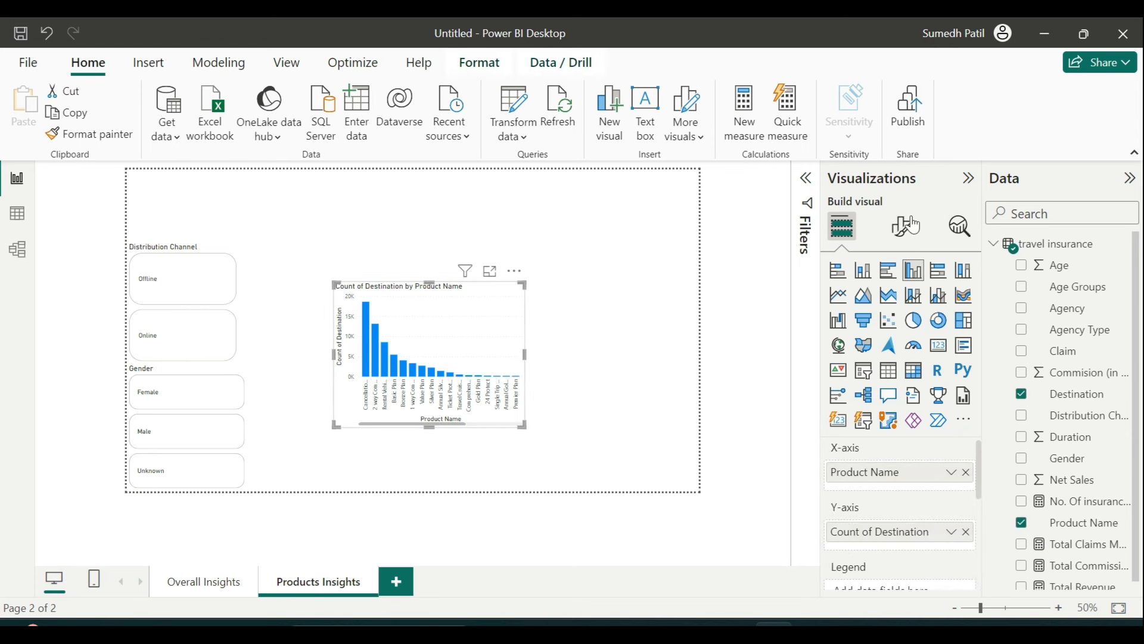
# Set the X-axis minimum category width of the product chart to 70 px
pyautogui.click(899, 228)
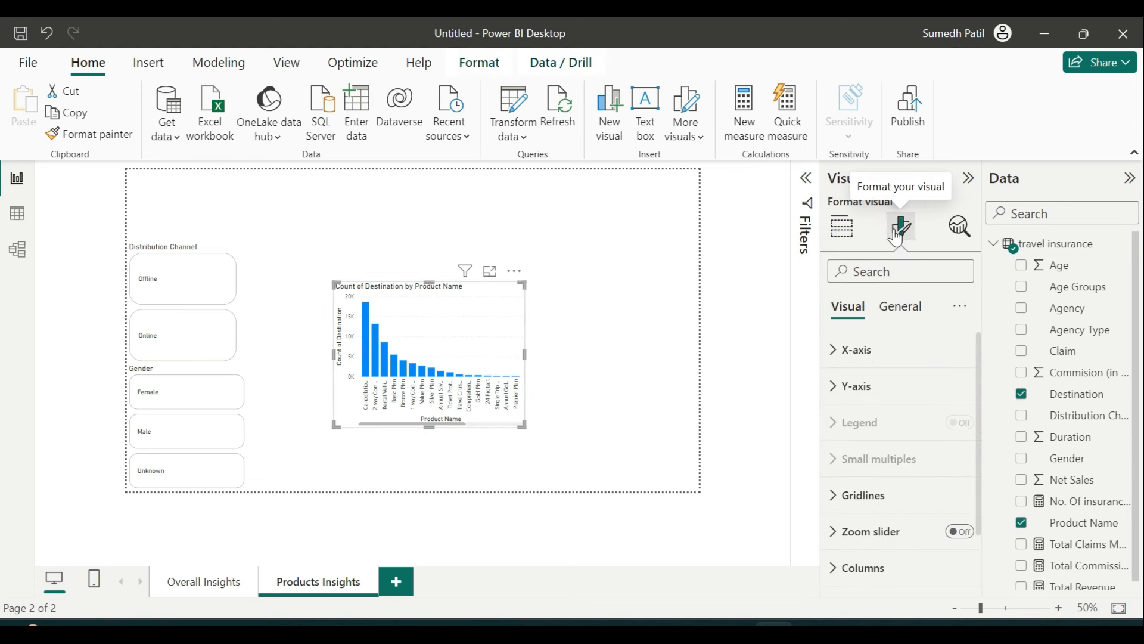
pyautogui.scroll(-2, 889, 417)
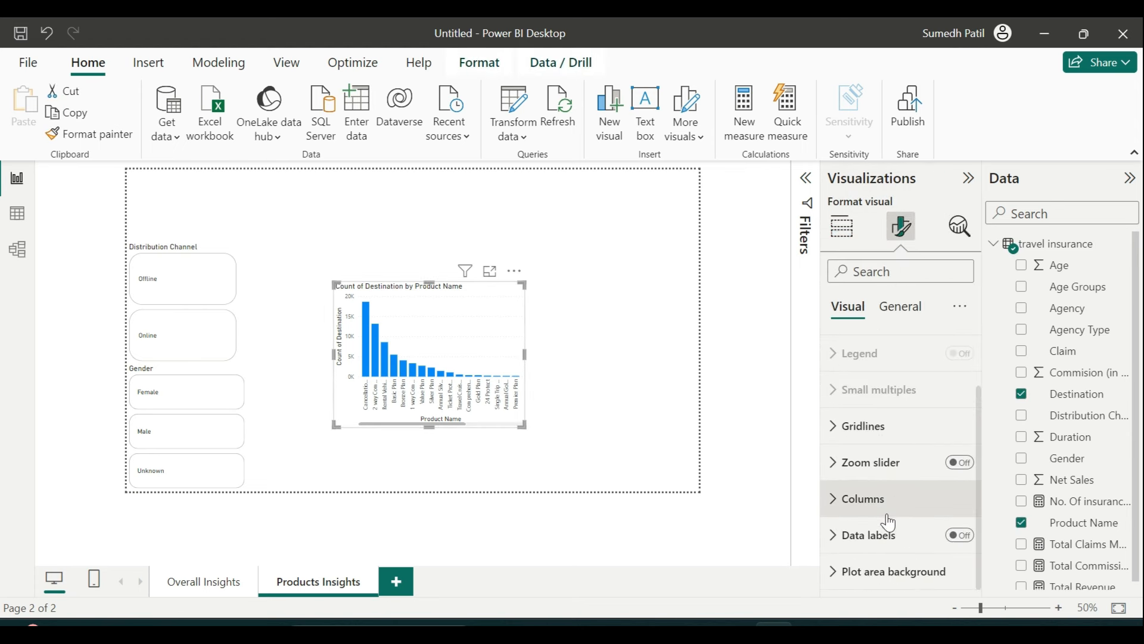
pyautogui.scroll(2, 885, 429)
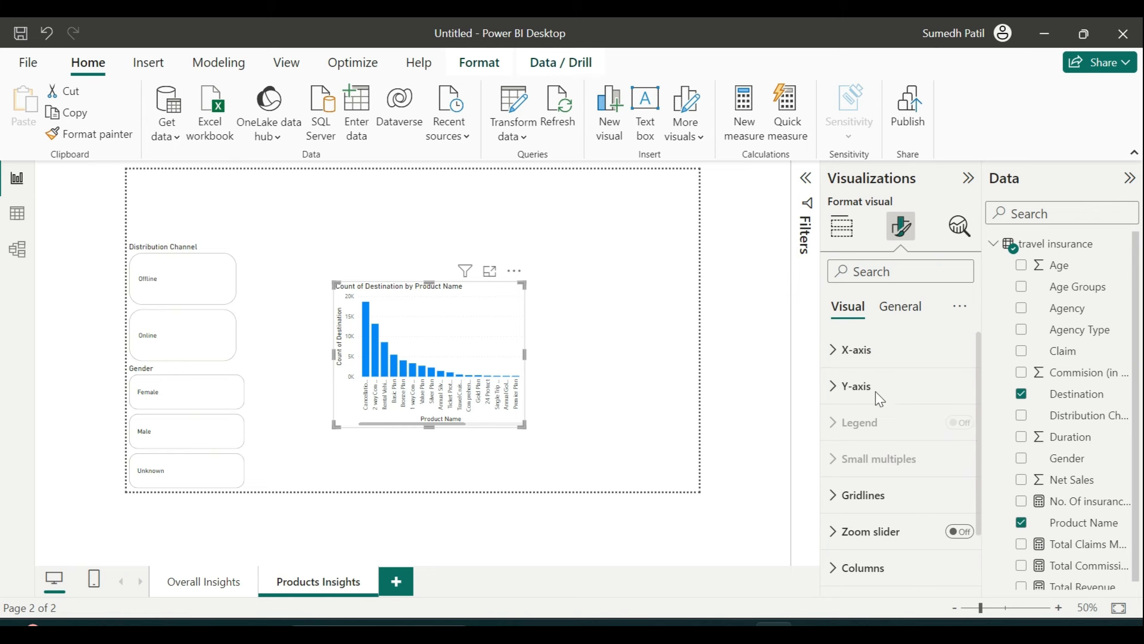
pyautogui.click(865, 349)
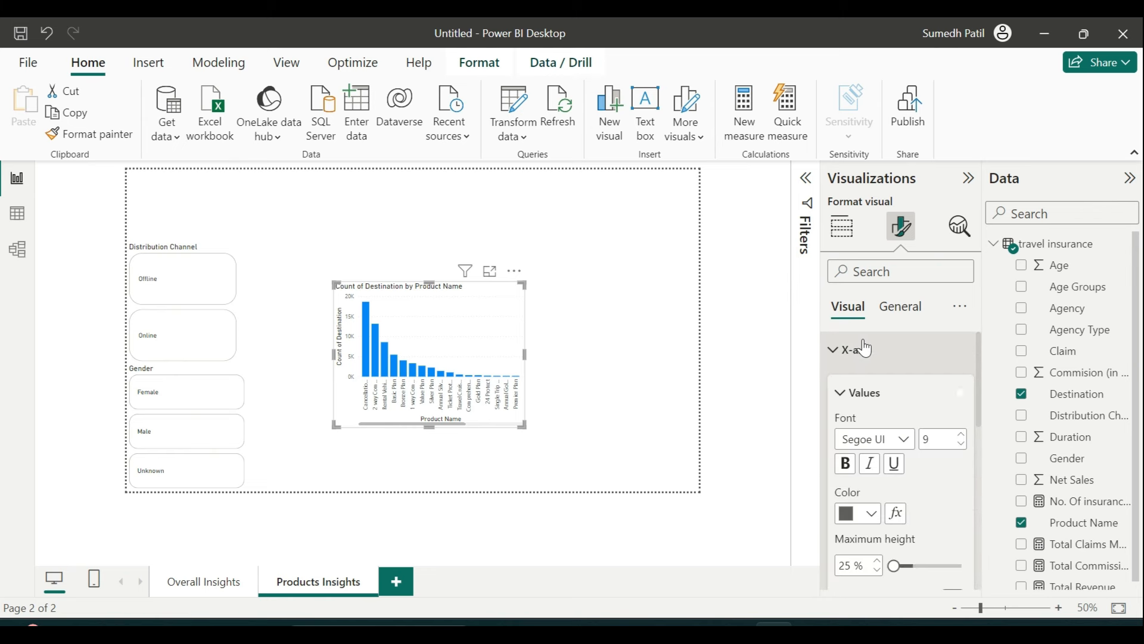
pyautogui.scroll(-3, 877, 481)
pyautogui.click(878, 490)
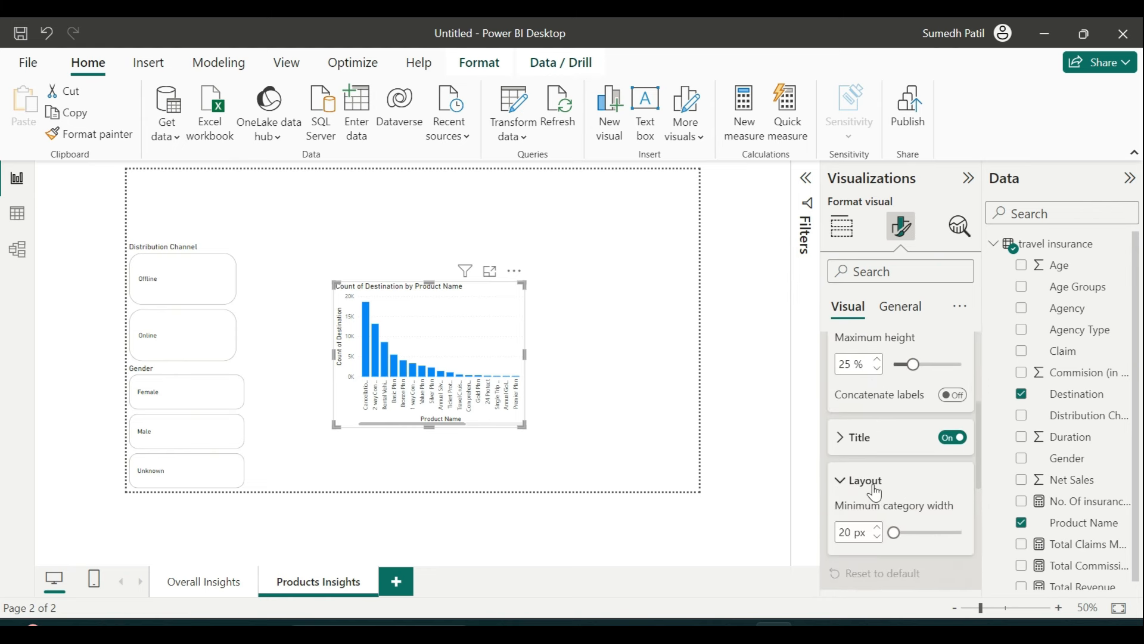
pyautogui.scroll(-1, 882, 477)
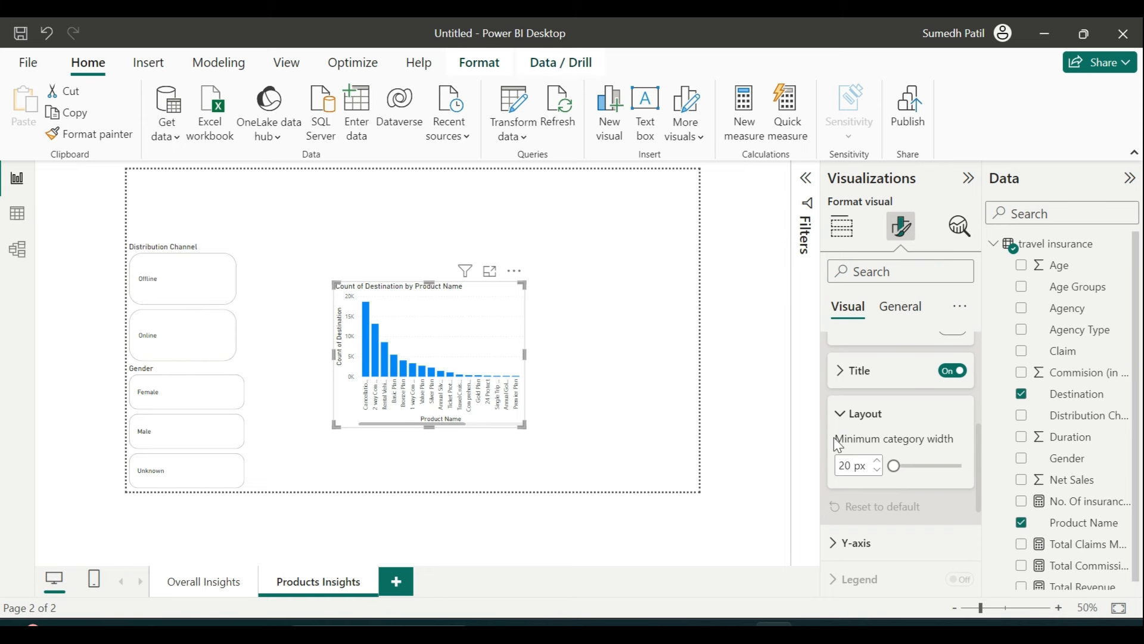
pyautogui.click(904, 466)
pyautogui.moveTo(903, 465); pyautogui.dragTo(915, 466)
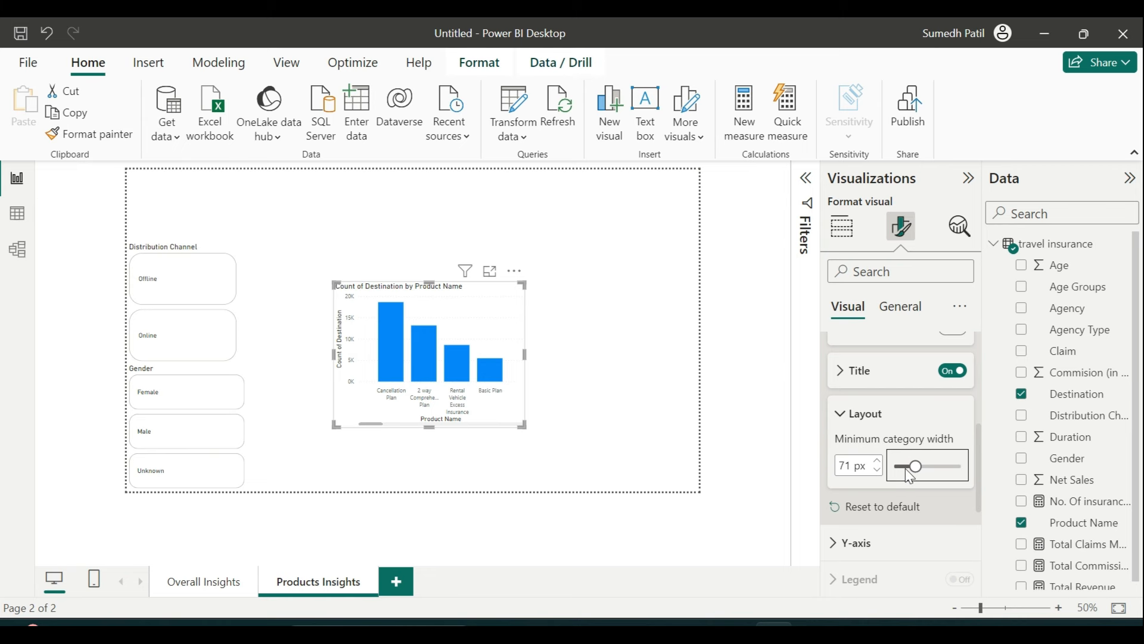
pyautogui.click(876, 471)
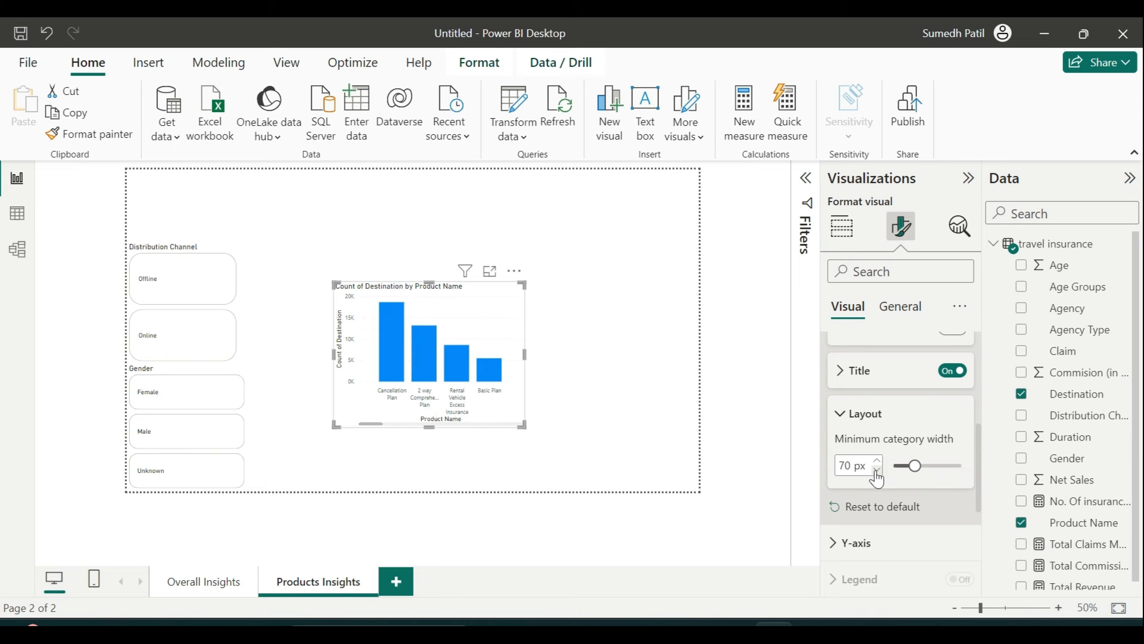
# Widen the product chart slightly and look through its product columns
pyautogui.moveTo(525, 356); pyautogui.dragTo(549, 358)
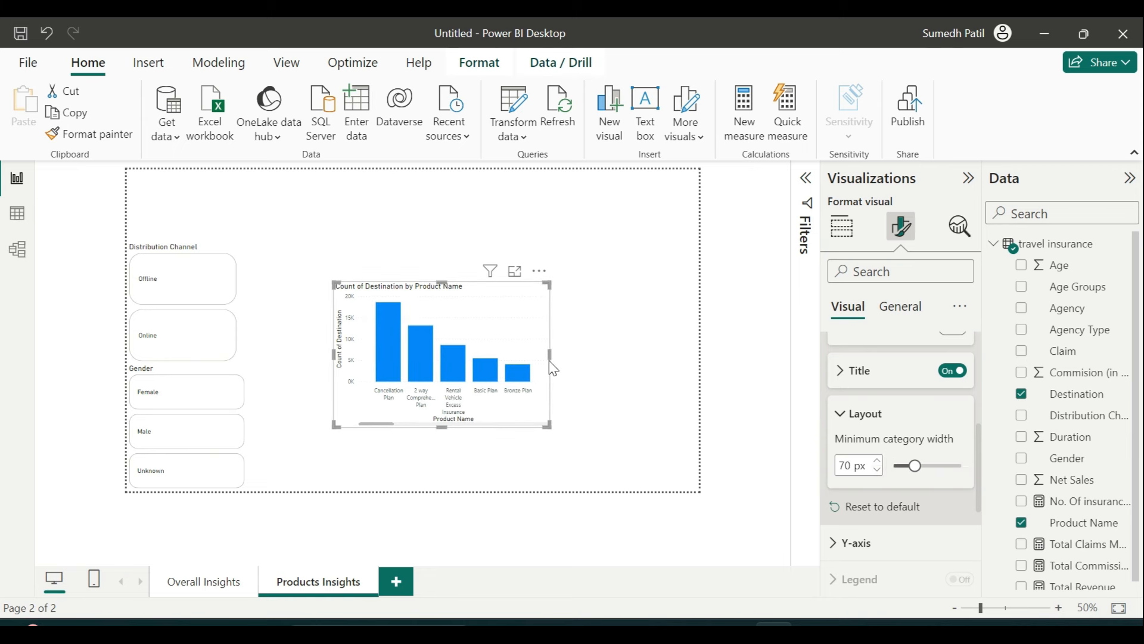
pyautogui.scroll(-3, 487, 396)
pyautogui.scroll(5, 487, 397)
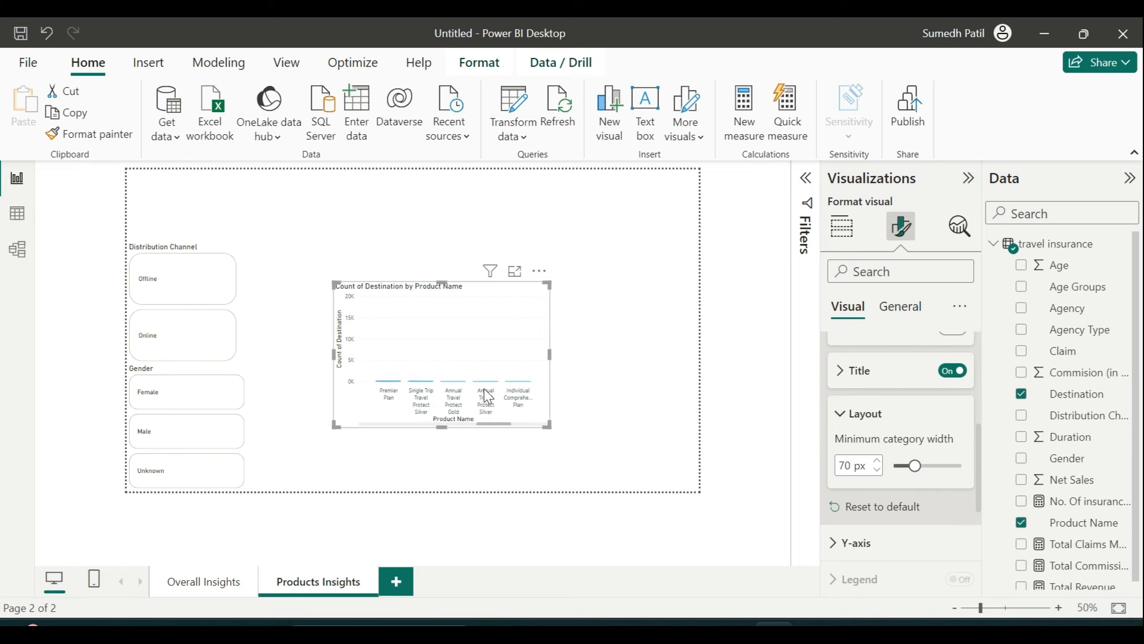
pyautogui.scroll(-4, 499, 398)
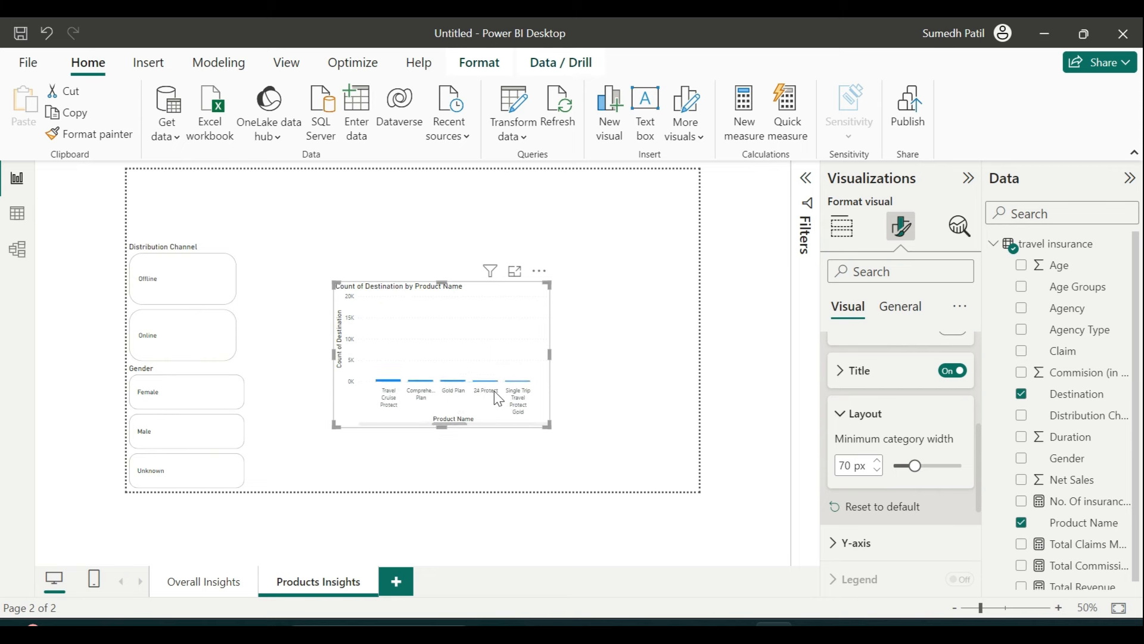
pyautogui.scroll(4, 498, 398)
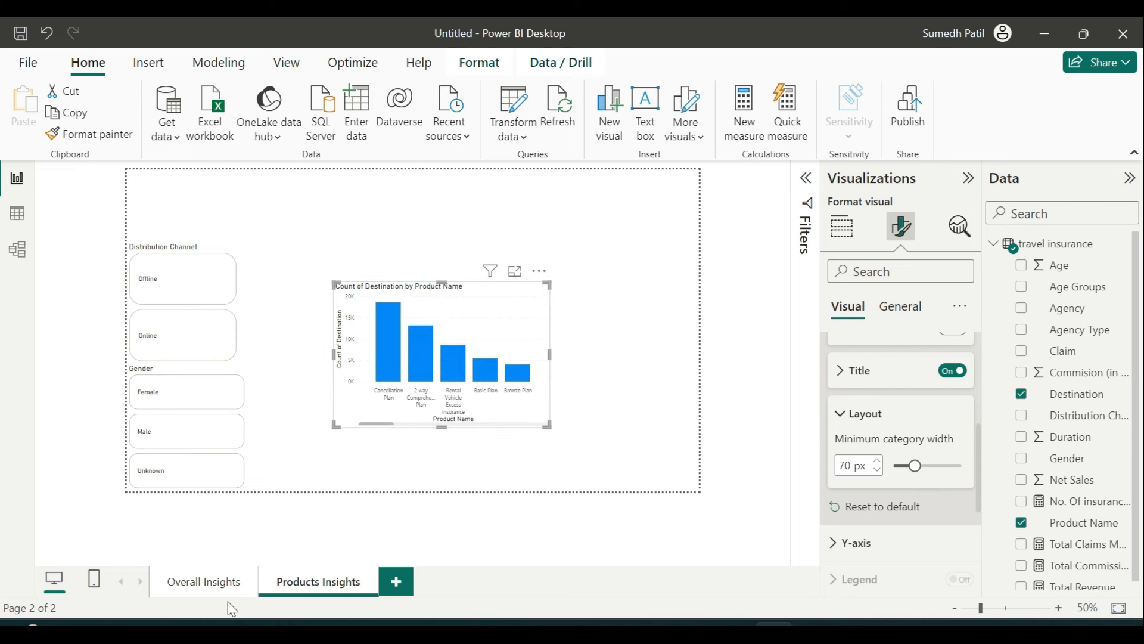
# Make the destination chart on Overall Insights slightly taller and copy the product chart's formatting onto it with Format Painter
pyautogui.click(210, 584)
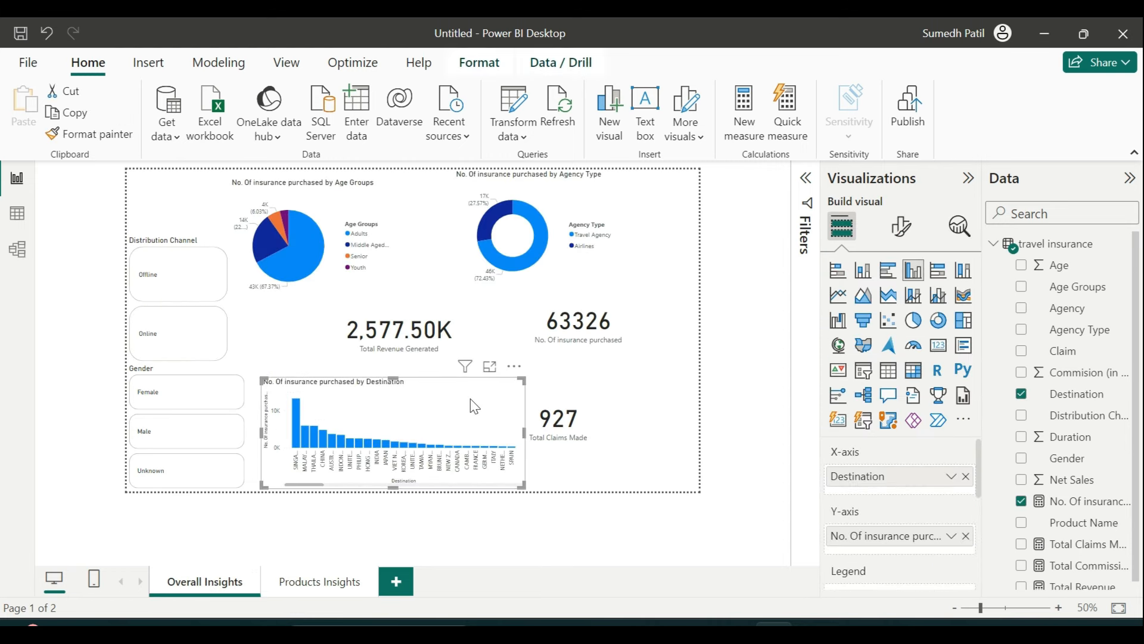
pyautogui.moveTo(394, 378); pyautogui.dragTo(397, 362)
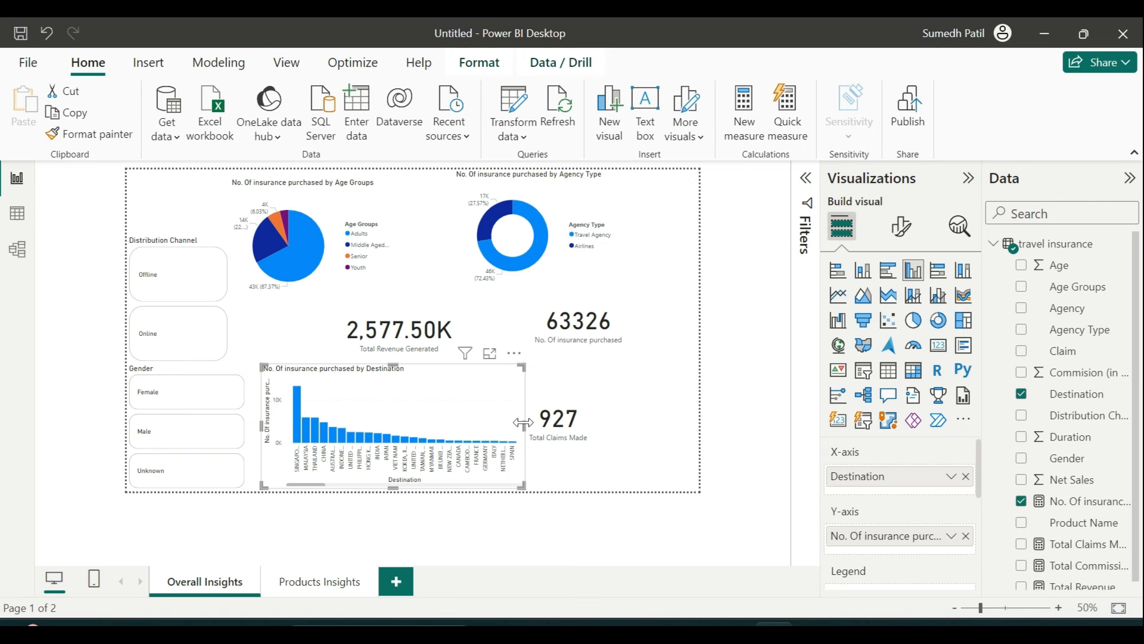
pyautogui.click(321, 583)
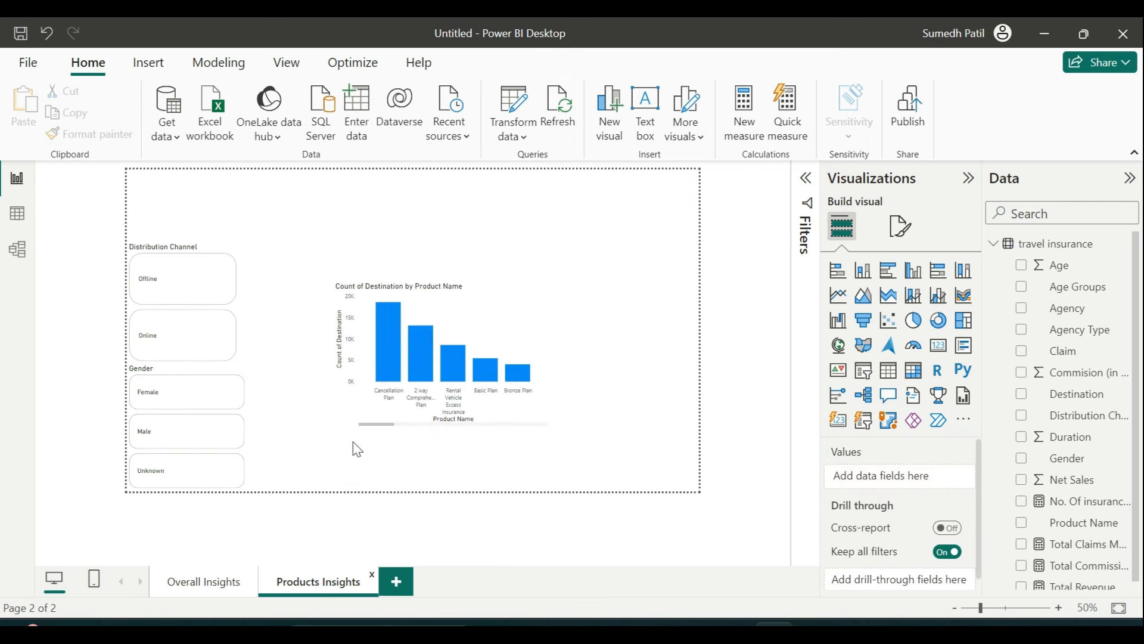
pyautogui.click(357, 411)
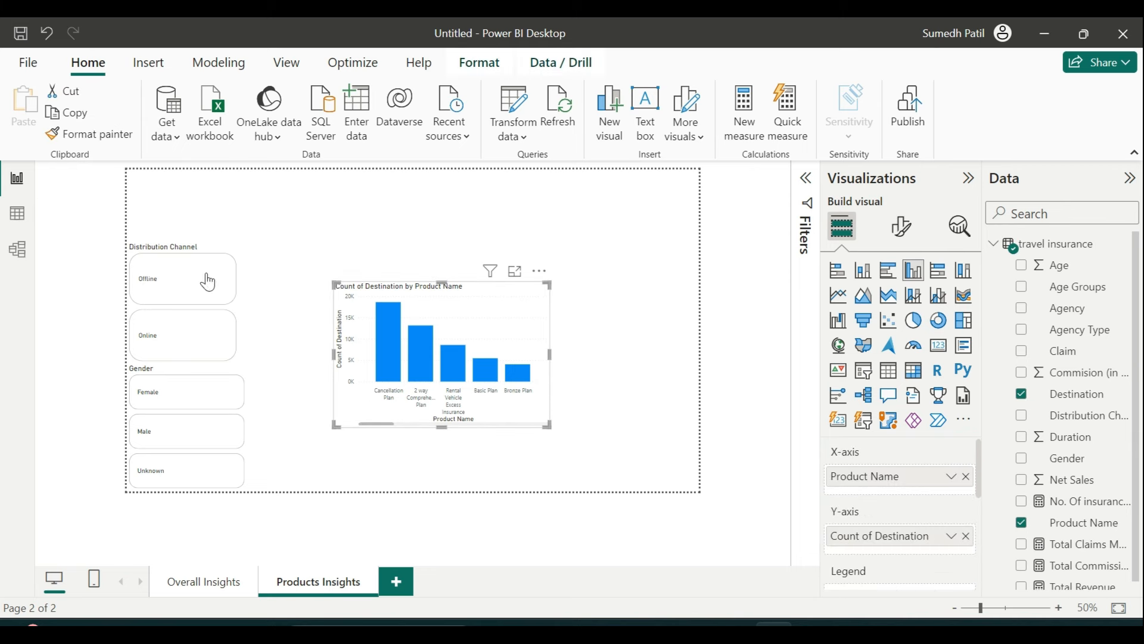
pyautogui.click(91, 134)
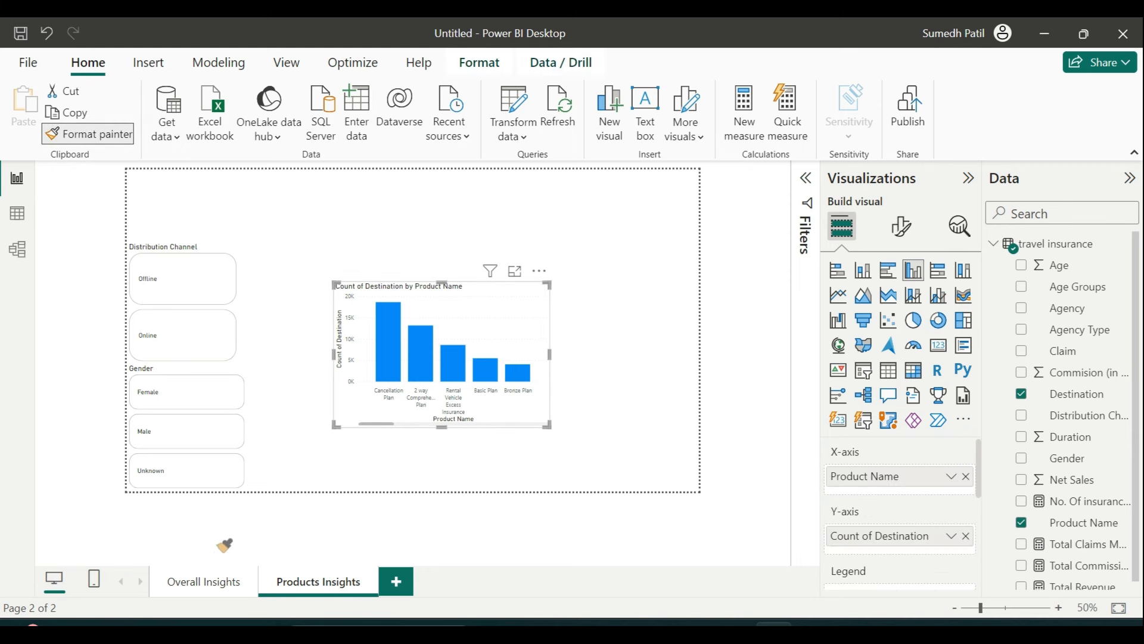
pyautogui.click(209, 581)
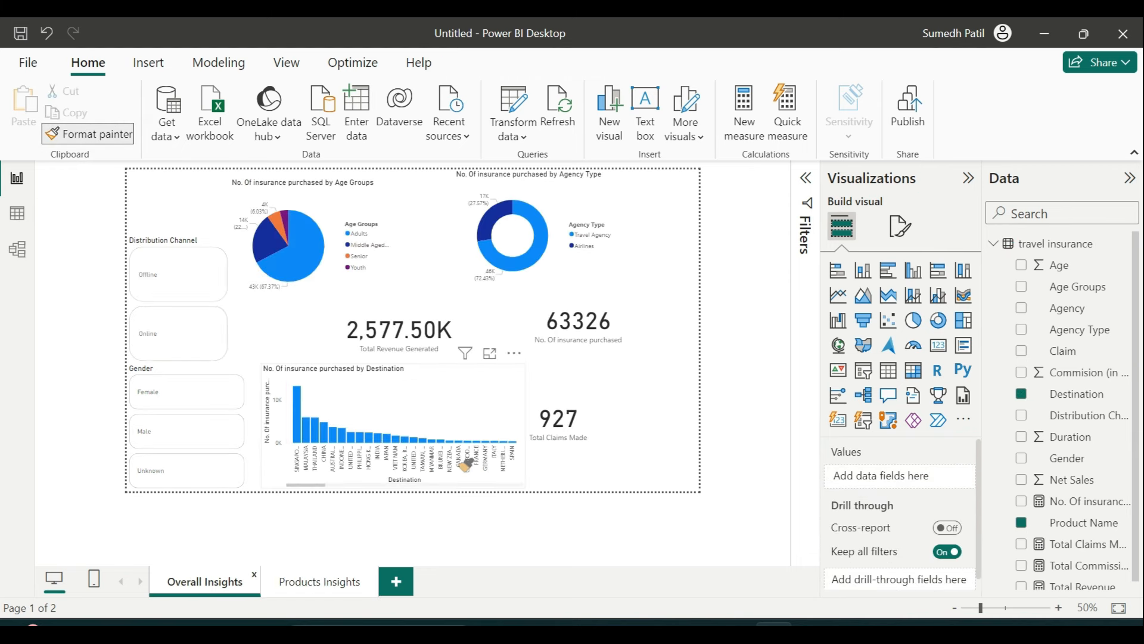
pyautogui.click(442, 398)
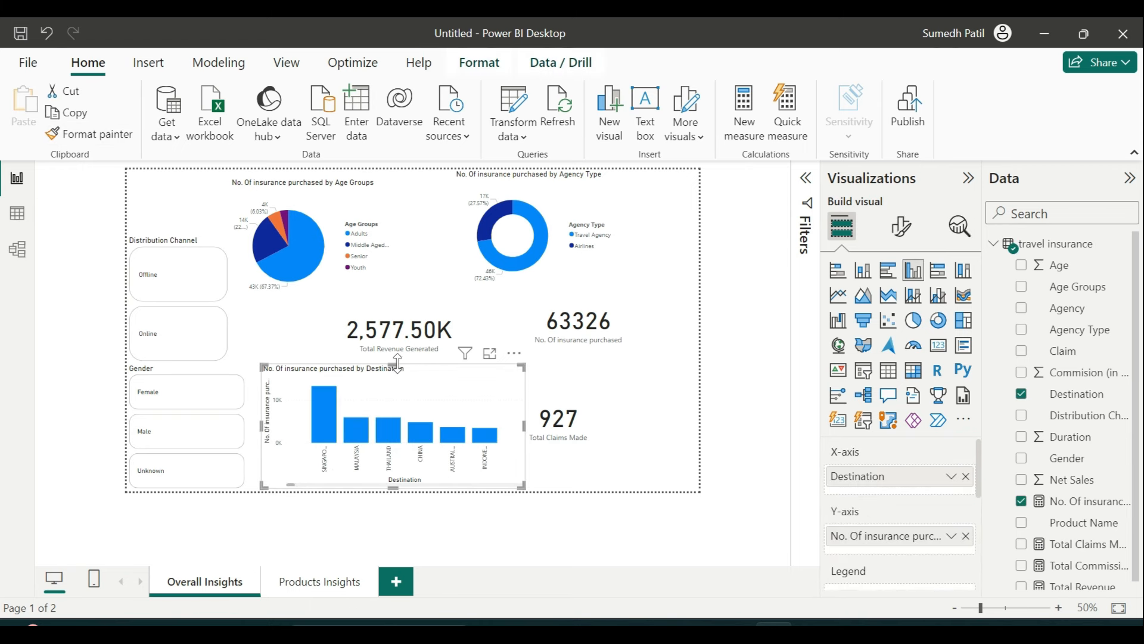
# Extend the destination chart upward to just below the pie chart's legend and narrow it slightly
pyautogui.moveTo(394, 367); pyautogui.dragTo(393, 284)
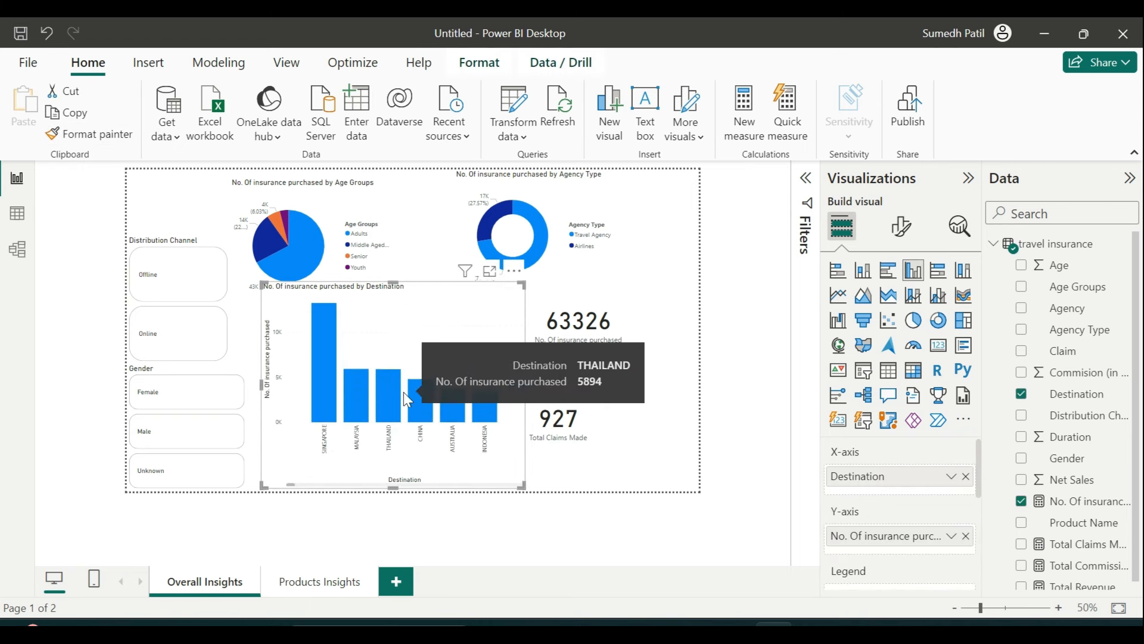
pyautogui.scroll(-1, 405, 439)
pyautogui.scroll(1, 405, 439)
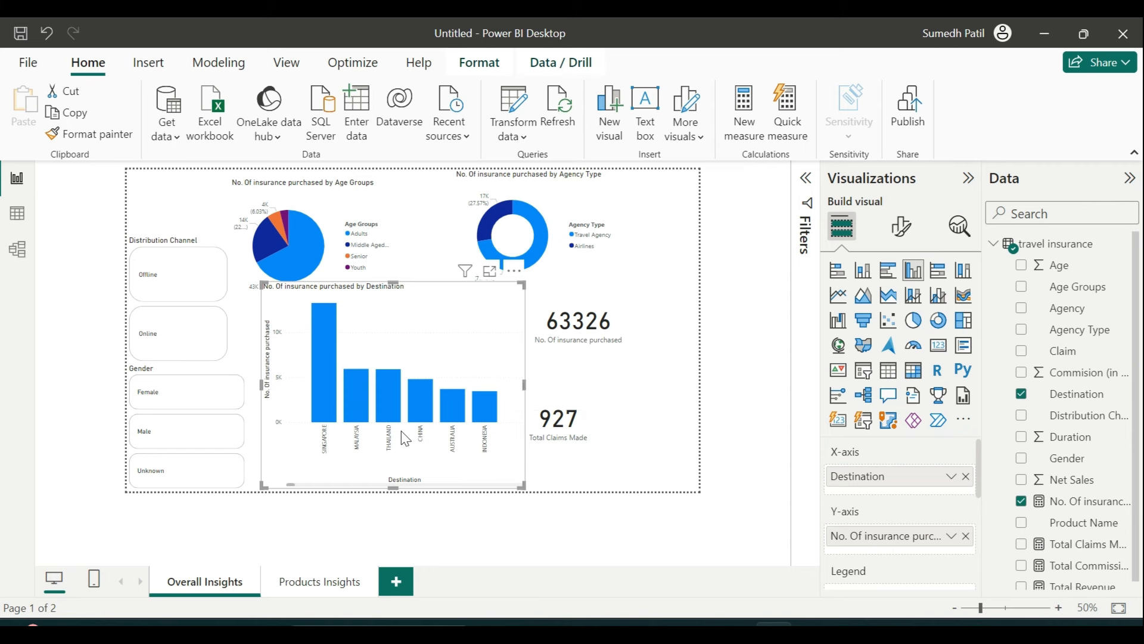
pyautogui.click(901, 227)
pyautogui.click(841, 226)
pyautogui.moveTo(525, 384); pyautogui.dragTo(513, 387)
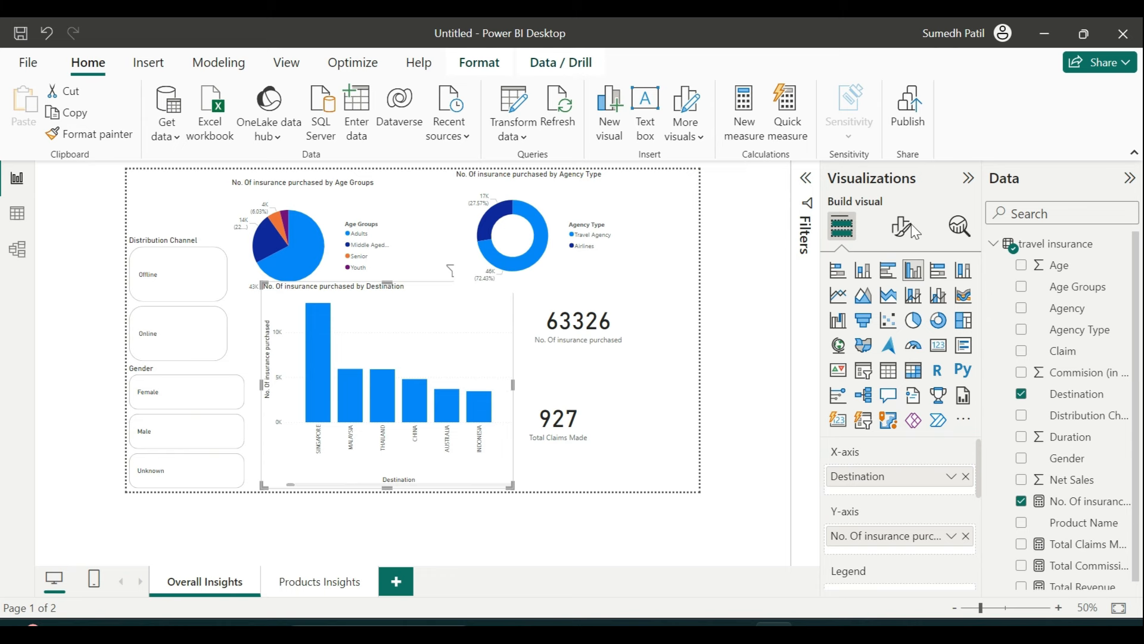
# Turn on data labels for the destination column chart on Overall Insights
pyautogui.click(900, 237)
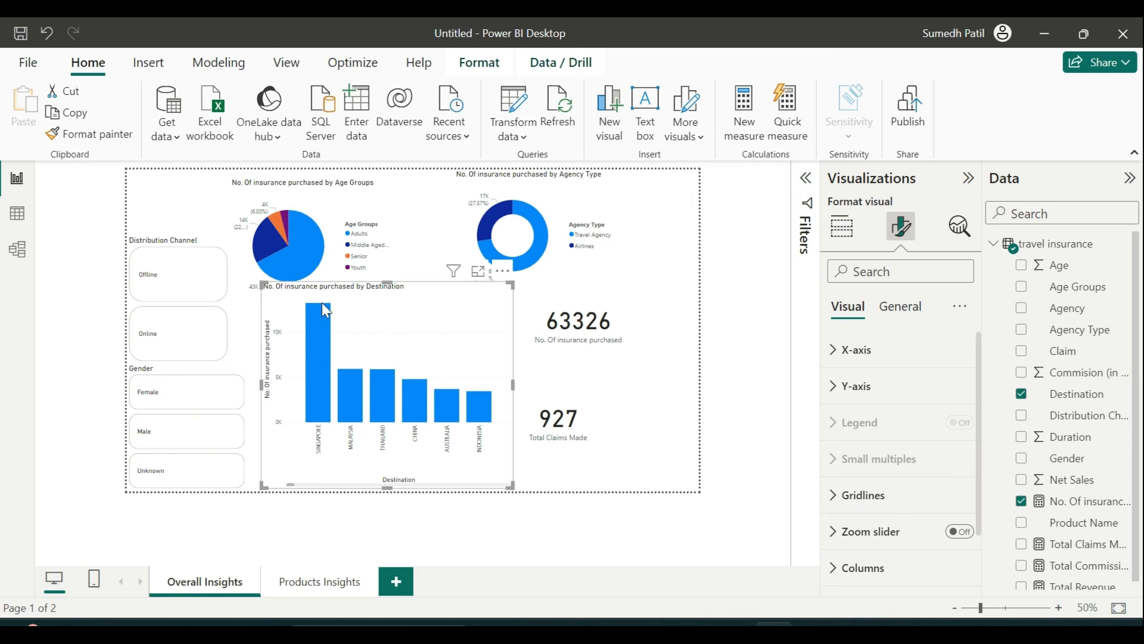
pyautogui.scroll(-1, 900, 477)
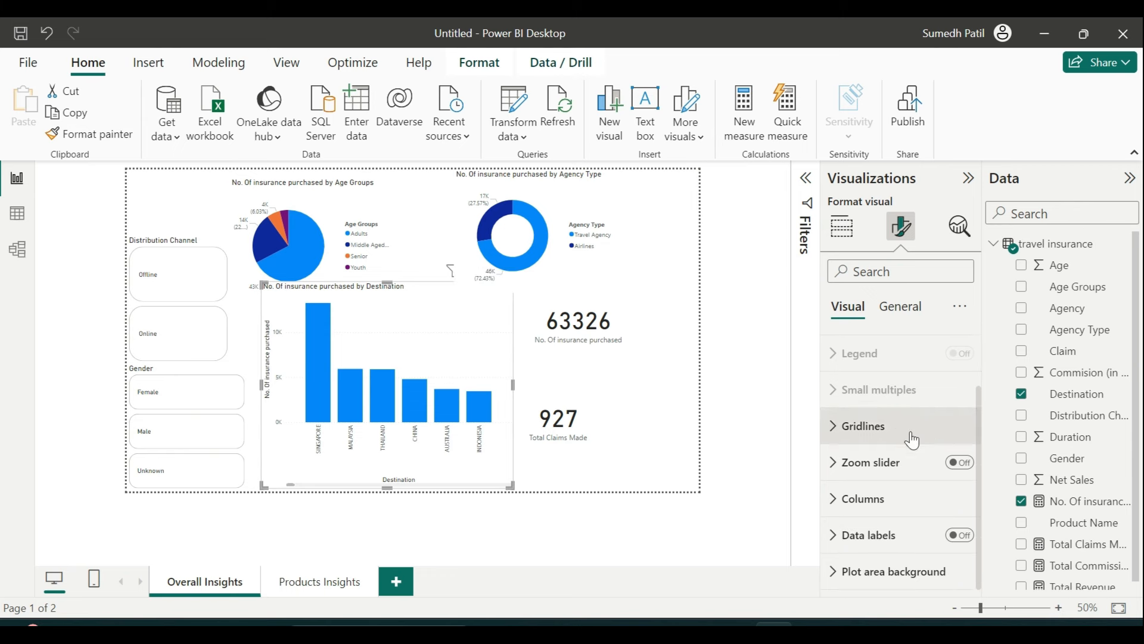
pyautogui.click(960, 536)
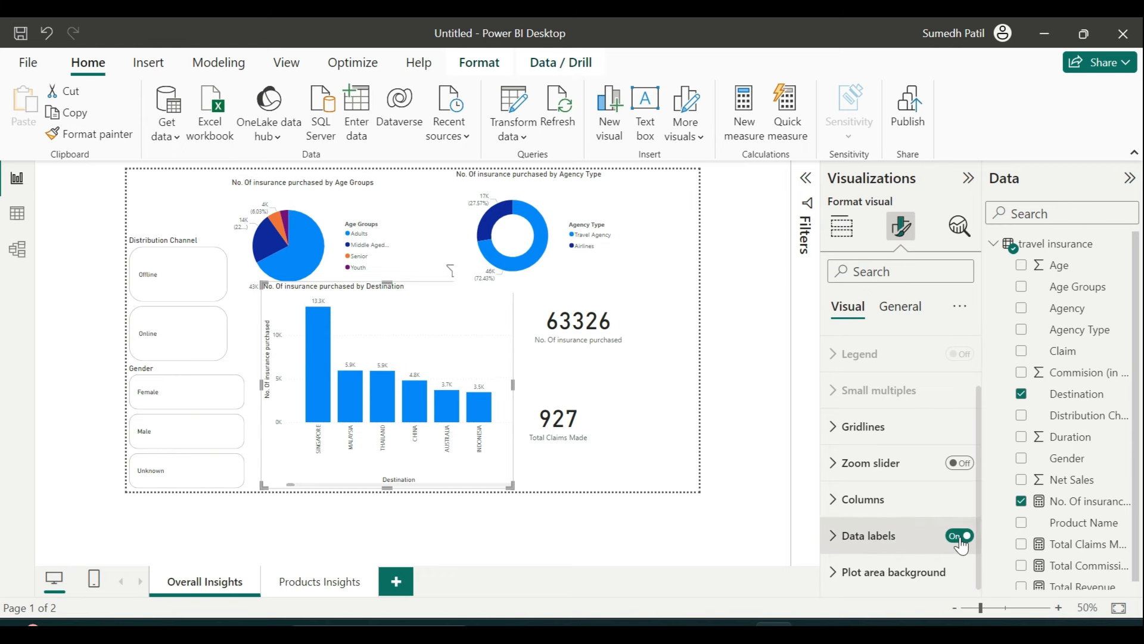
# Turn on data labels for the Count of Destination by Product Name chart on Products Insights
pyautogui.click(304, 584)
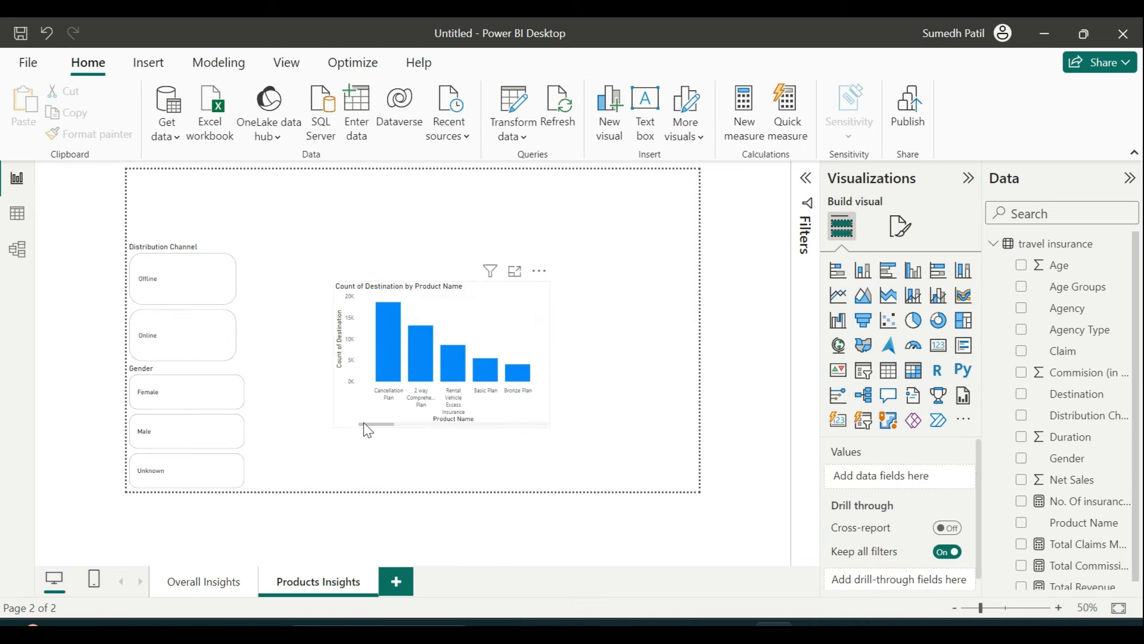
pyautogui.click(367, 428)
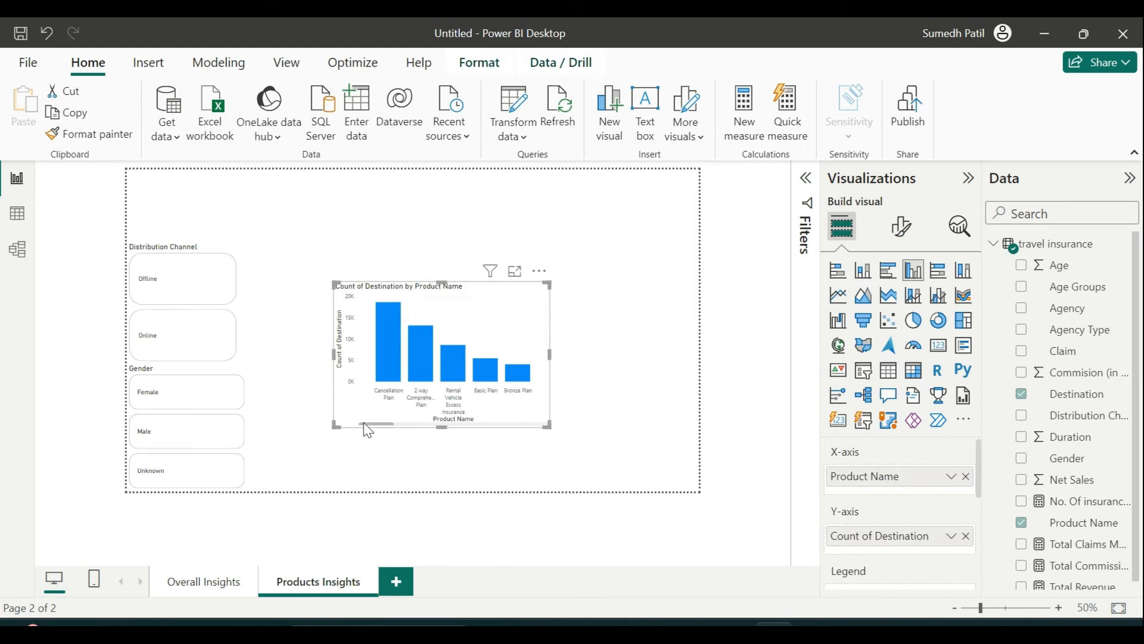
pyautogui.click(900, 228)
pyautogui.scroll(-1, 953, 533)
pyautogui.click(960, 536)
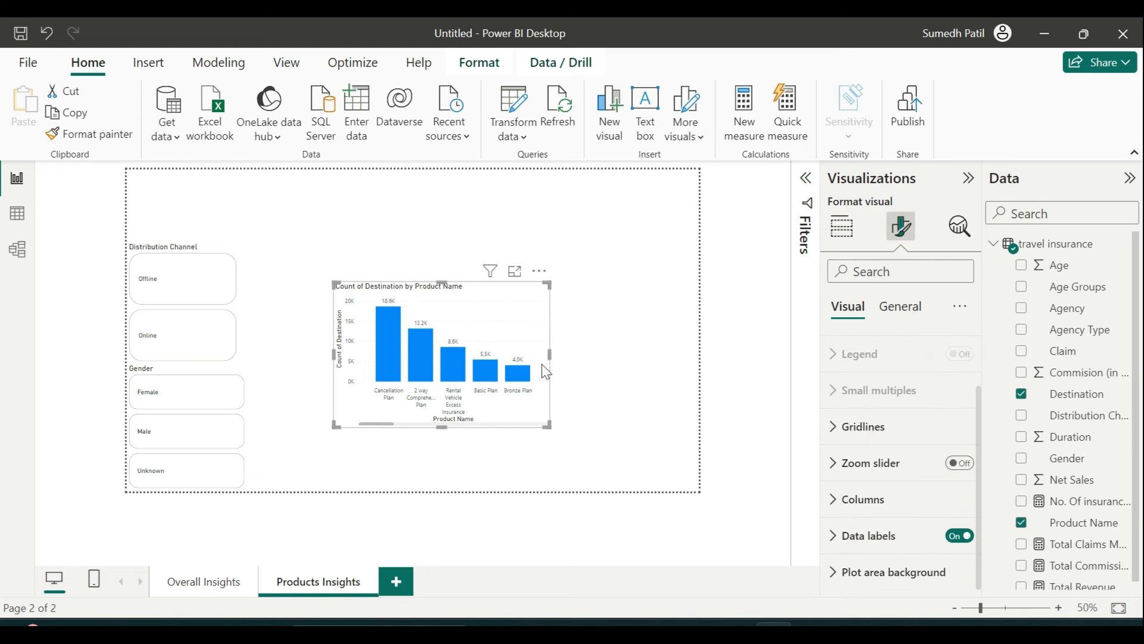
pyautogui.click(566, 375)
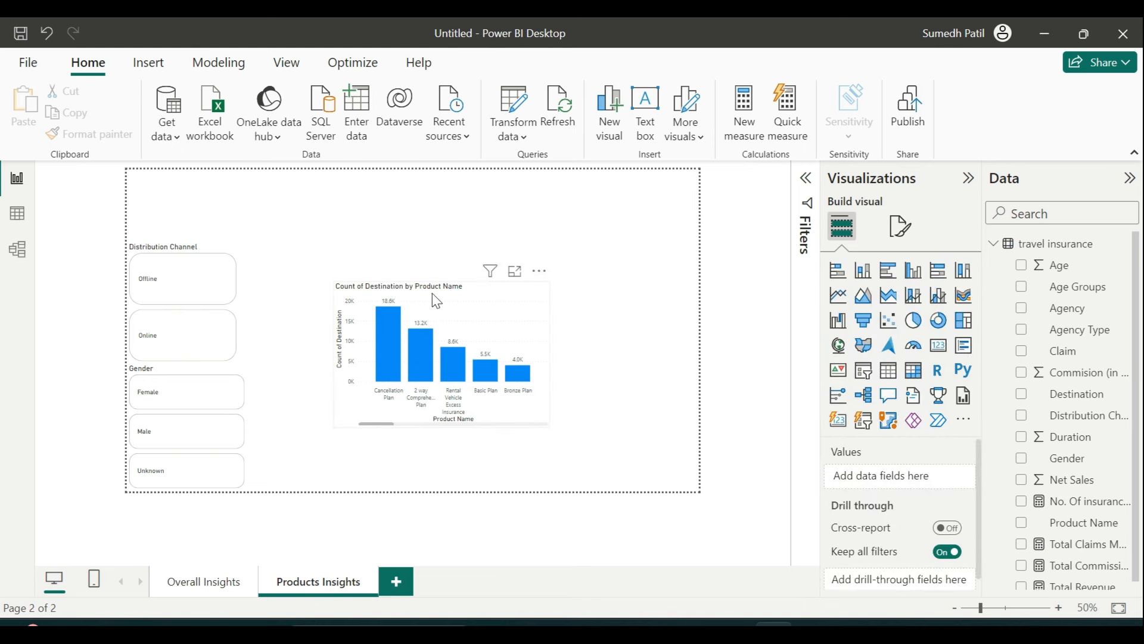
# Change the product chart's Y-axis aggregation of Destination to Count (Distinct) and review its columns
pyautogui.click(451, 304)
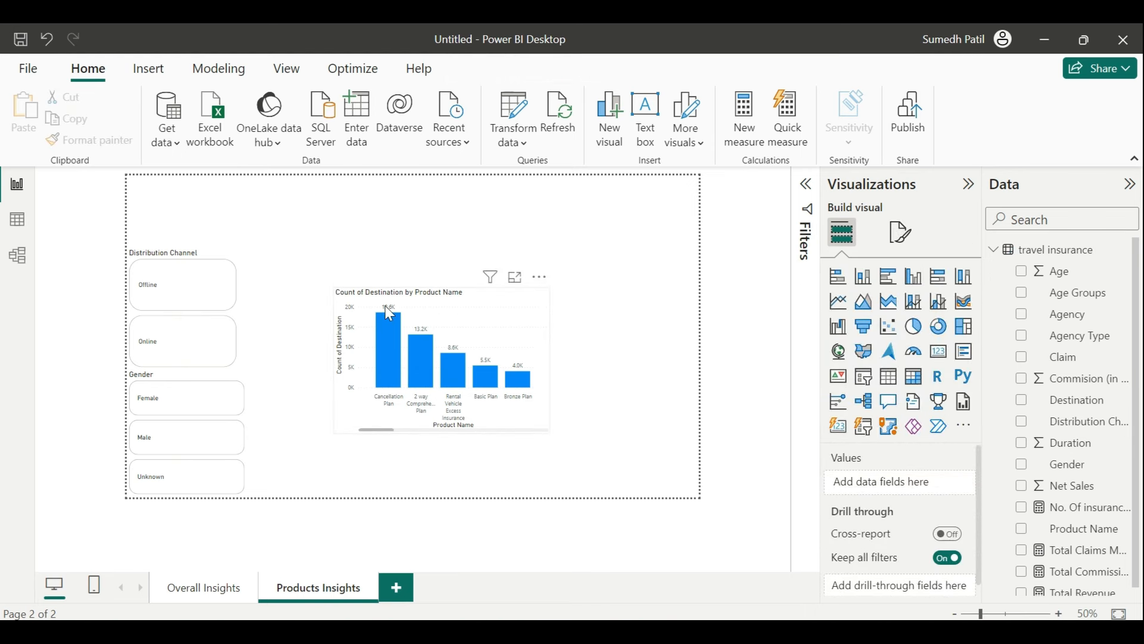
pyautogui.click(357, 307)
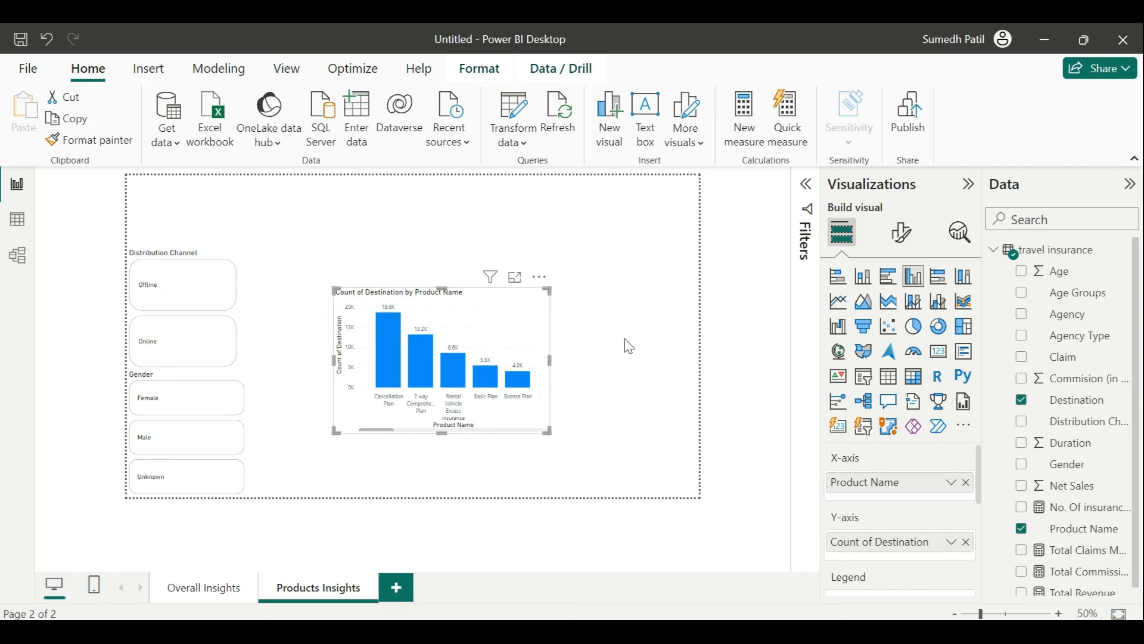
pyautogui.click(952, 542)
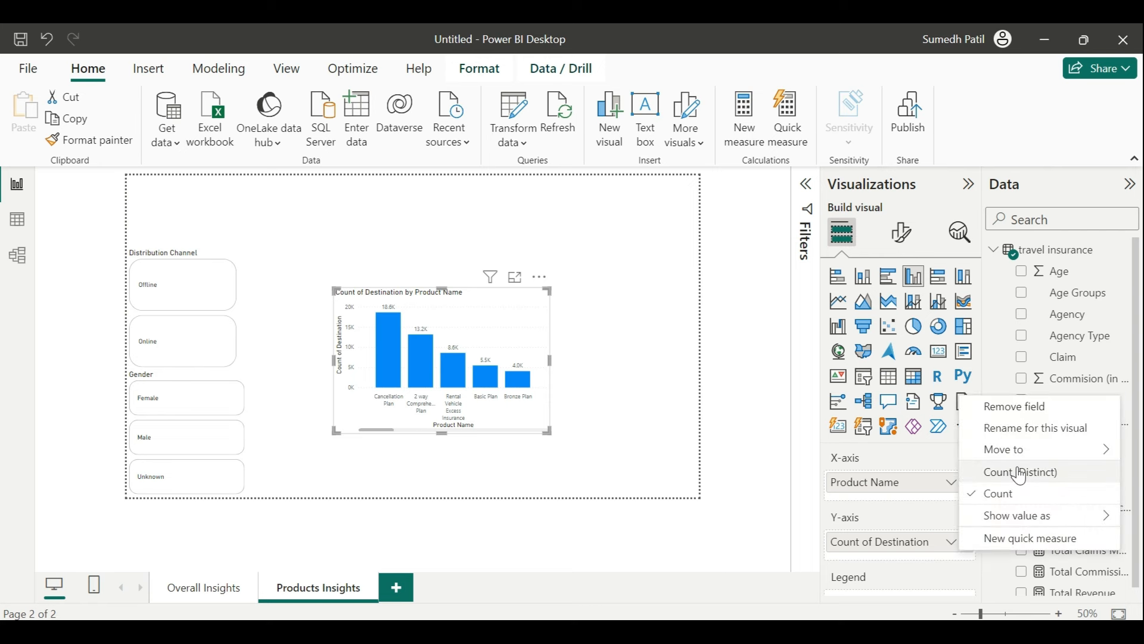
pyautogui.click(1020, 473)
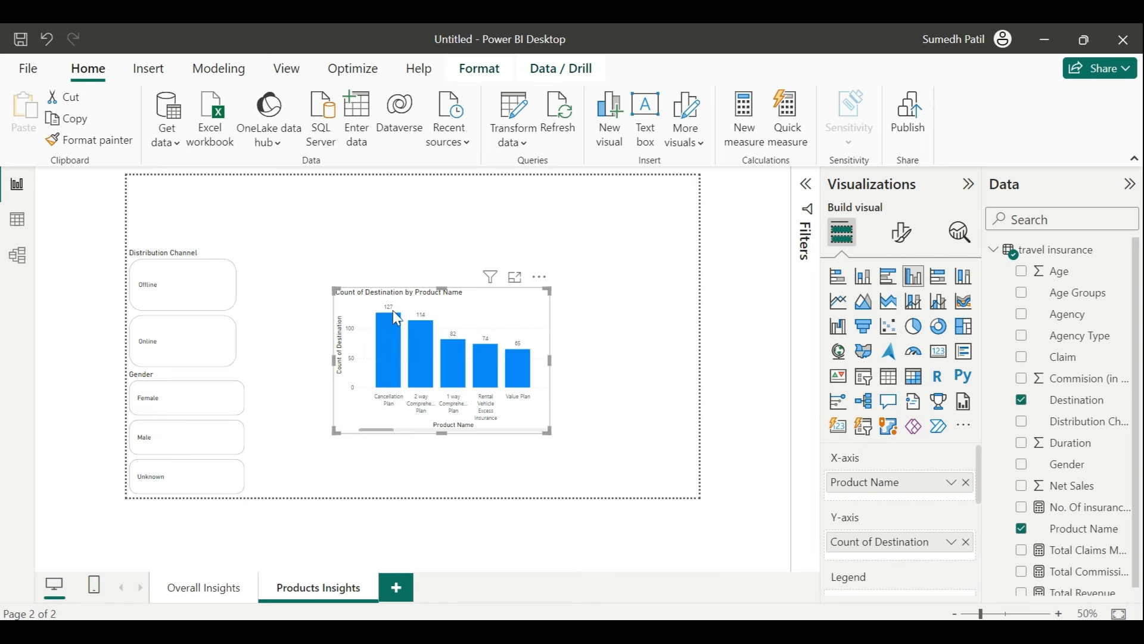
pyautogui.moveTo(424, 356)
pyautogui.moveTo(459, 382)
pyautogui.click(621, 366)
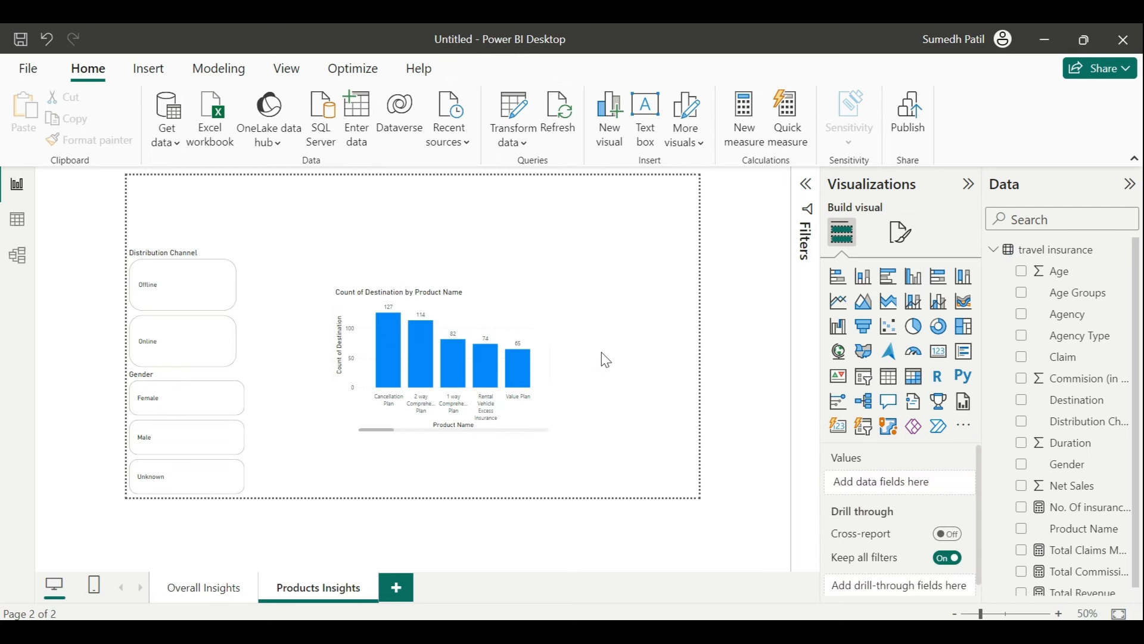
# Check the next recommended analysis in the Word document, and add a Power BI table of Product Name and Total Claims Made to Products Insights
pyautogui.click(736, 632)
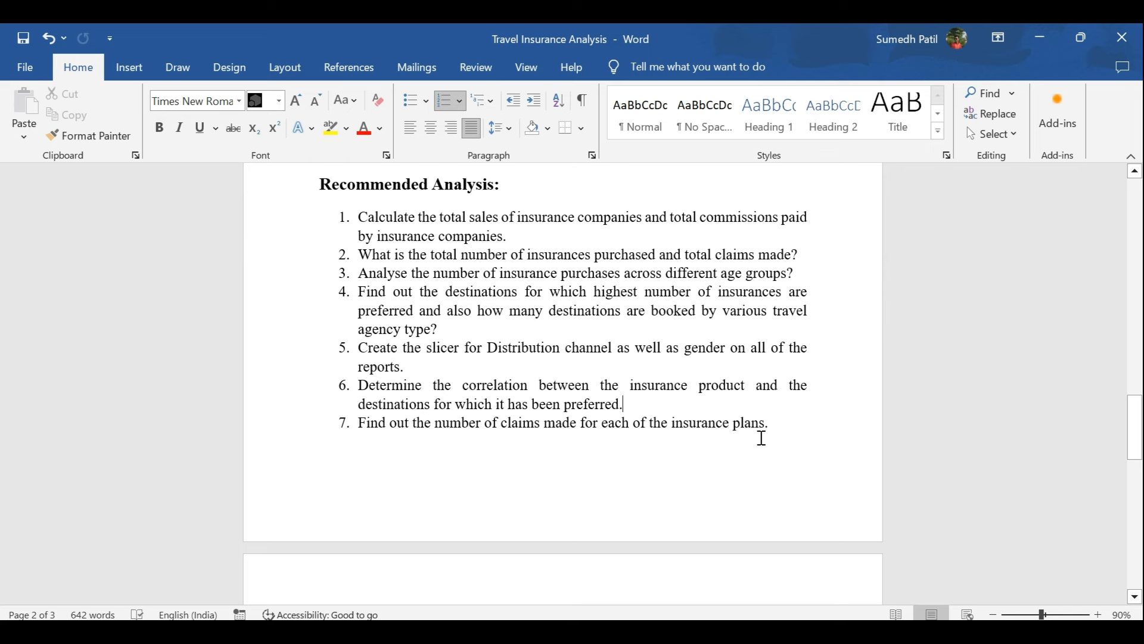
pyautogui.click(736, 632)
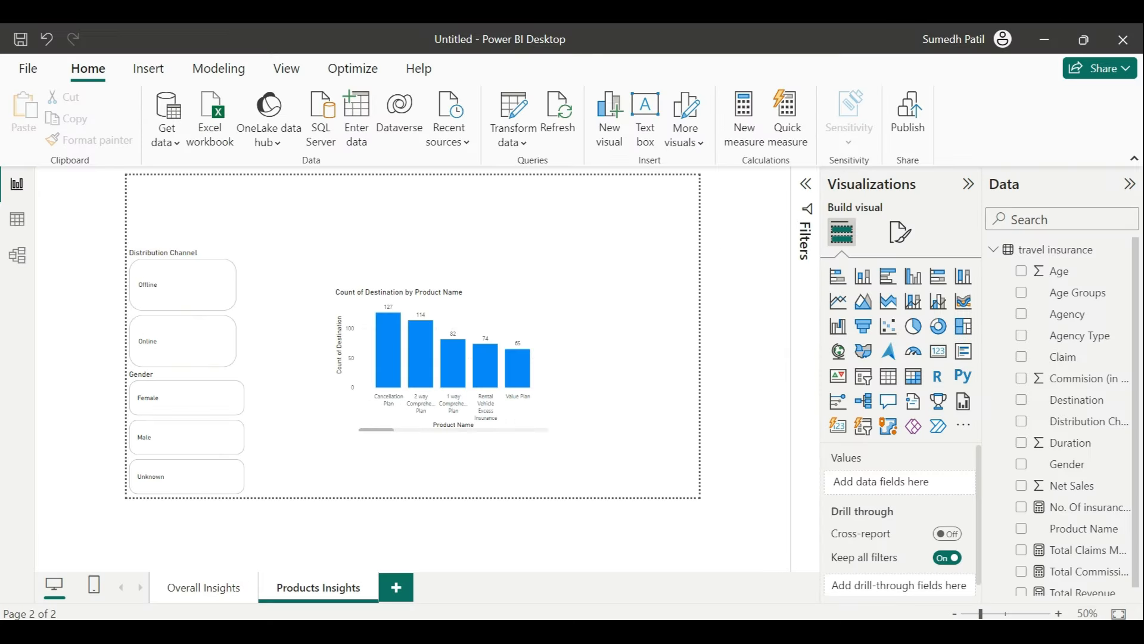
pyautogui.scroll(-1, 1040, 539)
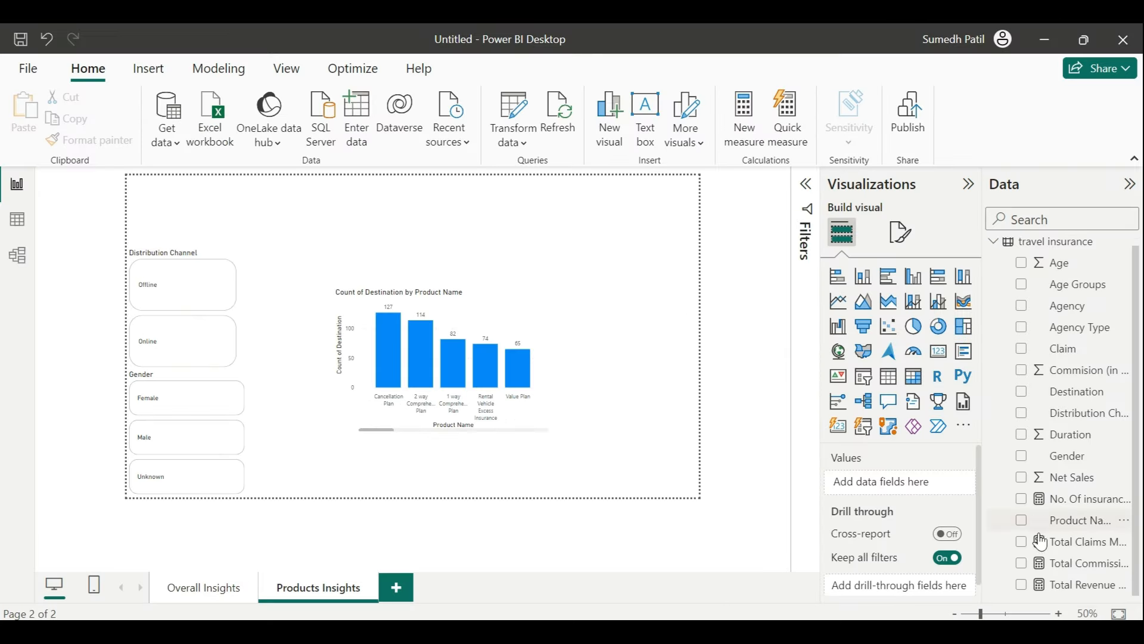
pyautogui.moveTo(1024, 523); pyautogui.dragTo(1024, 531)
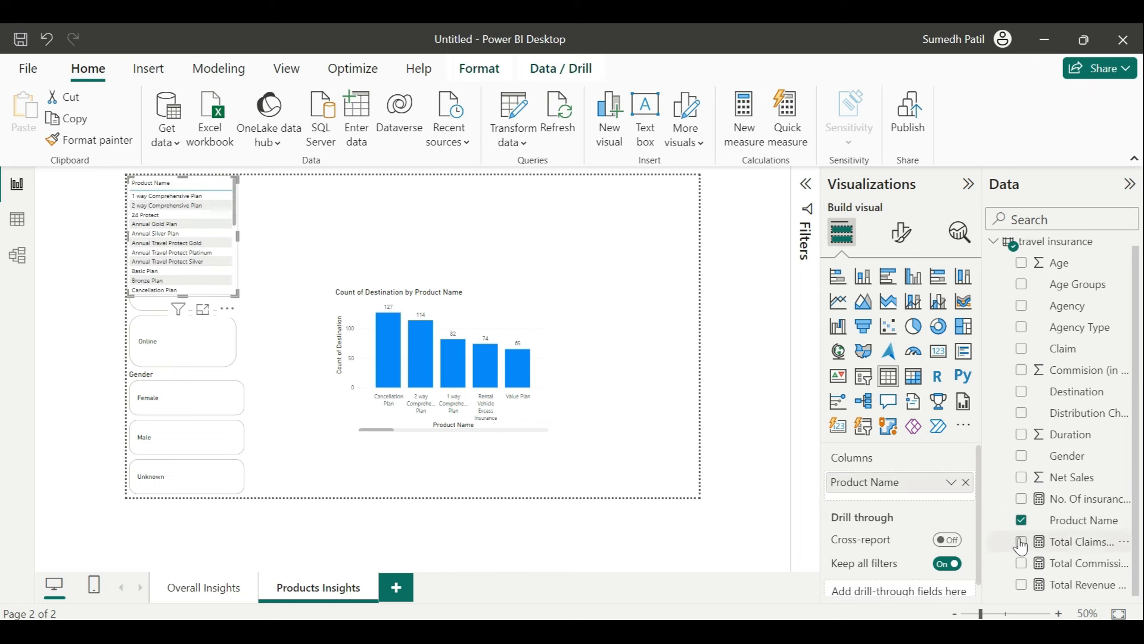
pyautogui.click(1021, 542)
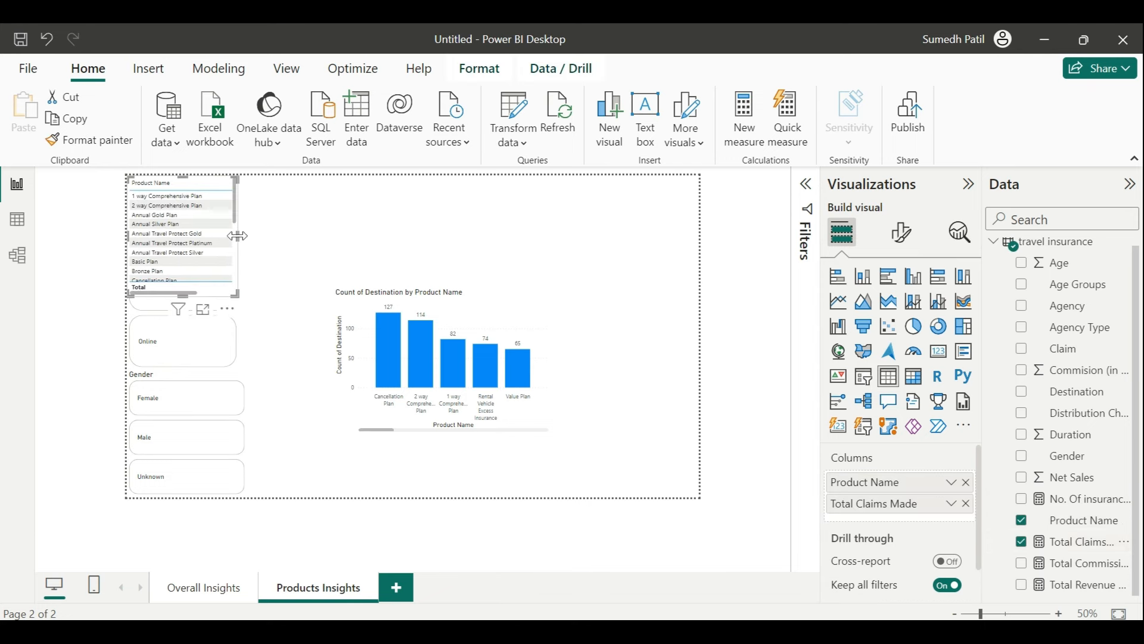
# Widen the claims table to show both columns and sort it by Total Claims Made in descending order
pyautogui.moveTo(237, 236); pyautogui.dragTo(310, 241)
pyautogui.scroll(-5, 260, 263)
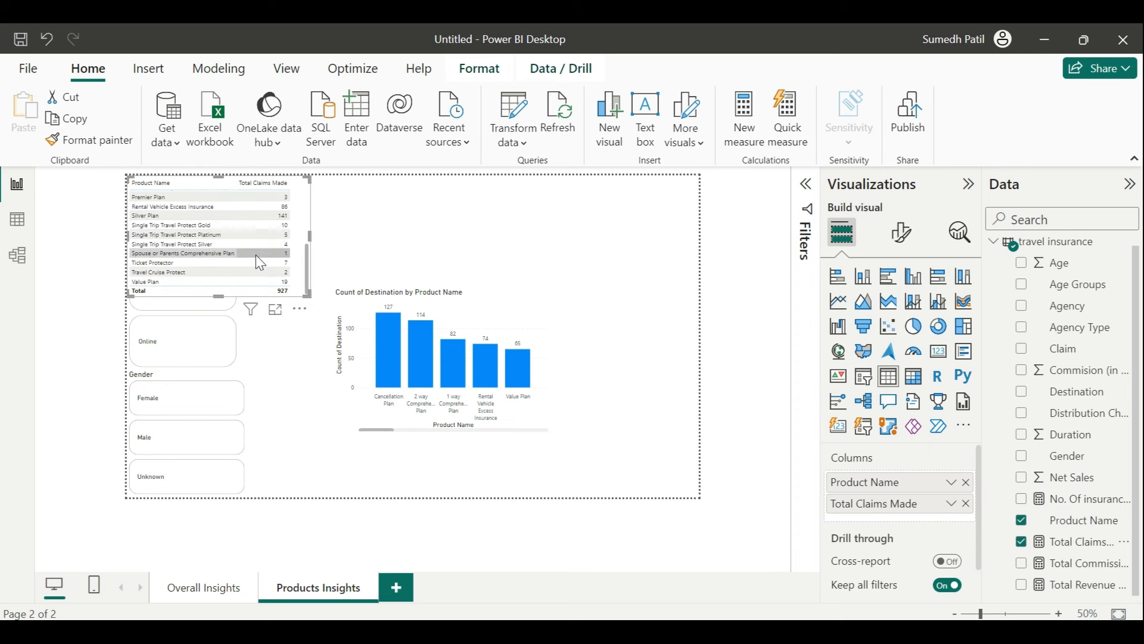
pyautogui.scroll(5, 259, 262)
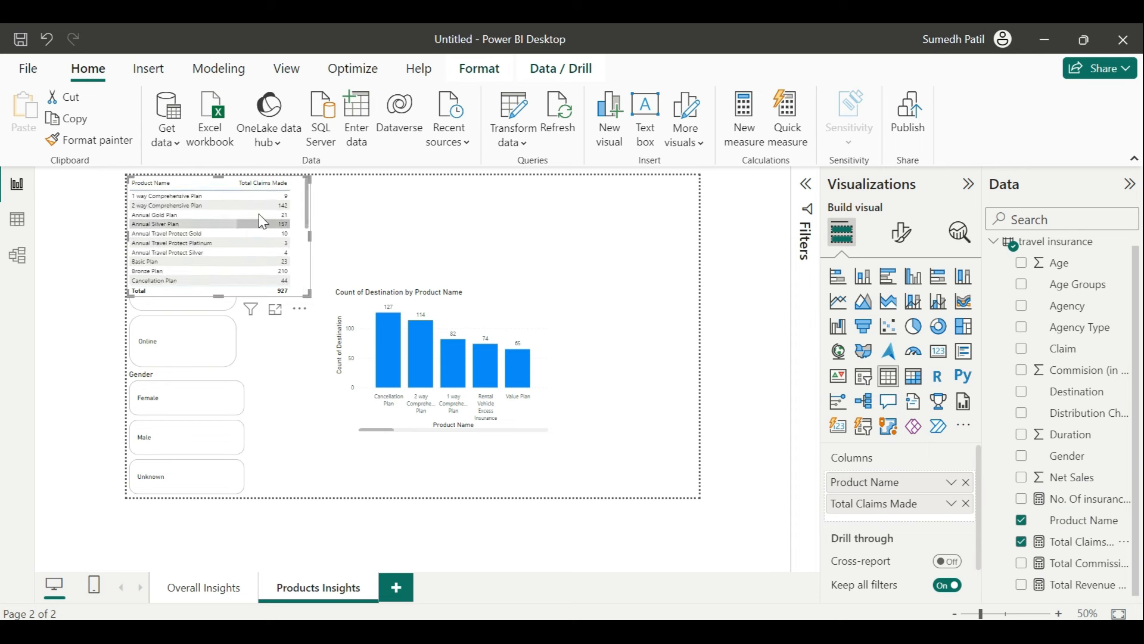
pyautogui.click(241, 186)
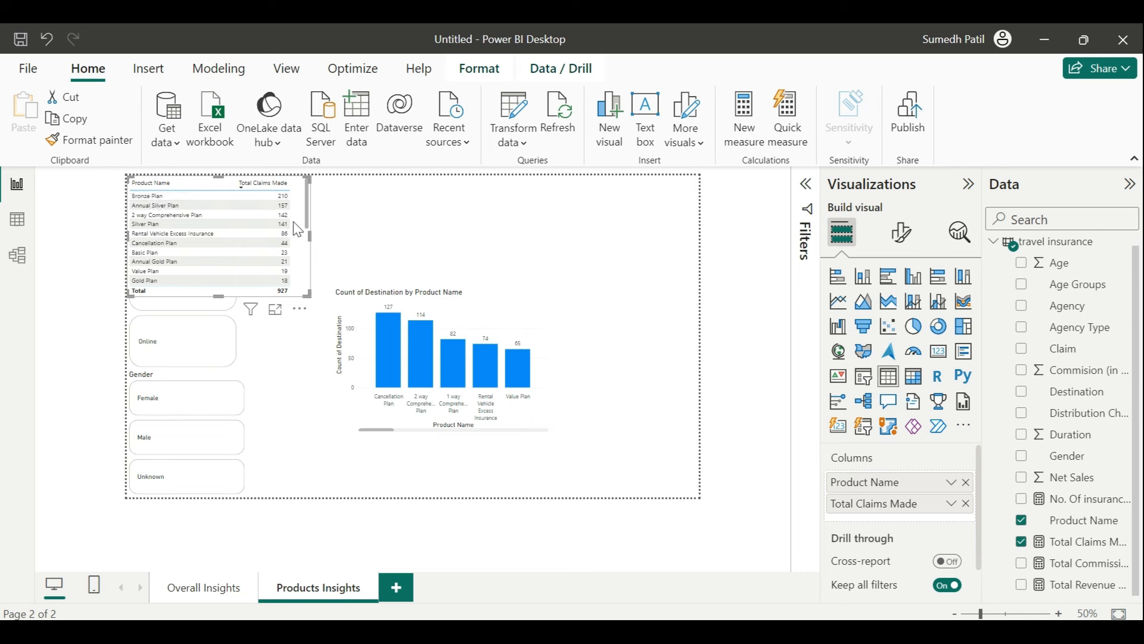
# Move the claims table to the page's upper right and the Count of Destination chart closer to the slicers
pyautogui.moveTo(298, 229); pyautogui.dragTo(696, 244)
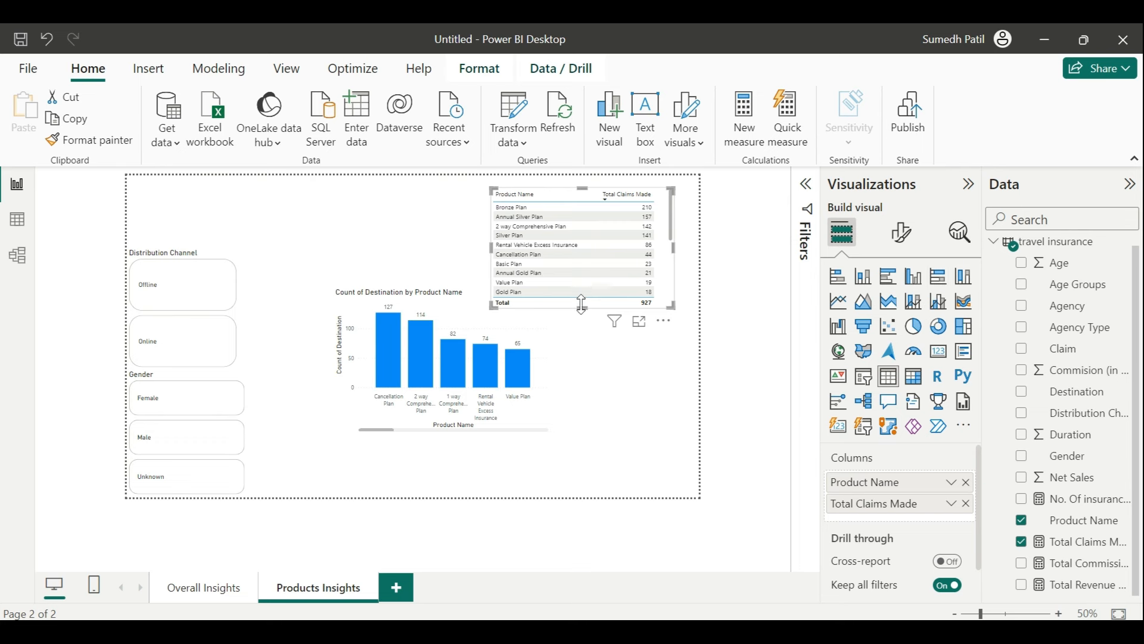
pyautogui.click(378, 260)
pyautogui.moveTo(501, 326); pyautogui.dragTo(433, 317)
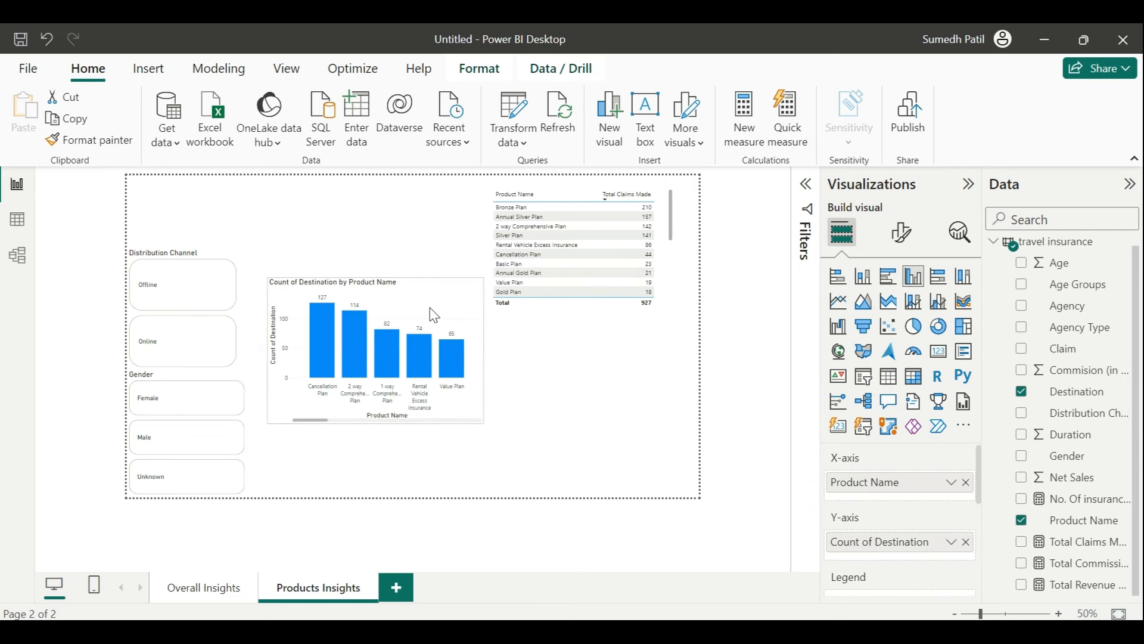
pyautogui.click(387, 242)
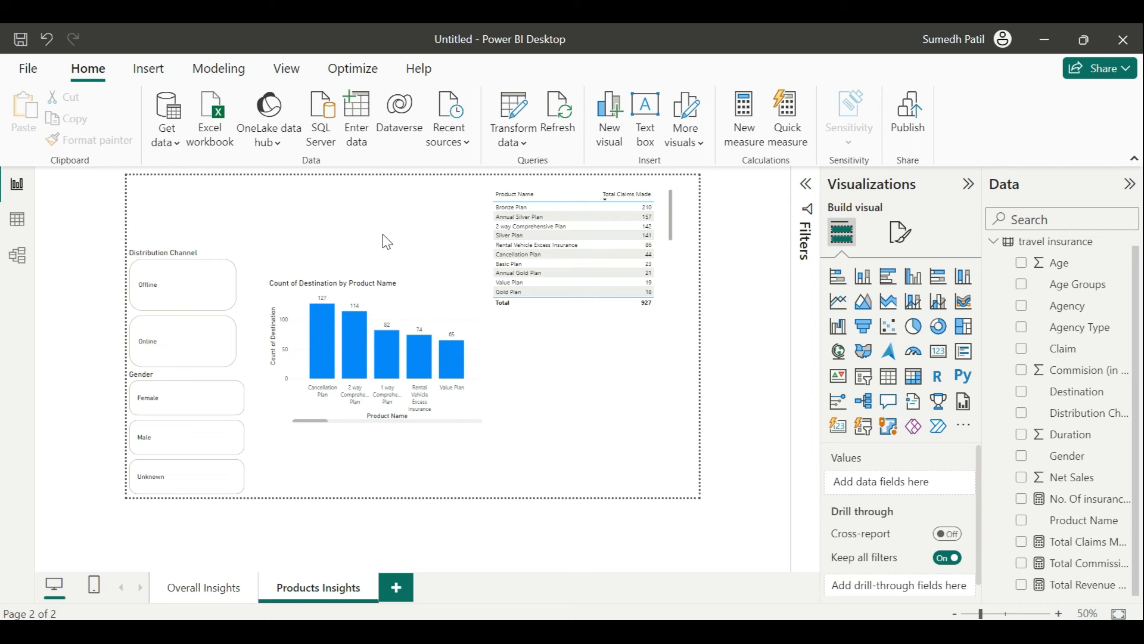
# Convert the claims table to a clustered column chart and set its X-axis minimum category width to 89 px
pyautogui.click(589, 315)
pyautogui.click(913, 276)
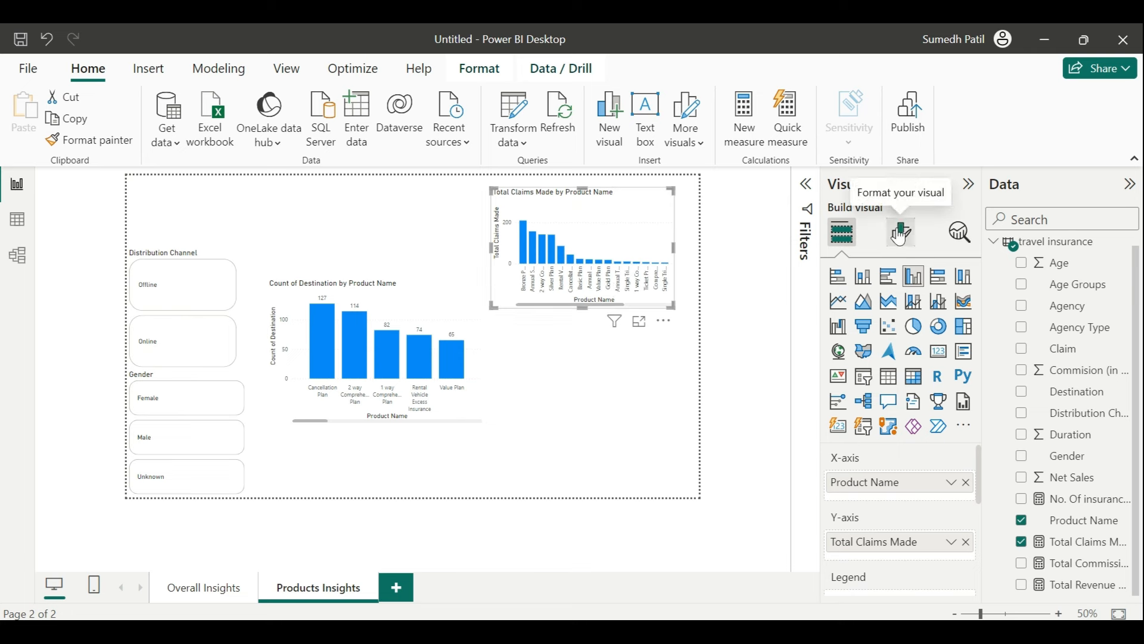
pyautogui.click(900, 234)
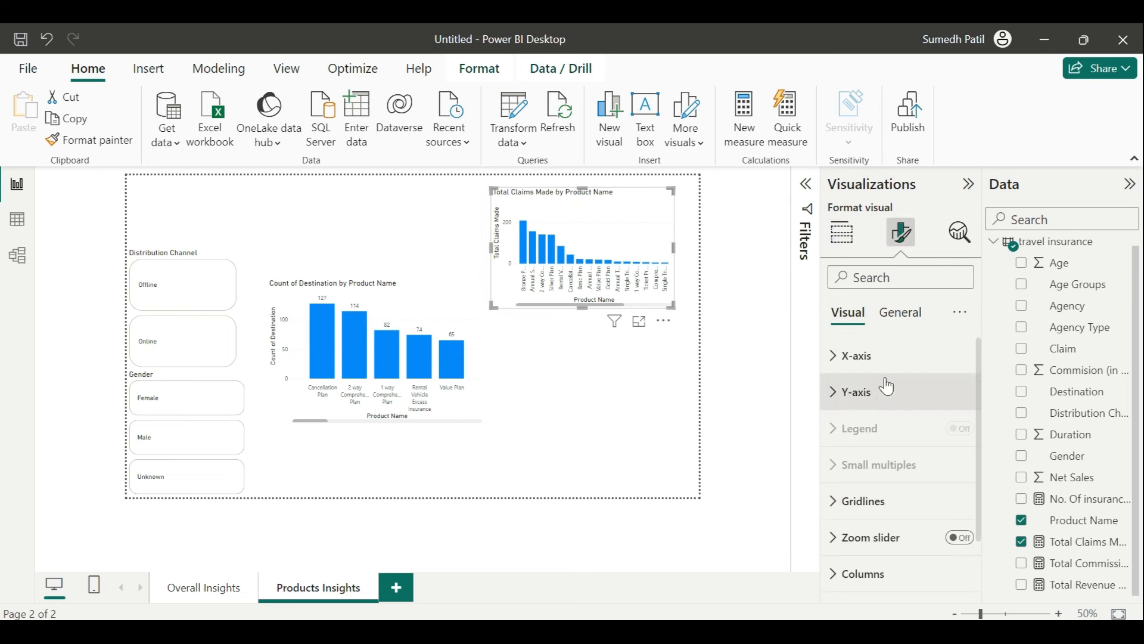
pyautogui.click(885, 357)
pyautogui.scroll(-5, 878, 527)
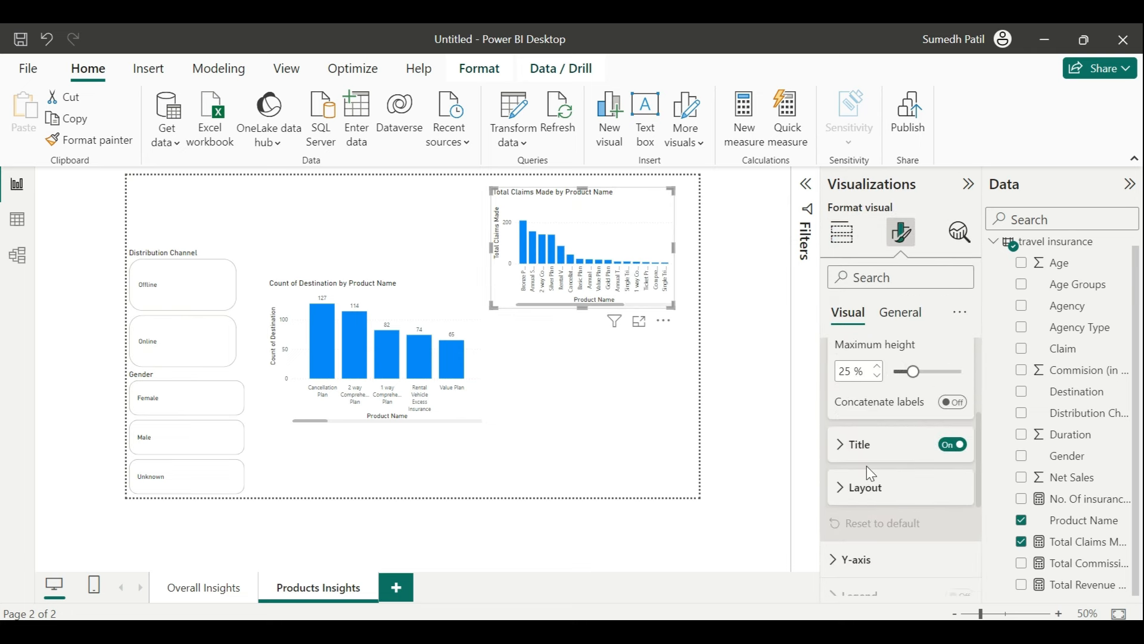
pyautogui.click(862, 496)
pyautogui.scroll(-1, 911, 538)
pyautogui.moveTo(896, 517); pyautogui.dragTo(934, 515)
pyautogui.moveTo(927, 526); pyautogui.dragTo(913, 528)
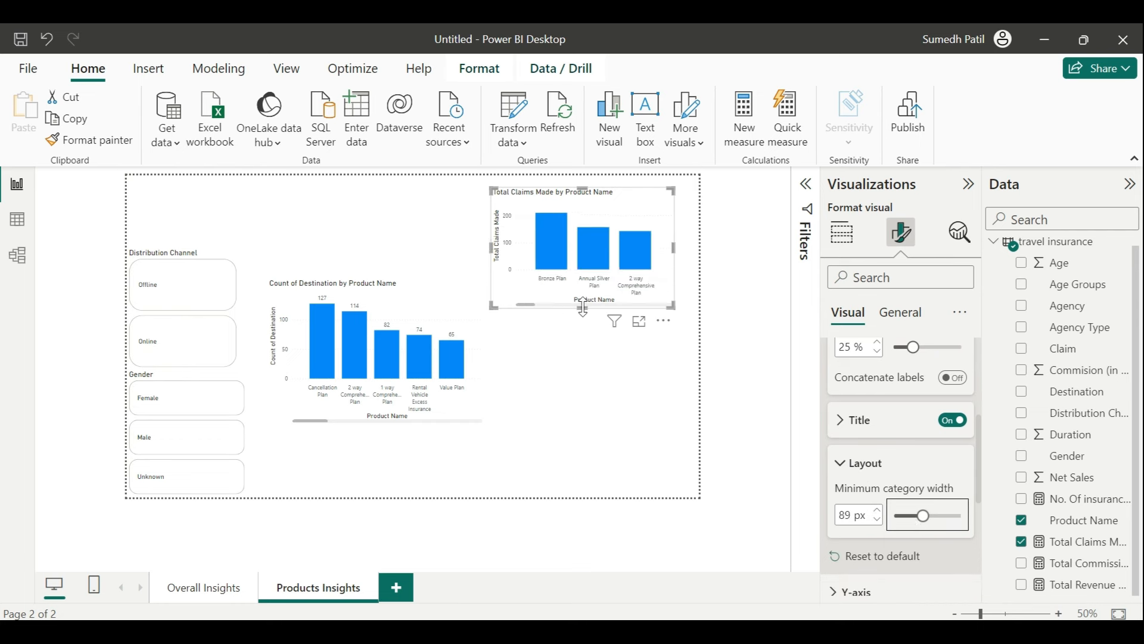
# Adjust the height of the Total Claims Made chart and place it to the right of the Count of Destination chart
pyautogui.moveTo(582, 306)
pyautogui.mouseDown()
pyautogui.moveTo(583, 285)
pyautogui.moveTo(586, 316)
pyautogui.mouseUp()
pyautogui.moveTo(633, 207); pyautogui.dragTo(660, 303)
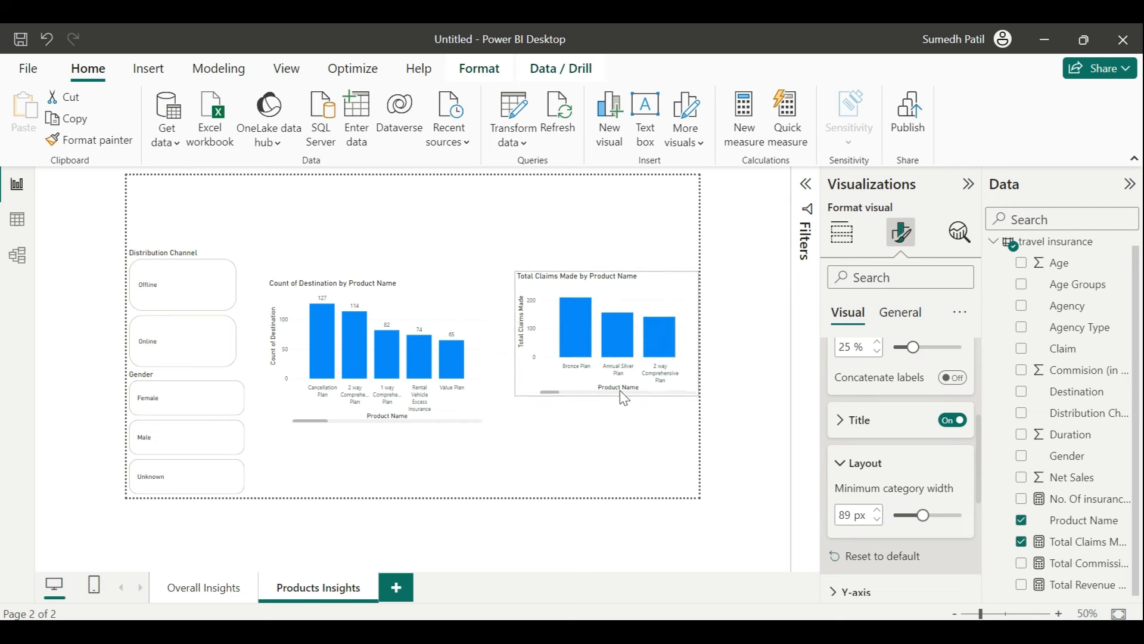
pyautogui.moveTo(620, 390); pyautogui.dragTo(617, 389)
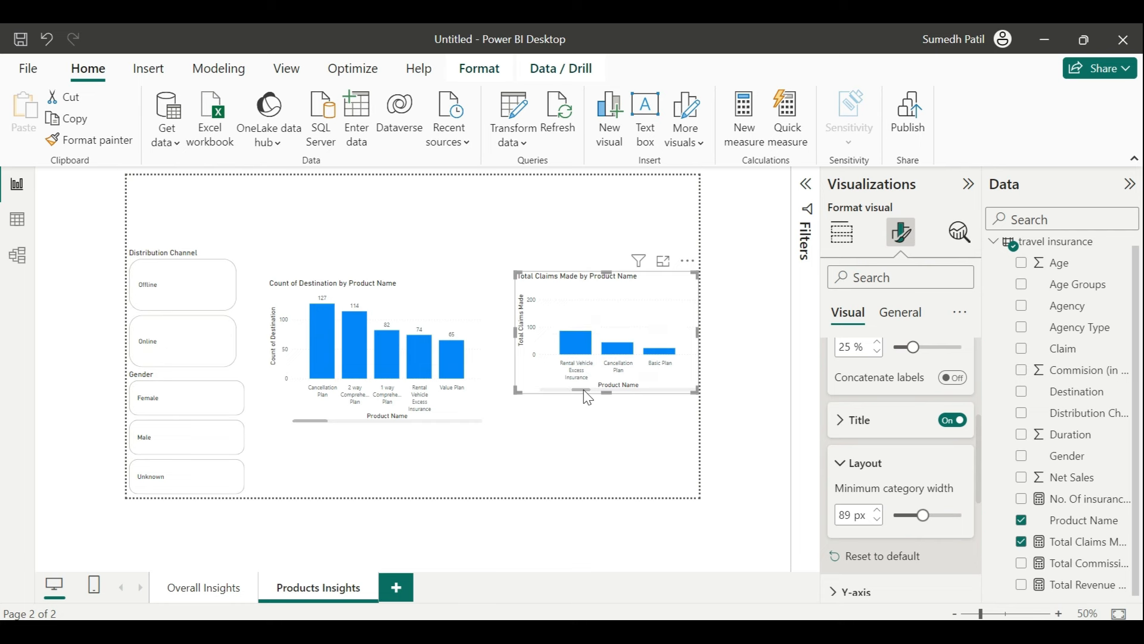
# Turn on data labels for the Total Claims Made by Product Name chart
pyautogui.scroll(-5, 873, 432)
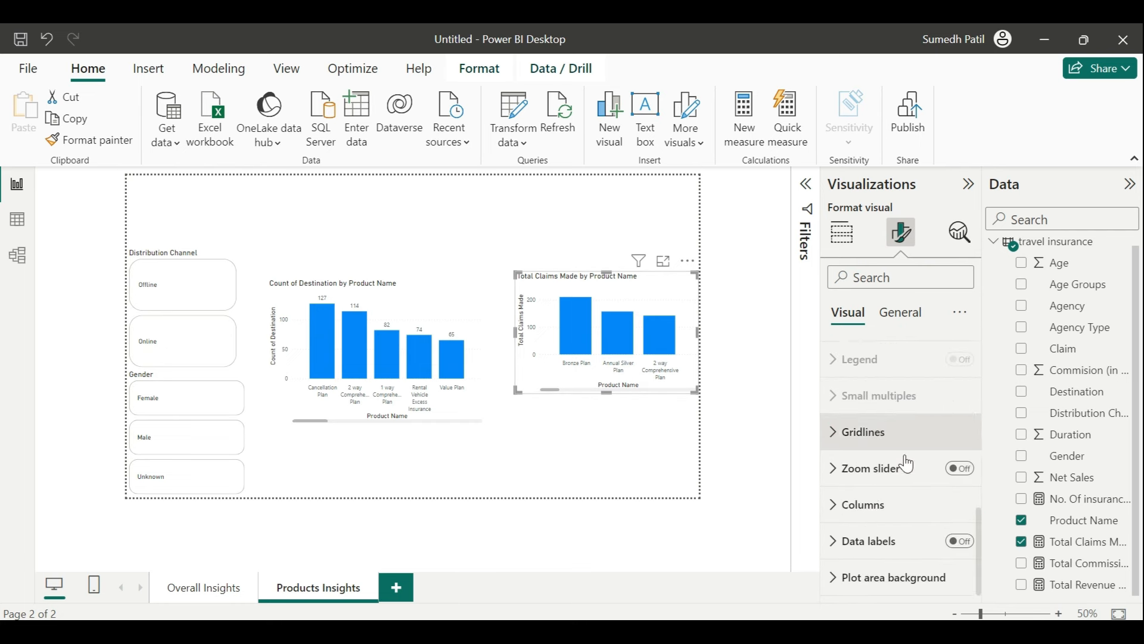
pyautogui.click(958, 542)
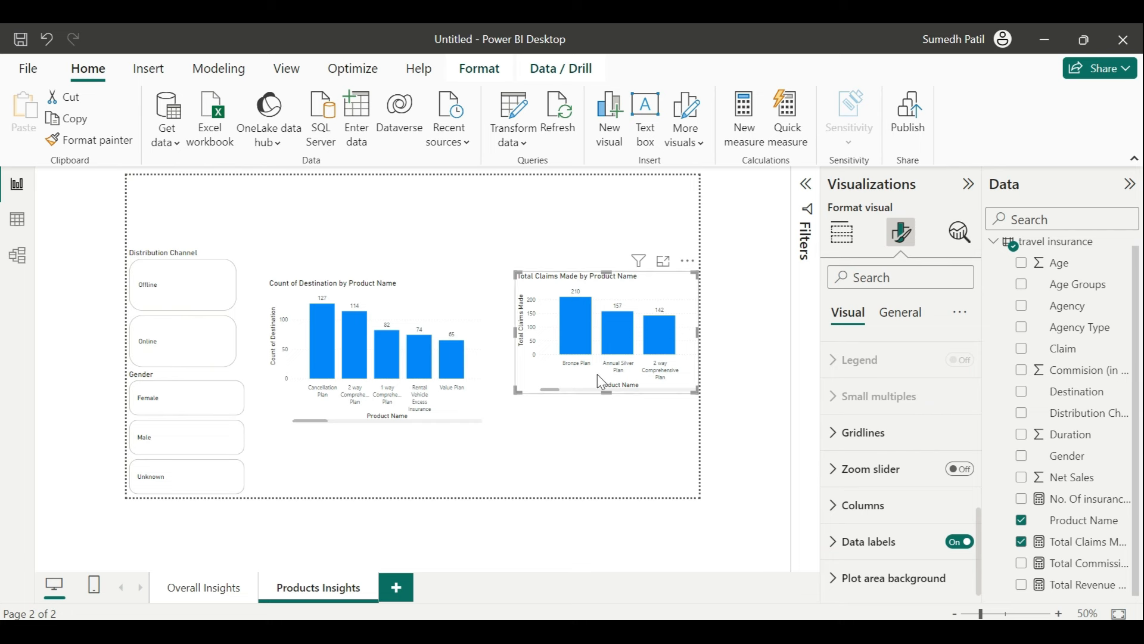
pyautogui.click(587, 471)
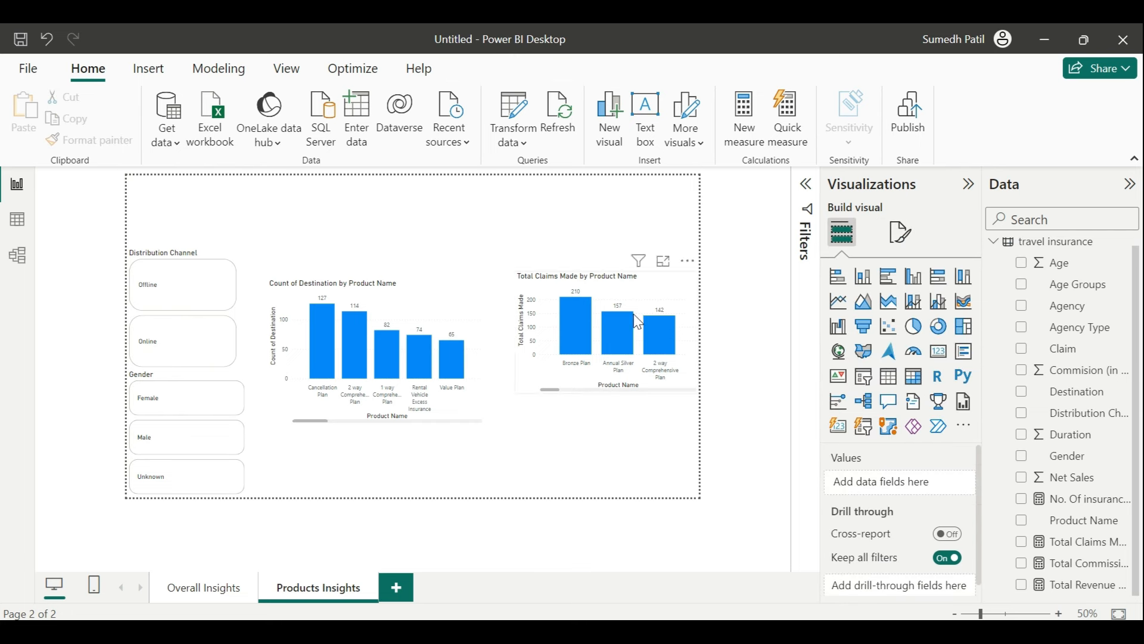
pyautogui.scroll(-5, 637, 321)
pyautogui.scroll(5, 637, 321)
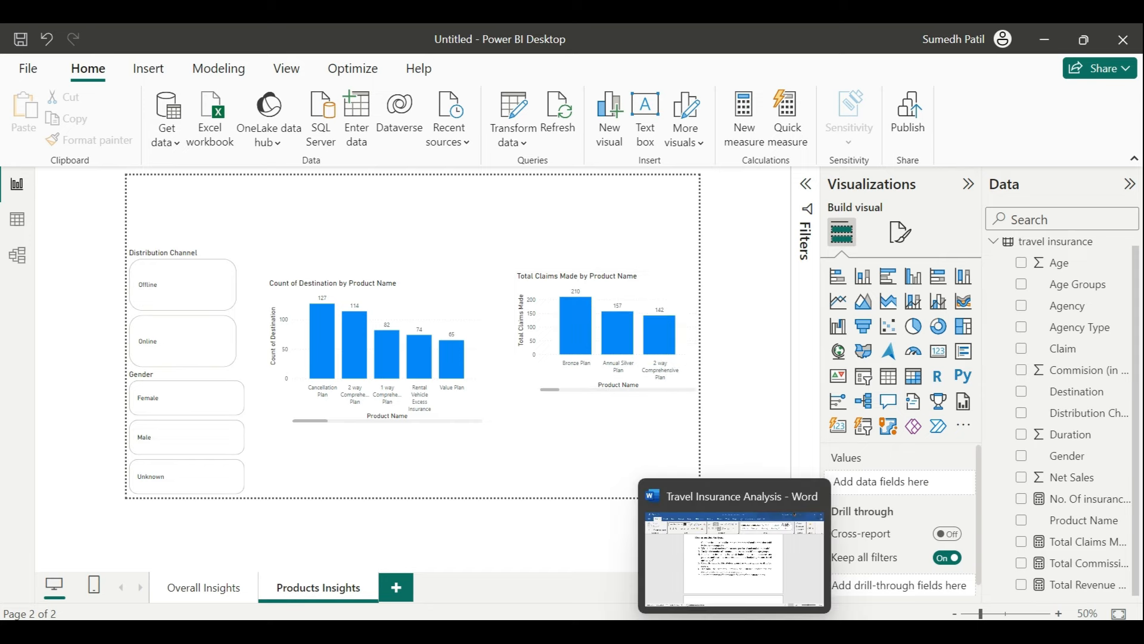
# Switch to the Travel Insurance Analysis document in Word, read questions 8 to 15, and return to Power BI Desktop
pyautogui.click(734, 633)
pyautogui.scroll(-5, 606, 503)
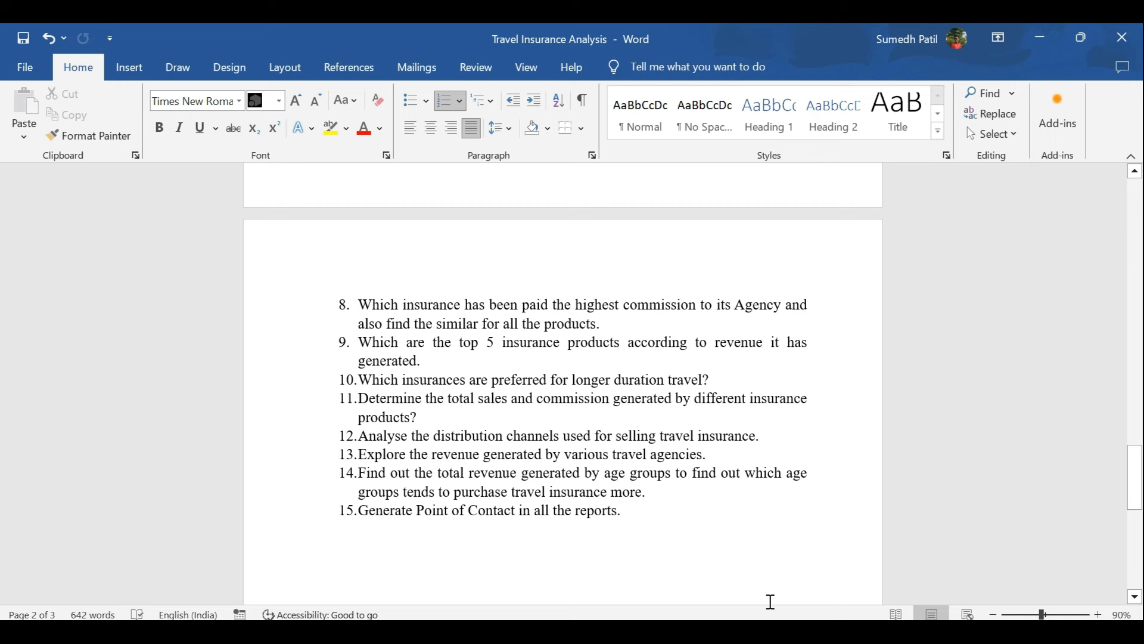
pyautogui.click(774, 631)
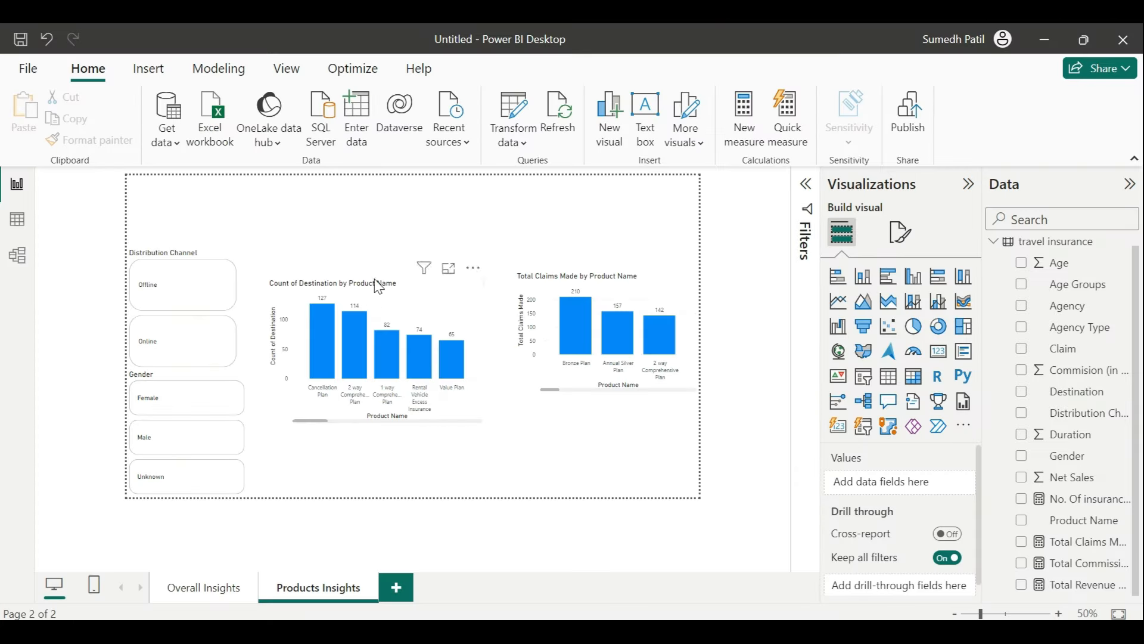
# Move the Count of Destination chart up and create a table with Product Name and Total Commission Paid
pyautogui.moveTo(412, 303); pyautogui.dragTo(445, 225)
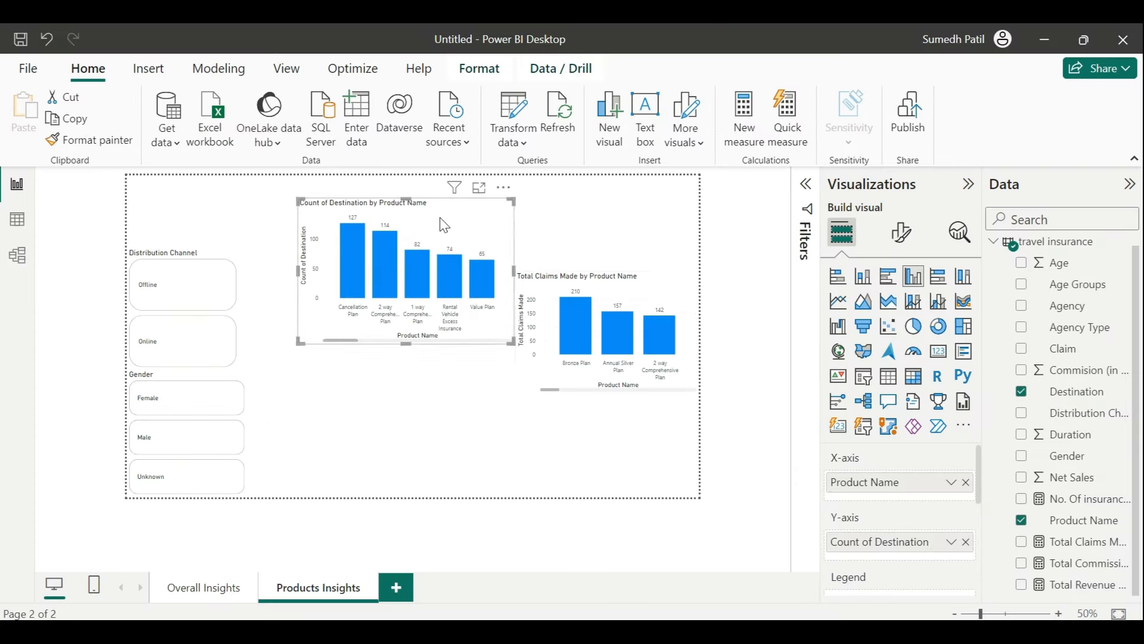
pyautogui.click(570, 513)
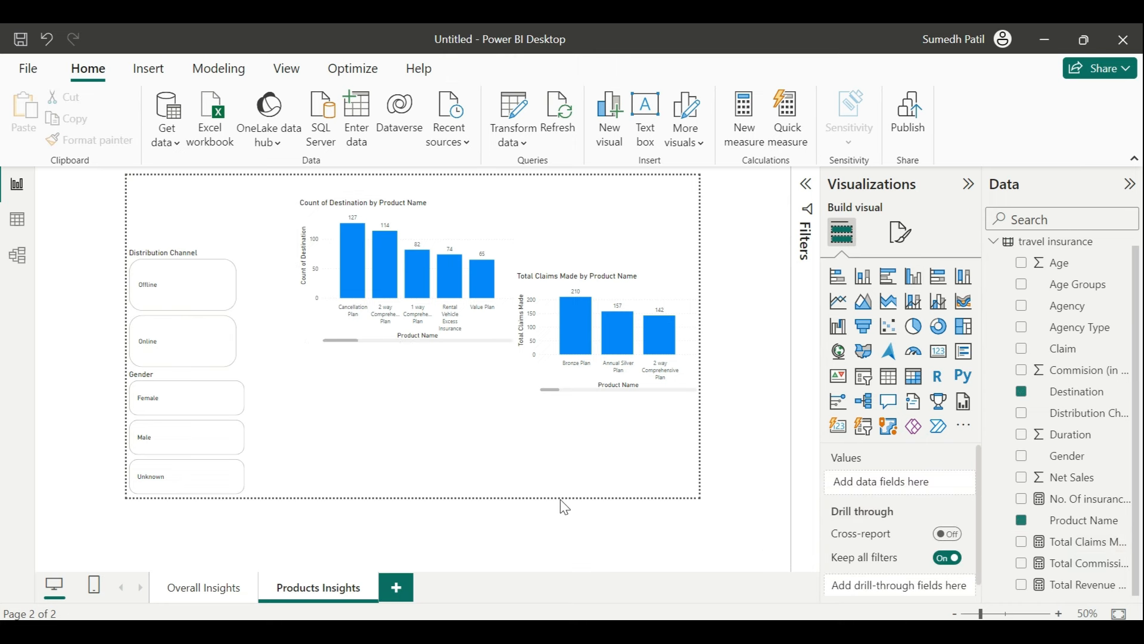
pyautogui.click(1021, 520)
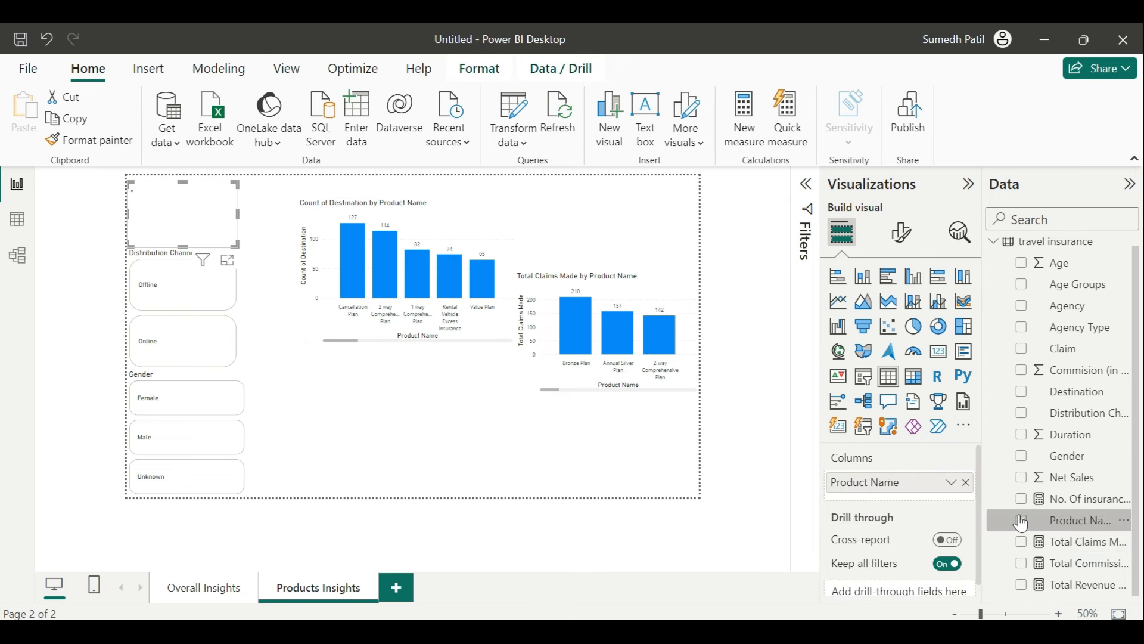
pyautogui.click(1022, 562)
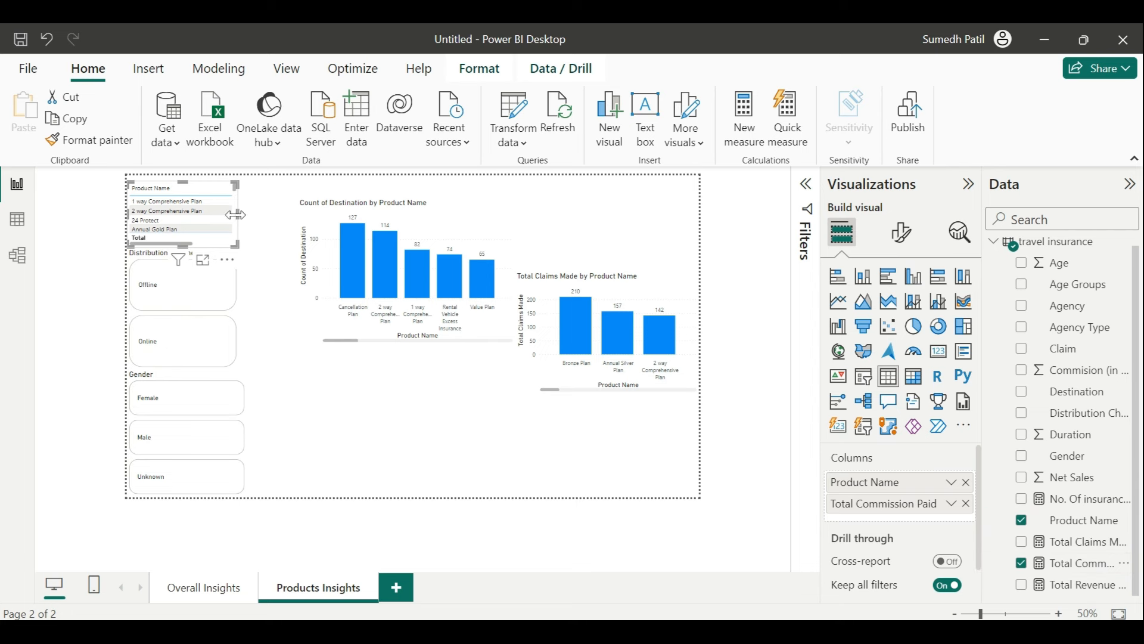
# Enlarge the commission table and sort it by Total Commission Paid in descending order
pyautogui.moveTo(204, 244); pyautogui.dragTo(205, 442)
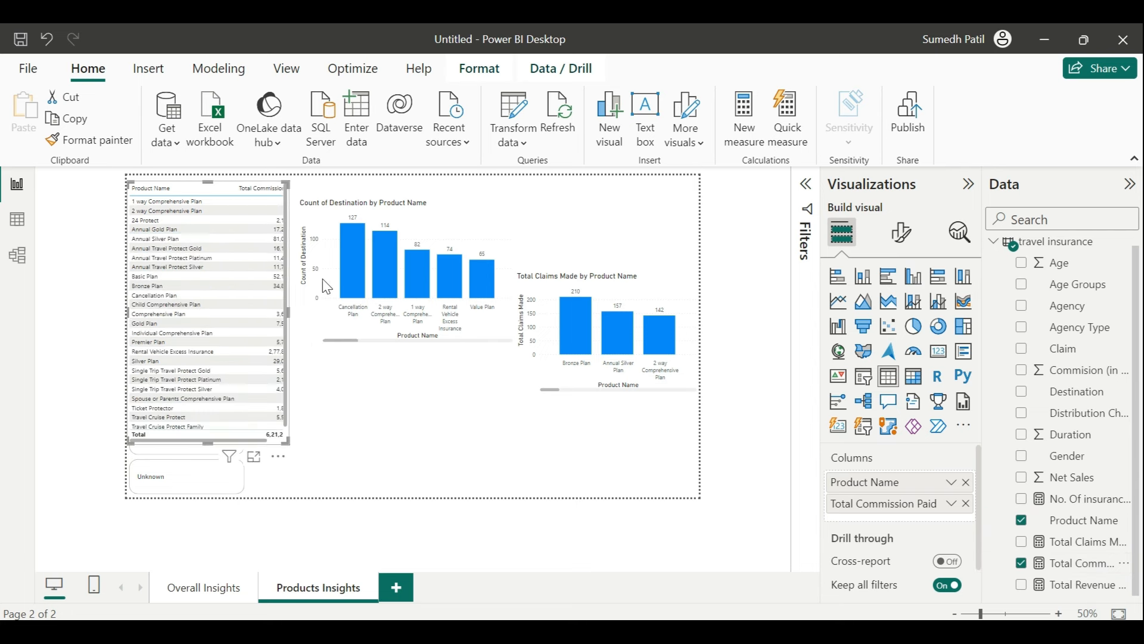
pyautogui.moveTo(289, 310); pyautogui.dragTo(438, 310)
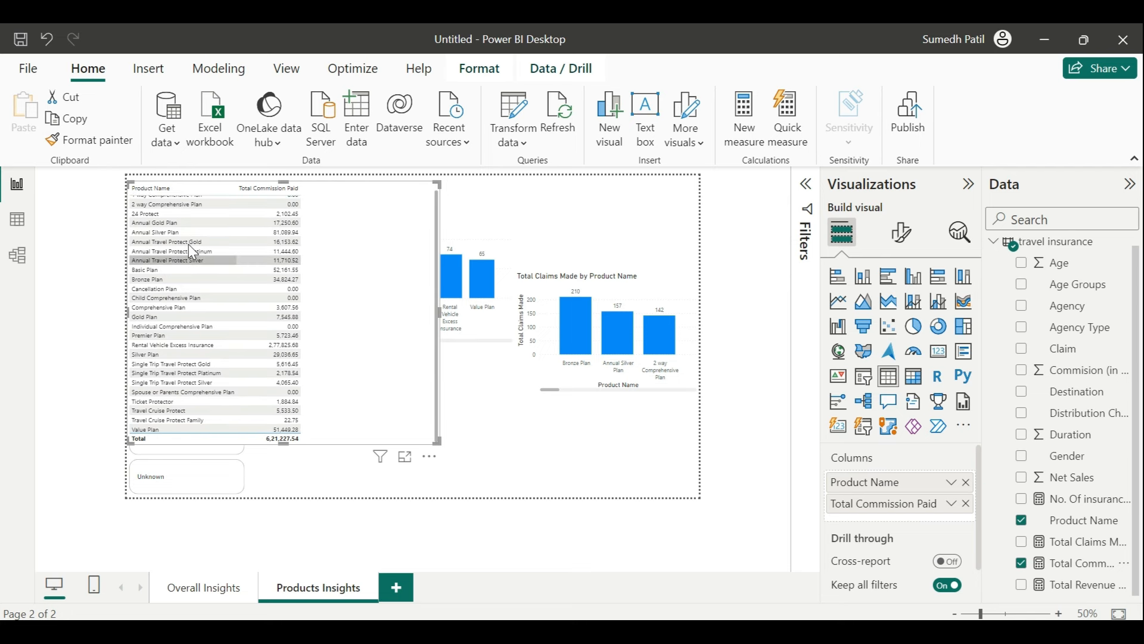
pyautogui.click(249, 195)
pyautogui.scroll(3, 245, 219)
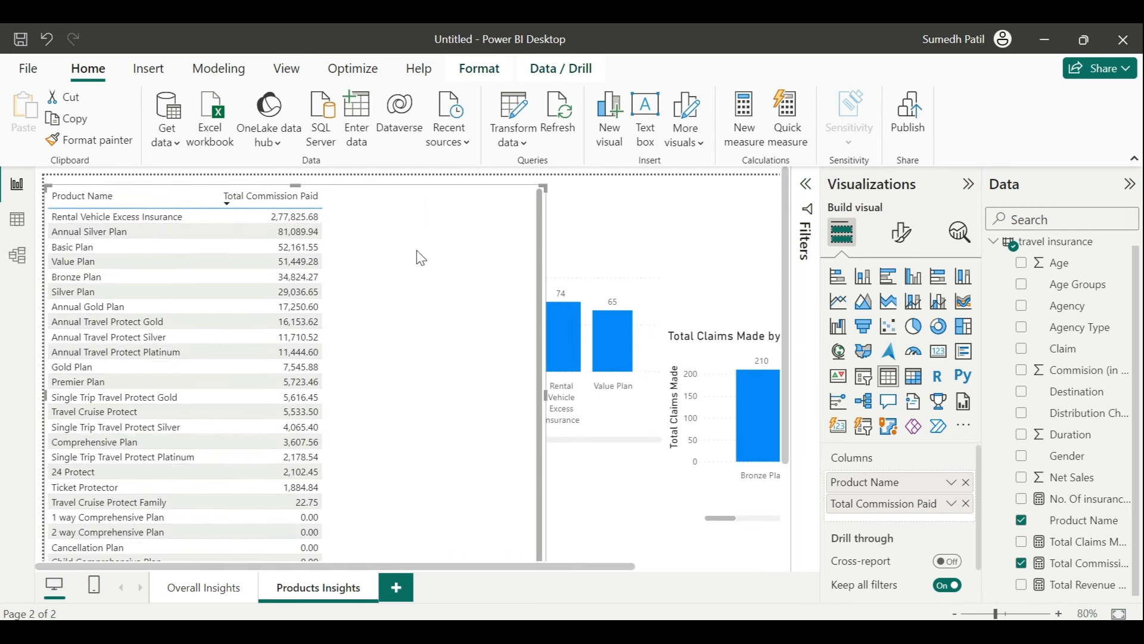
# Move the commission table off the Distribution Channel and Gender slicers to the area beside them
pyautogui.scroll(-1, 608, 237)
pyautogui.scroll(-2, 608, 301)
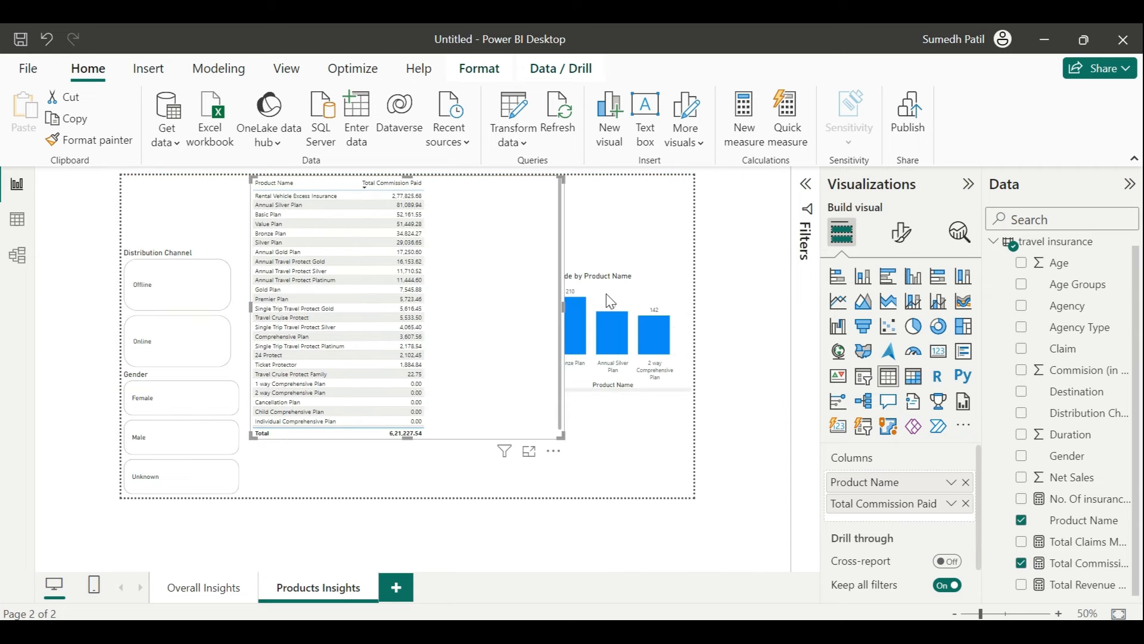
pyautogui.click(605, 234)
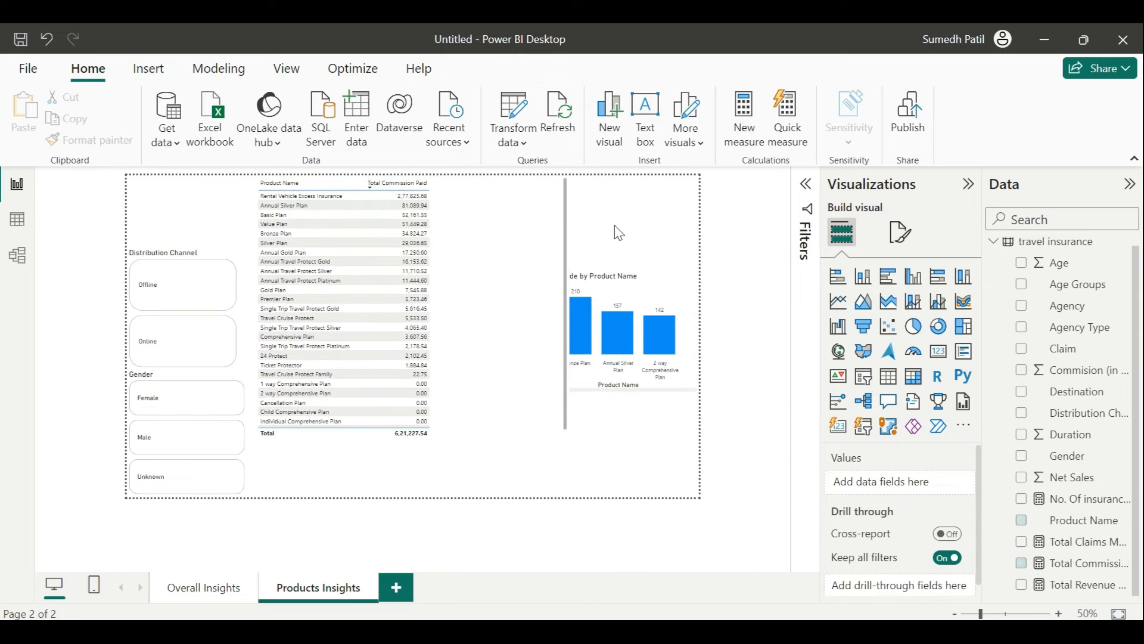
# Convert the commission table to a treemap and fit it along the bottom of the page beside the slicers
pyautogui.click(535, 244)
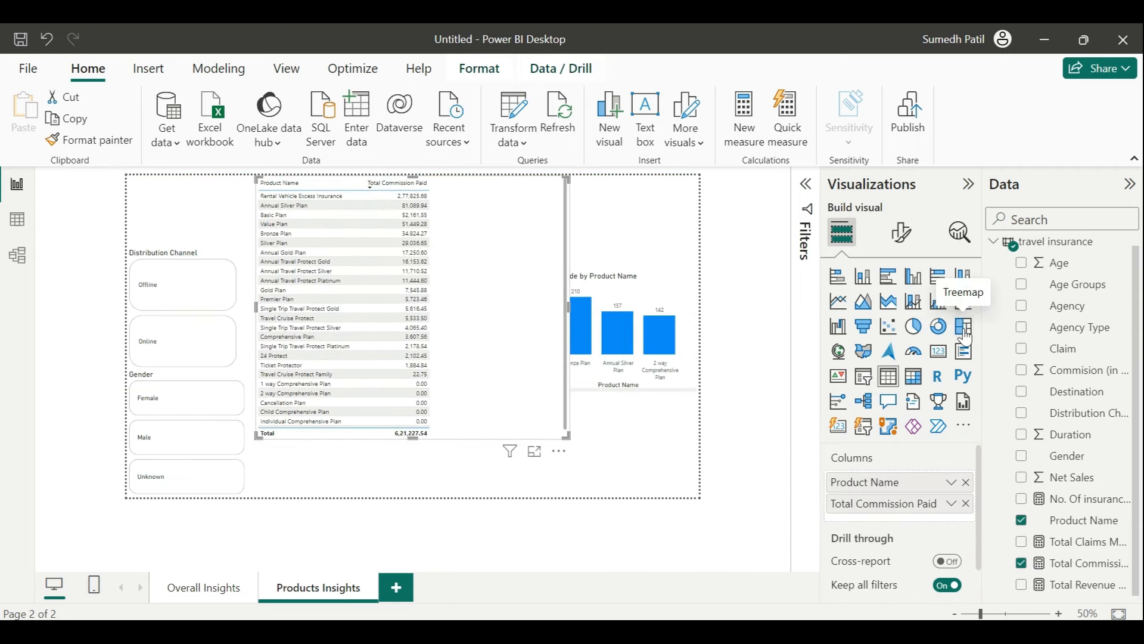
pyautogui.click(964, 333)
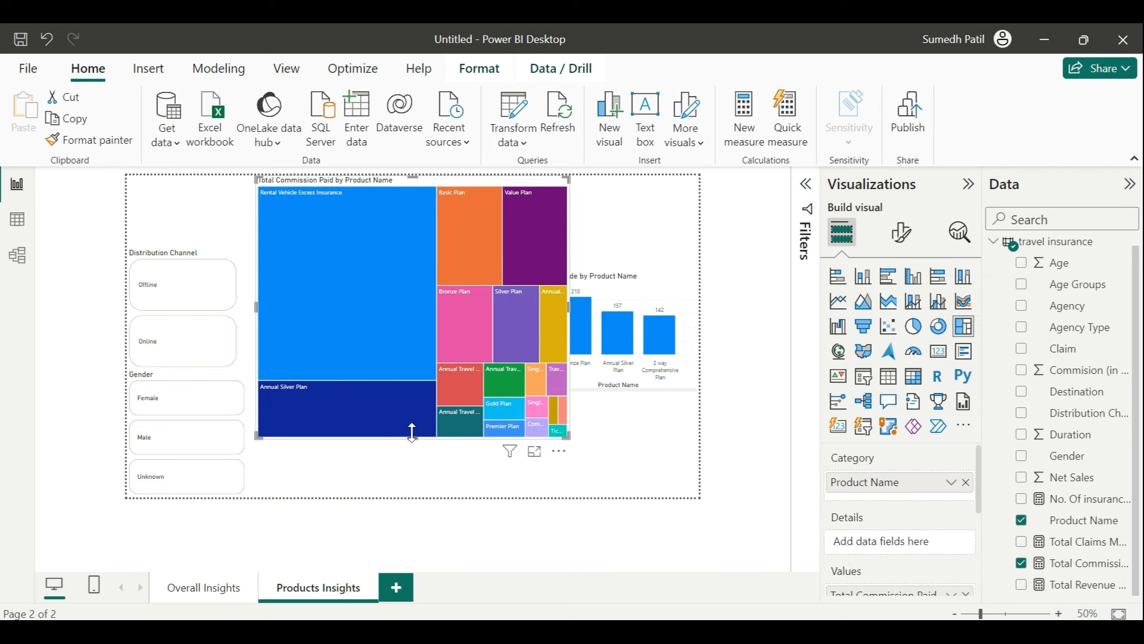
pyautogui.moveTo(412, 431); pyautogui.dragTo(411, 377)
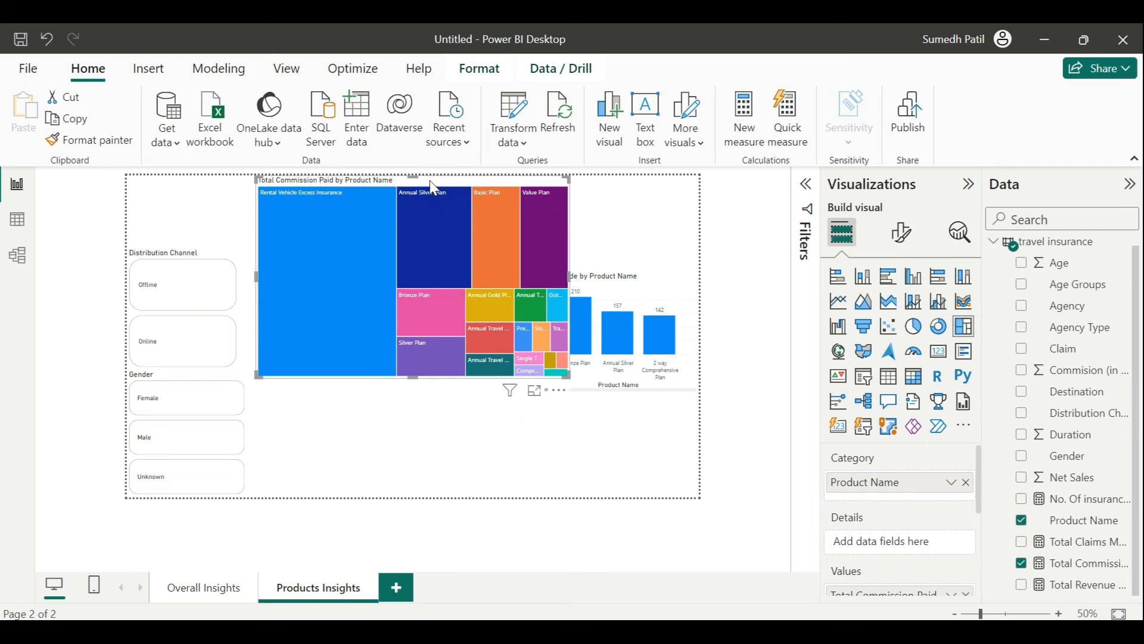
pyautogui.moveTo(432, 238); pyautogui.dragTo(421, 317)
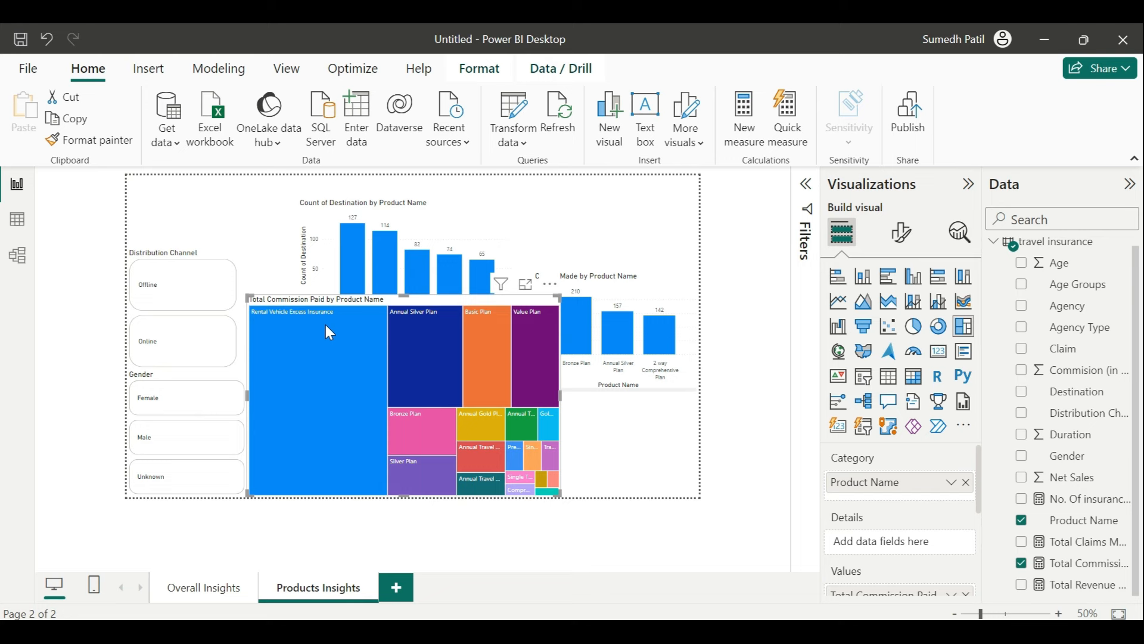
# Inspect the Total Commission Paid values of the Rental Vehicle Excess Insurance and Annual Silver Plan treemap tiles
pyautogui.moveTo(301, 325)
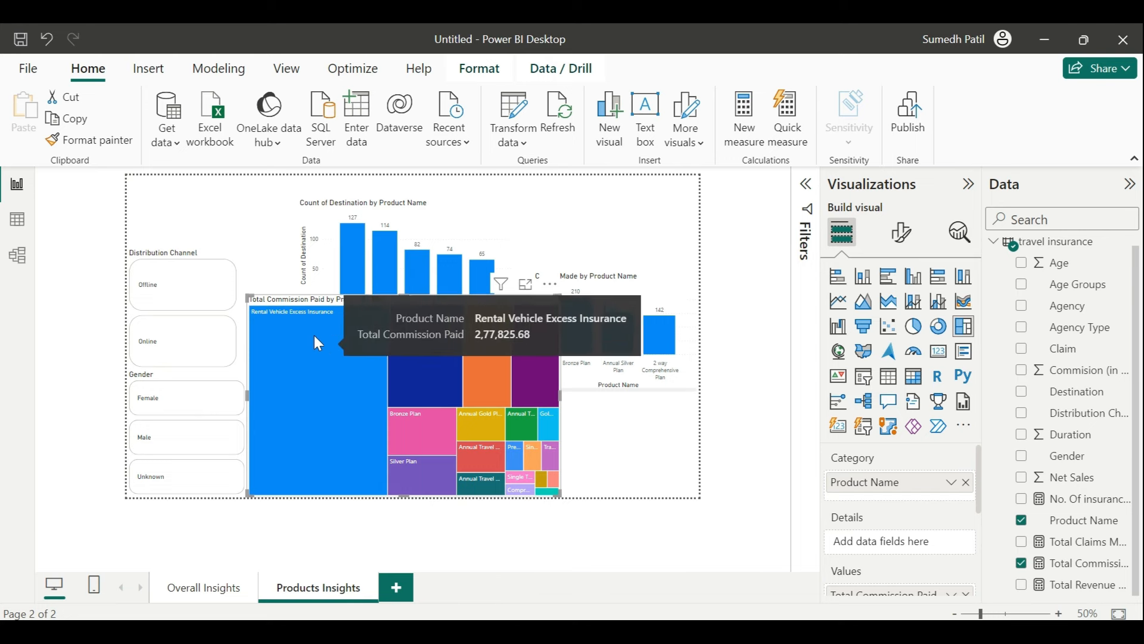
pyautogui.click(635, 465)
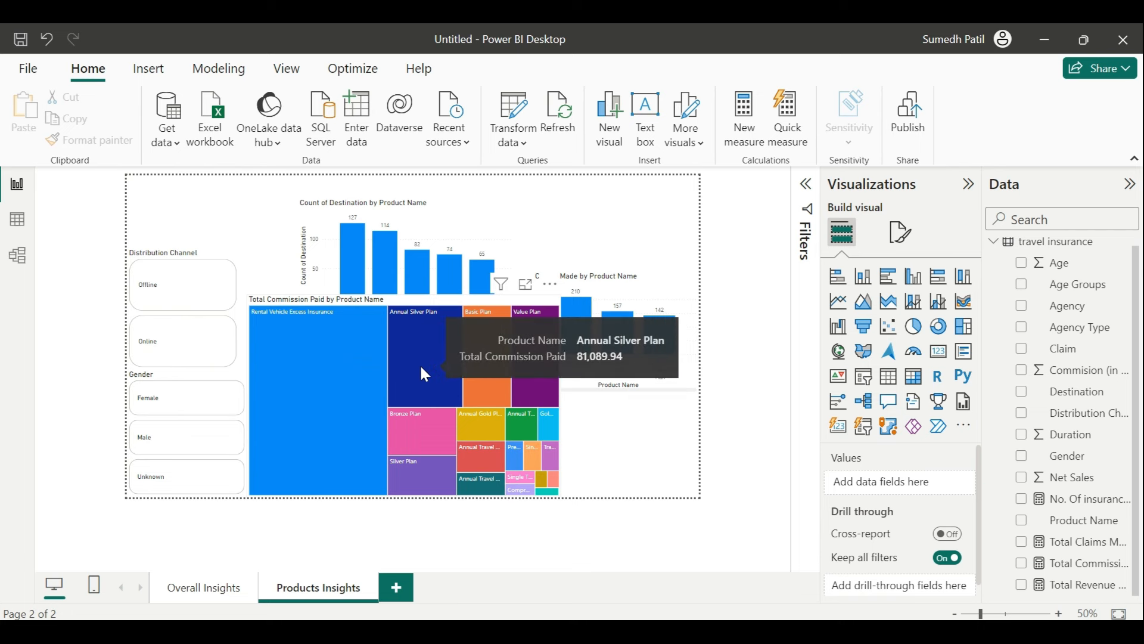
pyautogui.moveTo(479, 364)
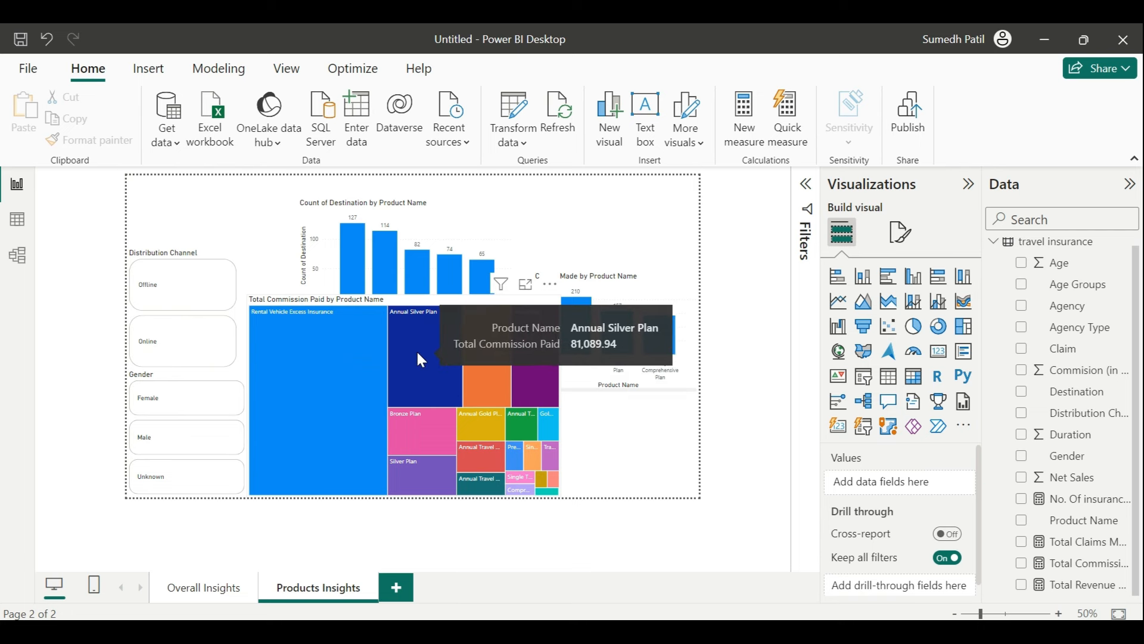
# Turn on data labels for the Total Commission Paid by Product Name treemap and clear the tile highlighting
pyautogui.click(901, 231)
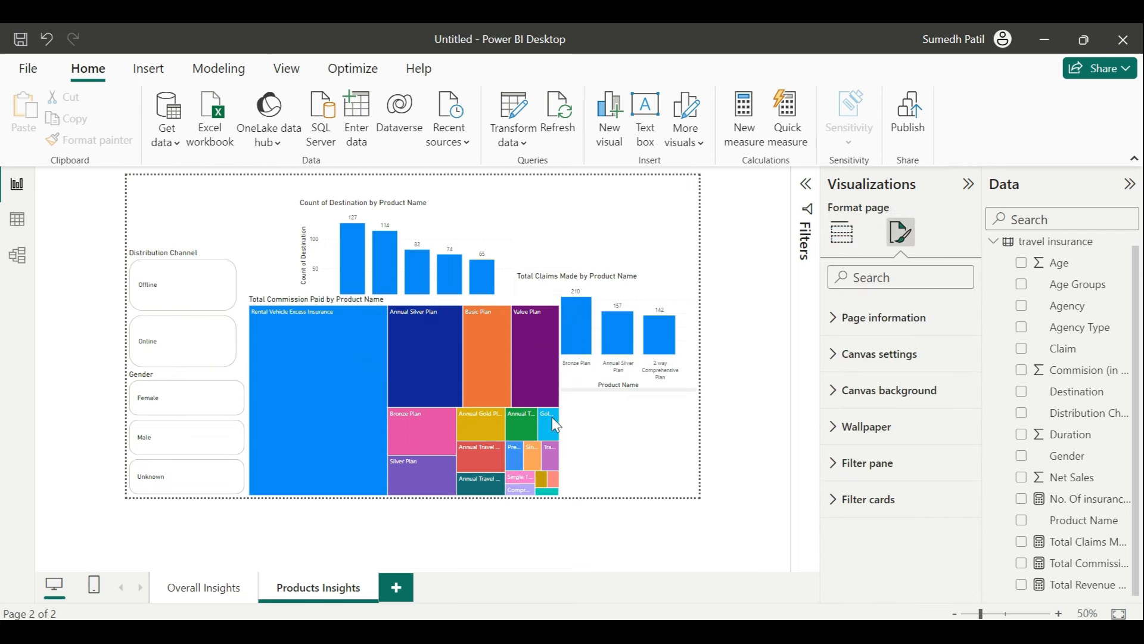
pyautogui.click(560, 456)
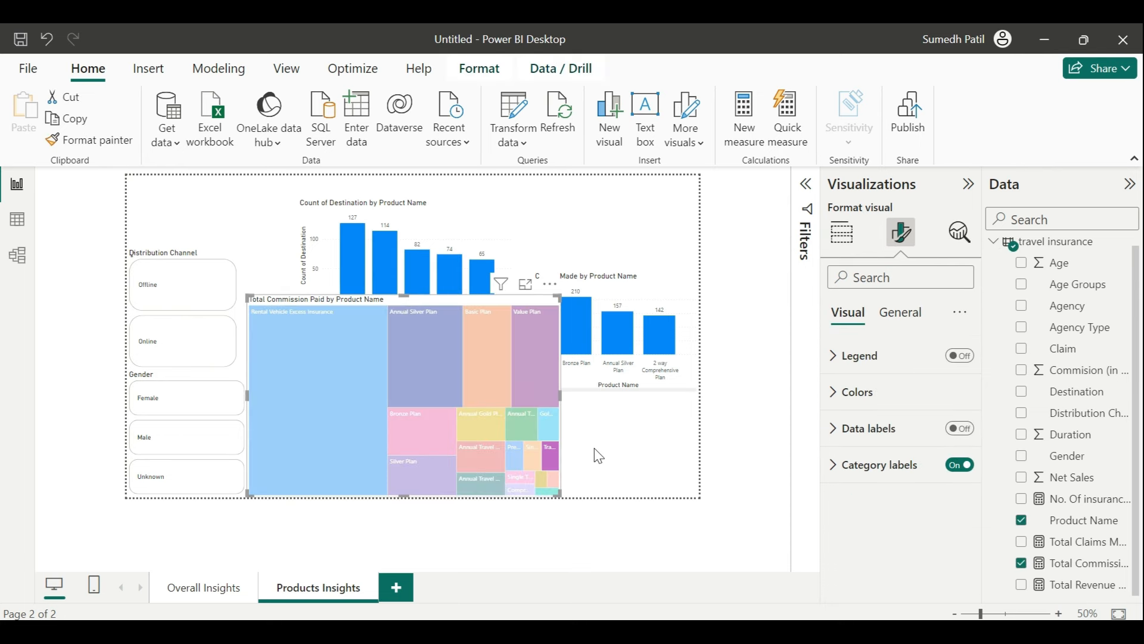
pyautogui.click(953, 433)
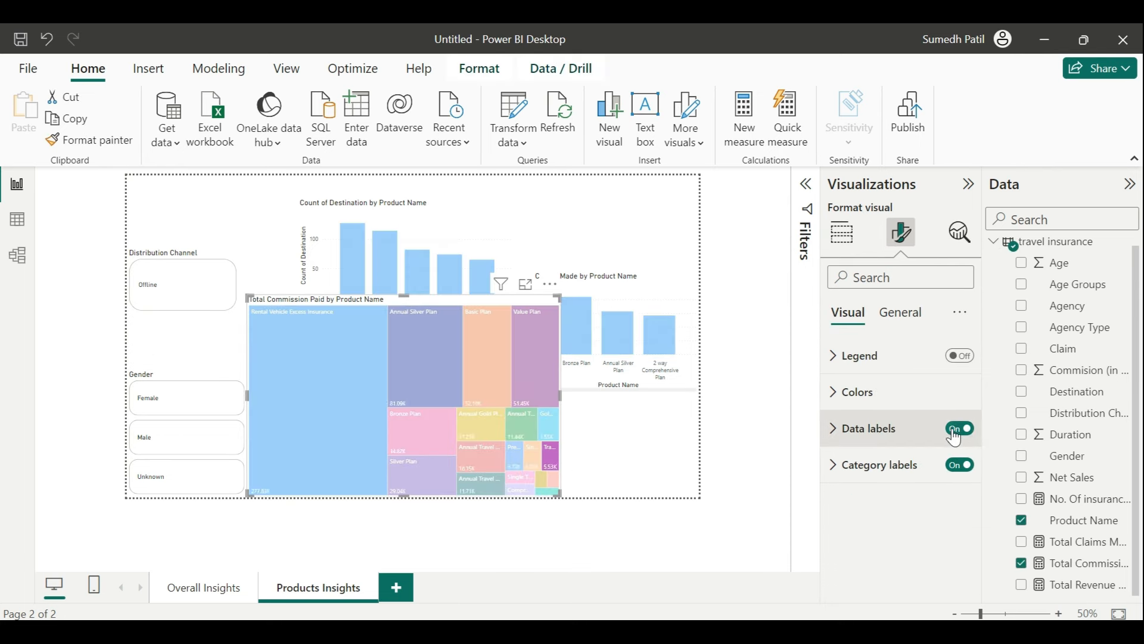
pyautogui.click(618, 464)
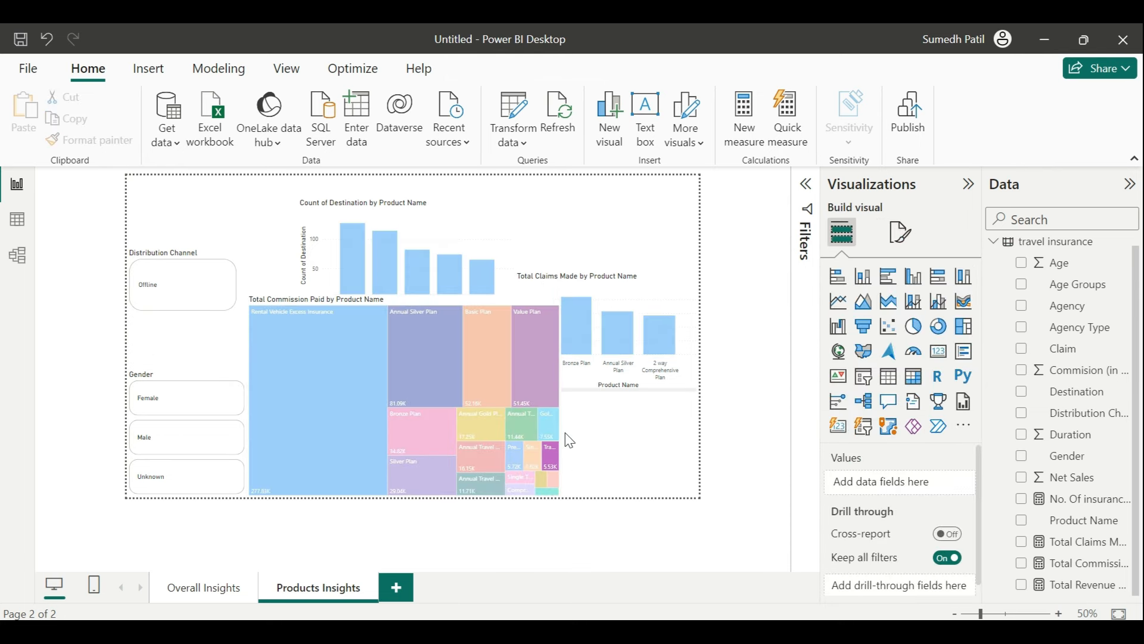
pyautogui.click(542, 451)
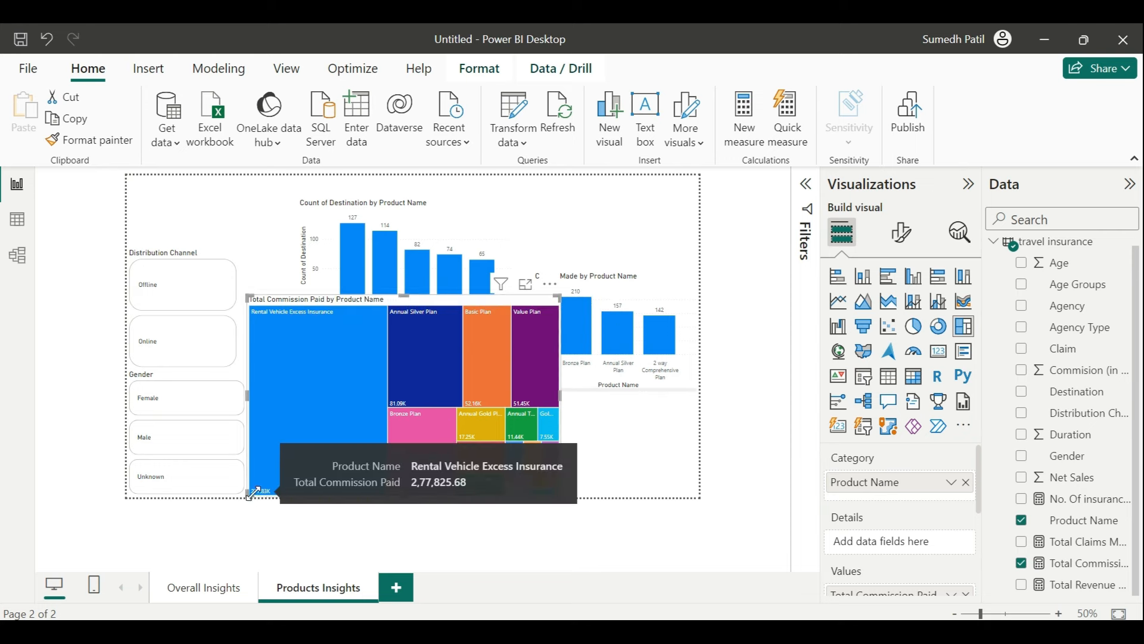
pyautogui.click(683, 463)
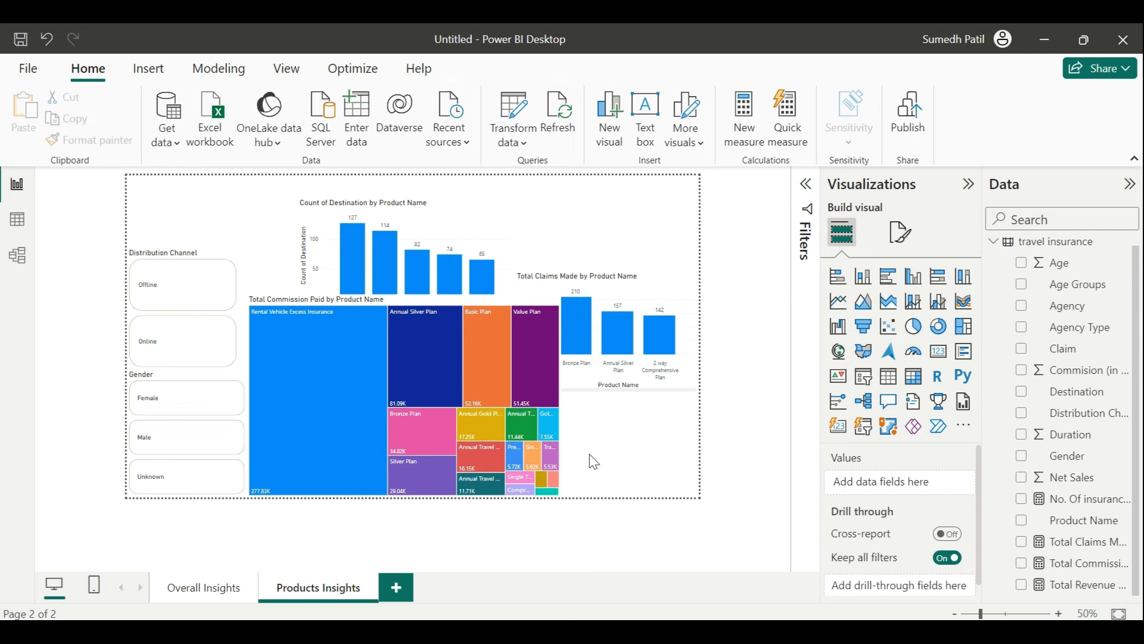
# Lower the treemap's upper edge to uncover the destination chart's axis labels, and check the question list in the Word document
pyautogui.click(408, 298)
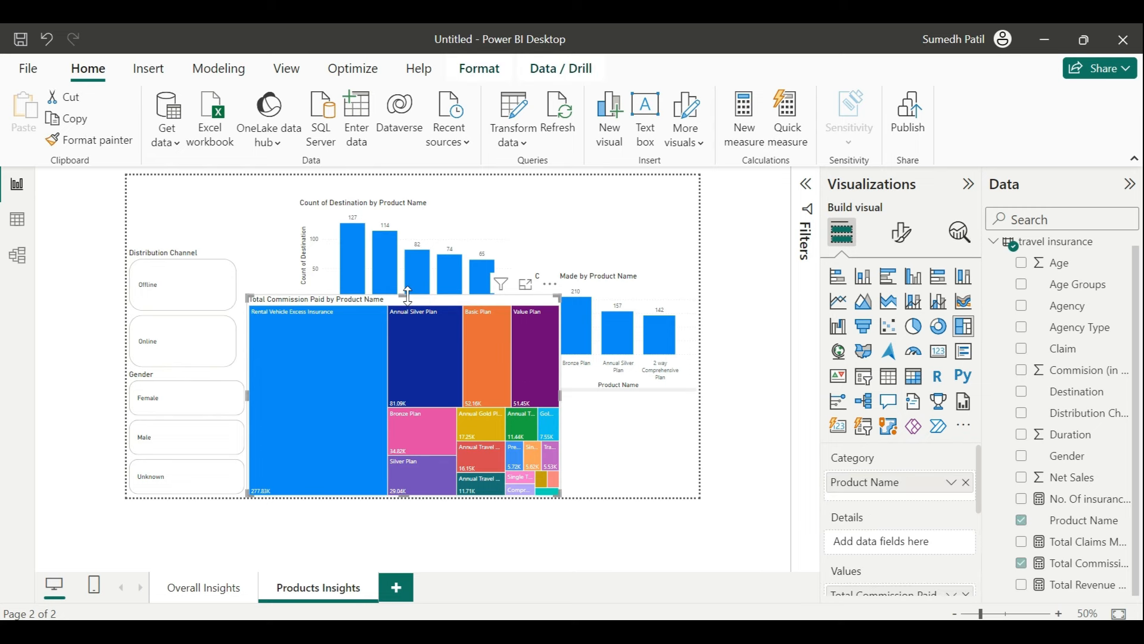
pyautogui.moveTo(408, 295); pyautogui.dragTo(408, 327)
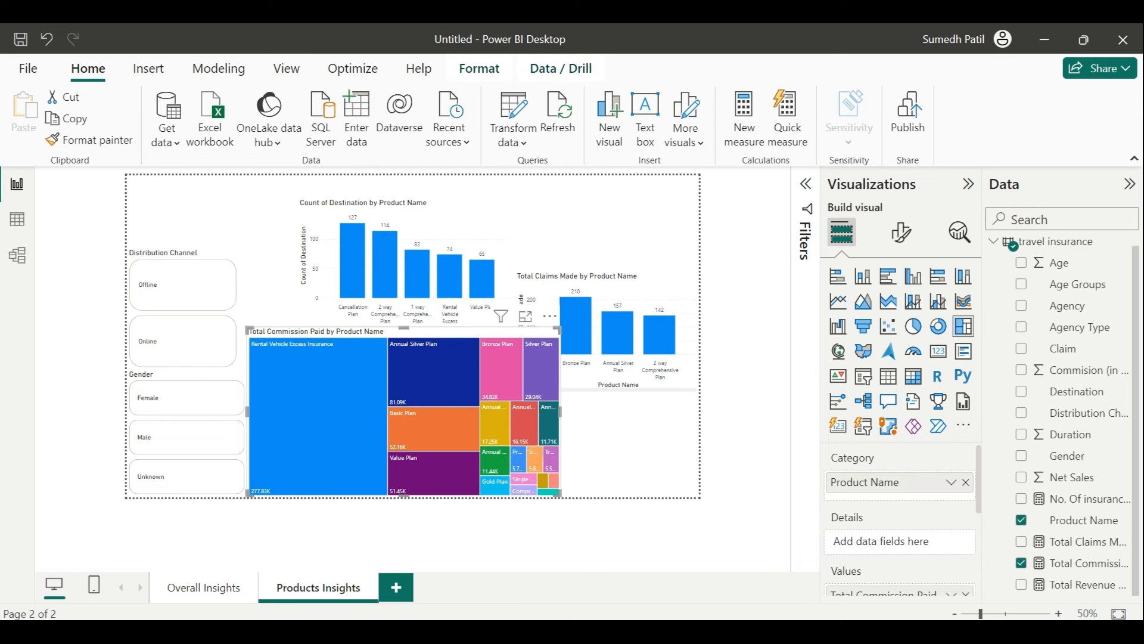
pyautogui.hotkey('alt', 'Tab')
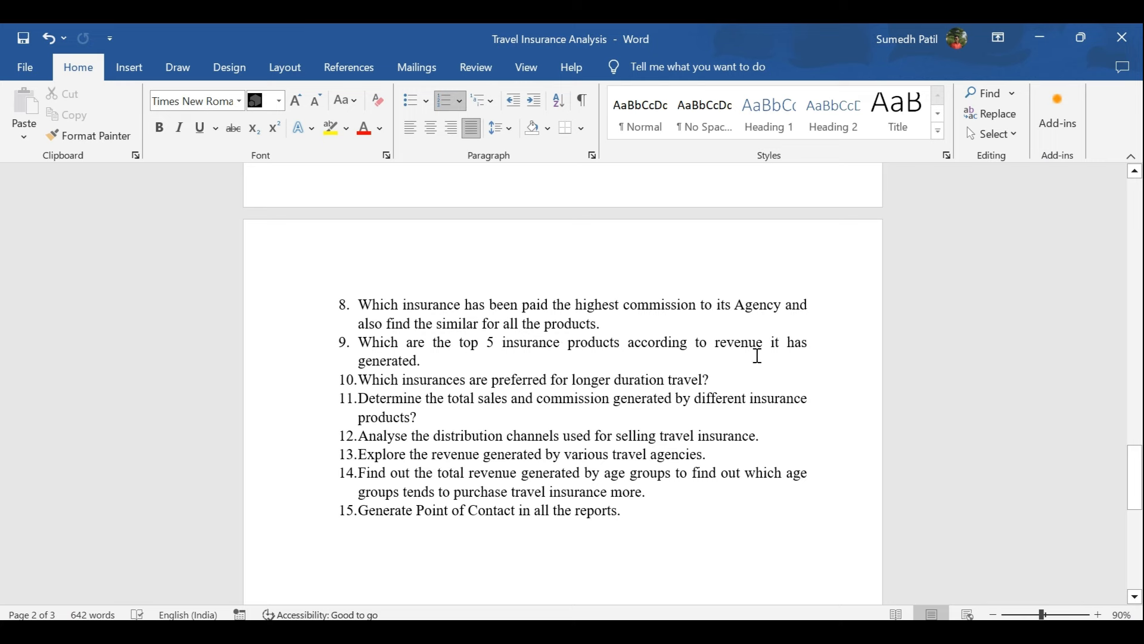
pyautogui.hotkey('alt', 'Tab')
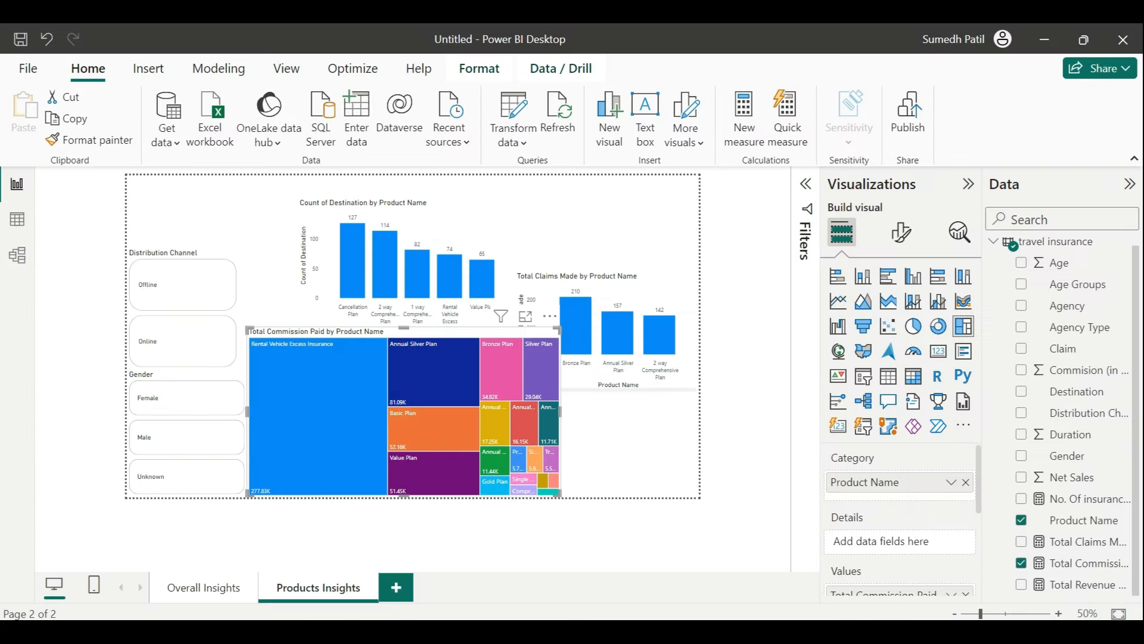
# Narrow the commission treemap from its right edge to clear the Total Claims Made chart, and remove the tile highlighting
pyautogui.click(658, 497)
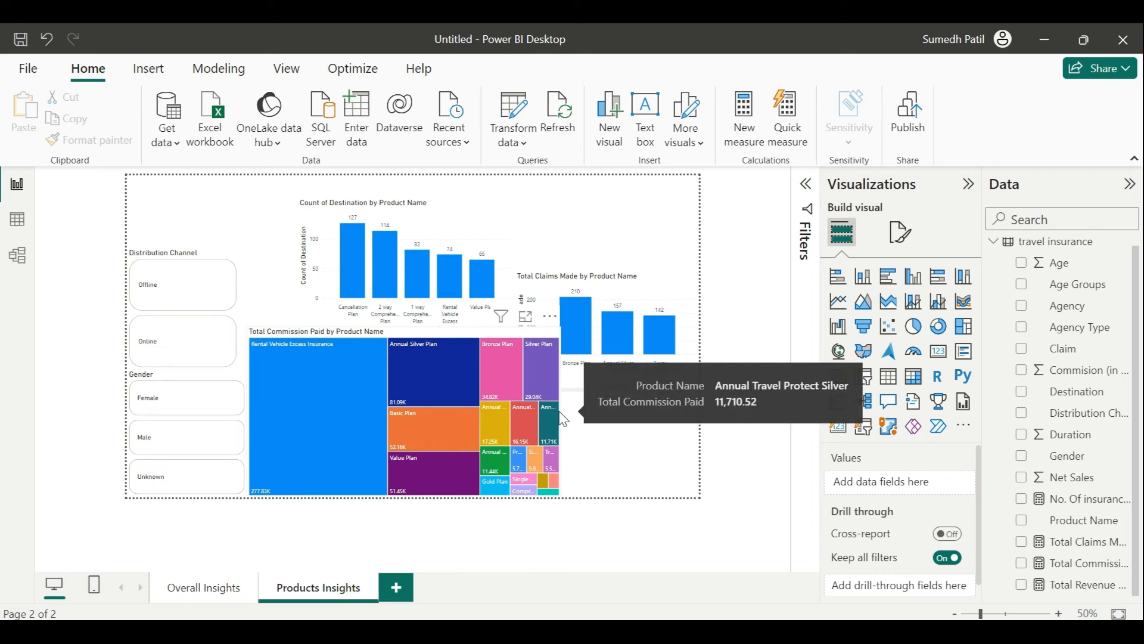
pyautogui.click(553, 410)
pyautogui.moveTo(561, 406); pyautogui.dragTo(539, 411)
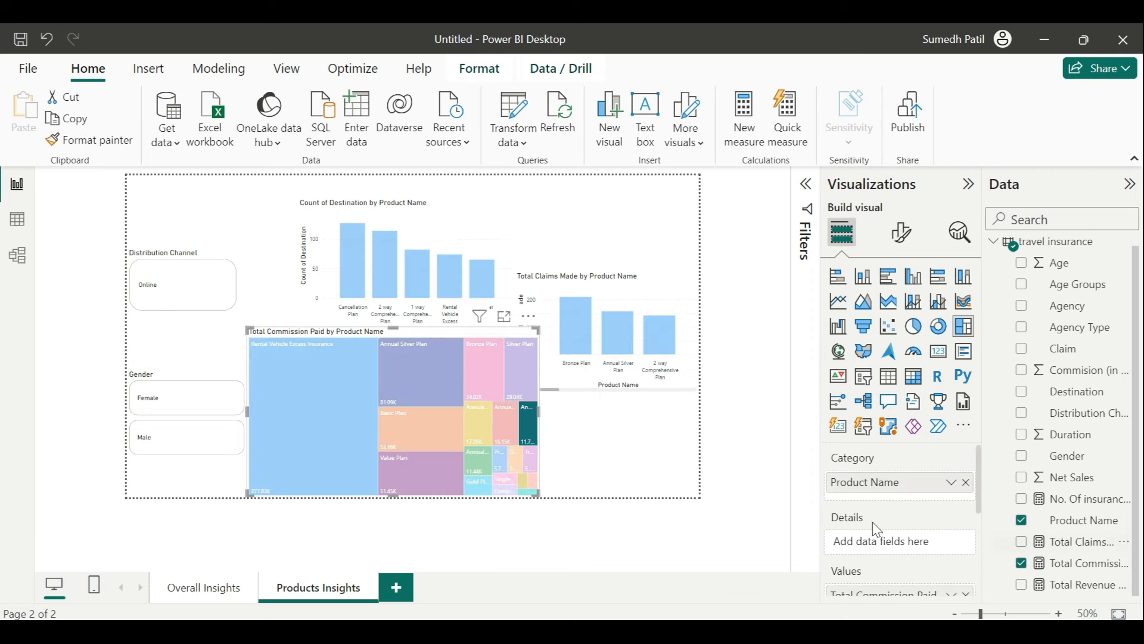
pyautogui.click(621, 447)
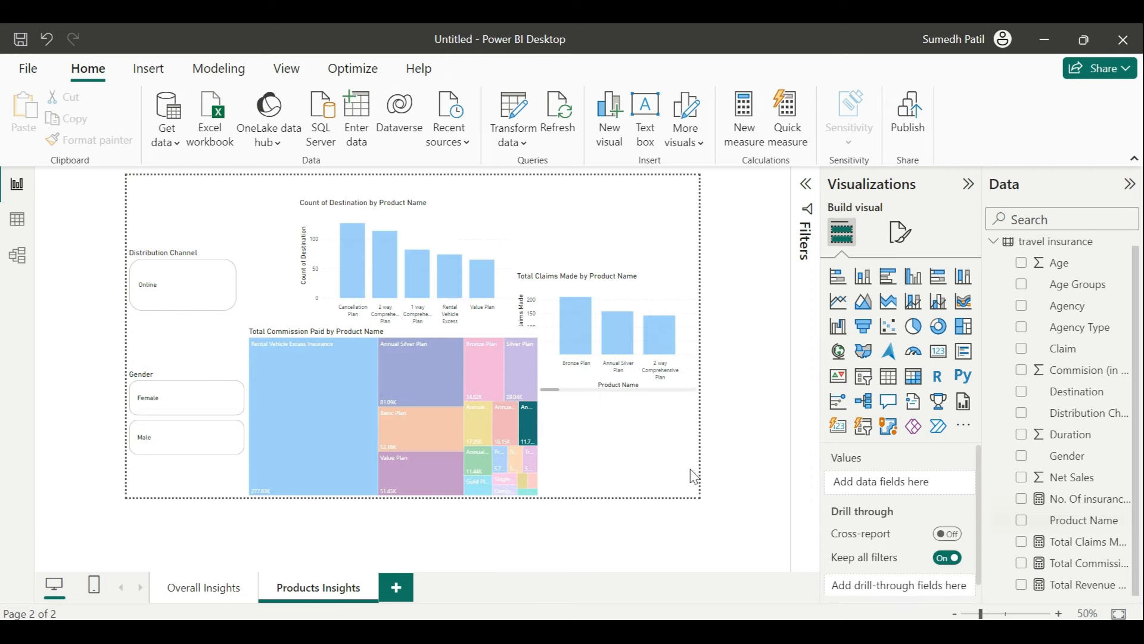
pyautogui.click(537, 436)
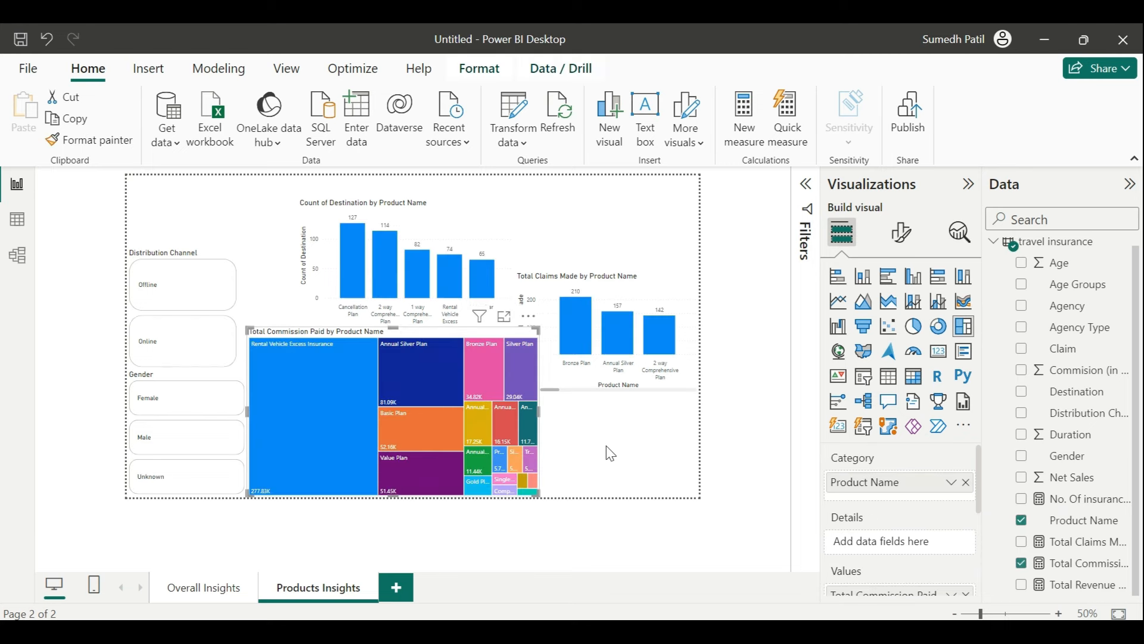
pyautogui.click(677, 455)
# Add a table of Product Name and Total Revenue Generated and enlarge it over the Total Claims Made chart
pyautogui.click(1023, 520)
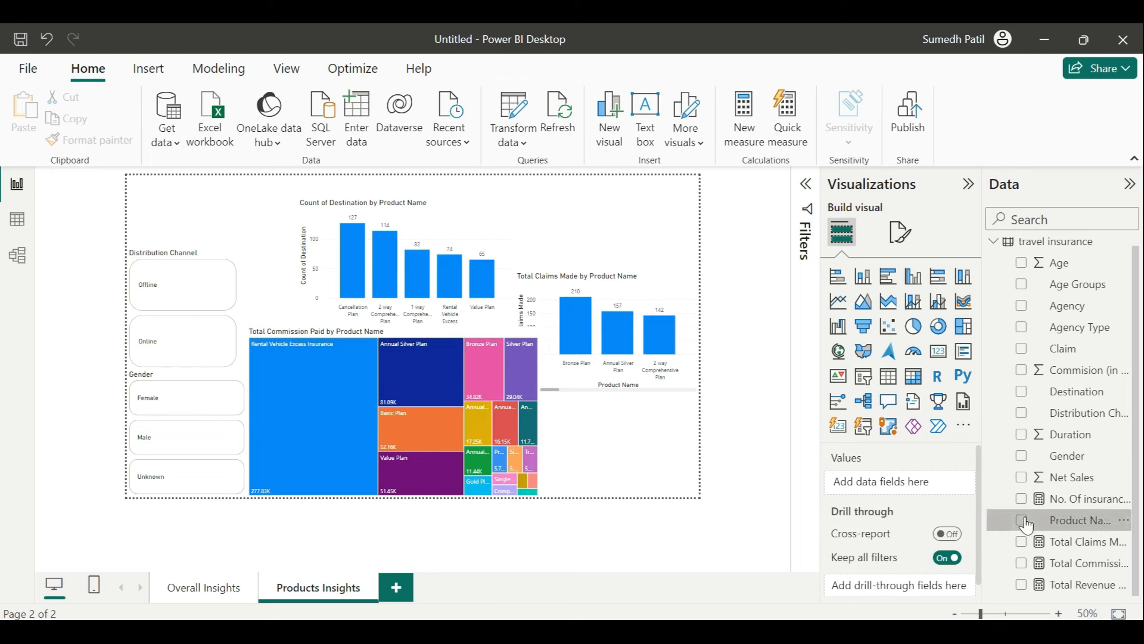
pyautogui.click(1021, 585)
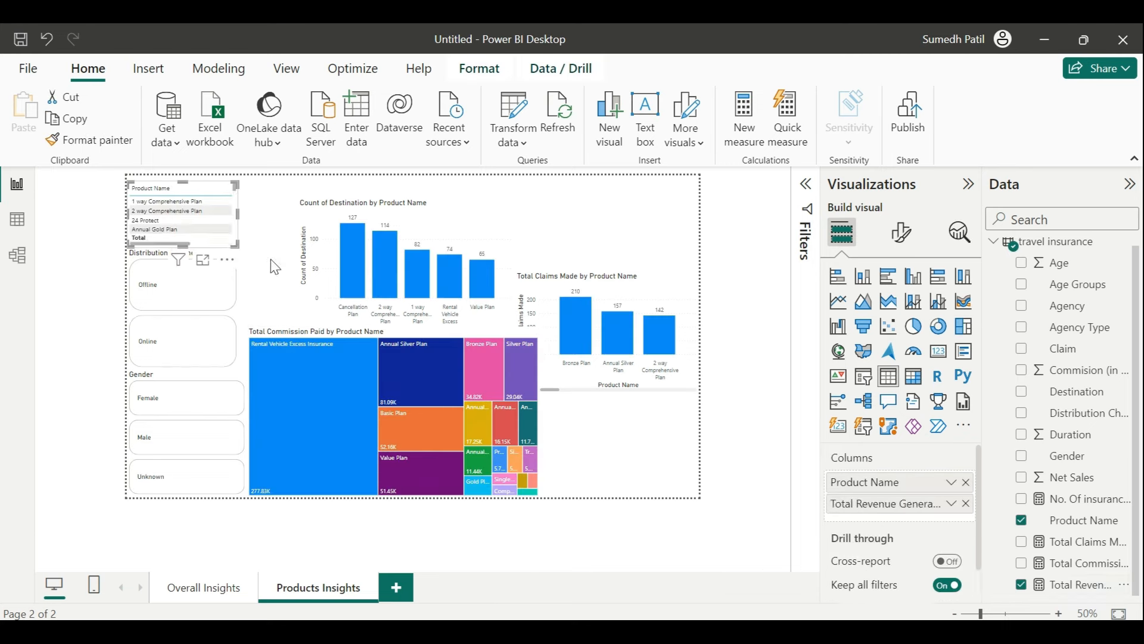
pyautogui.click(242, 224)
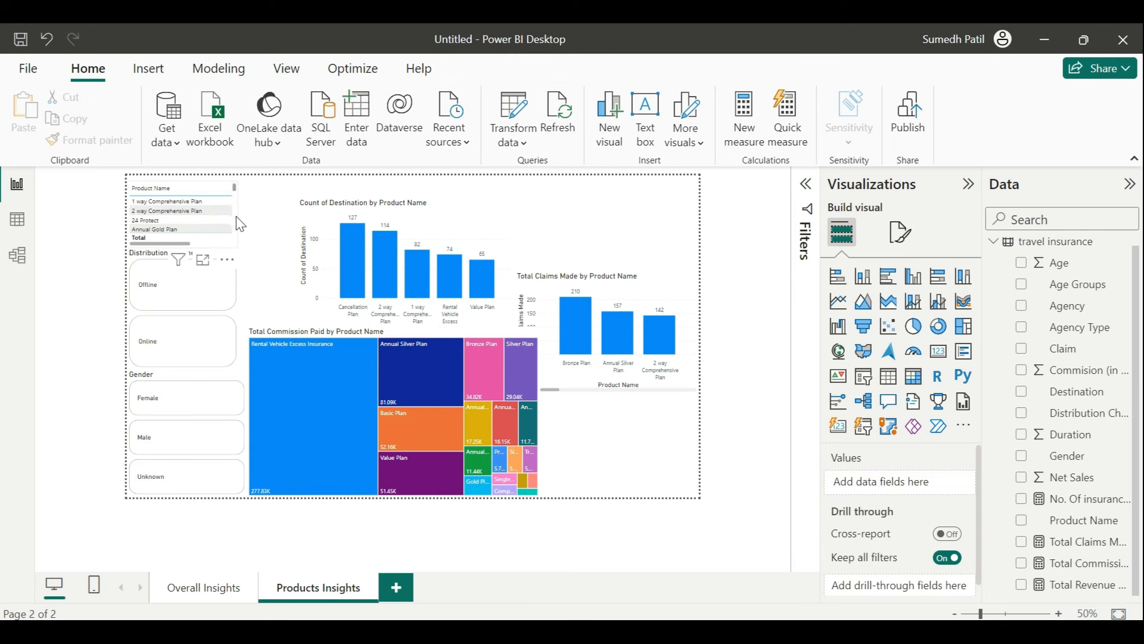
pyautogui.click(235, 217)
pyautogui.moveTo(238, 214); pyautogui.dragTo(278, 216)
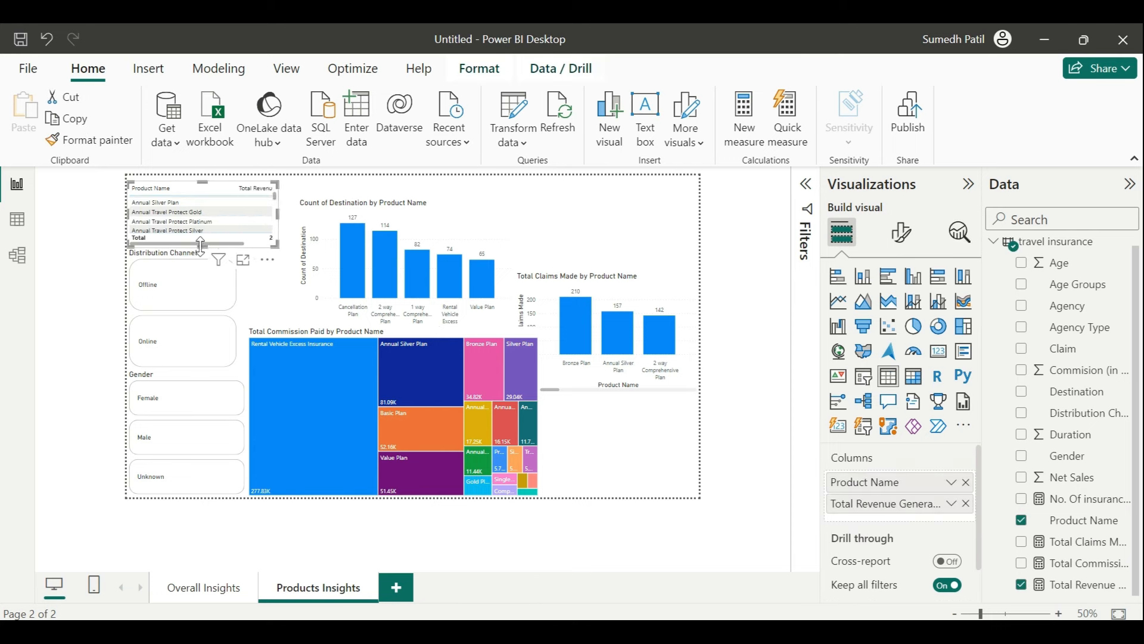
pyautogui.moveTo(202, 246); pyautogui.dragTo(219, 317)
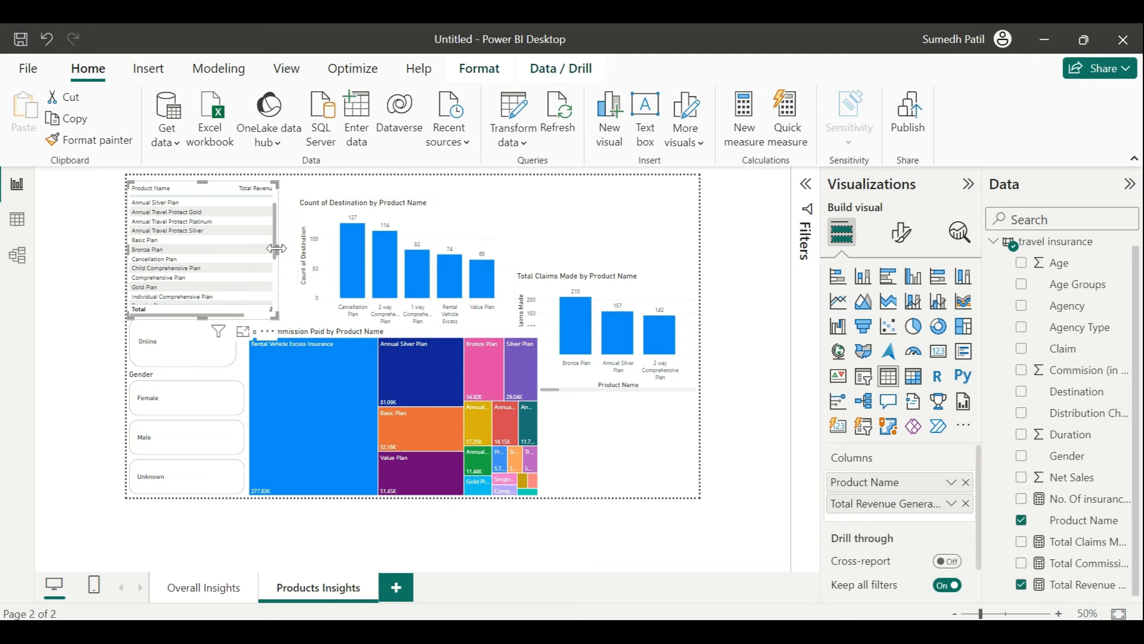
pyautogui.moveTo(277, 249); pyautogui.dragTo(658, 297)
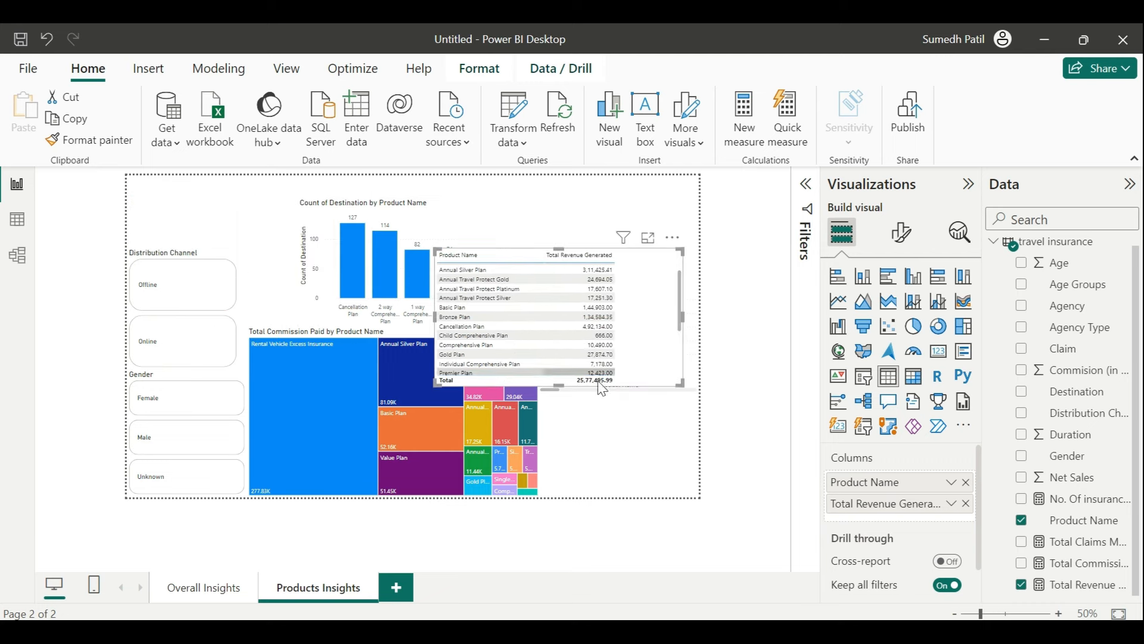
pyautogui.moveTo(560, 382); pyautogui.dragTo(559, 433)
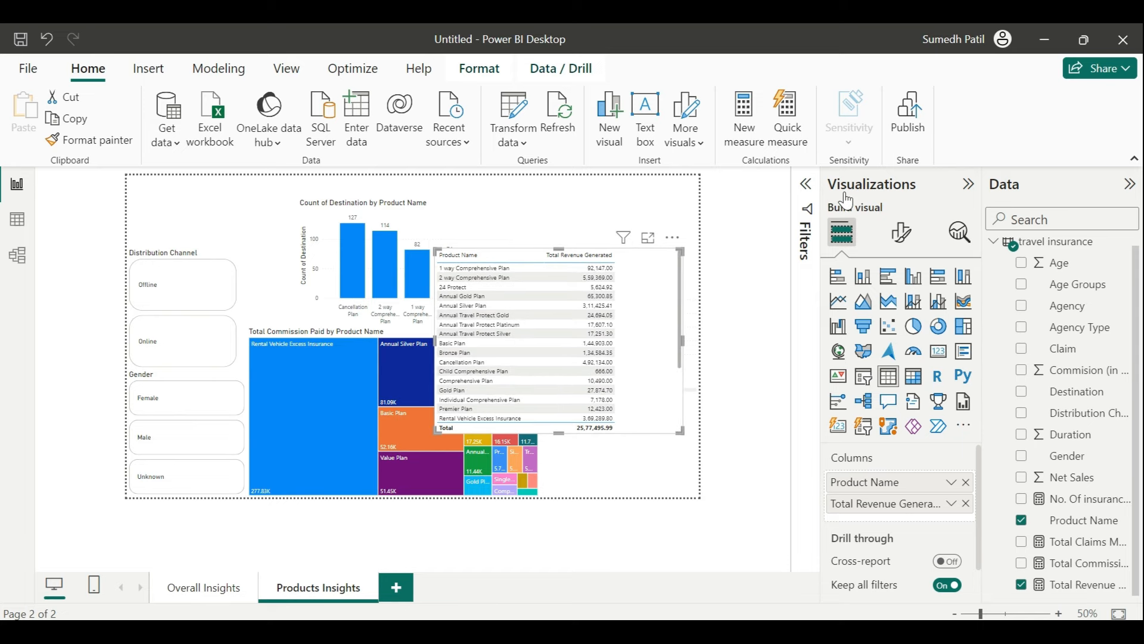
# Filter the revenue table's Product Name with a Top N filter showing the top 5 by Total Revenue Generated
pyautogui.click(809, 185)
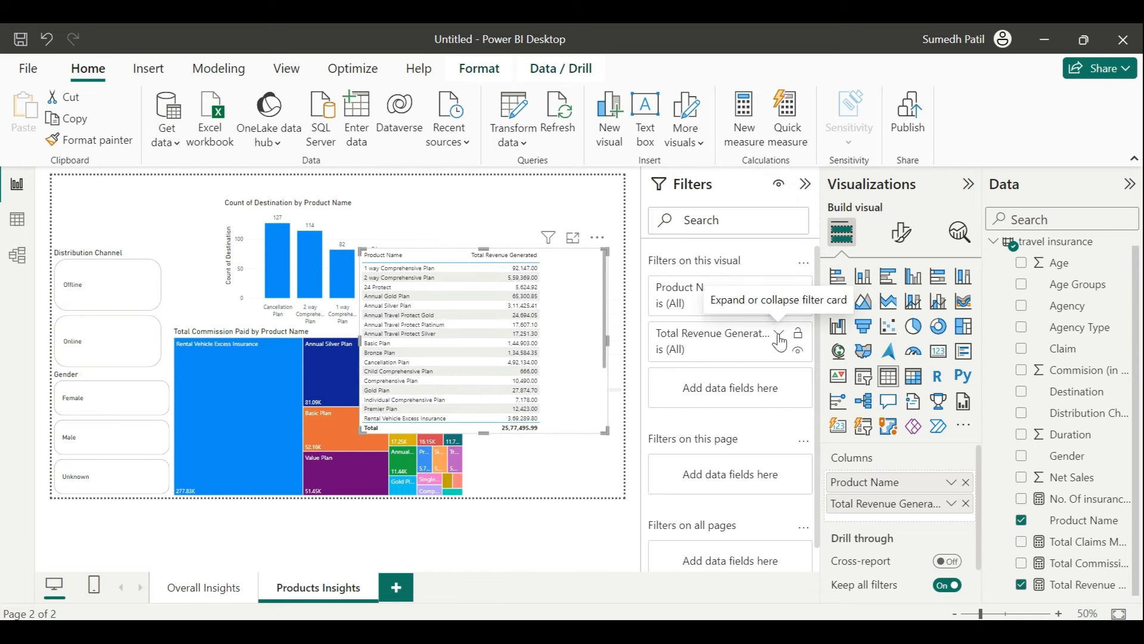
pyautogui.click(779, 334)
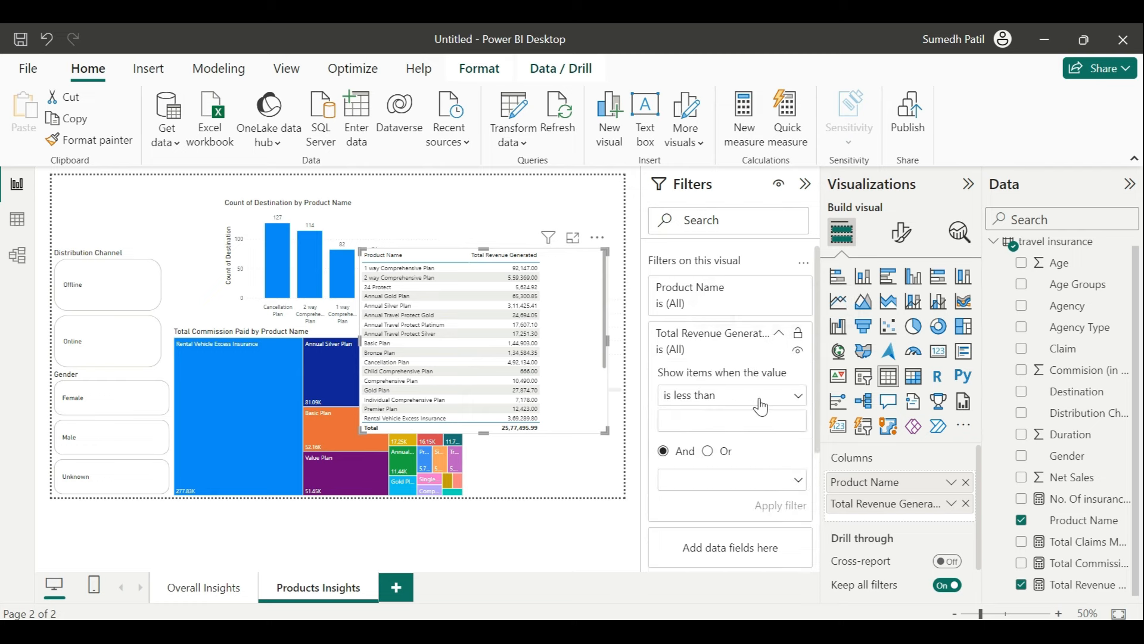
pyautogui.click(744, 305)
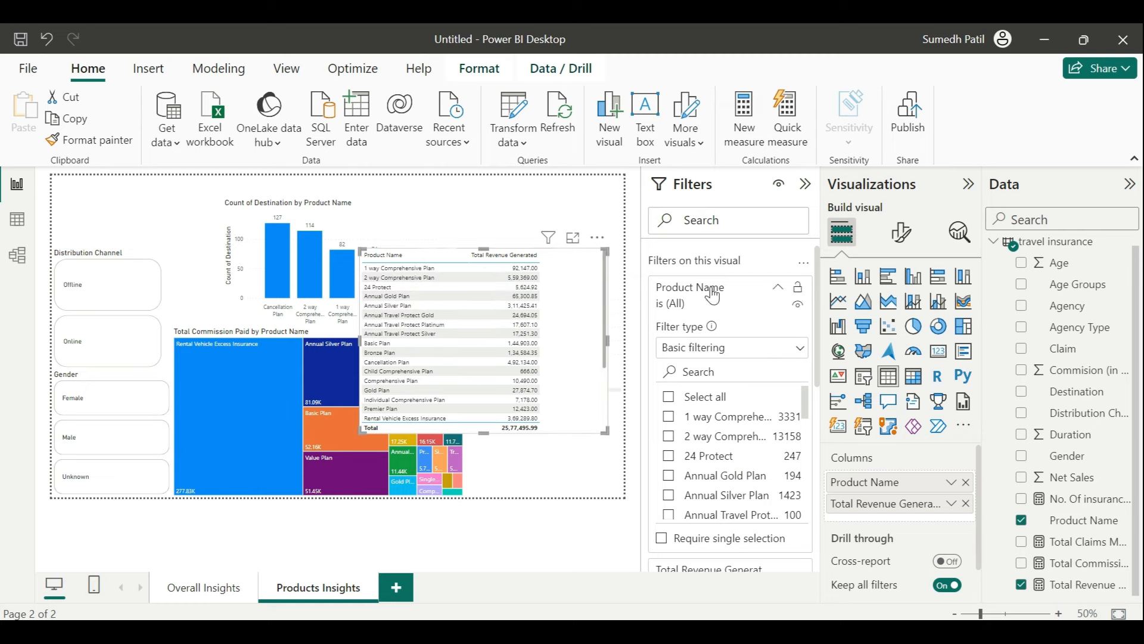
pyautogui.click(743, 299)
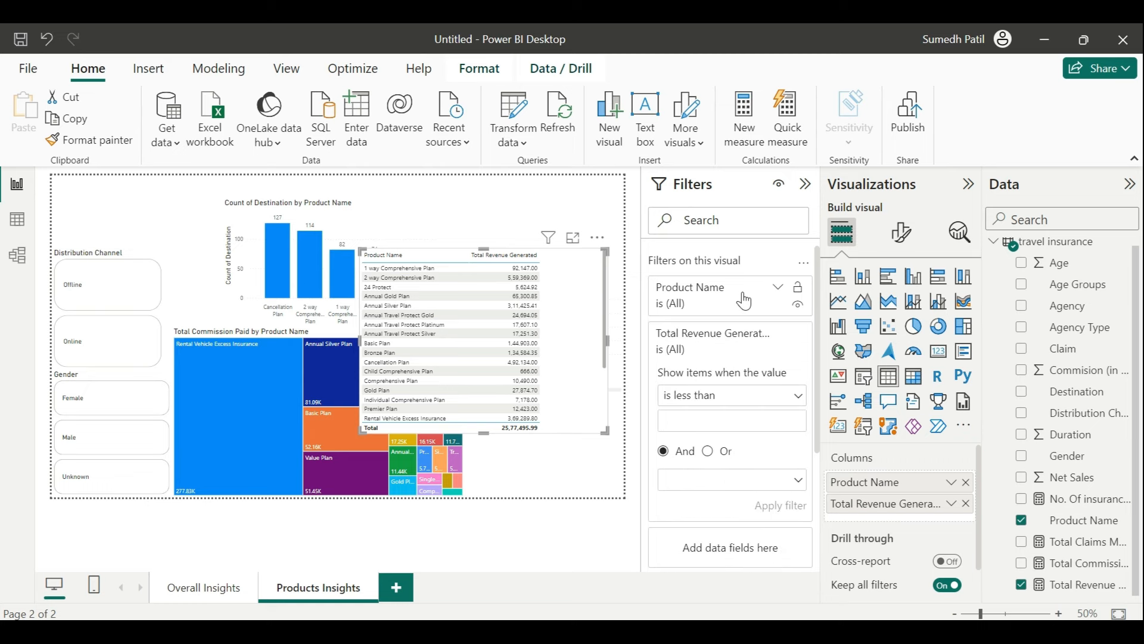
pyautogui.click(744, 300)
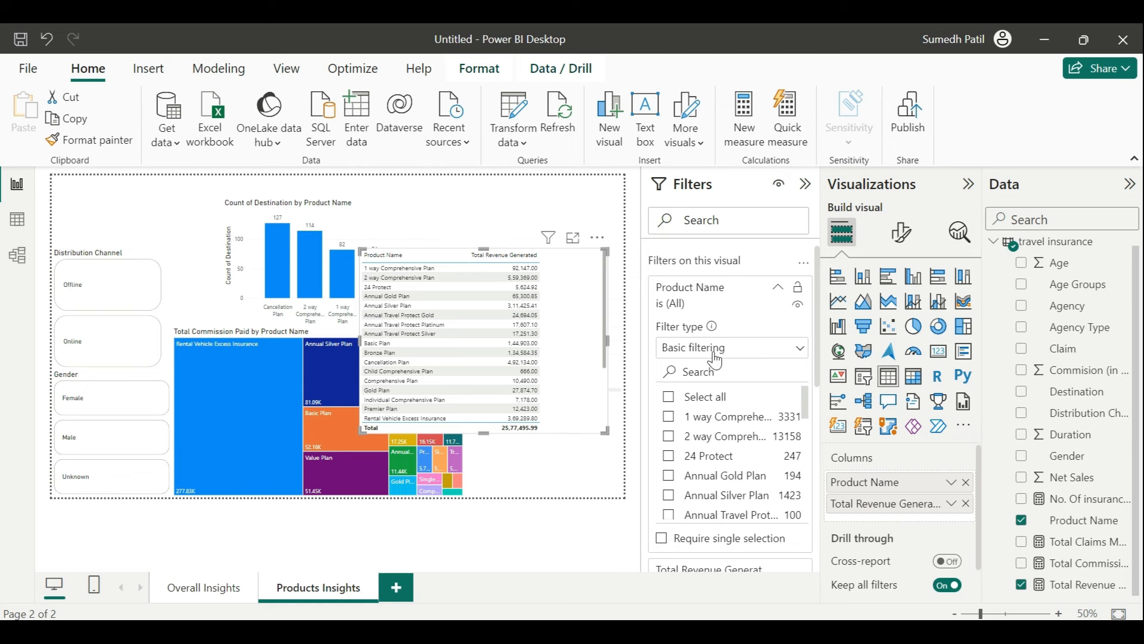
pyautogui.click(715, 359)
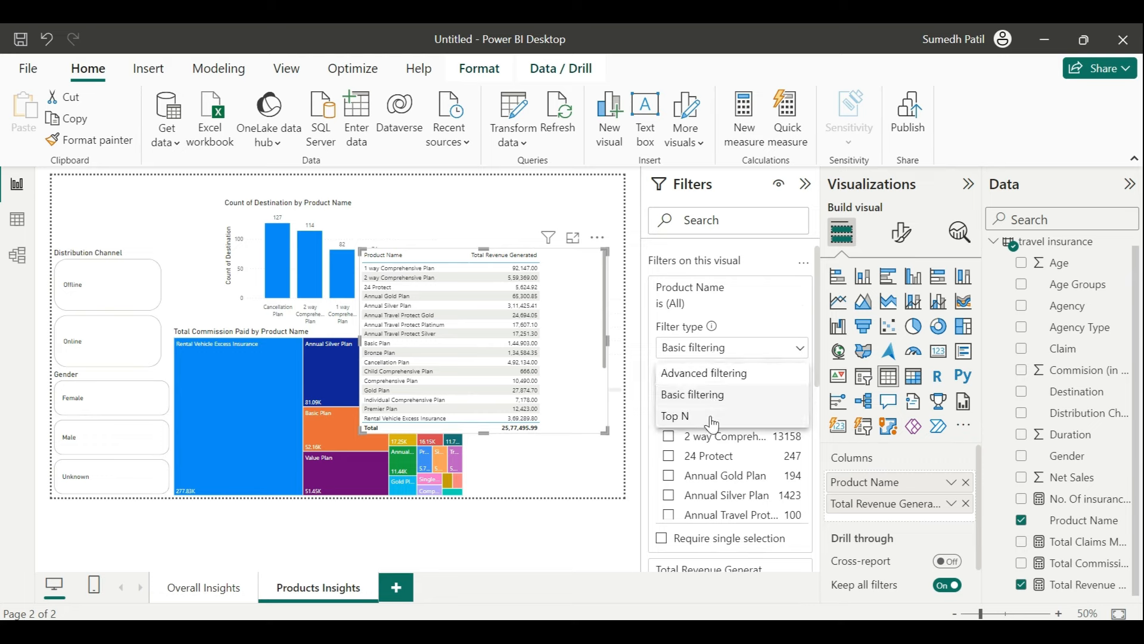
pyautogui.click(714, 420)
pyautogui.click(782, 393)
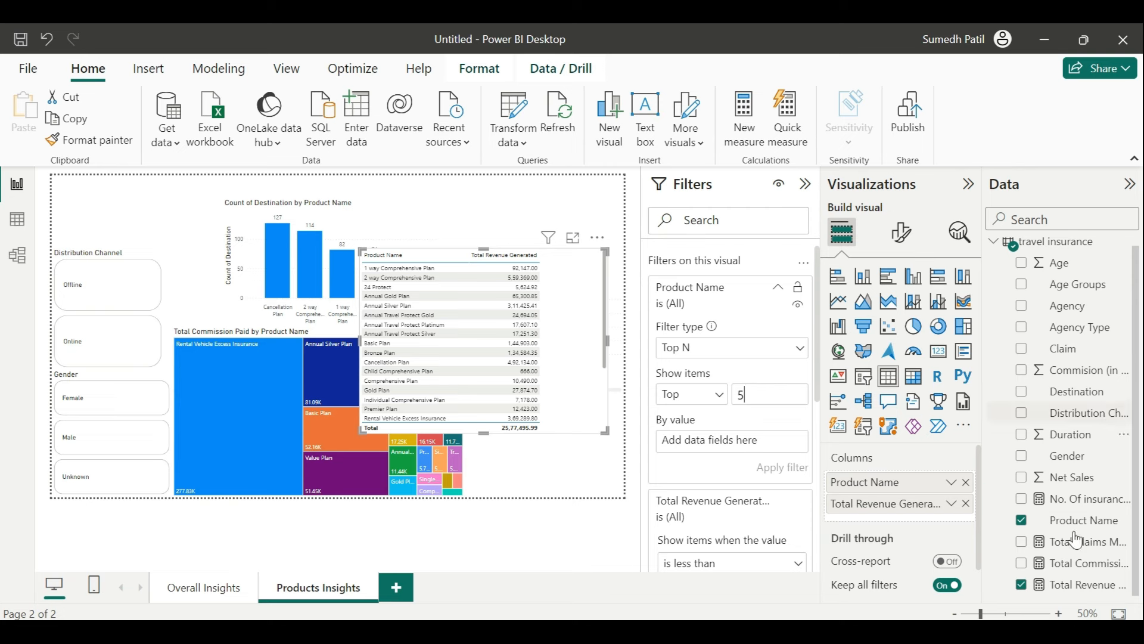
pyautogui.moveTo(1068, 586); pyautogui.dragTo(731, 441)
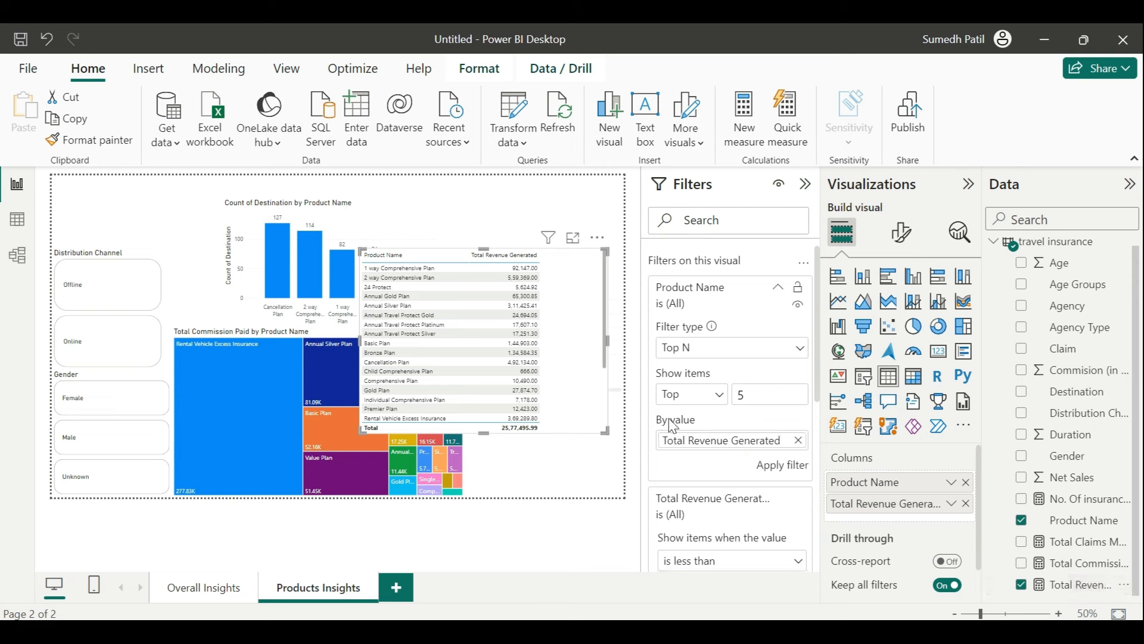
pyautogui.click(773, 474)
# Convert the filtered revenue table to a clustered column chart of Total Revenue Generated by Product Name
pyautogui.scroll(3, 453, 335)
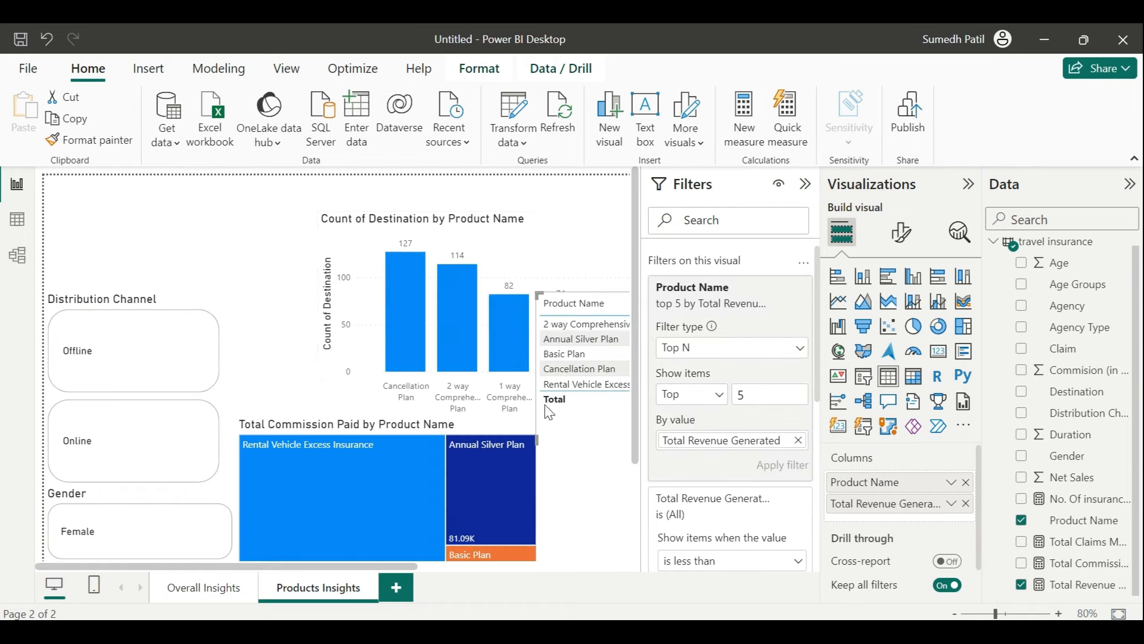
pyautogui.hscroll(3, 548, 411)
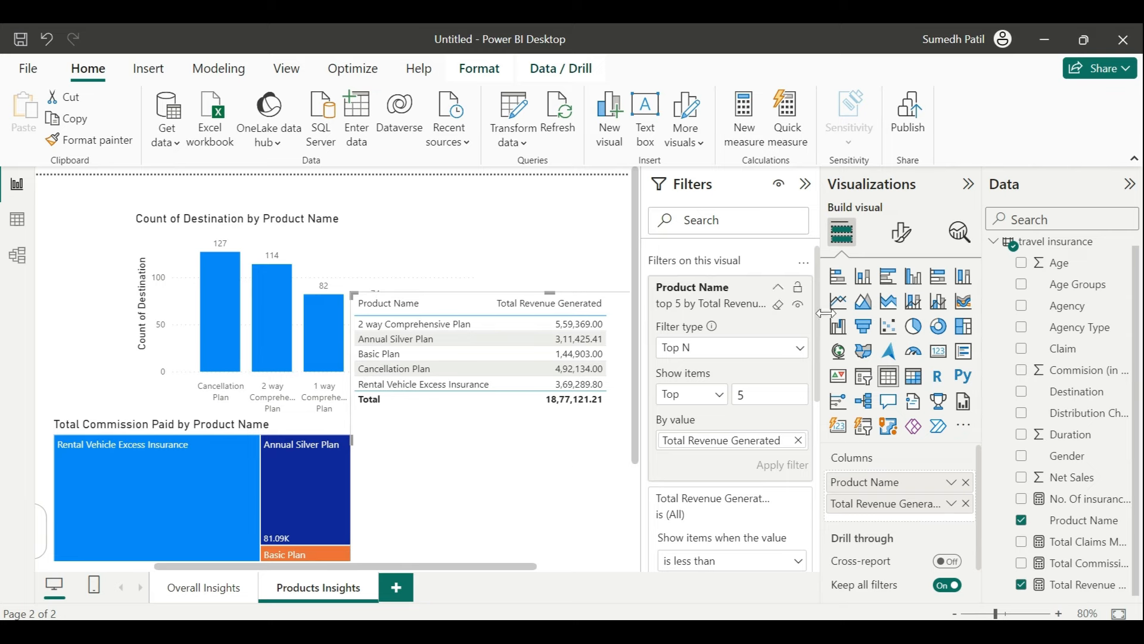
pyautogui.click(913, 277)
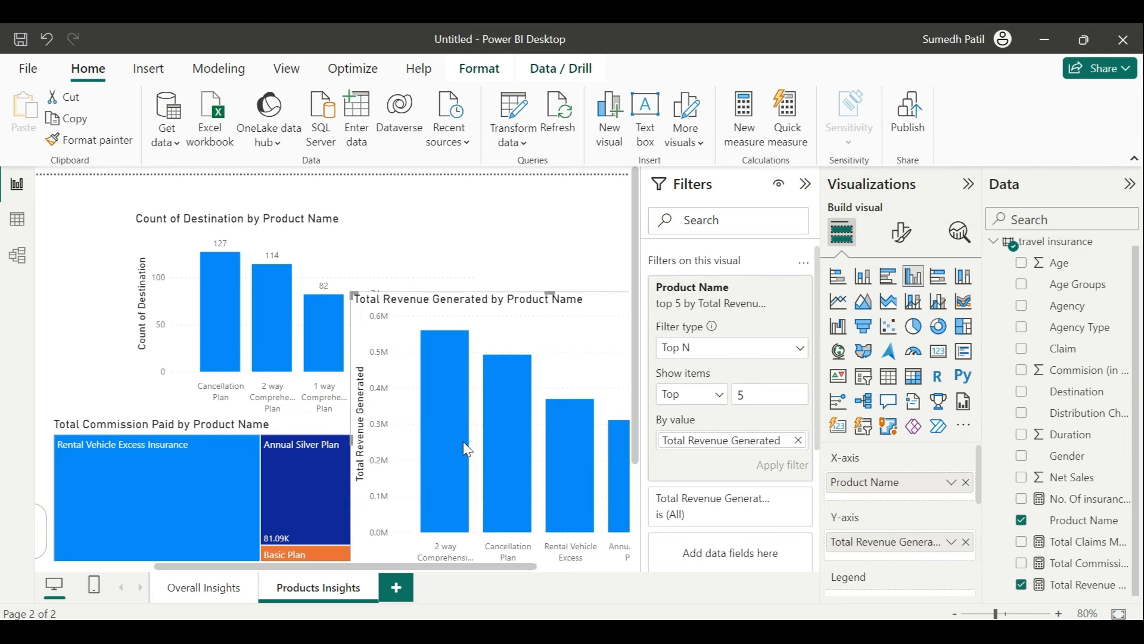
pyautogui.moveTo(463, 441)
pyautogui.hscroll(2, 463, 441)
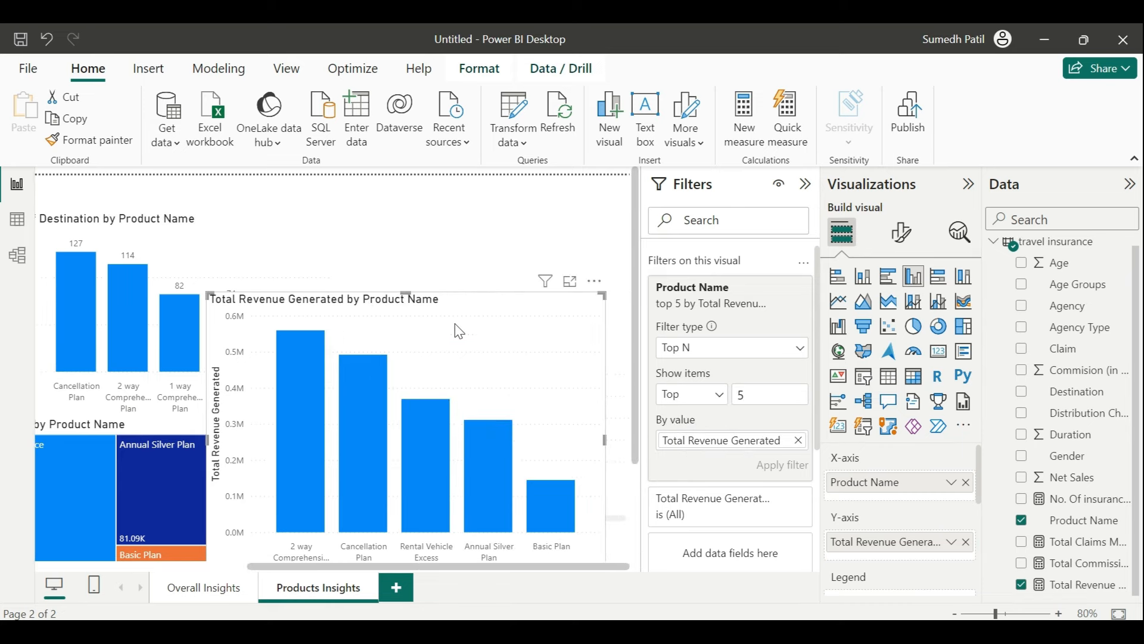
pyautogui.scroll(-2, 424, 384)
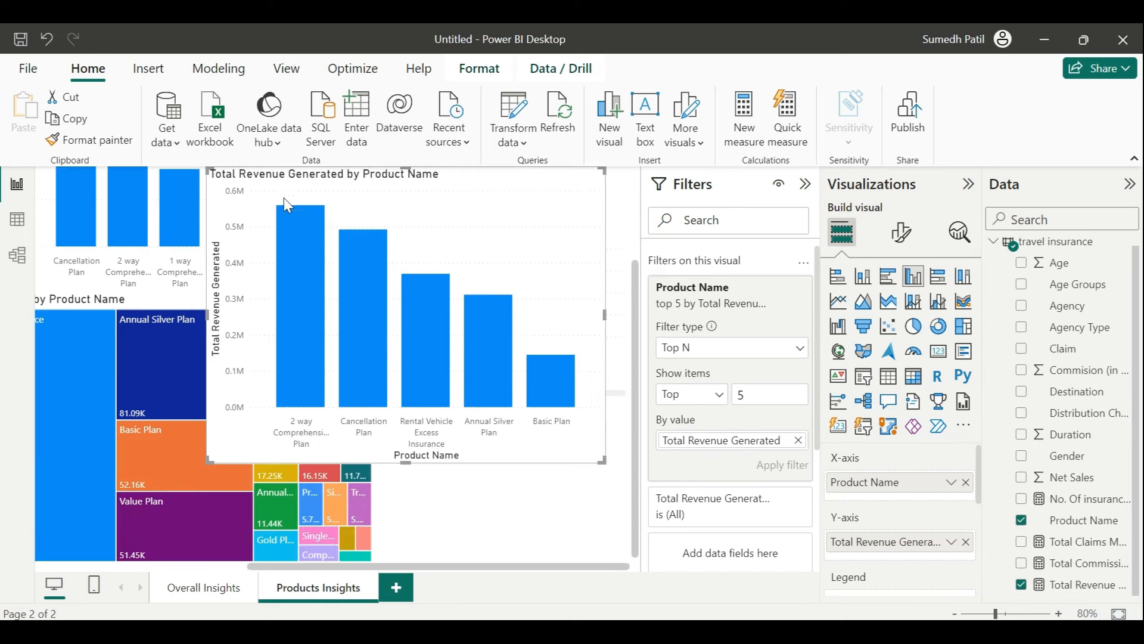
# Turn on data labels for the Total Revenue Generated by Product Name chart
pyautogui.click(901, 232)
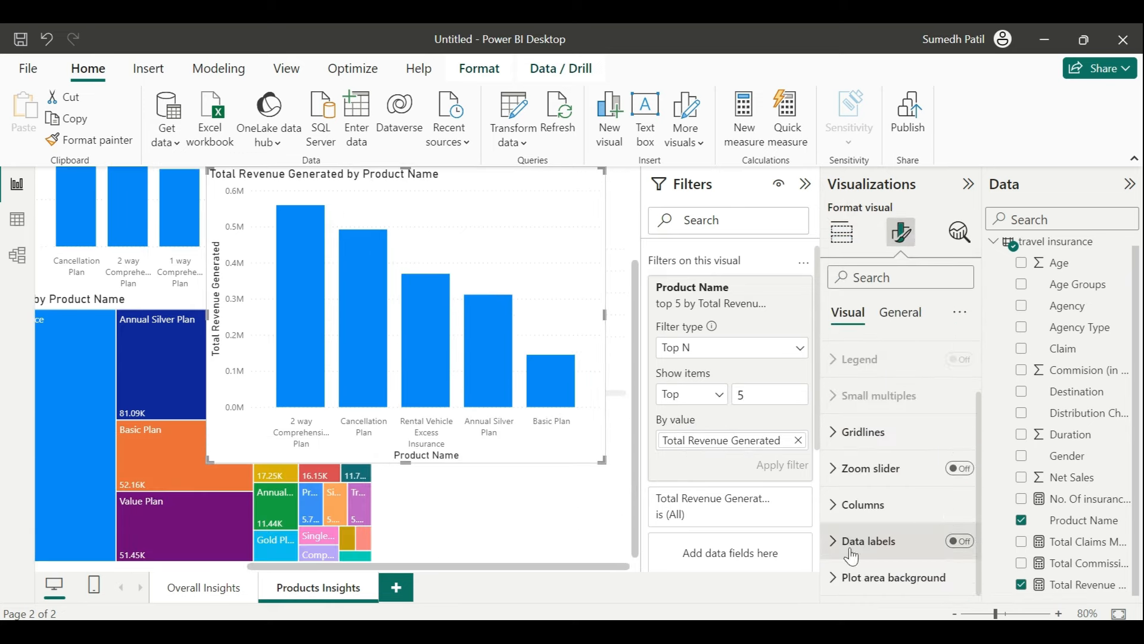
pyautogui.click(960, 541)
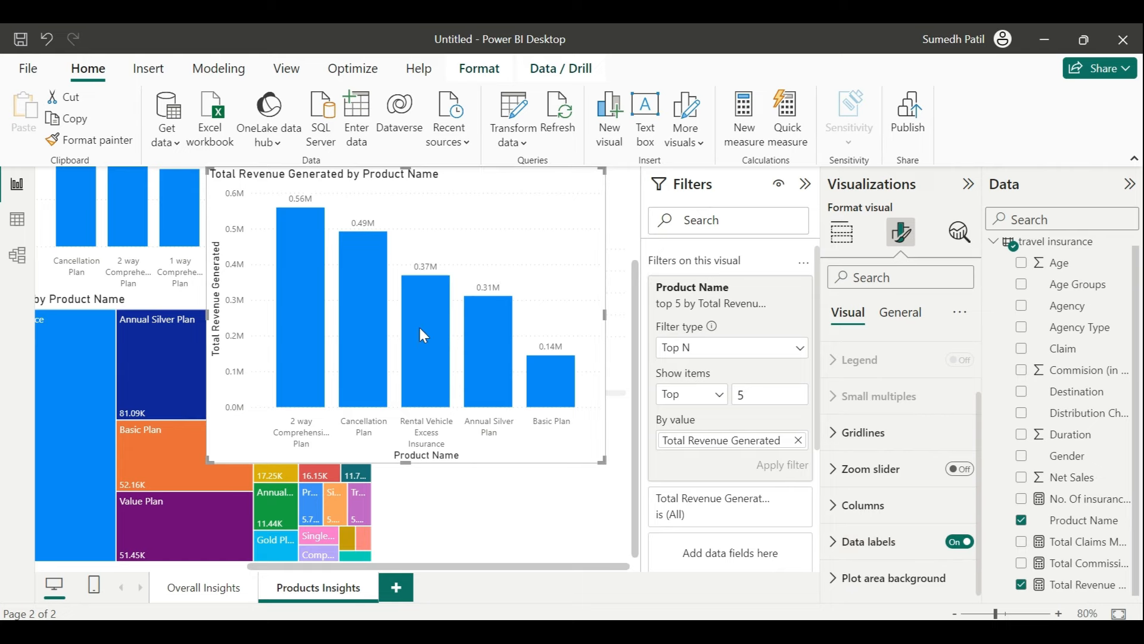
pyautogui.scroll(2, 331, 207)
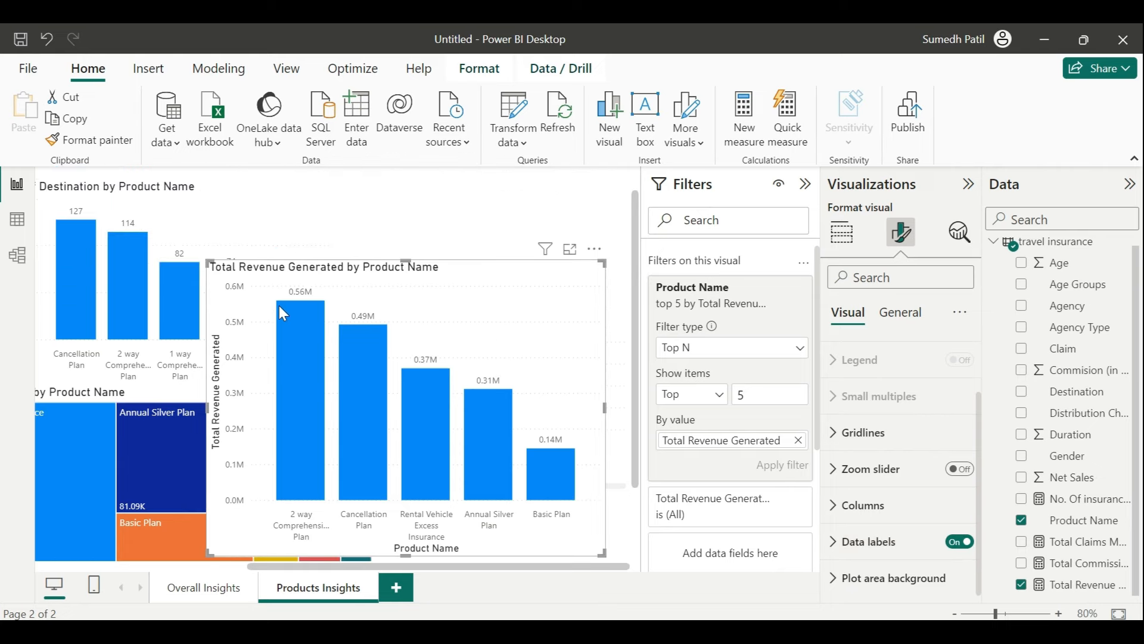
pyautogui.scroll(-1, 360, 380)
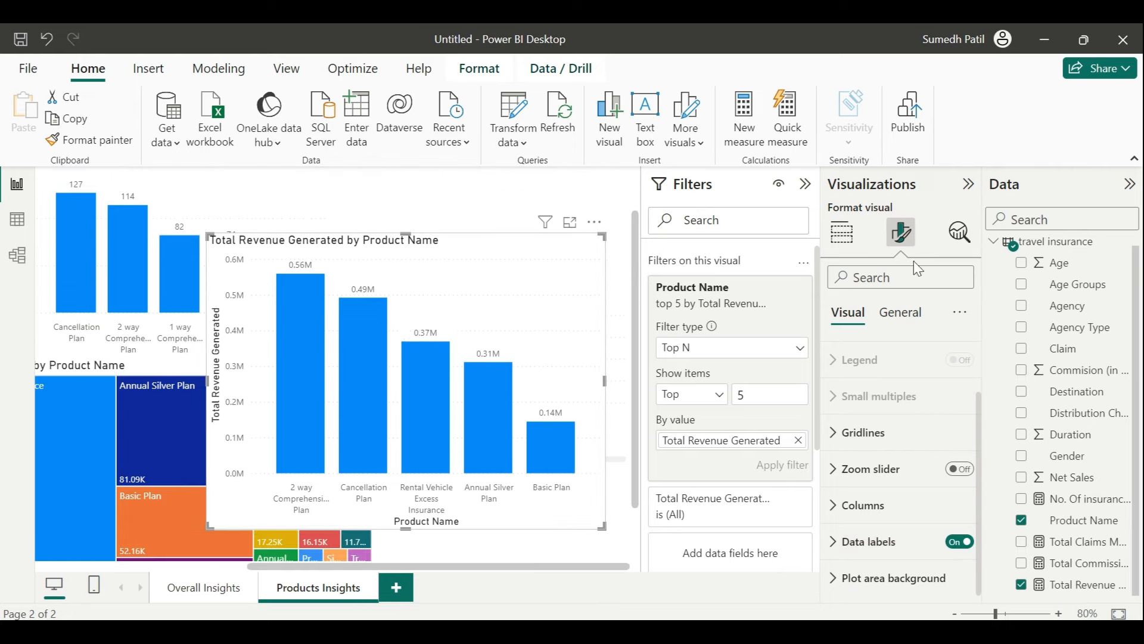
# Set the Y-axis value display units of the revenue chart to Thousands
pyautogui.scroll(2, 887, 462)
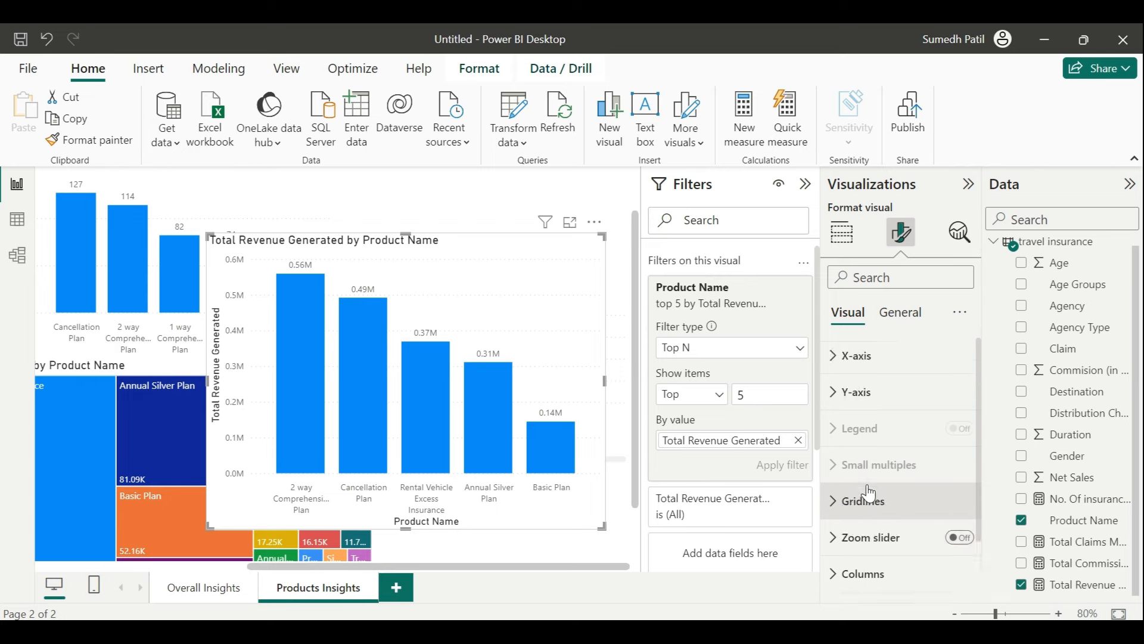
pyautogui.click(878, 398)
pyautogui.scroll(-1, 902, 505)
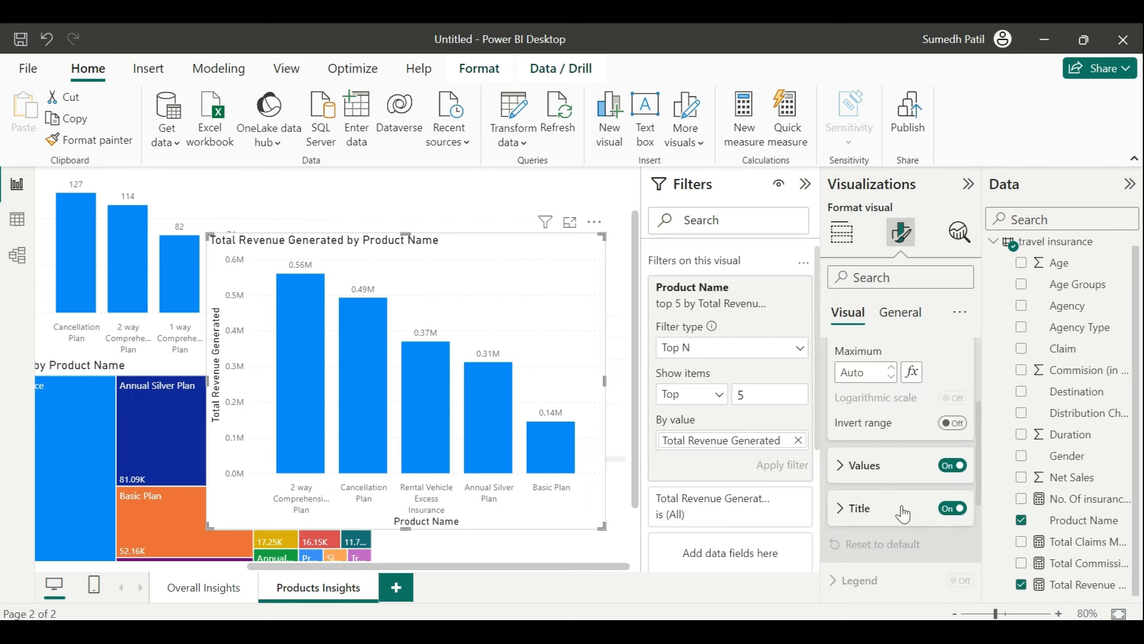
pyautogui.click(880, 465)
pyautogui.scroll(-3, 882, 469)
pyautogui.click(882, 499)
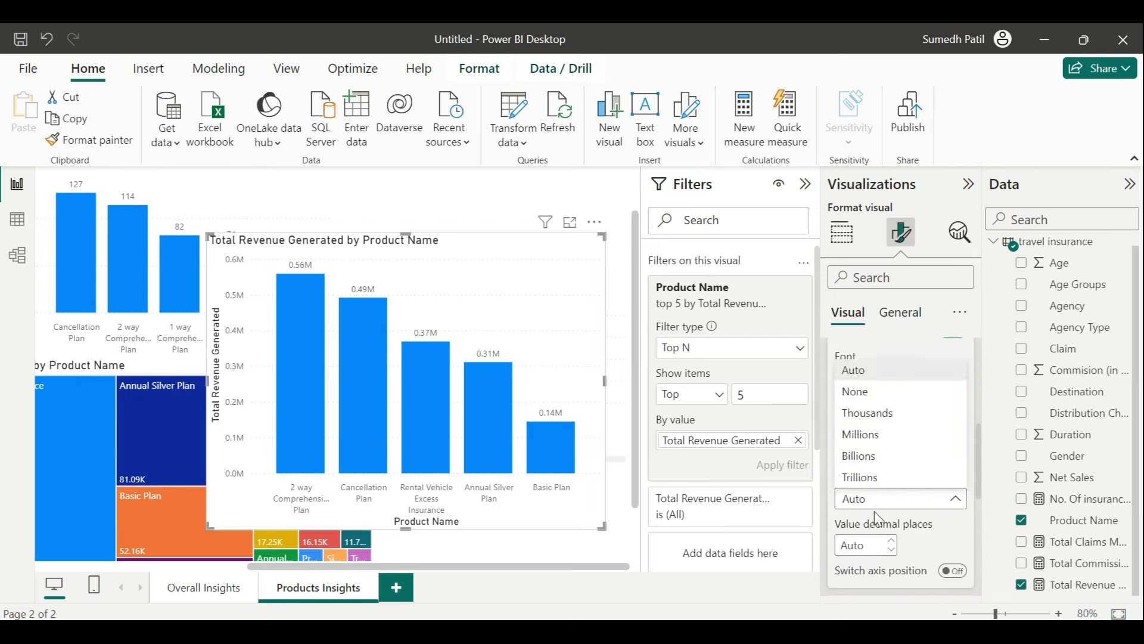
pyautogui.click(876, 413)
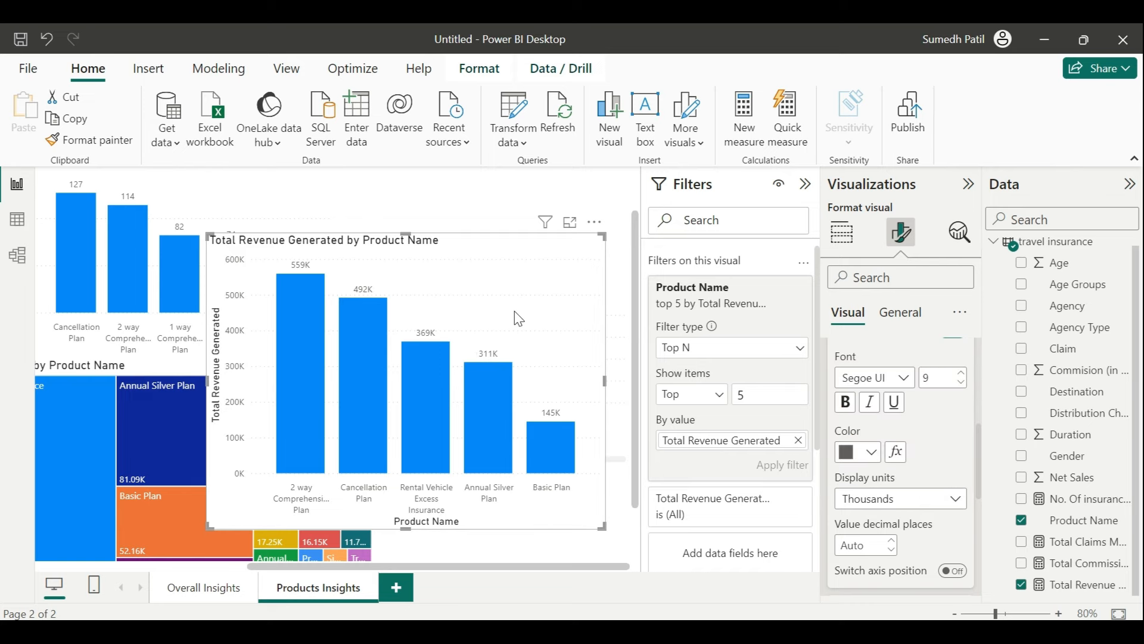
pyautogui.scroll(-3, 884, 364)
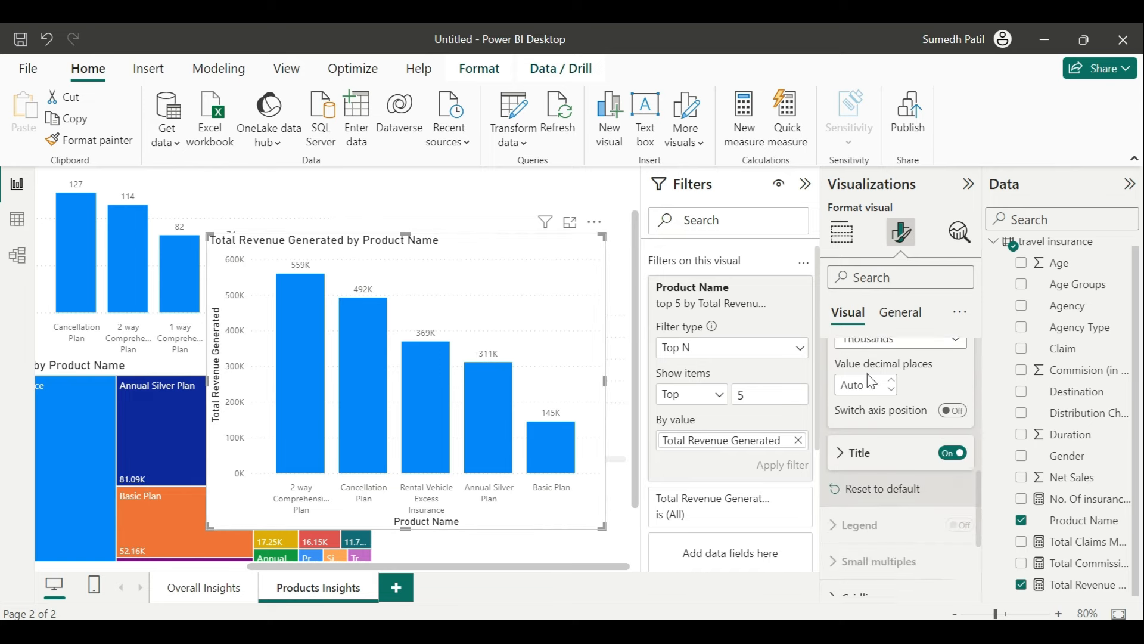
# Shrink the revenue chart by narrowing it from its right edge and shortening it from its bottom edge
pyautogui.moveTo(604, 381); pyautogui.dragTo(504, 382)
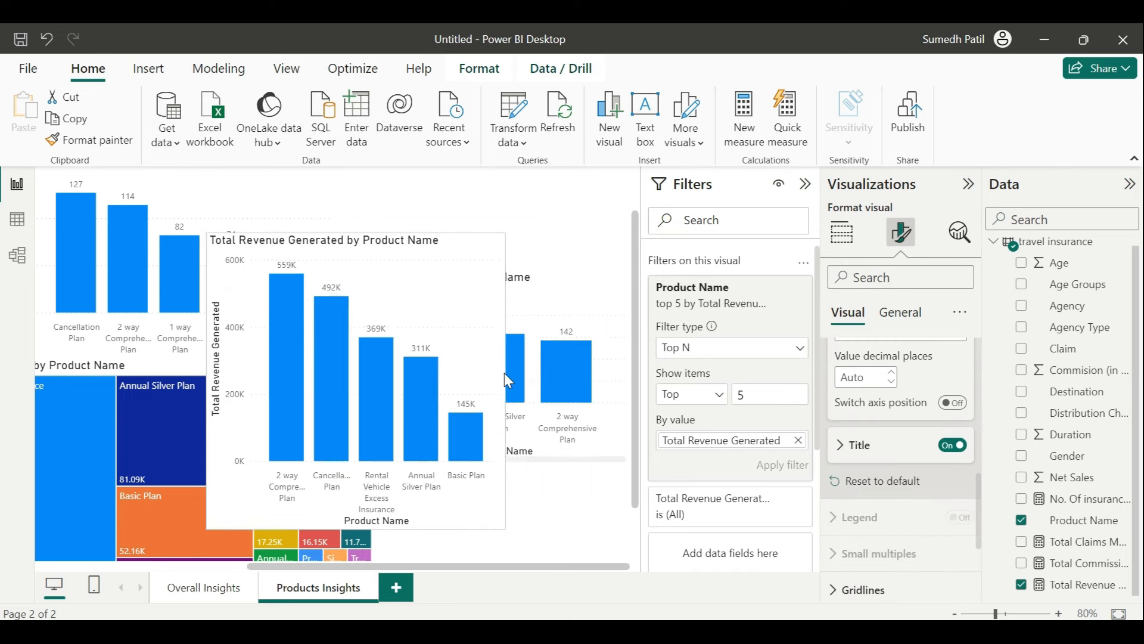
pyautogui.moveTo(356, 529); pyautogui.dragTo(358, 436)
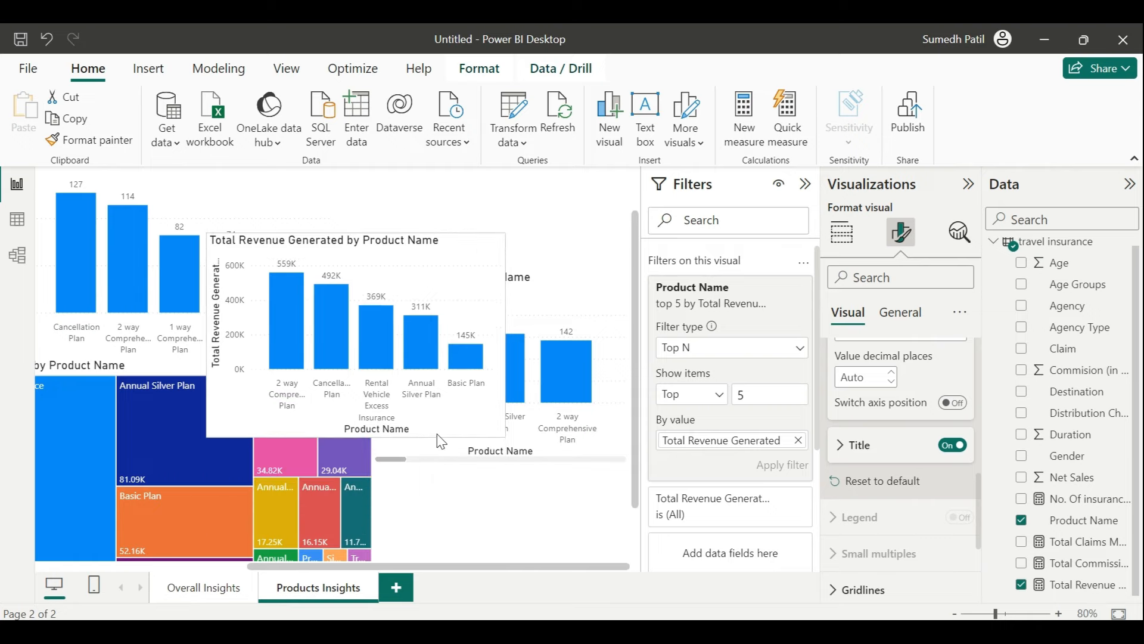
pyautogui.click(548, 225)
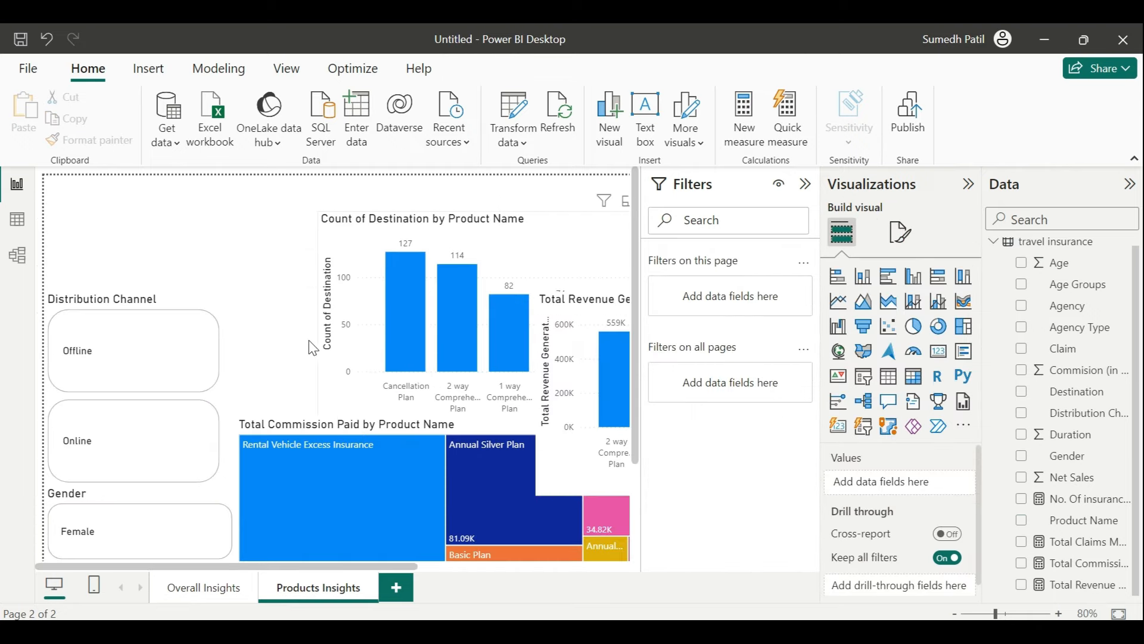
pyautogui.scroll(-3, 311, 348)
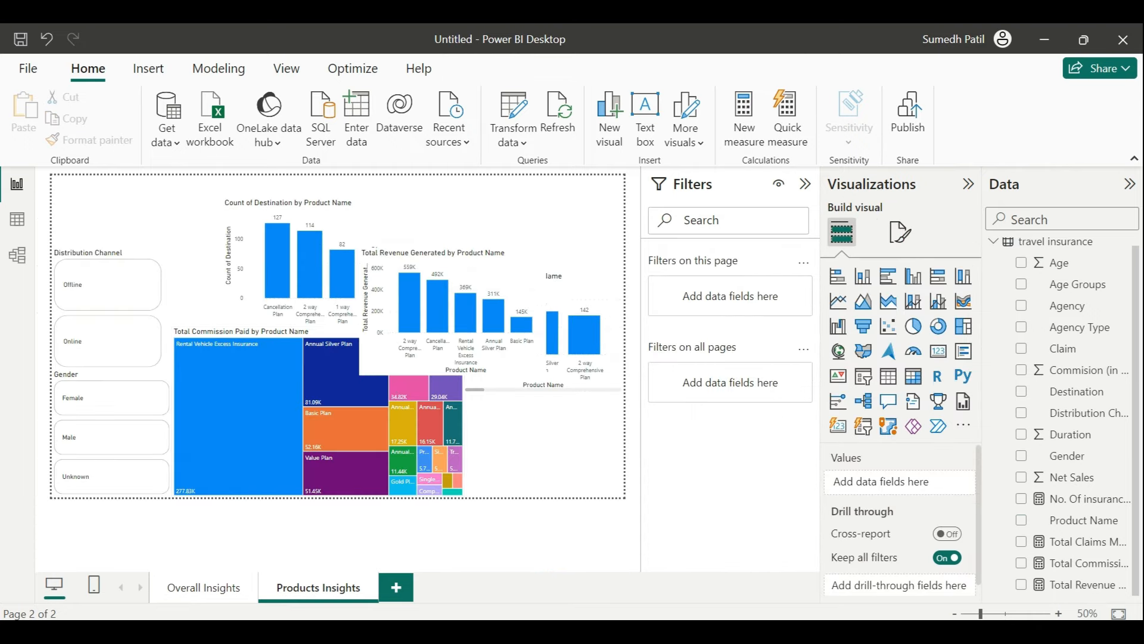
# Check the next analysis question in the Travel Insurance Analysis Word document and return to the Power BI report
pyautogui.click(734, 632)
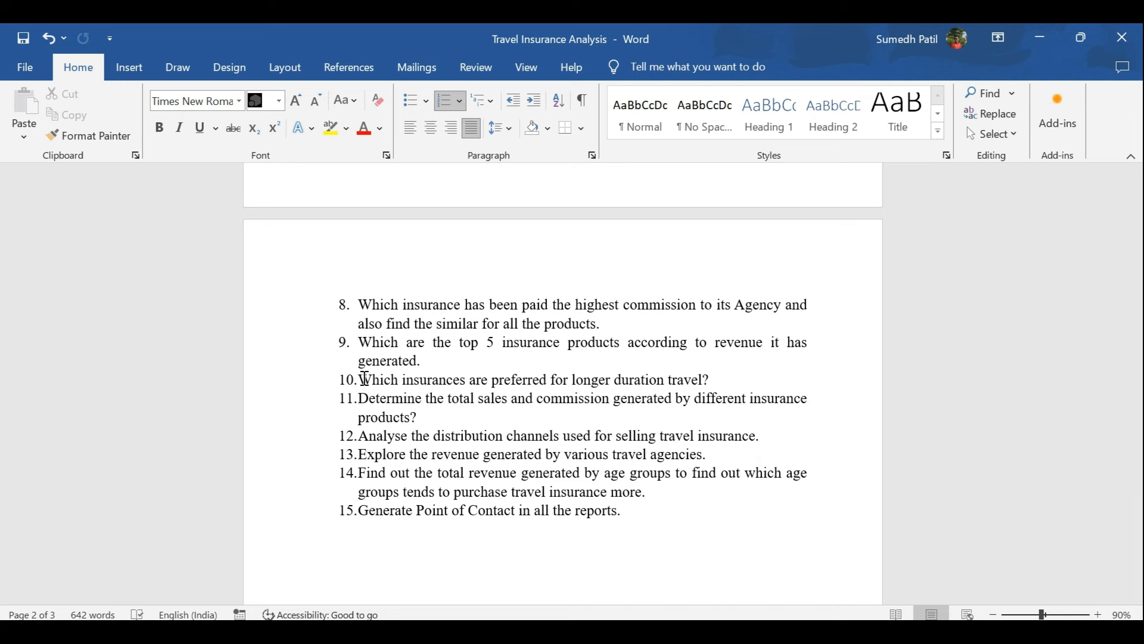
pyautogui.click(641, 631)
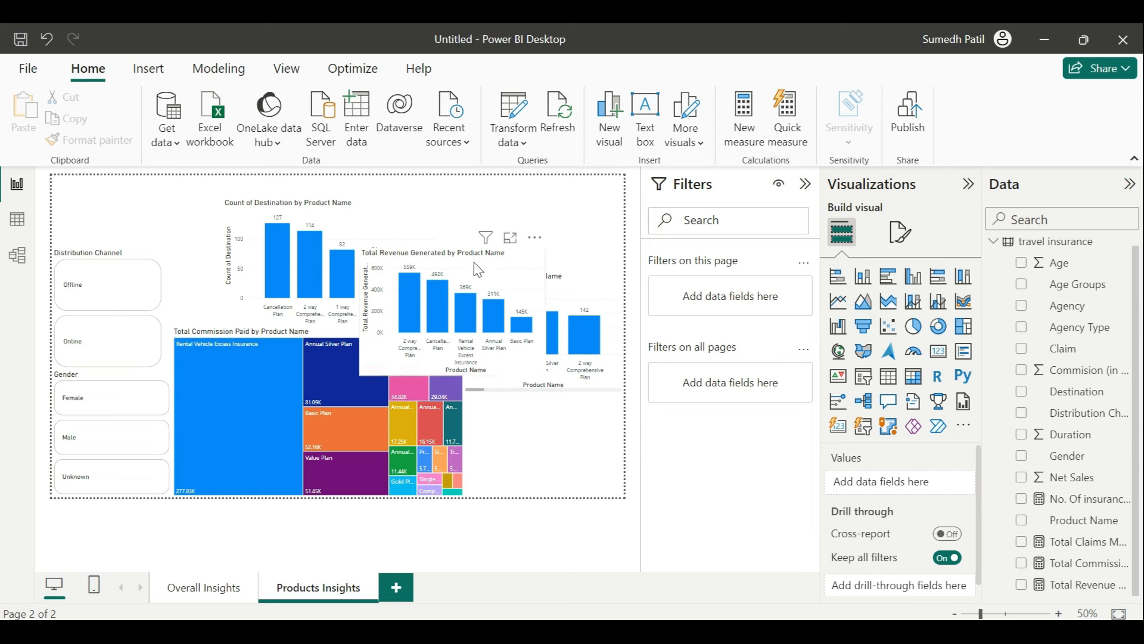
# Move the revenue chart onto the commission treemap and the Total Claims Made chart up beside the Count of Destination chart
pyautogui.moveTo(476, 274); pyautogui.dragTo(370, 361)
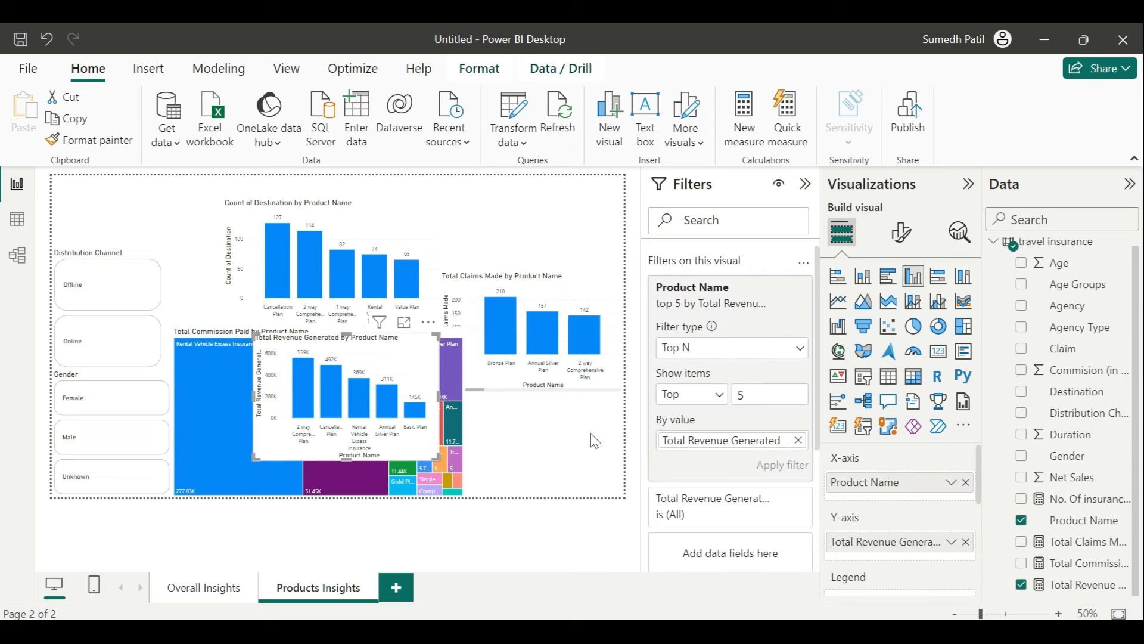
pyautogui.click(559, 481)
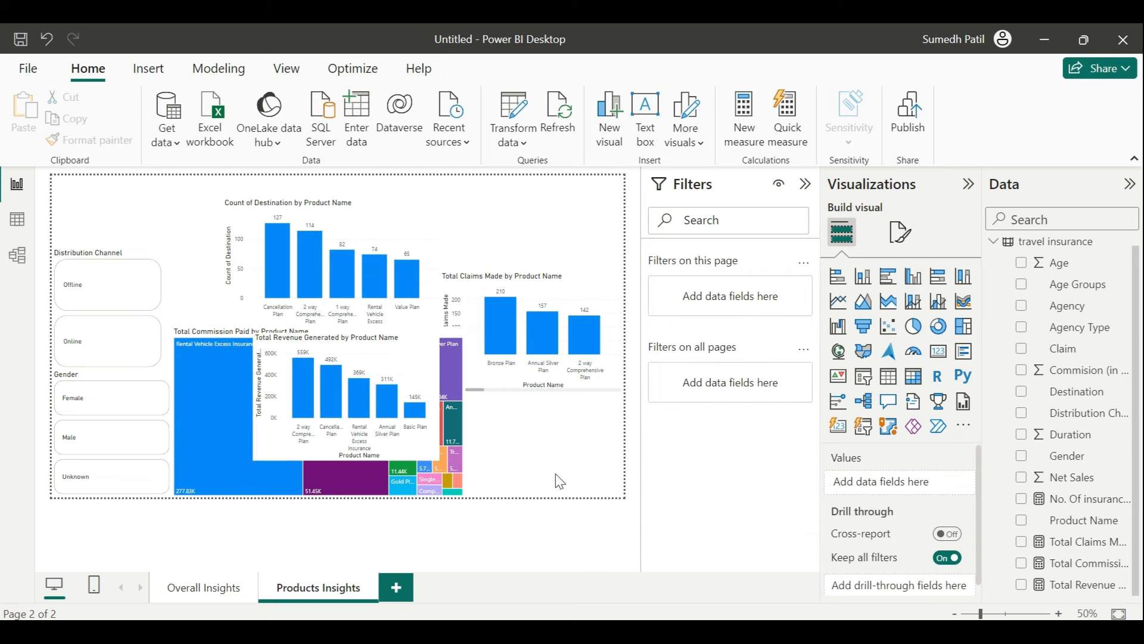
pyautogui.click(528, 220)
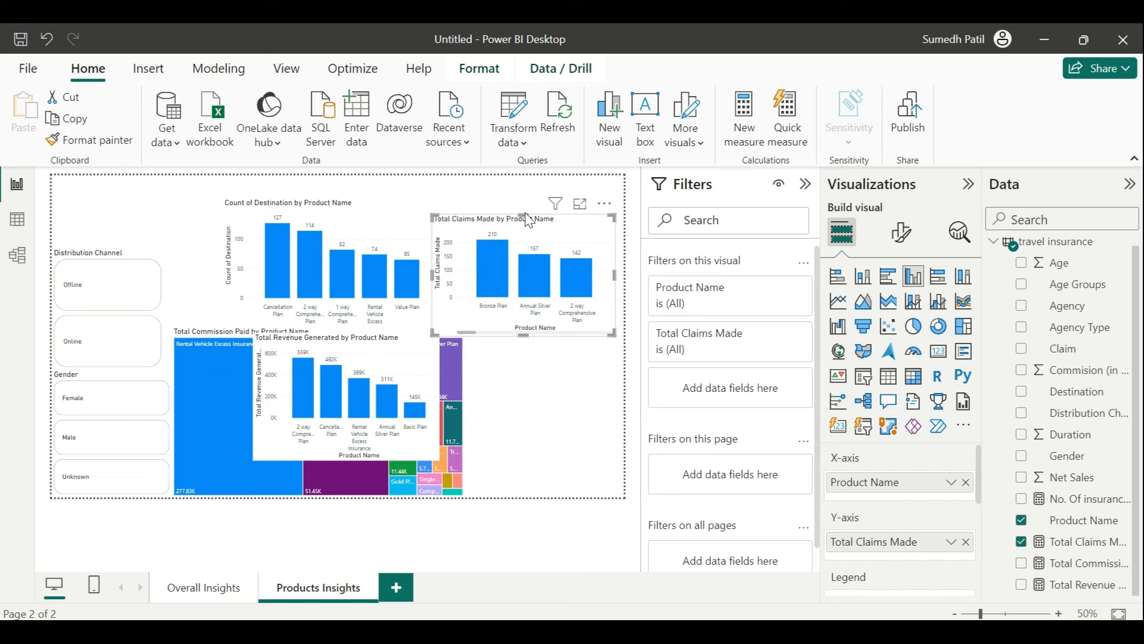
pyautogui.click(549, 410)
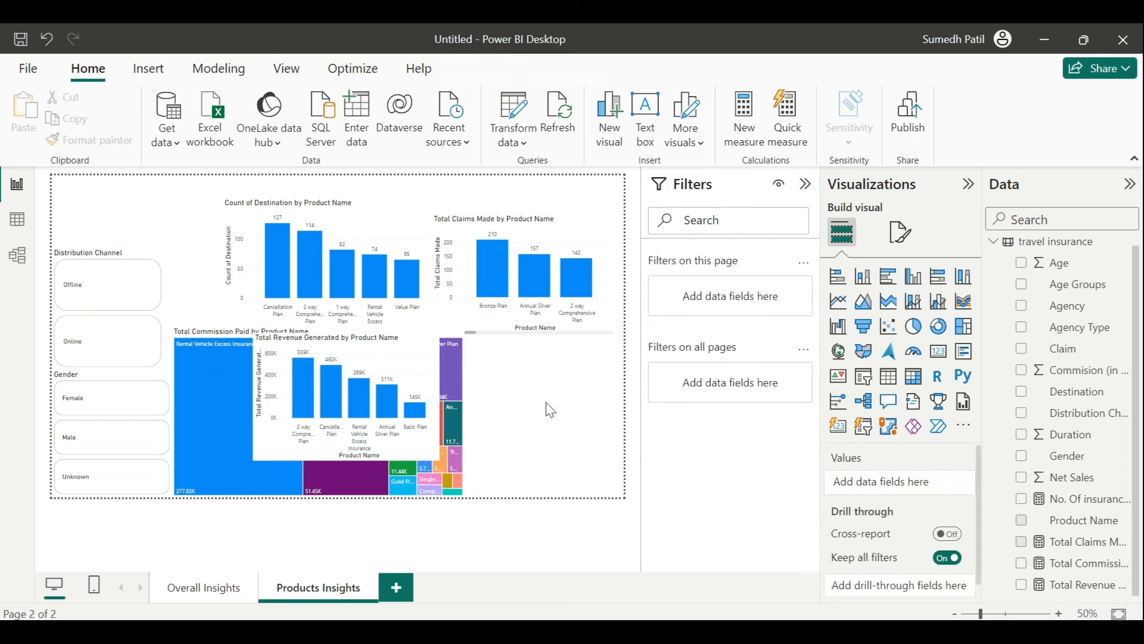
# Add a table of Product Name and Duration and extend it downward over the Distribution Channel slicer
pyautogui.click(1021, 521)
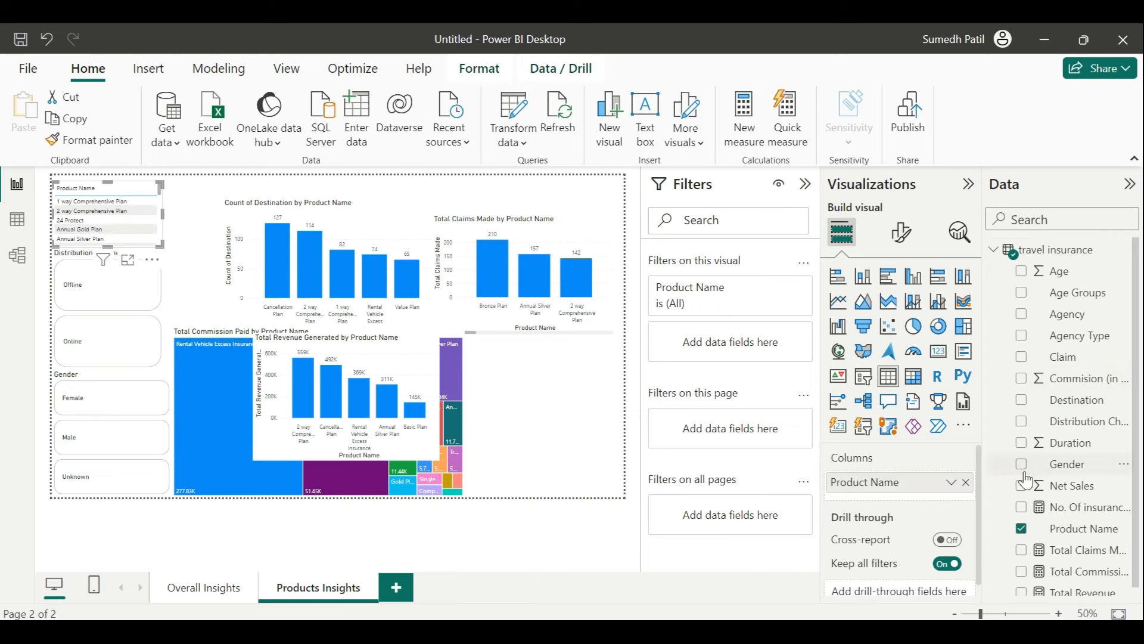
pyautogui.click(1019, 446)
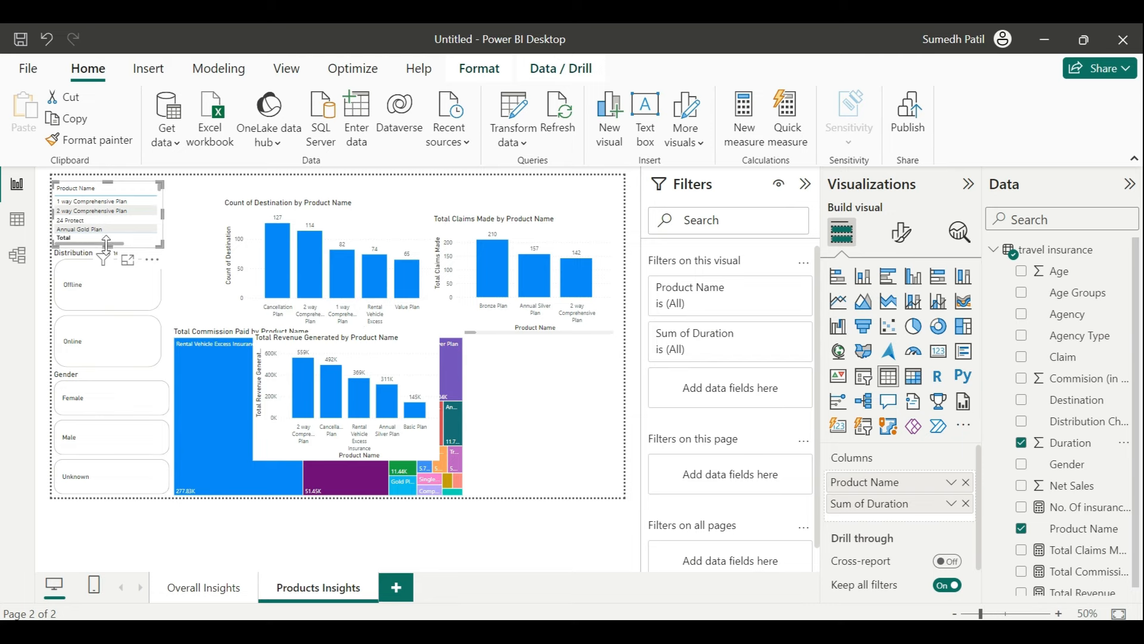
pyautogui.moveTo(107, 244); pyautogui.dragTo(108, 349)
pyautogui.scroll(-2, 940, 527)
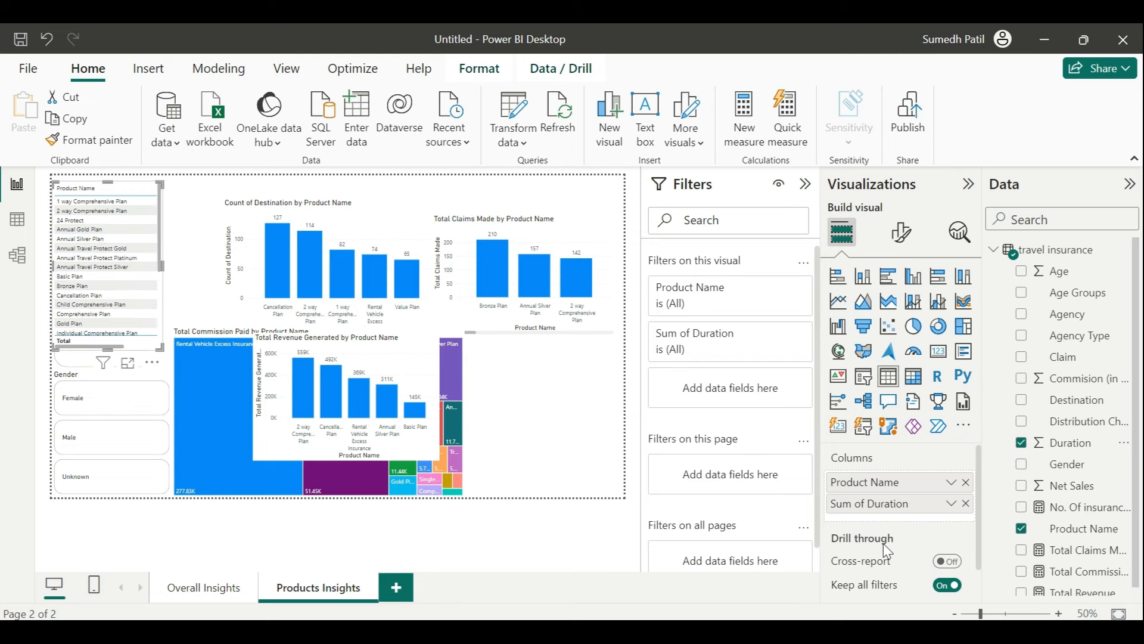
pyautogui.scroll(2, 953, 480)
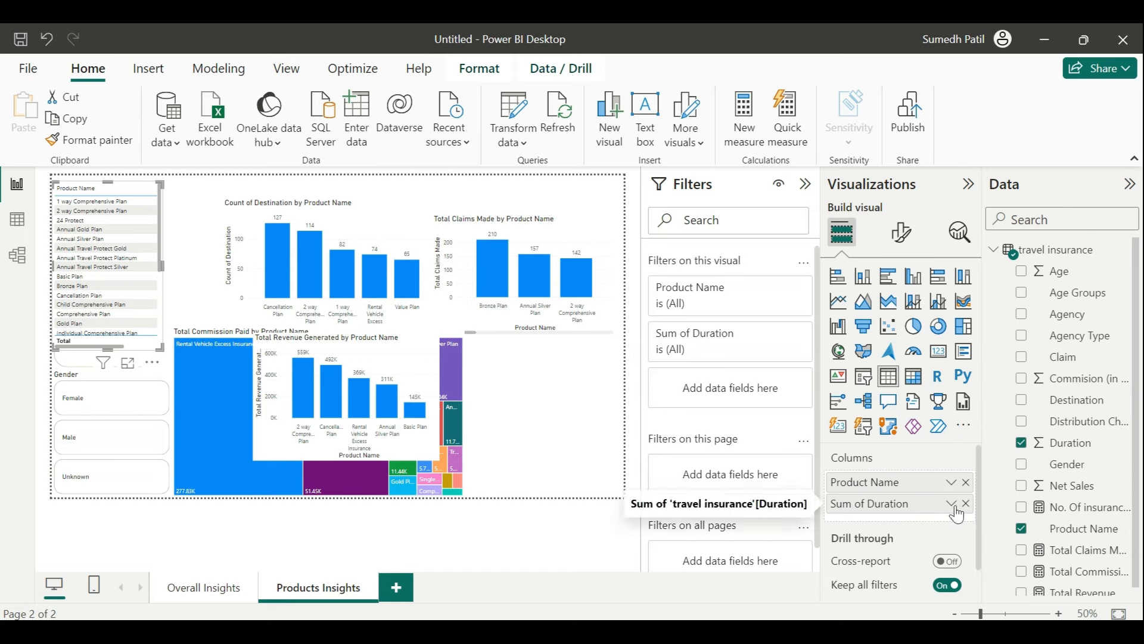
# Change the Duration aggregation in the new table from Sum to Average
pyautogui.click(952, 504)
pyautogui.click(1003, 303)
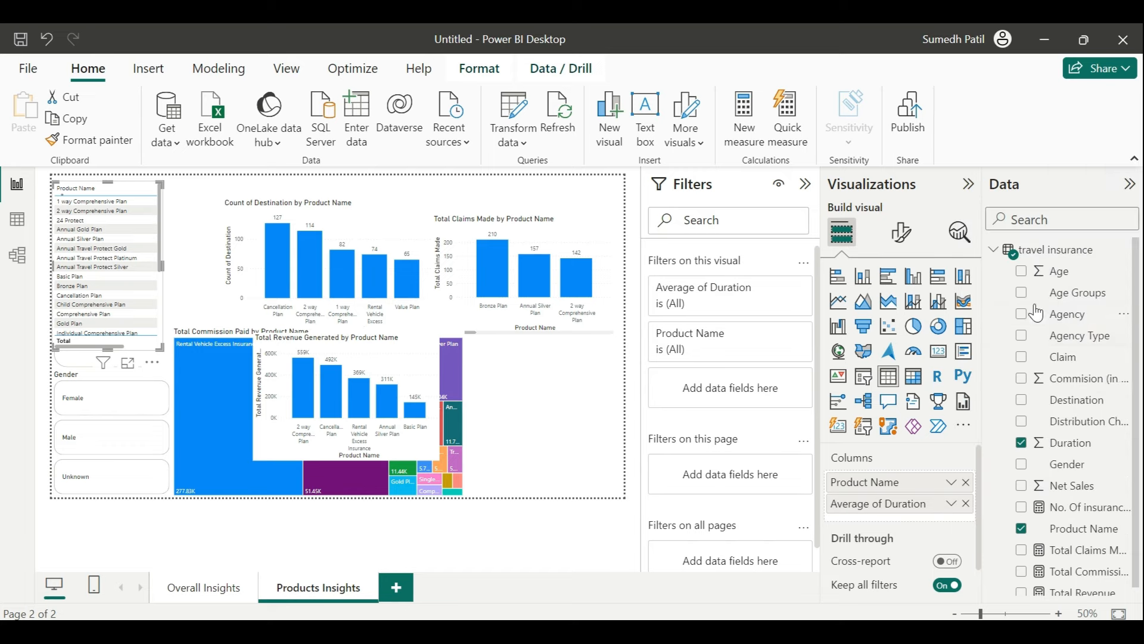
pyautogui.click(634, 350)
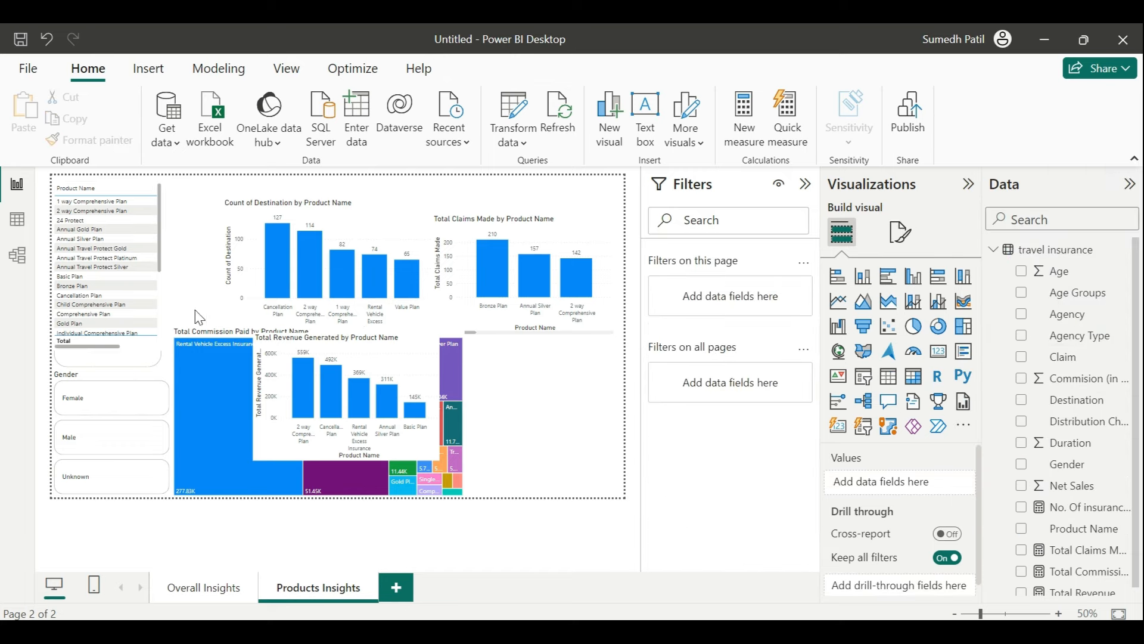
# Move the duration table to the page's lower-right corner and widen it to show both columns
pyautogui.click(146, 285)
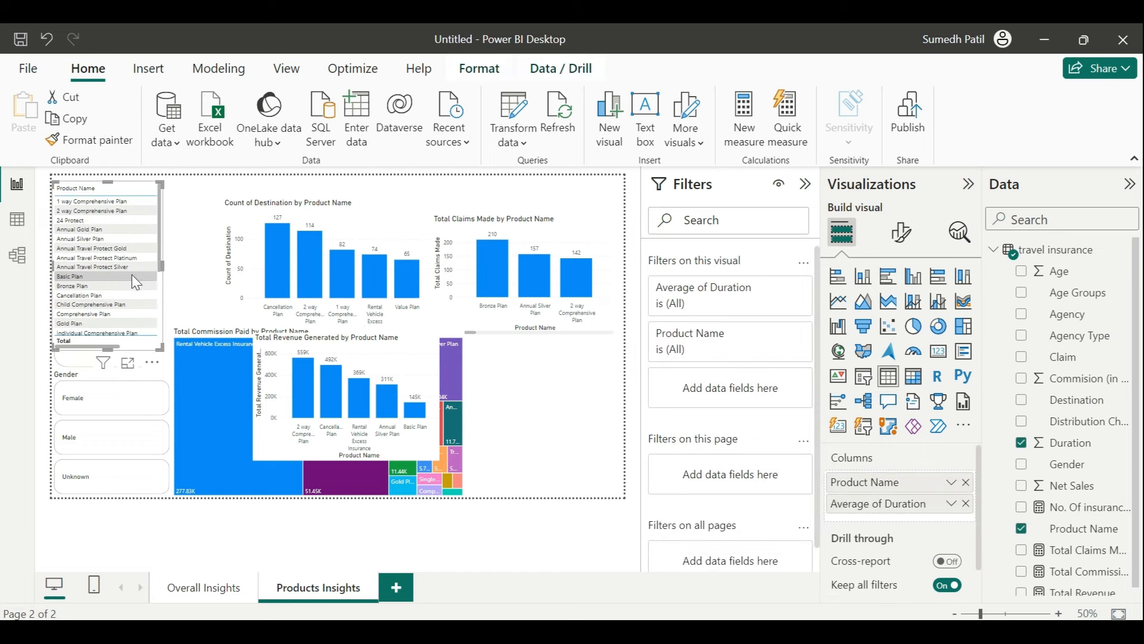
pyautogui.moveTo(161, 266); pyautogui.dragTo(577, 464)
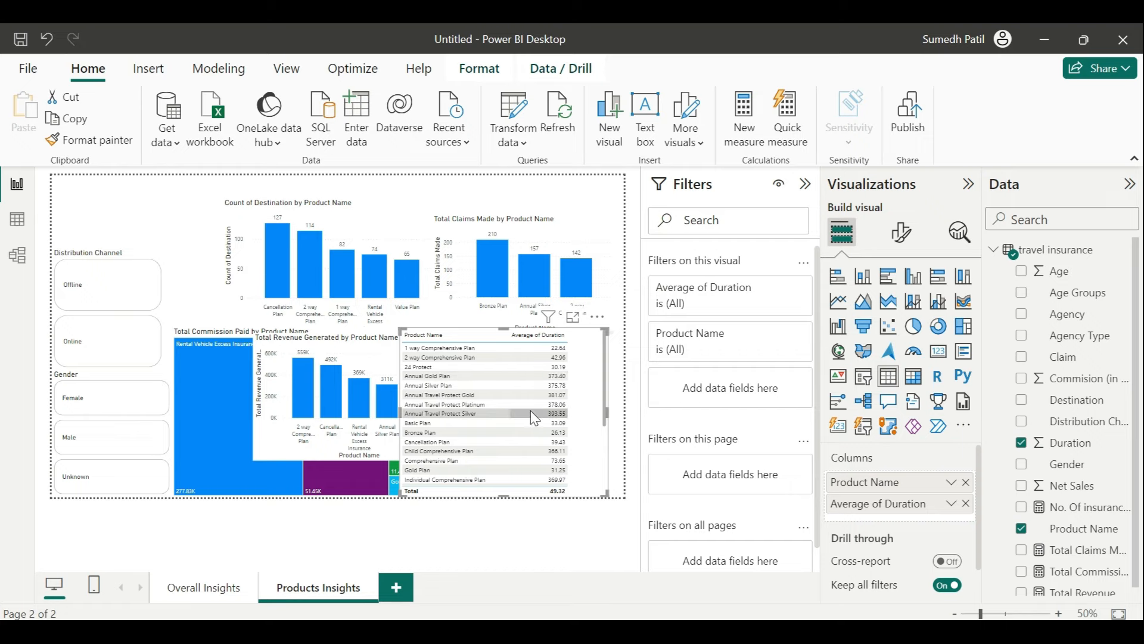
pyautogui.scroll(3, 533, 416)
pyautogui.scroll(-5, 532, 416)
pyautogui.hscroll(5, 583, 465)
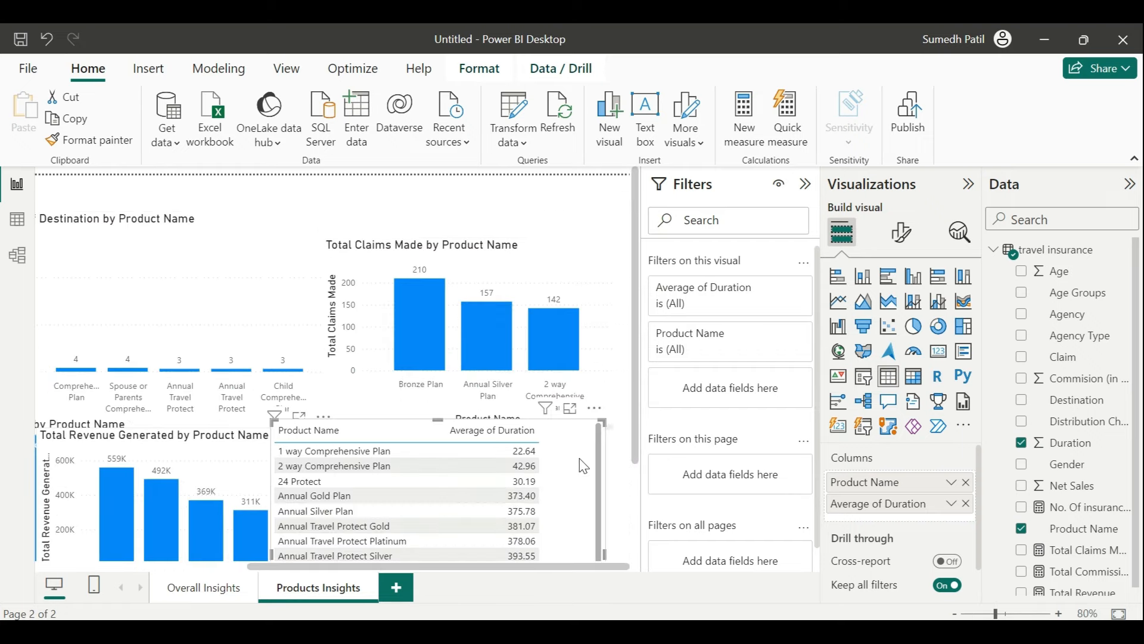
# Examine the duration table to see which products have the longest average duration
pyautogui.scroll(-2, 511, 491)
pyautogui.scroll(2, 511, 491)
pyautogui.scroll(-2, 626, 470)
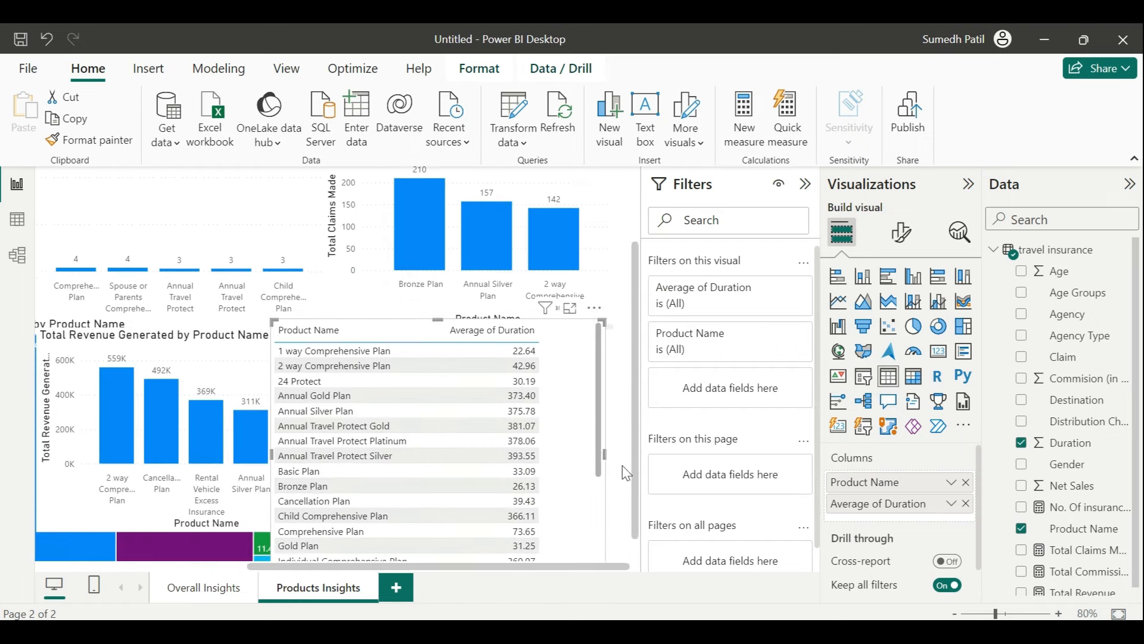
pyautogui.scroll(-2, 562, 421)
pyautogui.scroll(2, 562, 421)
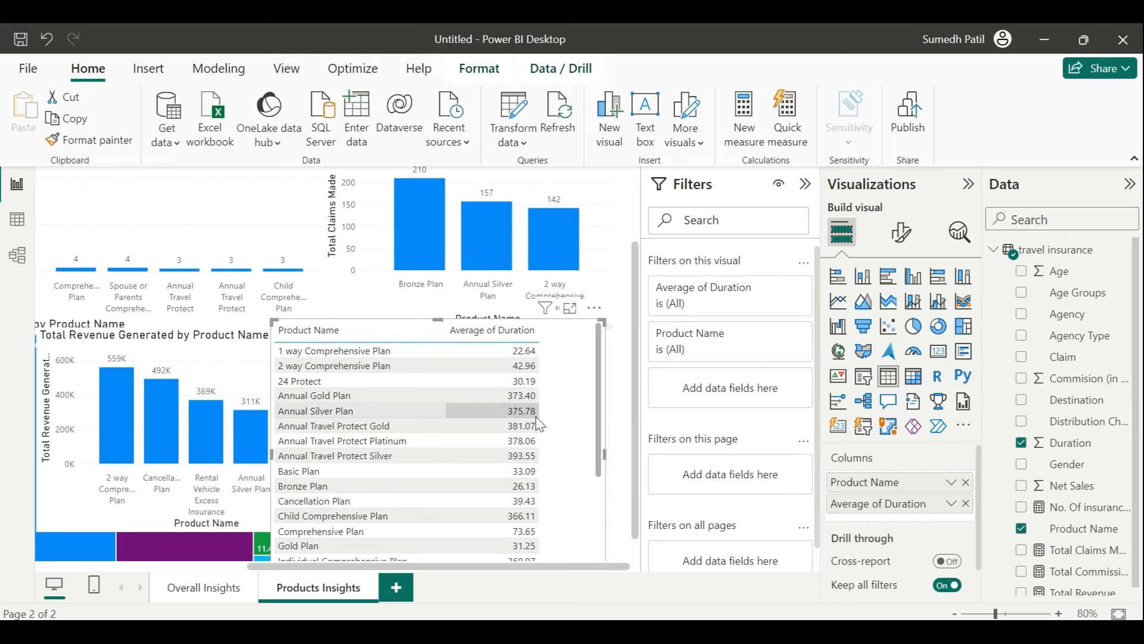
pyautogui.scroll(-3, 556, 463)
pyautogui.scroll(3, 555, 463)
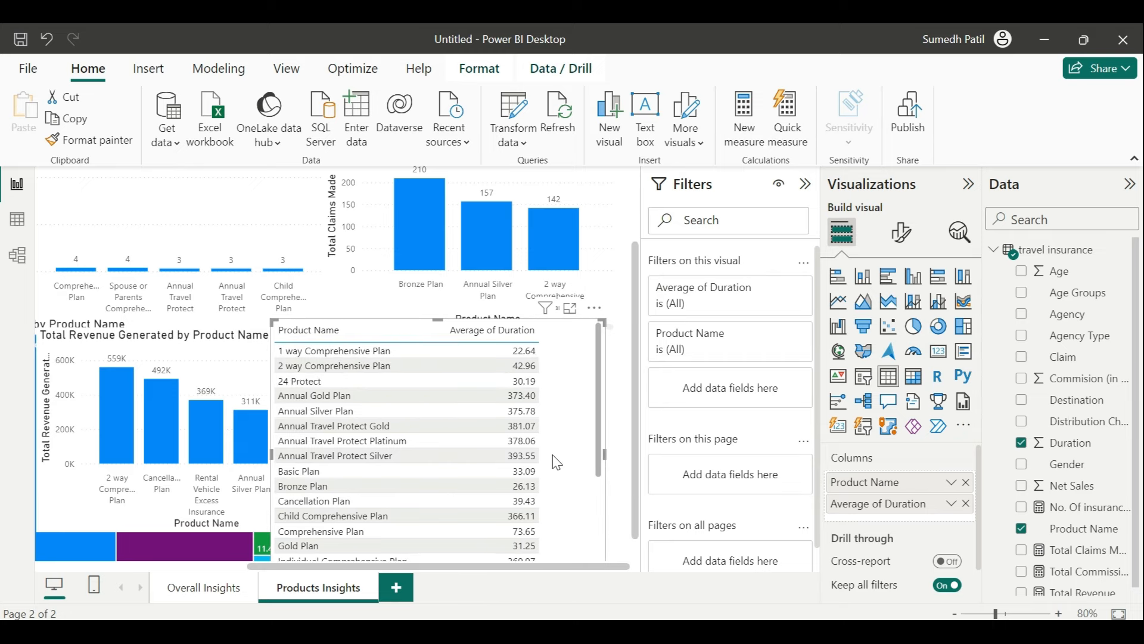
pyautogui.hscroll(-3, 534, 439)
pyautogui.hscroll(3, 535, 438)
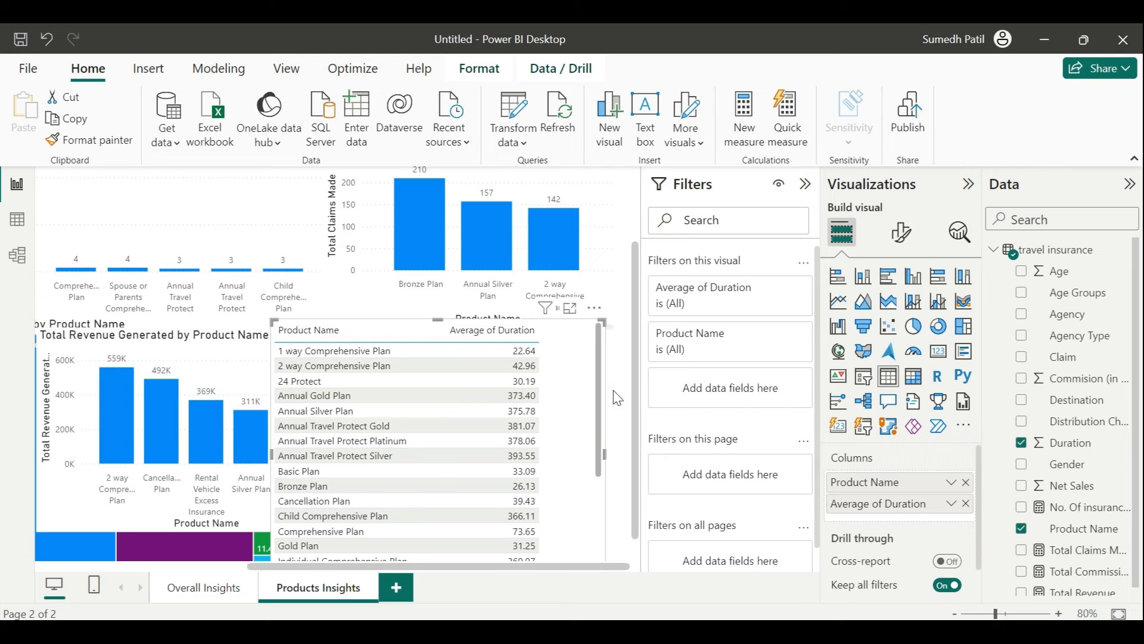
# Set the duration table's Product Name filter to Top N, showing the top 5 items
pyautogui.click(778, 290)
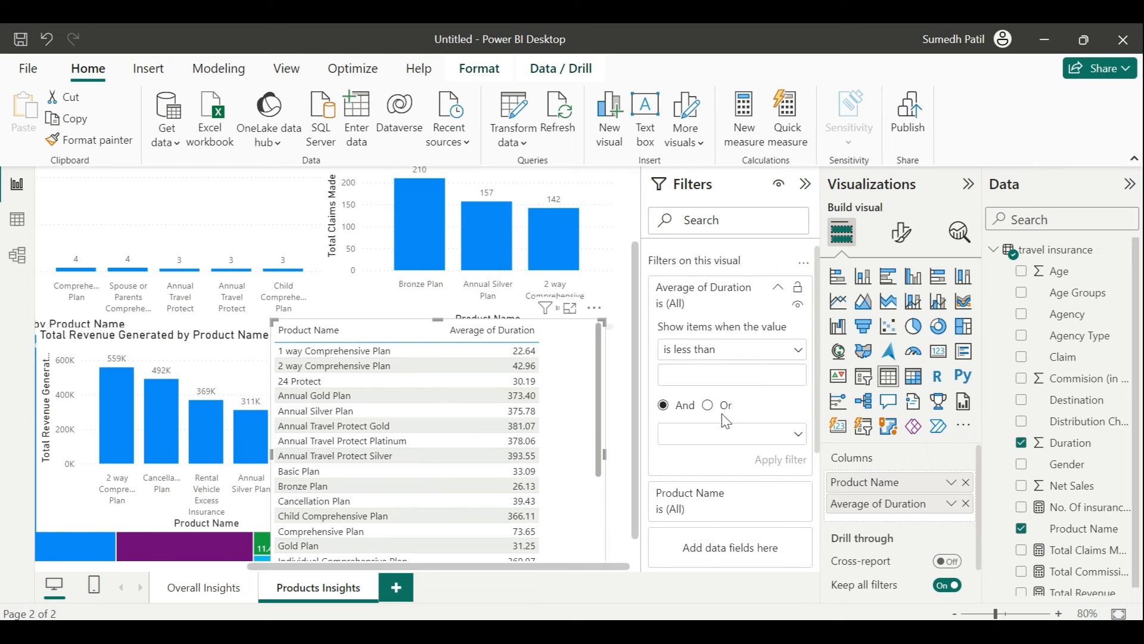
pyautogui.click(738, 506)
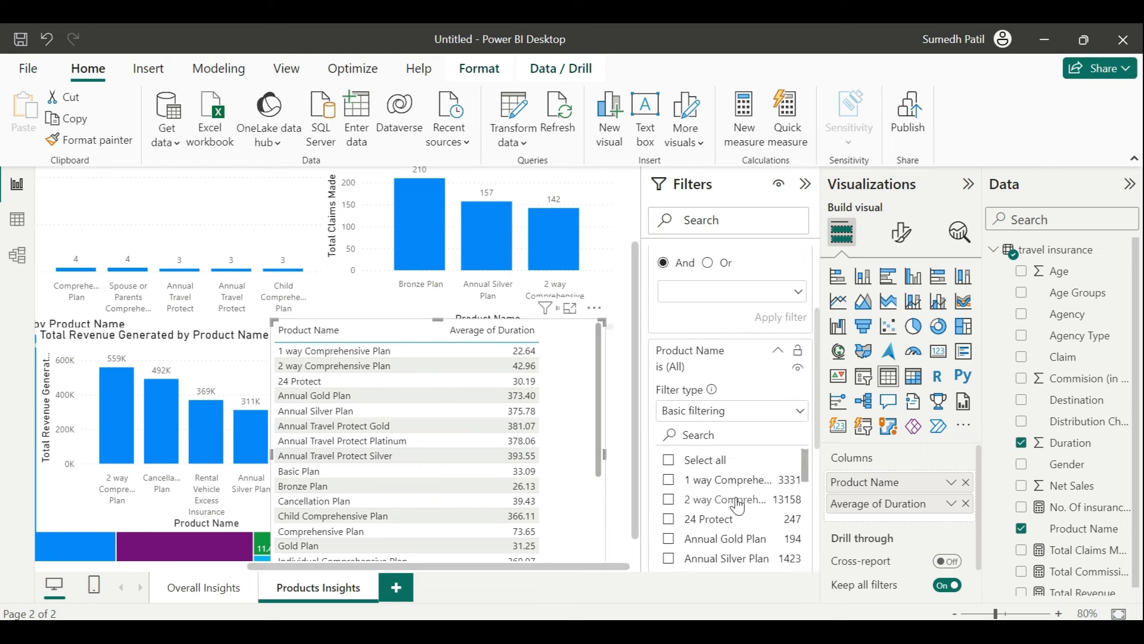
pyautogui.click(736, 416)
pyautogui.click(723, 476)
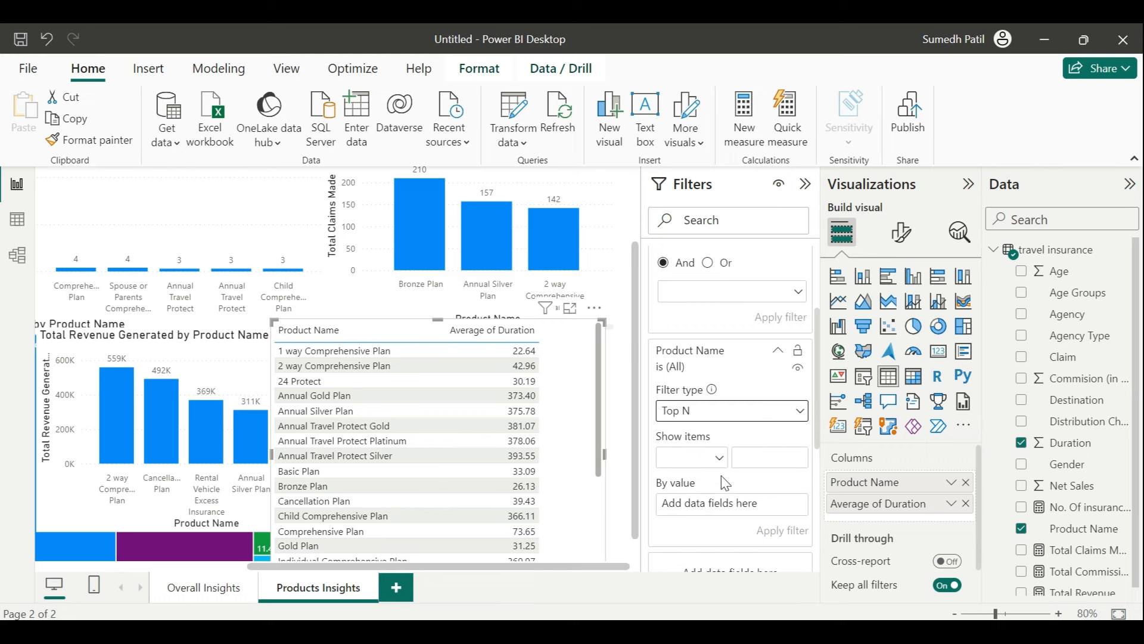
pyautogui.click(755, 452)
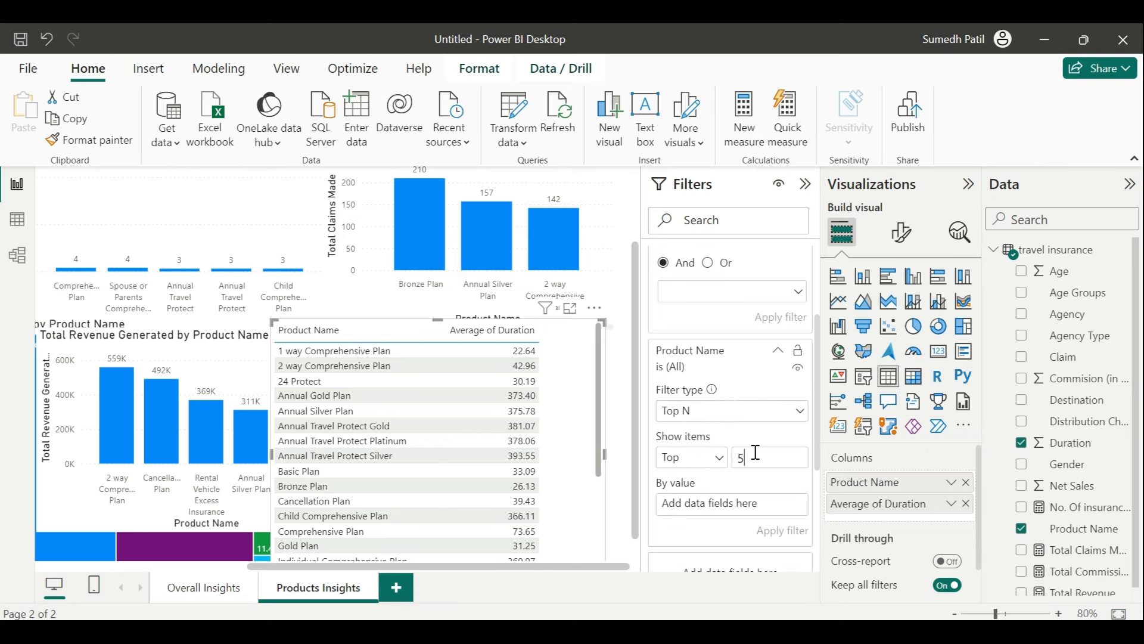
pyautogui.scroll(-4, 739, 465)
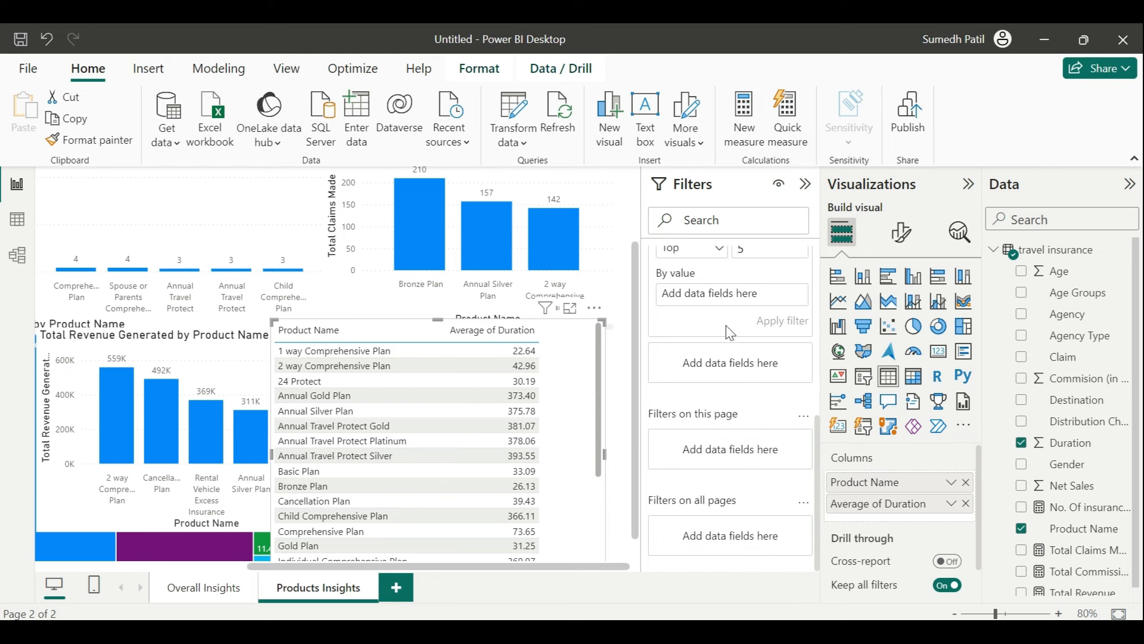
pyautogui.scroll(1, 707, 347)
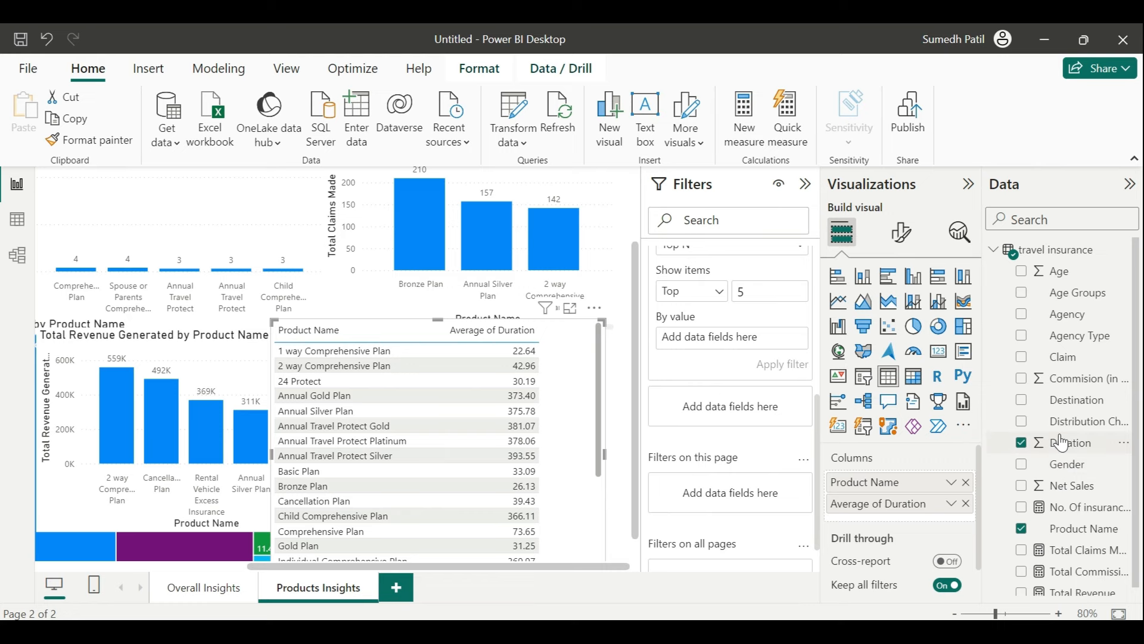
# Base the Top N filter on the Average of Duration and apply it
pyautogui.moveTo(1063, 442); pyautogui.dragTo(735, 337)
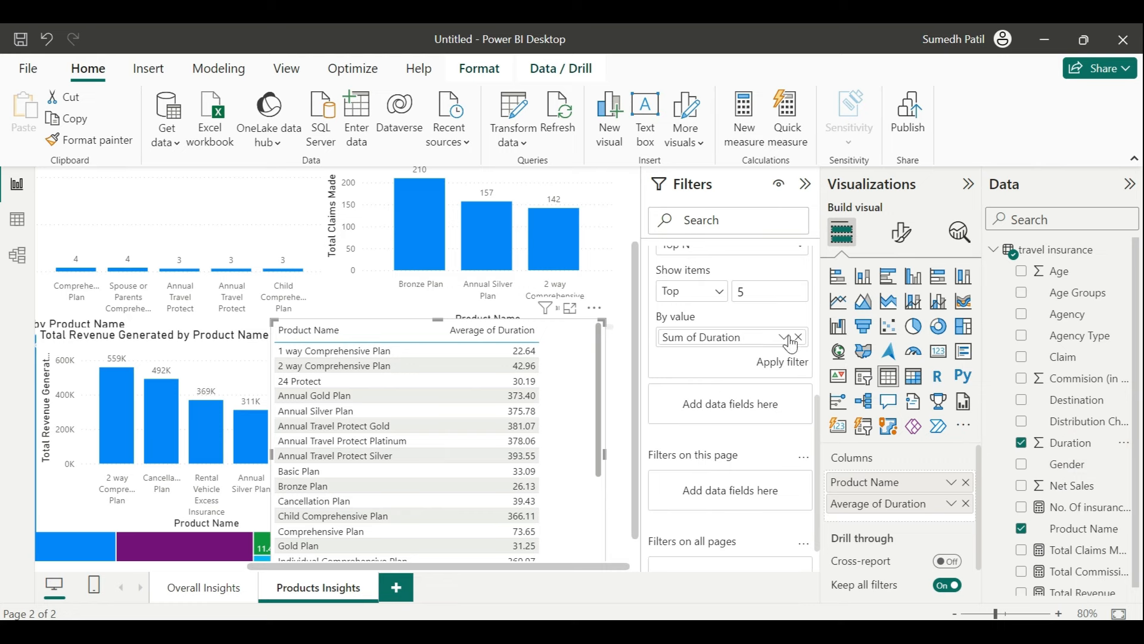
pyautogui.click(783, 337)
pyautogui.click(824, 371)
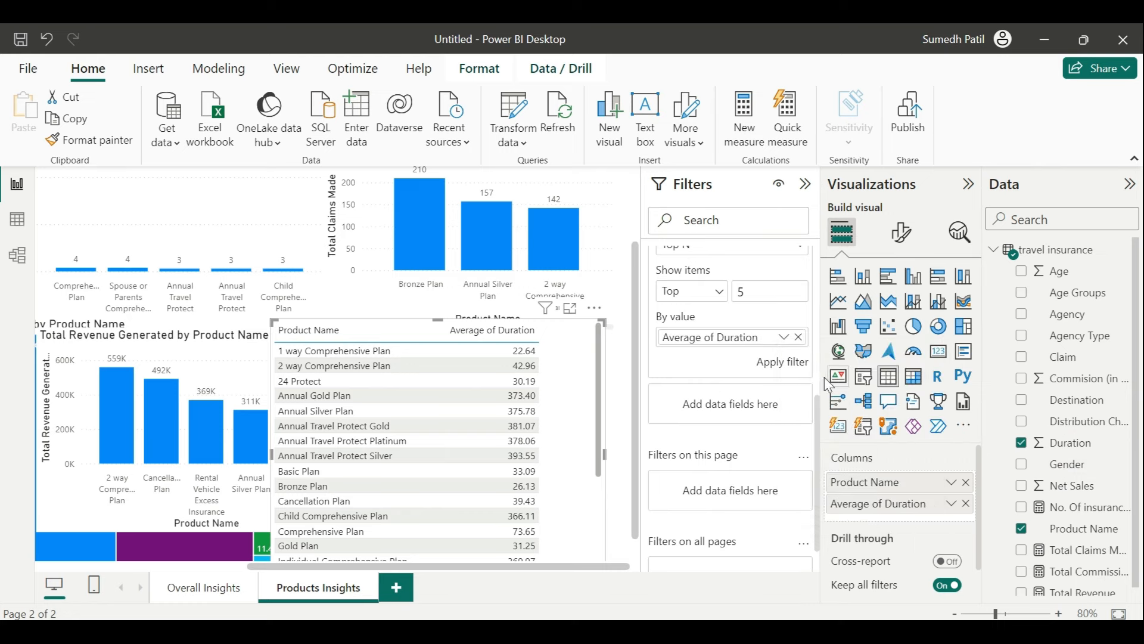
pyautogui.click(776, 366)
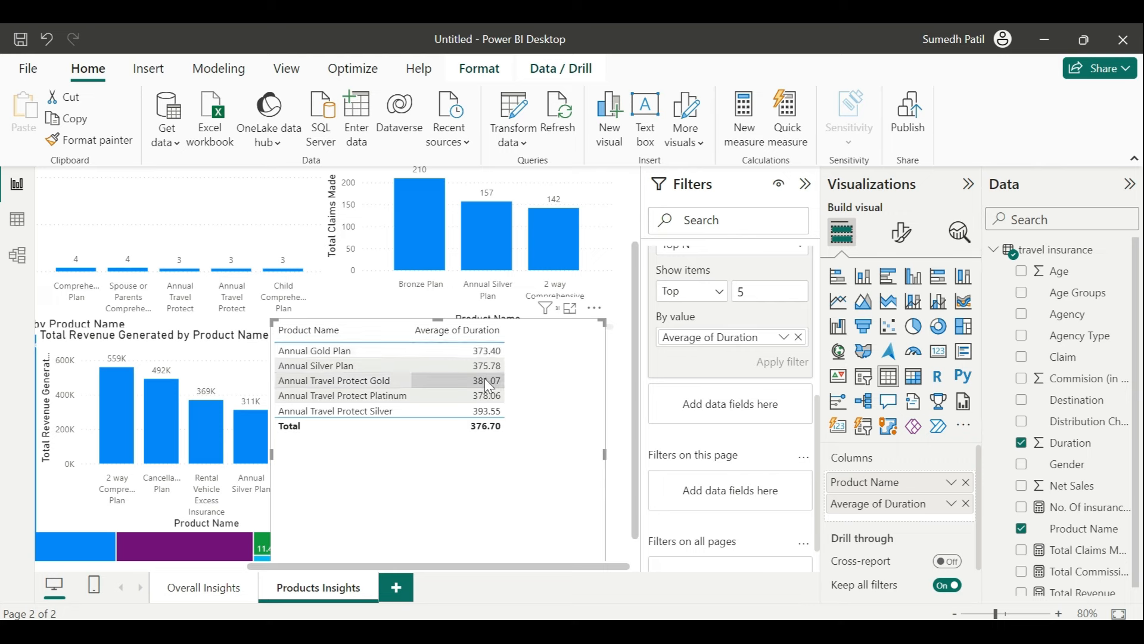
# Sort the duration table by Average of Duration in descending order and convert it to a pie chart
pyautogui.click(418, 337)
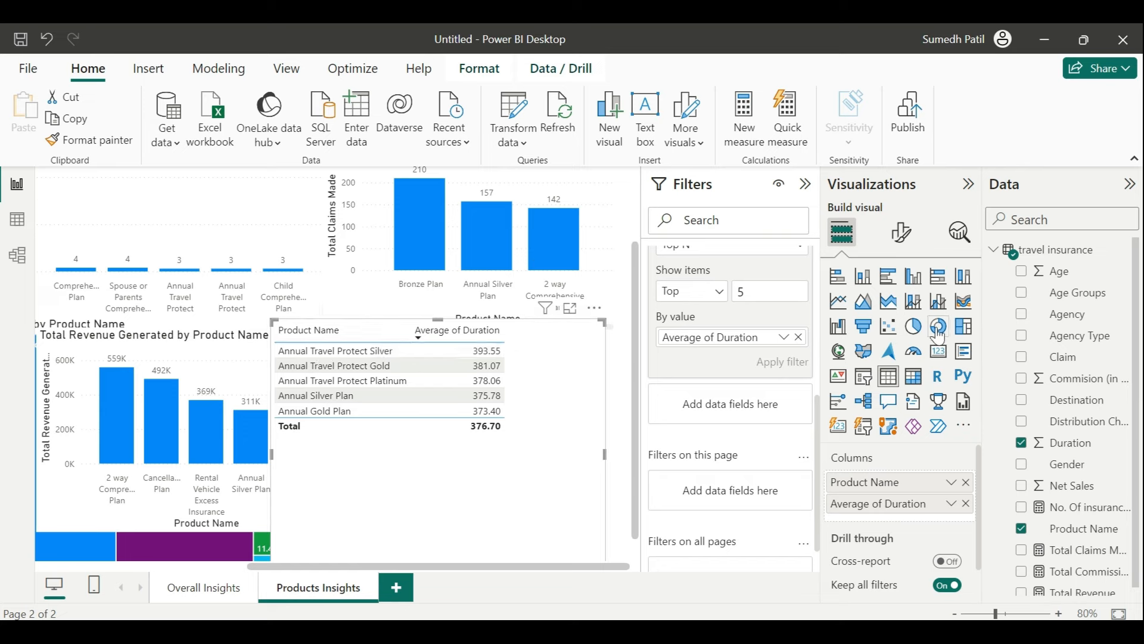
pyautogui.click(907, 330)
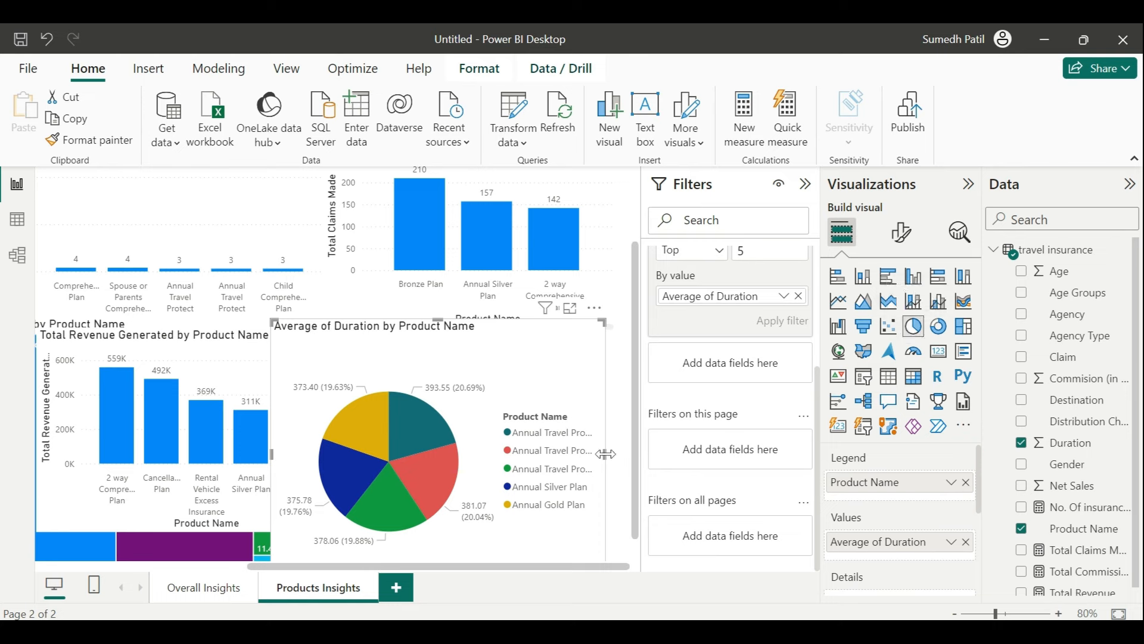
# Reduce the duration pie chart's width and height and place it in the page's lower-right corner, below the claims chart
pyautogui.moveTo(605, 454); pyautogui.dragTo(549, 453)
pyautogui.moveTo(435, 365); pyautogui.dragTo(444, 306)
pyautogui.click(424, 540)
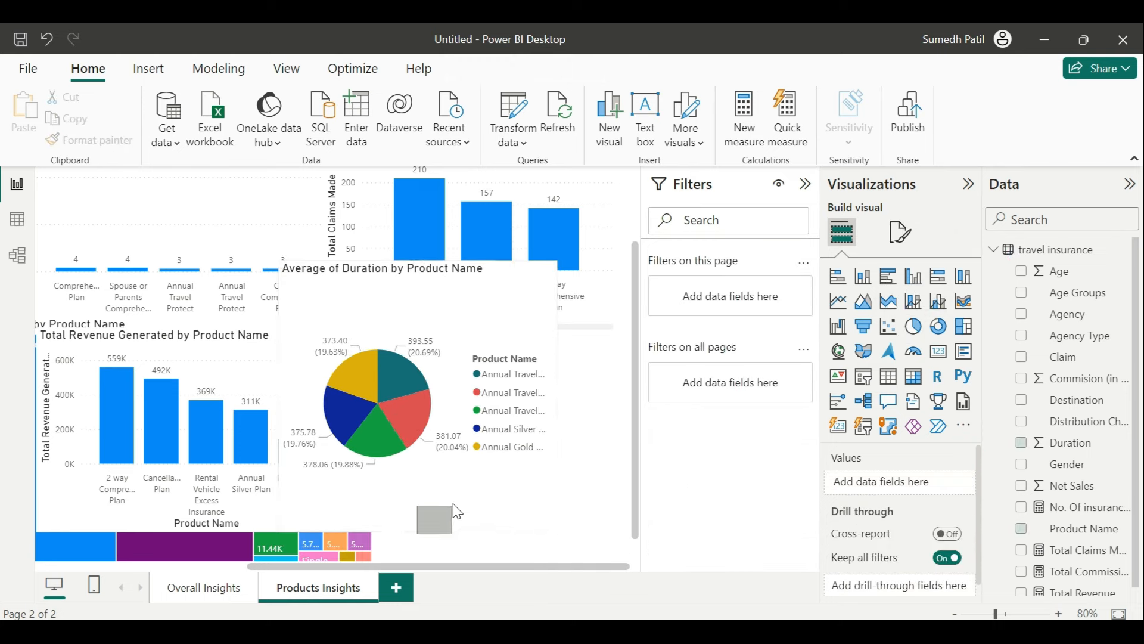
pyautogui.click(454, 503)
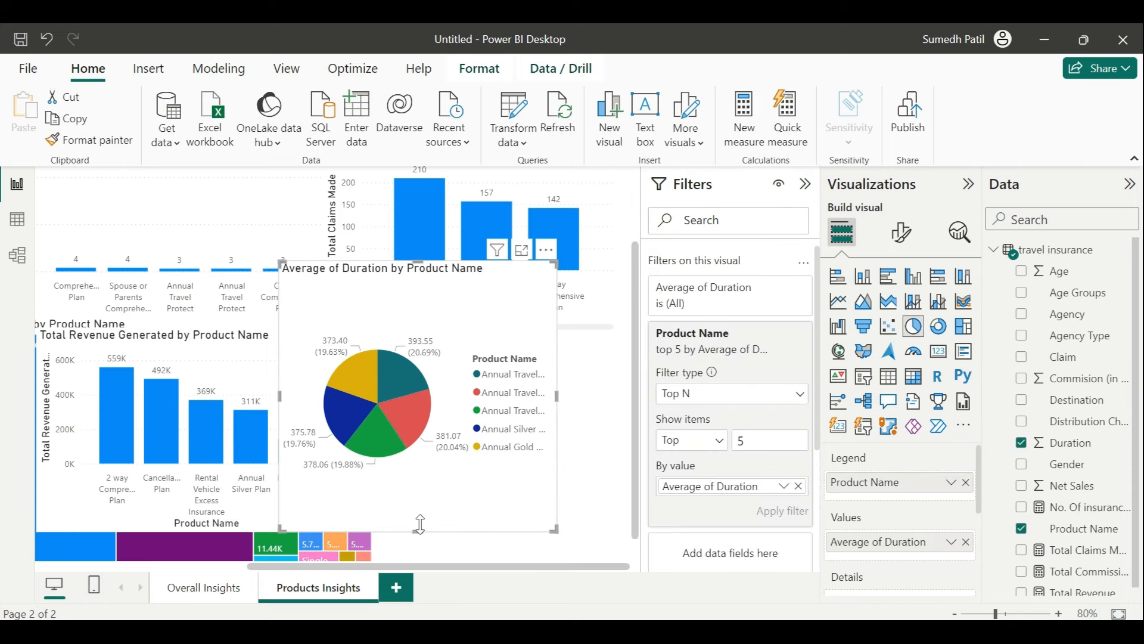
pyautogui.moveTo(419, 527); pyautogui.dragTo(435, 480)
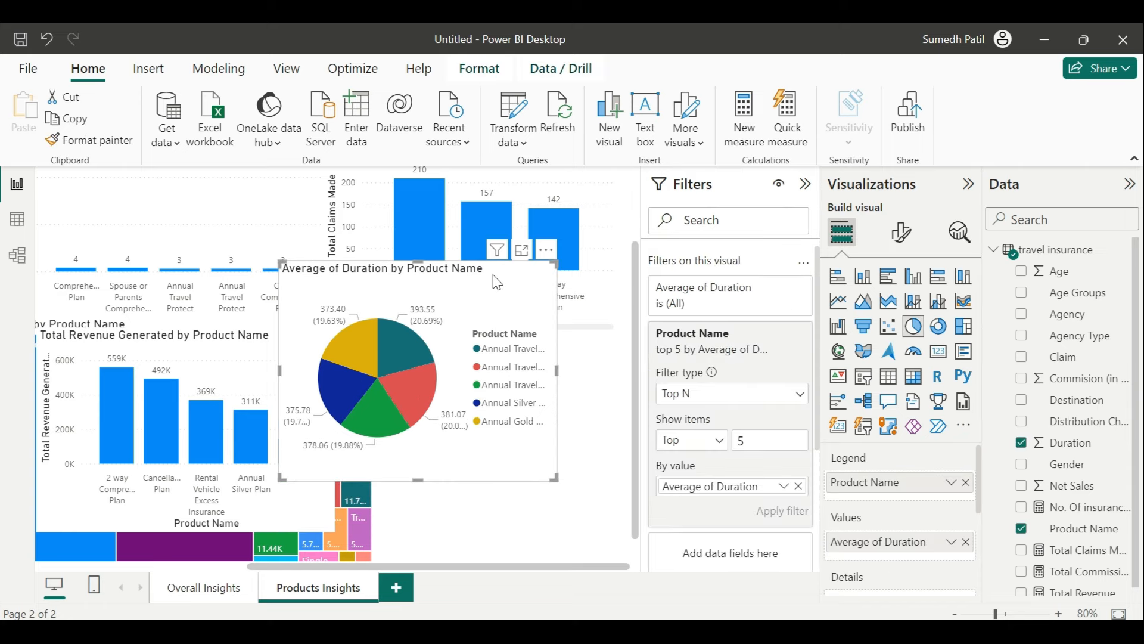
pyautogui.moveTo(365, 247); pyautogui.dragTo(438, 358)
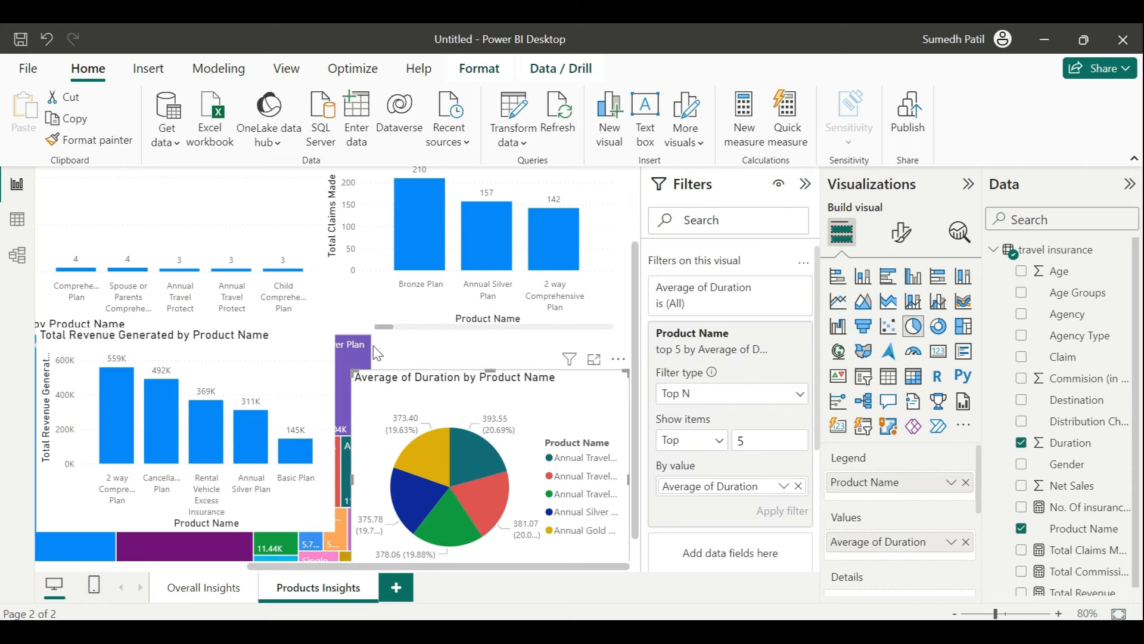
pyautogui.click(438, 357)
pyautogui.scroll(-3, 435, 349)
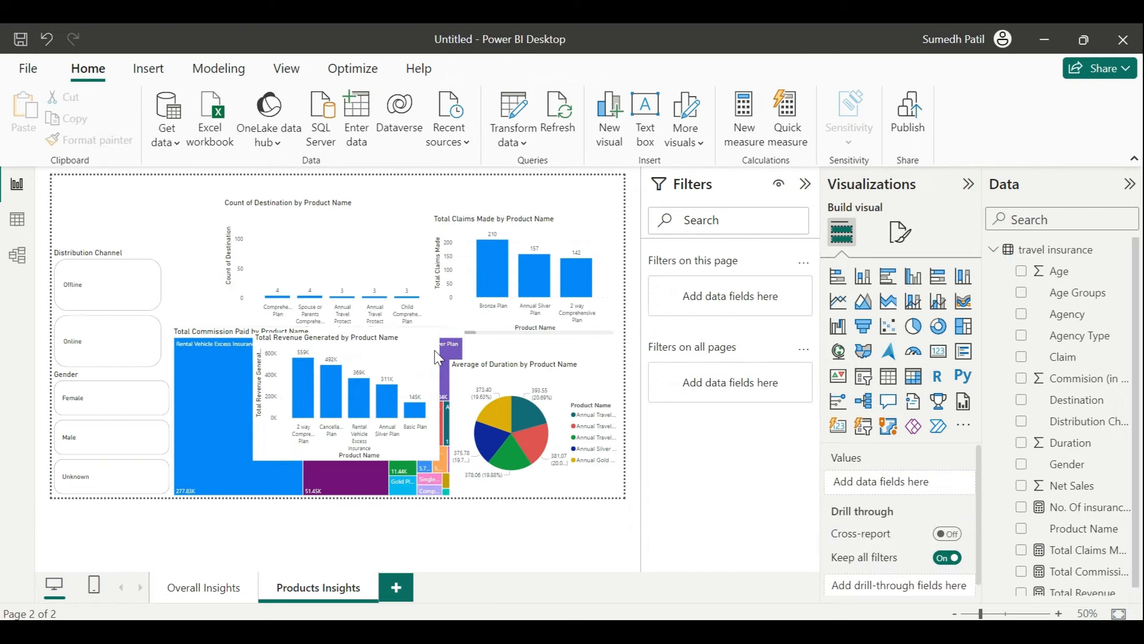
# Return to the Products Insights page and move the Total Revenue Generated chart toward the page's upper-left, partly over the Distribution Channel slicer
pyautogui.click(358, 433)
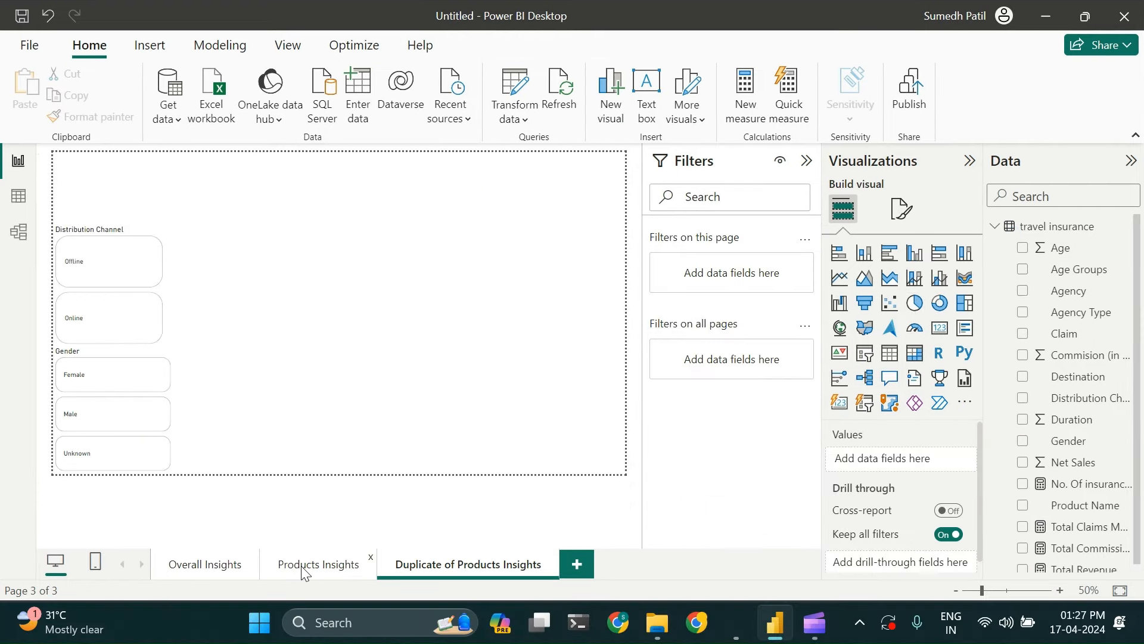
pyautogui.click(301, 566)
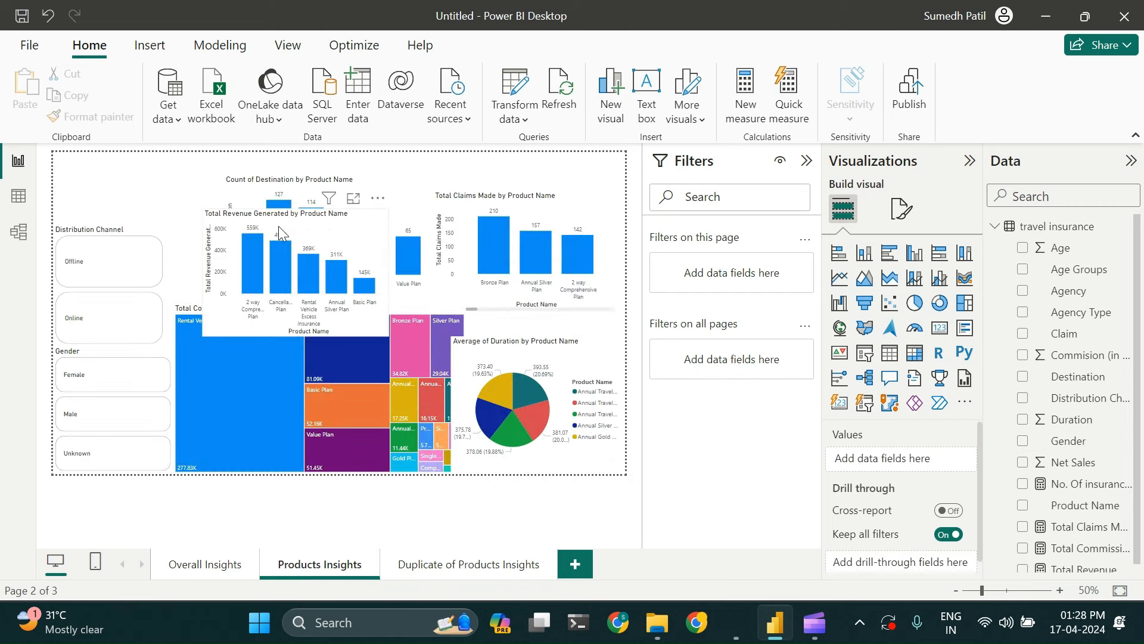
pyautogui.moveTo(280, 233); pyautogui.dragTo(185, 202)
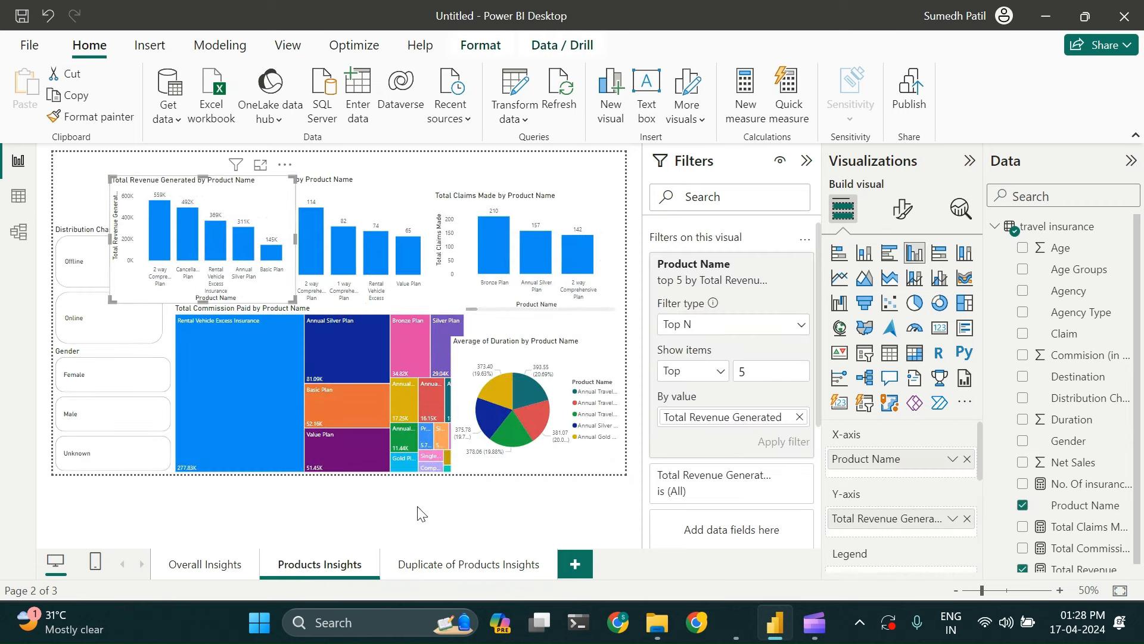
# Rename the Duplicate of Products Insights page as Sales and Commission Analysis
pyautogui.click(442, 563)
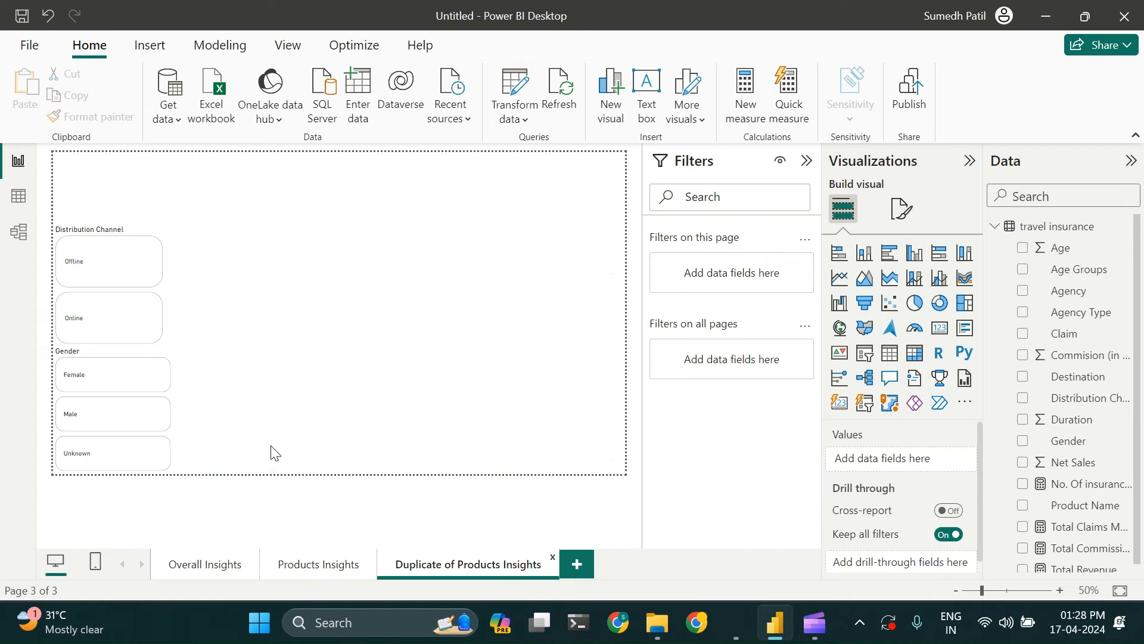
pyautogui.doubleClick(468, 565)
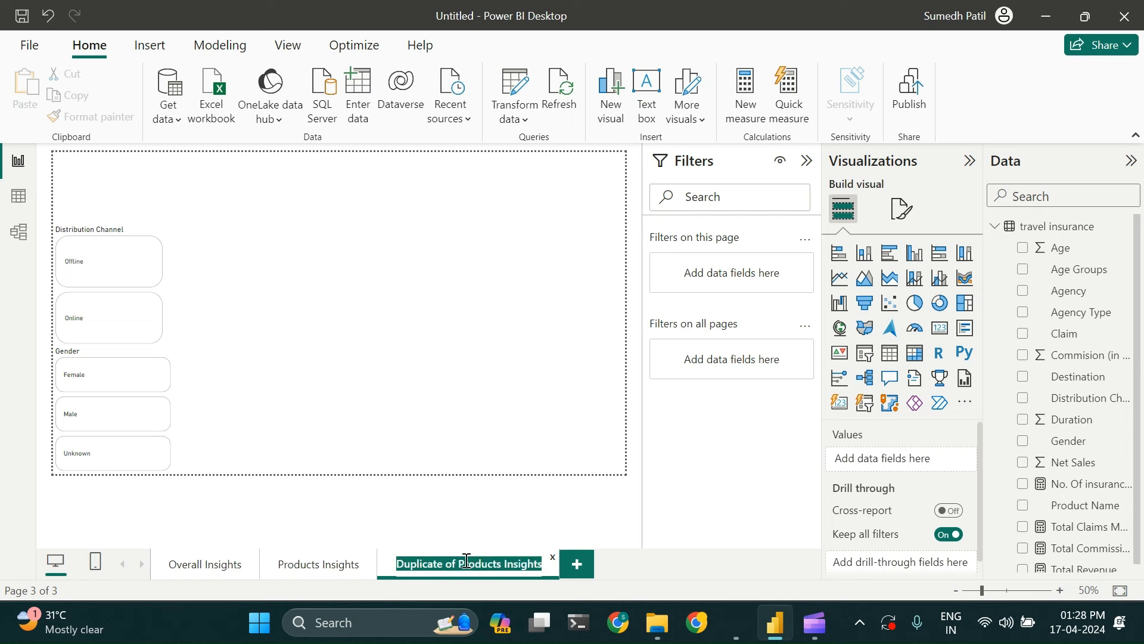
pyautogui.write('sales ')
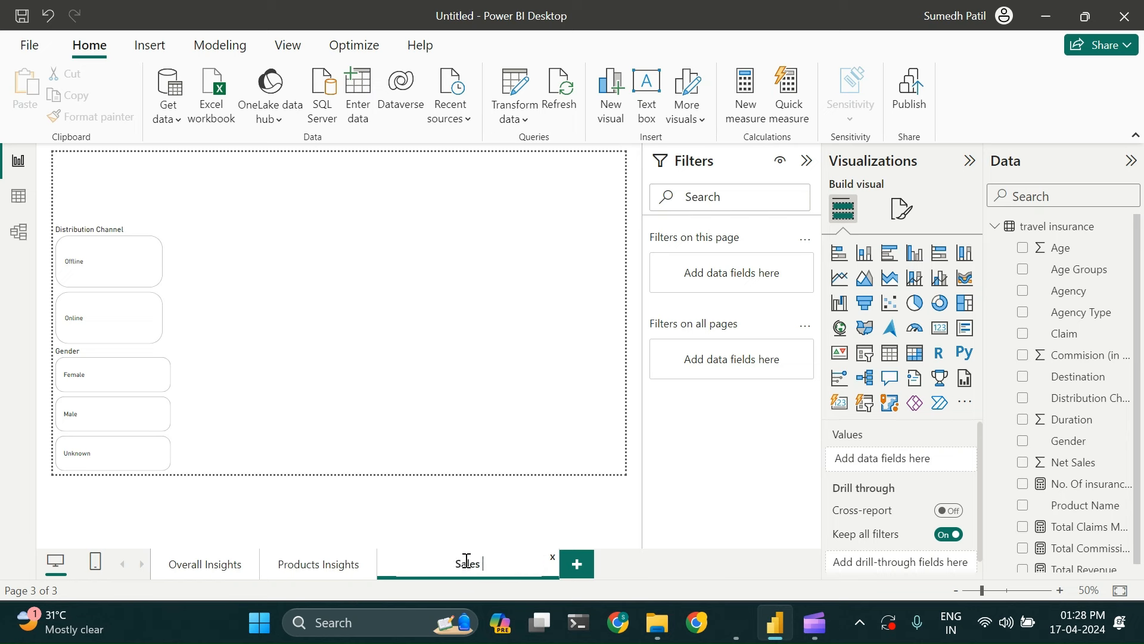
pyautogui.write('and commission')
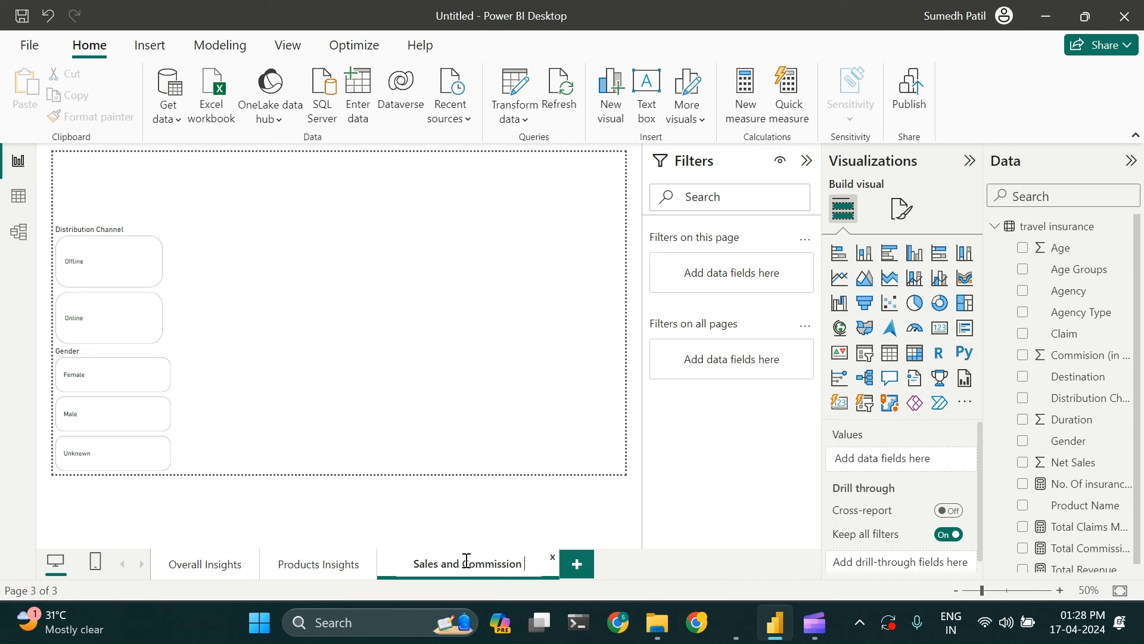
pyautogui.write(' Analyss')
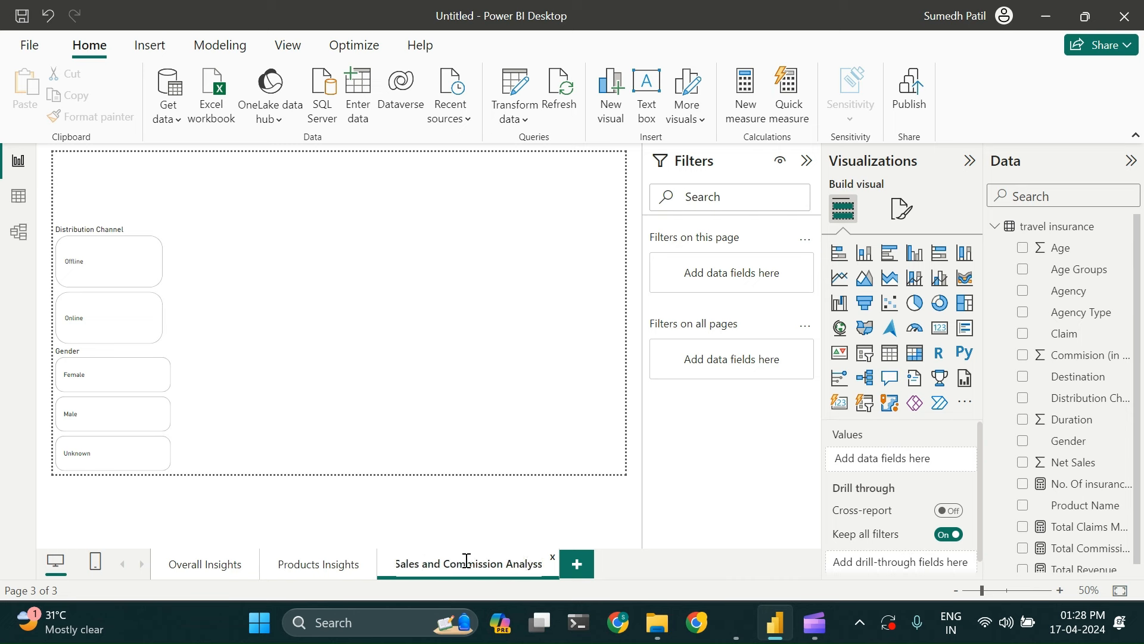
pyautogui.press('BackSpace')
pyautogui.write('is')
pyautogui.press('Return')
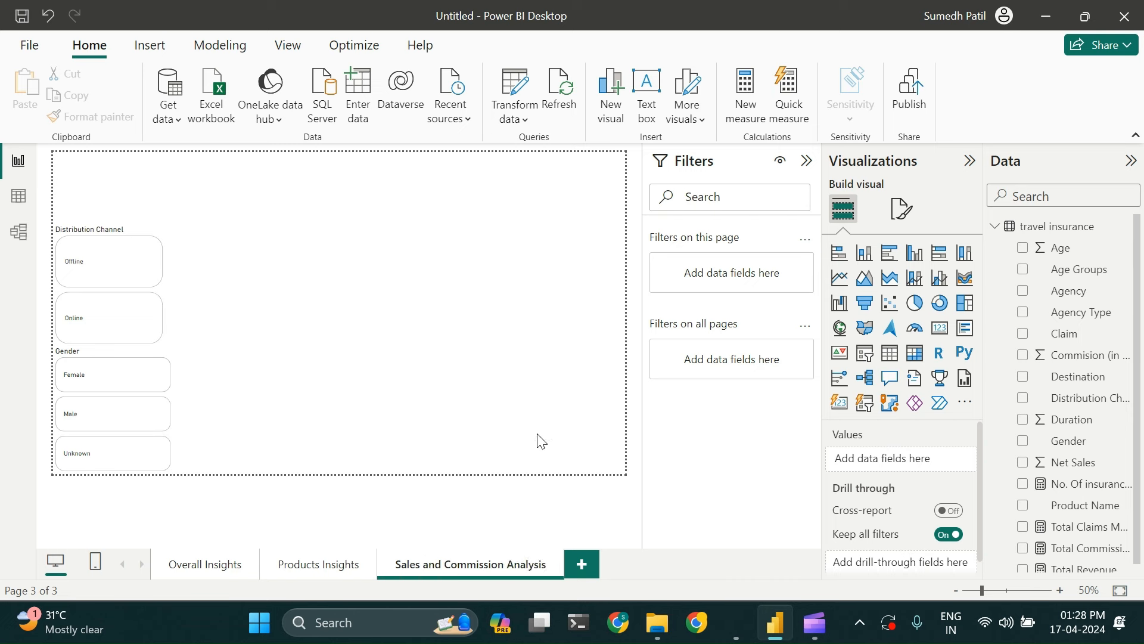
# Switch to the Travel Insurance Analysis document in Word, read the question on sales and commission by product, and return to Power BI
pyautogui.click(735, 615)
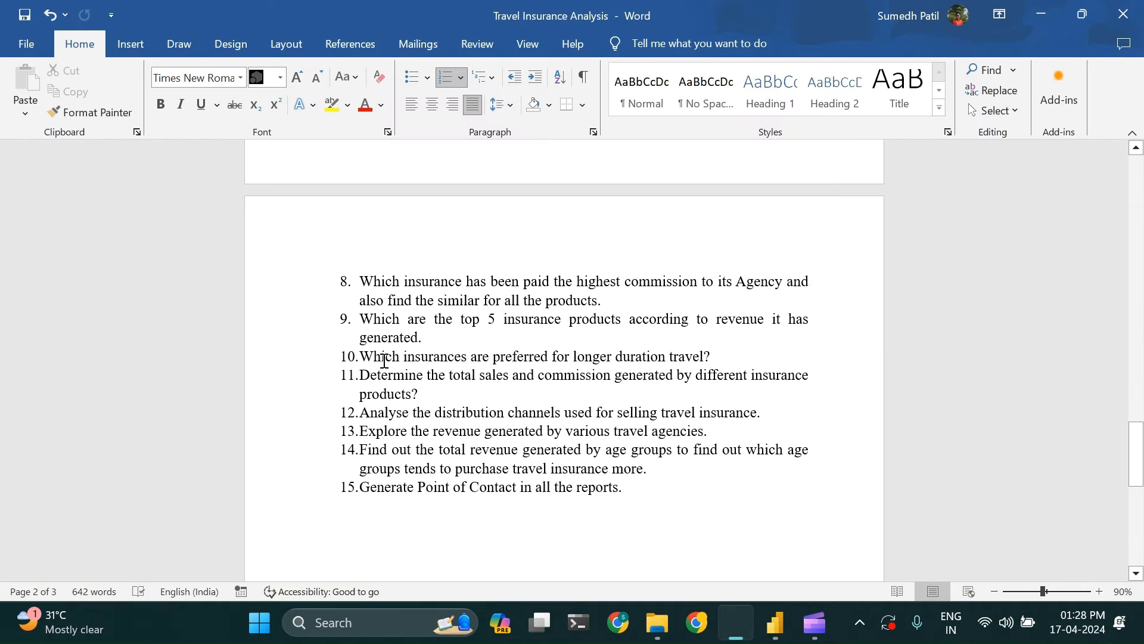
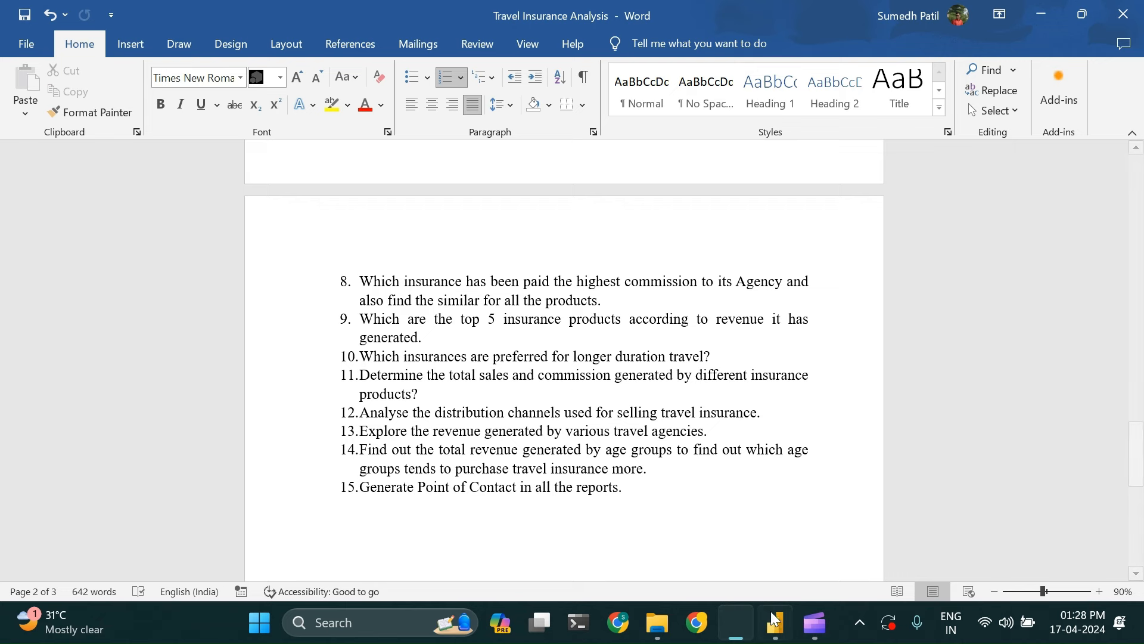
pyautogui.moveTo(775, 622)
pyautogui.click(749, 501)
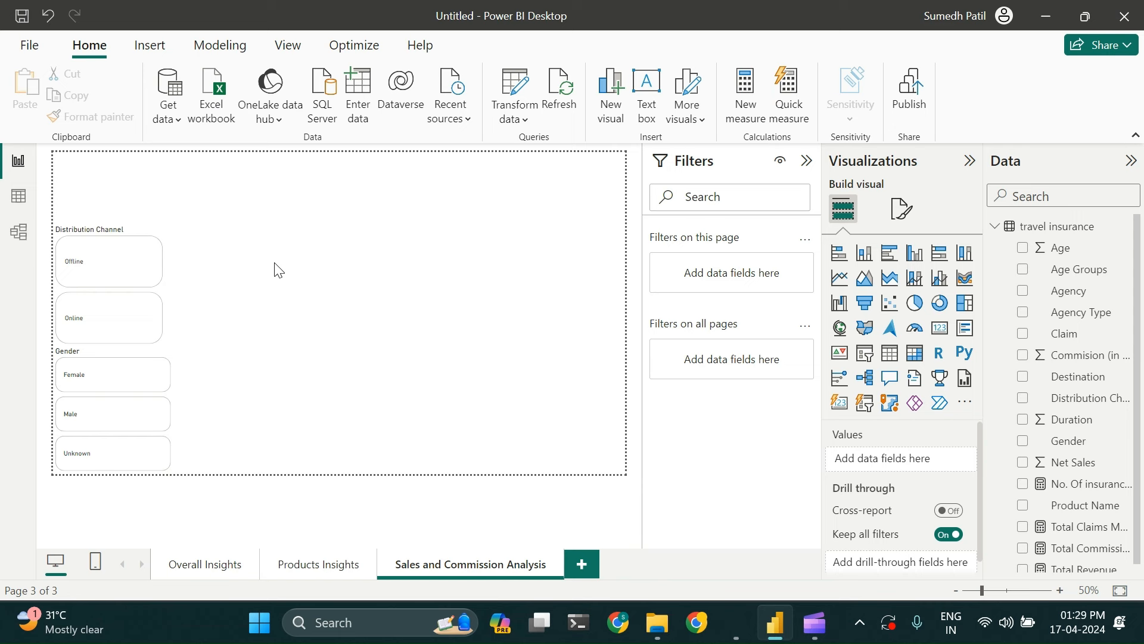
# Add a Product Name table to the Sales and Commission Analysis page, widen it and move it to the page's middle
pyautogui.scroll(-1, 1078, 510)
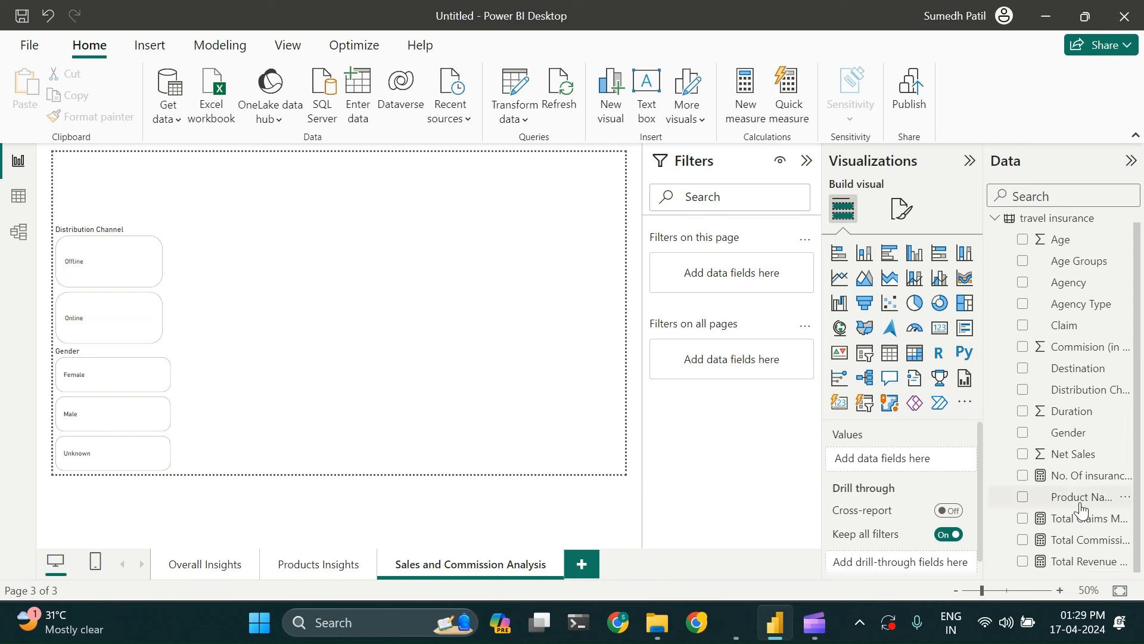
pyautogui.click(1023, 498)
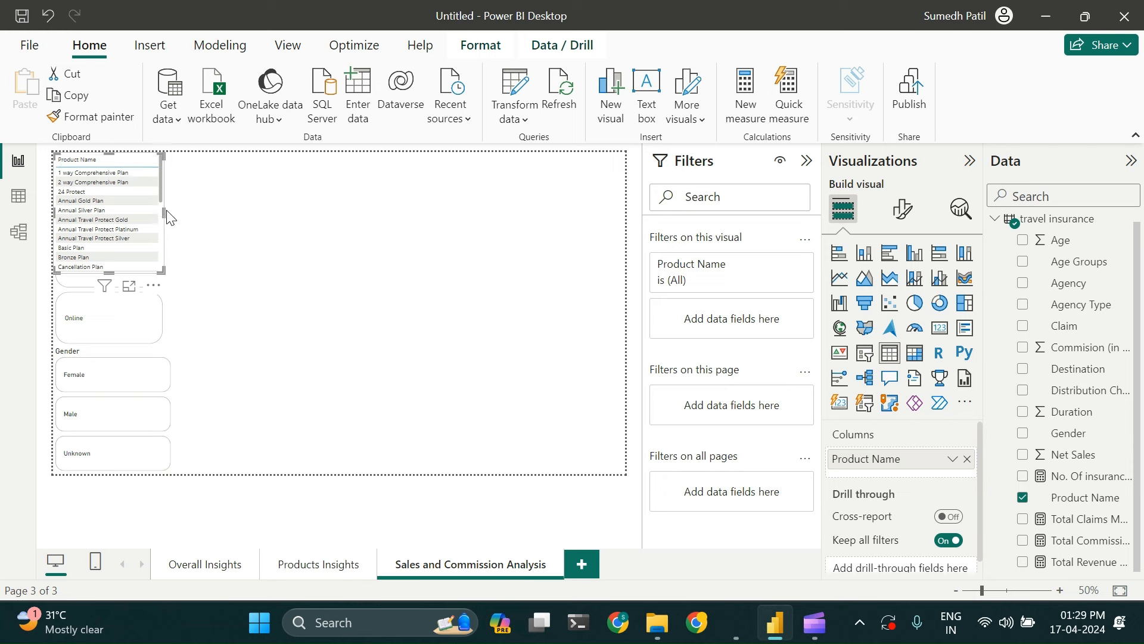
pyautogui.moveTo(163, 212); pyautogui.dragTo(476, 313)
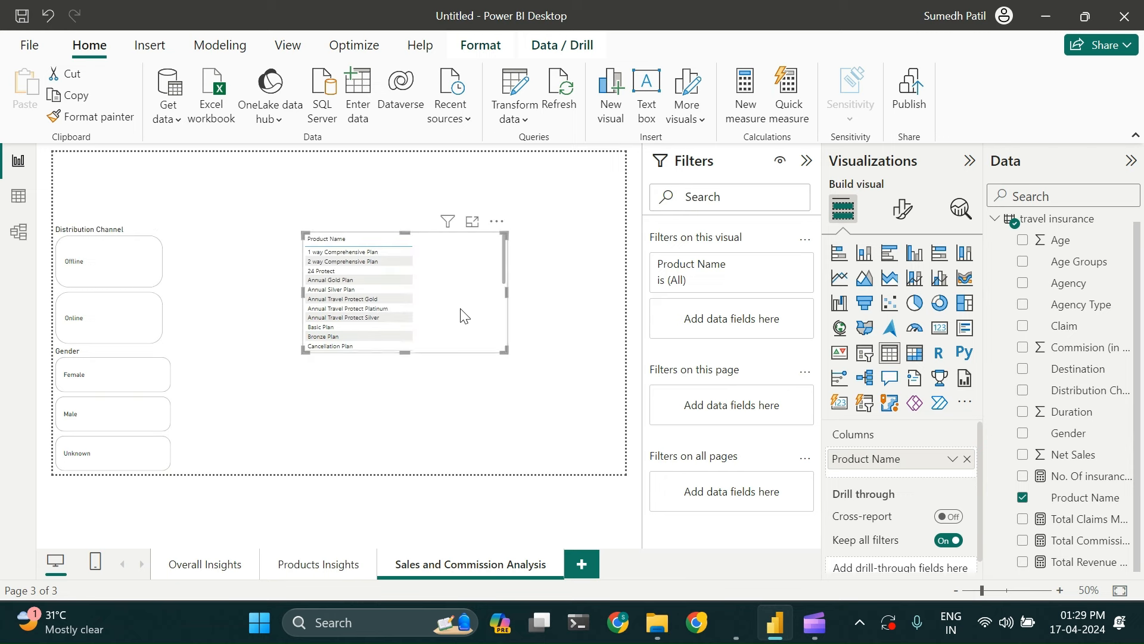
# Add Total Revenue Generated and Total Commission Paid as columns of the Product Name table
pyautogui.click(1022, 561)
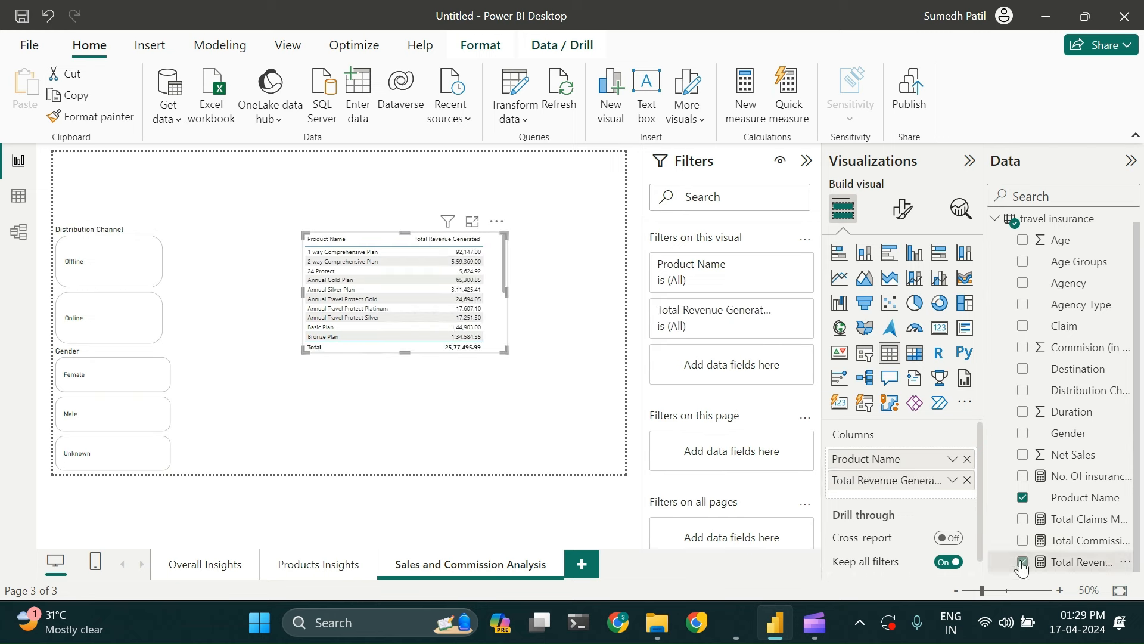
pyautogui.click(1023, 541)
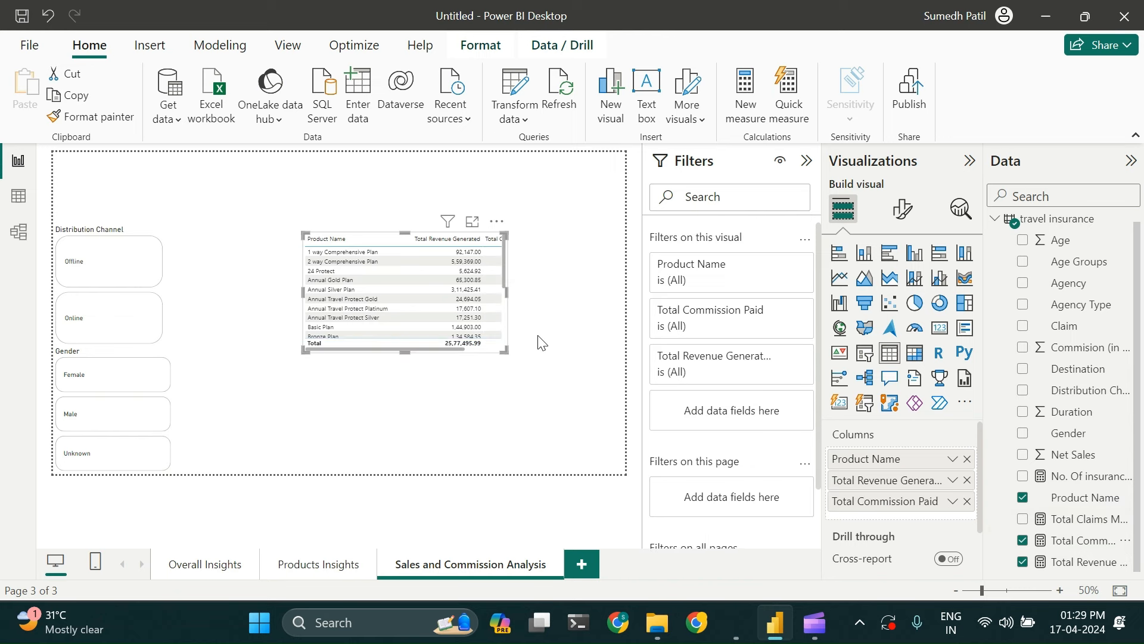
pyautogui.click(566, 302)
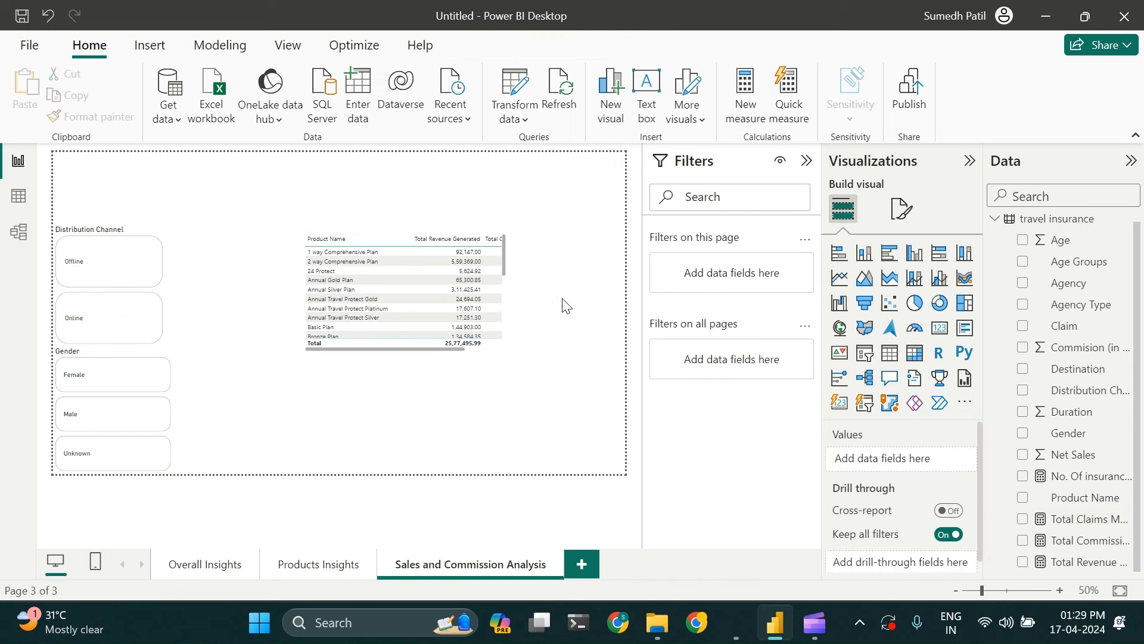
pyautogui.click(504, 298)
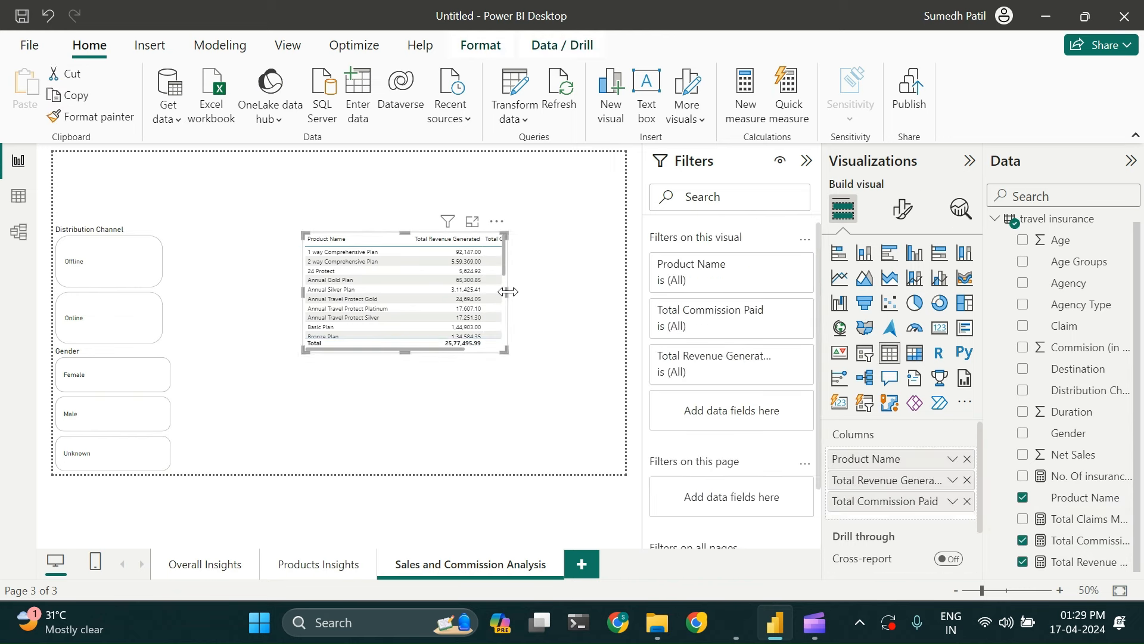
# Widen the Product Name table to fit all three columns and convert it to a clustered column chart
pyautogui.moveTo(507, 291); pyautogui.dragTo(561, 291)
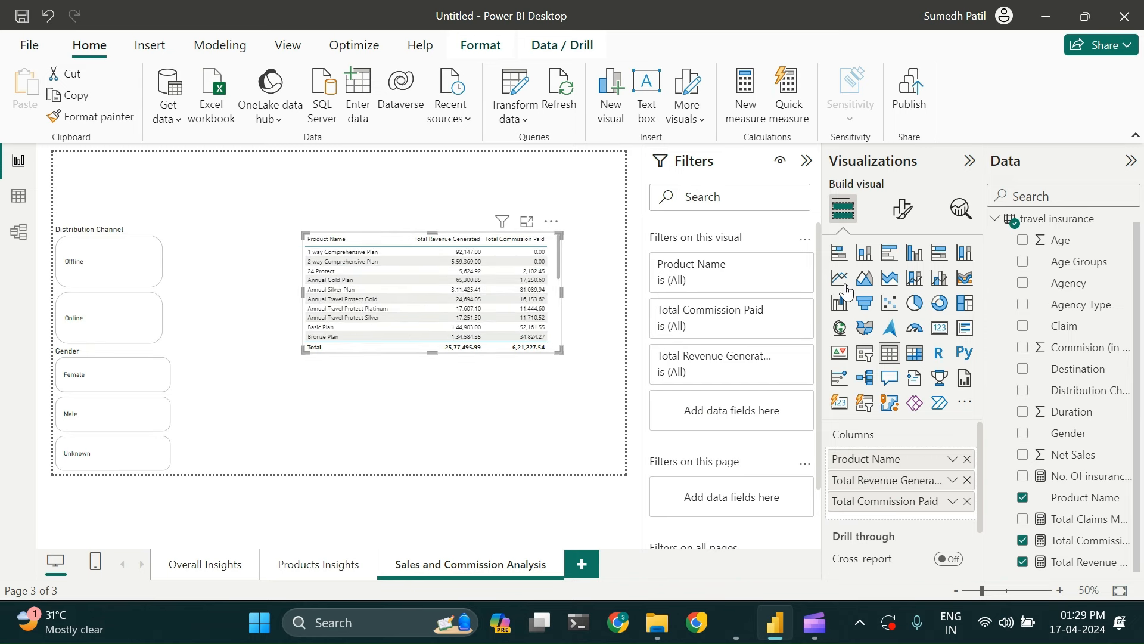
pyautogui.click(915, 256)
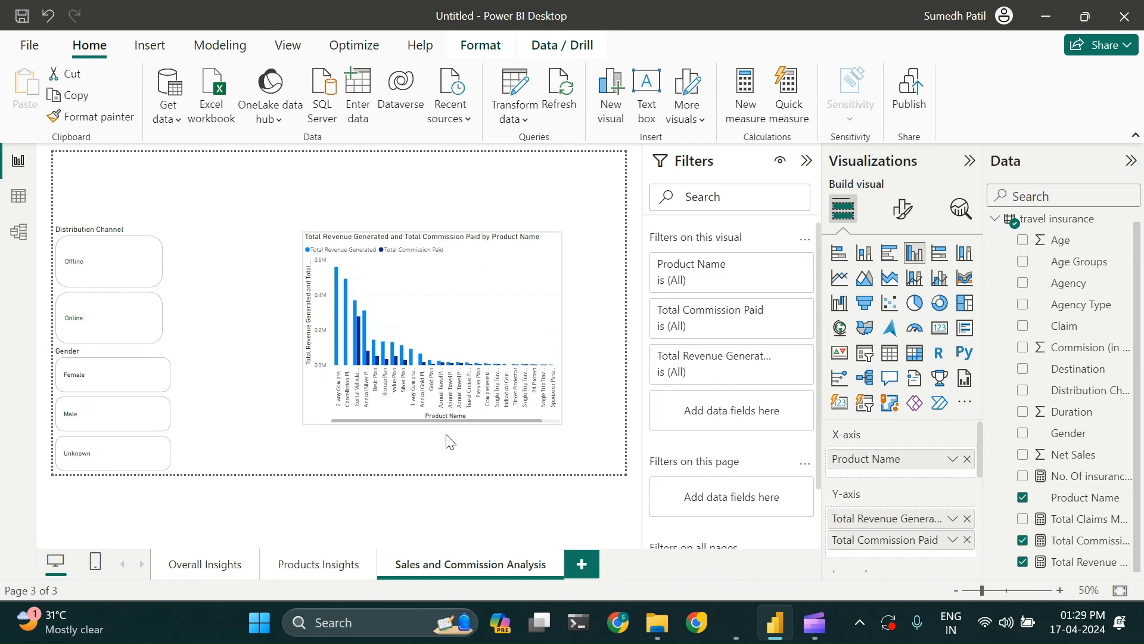
# Examine the revenue and commission columns of each product in the clustered column chart
pyautogui.scroll(4, 401, 363)
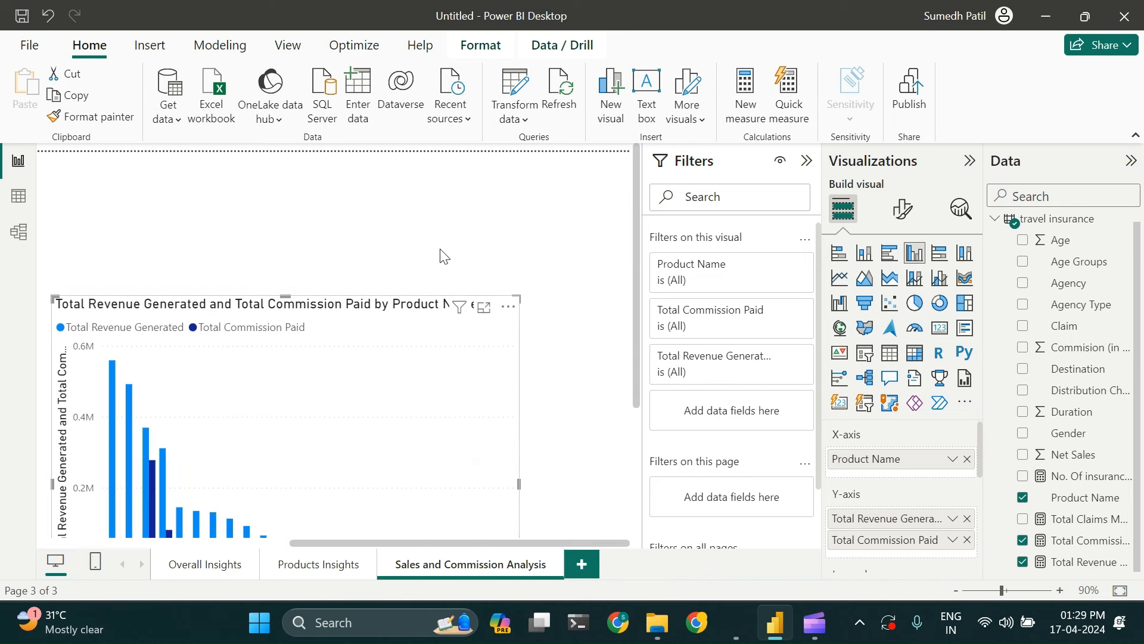
pyautogui.scroll(-2, 450, 247)
pyautogui.hscroll(-3, 568, 427)
pyautogui.scroll(-2, 504, 349)
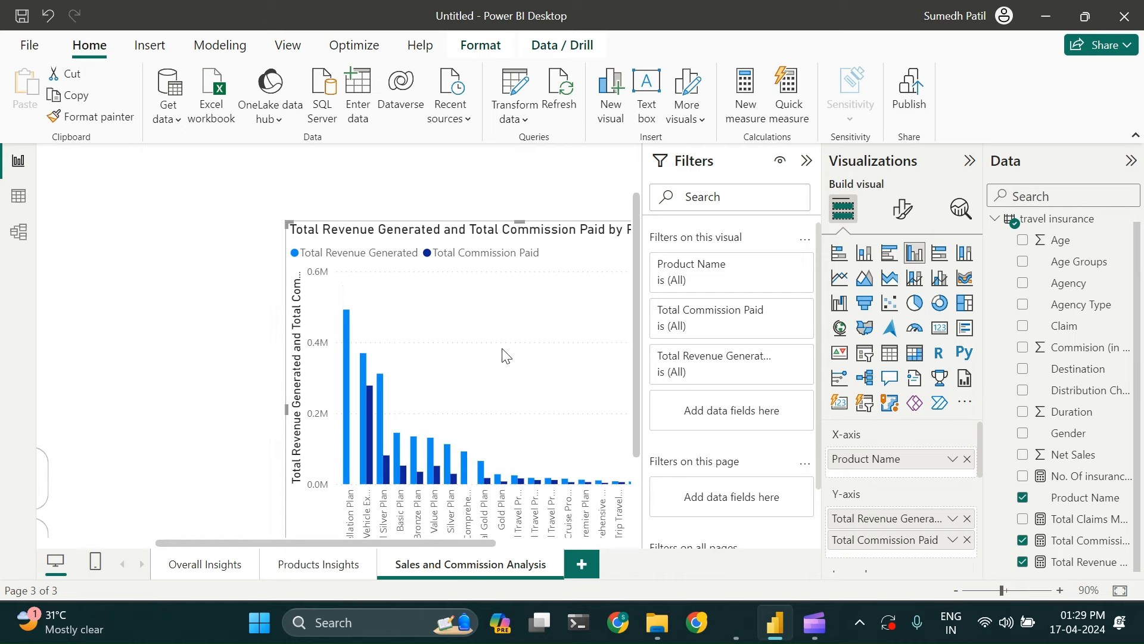
pyautogui.scroll(2, 503, 349)
pyautogui.click(118, 302)
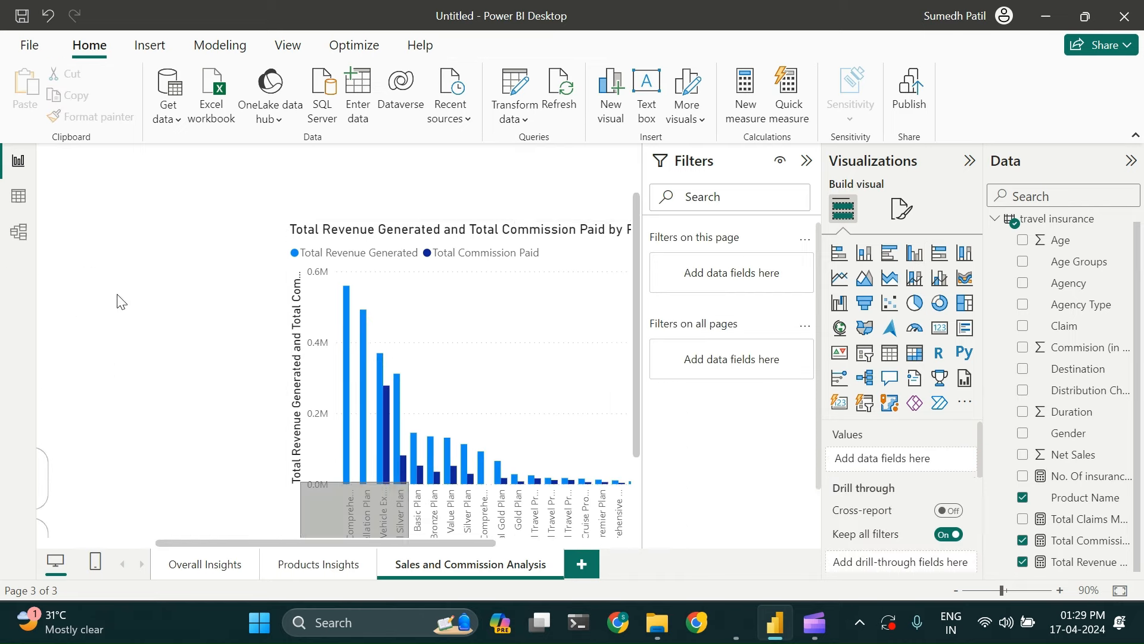
pyautogui.hscroll(-1, 263, 357)
pyautogui.hscroll(3, 265, 355)
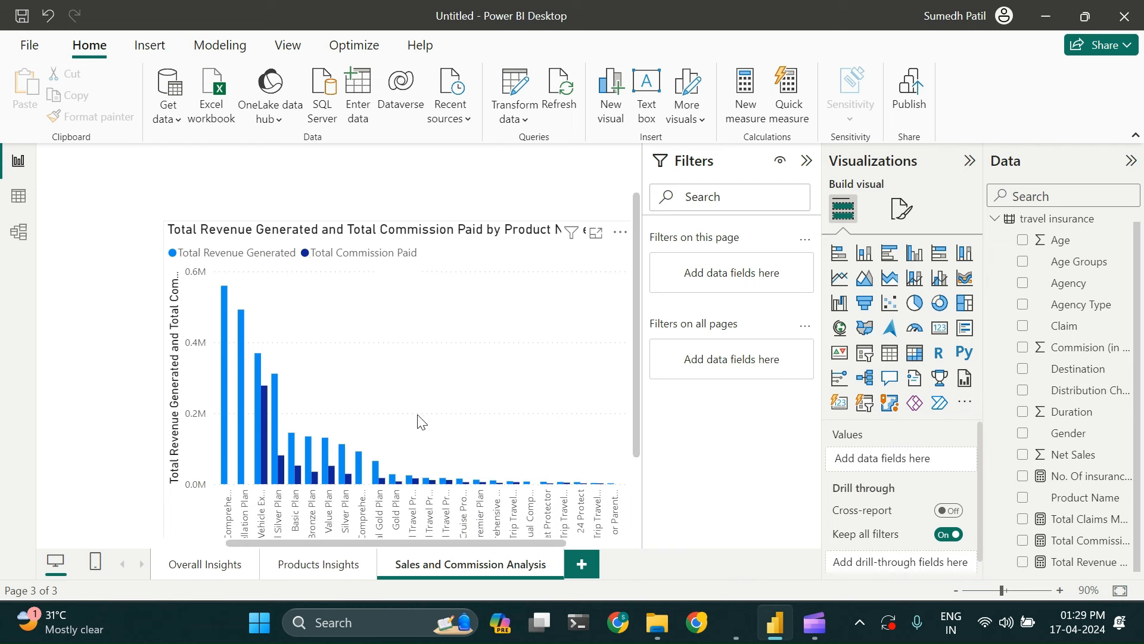
# Copy the formatting of the Count of Destination chart on Products Insights onto the revenue and commission chart with Format painter
pyautogui.click(310, 565)
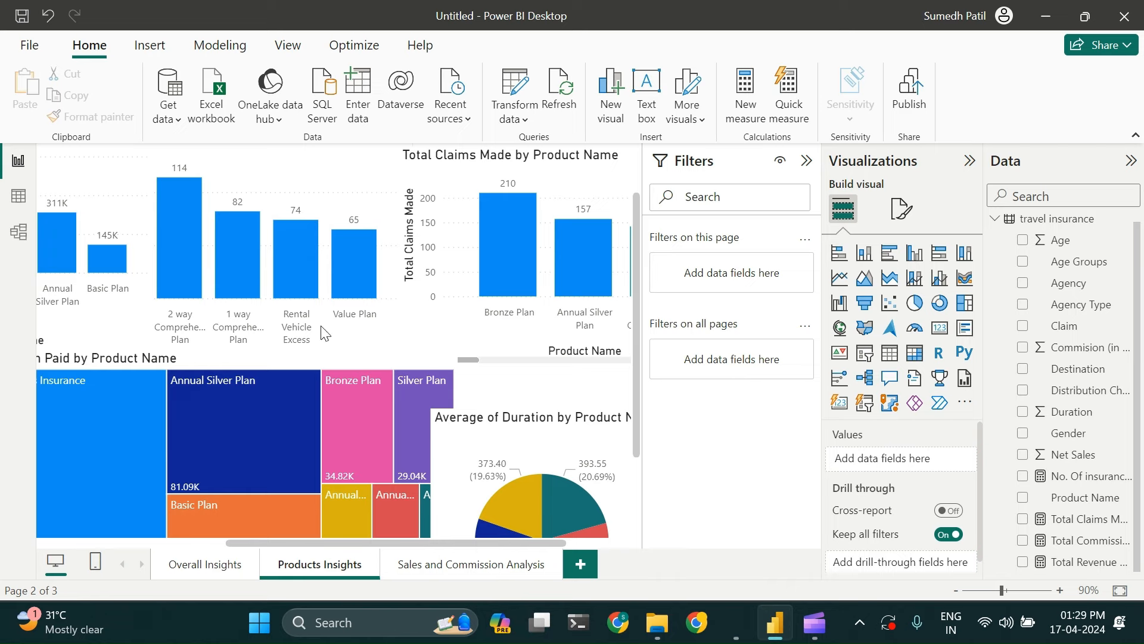
pyautogui.click(245, 307)
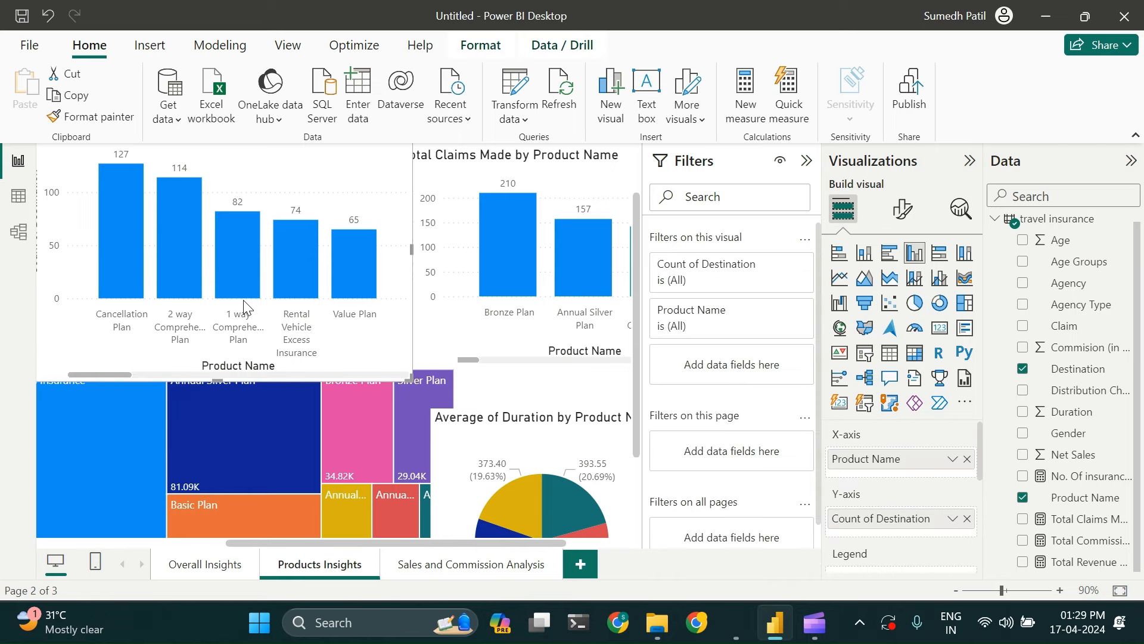
pyautogui.click(89, 116)
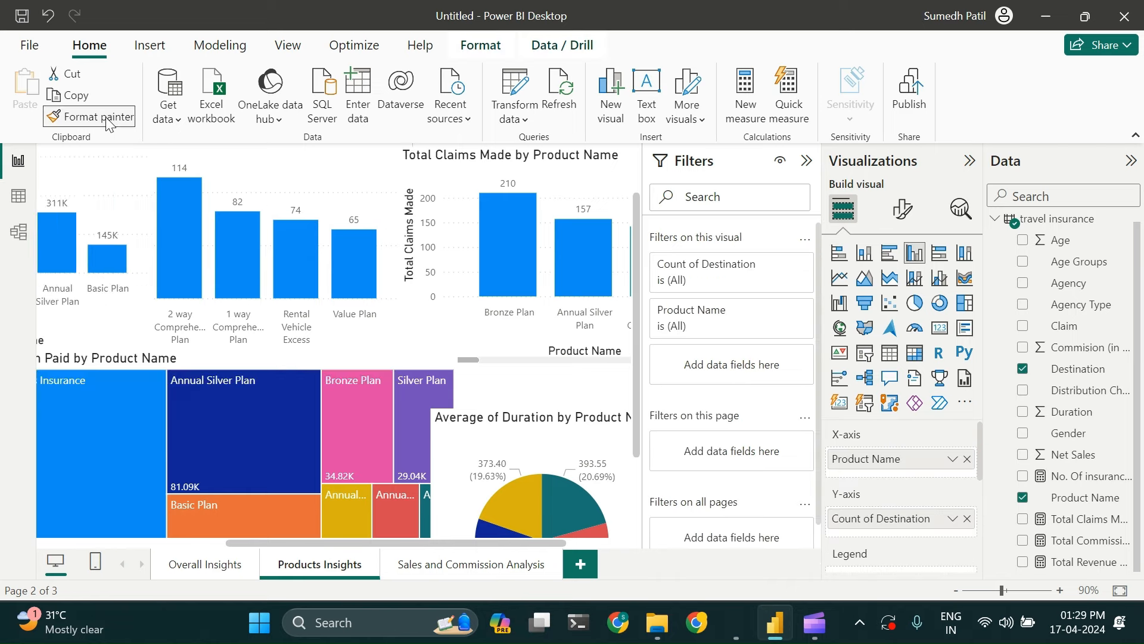
pyautogui.click(441, 574)
pyautogui.click(404, 352)
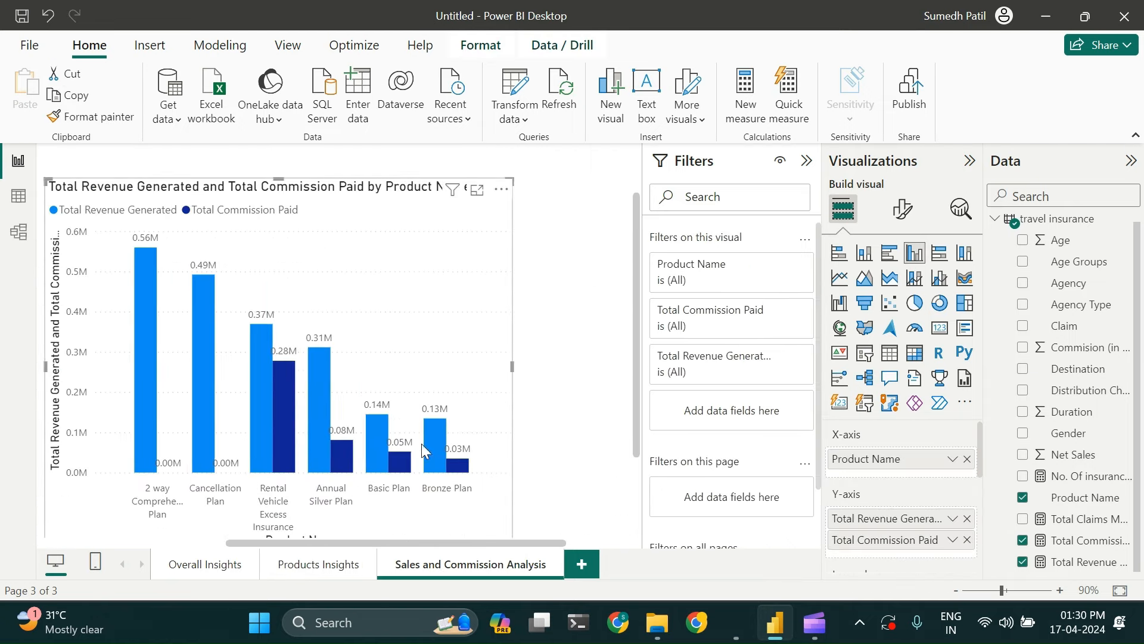
# Collapse the Filters pane, move the revenue and commission chart beside the slicers, and adjust its height
pyautogui.moveTo(282, 191); pyautogui.dragTo(460, 204)
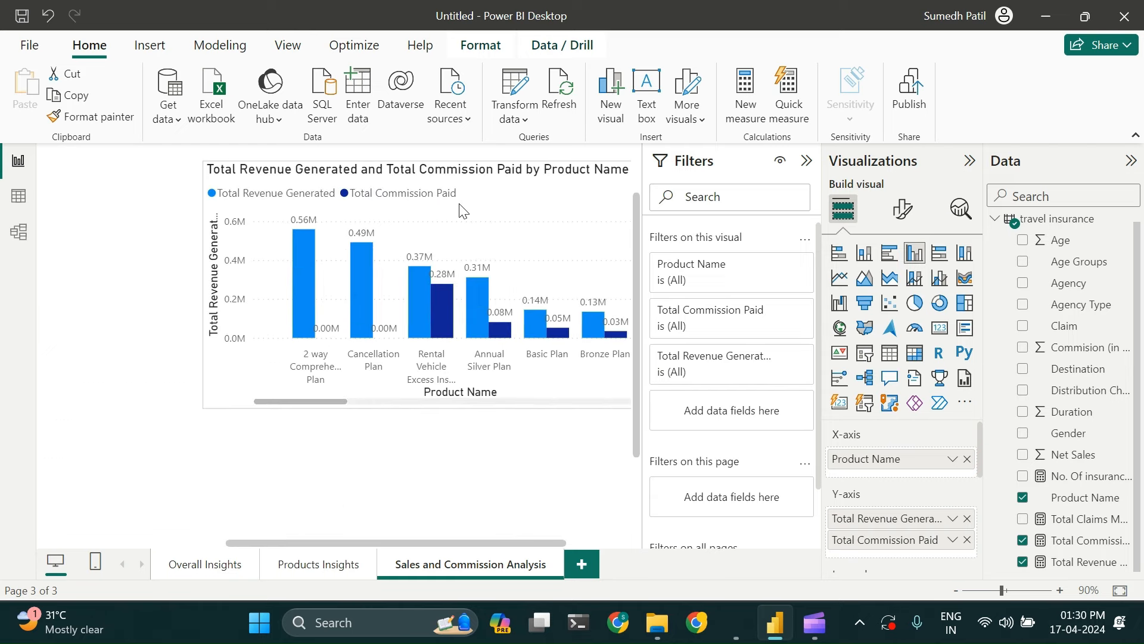
pyautogui.click(806, 161)
pyautogui.scroll(-3, 653, 383)
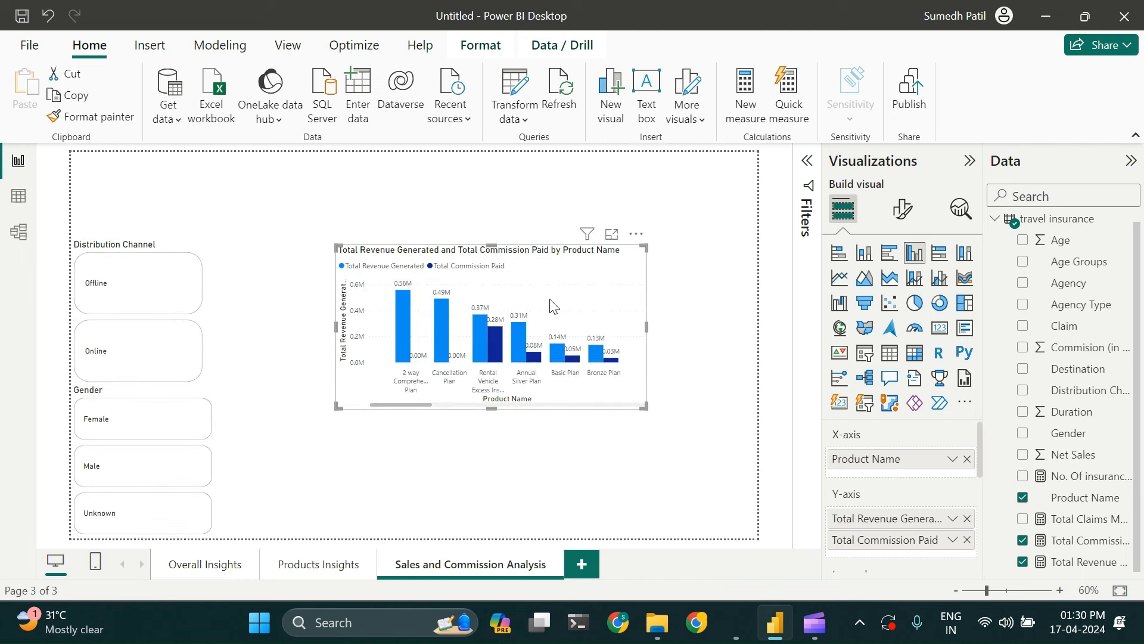
pyautogui.moveTo(544, 331); pyautogui.dragTo(459, 306)
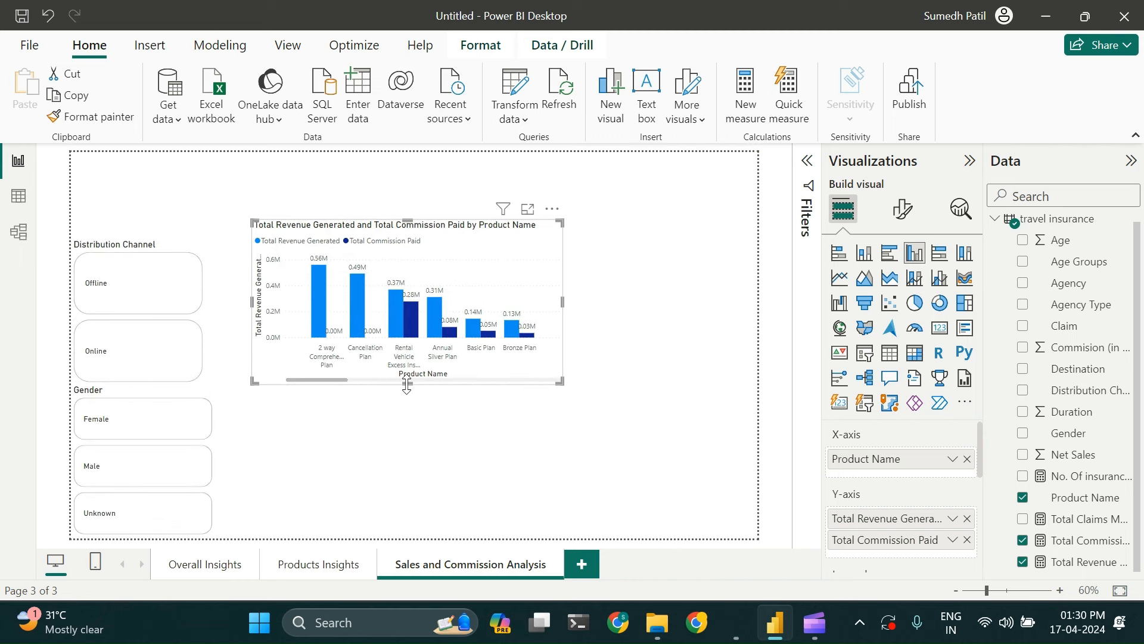
pyautogui.moveTo(406, 383); pyautogui.dragTo(408, 420)
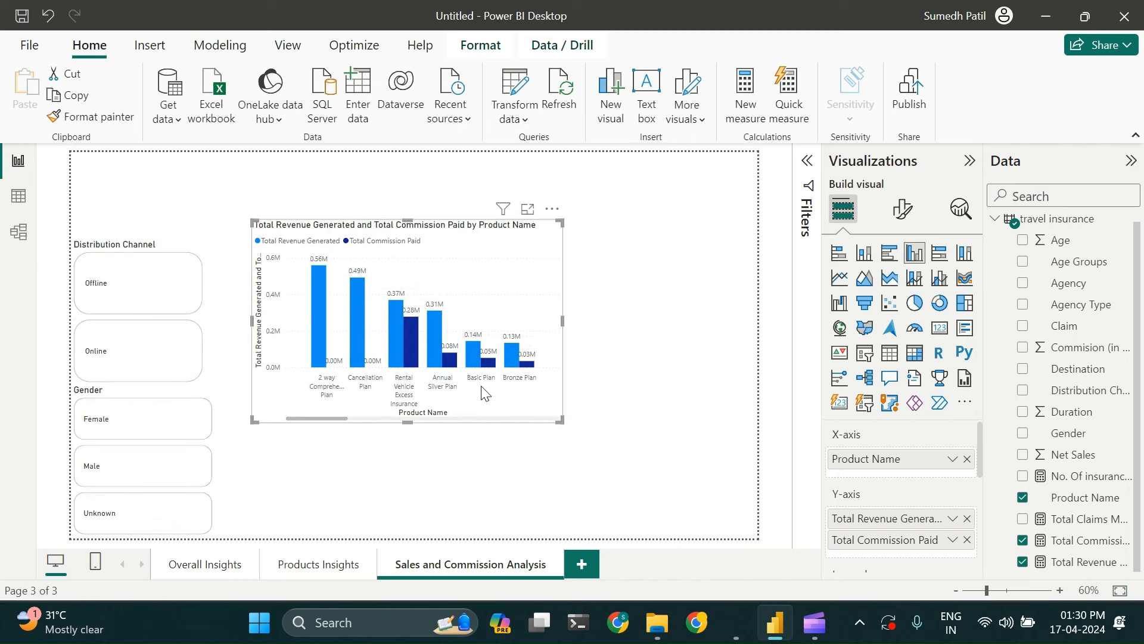
# Inspect the chart's revenue and commission data labels across the products along the X-axis
pyautogui.scroll(4, 484, 392)
pyautogui.scroll(-5, 445, 373)
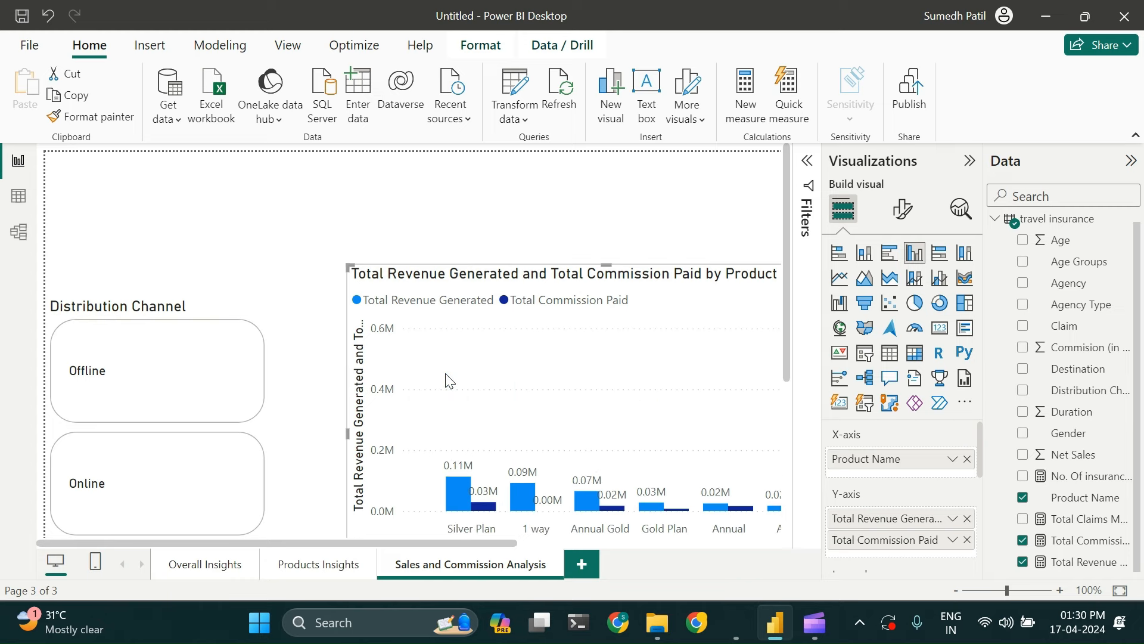
pyautogui.scroll(5, 446, 374)
pyautogui.hscroll(5, 569, 227)
pyautogui.scroll(-1, 569, 227)
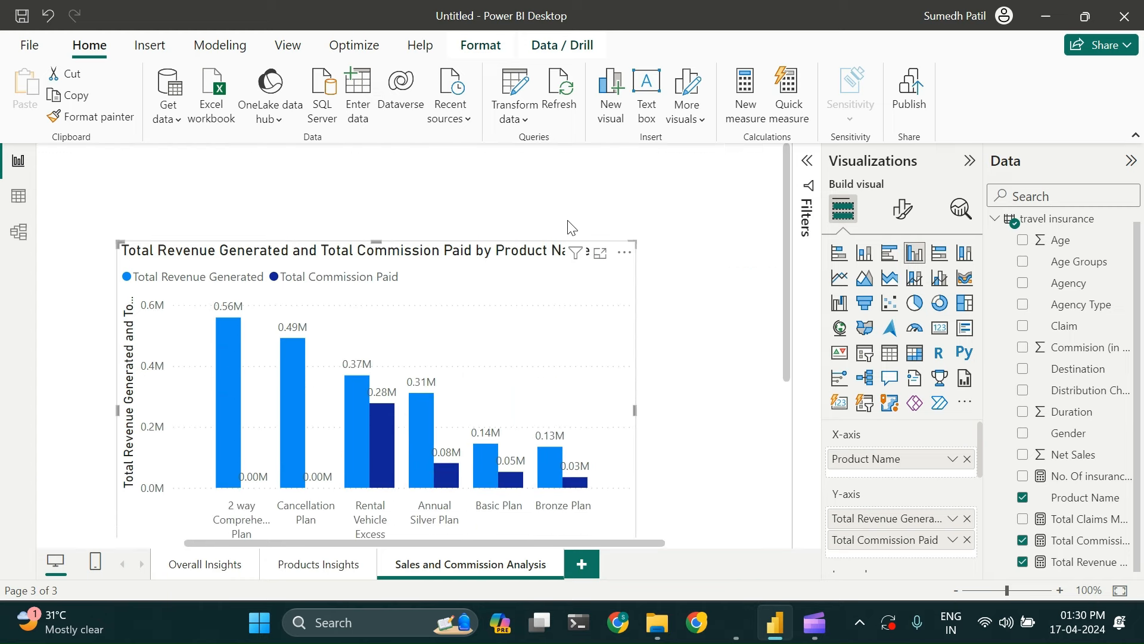
pyautogui.scroll(-3, 571, 227)
pyautogui.scroll(-8, 377, 358)
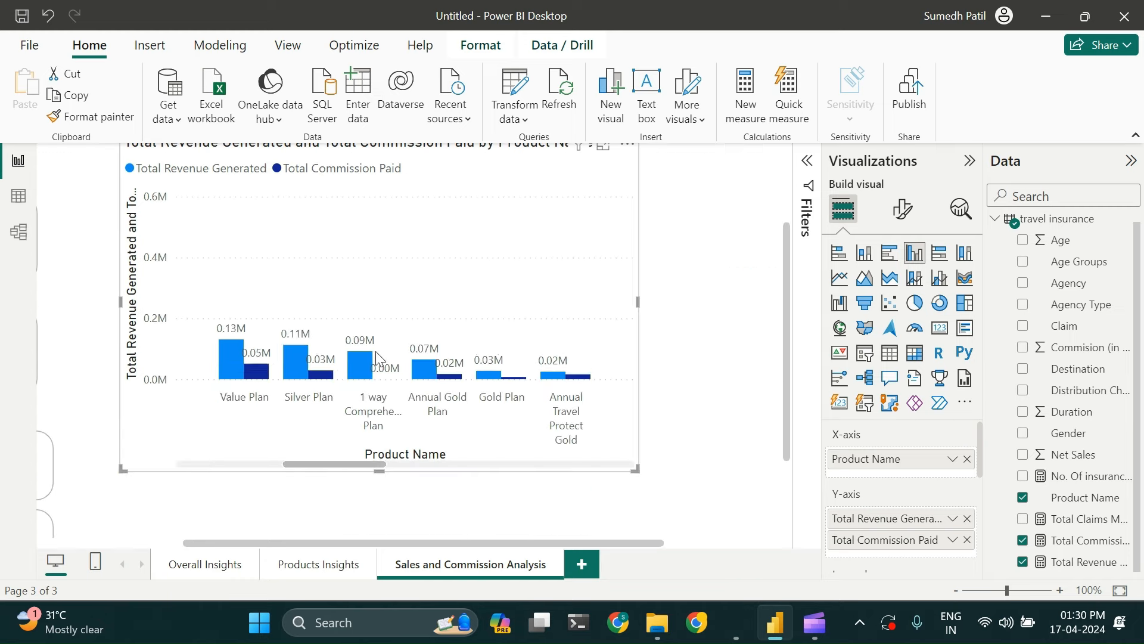
pyautogui.scroll(8, 377, 358)
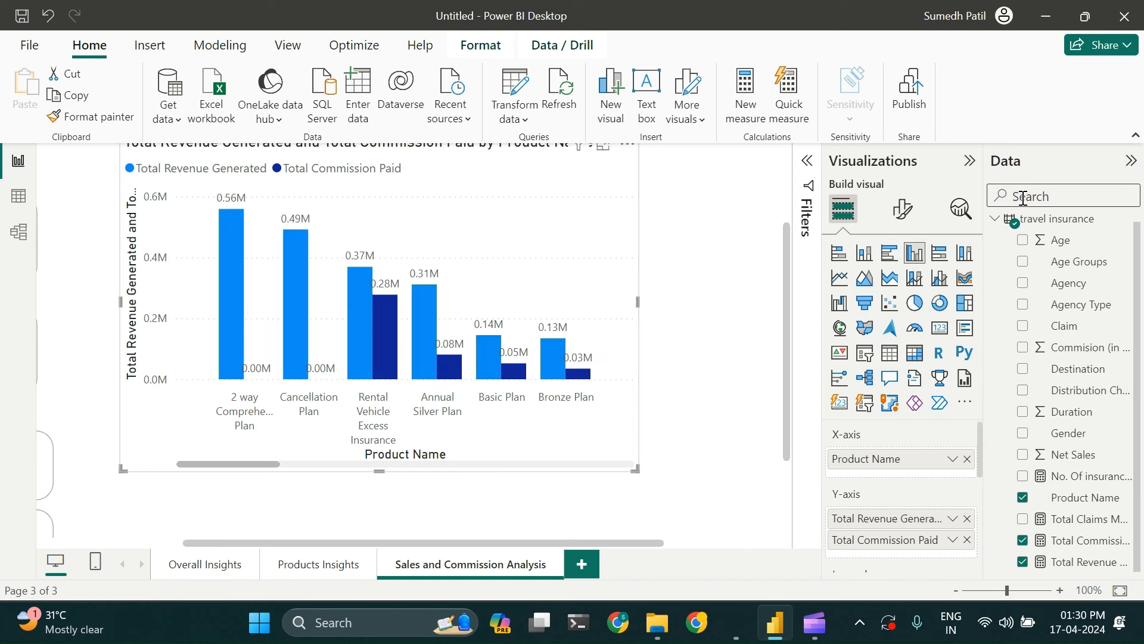
# Set the display units of the chart's Y-axis values to Thousands
pyautogui.click(903, 208)
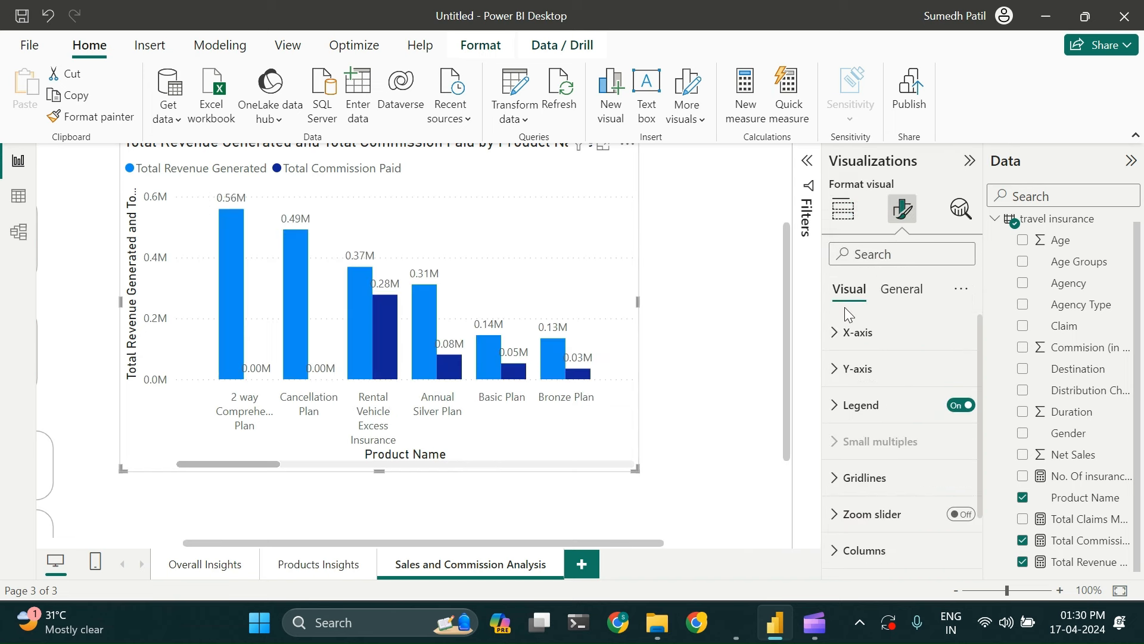
pyautogui.click(844, 334)
pyautogui.click(846, 340)
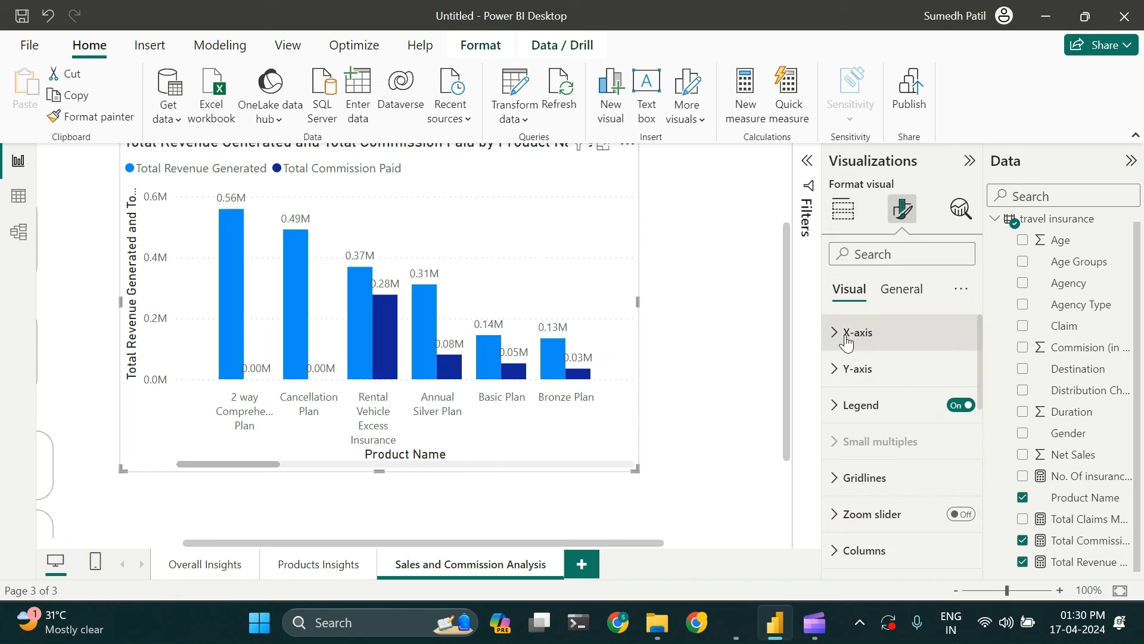
pyautogui.click(857, 367)
pyautogui.scroll(-2, 870, 417)
pyautogui.click(877, 435)
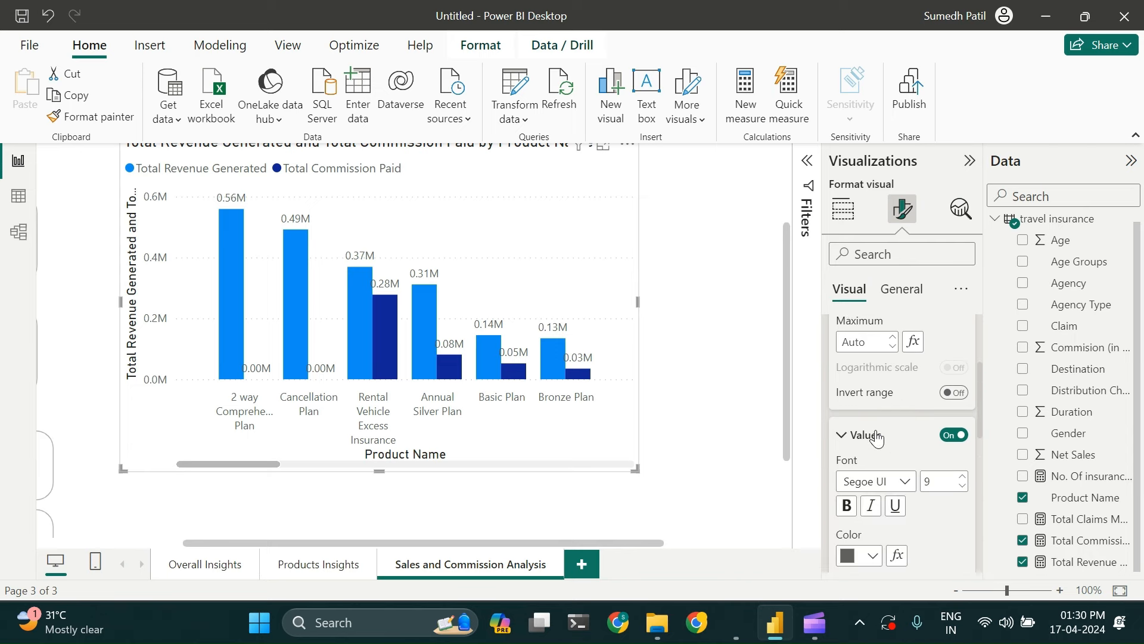
pyautogui.scroll(-2, 884, 478)
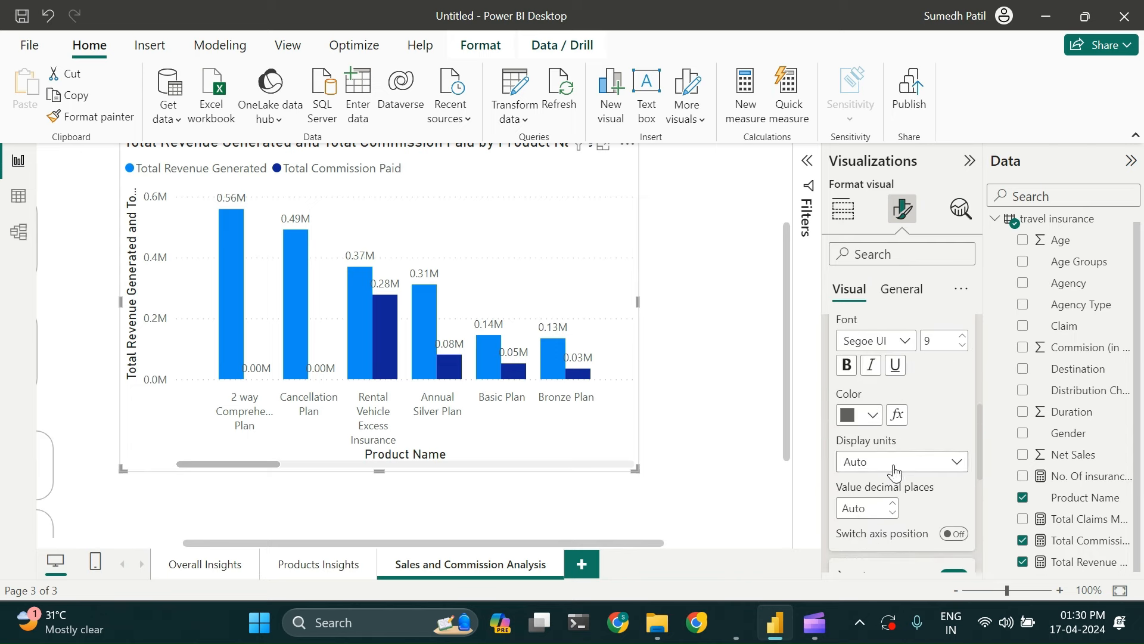
pyautogui.click(893, 465)
pyautogui.click(863, 502)
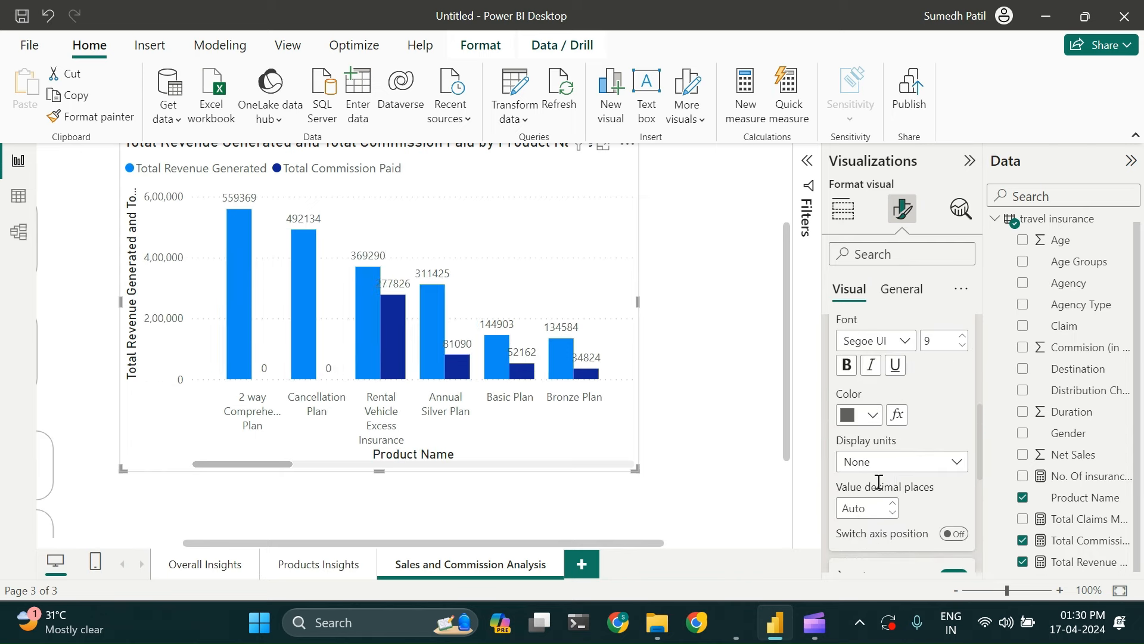
pyautogui.click(881, 464)
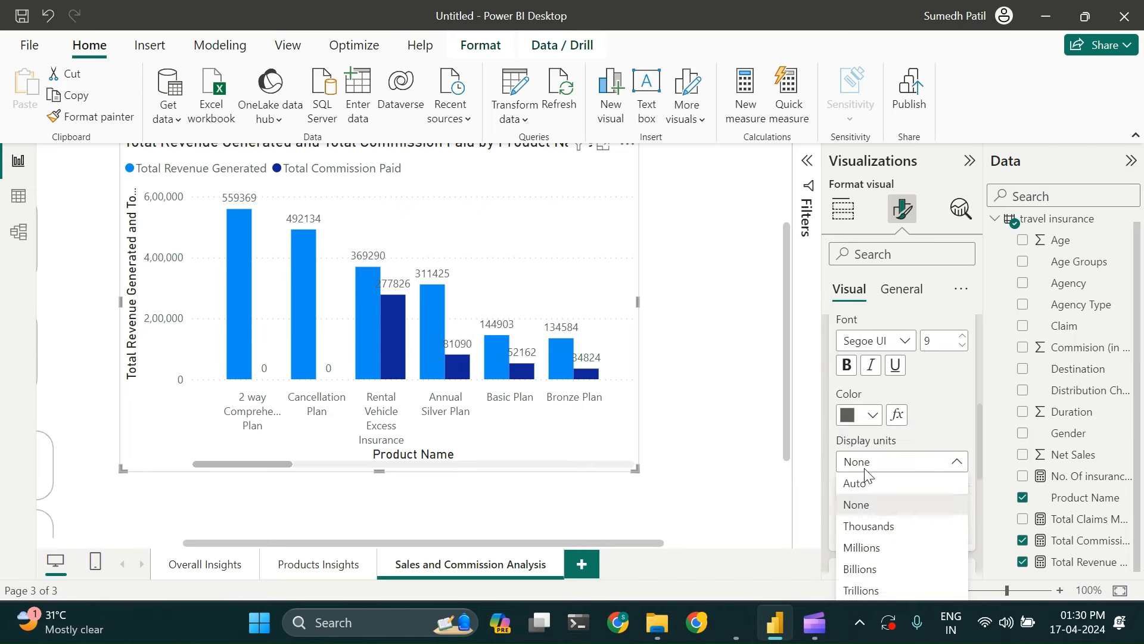
pyautogui.click(883, 527)
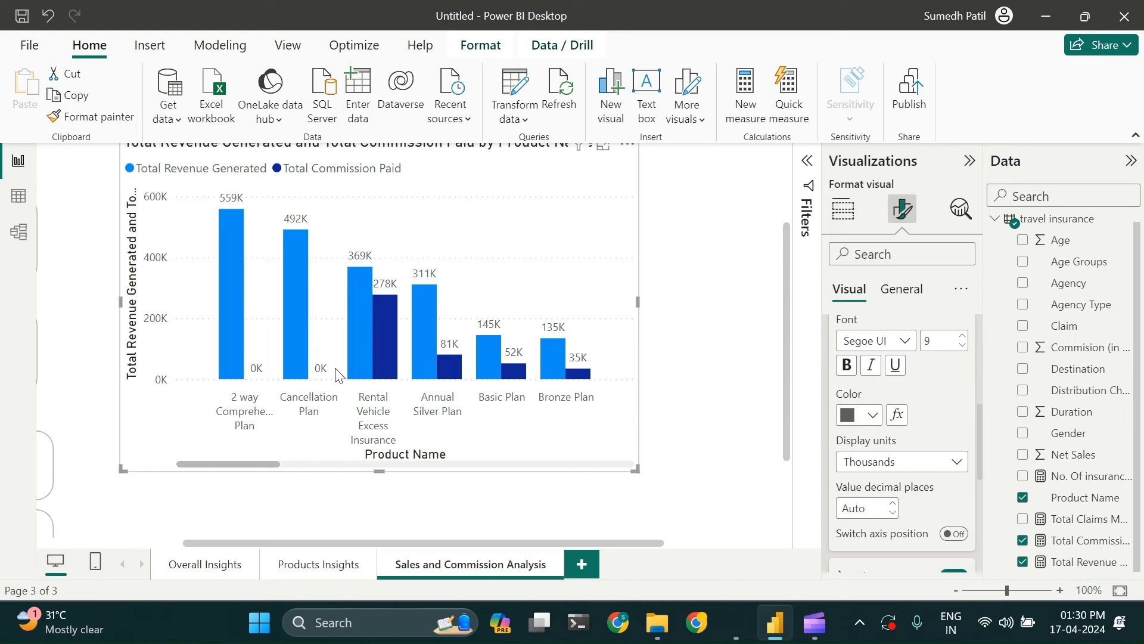
# Sort the revenue and commission chart's axis by Total Commission Paid
pyautogui.scroll(-1, 397, 258)
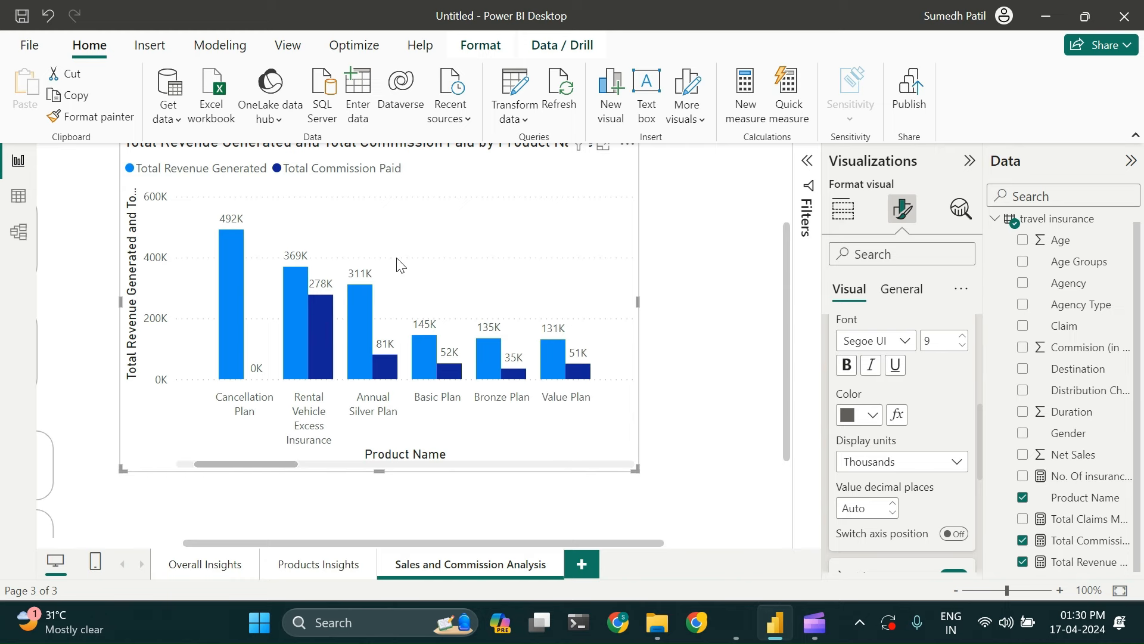
pyautogui.scroll(1, 397, 258)
pyautogui.keyDown('ctrl'); pyautogui.scroll(-1, 648, 272); pyautogui.keyUp('ctrl')
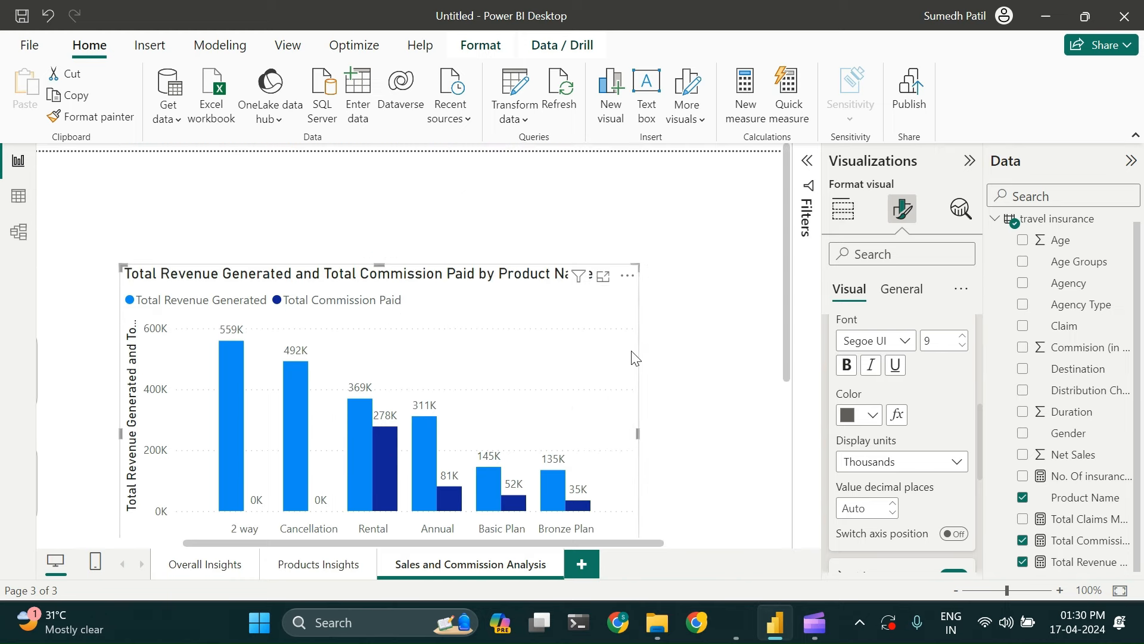
pyautogui.keyDown('ctrl'); pyautogui.scroll(-1, 601, 394); pyautogui.keyUp('ctrl')
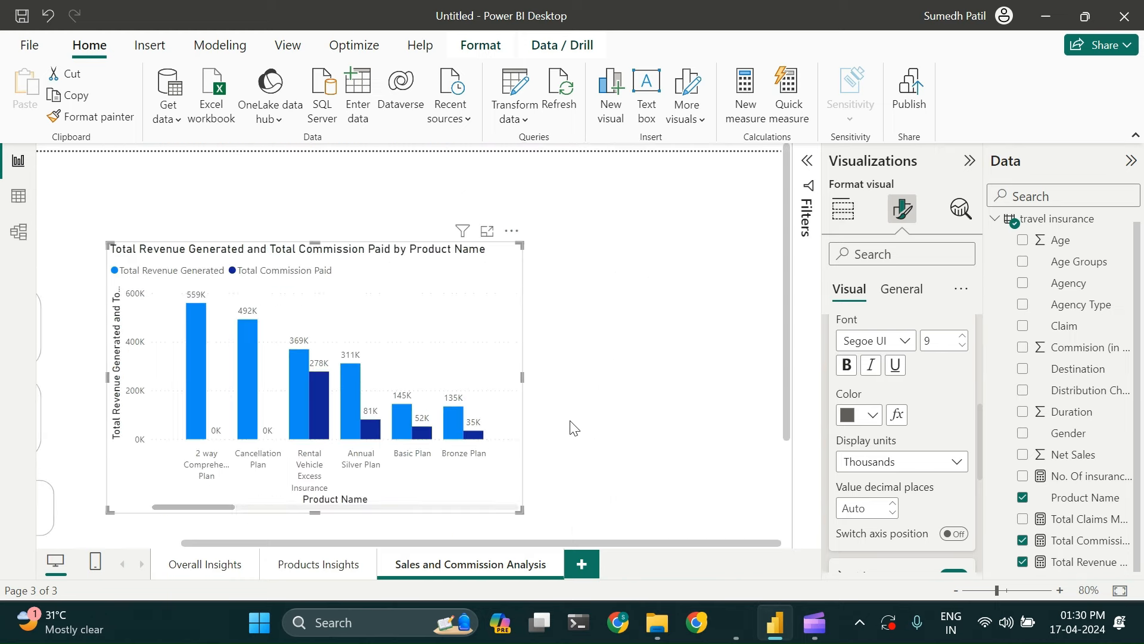
pyautogui.click(512, 231)
pyautogui.moveTo(563, 337)
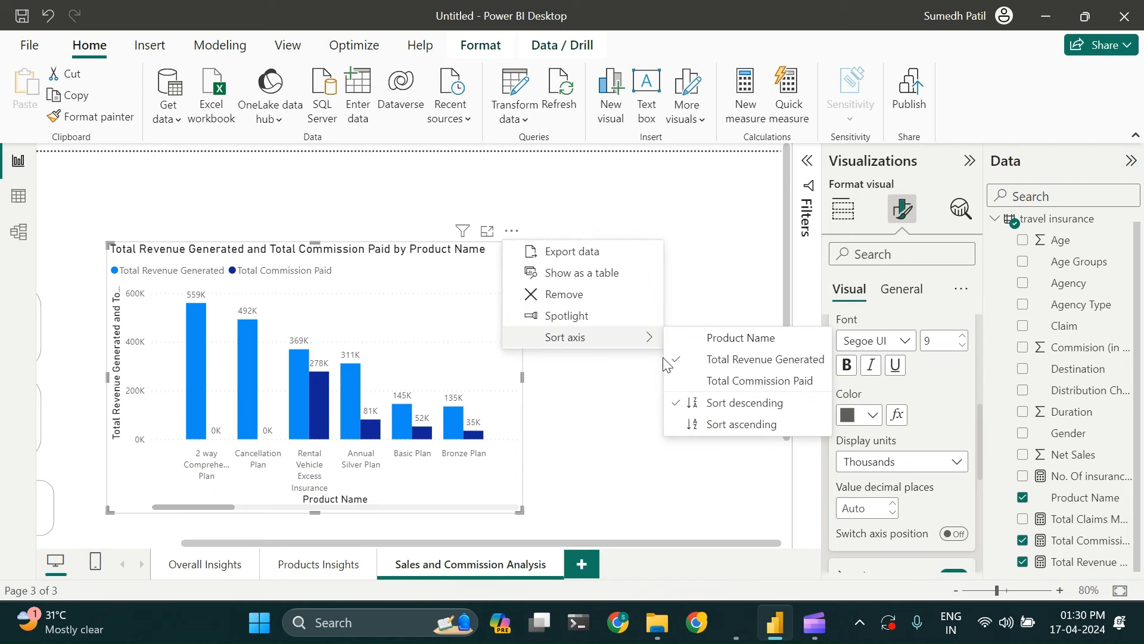
pyautogui.click(738, 382)
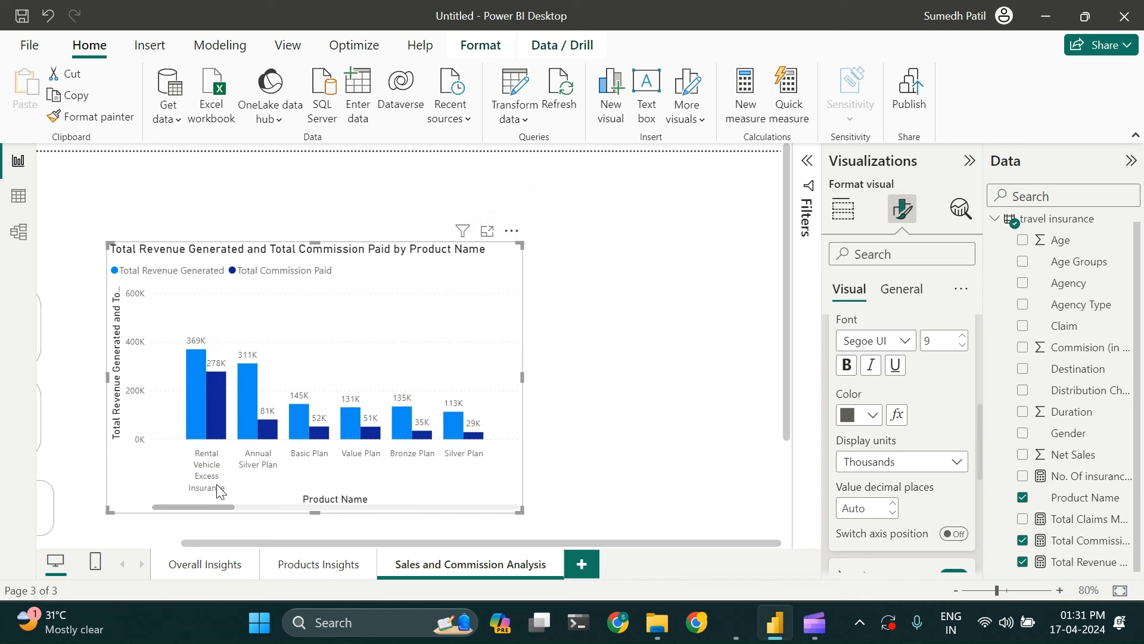
# Check the product charts on the Products Insights page and return to the Sales and Commission Analysis page
pyautogui.click(317, 574)
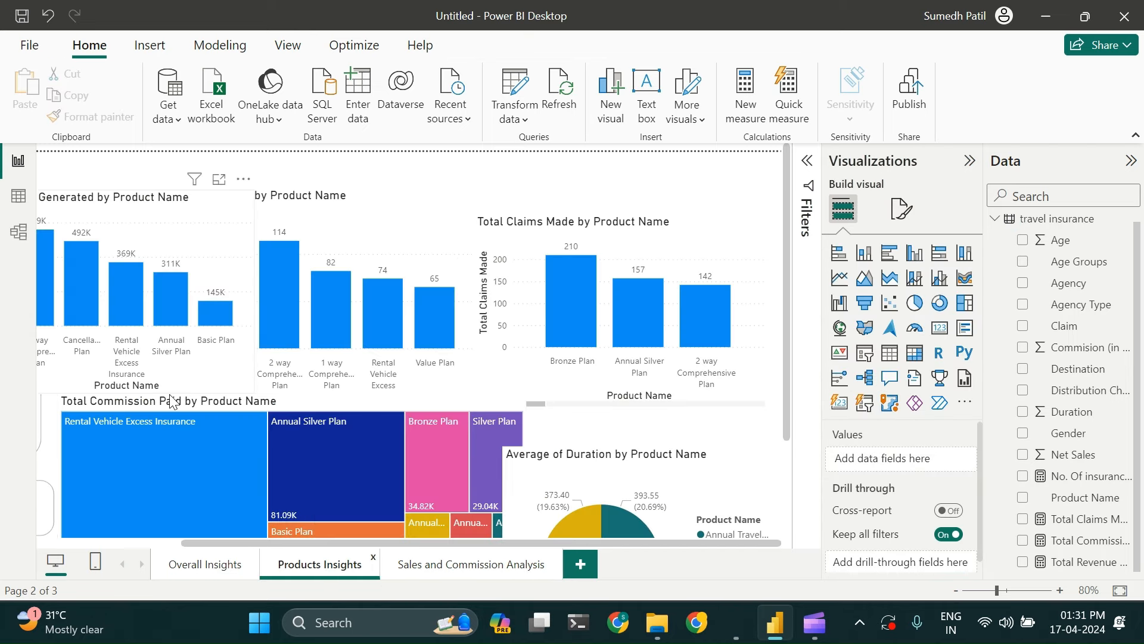
pyautogui.click(470, 572)
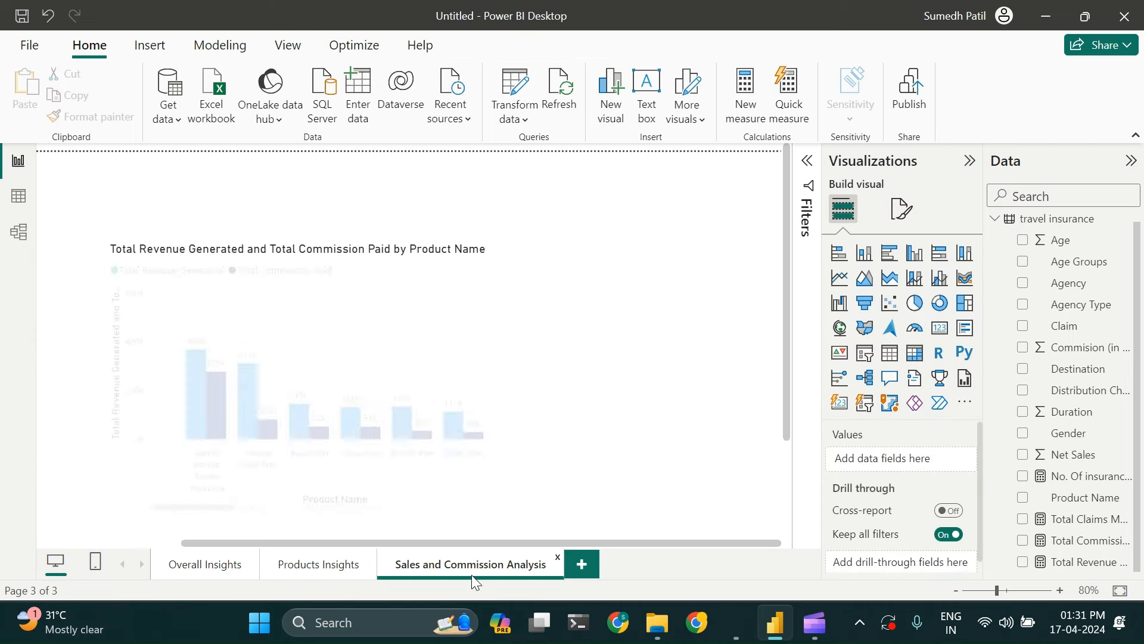
pyautogui.scroll(-2, 611, 328)
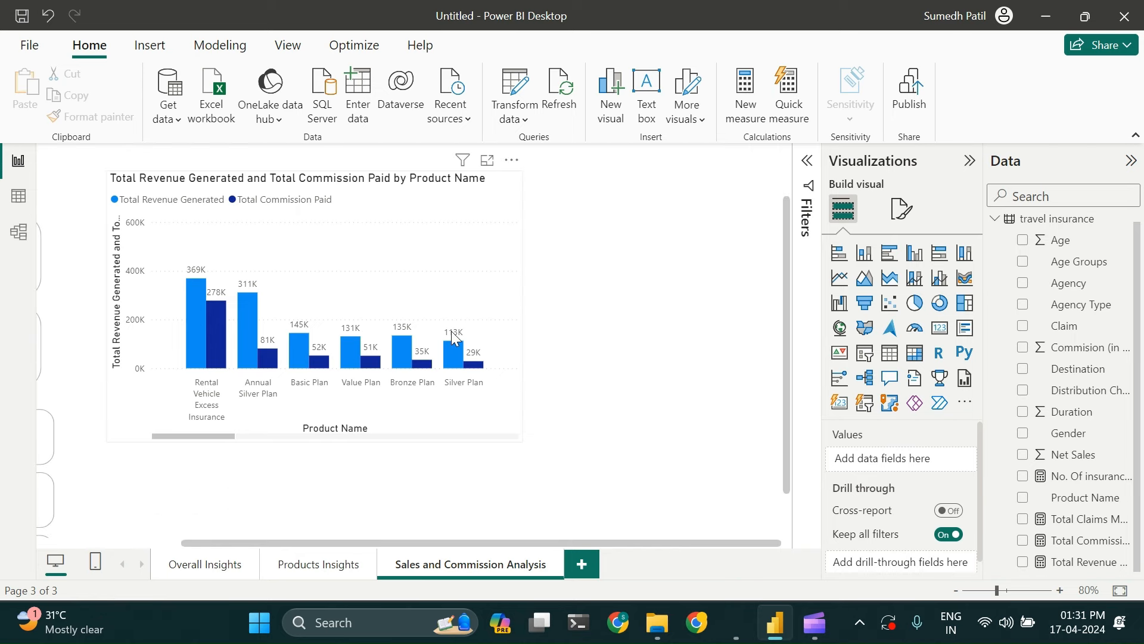
# Switch to the Travel Insurance Analysis document in Word to read the next analysis question
pyautogui.moveTo(737, 622)
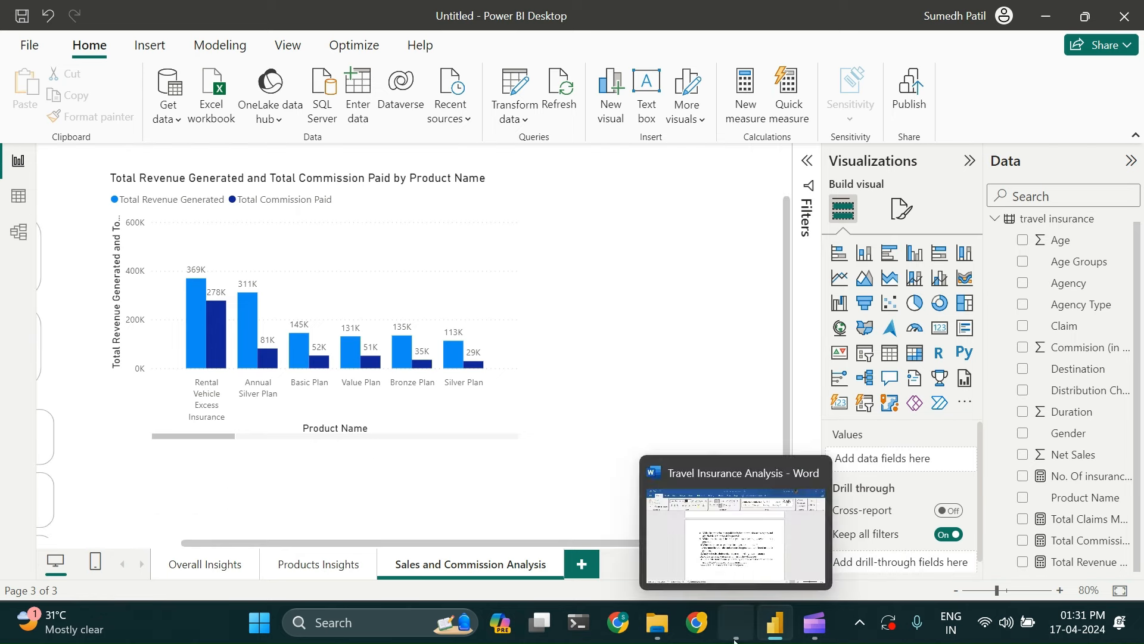
pyautogui.click(662, 462)
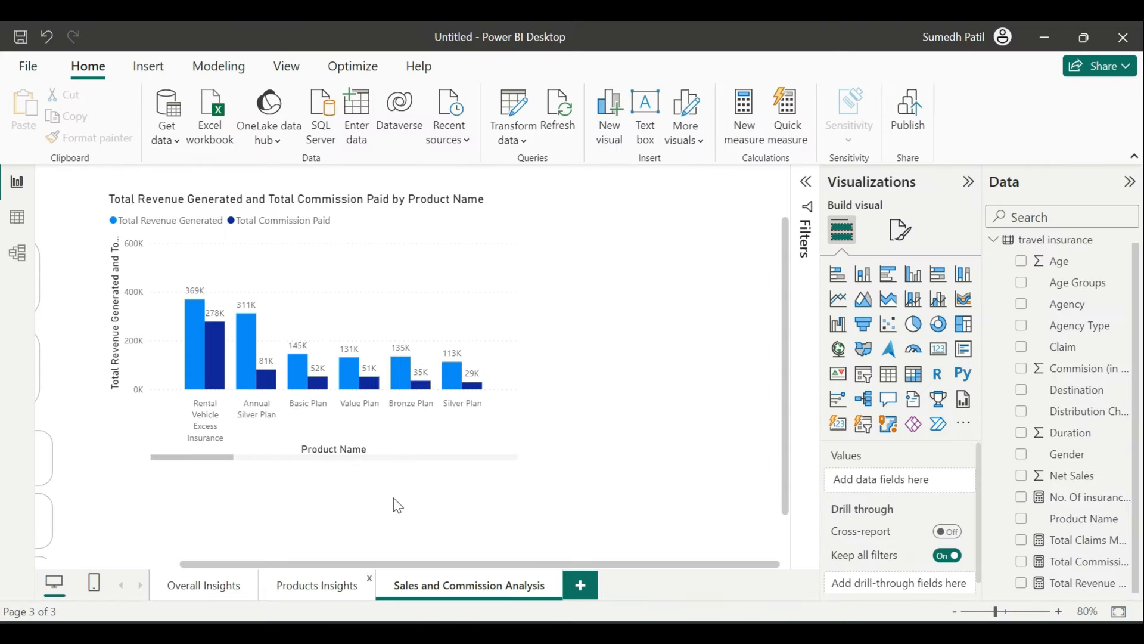
# Add a new table visual listing the Agency field on the Sales and Commission Analysis page
pyautogui.click(511, 419)
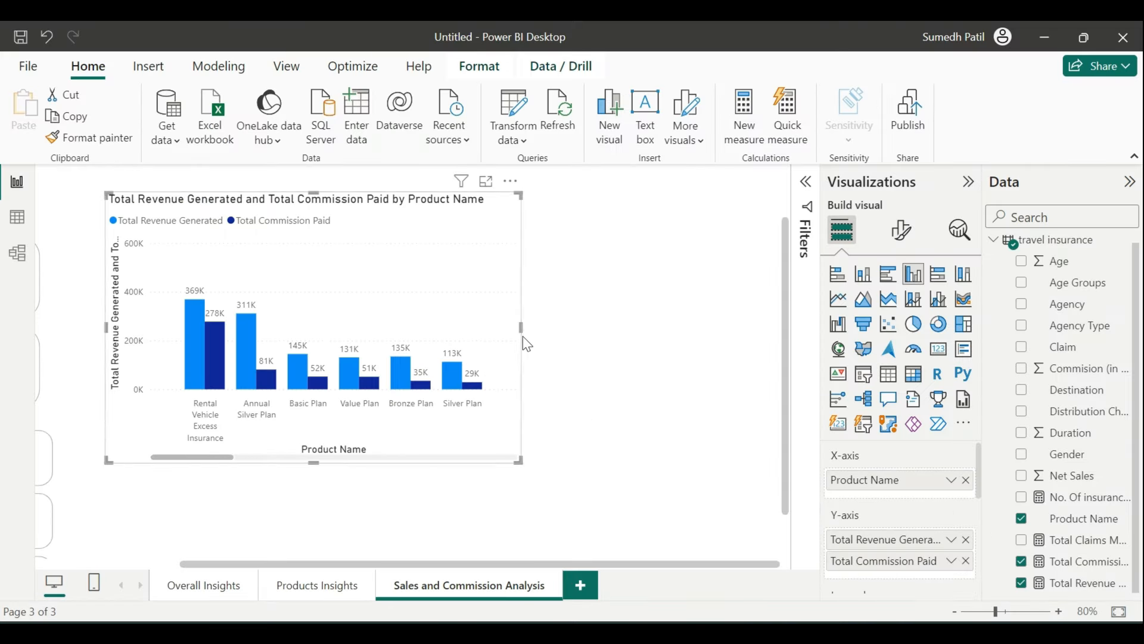
pyautogui.click(523, 331)
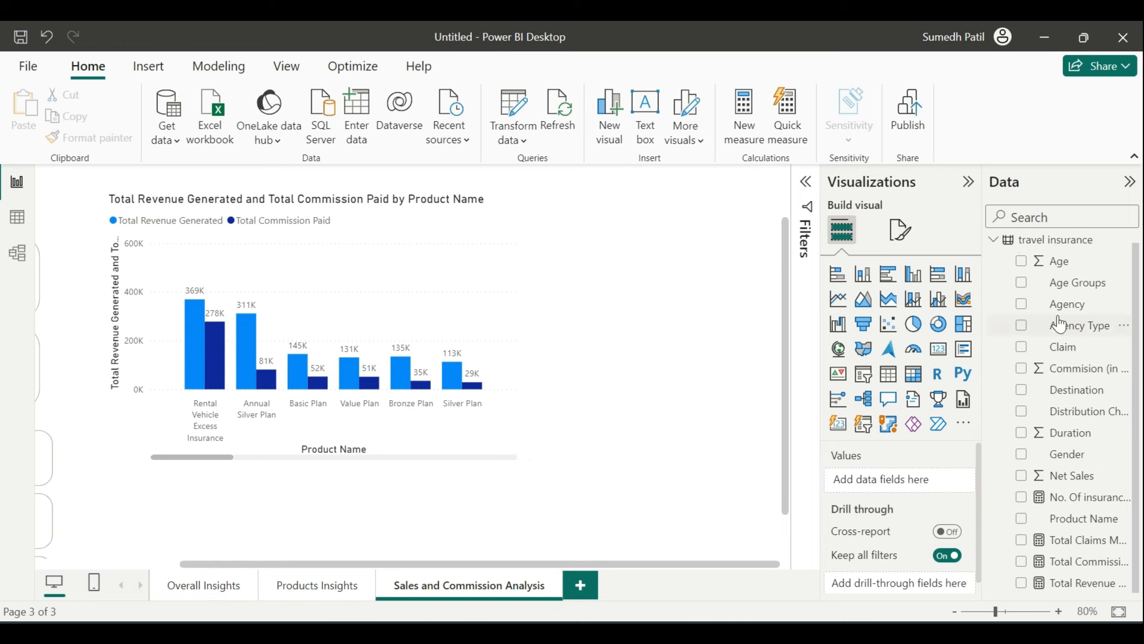
pyautogui.click(1022, 305)
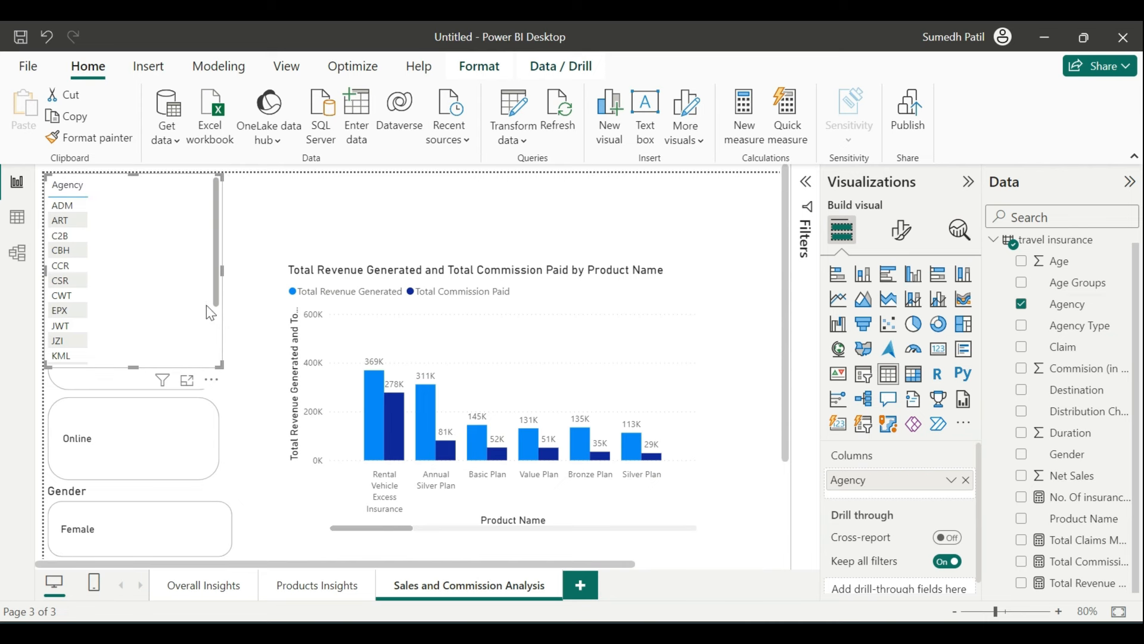
# Look through the full list of agencies in the new table
pyautogui.scroll(-3, 100, 280)
pyautogui.scroll(3, 100, 280)
pyautogui.scroll(-3, 158, 284)
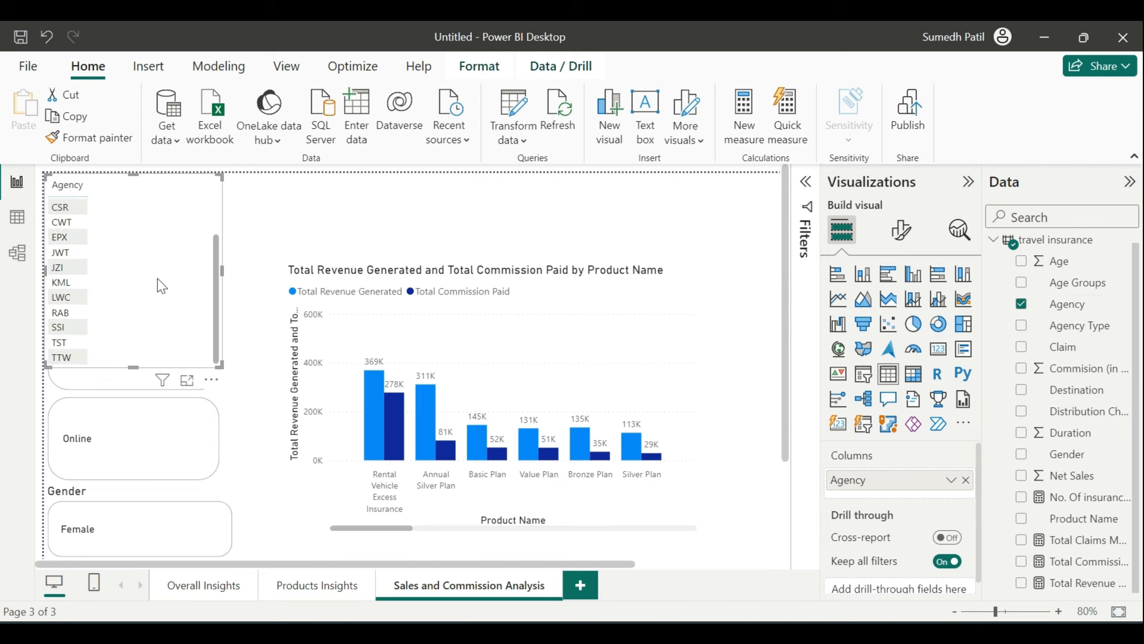
pyautogui.scroll(3, 137, 269)
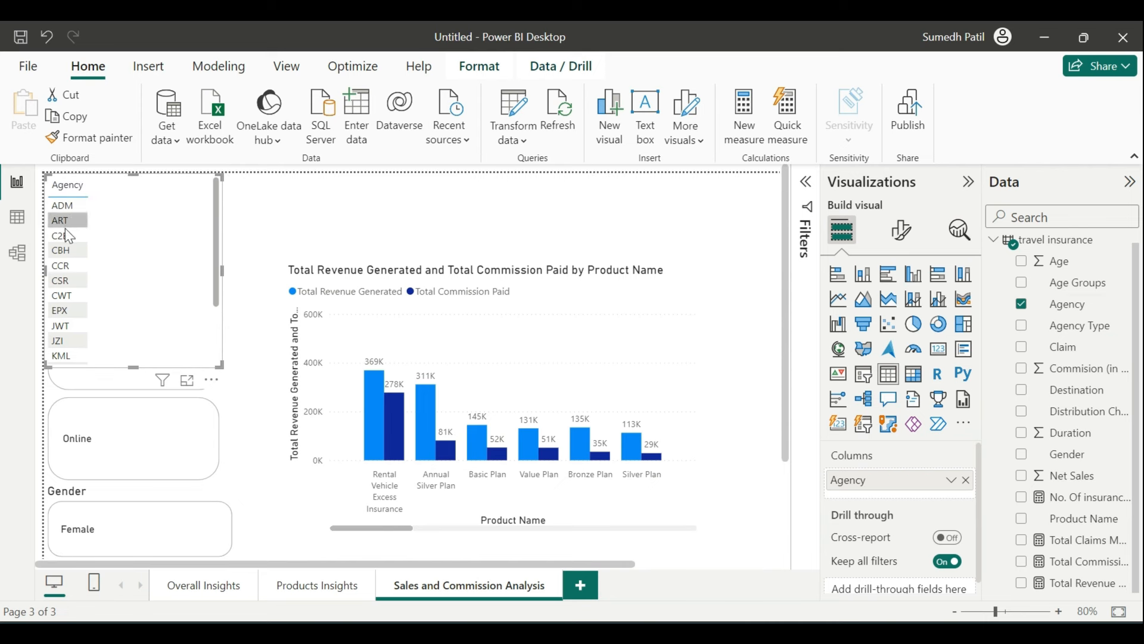
pyautogui.scroll(-2, 232, 306)
pyautogui.scroll(2, 235, 306)
pyautogui.scroll(-3, 133, 294)
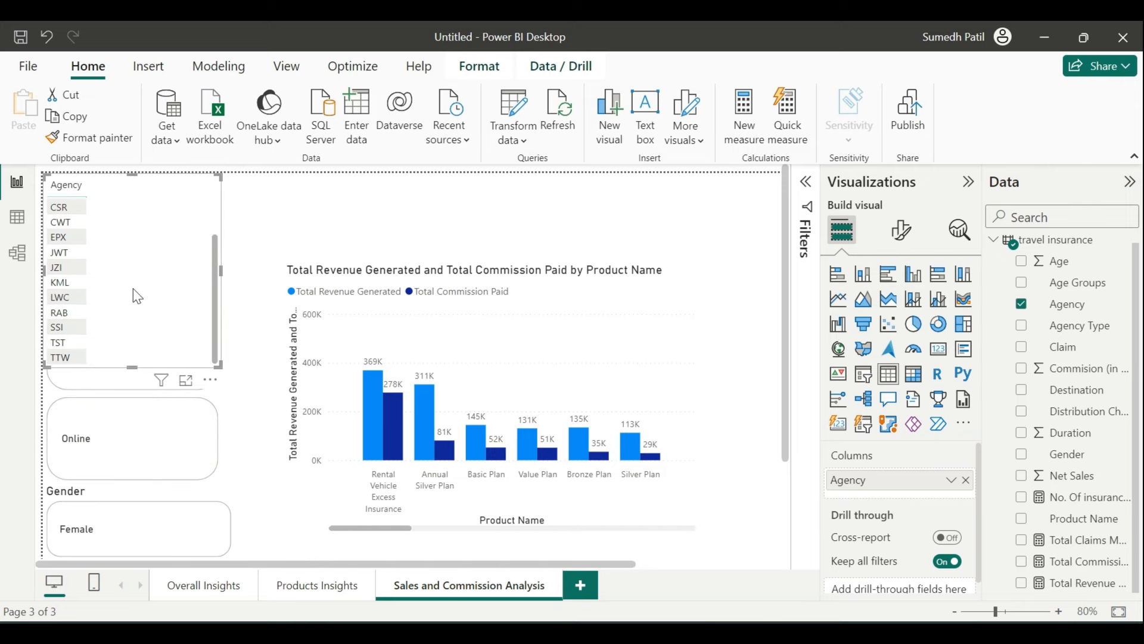
pyautogui.scroll(1, 137, 291)
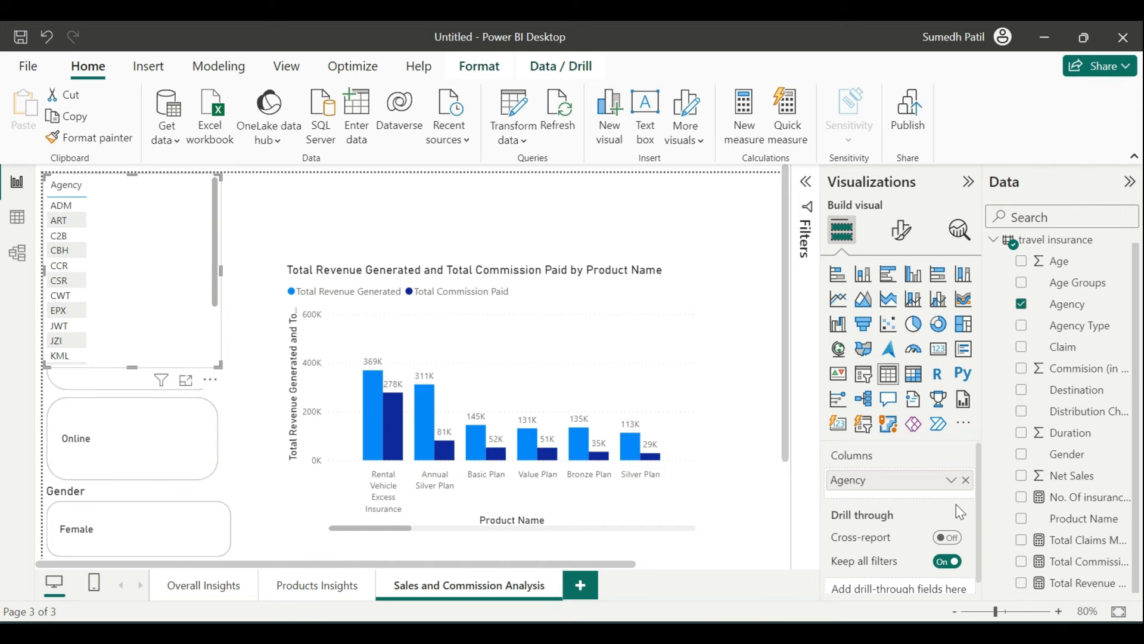
# Add Total Revenue Generated to the agency table, convert it to a clustered column chart and widen it
pyautogui.click(1022, 584)
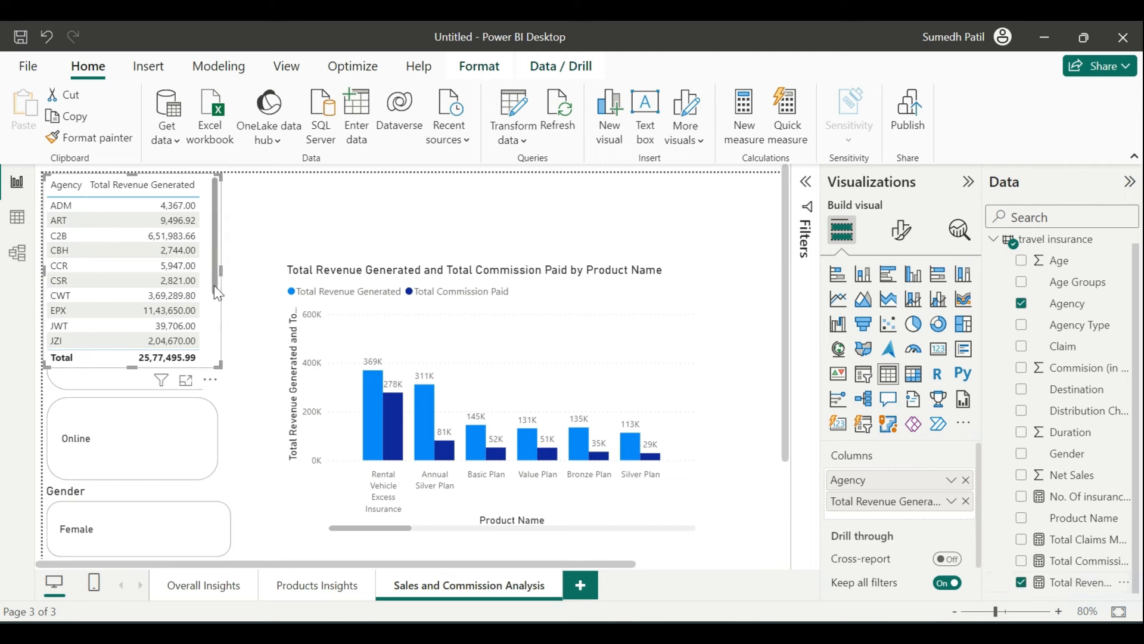
pyautogui.moveTo(210, 300); pyautogui.dragTo(590, 296)
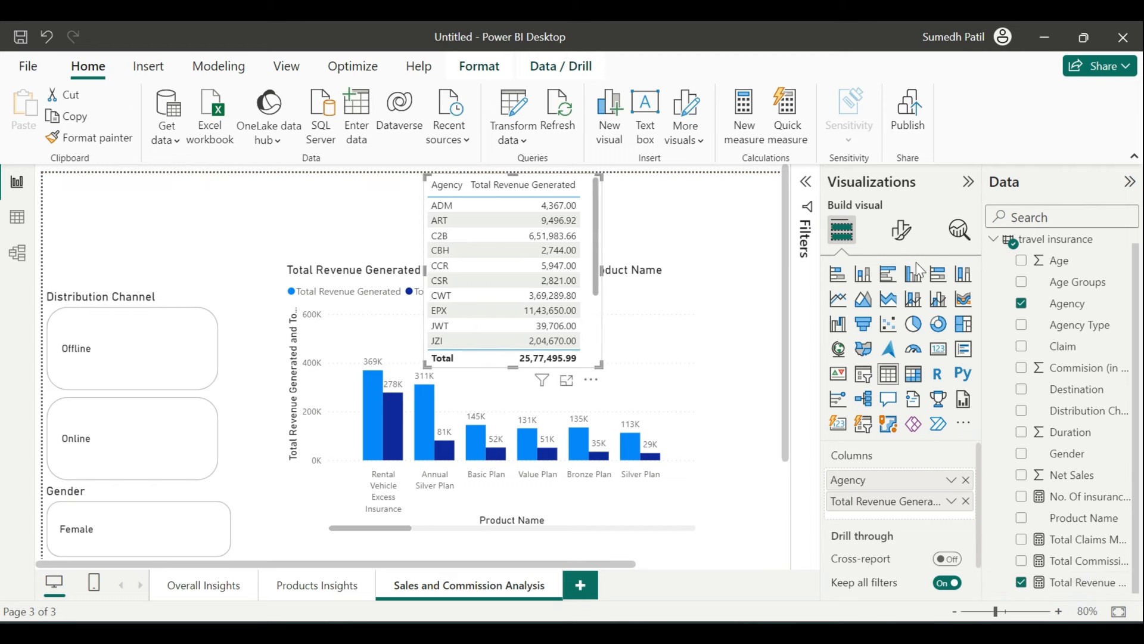
pyautogui.click(964, 275)
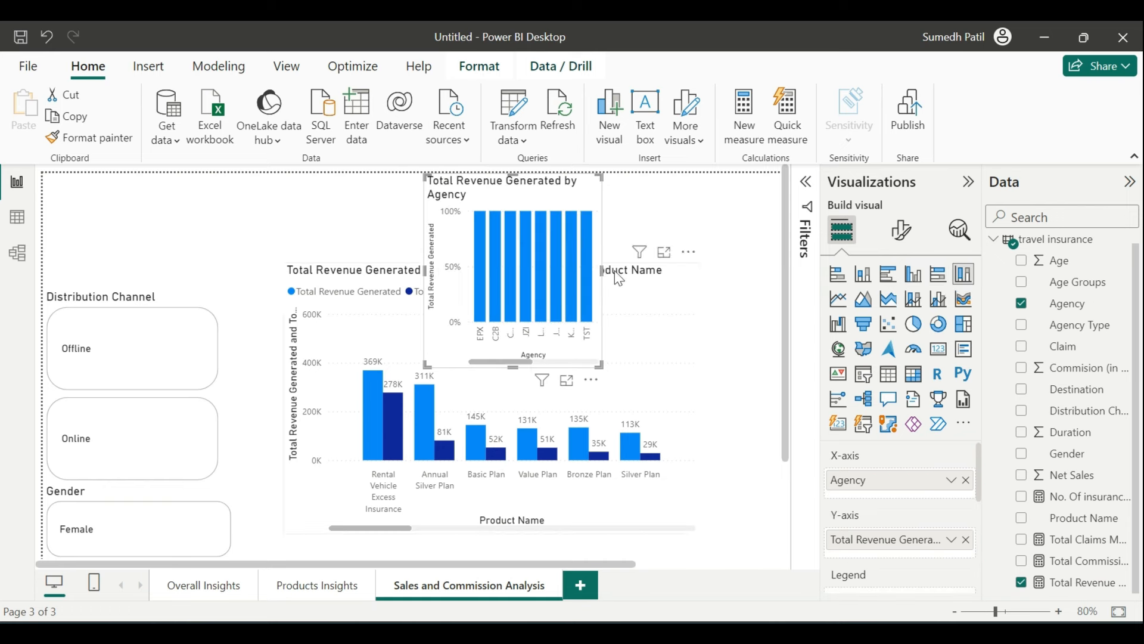
pyautogui.click(913, 274)
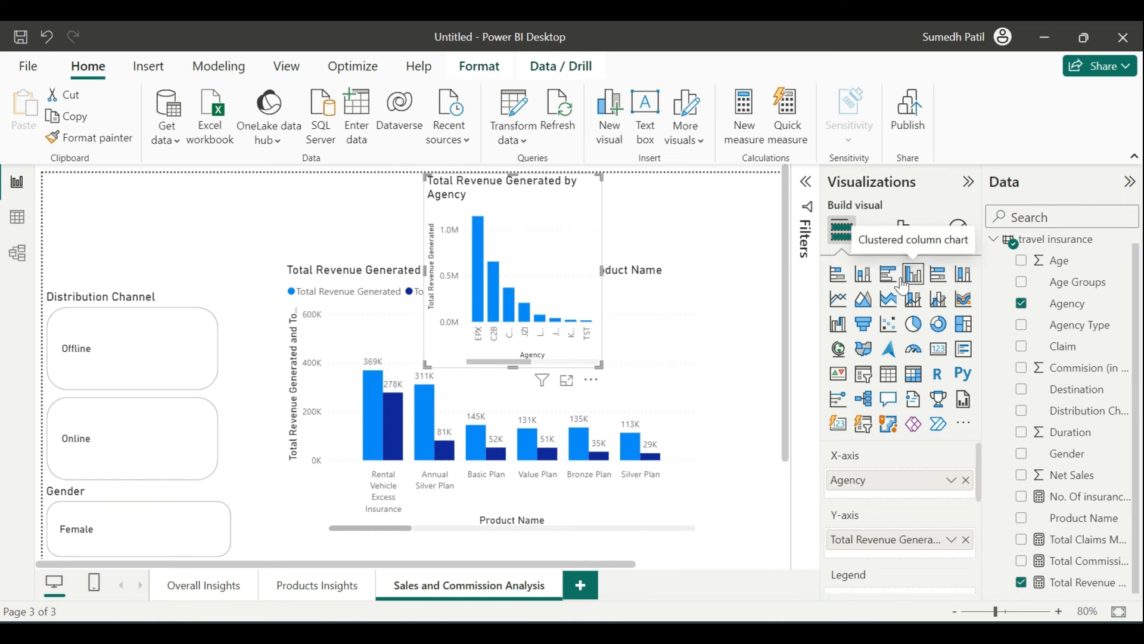
pyautogui.moveTo(601, 270); pyautogui.dragTo(697, 275)
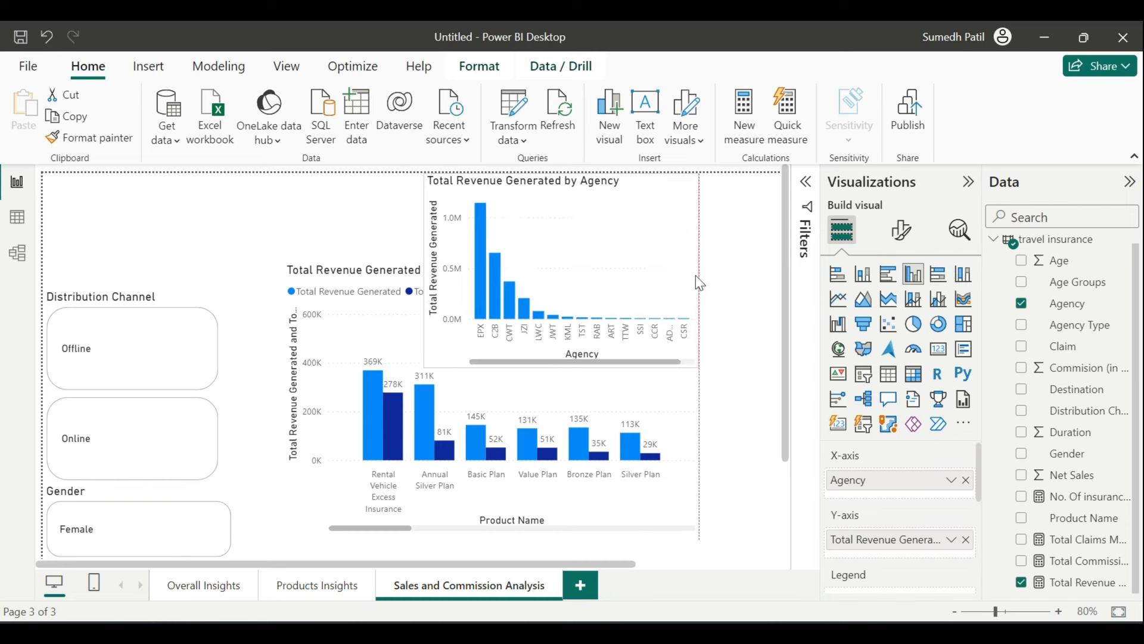
# Copy the product revenue and commission chart's formatting onto the agency revenue chart with Format painter
pyautogui.click(340, 329)
pyautogui.click(108, 141)
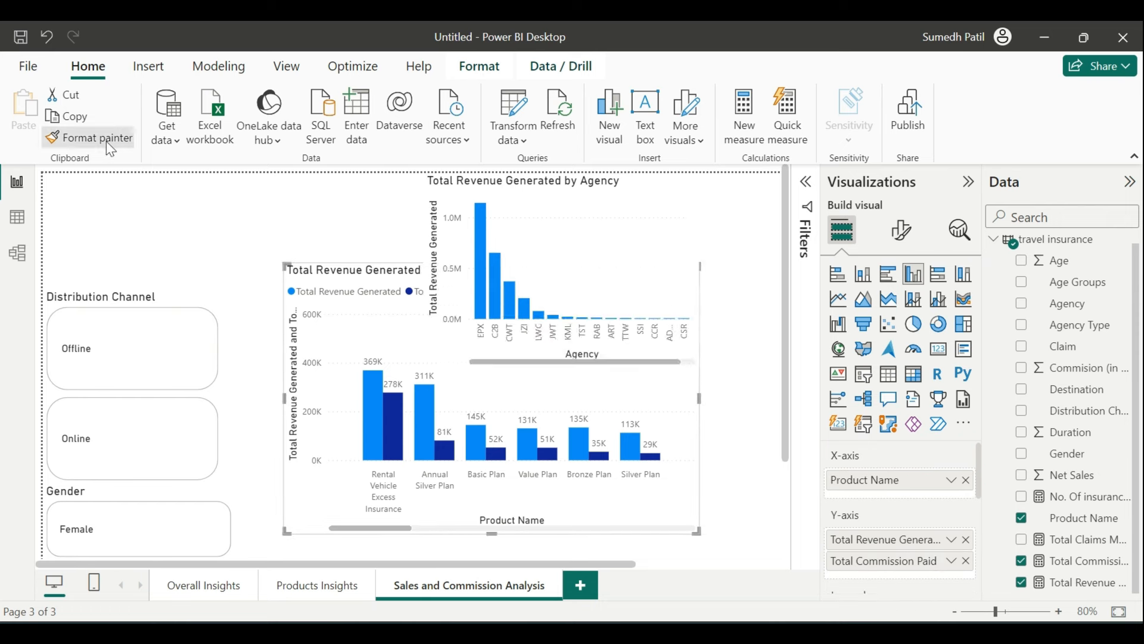
pyautogui.click(453, 250)
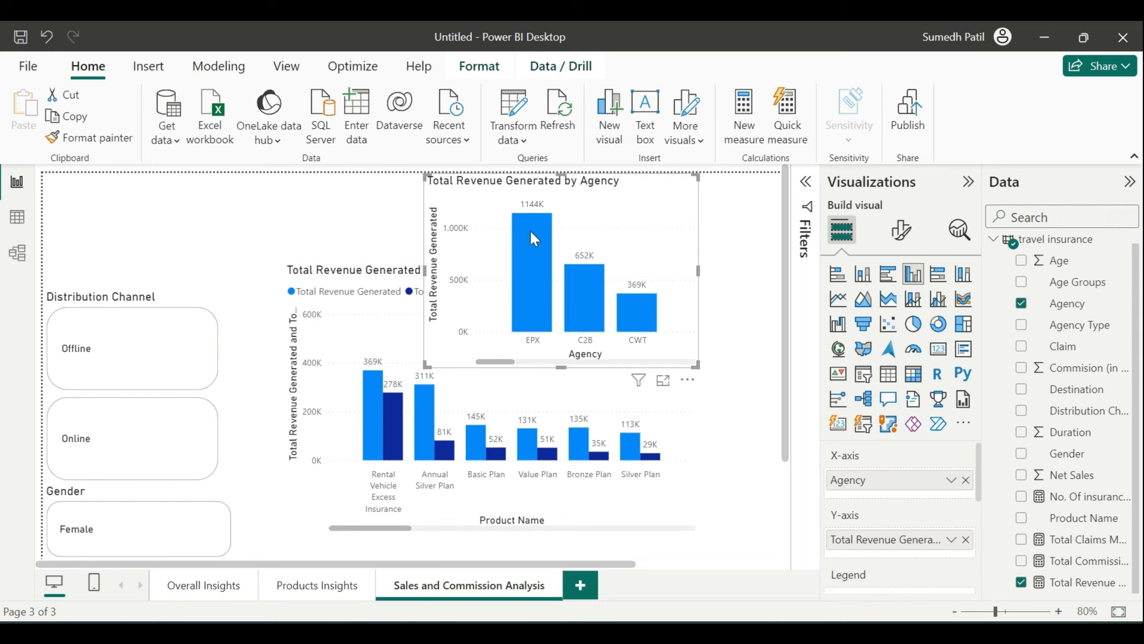
# Resize the Total Revenue Generated by Agency chart to show five agencies at once and place it above the product chart
pyautogui.moveTo(483, 203); pyautogui.dragTo(432, 251)
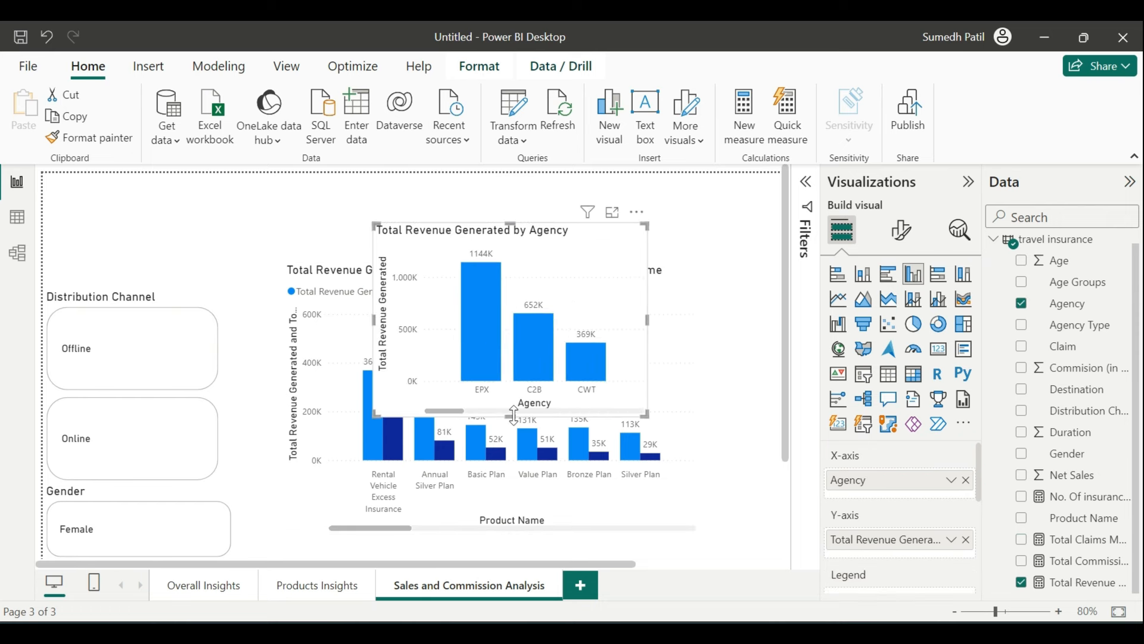
pyautogui.moveTo(569, 381); pyautogui.dragTo(562, 407)
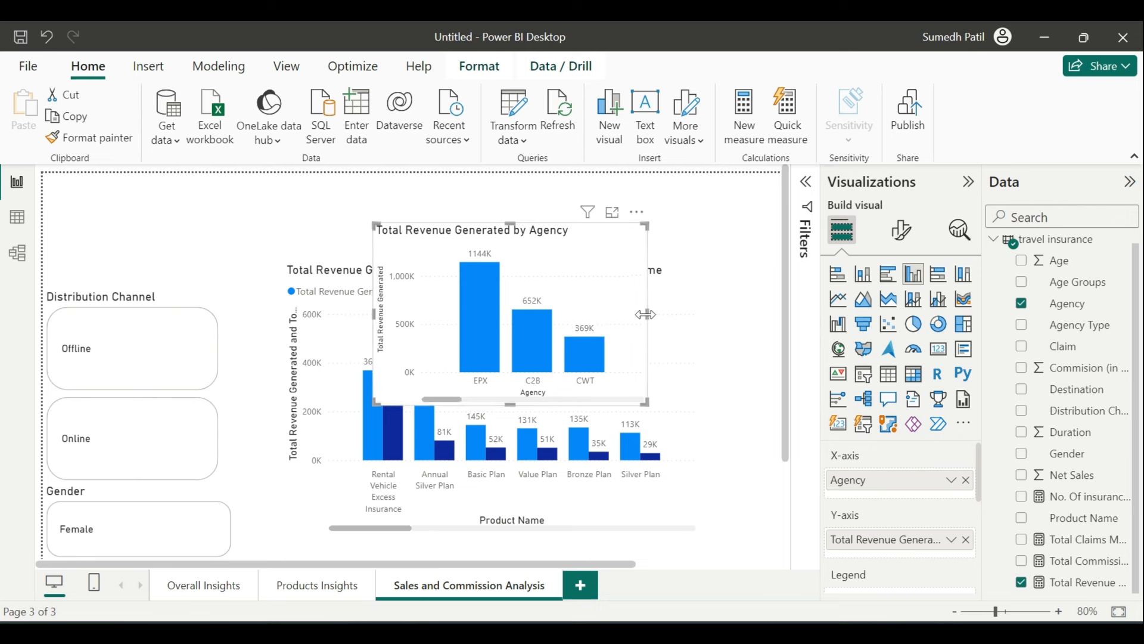
pyautogui.moveTo(646, 314); pyautogui.dragTo(734, 314)
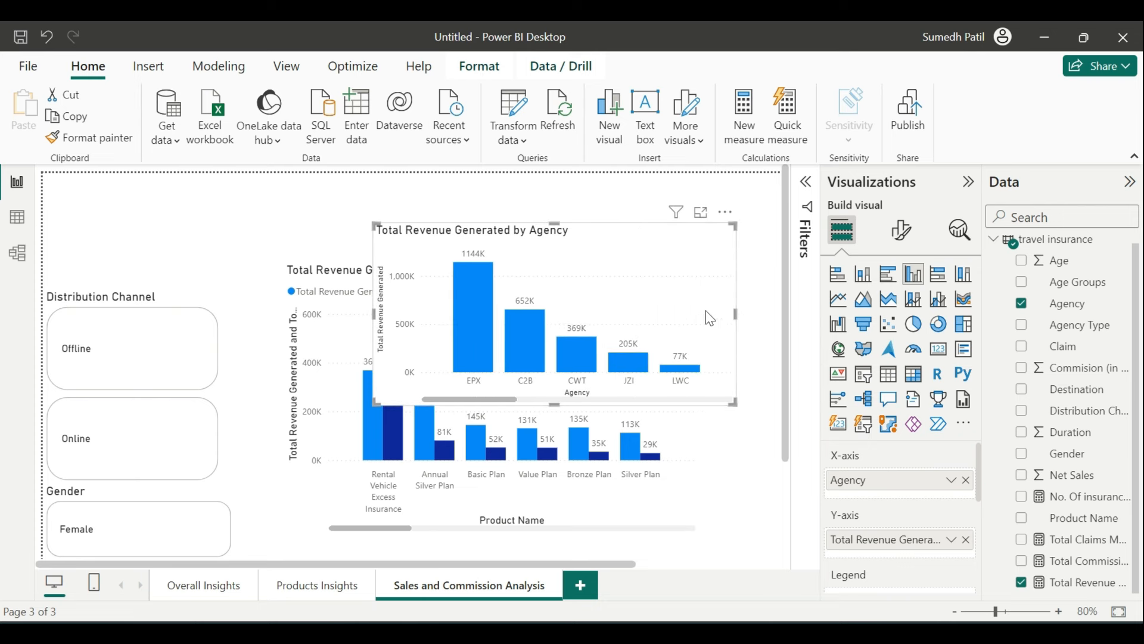
pyautogui.moveTo(628, 284); pyautogui.dragTo(607, 301)
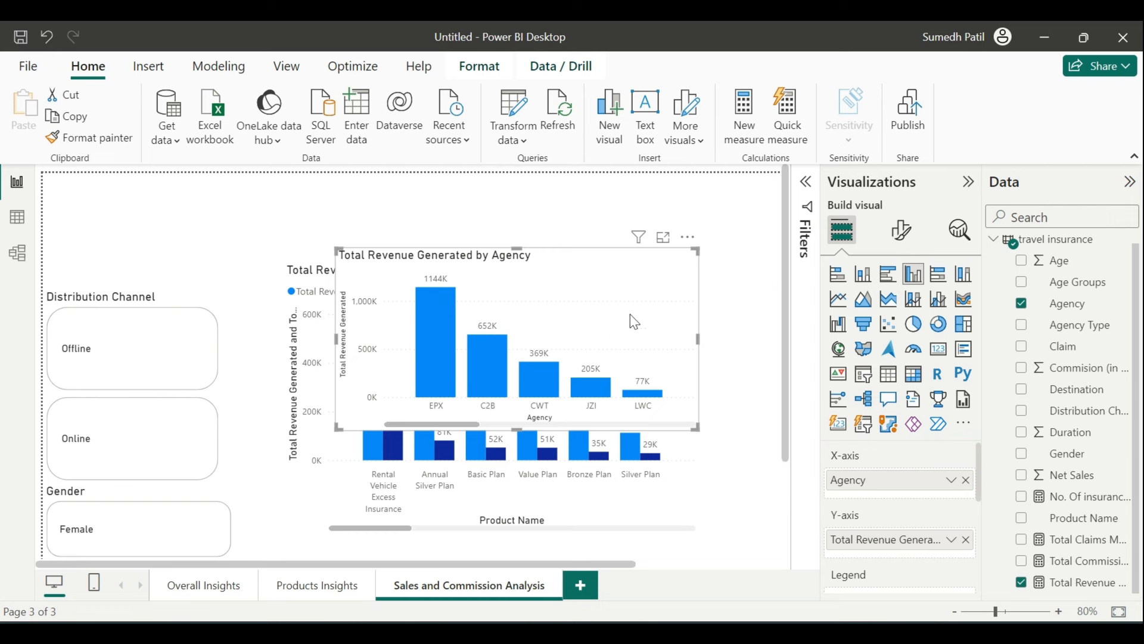
pyautogui.scroll(-5, 575, 384)
pyautogui.scroll(-1, 573, 386)
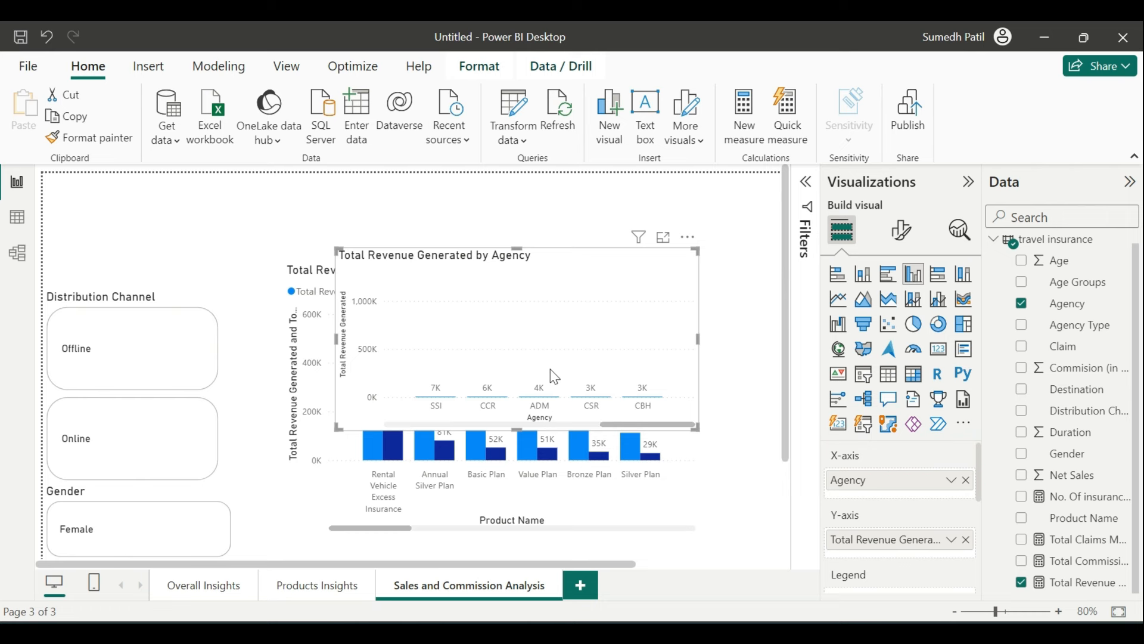
pyautogui.scroll(6, 549, 370)
pyautogui.scroll(-6, 550, 369)
pyautogui.moveTo(548, 248); pyautogui.dragTo(429, 231)
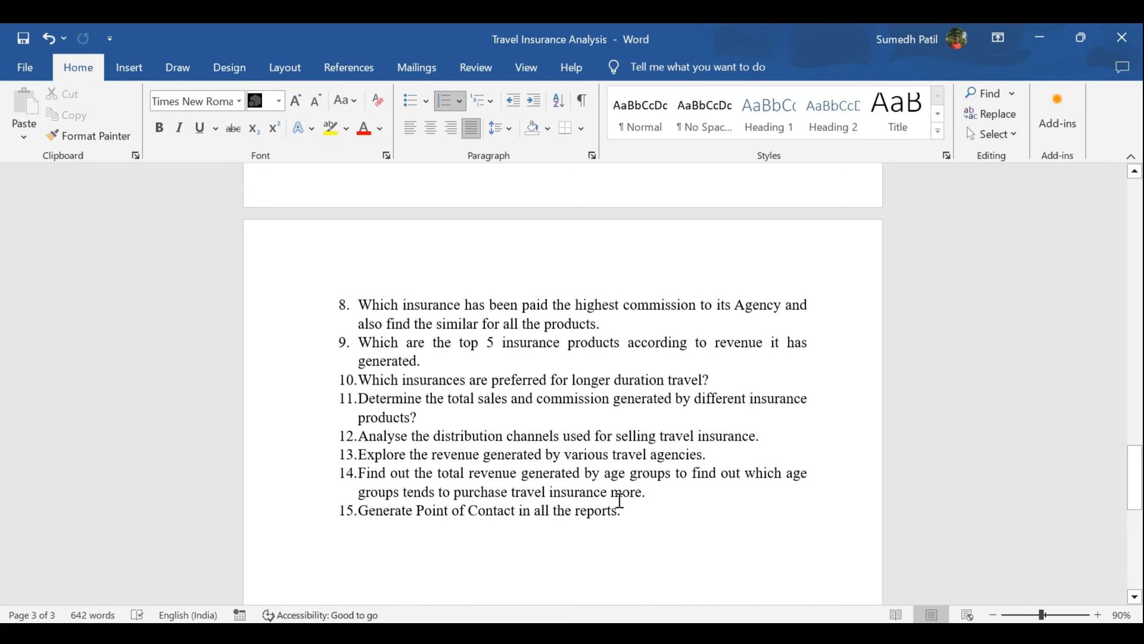
# Switch back to Power BI Desktop and add a table of Agency Type with Total Revenue Generated and Total Commission Paid beside the charts
pyautogui.click(635, 632)
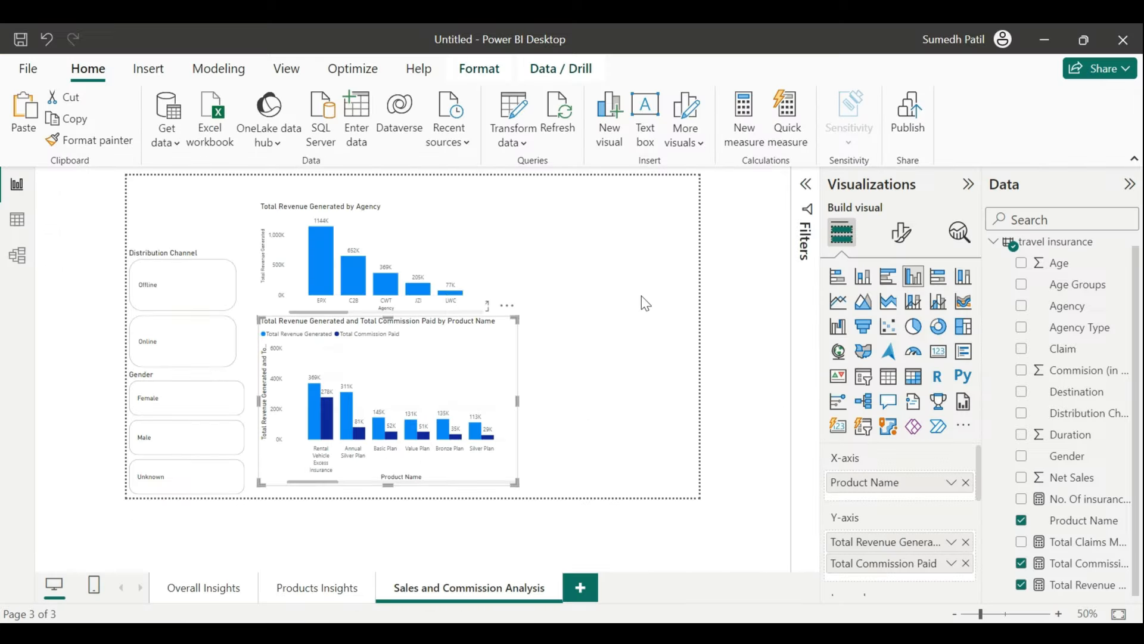
pyautogui.click(629, 265)
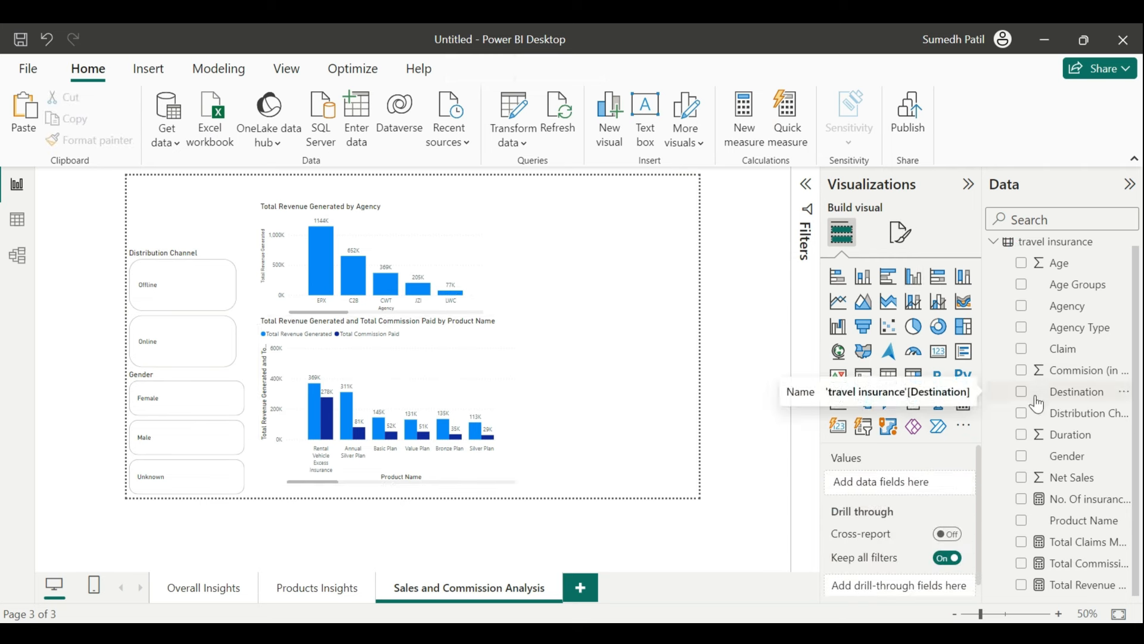
pyautogui.click(1023, 329)
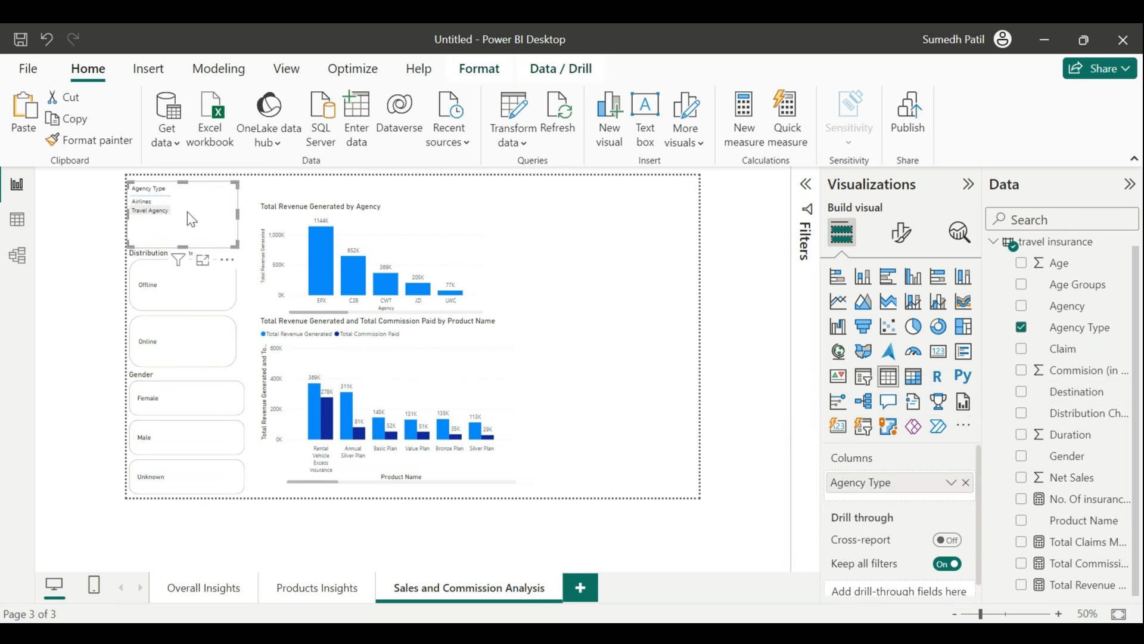
pyautogui.click(1022, 586)
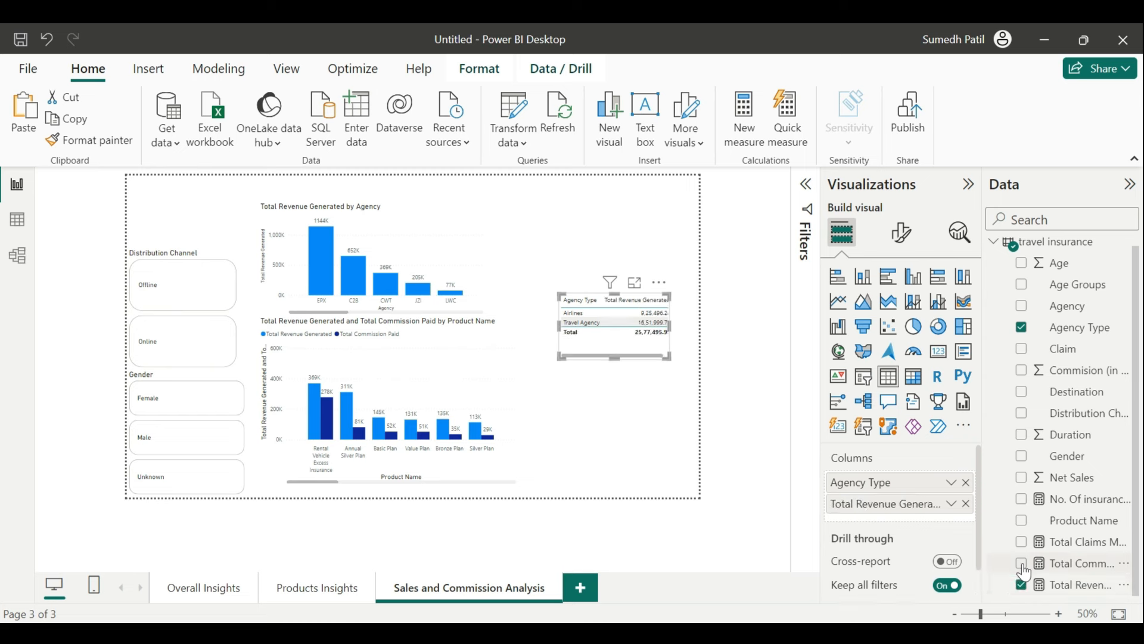
pyautogui.click(1023, 565)
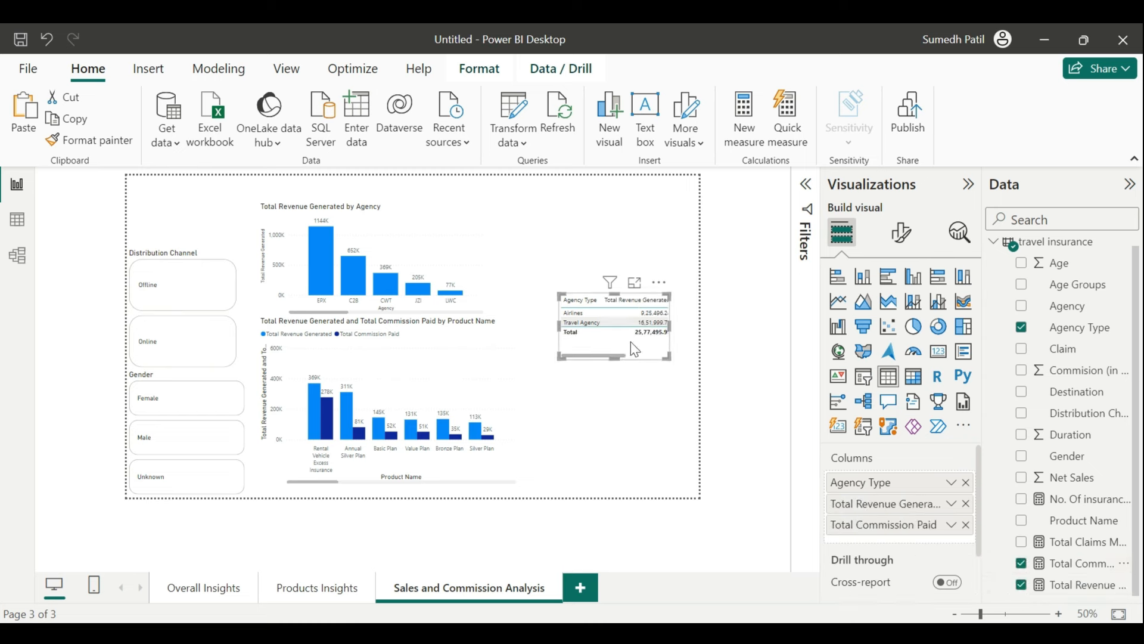
# Enlarge the agency type table so its revenue and commission columns fit fully
pyautogui.moveTo(615, 357); pyautogui.dragTo(613, 377)
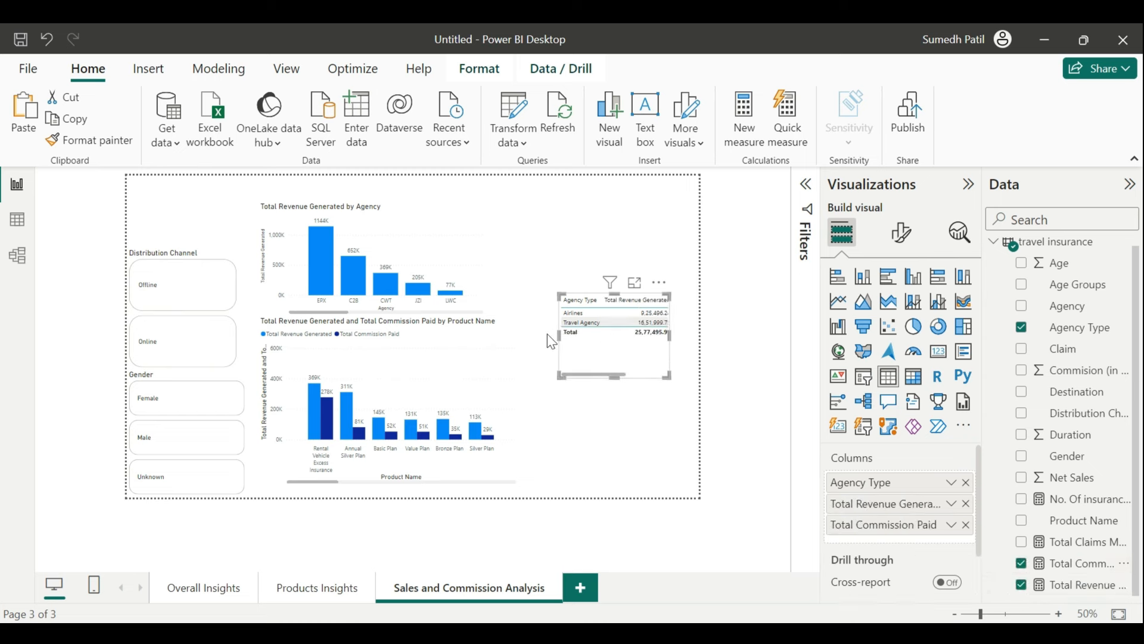
pyautogui.moveTo(559, 333); pyautogui.dragTo(488, 340)
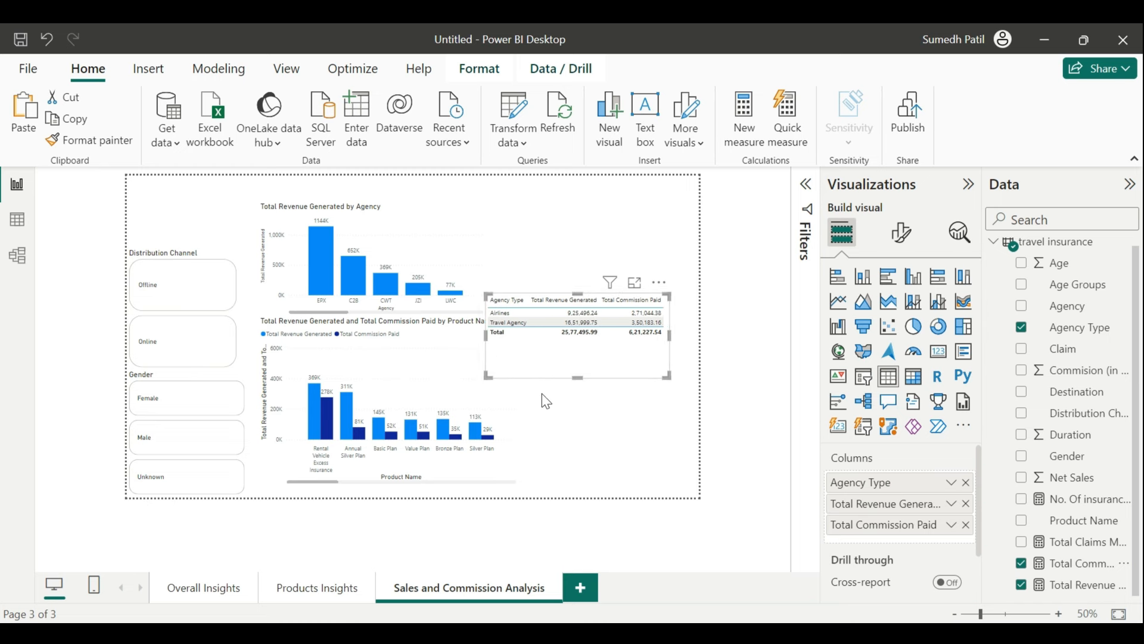
pyautogui.click(575, 408)
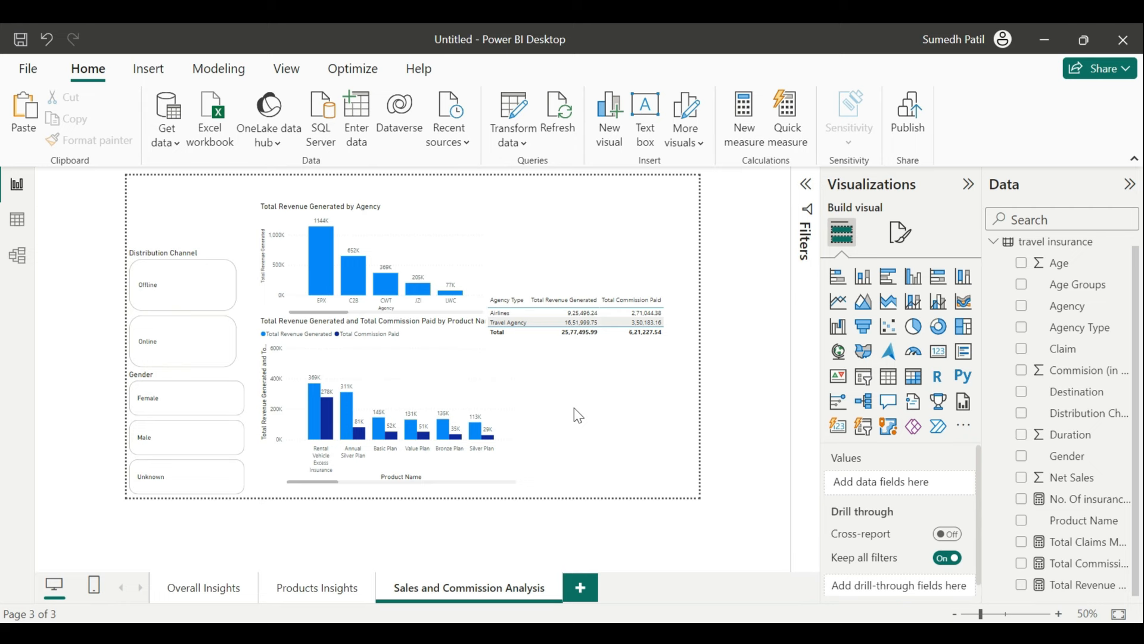
# Check the agency type donut chart on the Overall Insights page and return to the Sales and Commission Analysis page
pyautogui.click(211, 573)
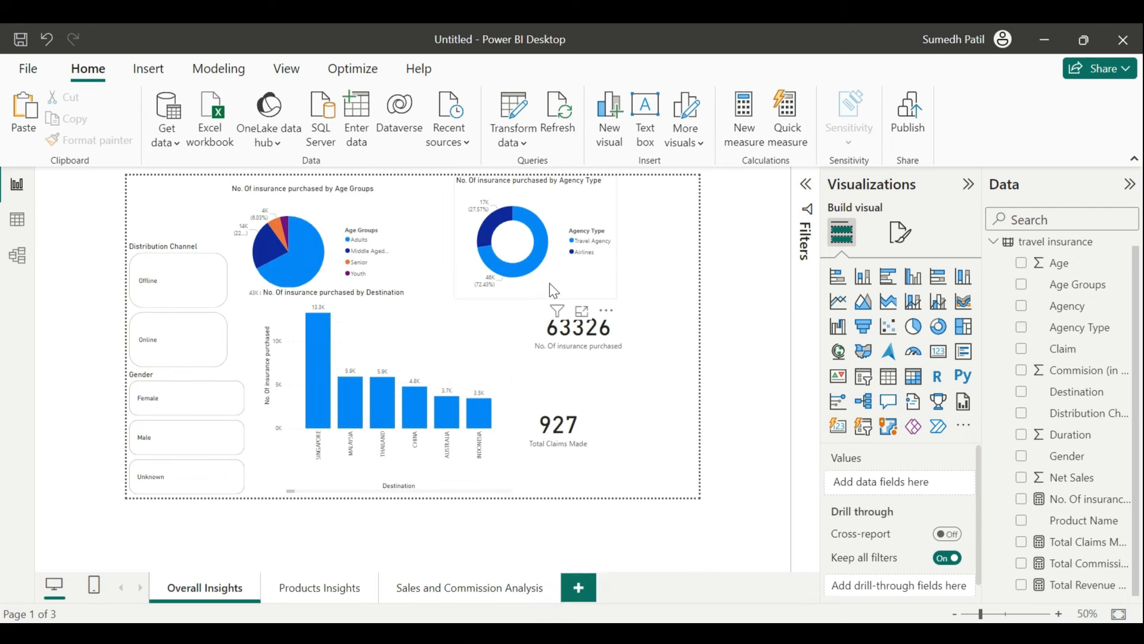
pyautogui.click(549, 283)
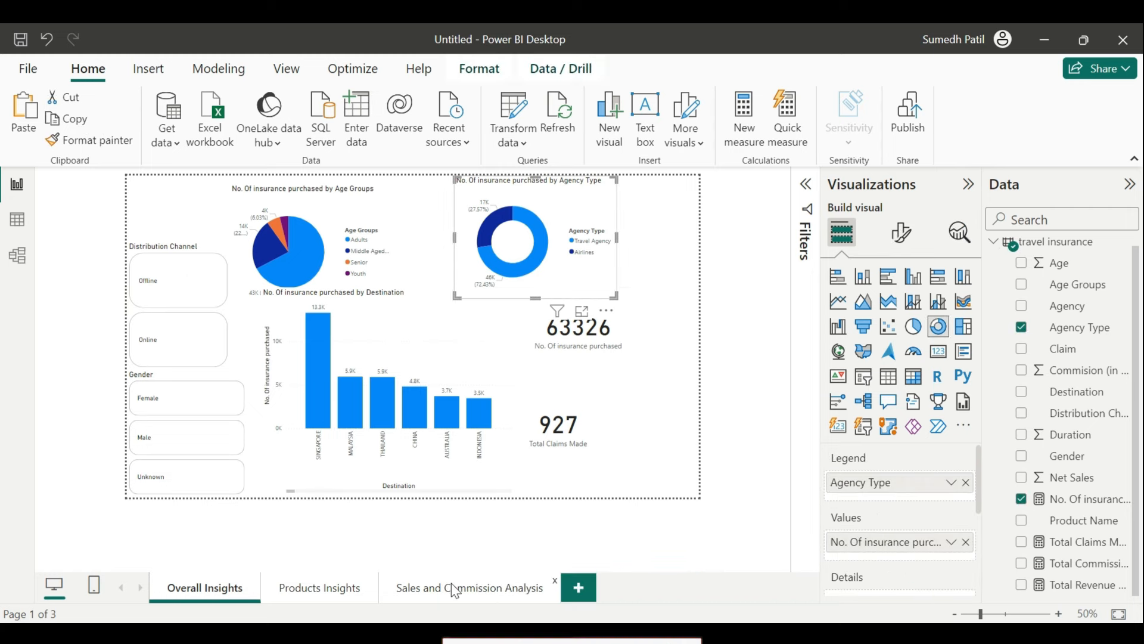
pyautogui.click(452, 587)
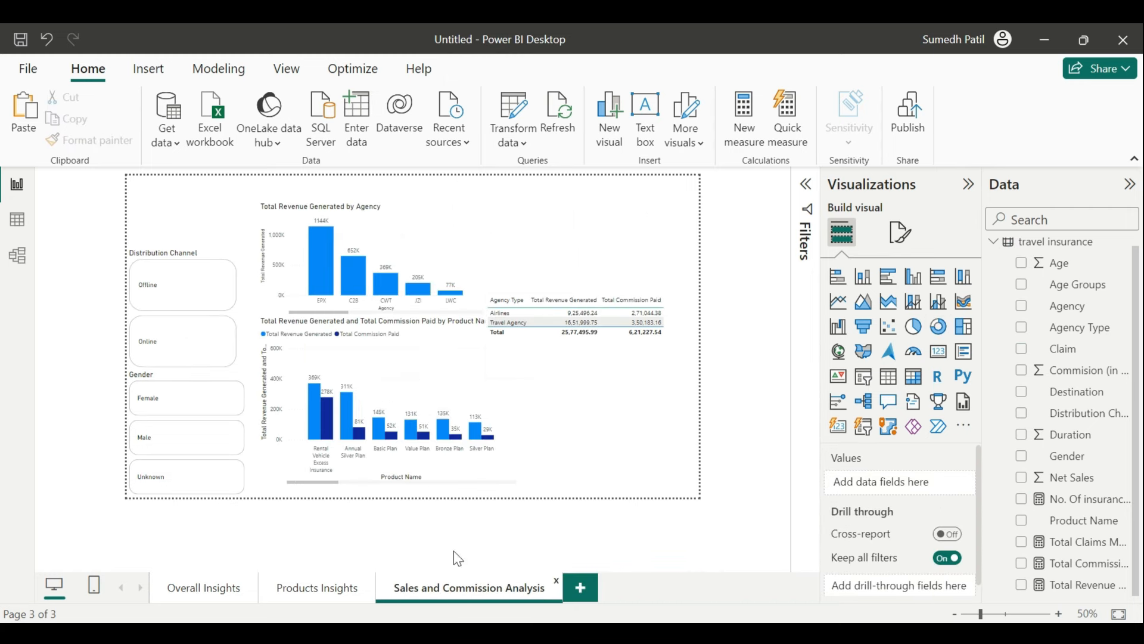
# Convert the agency type table to a stacked bar chart and make it slightly taller
pyautogui.click(578, 337)
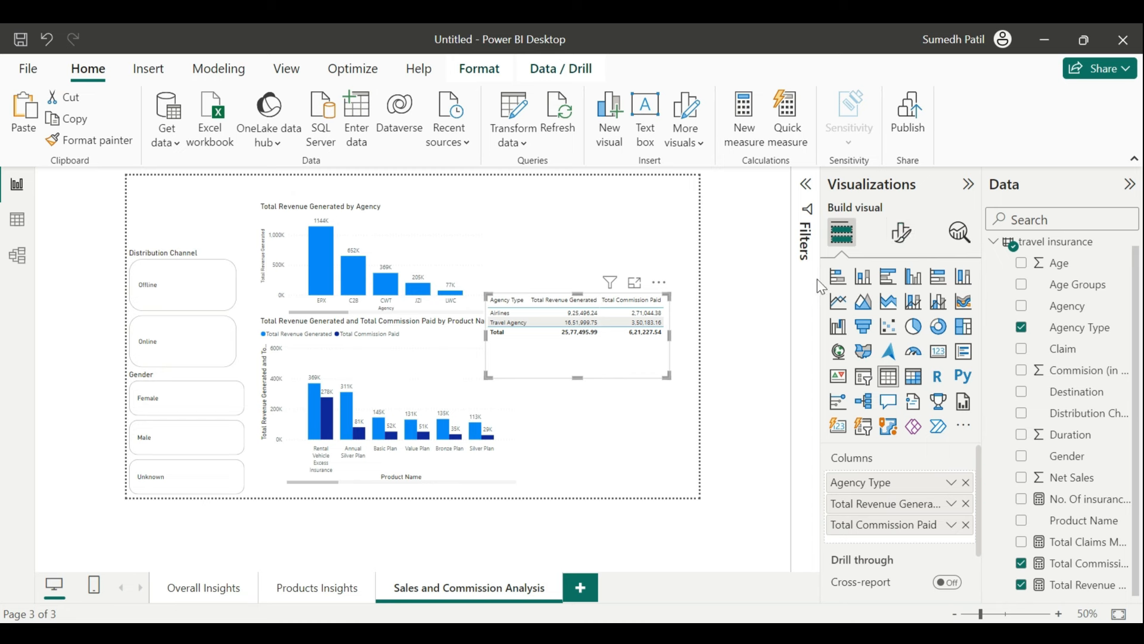
pyautogui.click(843, 282)
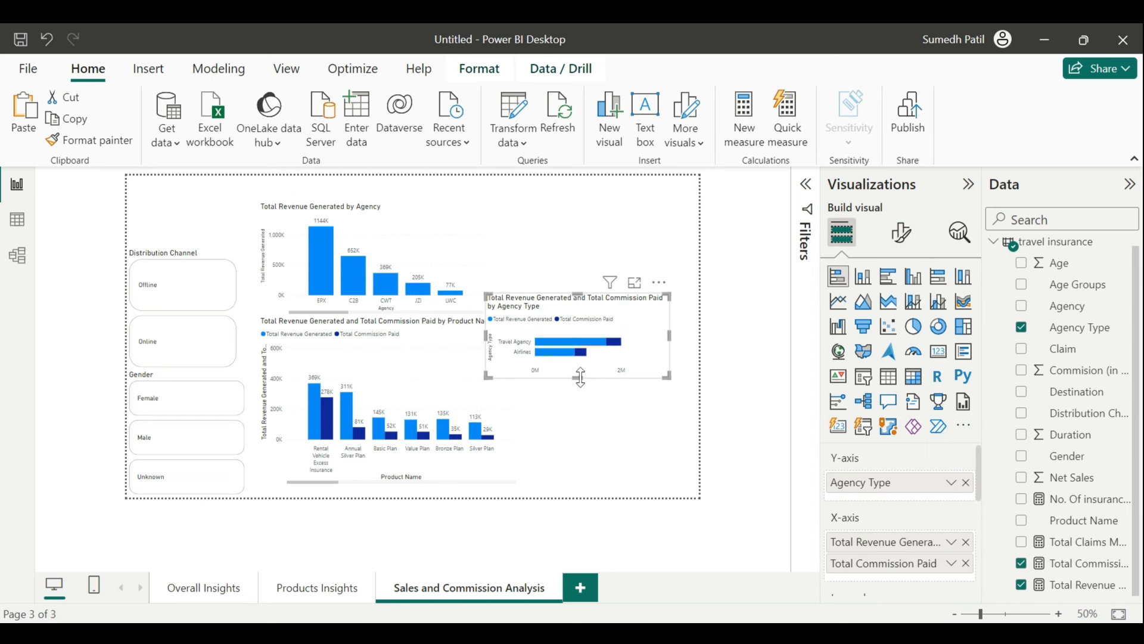
pyautogui.moveTo(578, 384); pyautogui.dragTo(578, 392)
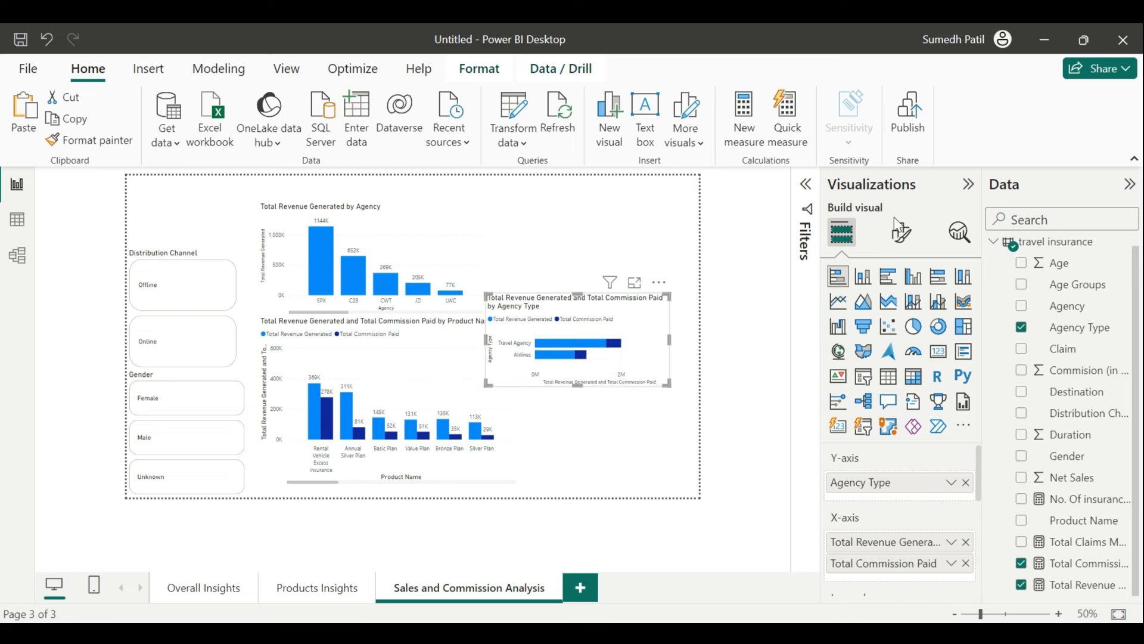
# Turn on data labels for the agency type stacked bar chart and make the chart slightly taller
pyautogui.click(900, 231)
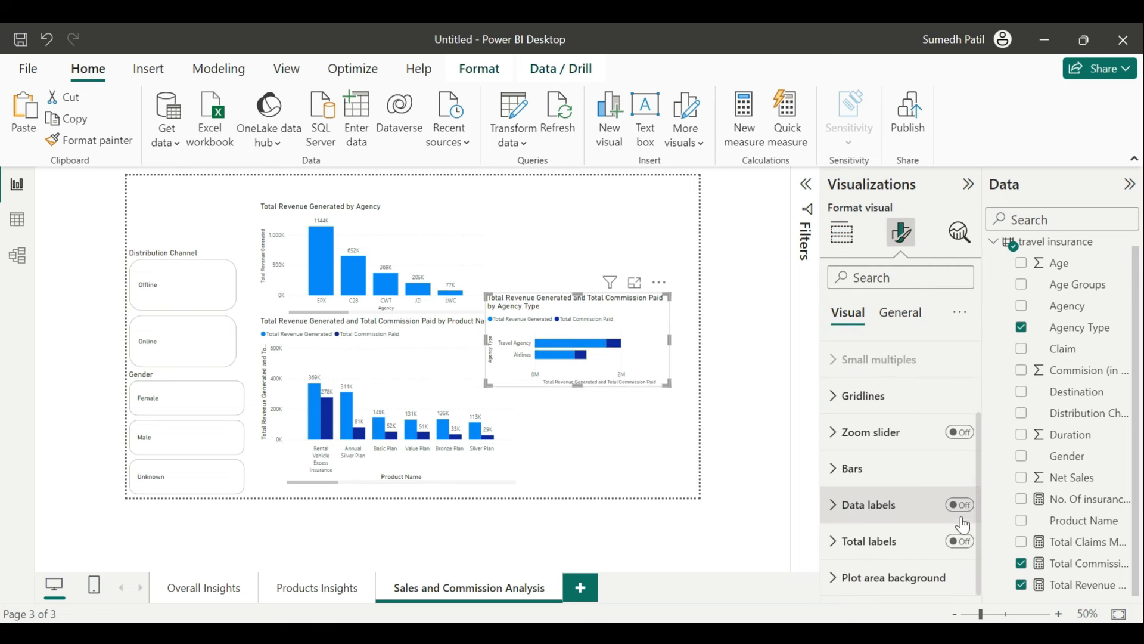
pyautogui.click(959, 505)
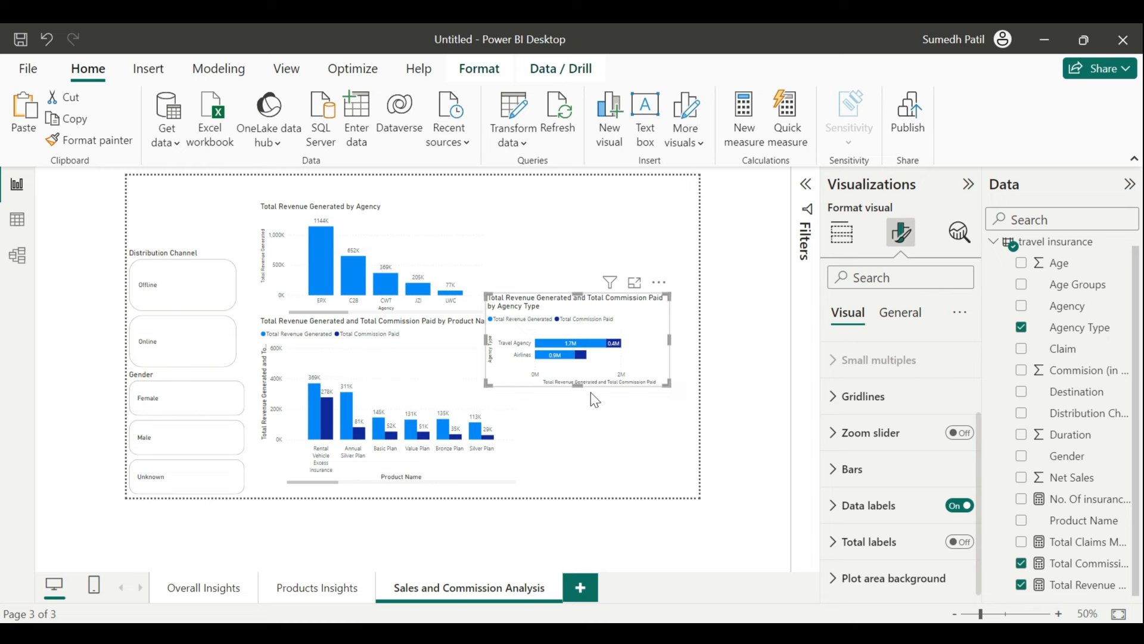
pyautogui.moveTo(579, 382); pyautogui.dragTo(579, 398)
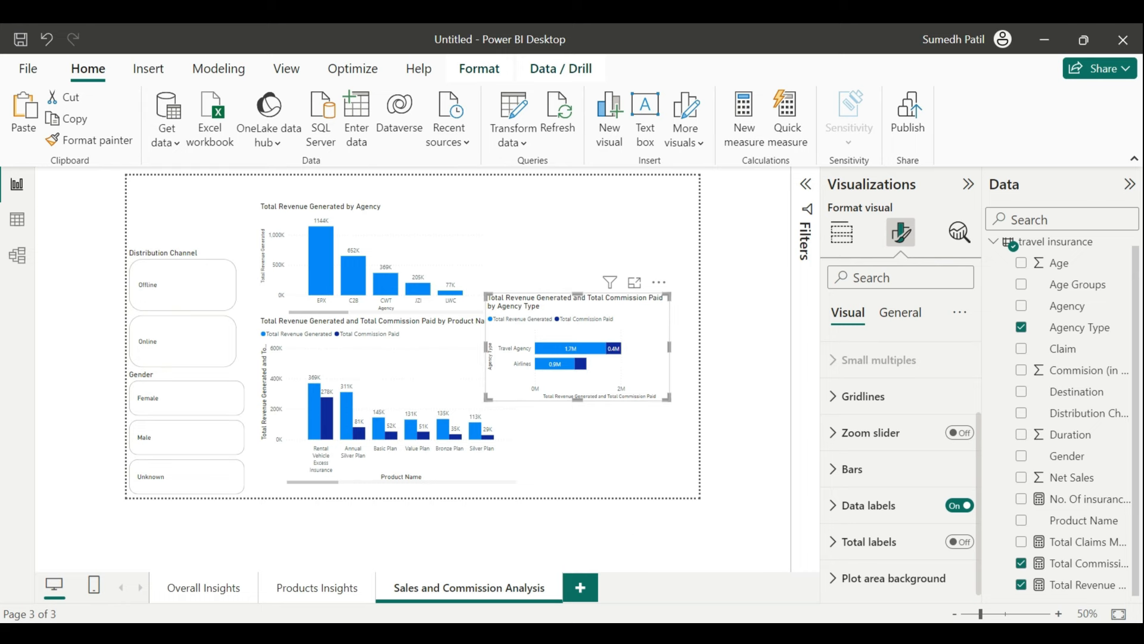
# Switch to the Word requirements document, read items 14 and 15 on age group revenue and Point of Contact, and return to Power BI Desktop
pyautogui.click(730, 633)
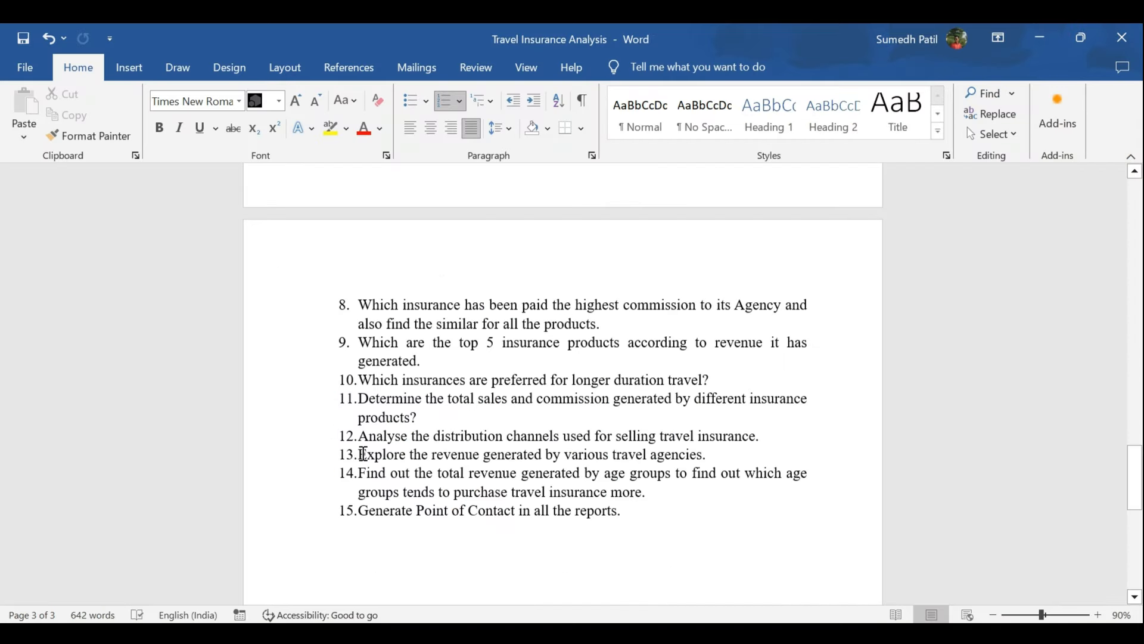
pyautogui.click(357, 475)
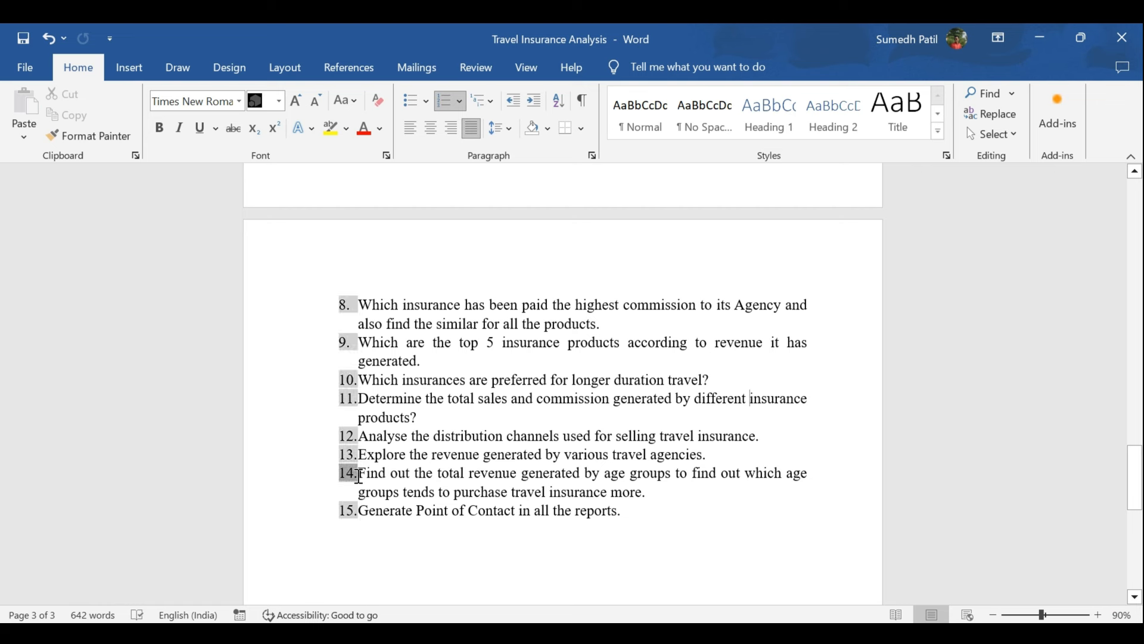
pyautogui.click(404, 478)
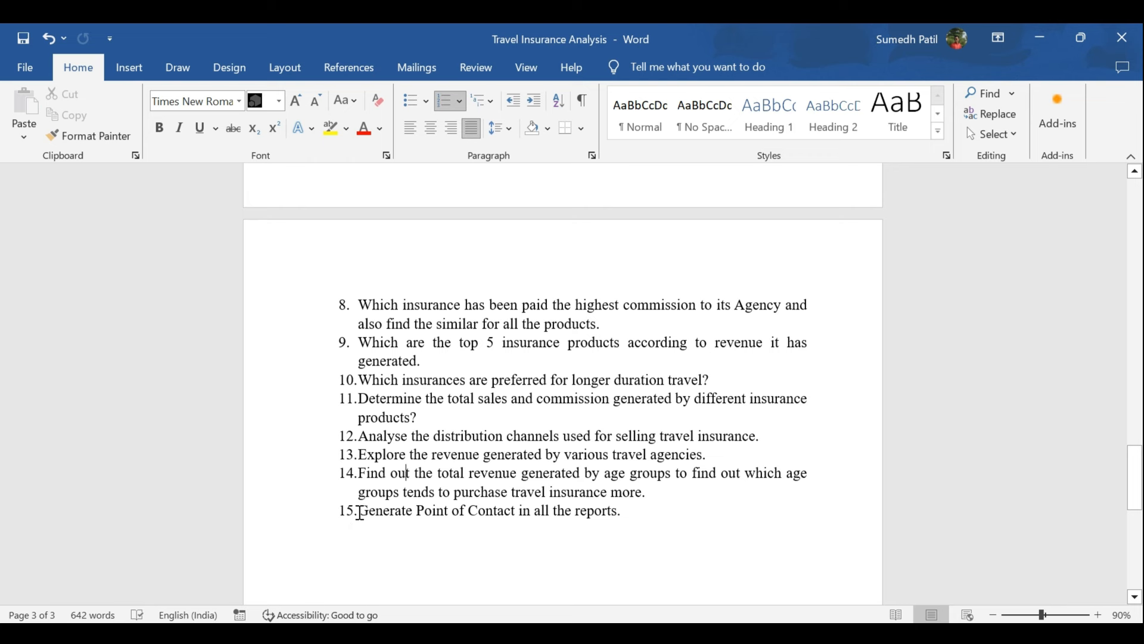
pyautogui.moveTo(360, 512); pyautogui.dragTo(477, 521)
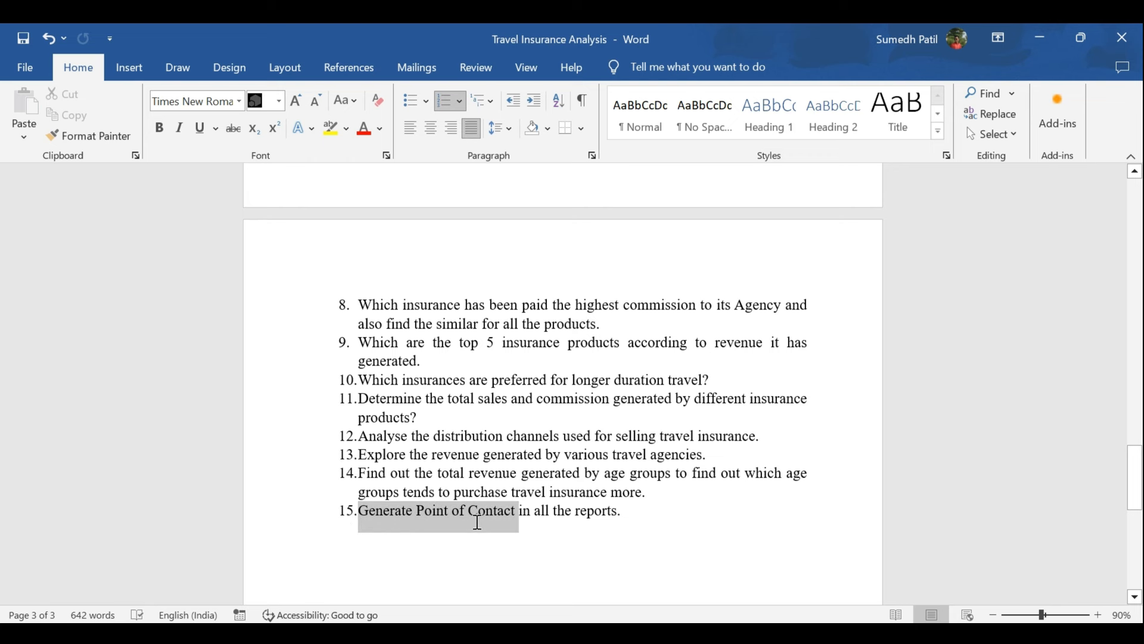
pyautogui.click(478, 521)
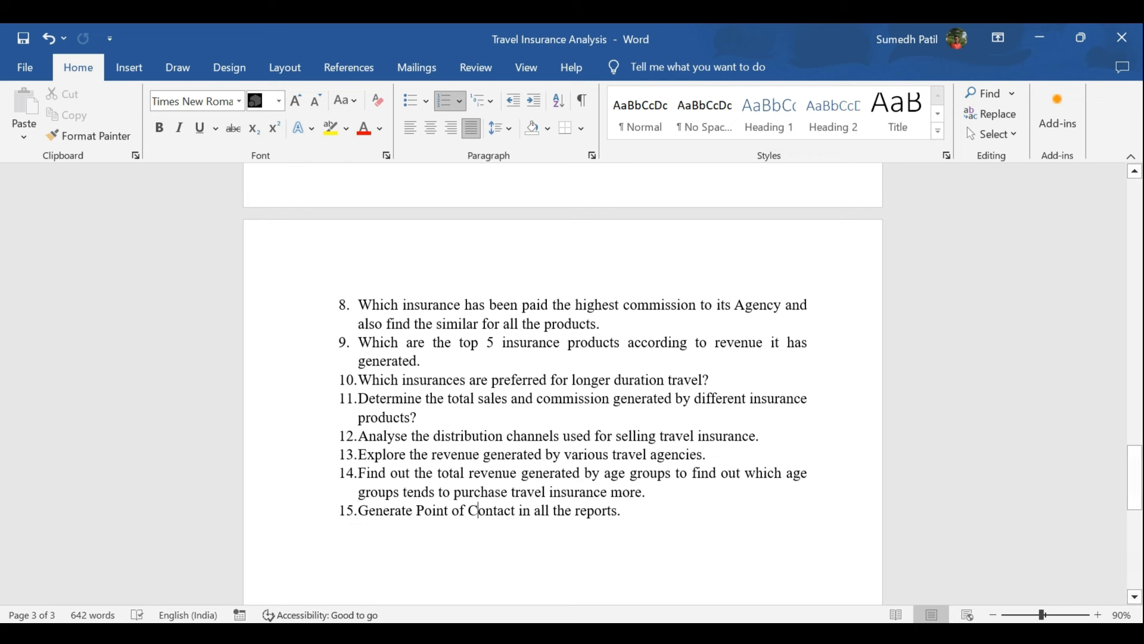
pyautogui.hotkey('alt', 'Tab')
pyautogui.click(598, 430)
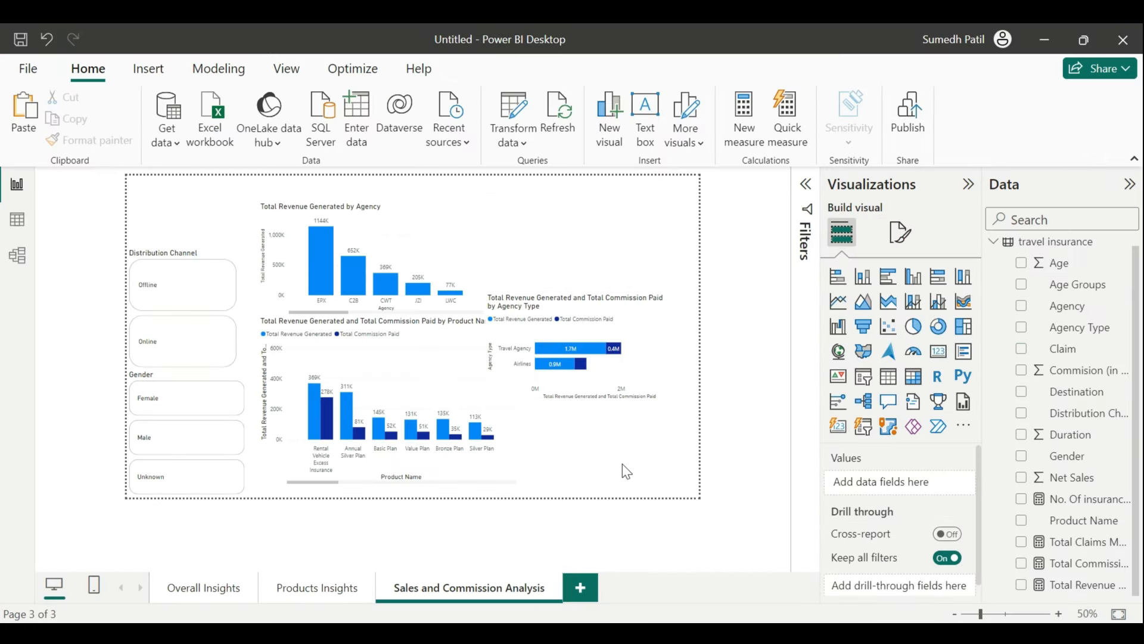
pyautogui.scroll(-5, 407, 391)
pyautogui.scroll(5, 407, 391)
pyautogui.hotkey('alt', 'Tab')
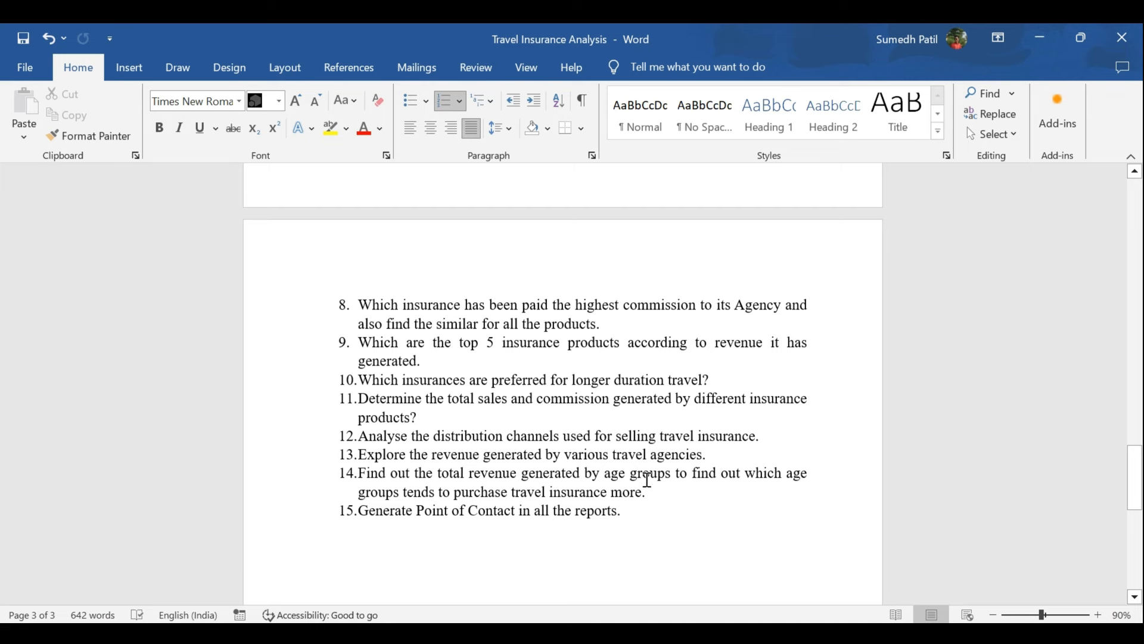
pyautogui.hotkey('alt', 'Tab')
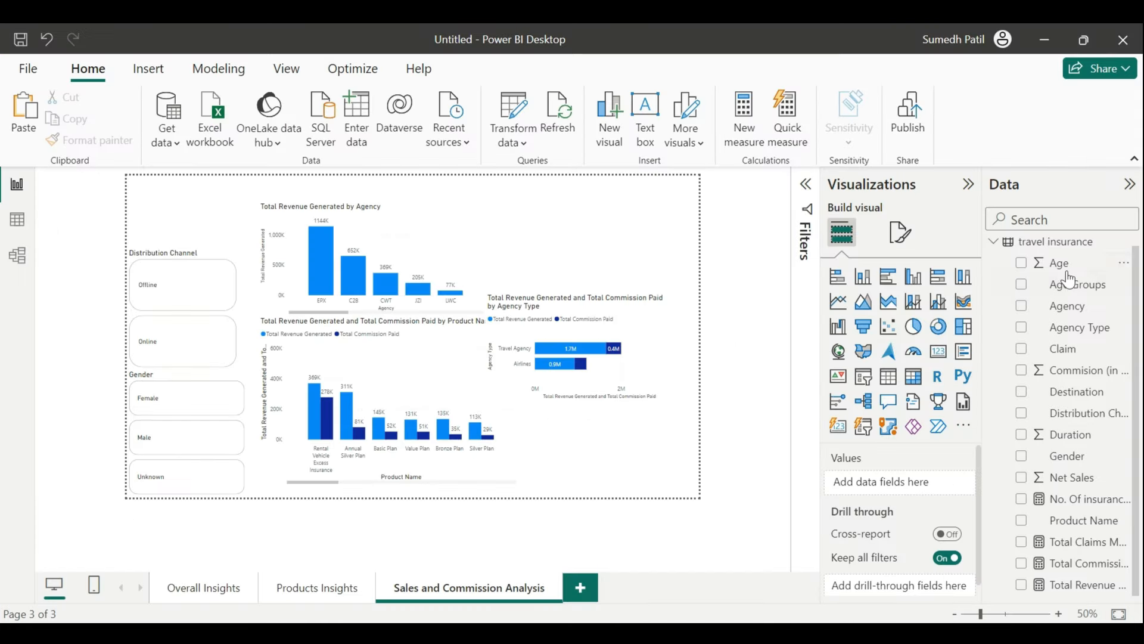
# Add a table of Age Groups with Total Revenue Generated, widen it to fit both columns and move it over the agency type chart
pyautogui.click(1023, 288)
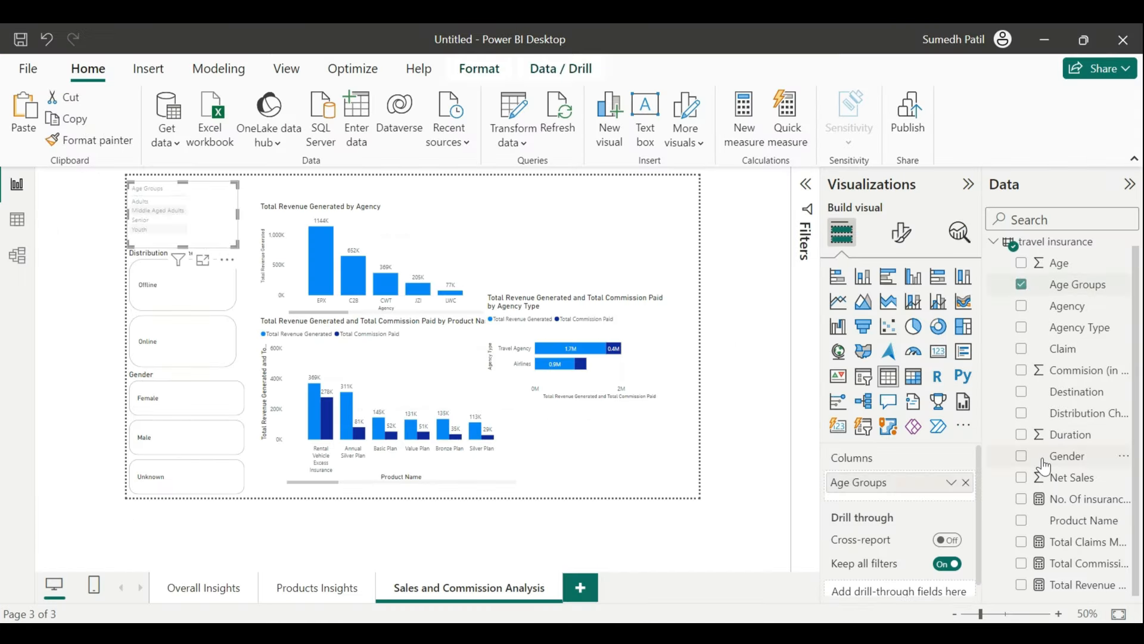
pyautogui.click(1029, 589)
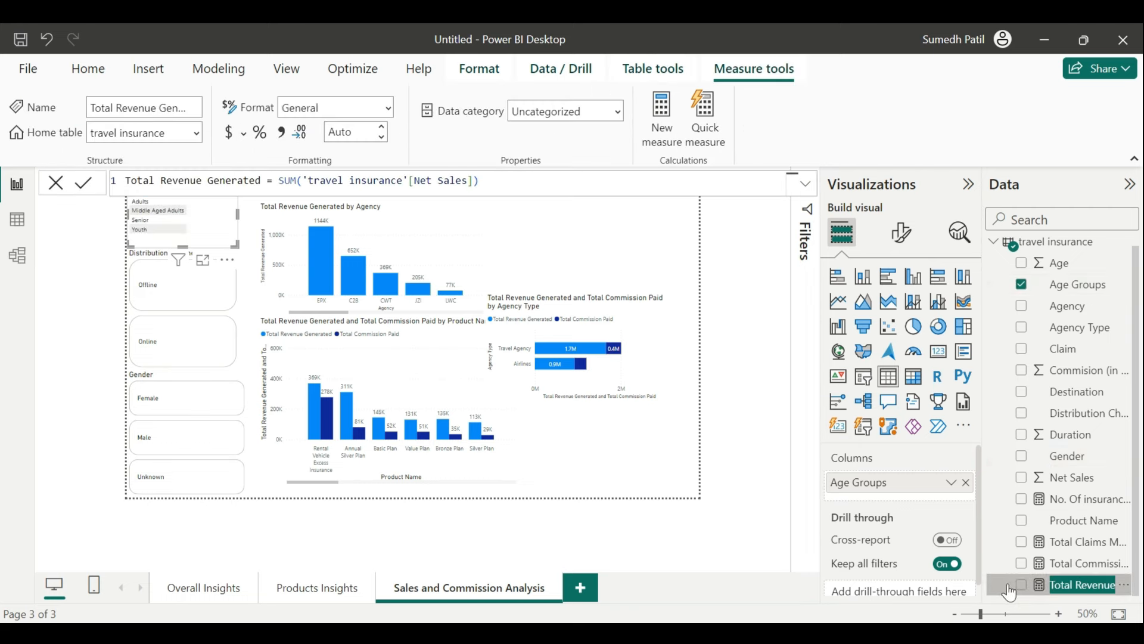
pyautogui.click(1022, 585)
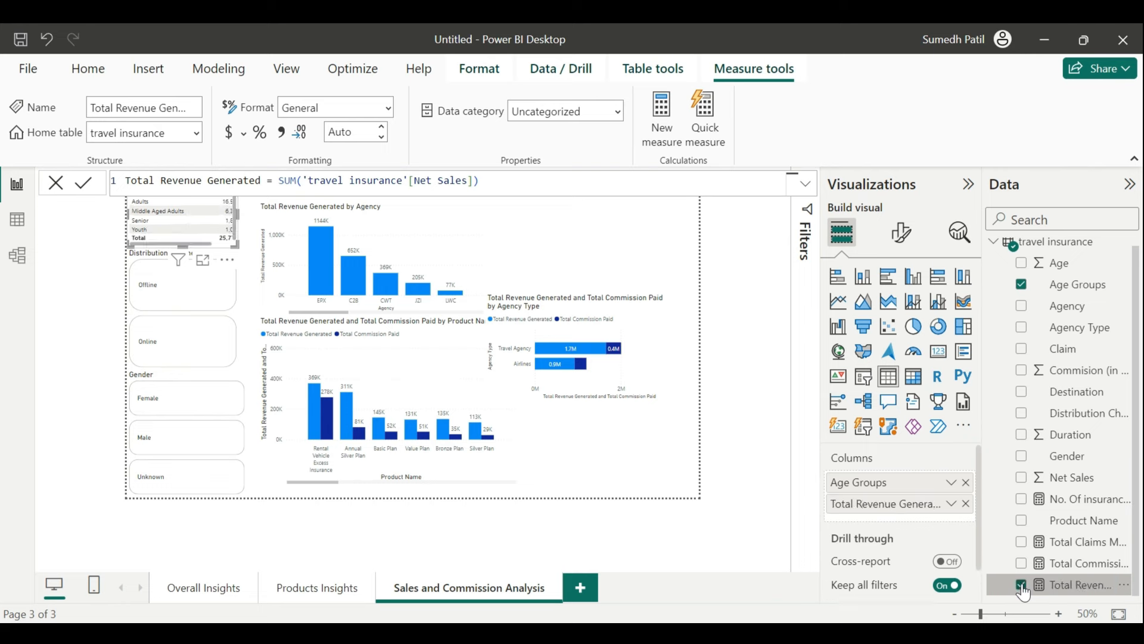
pyautogui.click(577, 448)
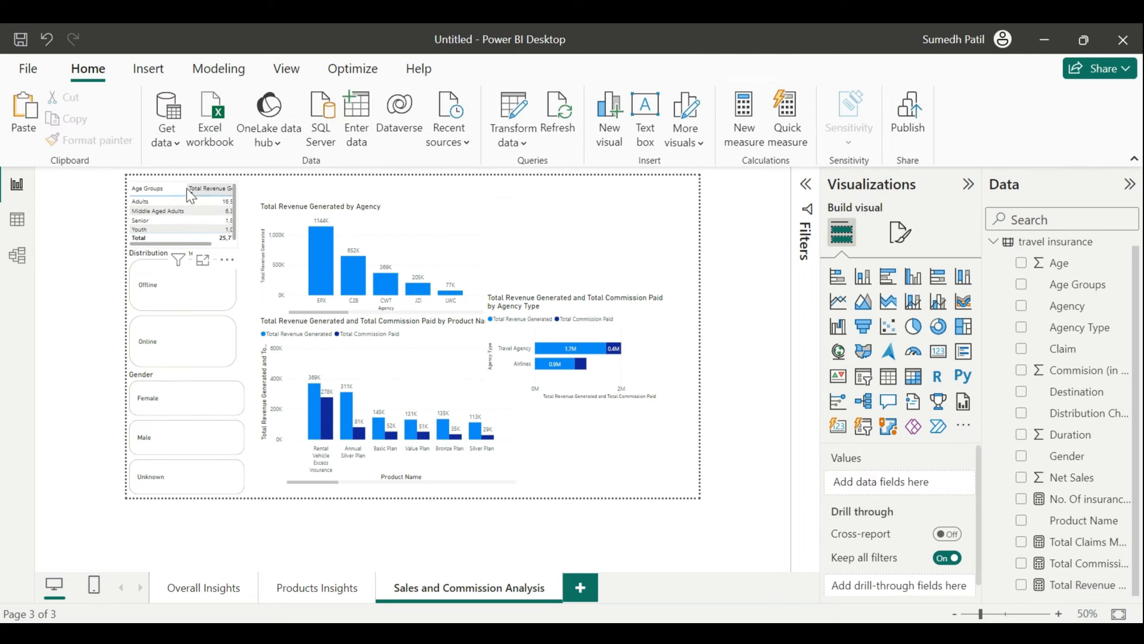
pyautogui.click(235, 214)
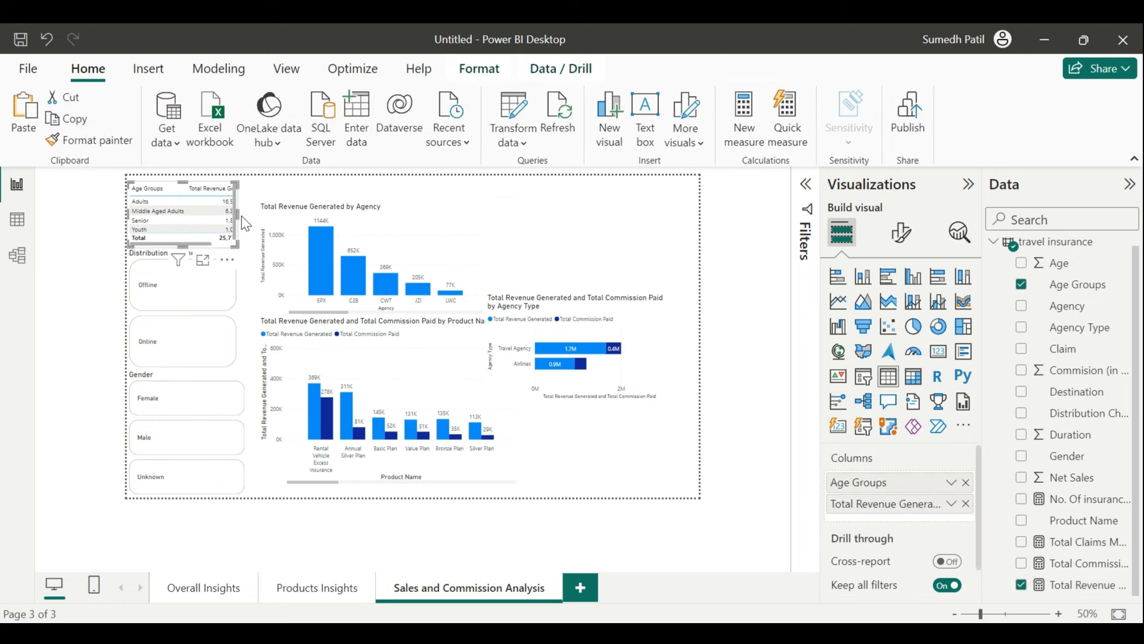
pyautogui.moveTo(240, 215); pyautogui.dragTo(630, 342)
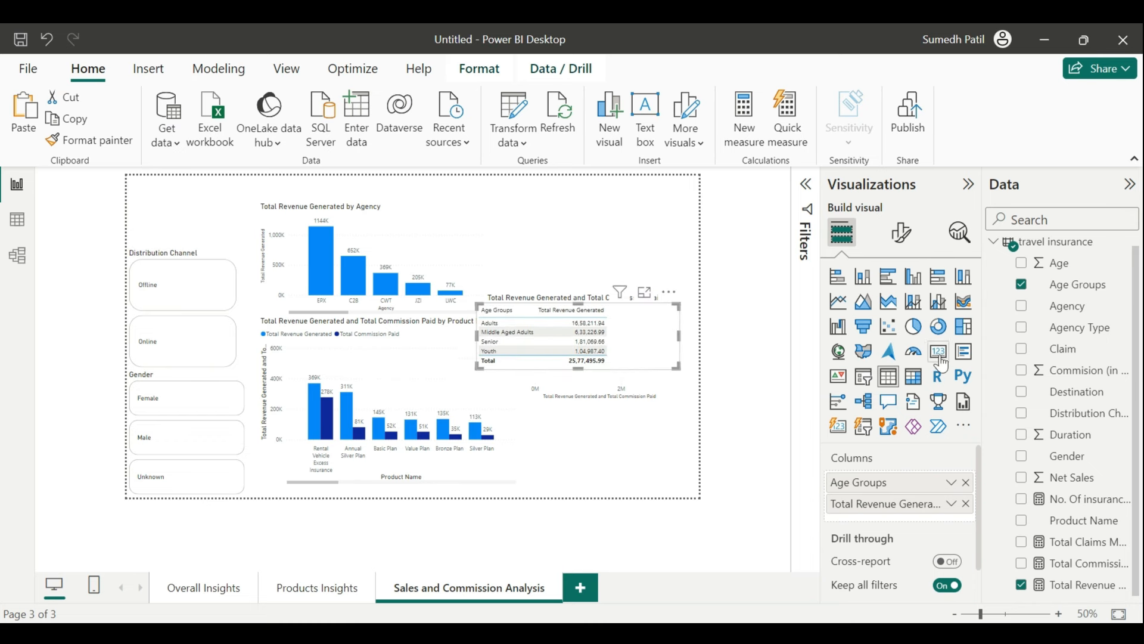
# Convert the age groups table to a funnel chart and adjust its height so all four stages are readable
pyautogui.click(864, 327)
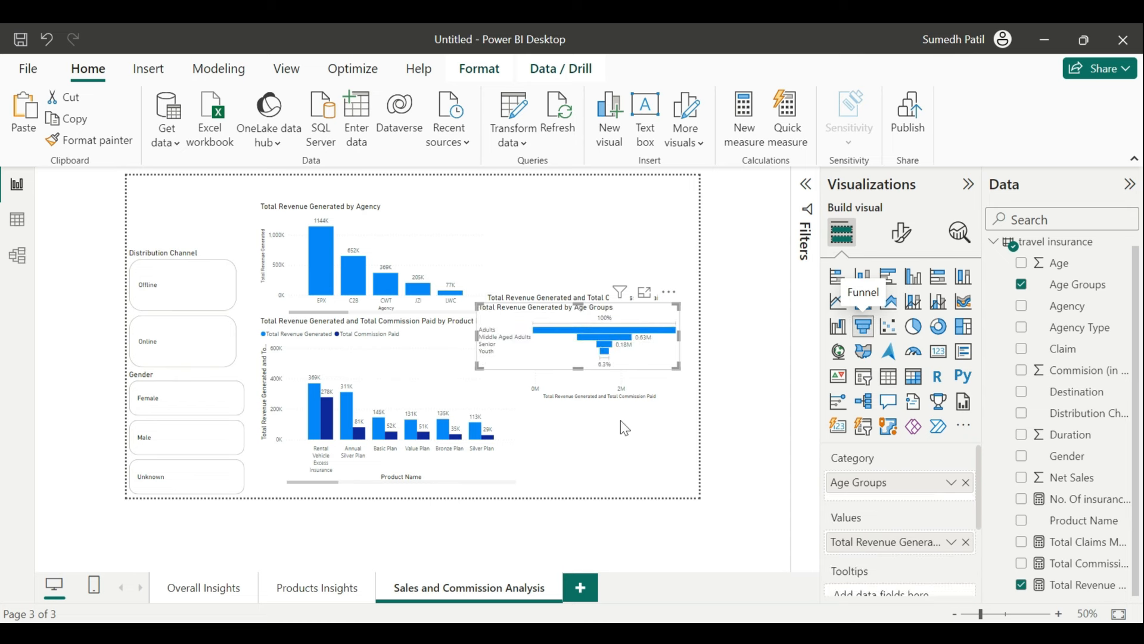
pyautogui.moveTo(576, 366); pyautogui.dragTo(585, 441)
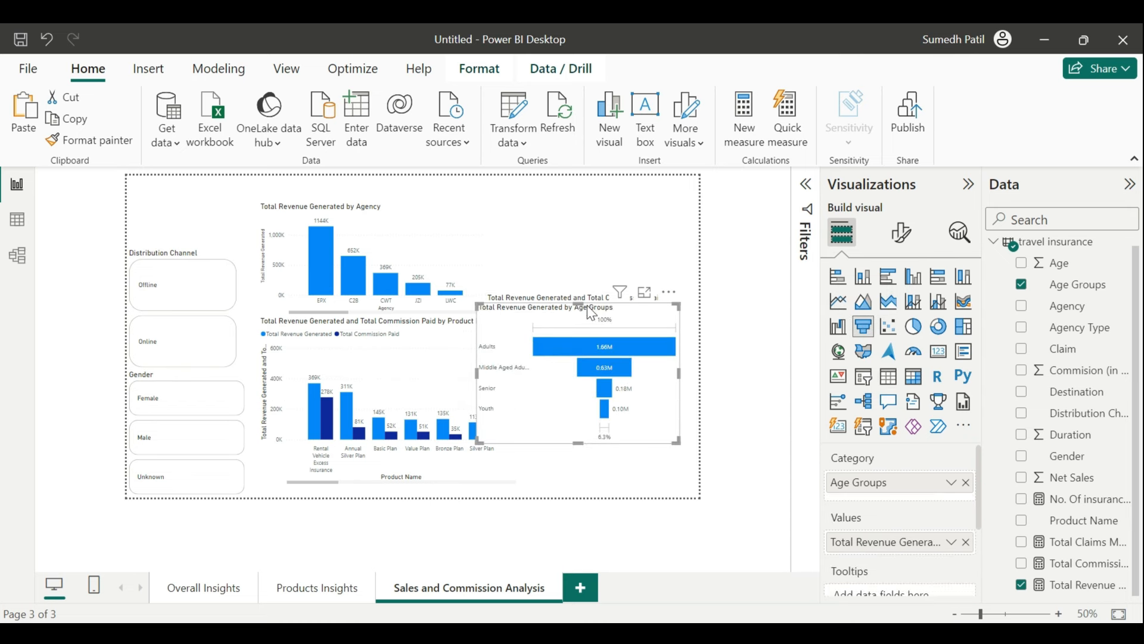
pyautogui.moveTo(580, 312); pyautogui.dragTo(581, 321)
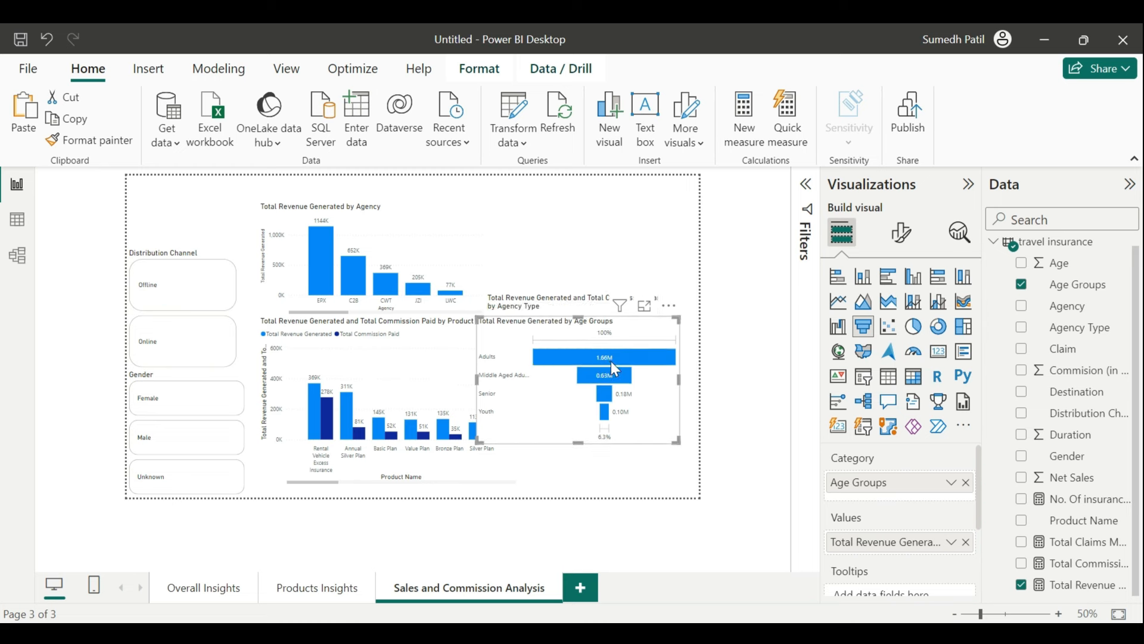
# Set the display units of the funnel chart's data labels to Thousands
pyautogui.moveTo(603, 380)
pyautogui.click(901, 233)
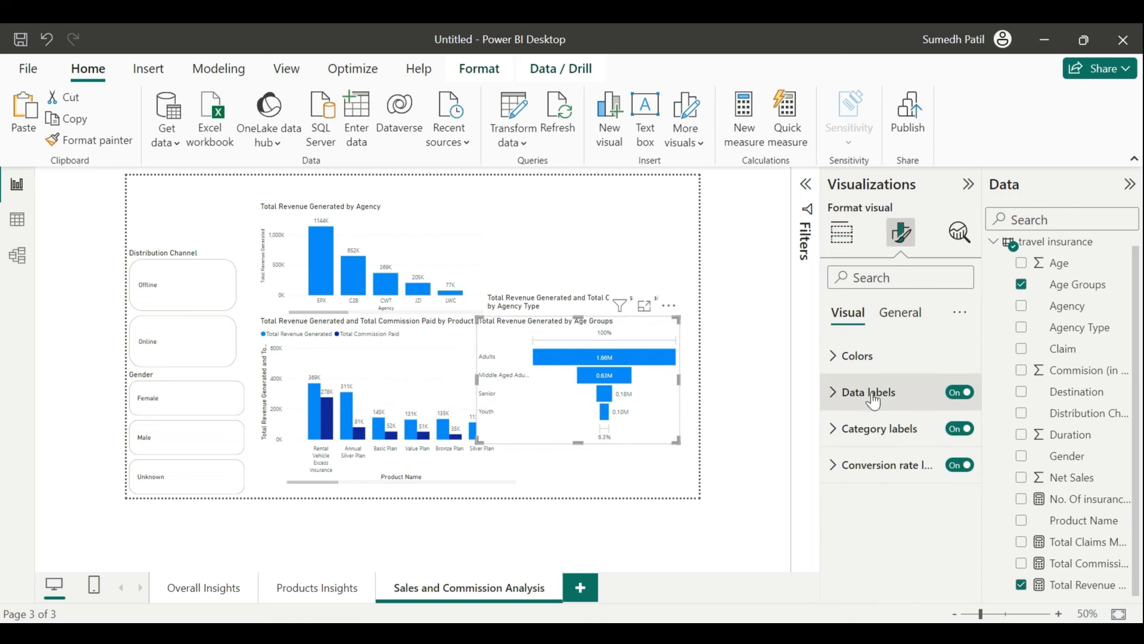
pyautogui.click(871, 395)
pyautogui.click(895, 541)
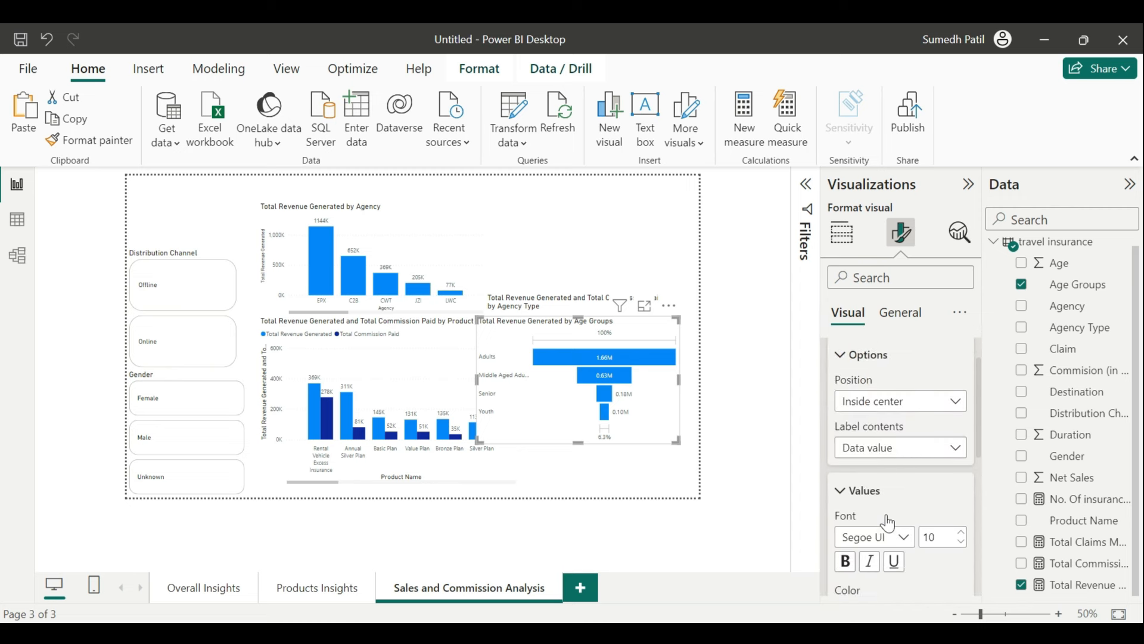
pyautogui.scroll(-5, 885, 514)
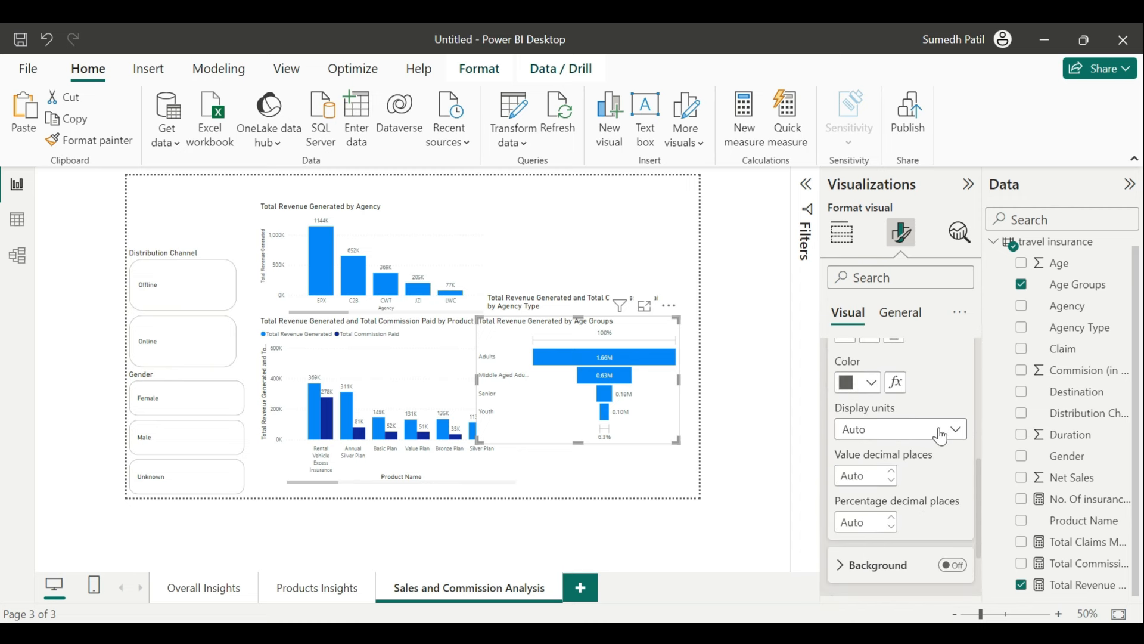
pyautogui.click(945, 429)
pyautogui.click(882, 494)
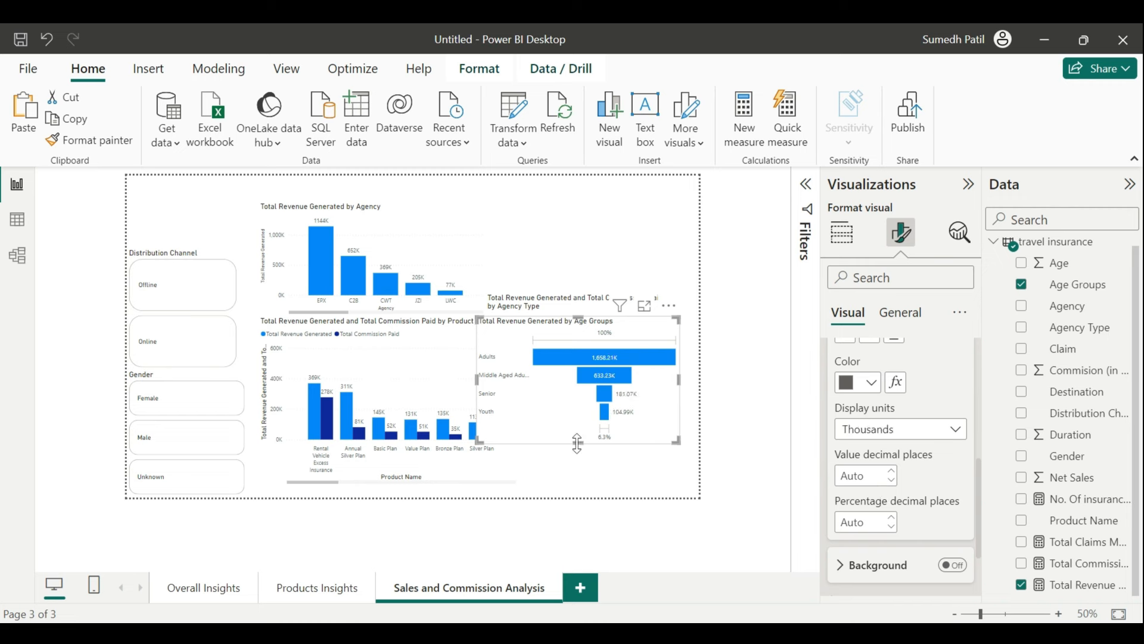
# Shorten the funnel chart, move it to the report page's lower-right corner and place the agency type bar chart above it
pyautogui.moveTo(577, 444); pyautogui.dragTo(576, 434)
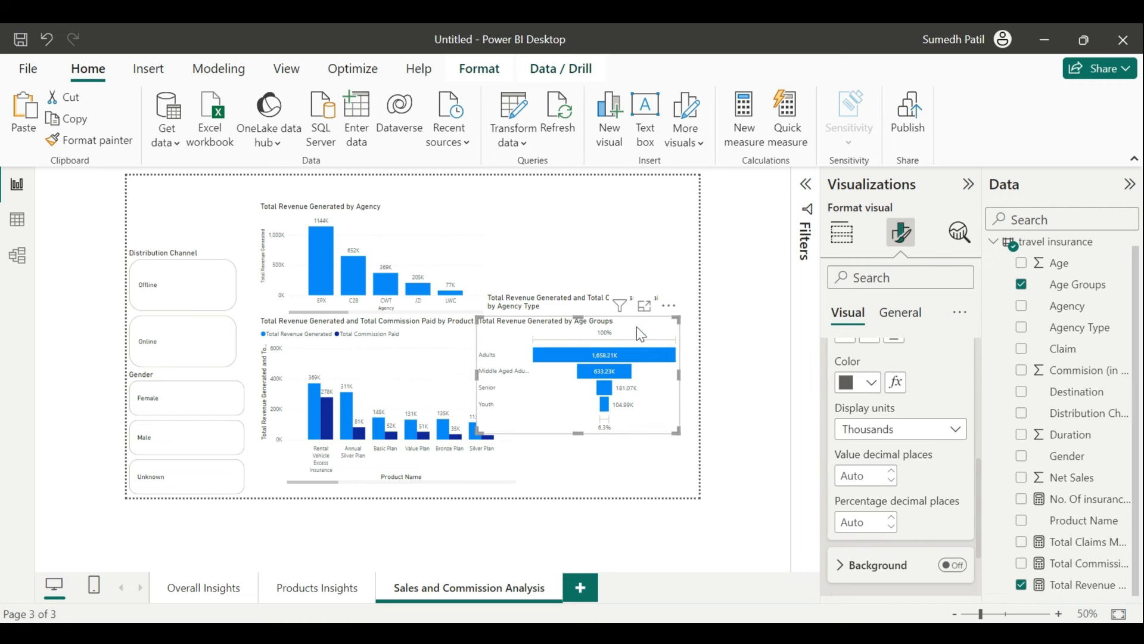
pyautogui.moveTo(637, 326); pyautogui.dragTo(653, 395)
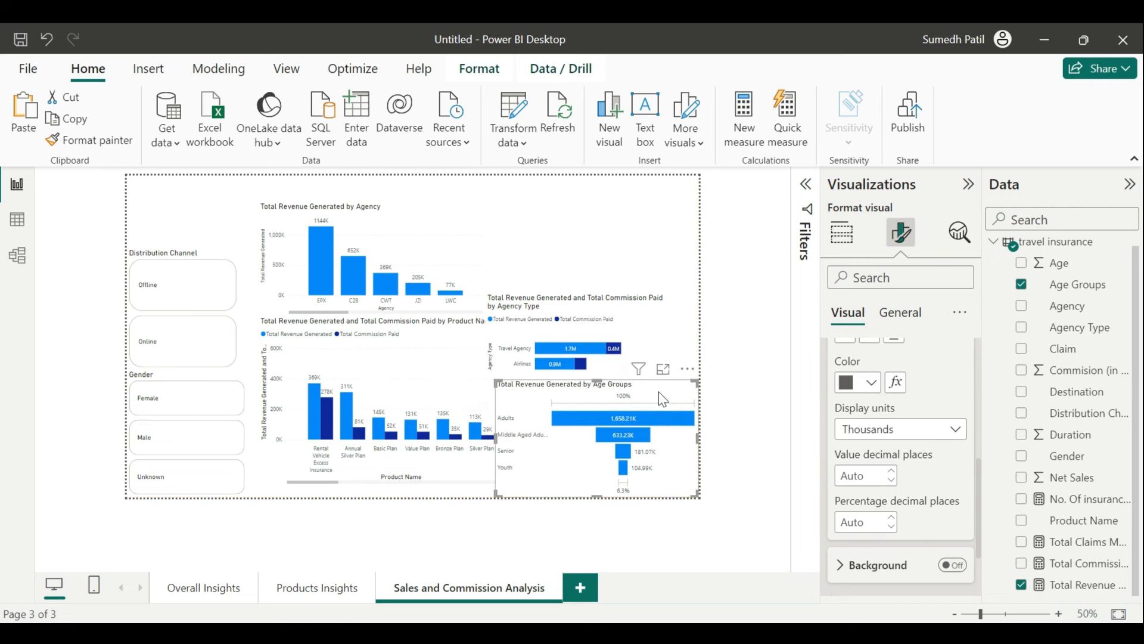
pyautogui.moveTo(597, 301); pyautogui.dragTo(625, 244)
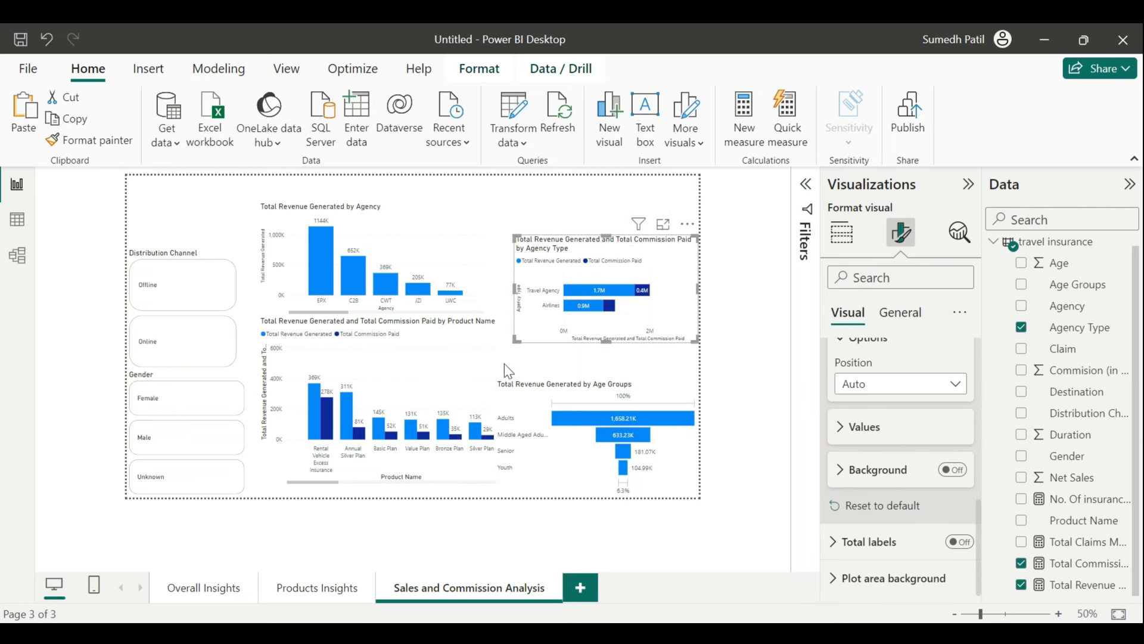
# Narrow the age groups funnel chart from its left edge to clear the product name column chart
pyautogui.click(497, 372)
pyautogui.click(538, 387)
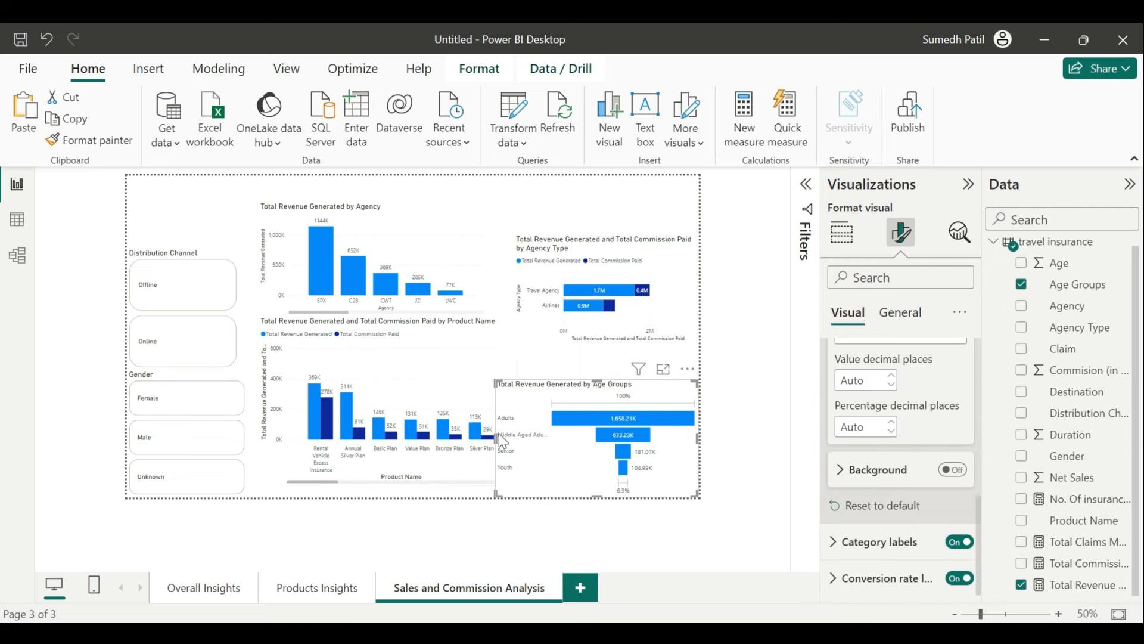
pyautogui.moveTo(499, 433)
pyautogui.mouseDown()
pyautogui.moveTo(553, 447)
pyautogui.moveTo(507, 452)
pyautogui.mouseUp()
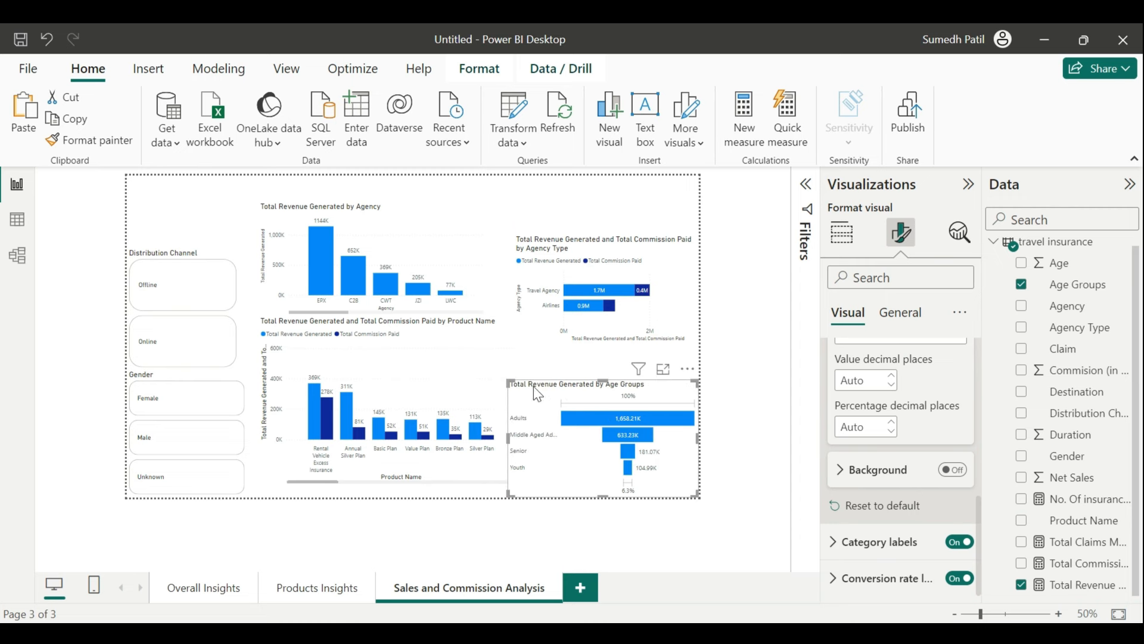
pyautogui.click(541, 363)
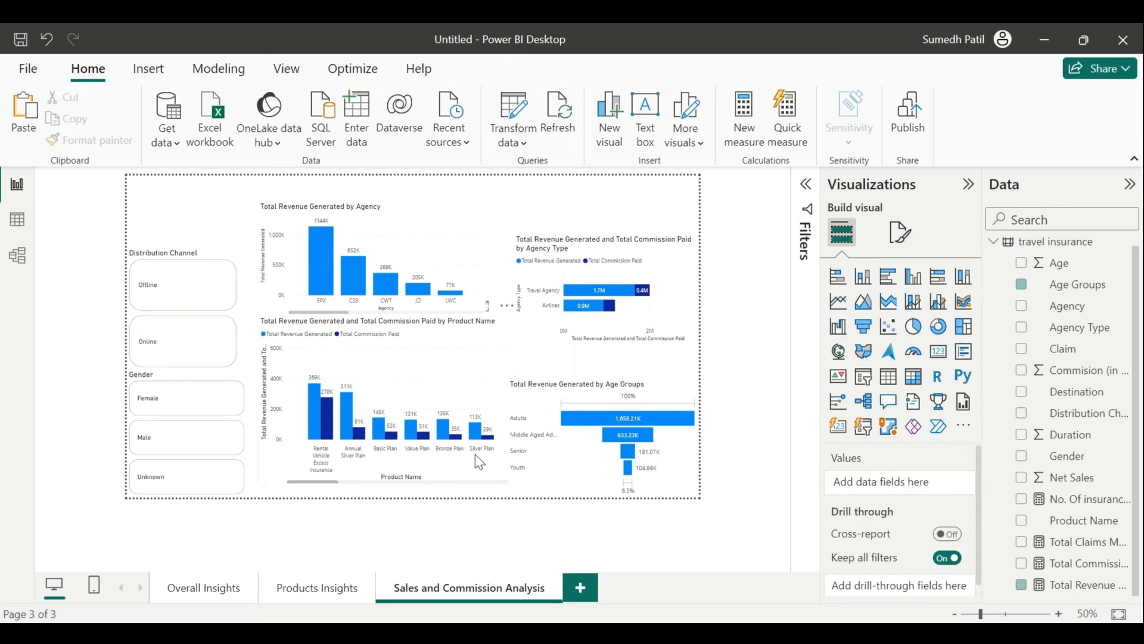
# Go to the Overall Insights page and widen the Distribution Channel slicer to nearly match the Gender slicer
pyautogui.click(315, 588)
pyautogui.click(233, 590)
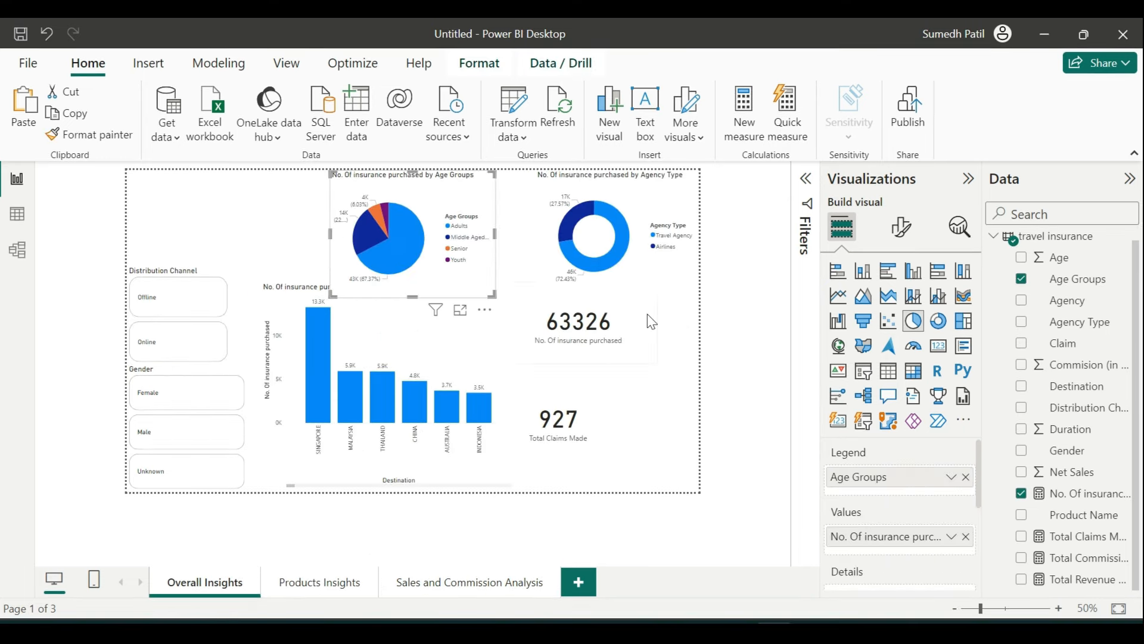
pyautogui.click(671, 372)
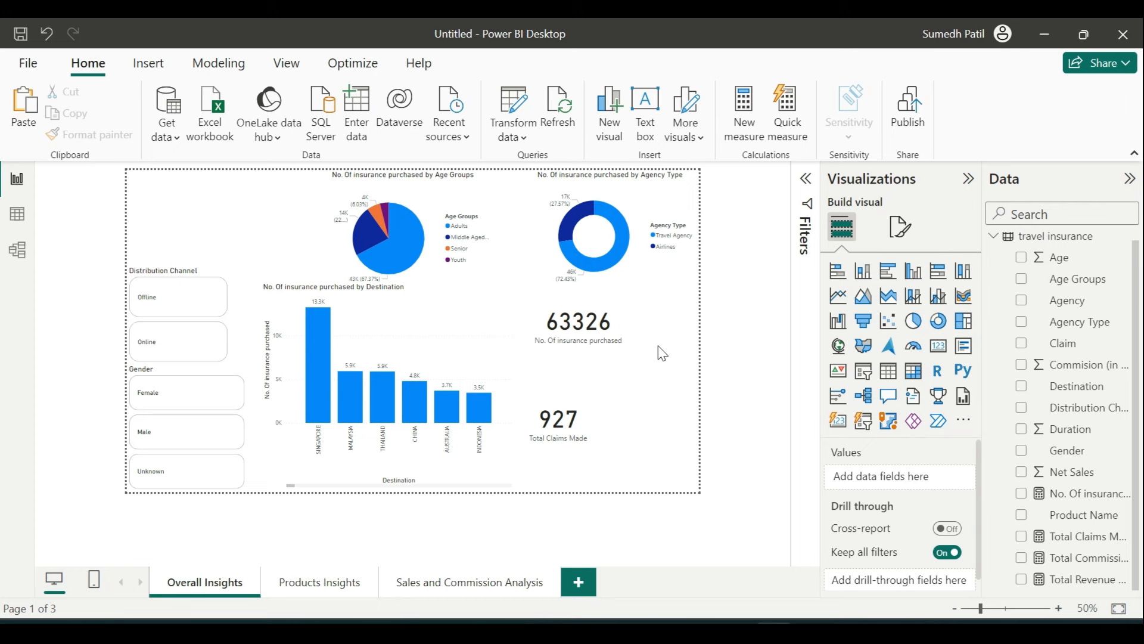
pyautogui.click(206, 274)
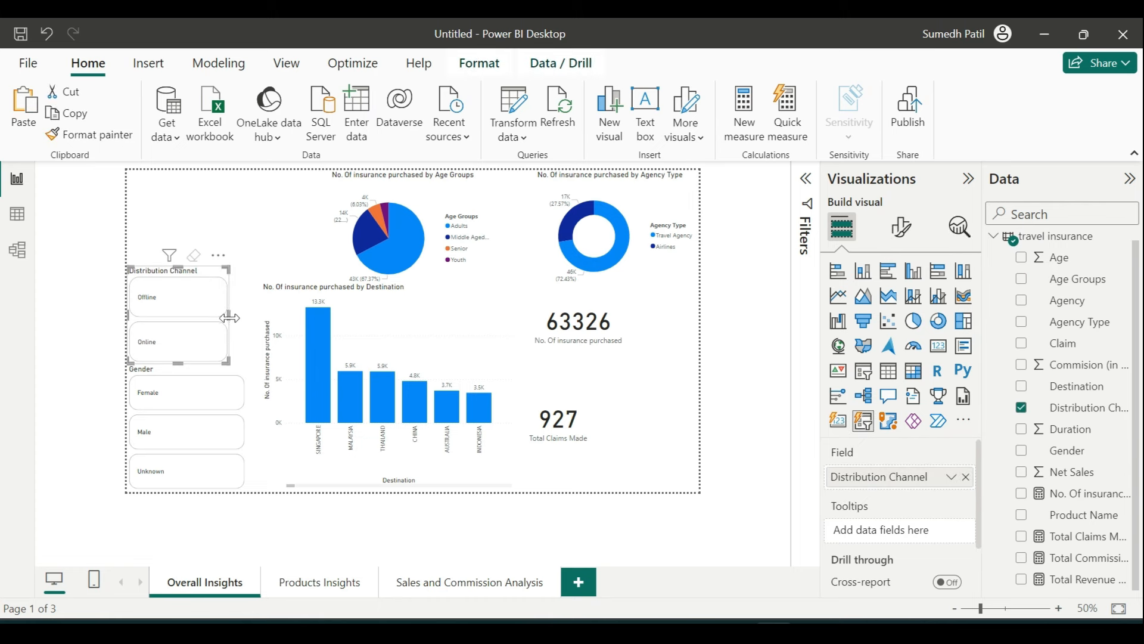
pyautogui.moveTo(230, 317); pyautogui.dragTo(240, 318)
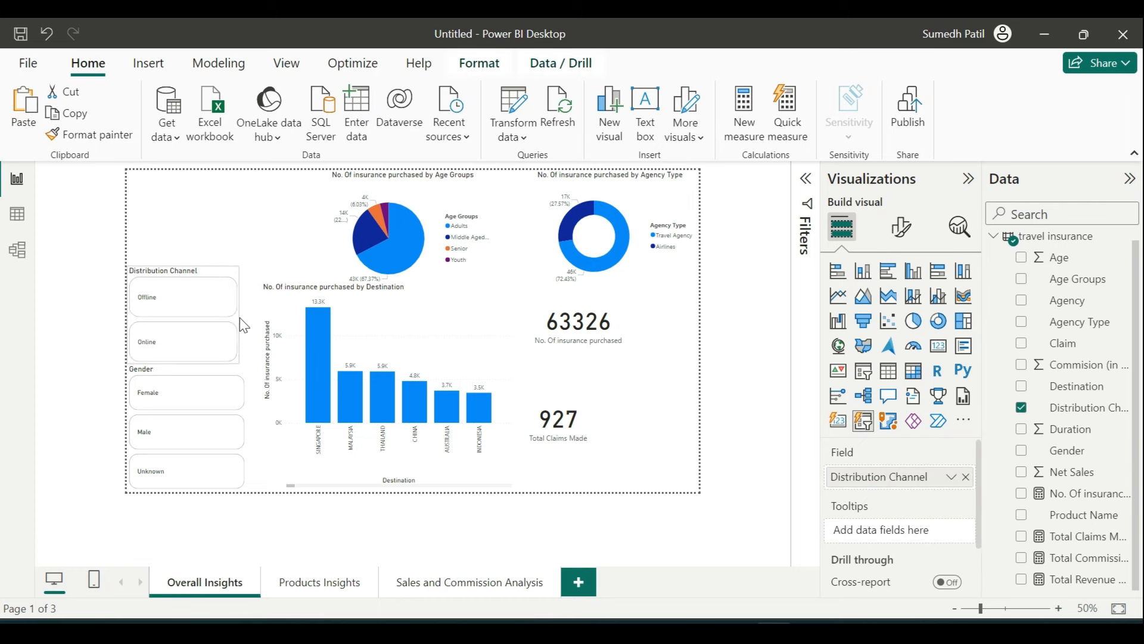
pyautogui.click(261, 245)
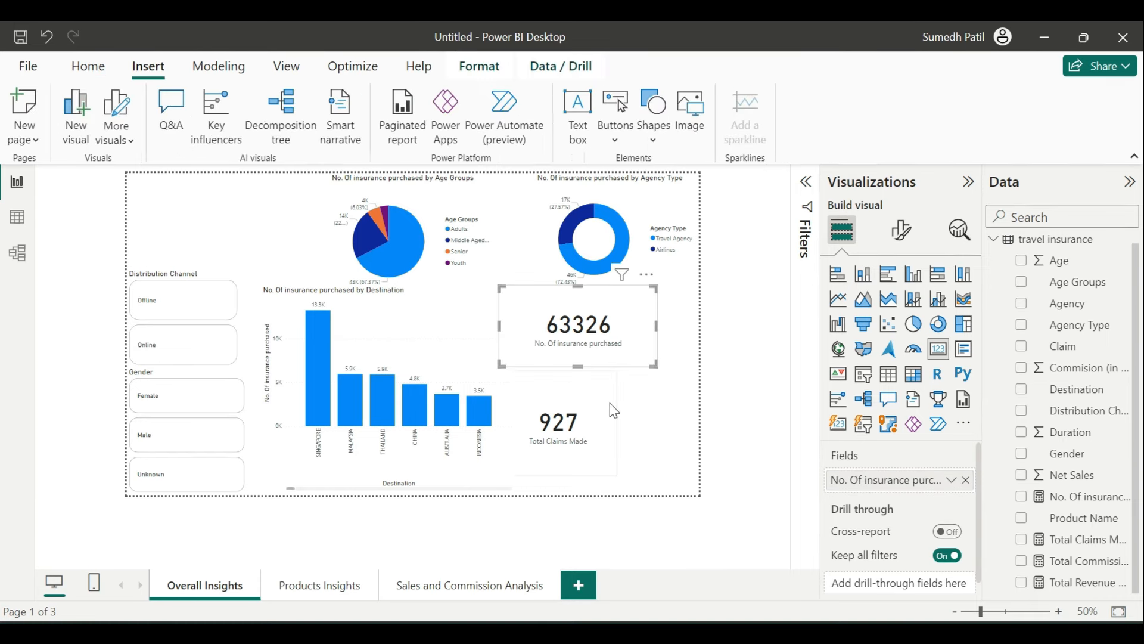
# Save the report as a Power BI file named Travel Insurance Analysis on this device
pyautogui.click(609, 400)
pyautogui.click(644, 408)
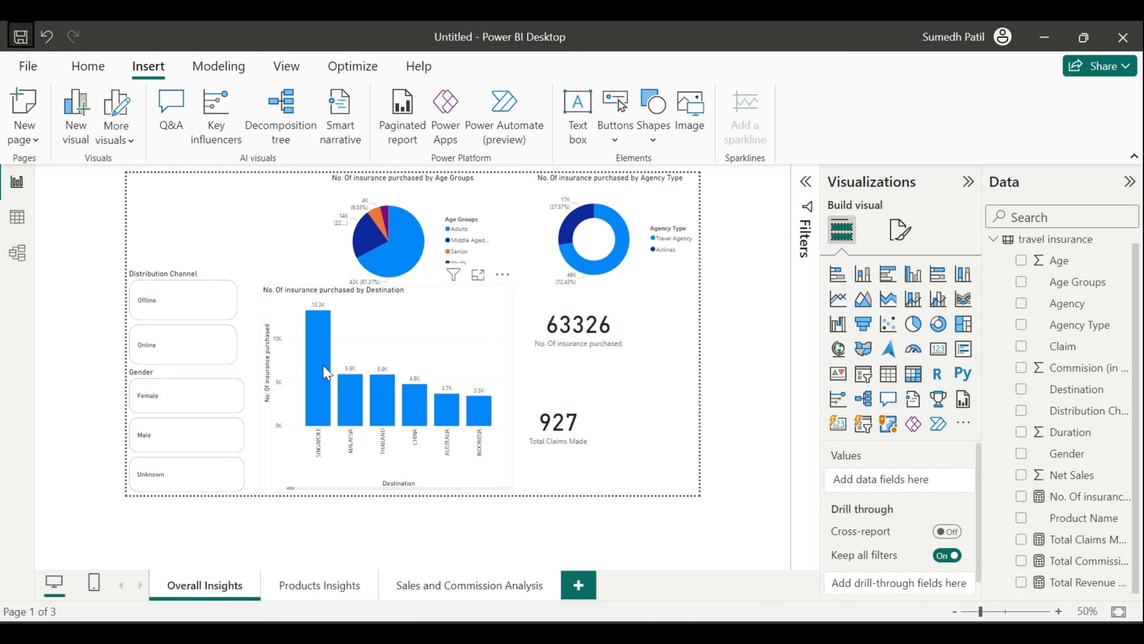
pyautogui.hotkey('ctrl', 's')
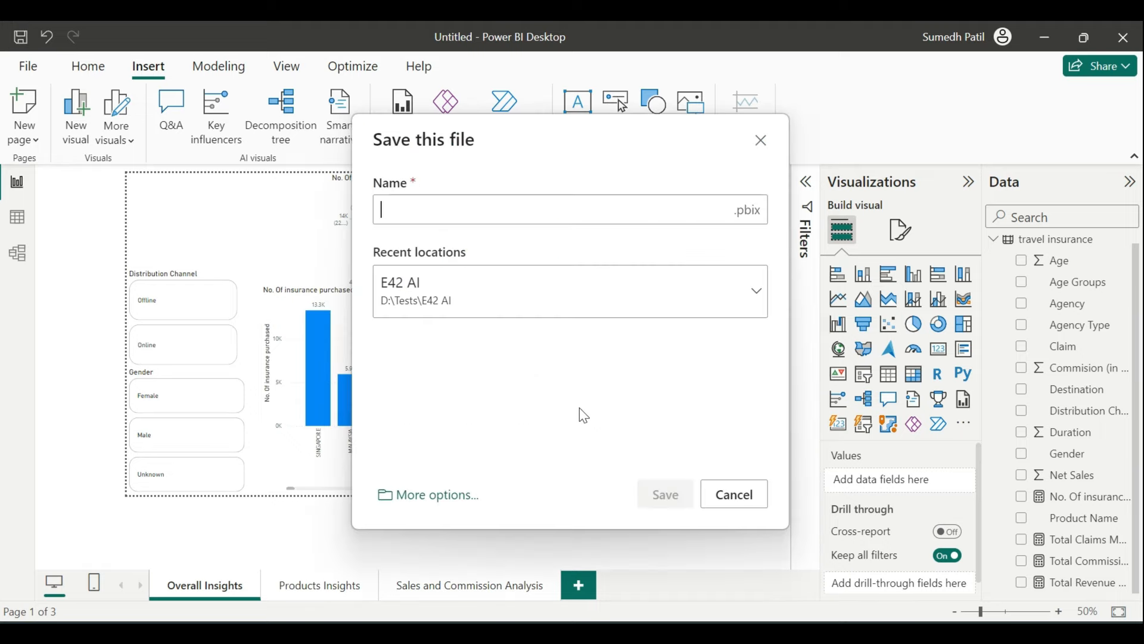
pyautogui.click(422, 497)
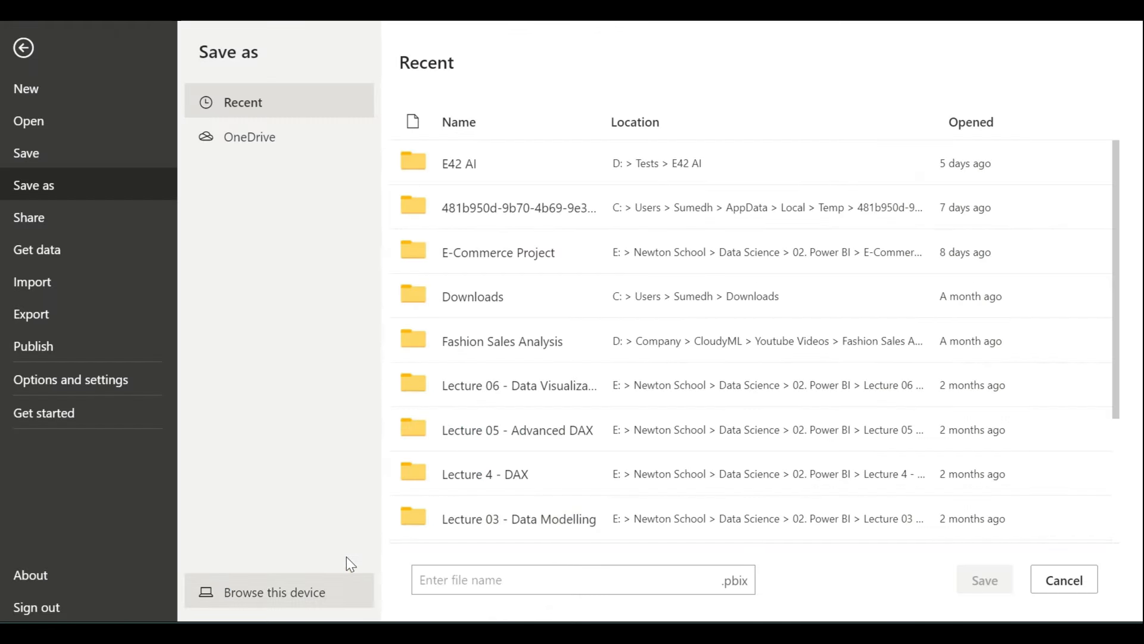
pyautogui.click(297, 592)
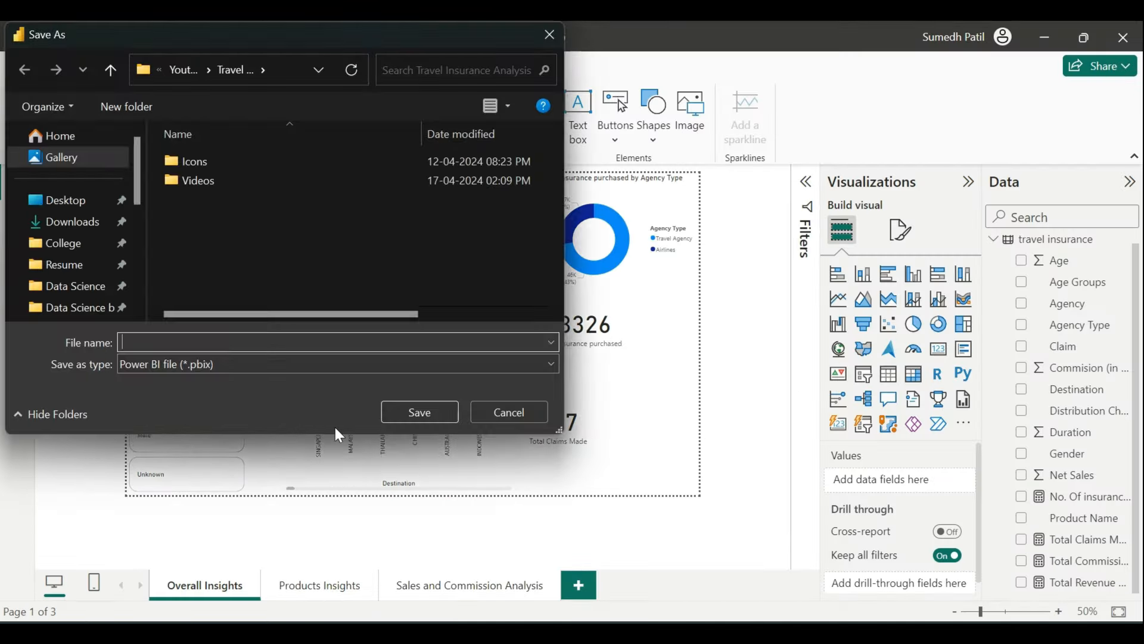
pyautogui.write('Travel Insurance ')
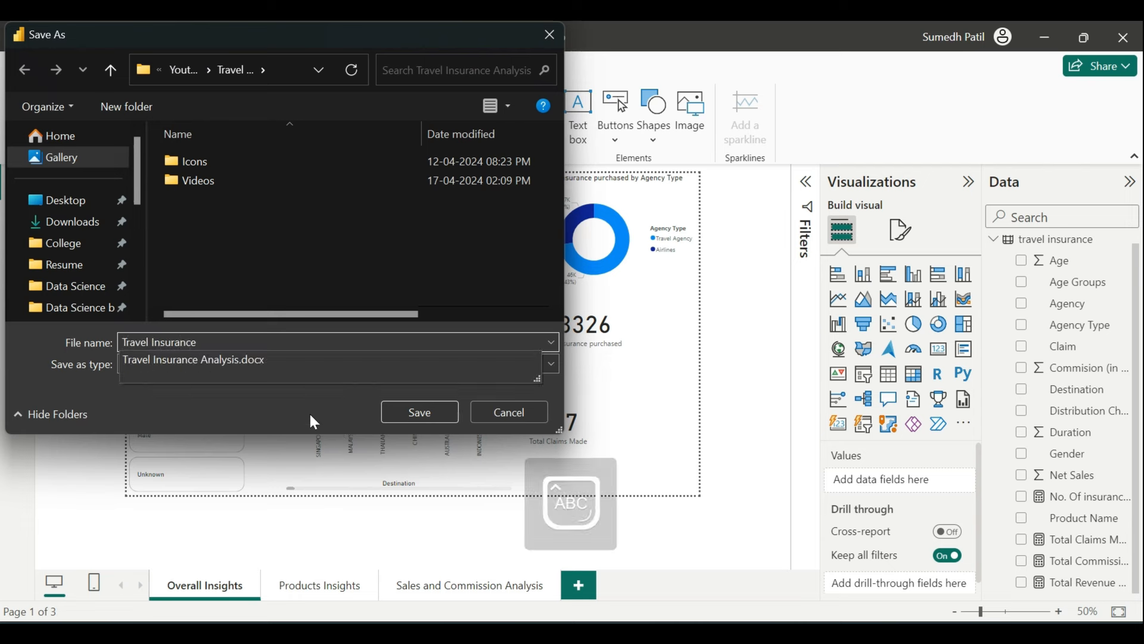
pyautogui.write('Analysis')
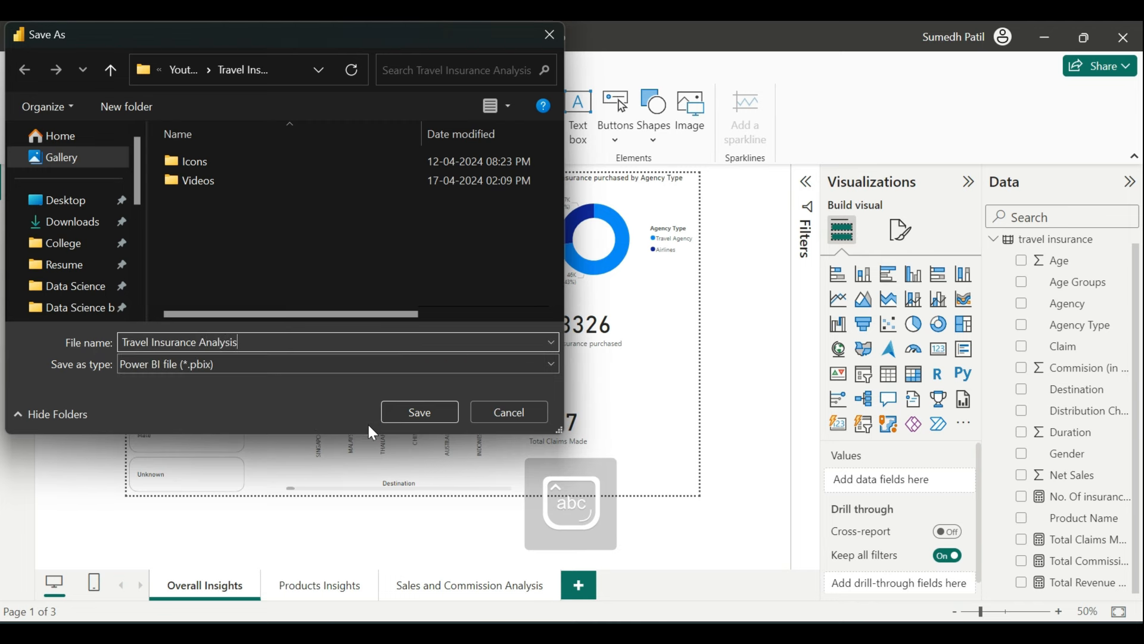
pyautogui.click(405, 415)
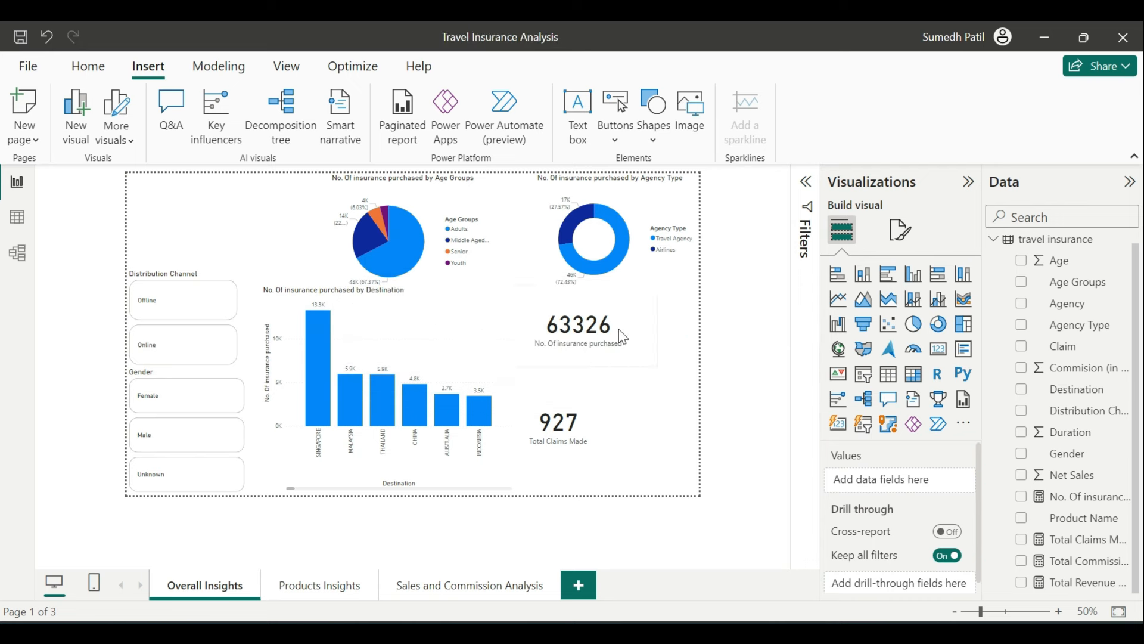
# Move the No. Of insurance purchased card slightly down and right, then shift the destination column chart left and shorten it from its upper edge
pyautogui.moveTo(619, 329); pyautogui.dragTo(641, 361)
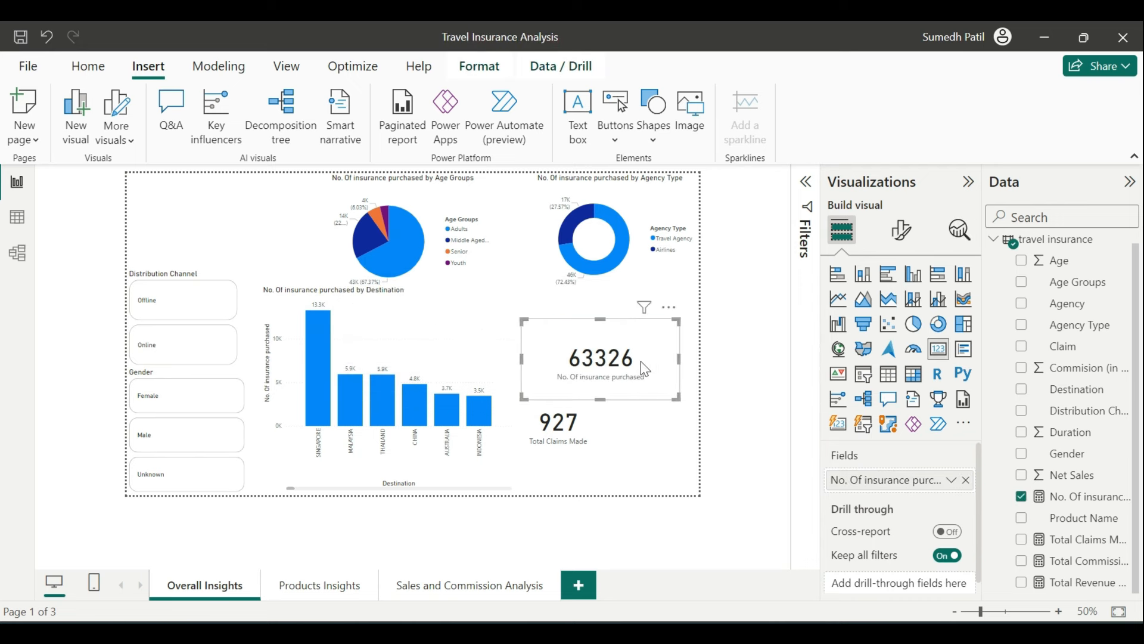
pyautogui.click(441, 355)
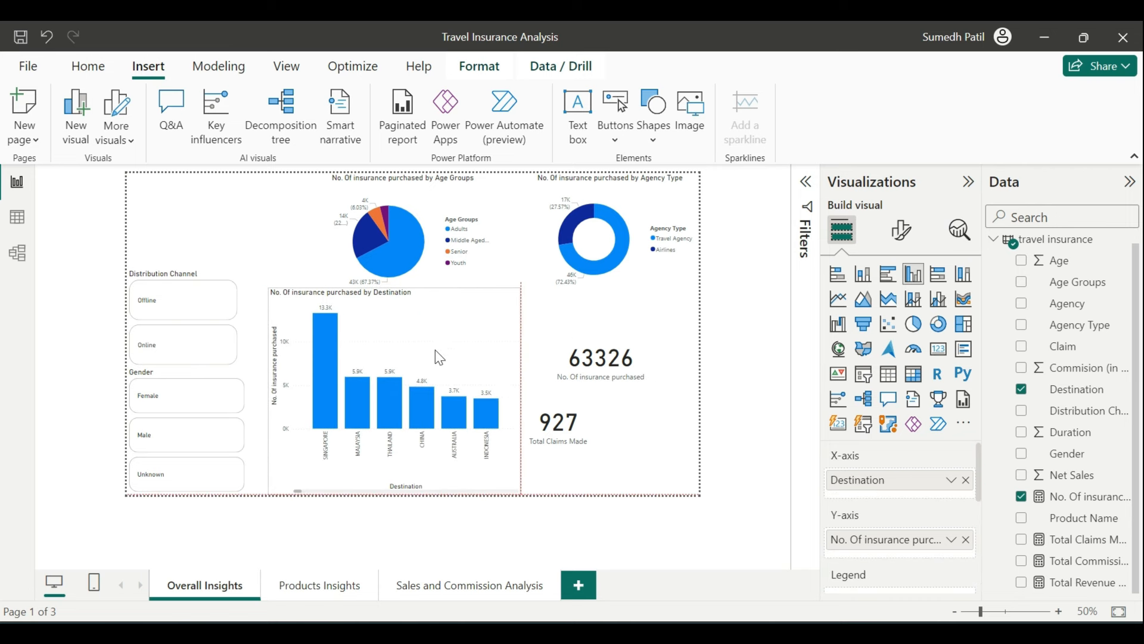
pyautogui.moveTo(439, 356); pyautogui.dragTo(429, 351)
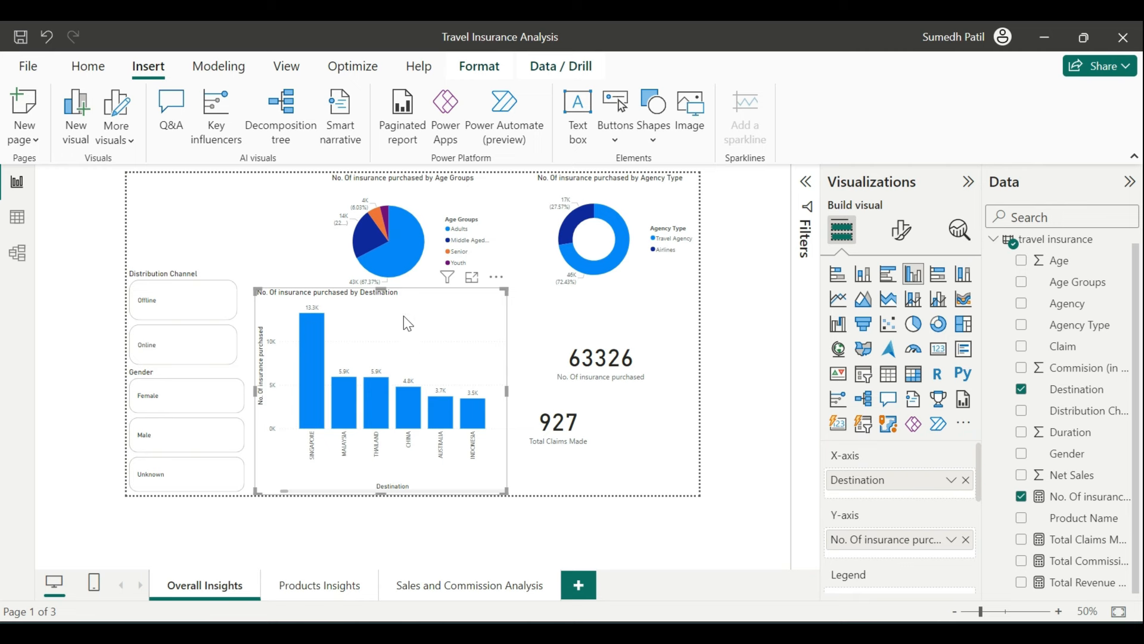
pyautogui.moveTo(382, 292); pyautogui.dragTo(391, 313)
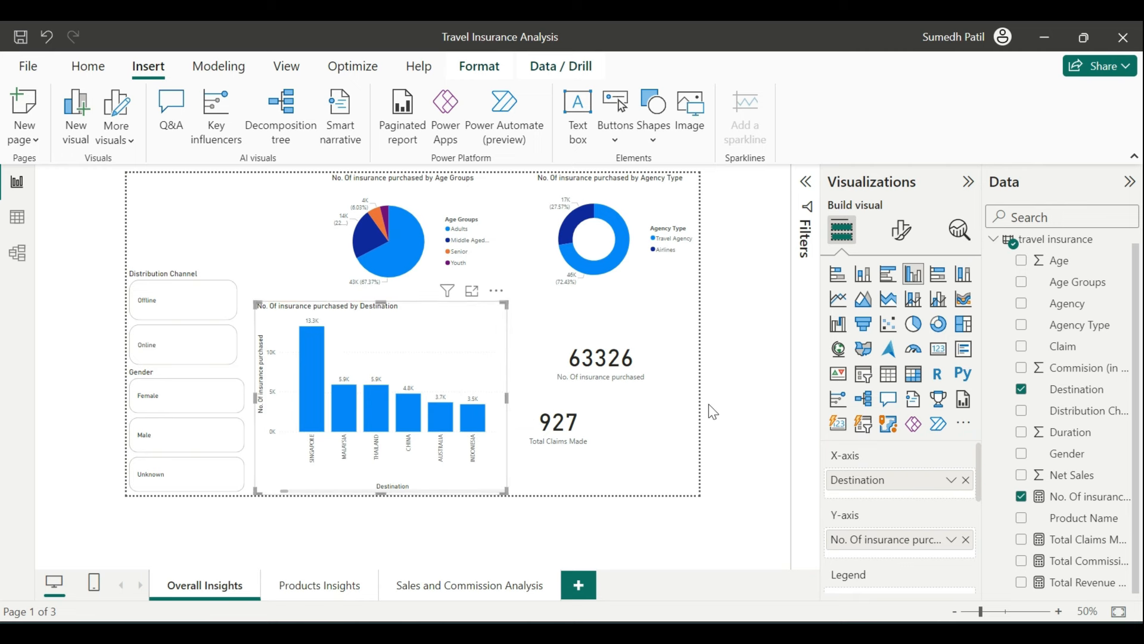
pyautogui.click(668, 414)
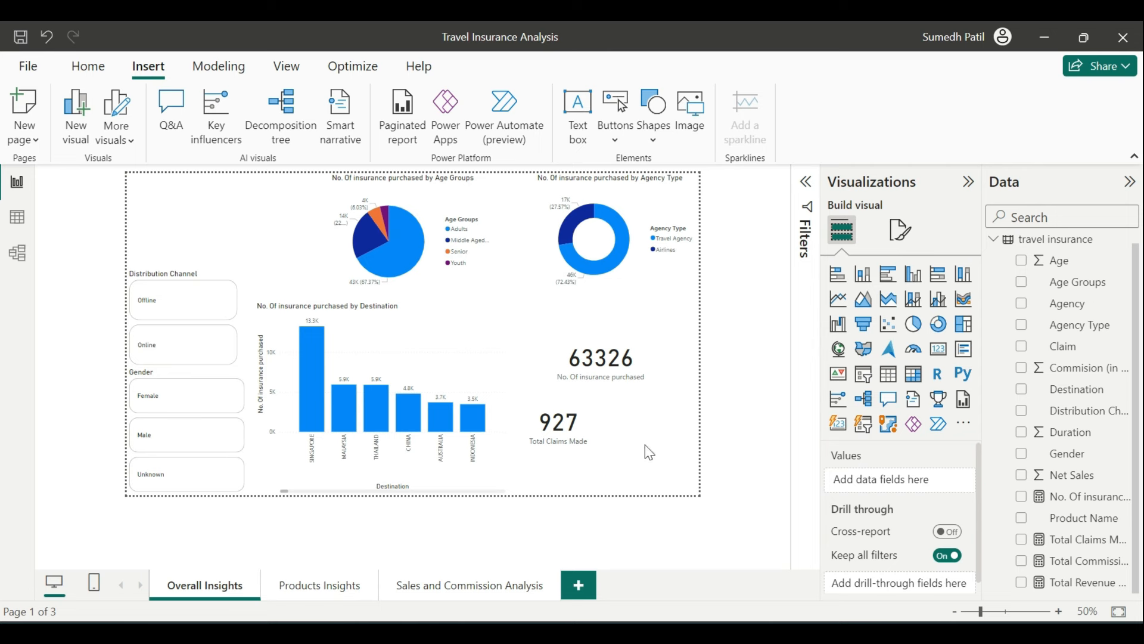
# Set the Overall Insights page's canvas background colour to #FAF8E5 and lower its transparency so the colour shows
pyautogui.click(900, 241)
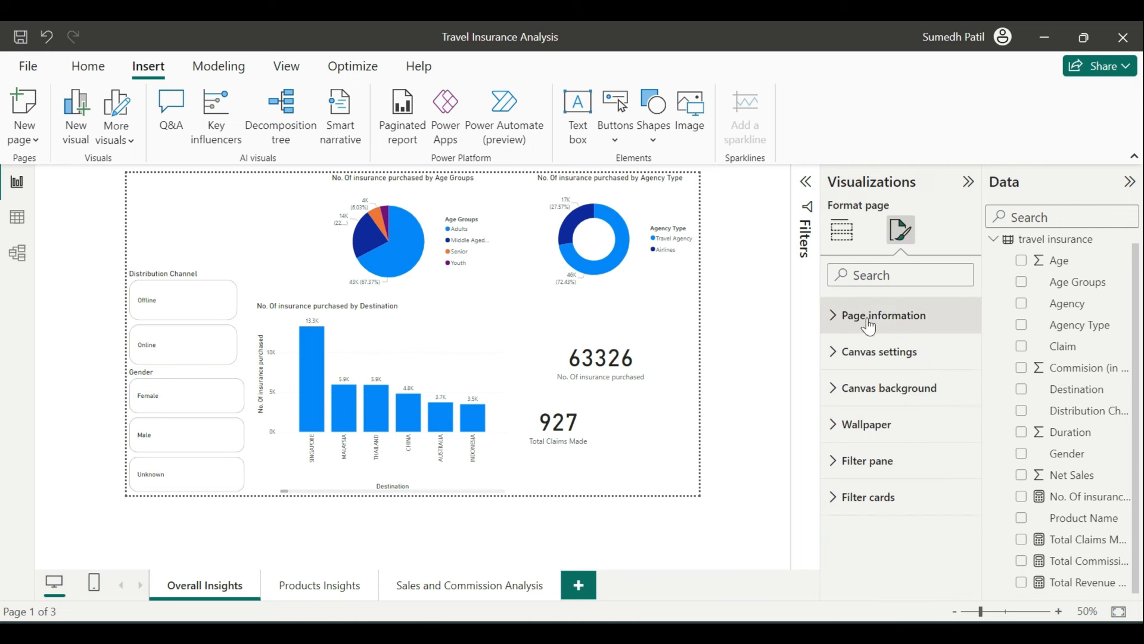
pyautogui.click(864, 388)
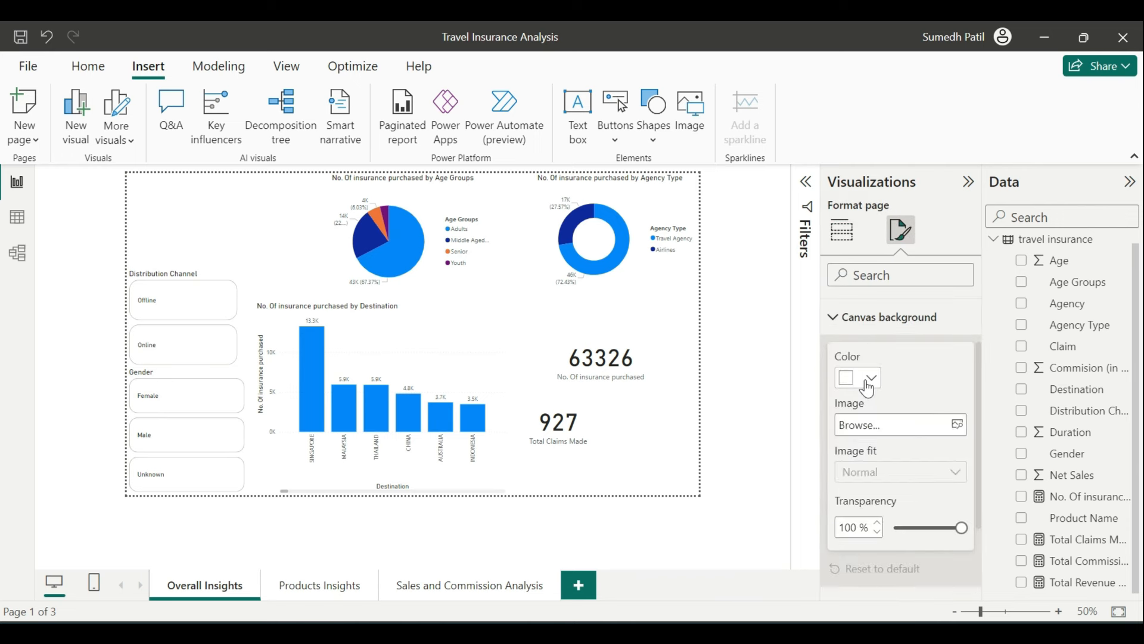
pyautogui.click(870, 380)
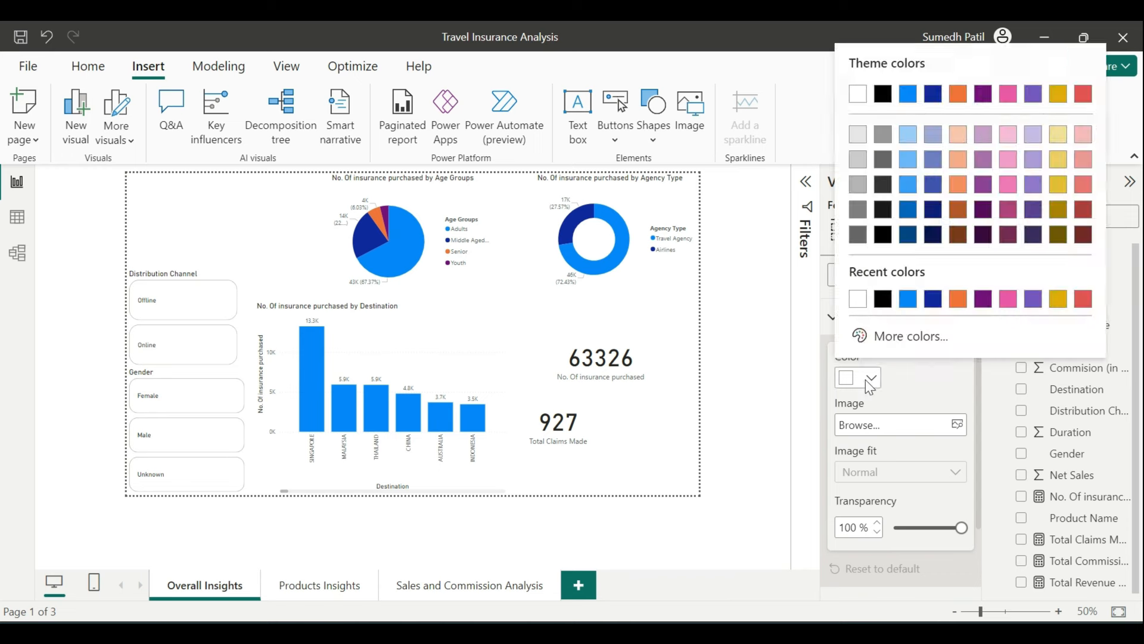
pyautogui.click(867, 334)
pyautogui.moveTo(852, 277); pyautogui.dragTo(886, 284)
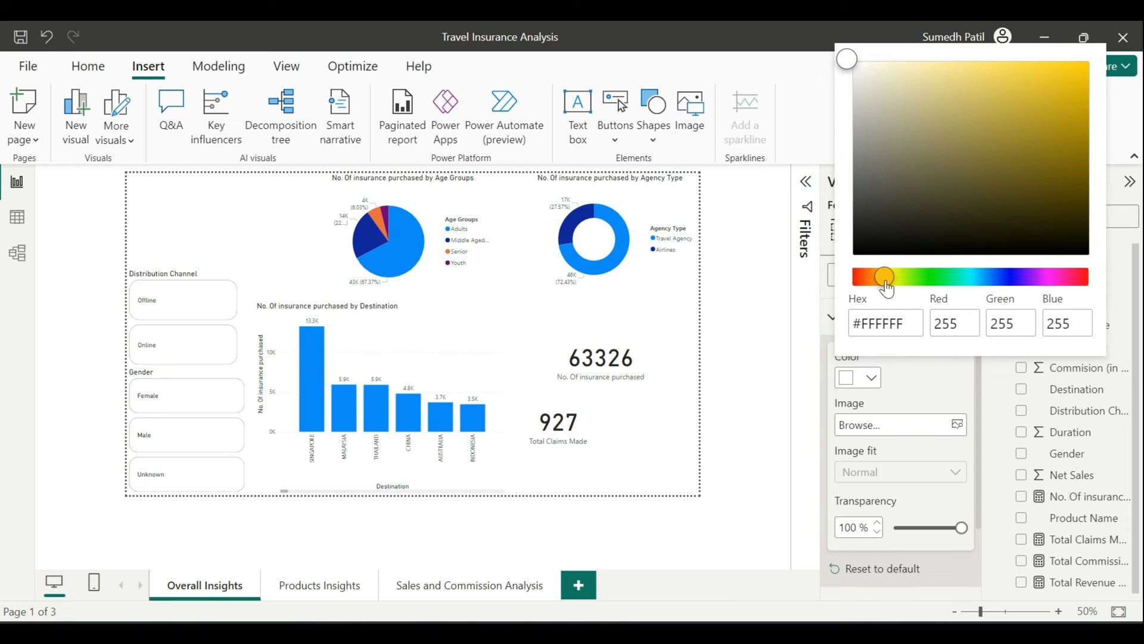
pyautogui.click(894, 62)
pyautogui.click(910, 320)
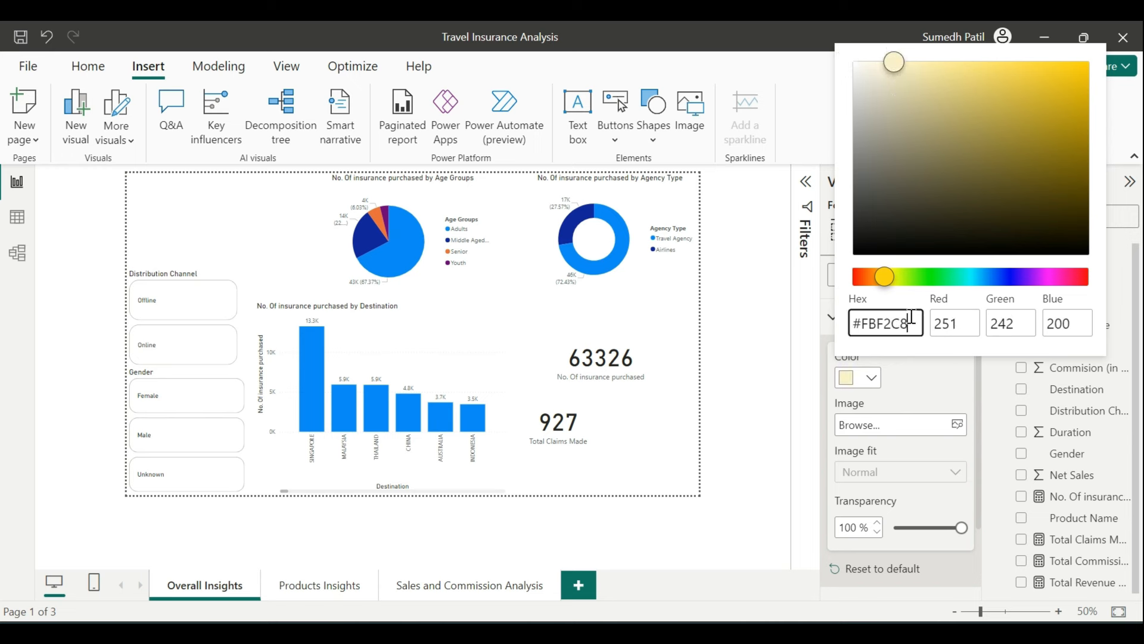
pyautogui.press('BackSpace')
pyautogui.press('BackSpace')
pyautogui.press('BackSpace')
pyautogui.press('BackSpace')
pyautogui.press('BackSpace')
pyautogui.write('AF8E5')
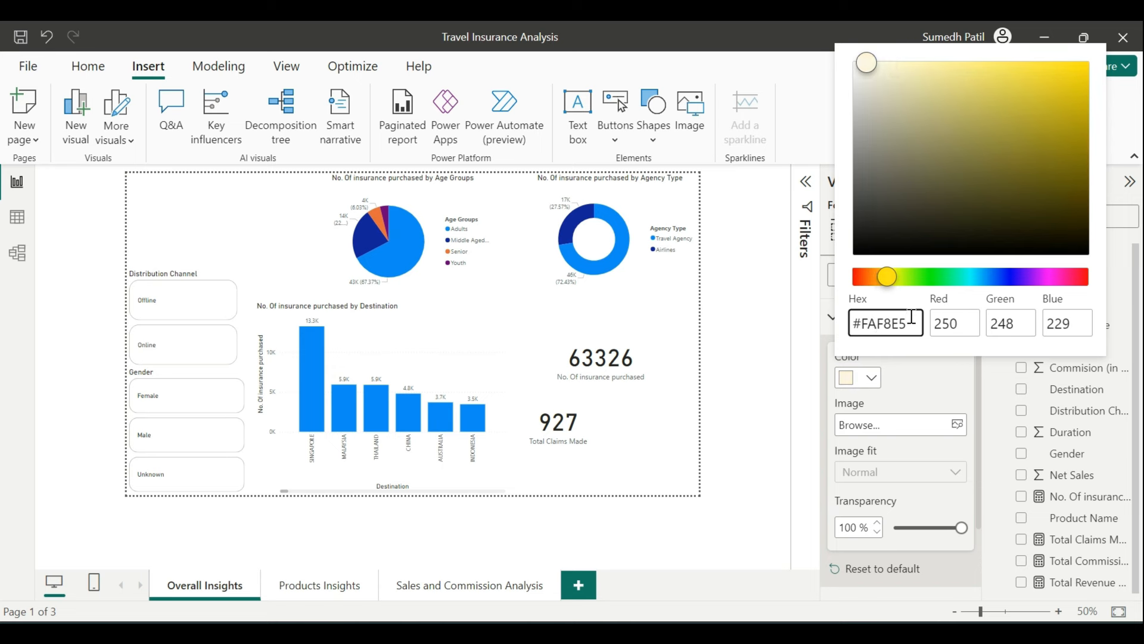
pyautogui.click(806, 358)
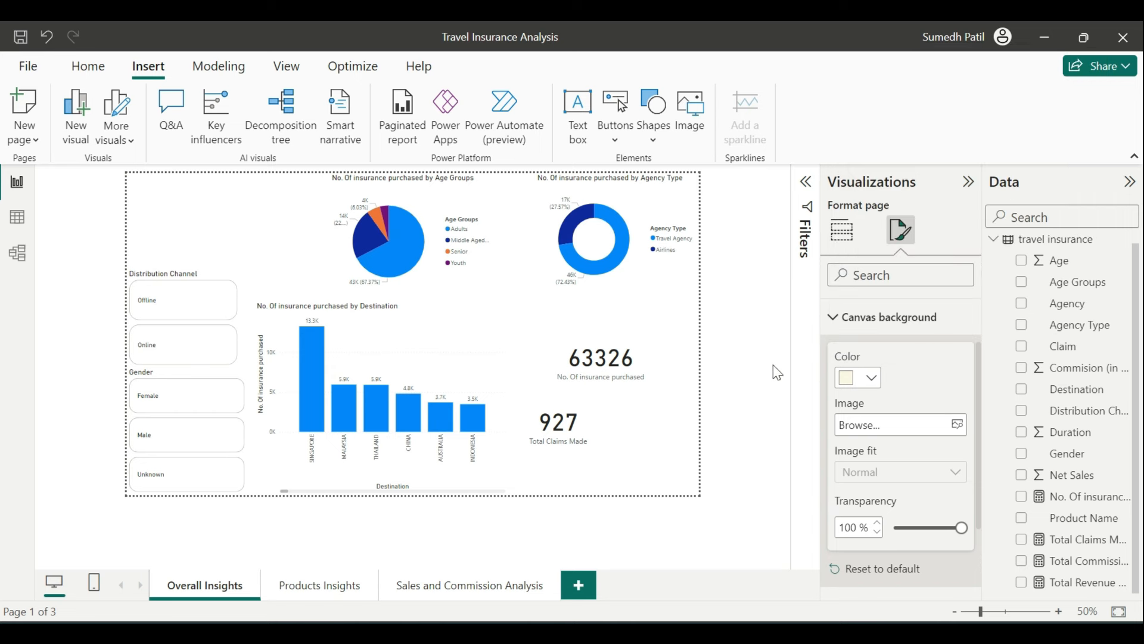
pyautogui.moveTo(953, 533); pyautogui.dragTo(870, 537)
pyautogui.click(722, 258)
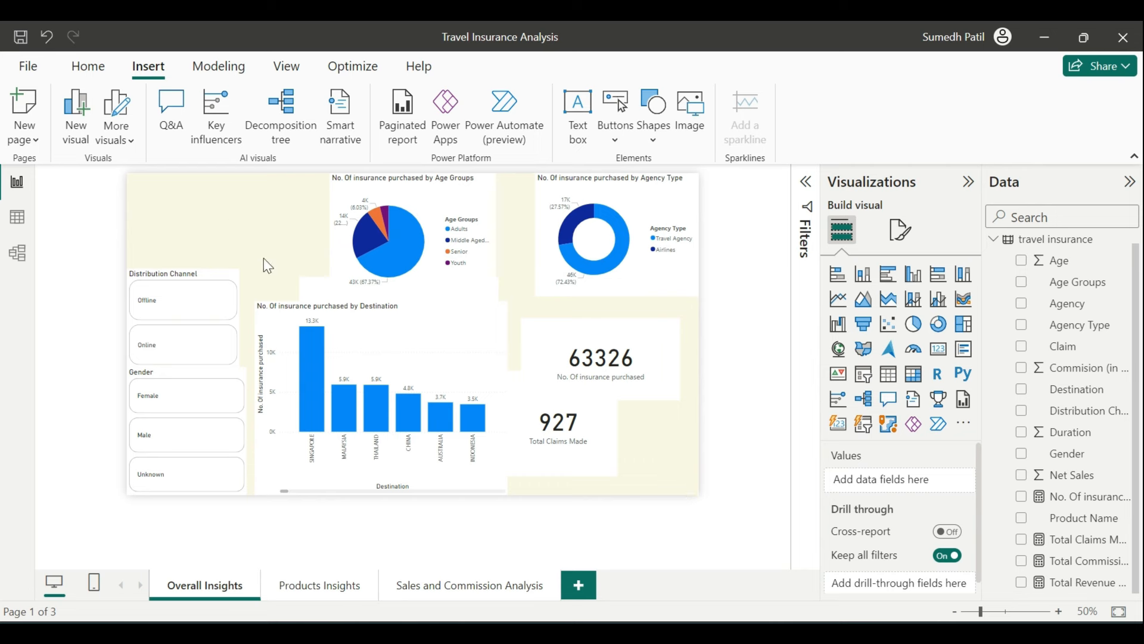
# Narrow the Gender slicer from its right edge to match the Distribution Channel slicer's width
pyautogui.click(244, 379)
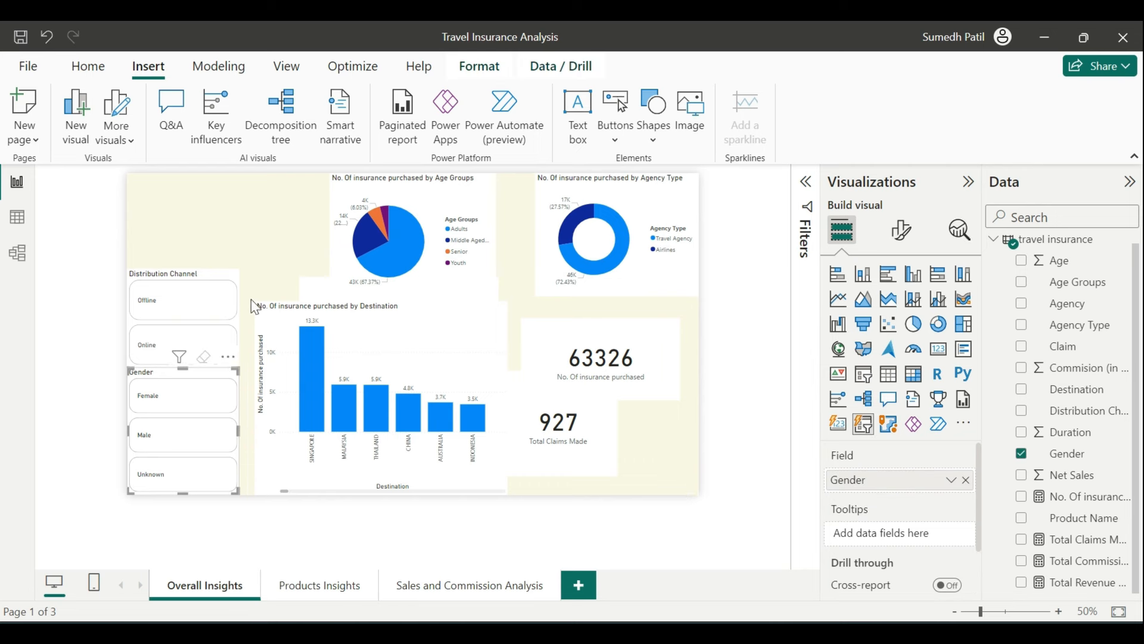
pyautogui.click(236, 226)
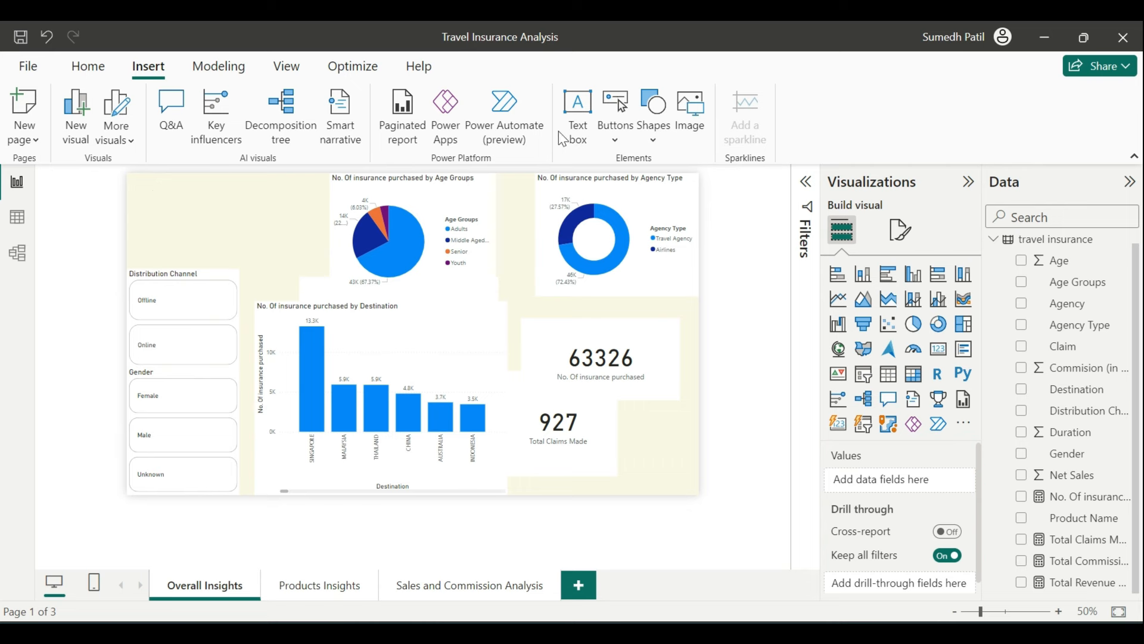
# Insert an empty text box over the slicer column, stretch it to the full page height of 720, and send it to back
pyautogui.click(581, 133)
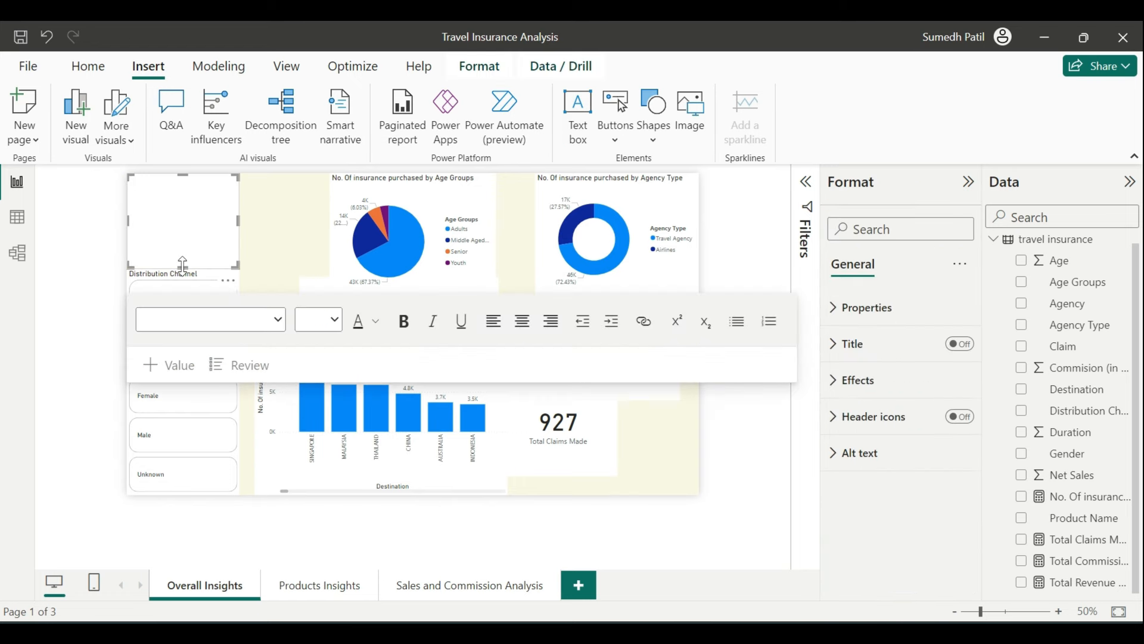
pyautogui.moveTo(183, 267); pyautogui.dragTo(194, 486)
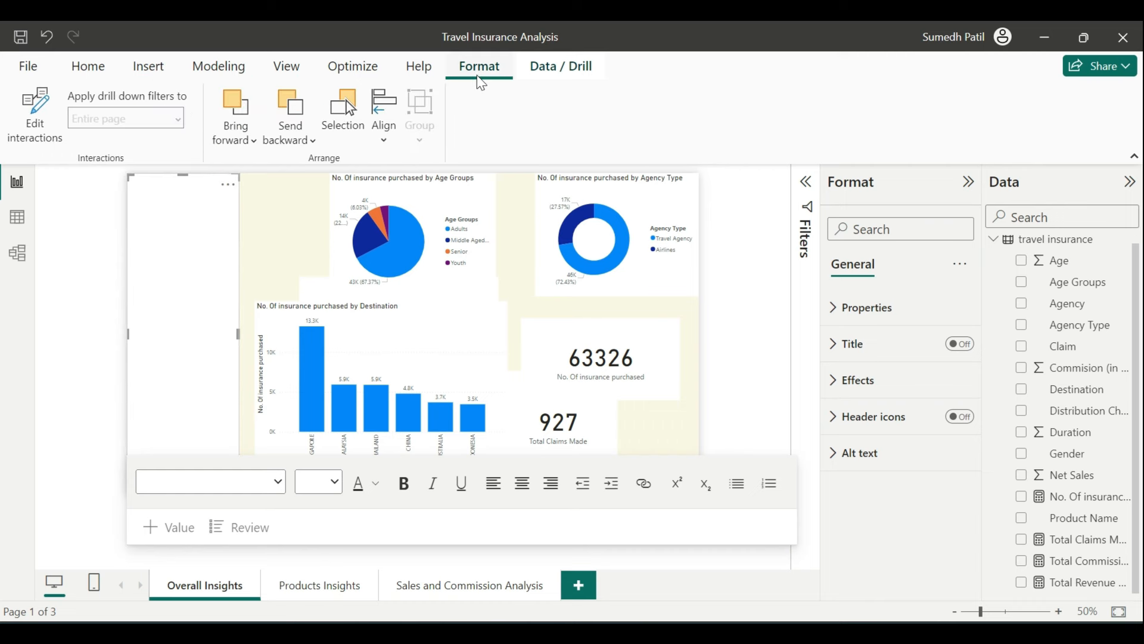
pyautogui.click(285, 142)
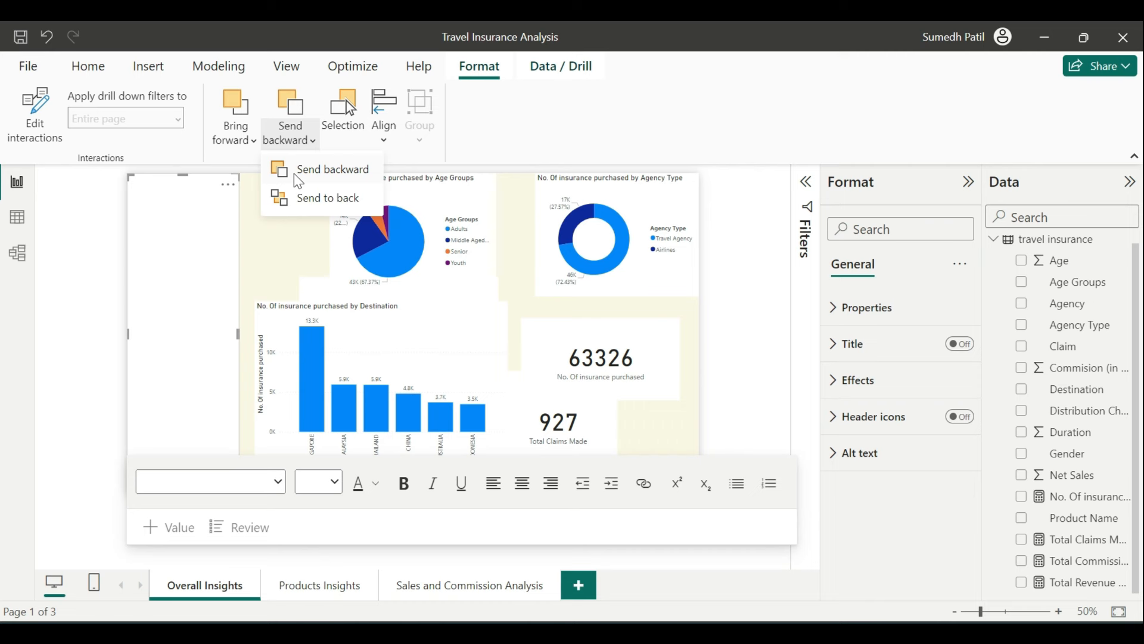
pyautogui.click(296, 197)
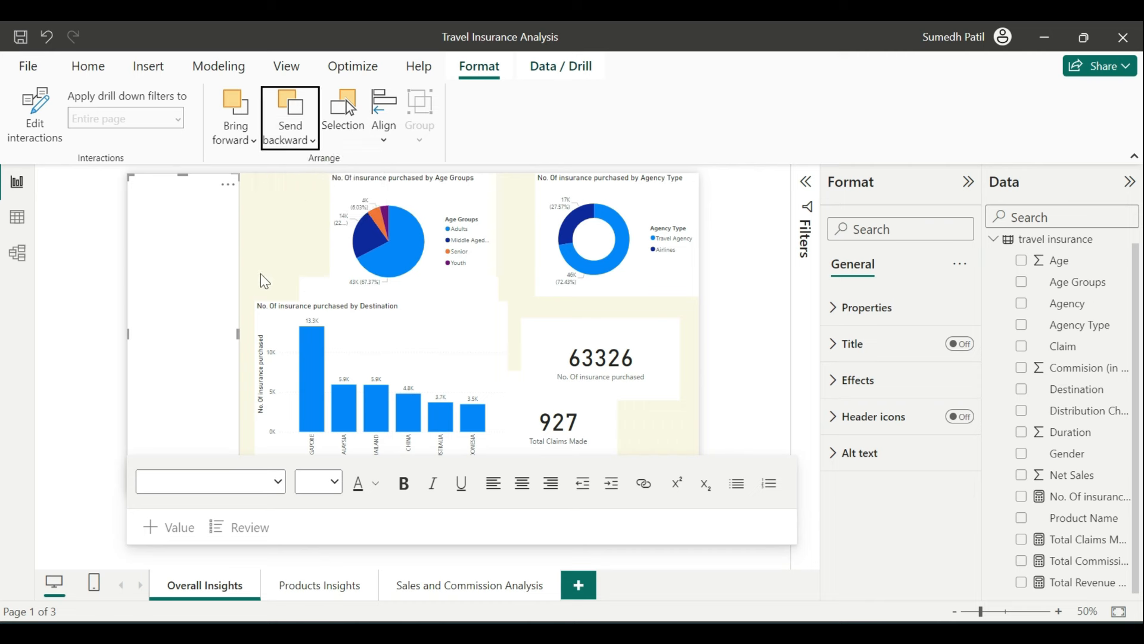
pyautogui.click(261, 275)
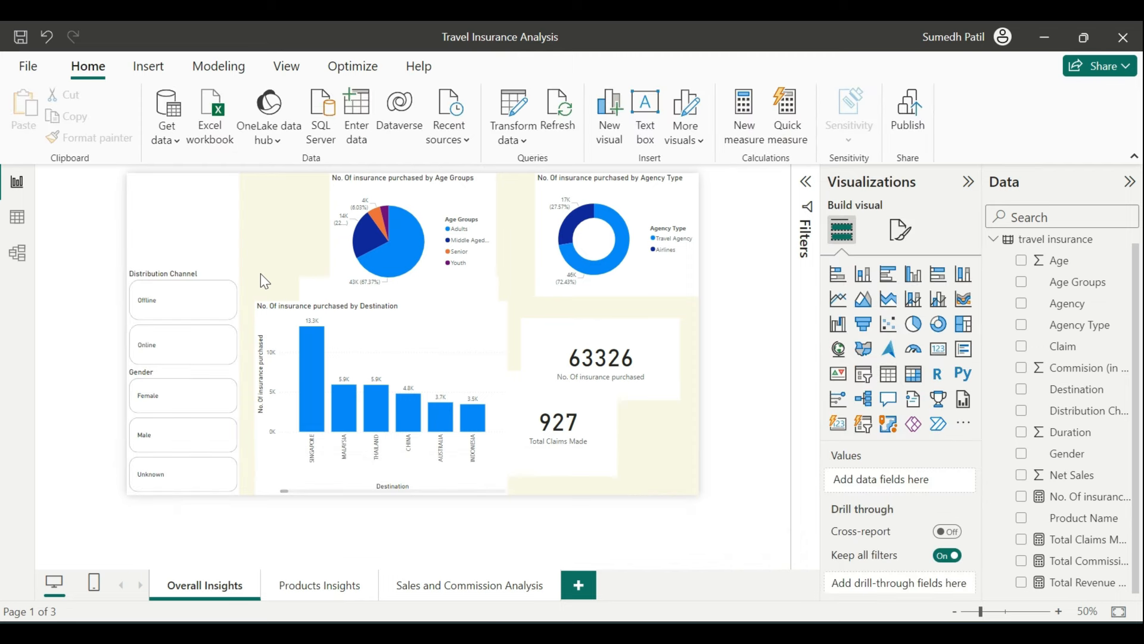
# Shorten the Distribution Channel slicer from its lower edge and move it up slightly to leave a gap above the Gender slicer
pyautogui.click(216, 285)
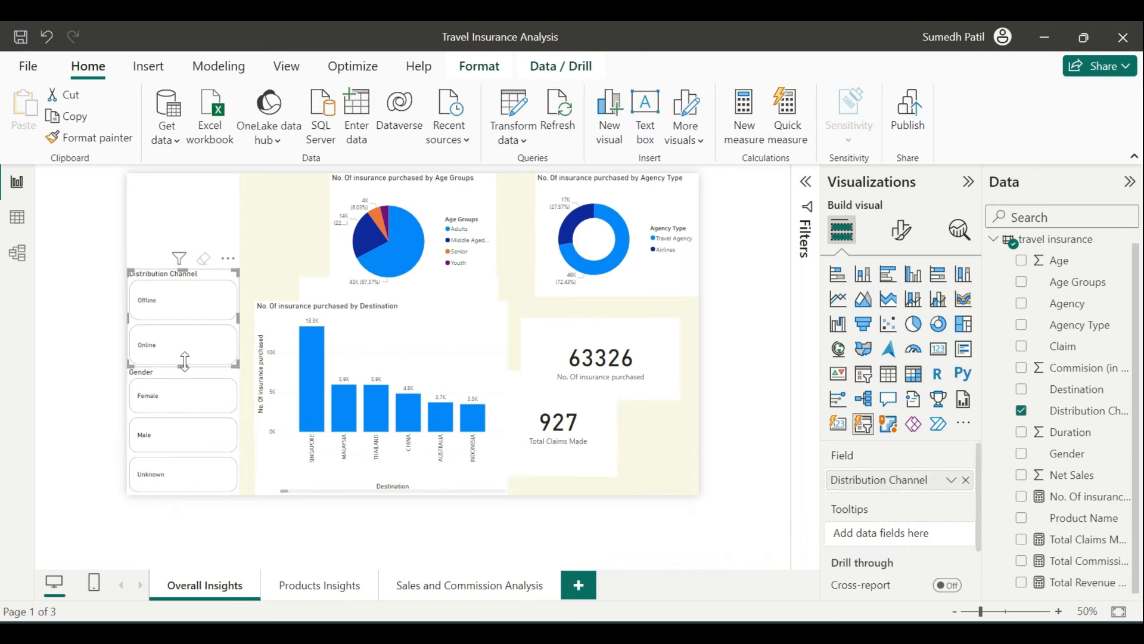
pyautogui.moveTo(185, 364); pyautogui.dragTo(189, 357)
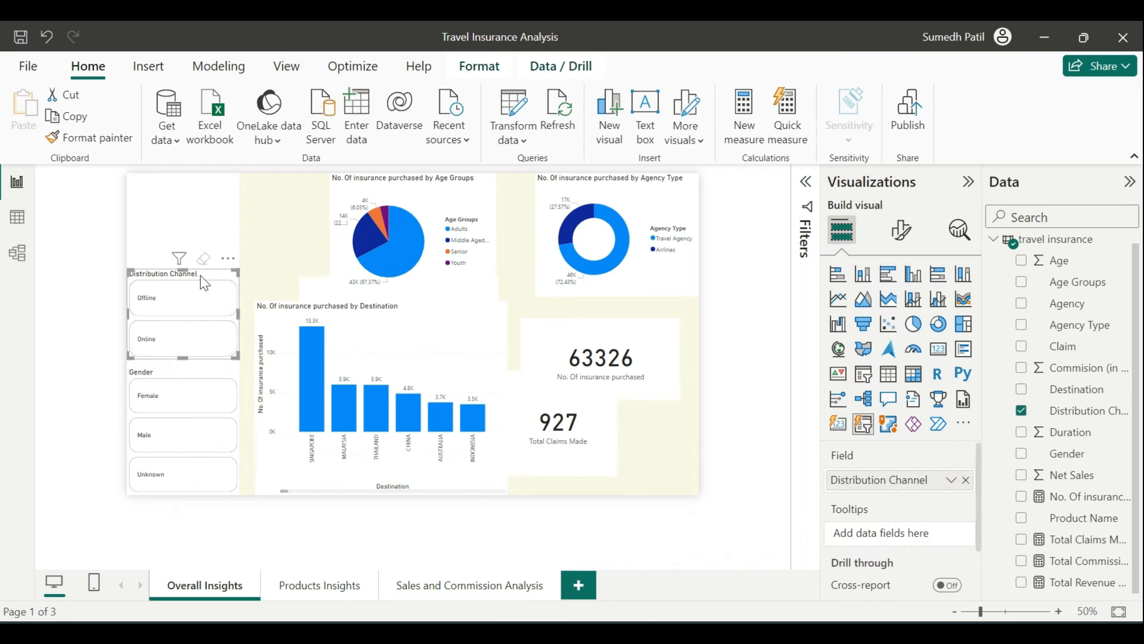
pyautogui.moveTo(200, 276); pyautogui.dragTo(196, 267)
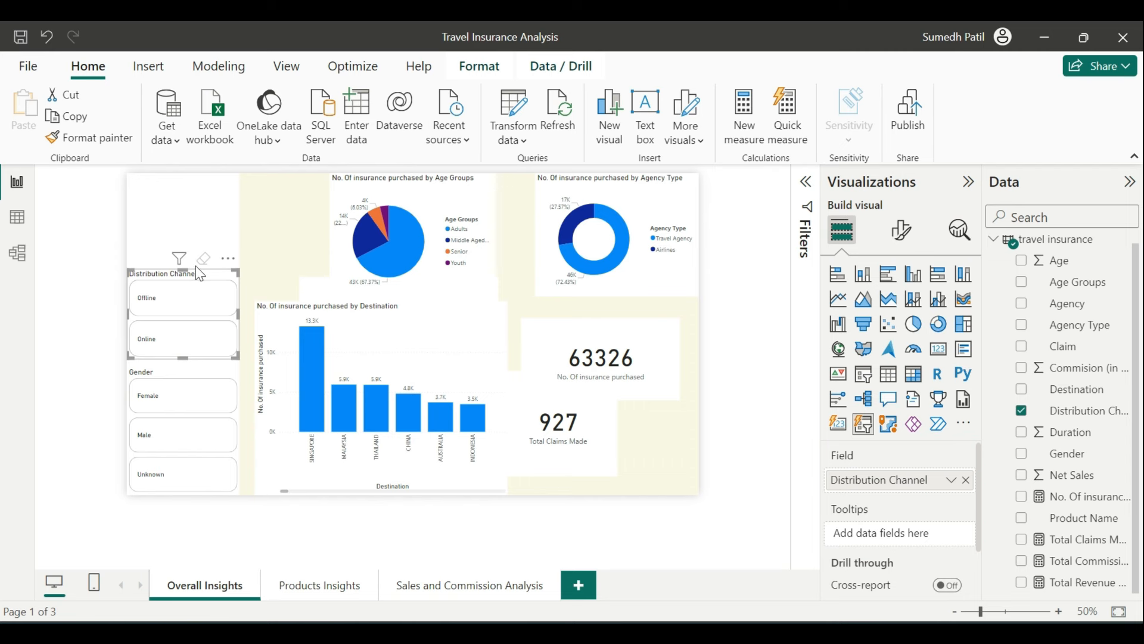
# Set the background colour of the full-height text box behind the slicers to #EBD057
pyautogui.click(208, 230)
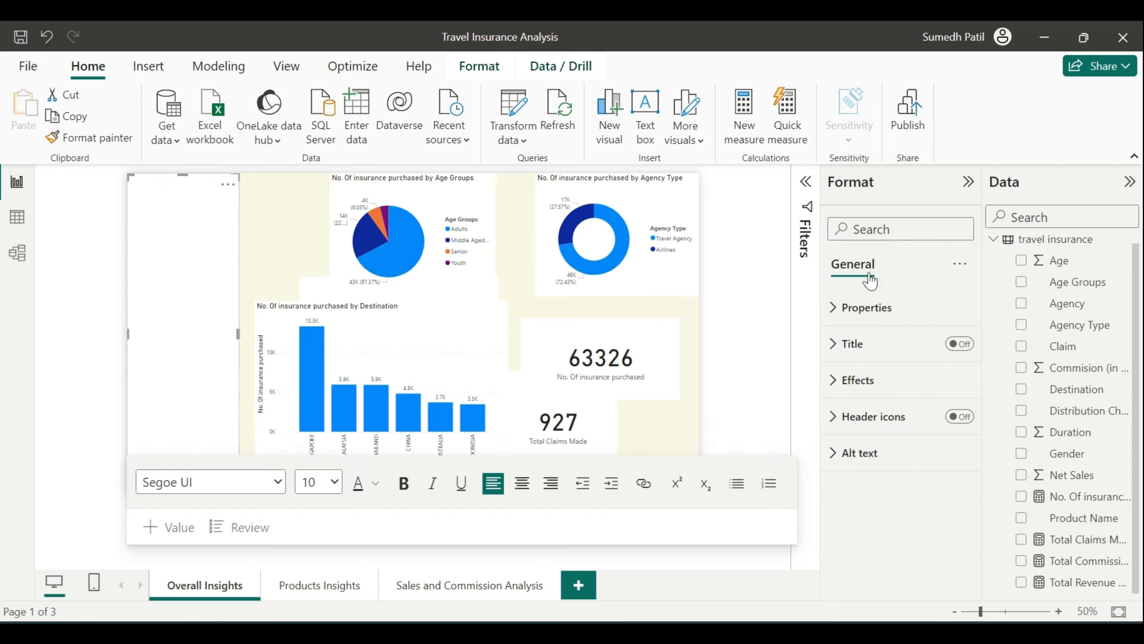
pyautogui.click(869, 308)
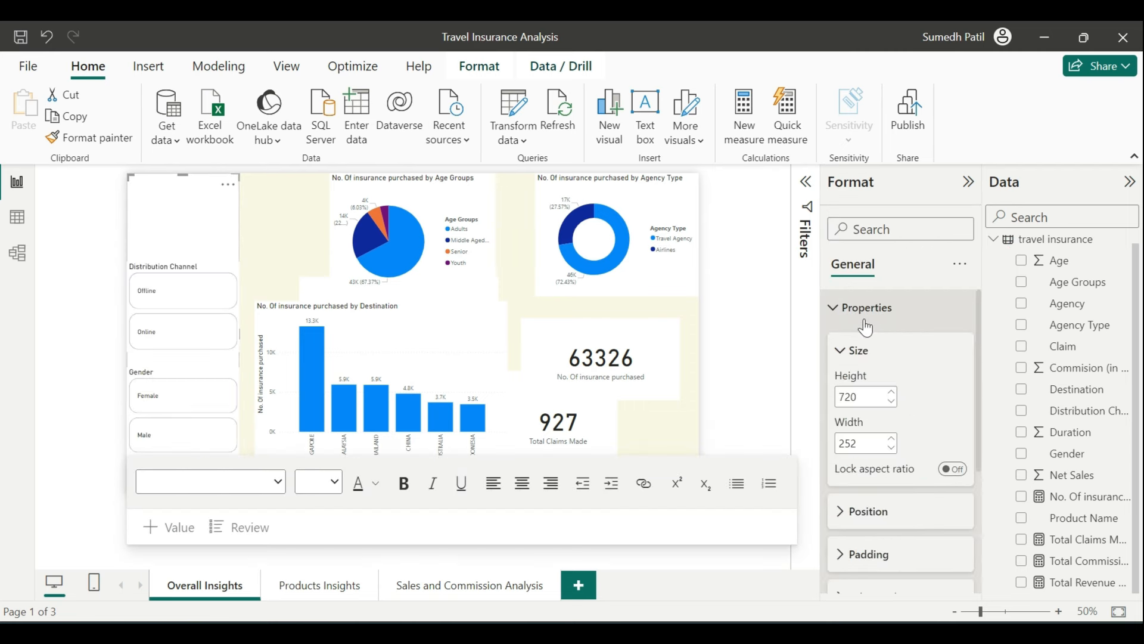
pyautogui.click(864, 322)
pyautogui.click(853, 387)
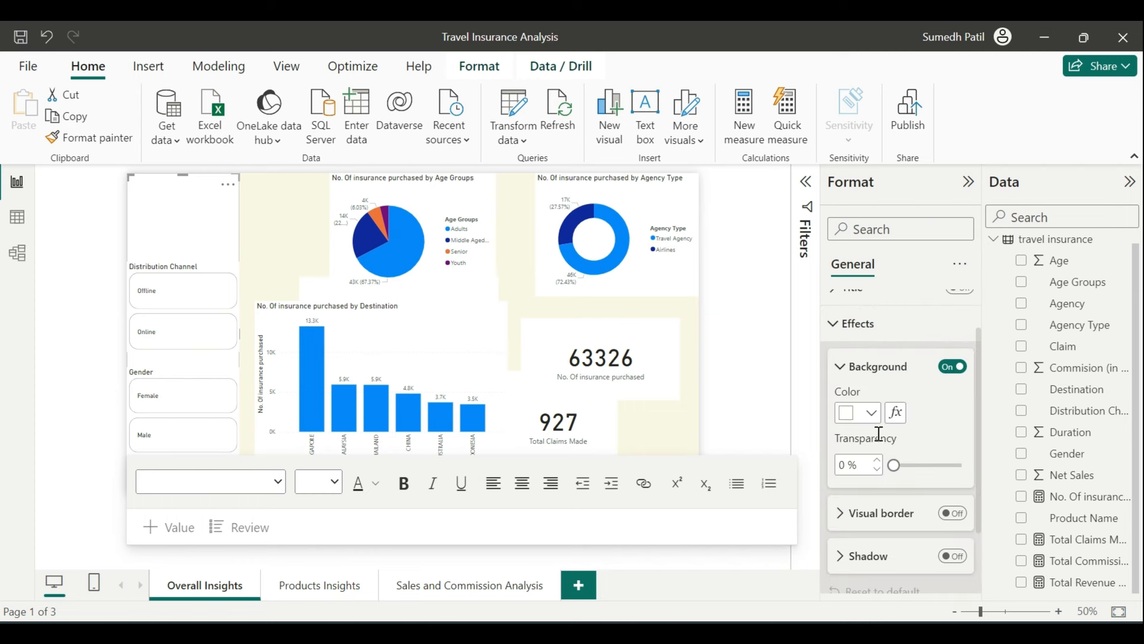
pyautogui.click(873, 420)
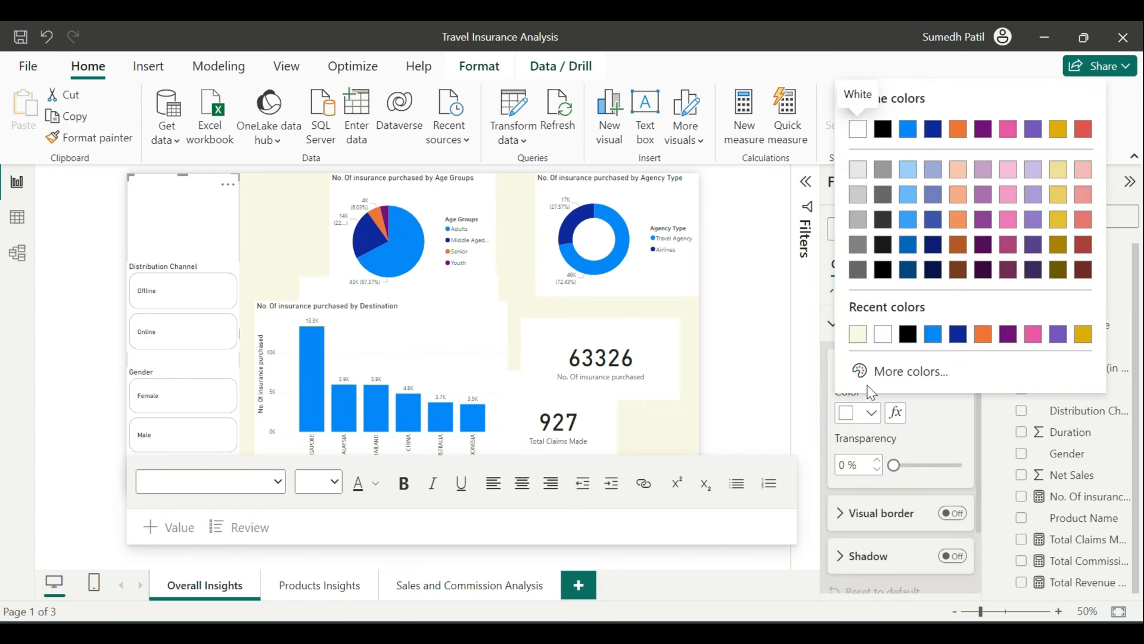
pyautogui.click(882, 372)
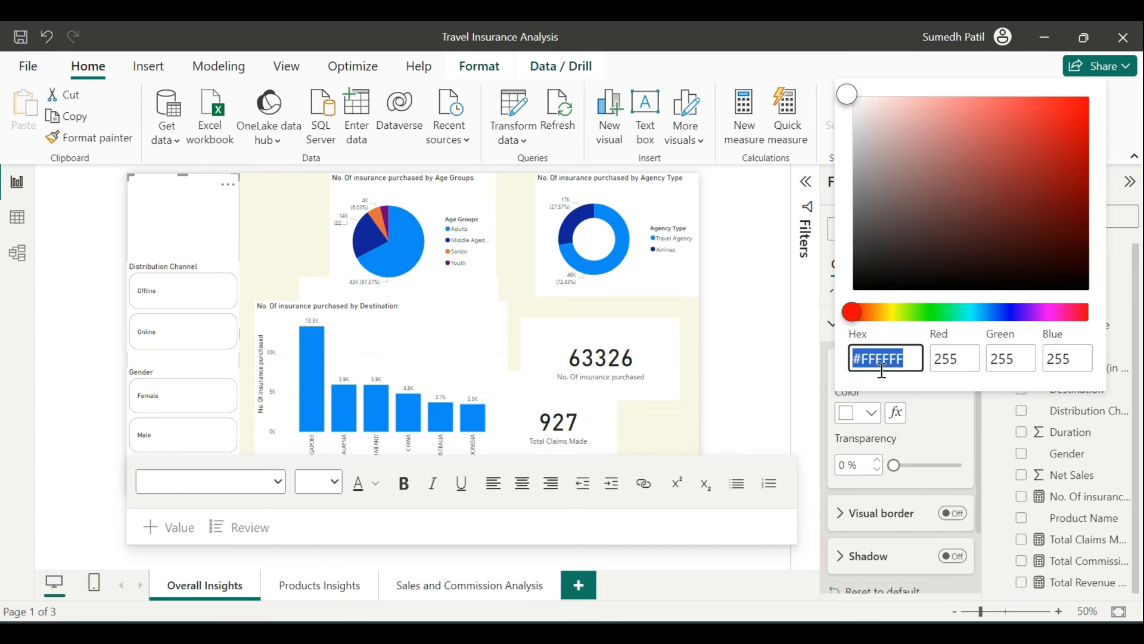
pyautogui.click(892, 312)
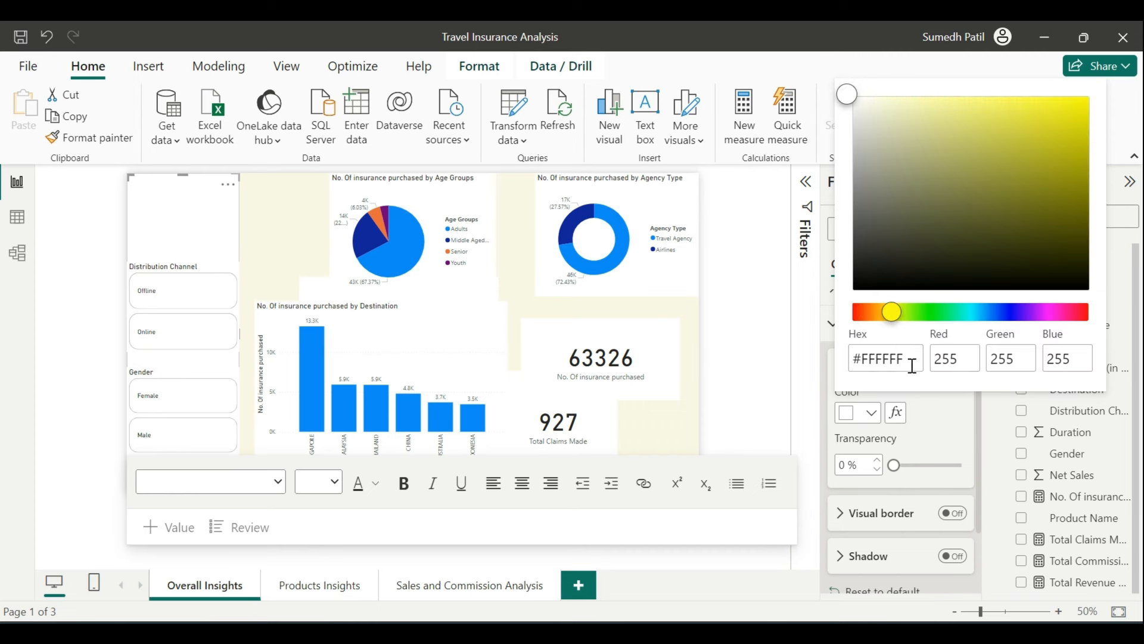
pyautogui.click(912, 365)
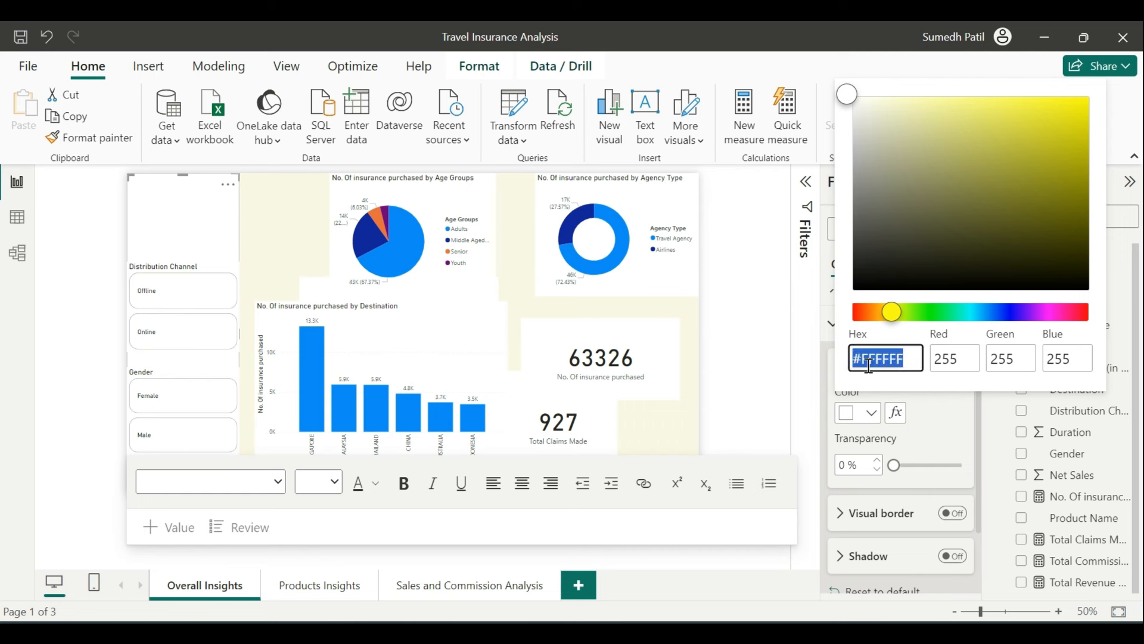
pyautogui.press('End')
pyautogui.press('BackSpace')
pyautogui.press('BackSpace')
pyautogui.press('BackSpace')
pyautogui.press('BackSpace')
pyautogui.press('BackSpace')
pyautogui.write('EBD057')
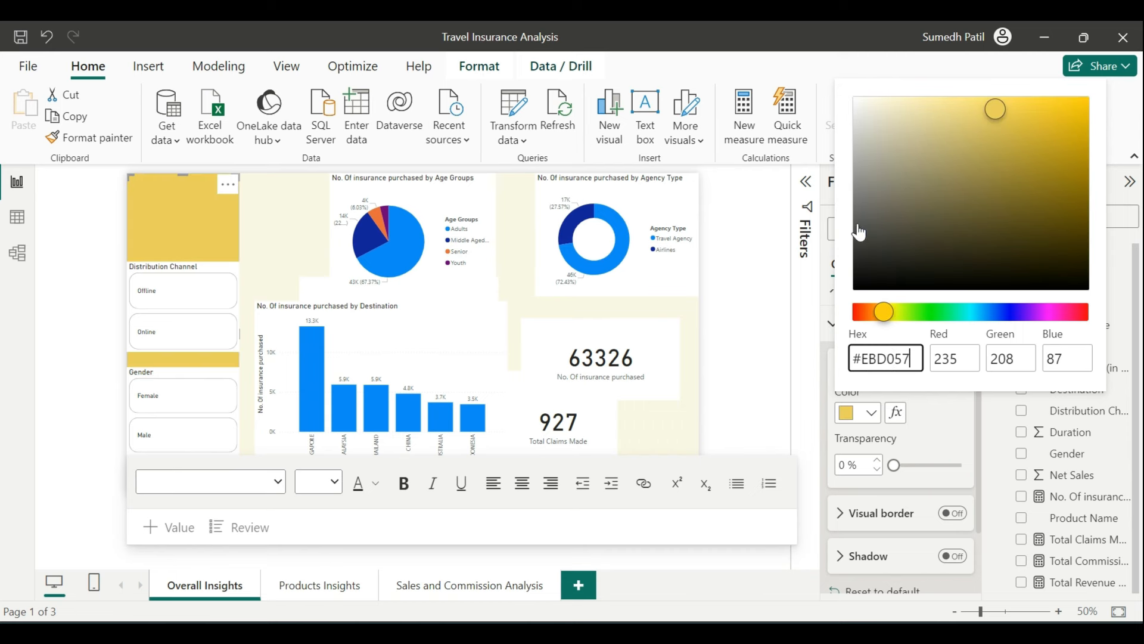
pyautogui.click(746, 294)
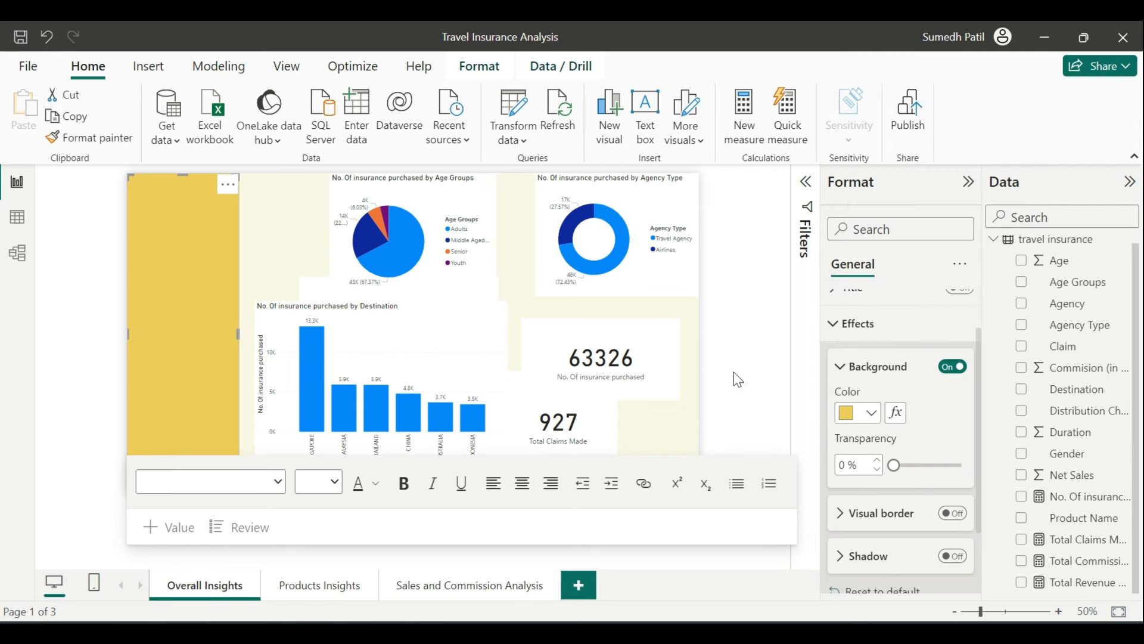
pyautogui.click(737, 380)
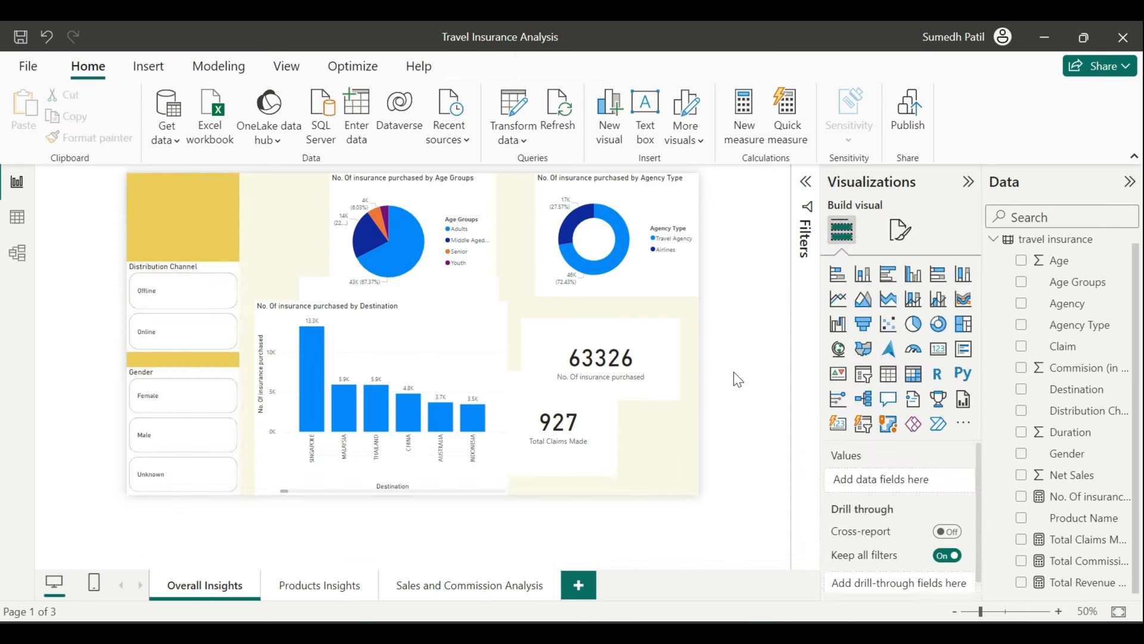
# Move the Gender slicer up slightly and set the width of the yellow text box behind the slicers to 220
pyautogui.click(193, 365)
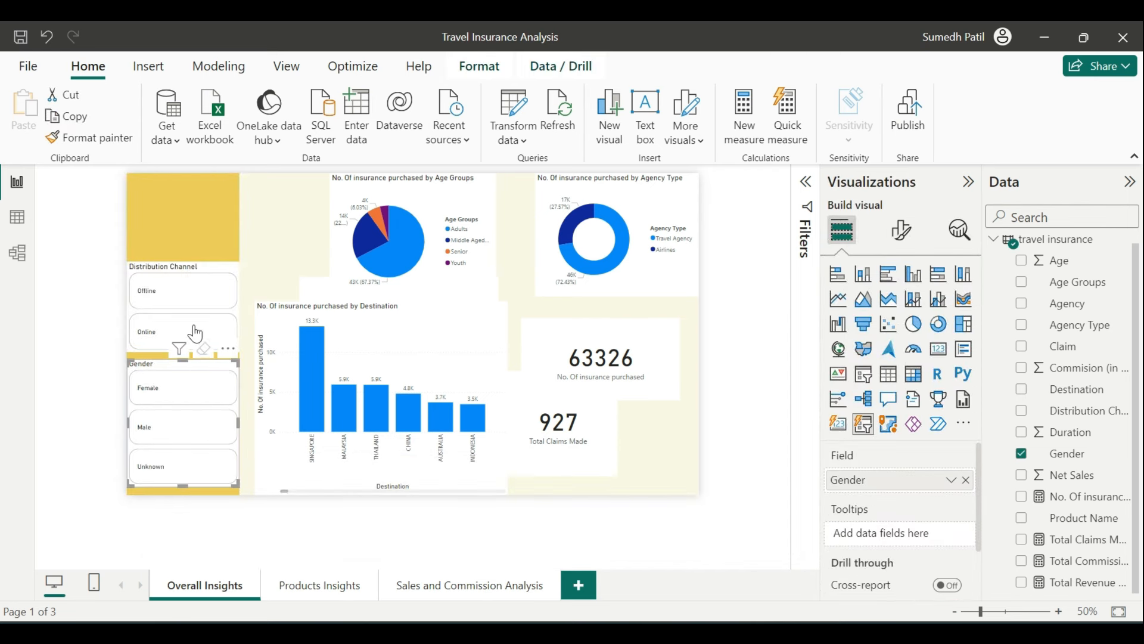
pyautogui.click(213, 218)
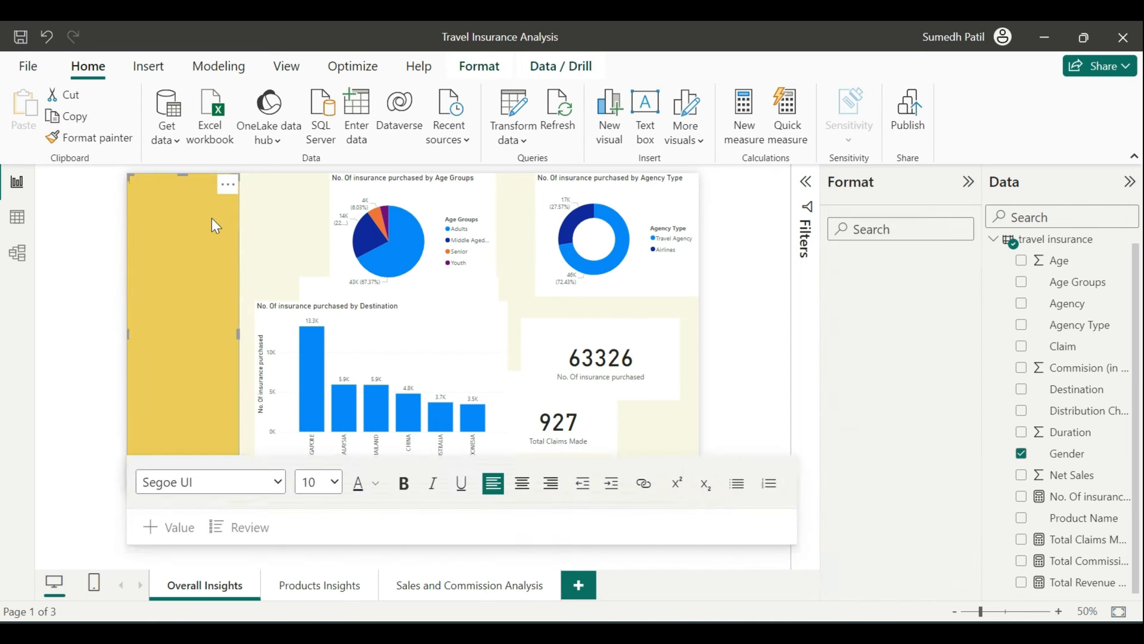
pyautogui.click(881, 307)
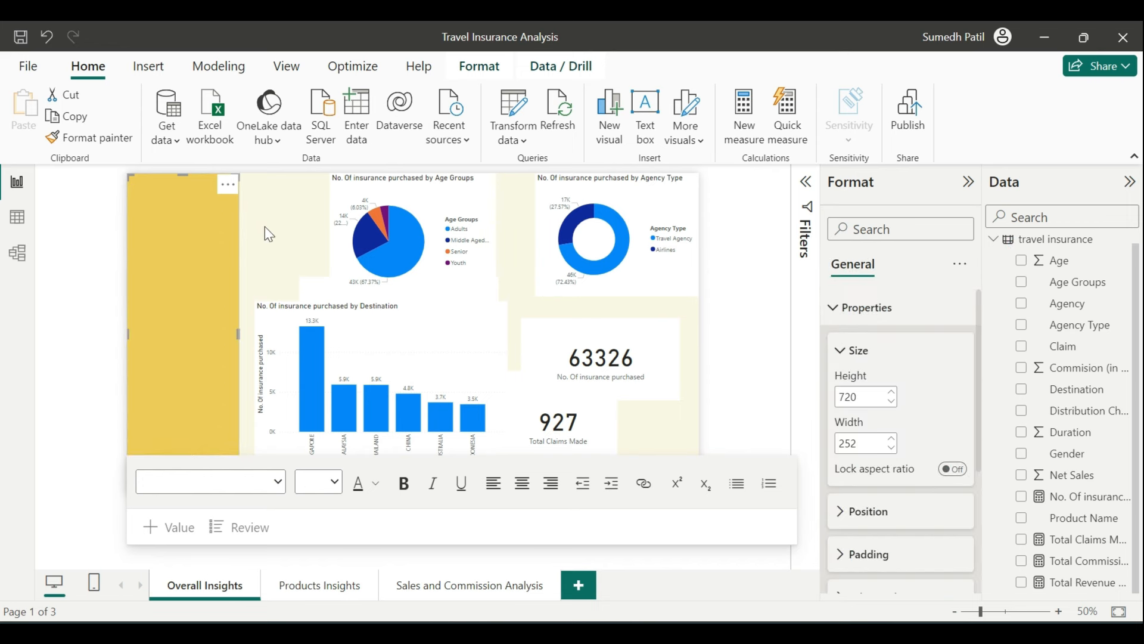
pyautogui.click(765, 323)
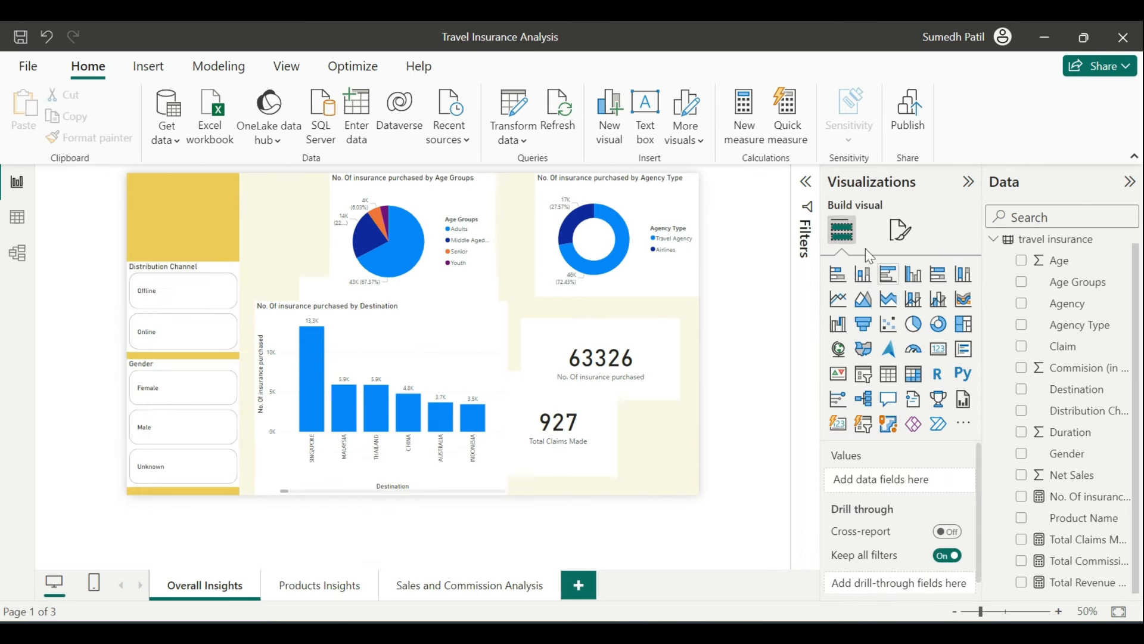
pyautogui.click(235, 227)
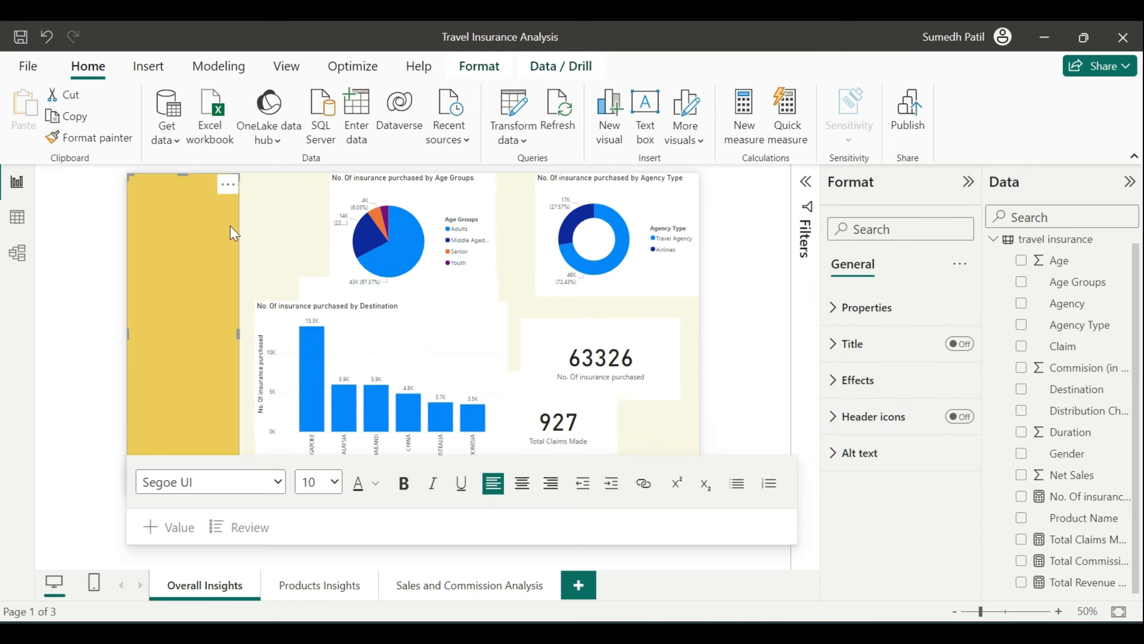
pyautogui.click(910, 323)
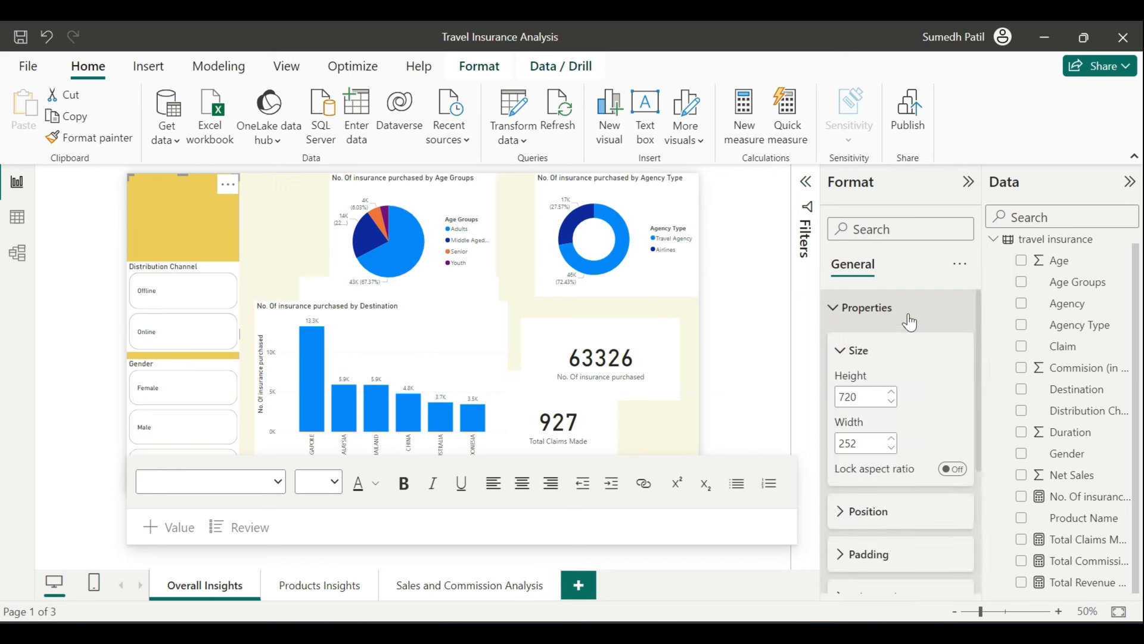
pyautogui.doubleClick(866, 443)
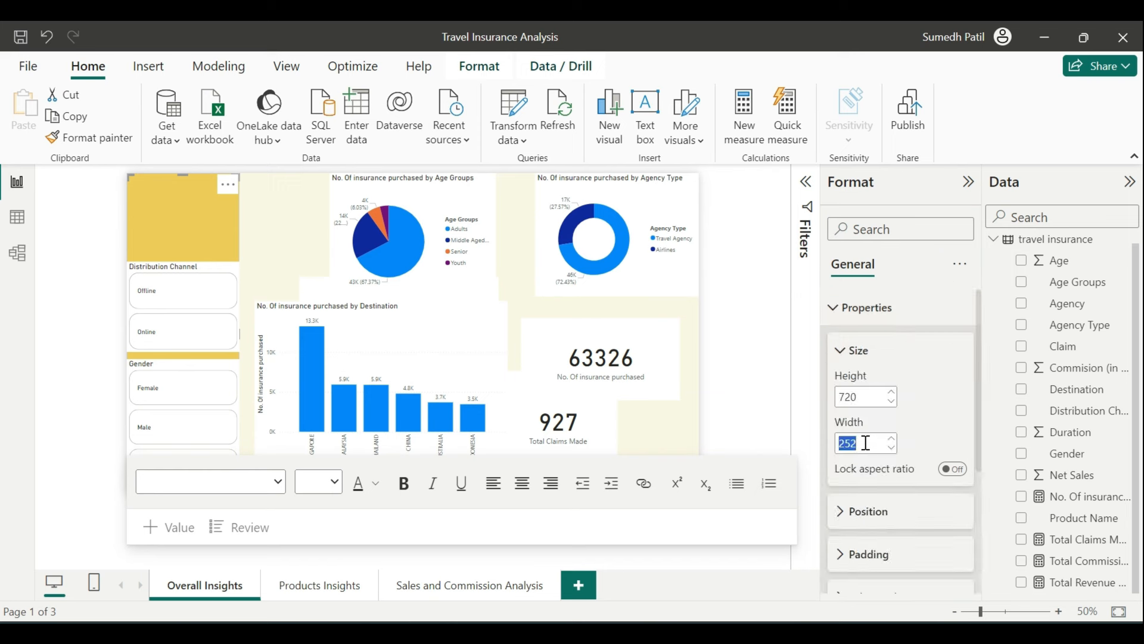
pyautogui.write('220')
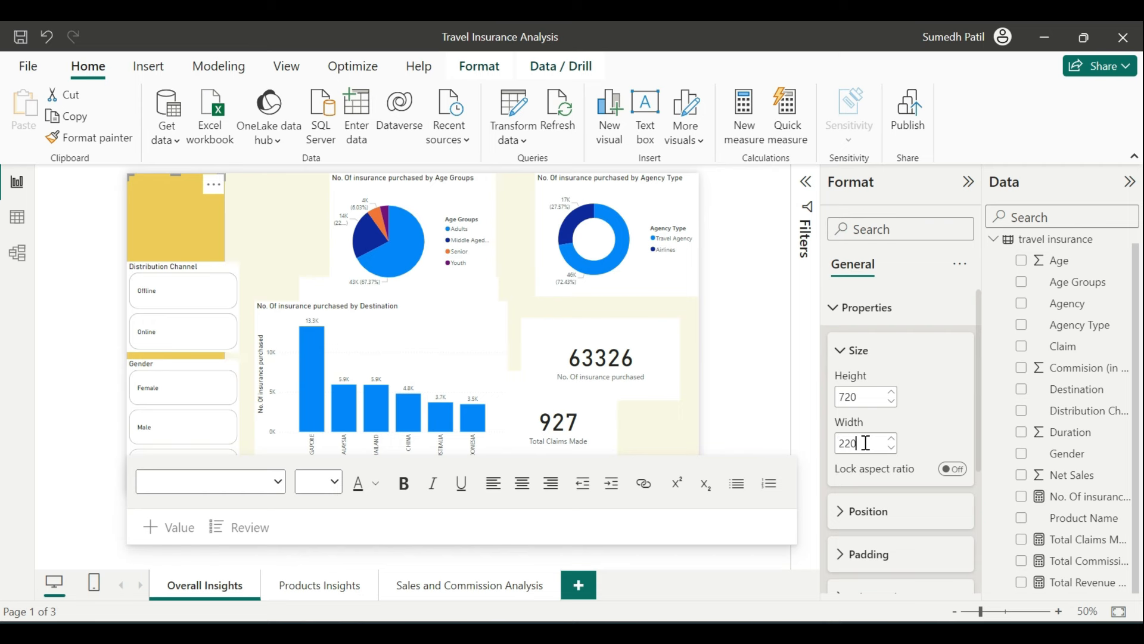
pyautogui.press('Return')
pyautogui.click(749, 348)
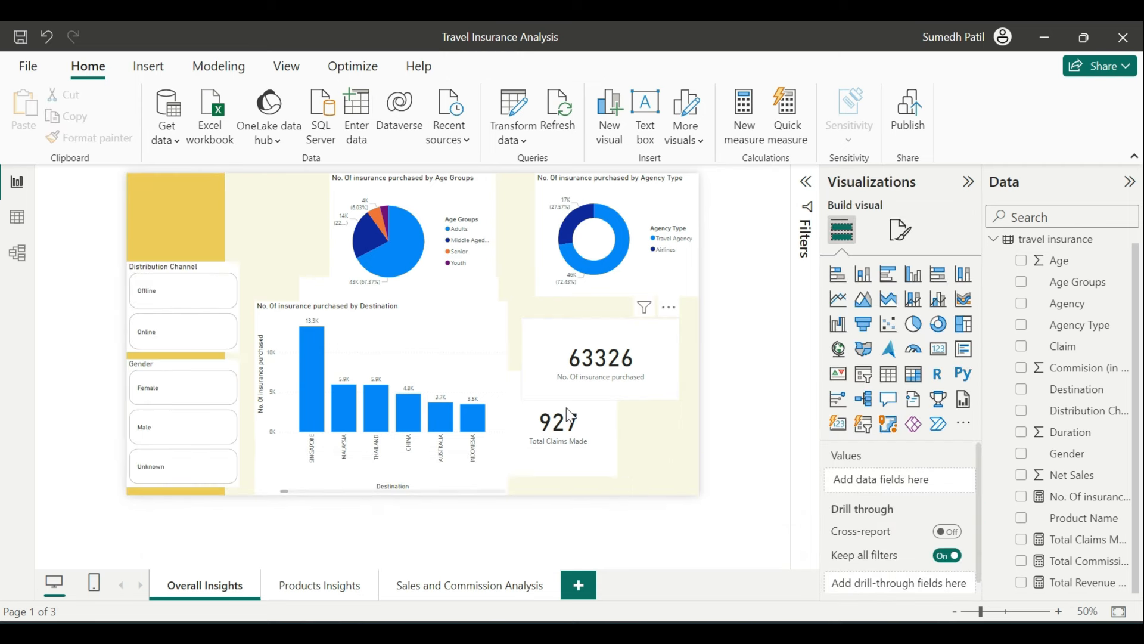
# Shorten the insurance by Destination column chart by lowering its upper edge slightly
pyautogui.click(481, 342)
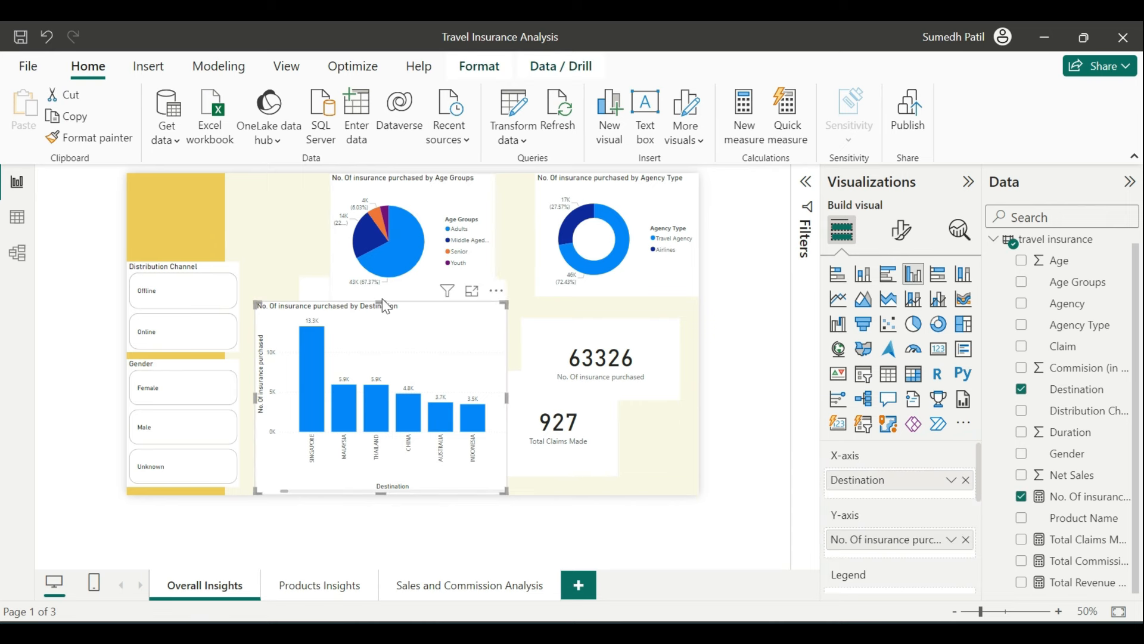
pyautogui.moveTo(386, 300); pyautogui.dragTo(381, 328)
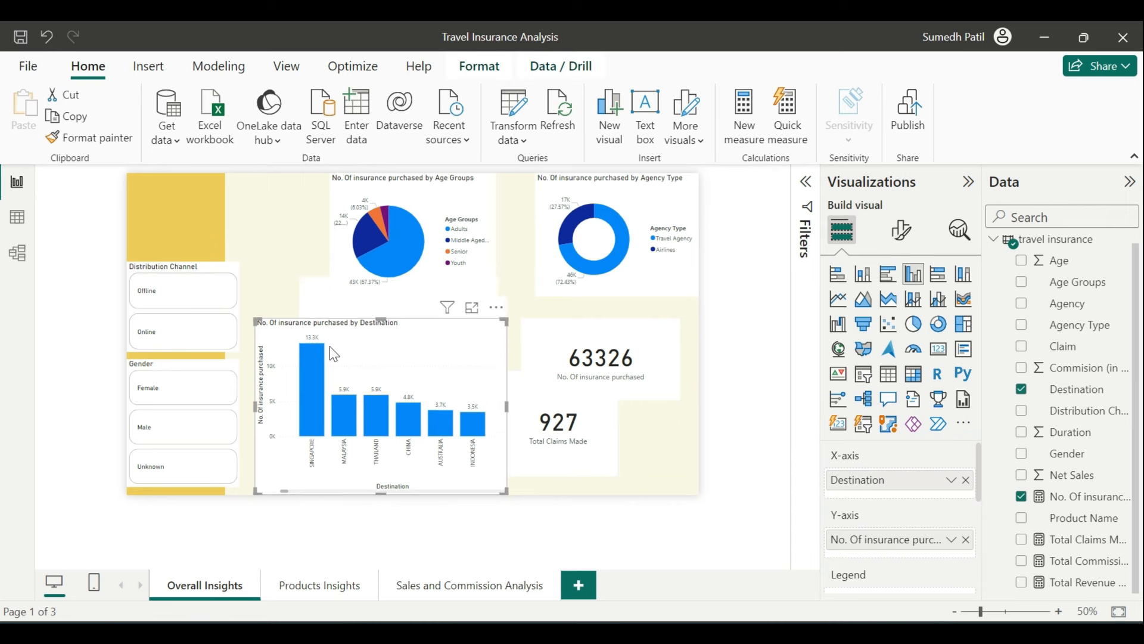
# Narrow the Gender slicer to the yellow strip's width and shorten it slightly from its lower edge
pyautogui.click(231, 387)
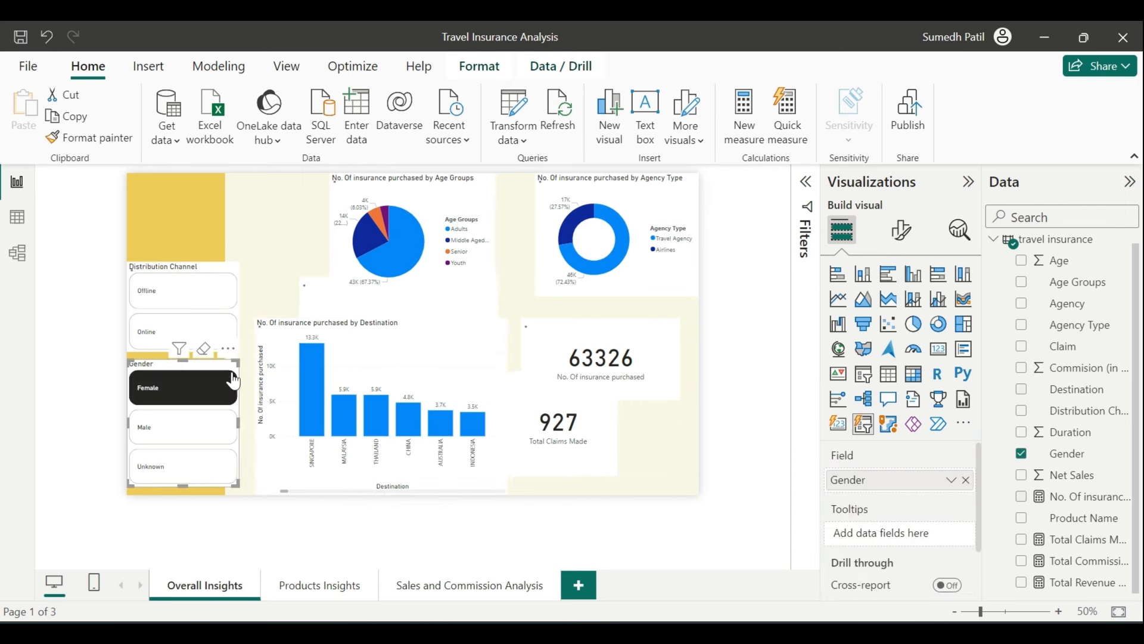
pyautogui.click(216, 405)
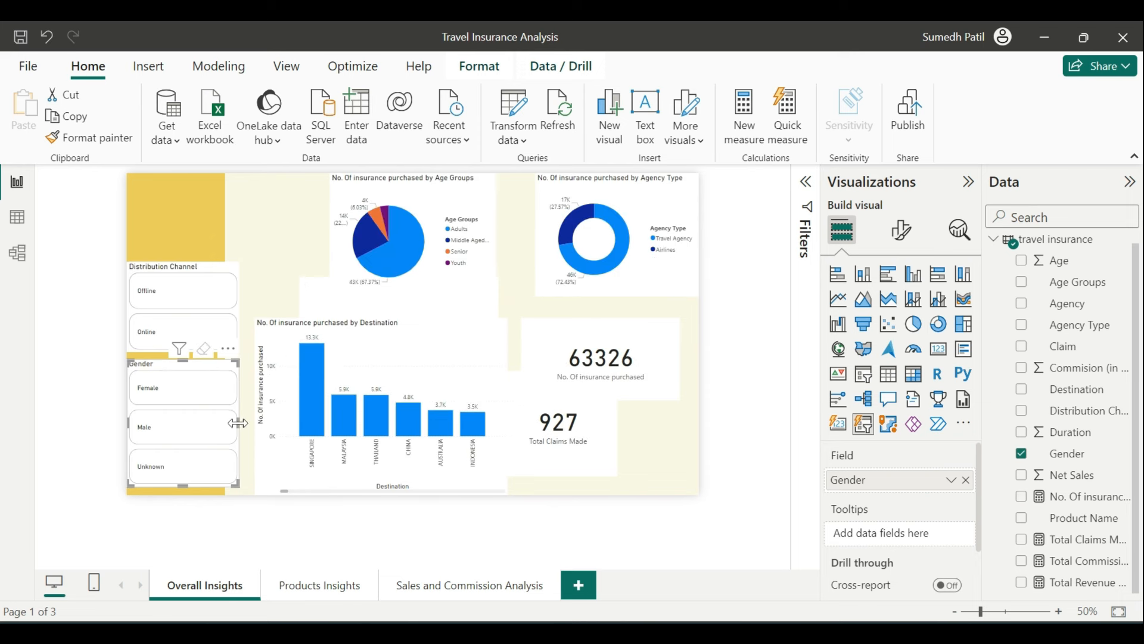
pyautogui.moveTo(238, 423); pyautogui.dragTo(226, 423)
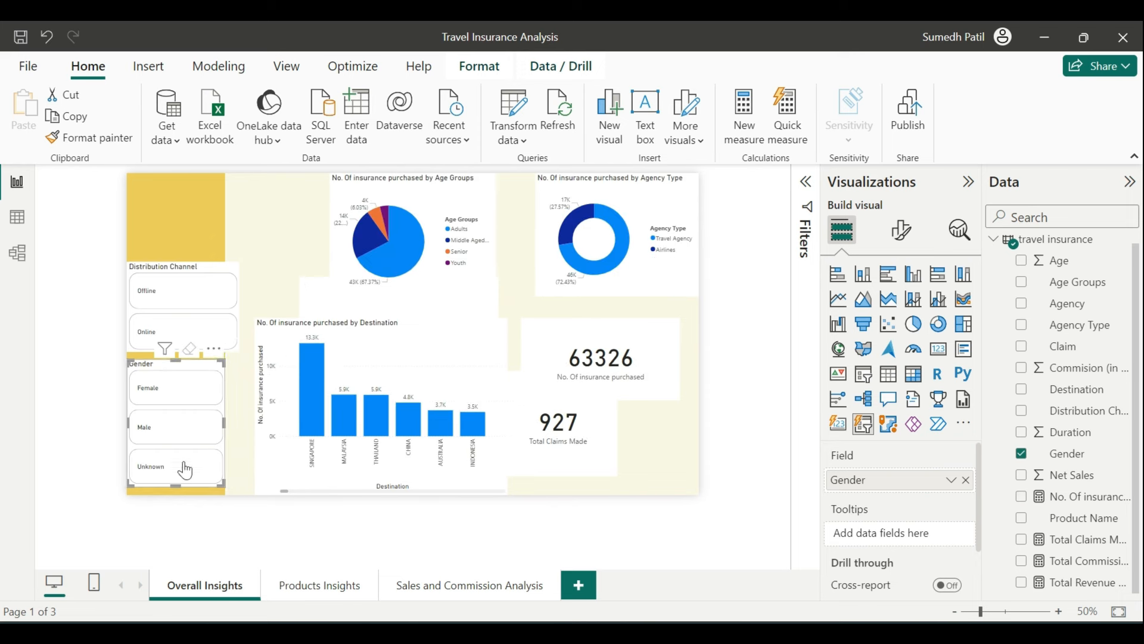
pyautogui.moveTo(177, 486); pyautogui.dragTo(185, 475)
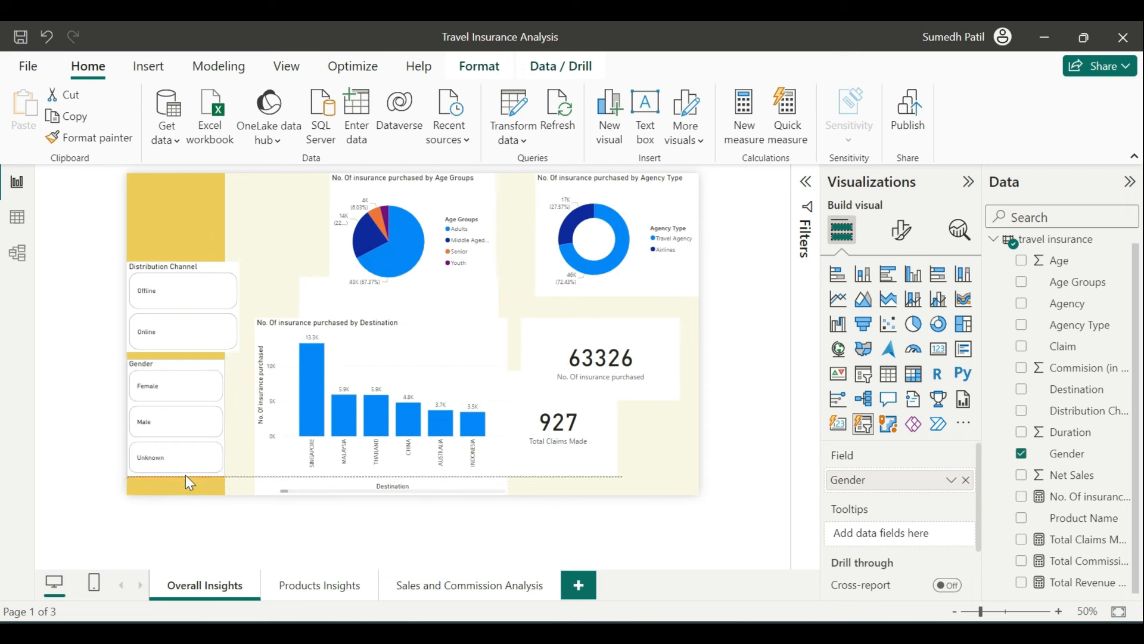
# Narrow the Distribution Channel slicer to the yellow strip's width and move it up slightly to widen the gap above the Gender slicer
pyautogui.click(221, 265)
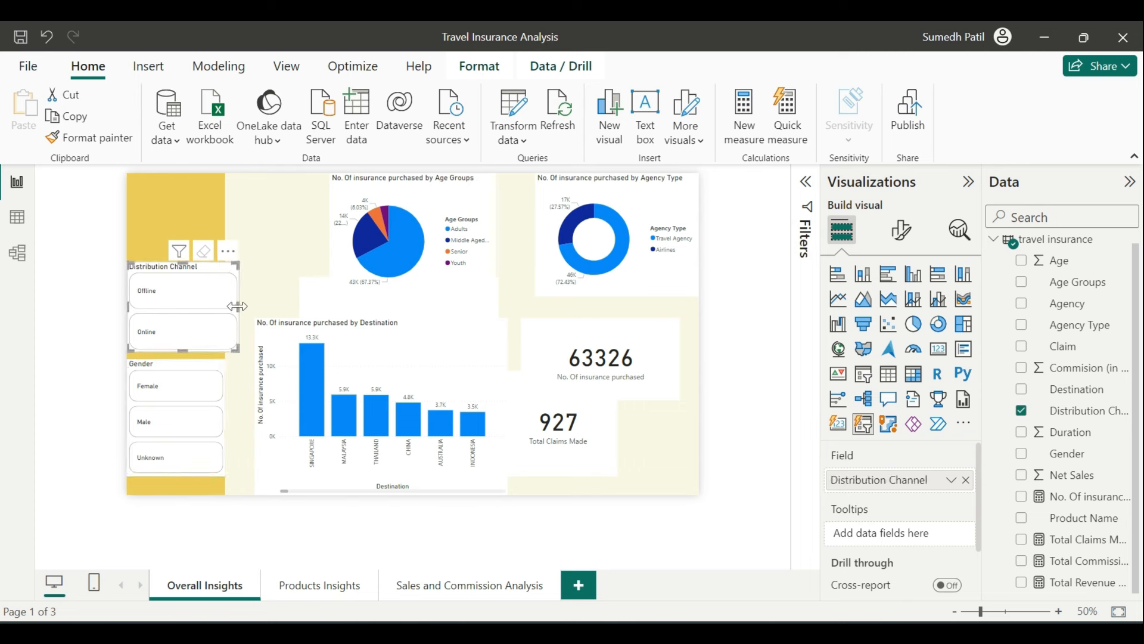
pyautogui.moveTo(238, 307); pyautogui.dragTo(225, 307)
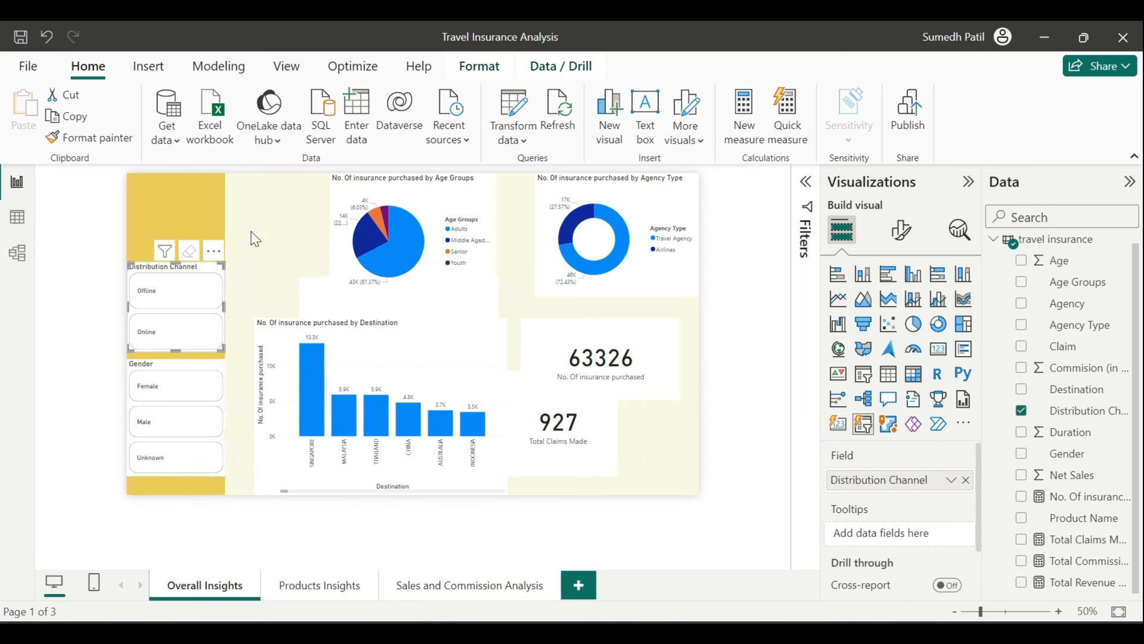
pyautogui.click(251, 231)
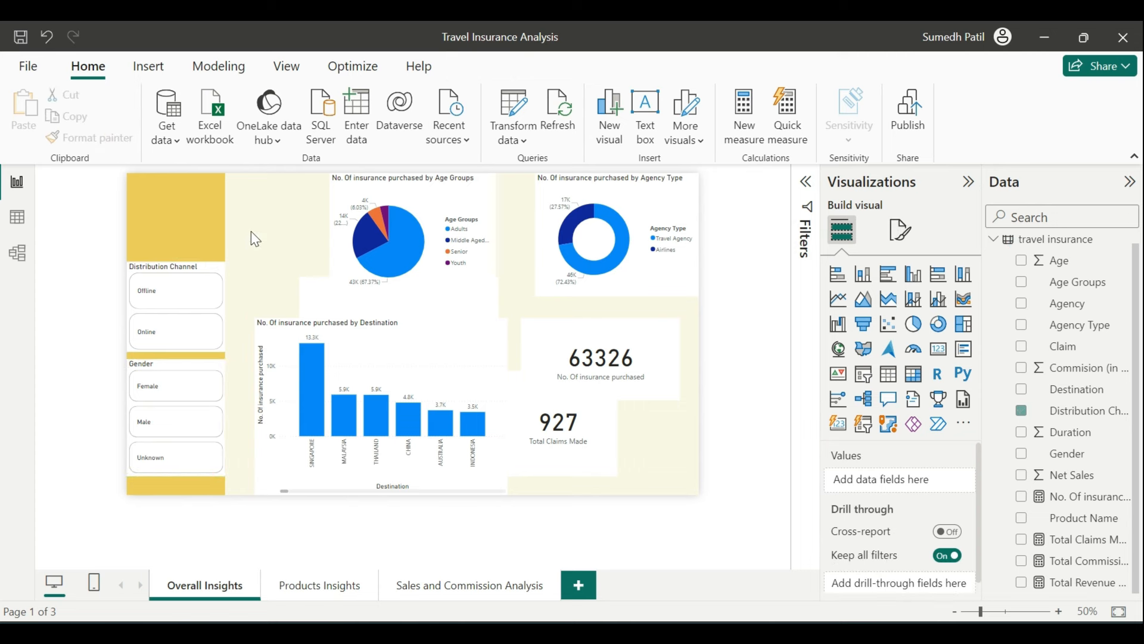
pyautogui.click(196, 263)
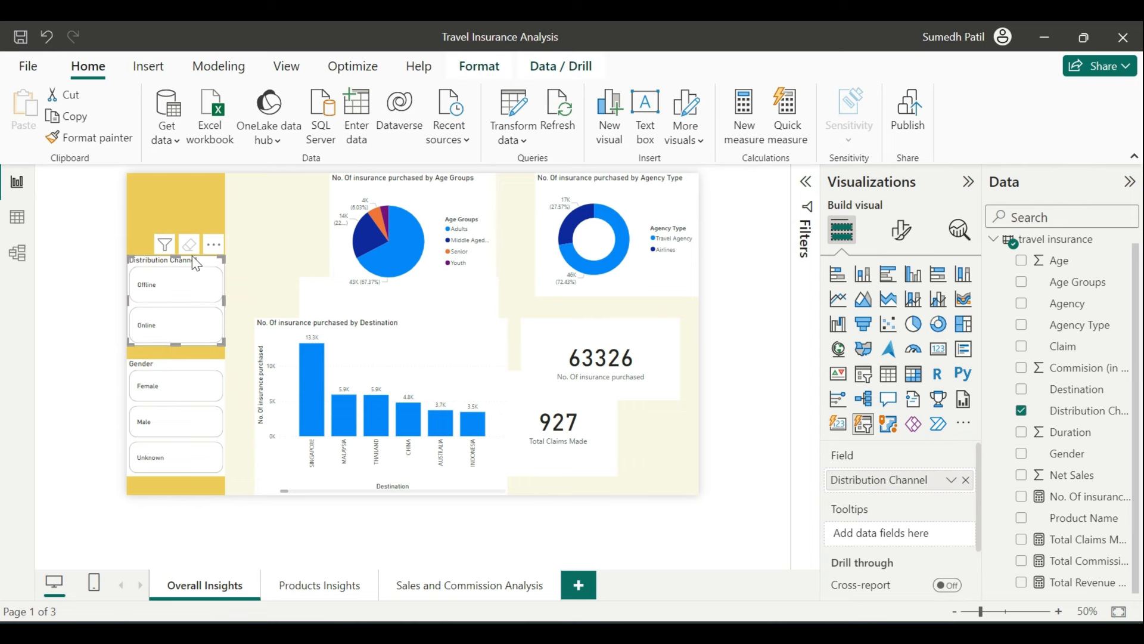
pyautogui.click(242, 213)
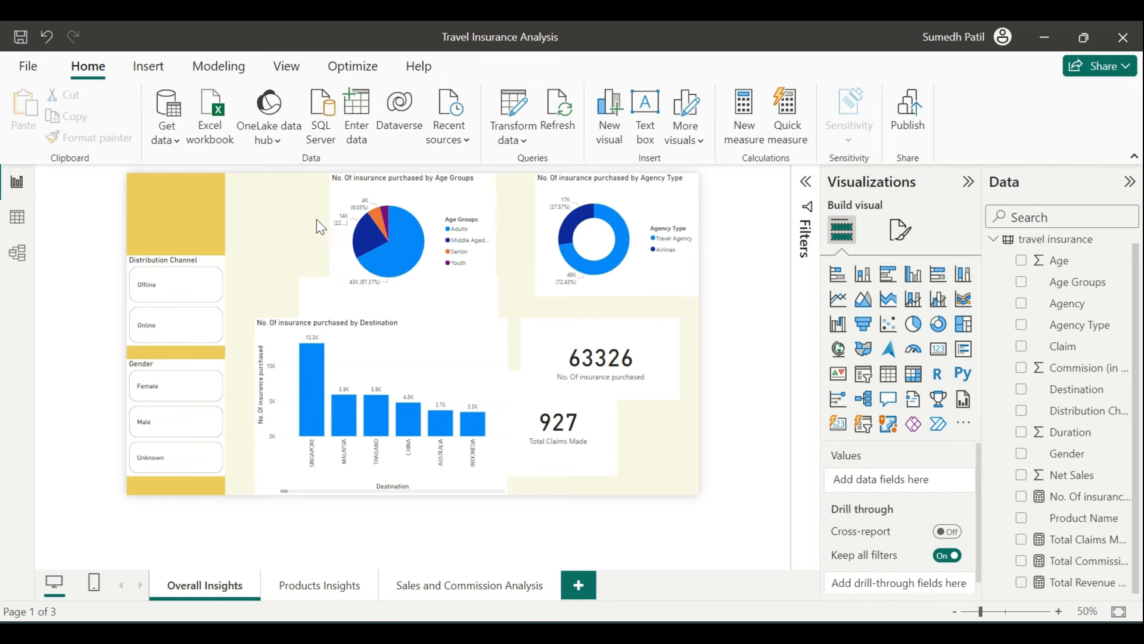
# Insert a text box reading TRAVEL INSURANCE INSIGHTS at font size 24 and widen it so INSURANCE fits on one line
pyautogui.click(646, 131)
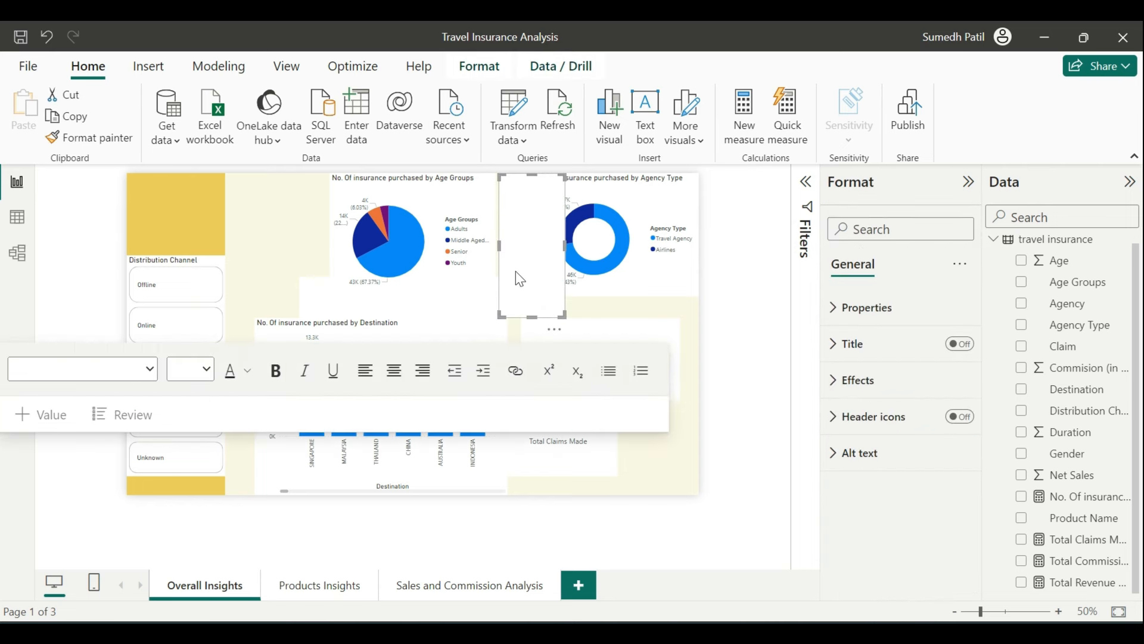
pyautogui.click(207, 370)
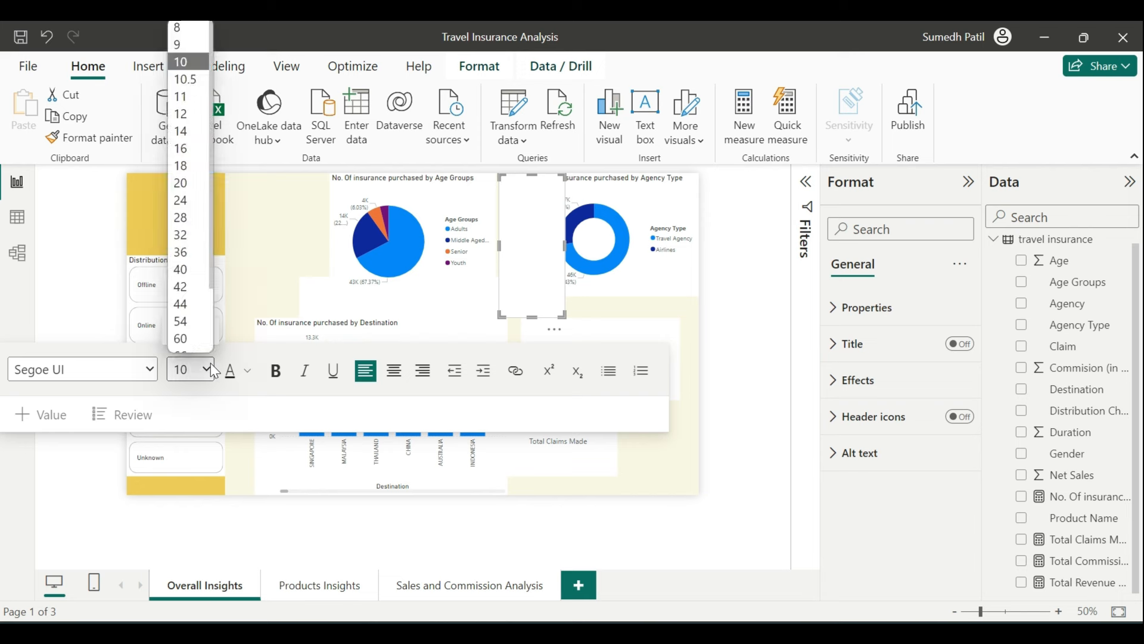
pyautogui.click(193, 203)
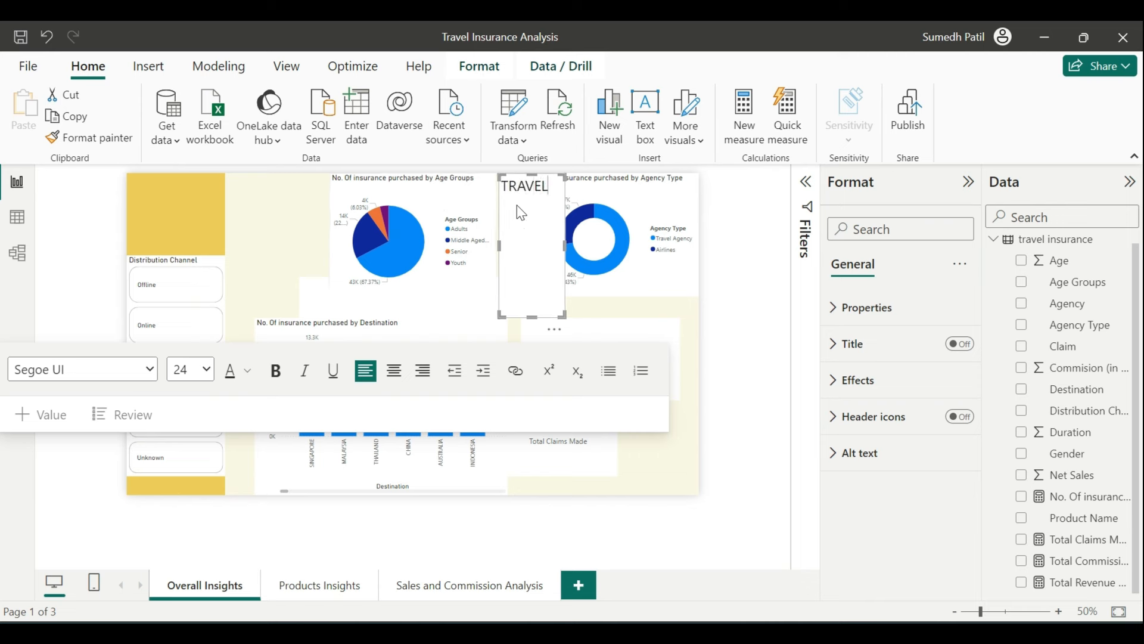
pyautogui.write('INSURANCE INSIGHTS')
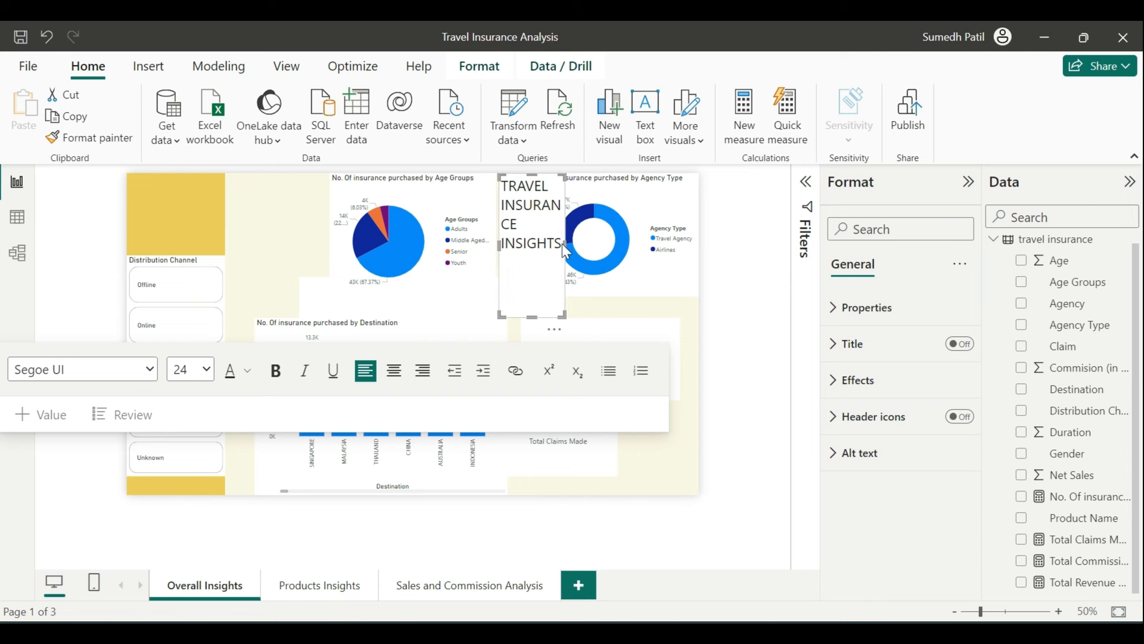
pyautogui.moveTo(573, 244); pyautogui.dragTo(587, 245)
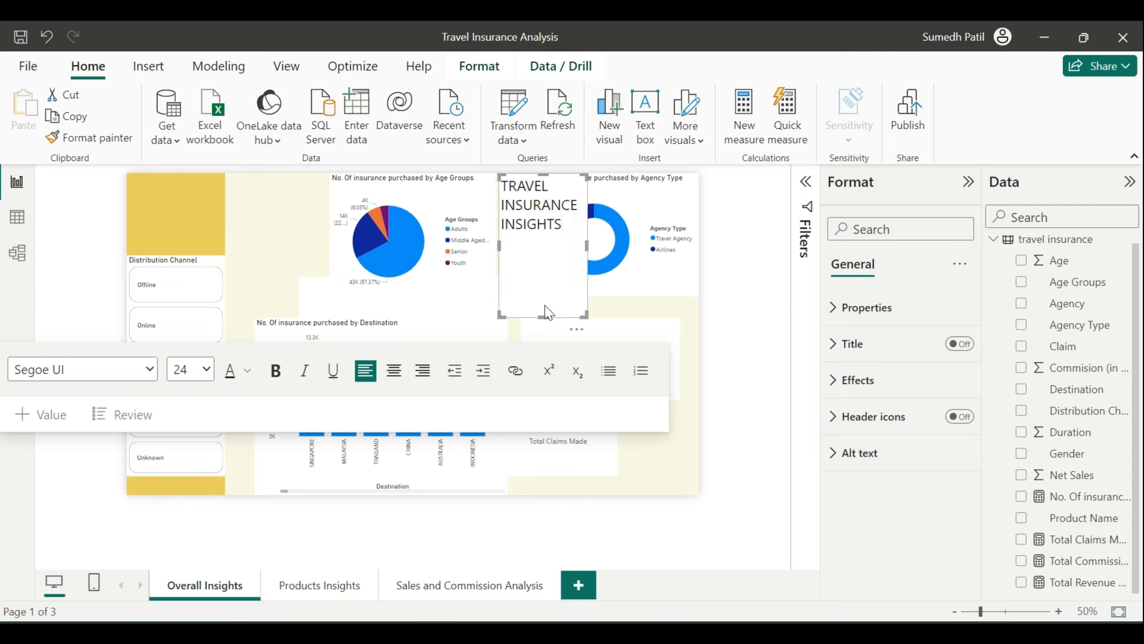
# Fit the title text box into the top of the yellow strip and make its text bold and italic
pyautogui.moveTo(534, 316); pyautogui.dragTo(569, 245)
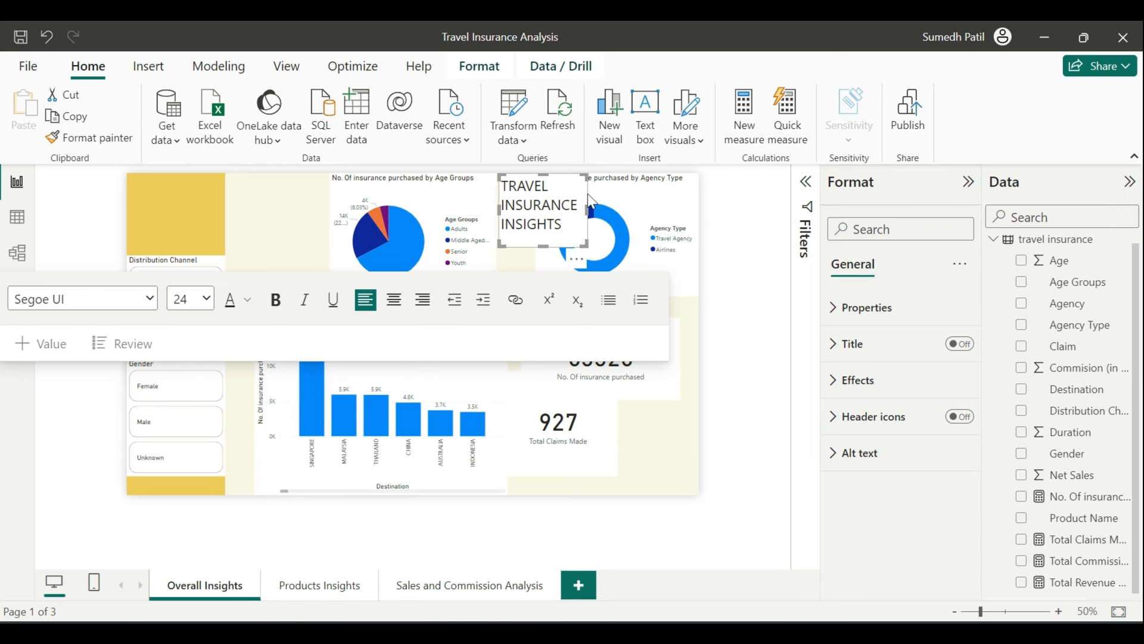
pyautogui.moveTo(588, 194); pyautogui.dragTo(113, 173)
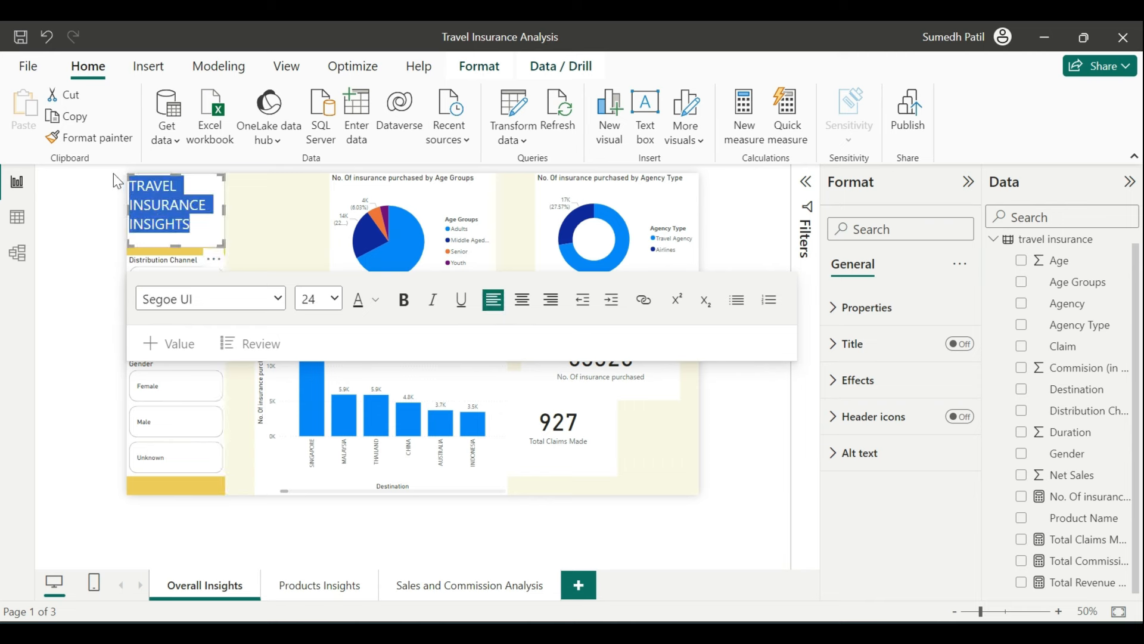
pyautogui.click(403, 299)
pyautogui.click(432, 300)
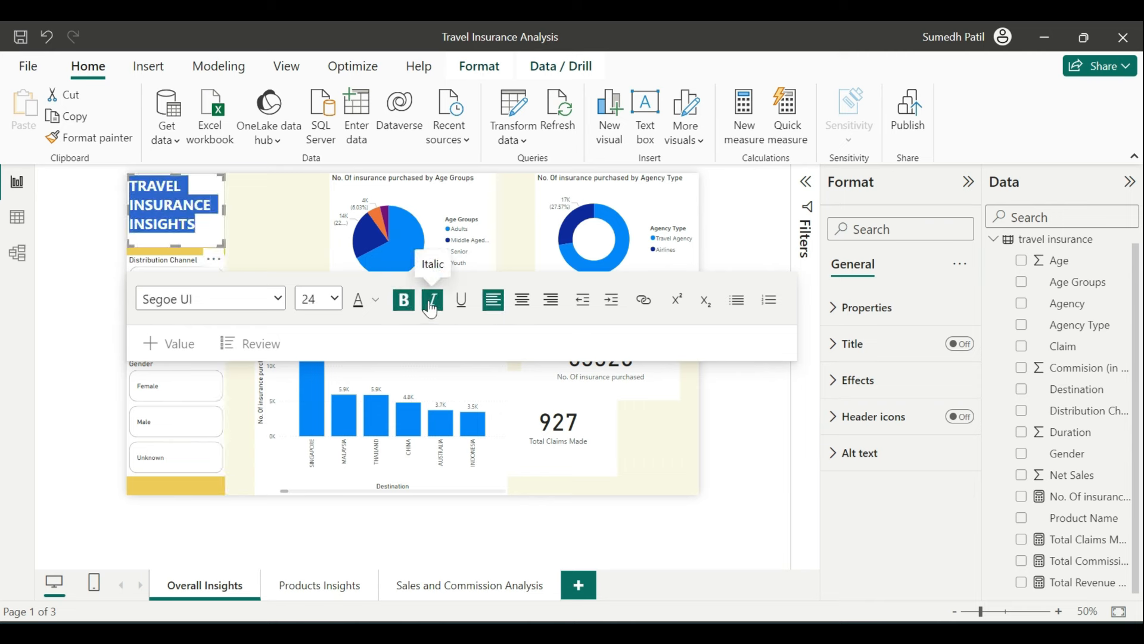
pyautogui.click(238, 225)
pyautogui.click(202, 230)
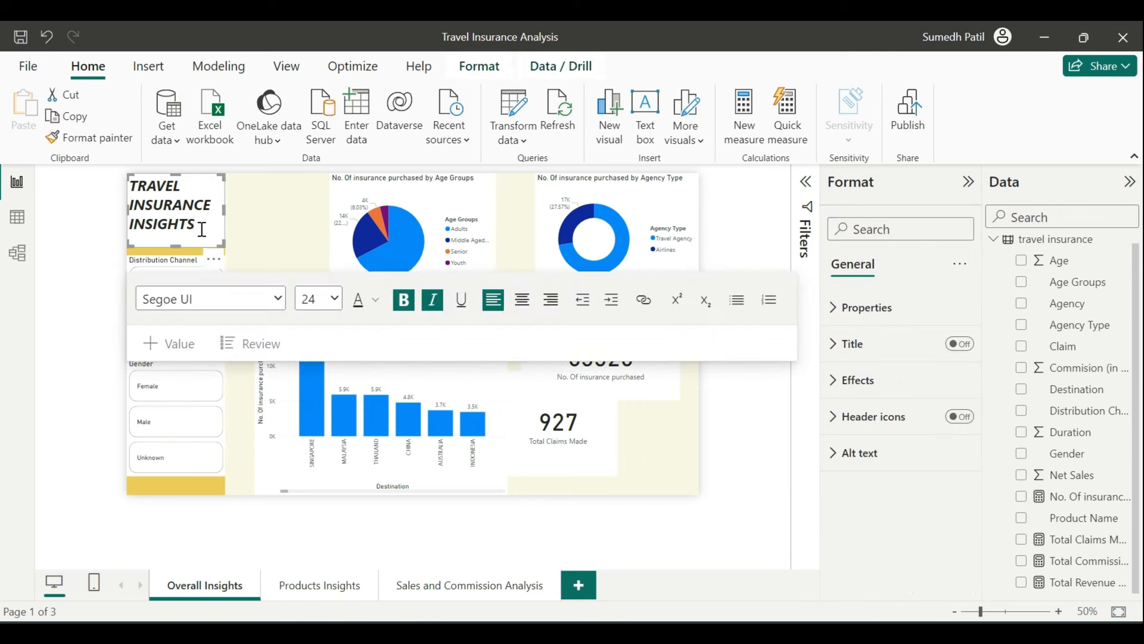
pyautogui.moveTo(176, 245); pyautogui.dragTo(184, 238)
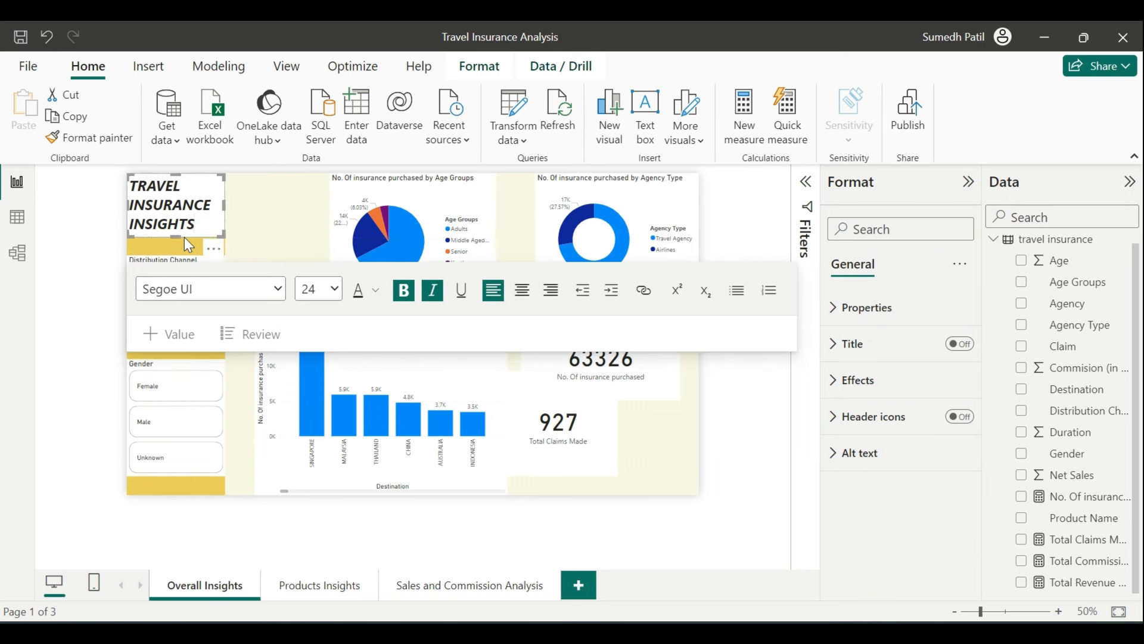
pyautogui.click(265, 212)
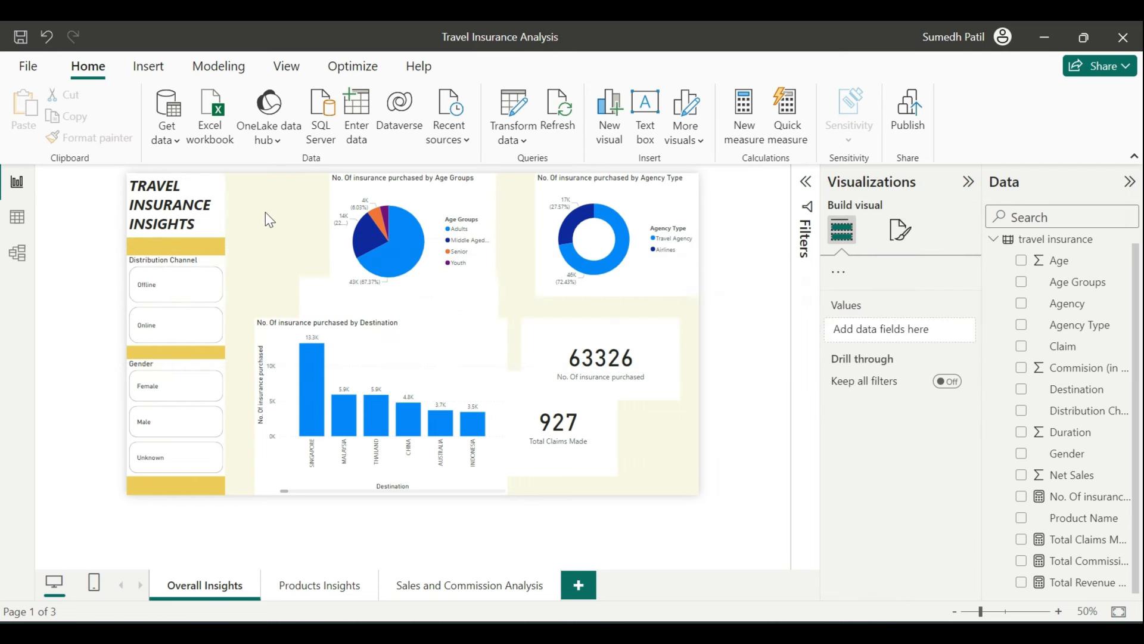
# Make the background of the TRAVEL INSURANCE INSIGHTS text box fully transparent so the yellow strip shows behind it
pyautogui.click(203, 215)
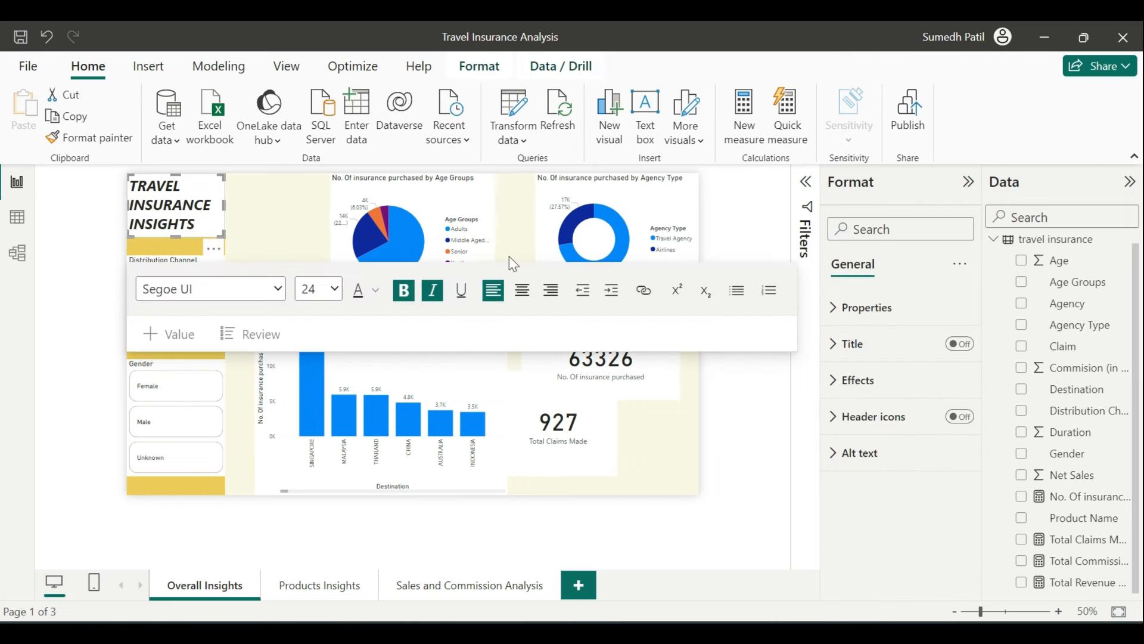
pyautogui.click(902, 306)
pyautogui.click(881, 319)
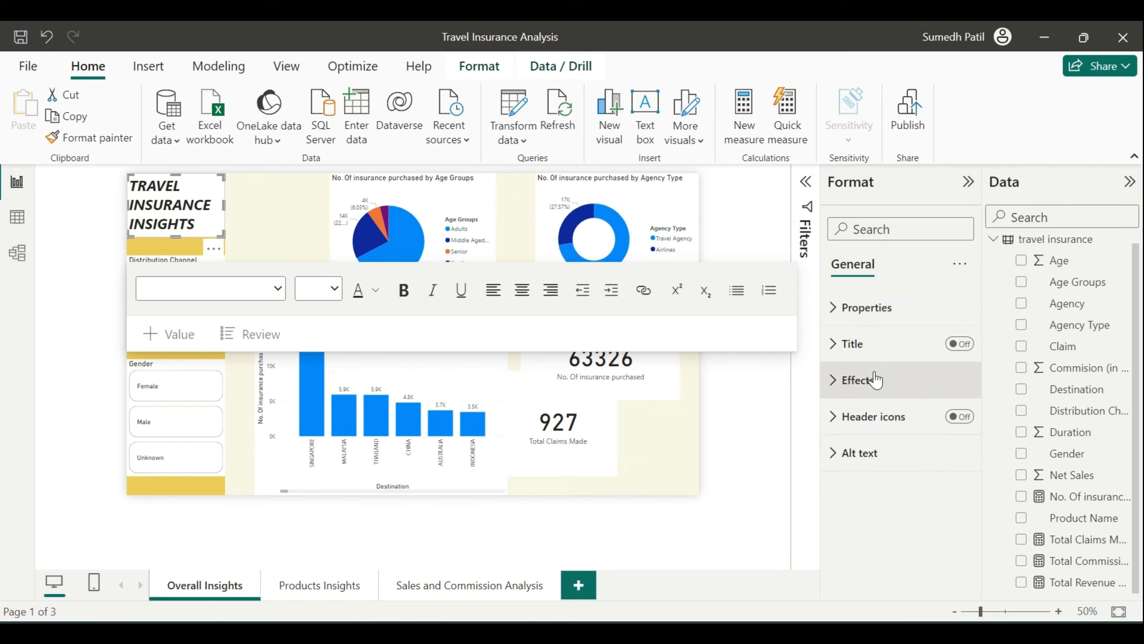
pyautogui.click(876, 380)
pyautogui.moveTo(892, 442); pyautogui.dragTo(961, 442)
pyautogui.click(779, 411)
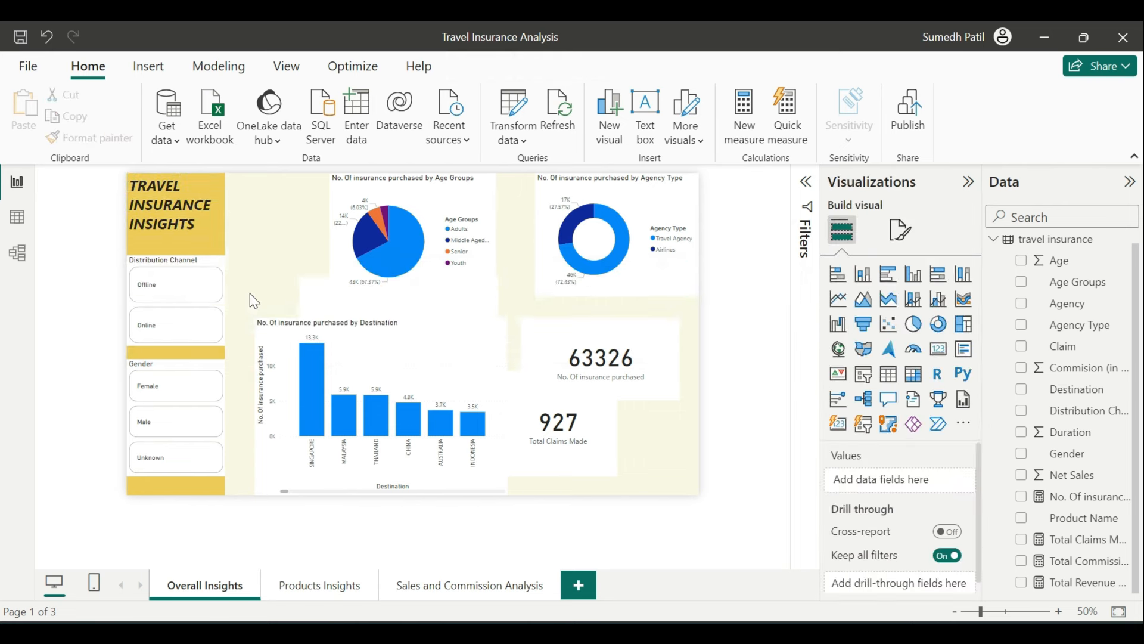
pyautogui.click(193, 213)
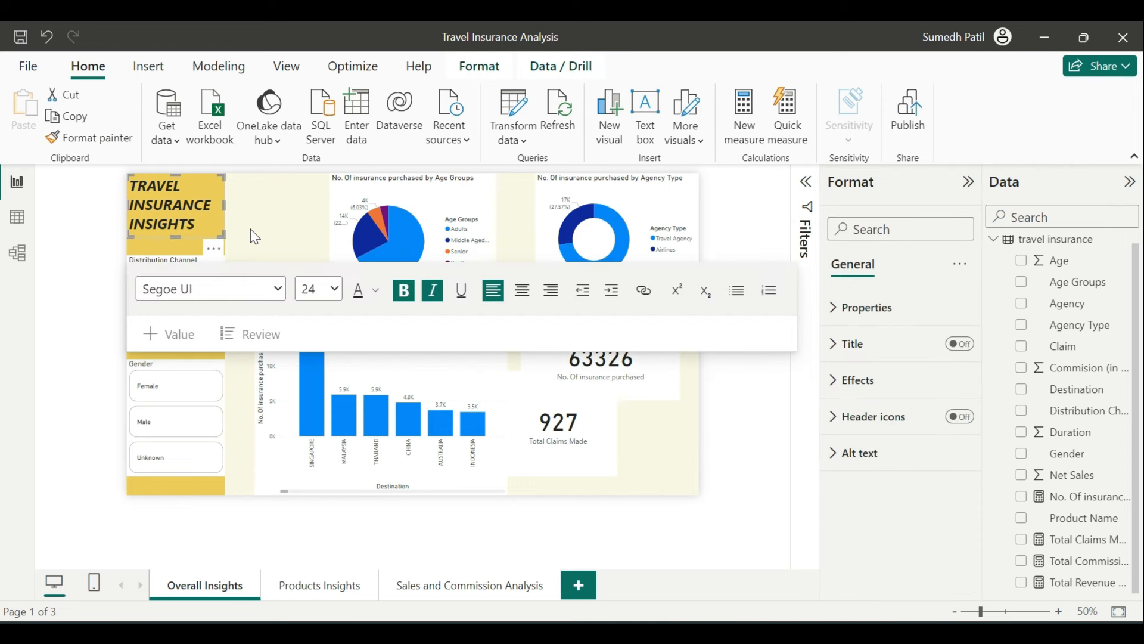
pyautogui.click(250, 229)
pyautogui.click(198, 226)
pyautogui.click(253, 237)
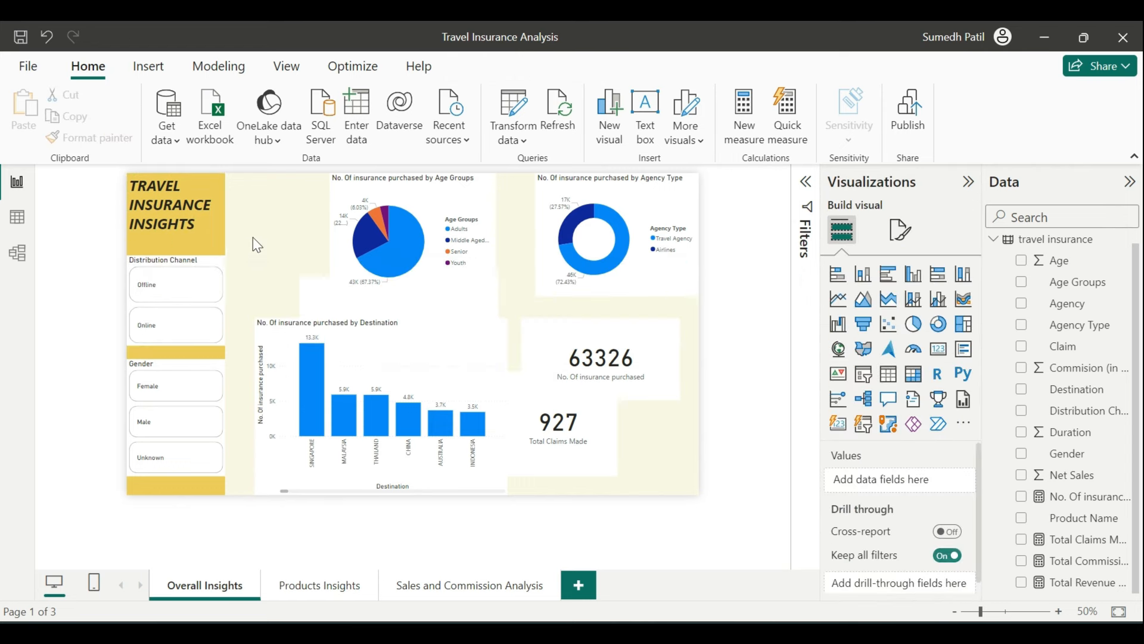
# Stack the Distribution Channel and Gender slicers directly beneath the title and shorten the Gender slicer slightly from its lower edge
pyautogui.moveTo(175, 258); pyautogui.dragTo(177, 239)
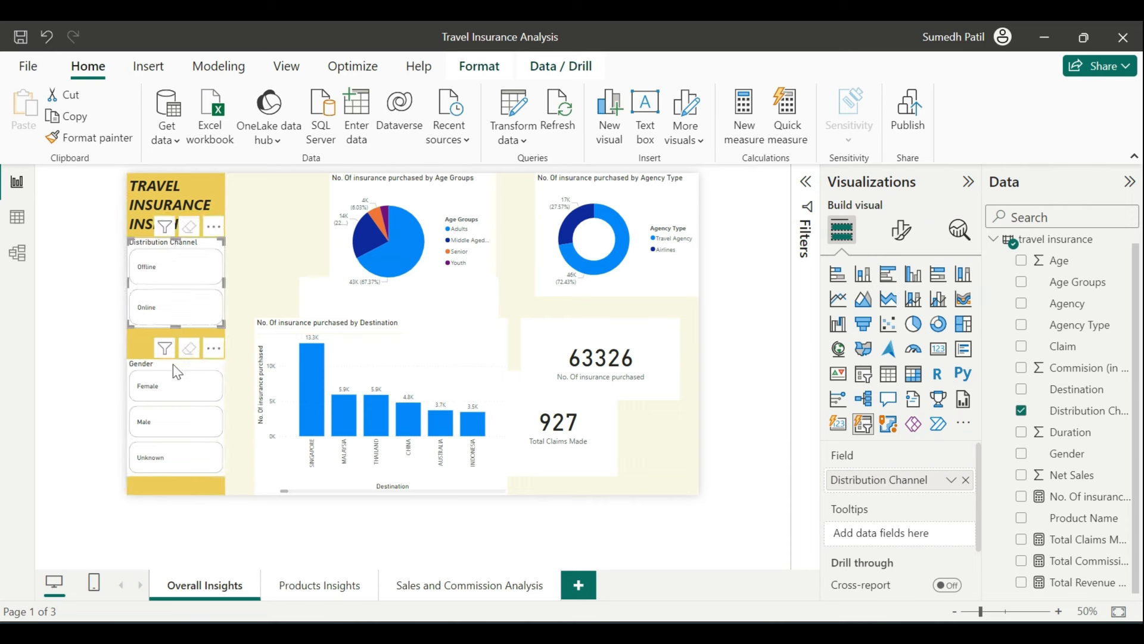
pyautogui.moveTo(174, 374); pyautogui.dragTo(174, 341)
pyautogui.click(255, 288)
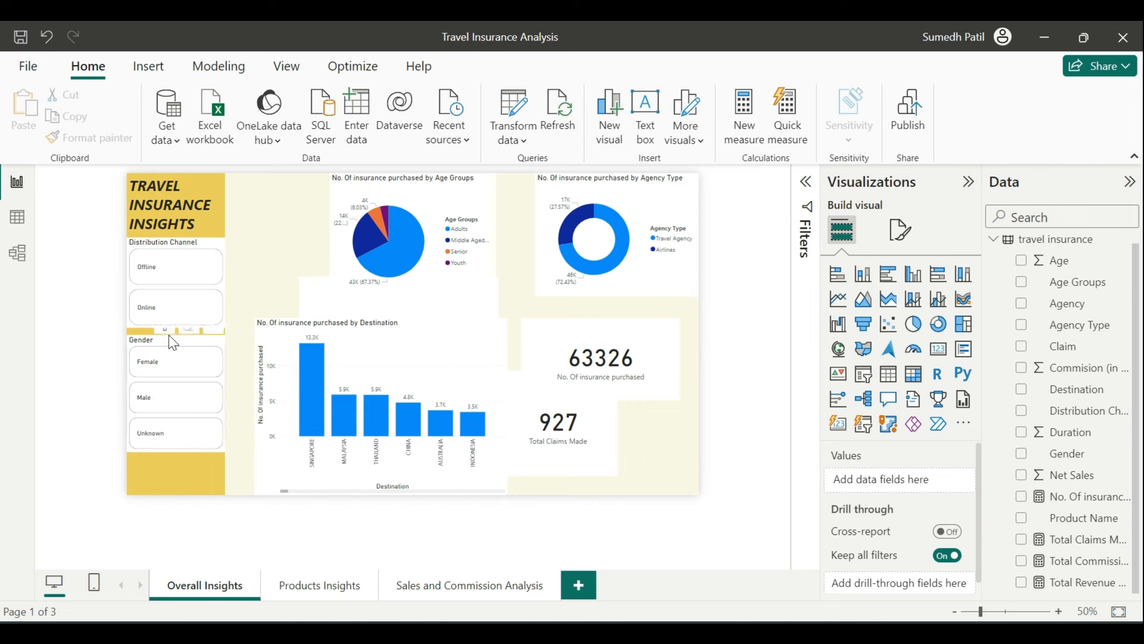
pyautogui.moveTo(170, 335); pyautogui.dragTo(171, 332)
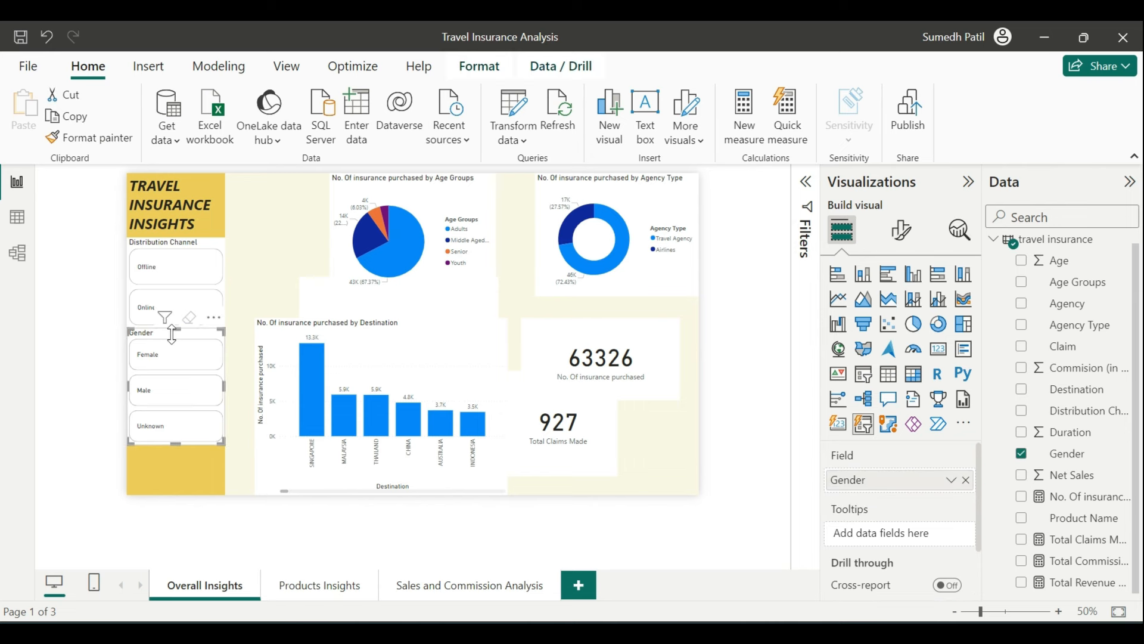
pyautogui.moveTo(177, 444); pyautogui.dragTo(185, 442)
pyautogui.click(257, 279)
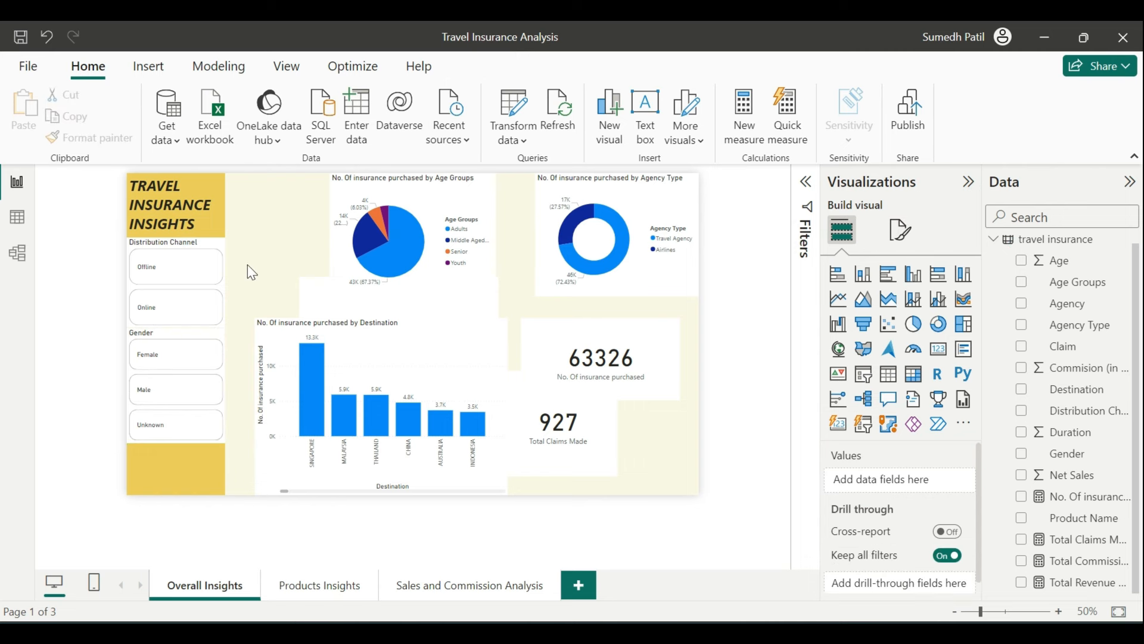
# Insert a Clear all slicers button and place it in the yellow area below the Gender slicer
pyautogui.click(148, 68)
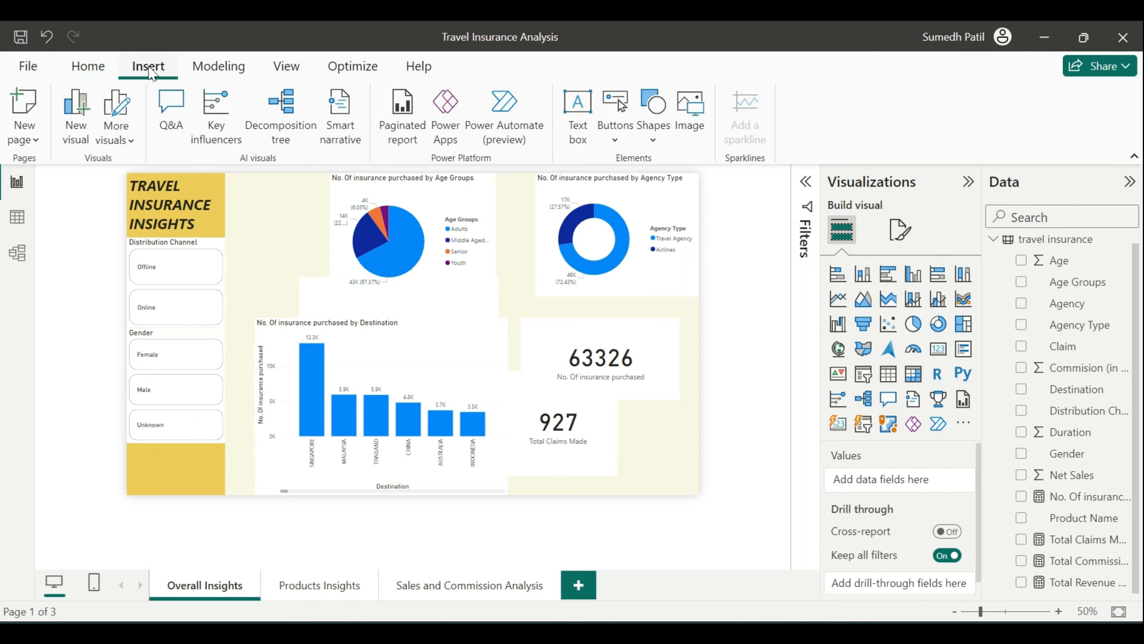
pyautogui.click(613, 140)
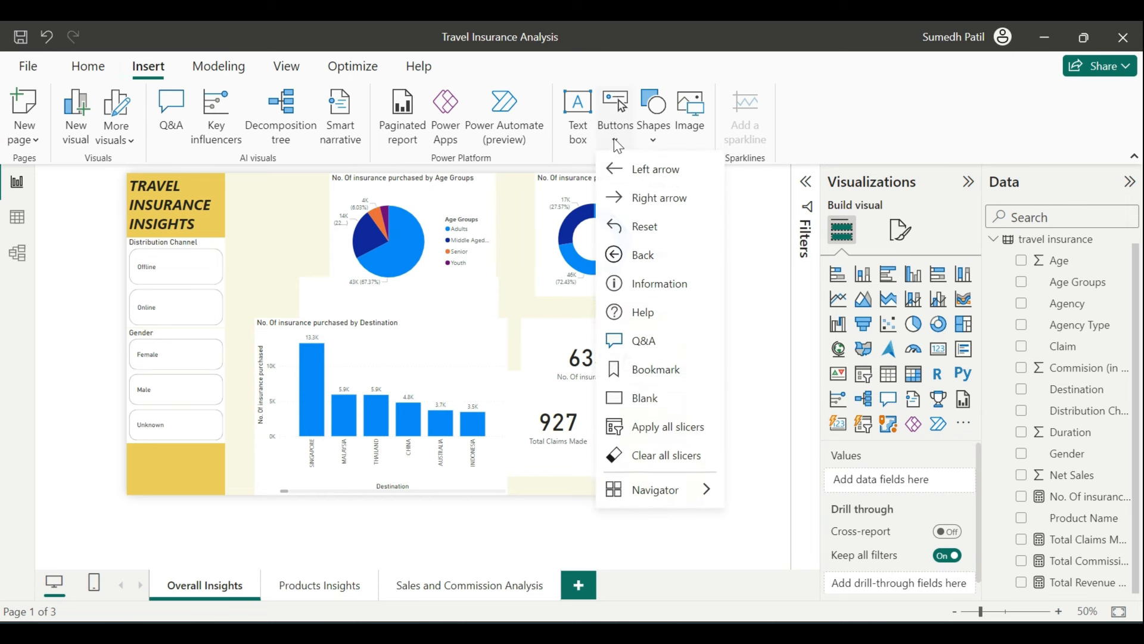
pyautogui.click(638, 456)
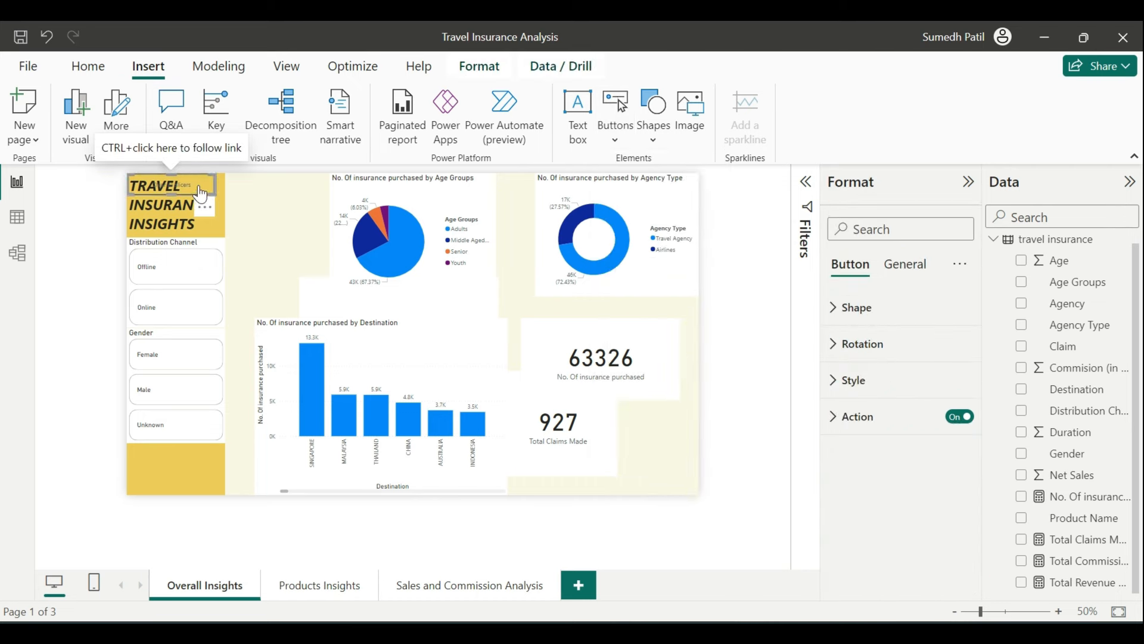
pyautogui.moveTo(189, 186); pyautogui.dragTo(226, 470)
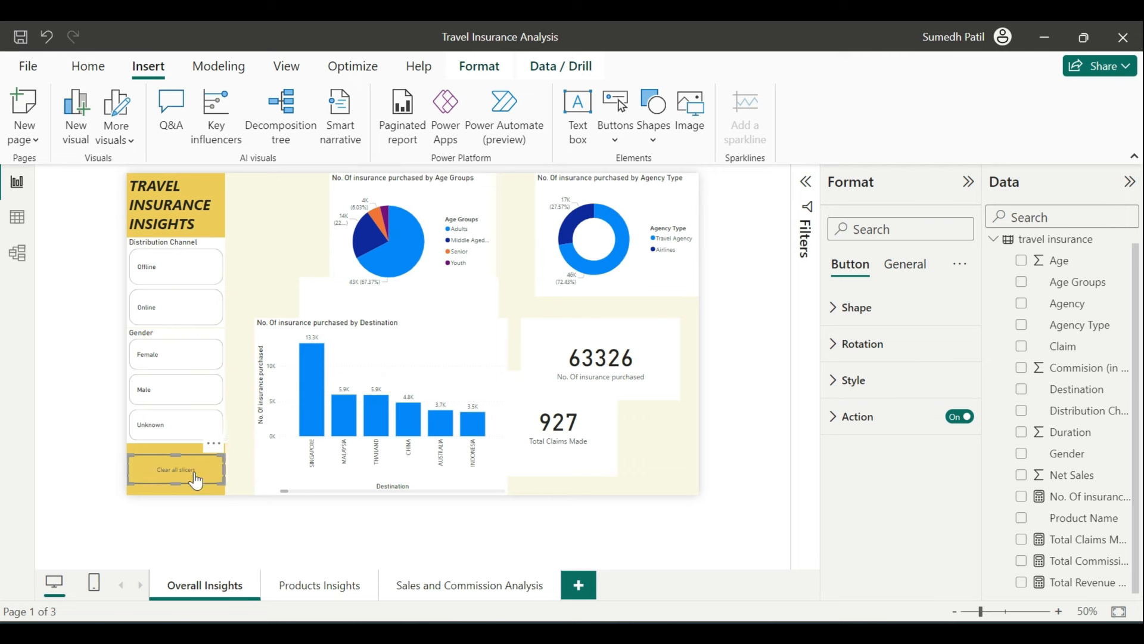
# Change the Clear all slicers button's shape to Rounded Rectangle
pyautogui.click(885, 322)
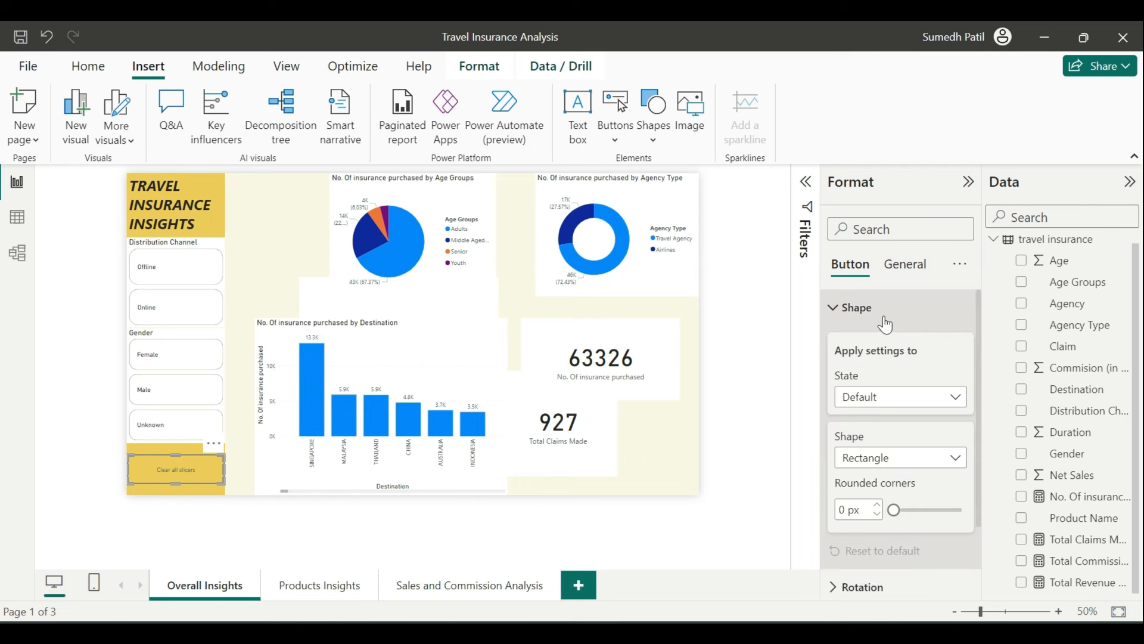
pyautogui.click(870, 458)
pyautogui.click(918, 270)
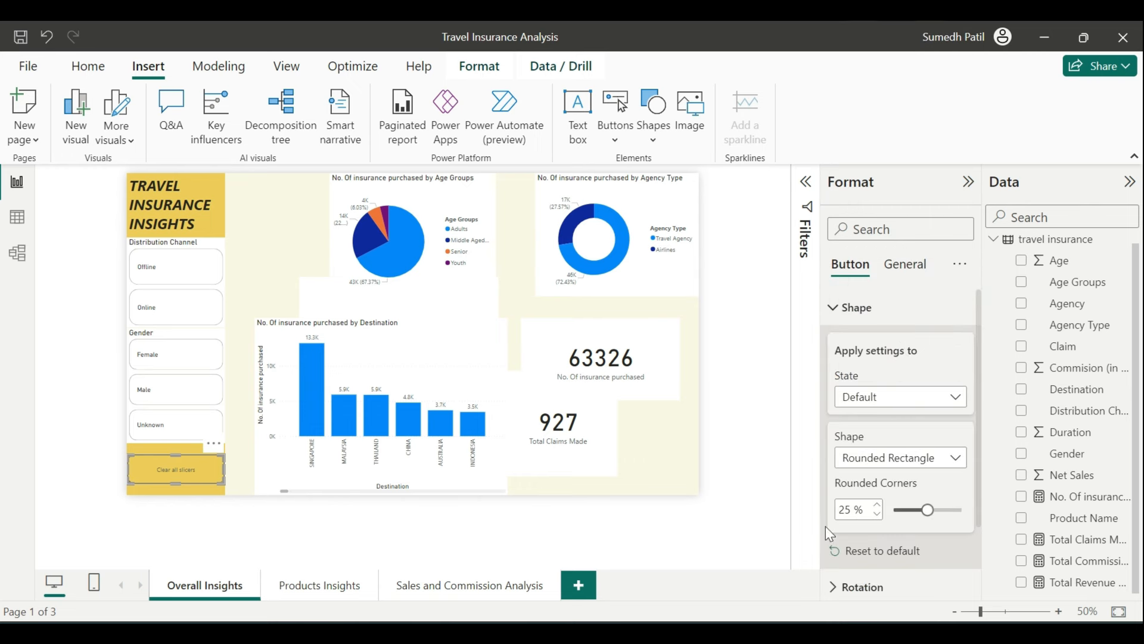
# Make the default-state text of the Clear all slicers button bold and increase its font size
pyautogui.scroll(-3, 864, 512)
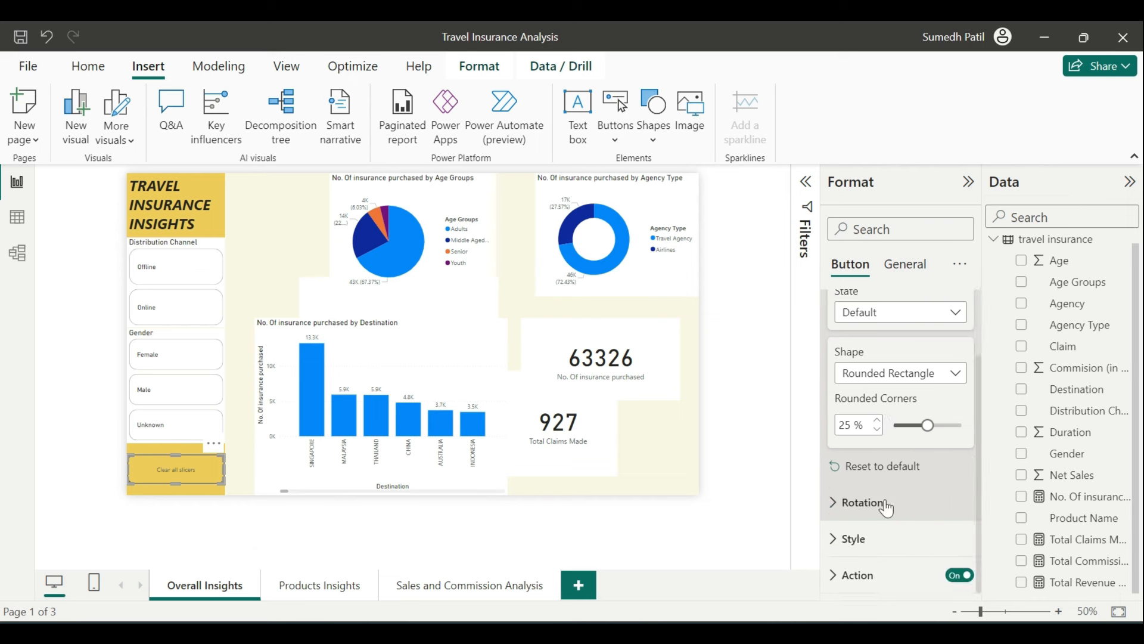
pyautogui.click(890, 538)
pyautogui.scroll(-5, 894, 512)
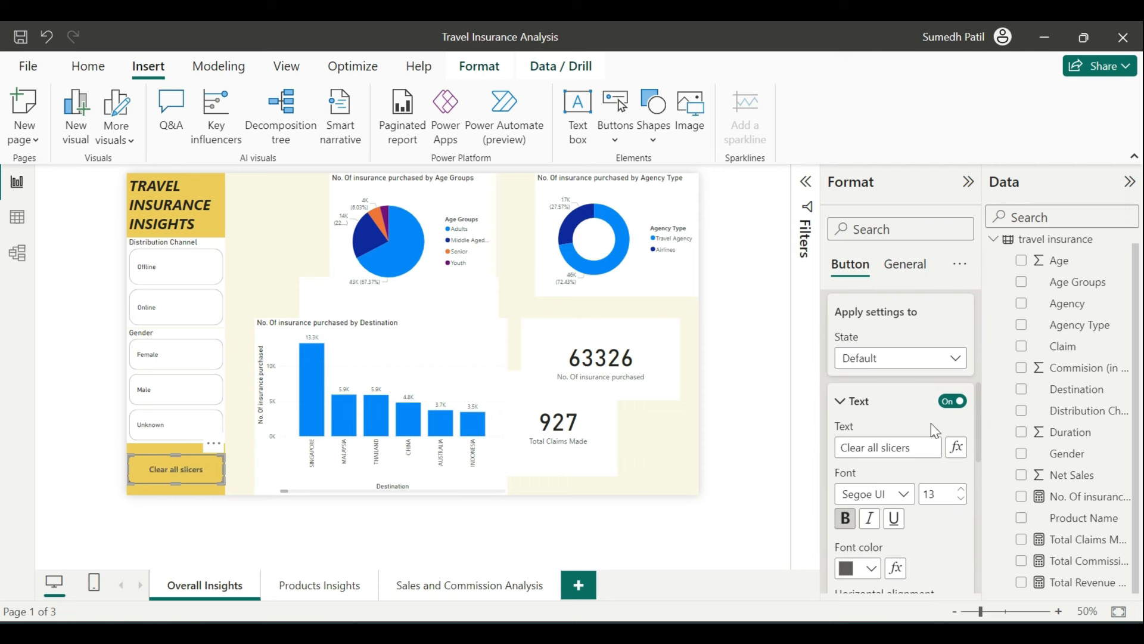
pyautogui.click(958, 489)
pyautogui.click(957, 489)
# Turn on a white background for the Clear all slicers button and set its transparency to 50%
pyautogui.click(908, 275)
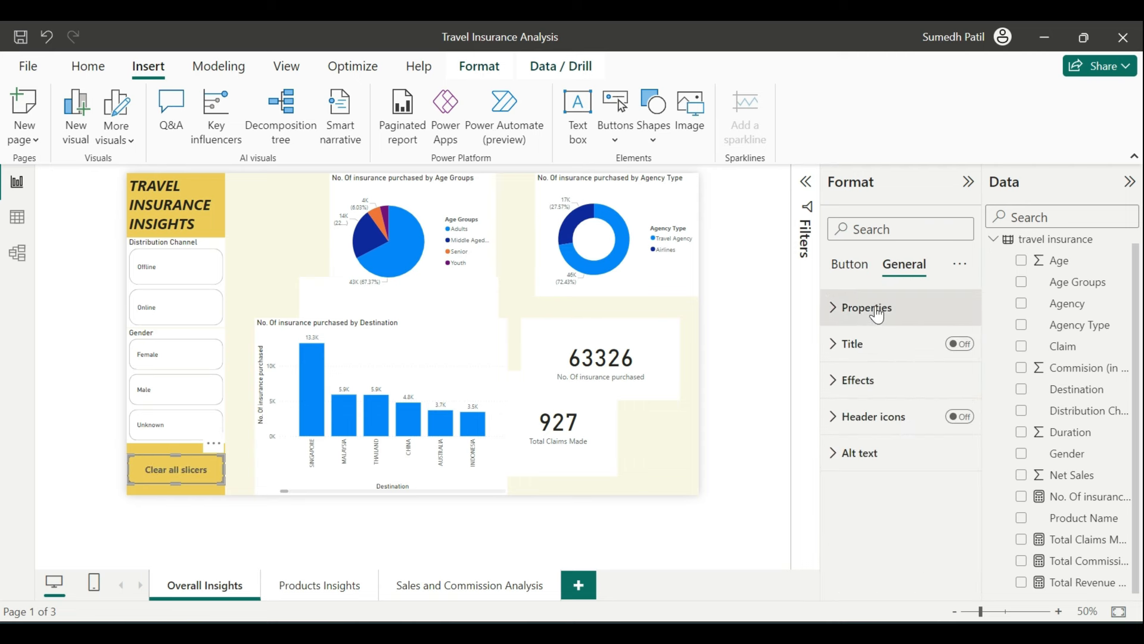
pyautogui.click(851, 376)
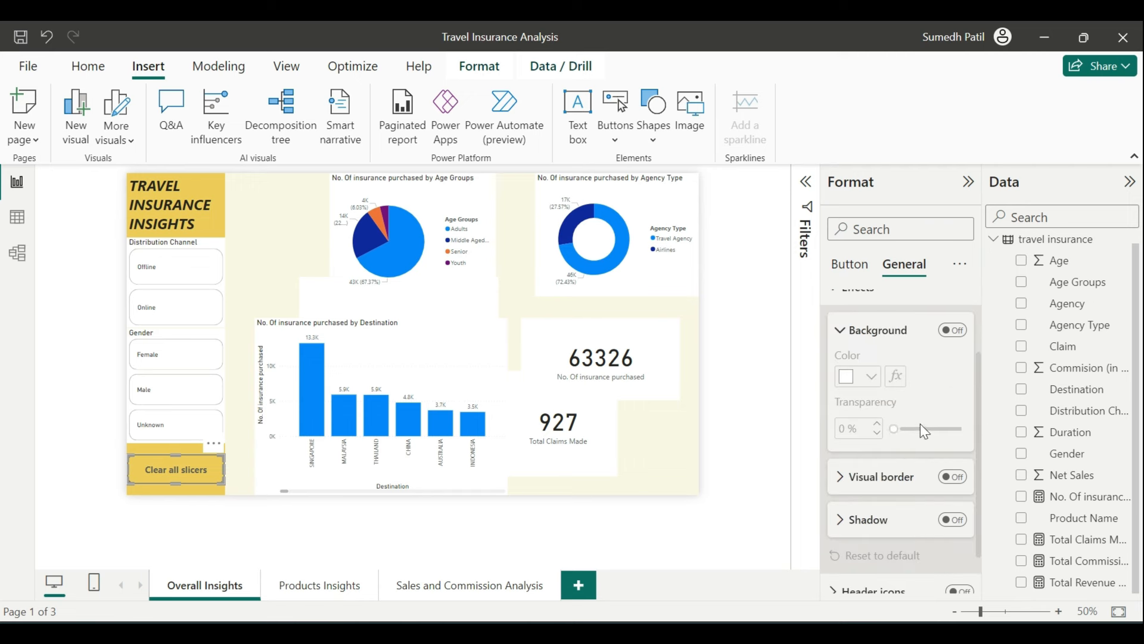
pyautogui.click(951, 330)
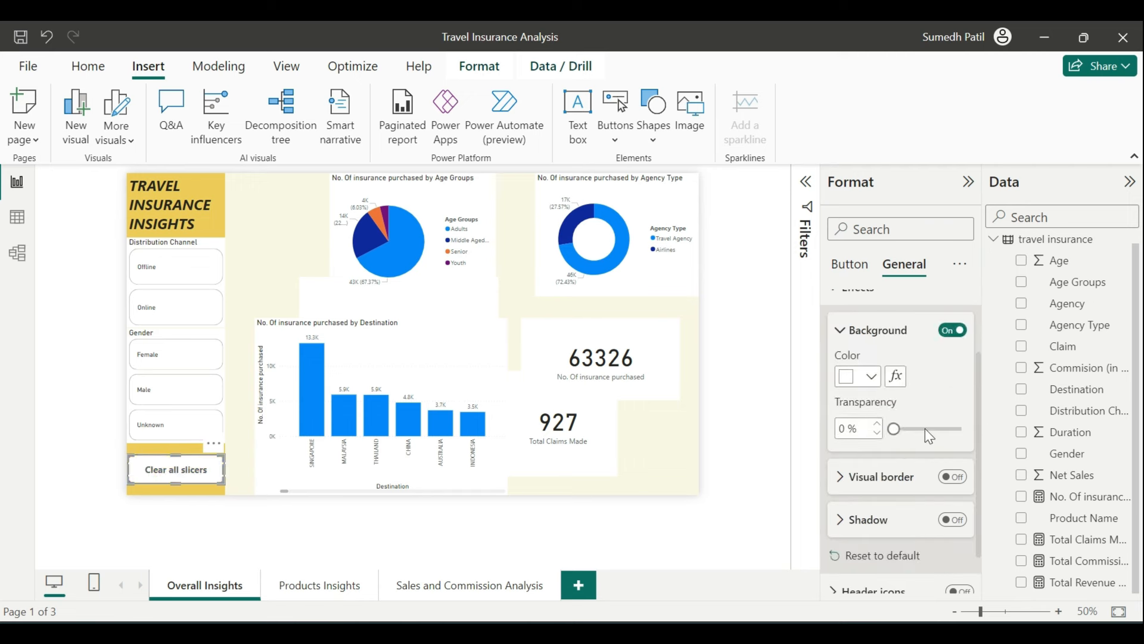
pyautogui.click(925, 428)
pyautogui.moveTo(924, 428); pyautogui.dragTo(927, 430)
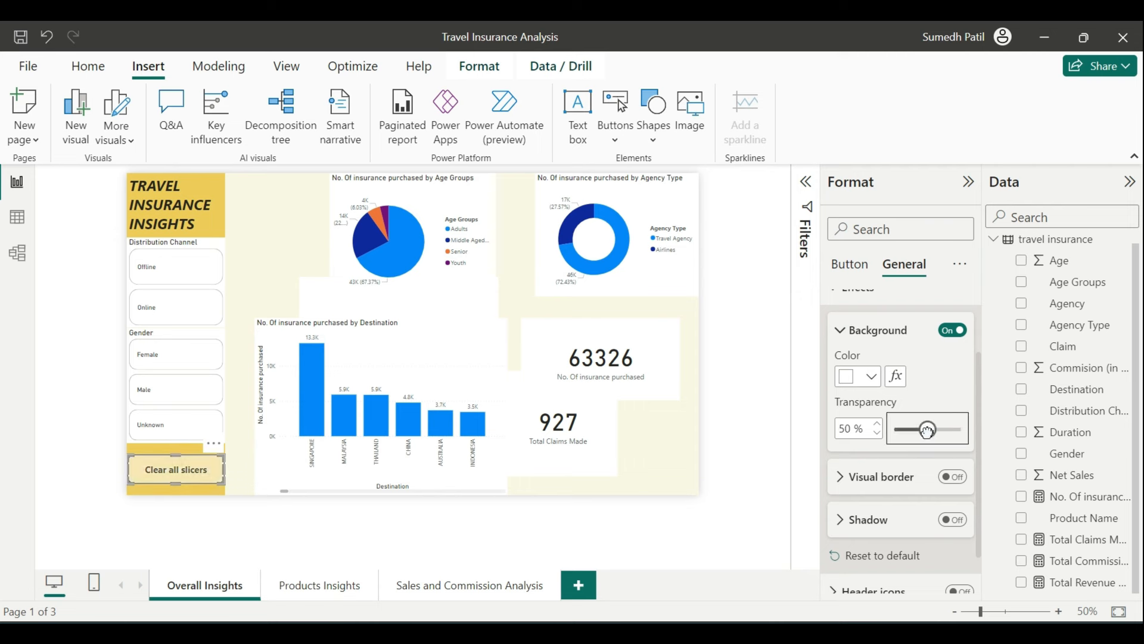
# Make the Clear all slicers button slightly taller within the yellow sidebar
pyautogui.click(734, 465)
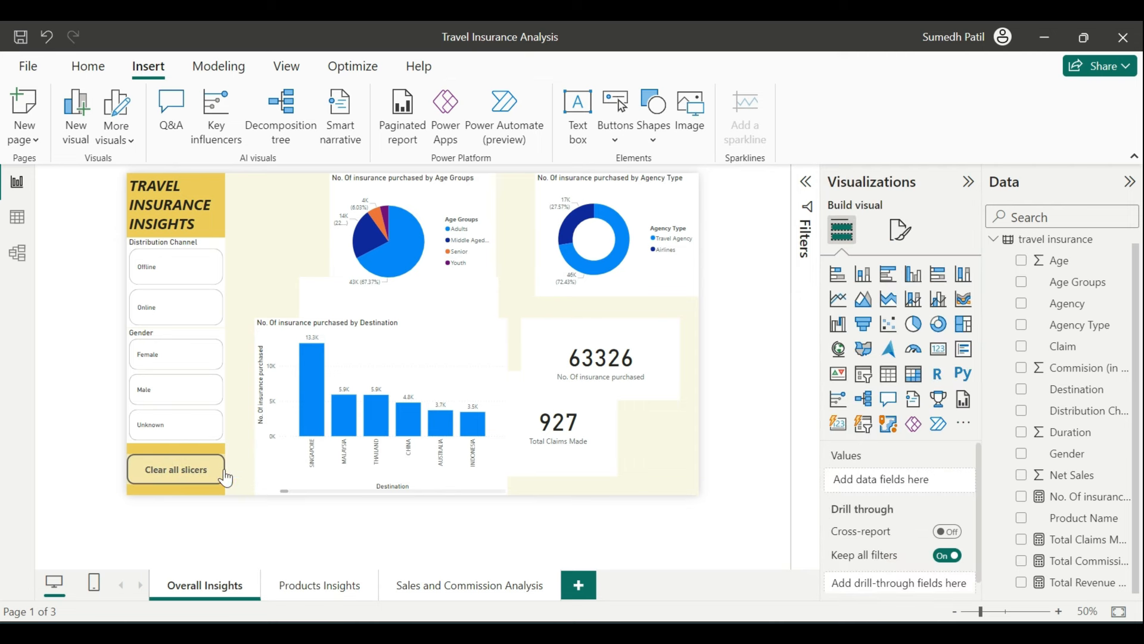
pyautogui.click(189, 468)
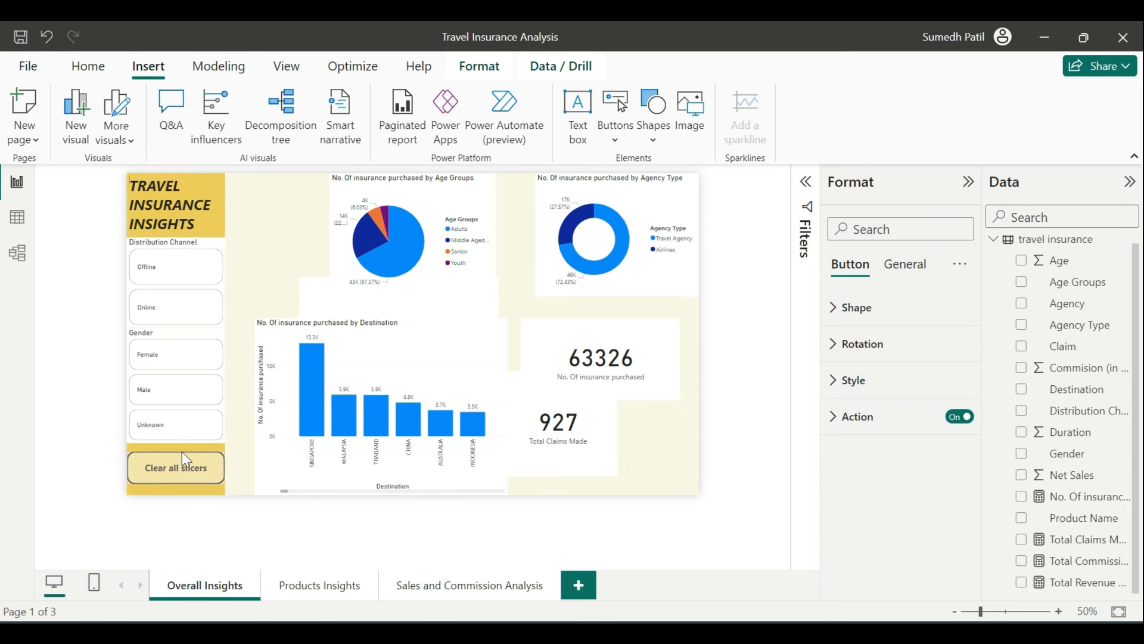
pyautogui.moveTo(177, 484); pyautogui.dragTo(177, 486)
pyautogui.click(722, 476)
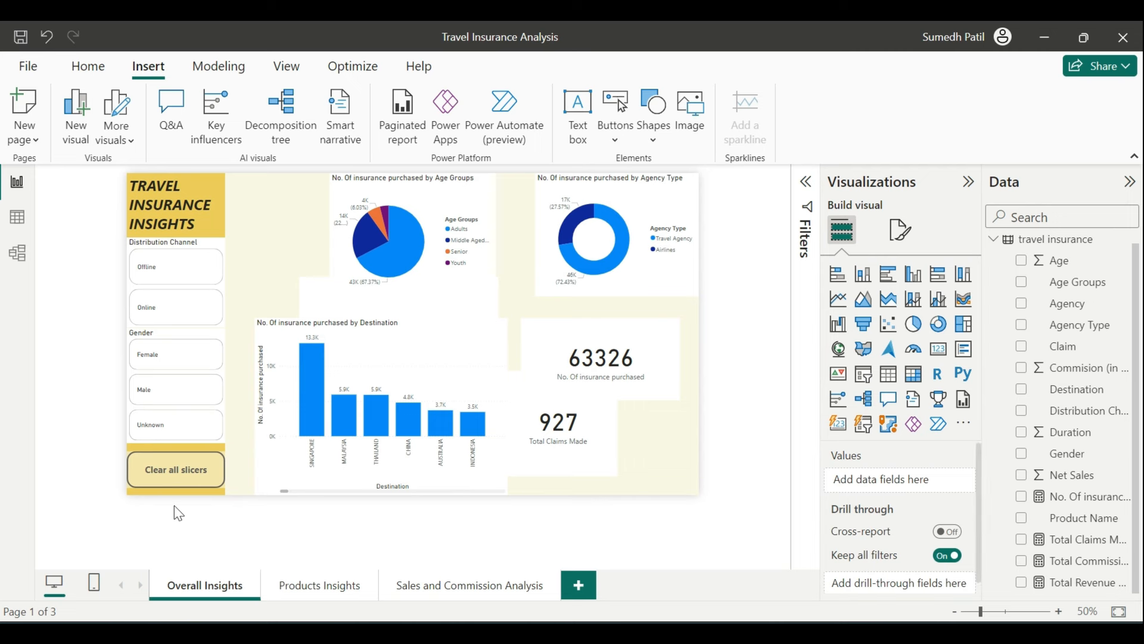
# Set the background transparency of the Gender slicer to 100%
pyautogui.click(195, 334)
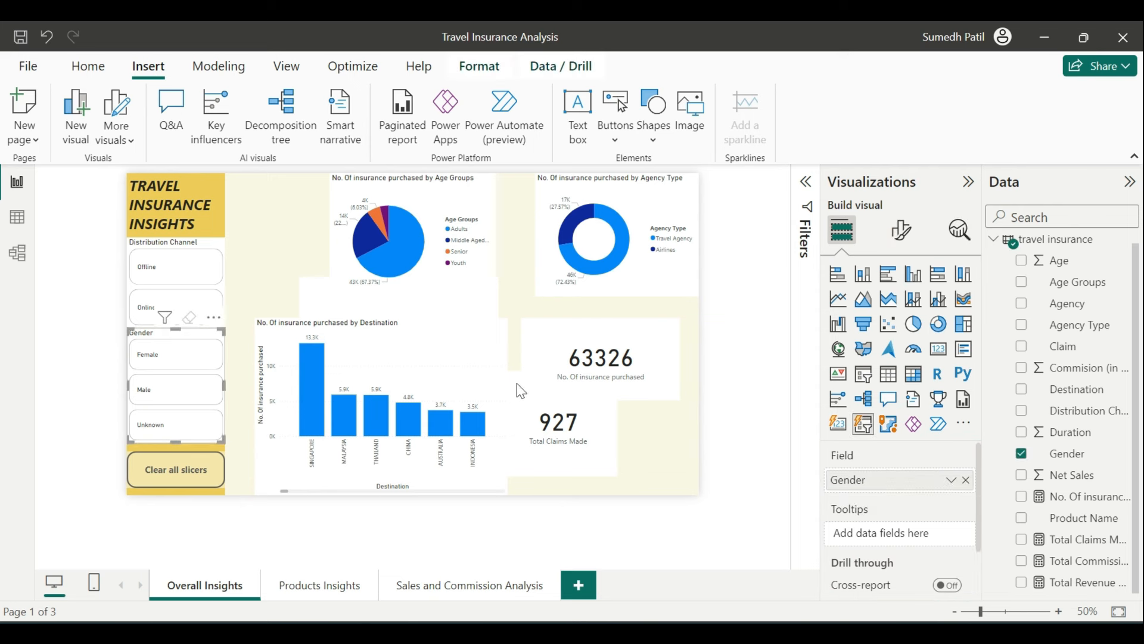
pyautogui.click(901, 230)
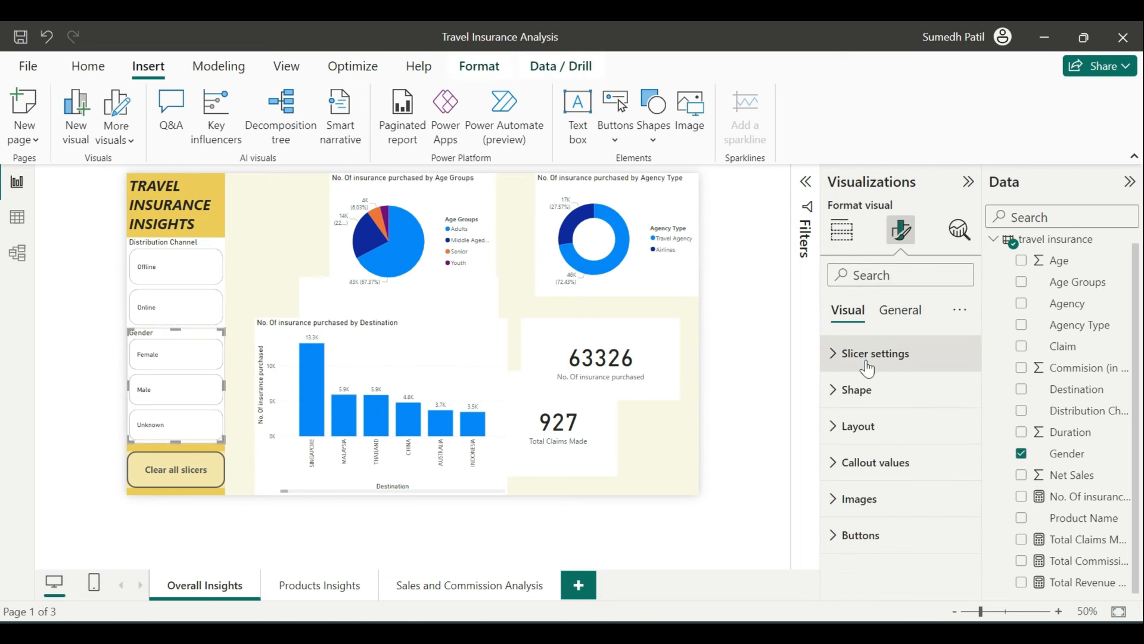
pyautogui.click(909, 311)
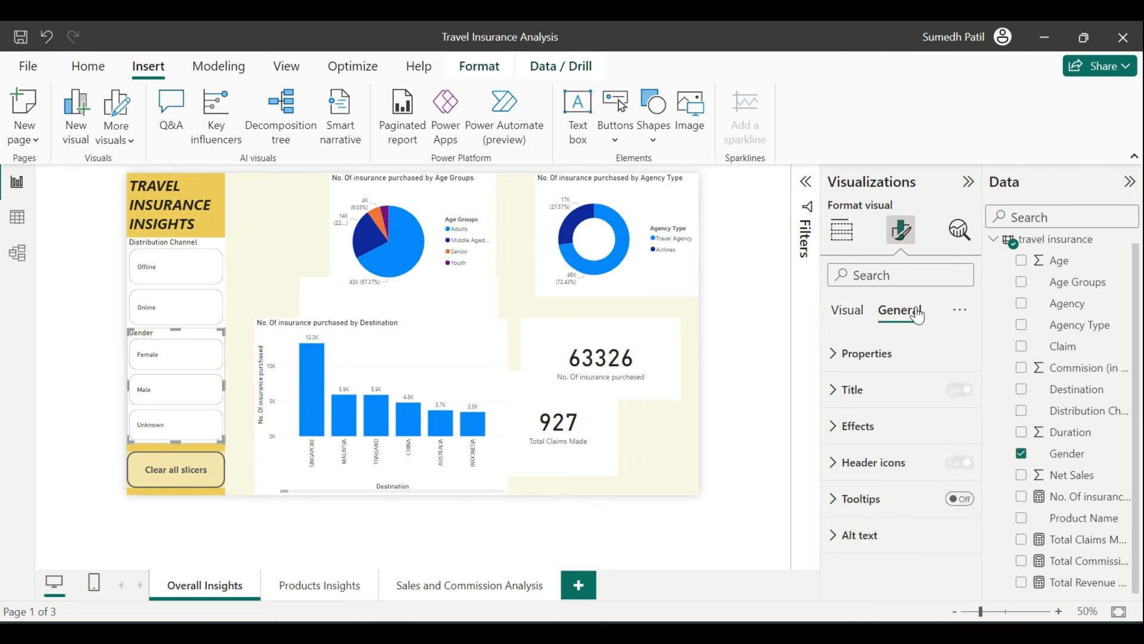
pyautogui.click(897, 371)
pyautogui.click(896, 375)
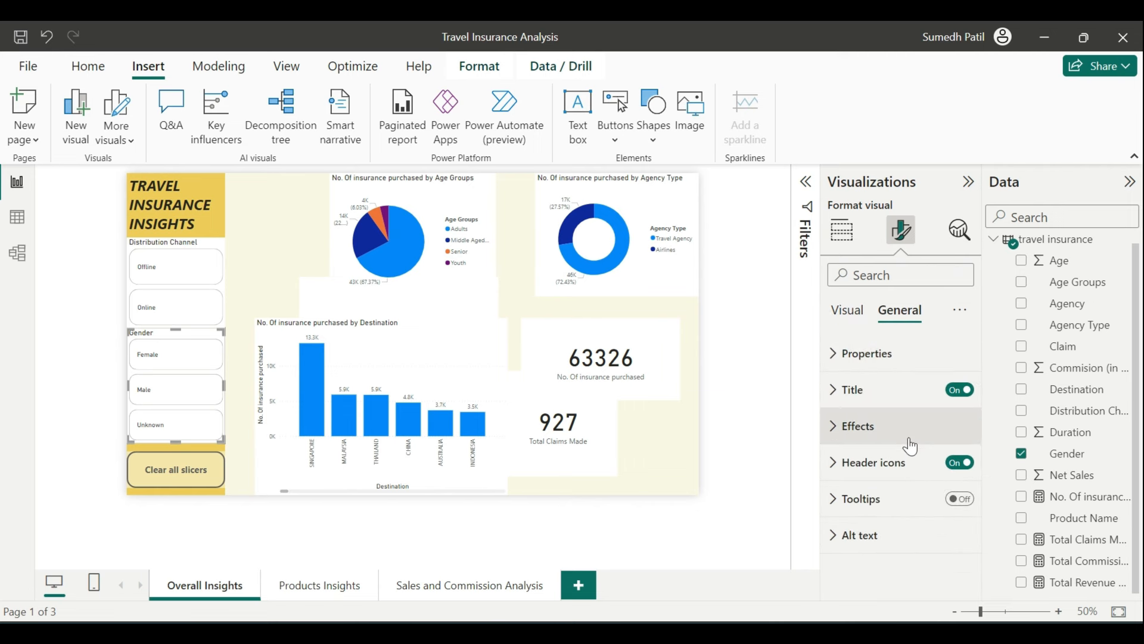
pyautogui.click(907, 444)
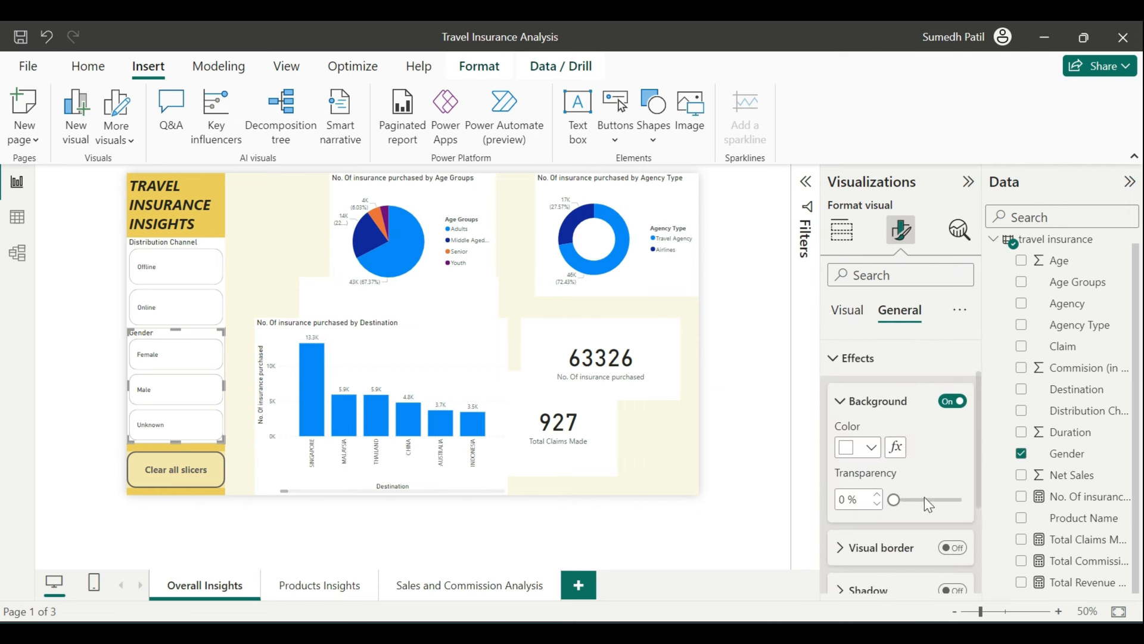
pyautogui.moveTo(894, 500); pyautogui.dragTo(970, 505)
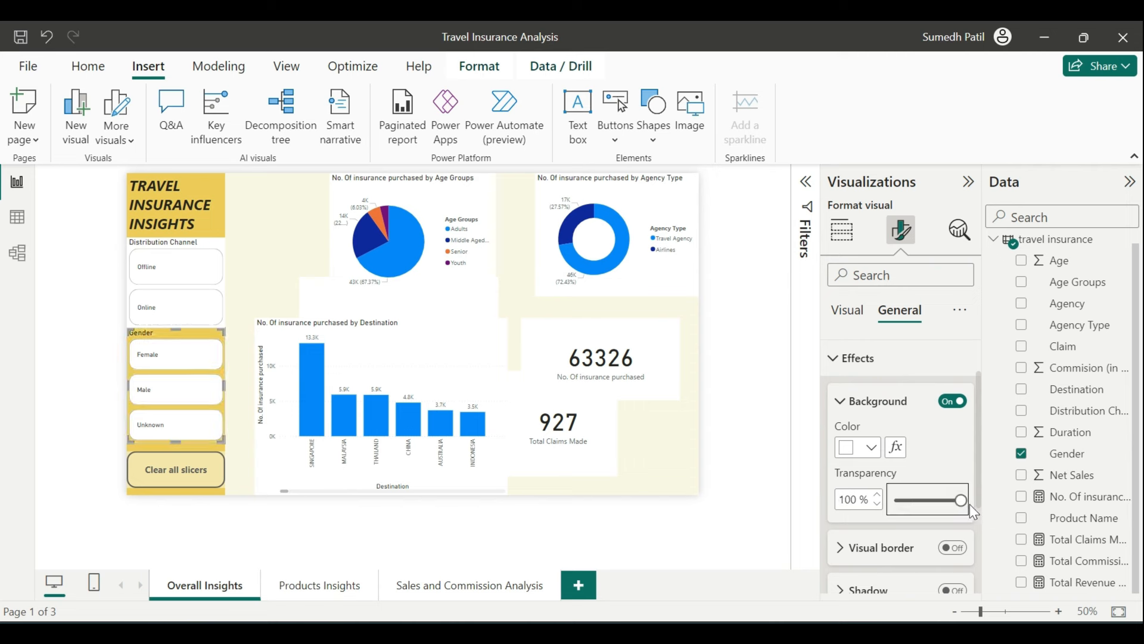
pyautogui.click(782, 487)
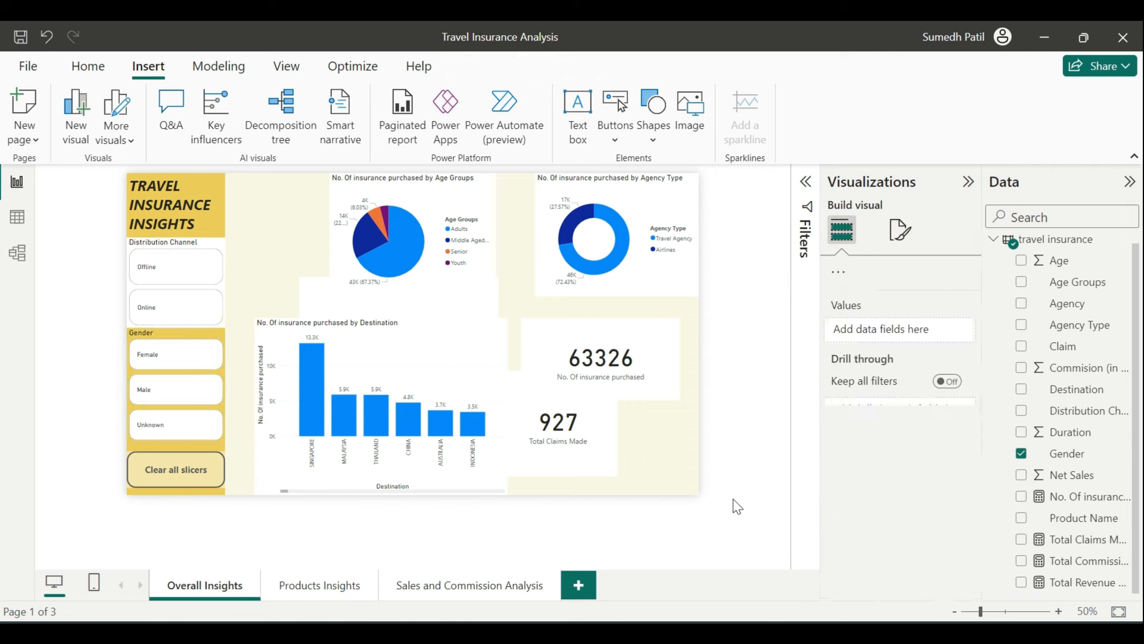
# Set the background transparency of the Distribution Channel slicer to 100%
pyautogui.click(220, 288)
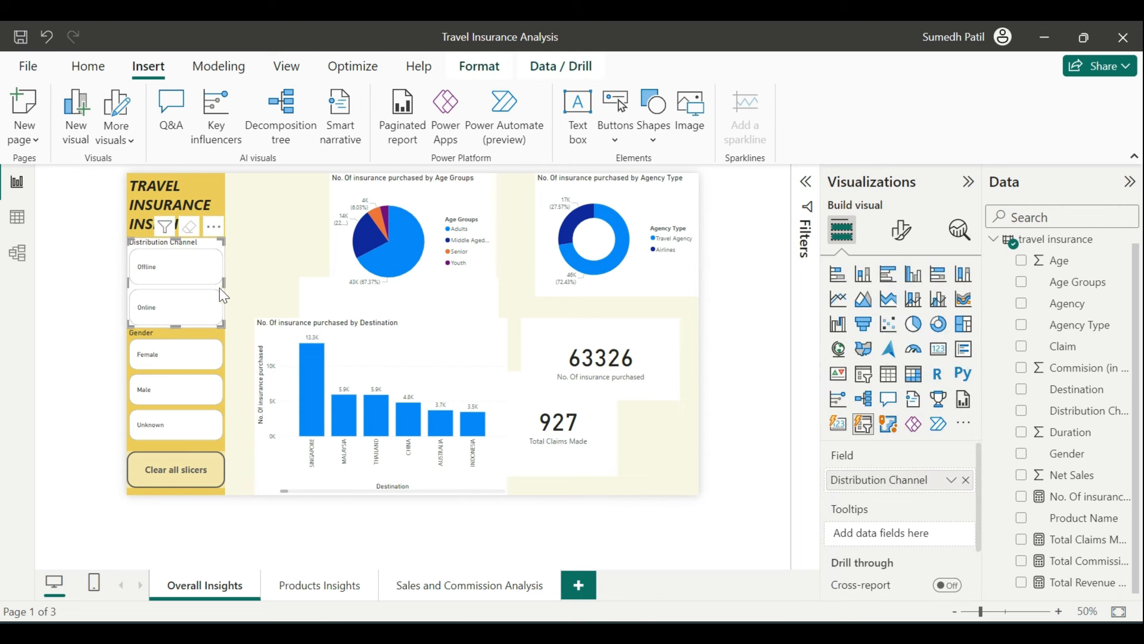
pyautogui.click(911, 232)
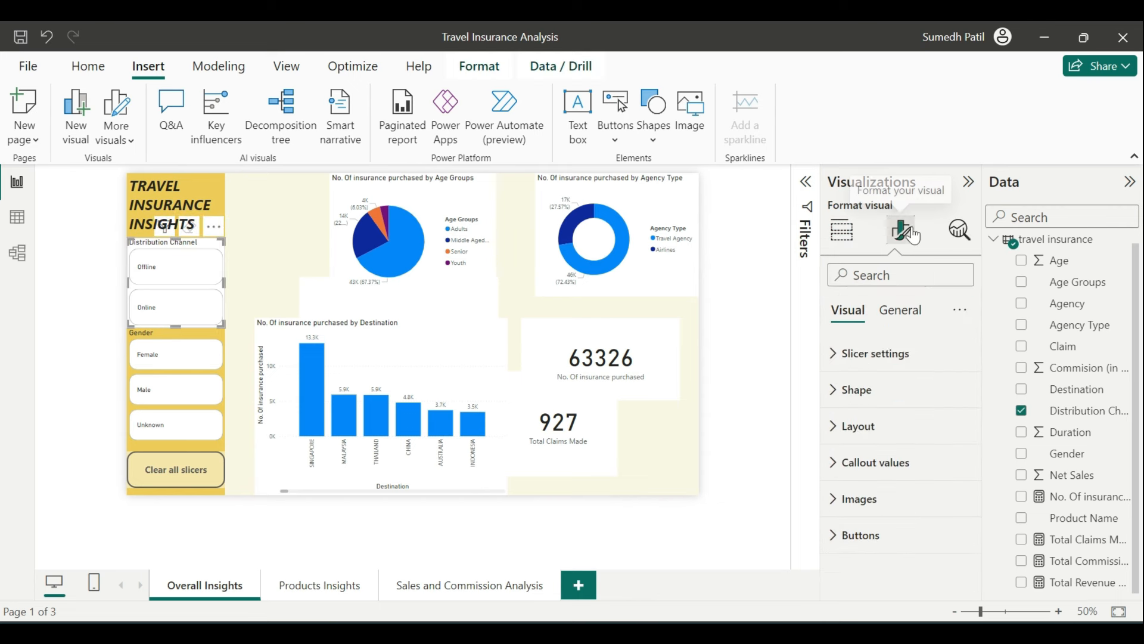
pyautogui.click(894, 327)
pyautogui.click(899, 428)
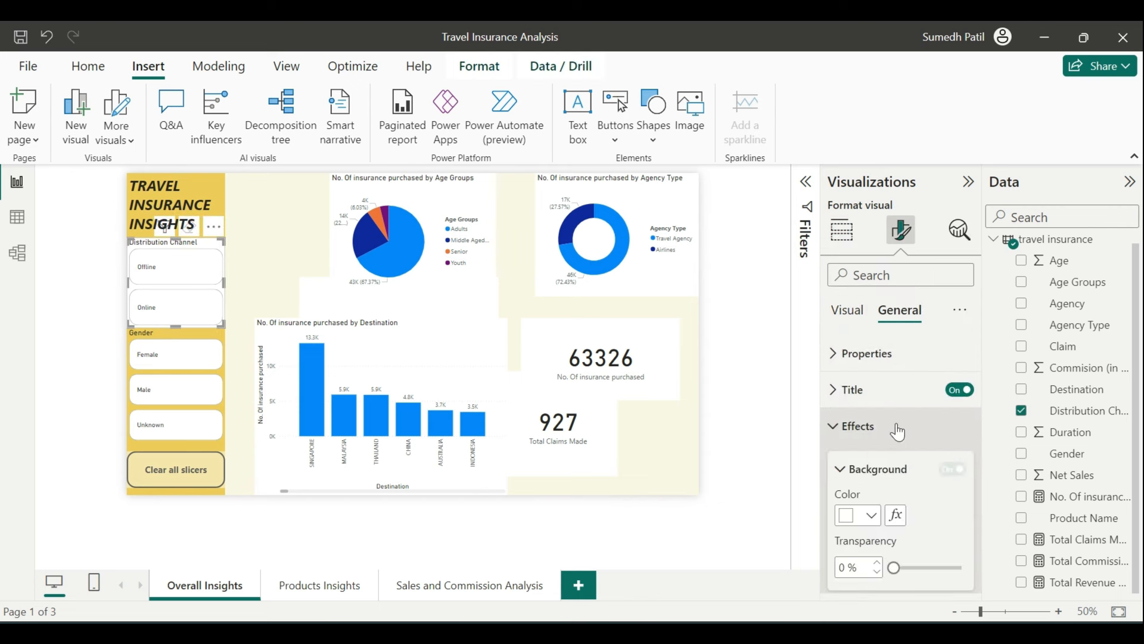
pyautogui.moveTo(889, 494); pyautogui.dragTo(960, 493)
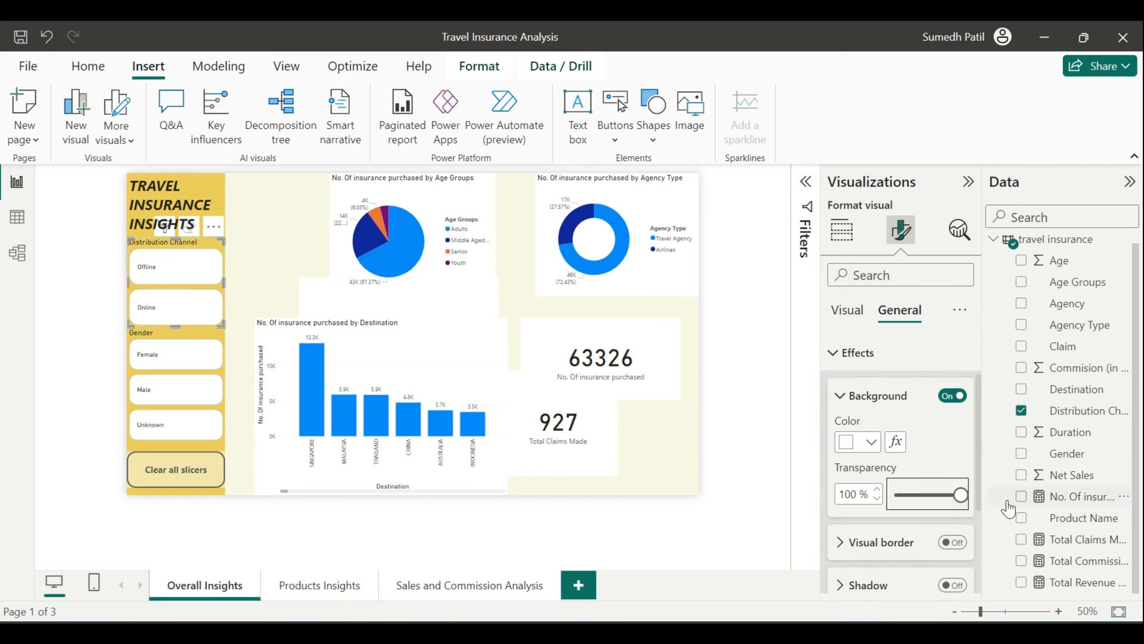
pyautogui.click(764, 424)
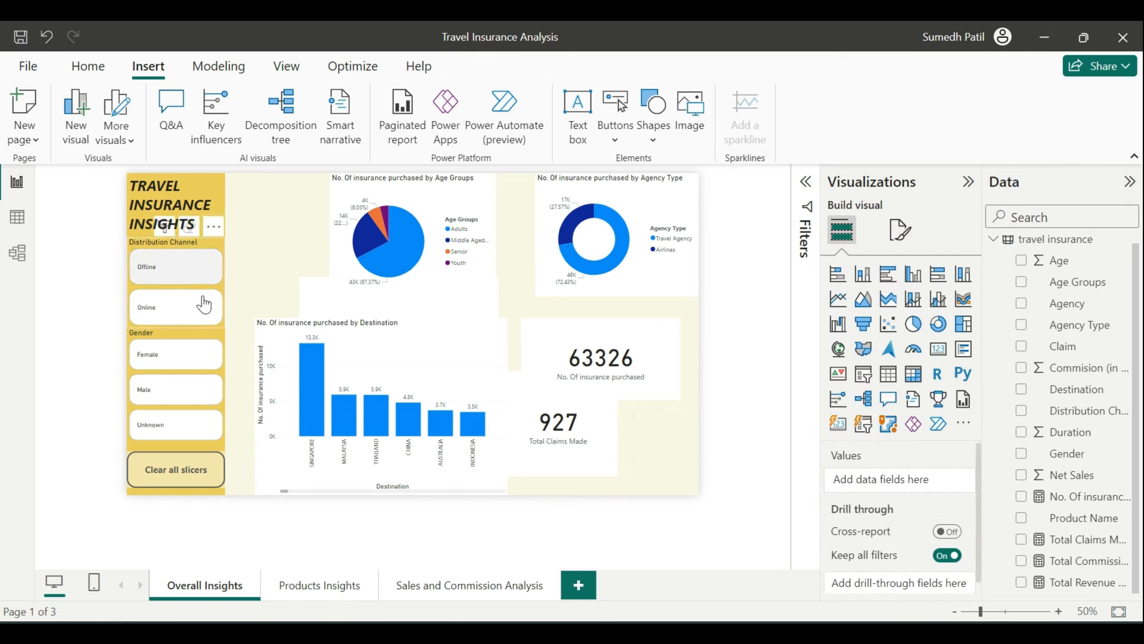
# Make the callout values of the Gender slicer bold
pyautogui.click(174, 331)
pyautogui.click(914, 239)
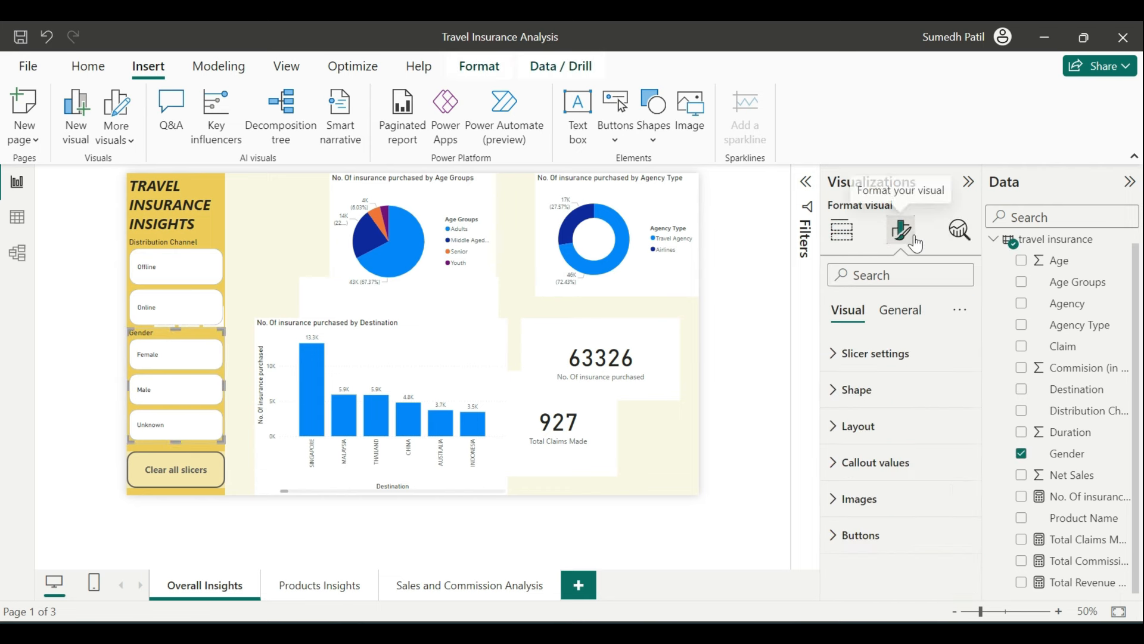
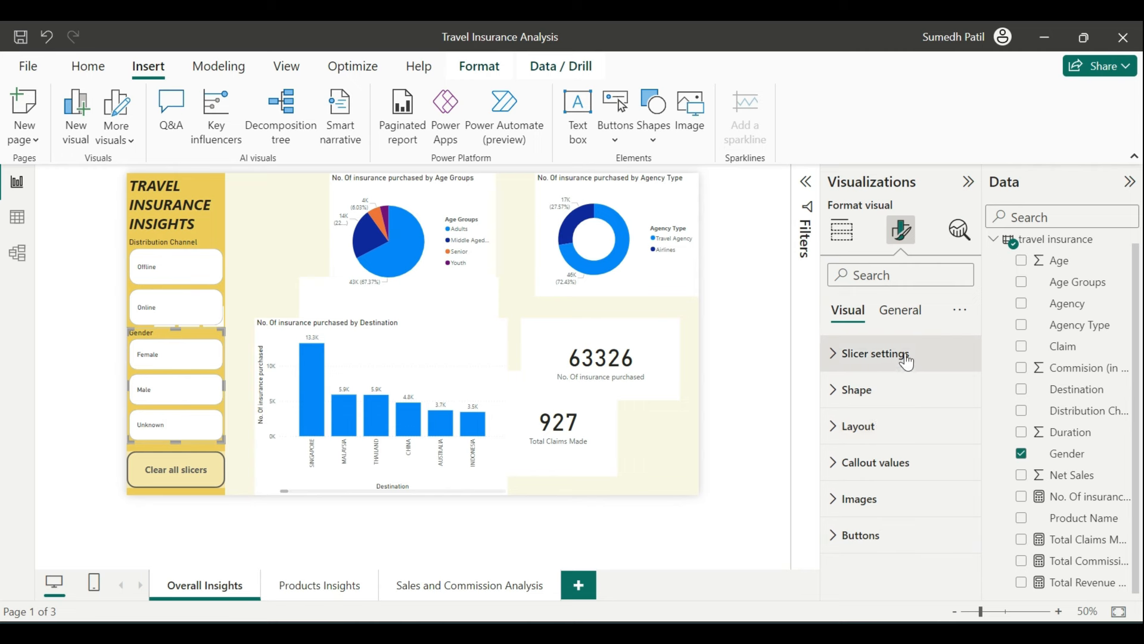
pyautogui.click(898, 497)
pyautogui.click(876, 462)
pyautogui.scroll(-3, 876, 477)
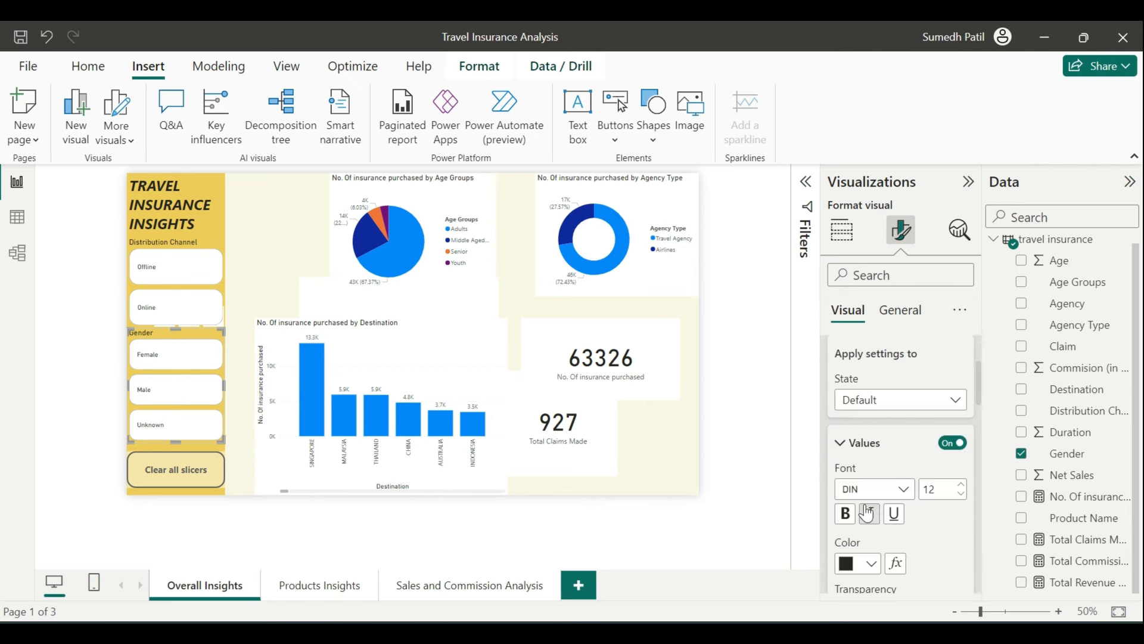
pyautogui.click(847, 517)
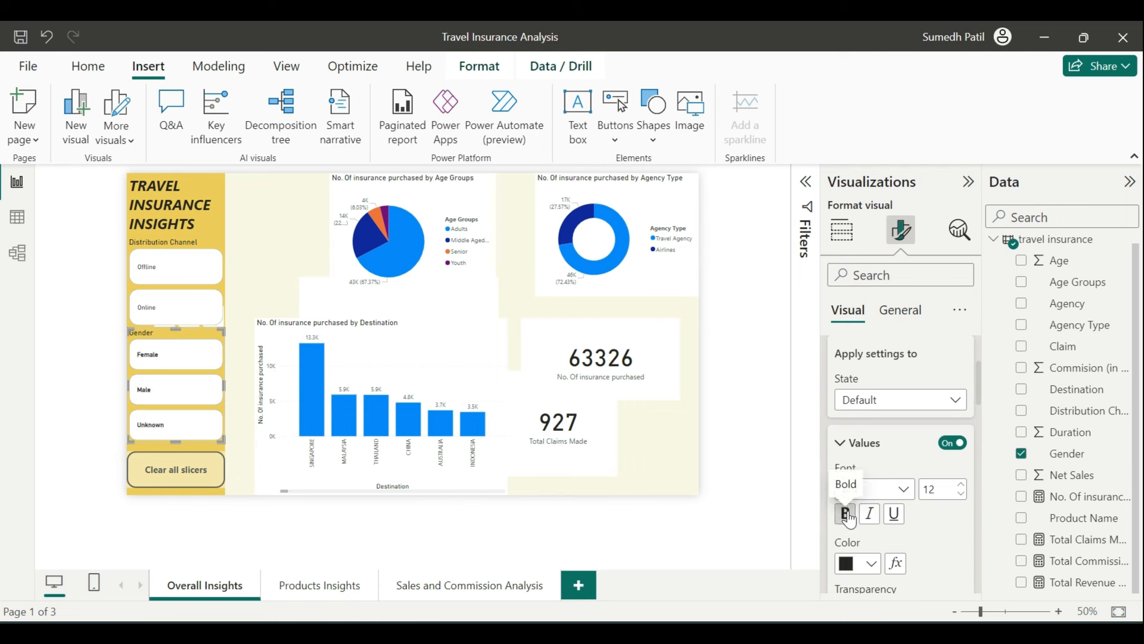
pyautogui.scroll(-5, 912, 519)
pyautogui.scroll(-4, 911, 519)
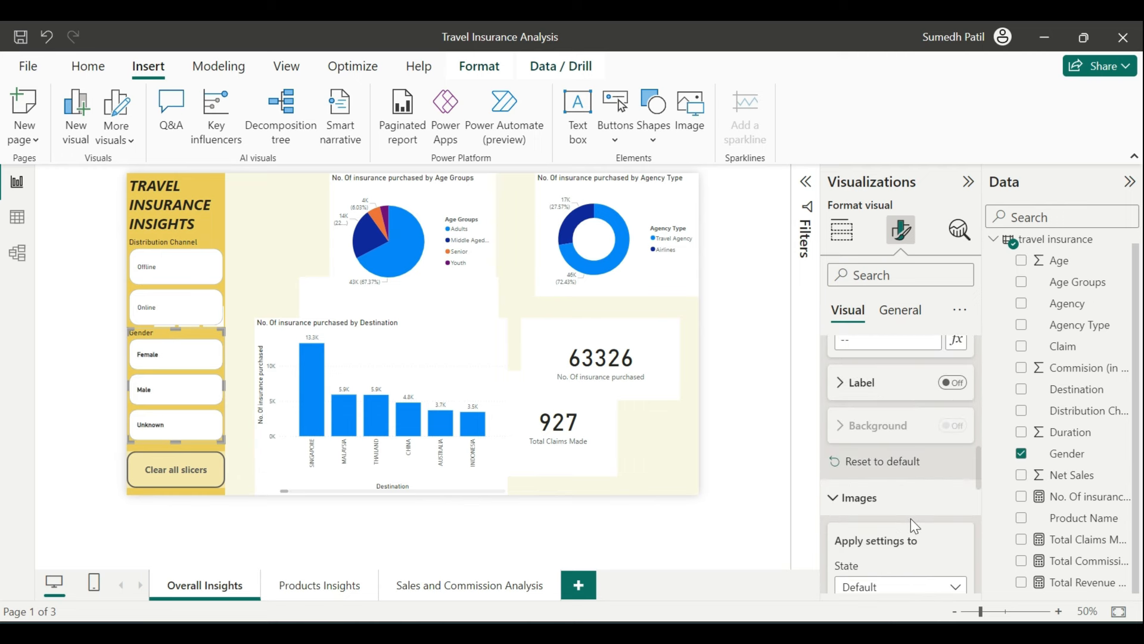
pyautogui.scroll(10, 903, 495)
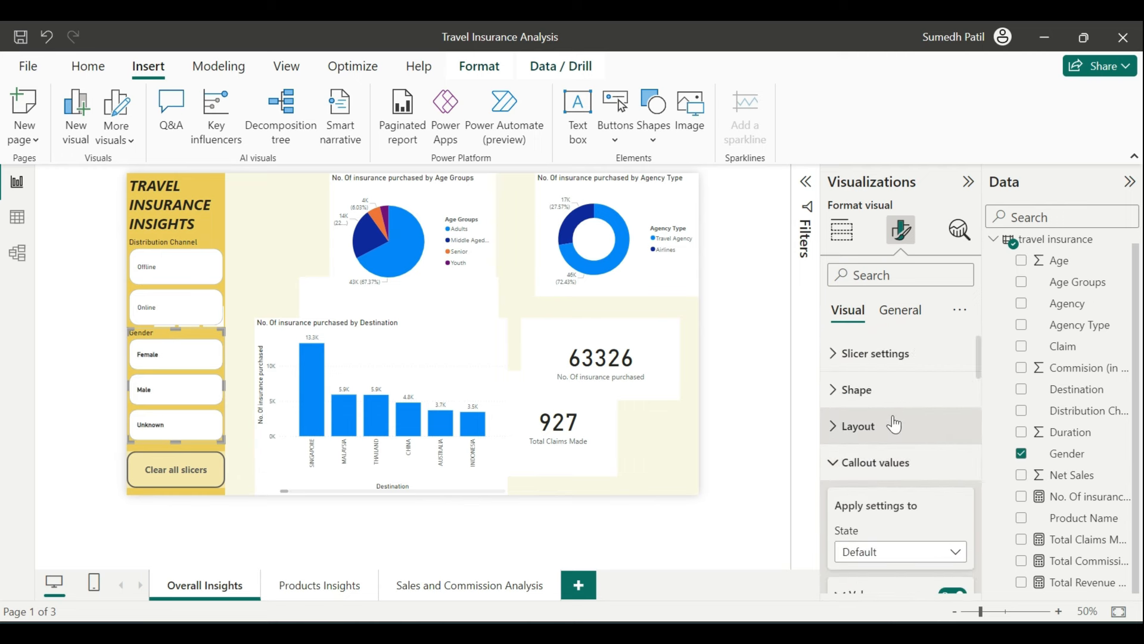
# Format the Gender slicer's title as bold, font size 16, with centered horizontal alignment
pyautogui.click(901, 311)
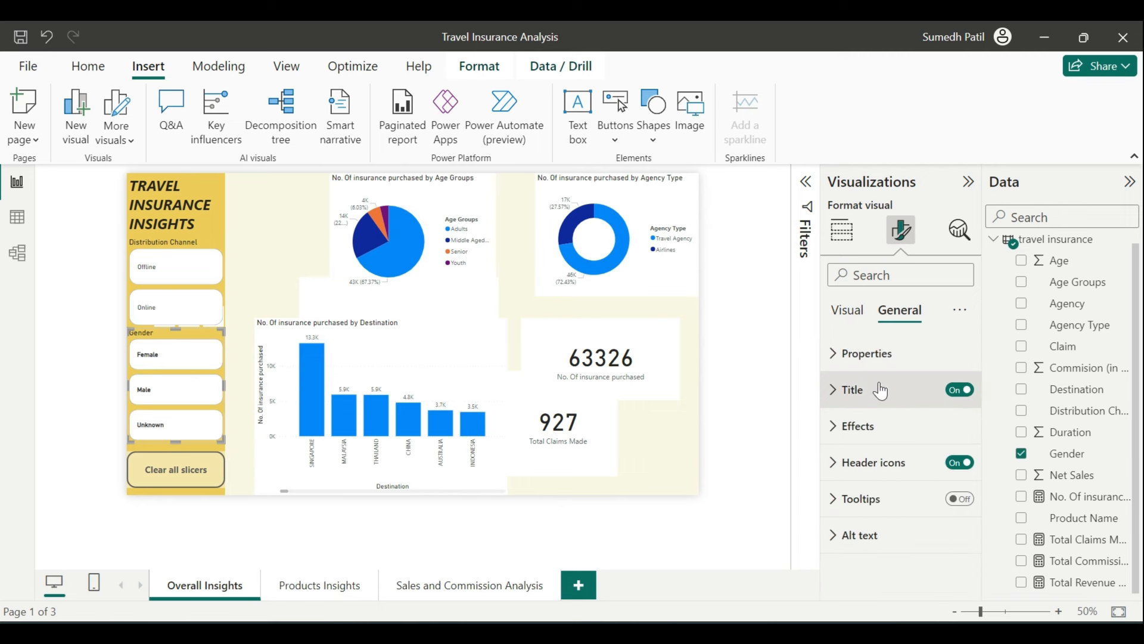
pyautogui.click(880, 390)
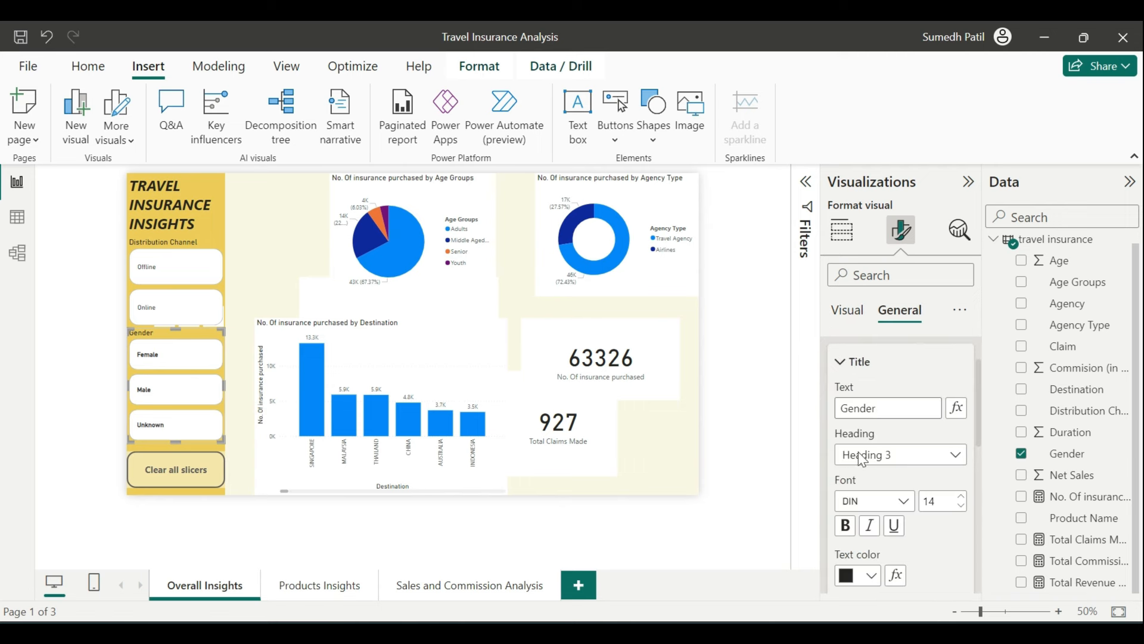
pyautogui.click(846, 525)
pyautogui.click(960, 497)
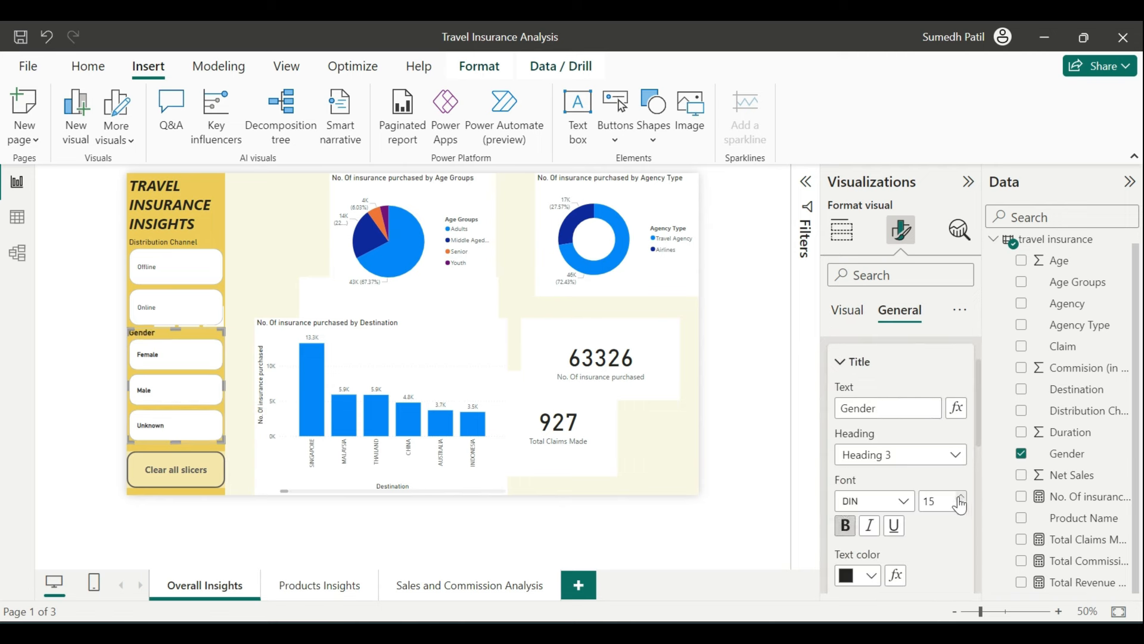
pyautogui.scroll(-3, 899, 465)
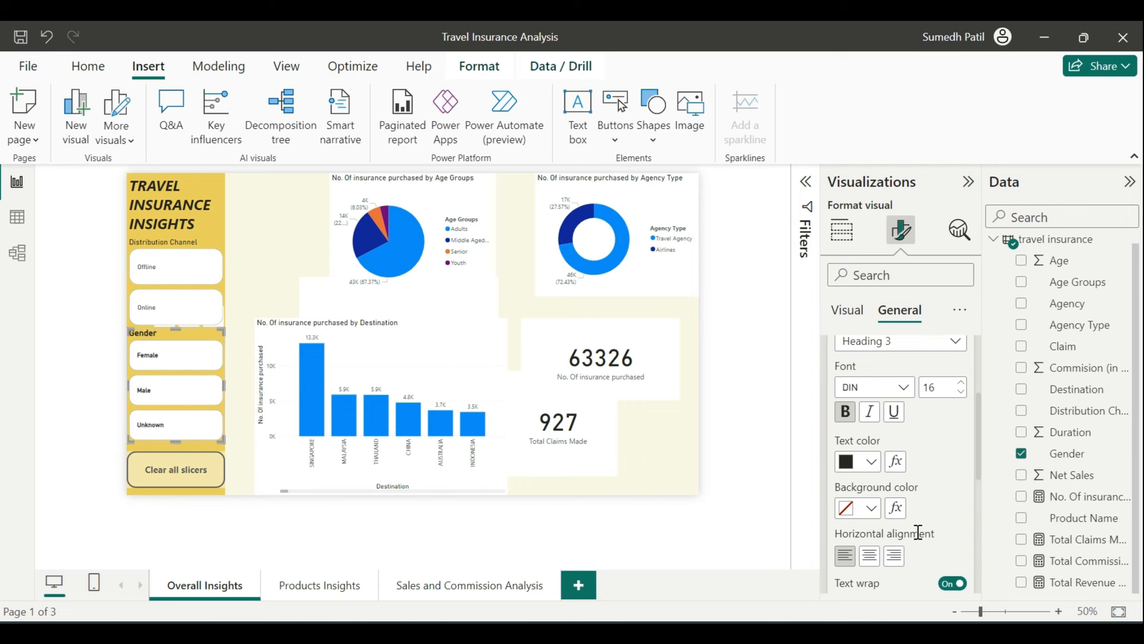
pyautogui.click(869, 531)
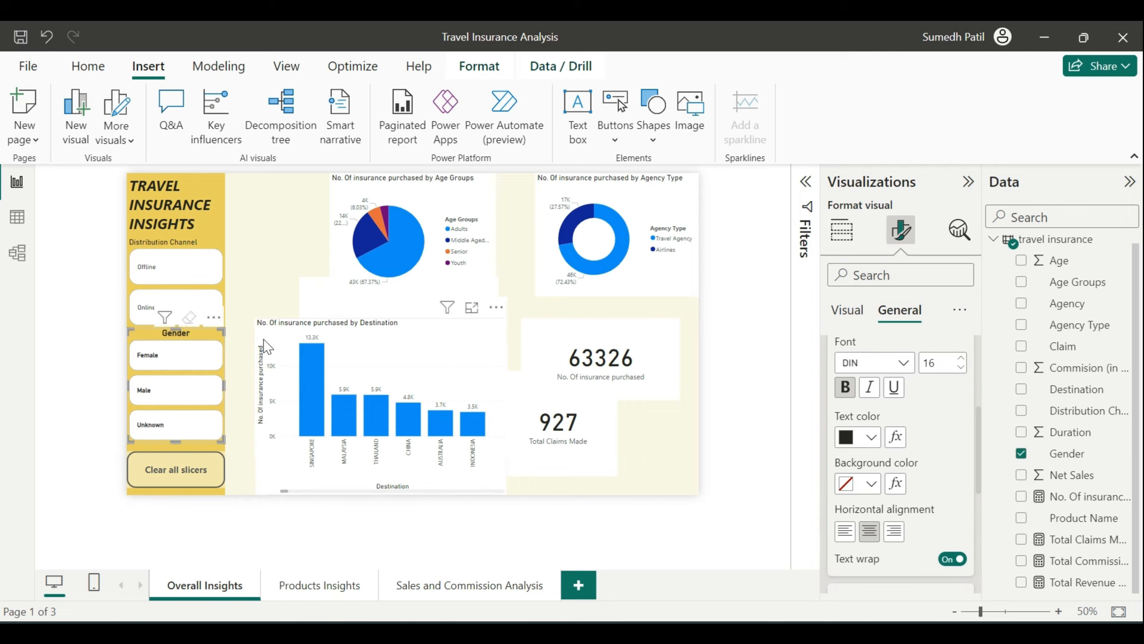
# Make the Distribution Channel slicer's callout values bold with font size 14
pyautogui.click(205, 251)
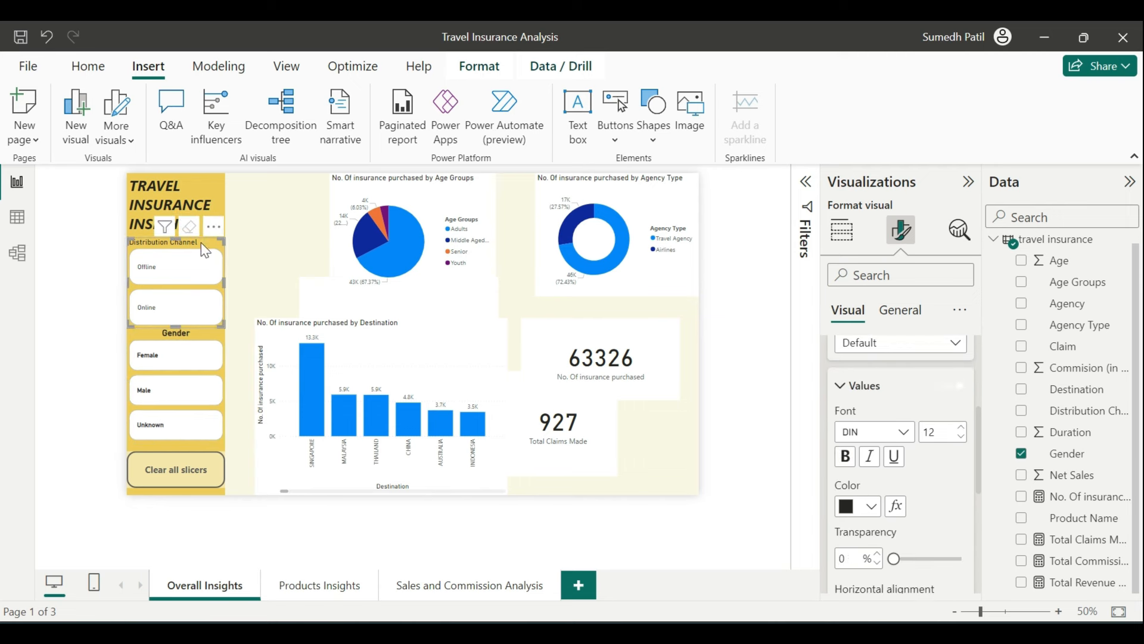
pyautogui.click(845, 458)
pyautogui.click(961, 427)
pyautogui.click(961, 427)
pyautogui.click(961, 426)
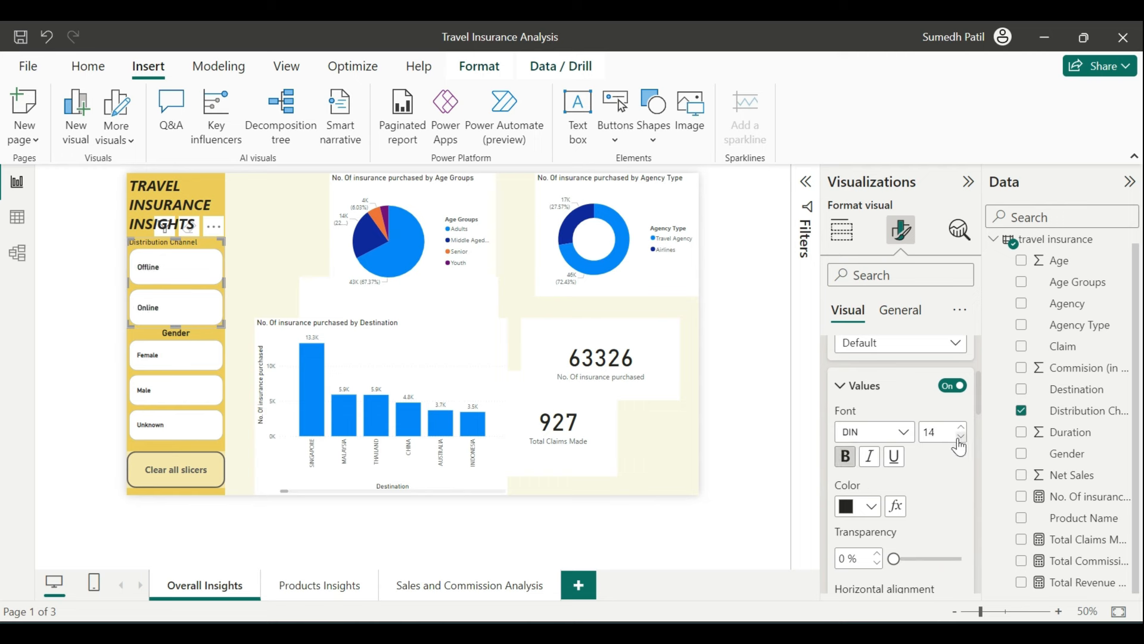
# Format the Distribution Channel slicer's title as bold, font size 16, with centered horizontal alignment
pyautogui.click(901, 311)
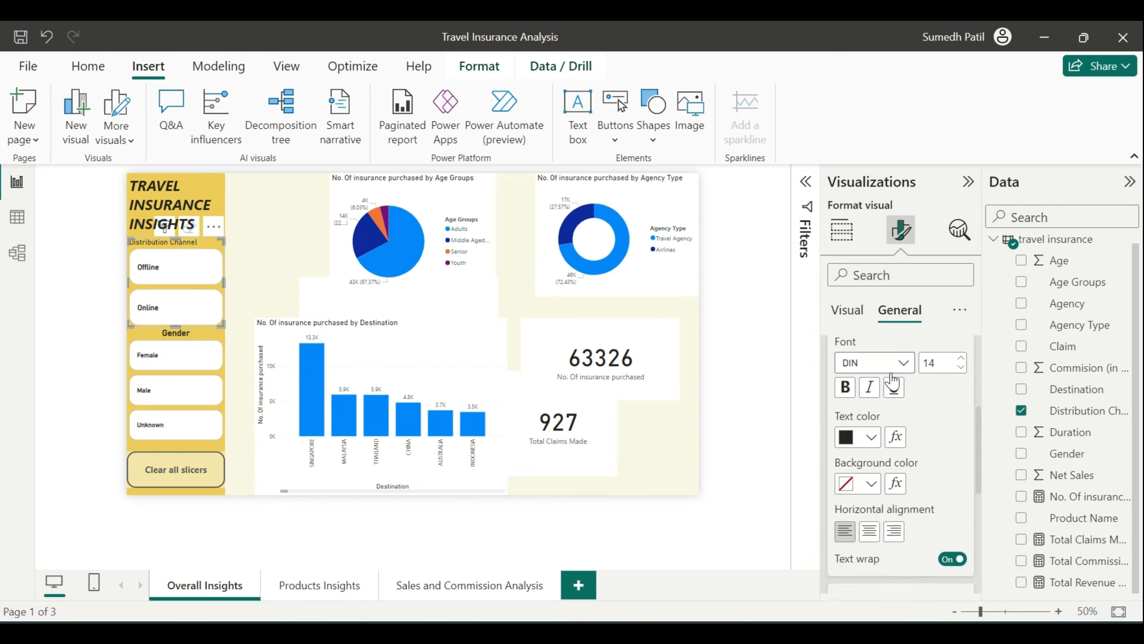
pyautogui.click(855, 393)
pyautogui.click(961, 358)
pyautogui.click(961, 358)
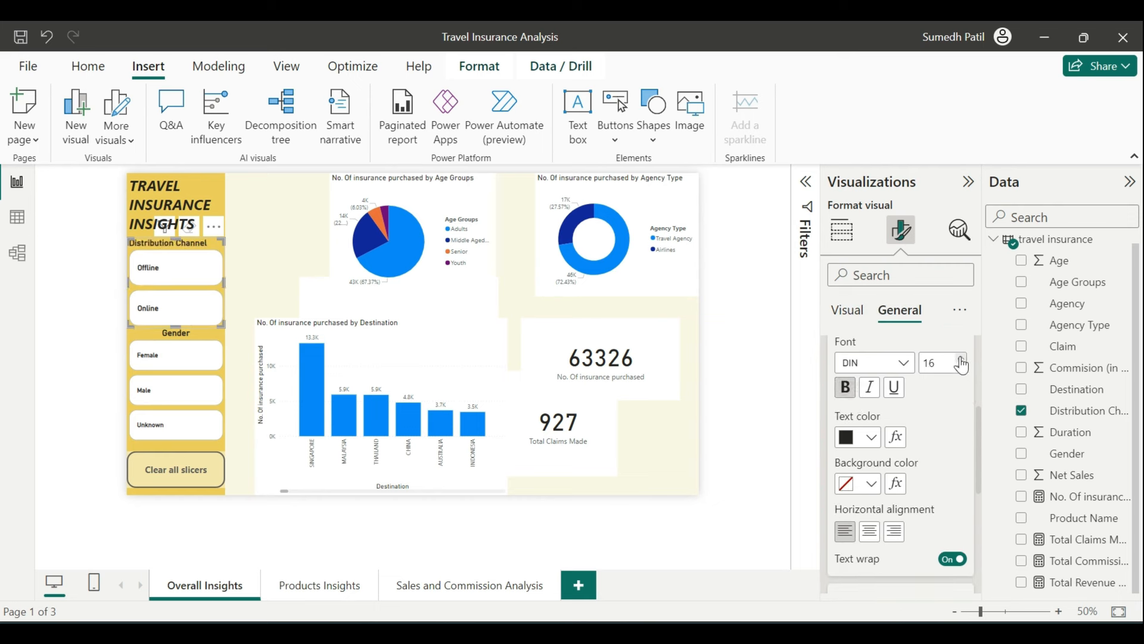
pyautogui.click(869, 534)
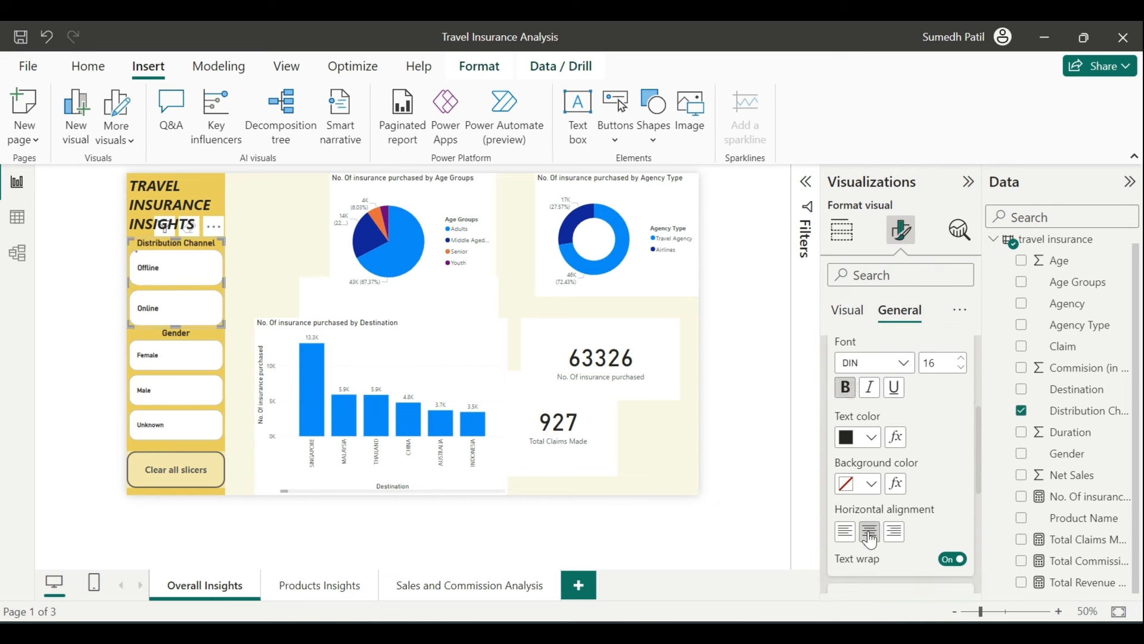
pyautogui.click(766, 403)
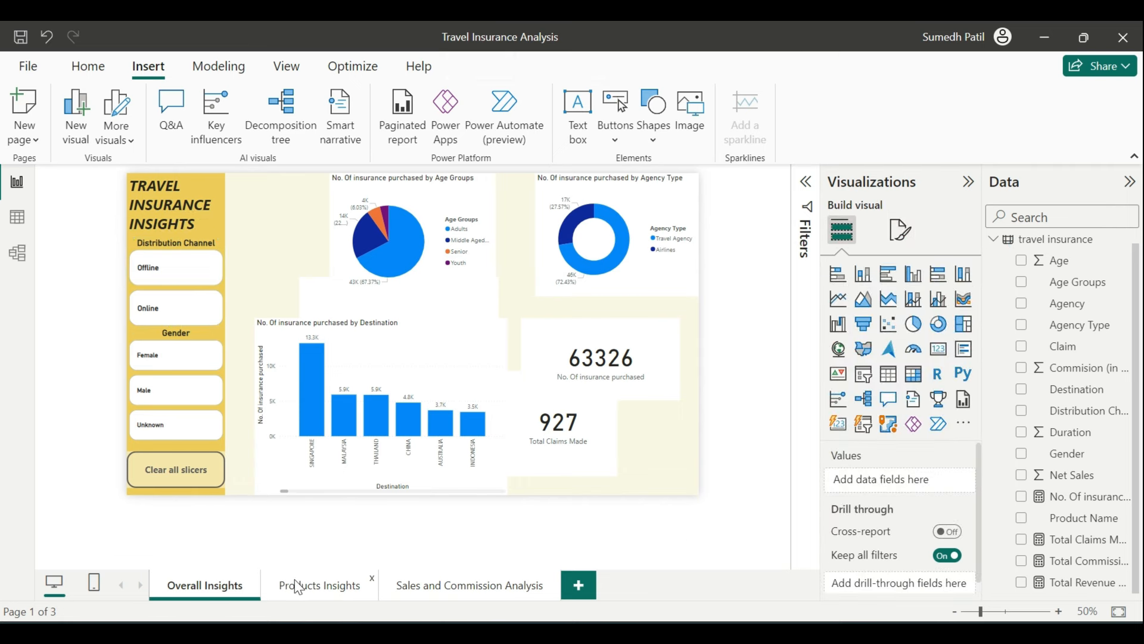
# Look over the Products Insights page and return to the Overall Insights page
pyautogui.click(320, 586)
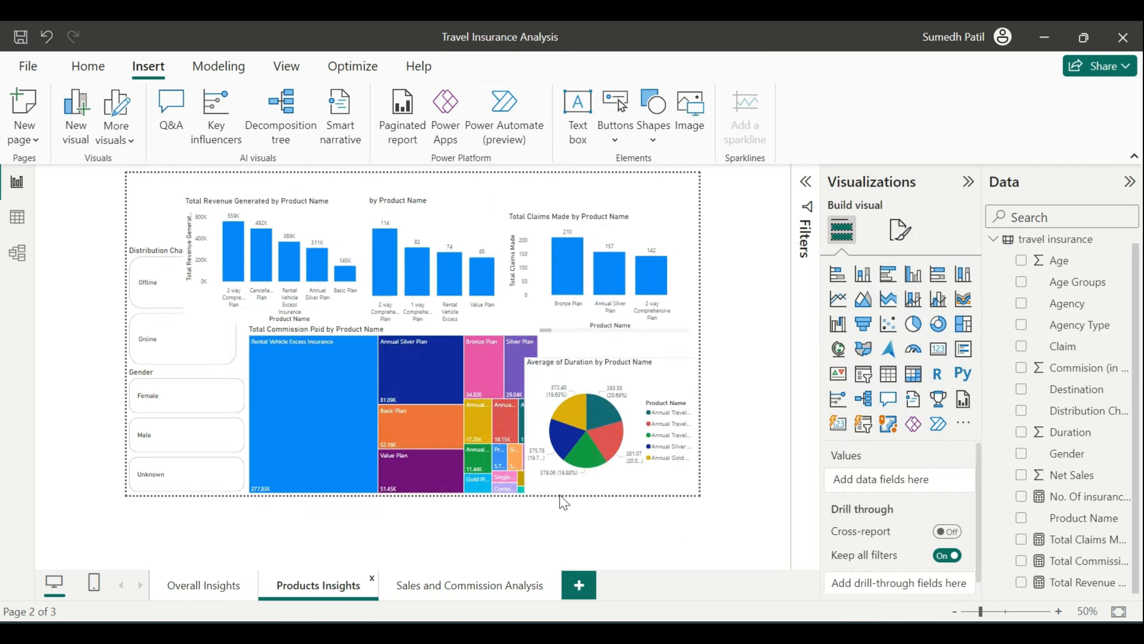
pyautogui.click(207, 589)
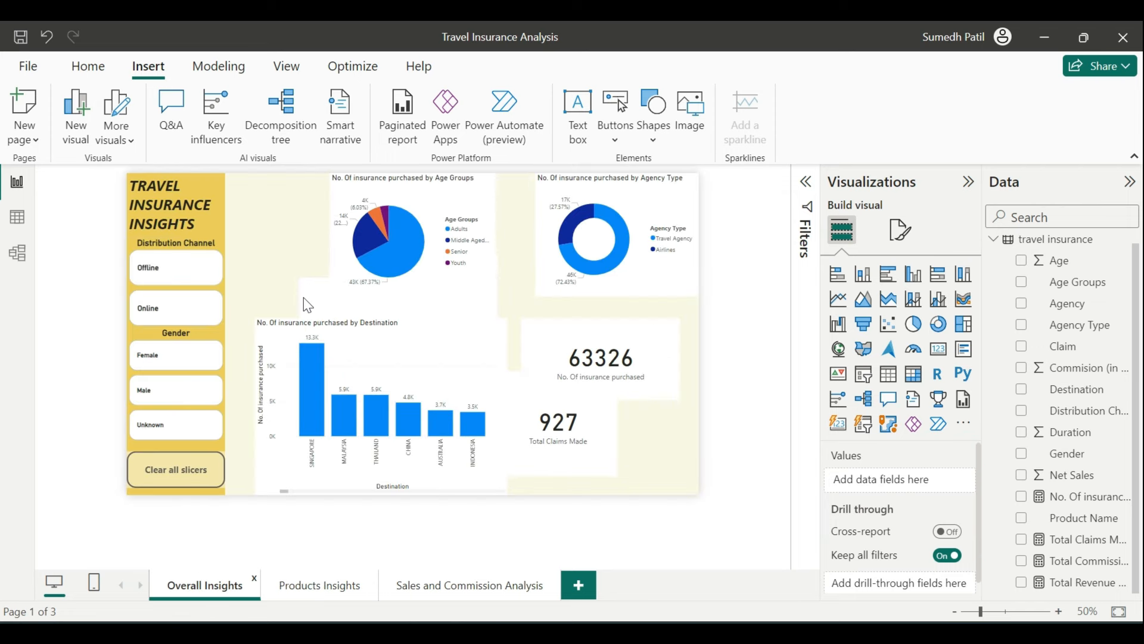
# Move the Total Claims Made card above the destination column chart and lower the chart's upper edge to make room for cards
pyautogui.click(420, 293)
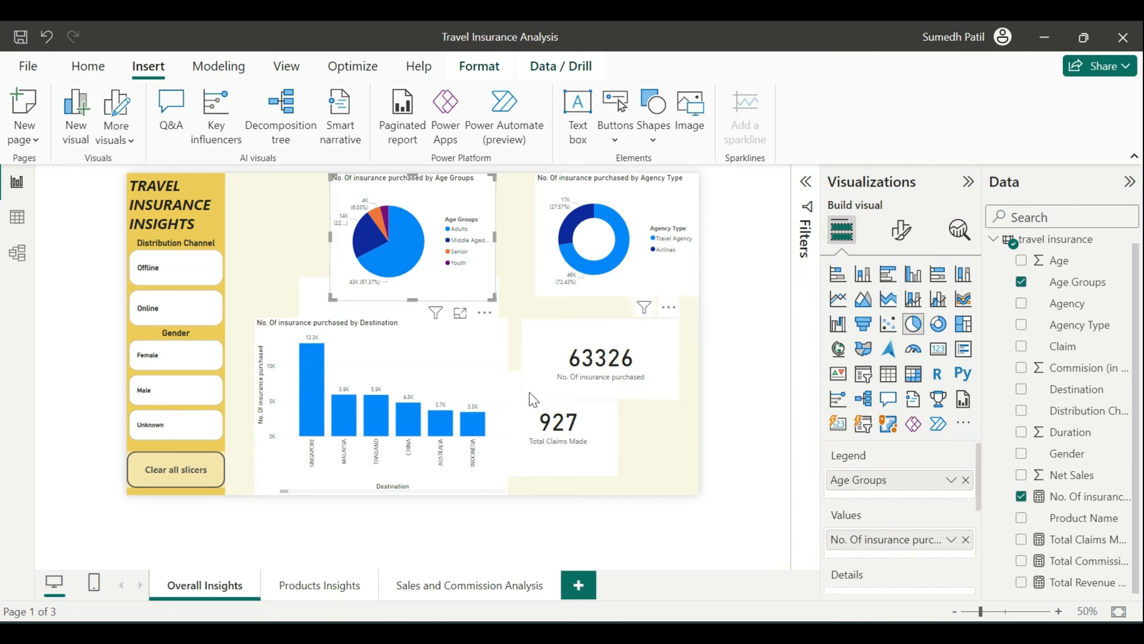
pyautogui.moveTo(534, 399); pyautogui.dragTo(514, 334)
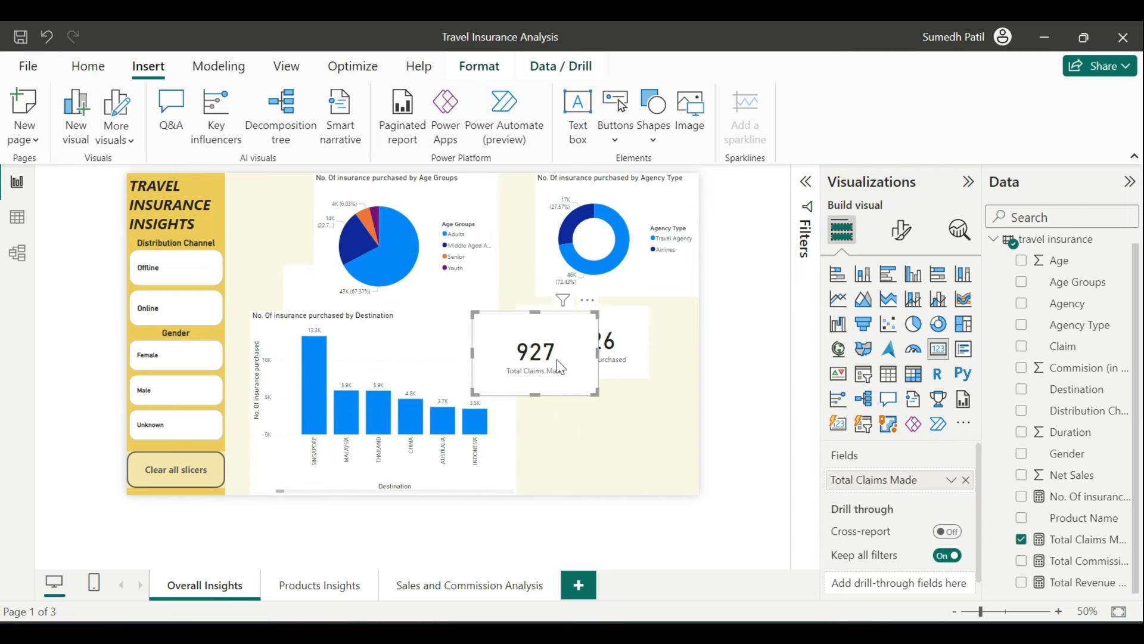
pyautogui.moveTo(557, 361); pyautogui.dragTo(347, 314)
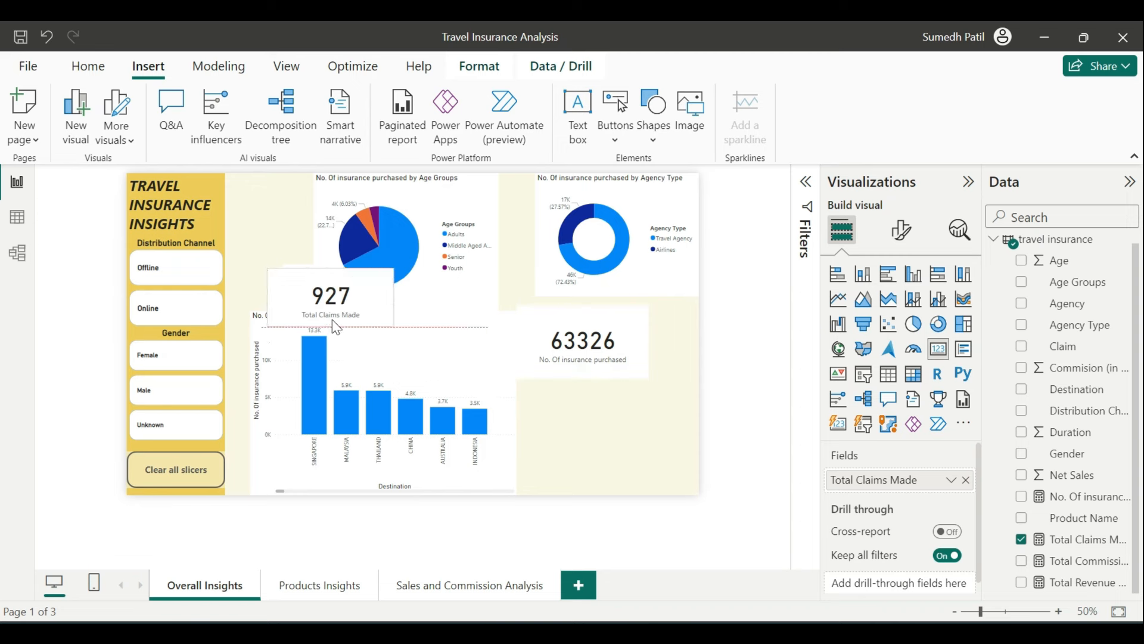
pyautogui.click(491, 360)
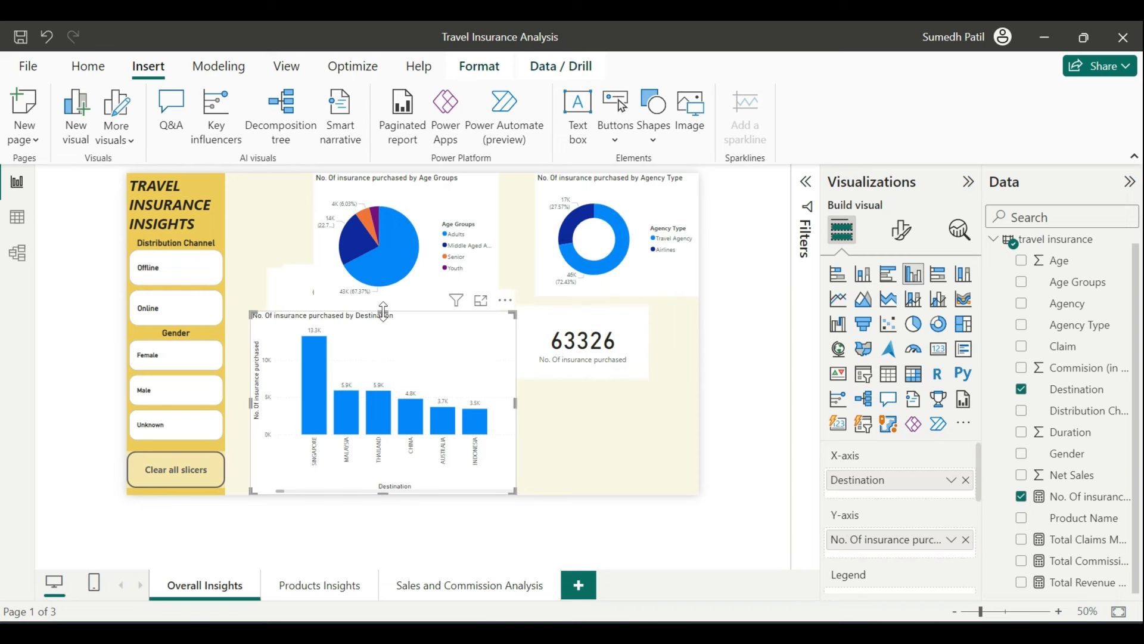
pyautogui.moveTo(383, 310); pyautogui.dragTo(384, 335)
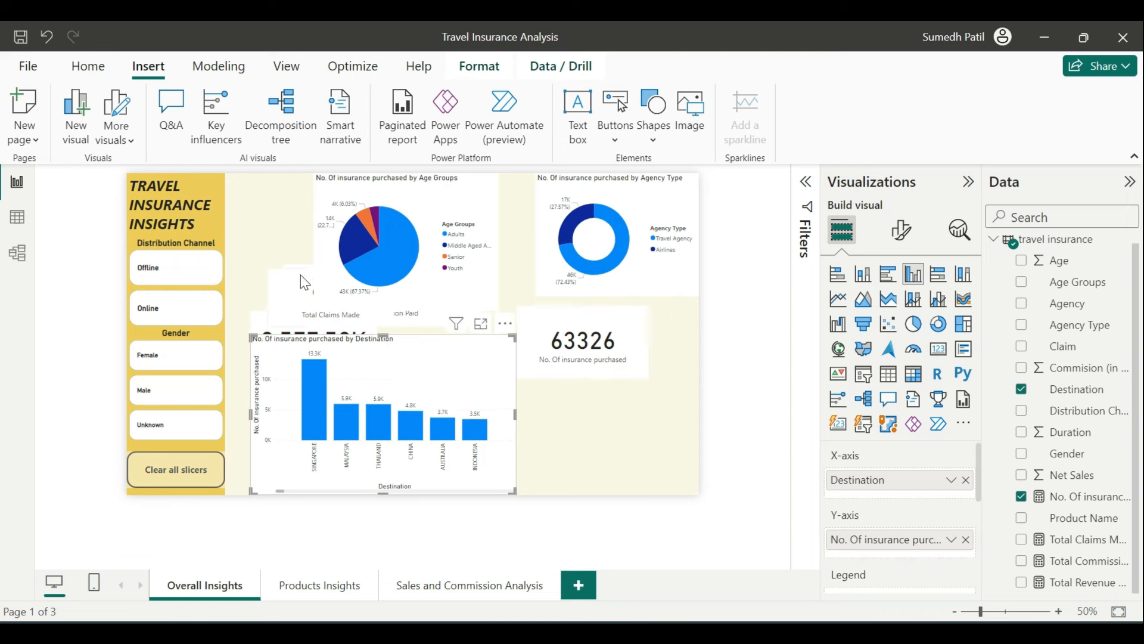
pyautogui.moveTo(300, 274); pyautogui.dragTo(283, 248)
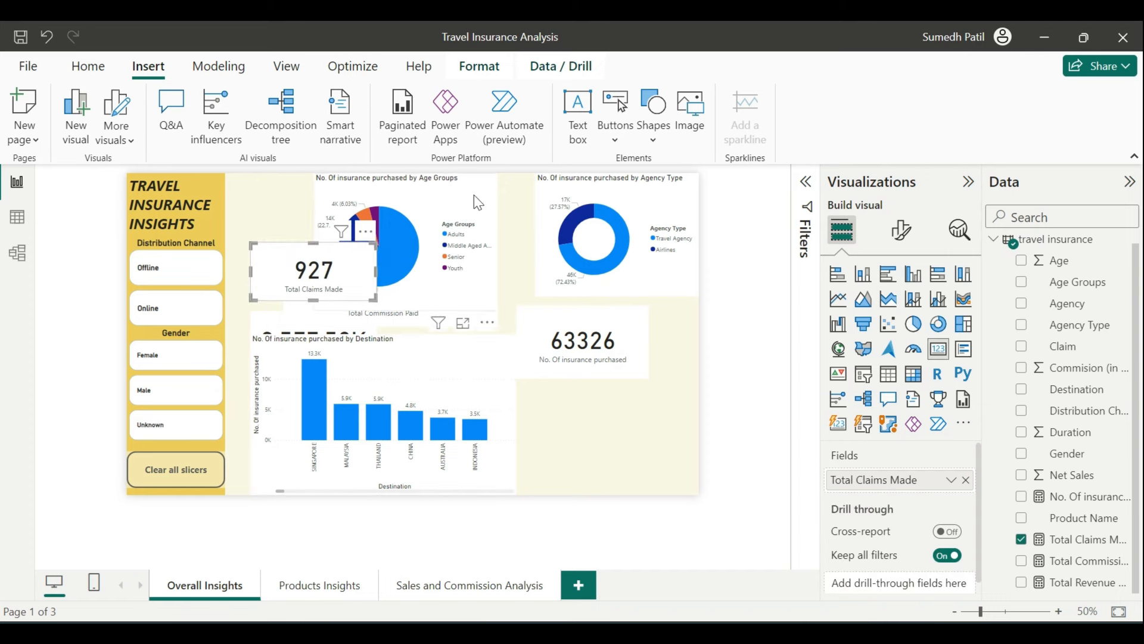
# Move the age groups pie chart to the page's lower-right corner and place the Total Claims Made and Total Commission Paid cards side by side
pyautogui.moveTo(474, 195); pyautogui.dragTo(678, 434)
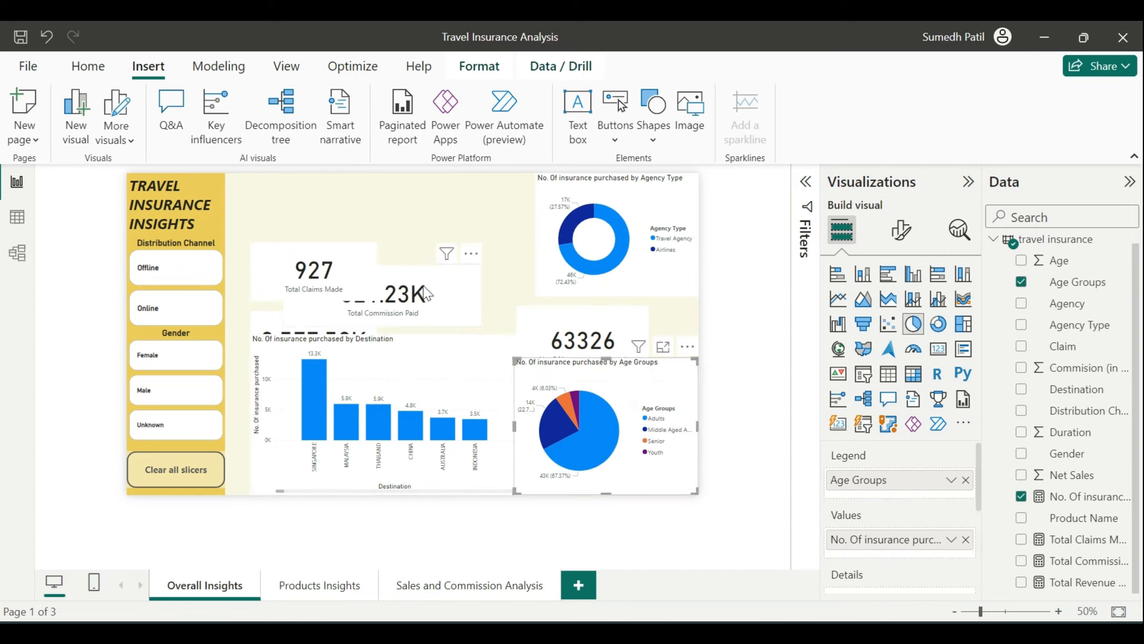
pyautogui.moveTo(467, 286); pyautogui.dragTo(480, 260)
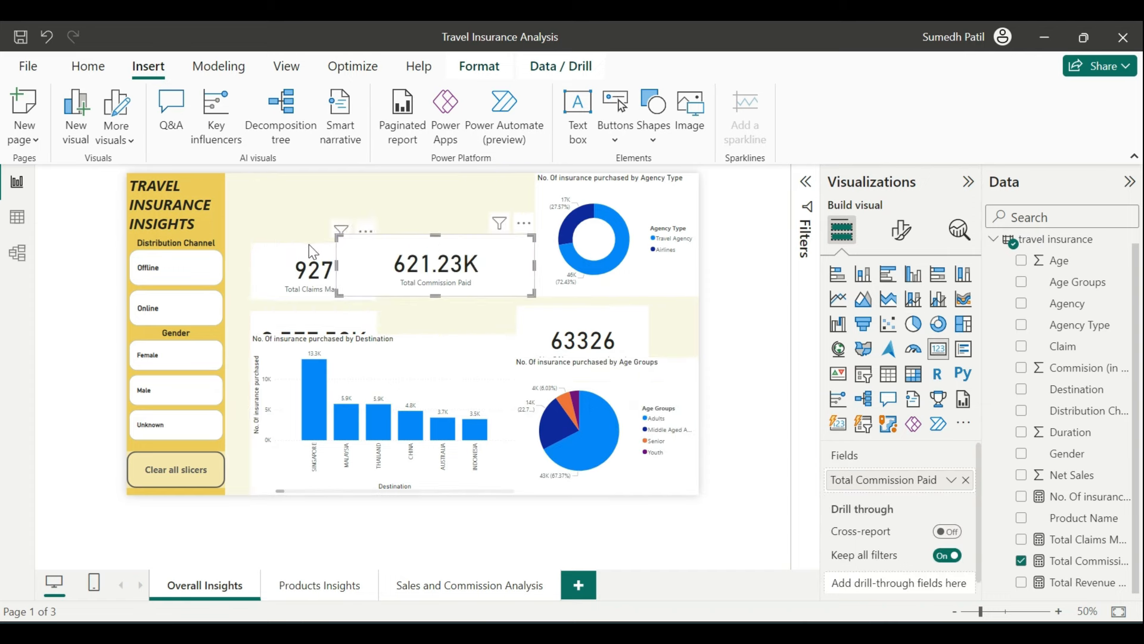
pyautogui.moveTo(309, 244); pyautogui.dragTo(292, 240)
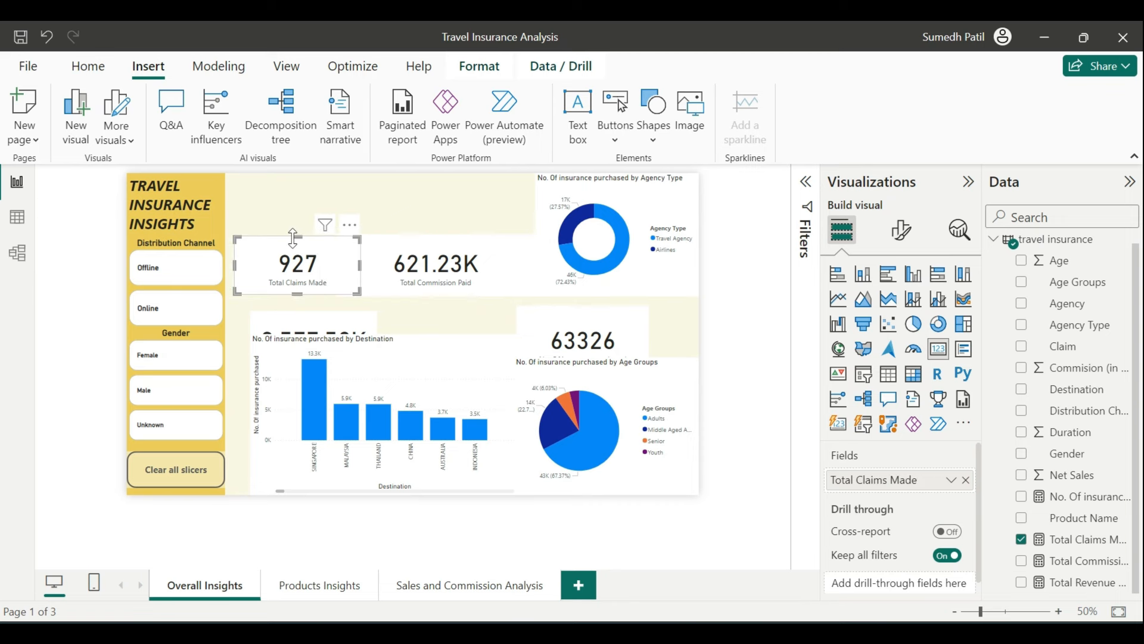
# Place the Total Revenue Generated card below the Total Claims Made card and shorten the destination column chart from its upper edge
pyautogui.click(389, 391)
pyautogui.click(361, 326)
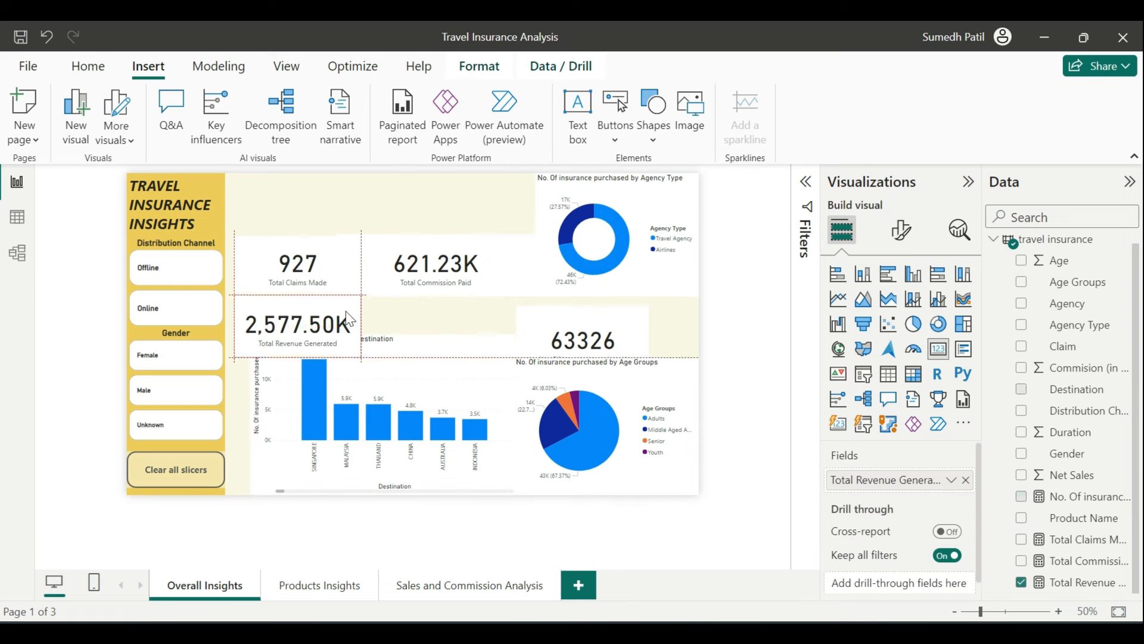
pyautogui.click(388, 336)
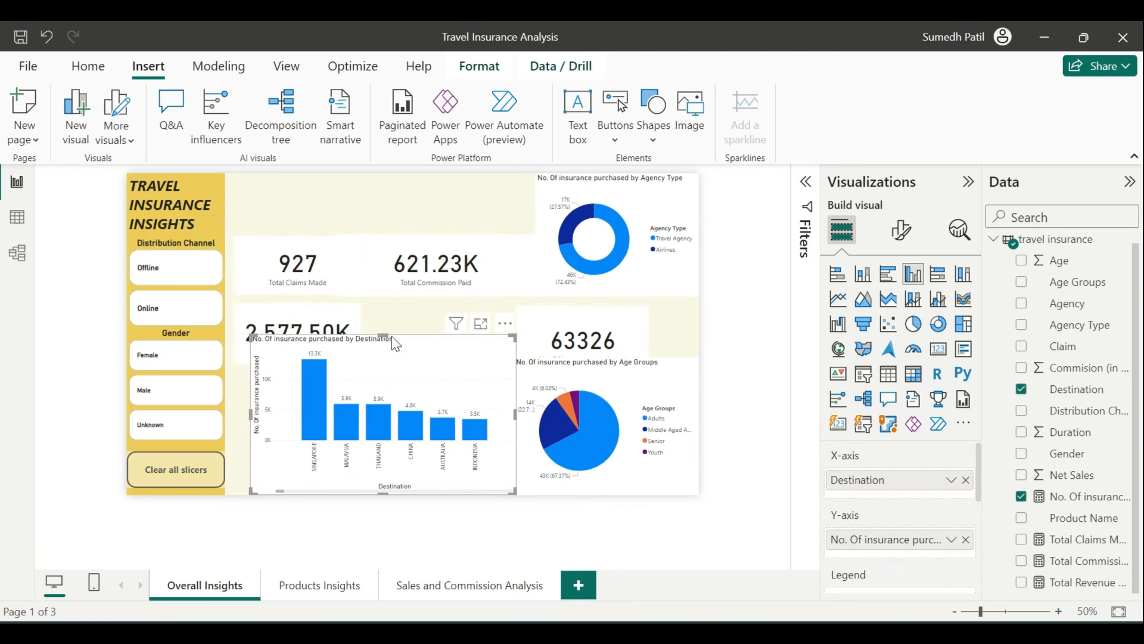
pyautogui.moveTo(388, 338); pyautogui.dragTo(388, 363)
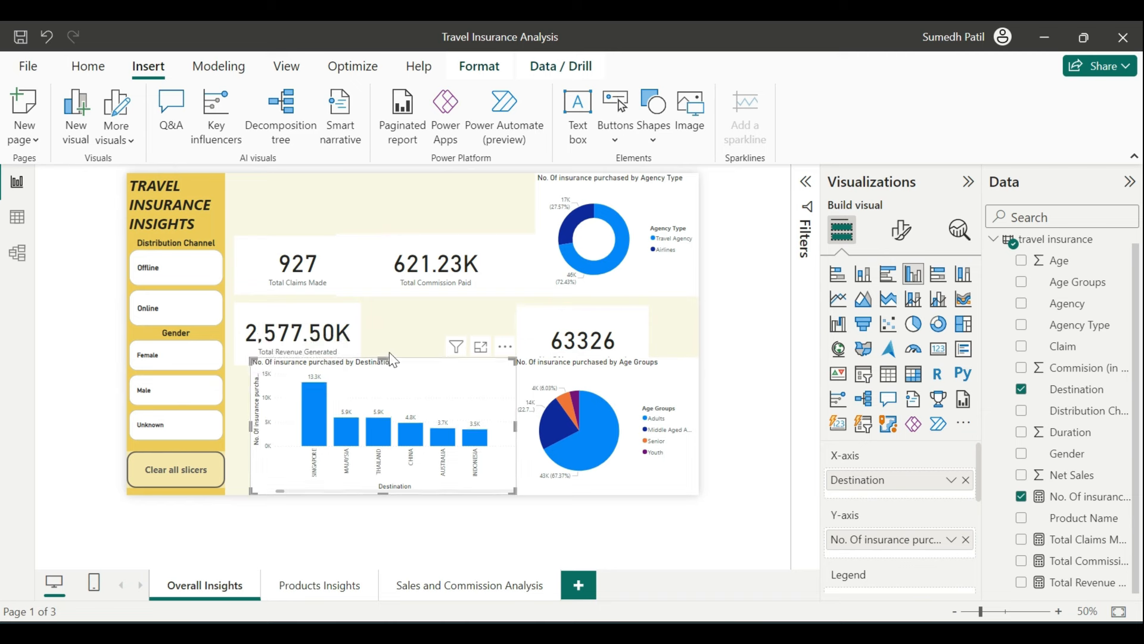
# Arrange the four cards in a two-by-two grid above the column chart, narrowing the Total Commission Paid card to fit
pyautogui.moveTo(317, 245); pyautogui.dragTo(317, 221)
pyautogui.moveTo(404, 256); pyautogui.dragTo(374, 242)
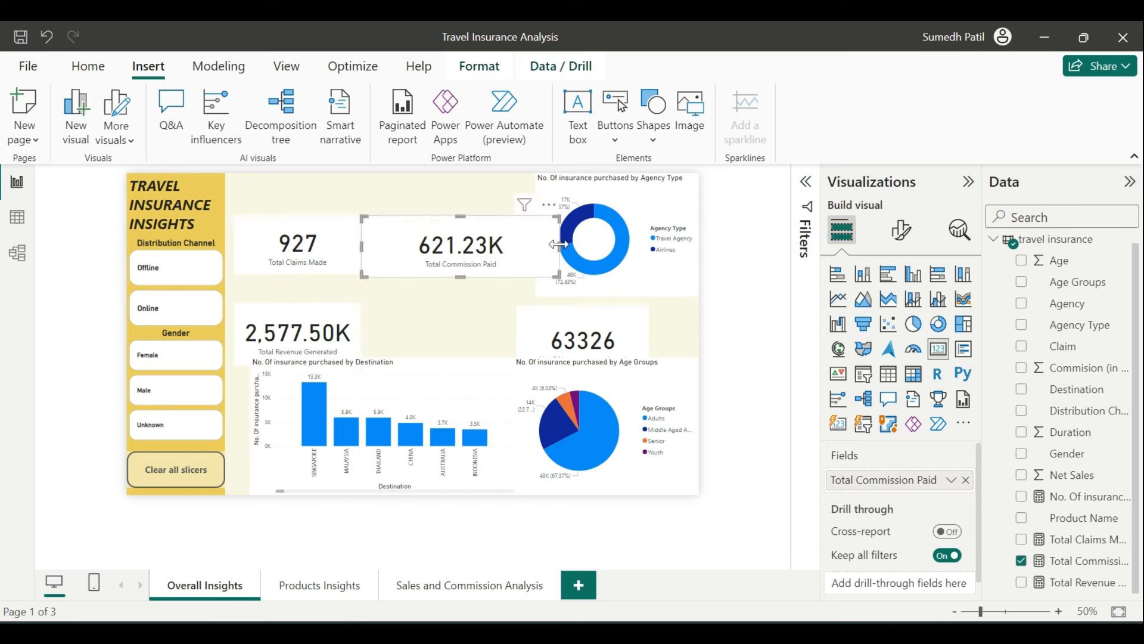
pyautogui.moveTo(558, 243); pyautogui.dragTo(514, 242)
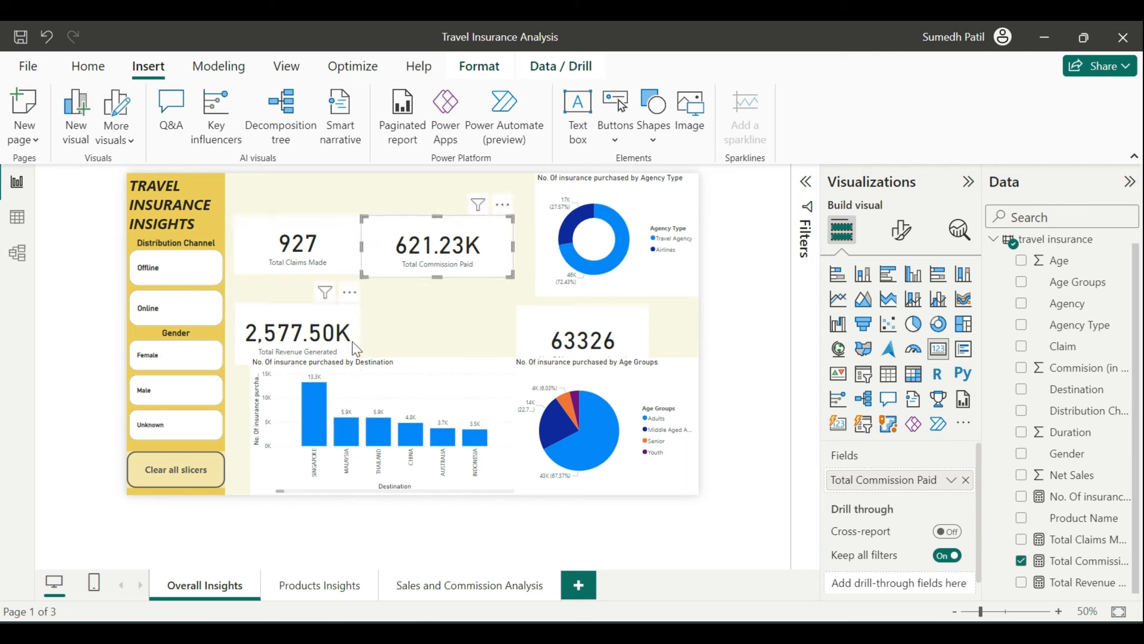
pyautogui.moveTo(323, 304); pyautogui.dragTo(326, 288)
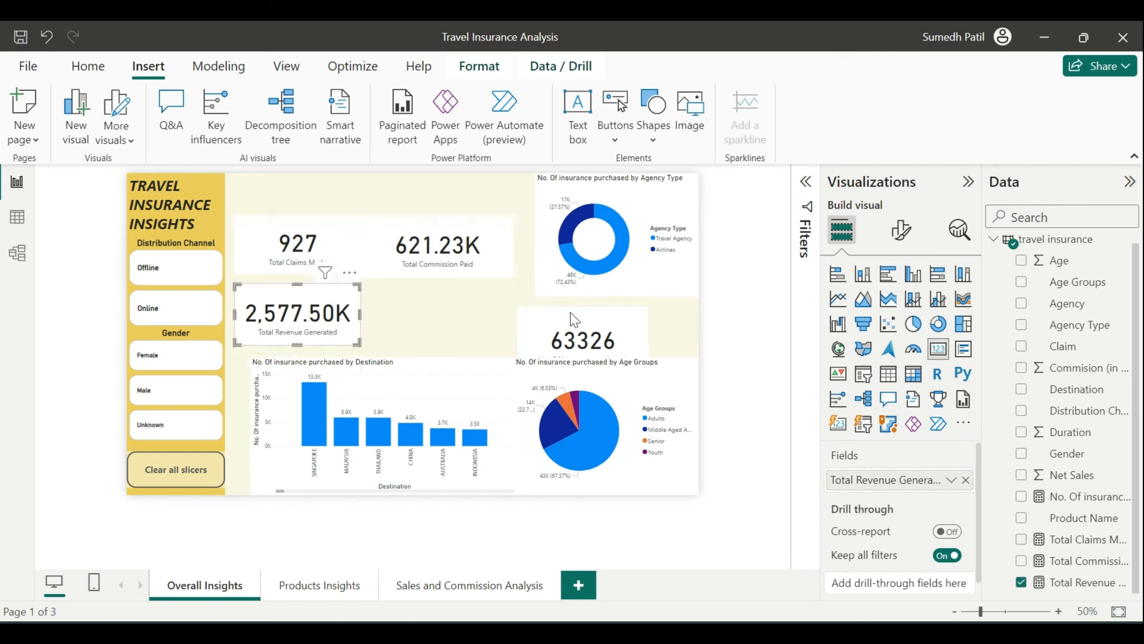
pyautogui.moveTo(569, 317); pyautogui.dragTo(427, 286)
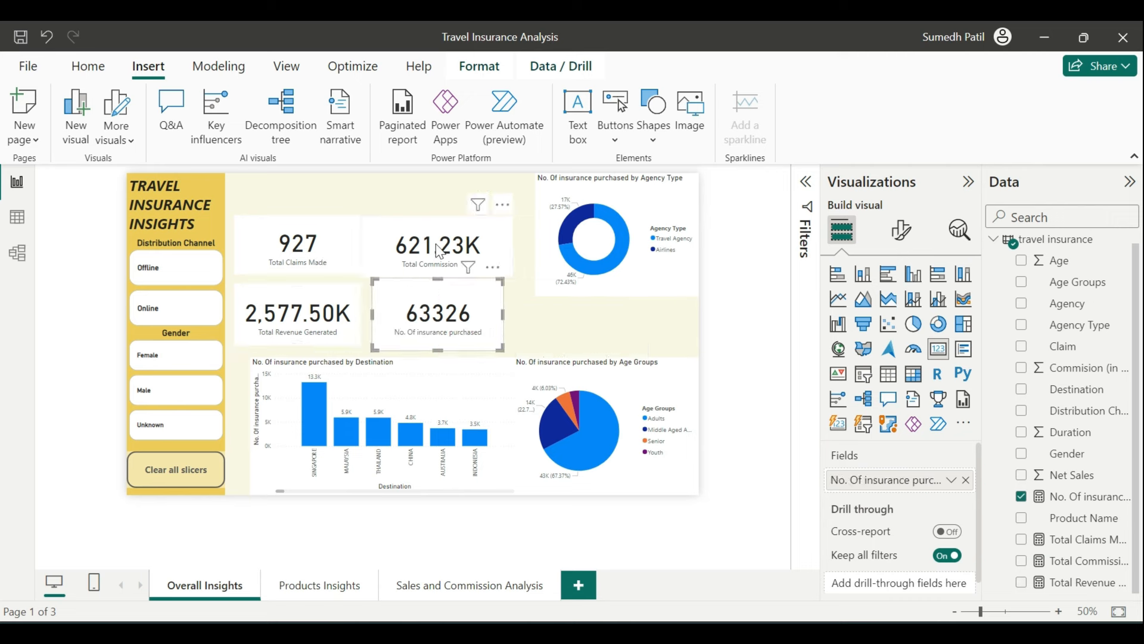
# Reorder the card grid: No. Of insurance purchased and Total Revenue Generated in the upper row, Total Claims Made and Total Commission Paid below
pyautogui.moveTo(438, 288); pyautogui.dragTo(384, 235)
pyautogui.moveTo(457, 261); pyautogui.dragTo(468, 331)
pyautogui.moveTo(309, 317); pyautogui.dragTo(463, 241)
pyautogui.moveTo(298, 248); pyautogui.dragTo(299, 320)
pyautogui.moveTo(335, 247); pyautogui.dragTo(290, 222)
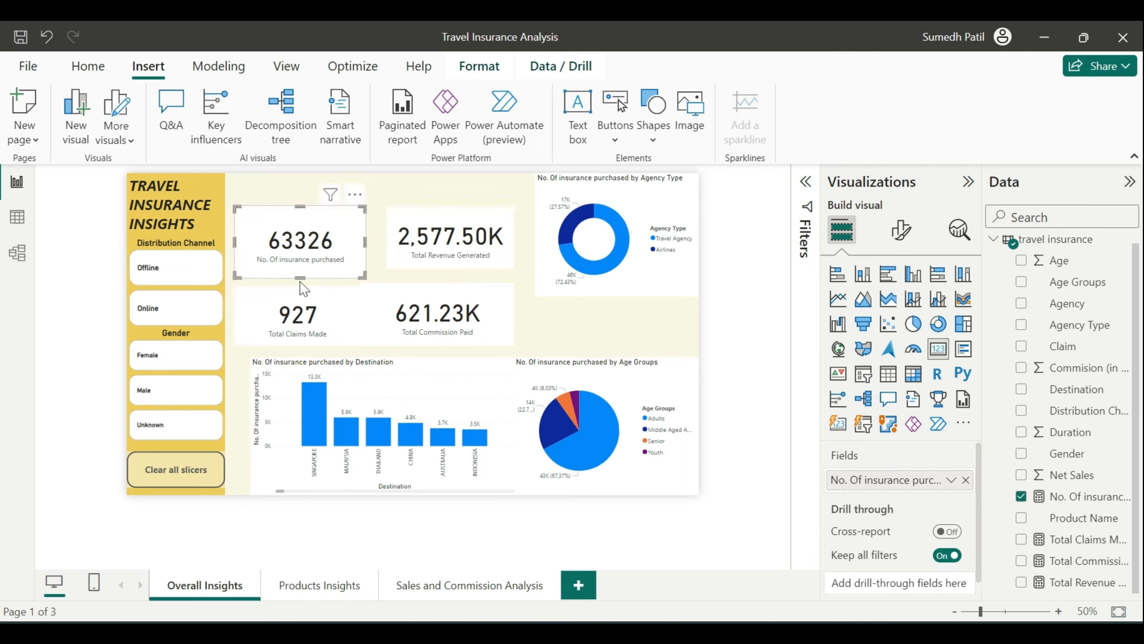
# Shorten the No. Of insurance purchased card and align the left edges of the Total Revenue Generated and Total Commission Paid cards, evening the row gap
pyautogui.moveTo(301, 275); pyautogui.dragTo(308, 270)
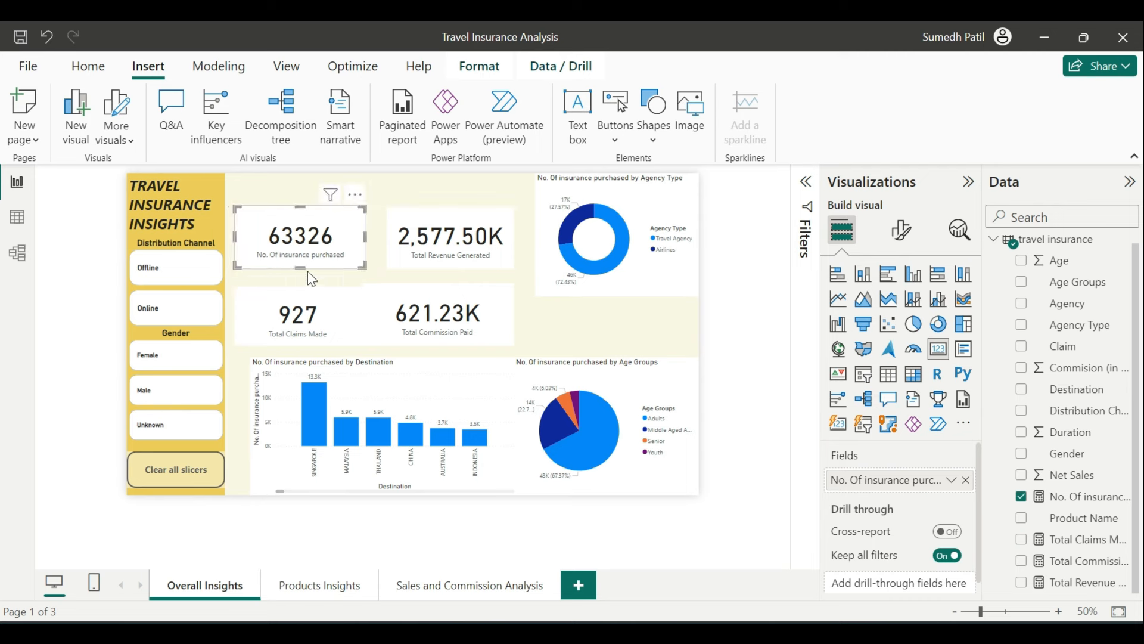
pyautogui.click(389, 248)
pyautogui.moveTo(386, 238); pyautogui.dragTo(374, 241)
pyautogui.click(412, 287)
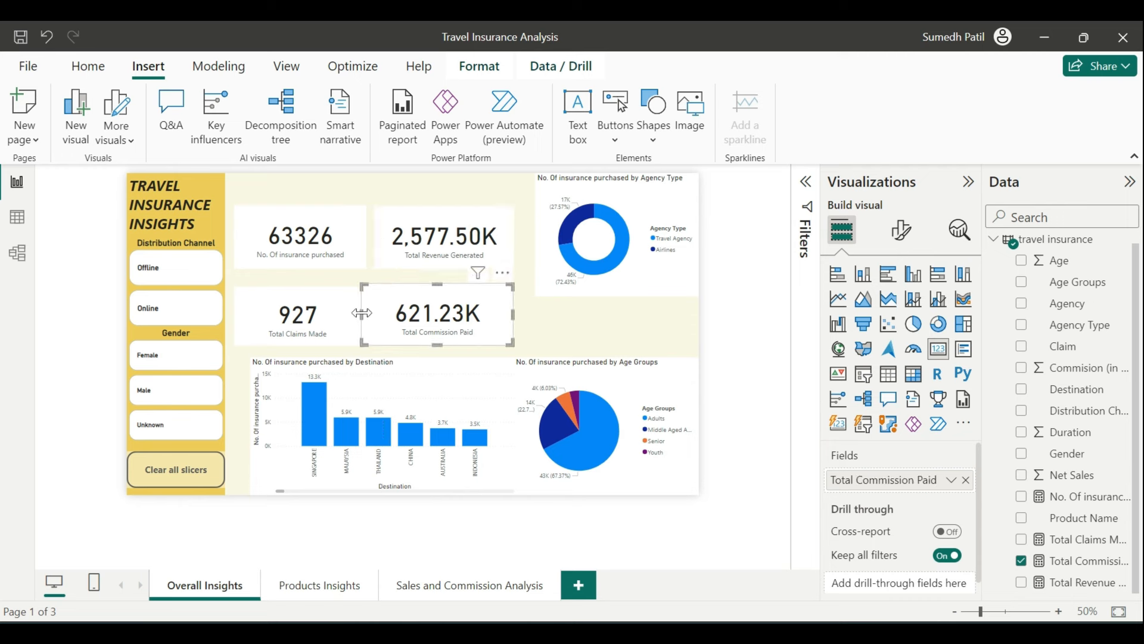
pyautogui.moveTo(362, 313); pyautogui.dragTo(377, 320)
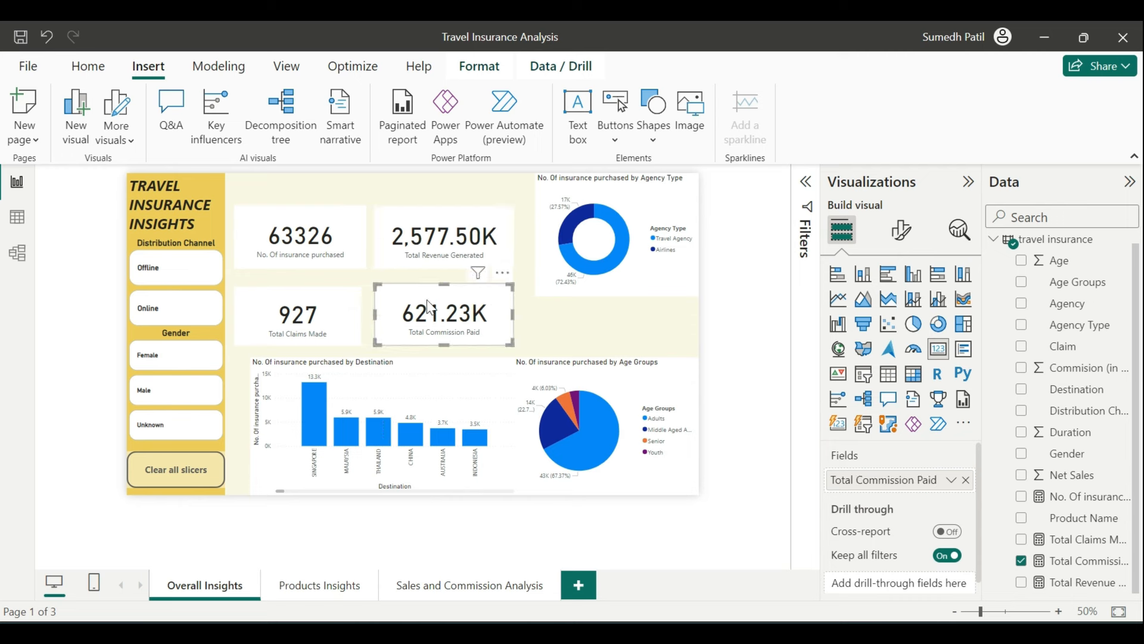
pyautogui.moveTo(449, 282); pyautogui.dragTo(453, 277)
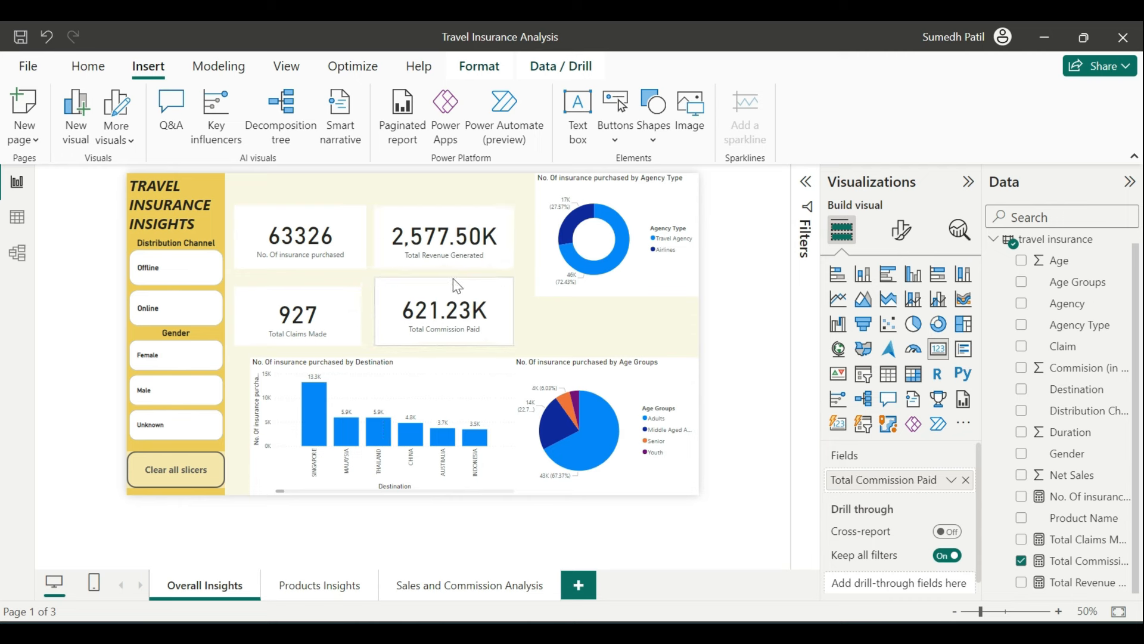
# Resize the Total Claims Made card to match the card above it and raise the lower edges of both lower-row cards
pyautogui.click(322, 338)
pyautogui.moveTo(312, 287); pyautogui.dragTo(313, 277)
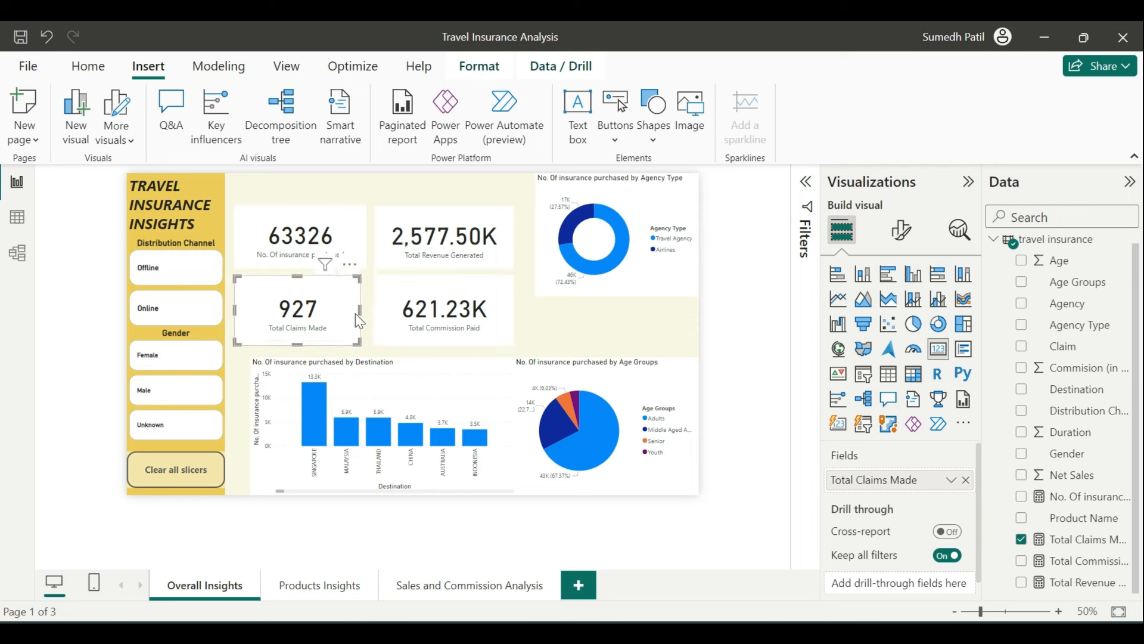
pyautogui.moveTo(360, 310); pyautogui.dragTo(365, 310)
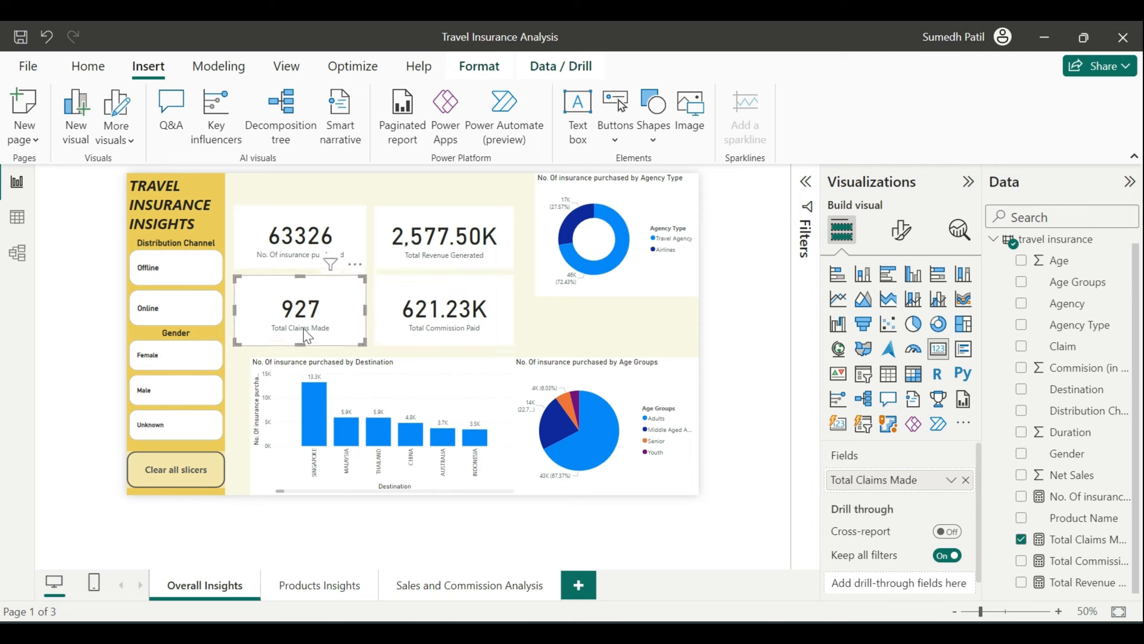
pyautogui.moveTo(299, 344); pyautogui.dragTo(306, 337)
pyautogui.click(433, 337)
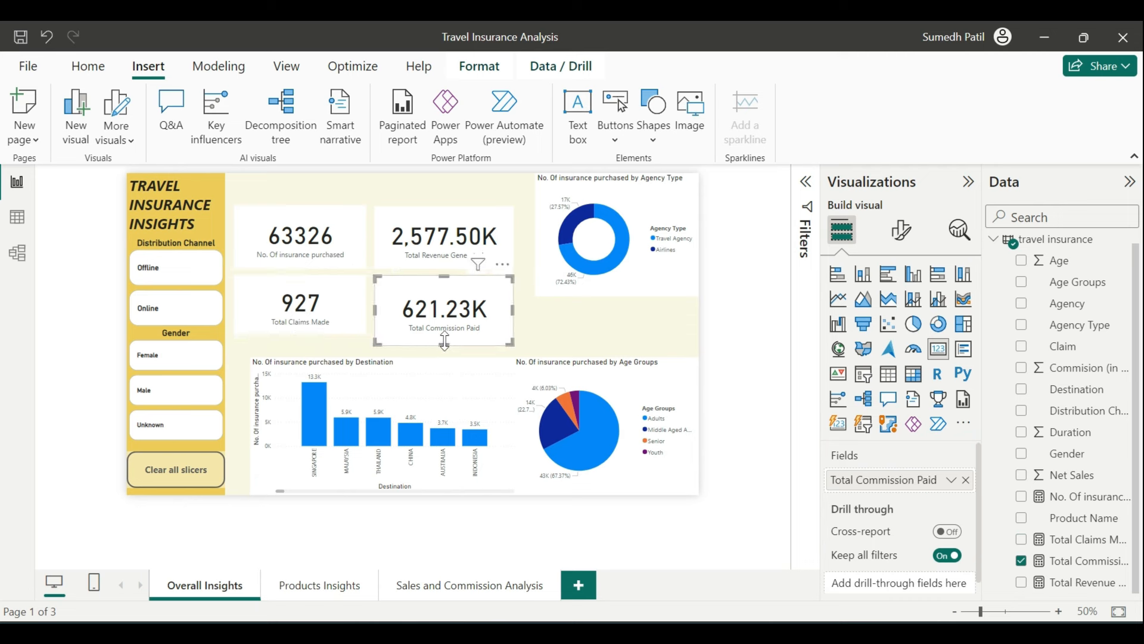
pyautogui.moveTo(445, 341); pyautogui.dragTo(456, 333)
# Extend the destination column chart up and left to align with the cards, and trim its lower and right edges slightly
pyautogui.click(406, 380)
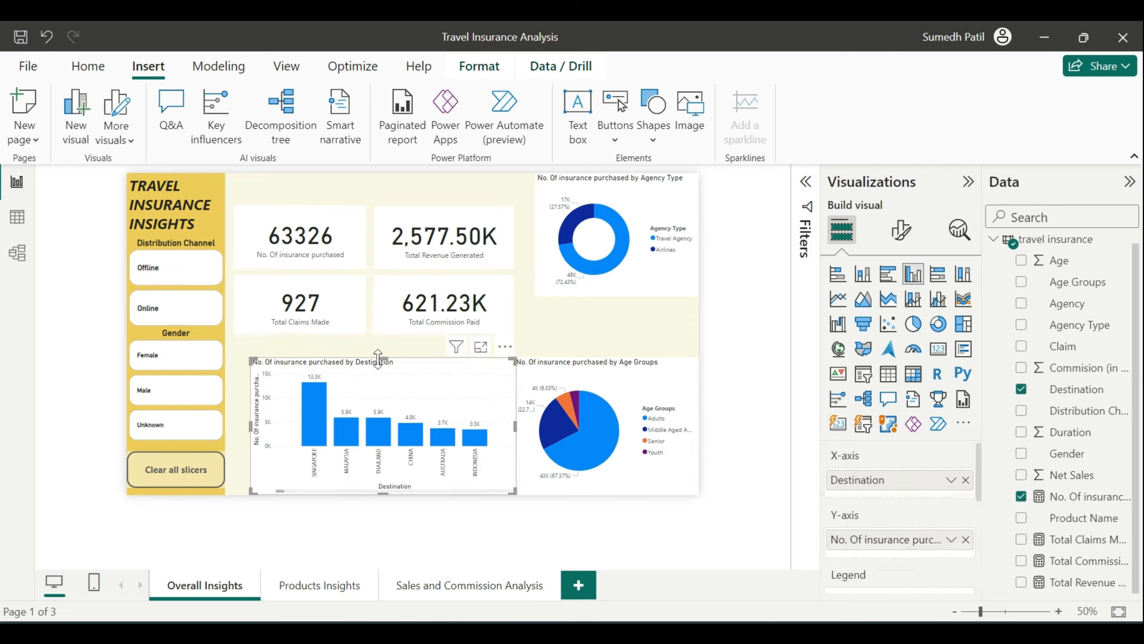
pyautogui.moveTo(394, 365); pyautogui.dragTo(388, 343)
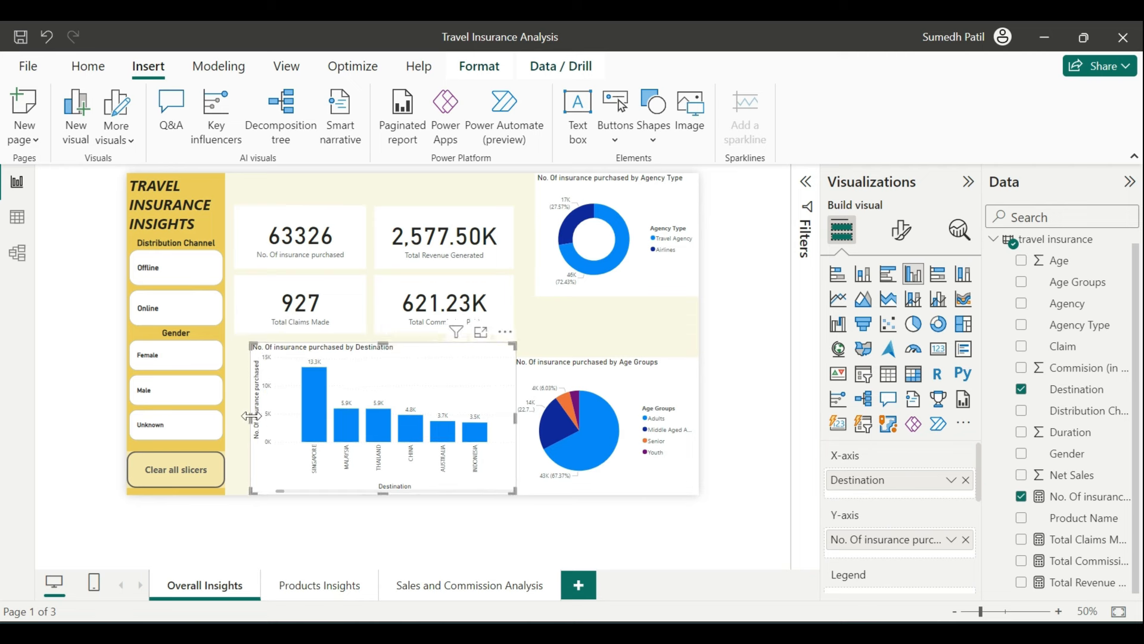
pyautogui.moveTo(250, 416); pyautogui.dragTo(236, 416)
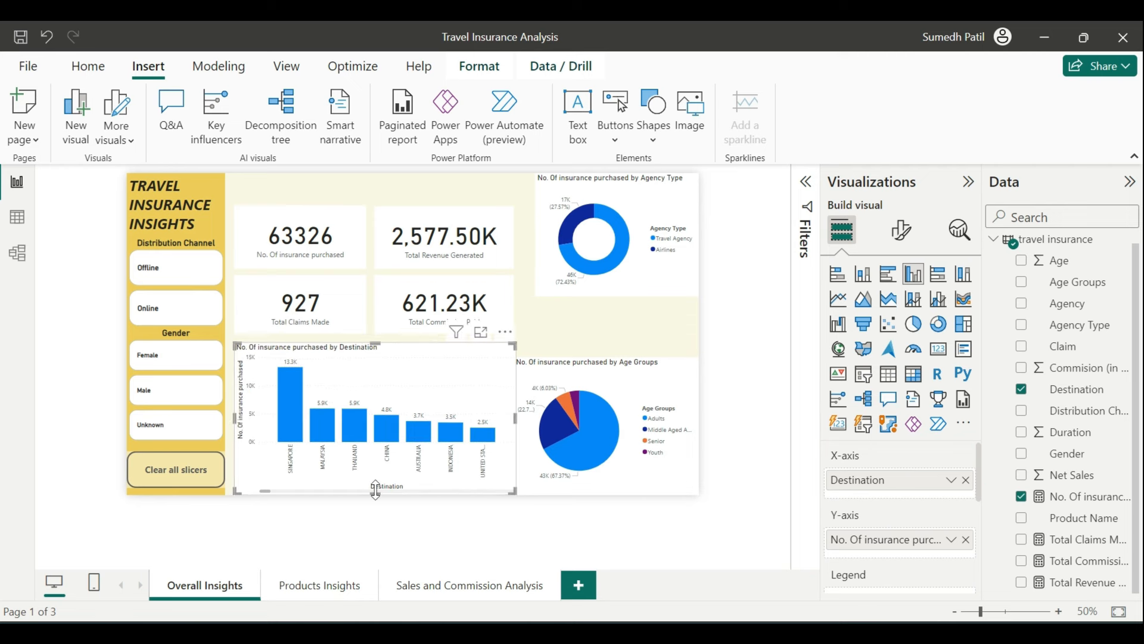
pyautogui.moveTo(374, 493); pyautogui.dragTo(377, 487)
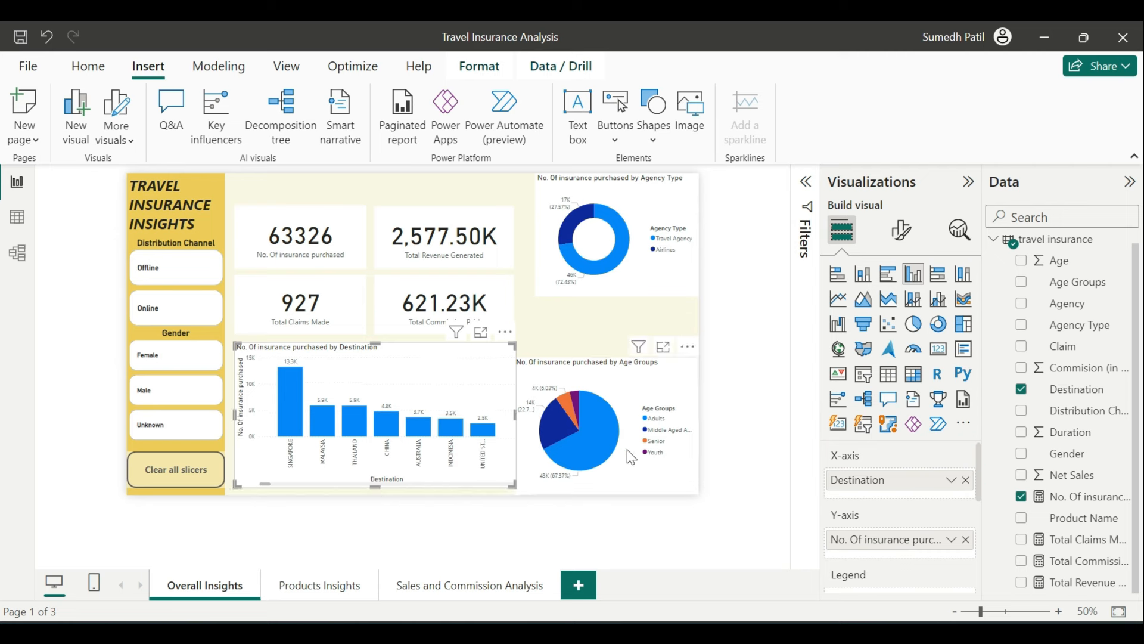
pyautogui.click(635, 462)
pyautogui.click(511, 405)
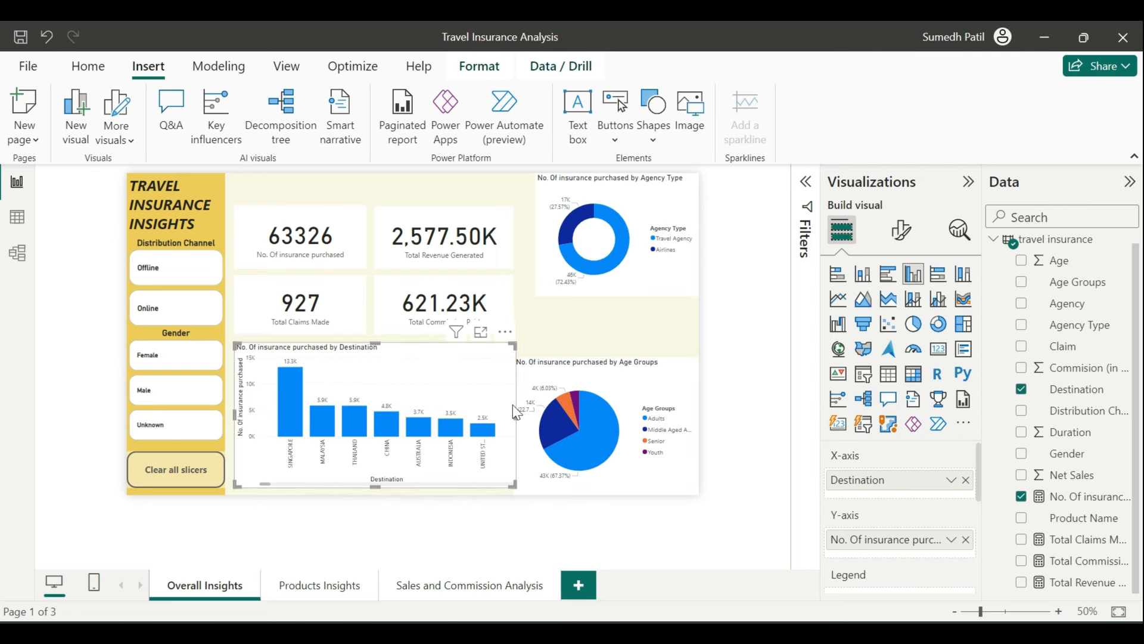
pyautogui.moveTo(514, 412); pyautogui.dragTo(508, 412)
# Move the age groups pie chart up beside the destination column chart and clear its slice selection
pyautogui.click(570, 394)
pyautogui.moveTo(582, 369); pyautogui.dragTo(591, 345)
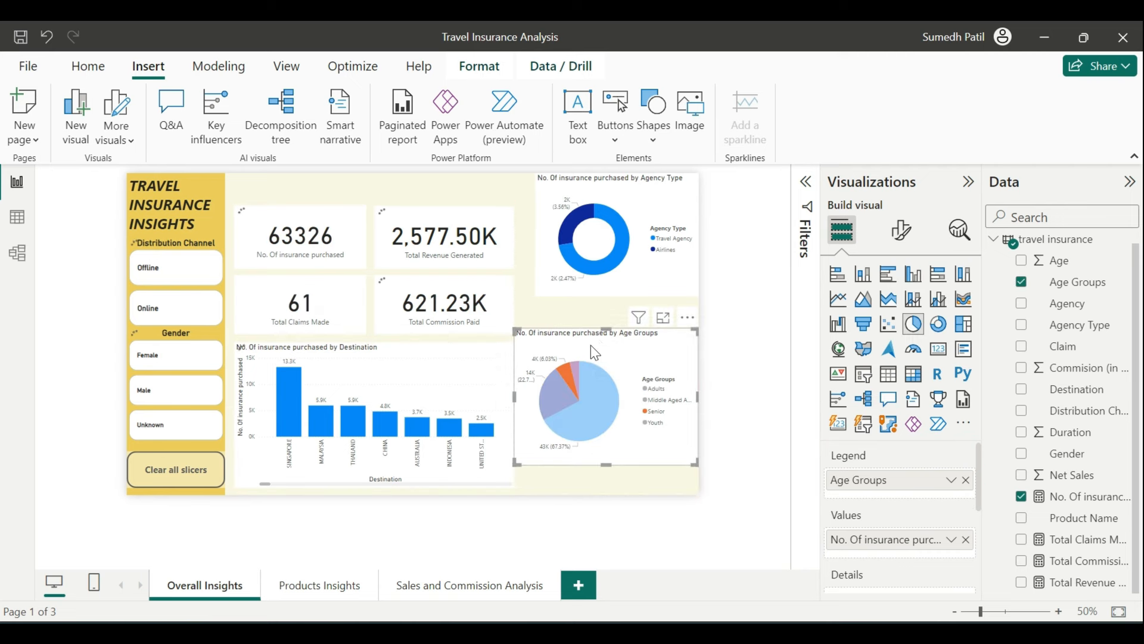
pyautogui.click(568, 371)
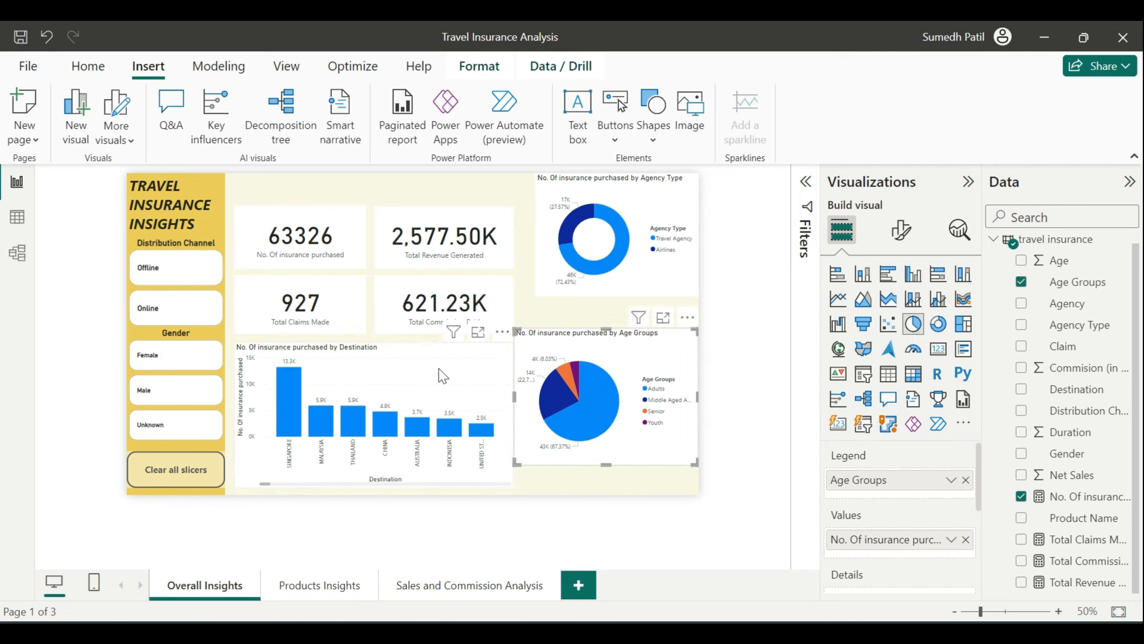
# Set the Total Claims Made card's height to 120 and width to 275
pyautogui.click(341, 288)
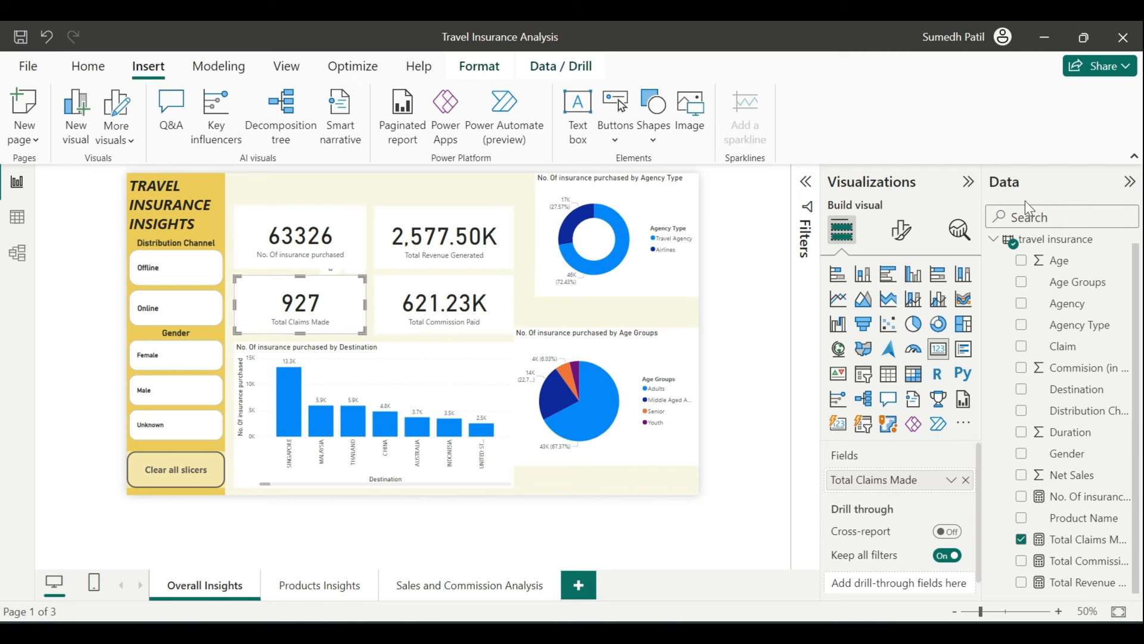
pyautogui.click(902, 230)
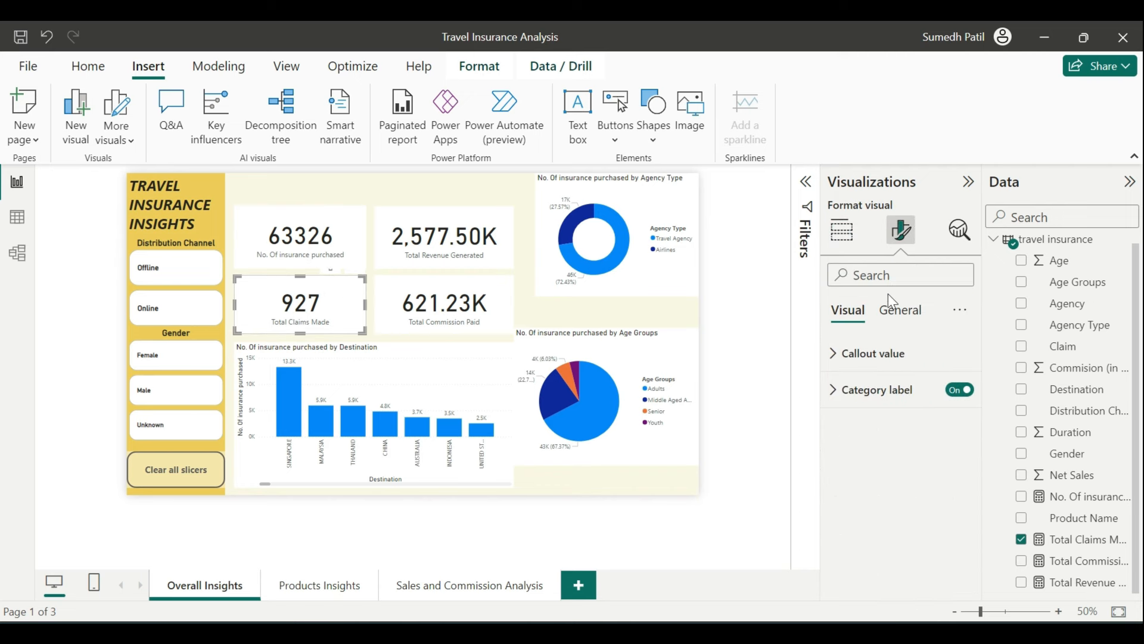
pyautogui.click(892, 311)
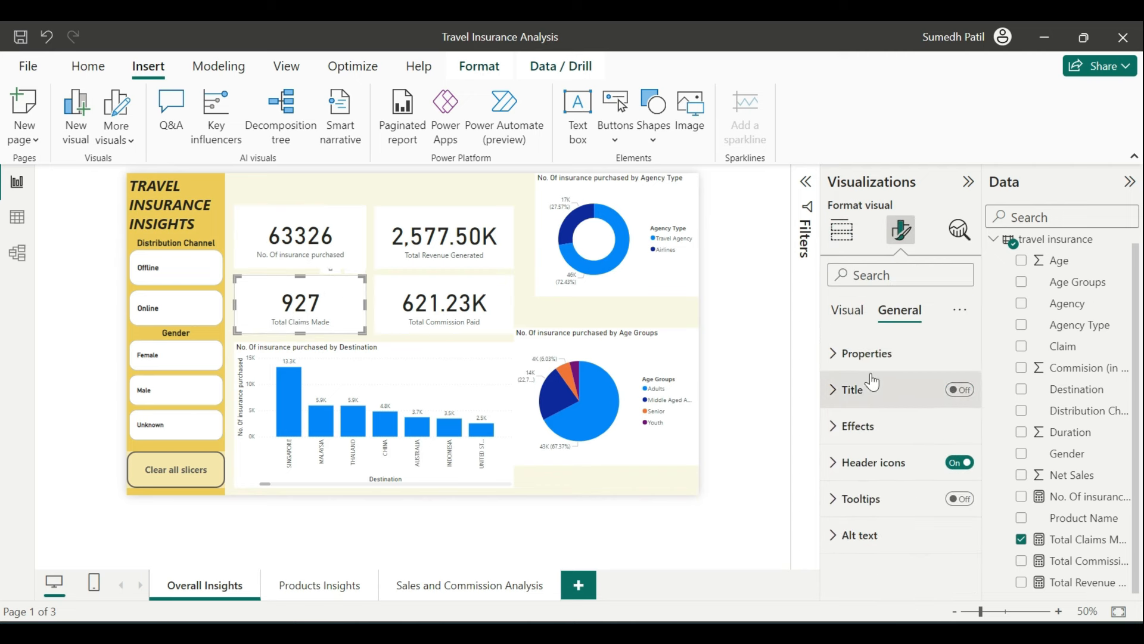
pyautogui.click(864, 358)
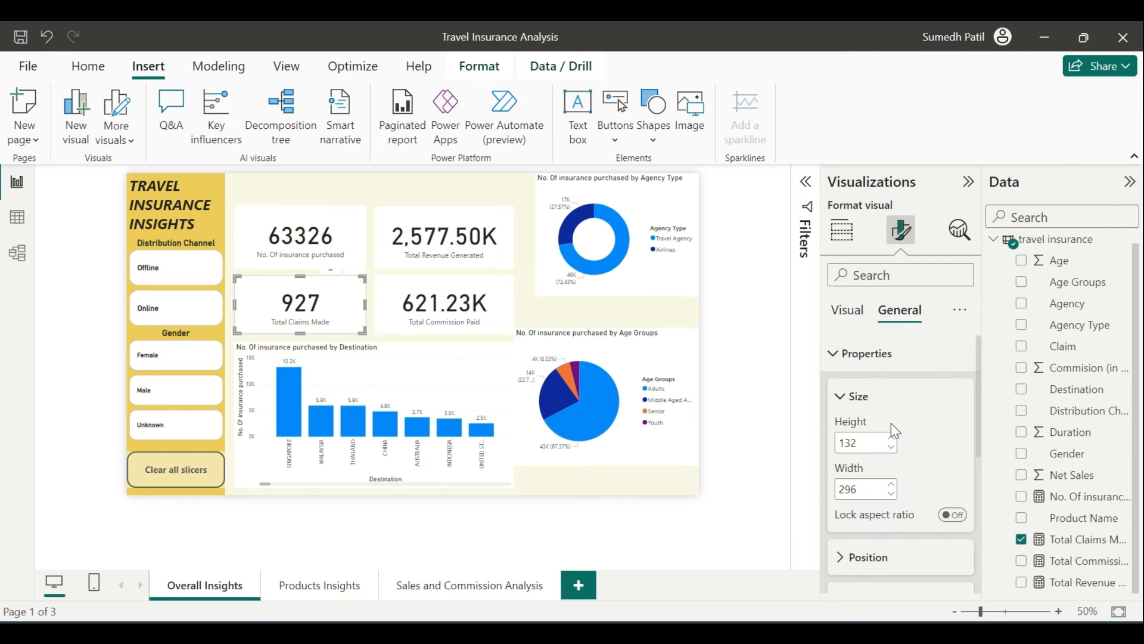
pyautogui.doubleClick(861, 444)
pyautogui.write('120')
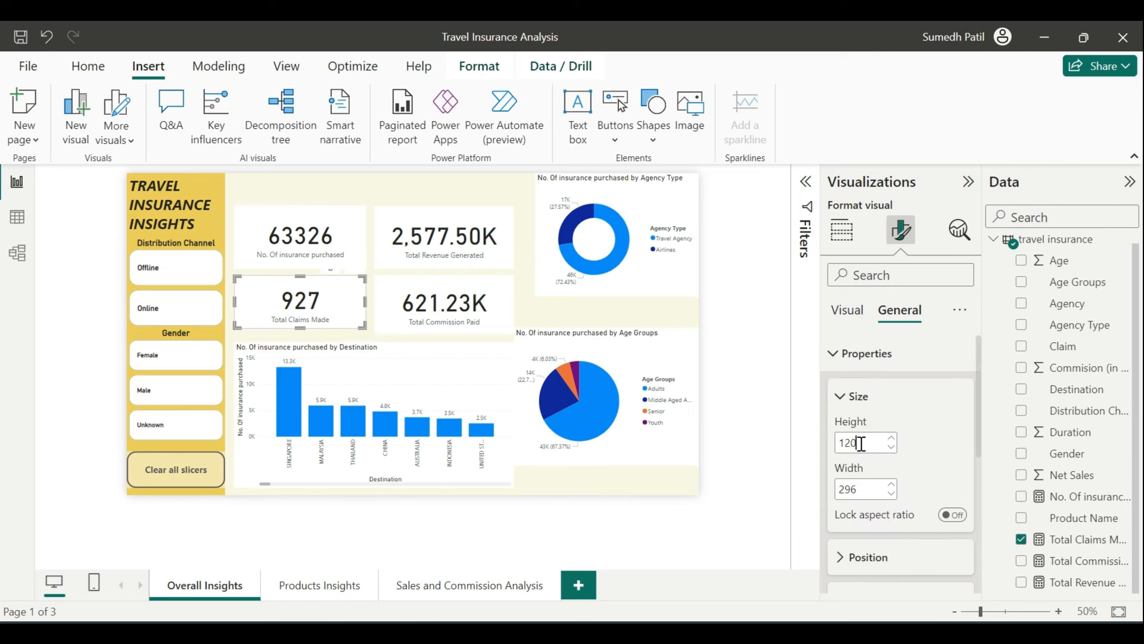
pyautogui.doubleClick(871, 487)
pyautogui.press('BackSpace')
pyautogui.write('275')
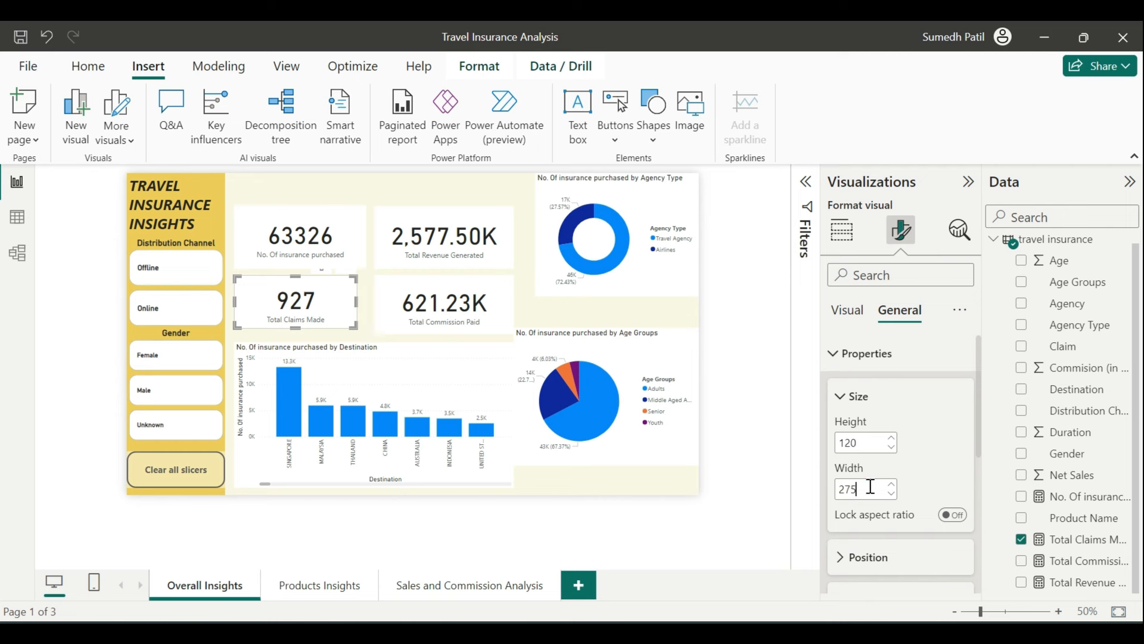
# Set the Total Commission Paid card's height to 121 and width to 275
pyautogui.click(377, 318)
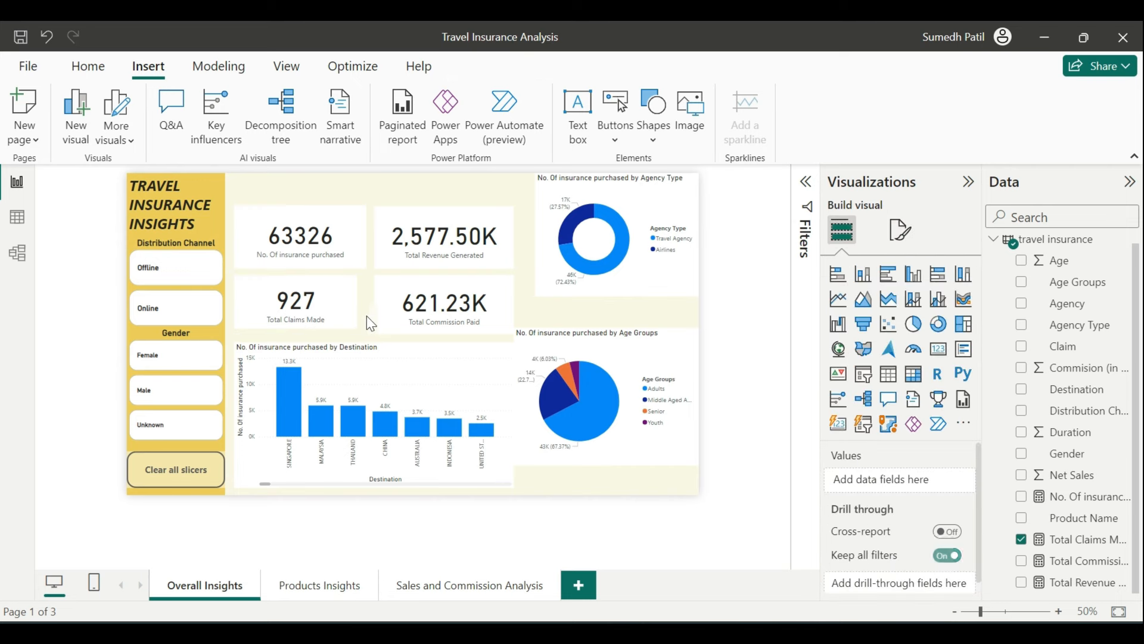
pyautogui.click(901, 229)
pyautogui.click(901, 310)
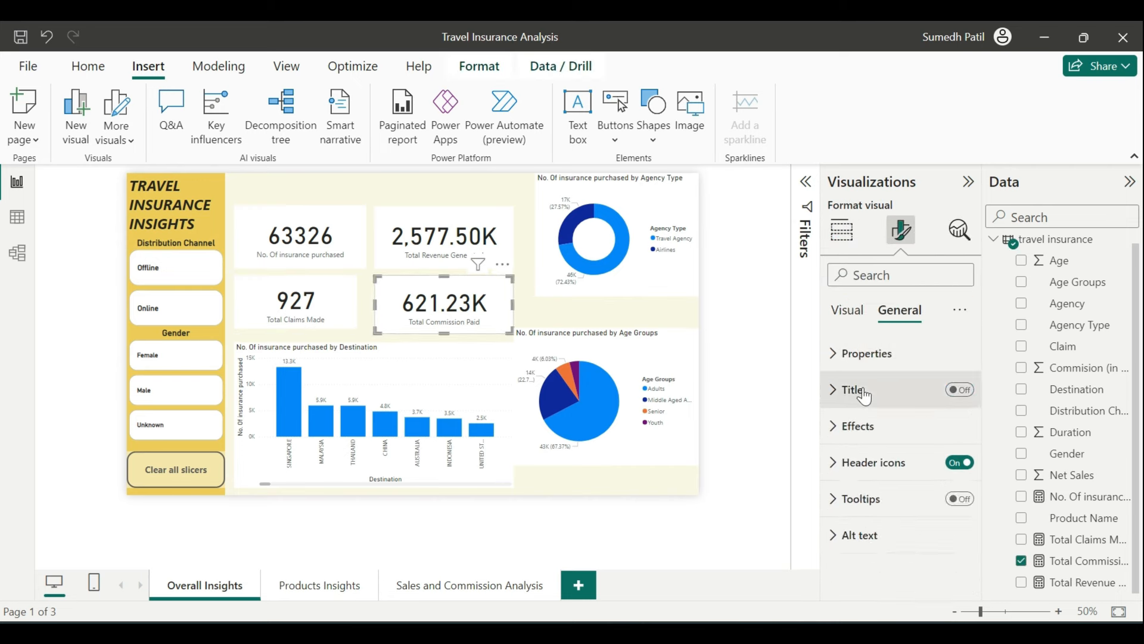
pyautogui.click(841, 389)
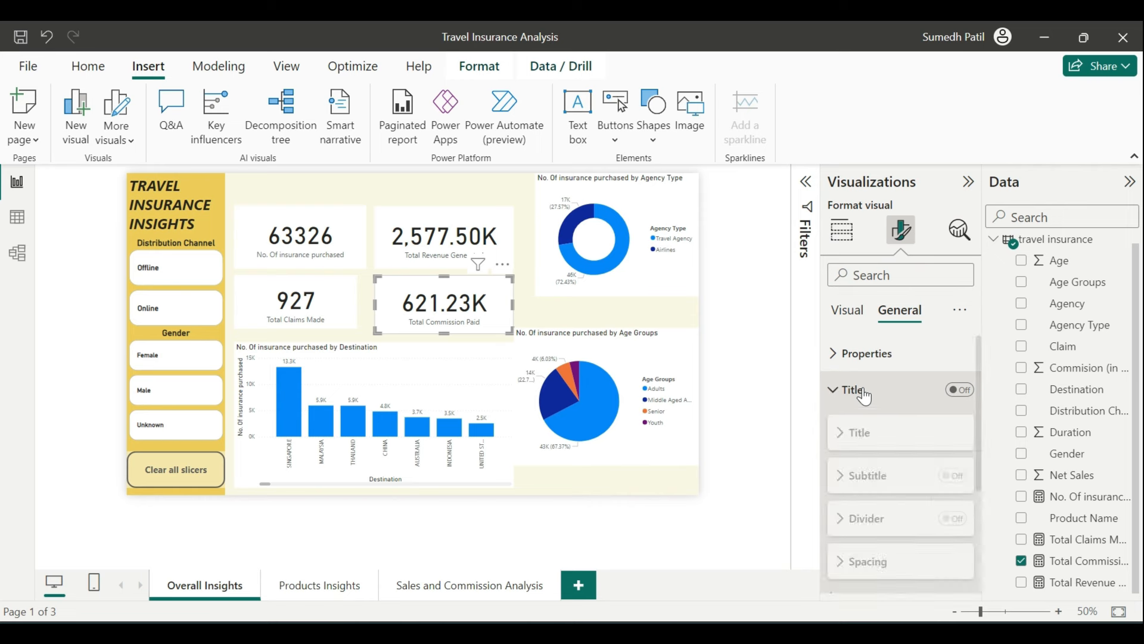
pyautogui.click(834, 353)
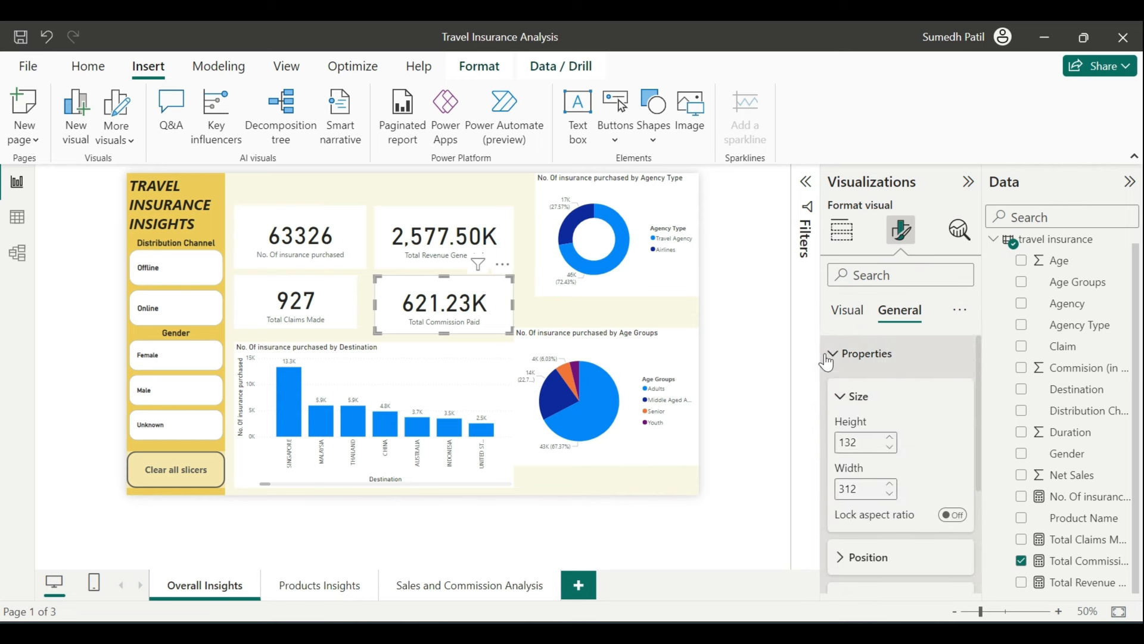
pyautogui.doubleClick(865, 447)
pyautogui.write('2')
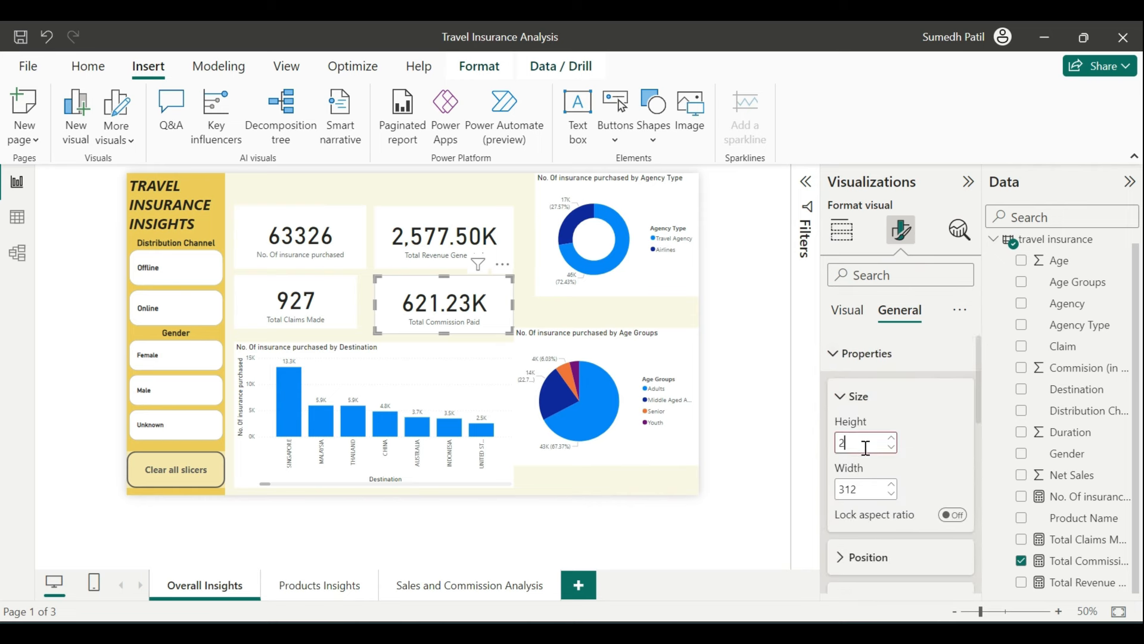
pyautogui.write('121')
pyautogui.doubleClick(853, 489)
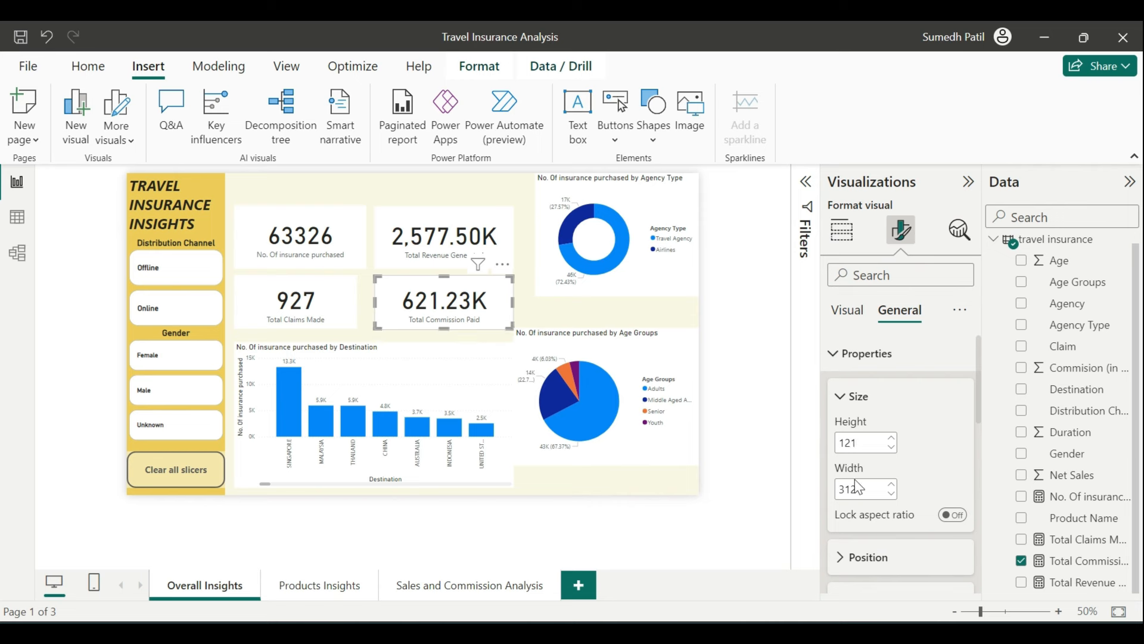
pyautogui.write('275')
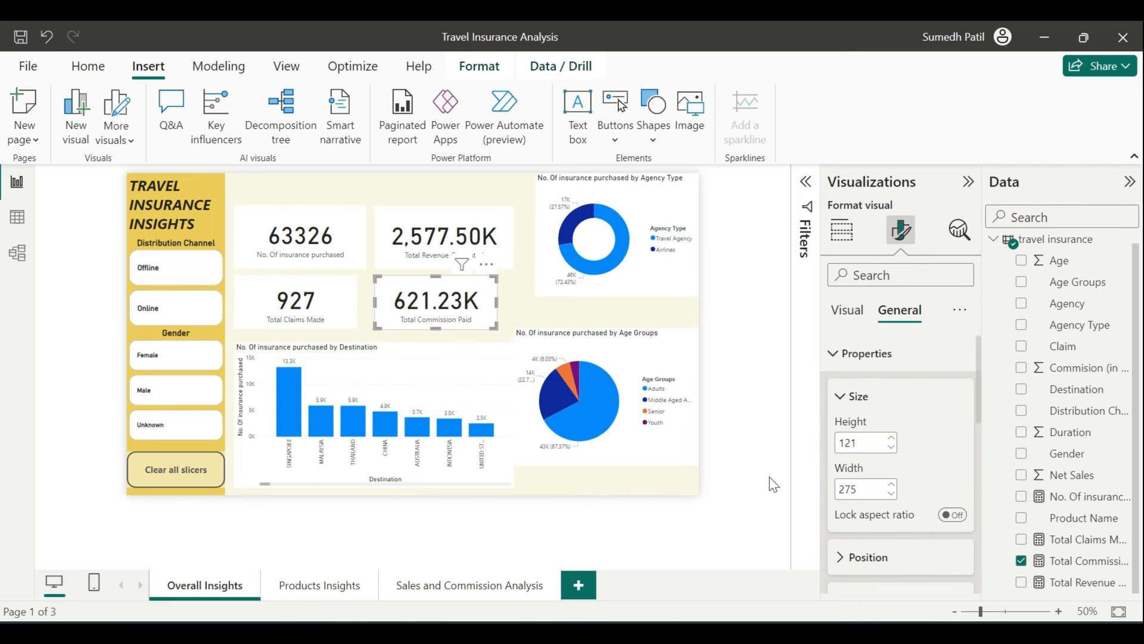
# Set the Total Revenue Generated card's height to 121 and width to 275
pyautogui.click(420, 253)
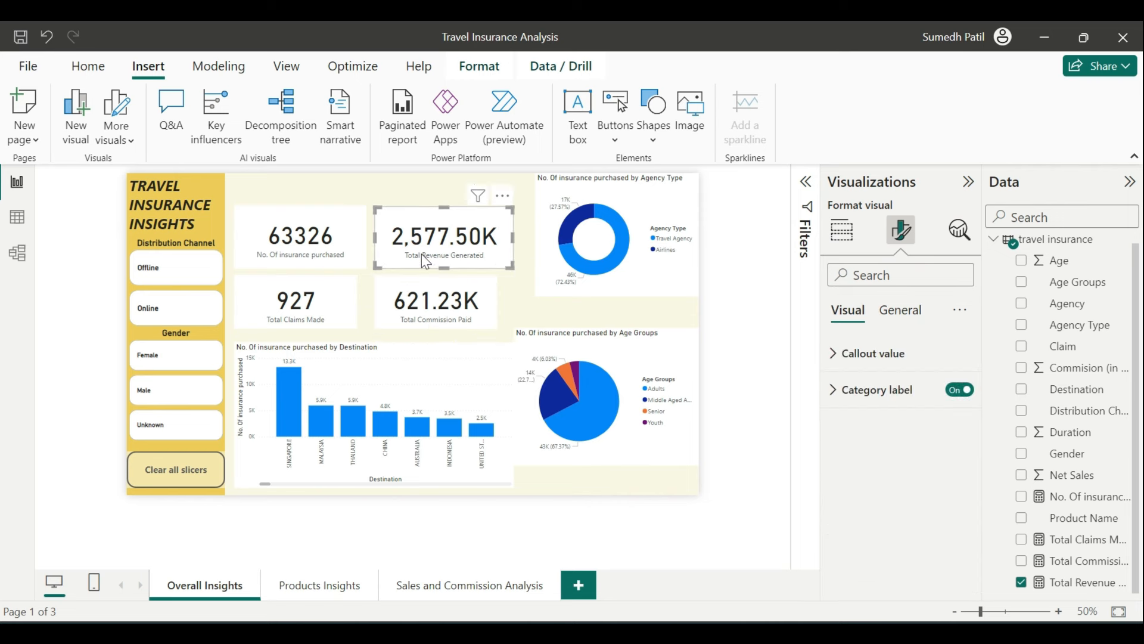
pyautogui.click(887, 320)
pyautogui.doubleClick(881, 439)
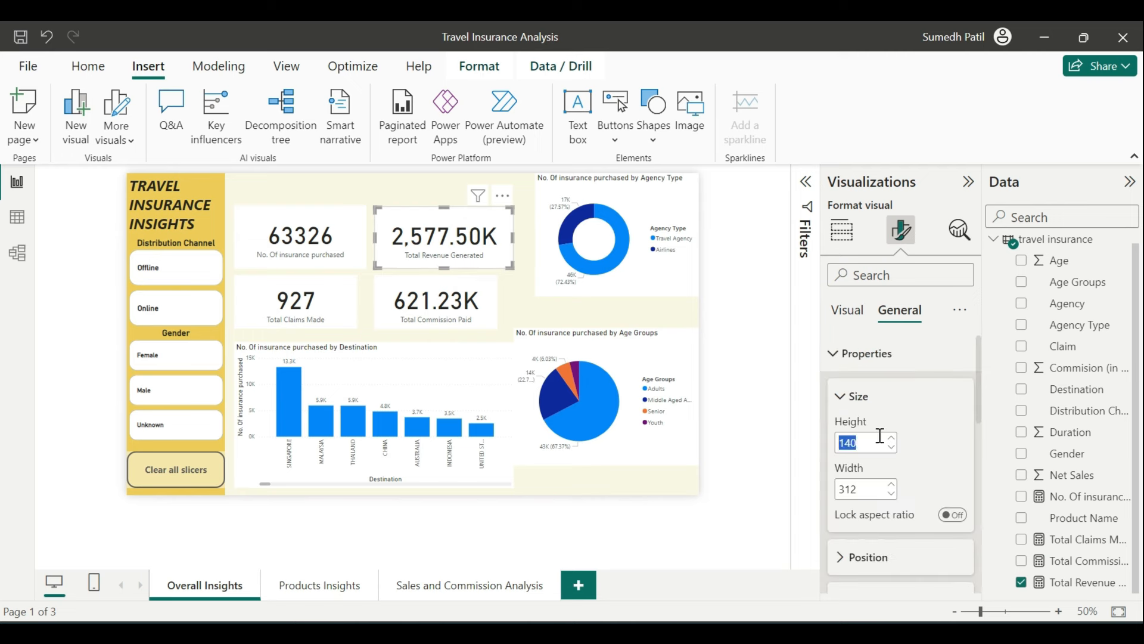
pyautogui.write('121')
pyautogui.doubleClick(865, 487)
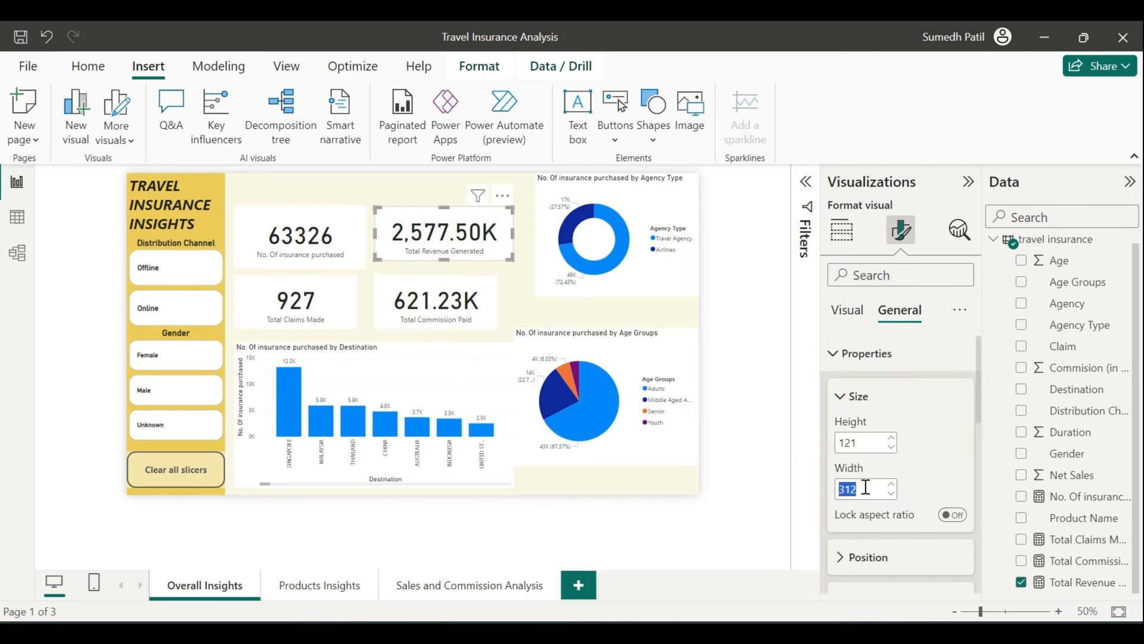
pyautogui.write('275')
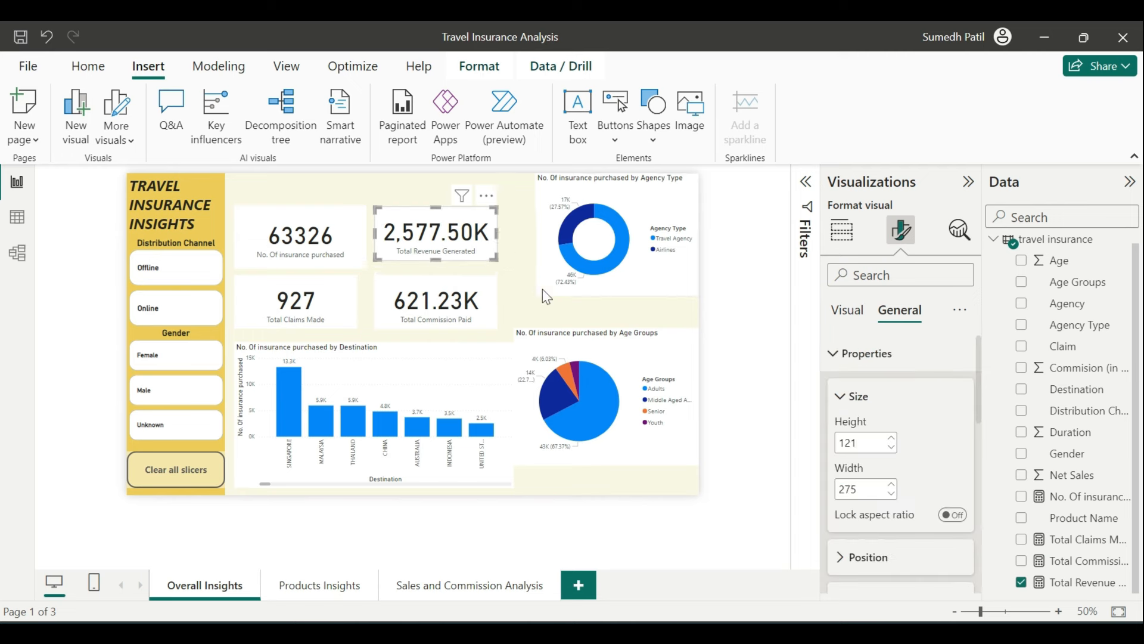
# Set the No. Of insurance purchased card's height to 121 and width to 275, and clear the selection
pyautogui.click(349, 242)
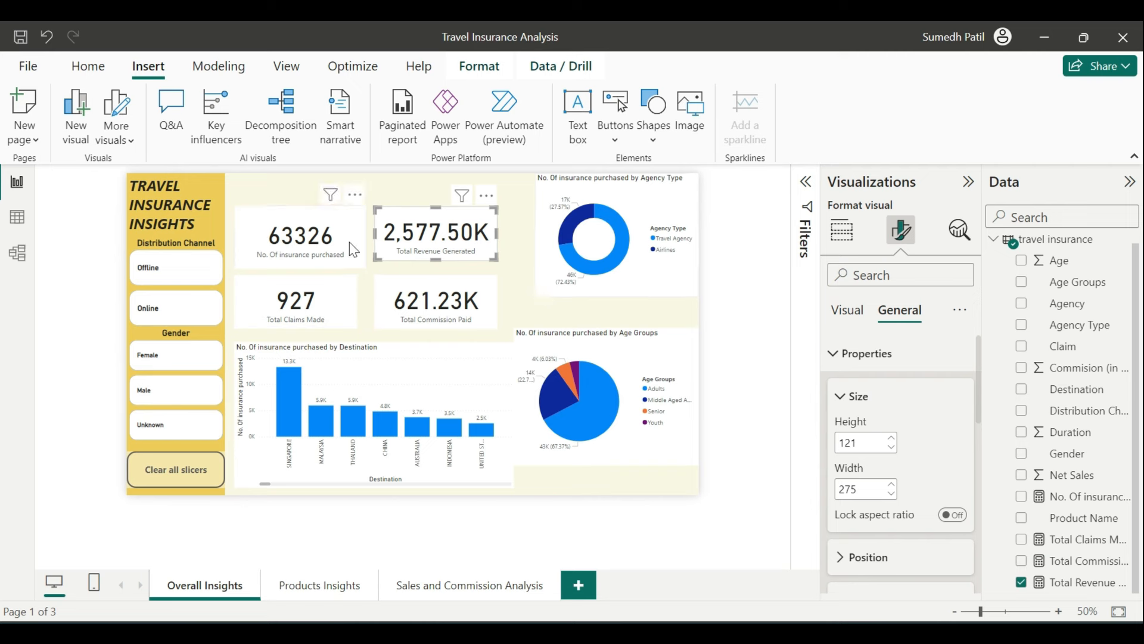
pyautogui.click(898, 310)
pyautogui.doubleClick(858, 450)
pyautogui.write('121')
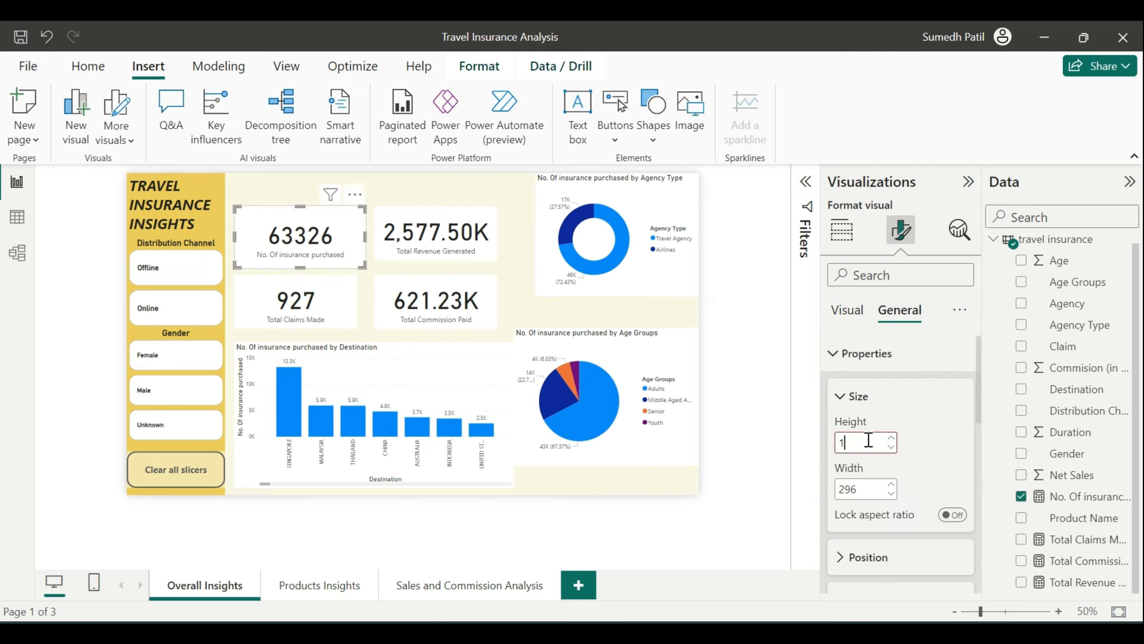
pyautogui.doubleClick(864, 494)
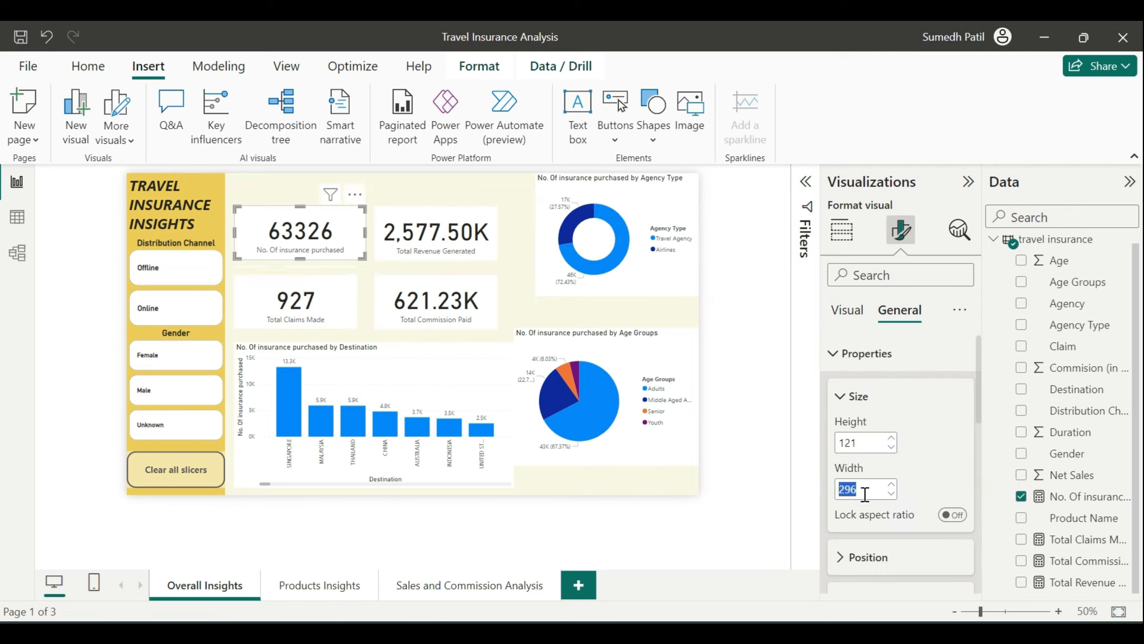
pyautogui.write('32')
pyautogui.press('BackSpace')
pyautogui.press('BackSpace')
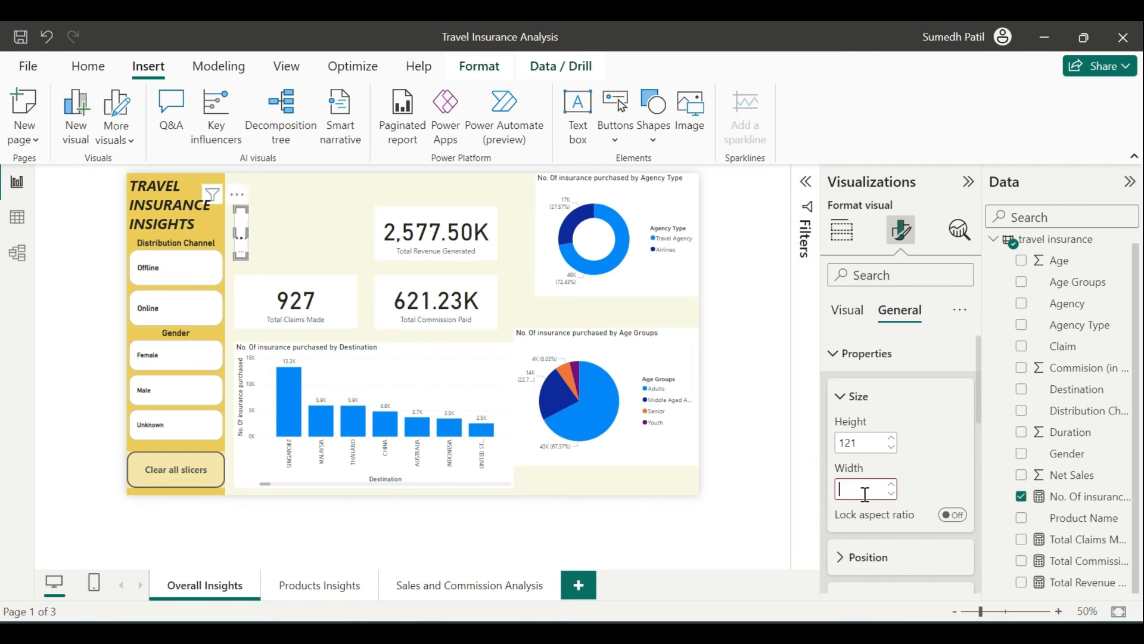
pyautogui.write('275')
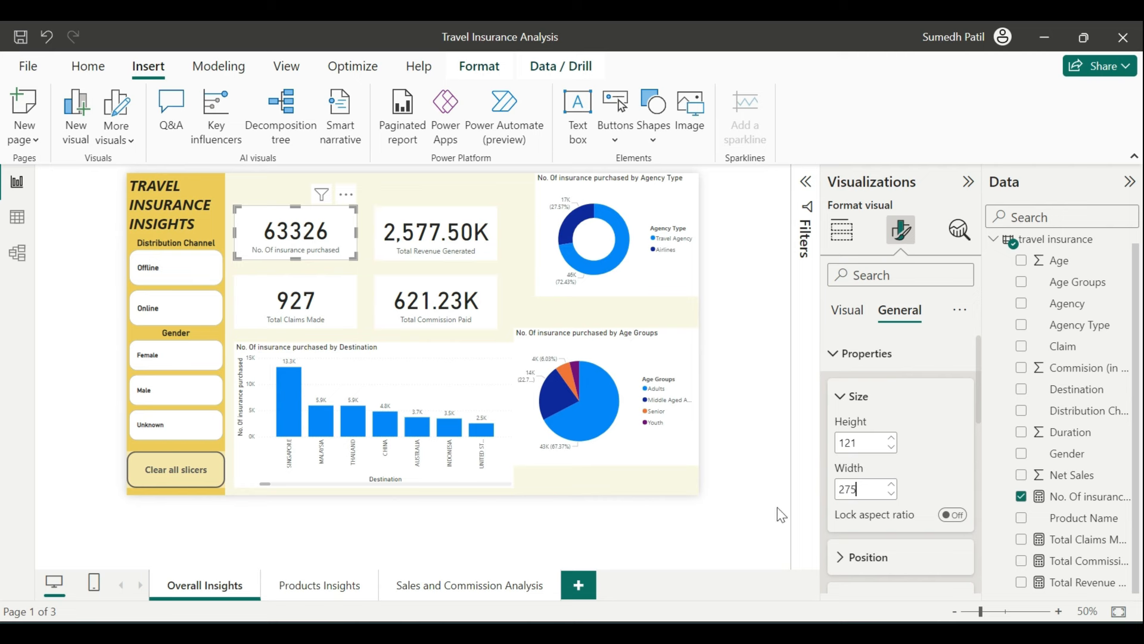
pyautogui.click(353, 269)
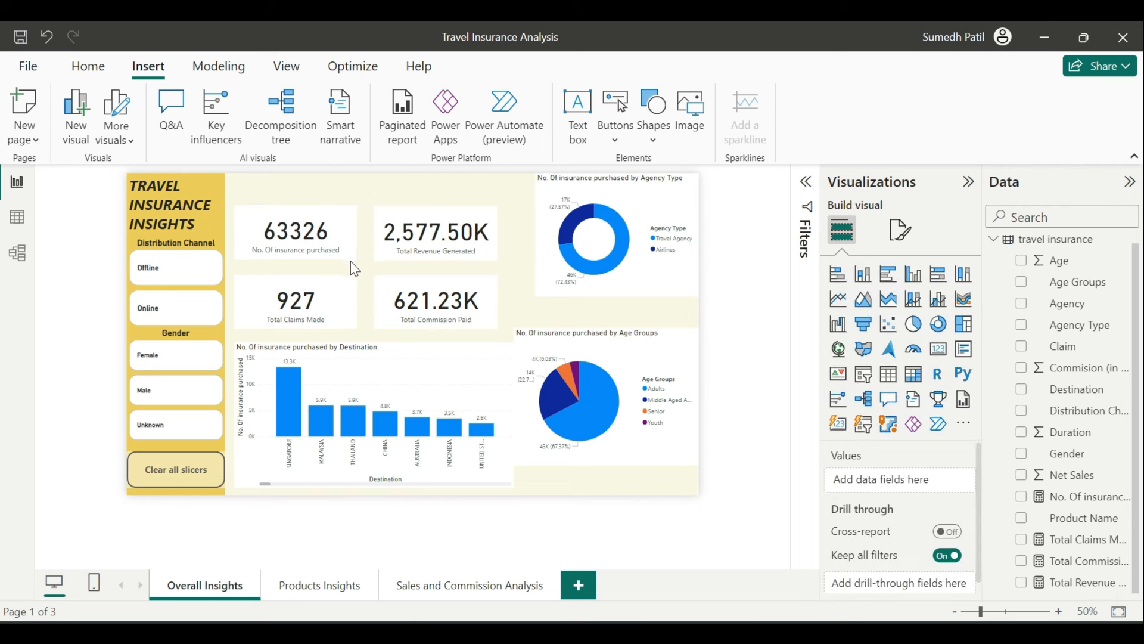
# Move the upper-row cards down close to the lower row and shift the Total Revenue Generated and Total Commission Paid cards left into an aligned grid
pyautogui.moveTo(347, 238); pyautogui.dragTo(347, 248)
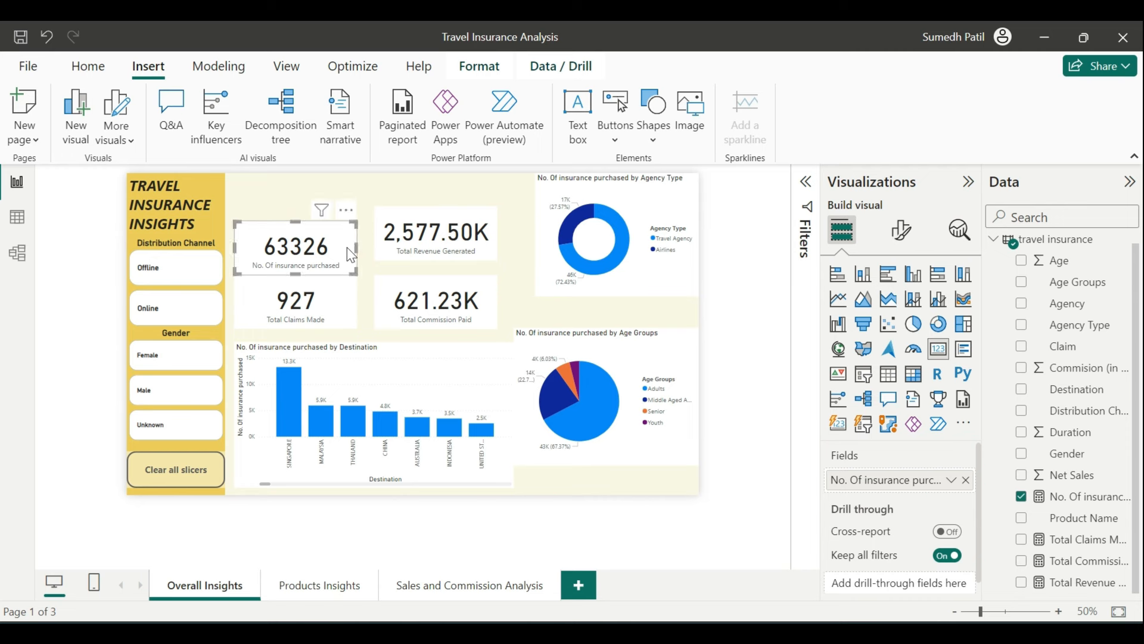
pyautogui.click(349, 289)
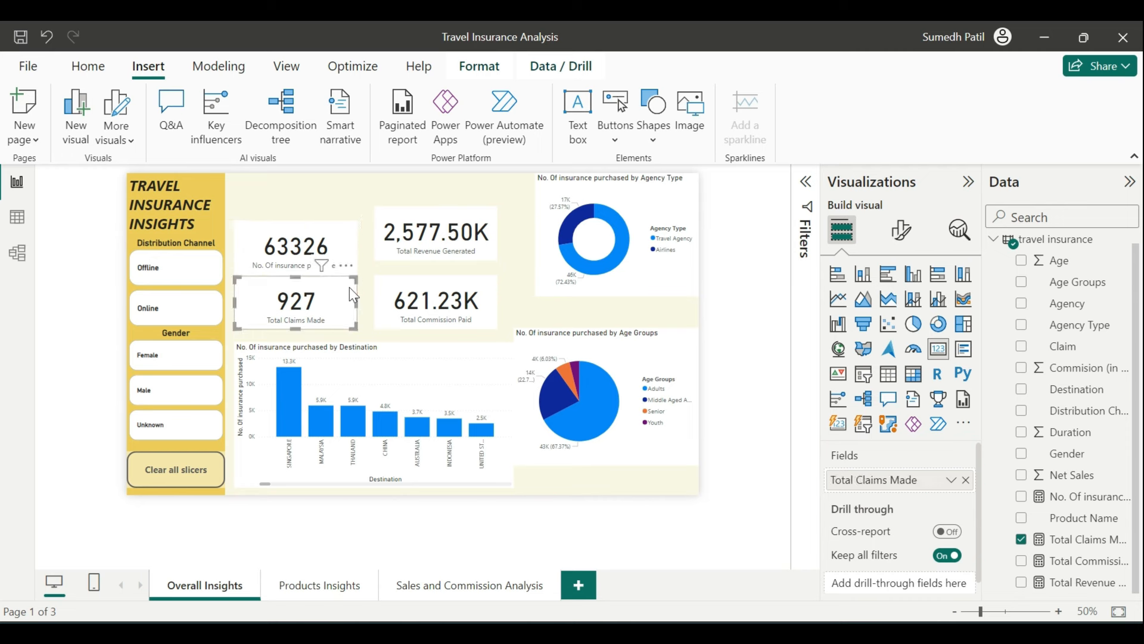
pyautogui.moveTo(417, 294); pyautogui.dragTo(411, 294)
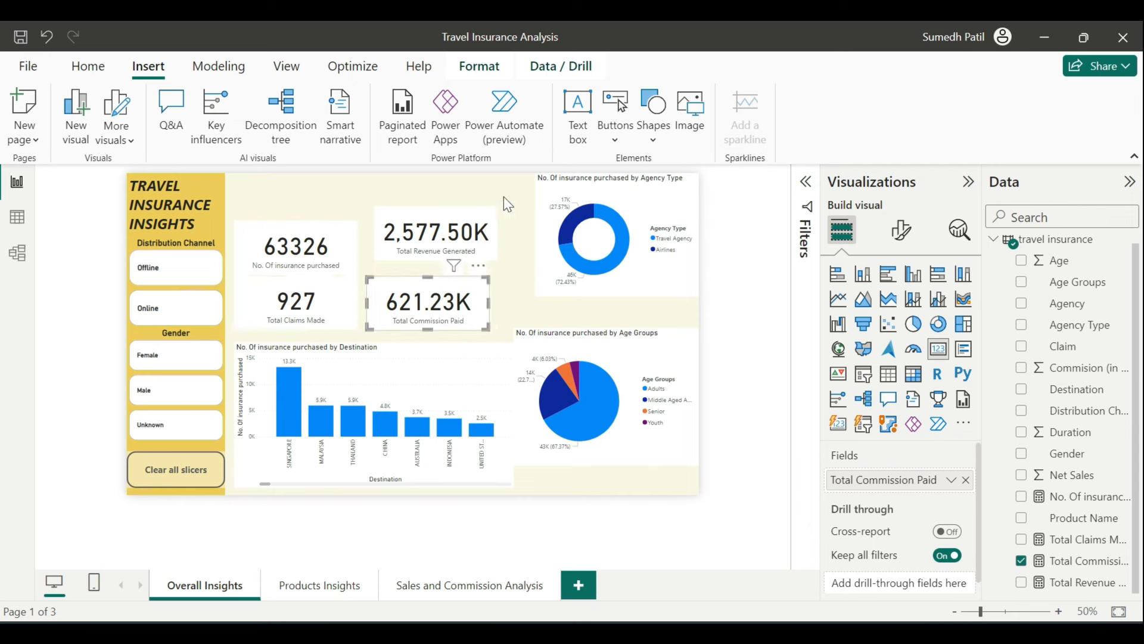
pyautogui.moveTo(490, 221); pyautogui.dragTo(480, 227)
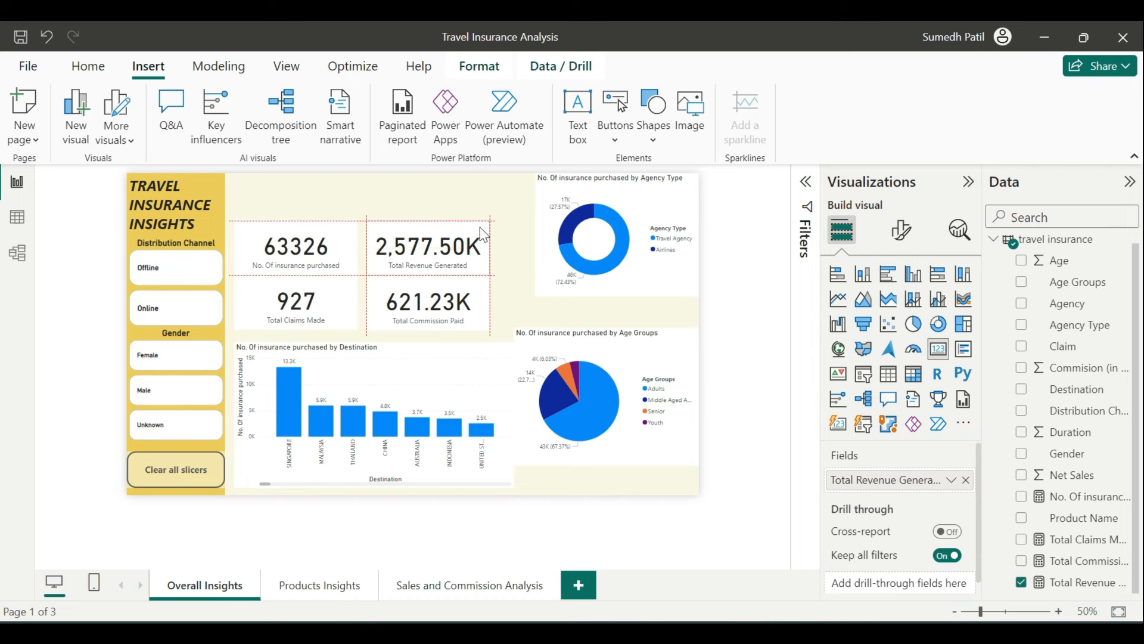
# Insert a text box and set its font to bold, size 24, in the darkest shade of the navy theme color
pyautogui.click(575, 134)
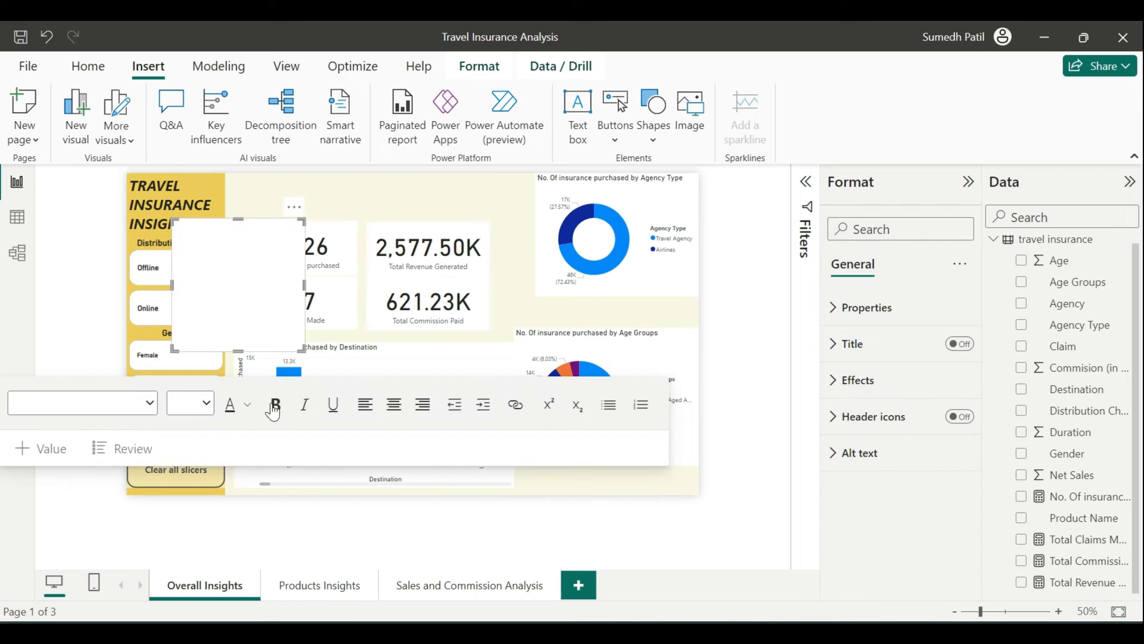
pyautogui.click(203, 405)
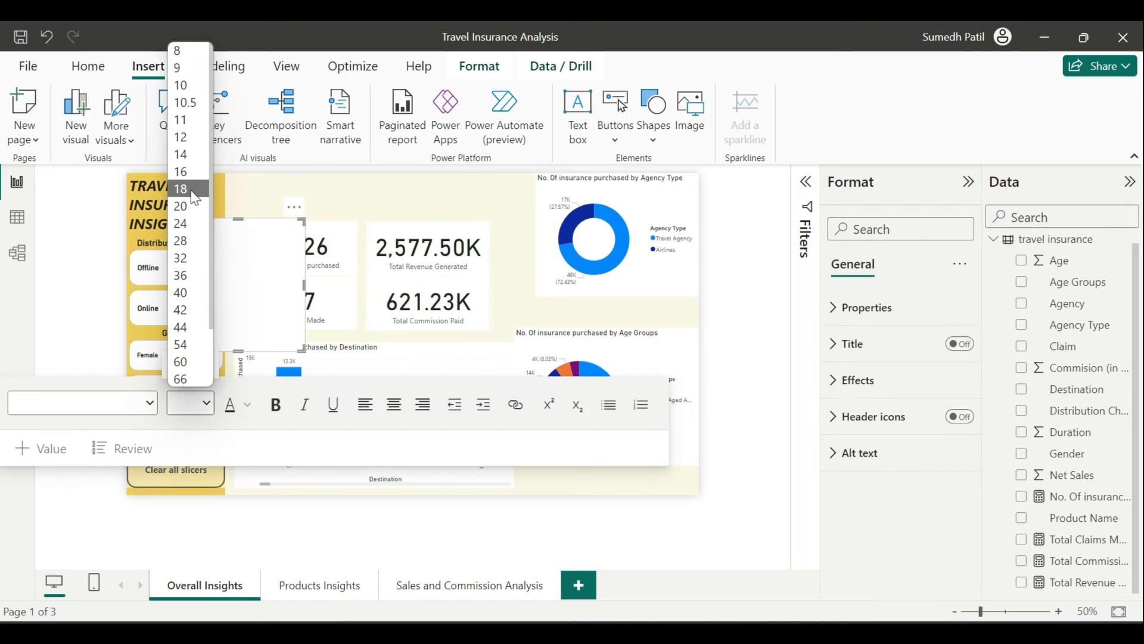
pyautogui.click(182, 223)
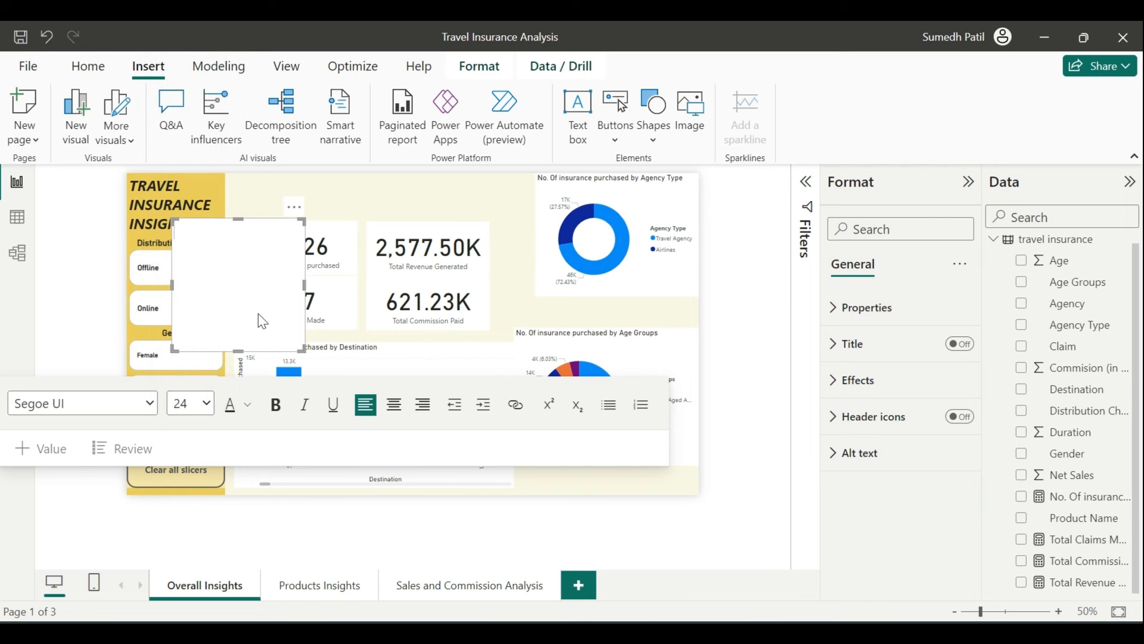
pyautogui.click(276, 405)
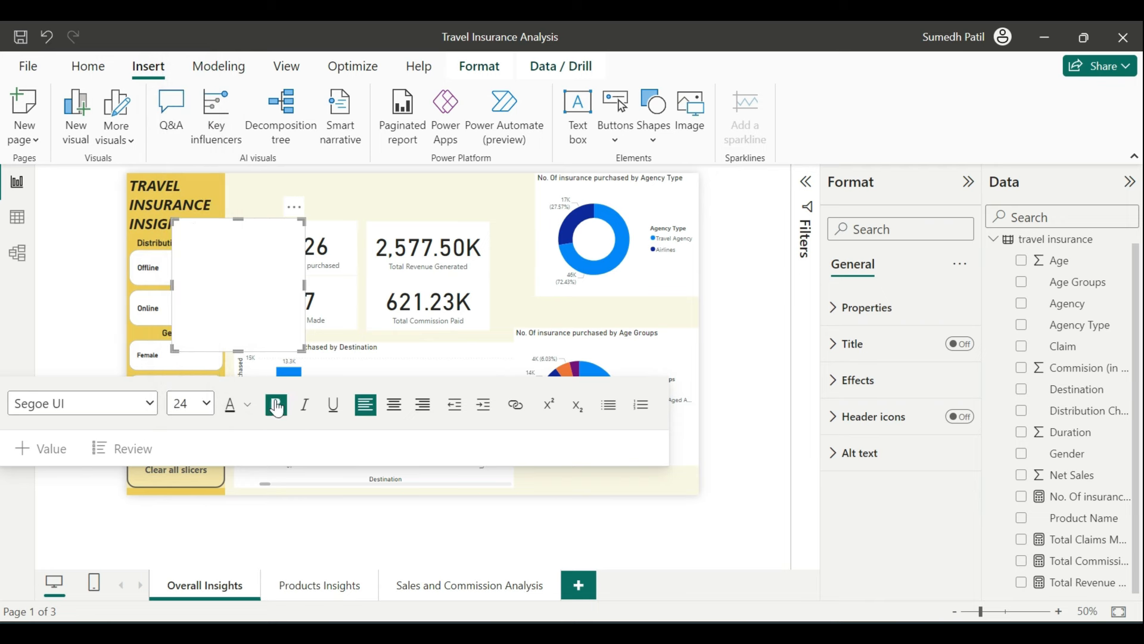
pyautogui.click(246, 407)
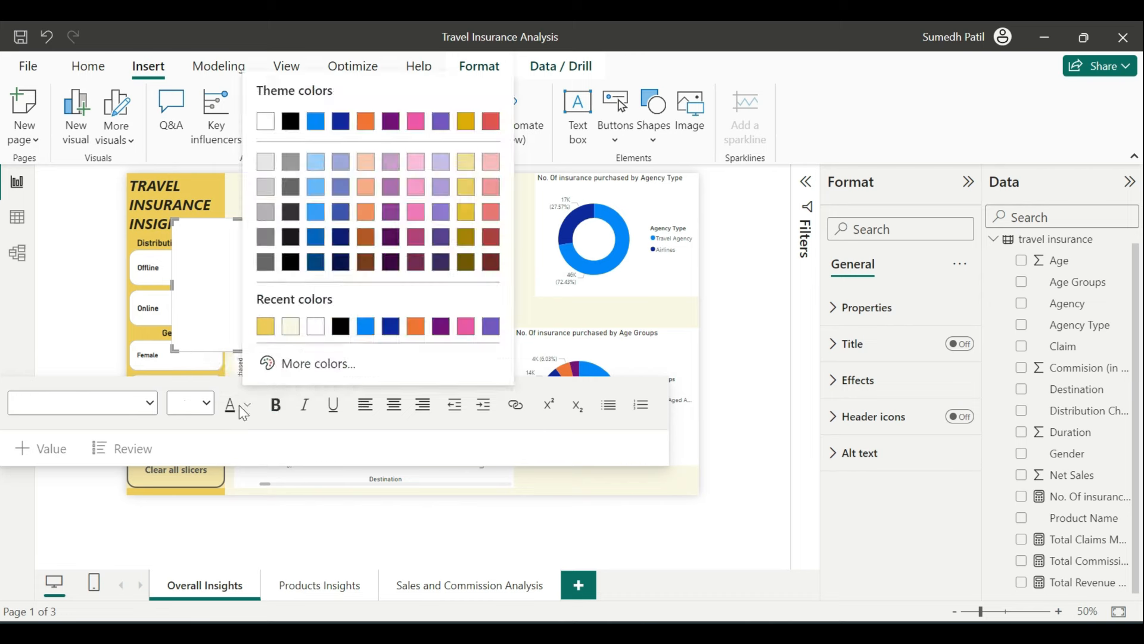
pyautogui.click(316, 236)
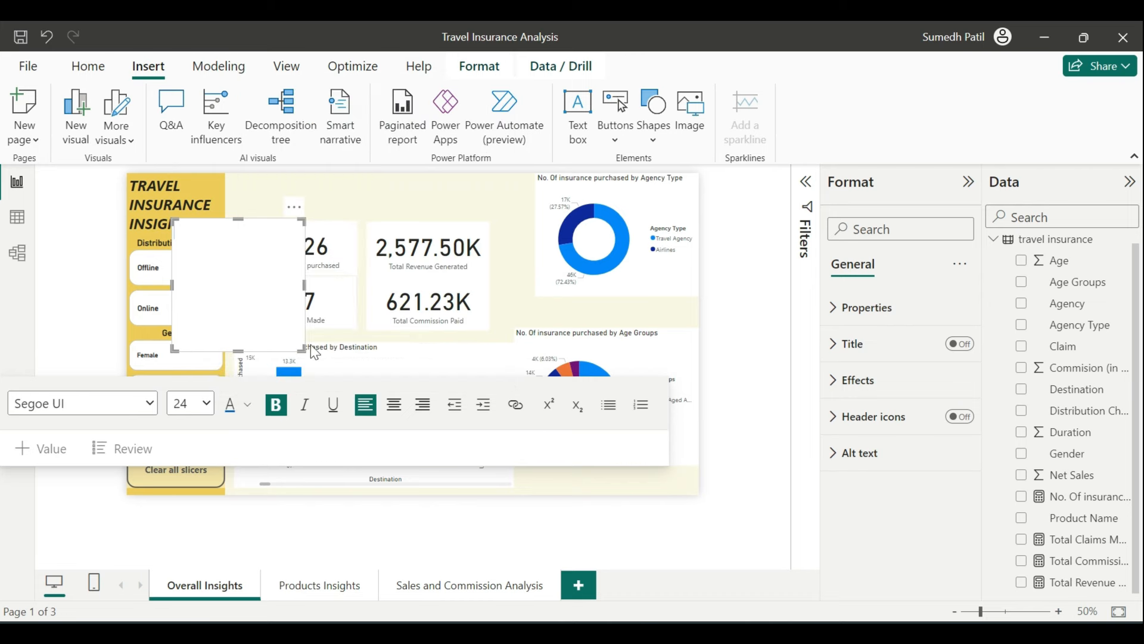
pyautogui.click(247, 405)
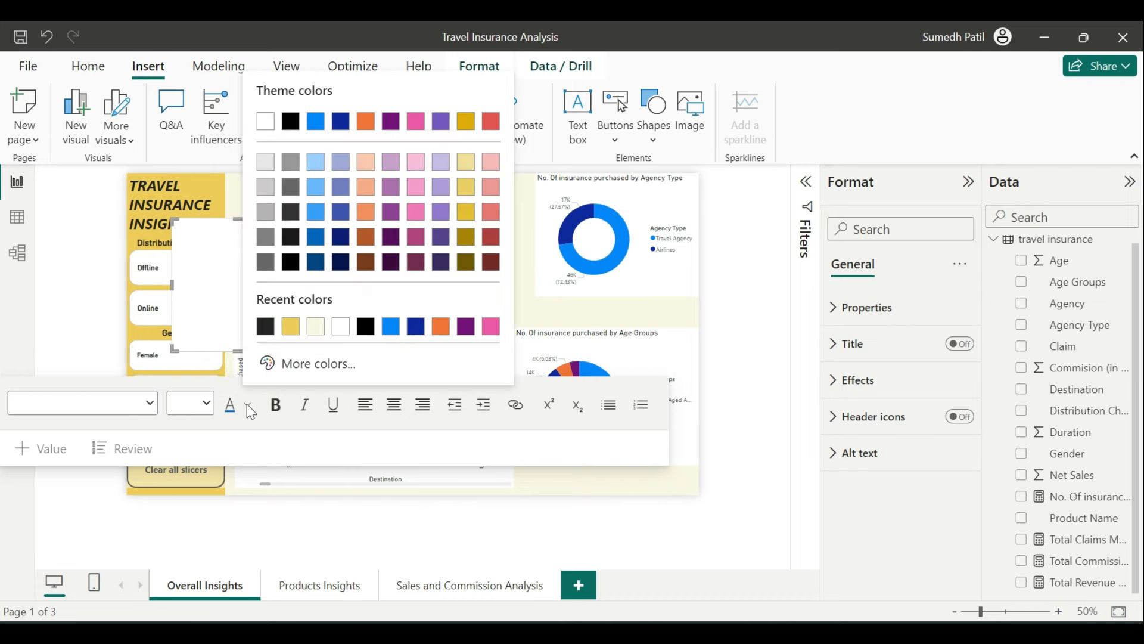
pyautogui.click(341, 262)
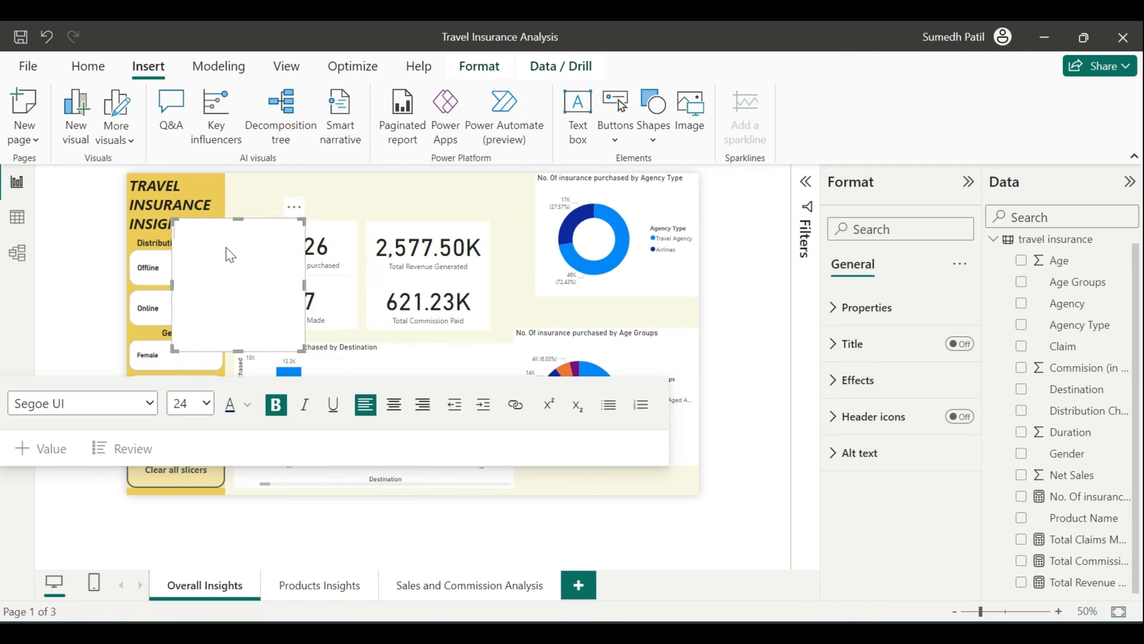
# Enter the heading OVERALL INSIGHTS in the text box, widen it, reduce its height, and place it above the cards
pyautogui.write('OVERALL INSIGHTS')
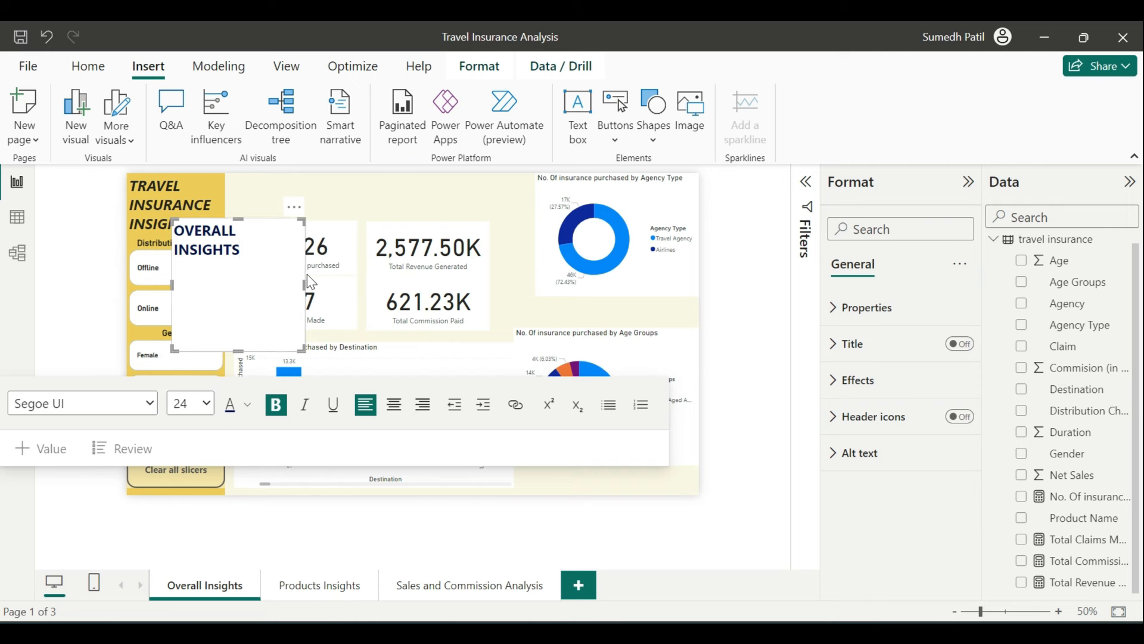
pyautogui.moveTo(305, 278); pyautogui.dragTo(350, 288)
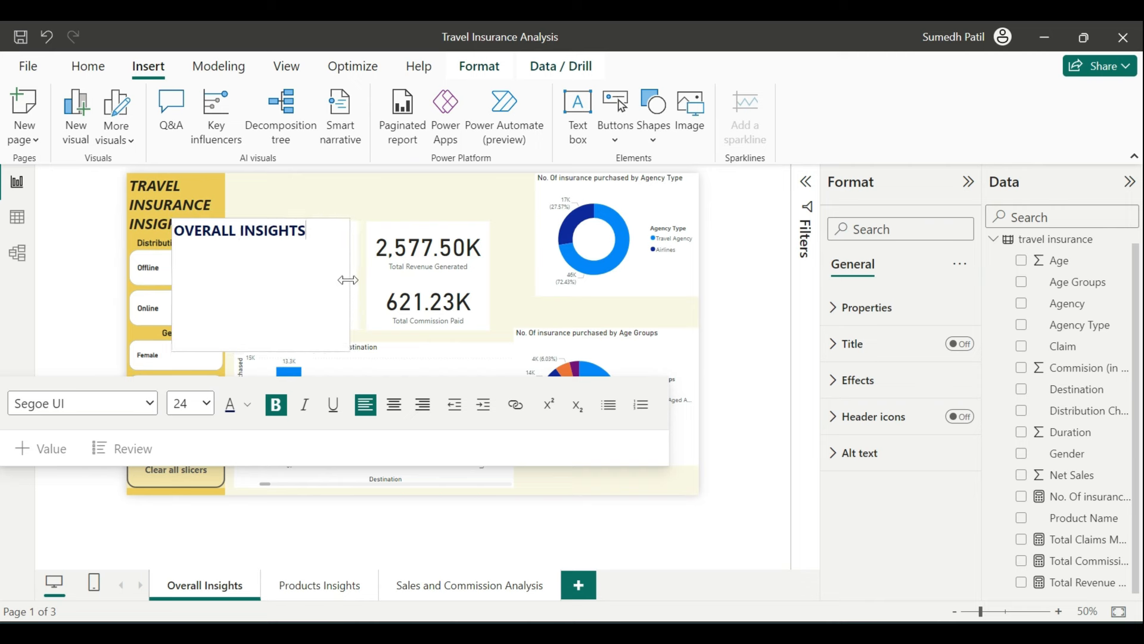
pyautogui.moveTo(256, 350); pyautogui.dragTo(383, 186)
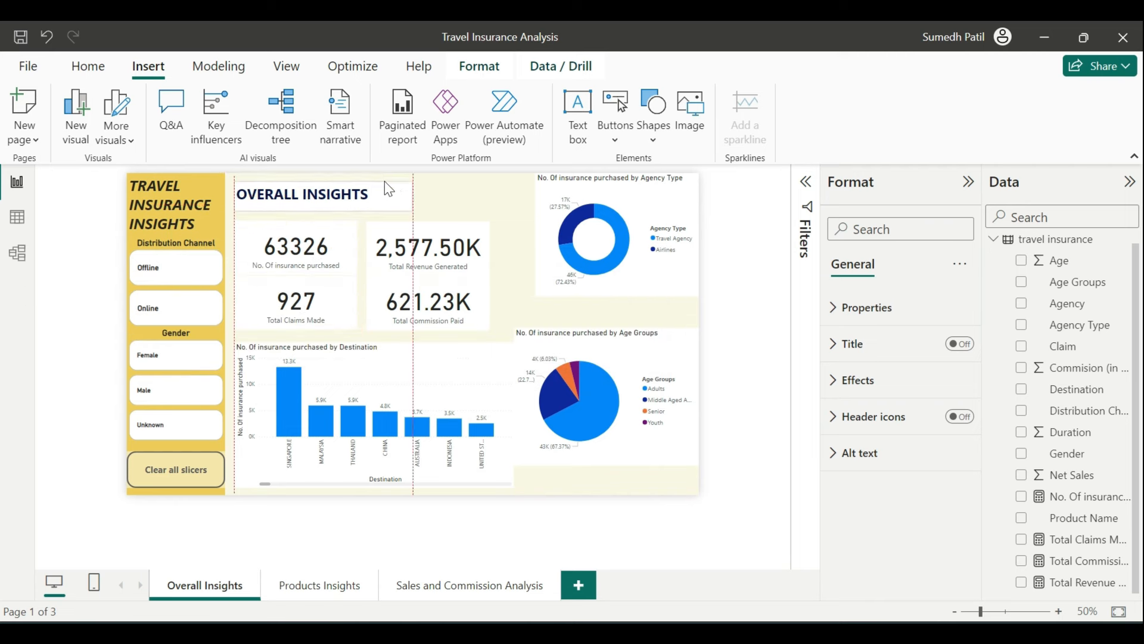
pyautogui.click(385, 184)
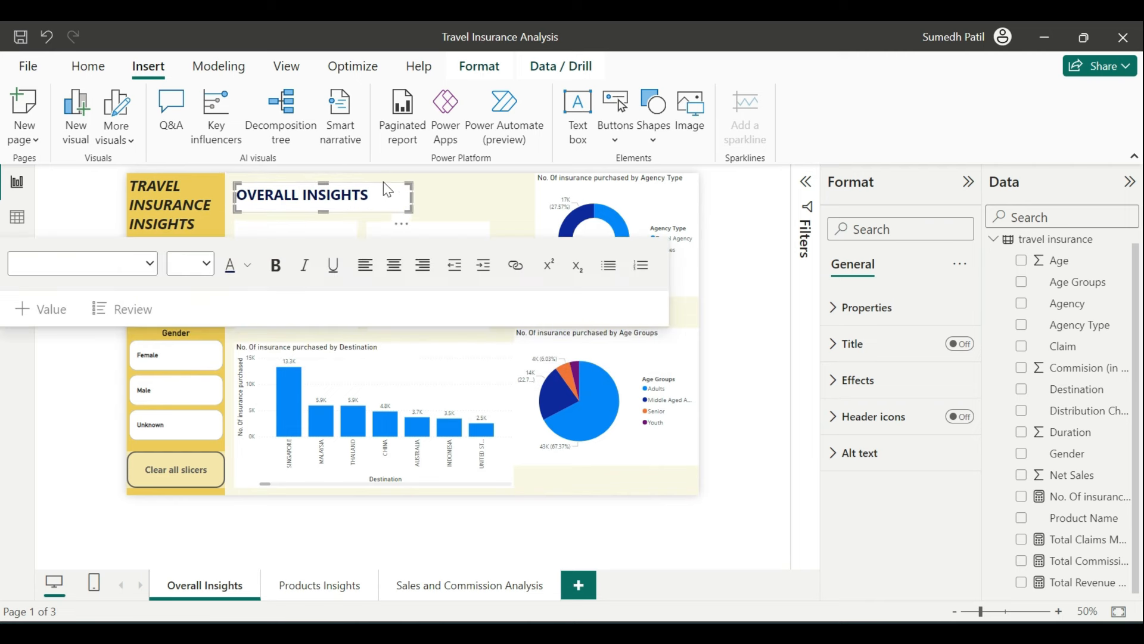
# Underline the OVERALL INSIGHTS heading text
pyautogui.moveTo(369, 197); pyautogui.dragTo(221, 200)
pyautogui.click(334, 279)
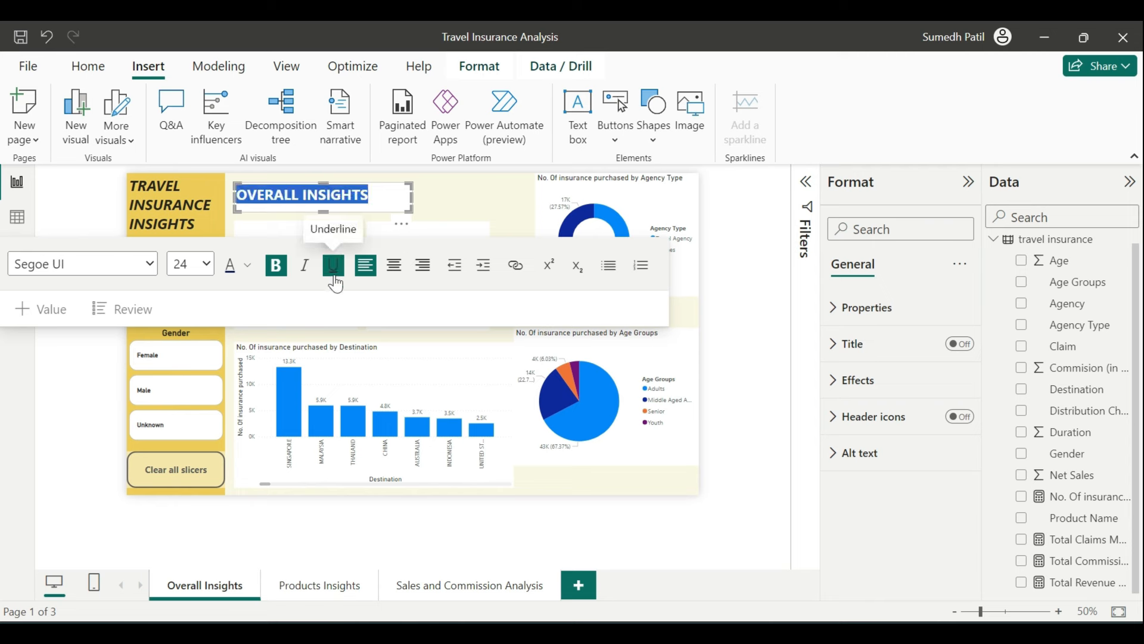
pyautogui.click(421, 213)
pyautogui.click(396, 205)
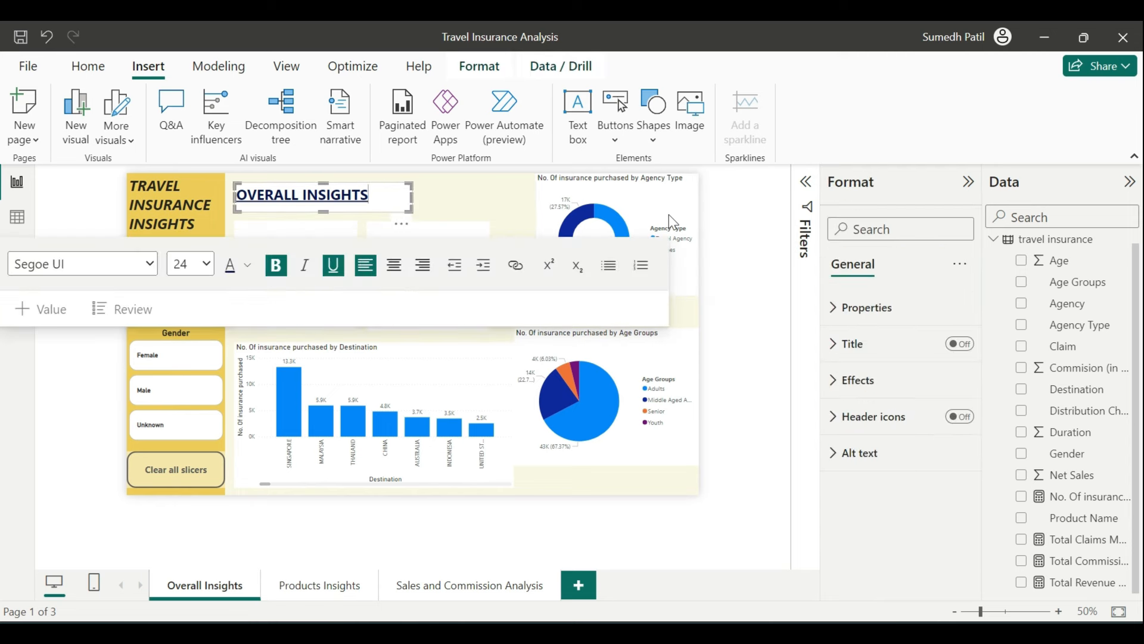
# Set the heading text box's background transparency to 100% and clear the selection
pyautogui.click(861, 309)
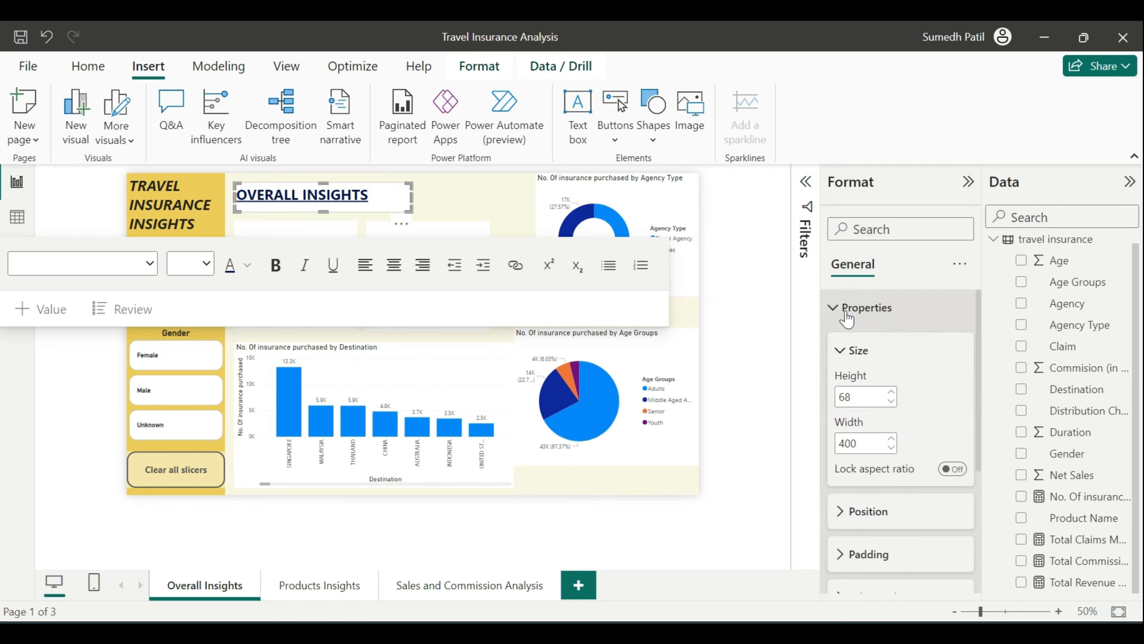
pyautogui.click(862, 310)
pyautogui.click(865, 361)
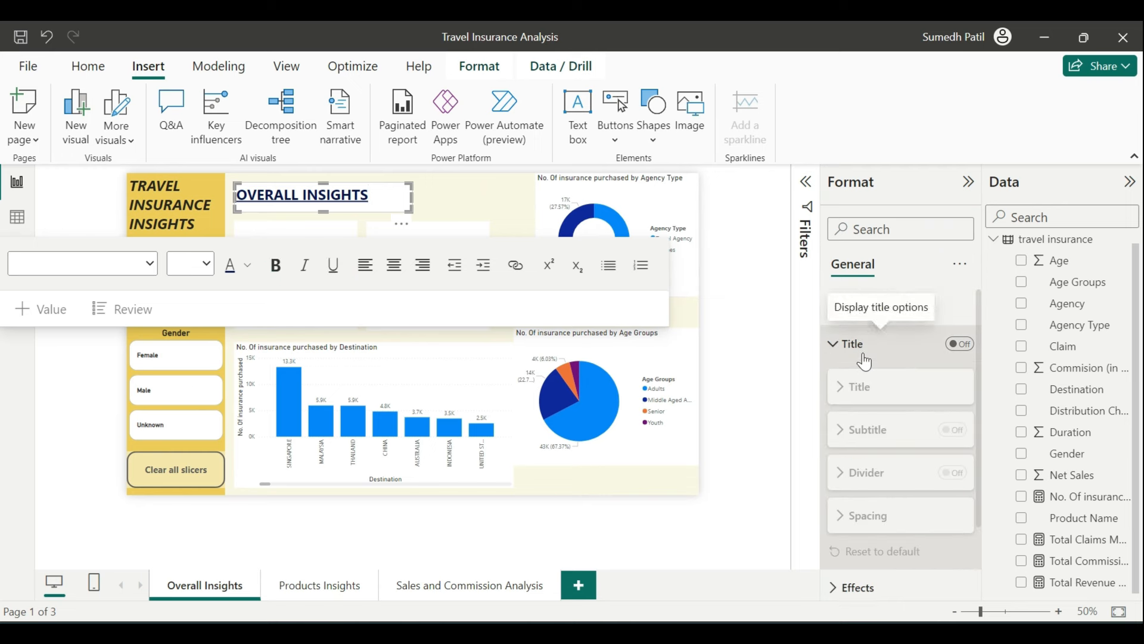
pyautogui.click(864, 357)
pyautogui.click(877, 379)
pyautogui.scroll(-2, 878, 381)
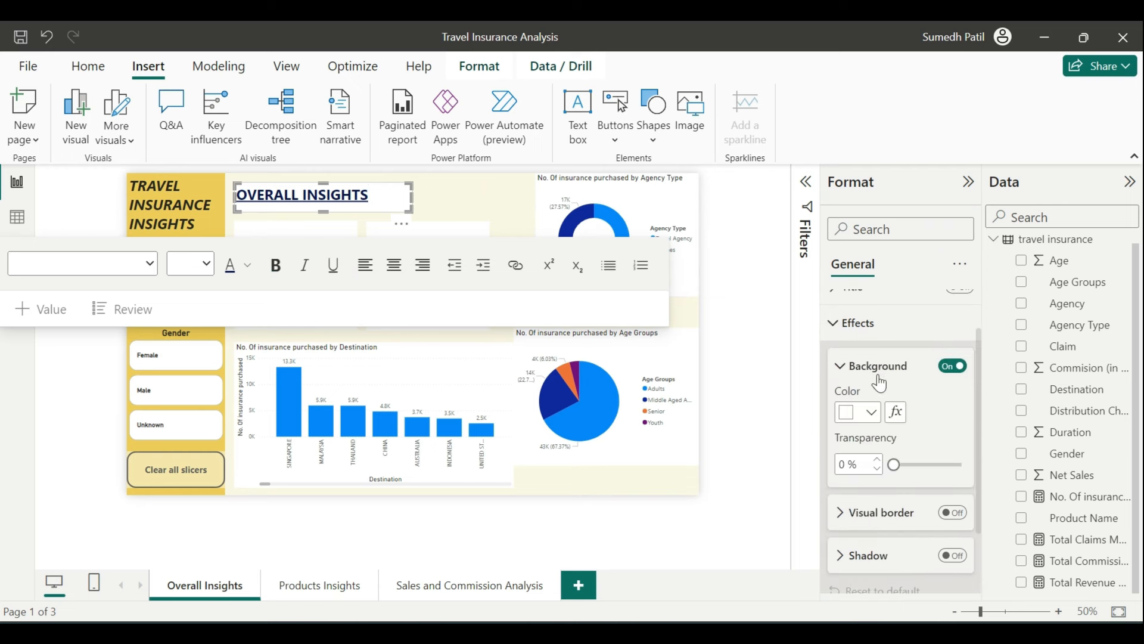
pyautogui.moveTo(894, 465); pyautogui.dragTo(995, 471)
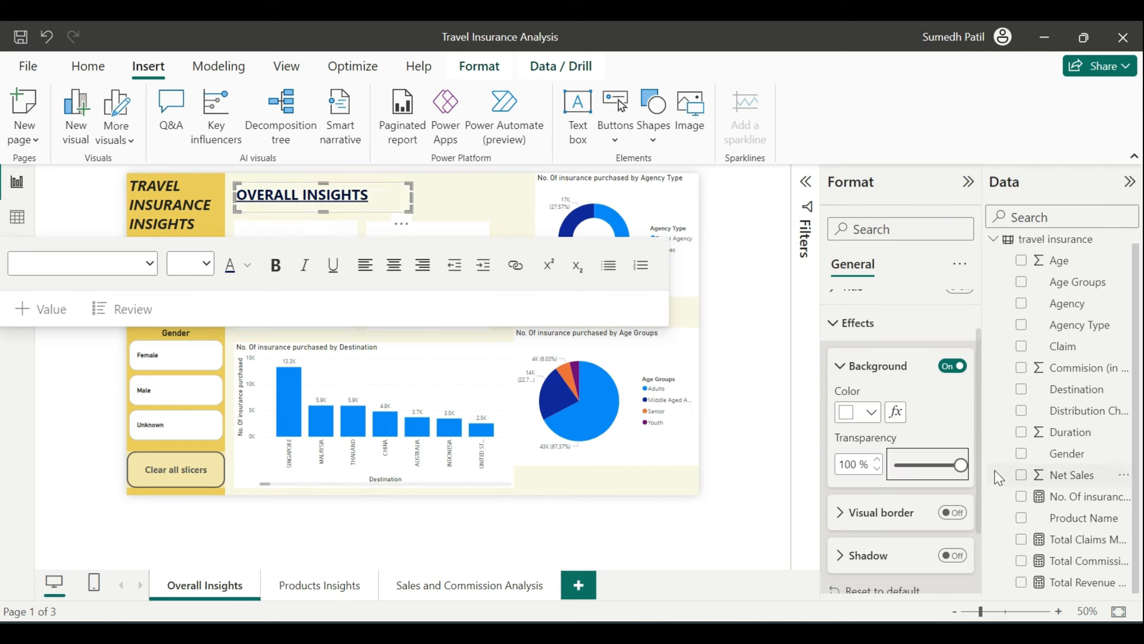
pyautogui.click(595, 474)
# Apply a theme font color to the entire OVERALL INSIGHTS heading and clear the selection
pyautogui.click(365, 195)
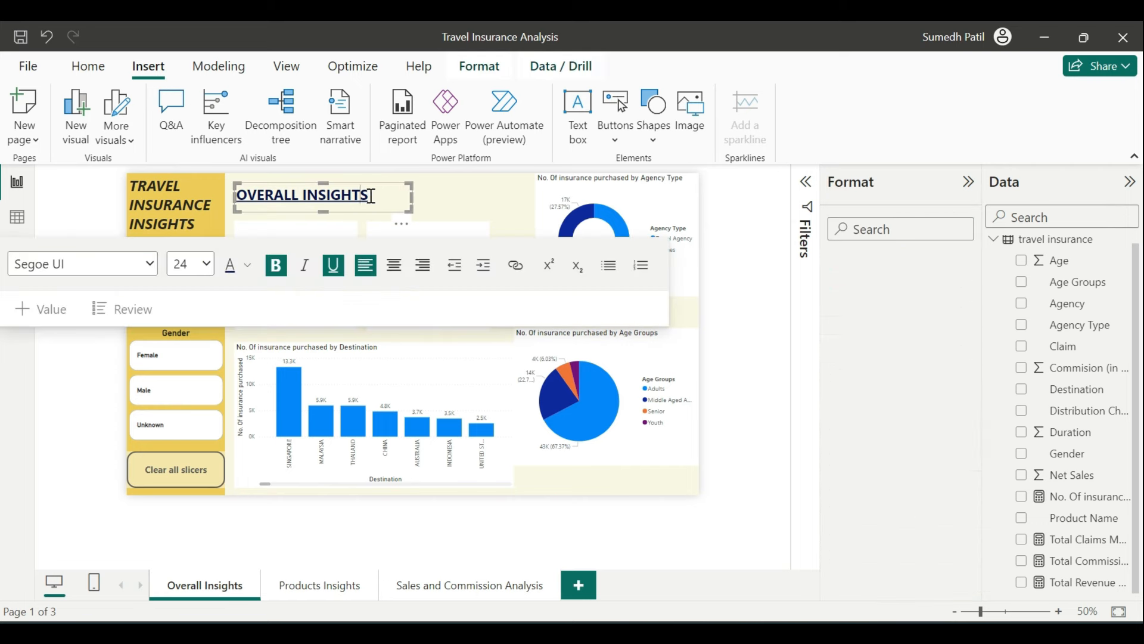
pyautogui.moveTo(368, 195); pyautogui.dragTo(233, 198)
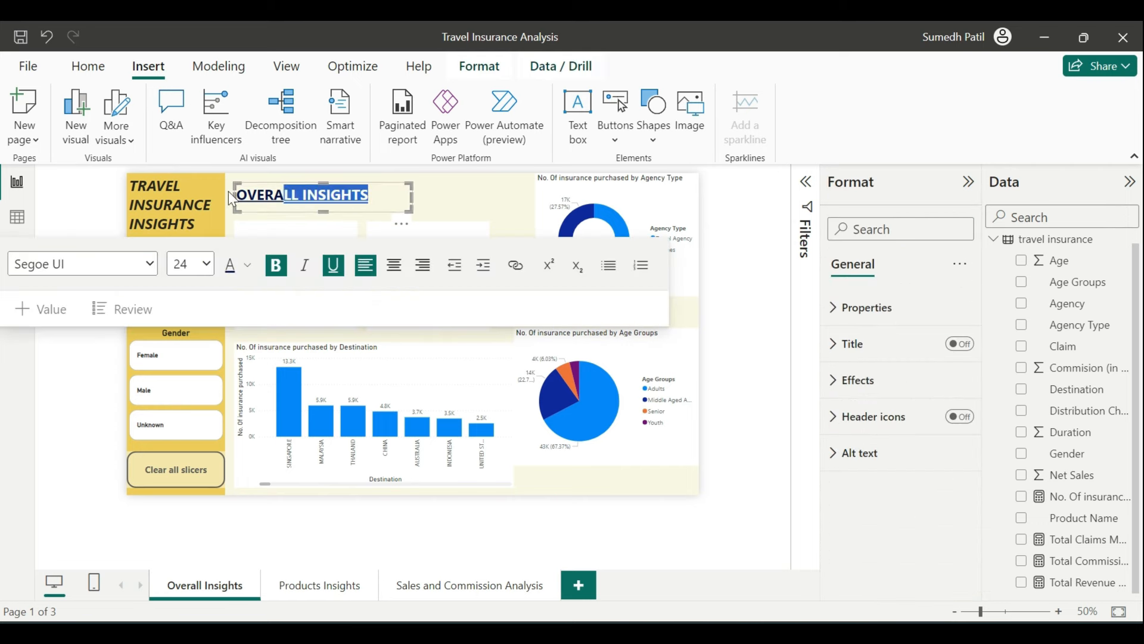
pyautogui.click(247, 264)
pyautogui.click(338, 451)
pyautogui.click(468, 205)
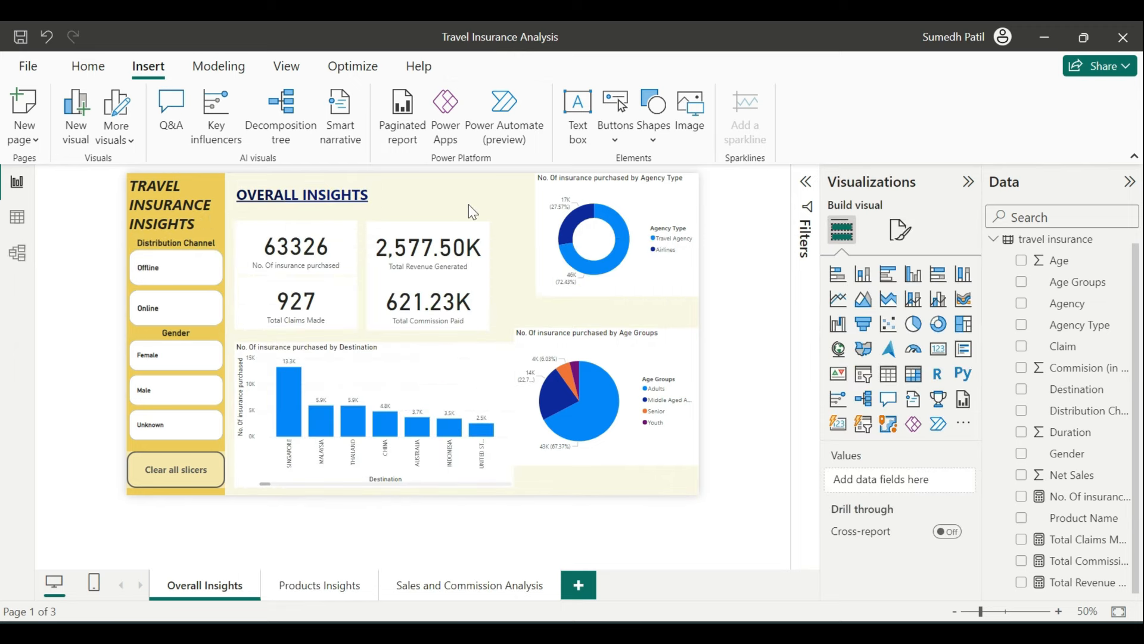
pyautogui.tripleClick(391, 199)
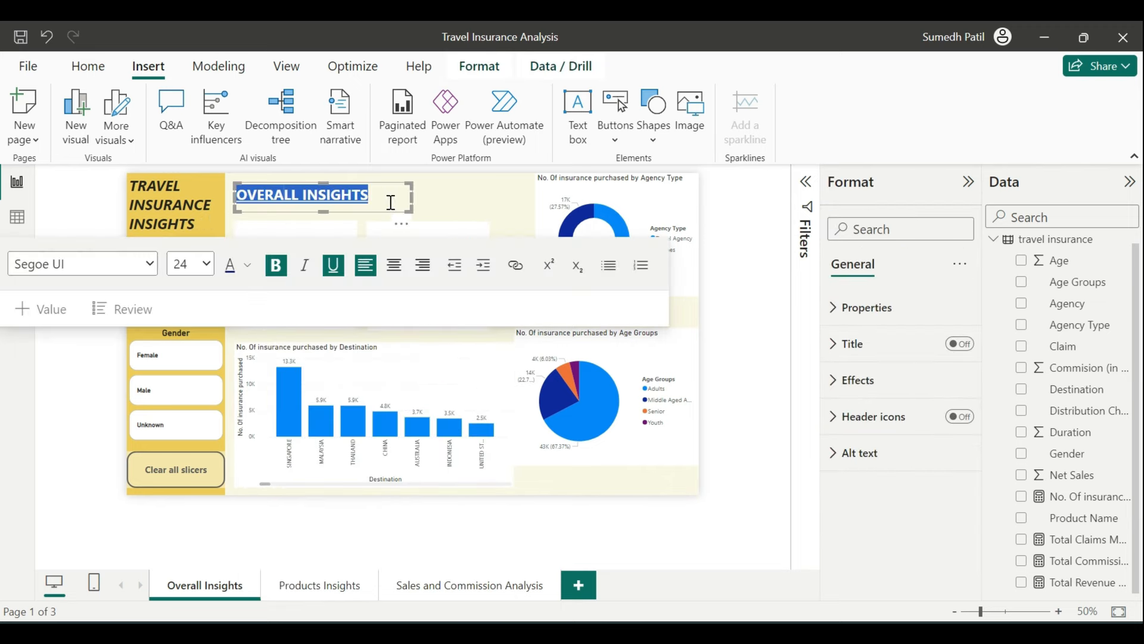
pyautogui.click(248, 265)
pyautogui.click(339, 444)
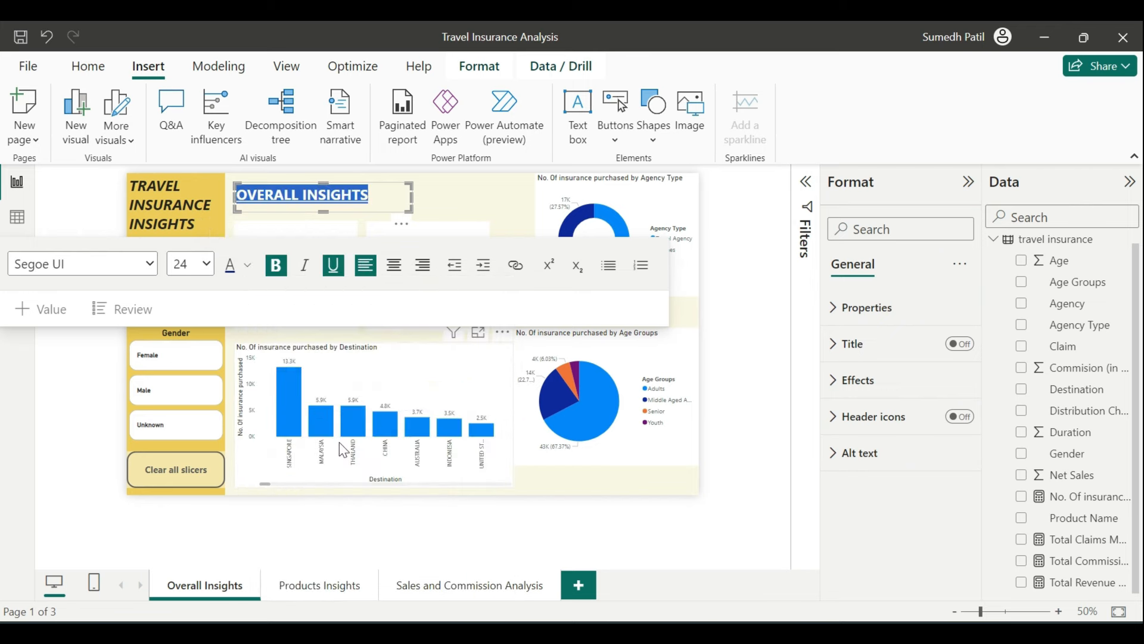
pyautogui.click(476, 196)
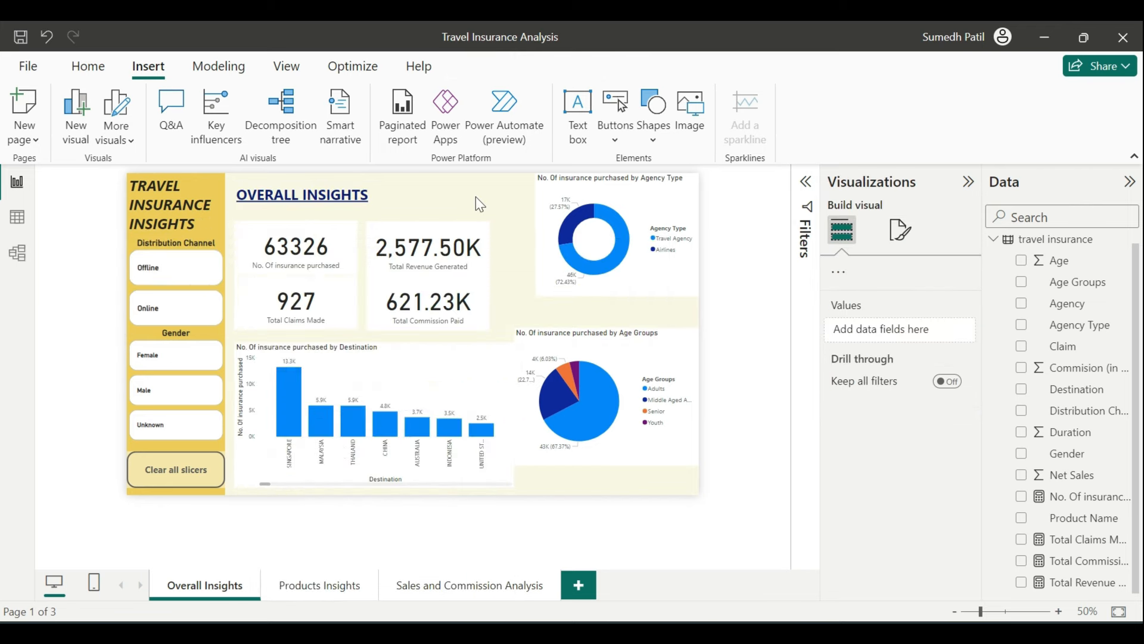
# Narrow the Destination bar chart so its outer edge lines up with the Total Commission Paid card
pyautogui.click(333, 262)
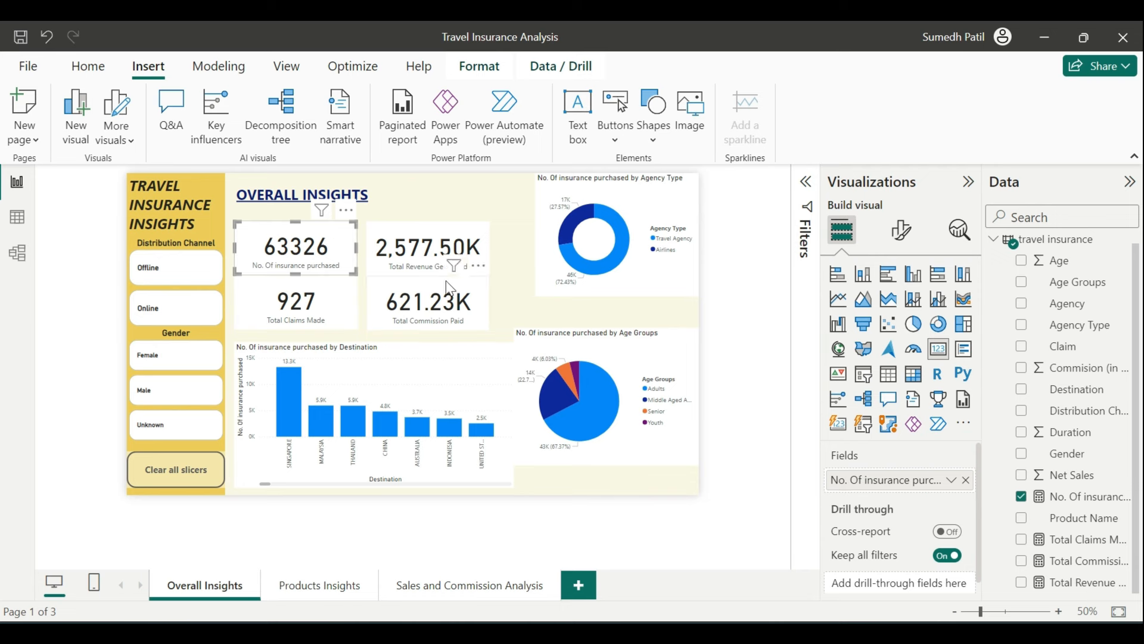
pyautogui.click(474, 355)
pyautogui.moveTo(502, 414); pyautogui.dragTo(487, 416)
# Lower the Age Groups pie chart level with the bar chart, and adjust its width and position to leave a small gap between them
pyautogui.moveTo(598, 350); pyautogui.dragTo(597, 373)
pyautogui.moveTo(514, 420); pyautogui.dragTo(505, 422)
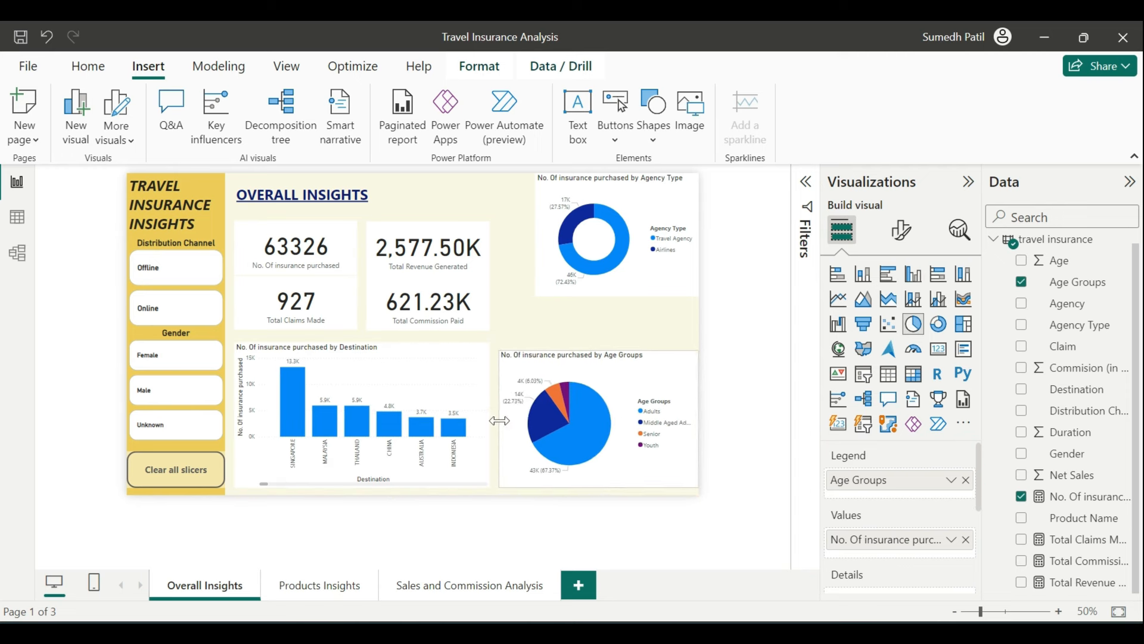
pyautogui.moveTo(639, 348)
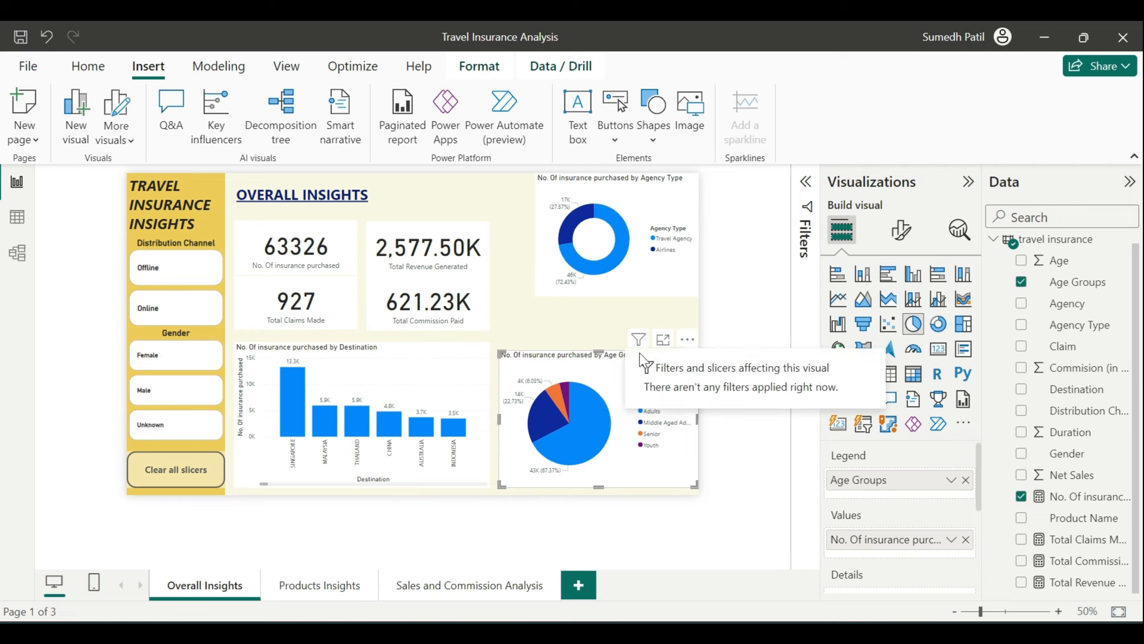
pyautogui.click(616, 378)
pyautogui.moveTo(613, 372); pyautogui.dragTo(607, 372)
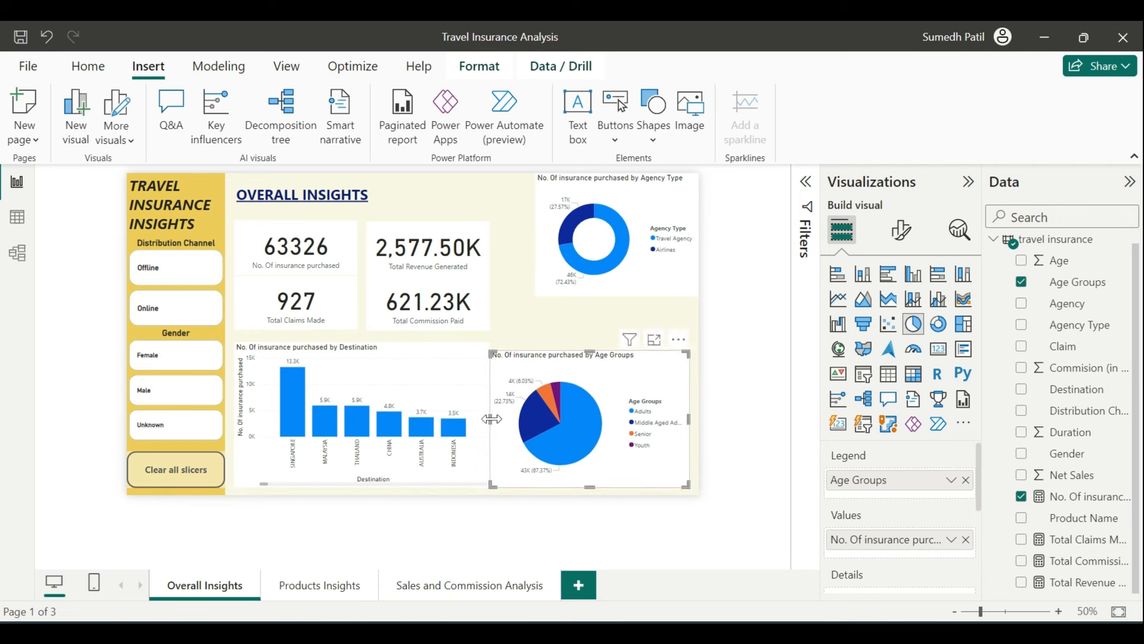
pyautogui.moveTo(491, 419); pyautogui.dragTo(498, 419)
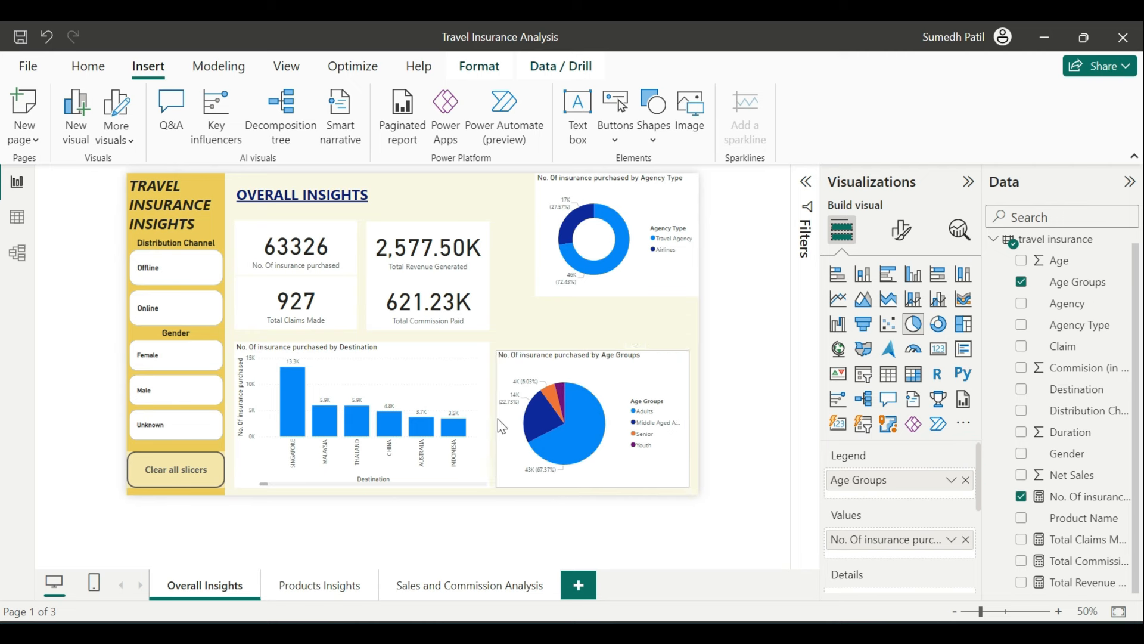
# Move the Agency Type donut chart down above the pie chart, widen it to match the pie's edge, and clear the selection
pyautogui.moveTo(596, 194); pyautogui.dragTo(584, 242)
pyautogui.moveTo(527, 281); pyautogui.dragTo(497, 284)
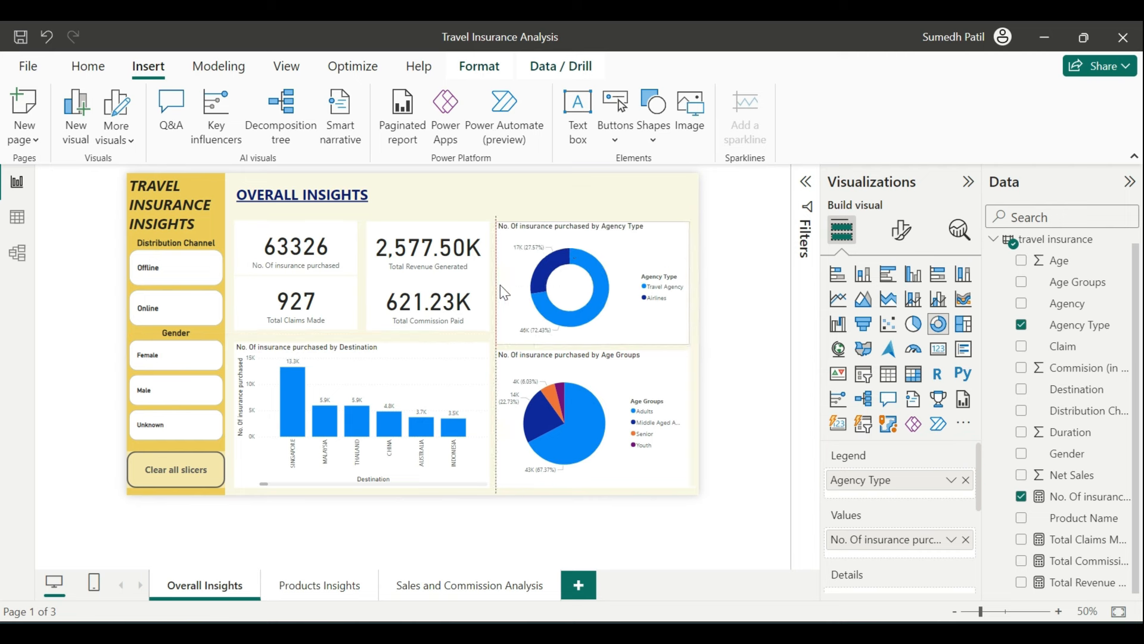
pyautogui.click(535, 195)
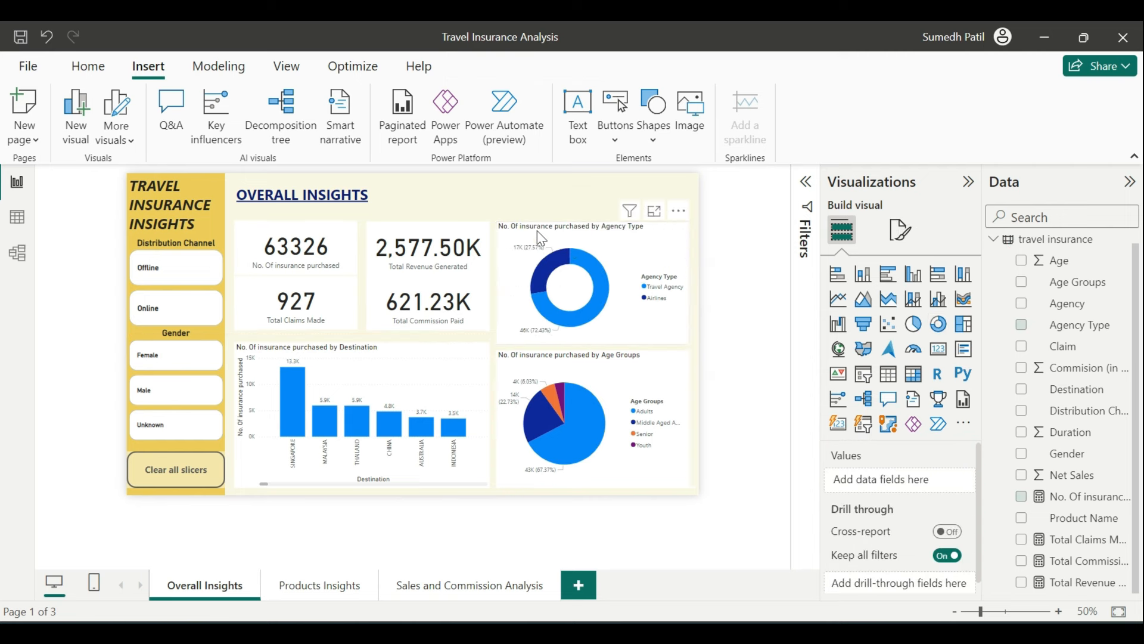
# Move the Total Claims Made and Total Commission Paid cards slightly down to leave a gap below the upper cards
pyautogui.click(340, 298)
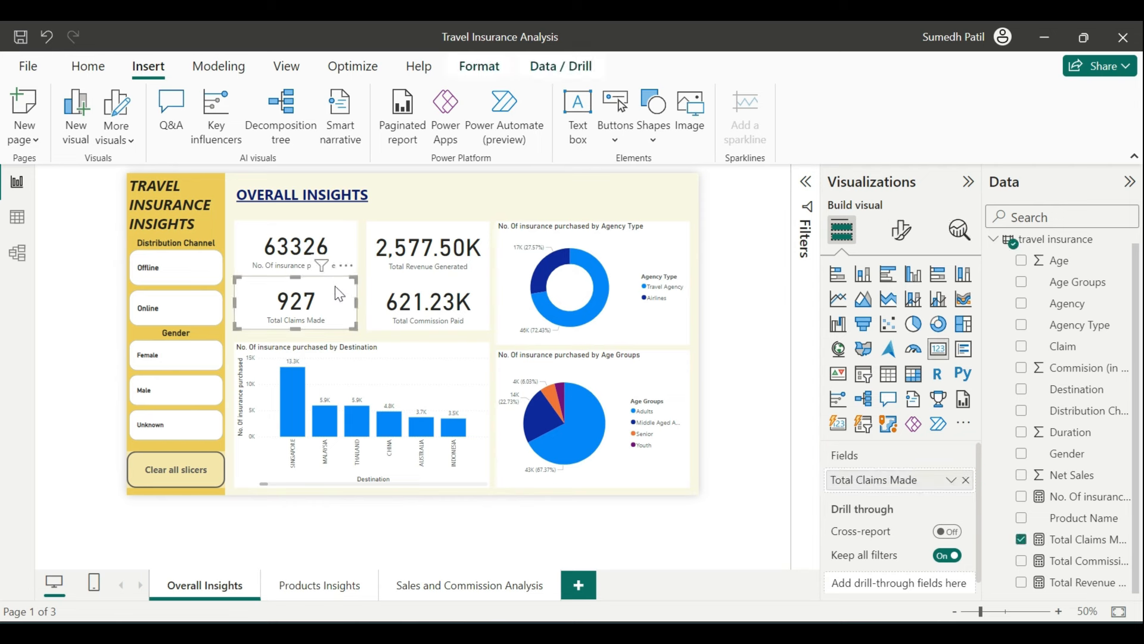
pyautogui.moveTo(336, 287); pyautogui.dragTo(334, 292)
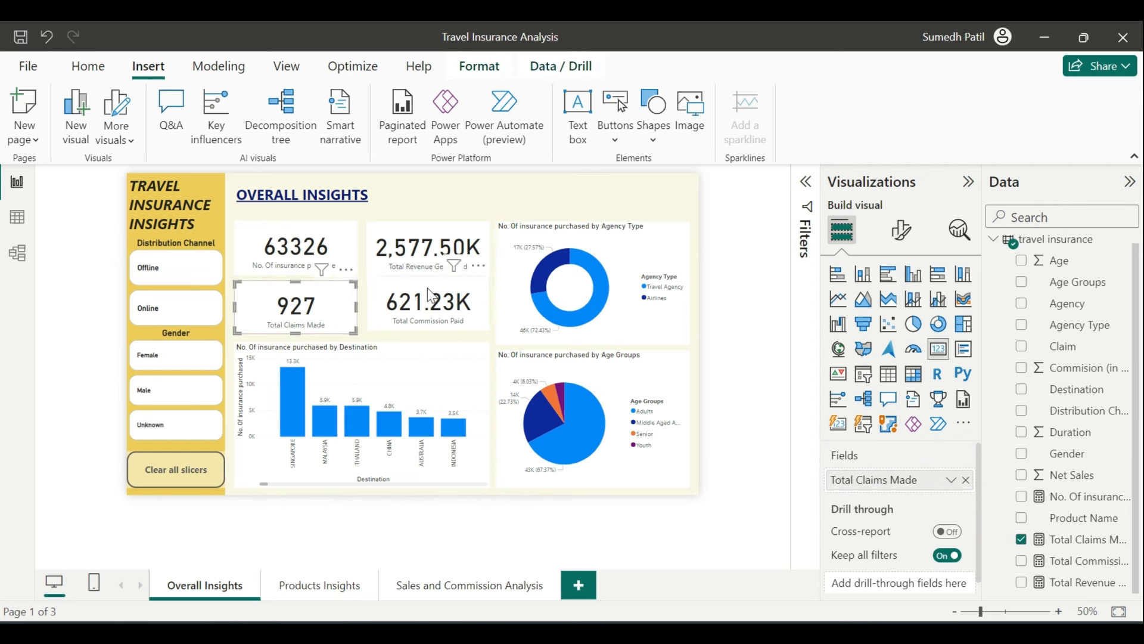
pyautogui.moveTo(427, 288); pyautogui.dragTo(427, 289)
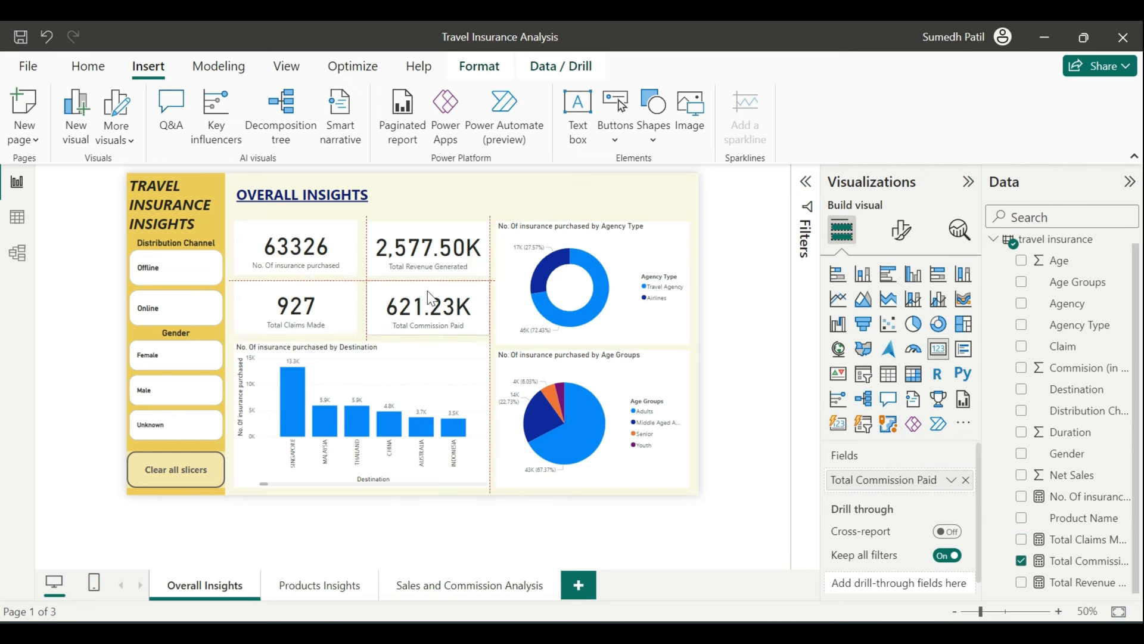
# Turn on the visual border for the No. Of insurance purchased card
pyautogui.click(352, 267)
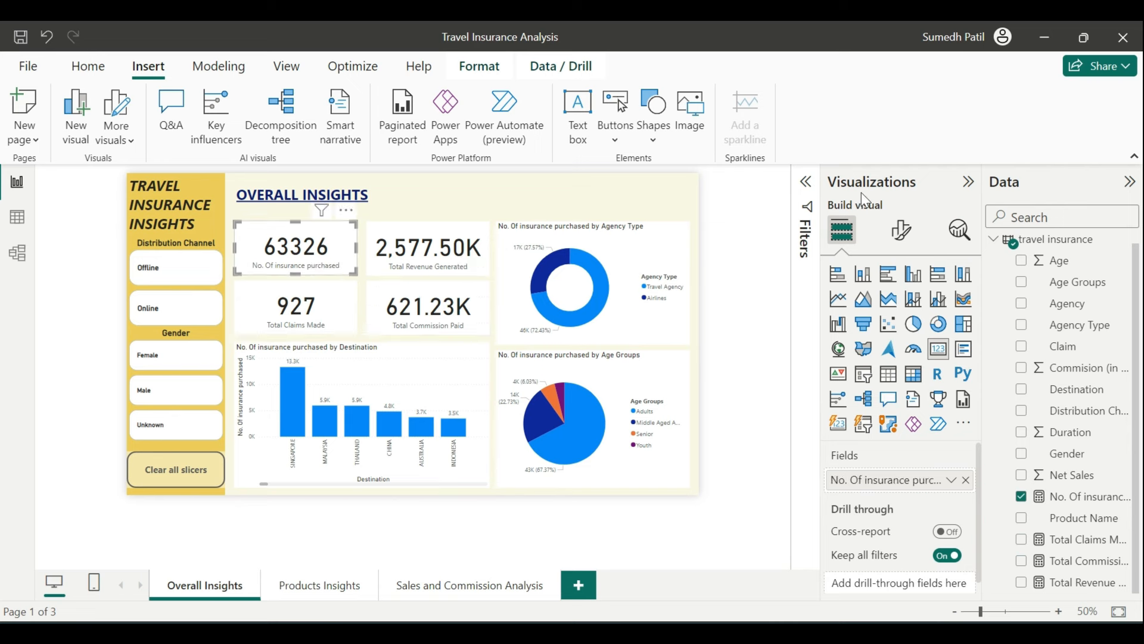
pyautogui.click(901, 232)
pyautogui.click(900, 309)
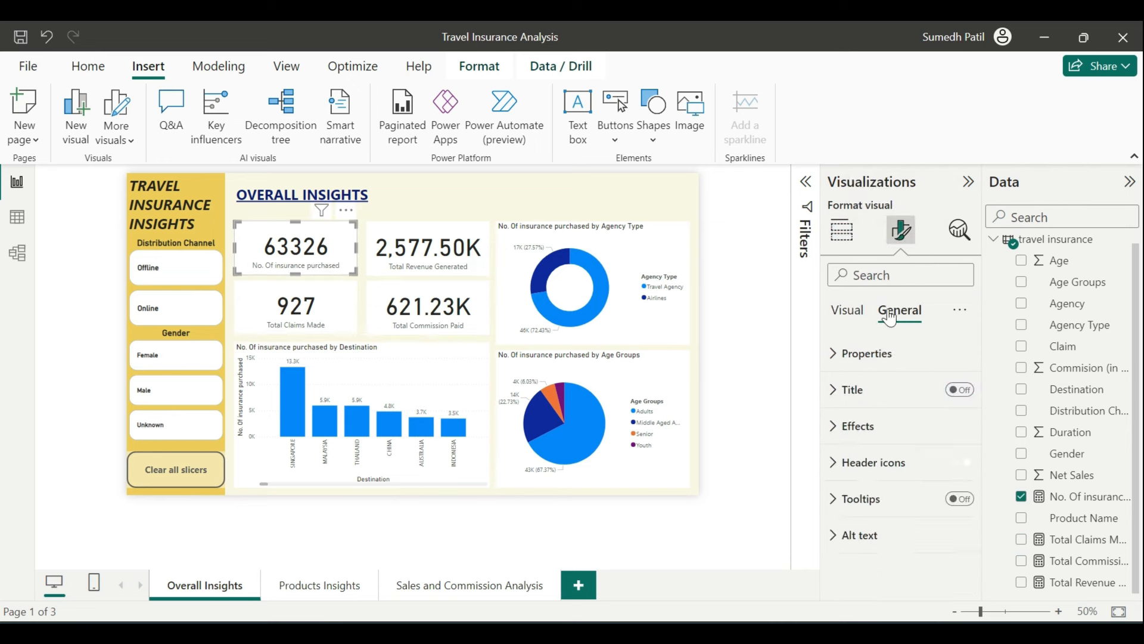
pyautogui.click(864, 427)
pyautogui.scroll(-2, 869, 437)
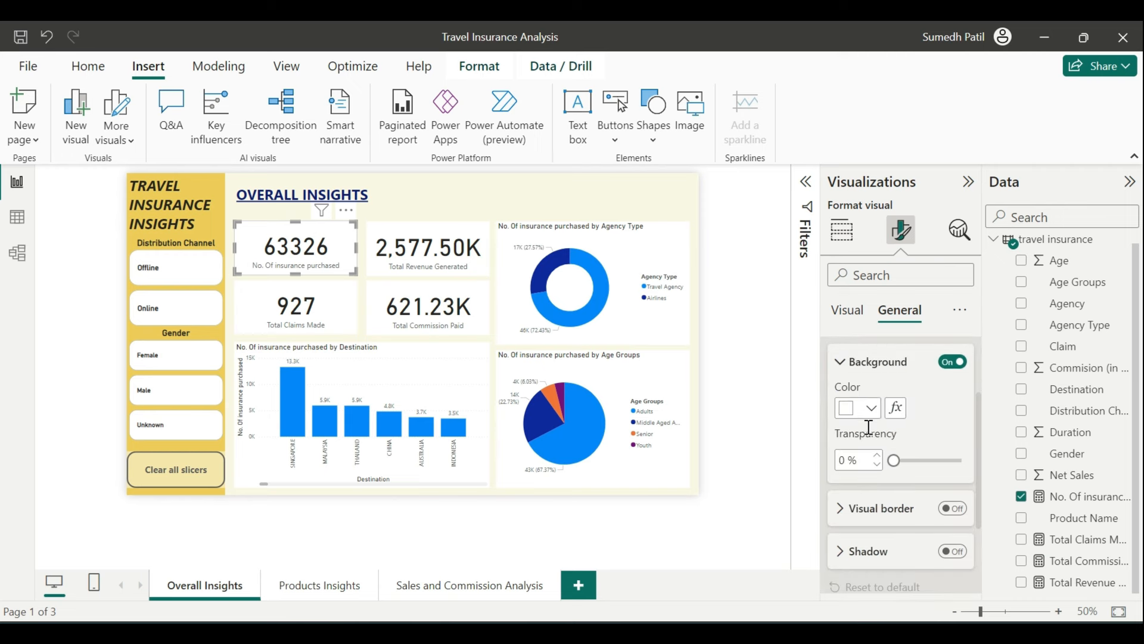
pyautogui.click(953, 510)
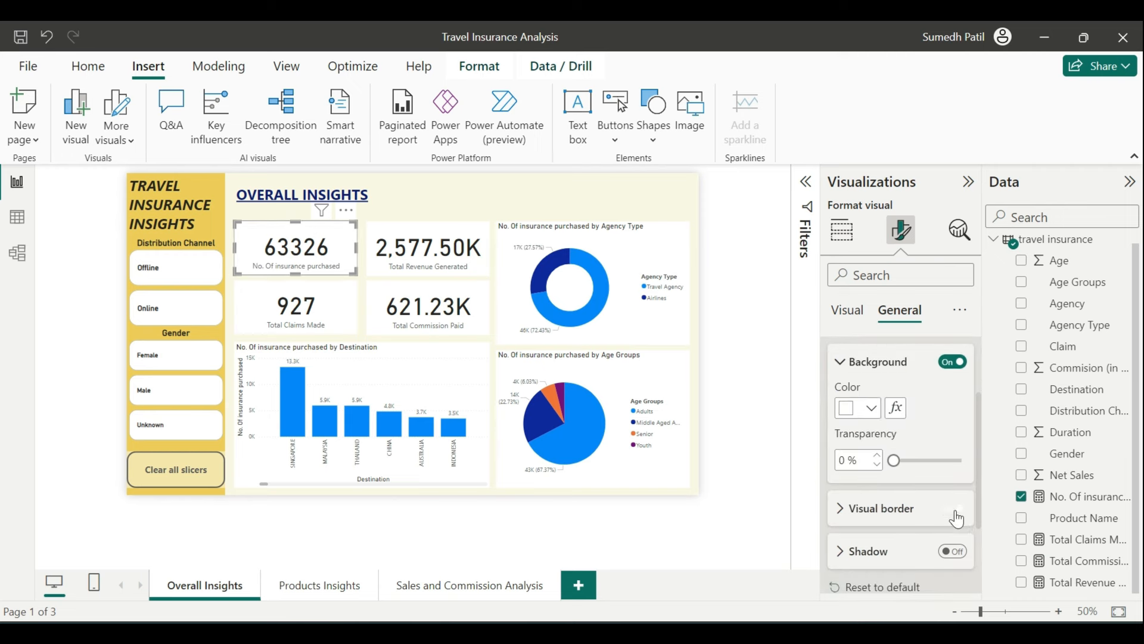
pyautogui.click(868, 417)
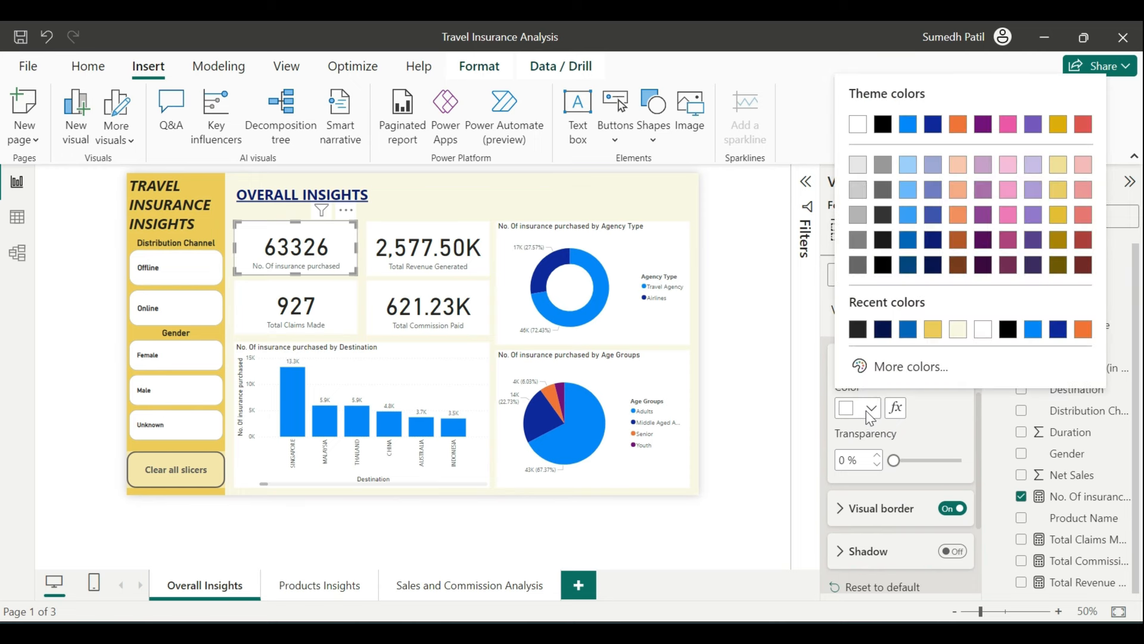
pyautogui.click(915, 369)
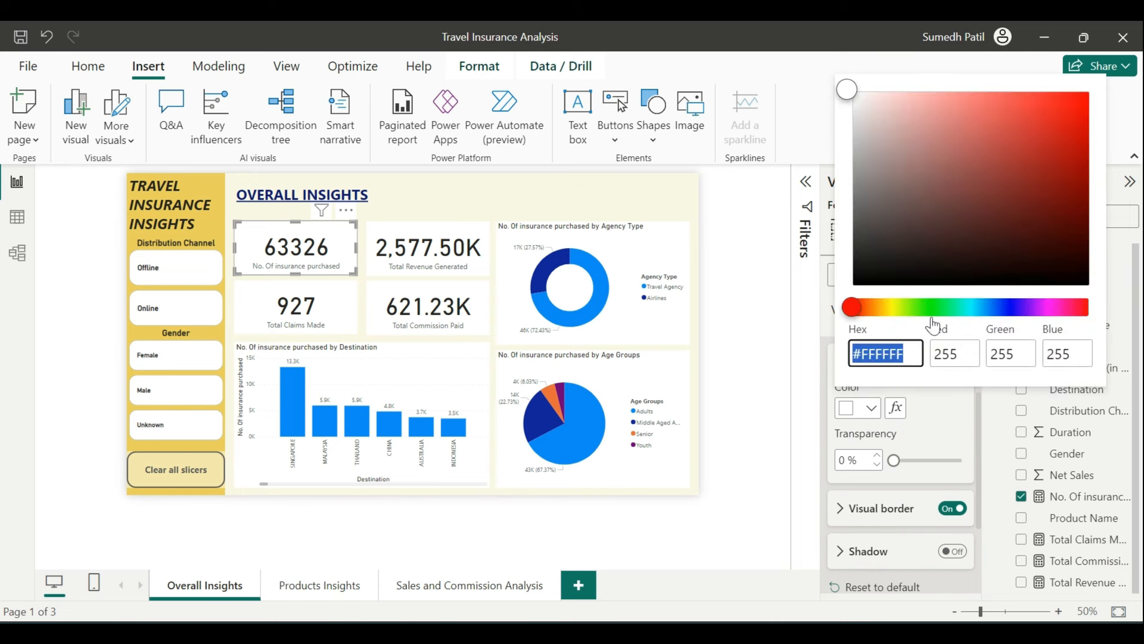
pyautogui.click(928, 380)
pyautogui.click(916, 408)
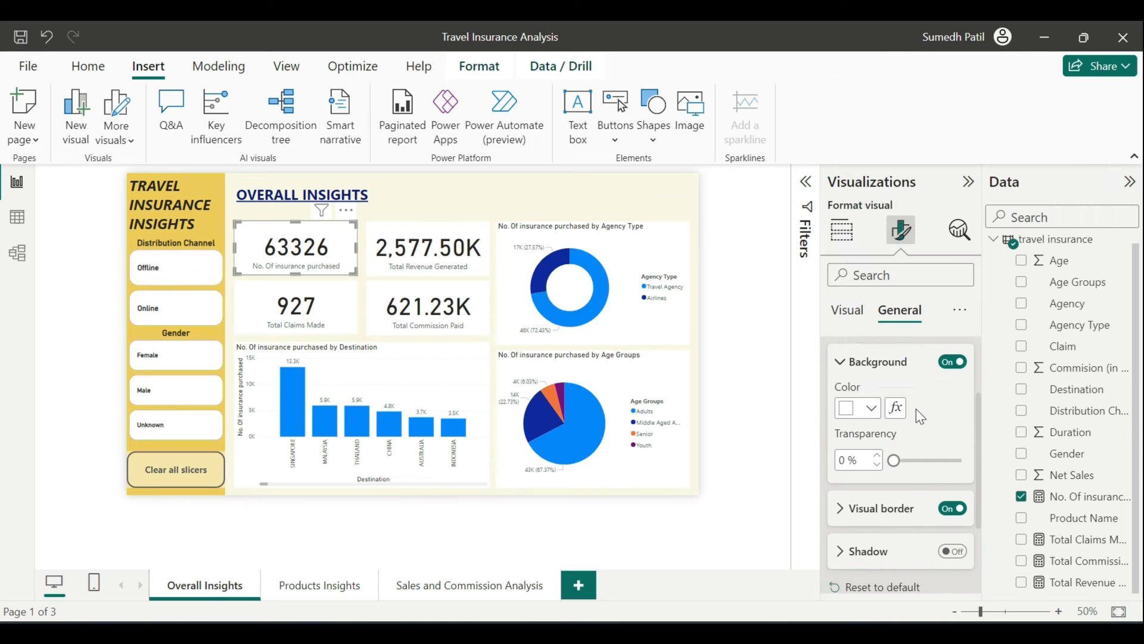
# Set the background colour of the No. Of insurance purchased card to #F6D790
pyautogui.click(870, 408)
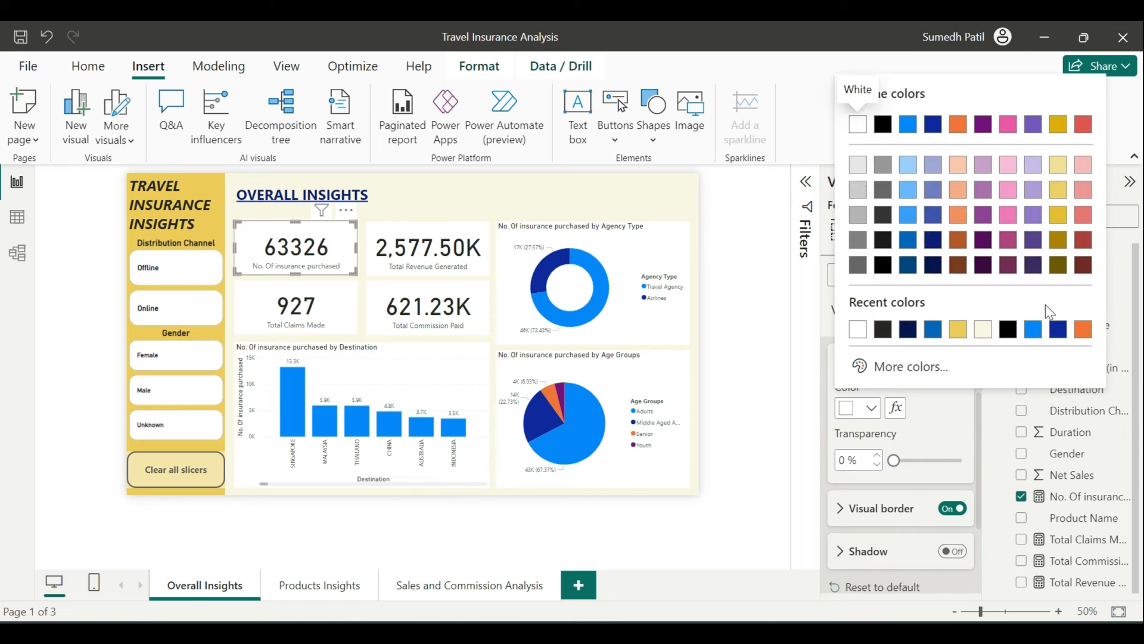
pyautogui.click(1059, 215)
pyautogui.click(850, 410)
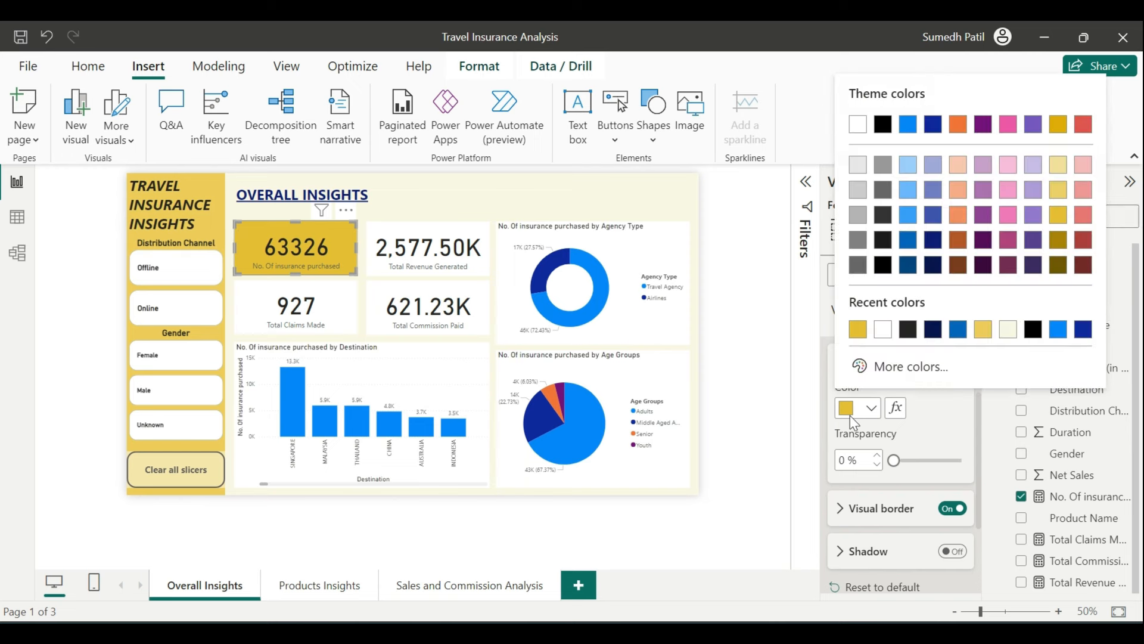
pyautogui.click(882, 366)
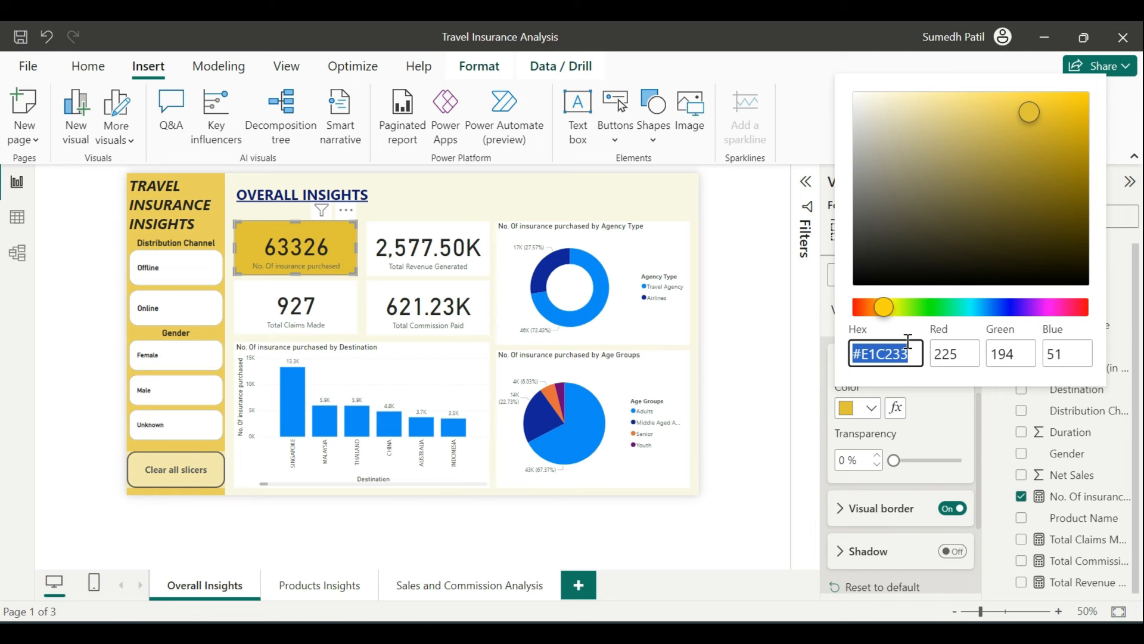
pyautogui.write('F6')
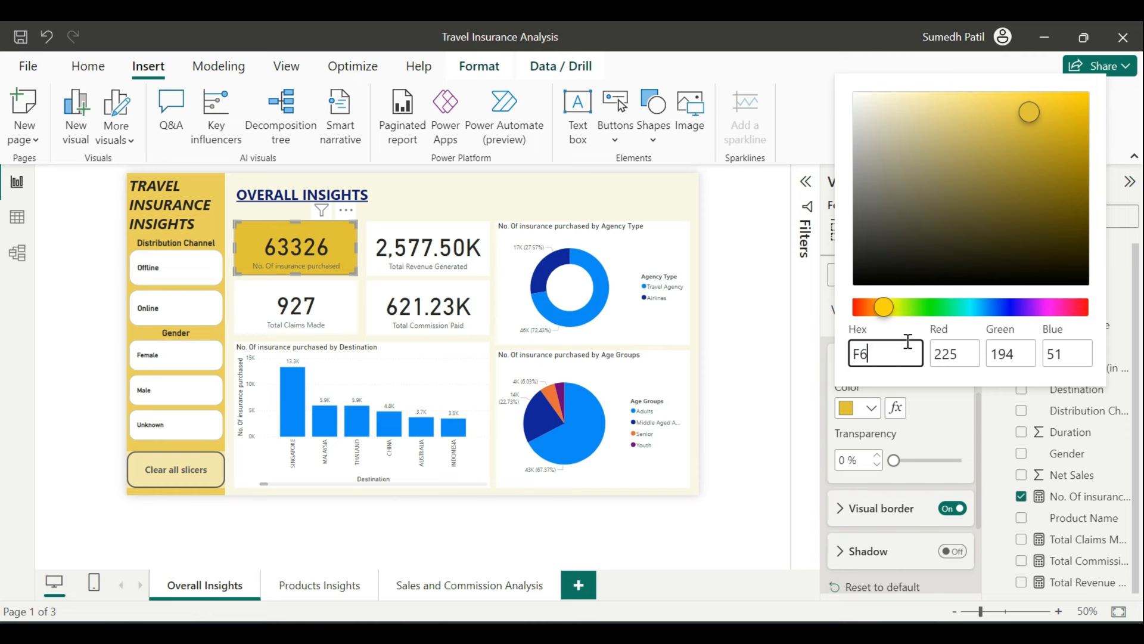
pyautogui.write('D790')
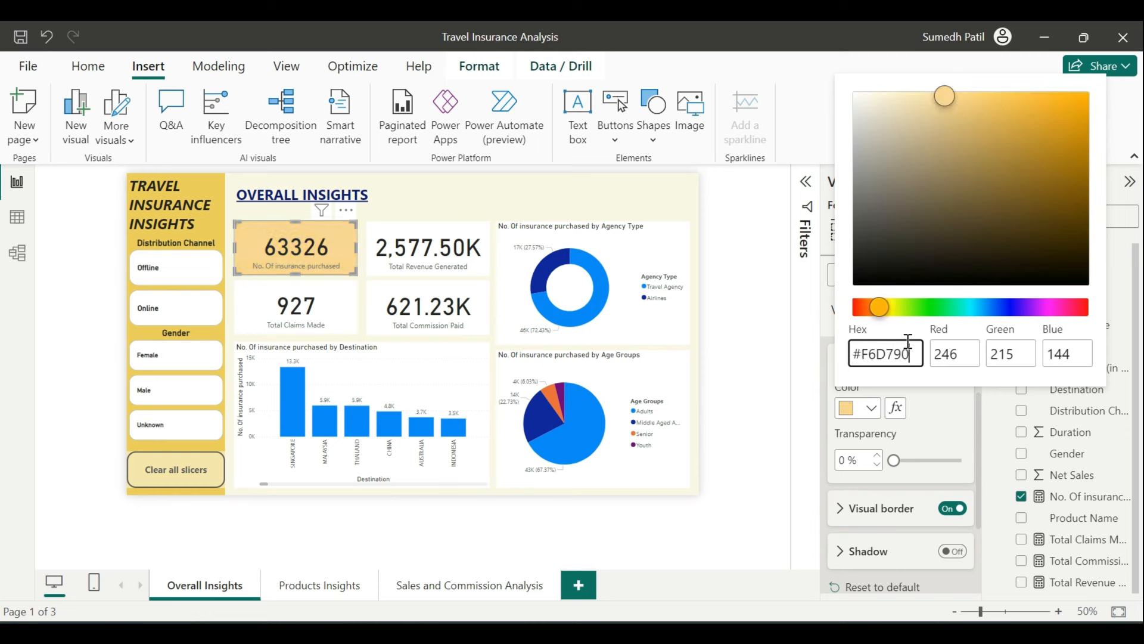
pyautogui.click(756, 384)
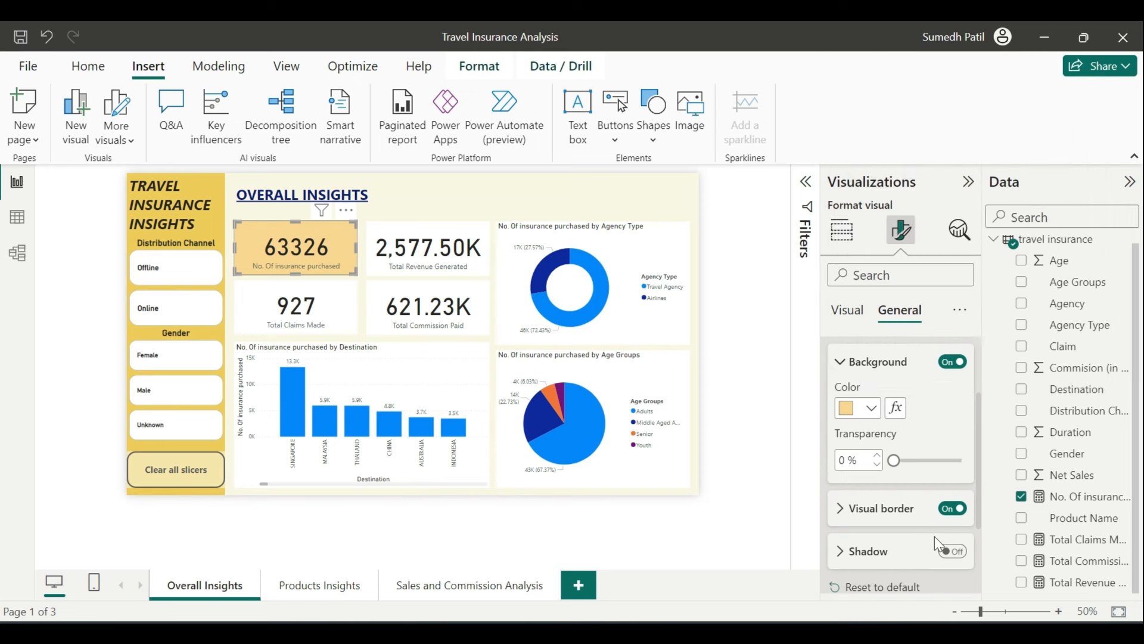
# Change the border colour of the No. Of insurance purchased card to the same light yellow as its background, and clear the selection
pyautogui.click(894, 508)
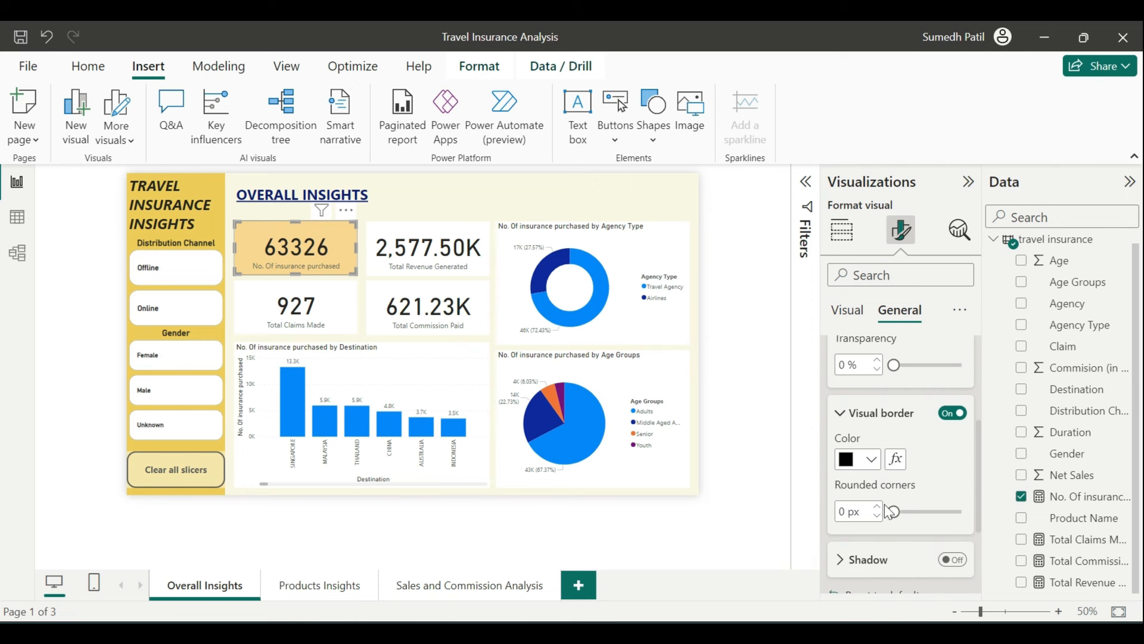
pyautogui.click(861, 448)
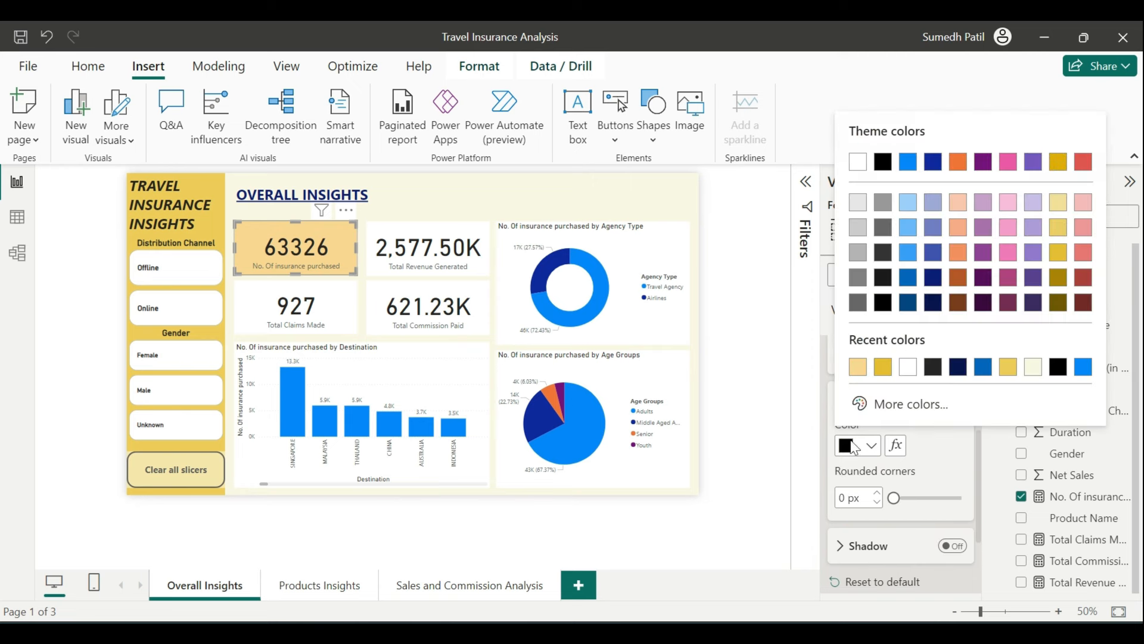
pyautogui.click(858, 367)
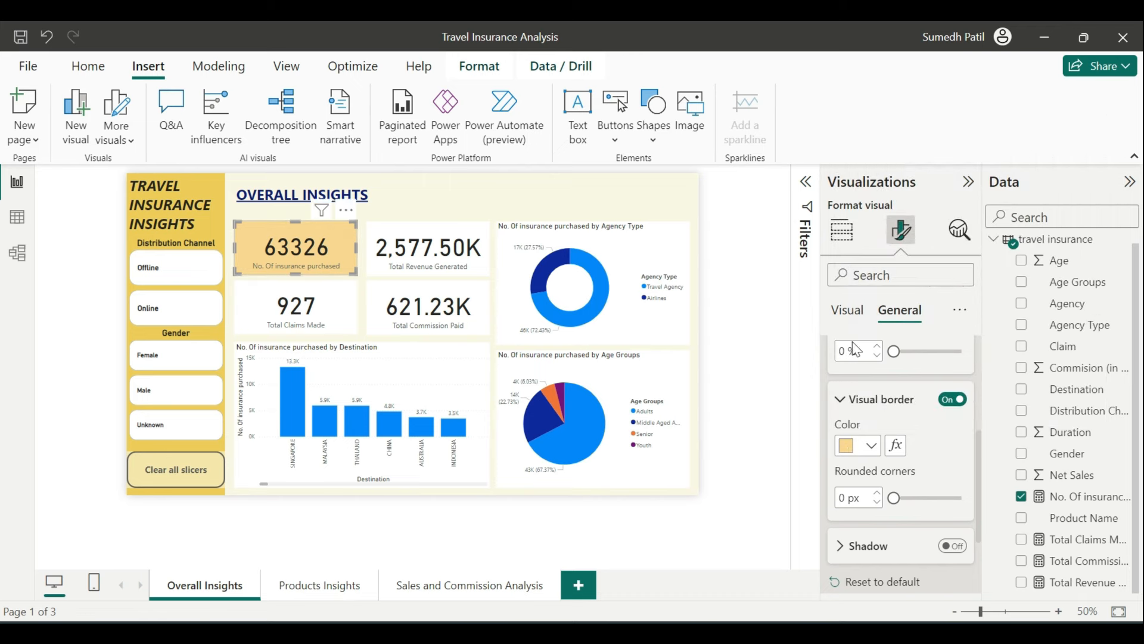
pyautogui.scroll(1, 910, 568)
pyautogui.scroll(-2, 905, 451)
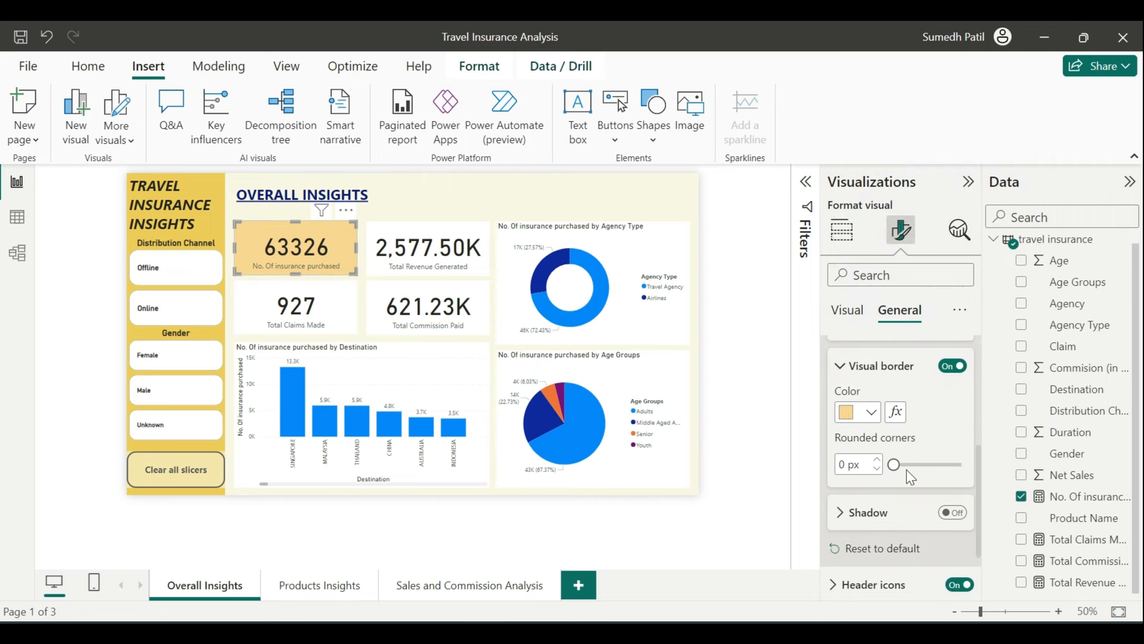
pyautogui.click(699, 356)
# Round the border corners of the No. Of insurance purchased card to 25 px and clear the selection
pyautogui.click(334, 243)
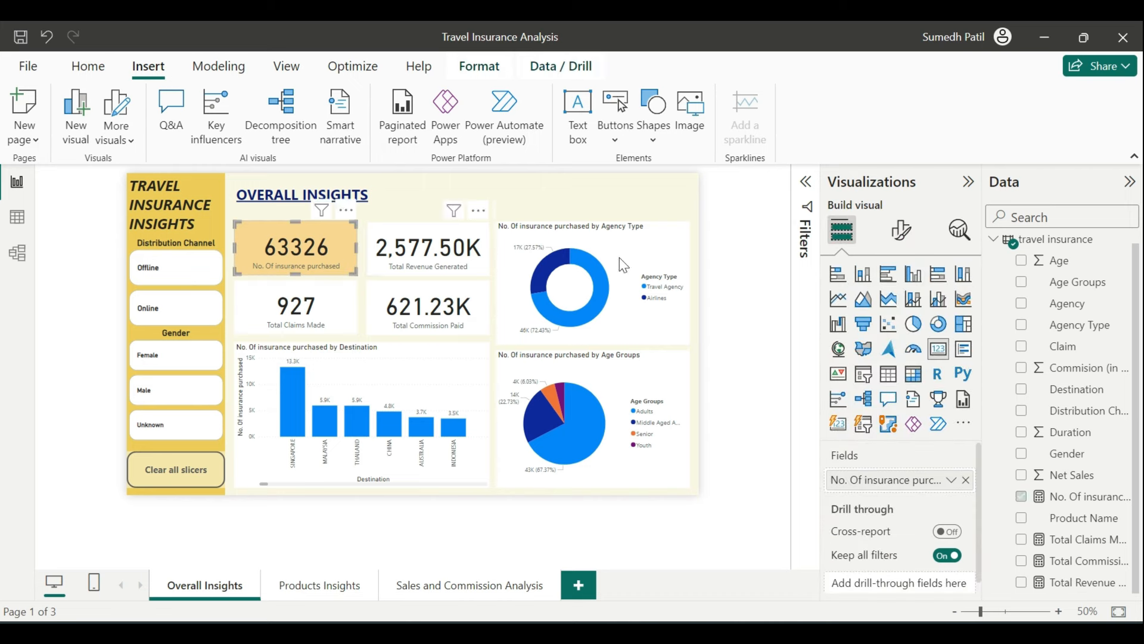
pyautogui.click(905, 236)
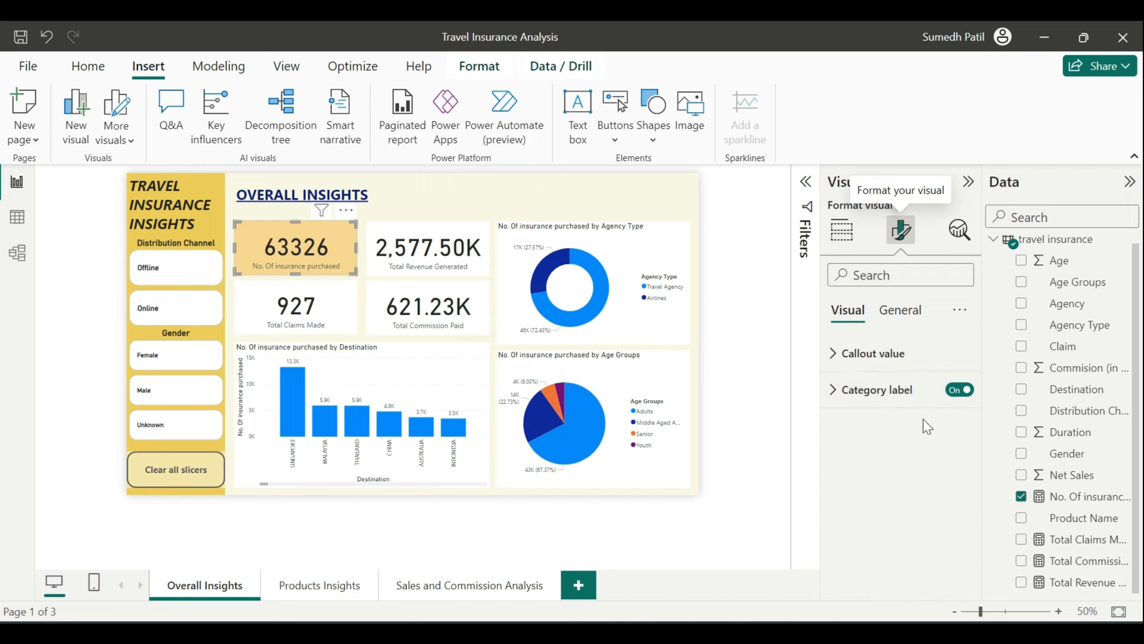
pyautogui.click(900, 310)
pyautogui.click(874, 426)
pyautogui.scroll(-3, 888, 465)
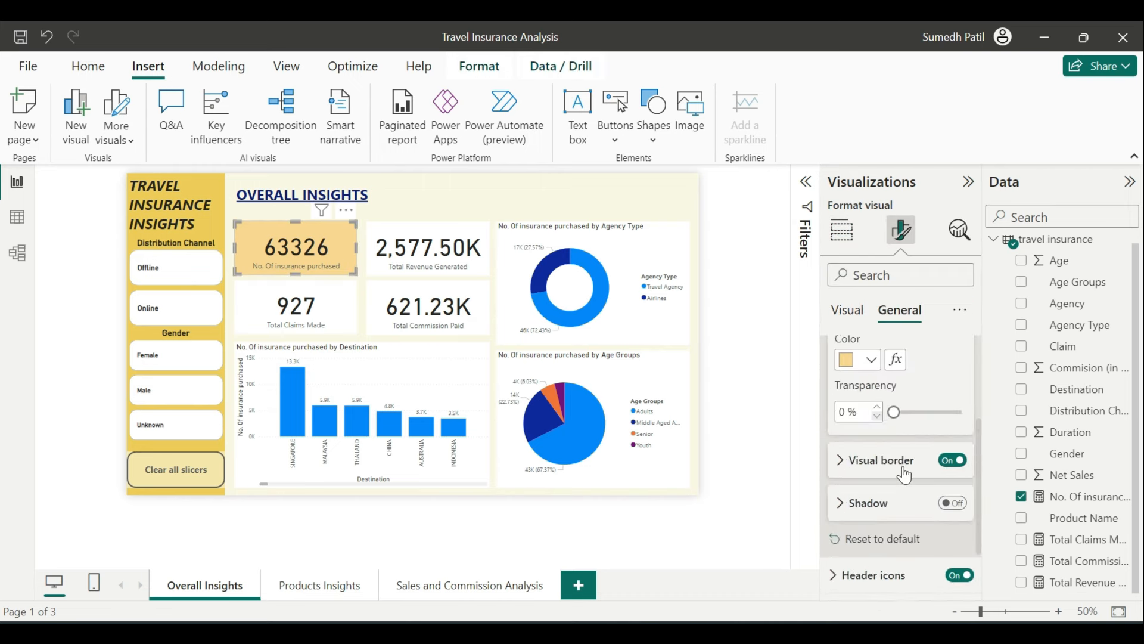
pyautogui.click(893, 470)
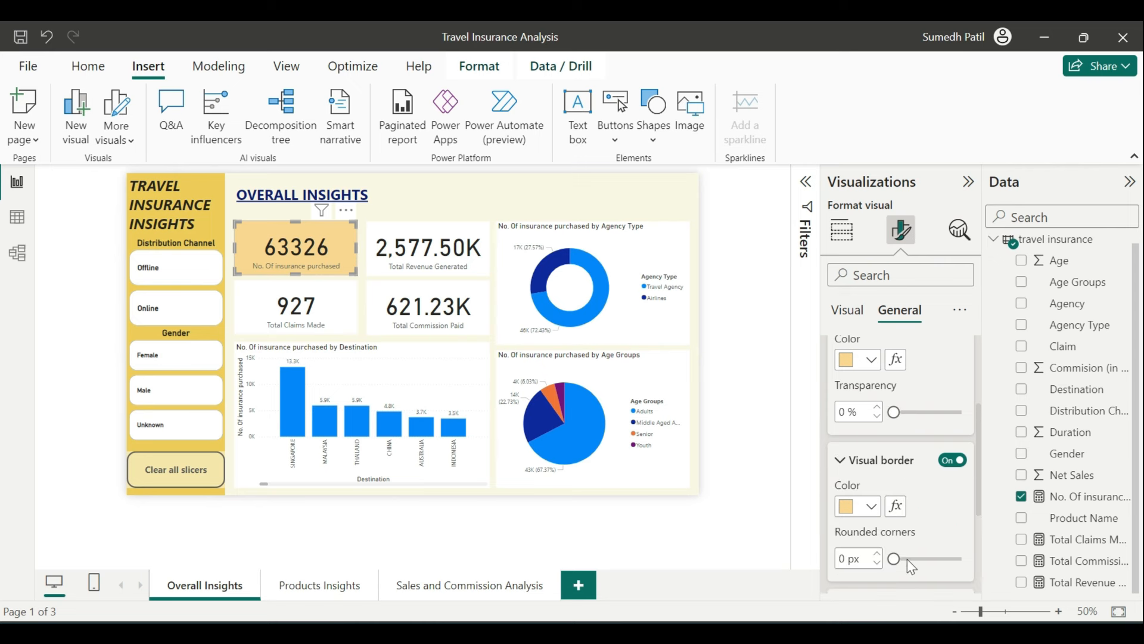
pyautogui.moveTo(907, 559); pyautogui.dragTo(947, 559)
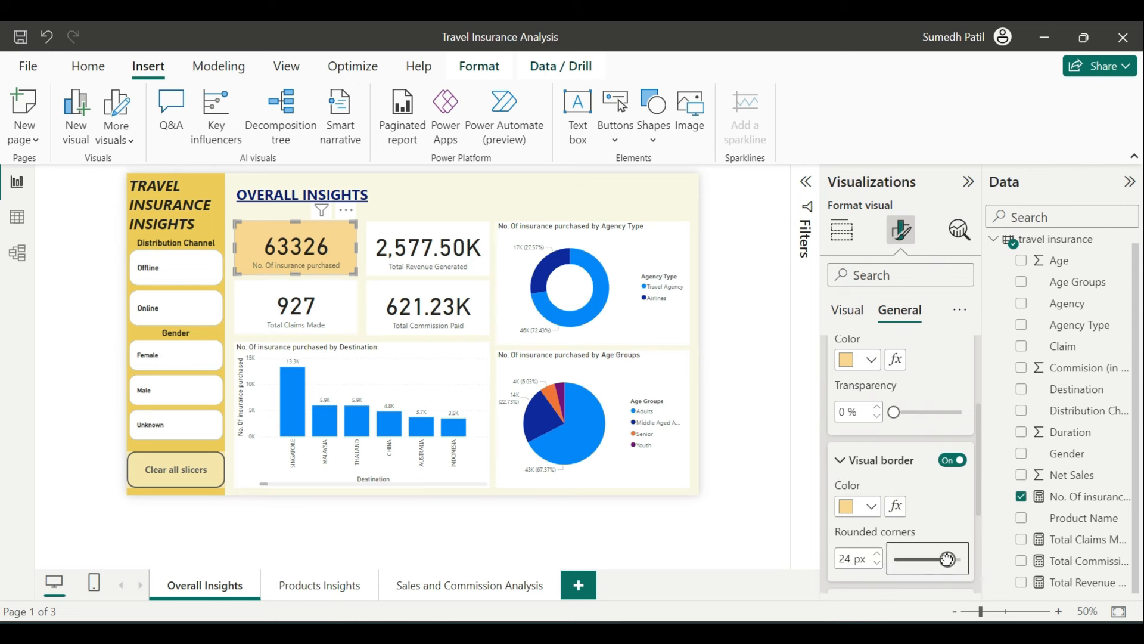
pyautogui.click(878, 557)
pyautogui.scroll(-2, 911, 498)
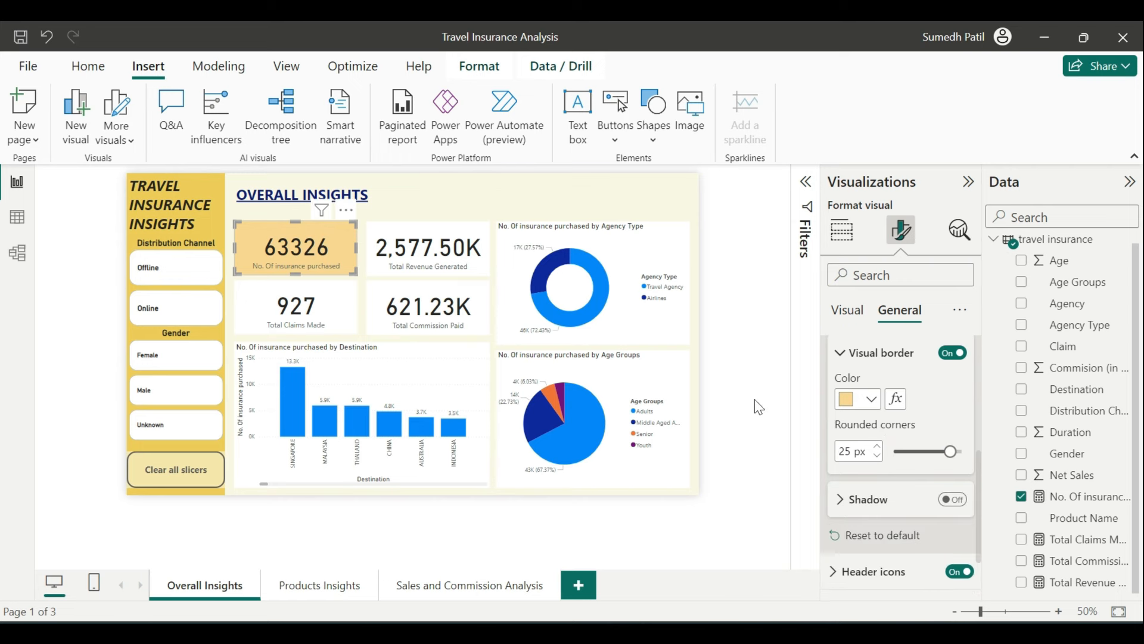
pyautogui.click(755, 401)
pyautogui.click(339, 235)
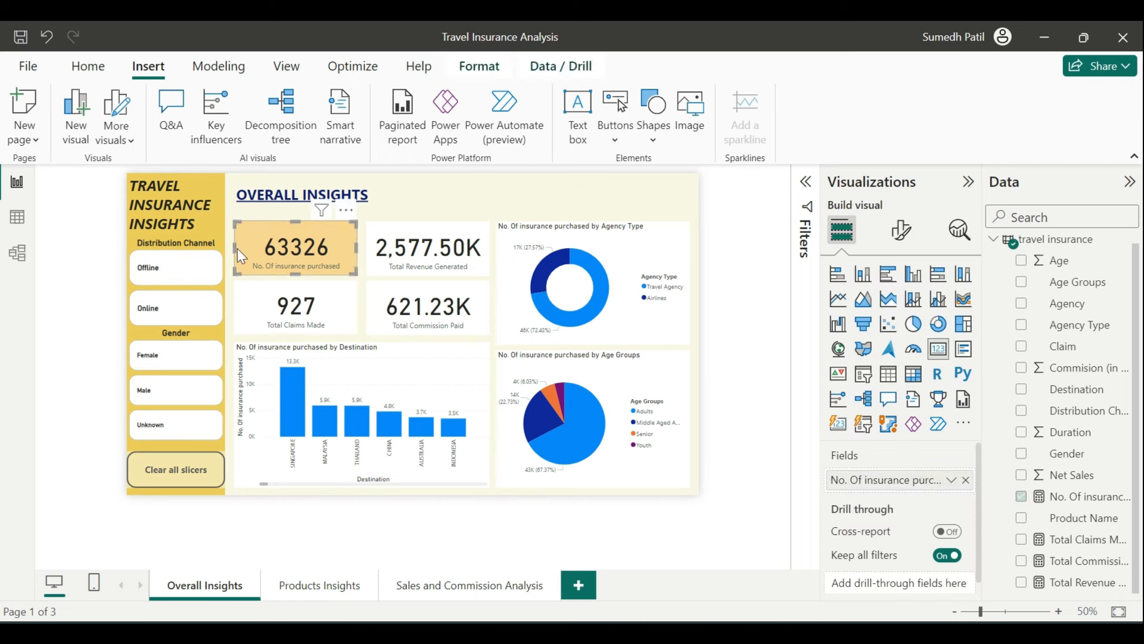
pyautogui.click(720, 323)
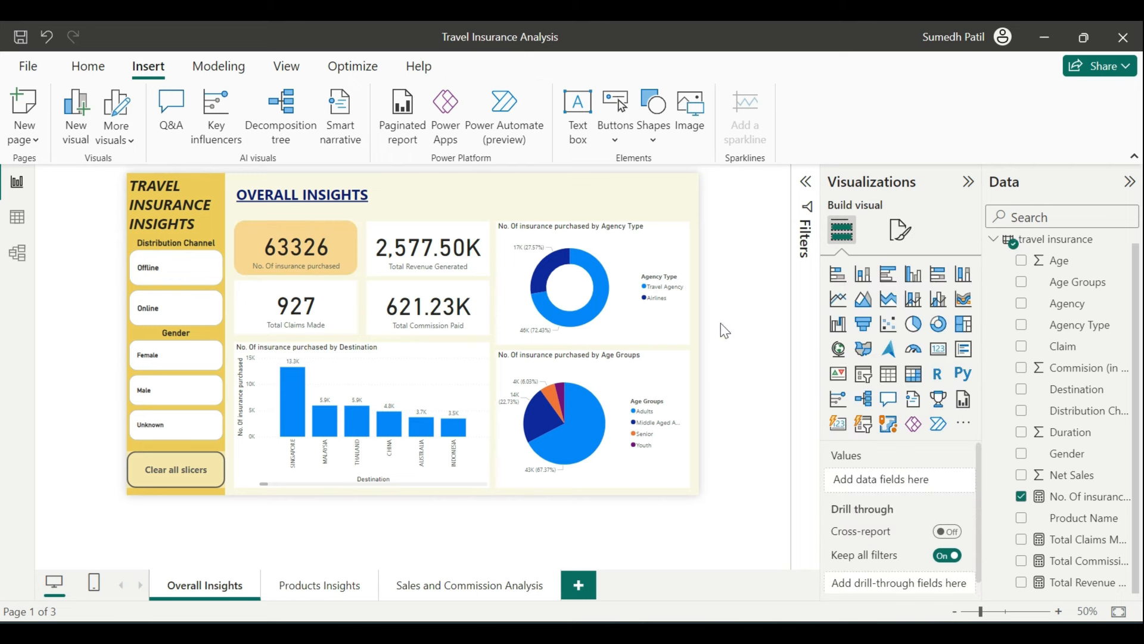
# Turn on the shadow effect for the No. Of insurance purchased card and clear the selection
pyautogui.click(352, 262)
pyautogui.click(901, 229)
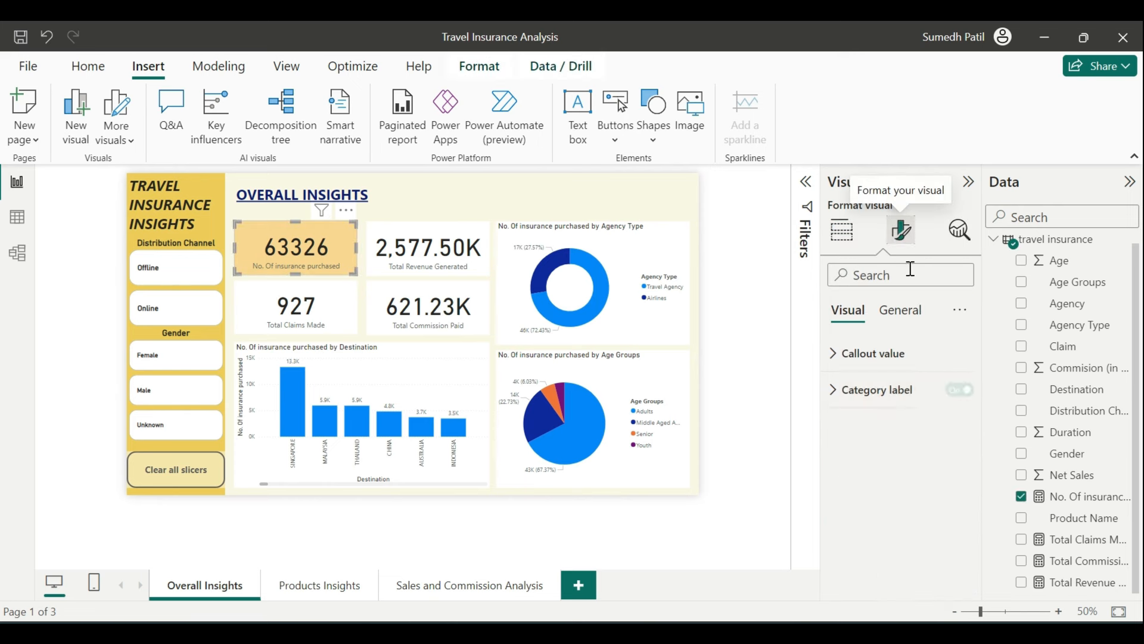
pyautogui.click(904, 311)
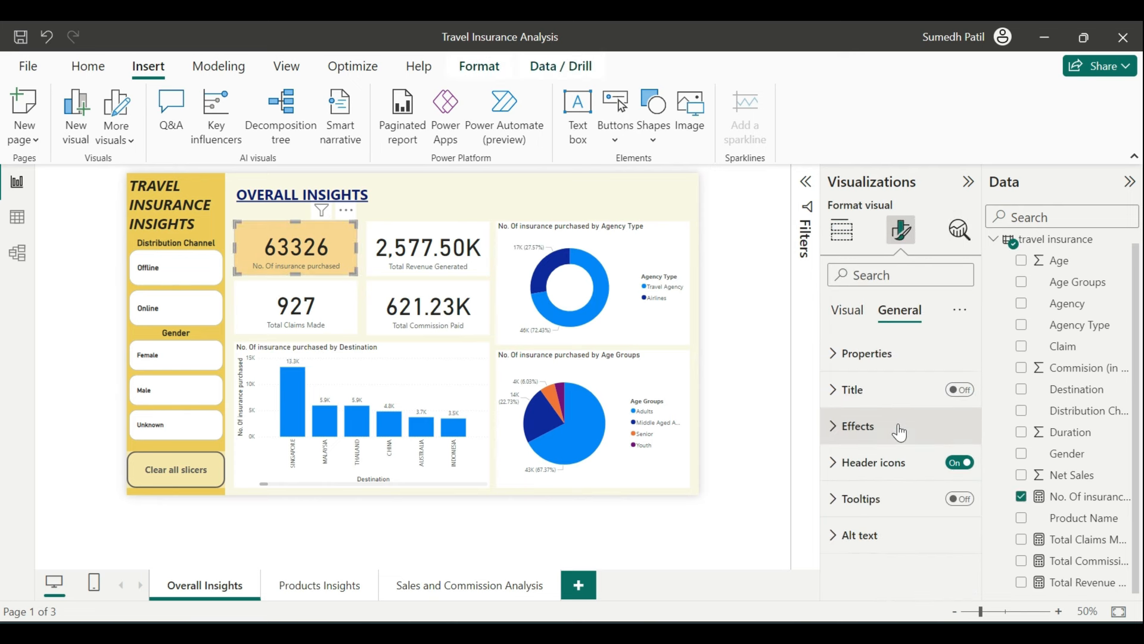
pyautogui.click(900, 428)
pyautogui.scroll(-3, 894, 423)
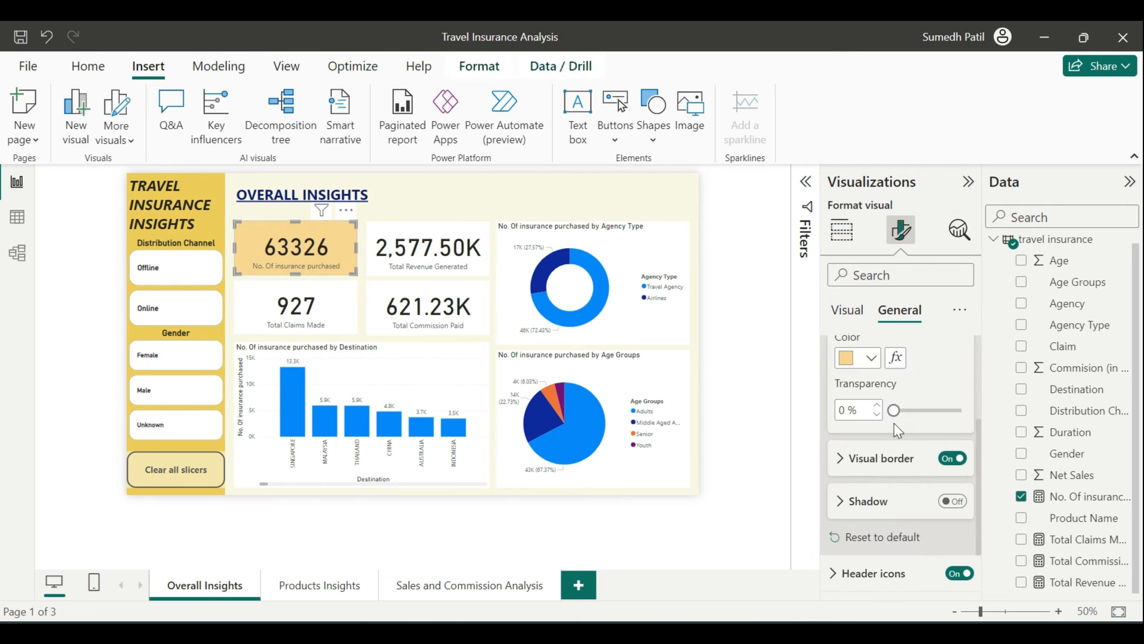
pyautogui.click(954, 500)
pyautogui.click(766, 345)
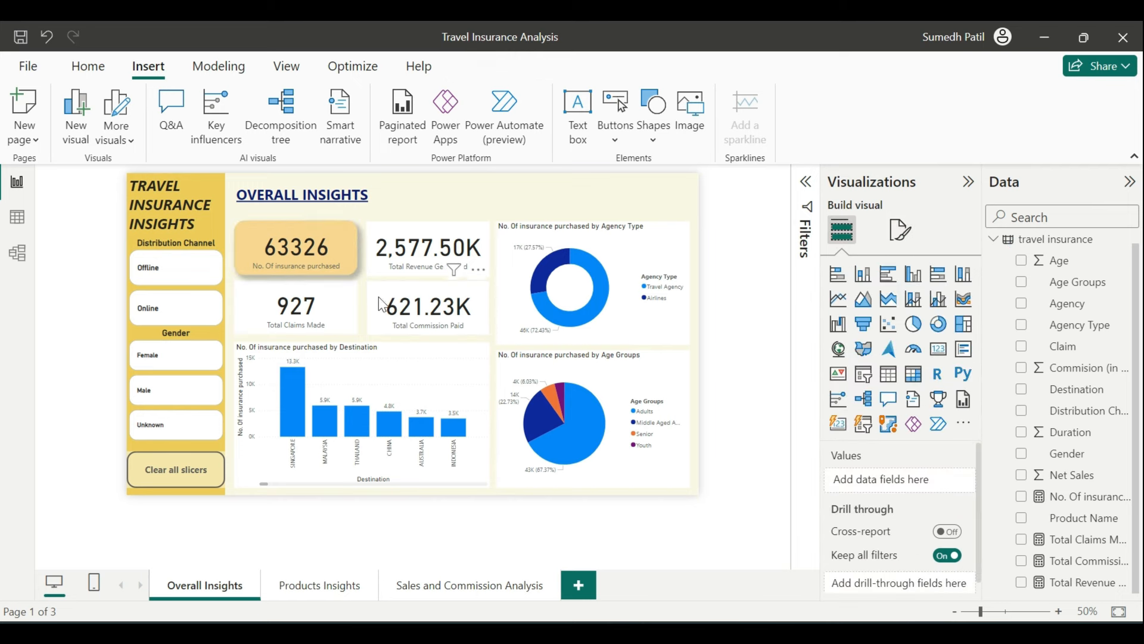
# Copy the No. Of insurance purchased card's styling to the Total Revenue Generated and Total Claims Made cards with Format painter
pyautogui.click(294, 264)
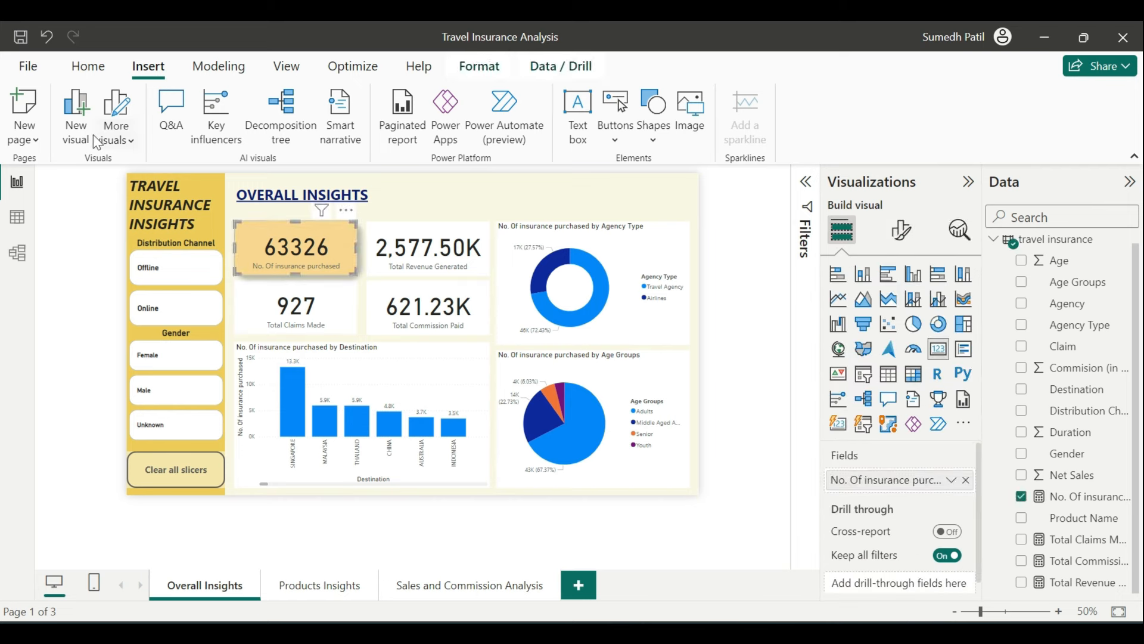
pyautogui.click(88, 66)
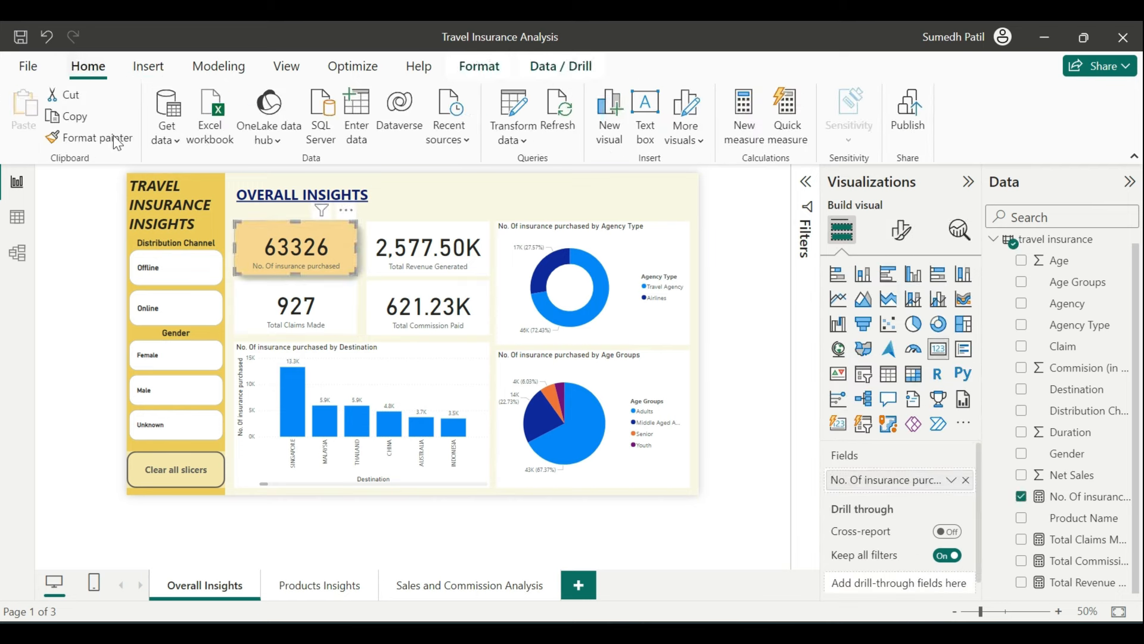
pyautogui.click(110, 140)
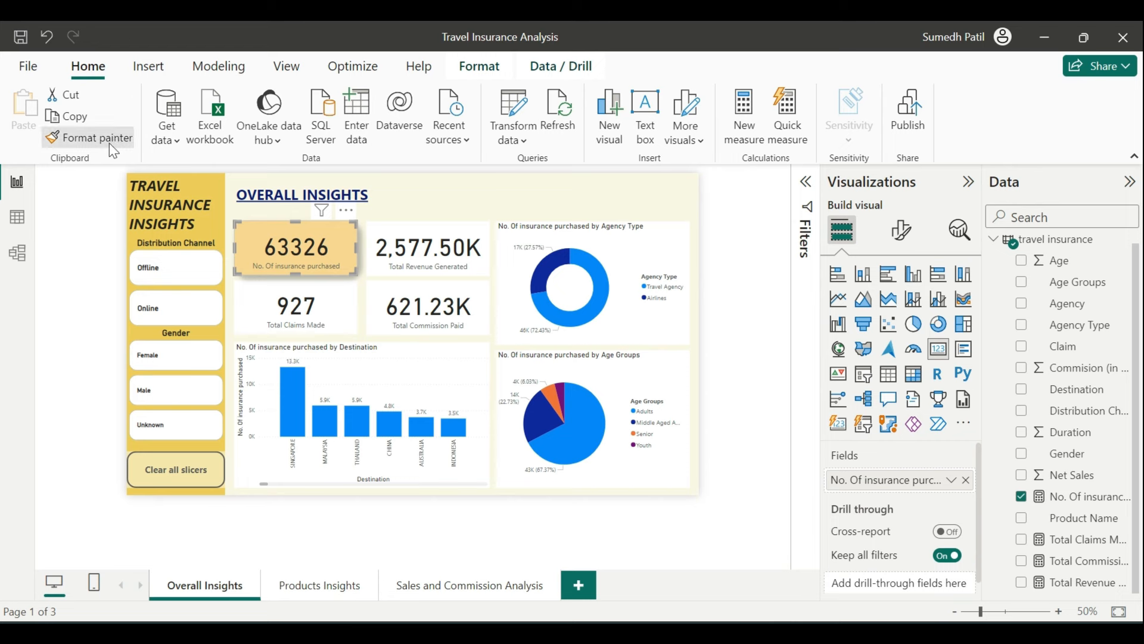
pyautogui.click(452, 240)
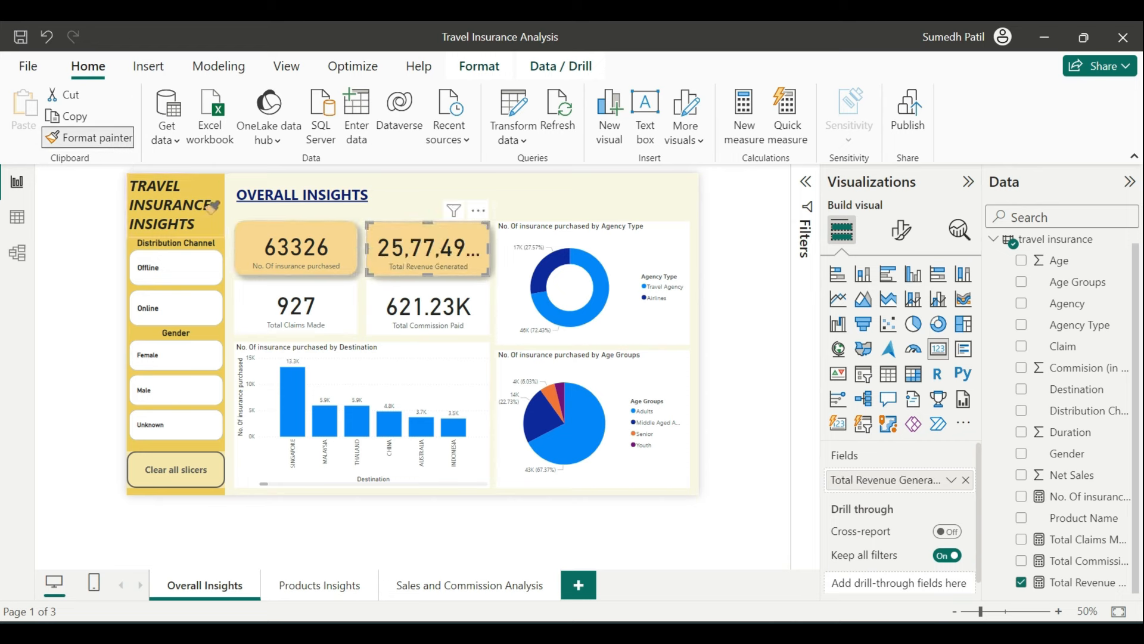
pyautogui.click(131, 138)
pyautogui.click(327, 308)
# Set the callout value display units of the Total Revenue Generated card to Thousands
pyautogui.click(428, 256)
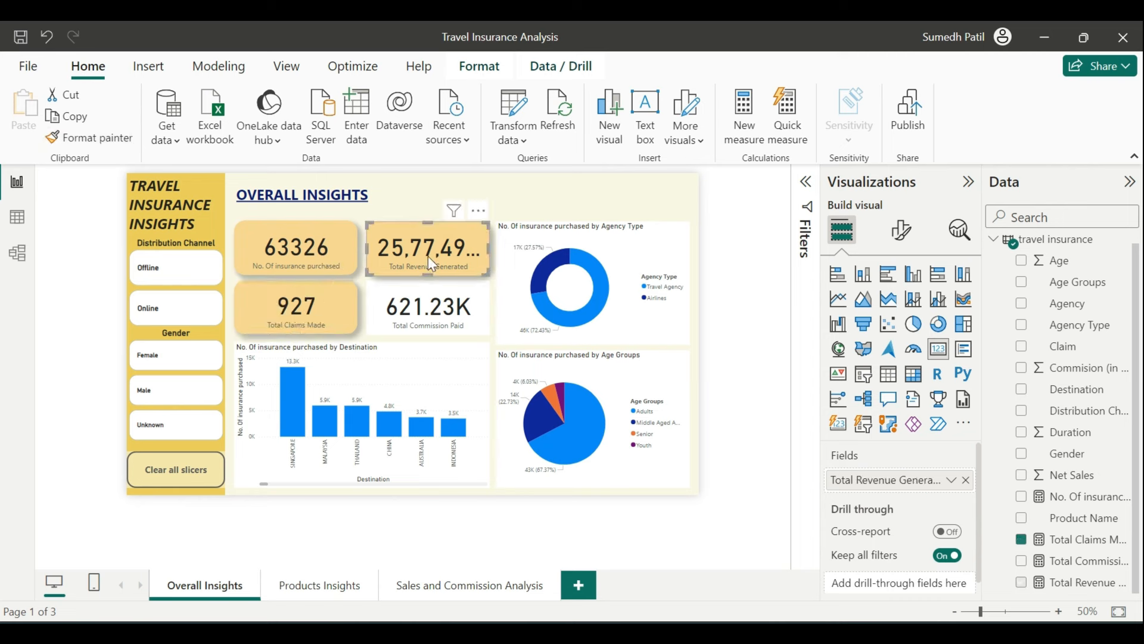
pyautogui.click(424, 296)
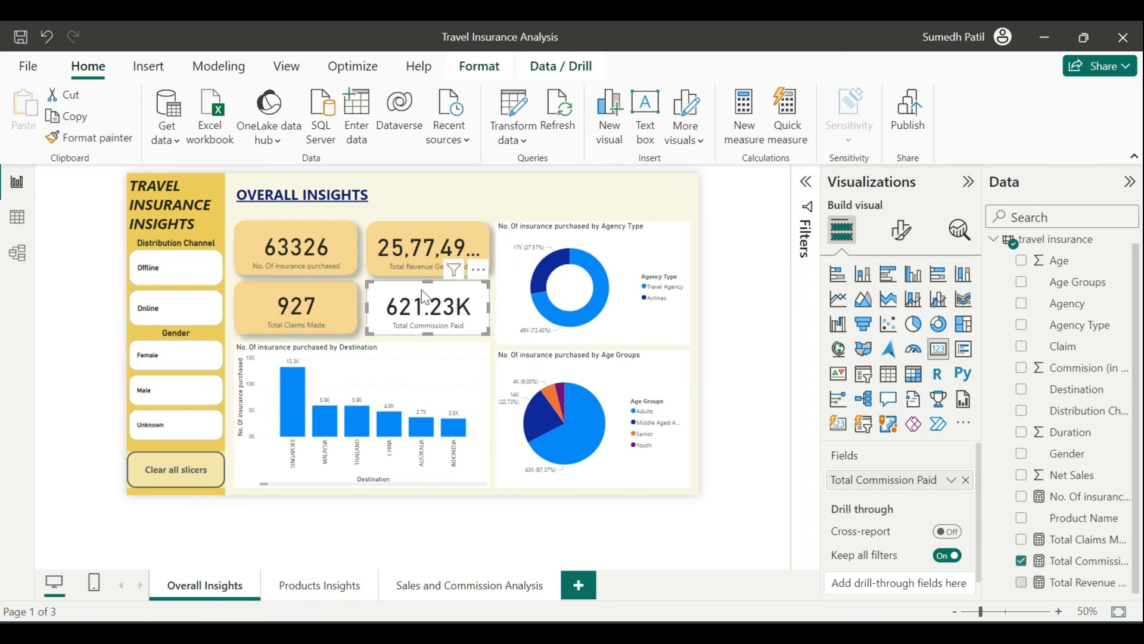
pyautogui.click(398, 254)
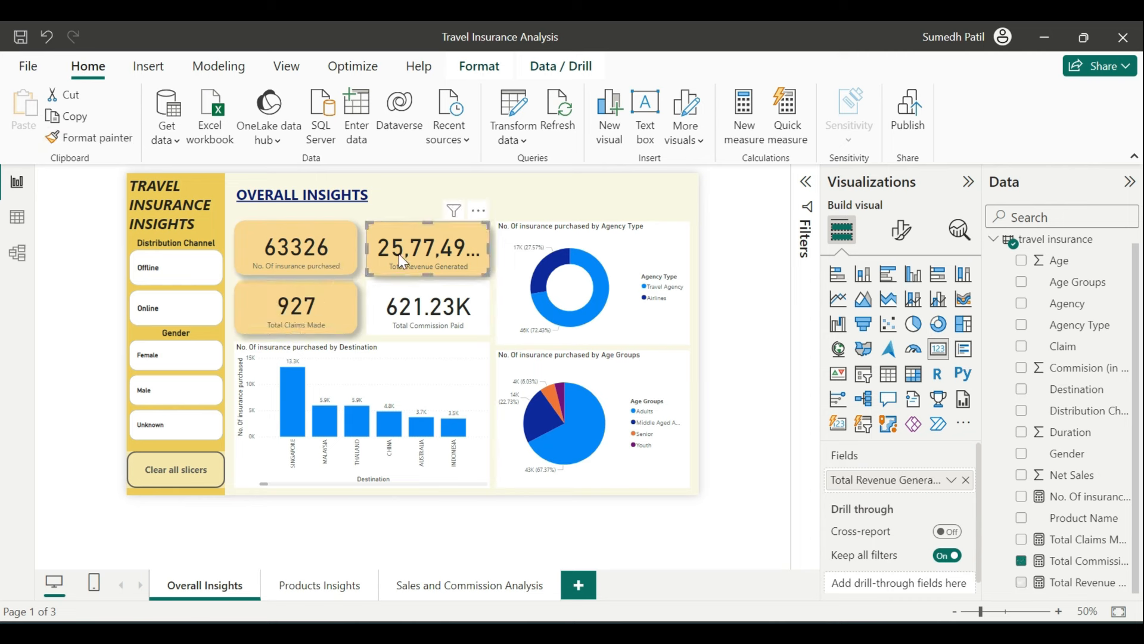
pyautogui.click(901, 230)
pyautogui.click(879, 354)
pyautogui.scroll(-2, 890, 444)
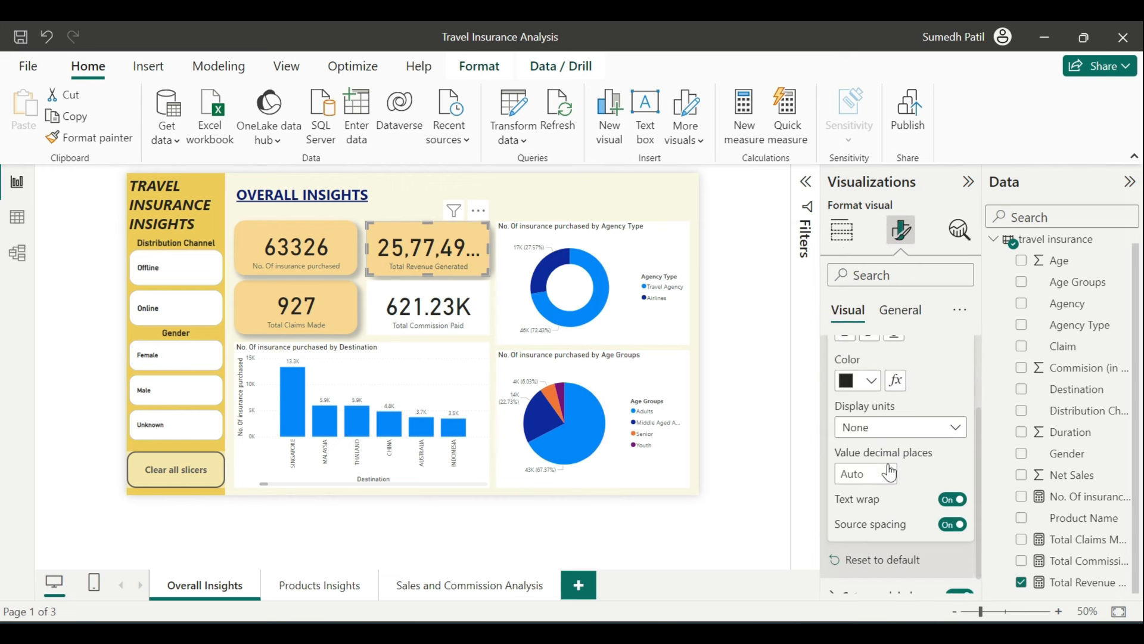
pyautogui.click(889, 441)
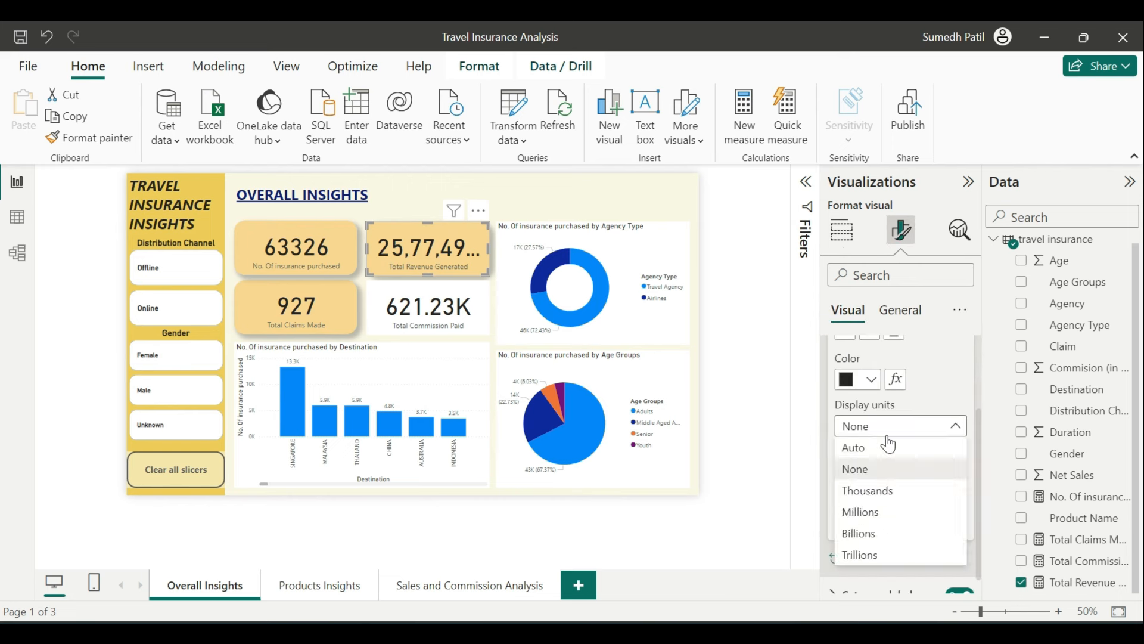
pyautogui.click(863, 491)
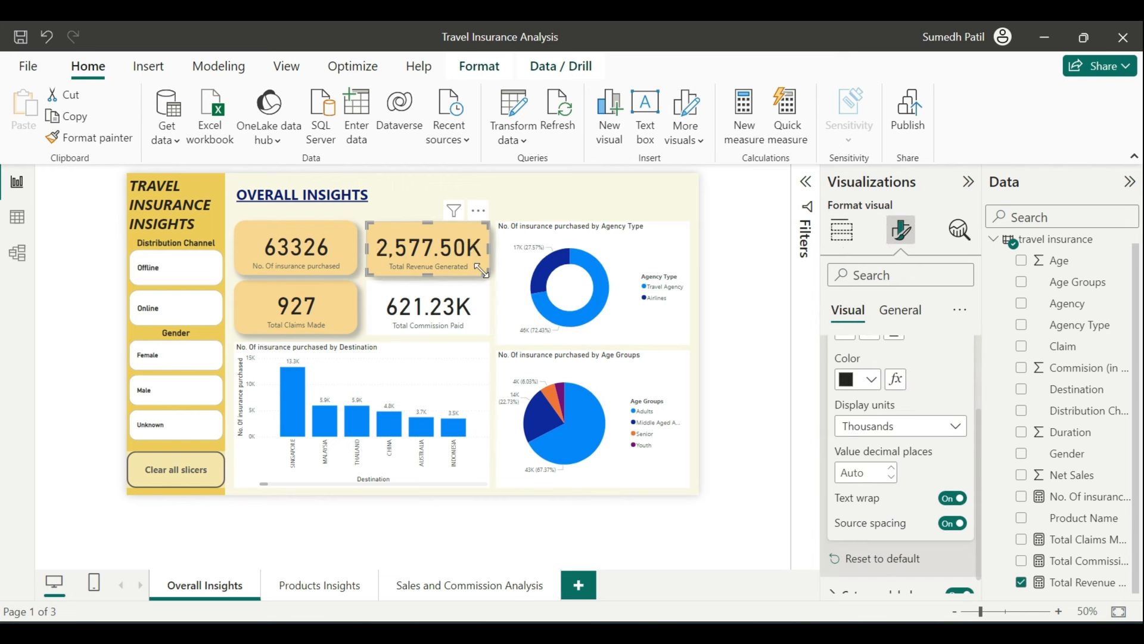
# Copy the Total Revenue Generated card's styling to the Total Commission Paid card with Format painter, and widen that card slightly to the left
pyautogui.click(81, 135)
pyautogui.click(422, 300)
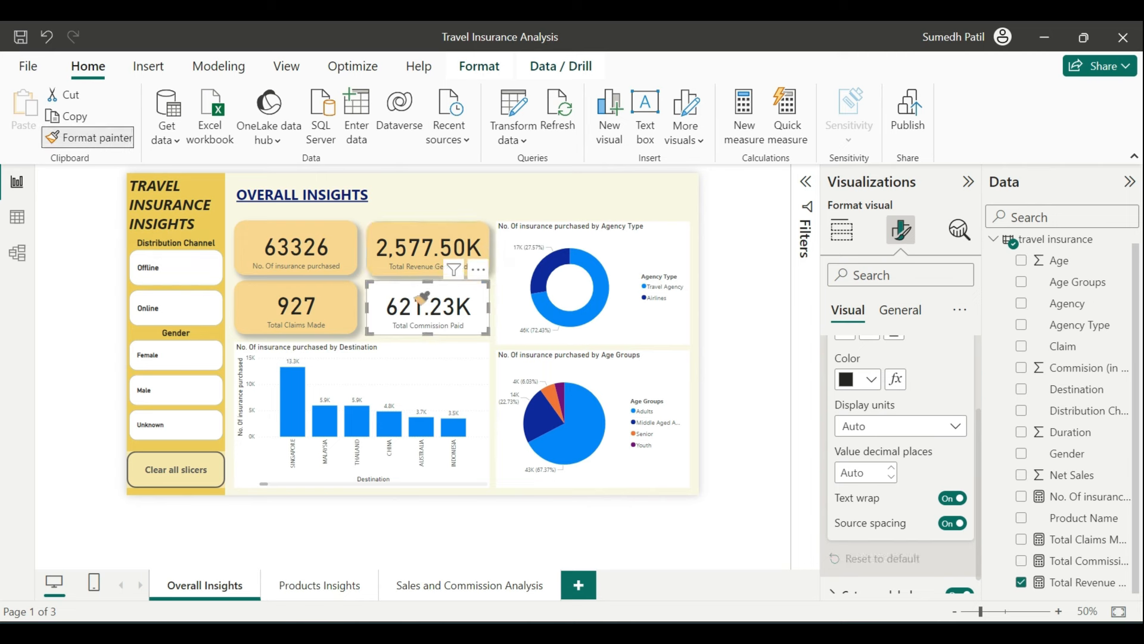
pyautogui.click(732, 303)
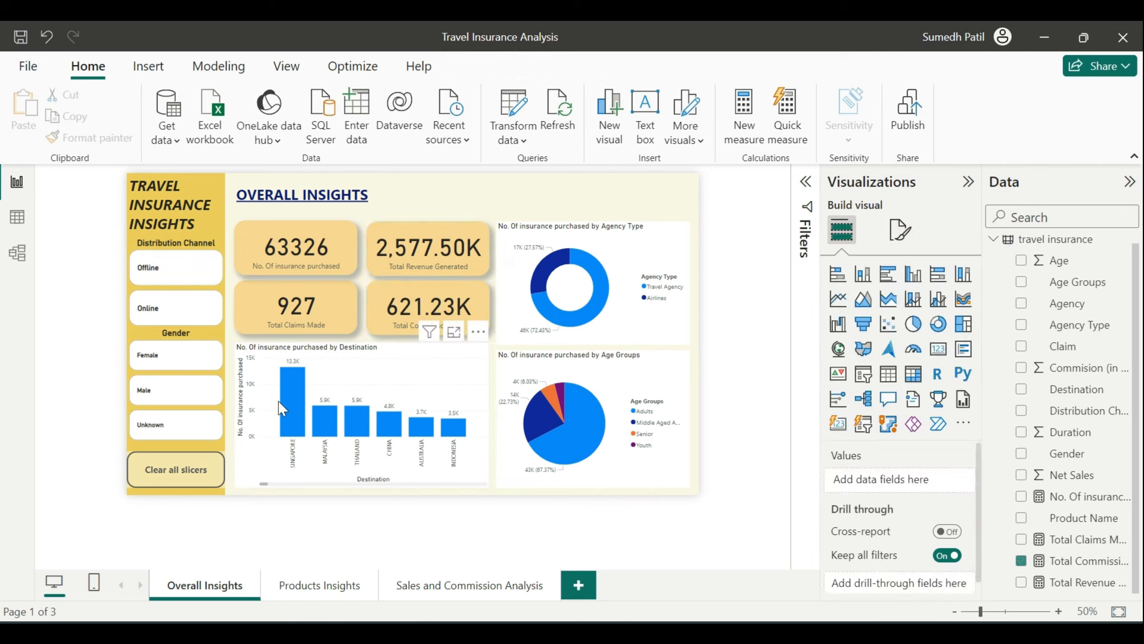
pyautogui.moveTo(377, 316); pyautogui.dragTo(360, 308)
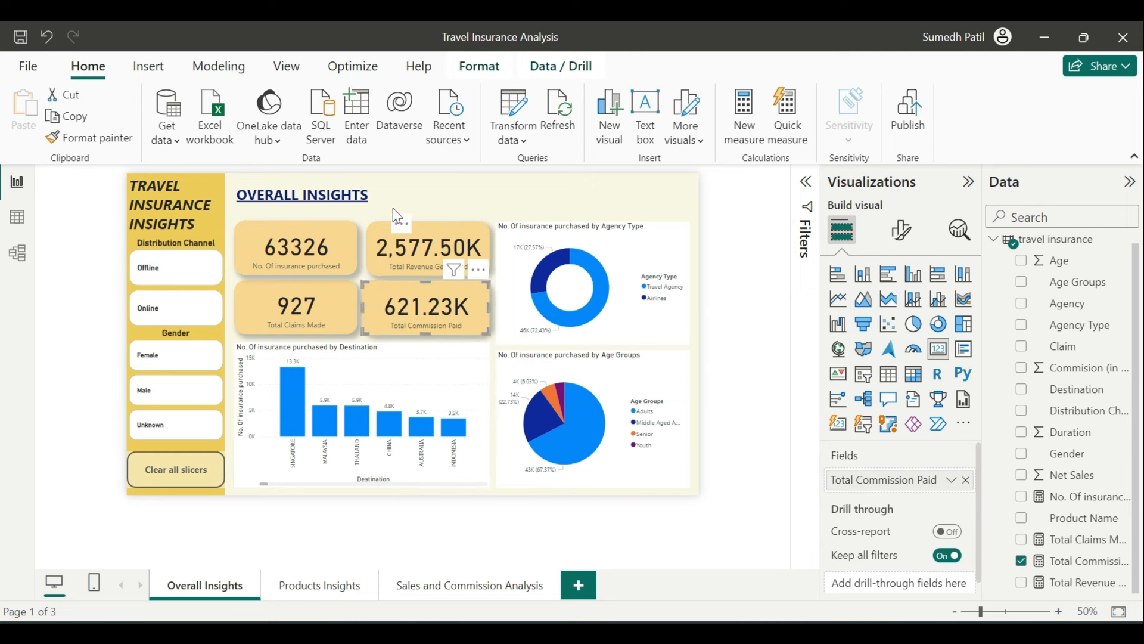
# Widen the Total Revenue Generated card slightly to the left, in line with the Total Commission Paid card
pyautogui.click(375, 230)
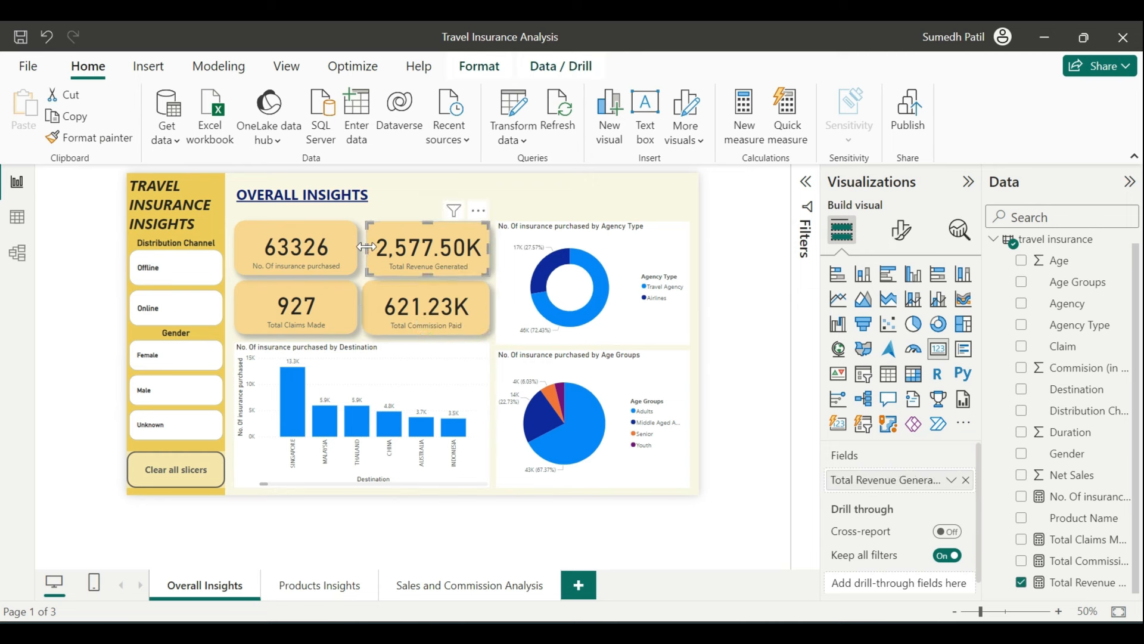
pyautogui.click(763, 328)
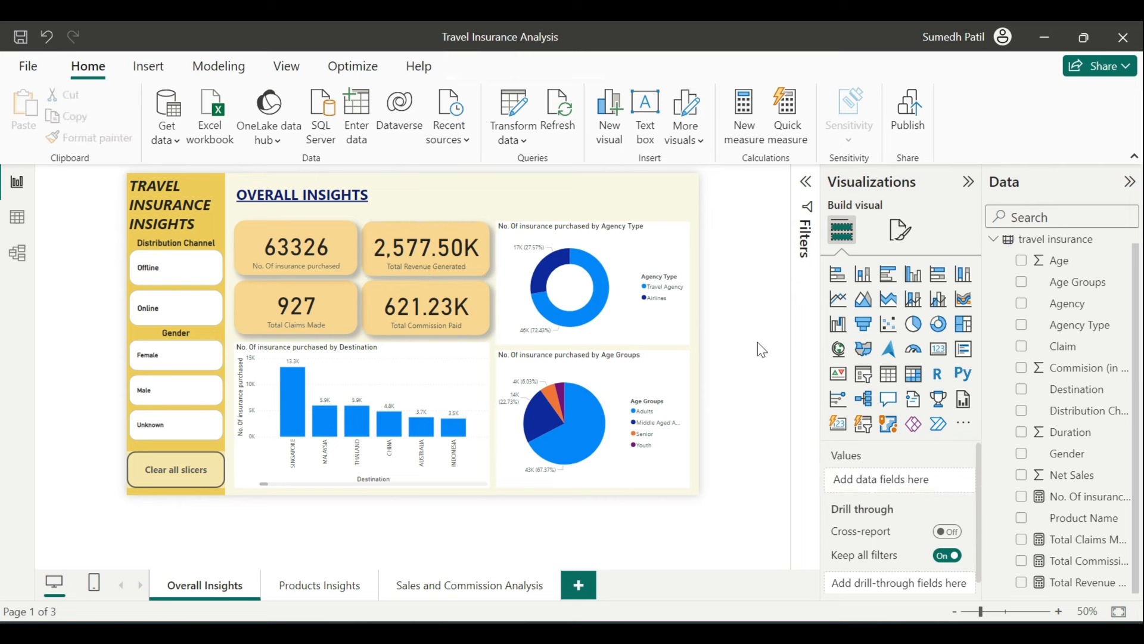
# Set the background of the Agency Type donut chart to the recently used light orange of the cards
pyautogui.click(656, 253)
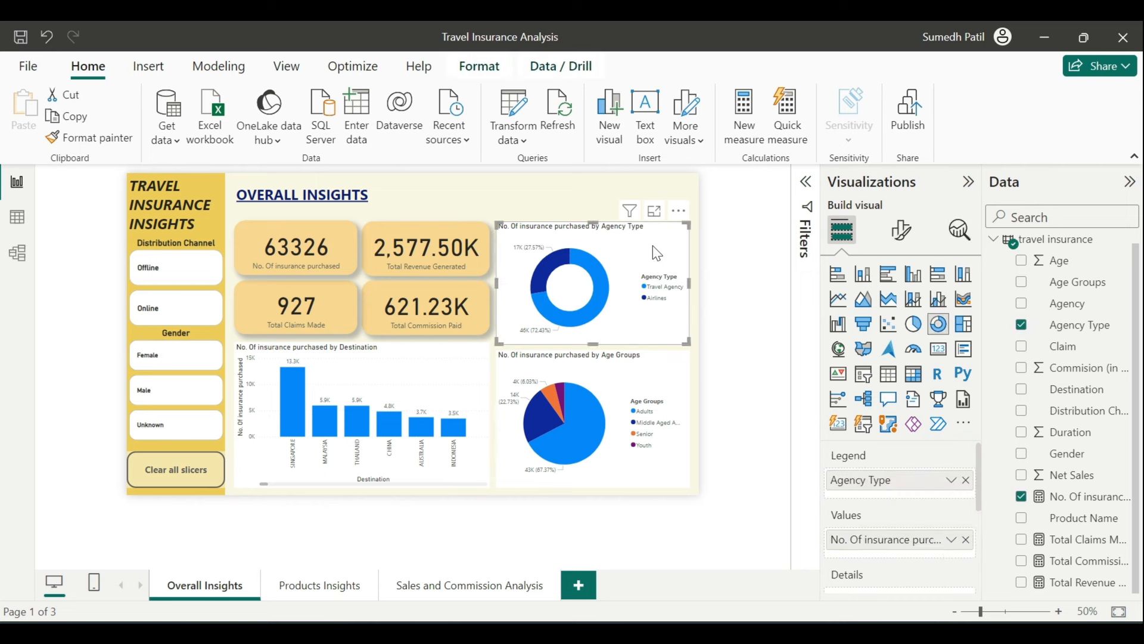
pyautogui.click(901, 231)
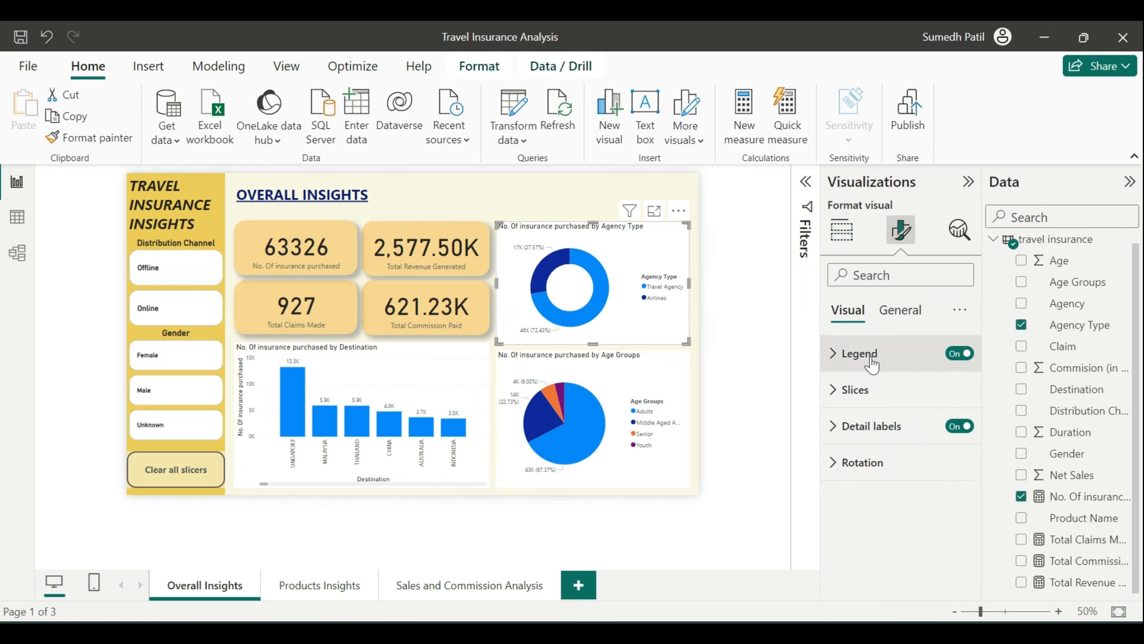
pyautogui.click(900, 322)
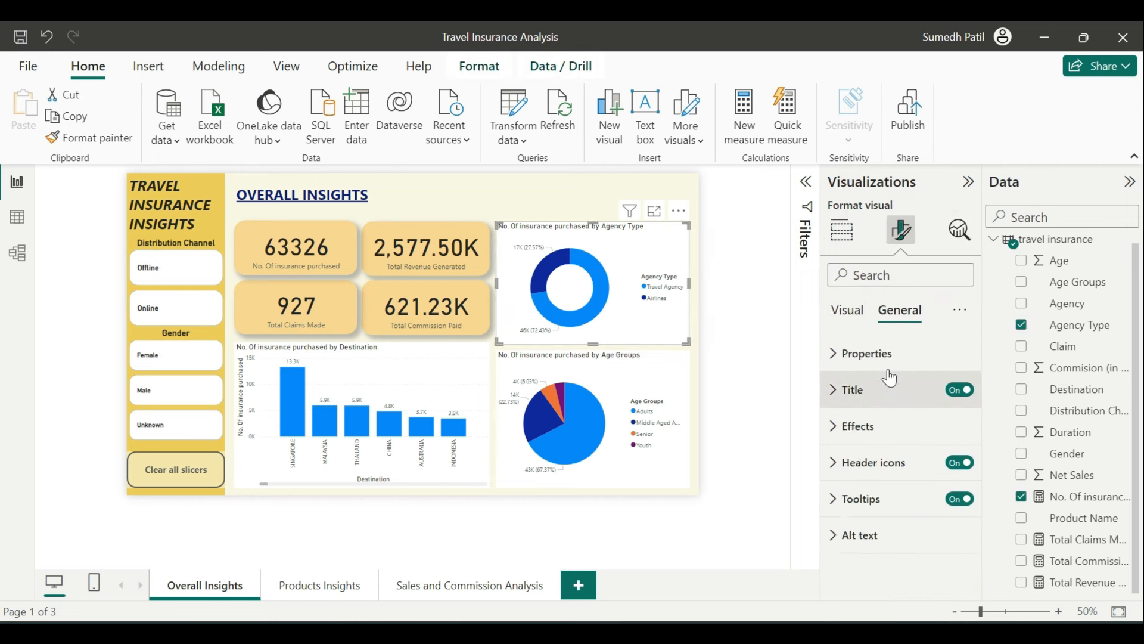
pyautogui.click(862, 427)
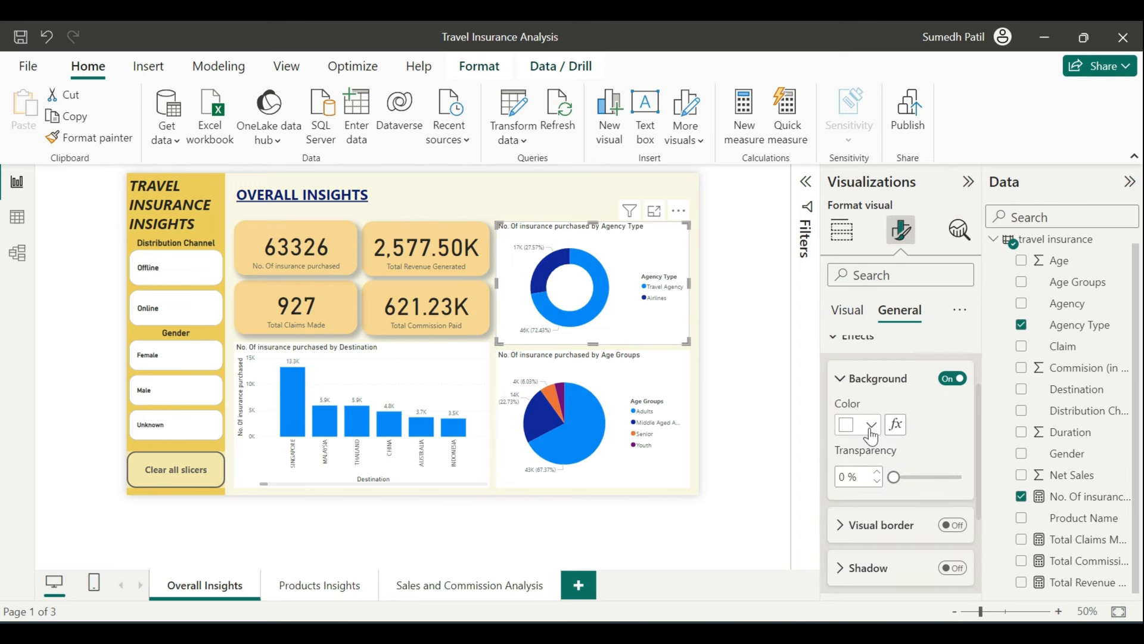
pyautogui.click(855, 430)
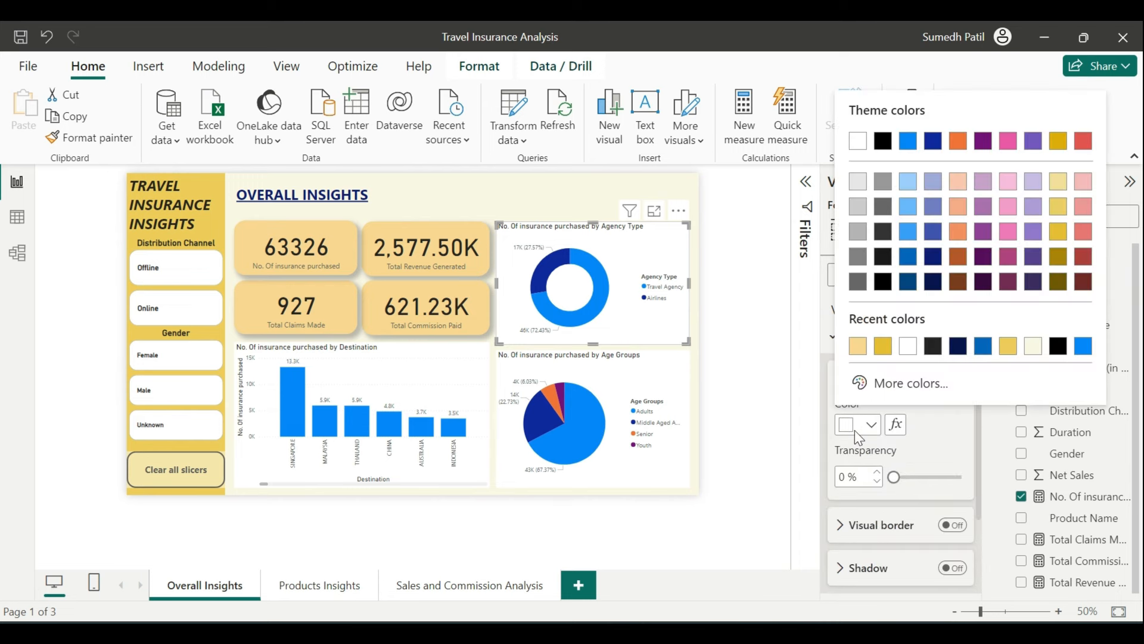
pyautogui.click(858, 355)
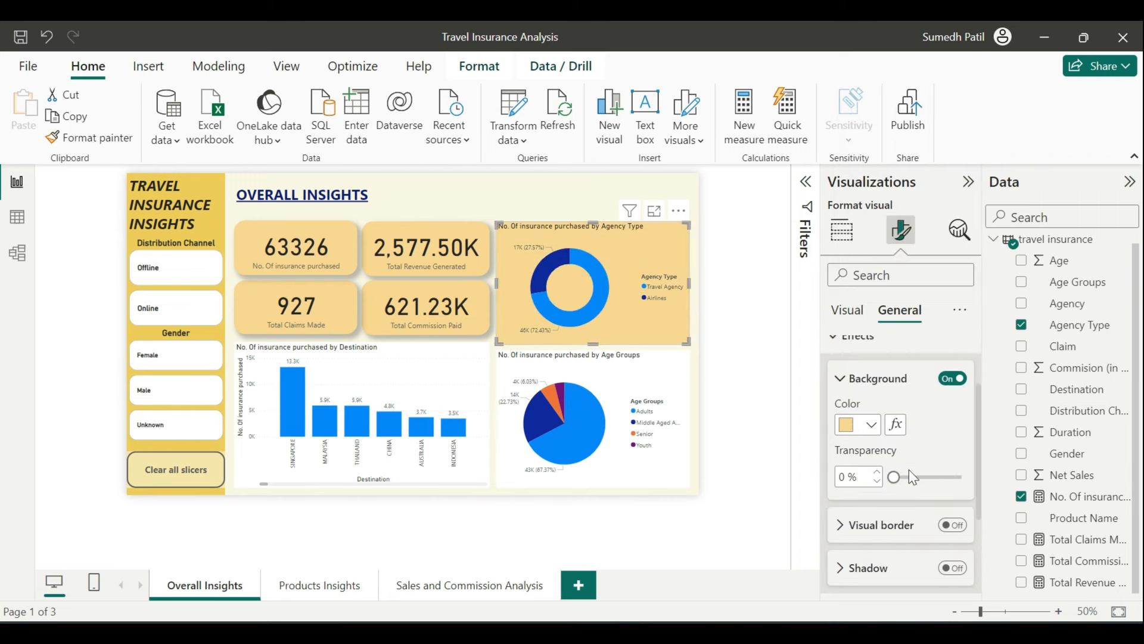
# Give the Agency Type donut chart a light orange border with 25 px rounded corners and a shadow
pyautogui.click(876, 525)
pyautogui.click(952, 406)
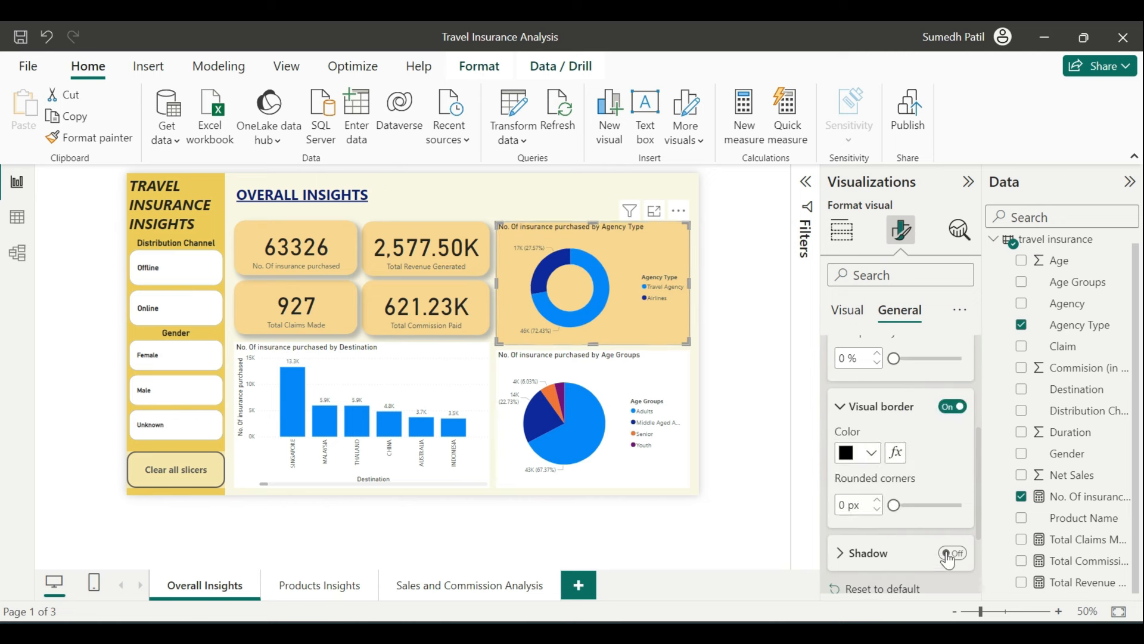
pyautogui.click(951, 553)
pyautogui.moveTo(894, 505); pyautogui.dragTo(951, 505)
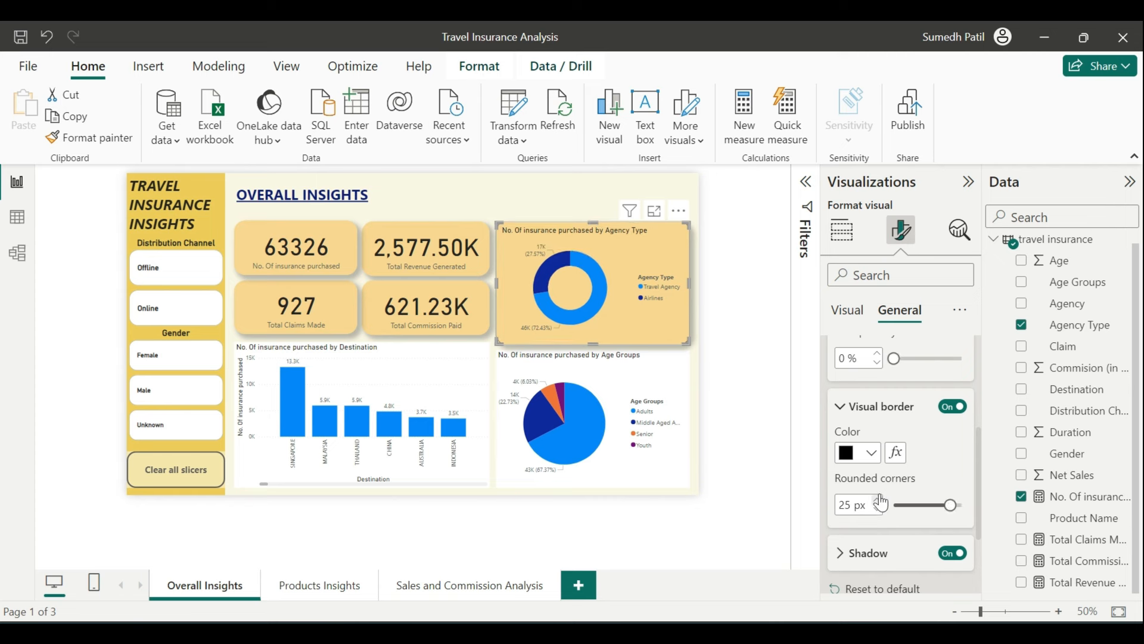
pyautogui.click(871, 454)
pyautogui.click(862, 377)
pyautogui.click(756, 284)
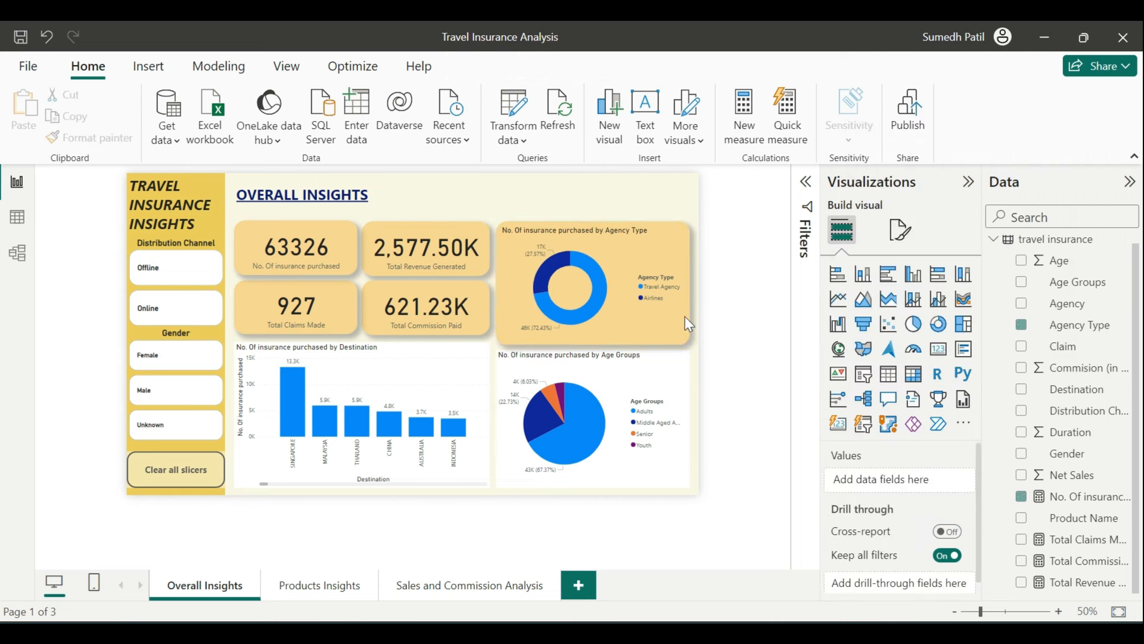
# Copy the Agency Type donut chart's styling to the Age Groups pie chart and the Destination column chart with Format painter
pyautogui.click(666, 252)
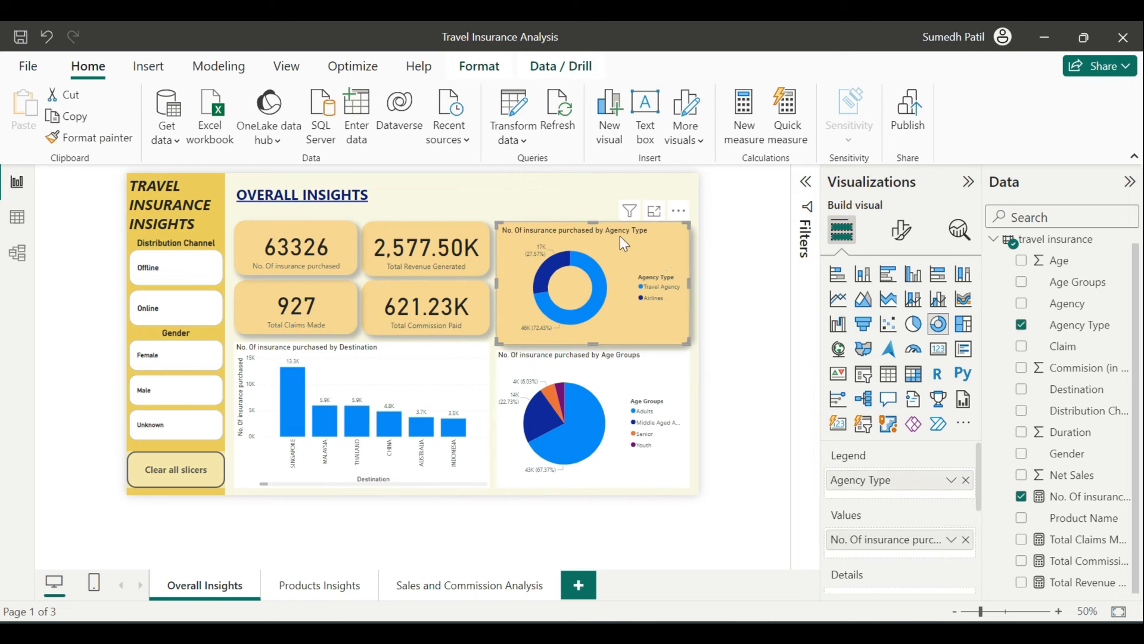
pyautogui.click(759, 269)
pyautogui.click(672, 248)
pyautogui.click(64, 137)
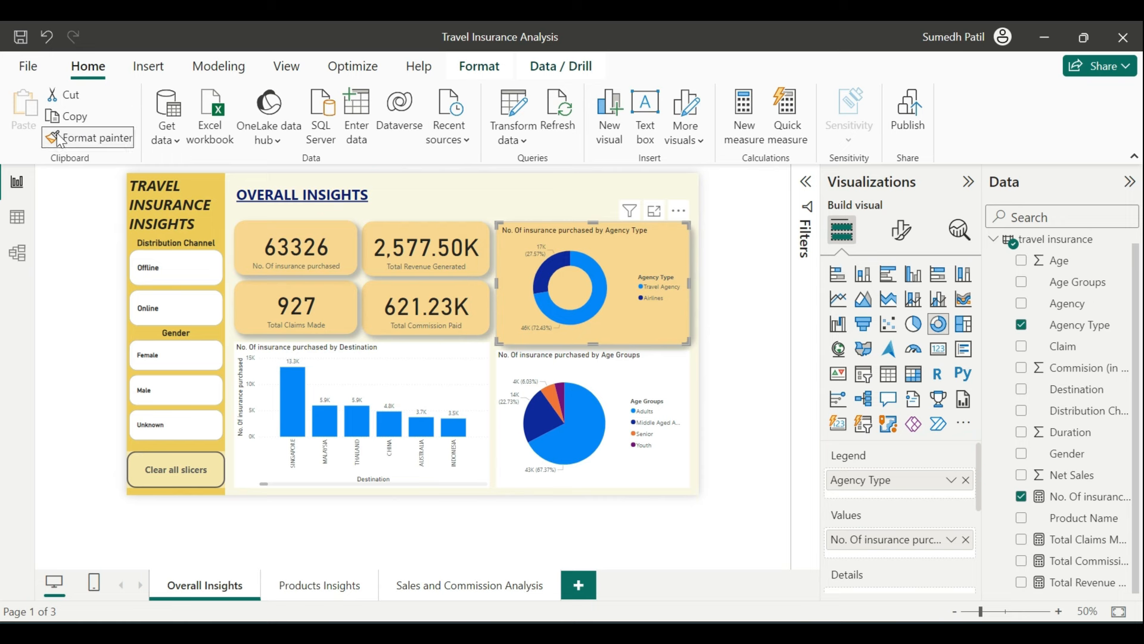
pyautogui.click(552, 374)
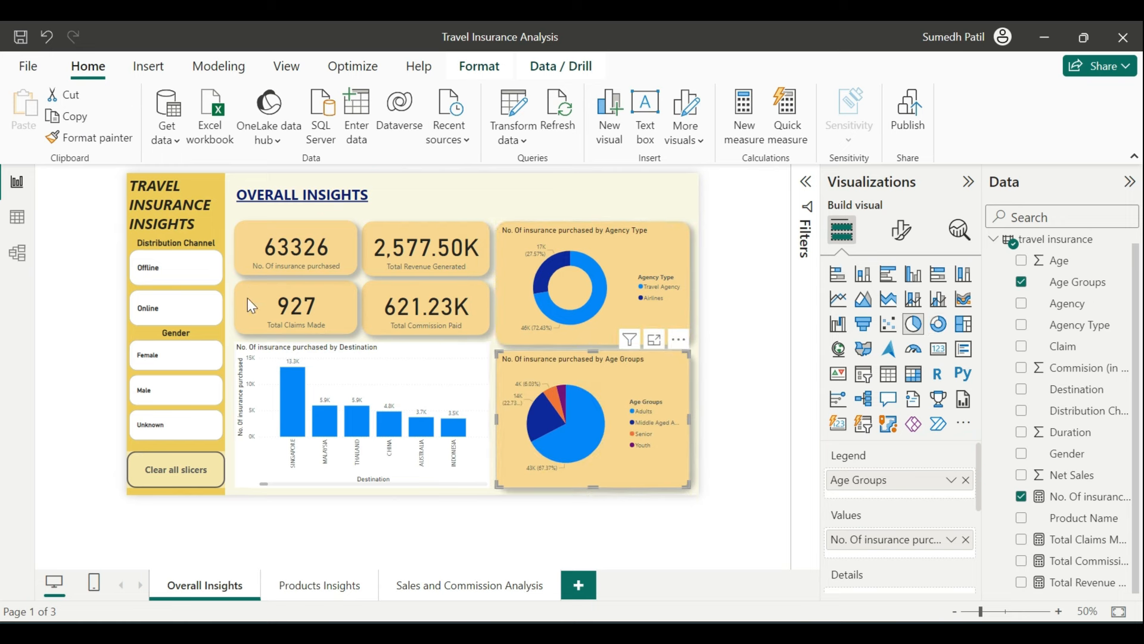
pyautogui.click(88, 140)
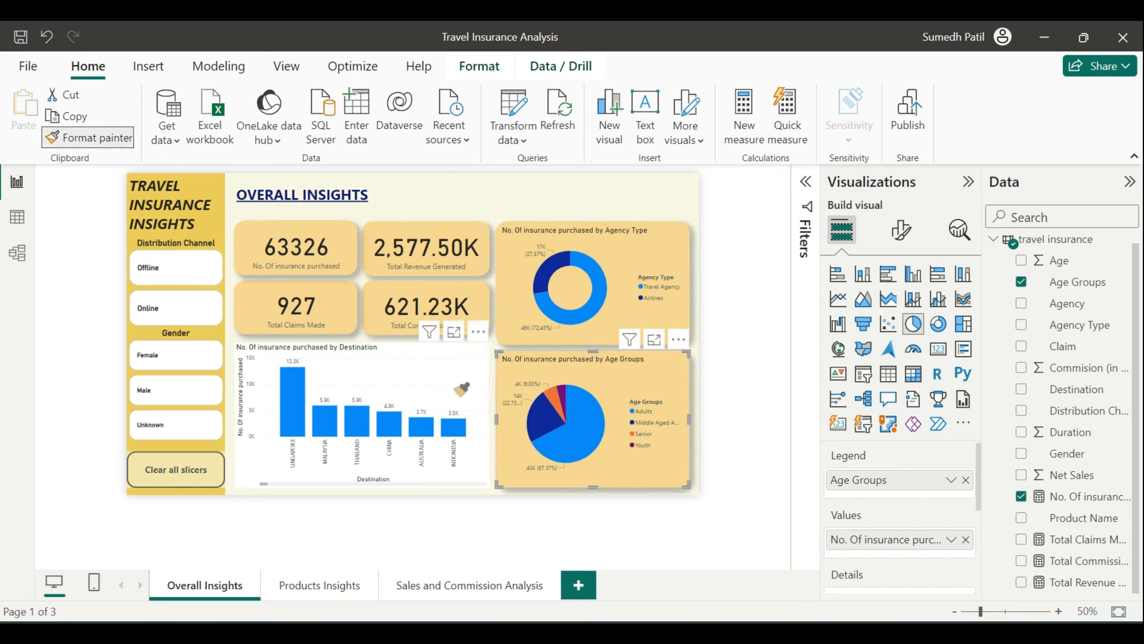
pyautogui.click(478, 376)
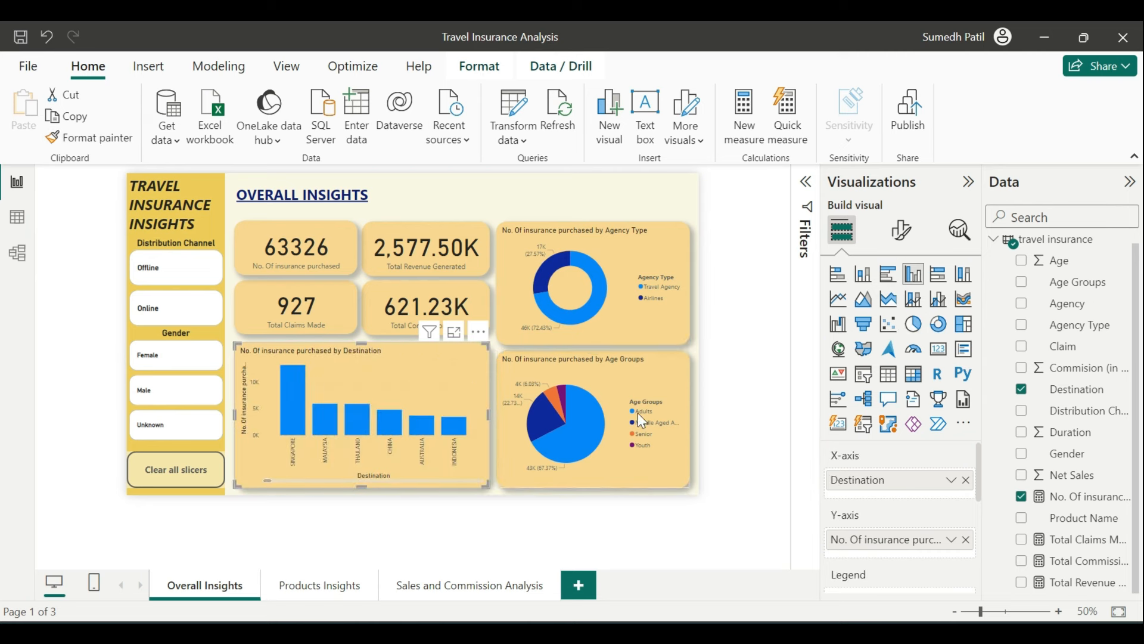
pyautogui.click(743, 373)
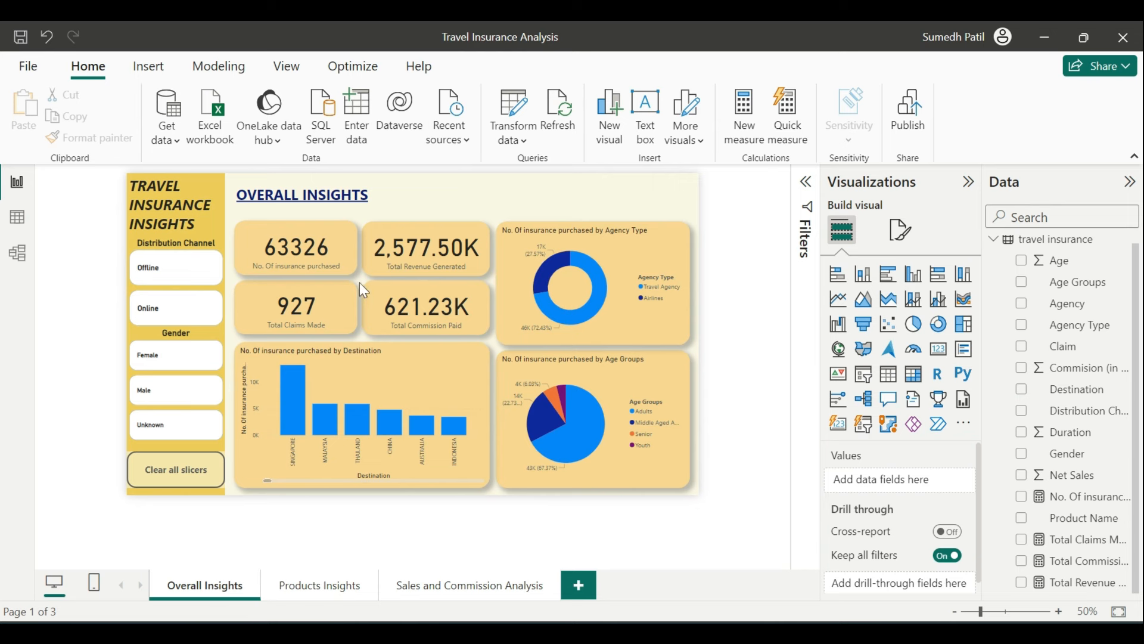
pyautogui.click(370, 195)
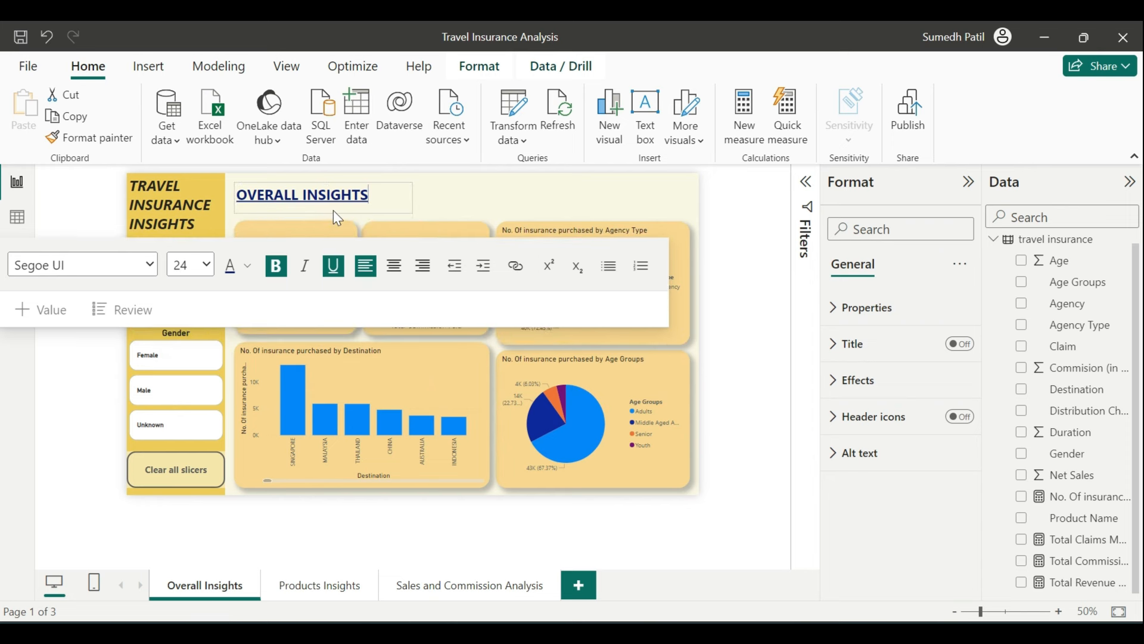
pyautogui.click(434, 195)
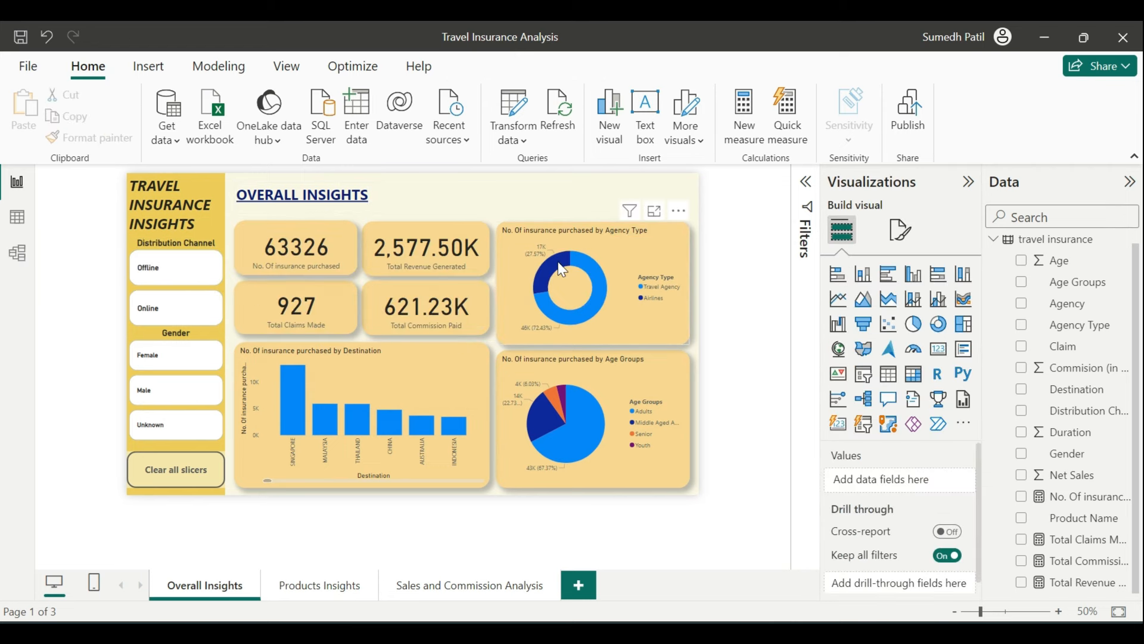
pyautogui.moveTo(561, 269)
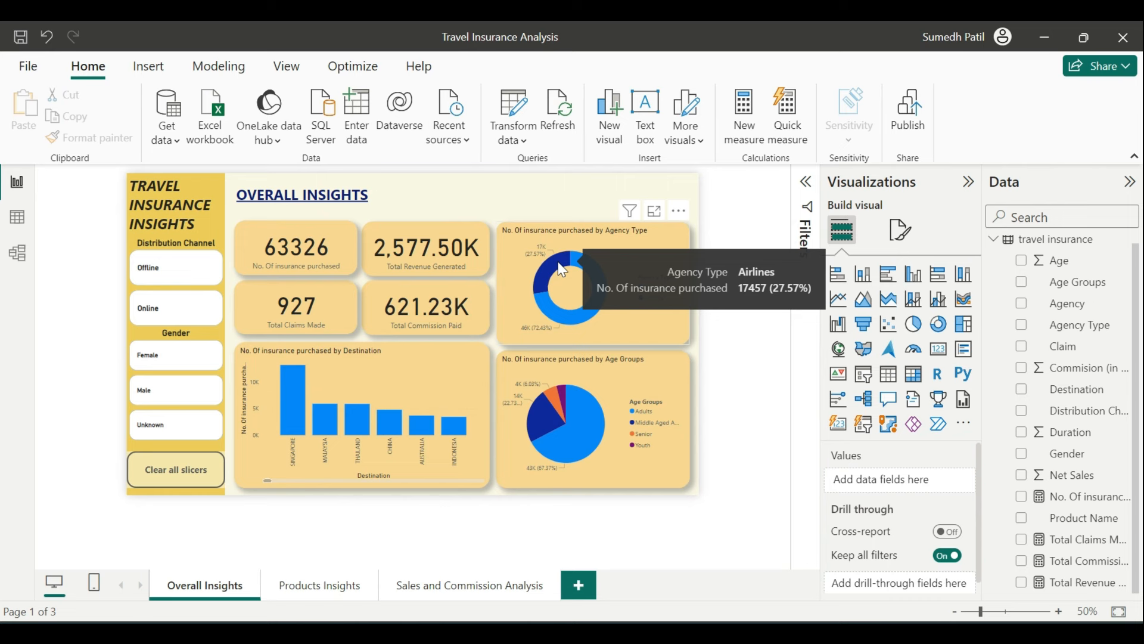
# Make the No. Of insurance purchased card's category label bold and black at font size 13
pyautogui.click(330, 266)
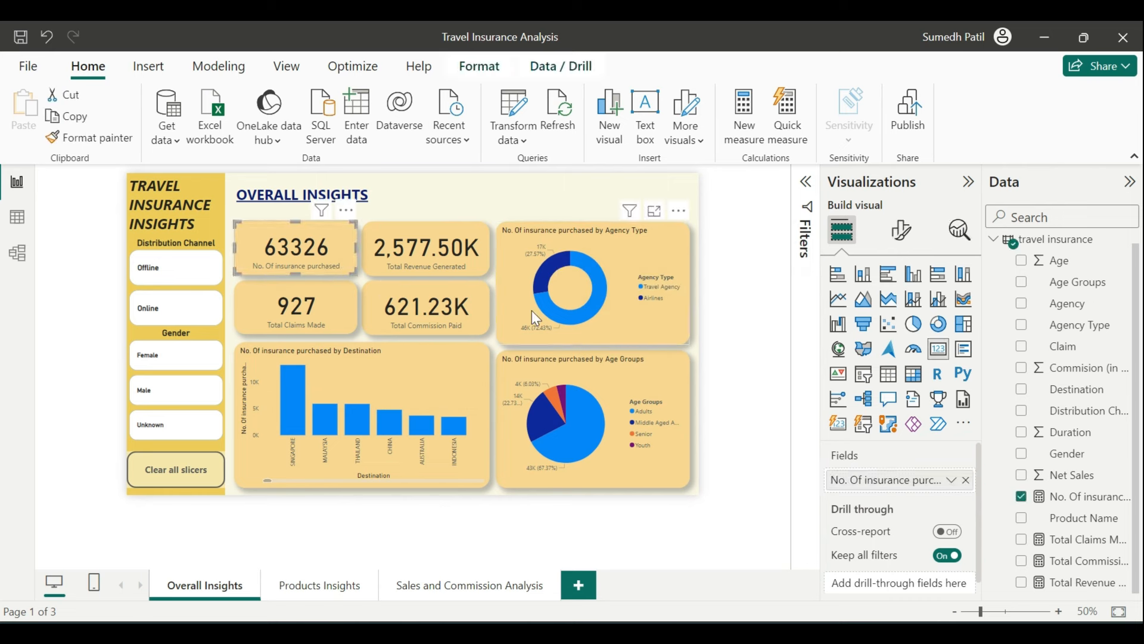
pyautogui.click(901, 230)
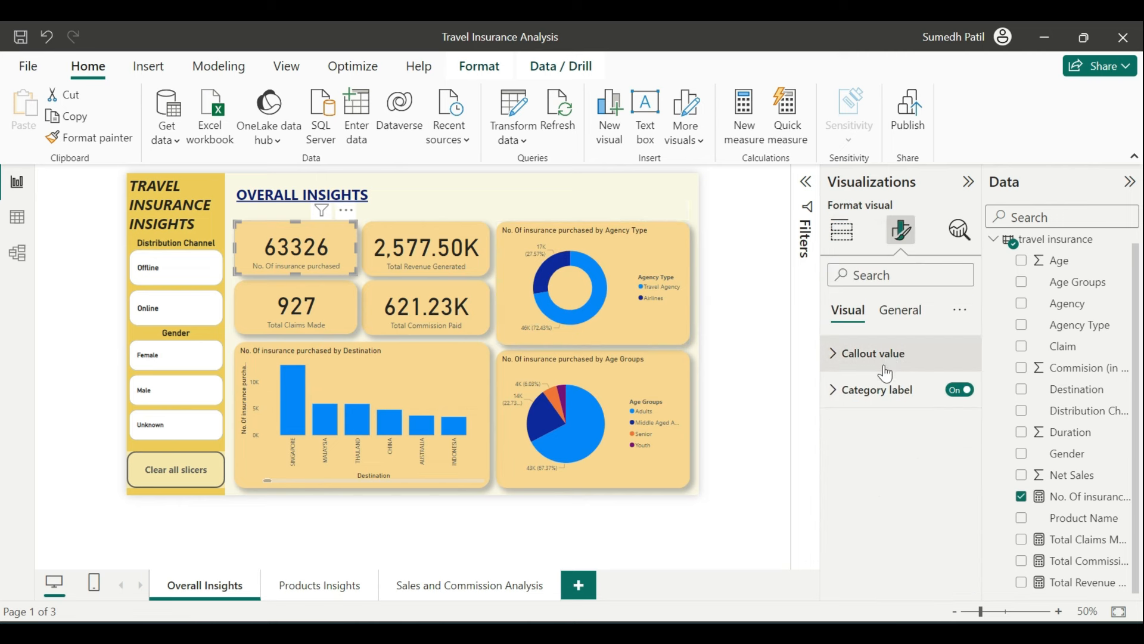
pyautogui.click(878, 390)
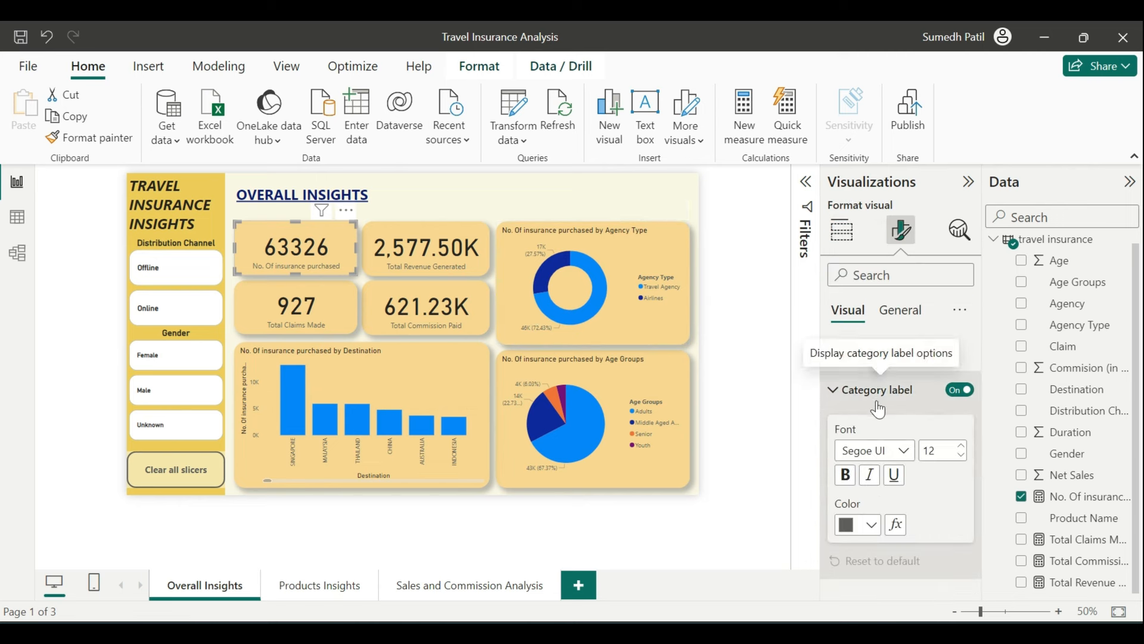
pyautogui.click(845, 475)
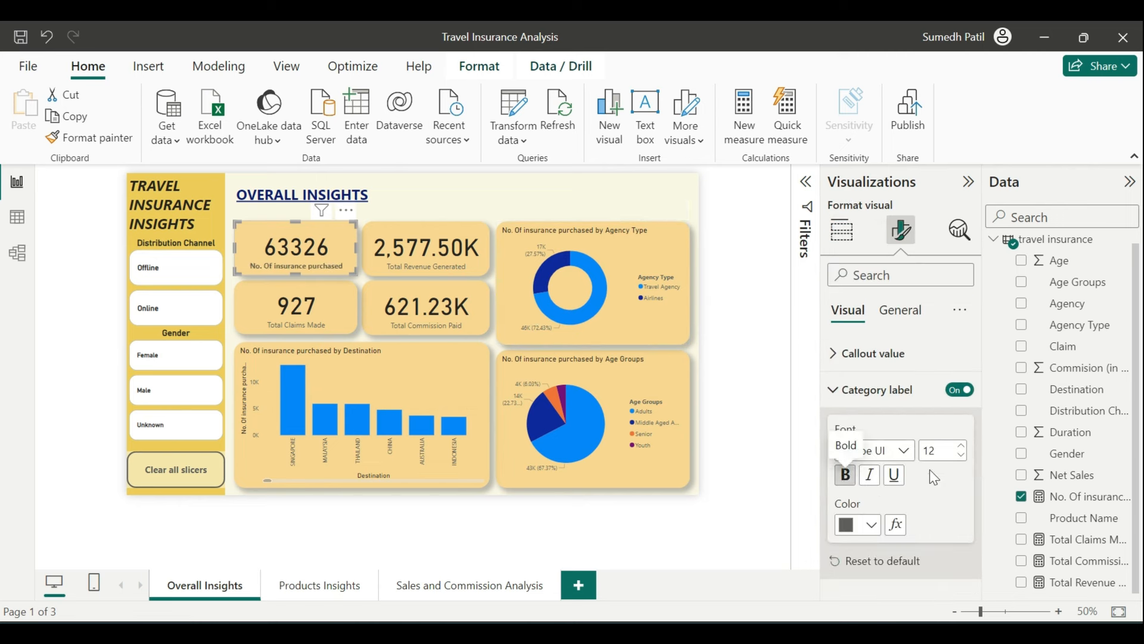
pyautogui.click(961, 445)
pyautogui.click(961, 457)
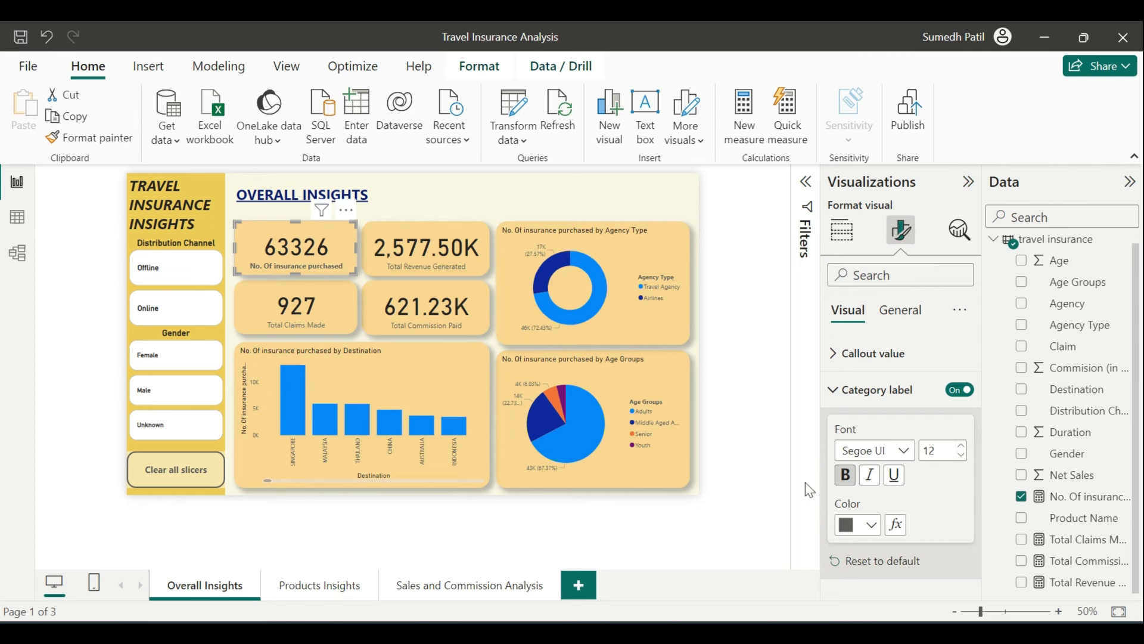
pyautogui.click(961, 446)
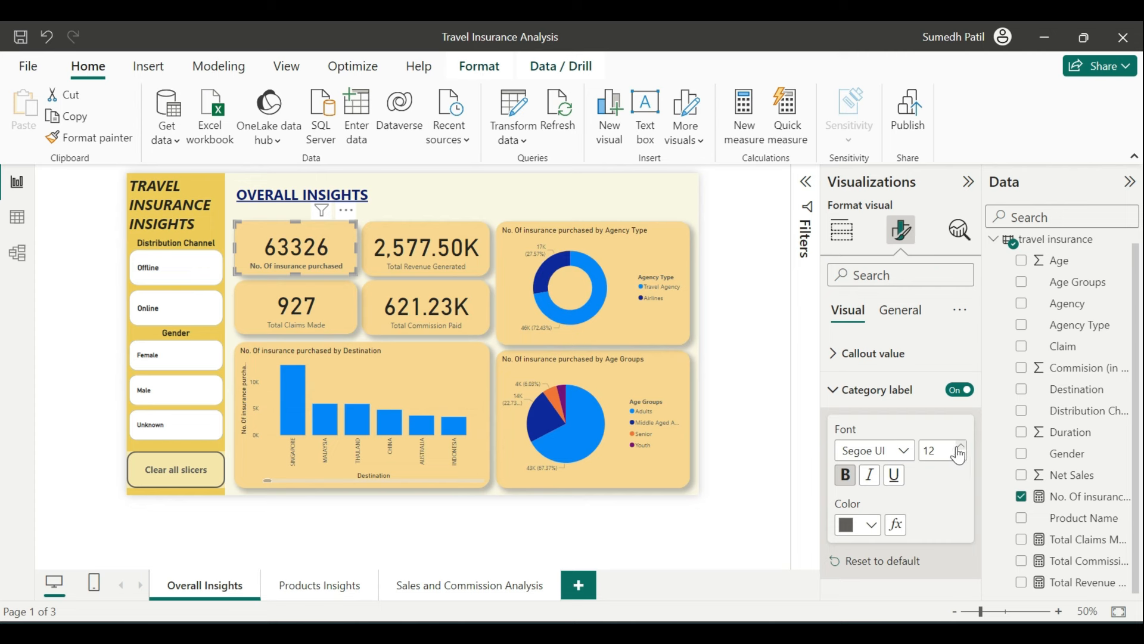
pyautogui.click(871, 524)
pyautogui.click(940, 453)
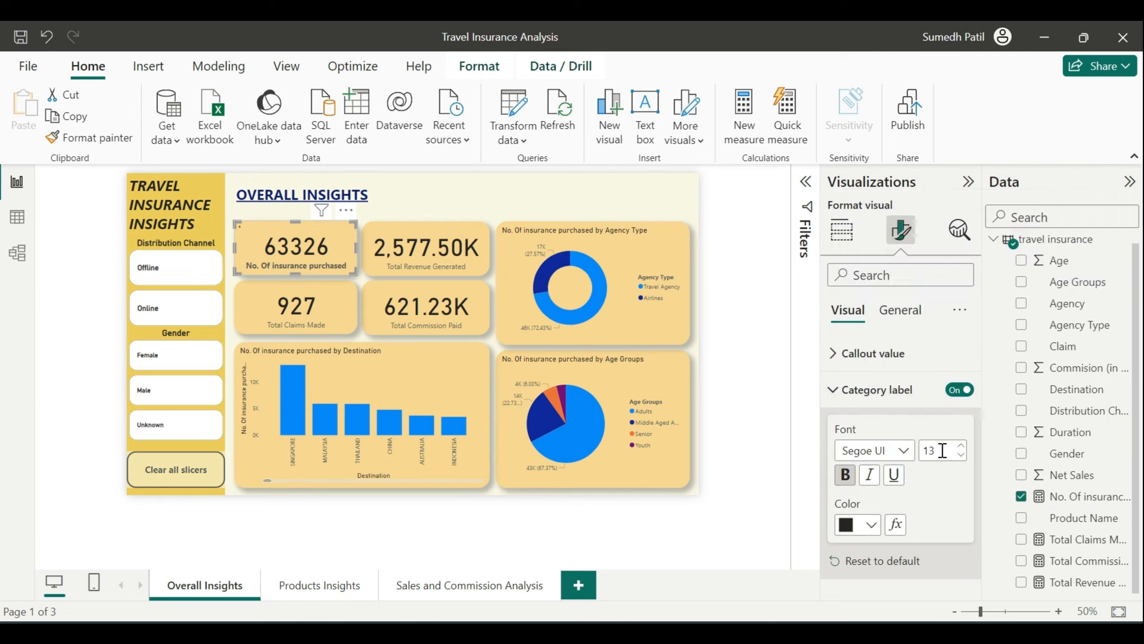
# Make the Total Revenue Generated card's category label bold and black at font size 13
pyautogui.click(402, 264)
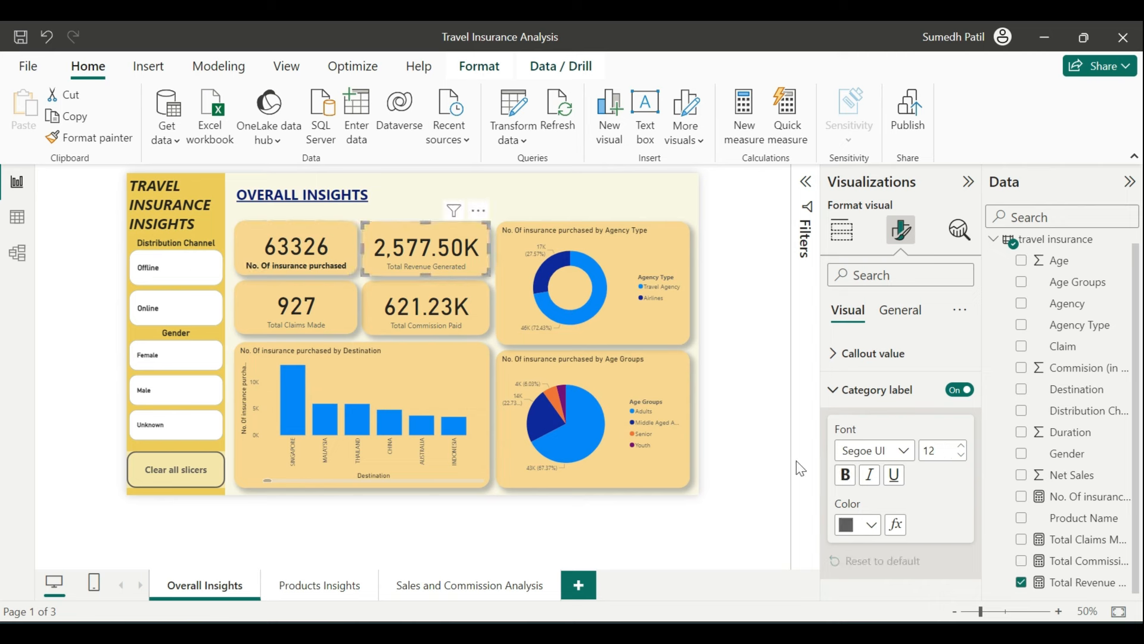
pyautogui.click(845, 475)
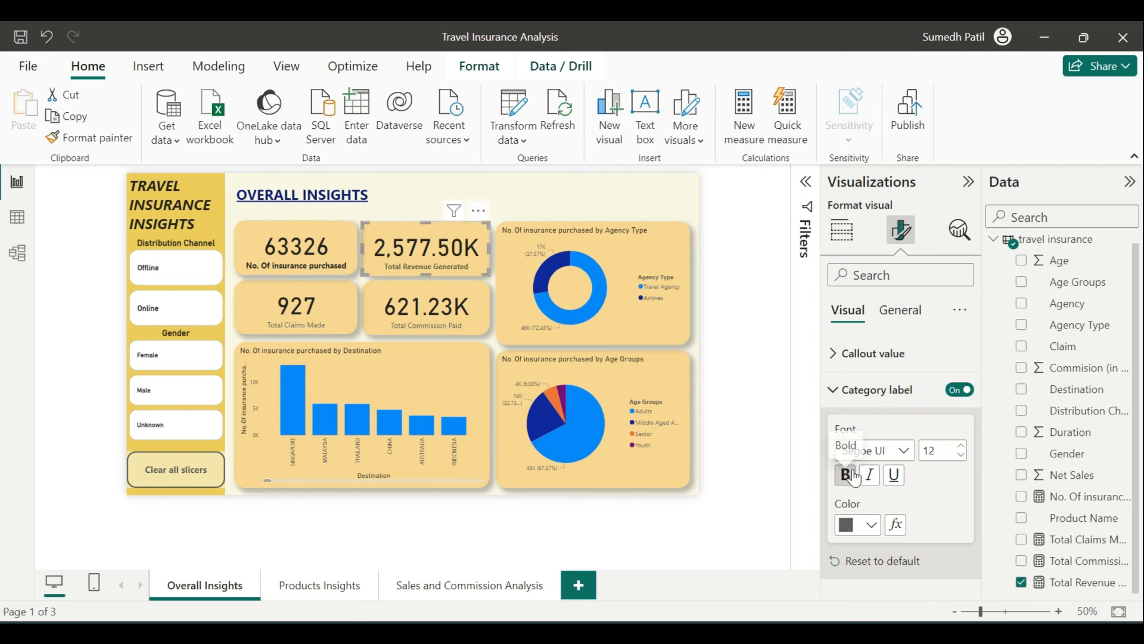
pyautogui.click(872, 525)
pyautogui.click(881, 238)
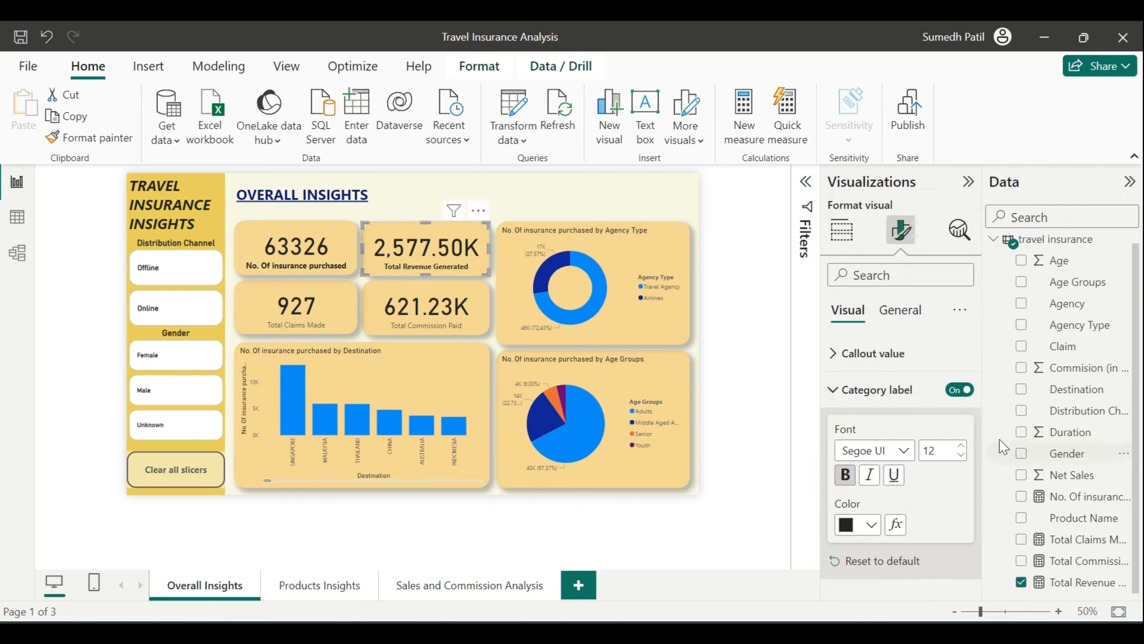
# Copy the No. Of insurance purchased card's label styling to the Total Claims Made card with Format painter
pyautogui.click(469, 302)
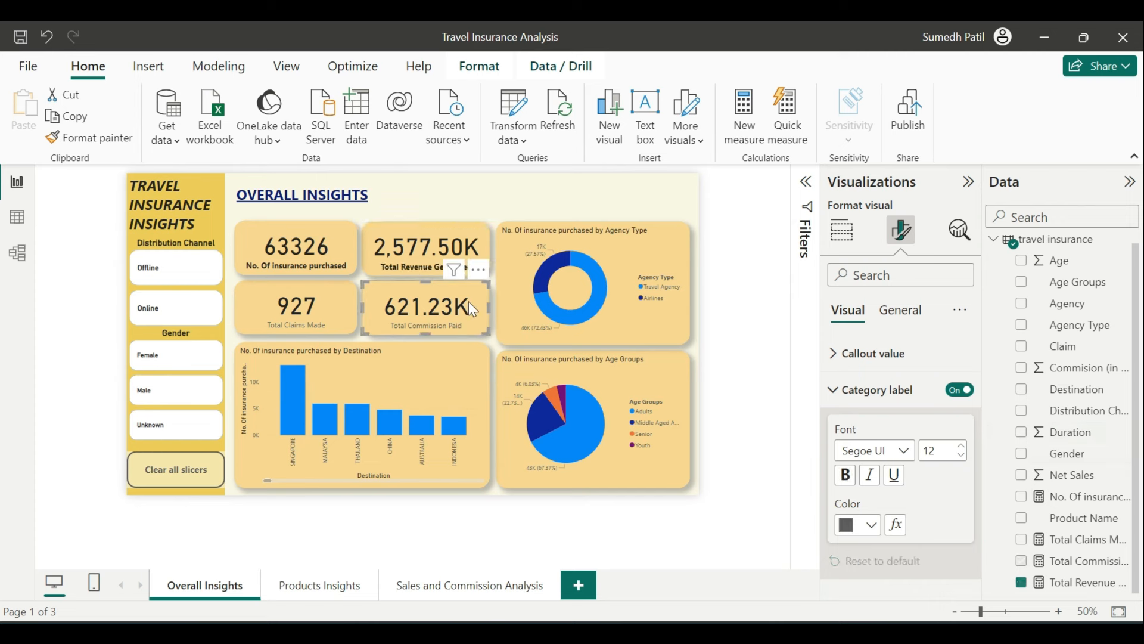
pyautogui.click(289, 262)
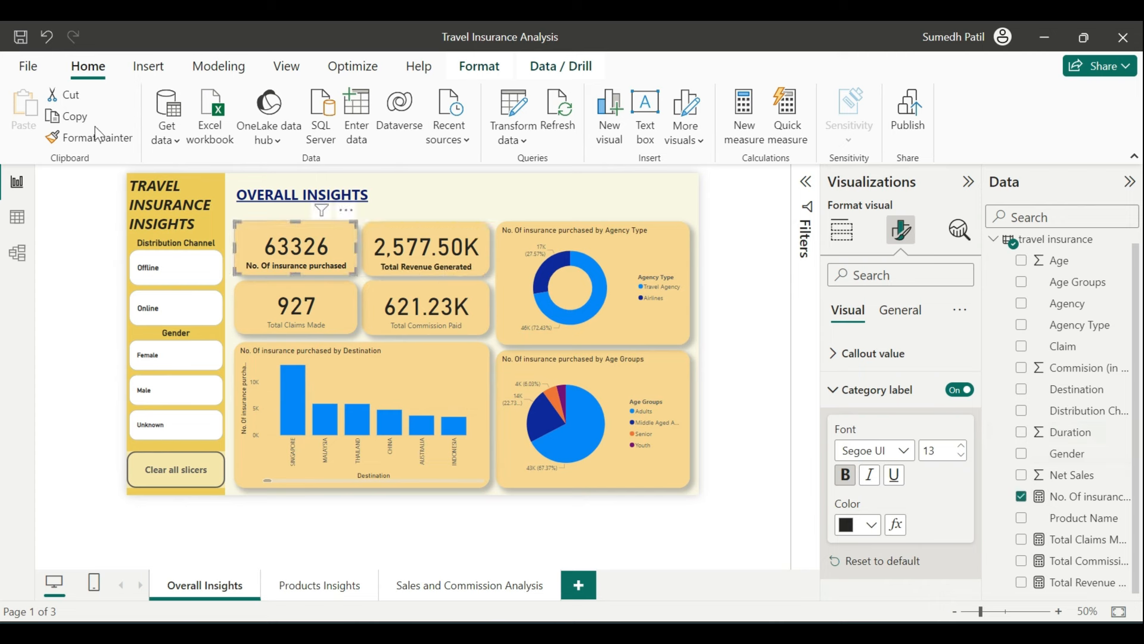
pyautogui.click(87, 141)
pyautogui.click(328, 308)
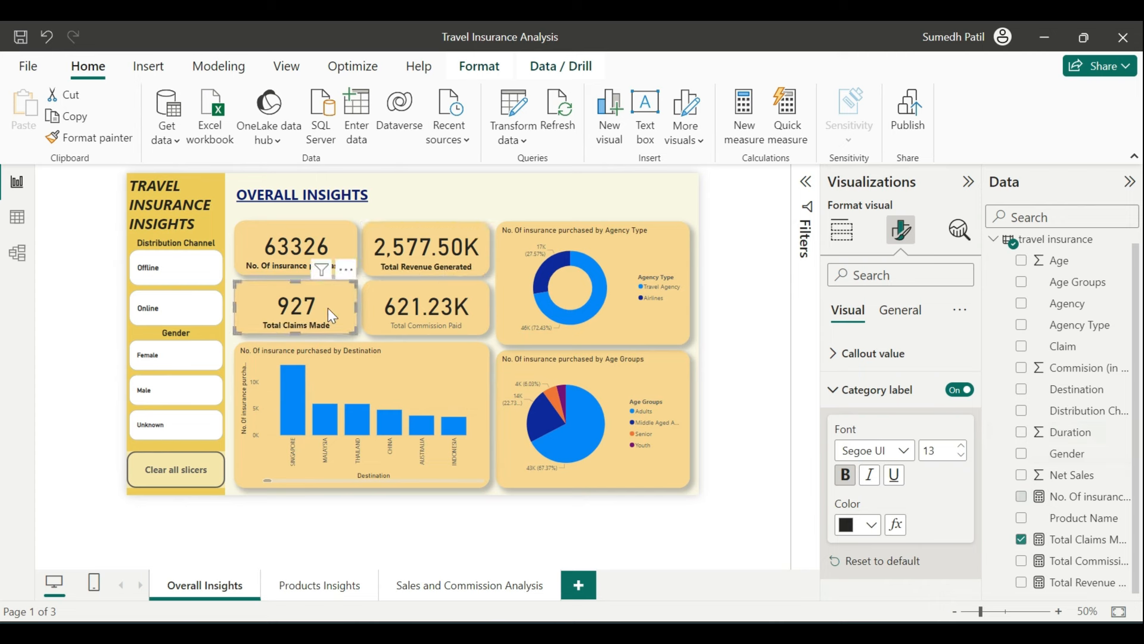
# Copy the Total Revenue Generated card's label styling to the Total Commission Paid card with Format painter
pyautogui.click(423, 267)
pyautogui.click(87, 138)
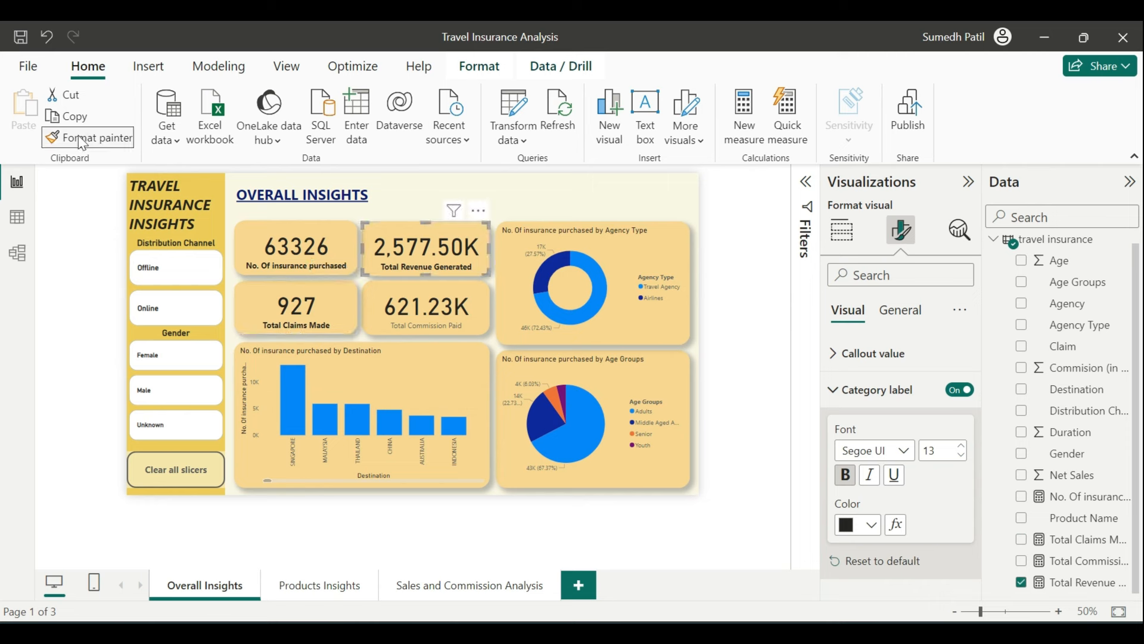
pyautogui.click(428, 289)
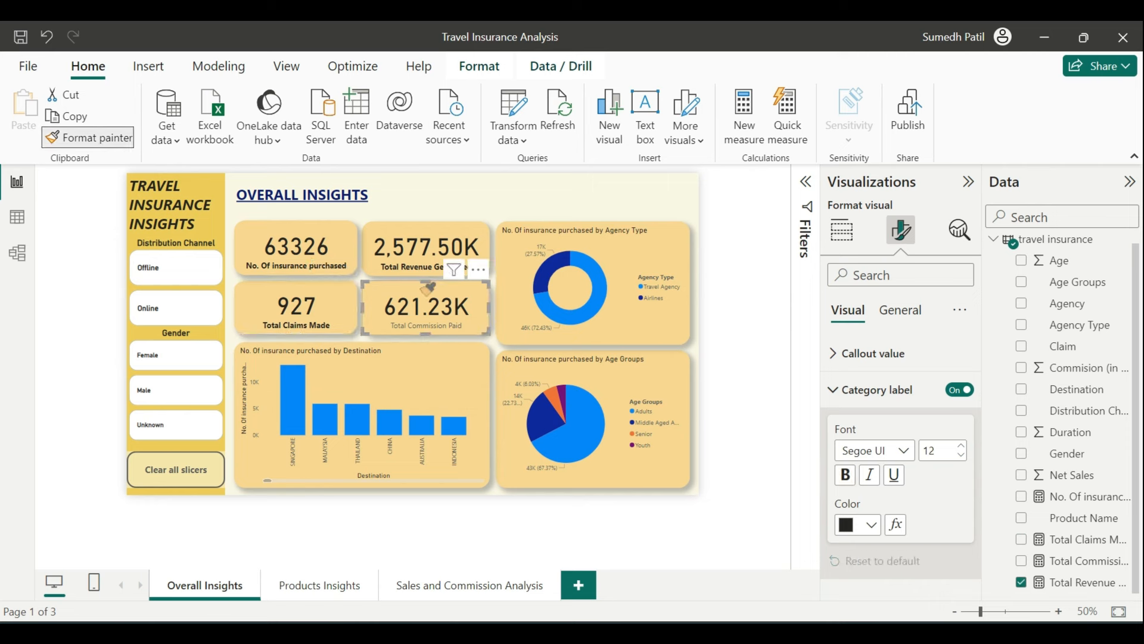
pyautogui.click(754, 309)
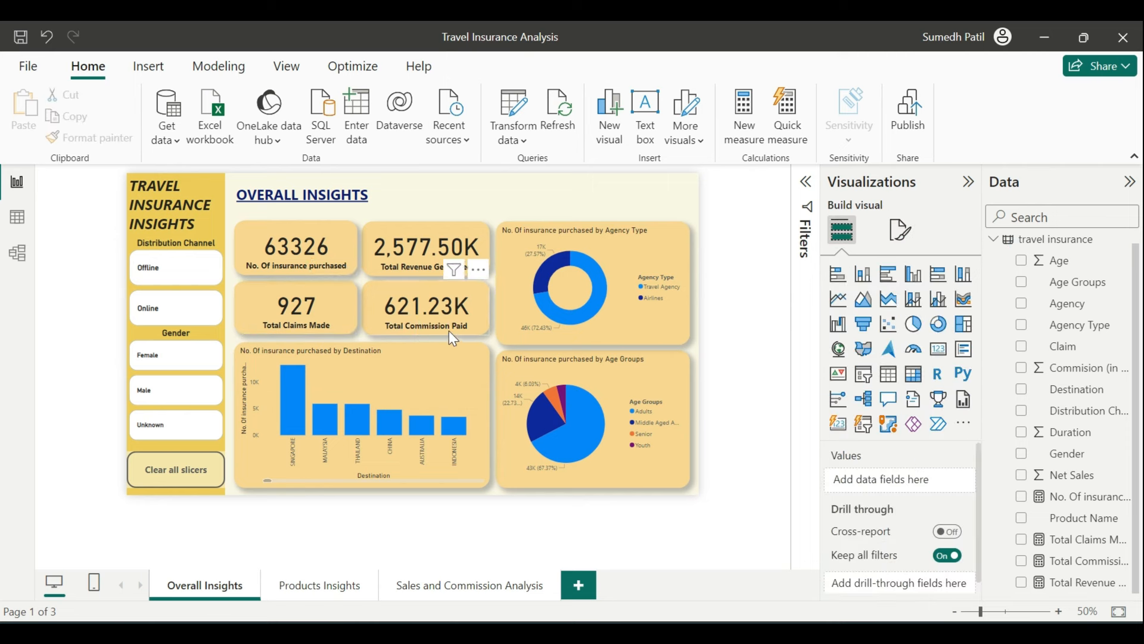
pyautogui.click(402, 245)
pyautogui.click(734, 298)
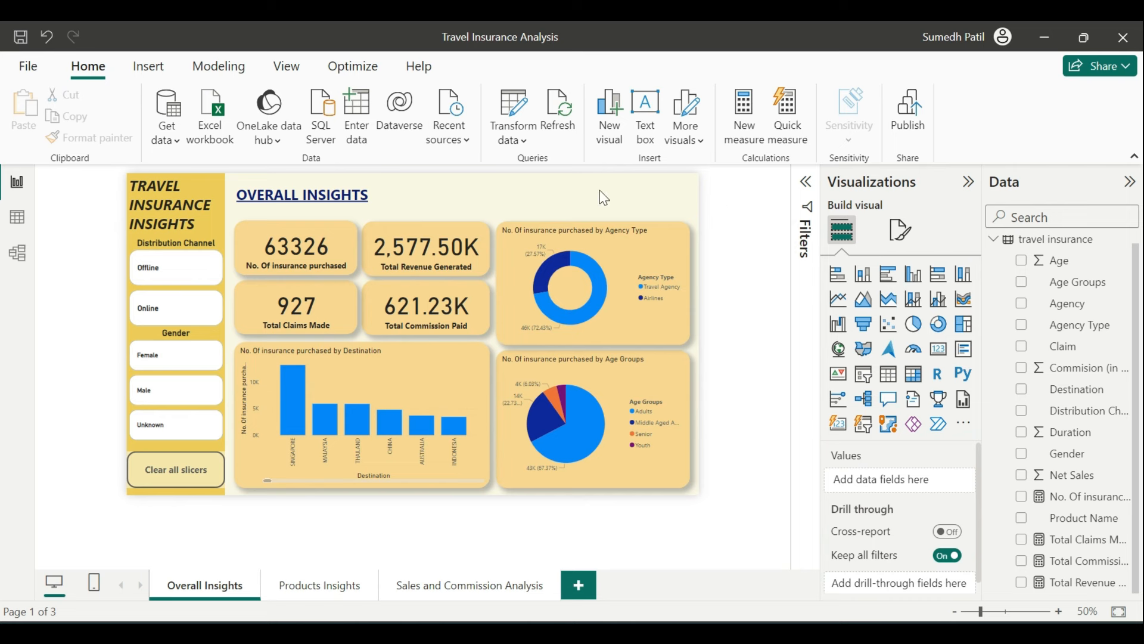
# Insert the house image 25694 from the Icons folder on the Overall Insights page
pyautogui.click(148, 66)
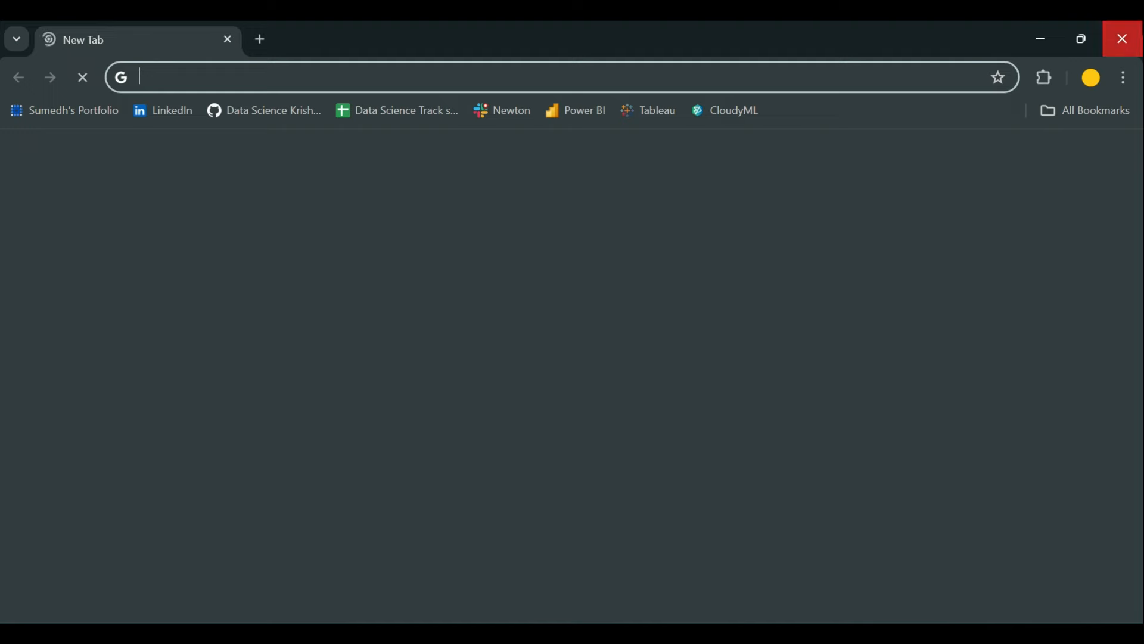
pyautogui.click(1140, 26)
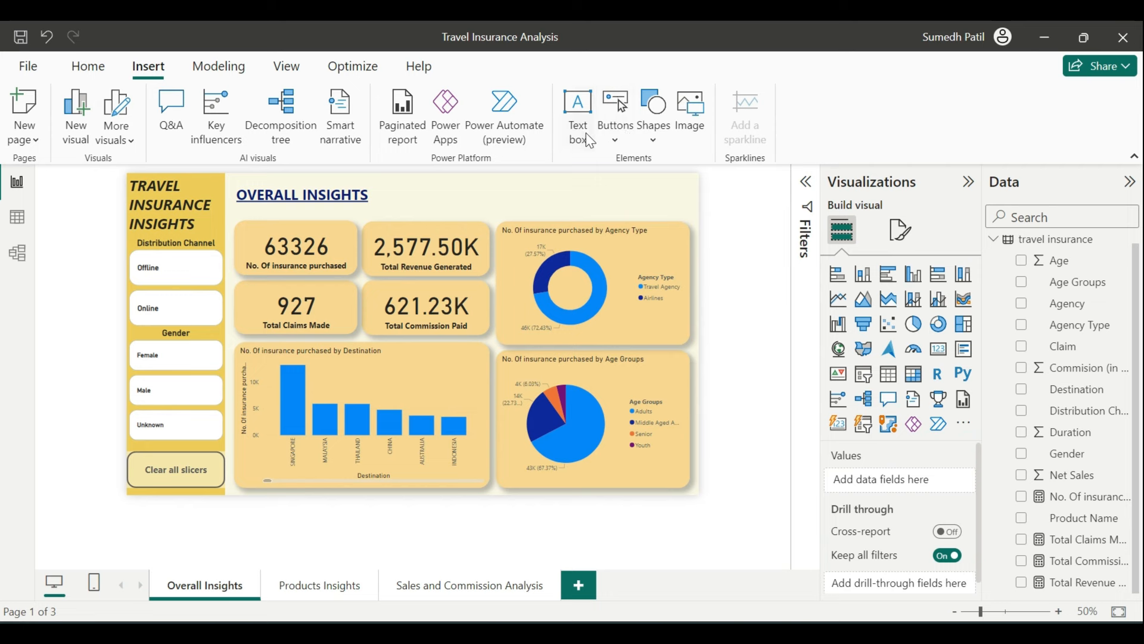
pyautogui.click(686, 132)
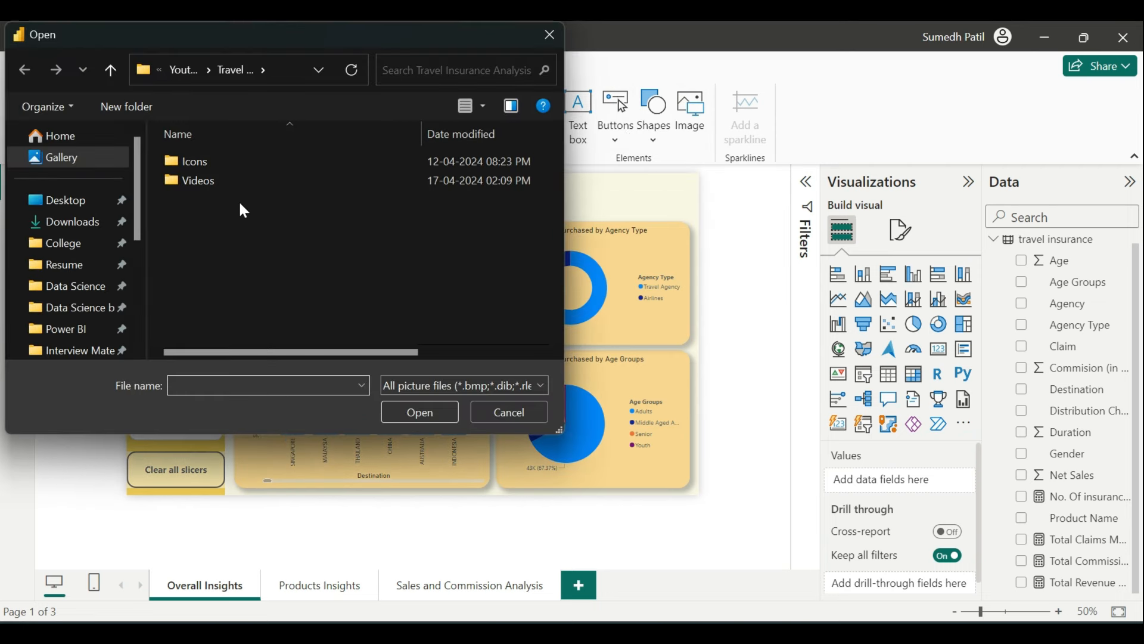
pyautogui.doubleClick(208, 163)
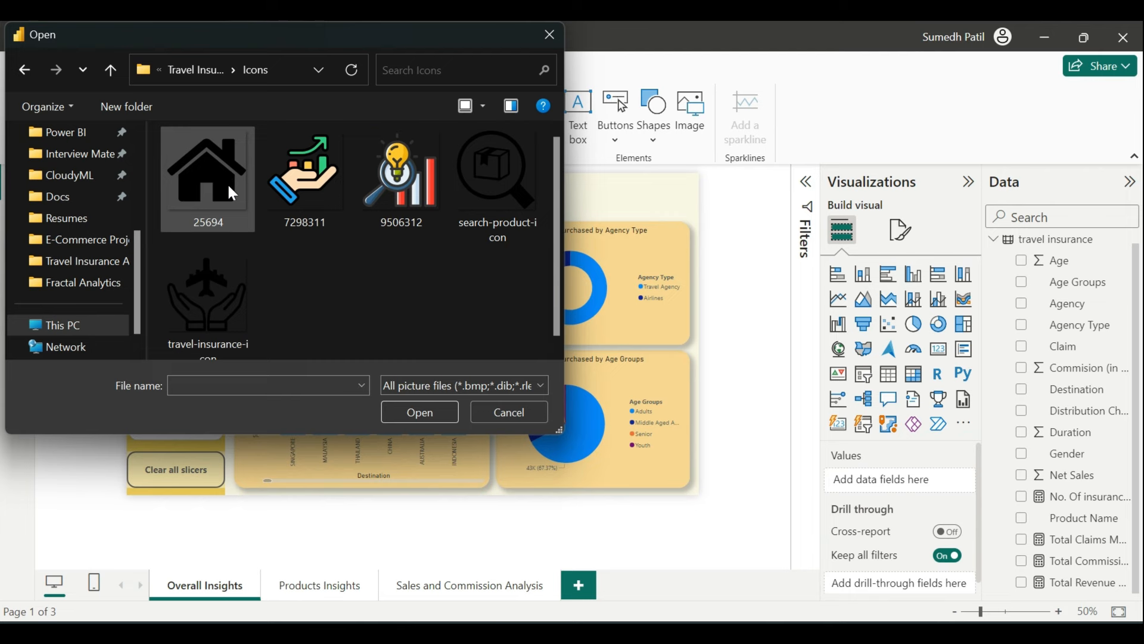
pyautogui.doubleClick(194, 184)
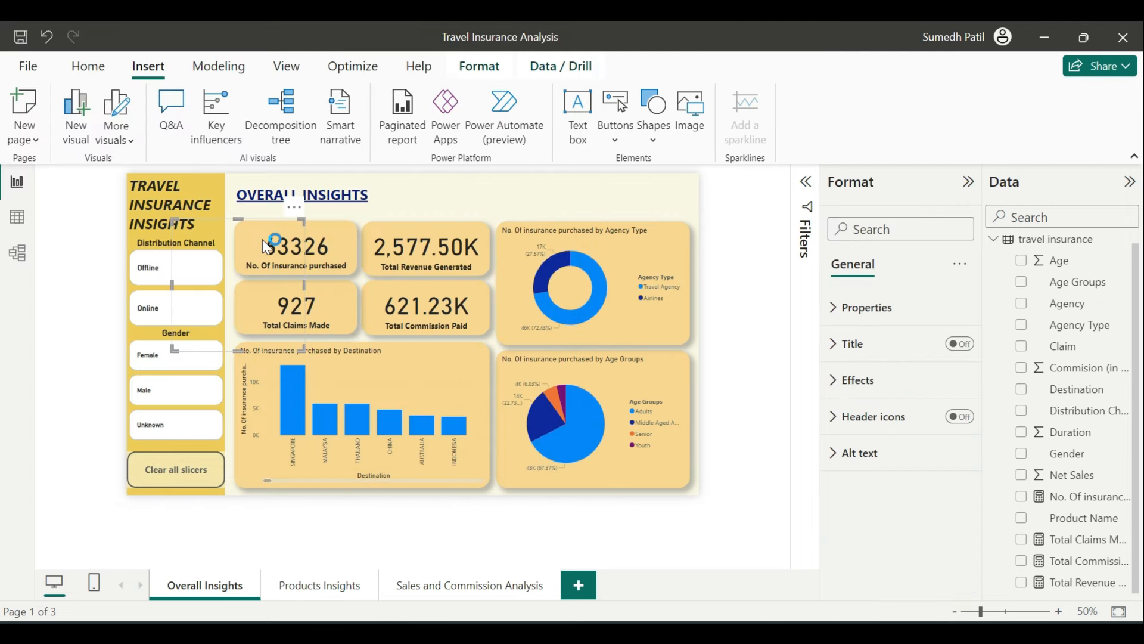
# Move the house icon into the header strip above the Agency Type donut chart and shrink it to fit there
pyautogui.moveTo(255, 238); pyautogui.dragTo(574, 196)
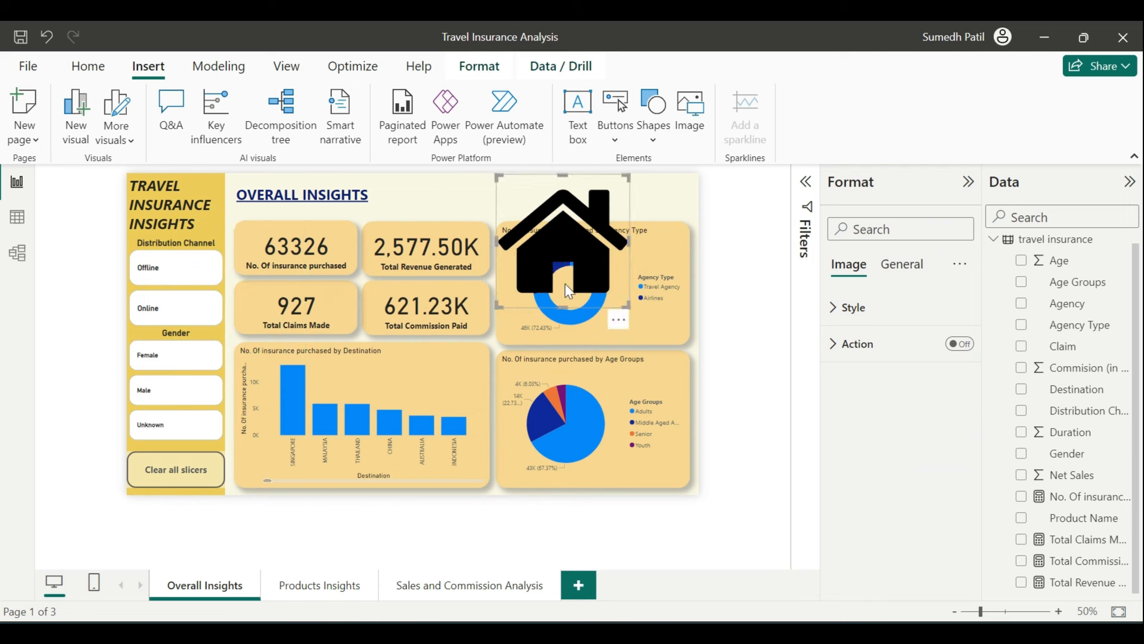
pyautogui.moveTo(562, 307); pyautogui.dragTo(561, 211)
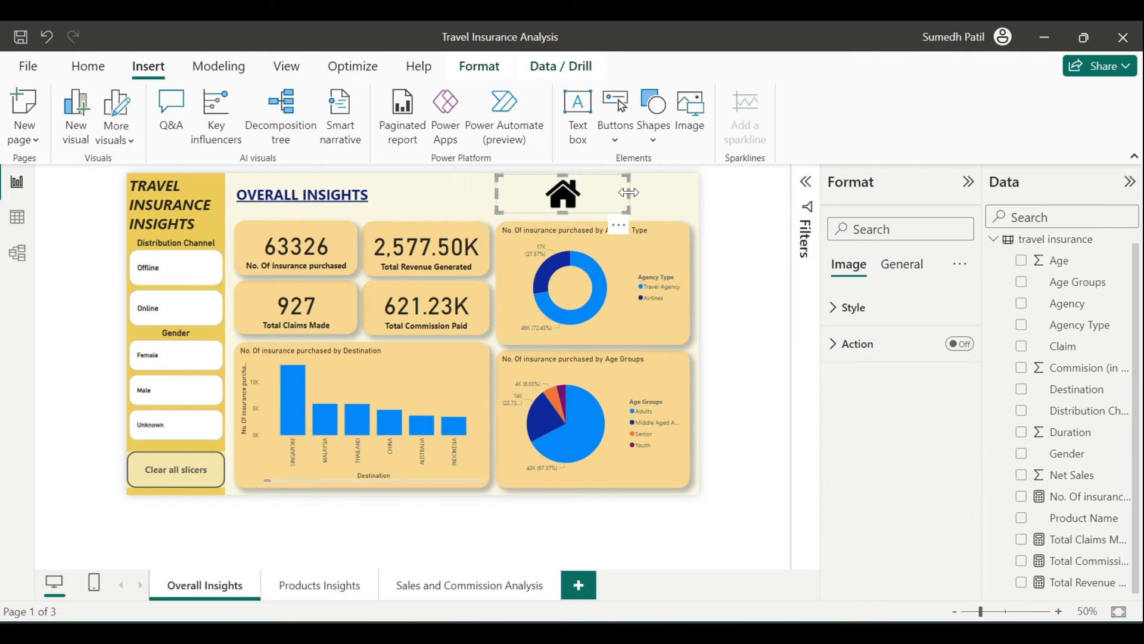
pyautogui.moveTo(628, 192); pyautogui.dragTo(549, 198)
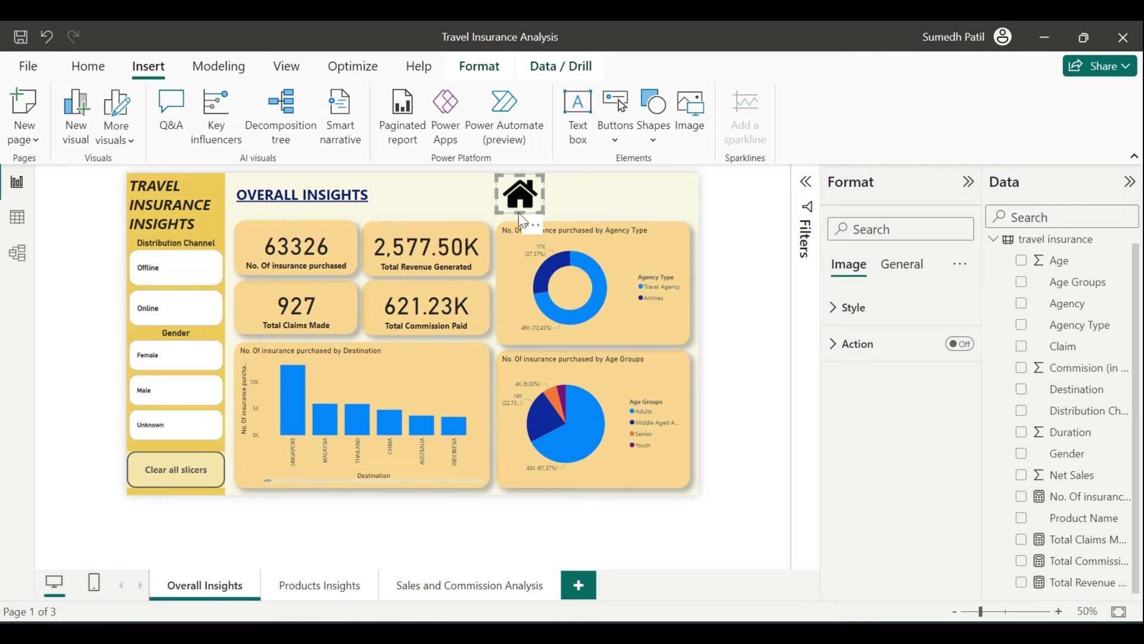
pyautogui.moveTo(518, 212); pyautogui.dragTo(525, 207)
pyautogui.click(559, 199)
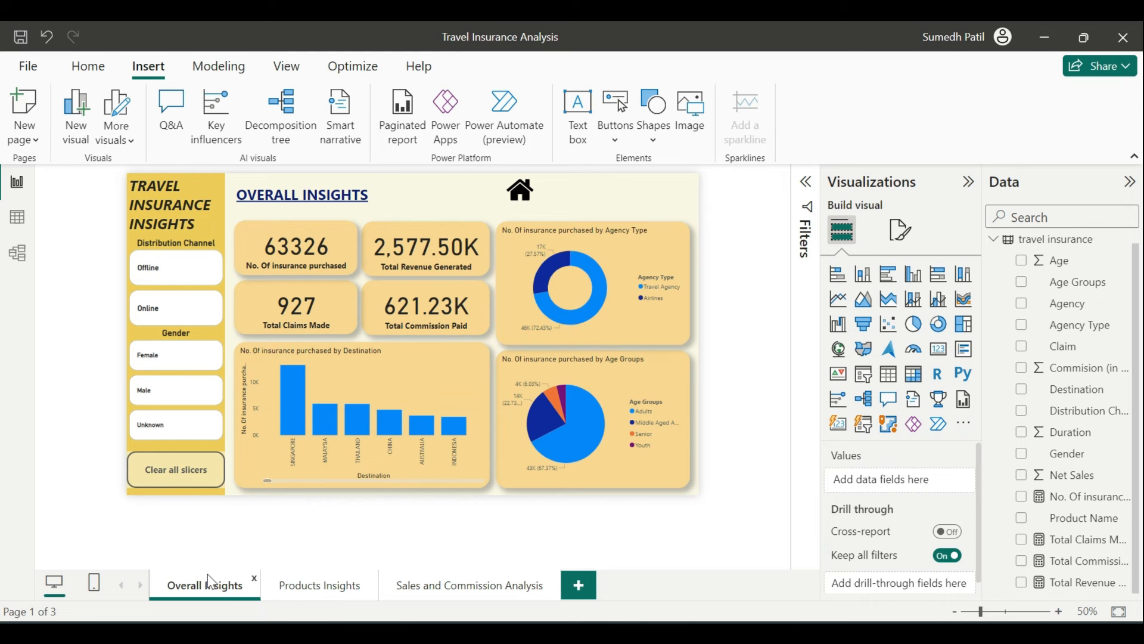
# Look over the Products Insights and Sales and Commission Analysis pages and the house icon on Overall Insights
pyautogui.click(302, 589)
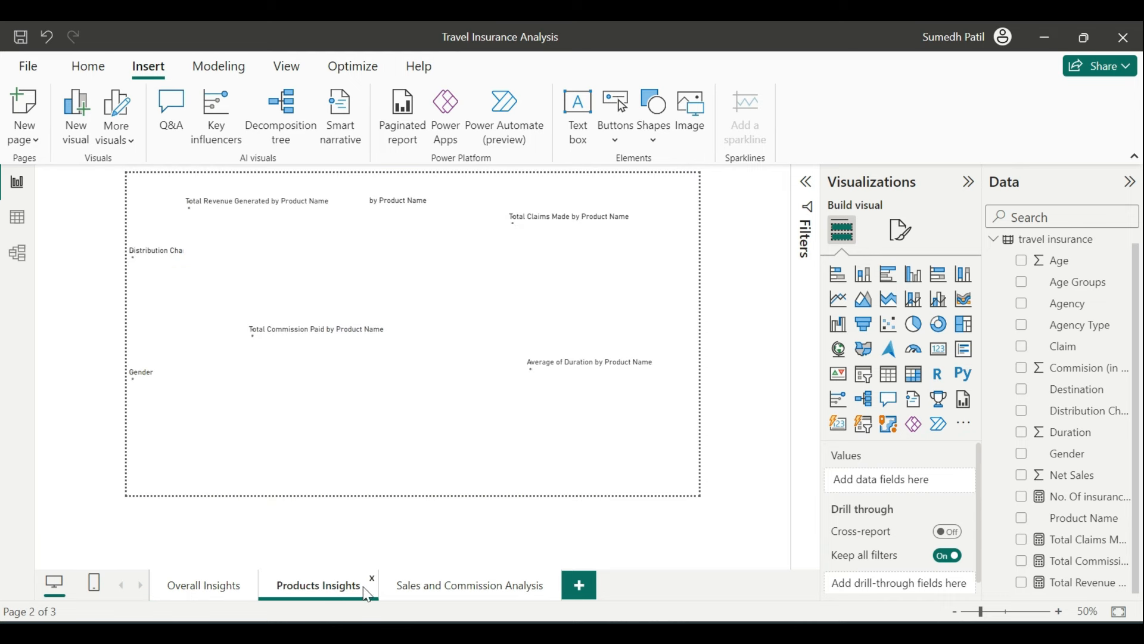
pyautogui.click(478, 591)
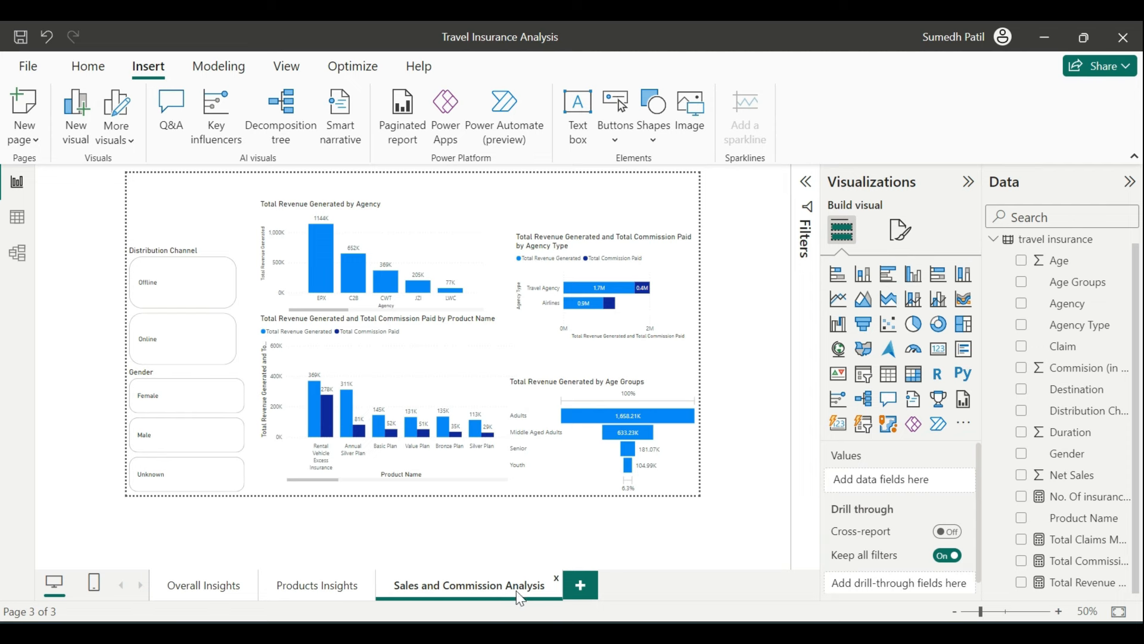
pyautogui.click(190, 590)
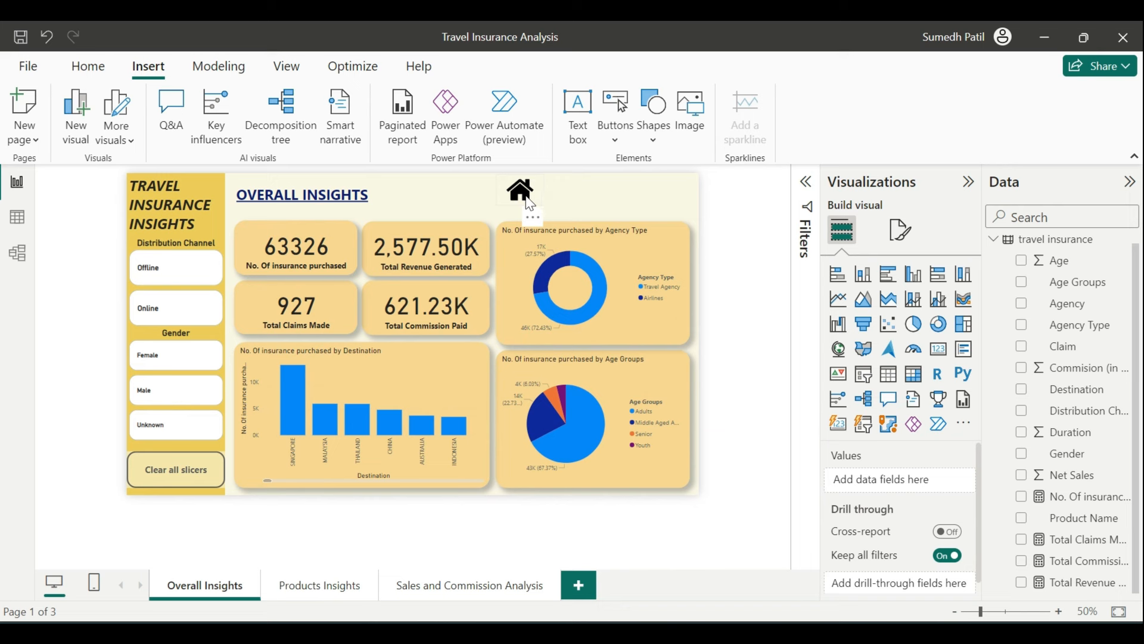
pyautogui.click(528, 201)
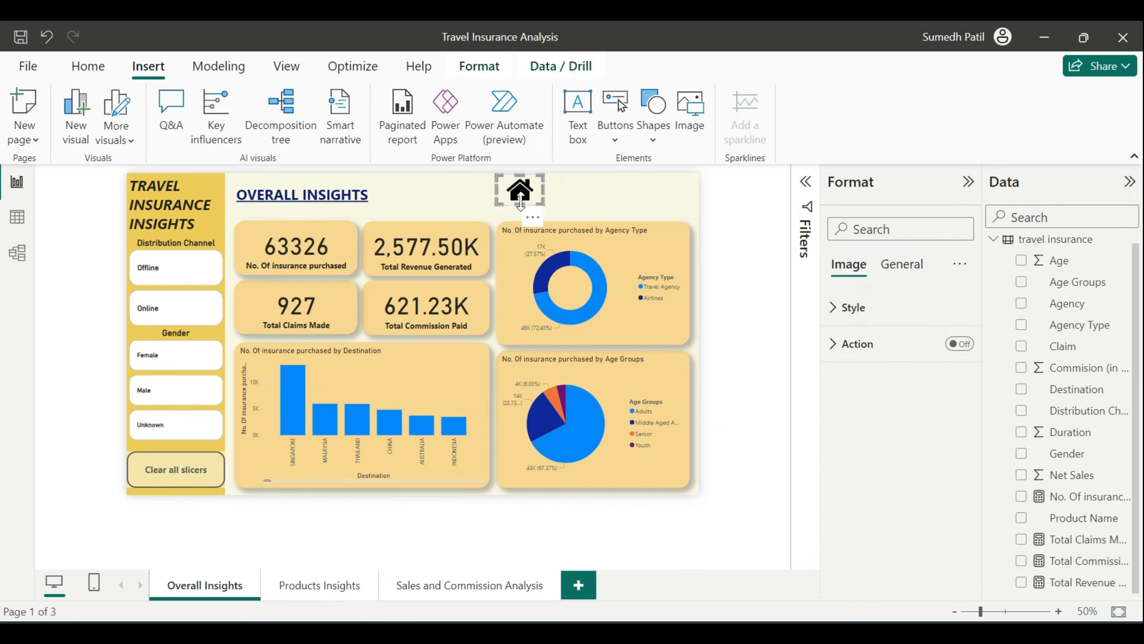
pyautogui.click(571, 199)
pyautogui.click(535, 197)
pyautogui.click(594, 210)
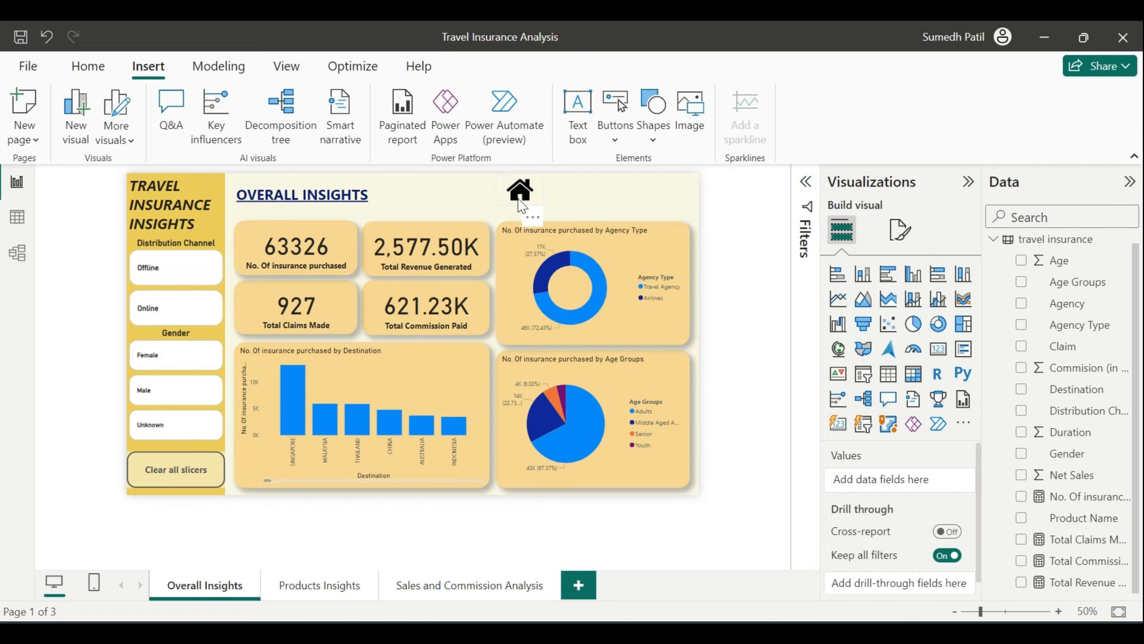
pyautogui.click(520, 202)
pyautogui.click(565, 209)
# Insert the search-product-icon image from the Icons folder on the Overall Insights page
pyautogui.click(700, 124)
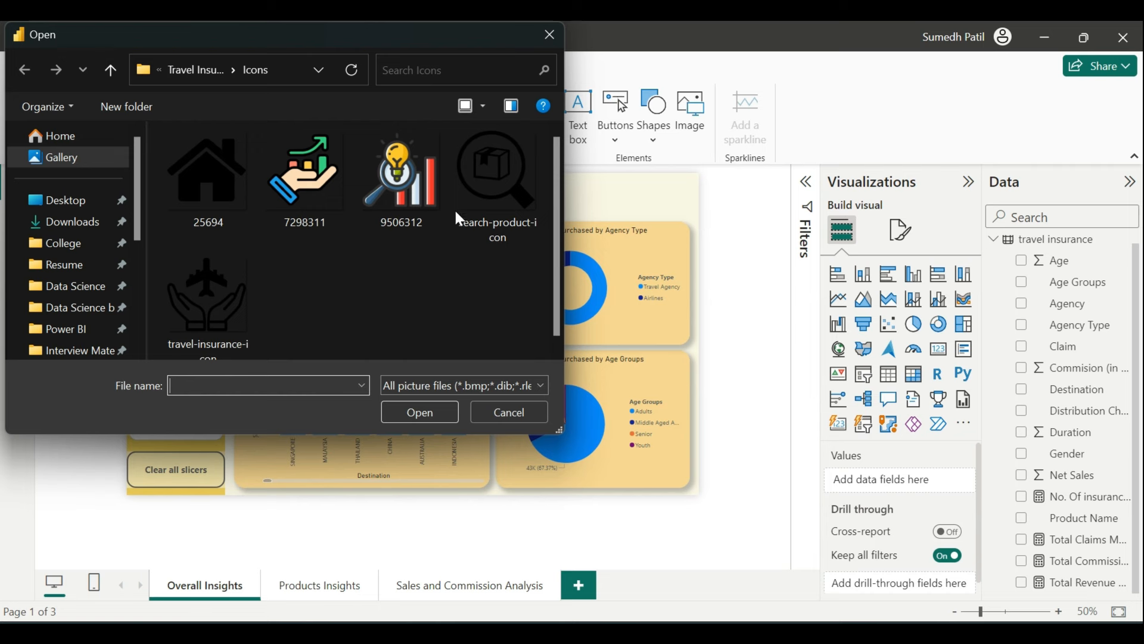
pyautogui.click(494, 194)
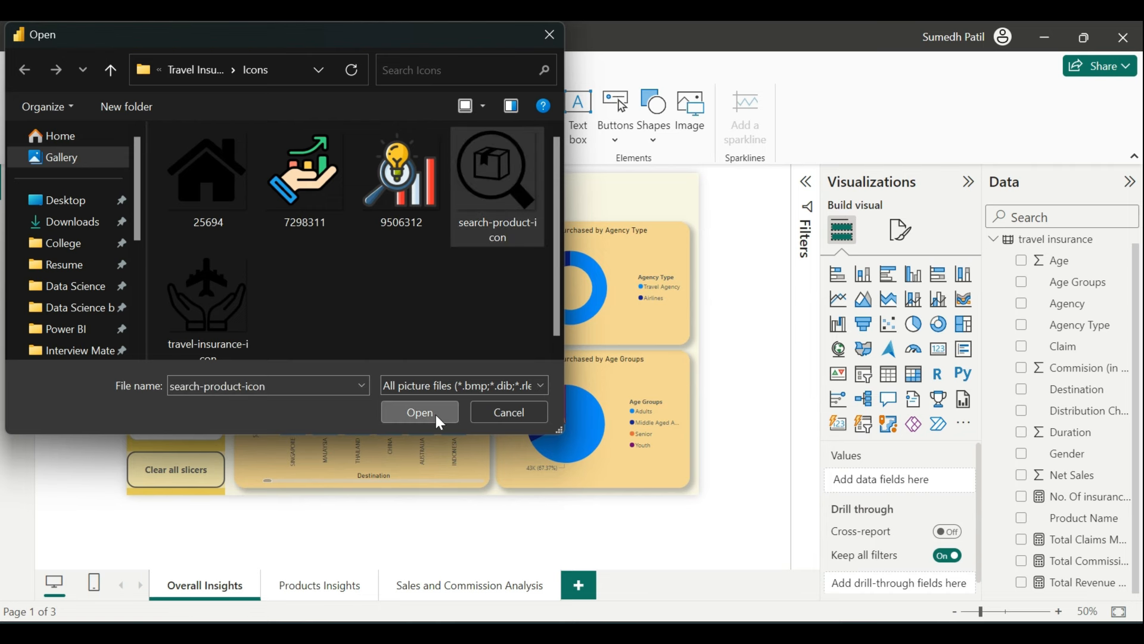
pyautogui.click(420, 413)
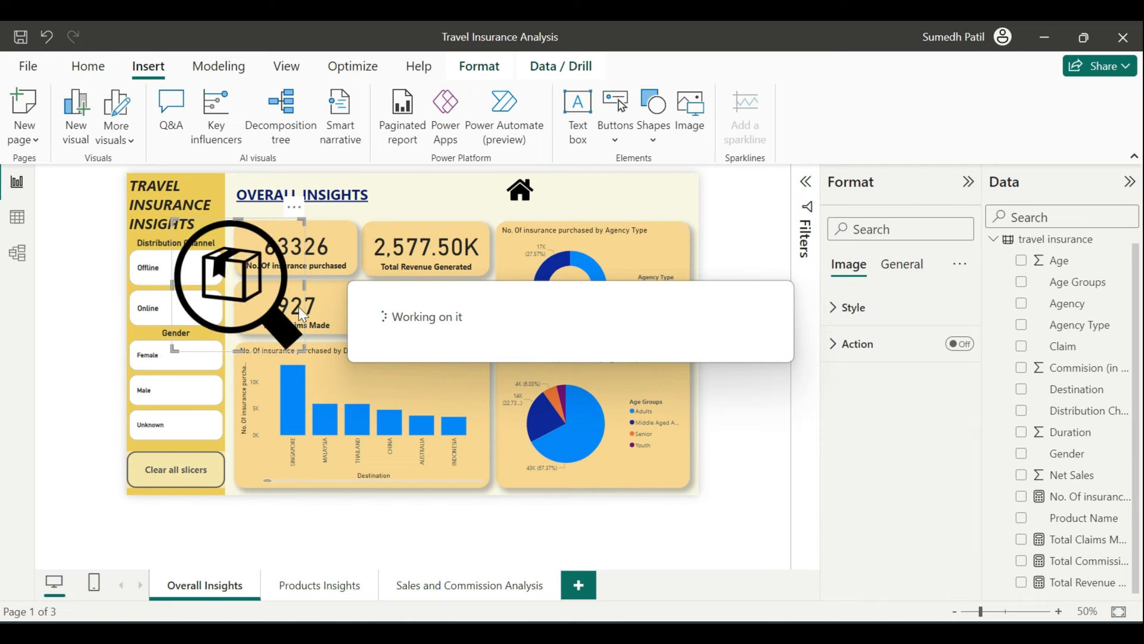
# Place the product search icon beside the house icon in the header strip and shrink it to a matching size
pyautogui.moveTo(279, 295); pyautogui.dragTo(650, 249)
pyautogui.moveTo(611, 306); pyautogui.dragTo(612, 213)
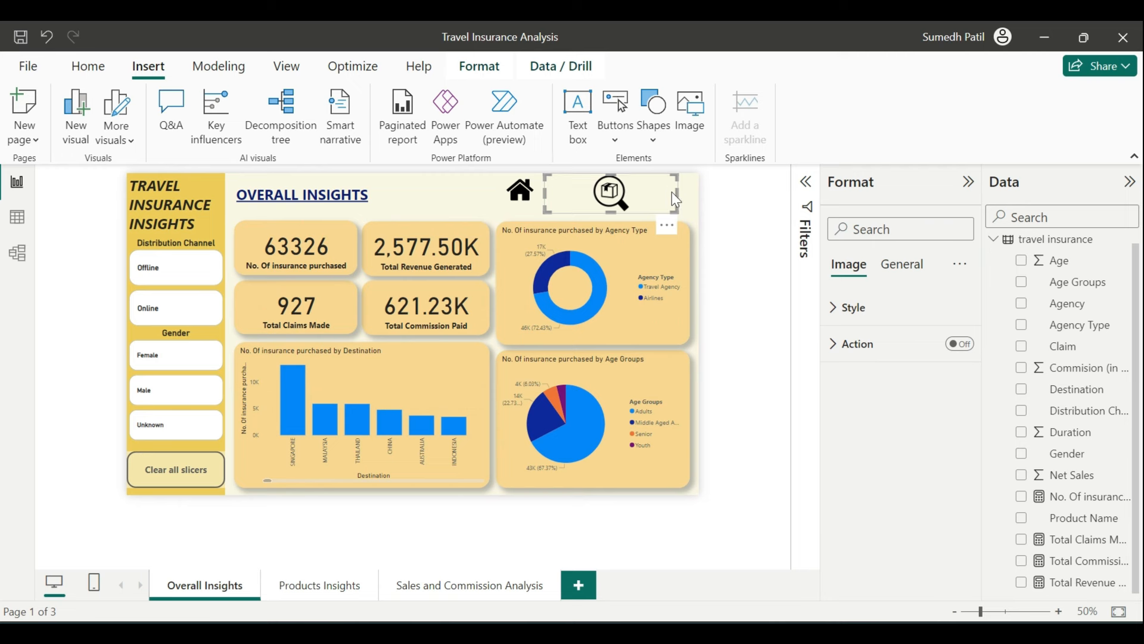
pyautogui.moveTo(679, 192); pyautogui.dragTo(589, 191)
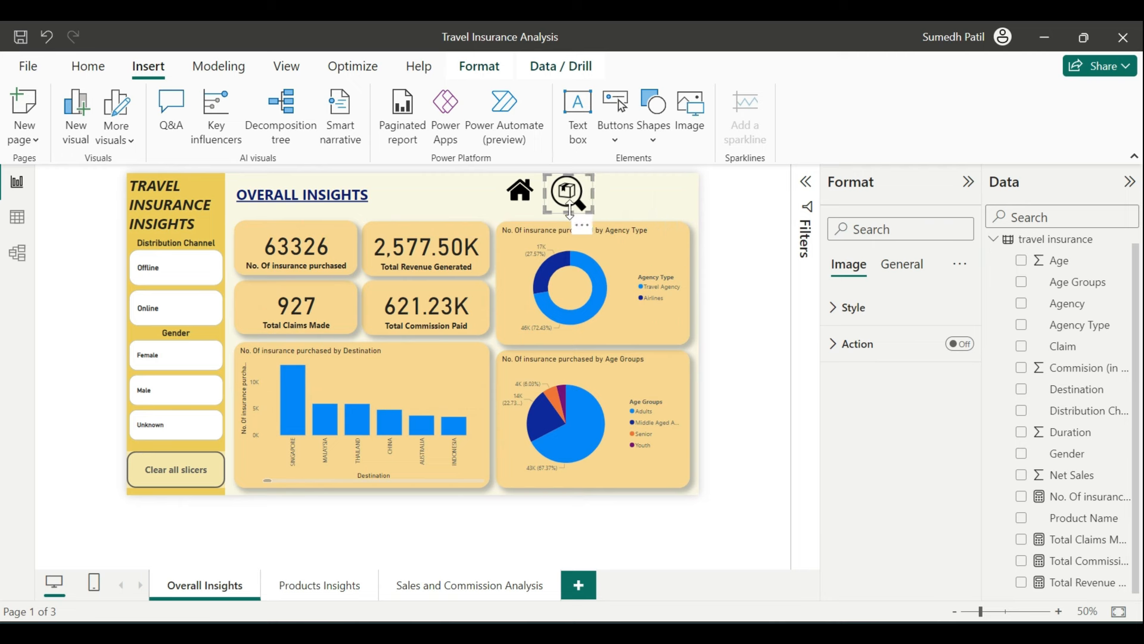
pyautogui.moveTo(569, 212); pyautogui.dragTo(568, 205)
pyautogui.click(618, 197)
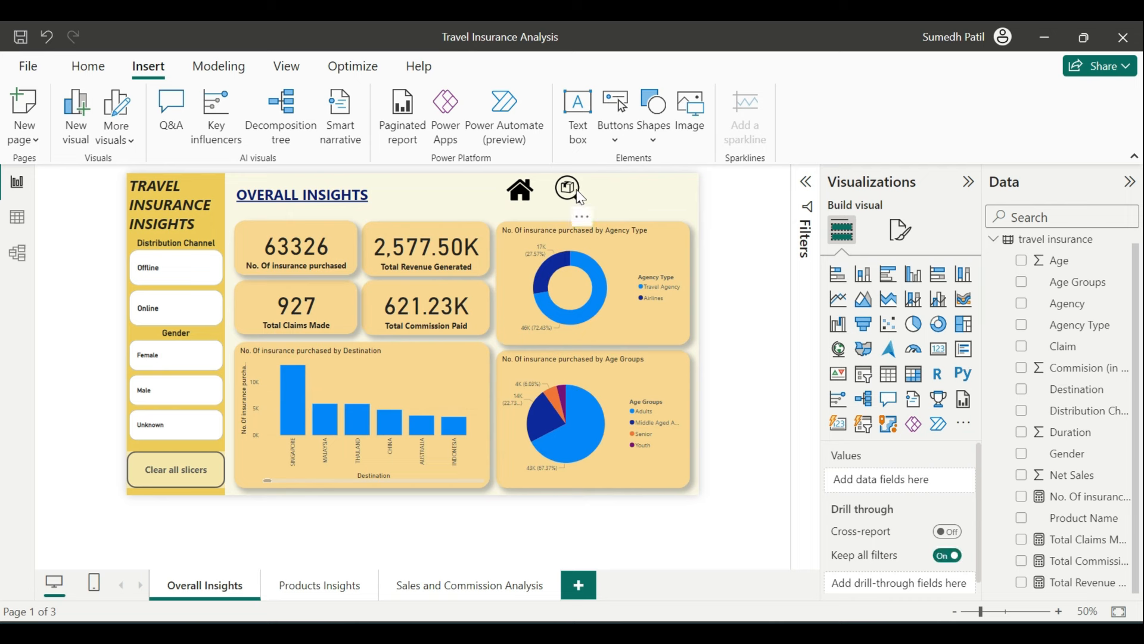
# Enable the product search icon's action as Page navigation with Products Insights as the destination
pyautogui.click(579, 195)
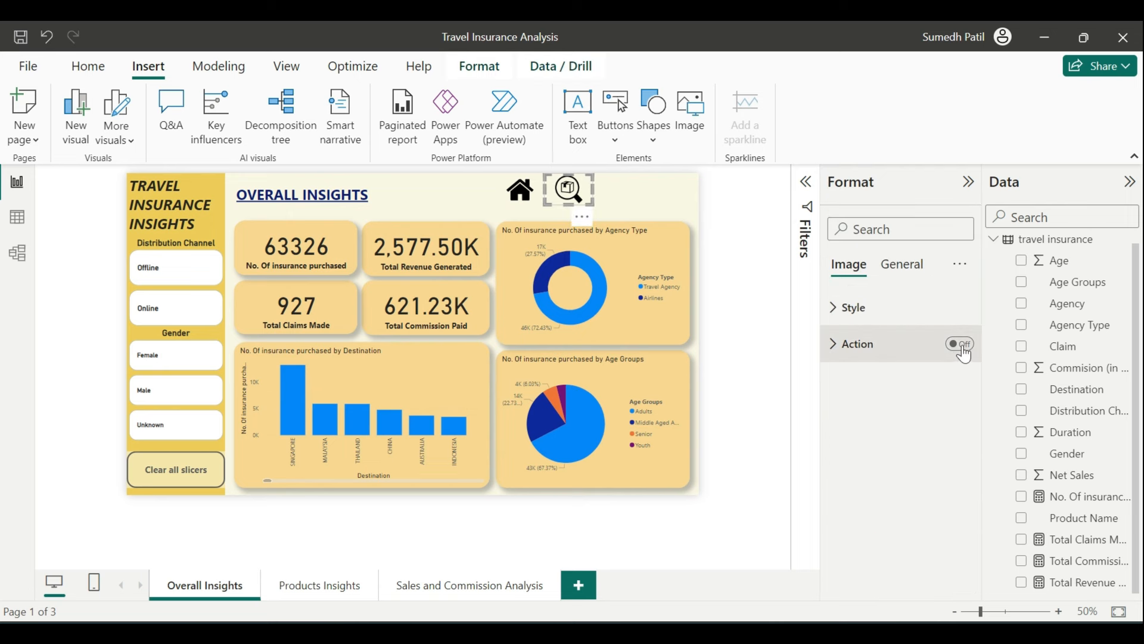
pyautogui.click(961, 345)
pyautogui.click(834, 346)
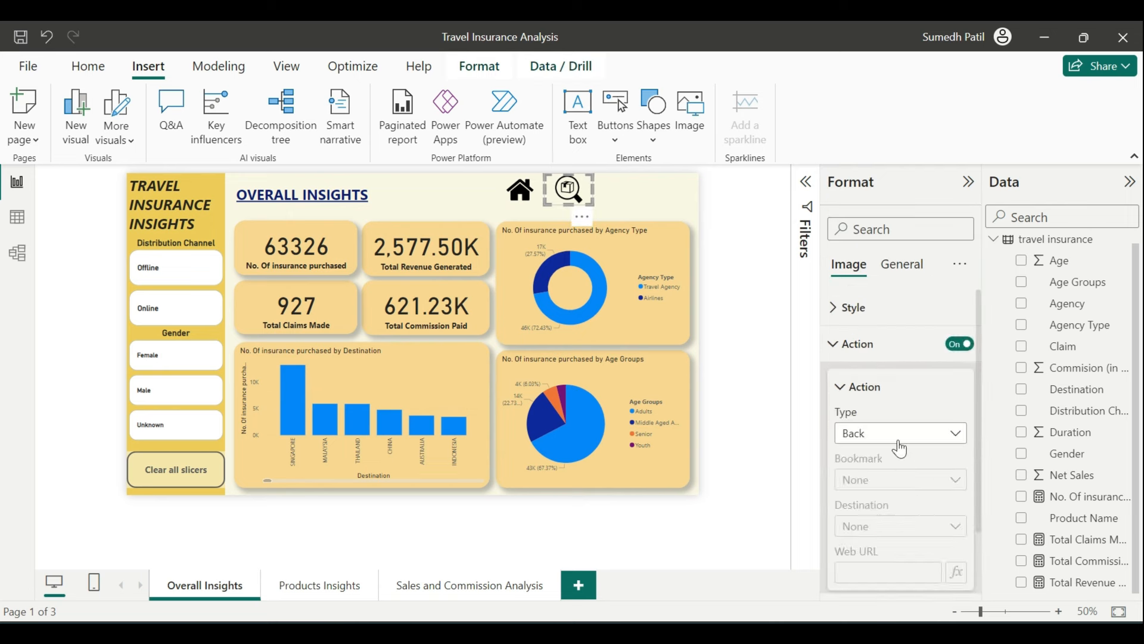
pyautogui.click(858, 436)
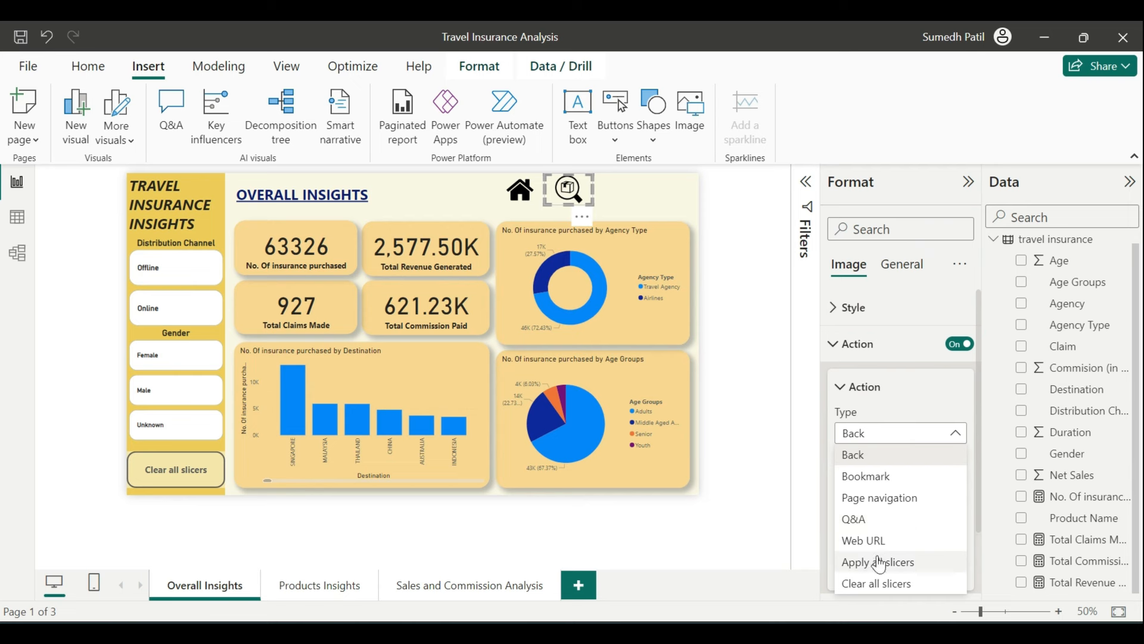
pyautogui.click(910, 507)
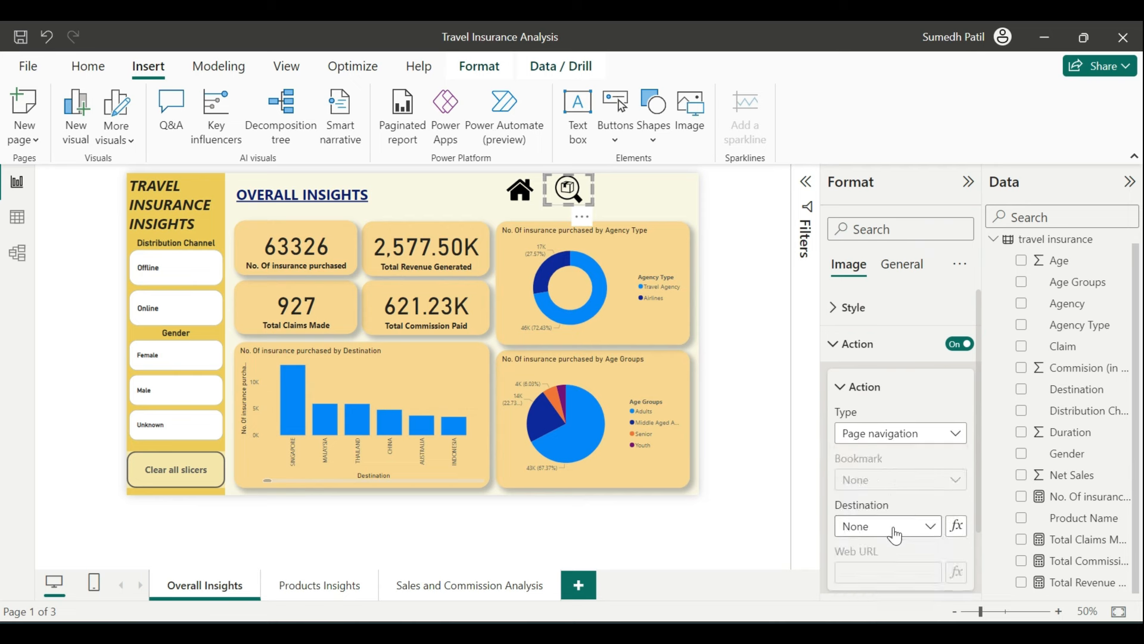
pyautogui.click(892, 528)
pyautogui.click(879, 569)
pyautogui.click(766, 286)
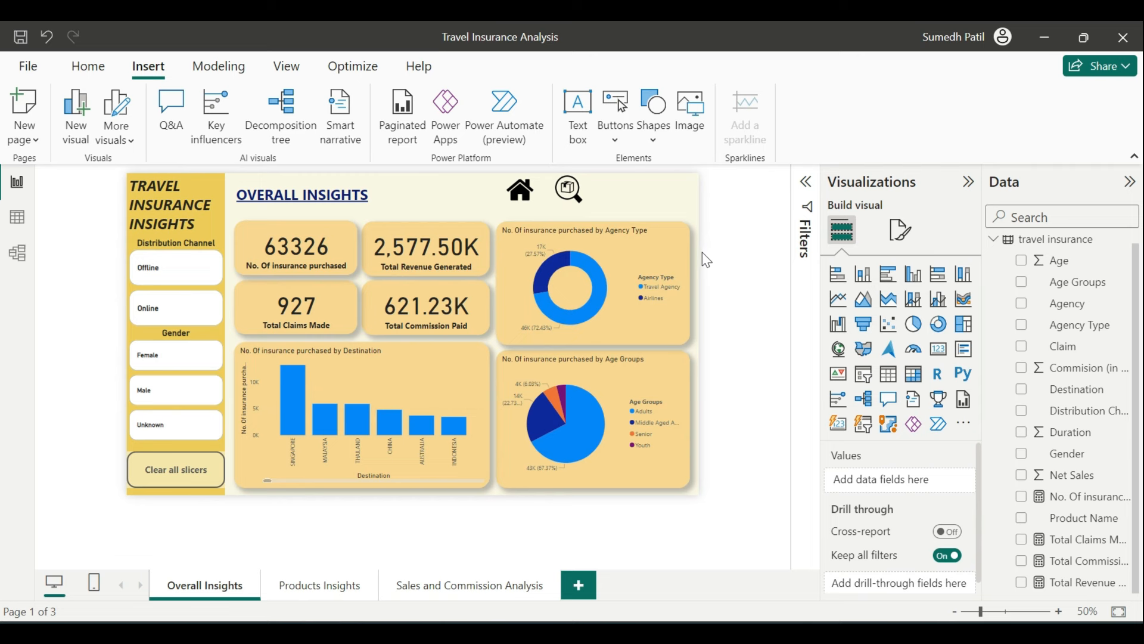
# Test the product search icon's page link and, back on Overall Insights, move the icon slightly closer to the house icon
pyautogui.keyDown('ctrl'); pyautogui.click(569, 189); pyautogui.keyUp('ctrl')
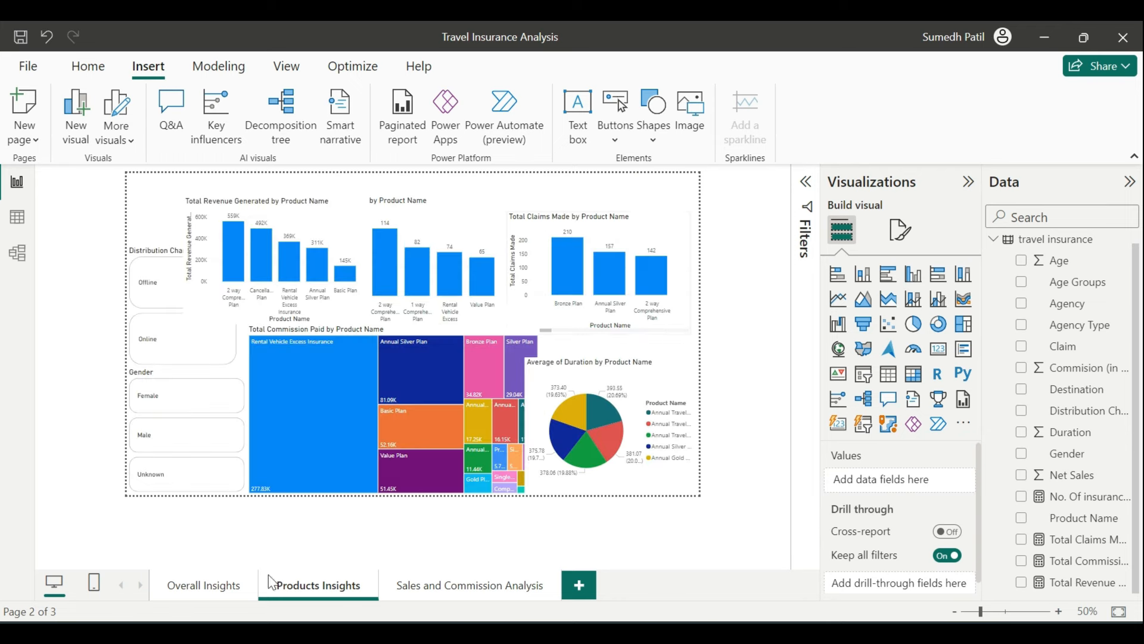
pyautogui.click(199, 590)
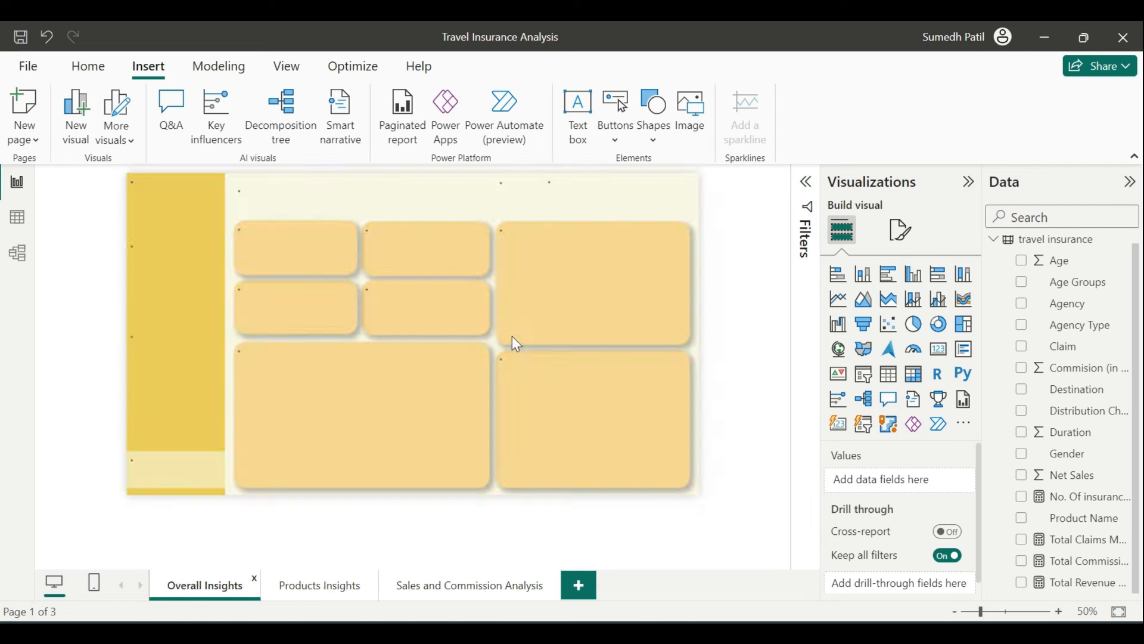
pyautogui.click(577, 199)
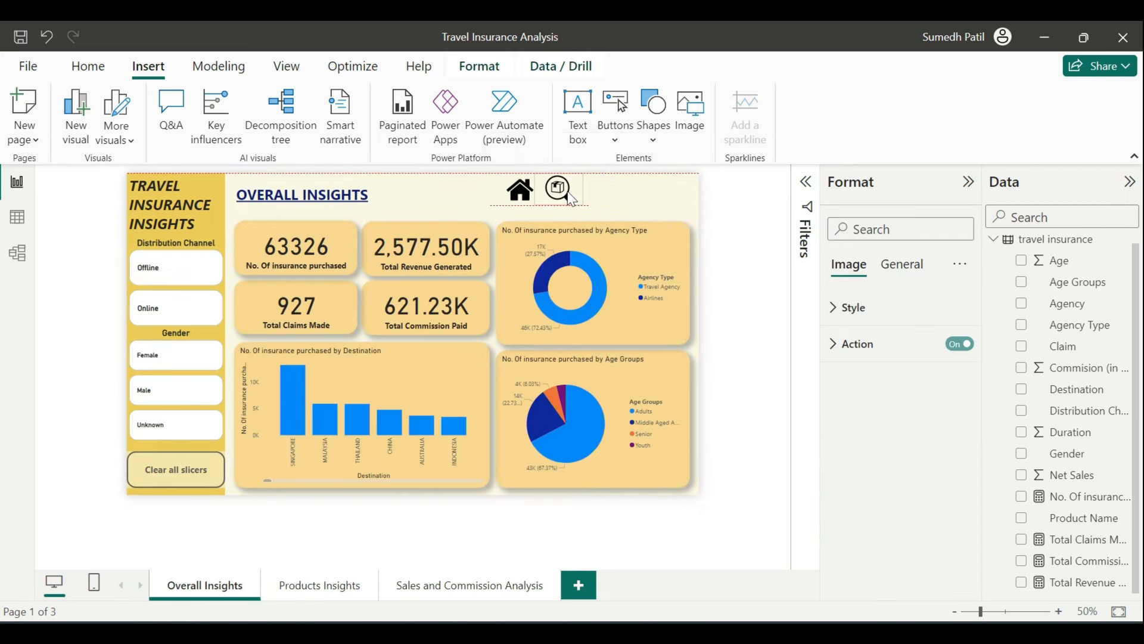
pyautogui.click(749, 413)
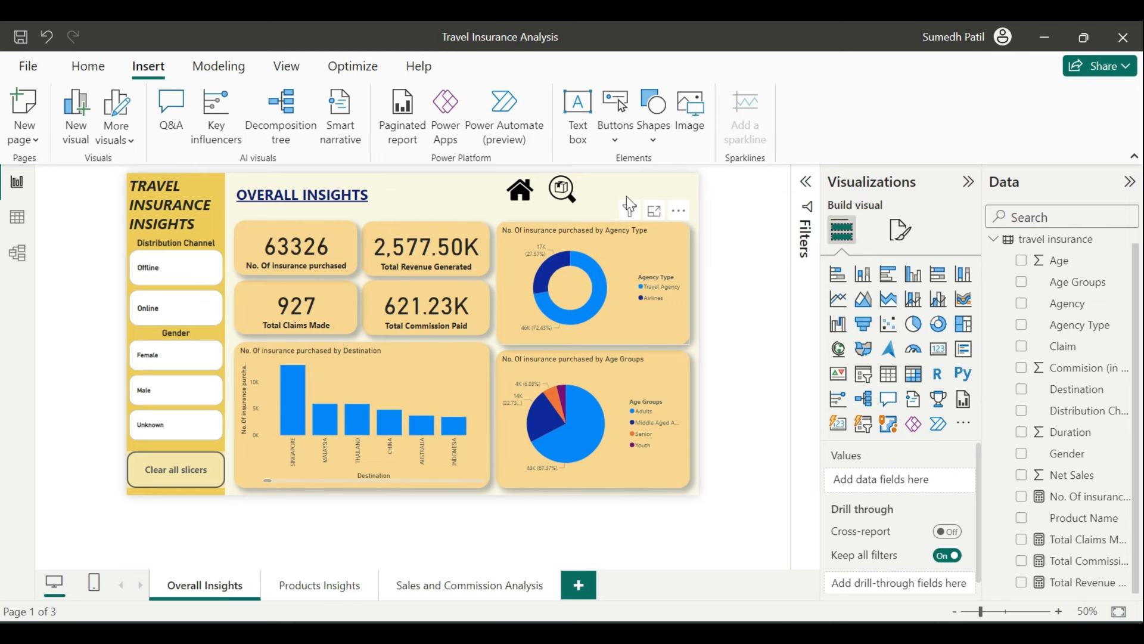
# Insert the 7298311 hand-and-chart image from the Icons folder and shrink it beside the product search icon in the header strip
pyautogui.click(689, 136)
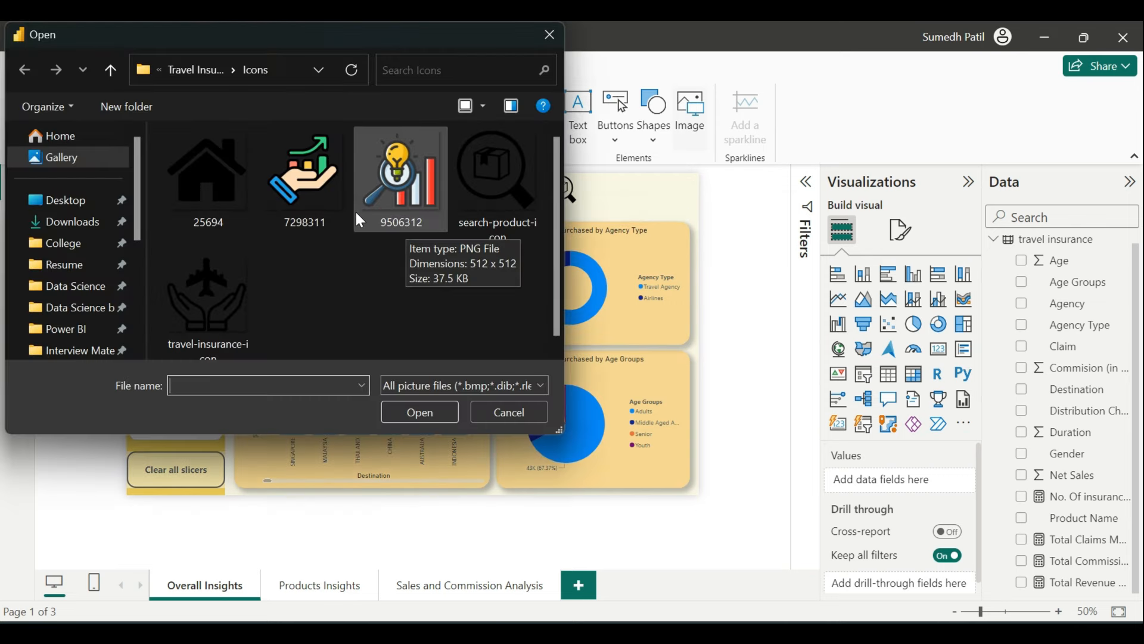
pyautogui.doubleClick(306, 205)
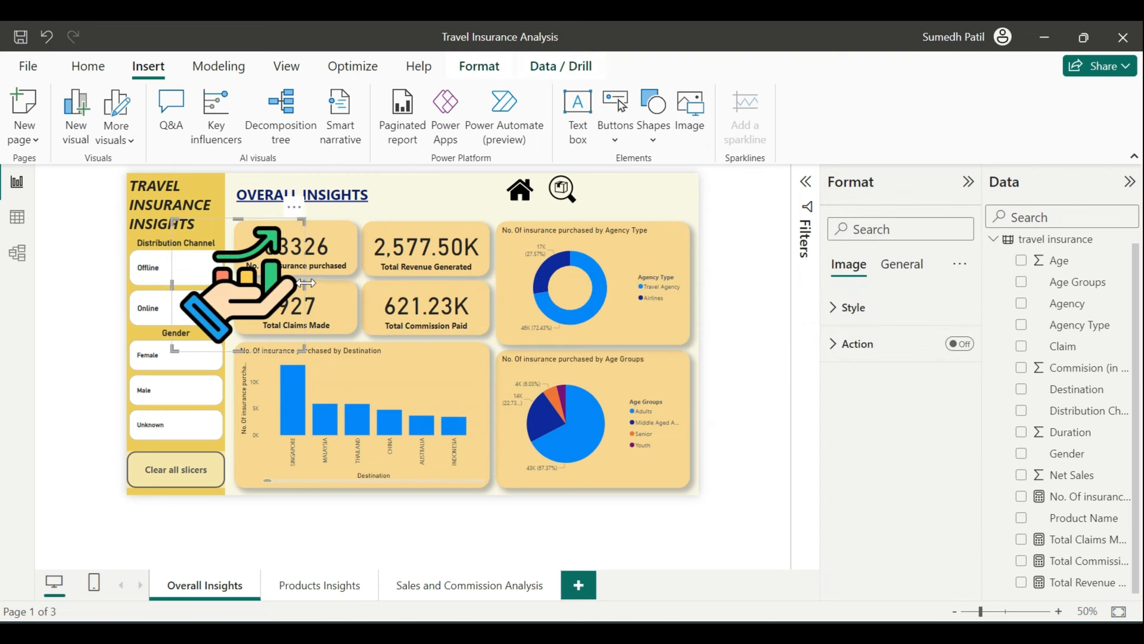
pyautogui.moveTo(304, 284); pyautogui.dragTo(637, 235)
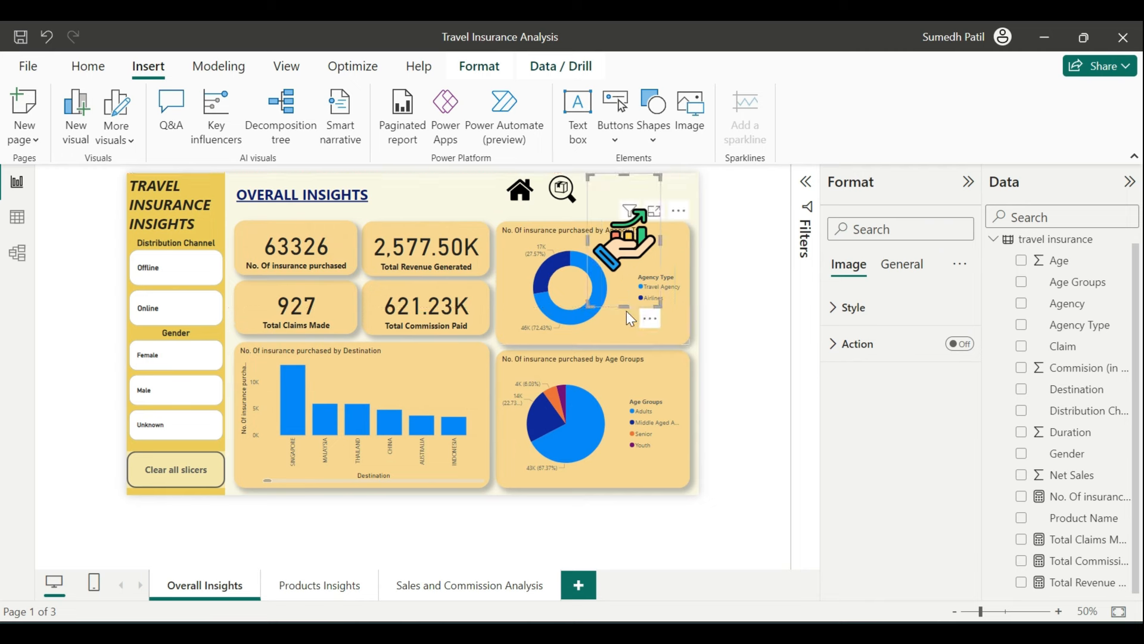
pyautogui.click(627, 311)
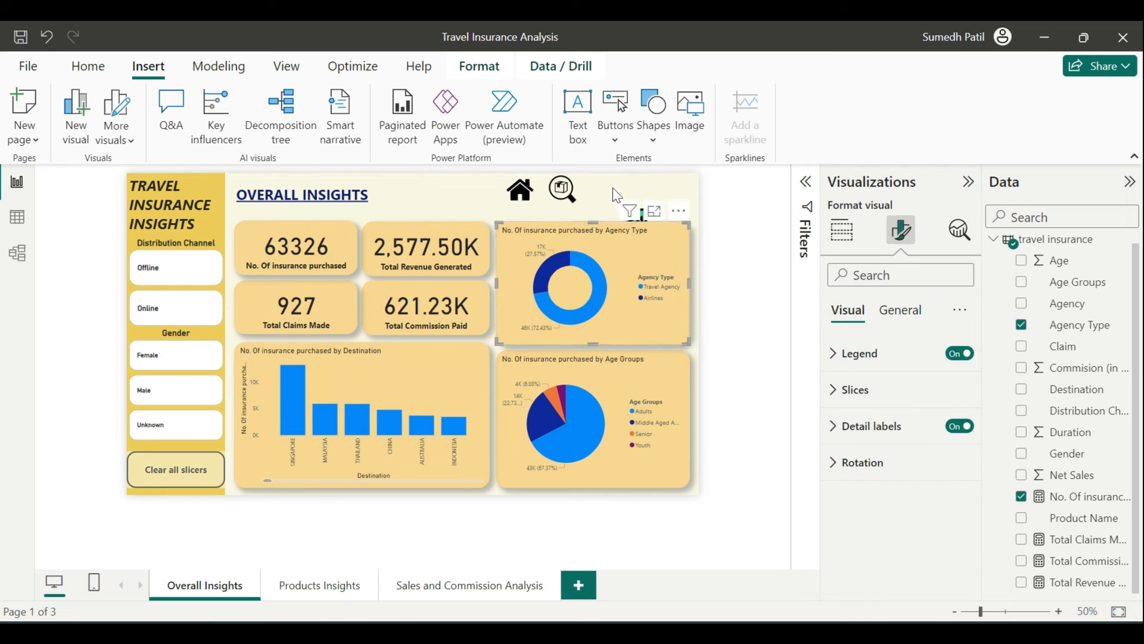
pyautogui.click(625, 272)
pyautogui.moveTo(624, 271); pyautogui.dragTo(627, 192)
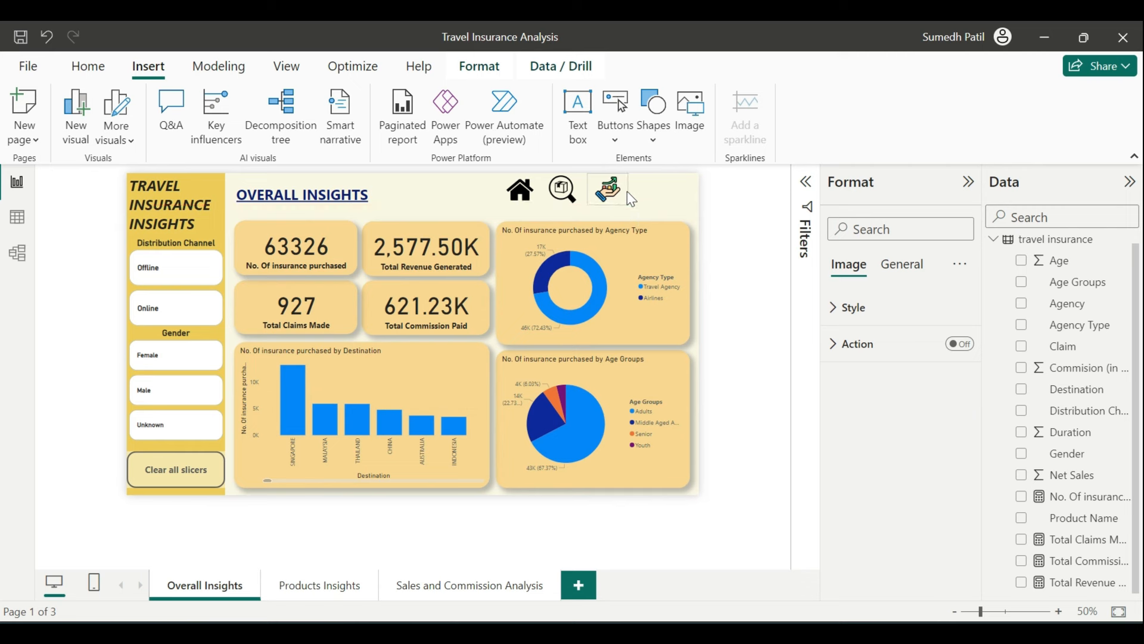
pyautogui.click(652, 192)
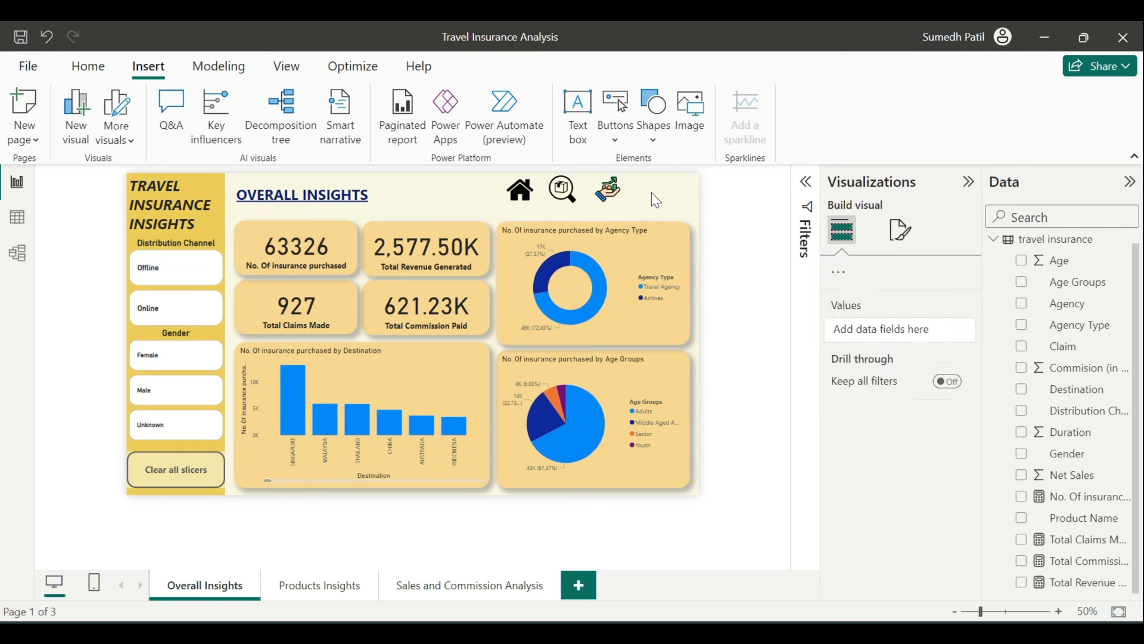
# Try a slightly different spacing for the product search icon between the house and hand icons
pyautogui.click(566, 200)
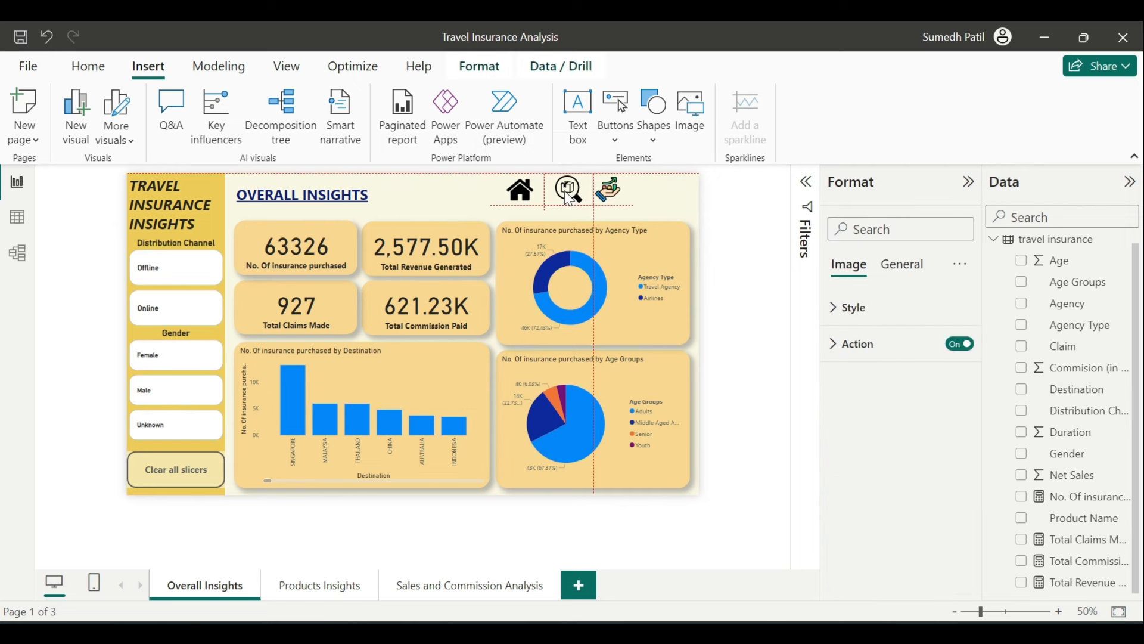
pyautogui.moveTo(569, 196); pyautogui.dragTo(564, 197)
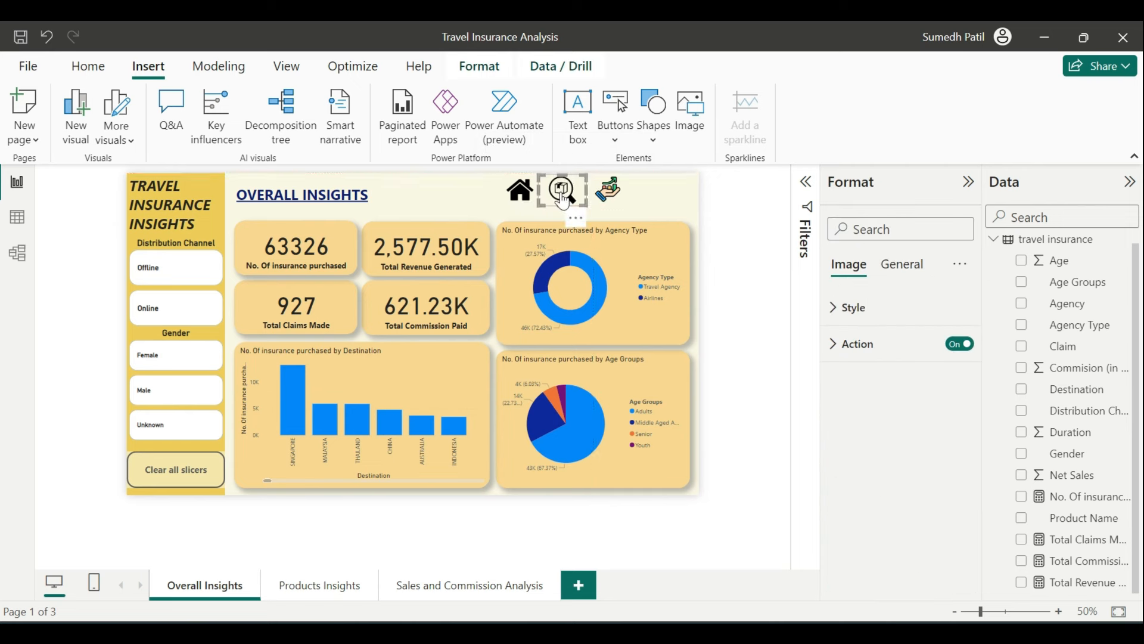
pyautogui.click(621, 197)
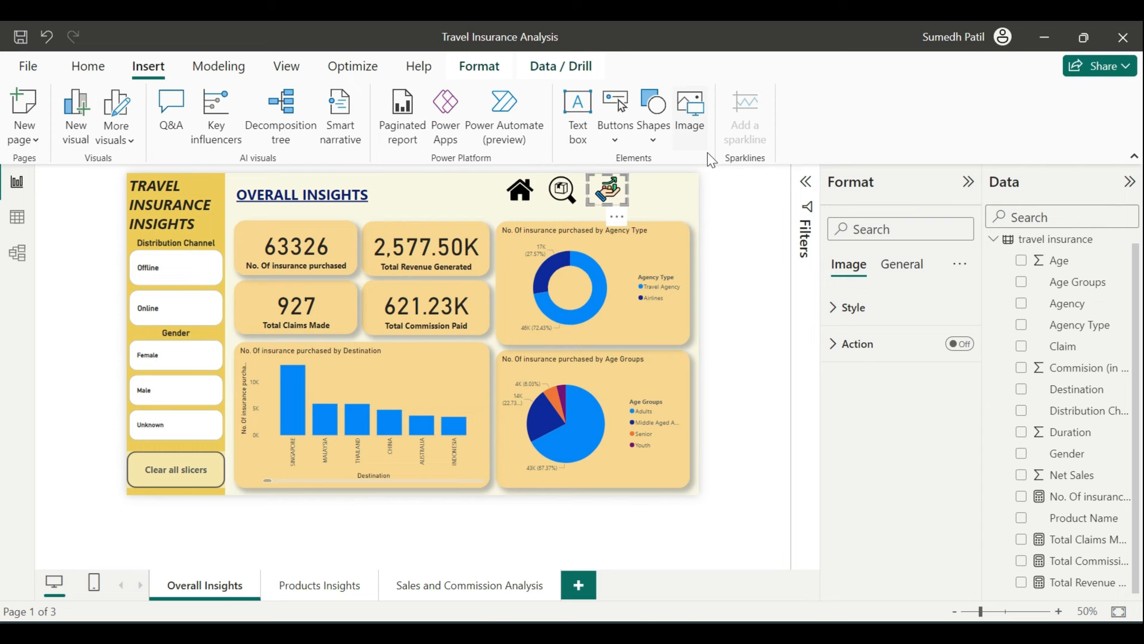
pyautogui.click(671, 202)
# Add a new report page and name it Key Insights
pyautogui.click(579, 584)
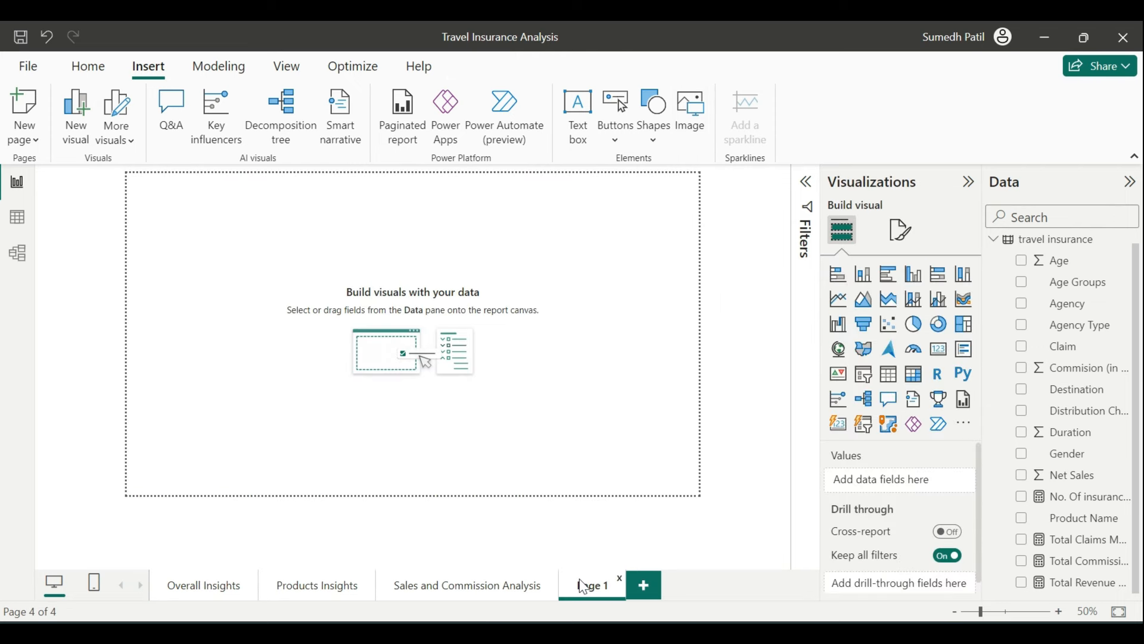
pyautogui.doubleClick(592, 585)
pyautogui.write('Tey')
pyautogui.write('sights')
pyautogui.press('Return')
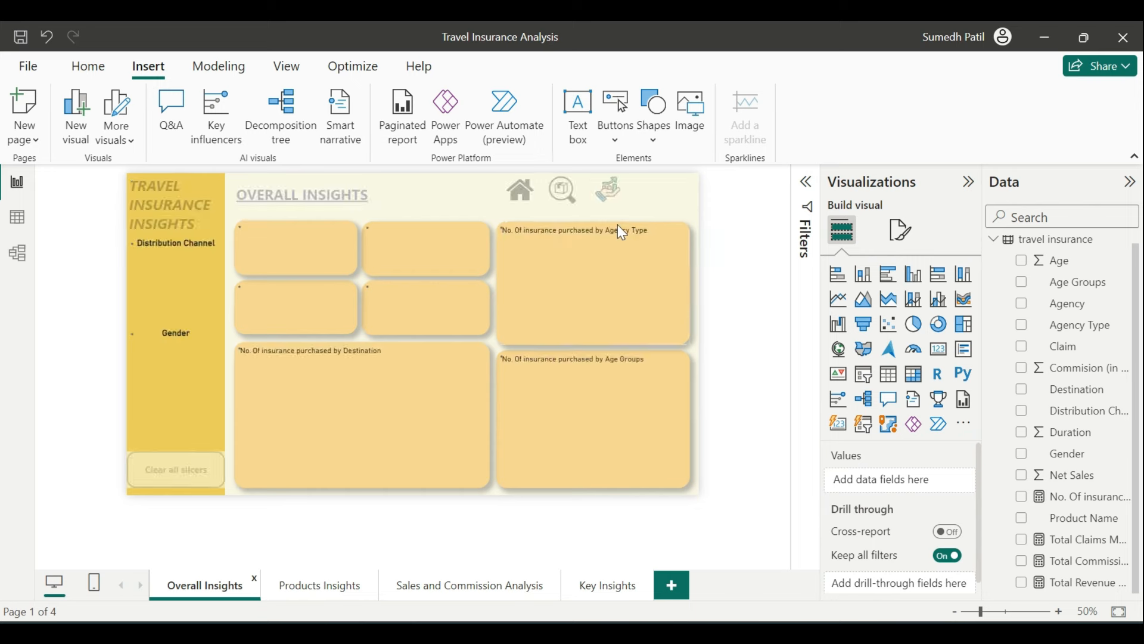
# On Overall Insights, enable the hand icon's action as Page navigation with Sales and Commission Analysis as the destination
pyautogui.click(609, 201)
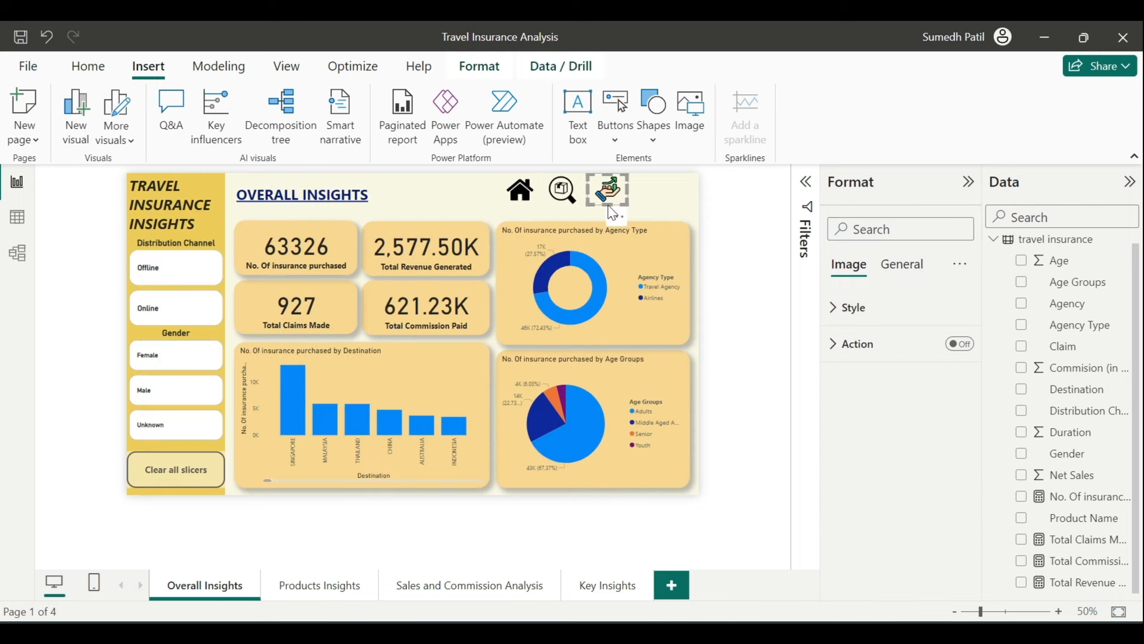
pyautogui.moveTo(612, 212)
pyautogui.mouseDown()
pyautogui.moveTo(642, 222)
pyautogui.moveTo(680, 325)
pyautogui.moveTo(610, 208)
pyautogui.mouseUp()
pyautogui.click(957, 351)
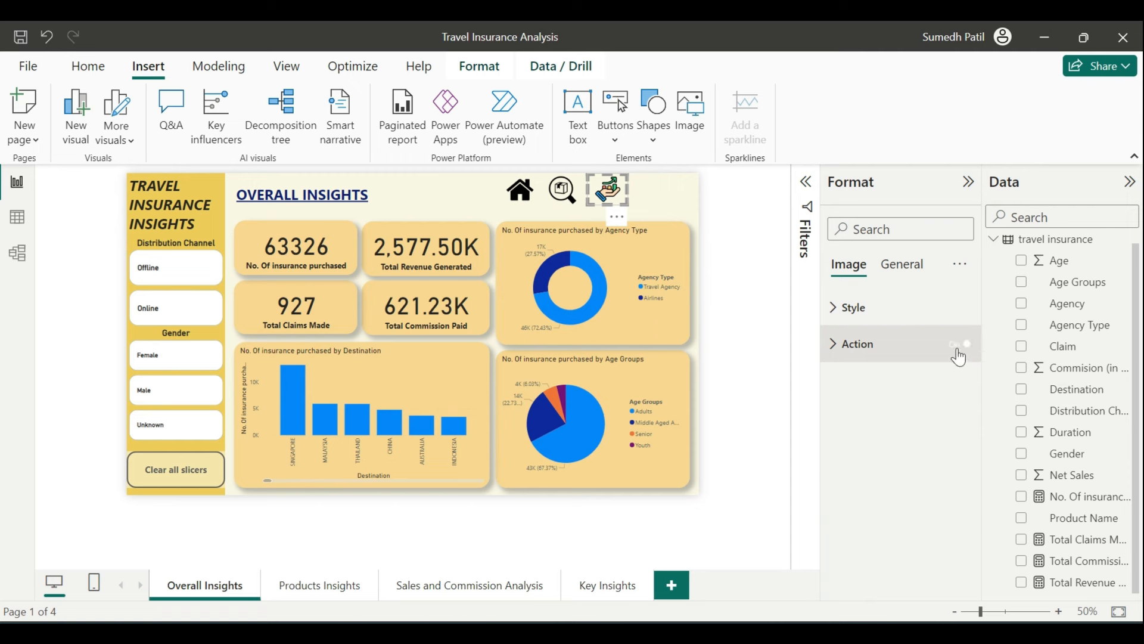
pyautogui.click(892, 351)
pyautogui.click(902, 441)
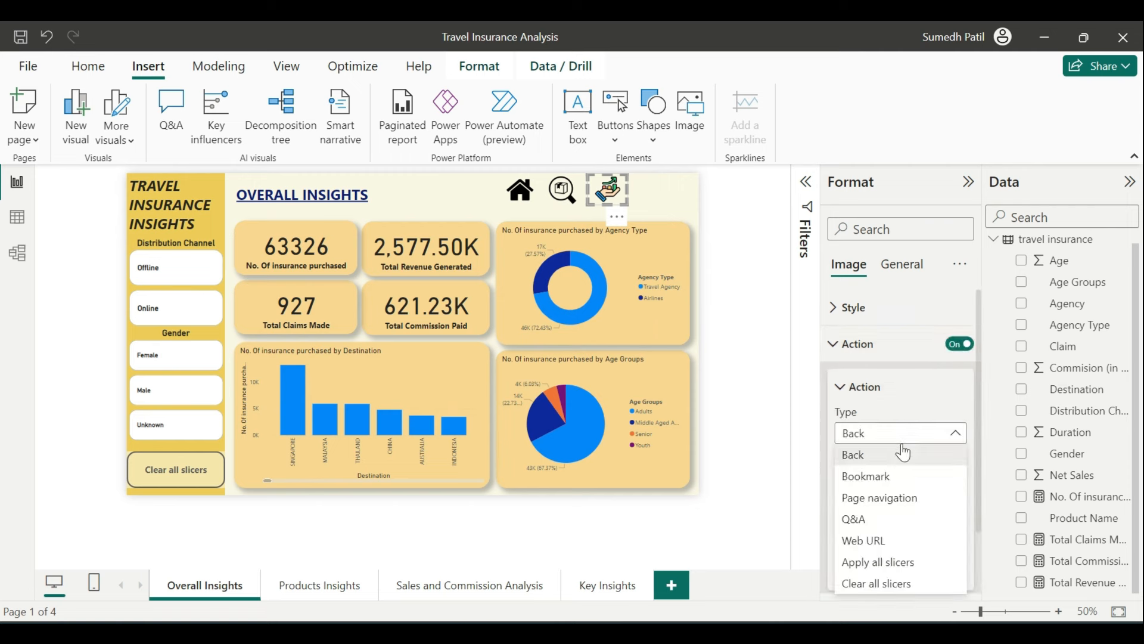
pyautogui.click(891, 500)
pyautogui.click(891, 528)
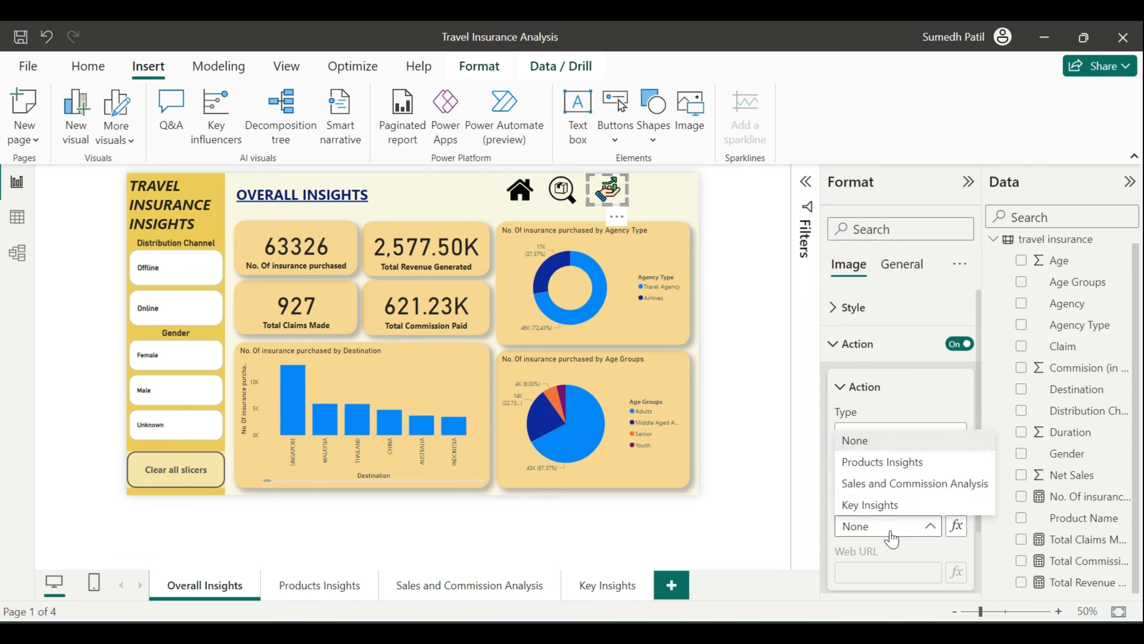
pyautogui.click(899, 485)
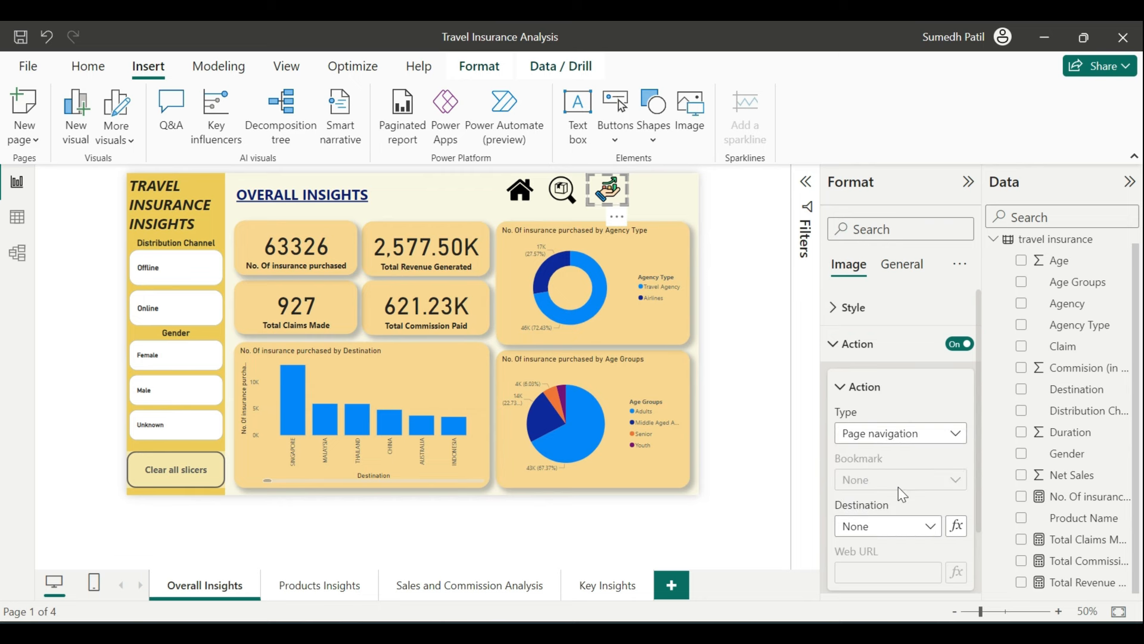
pyautogui.click(725, 337)
# Insert the 9506312 light-bulb image from the Icons folder, place it beside the hand icon and reduce its height to fit the header
pyautogui.click(690, 121)
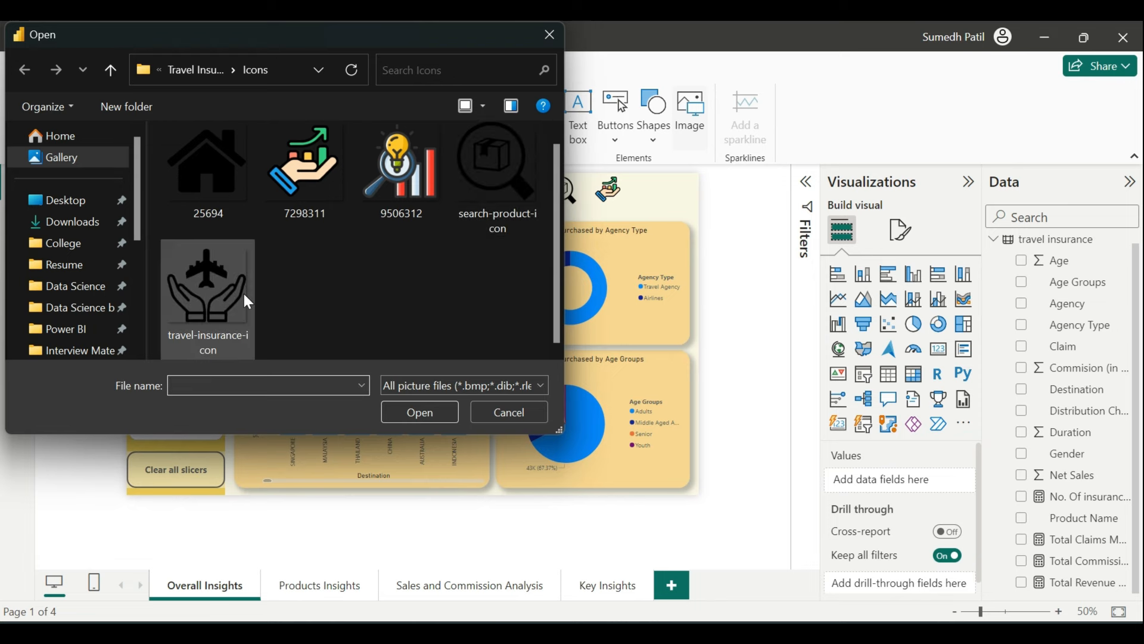
pyautogui.click(403, 206)
pyautogui.doubleClick(402, 203)
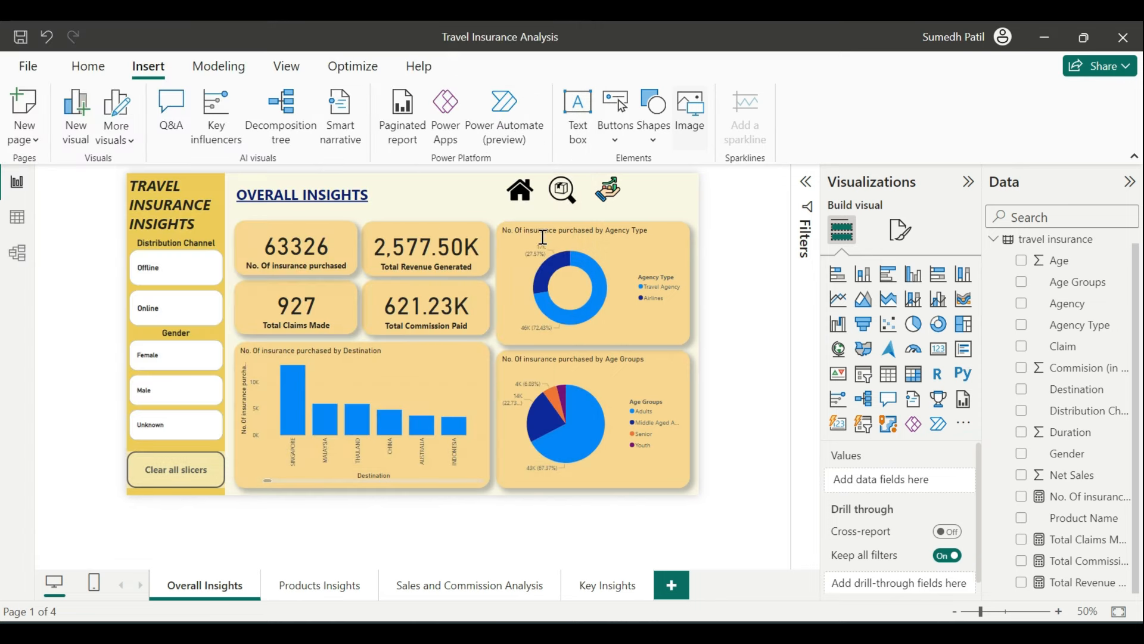
pyautogui.moveTo(492, 277); pyautogui.dragTo(627, 230)
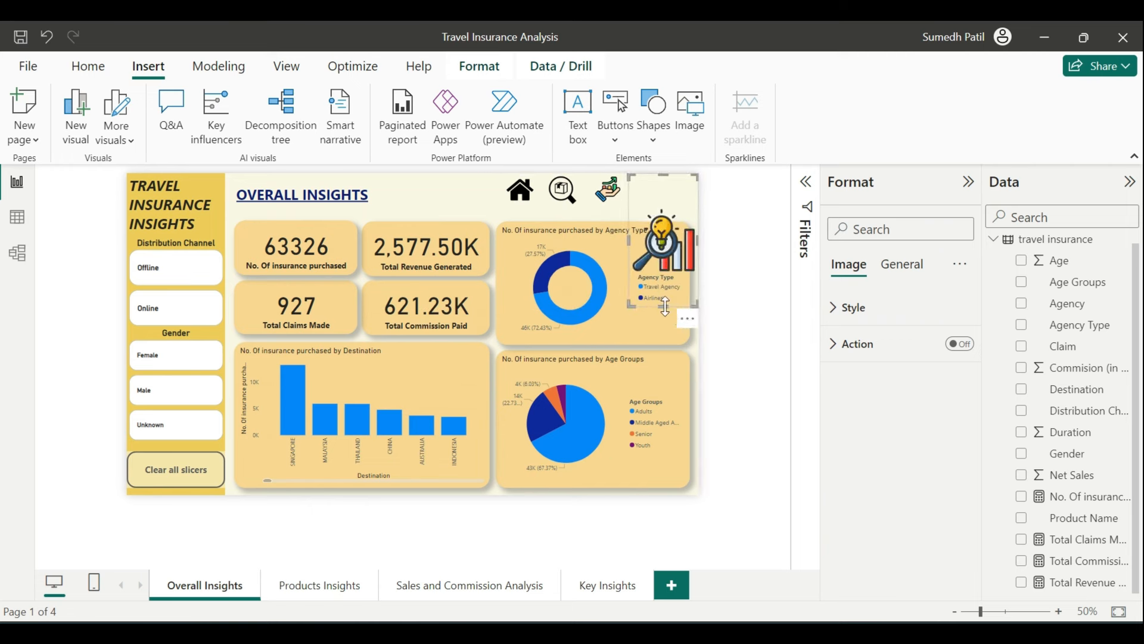
pyautogui.moveTo(672, 310); pyautogui.dragTo(673, 207)
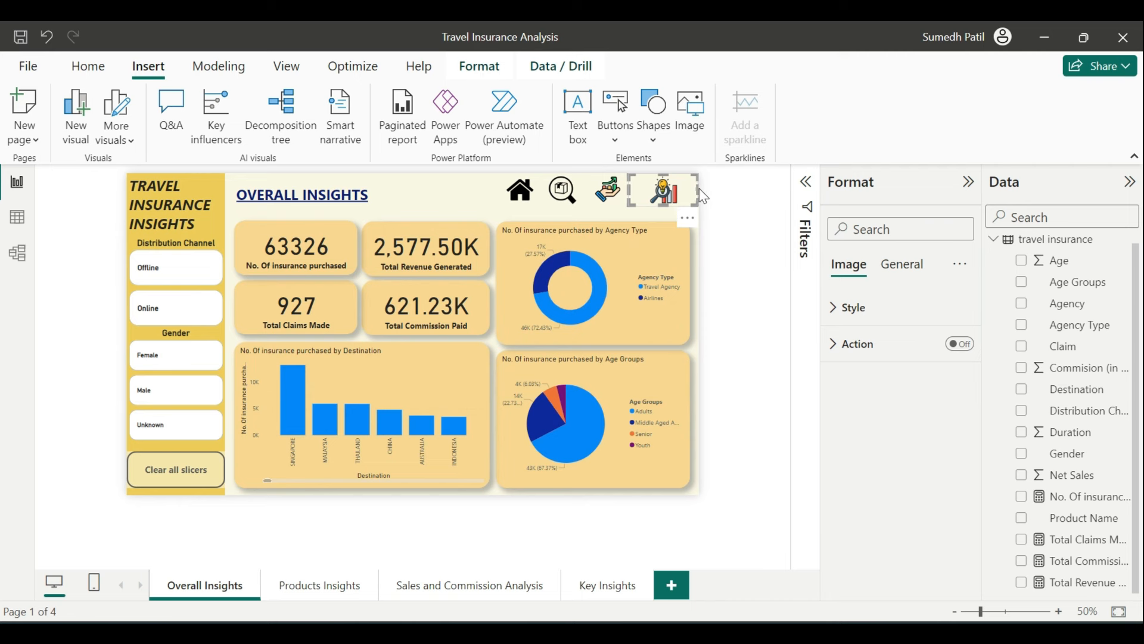
# Enable the light-bulb icon's action as Page navigation with Key Insights as the destination
pyautogui.click(953, 345)
pyautogui.click(870, 354)
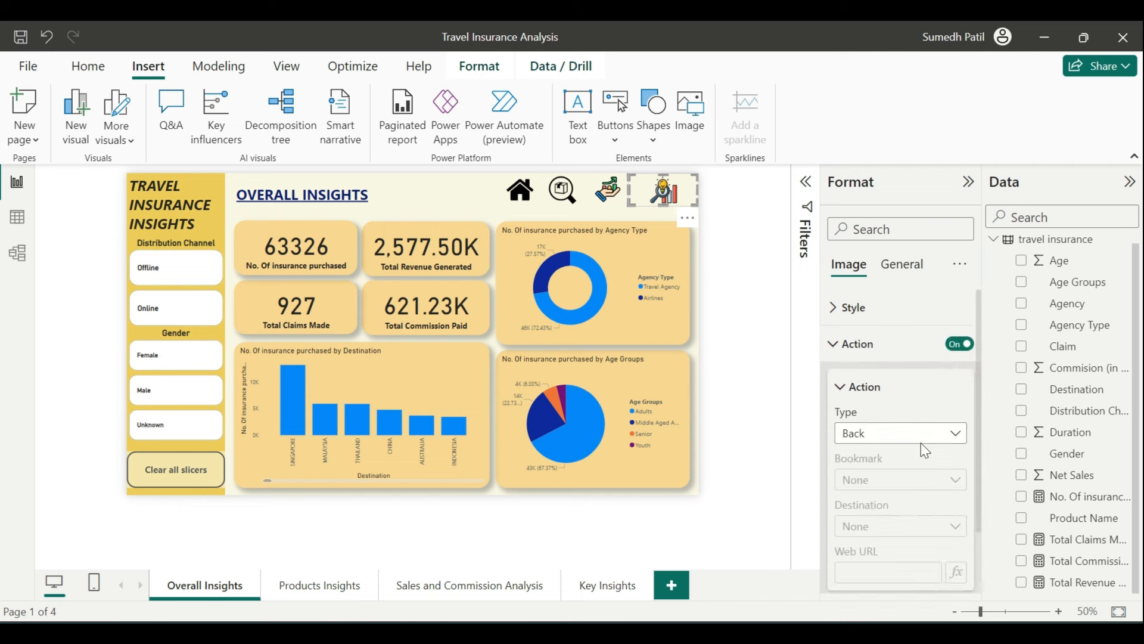
pyautogui.click(921, 435)
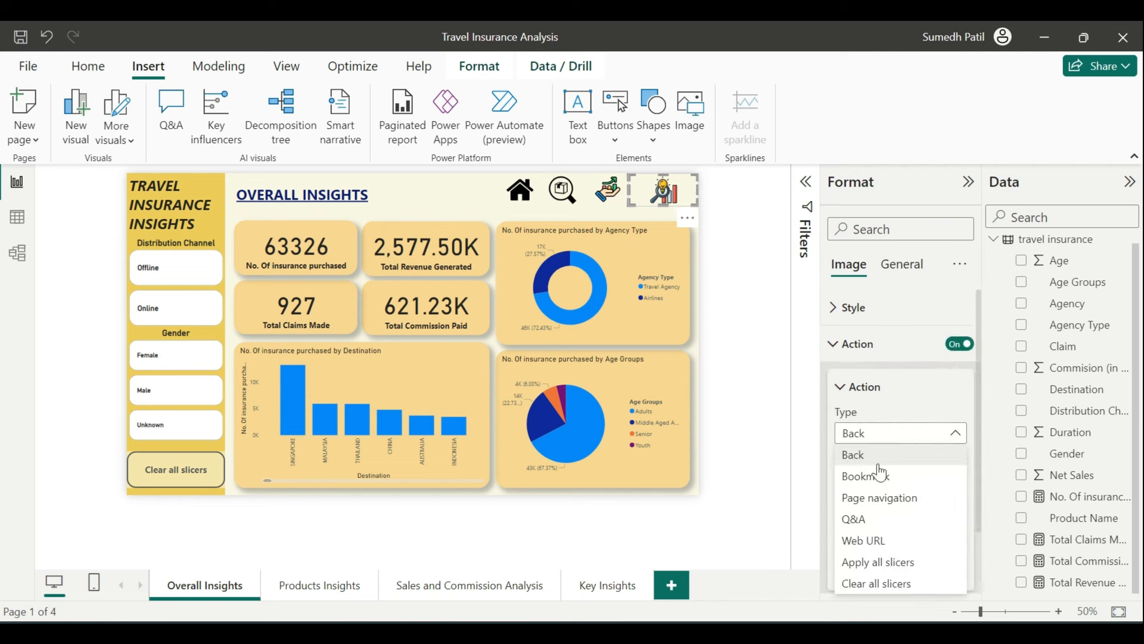
pyautogui.click(880, 497)
pyautogui.click(870, 526)
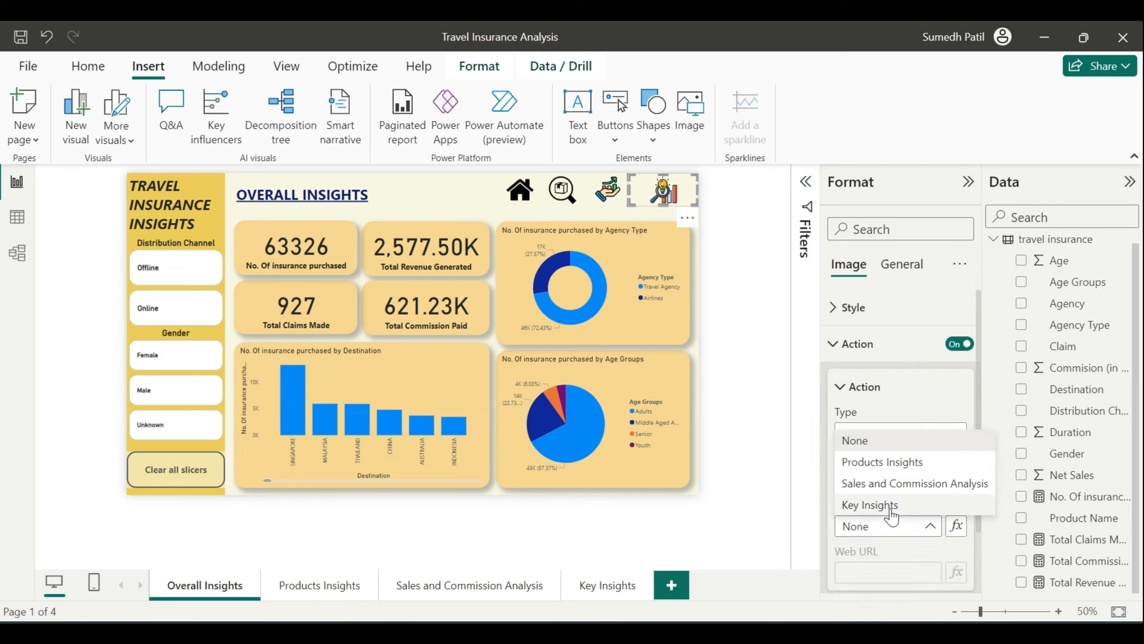
pyautogui.click(871, 505)
# Narrow the light-bulb icon's frame so its width and spacing match the other header icons
pyautogui.moveTo(700, 194); pyautogui.dragTo(673, 189)
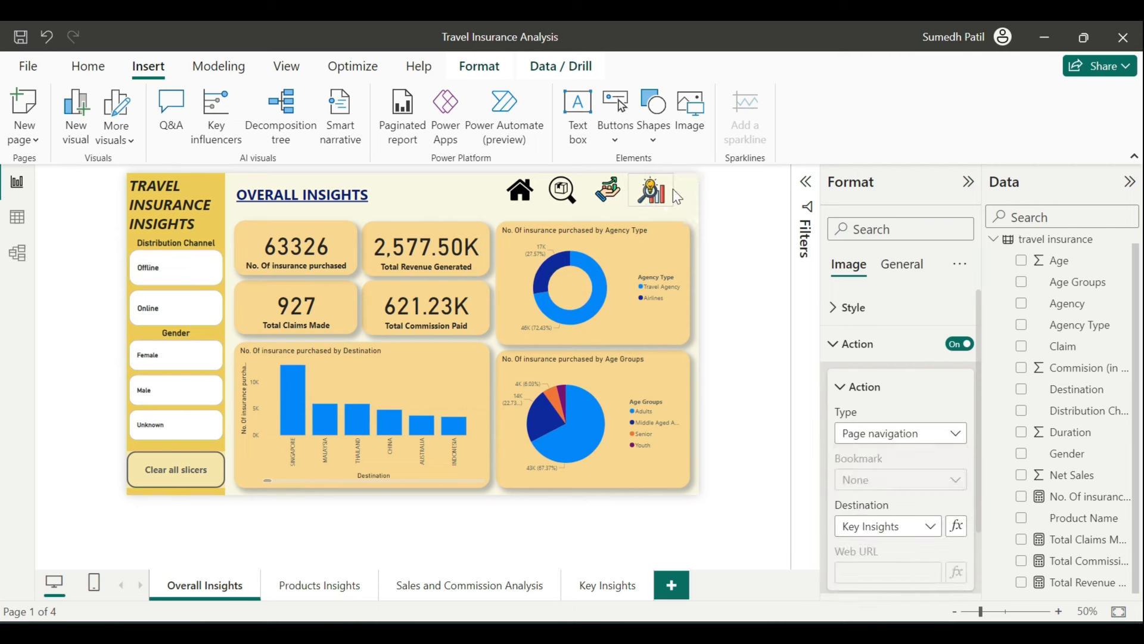
pyautogui.click(771, 227)
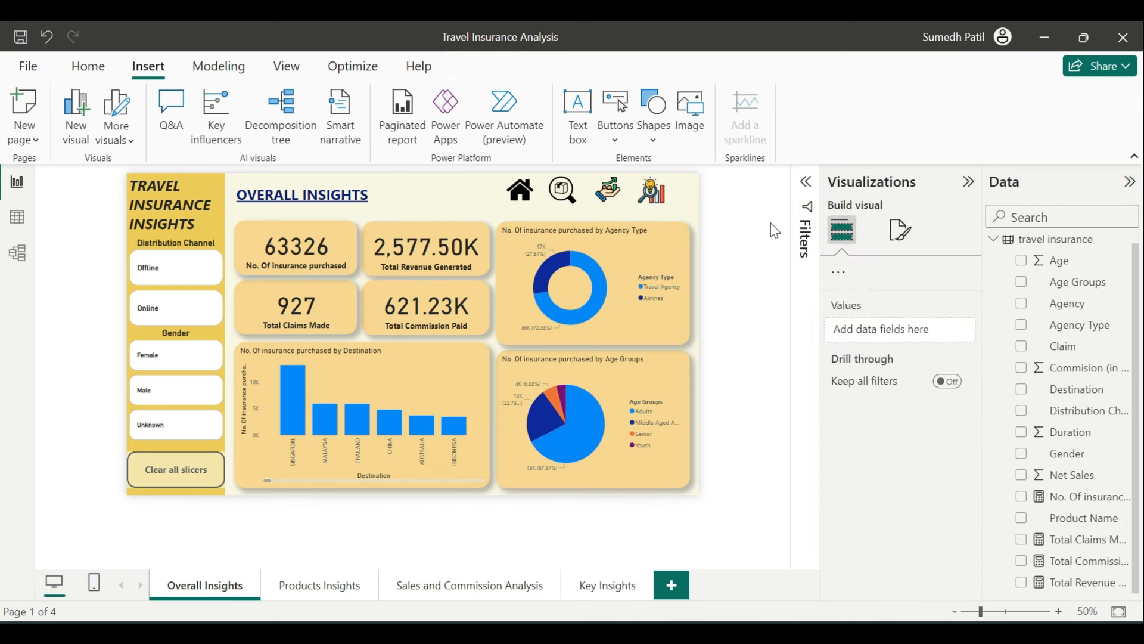
pyautogui.click(658, 205)
pyautogui.moveTo(658, 206); pyautogui.dragTo(655, 208)
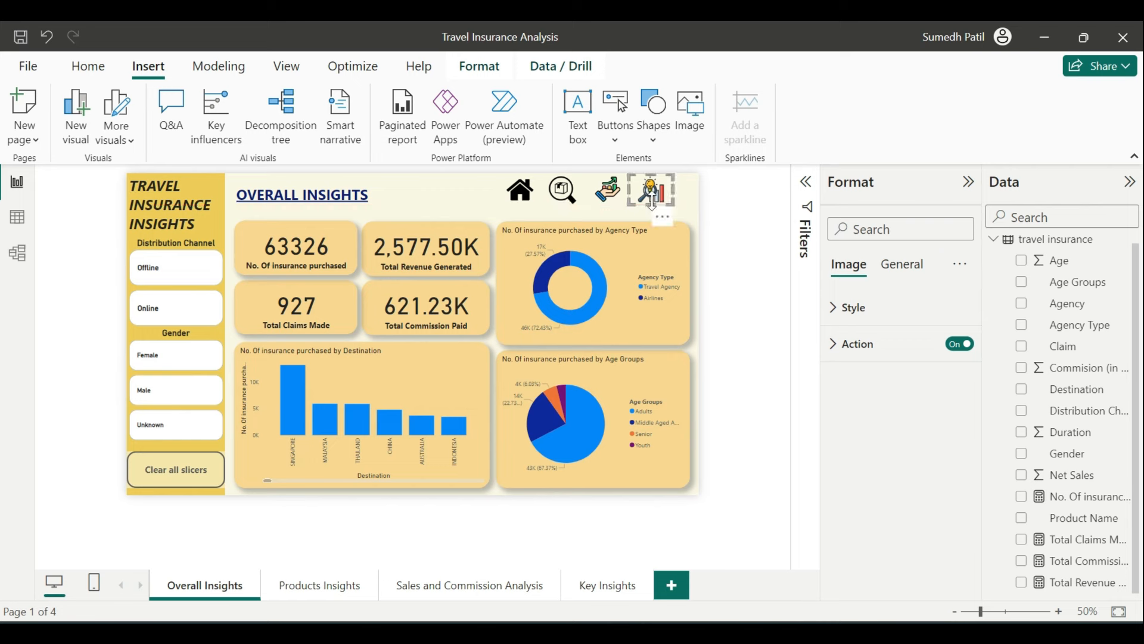
pyautogui.click(736, 209)
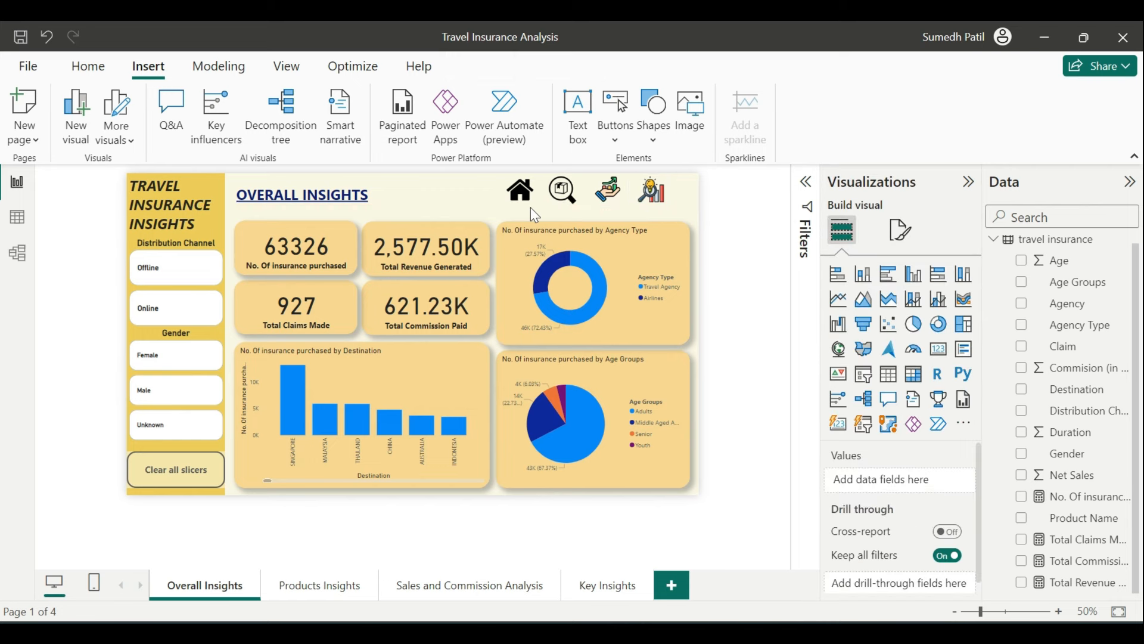
# Add a text box reading MAIN PAGE on Overall Insights and make its text bold
pyautogui.click(575, 119)
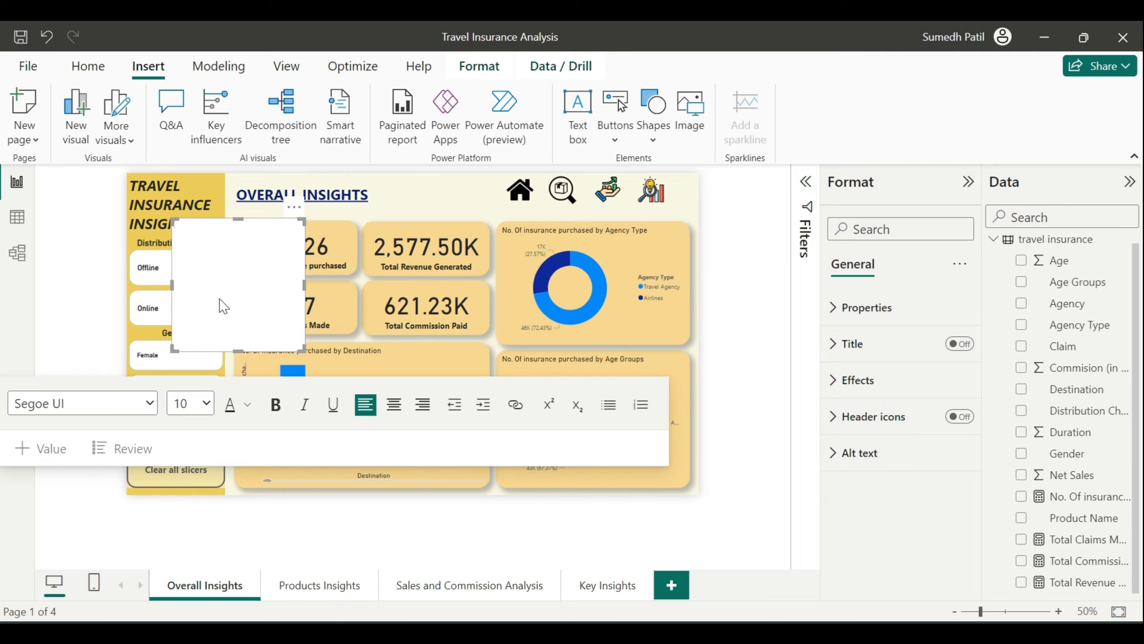
pyautogui.write('MAIN PAGE')
pyautogui.click(276, 405)
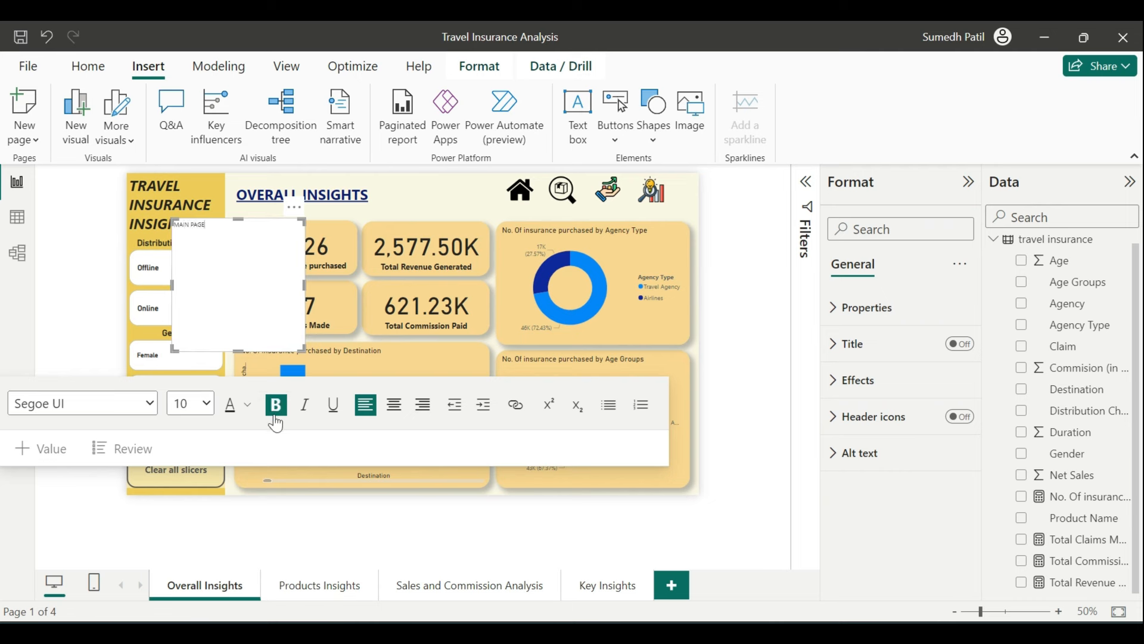
pyautogui.hotkey('ctrl', 'a')
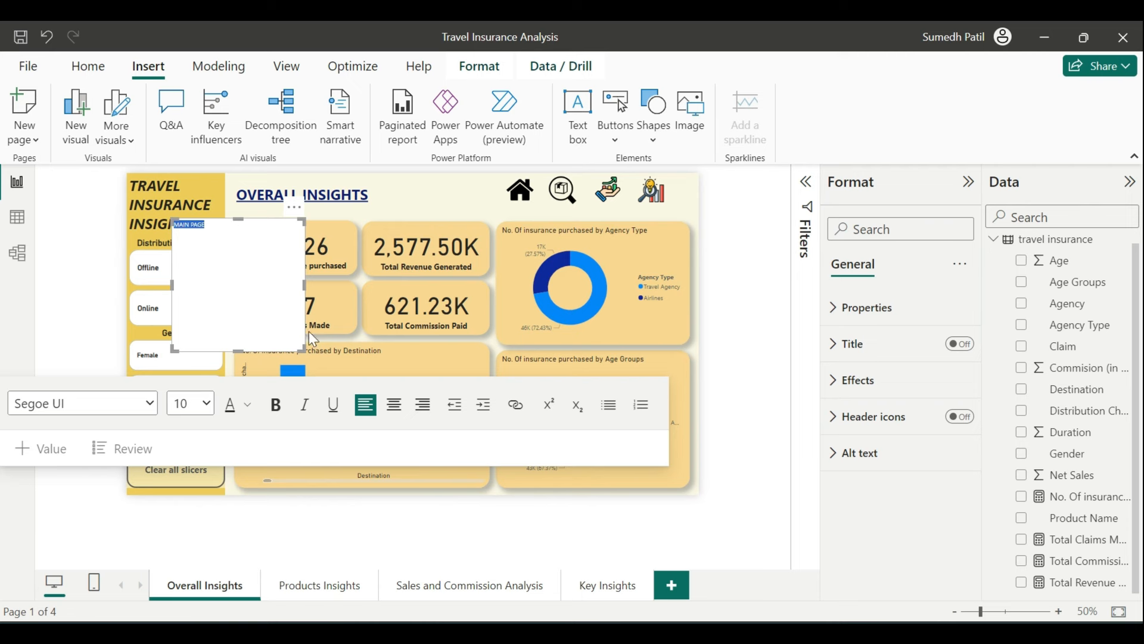
pyautogui.click(276, 405)
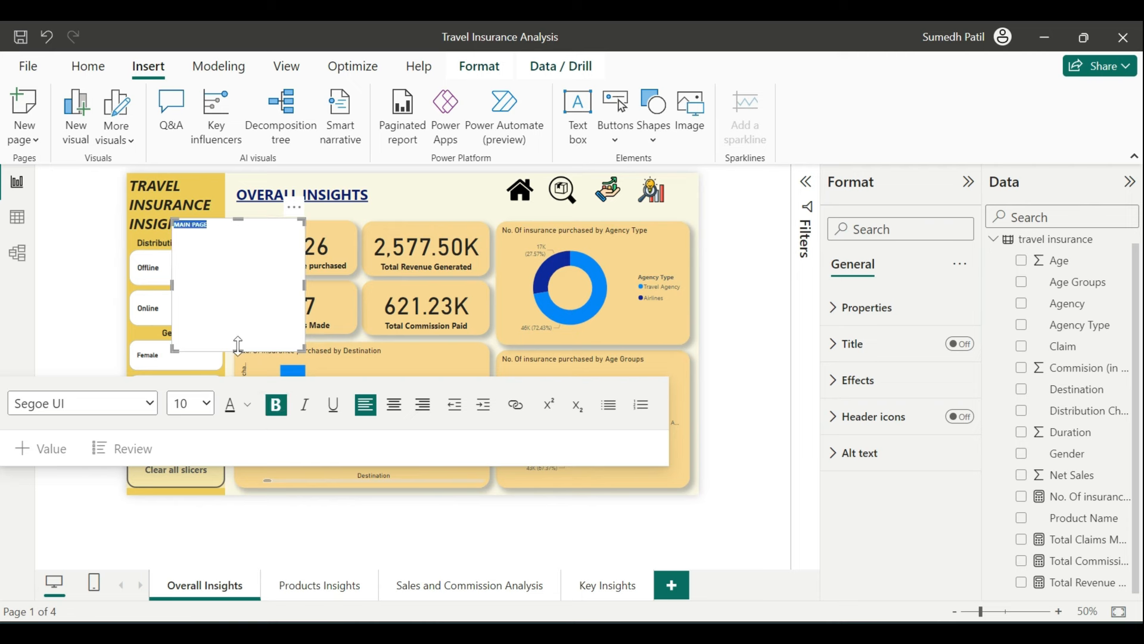
# Shrink the MAIN PAGE text box to fit its text and move it directly beneath the house icon
pyautogui.moveTo(238, 349); pyautogui.dragTo(217, 238)
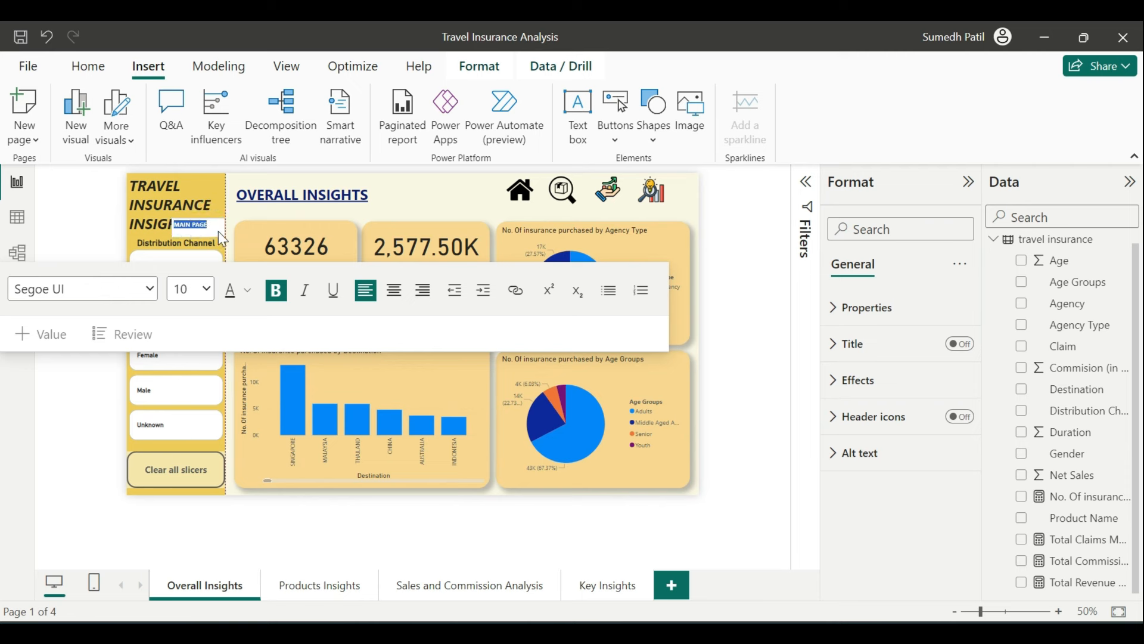
pyautogui.moveTo(215, 231); pyautogui.dragTo(242, 238)
pyautogui.click(242, 211)
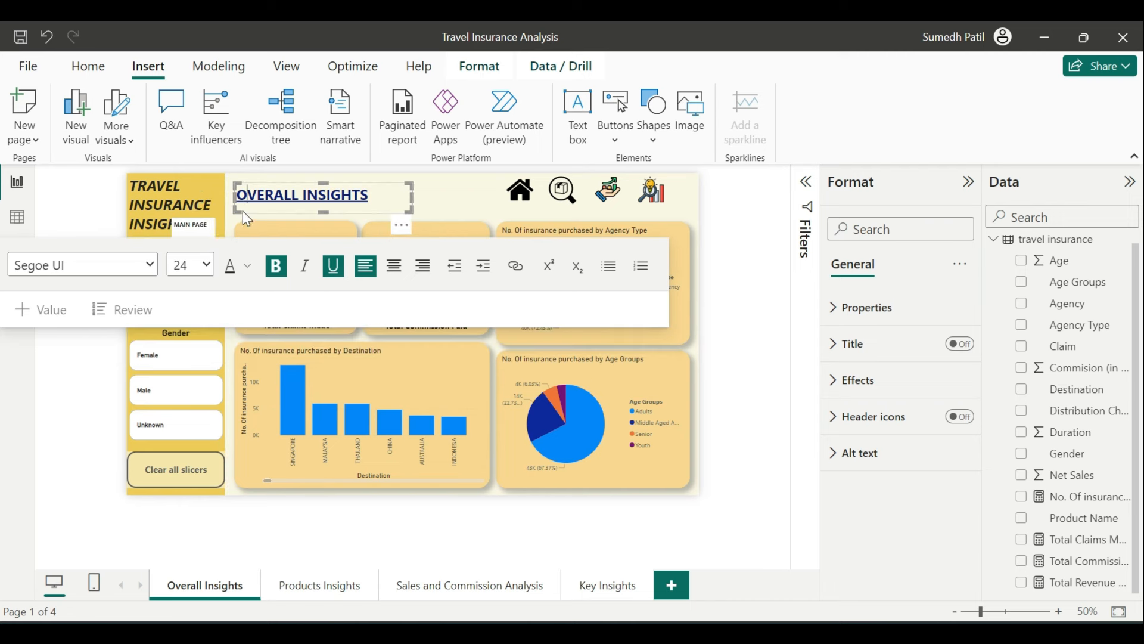
pyautogui.click(213, 228)
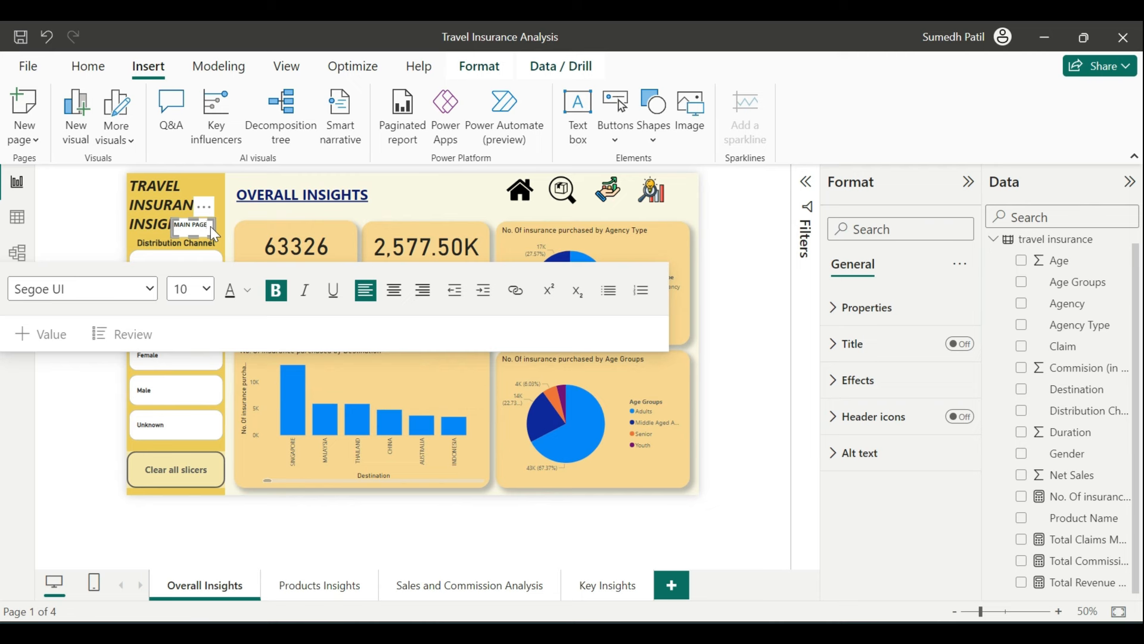
pyautogui.moveTo(213, 235); pyautogui.dragTo(541, 205)
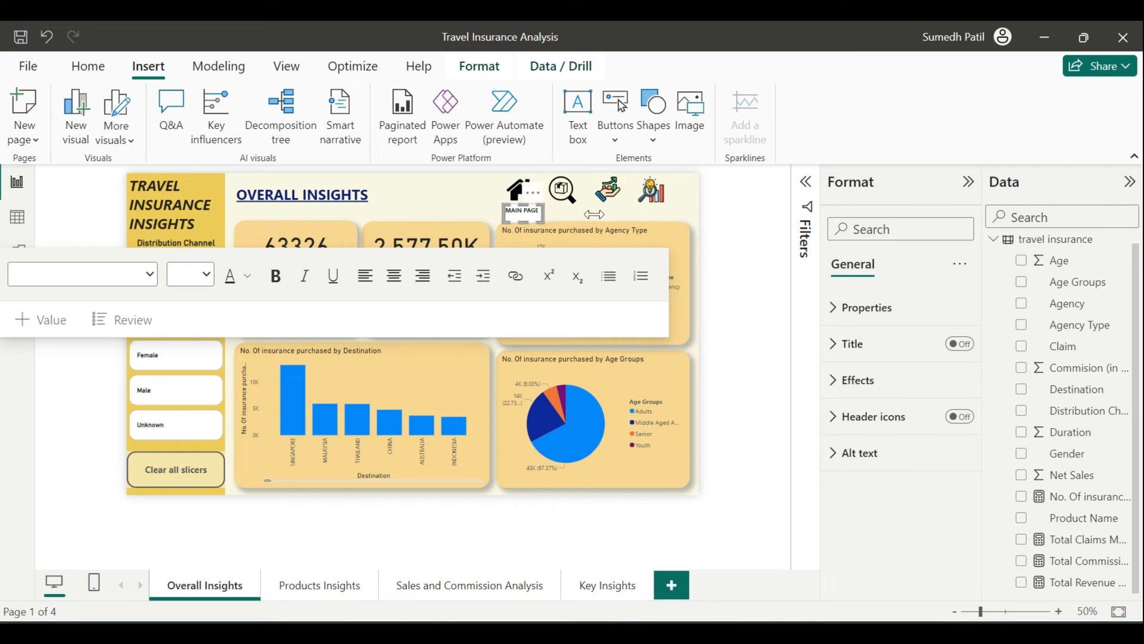
# Make the background of the MAIN PAGE text box under the house icon fully transparent
pyautogui.click(731, 219)
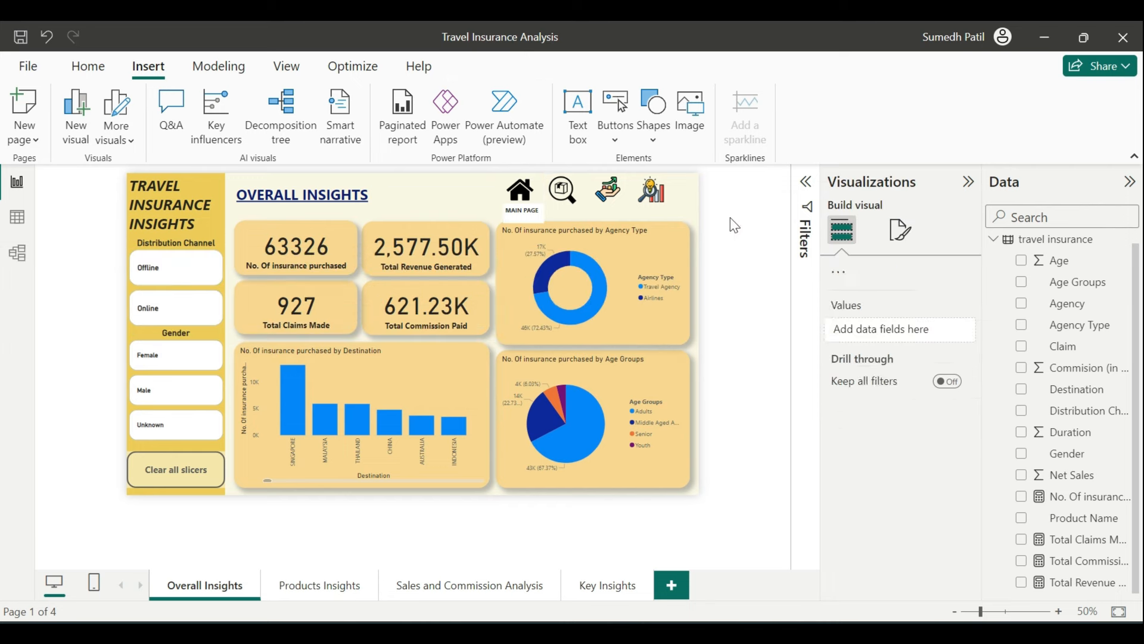
pyautogui.click(525, 216)
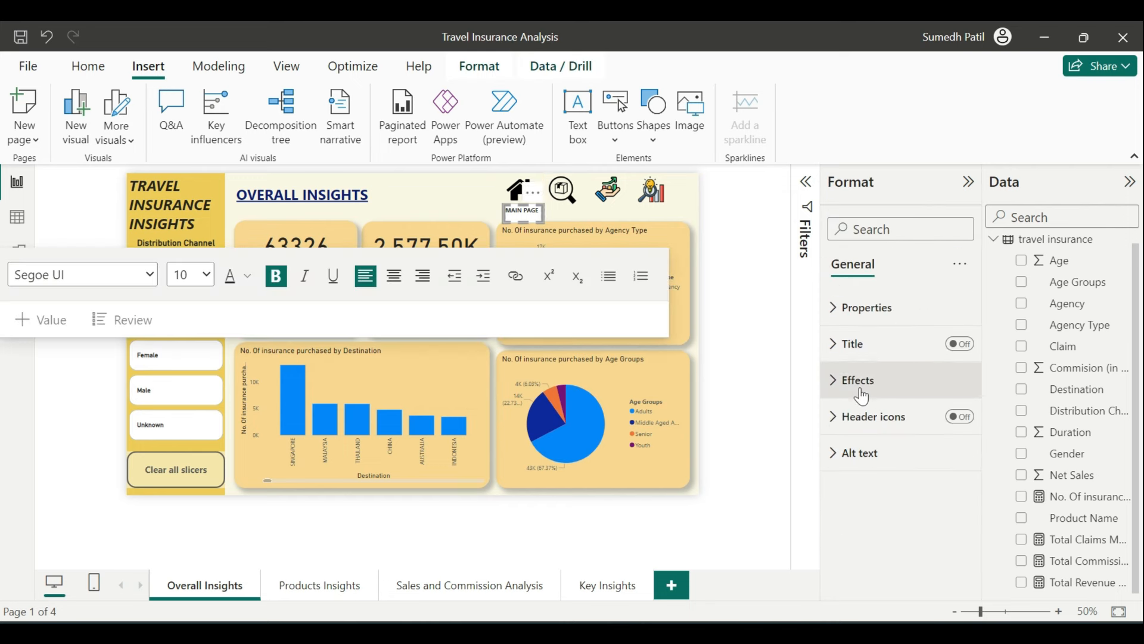
pyautogui.click(858, 381)
pyautogui.scroll(-2, 896, 474)
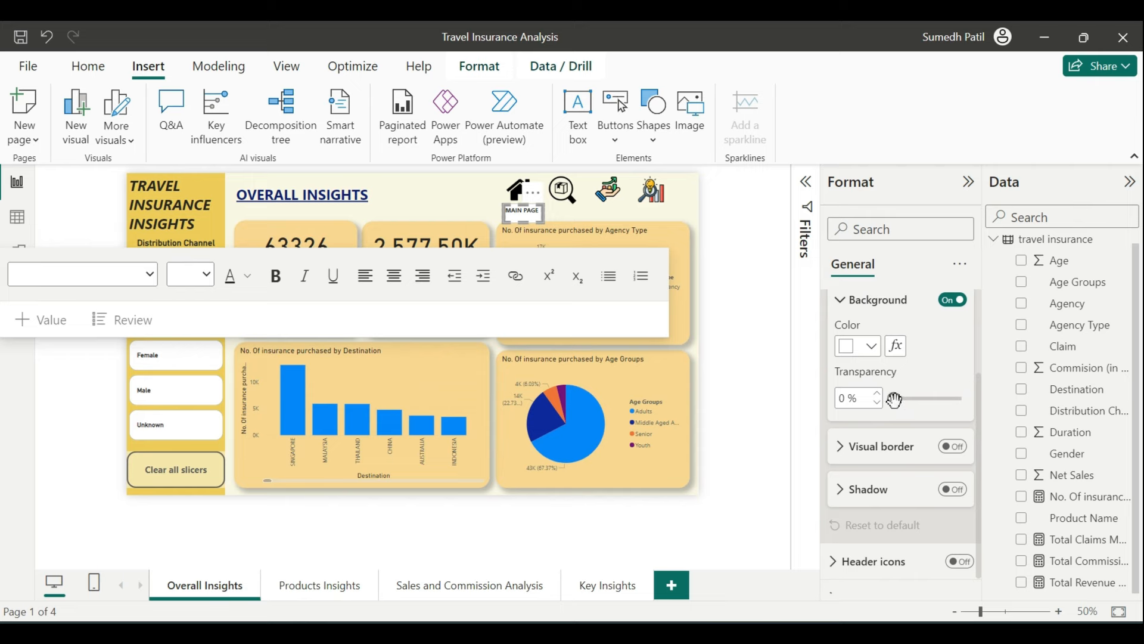
pyautogui.moveTo(899, 403); pyautogui.dragTo(1026, 414)
pyautogui.click(728, 310)
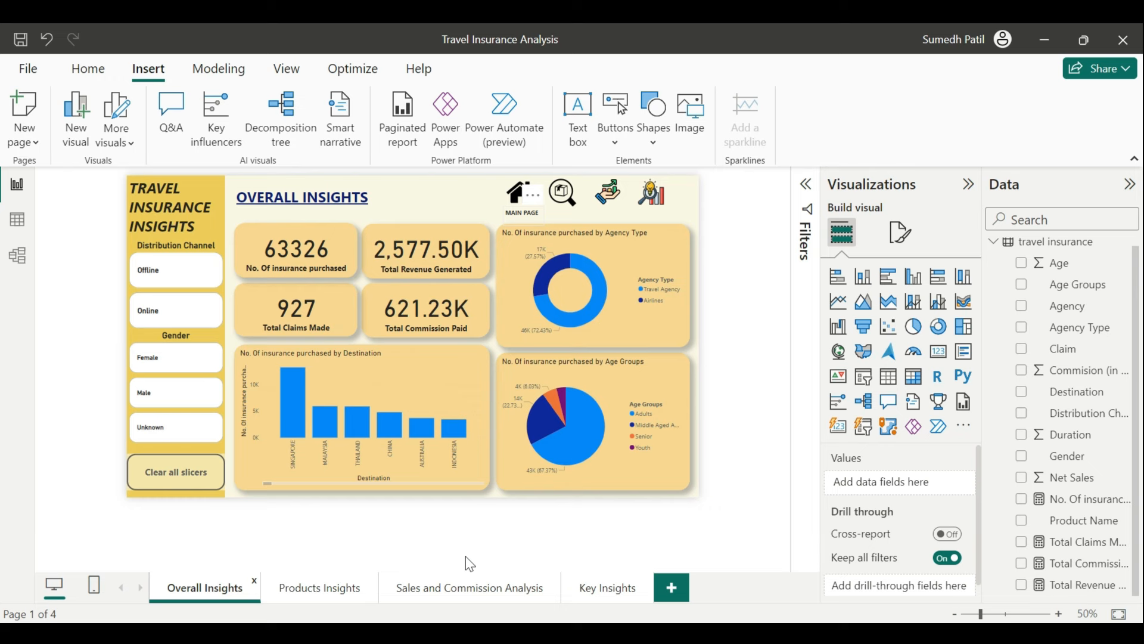
pyautogui.click(462, 594)
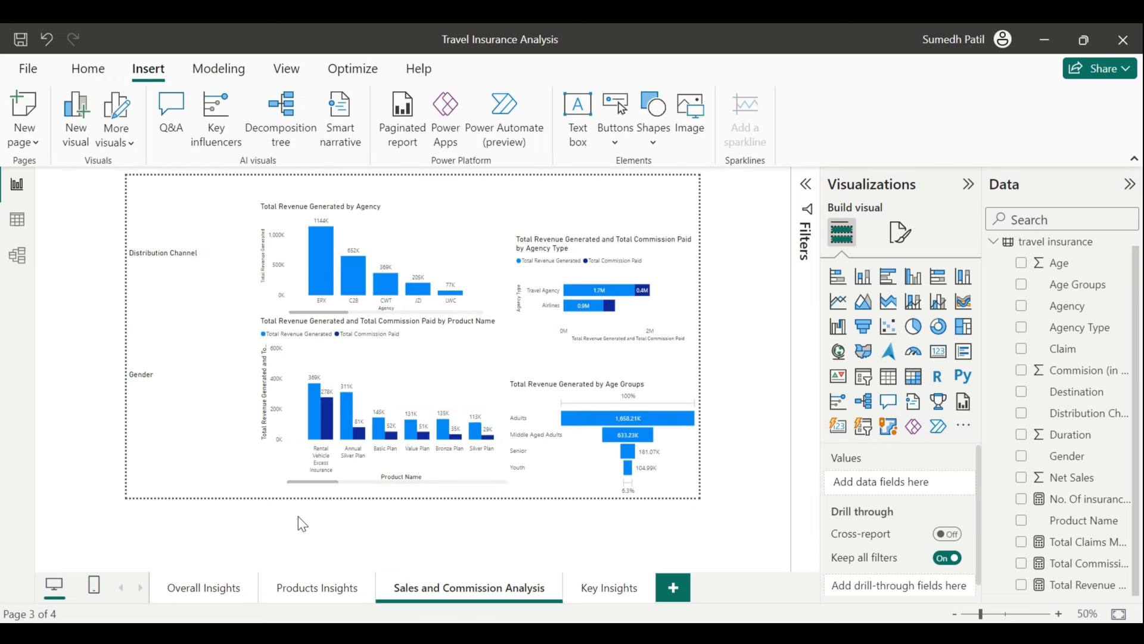
pyautogui.click(177, 595)
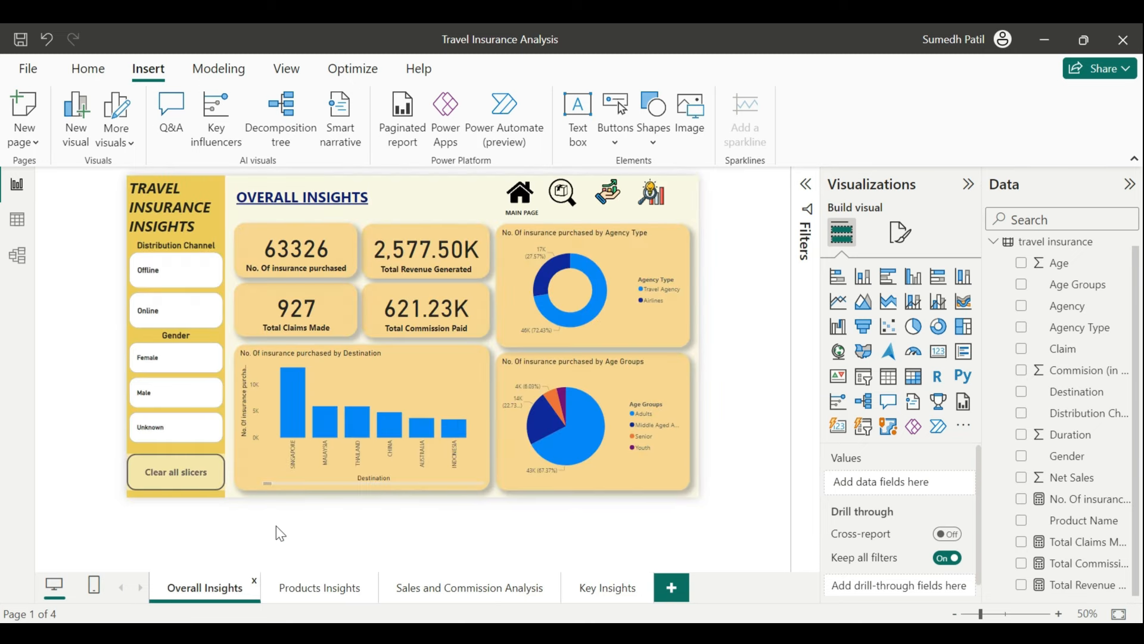
pyautogui.click(402, 358)
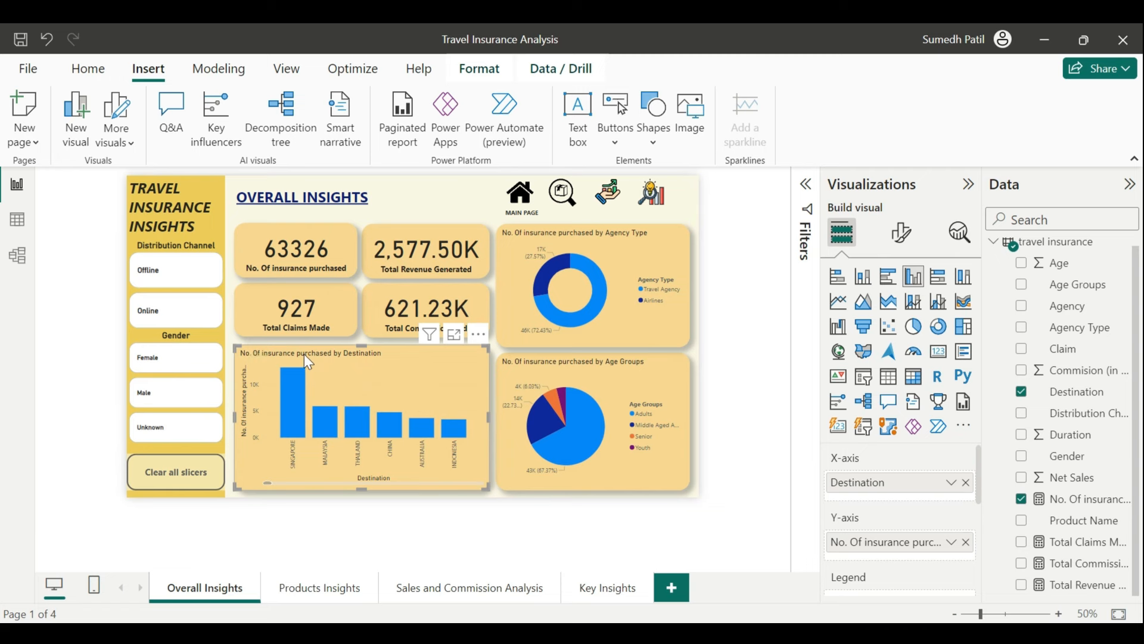
# Change the Agency Type donut chart's title to start with "No. of insurance", using a lowercase "of"
pyautogui.click(523, 239)
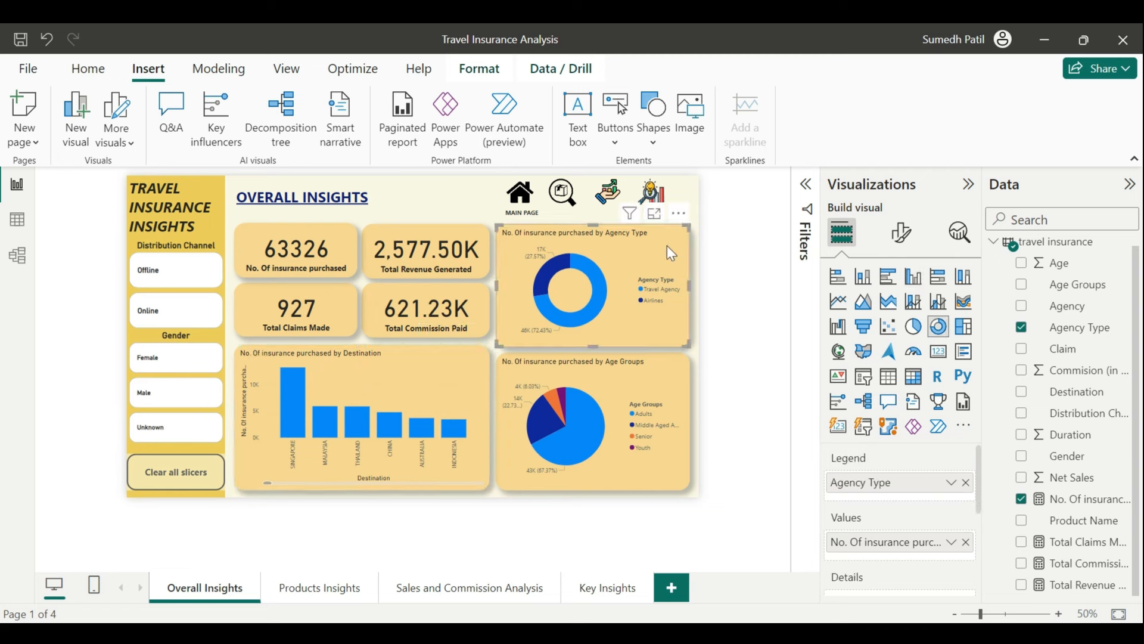
pyautogui.click(901, 233)
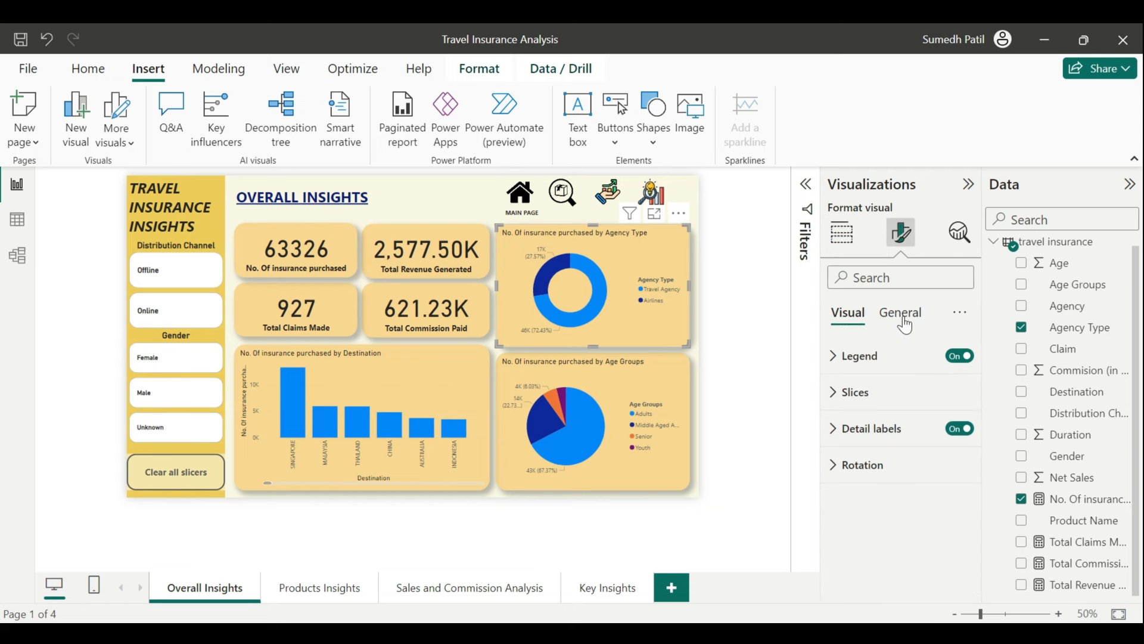
pyautogui.click(901, 313)
pyautogui.click(874, 391)
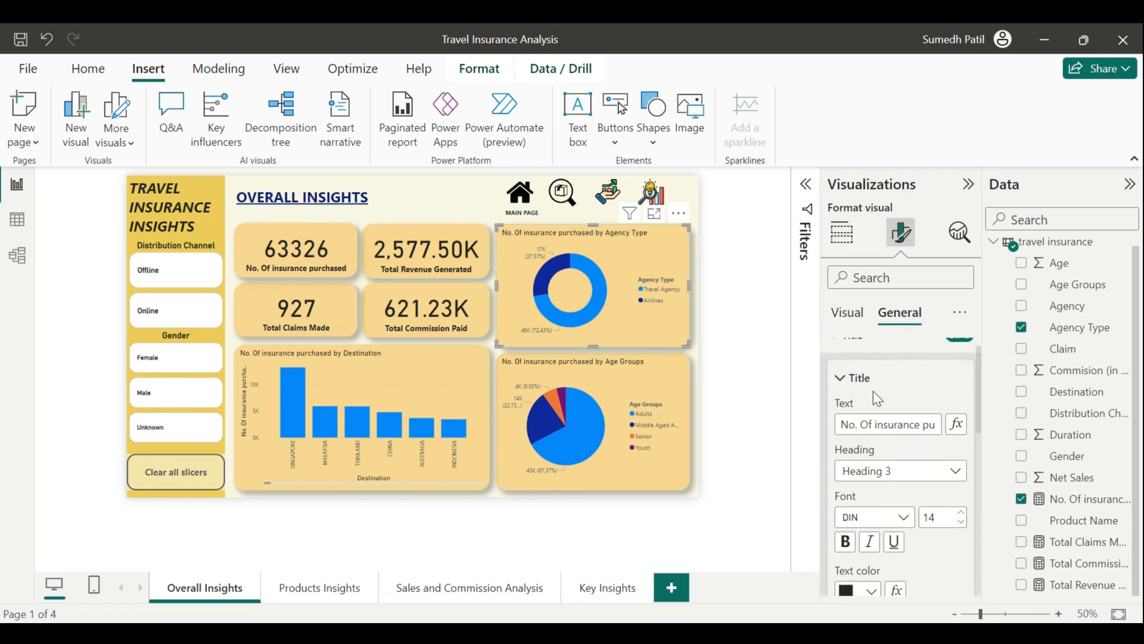
pyautogui.click(868, 407)
pyautogui.press('BackSpace')
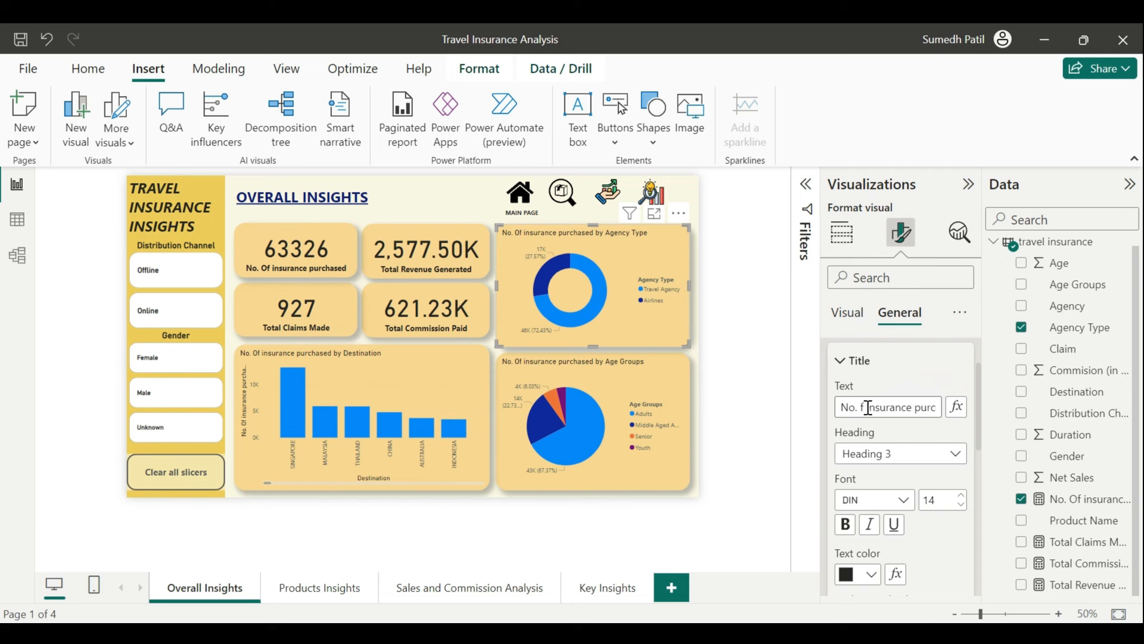
pyautogui.write('o')
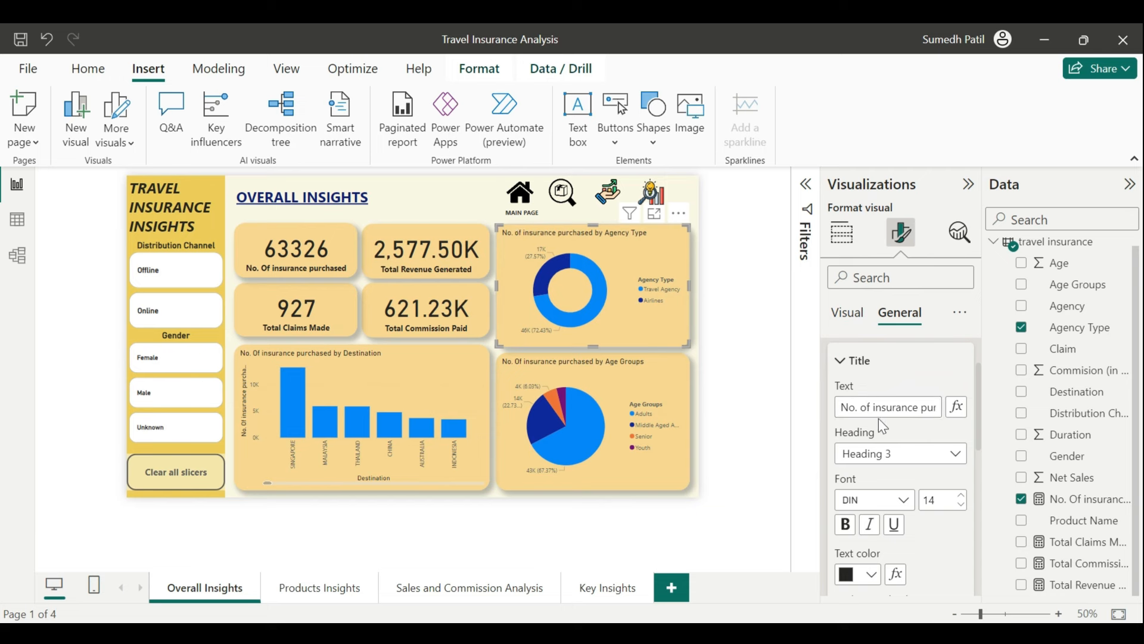
# Make the Agency Type donut chart's title bold and centre it horizontally
pyautogui.scroll(-2, 871, 456)
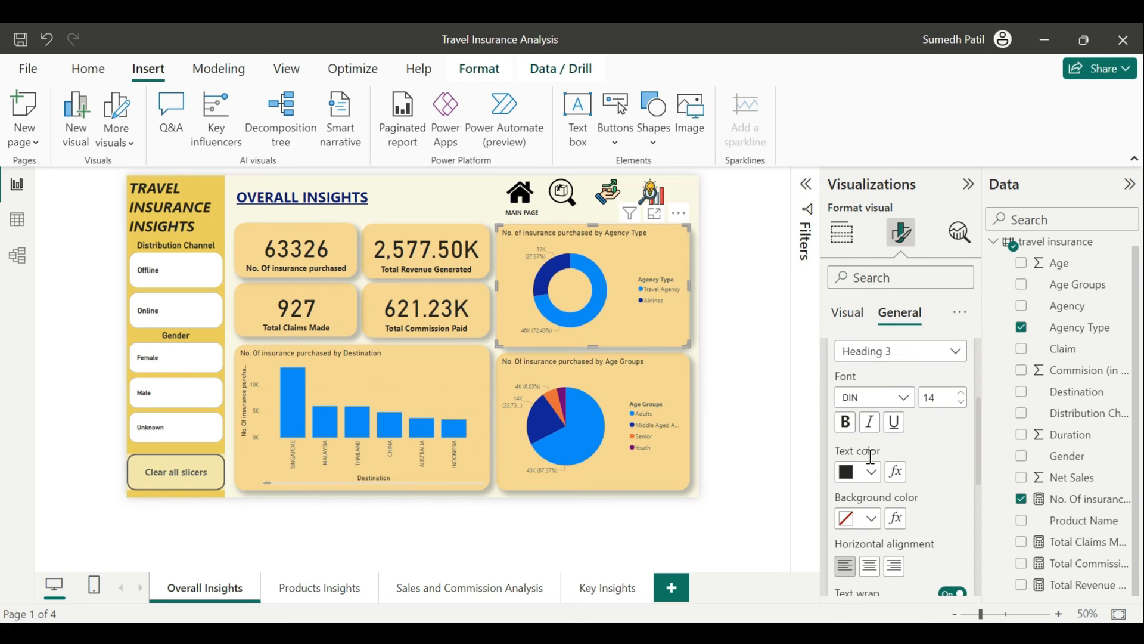
pyautogui.click(845, 422)
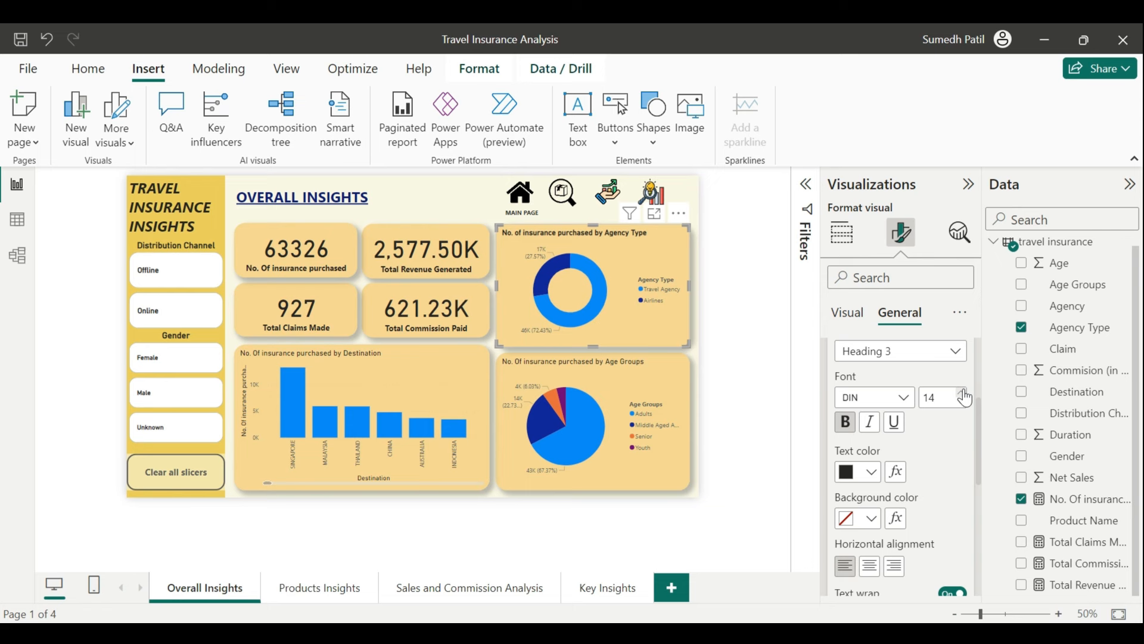
pyautogui.scroll(-2, 965, 397)
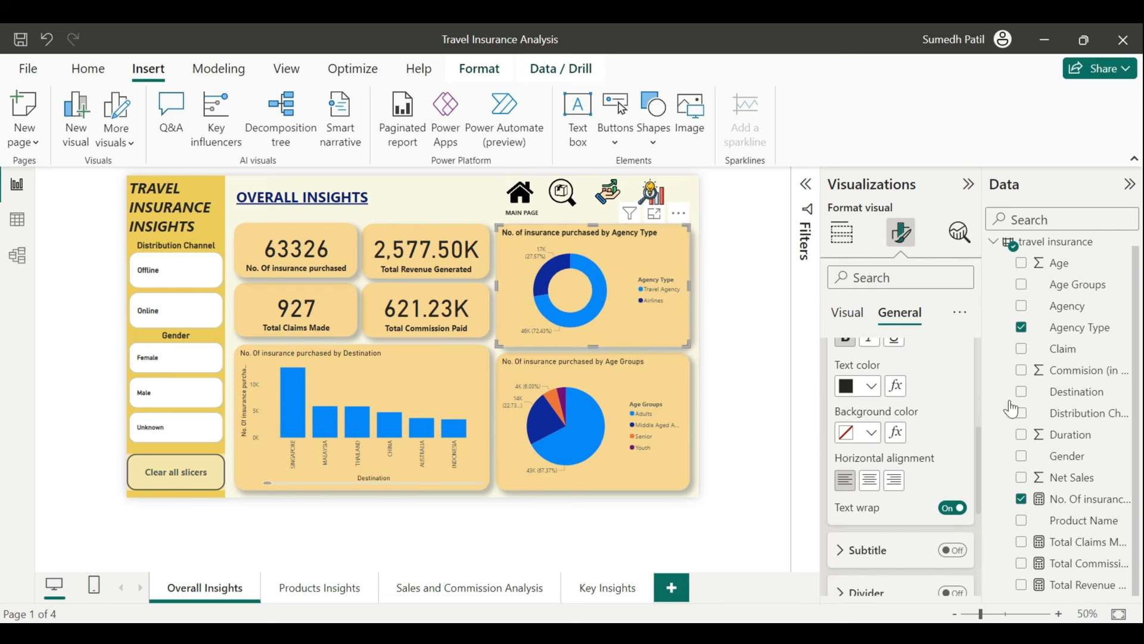
pyautogui.scroll(1, 1012, 410)
pyautogui.scroll(2, 919, 401)
pyautogui.scroll(-3, 893, 462)
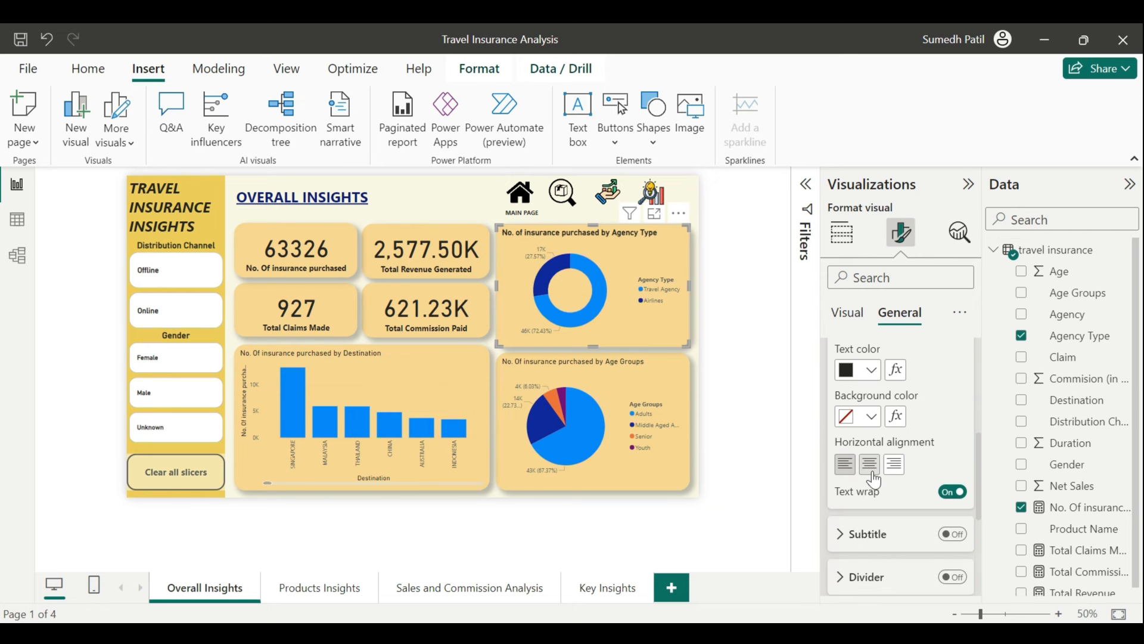
pyautogui.click(870, 464)
pyautogui.scroll(-4, 870, 507)
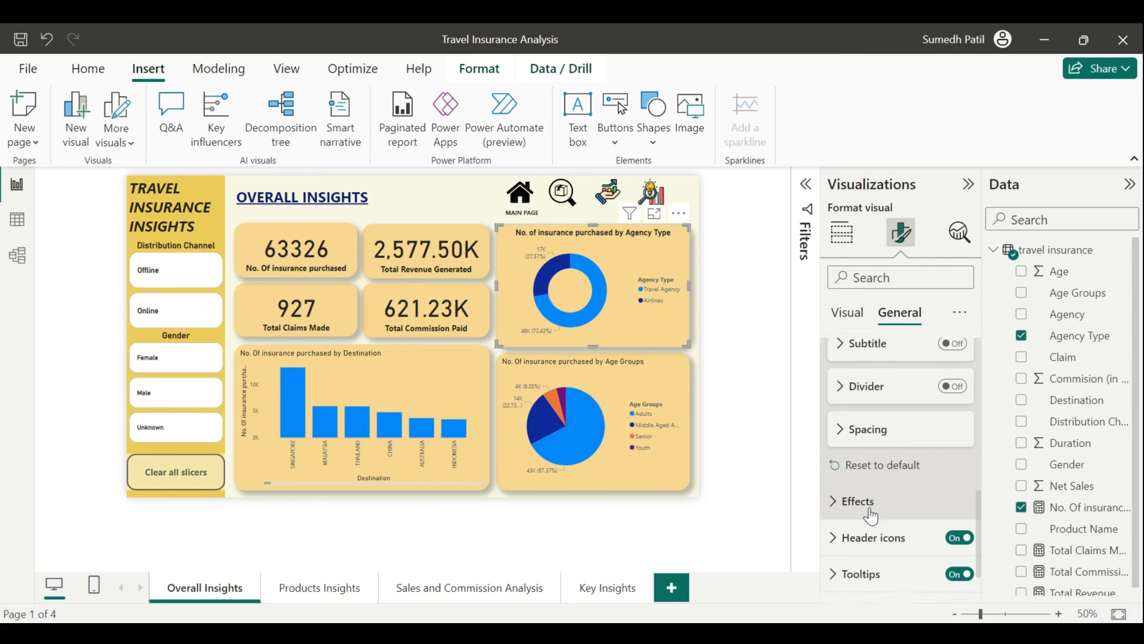
pyautogui.scroll(2, 870, 514)
pyautogui.scroll(-3, 870, 514)
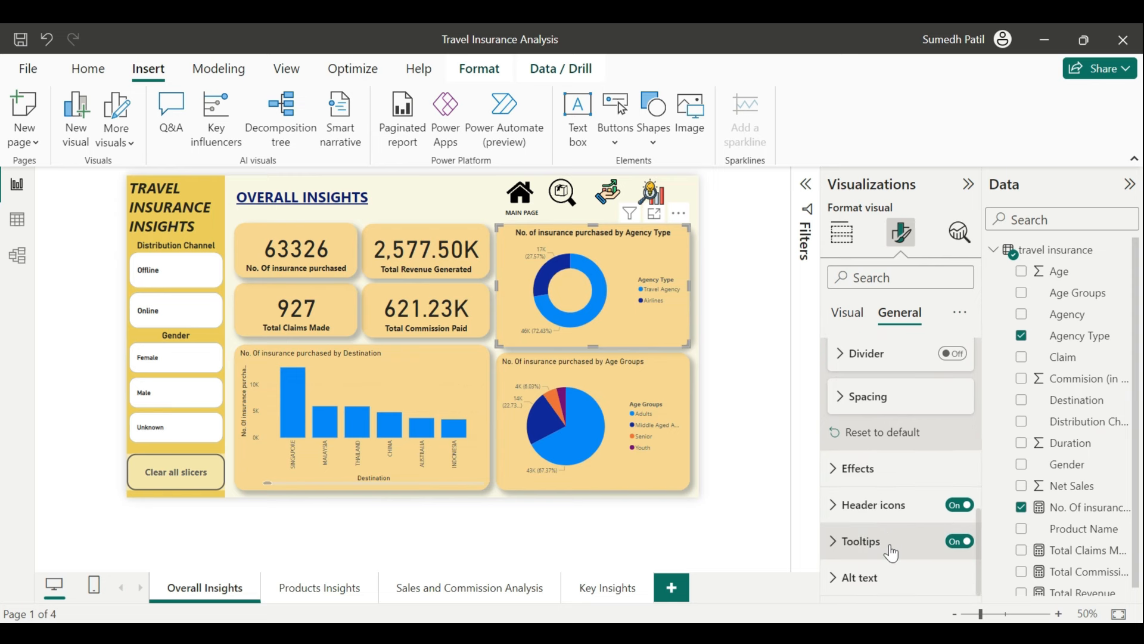
pyautogui.click(888, 471)
pyautogui.scroll(-1, 912, 498)
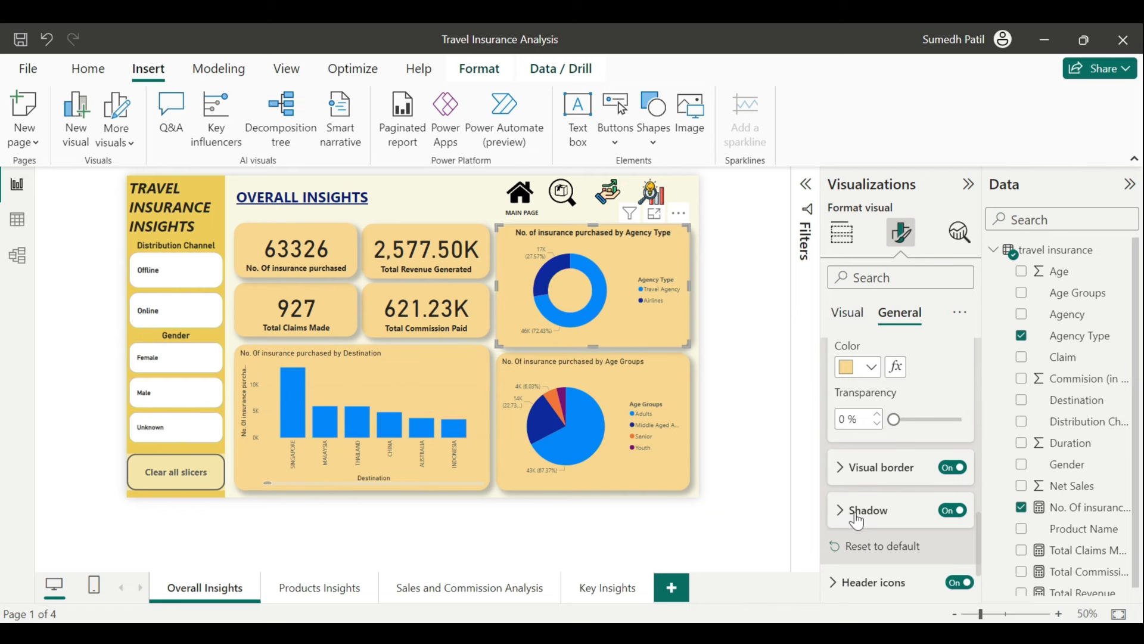
pyautogui.scroll(-2, 917, 522)
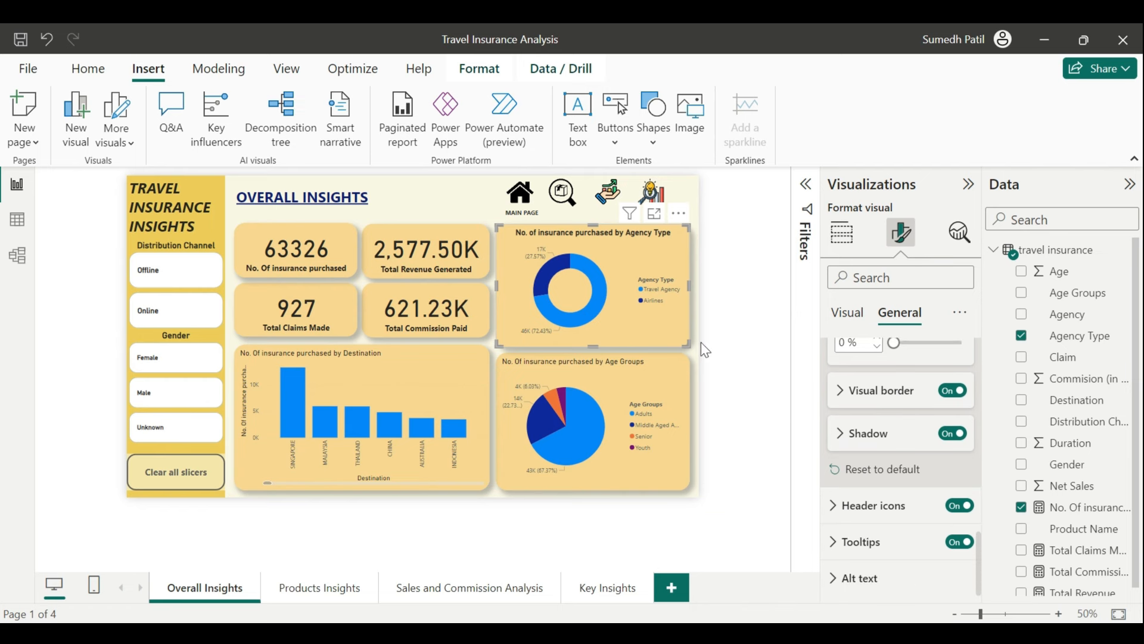
pyautogui.click(707, 298)
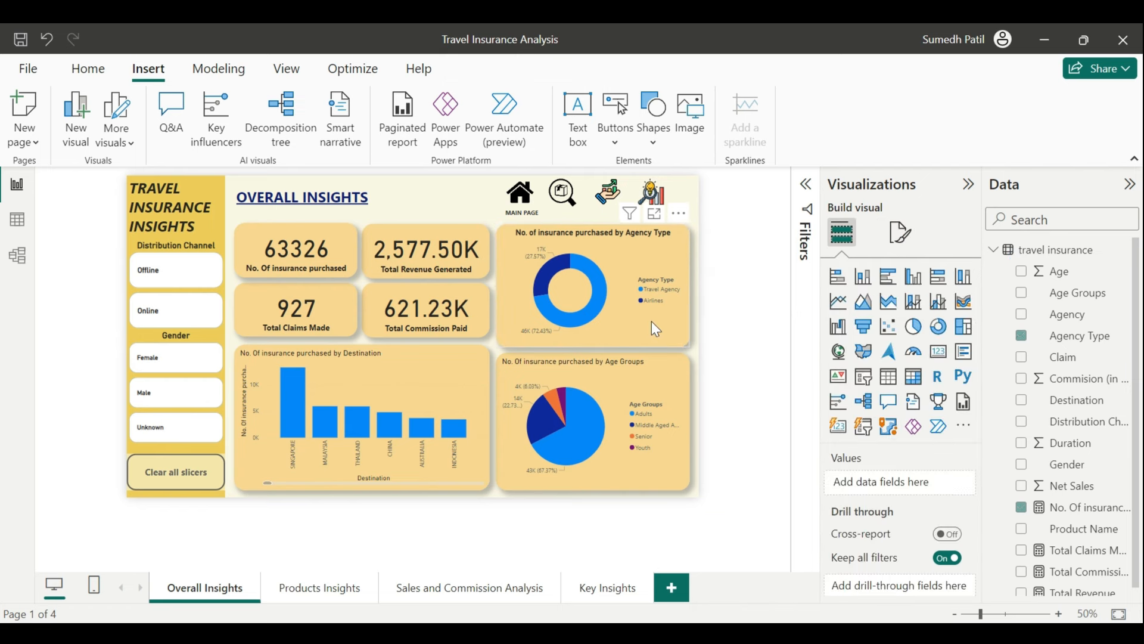
# Copy the Agency Type donut chart's formatting onto the Destination column chart and the Age Groups pie chart with Format painter
pyautogui.click(652, 321)
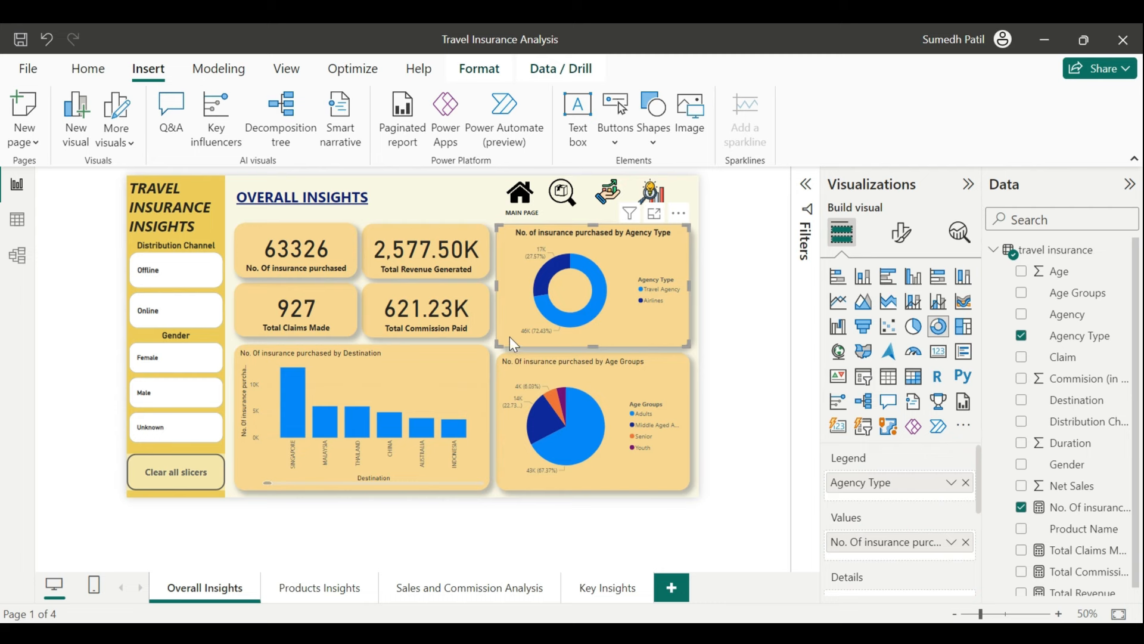
pyautogui.click(83, 70)
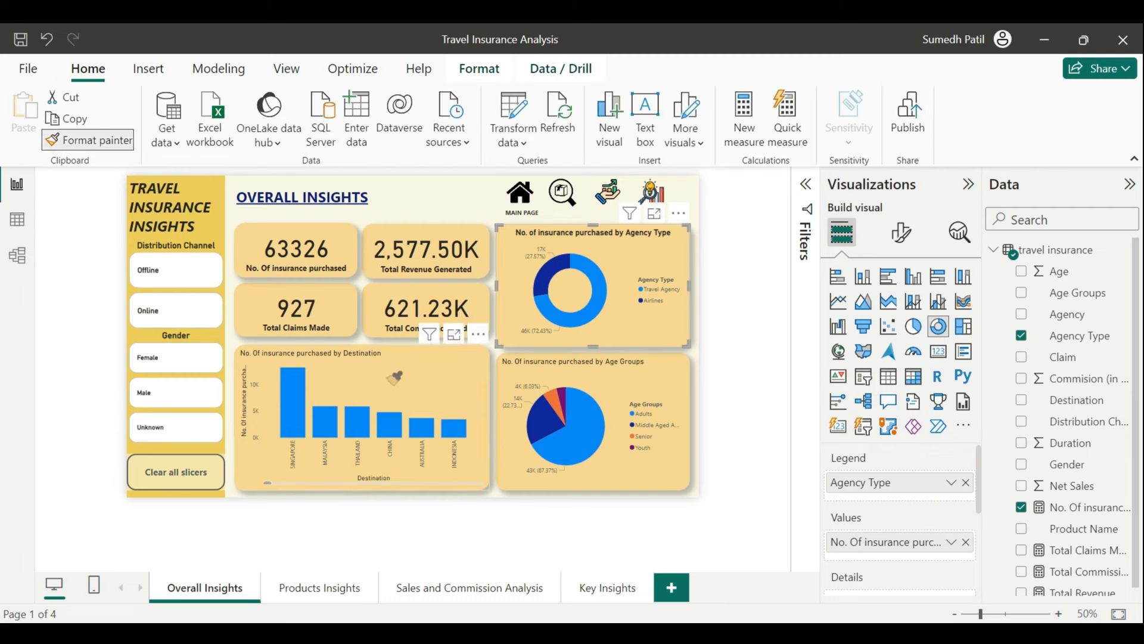
pyautogui.click(452, 360)
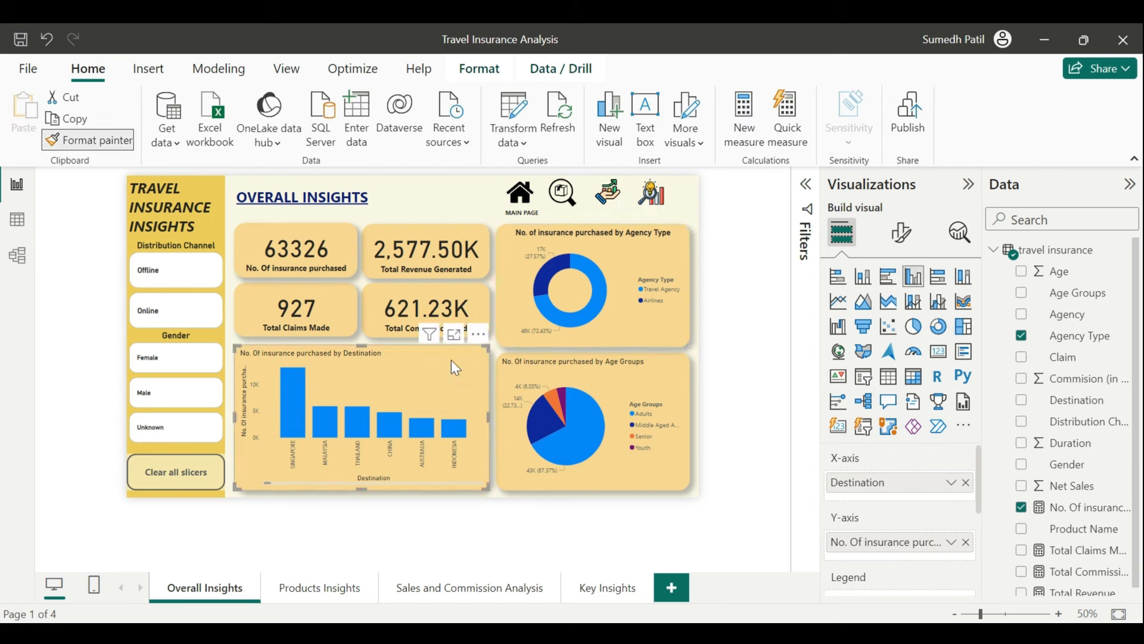
pyautogui.click(613, 328)
pyautogui.click(92, 141)
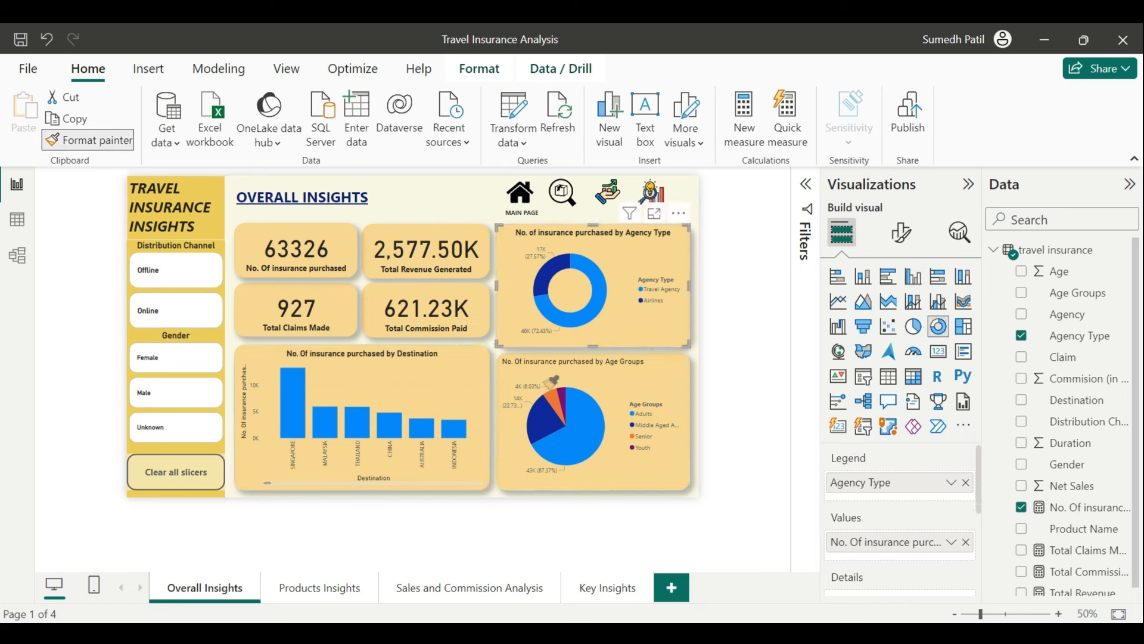
pyautogui.click(602, 388)
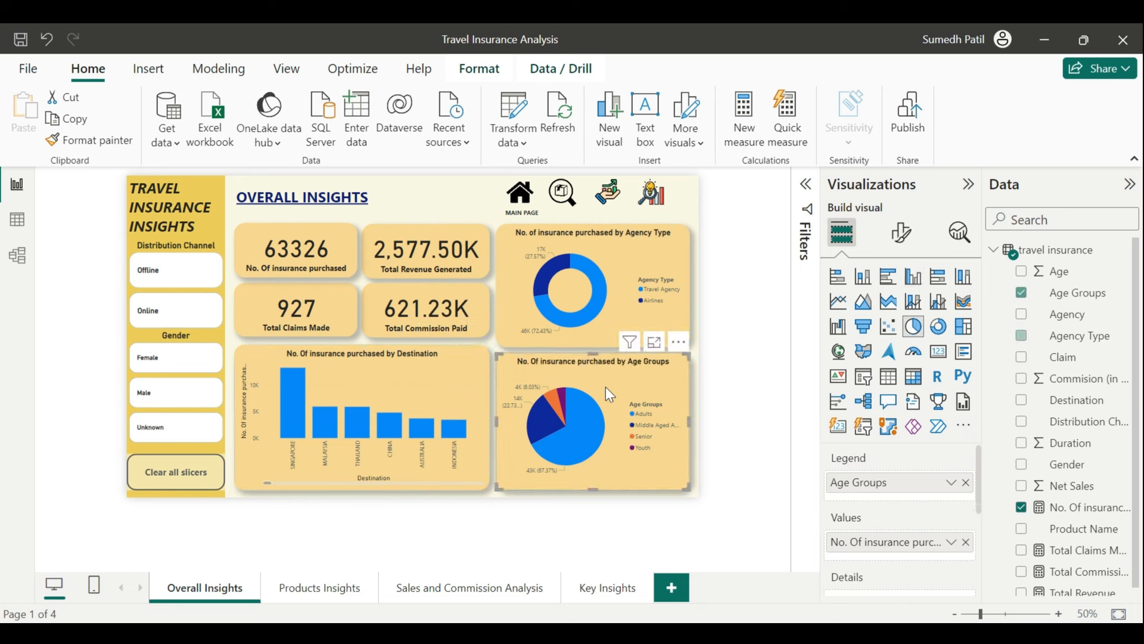
pyautogui.click(723, 412)
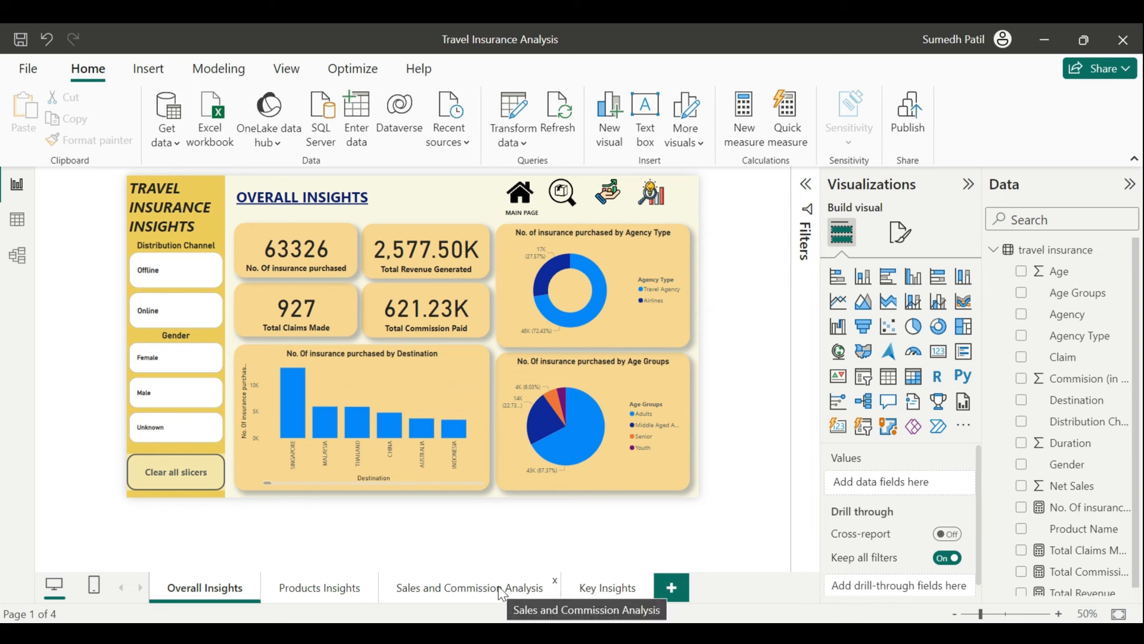
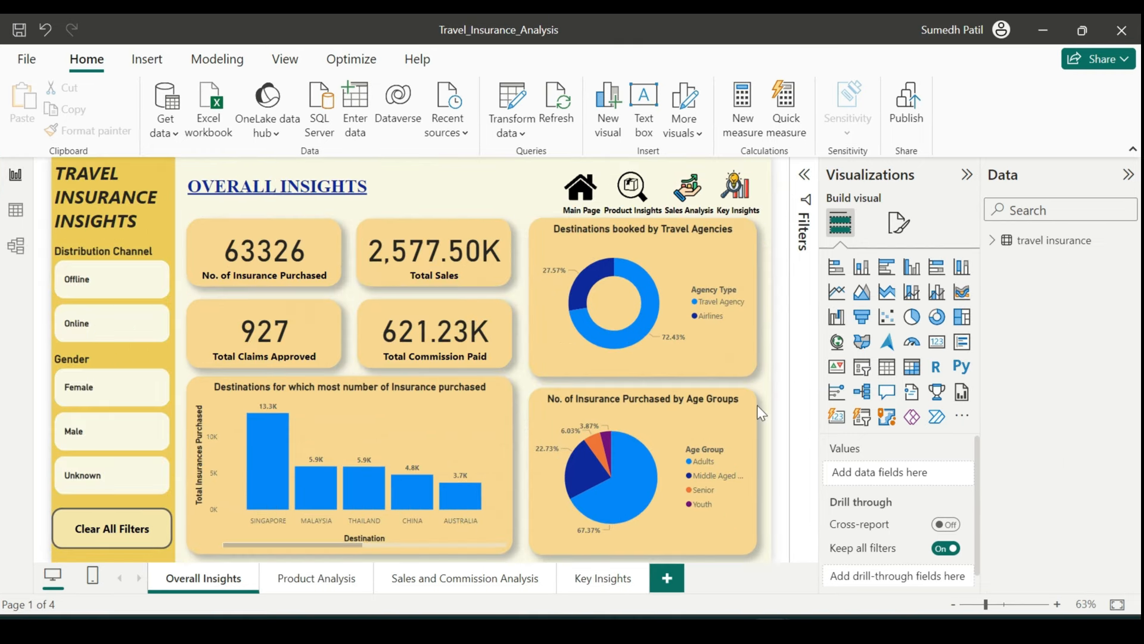
# In the Travel_Insurance_Analysis report, zoom Overall Insights out to 50% and collapse the Visualizations and Data panes
pyautogui.scroll(-2, 758, 406)
pyautogui.click(964, 176)
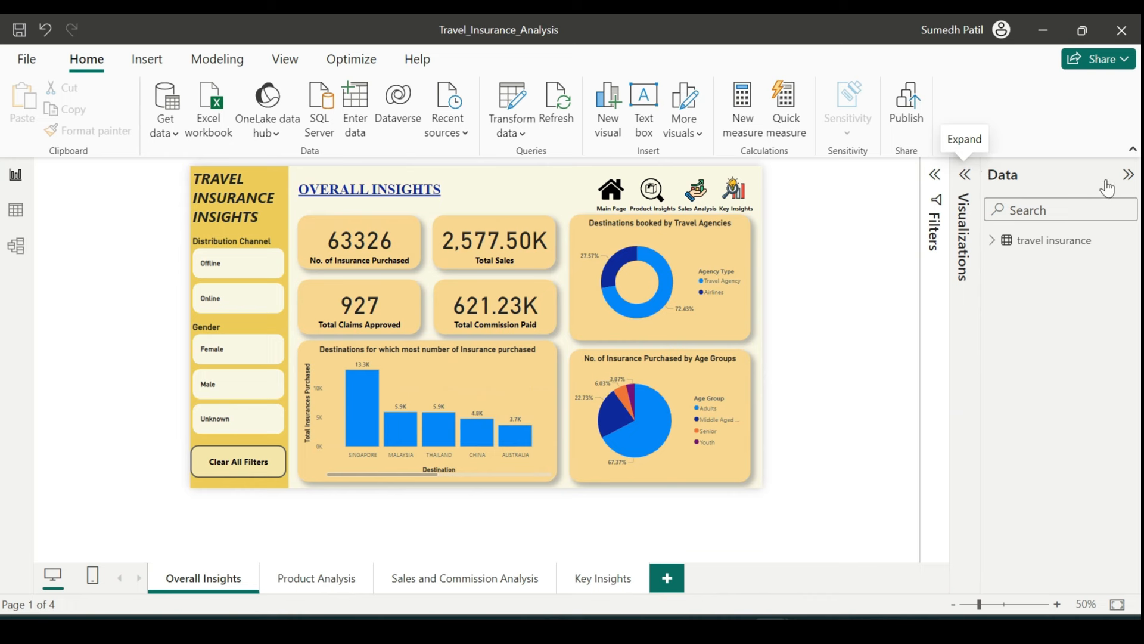
pyautogui.click(1129, 175)
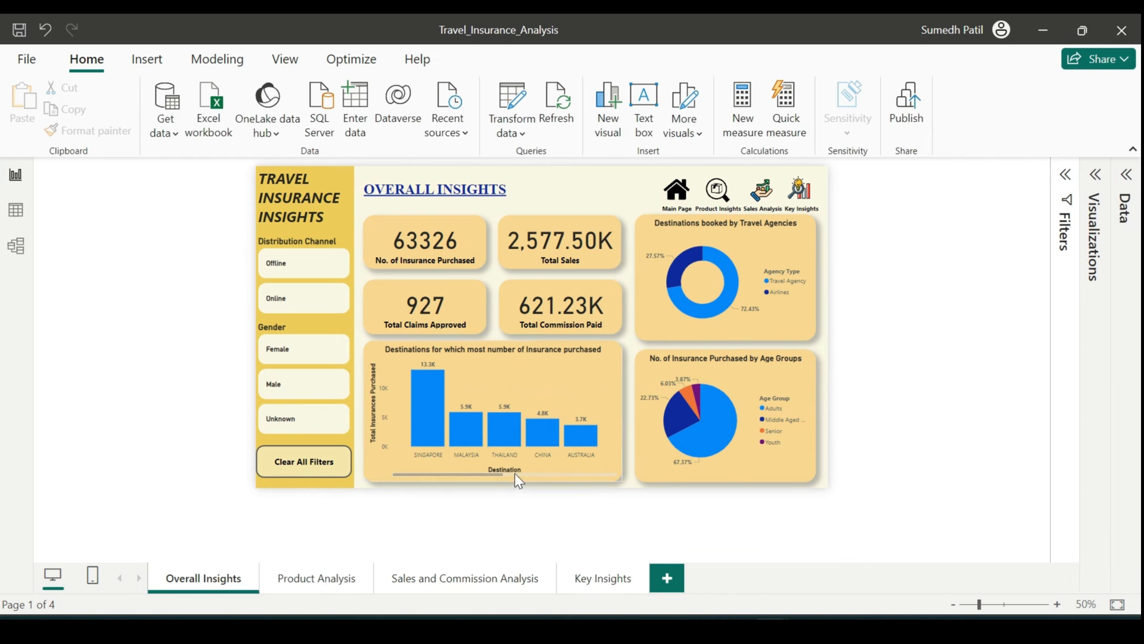
pyautogui.scroll(-3, 578, 419)
pyautogui.scroll(3, 578, 420)
# Test the Product Insights icon's link to Product Analysis and compare that page with Overall Insights
pyautogui.click(665, 195)
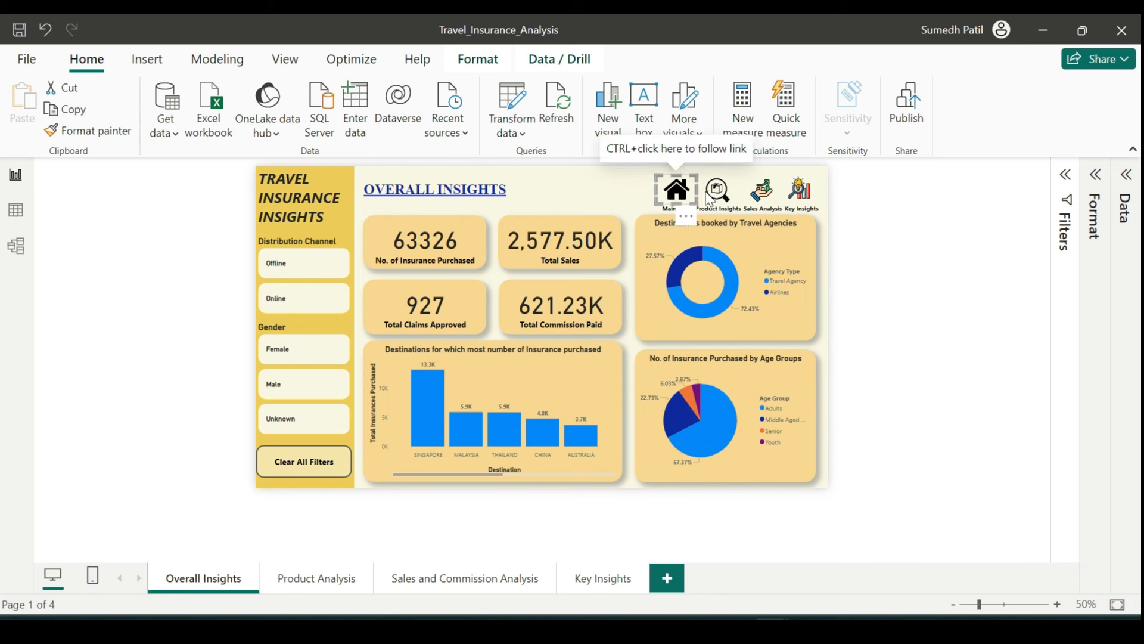
pyautogui.click(717, 195)
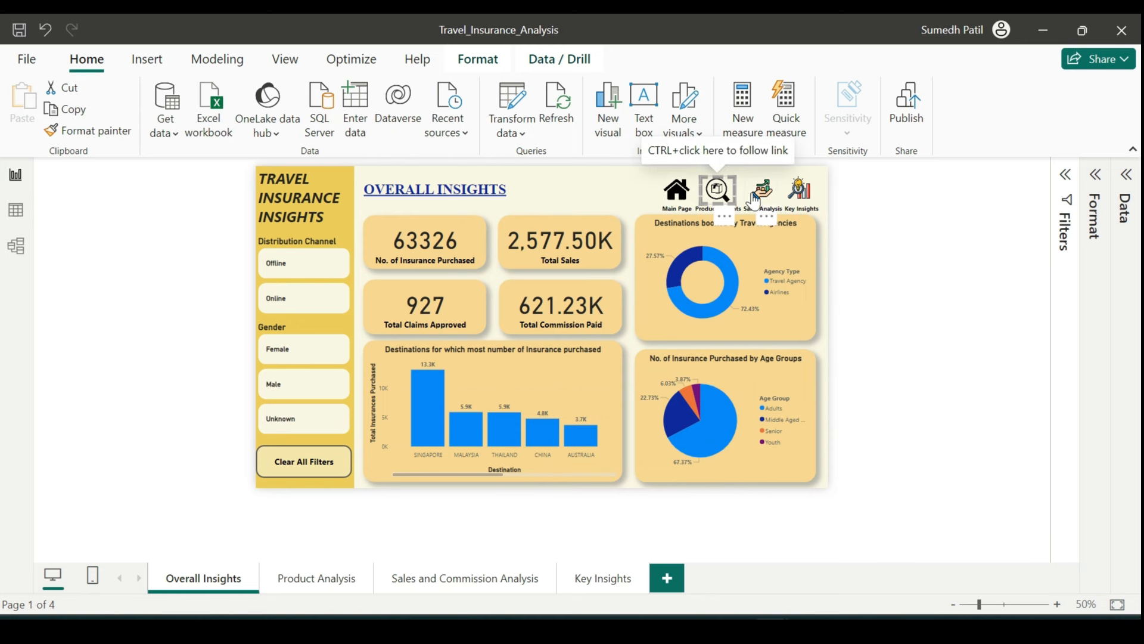
pyautogui.keyDown('ctrl'); pyautogui.click(719, 200); pyautogui.keyUp('ctrl')
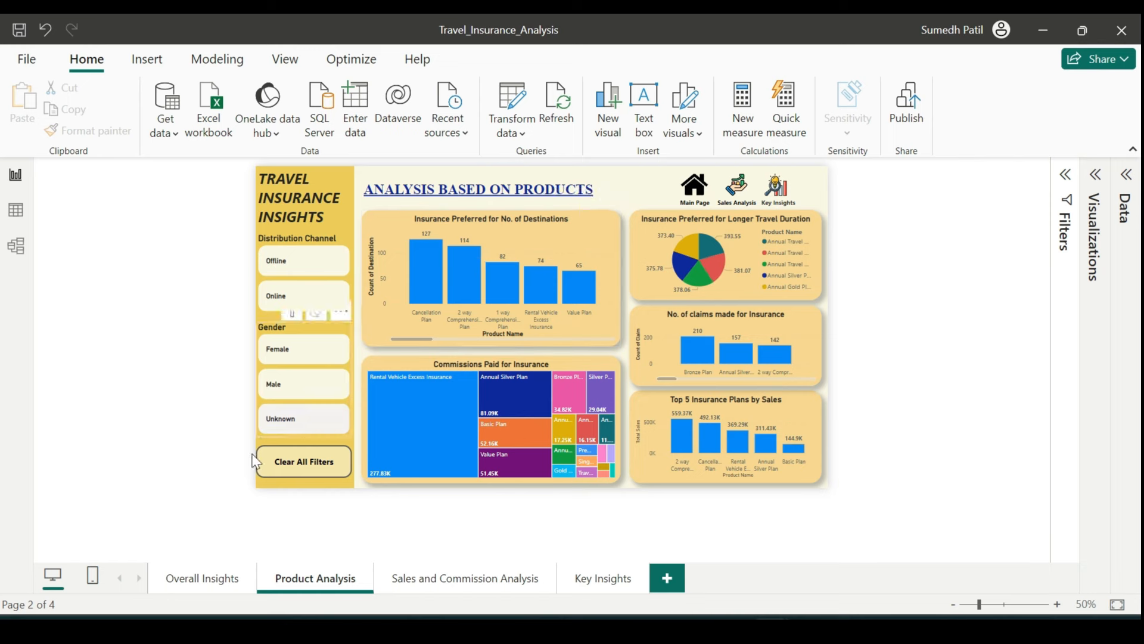
pyautogui.click(213, 587)
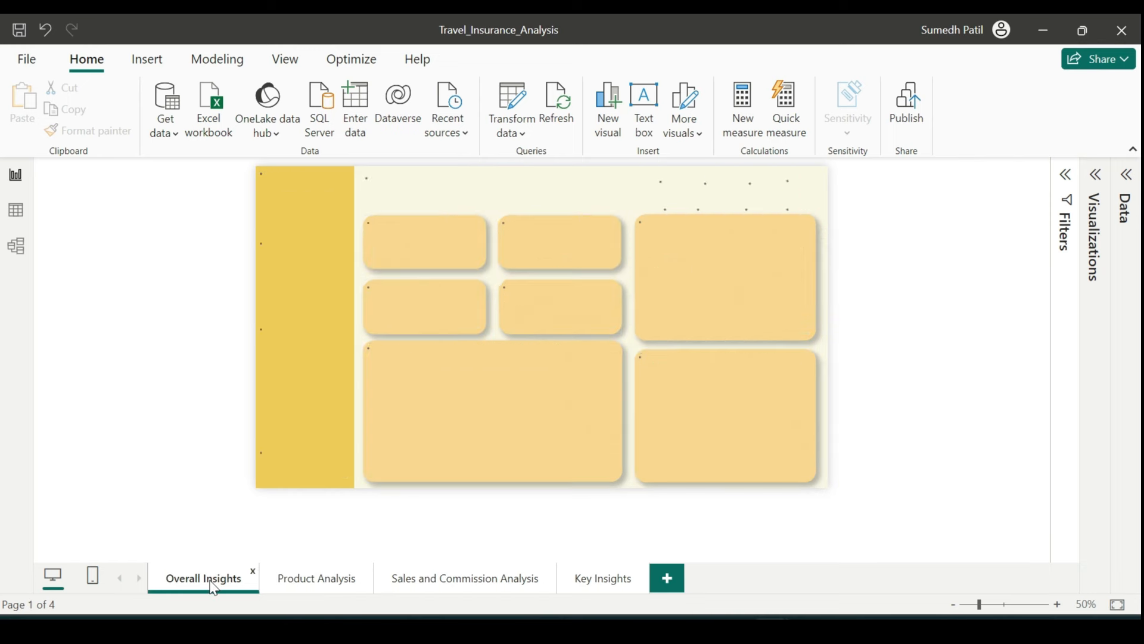
pyautogui.click(318, 579)
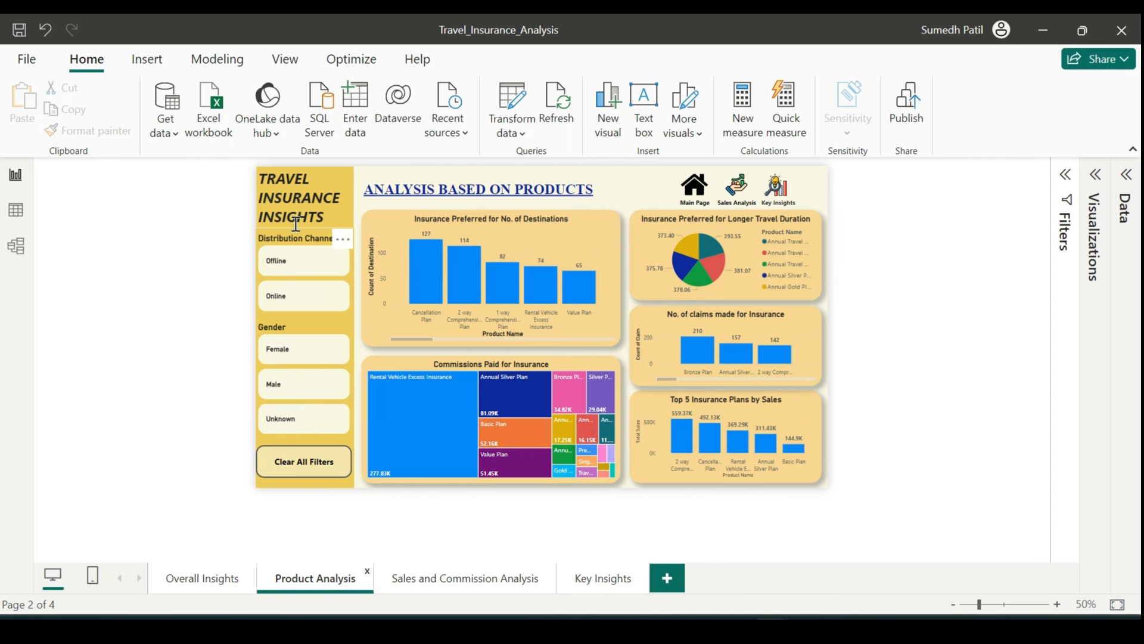
# Review the Sales and Commission Analysis and Product Analysis pages, and return to Overall Insights
pyautogui.click(448, 587)
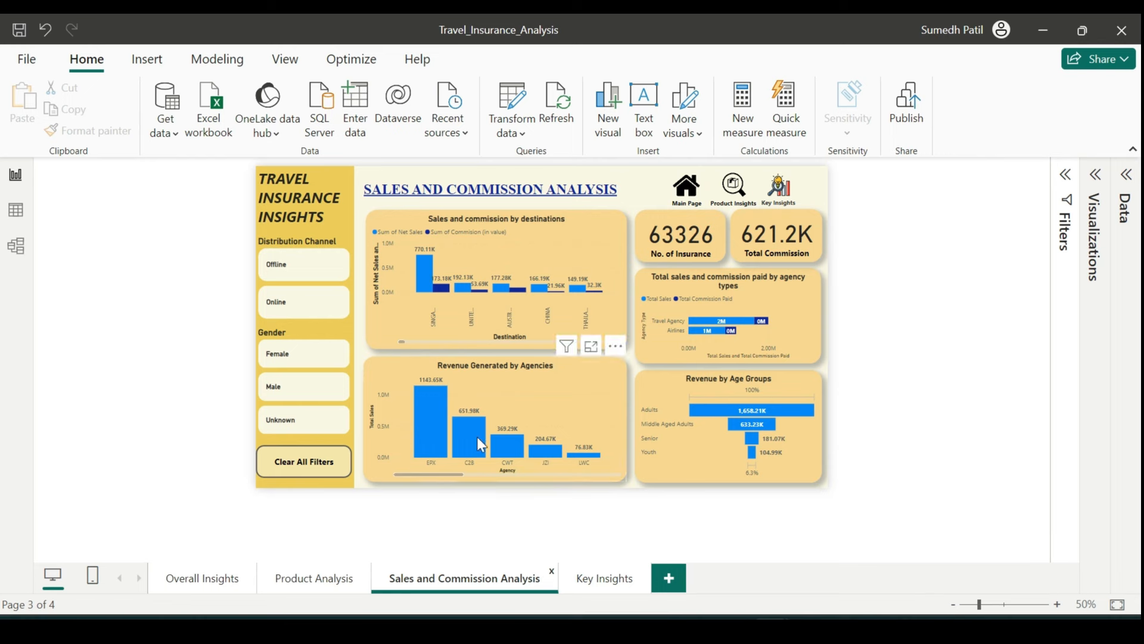
pyautogui.click(308, 590)
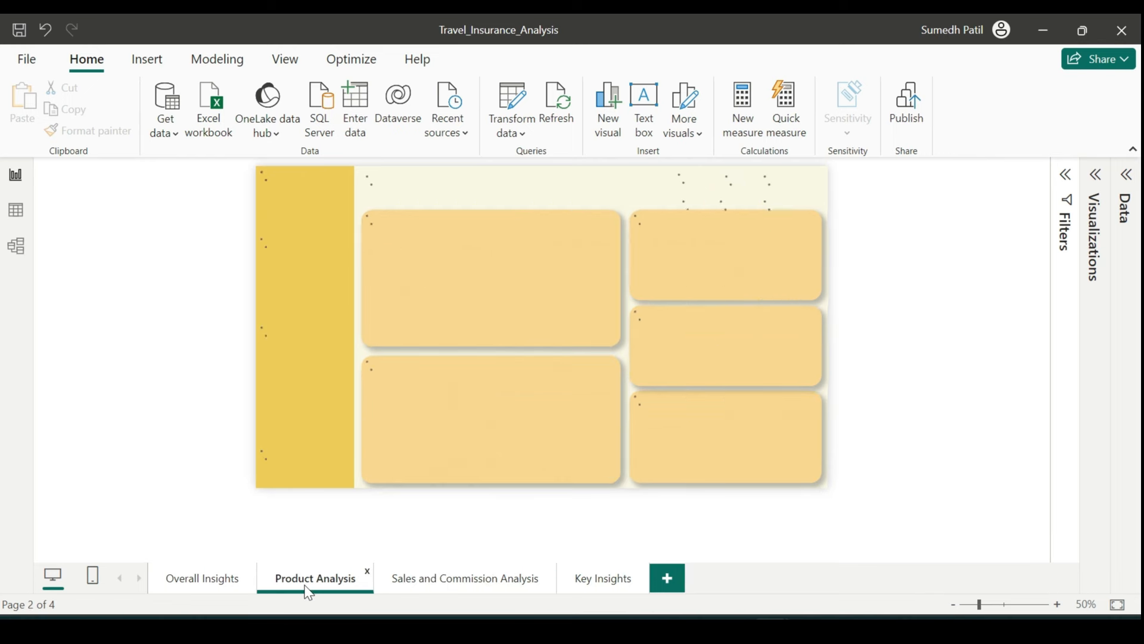
pyautogui.click(203, 589)
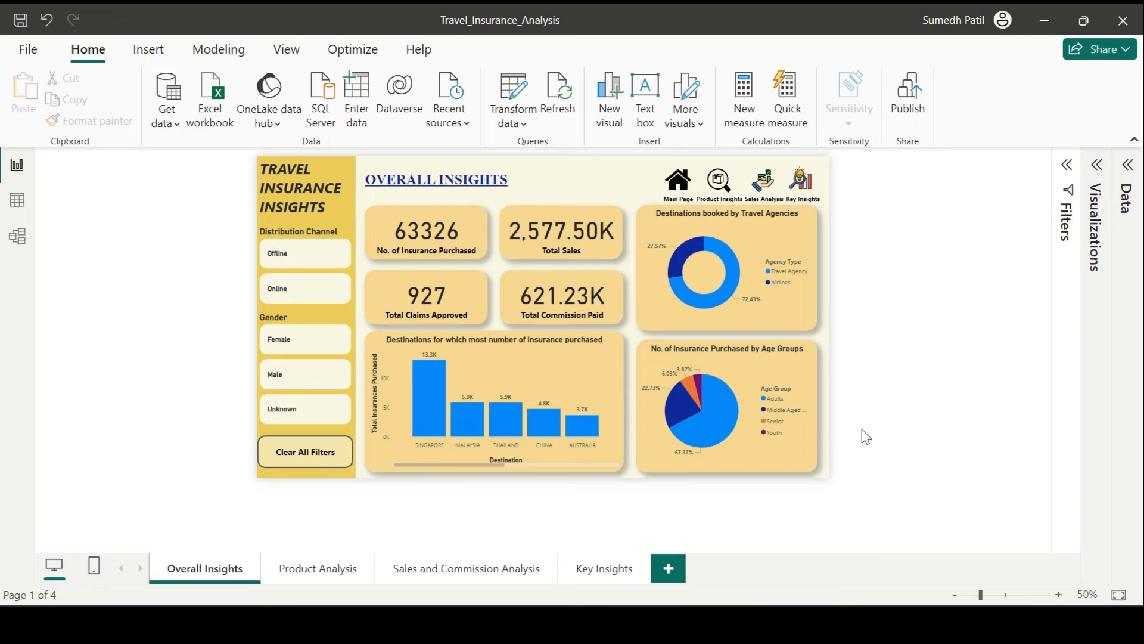
# Switch to the novyPro All Dashboards page in Chrome and browse the community dashboard gallery for layout and design examples
pyautogui.moveTo(617, 623)
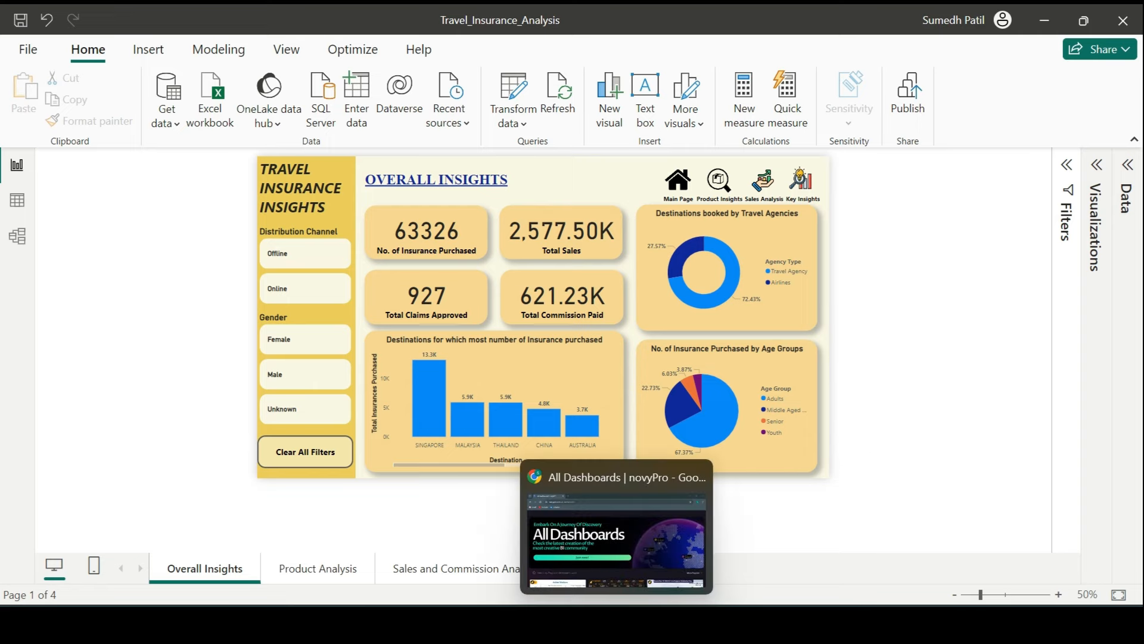
pyautogui.click(617, 539)
pyautogui.scroll(-3, 642, 352)
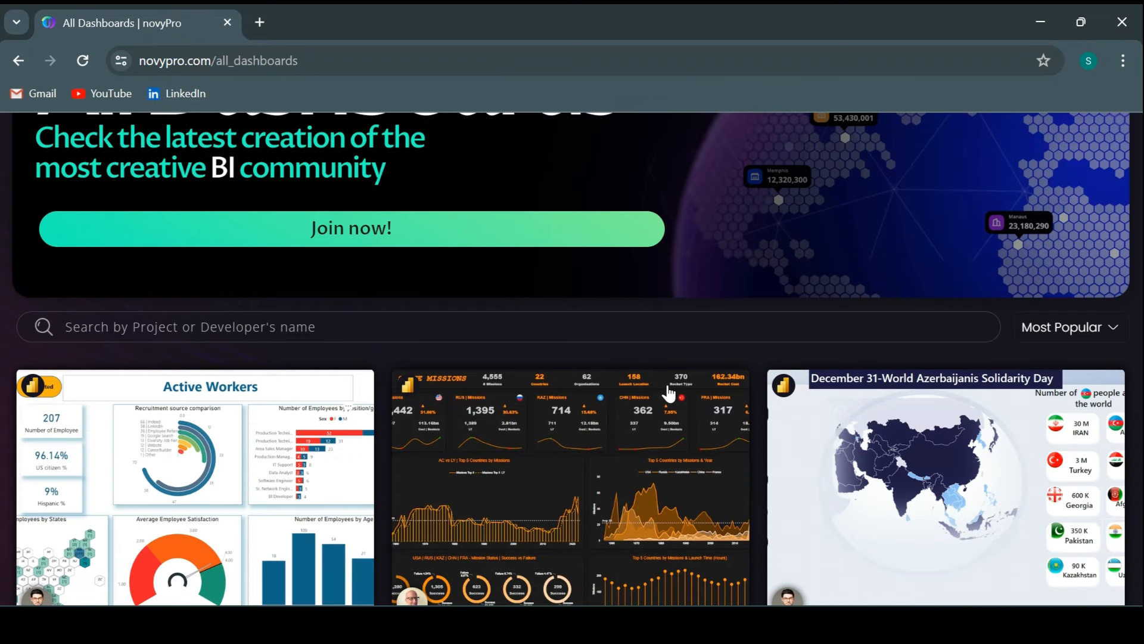
pyautogui.scroll(-2, 681, 405)
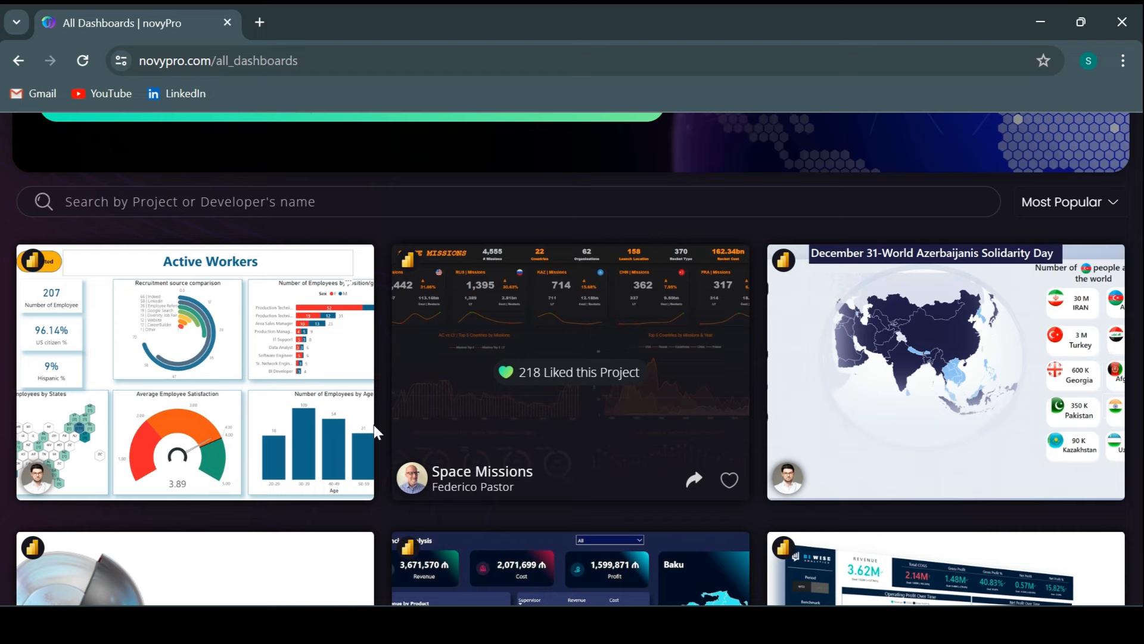
pyautogui.scroll(-2, 771, 524)
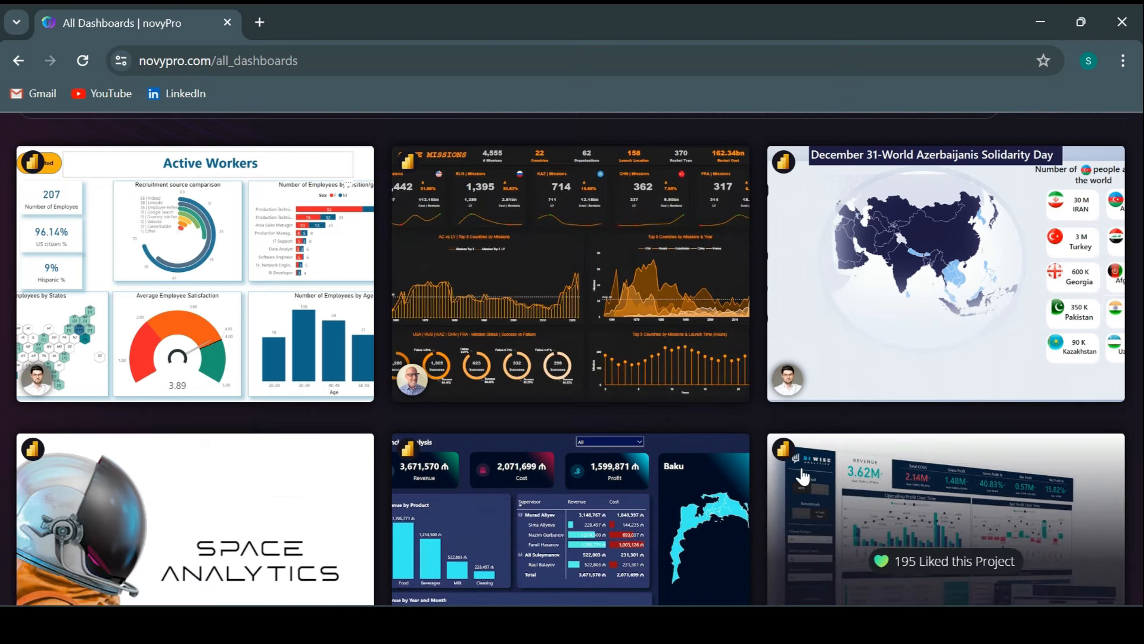
pyautogui.scroll(-5, 754, 434)
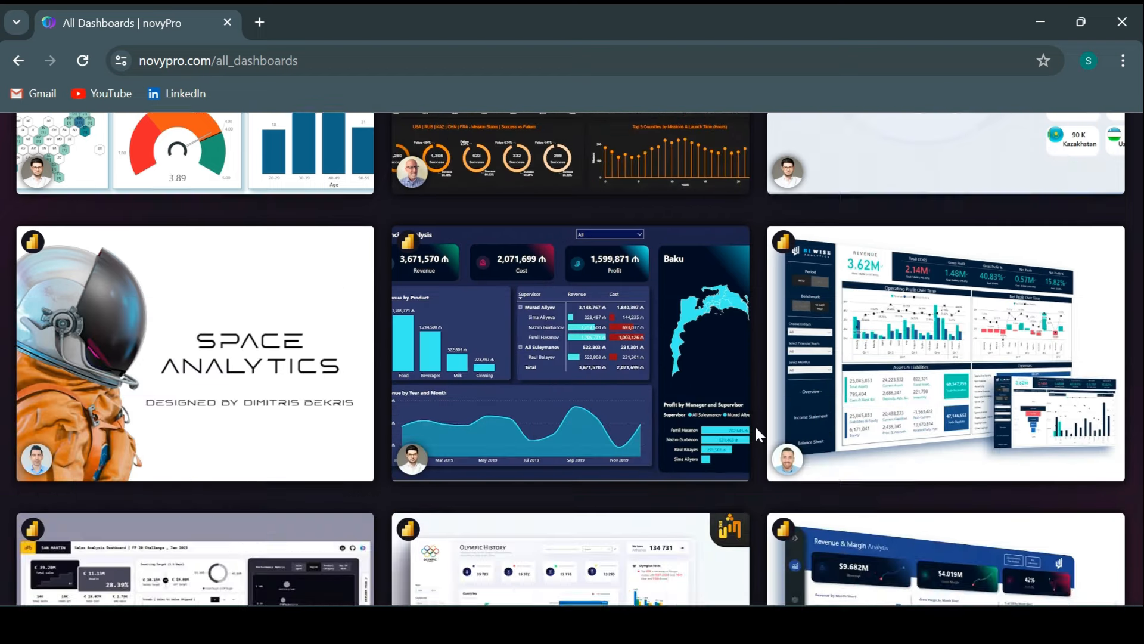
pyautogui.scroll(-5, 755, 434)
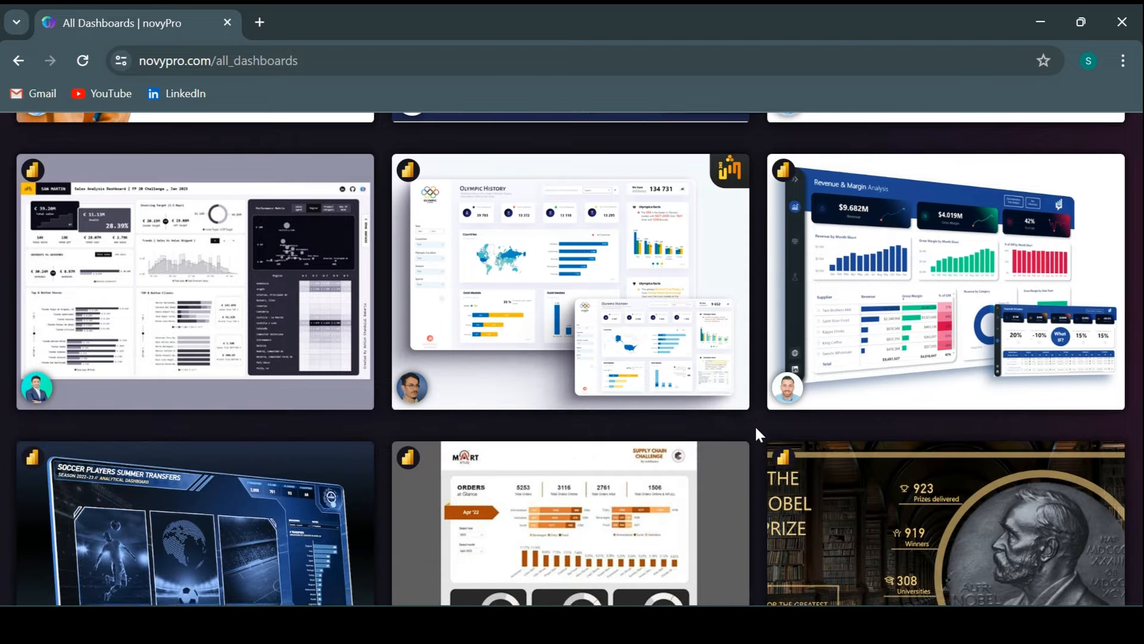
pyautogui.scroll(15, 755, 408)
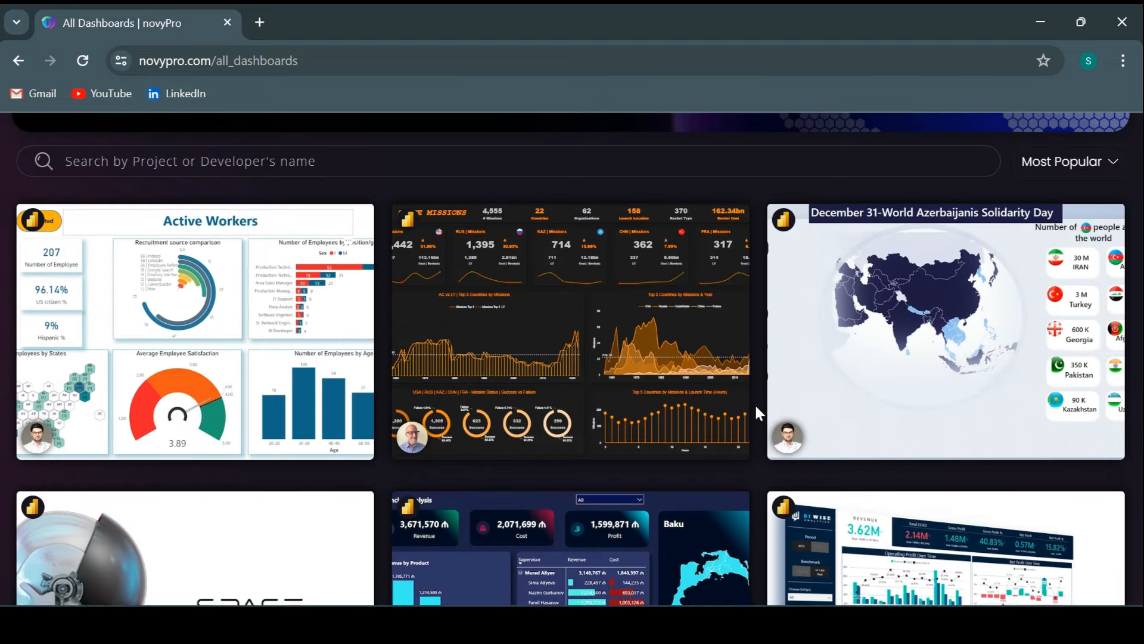
pyautogui.scroll(2, 756, 412)
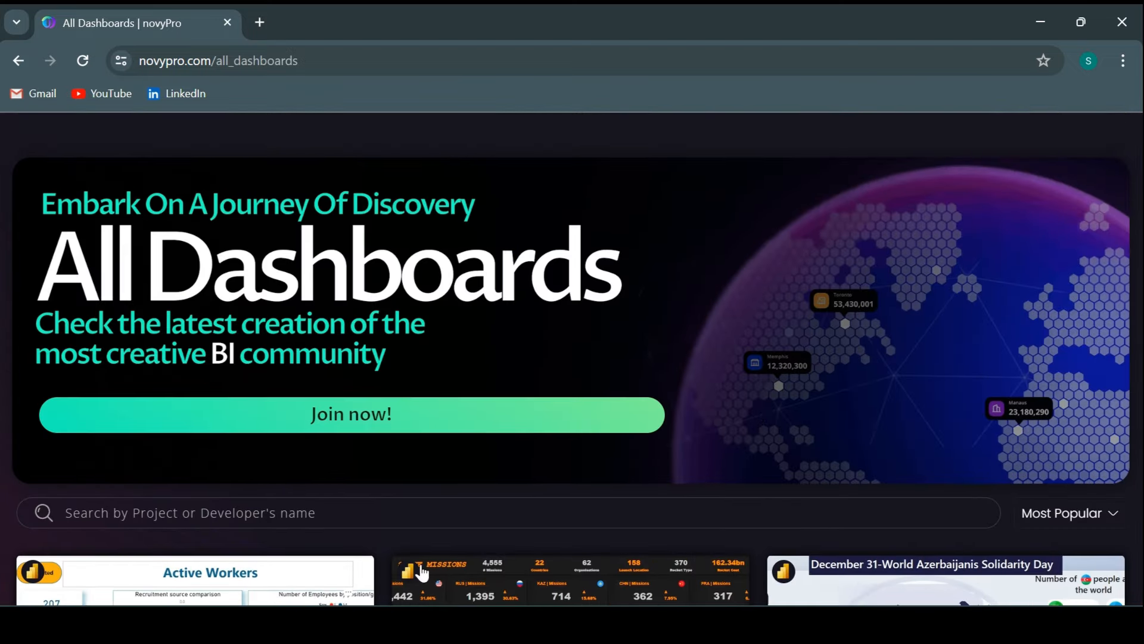
pyautogui.scroll(-5, 360, 544)
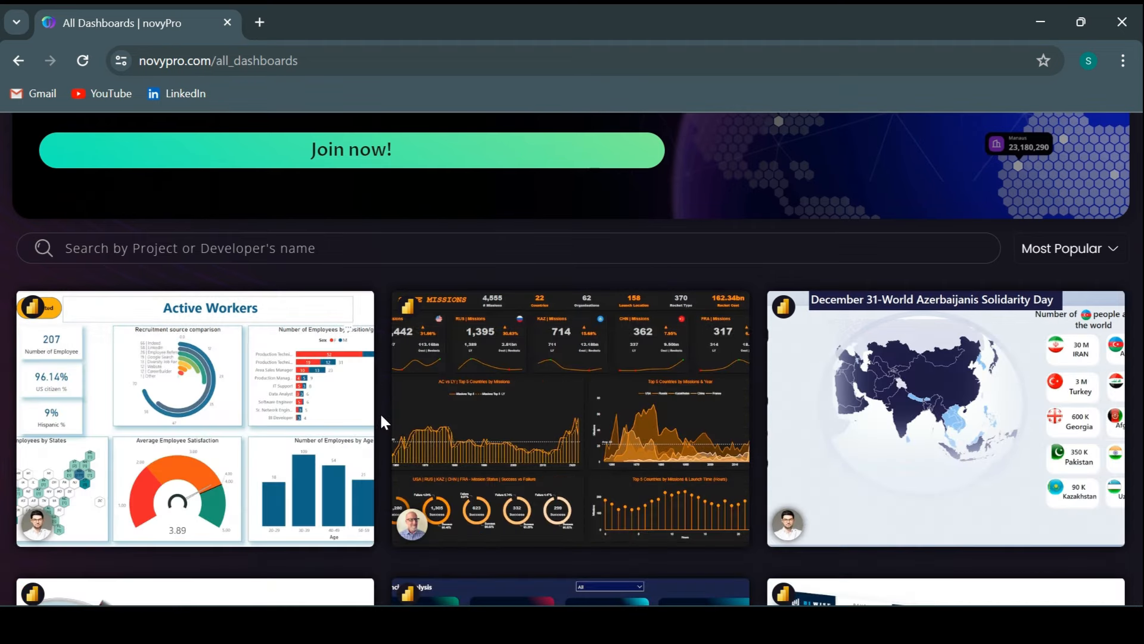
pyautogui.scroll(-6, 384, 477)
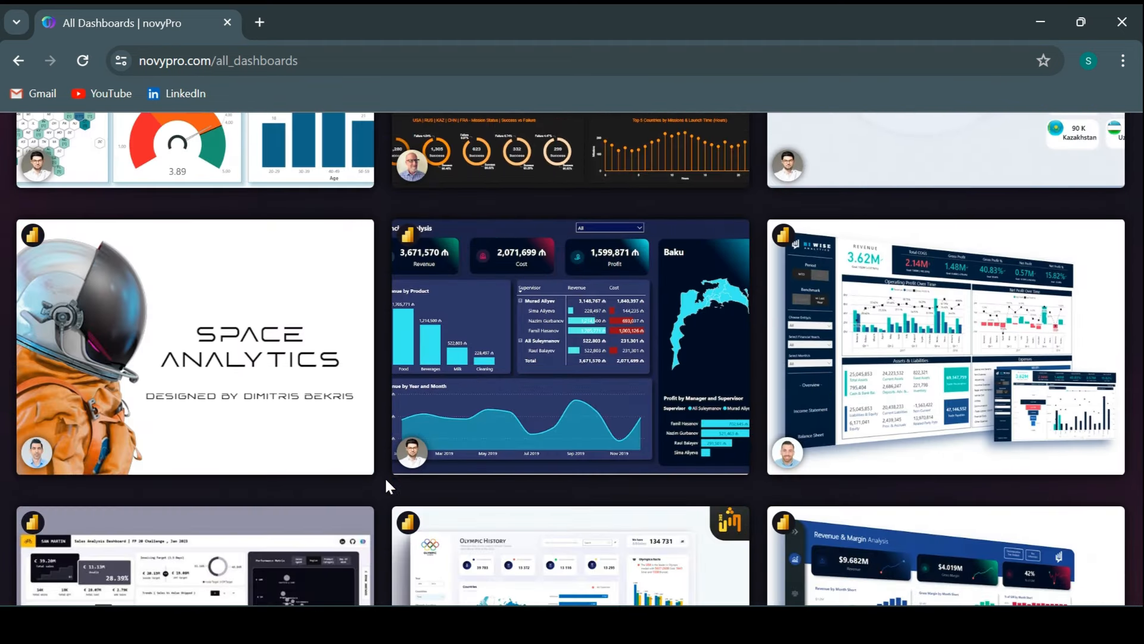
pyautogui.scroll(-1, 386, 485)
pyautogui.scroll(-3, 385, 485)
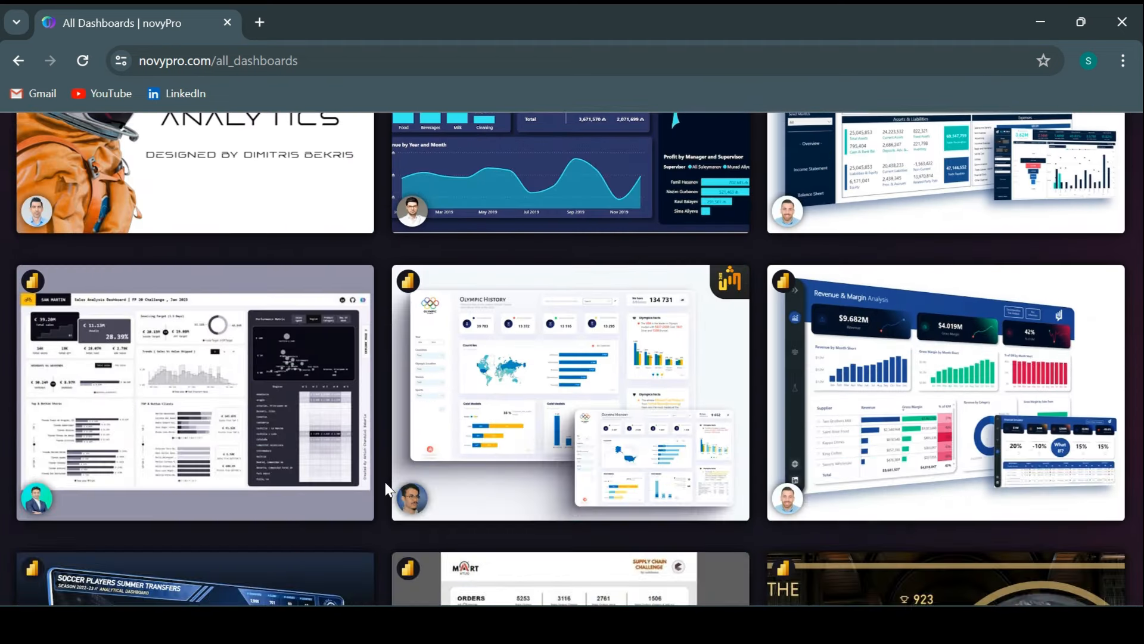
pyautogui.scroll(-2, 386, 485)
pyautogui.scroll(8, 386, 485)
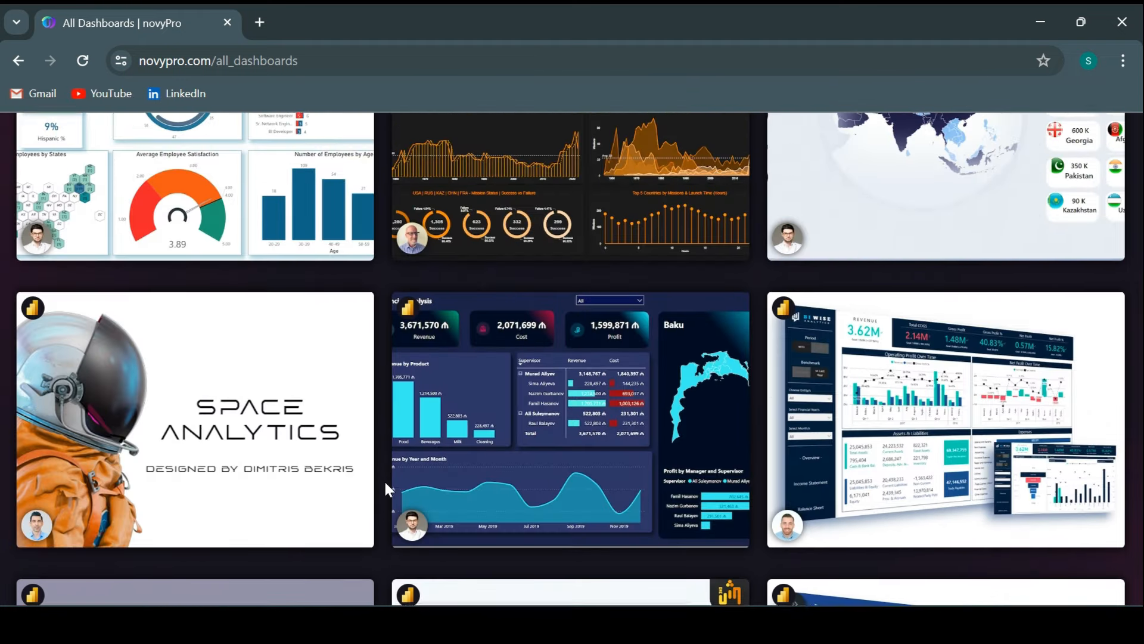
pyautogui.scroll(2, 385, 485)
pyautogui.scroll(-5, 590, 484)
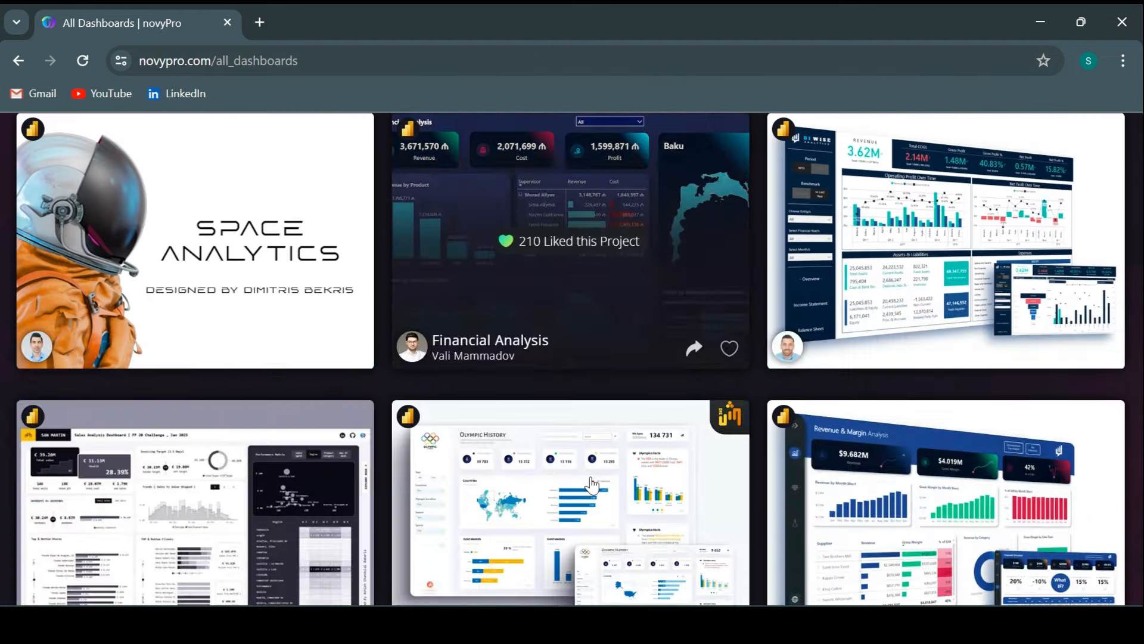
pyautogui.scroll(-13, 592, 484)
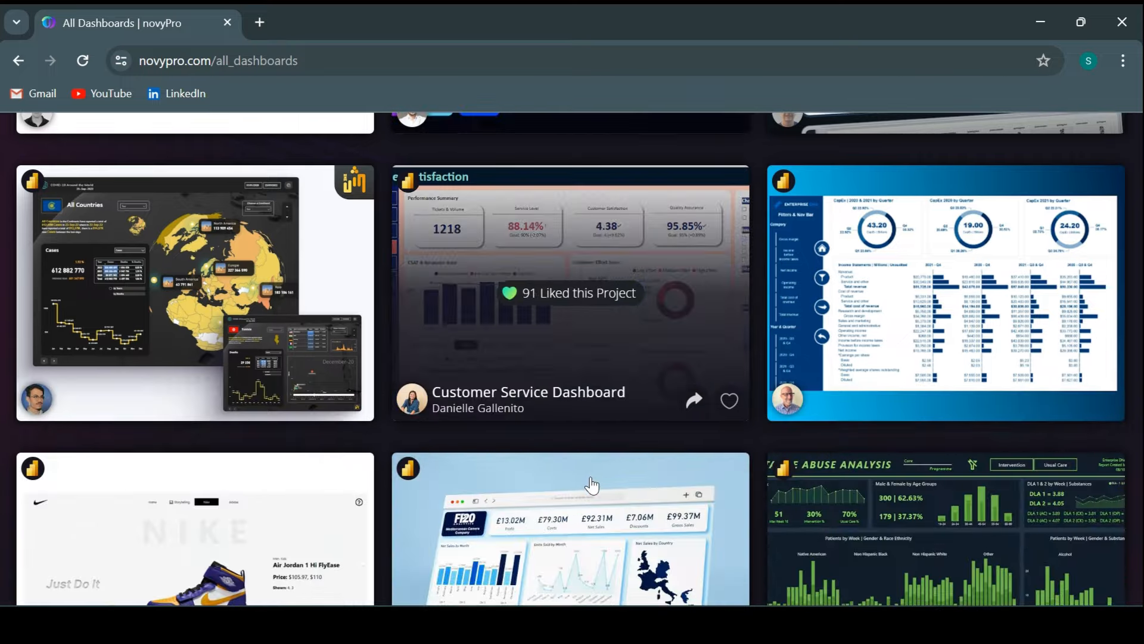
pyautogui.scroll(-11, 592, 484)
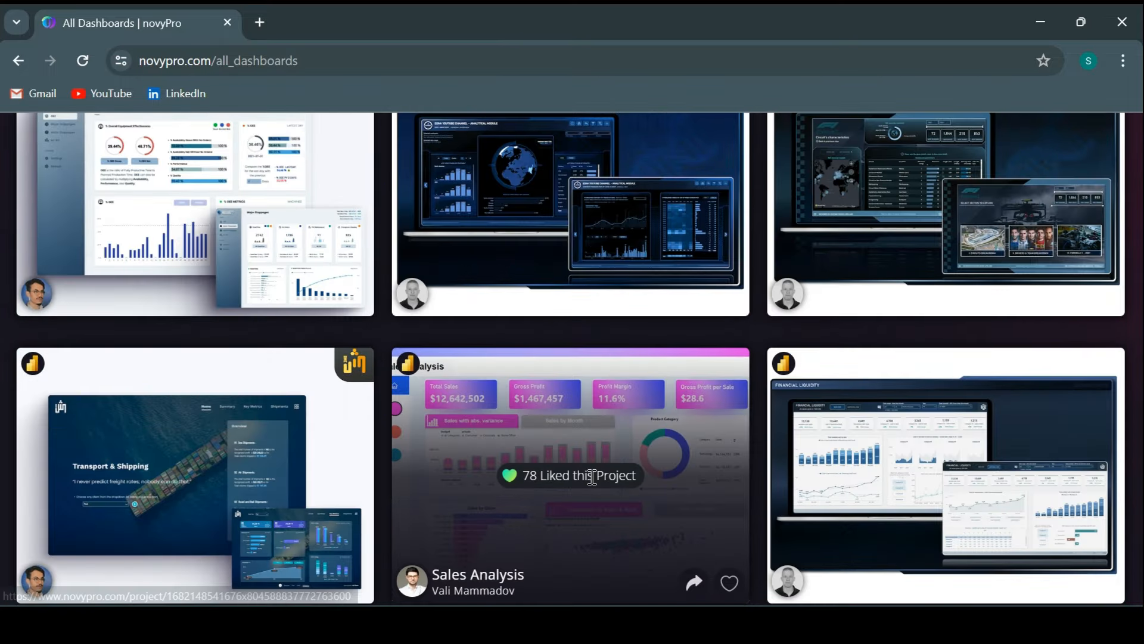
pyautogui.scroll(-4, 592, 476)
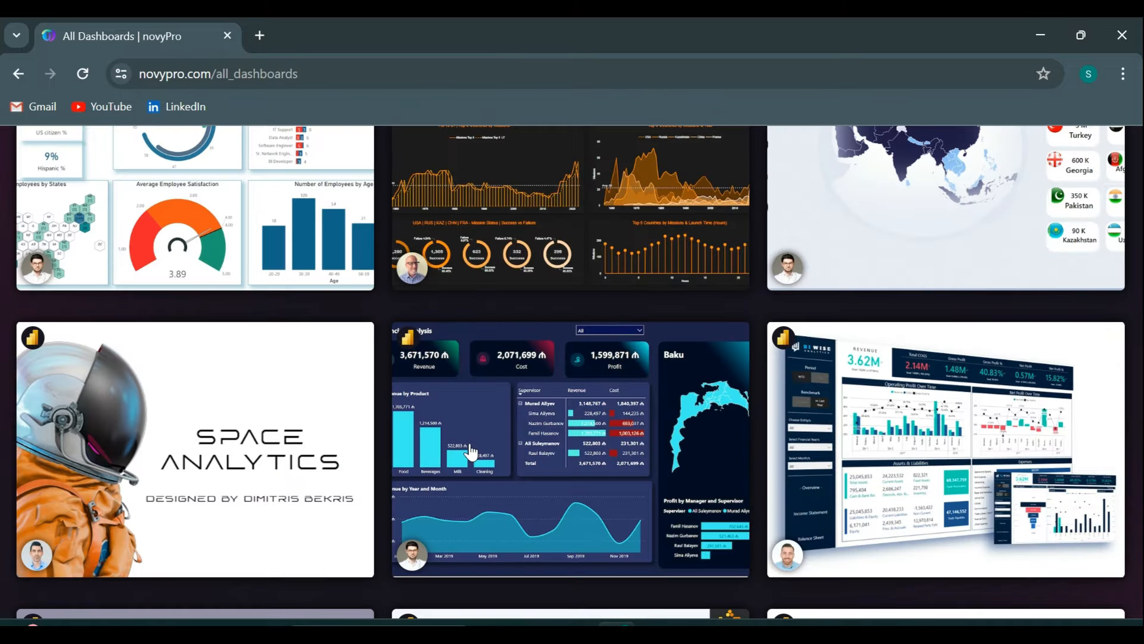
pyautogui.moveTo(709, 459)
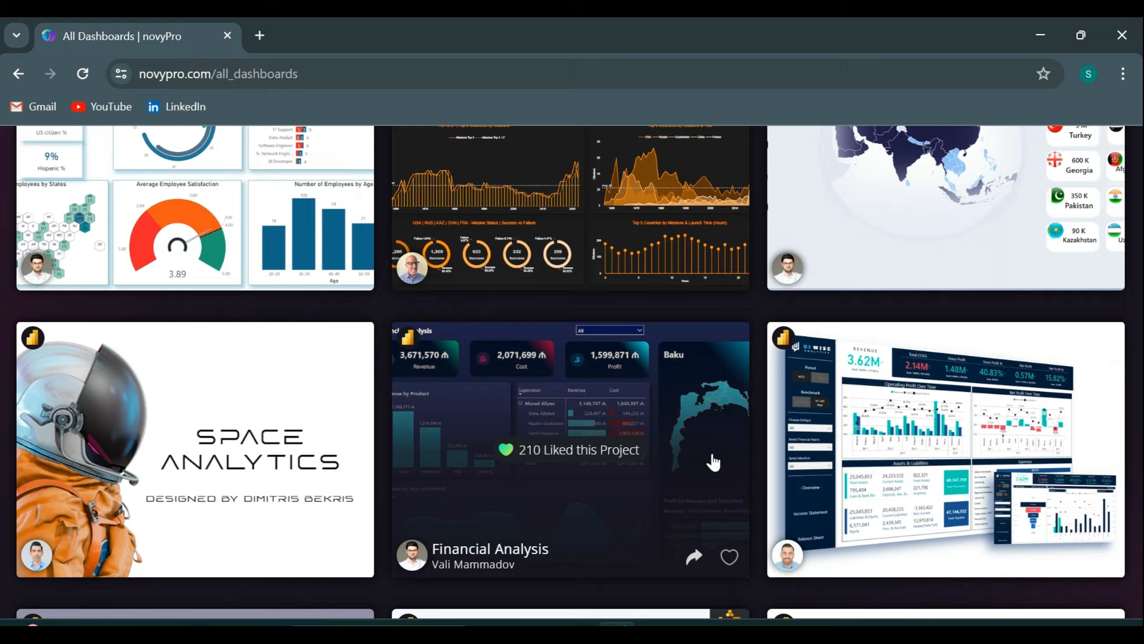
# Switch back to the Travel_Insurance_Analysis report in Power BI and open the Key Insights page
pyautogui.click(774, 631)
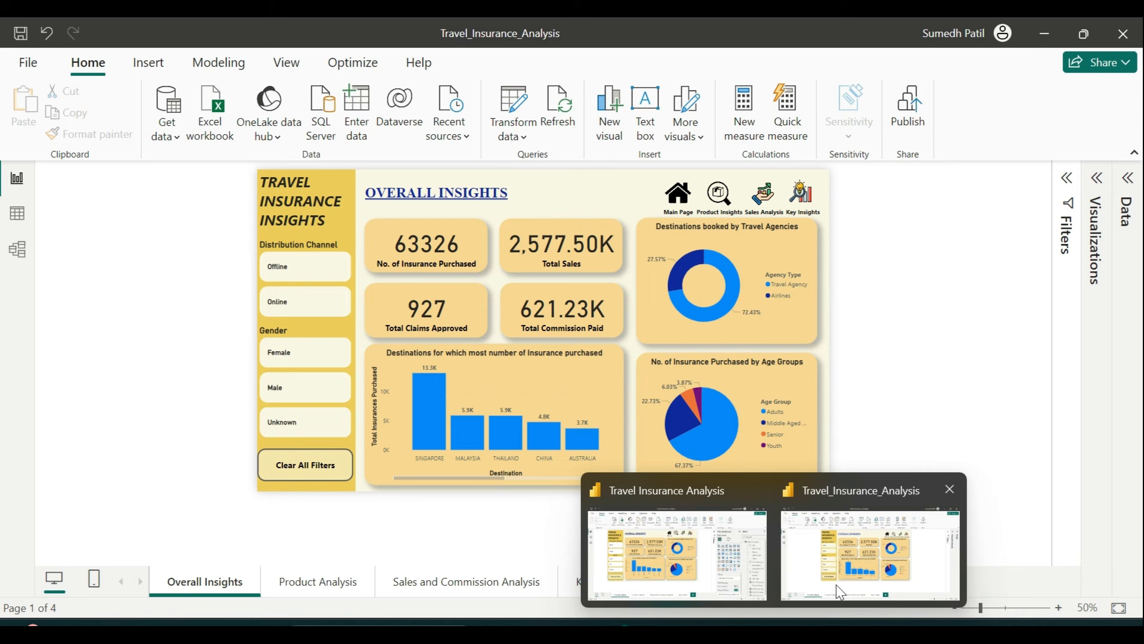
pyautogui.click(839, 592)
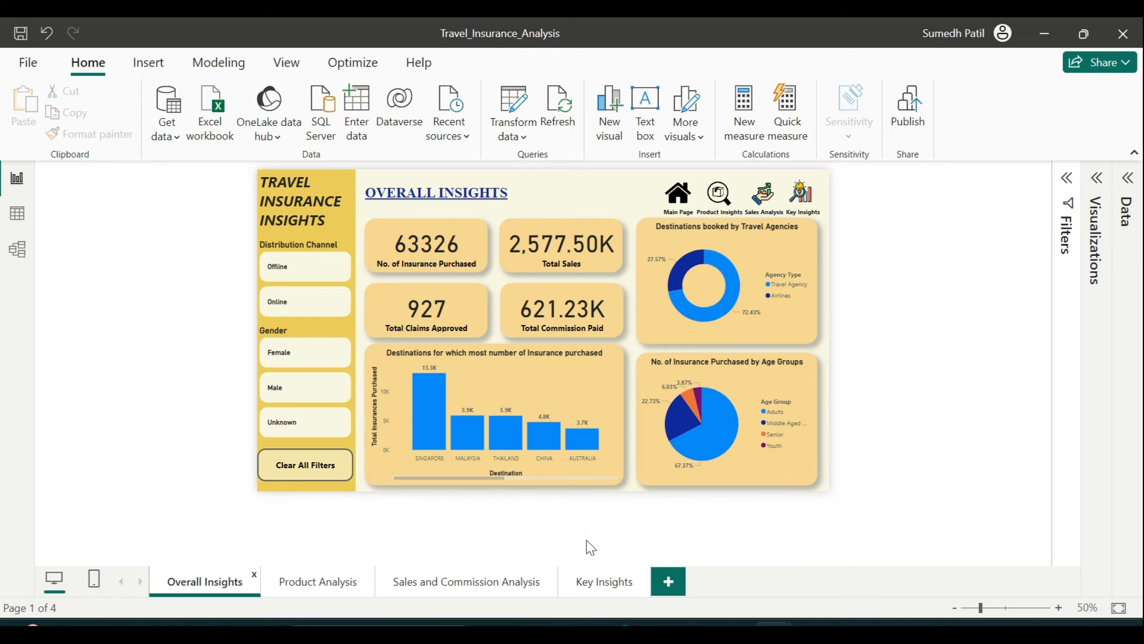
pyautogui.click(596, 593)
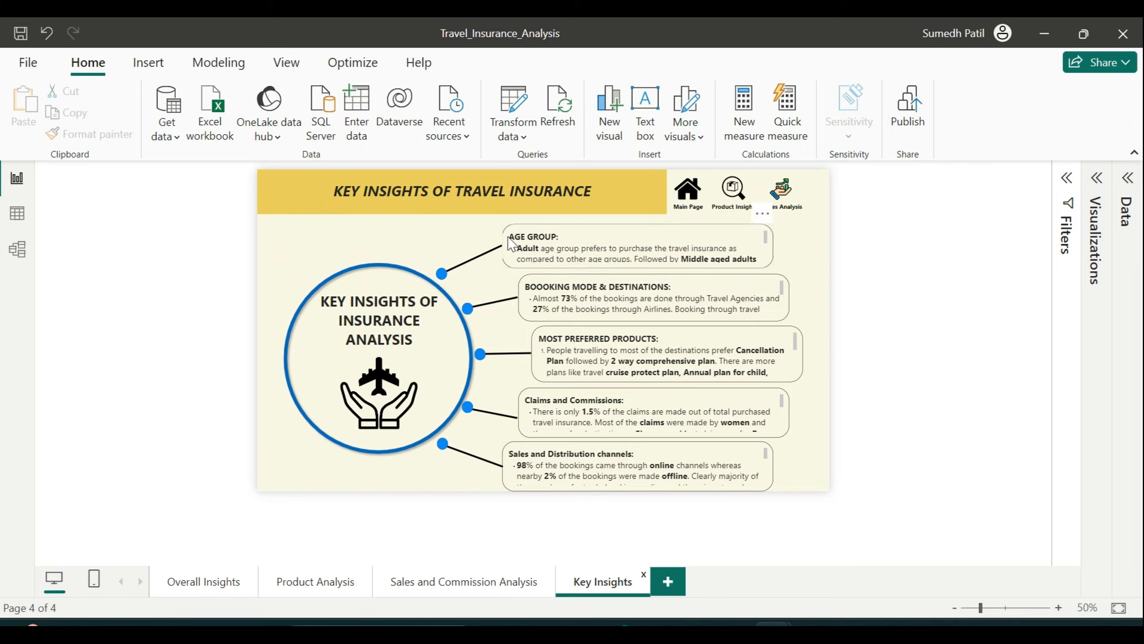
pyautogui.moveTo(531, 235); pyautogui.dragTo(564, 238)
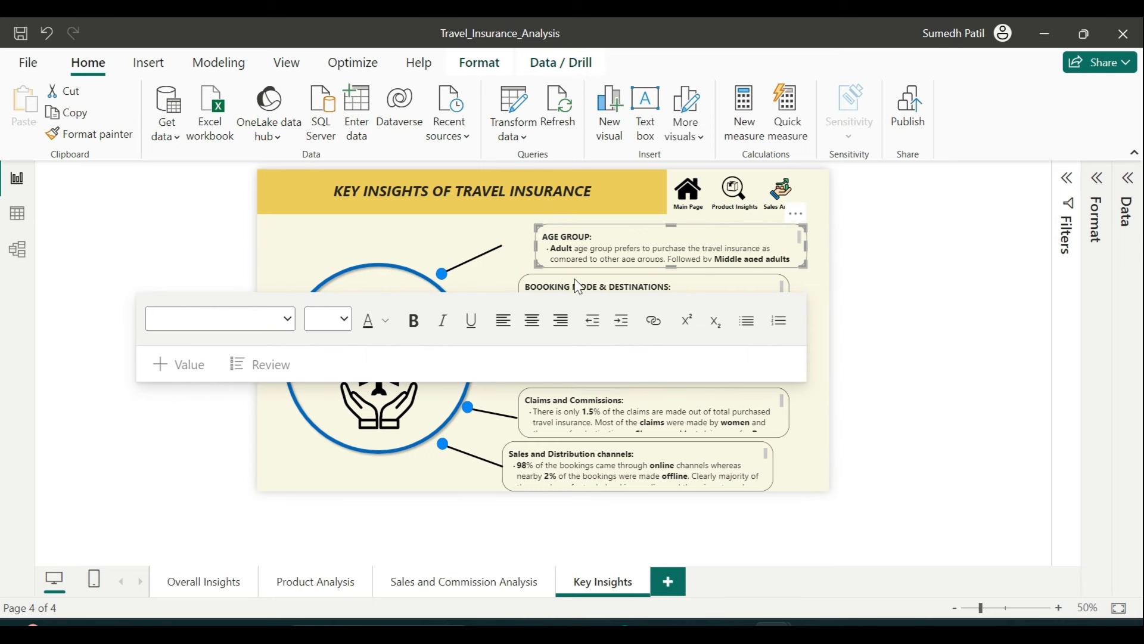
pyautogui.hotkey('ctrl', 'z')
pyautogui.click(827, 381)
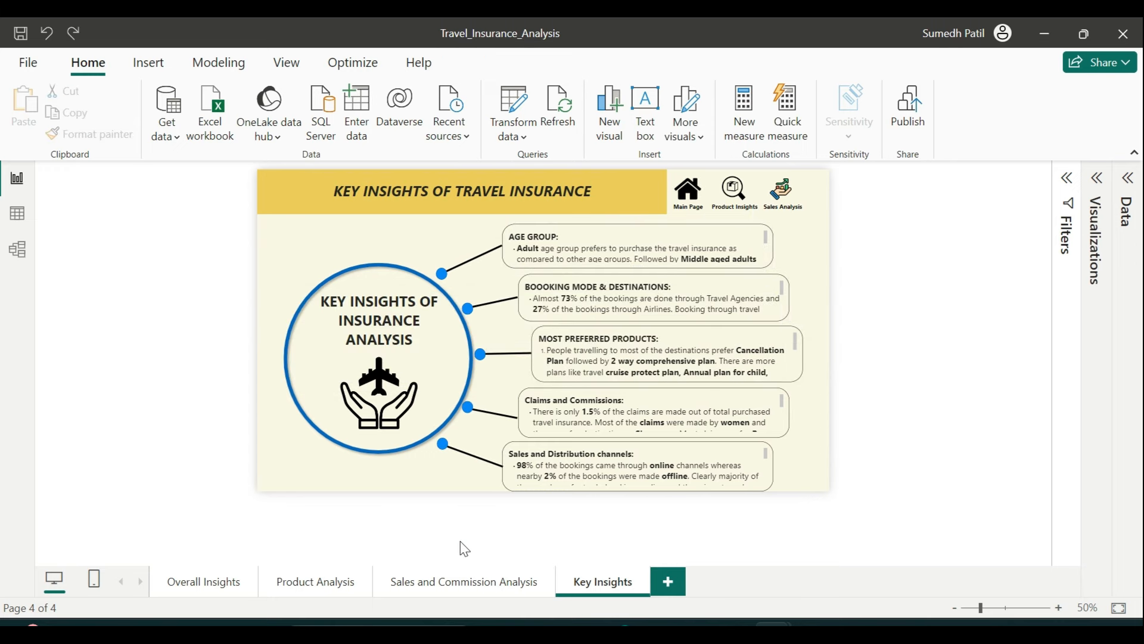
# Examine the text boxes on the Key Insights page and check the Sales and Commission Analysis page, ending on Key Insights
pyautogui.scroll(-3, 649, 421)
pyautogui.scroll(3, 649, 425)
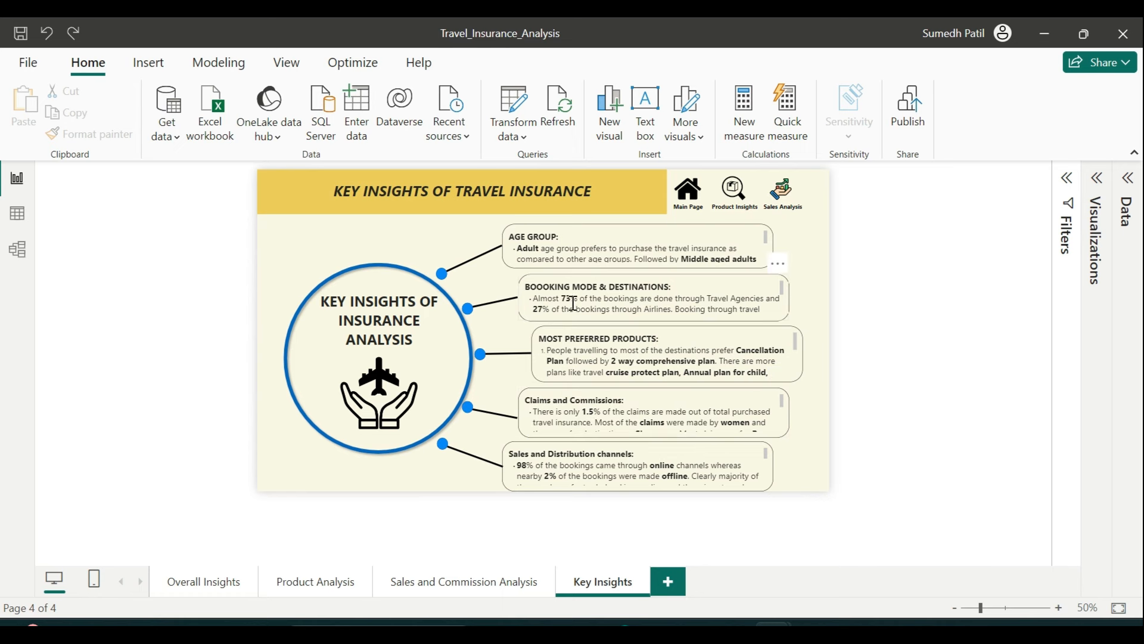
pyautogui.click(443, 598)
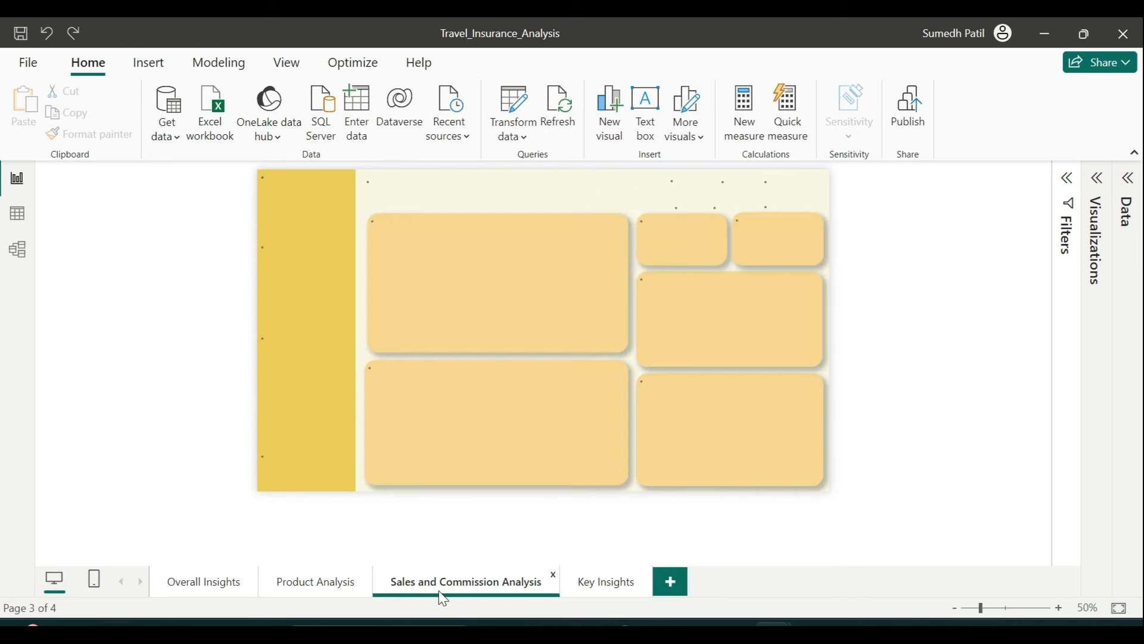
pyautogui.click(590, 594)
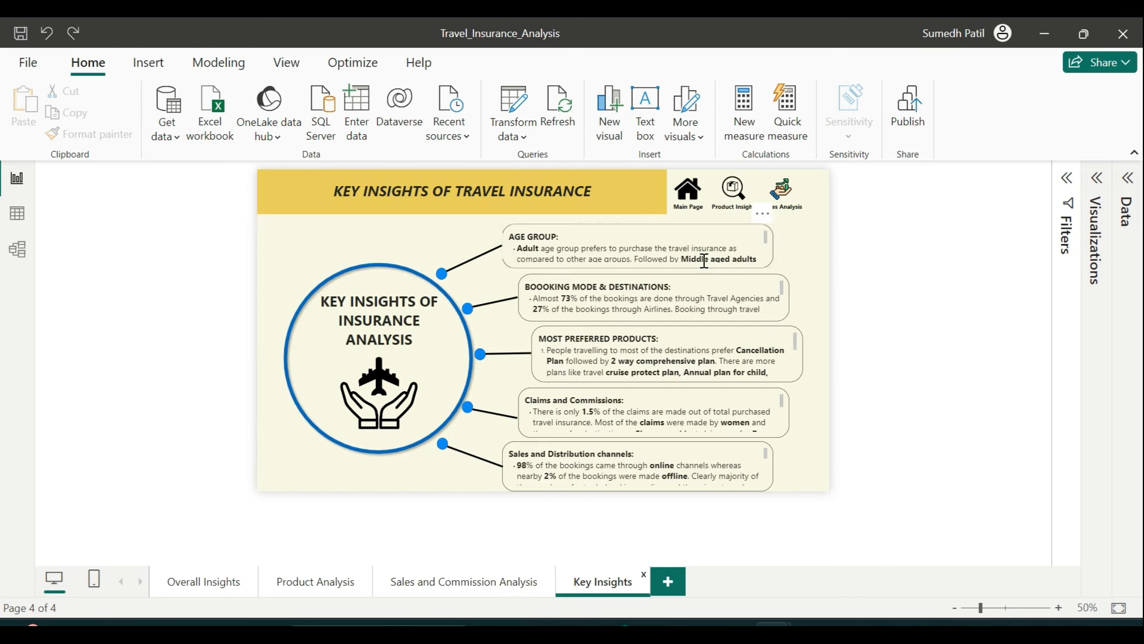